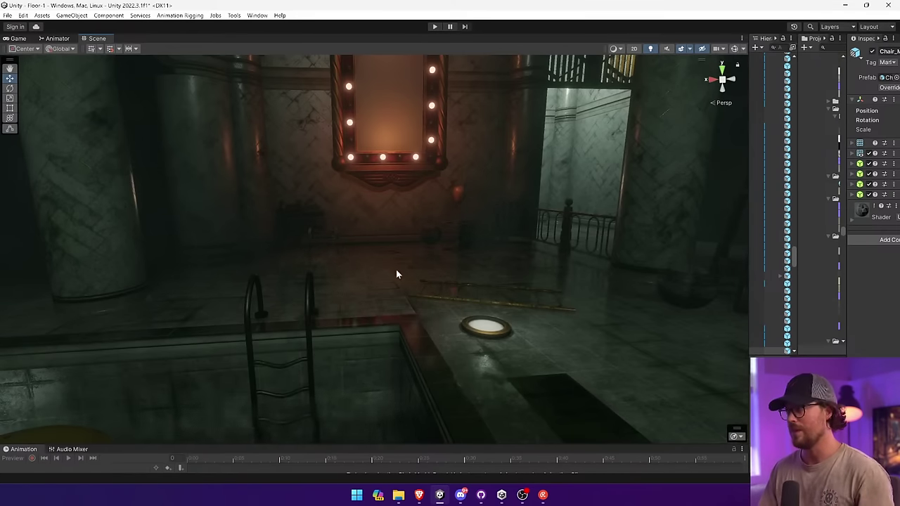
Step: Search the project for Floor1, open the Floor1 scene and frame the NPC Variant (2) object
right_drag(396, 273, 370, 239)
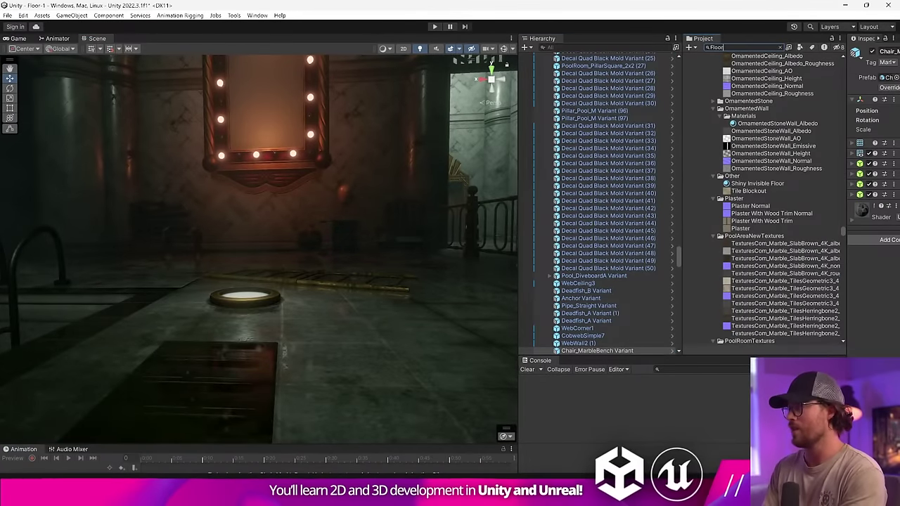
text(Floor1)
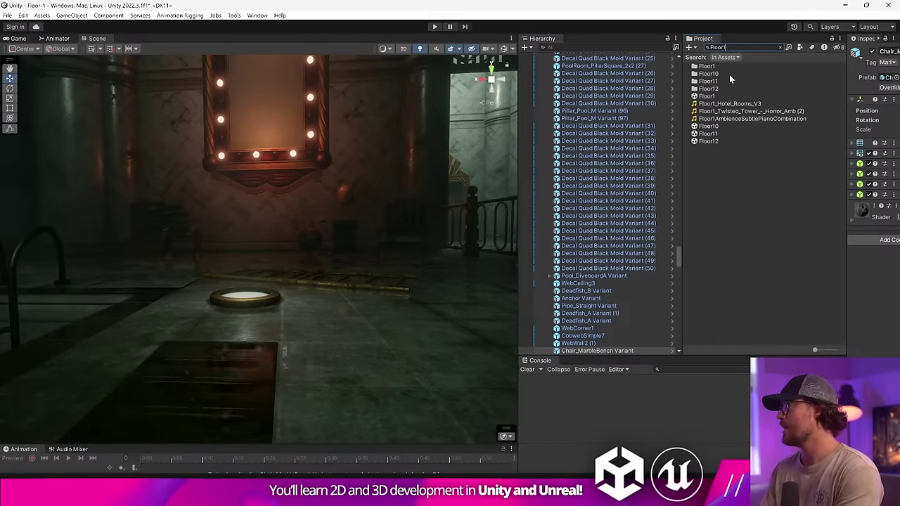
double_click(708, 96)
click(431, 265)
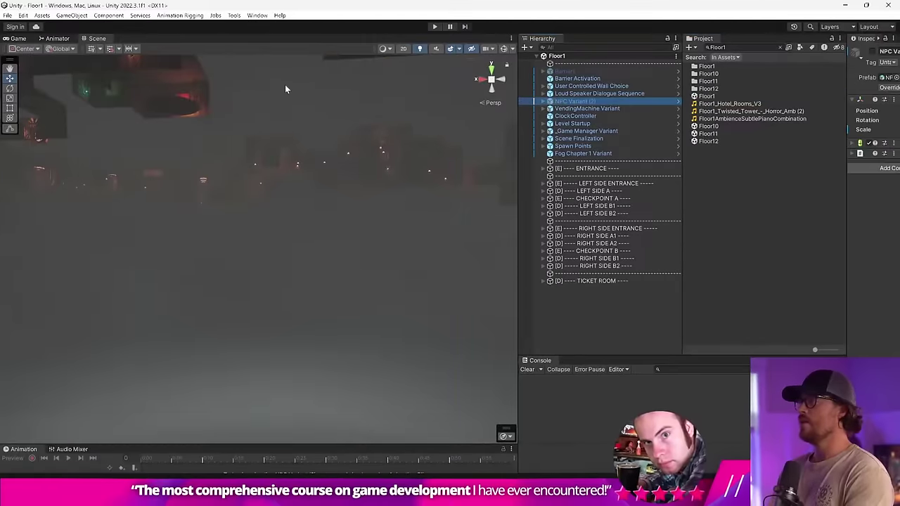
click(101, 44)
key(f)
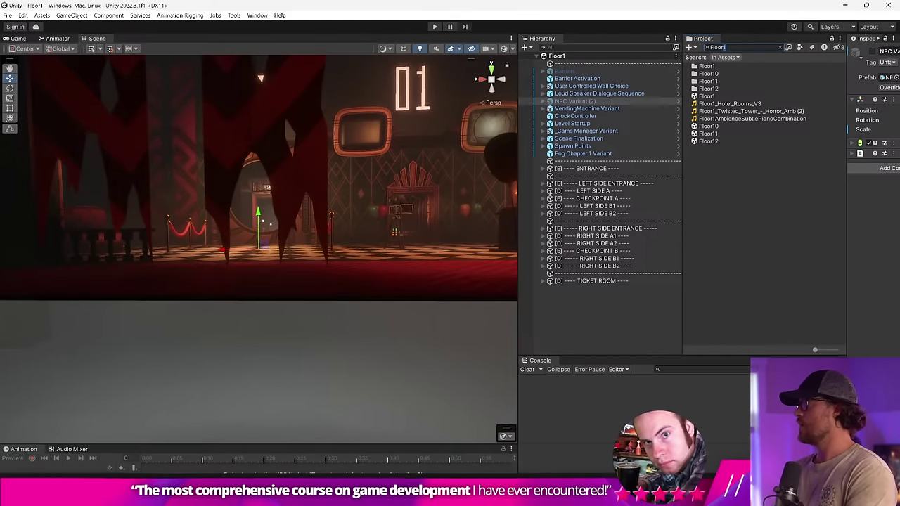
Step: Search the project for Floor0 and open the Floor0 scene
key(BackSpace)
text(0)
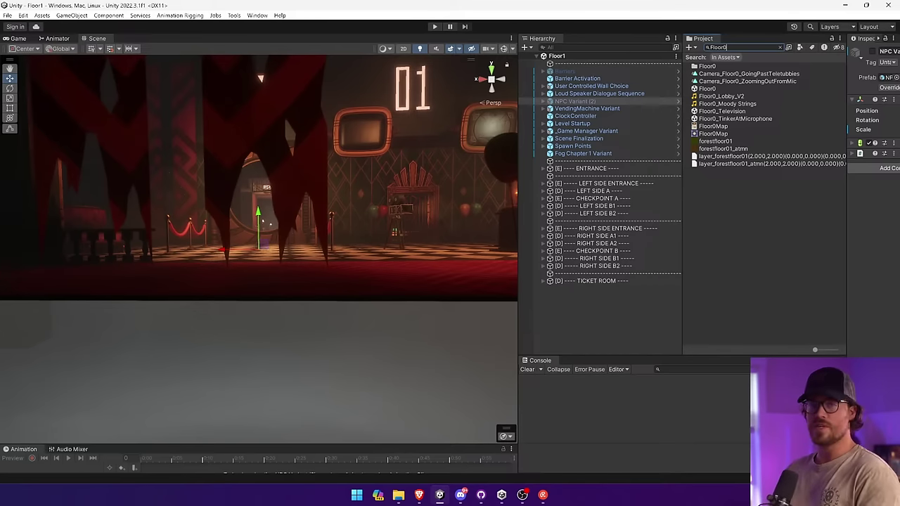
click(717, 89)
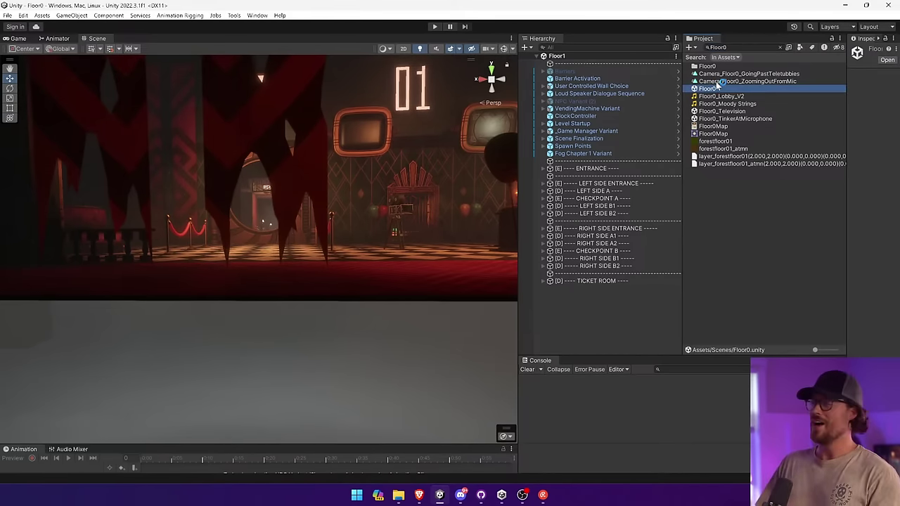
double_click(717, 88)
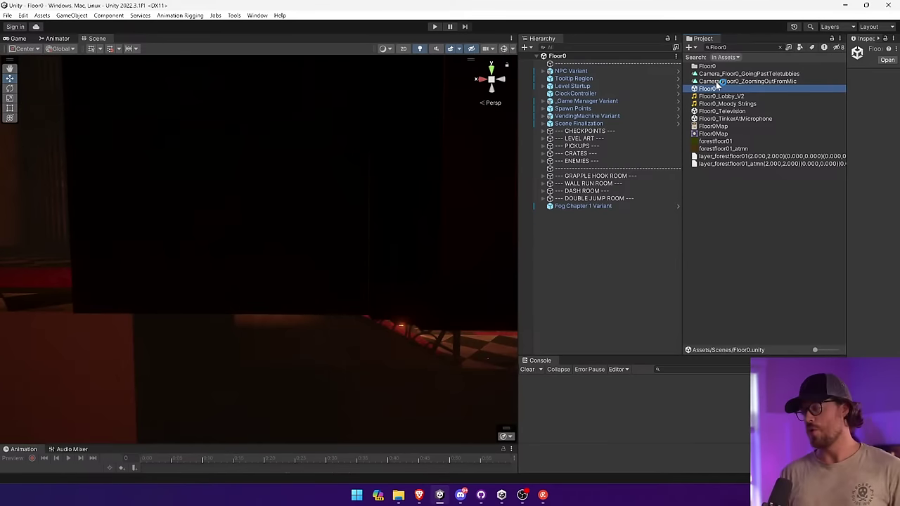
Step: Enlarge the scene view and select the wallpapered foyer wall behind the television and balloons
drag(518, 258, 596, 260)
right_drag(362, 214, 56, 249)
key(w)
key(w)
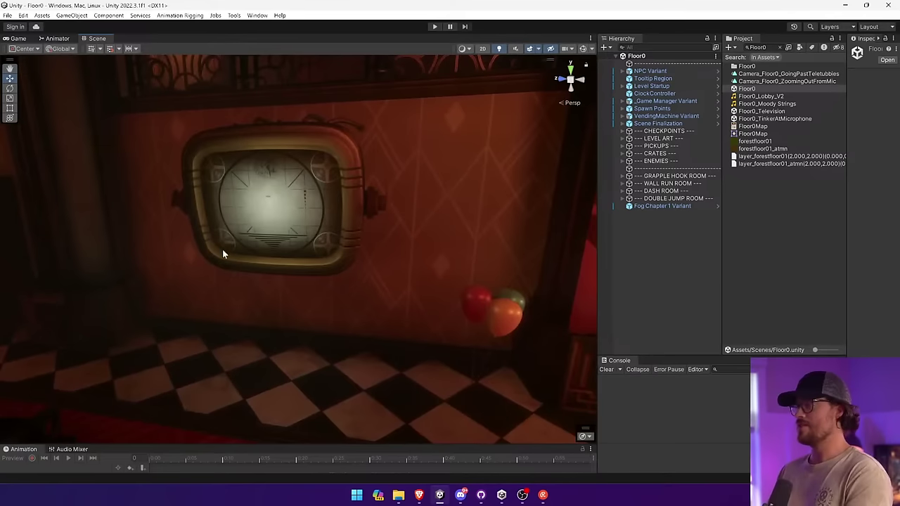
right_drag(293, 197, 42, 156)
click(312, 156)
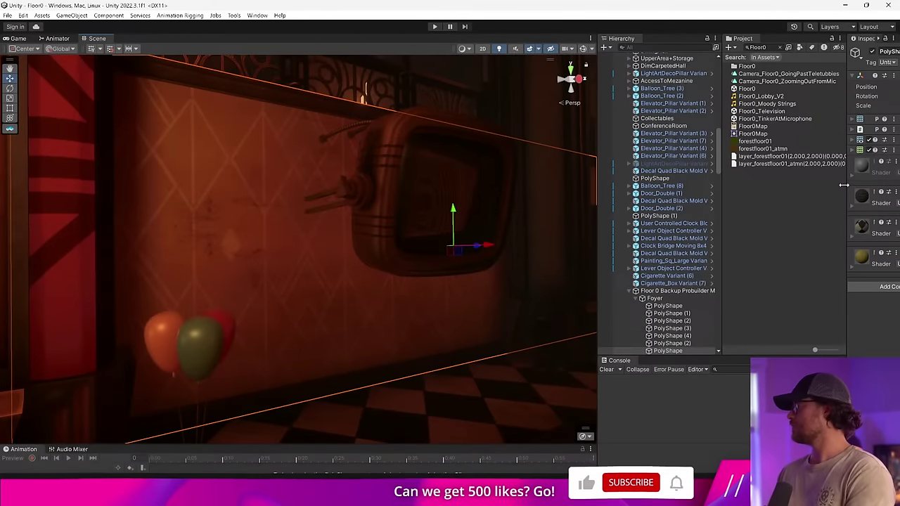
Step: Expand the wall's Mat_Wallpaper Yellow Art Deco material and locate the texture it uses
drag(845, 186, 618, 191)
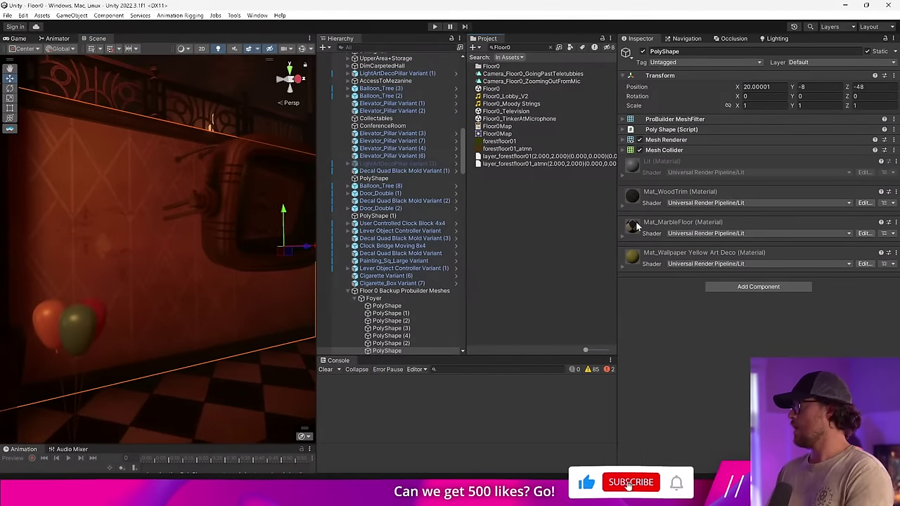
click(627, 263)
scroll(633, 281, down, 3)
click(639, 305)
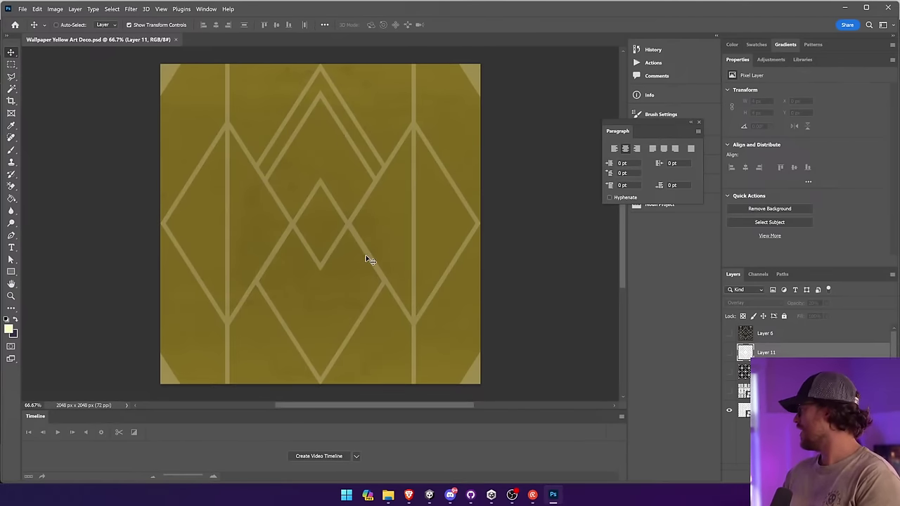
Step: Delete the hidden layers of the wallpaper document and merge all remaining layers into one
click(745, 334)
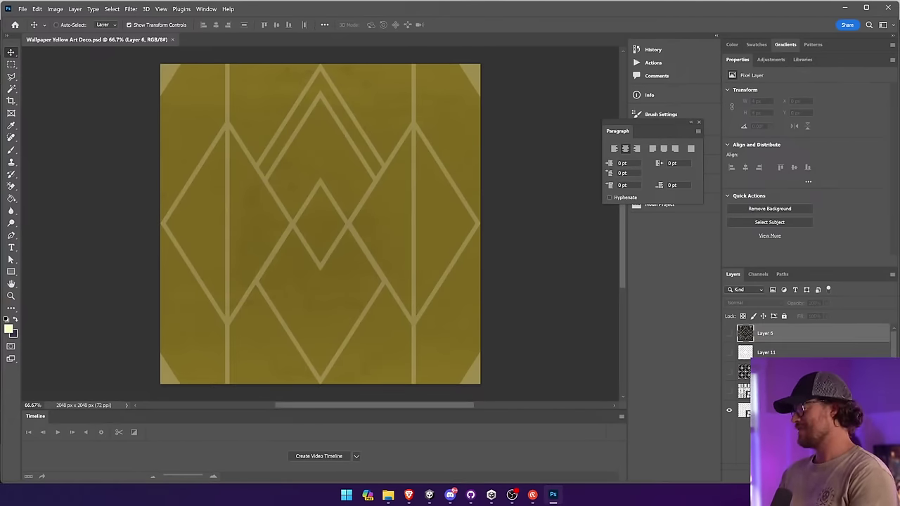
key(Delete)
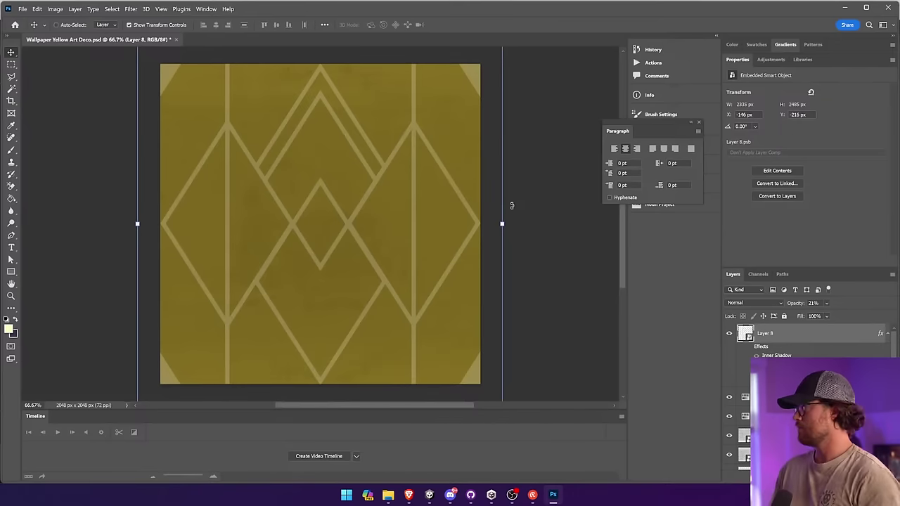
scroll(808, 400, down, 2)
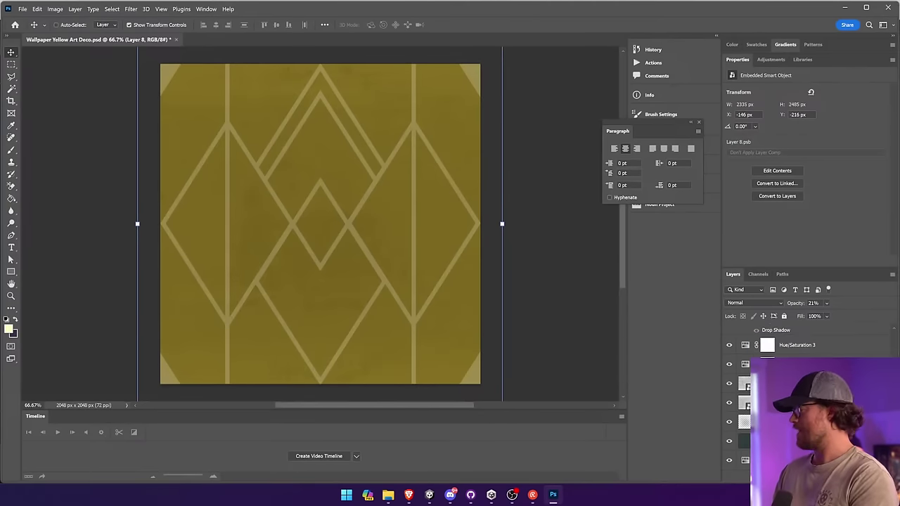
shift+click(806, 460)
right_click(805, 459)
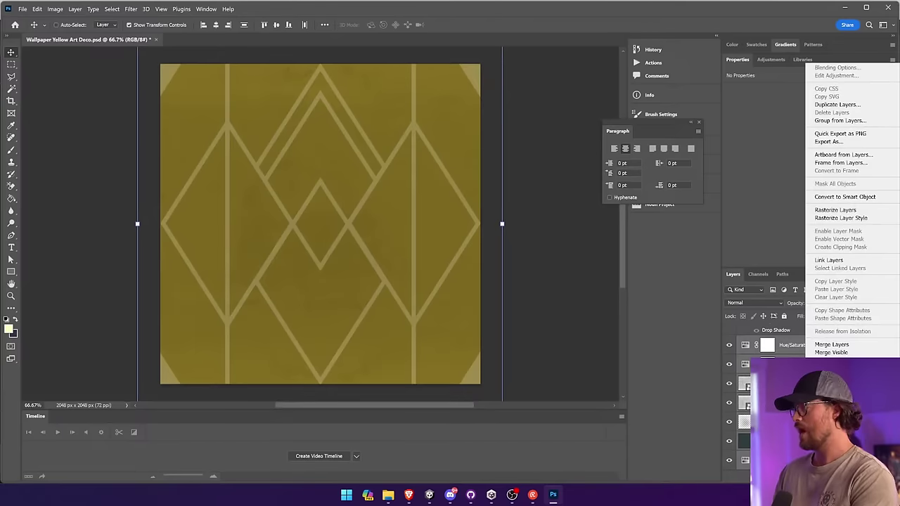
click(834, 346)
Step: Crop the merged wallpaper image to the canvas bounds and maximize the window
click(56, 10)
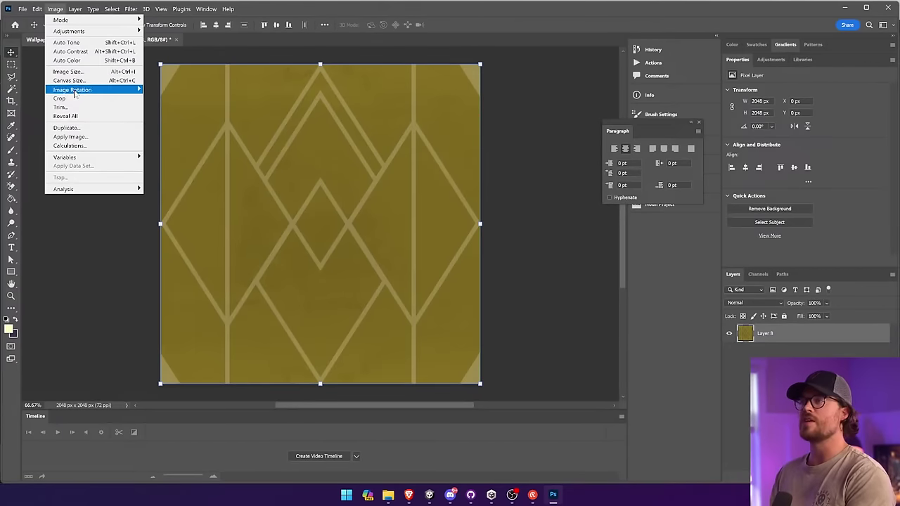
click(75, 98)
click(866, 7)
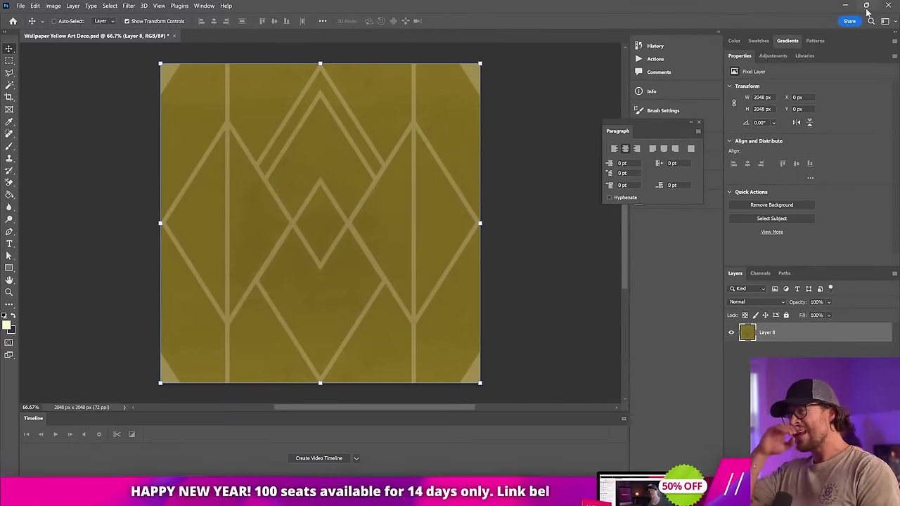
Step: Switch to the browser, maximize the textures.com library and search it for "dirty paper"
mouse_move(868, 12)
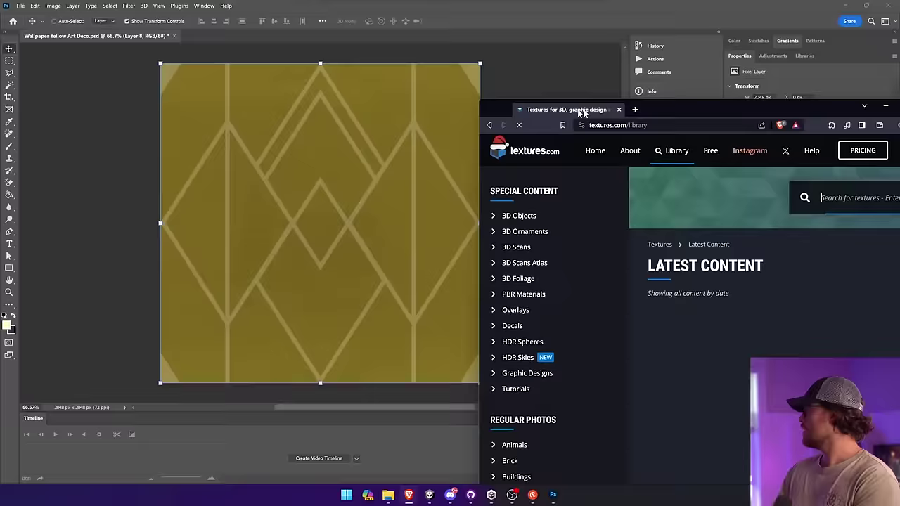
drag(578, 115, 376, 83)
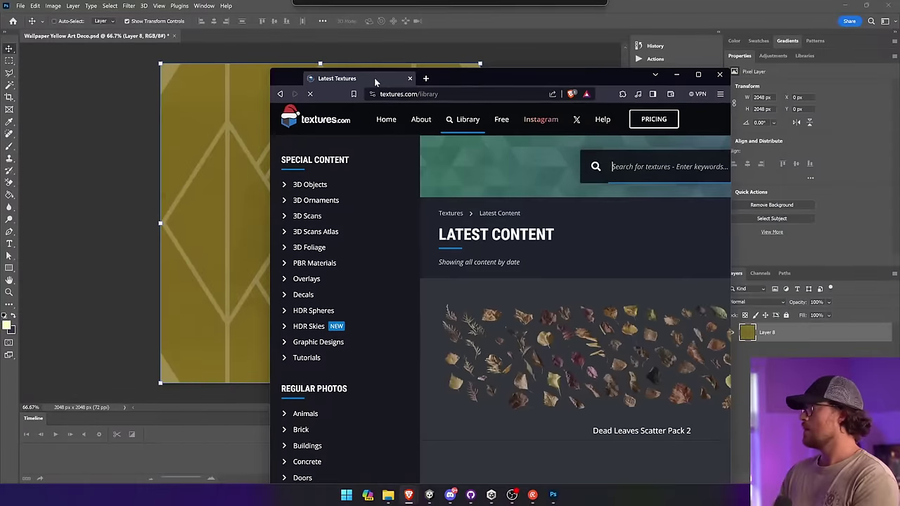
drag(615, 78, 234, 56)
click(603, 50)
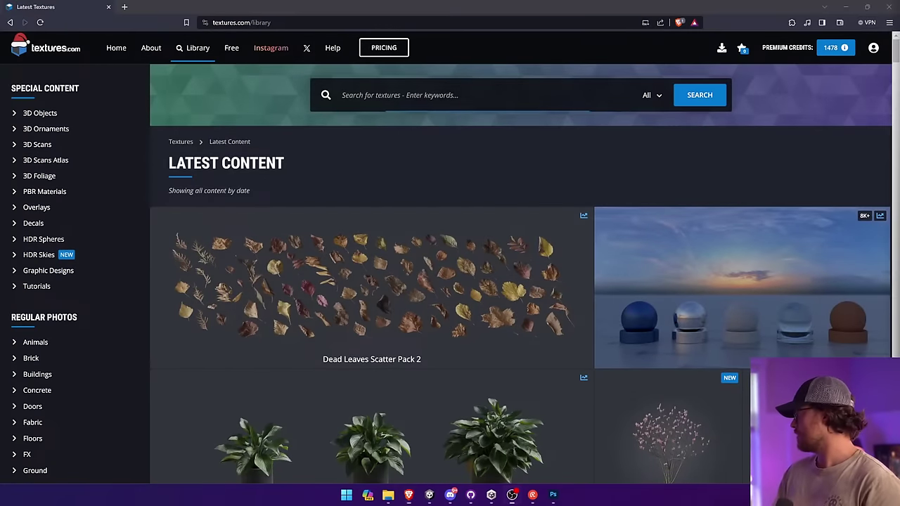
click(342, 94)
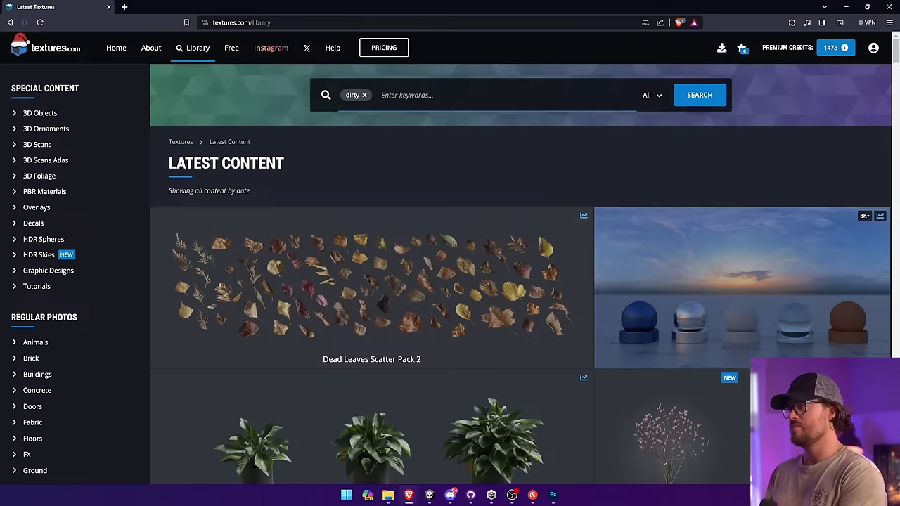
text(paper)
key(Return)
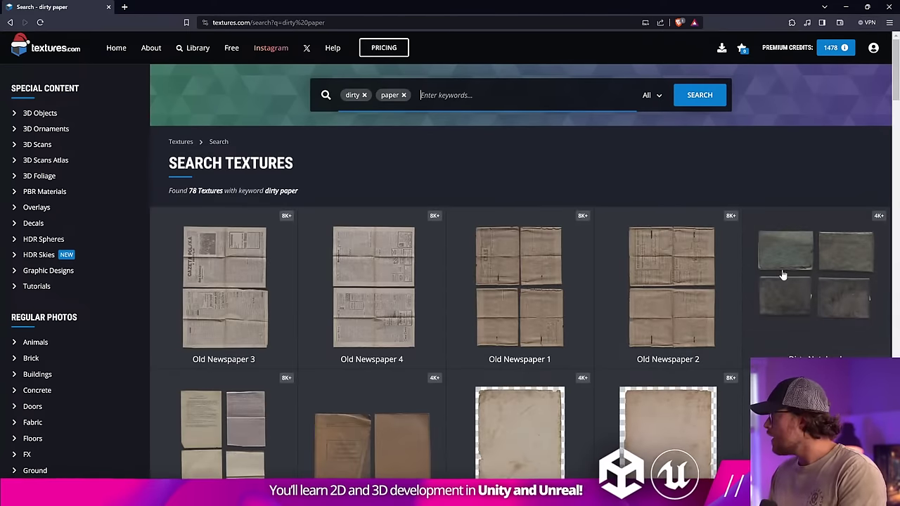
Step: Examine the 3D Scanned Dirty Notebook Atlas preview and its download sizes, and return to the search results
click(786, 268)
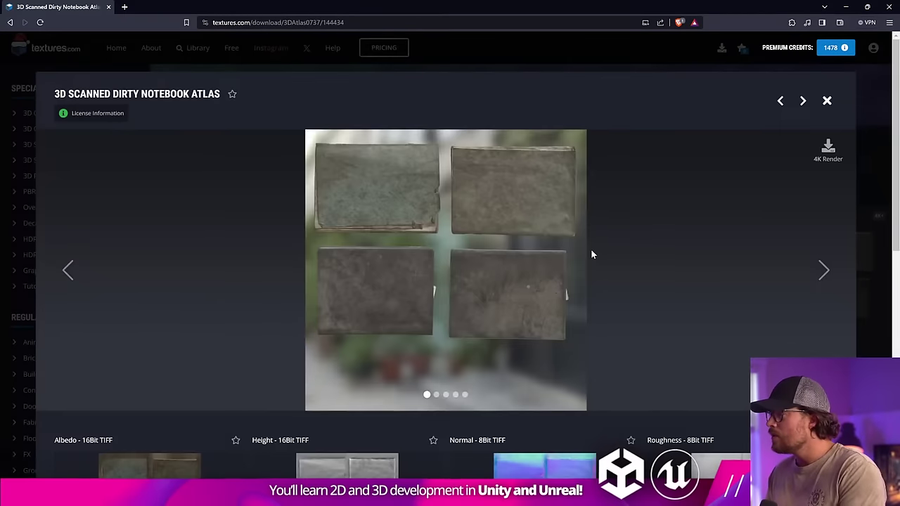
click(368, 195)
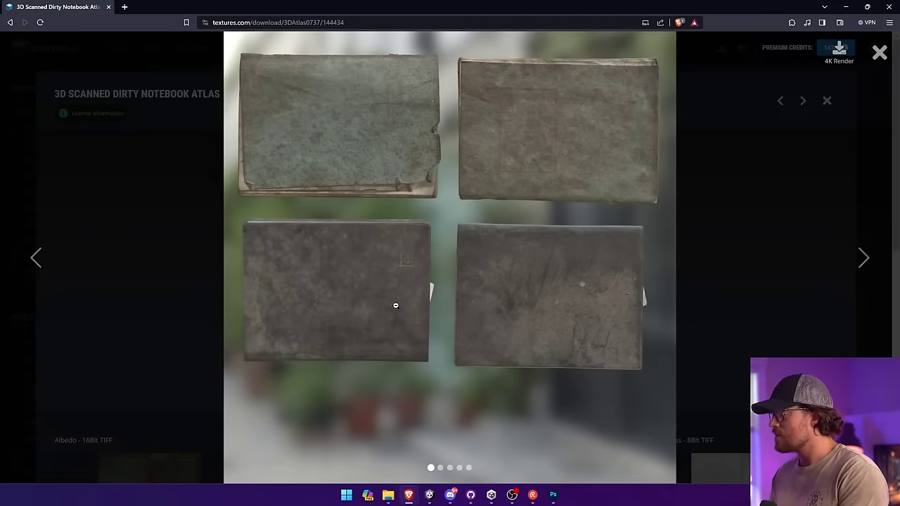
click(879, 52)
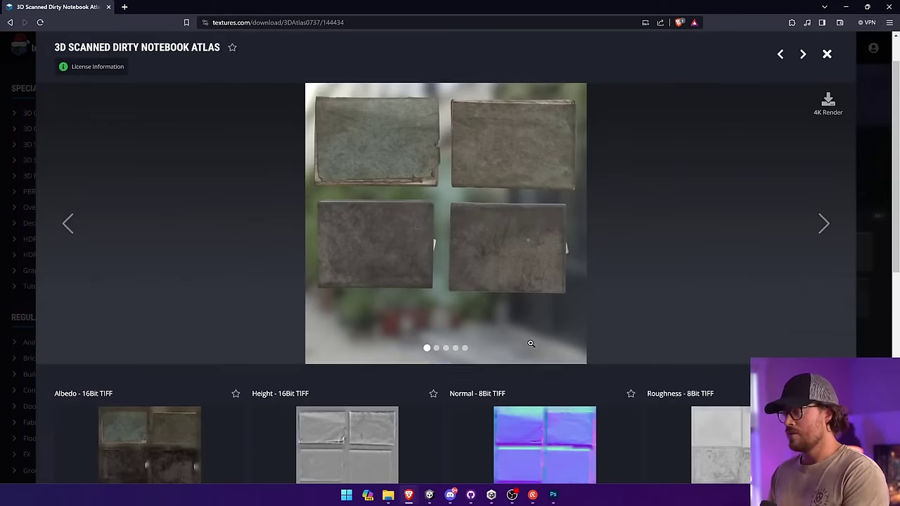
scroll(178, 414, down, 2)
scroll(99, 333, down, 1)
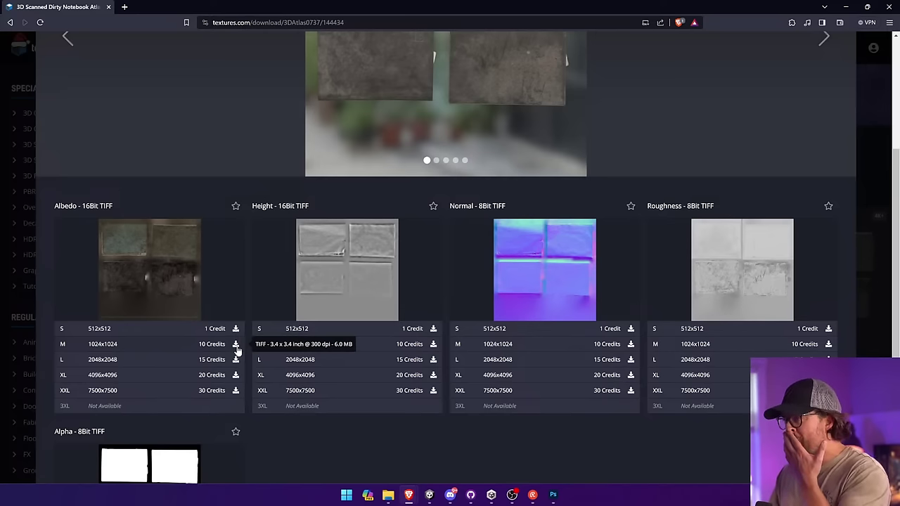
key(alt+Left)
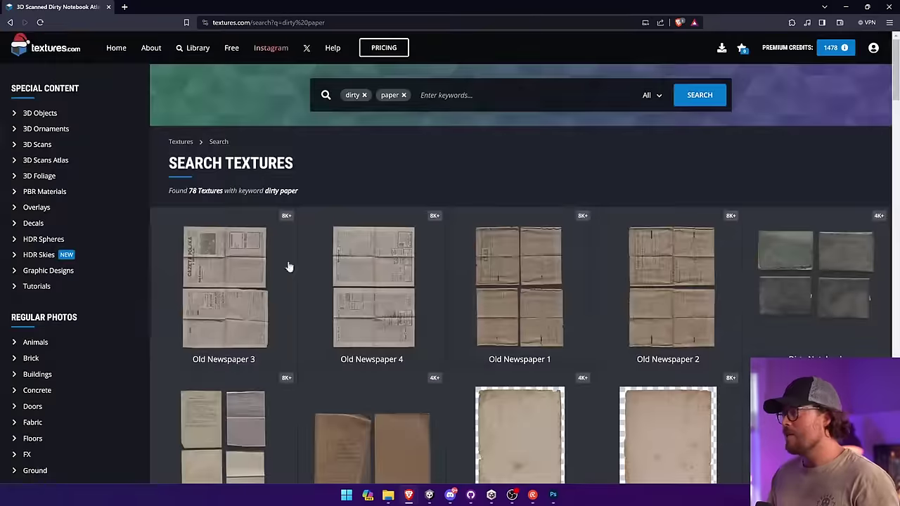
Step: Download the masked PaperPage0016 image in XL size, 3252x5000, to the Downloads folder
scroll(460, 282, down, 3)
click(536, 255)
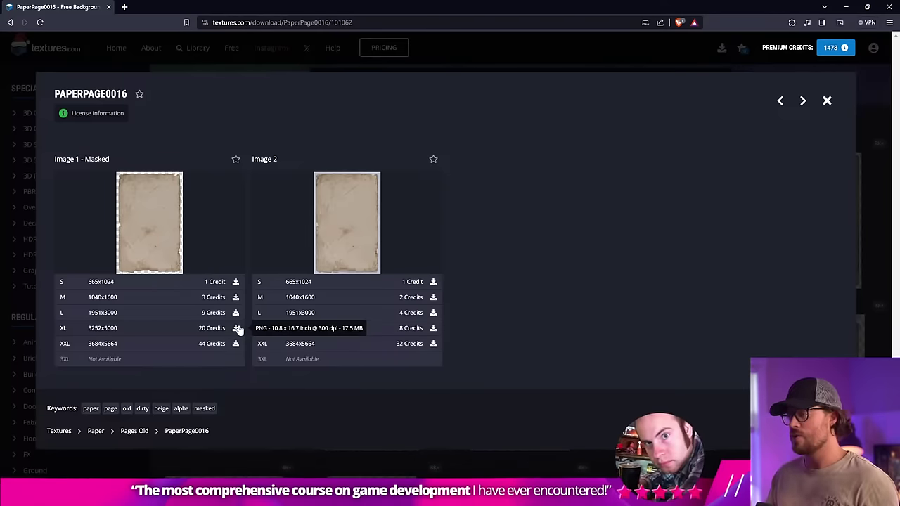
click(236, 328)
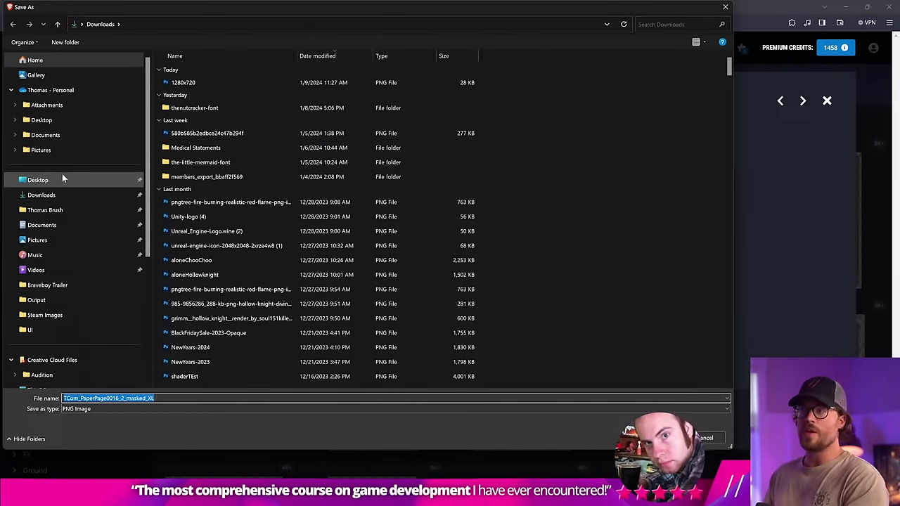
click(63, 200)
click(661, 437)
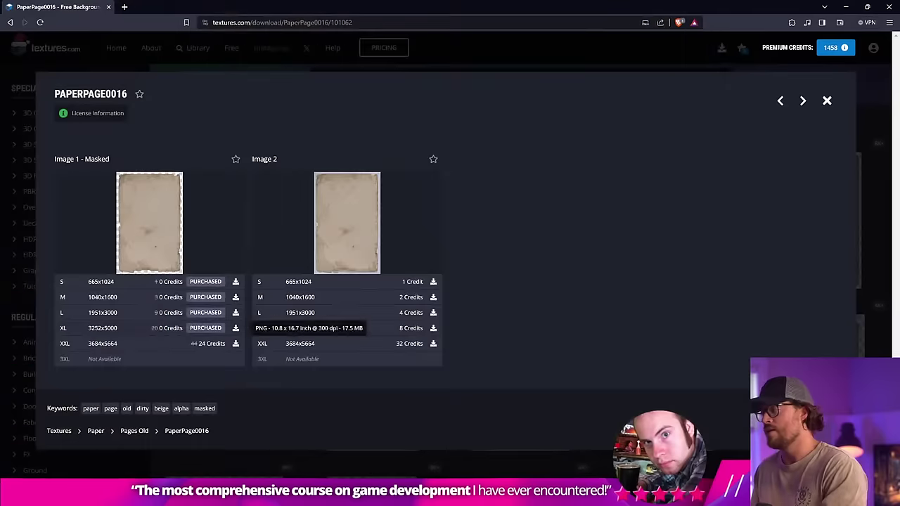
Step: Switch to Photoshop and bring the TCom_PaperPage0016_2_masked_XL paper into Wallpaper Yellow Art Deco.psd as a new layer covering the canvas
click(780, 44)
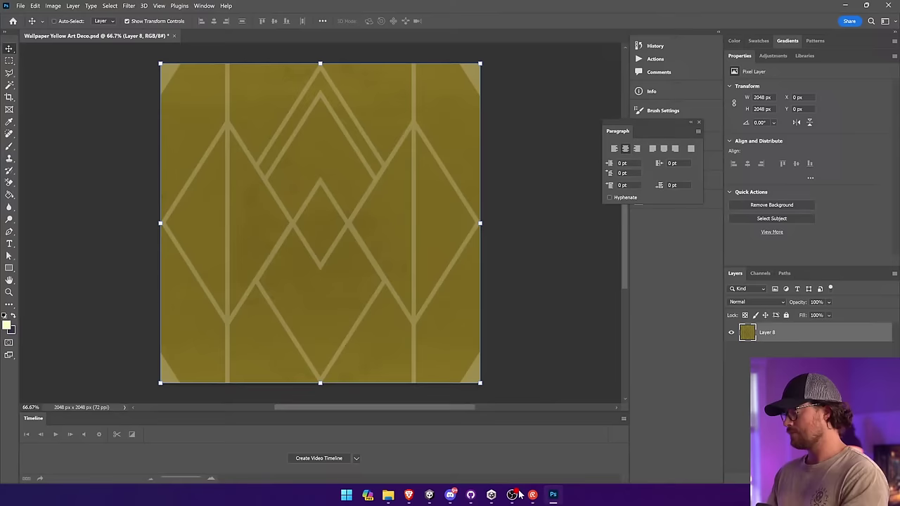
mouse_move(475, 500)
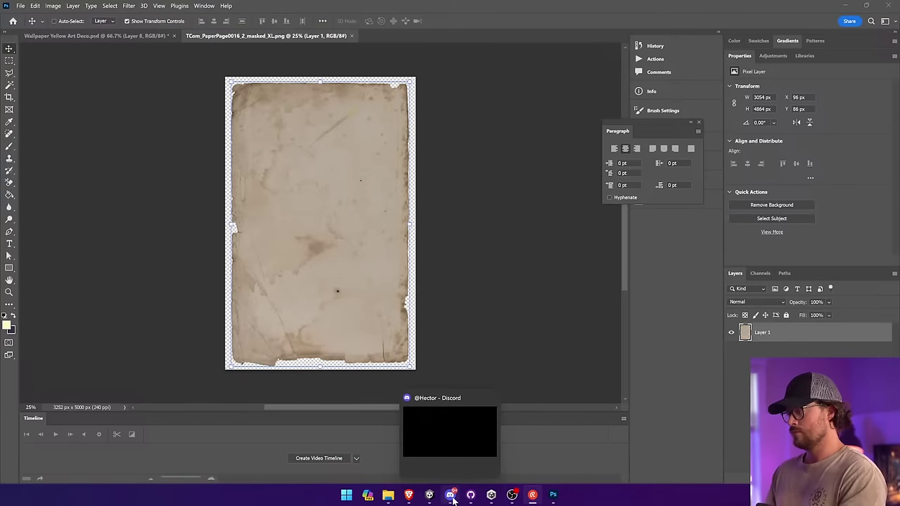
mouse_move(396, 497)
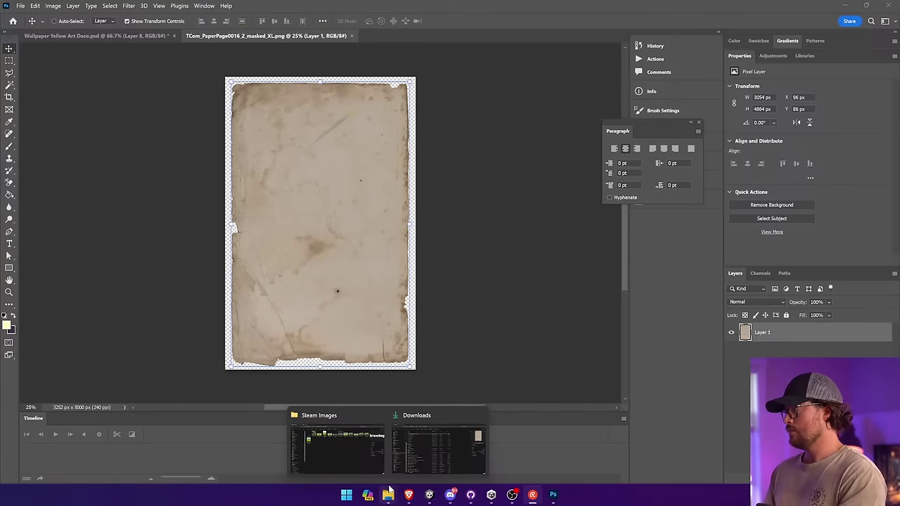
right_click(391, 496)
click(392, 473)
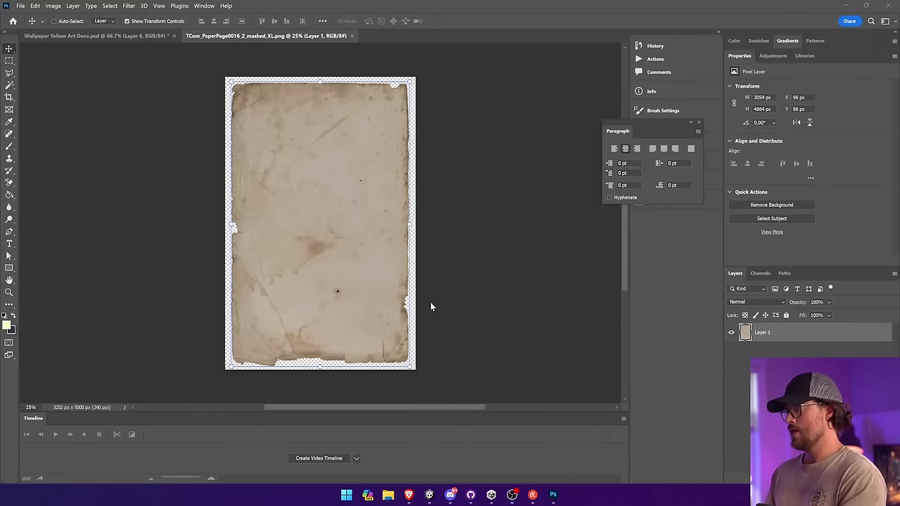
drag(344, 99, 410, 223)
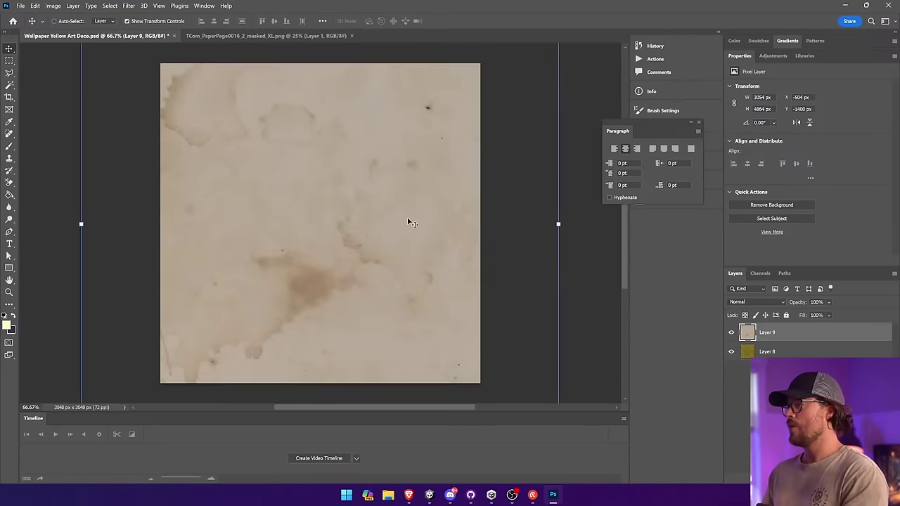
Step: Blend the paper layer over the wallpaper in Overlay mode, nudge it slightly right, and save to preview it in the Unity scene
click(755, 302)
click(756, 352)
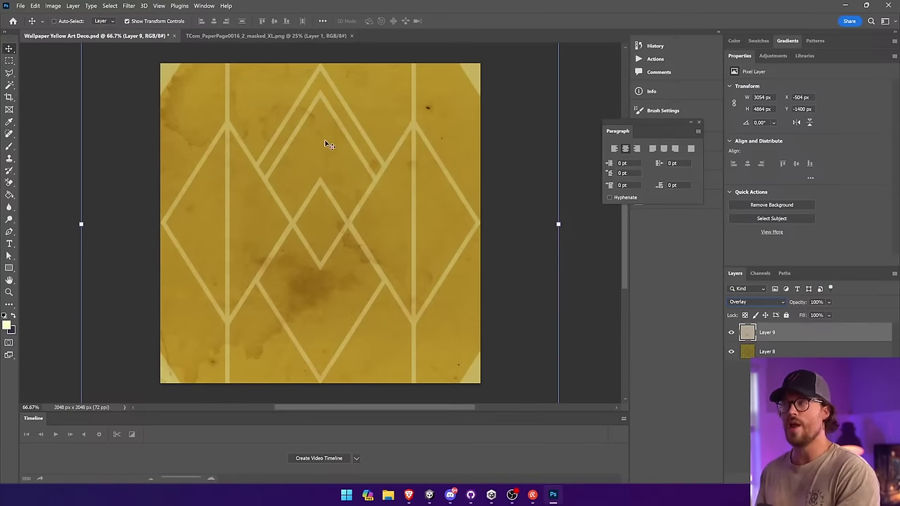
drag(324, 144, 331, 143)
drag(330, 140, 343, 154)
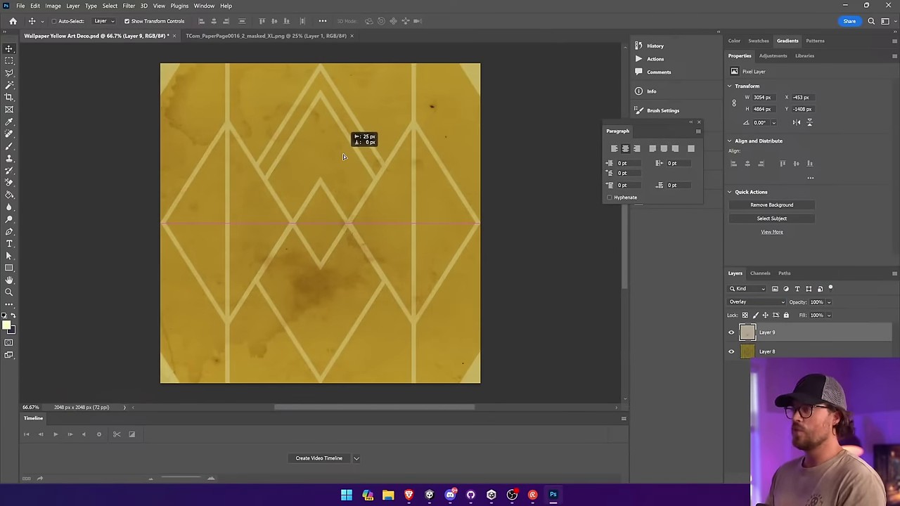
key(ctrl+s)
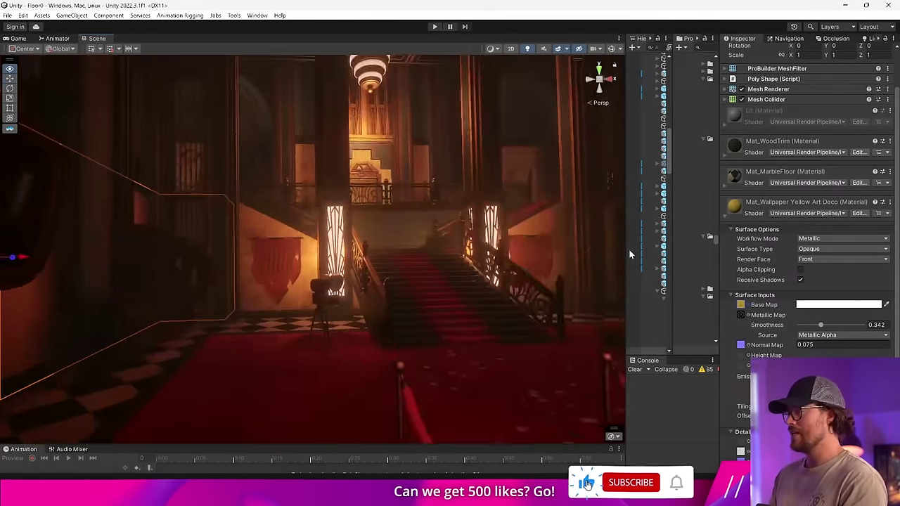
right_drag(630, 255, 873, 264)
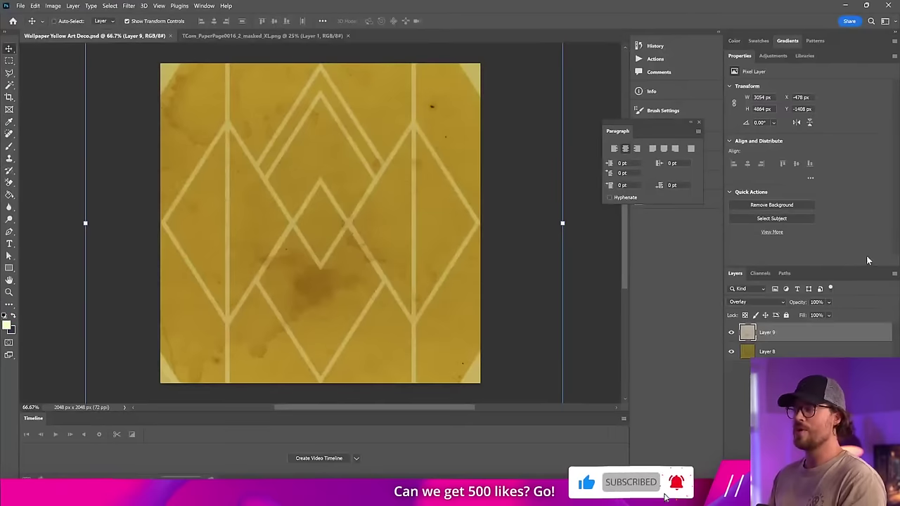
Step: Set the paper layer to Multiply and save the texture to preview it on the Unity scene's walls
click(756, 301)
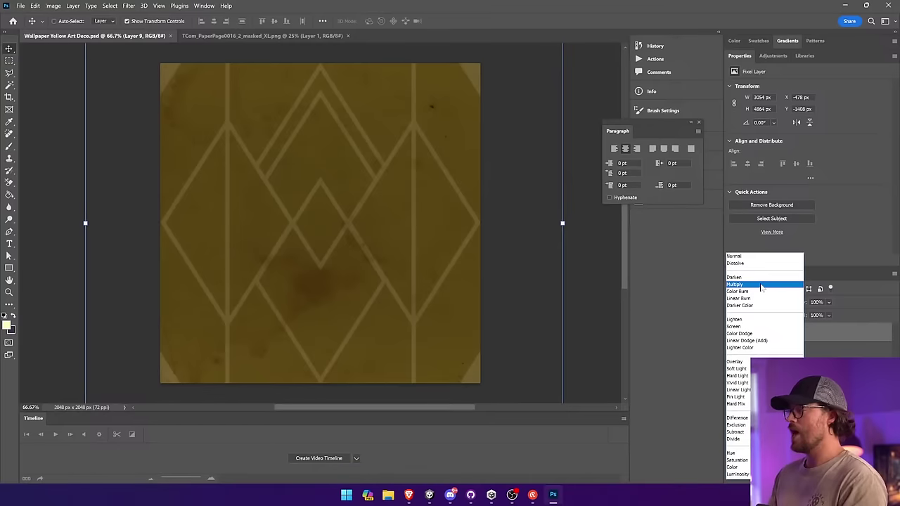
click(746, 274)
key(ctrl+s)
key(alt+Tab)
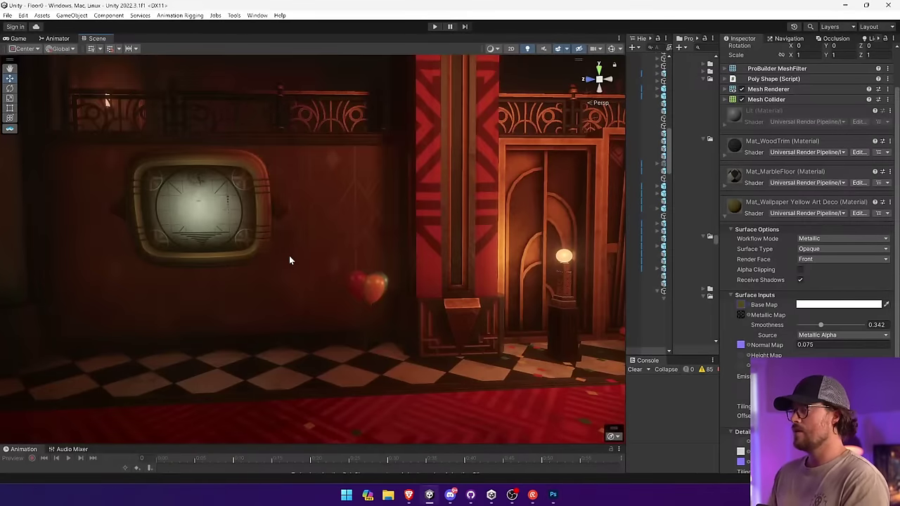
right_drag(289, 259, 276, 244)
Step: Back in Photoshop, isolate the paper layer in Normal mode with the wallpaper layer hidden, and set its Hue/Saturation saturation to -100
key(alt+Tab)
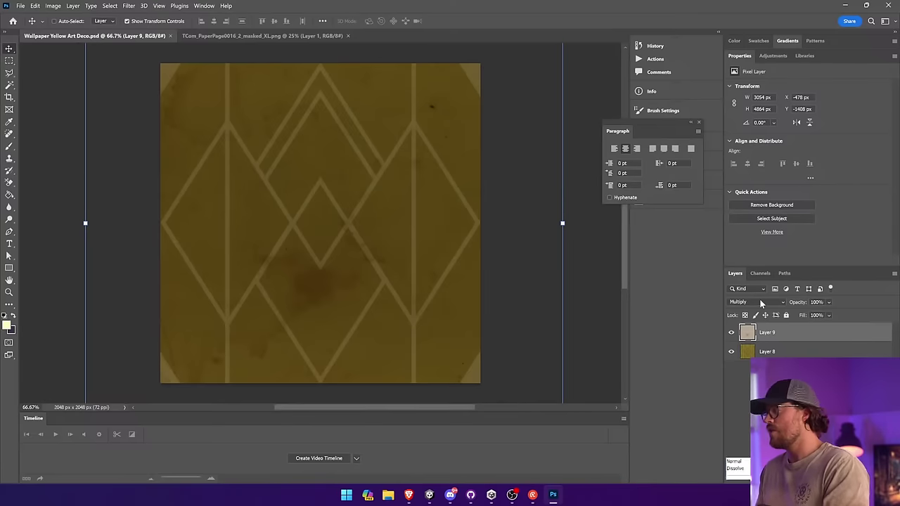
click(755, 301)
click(745, 259)
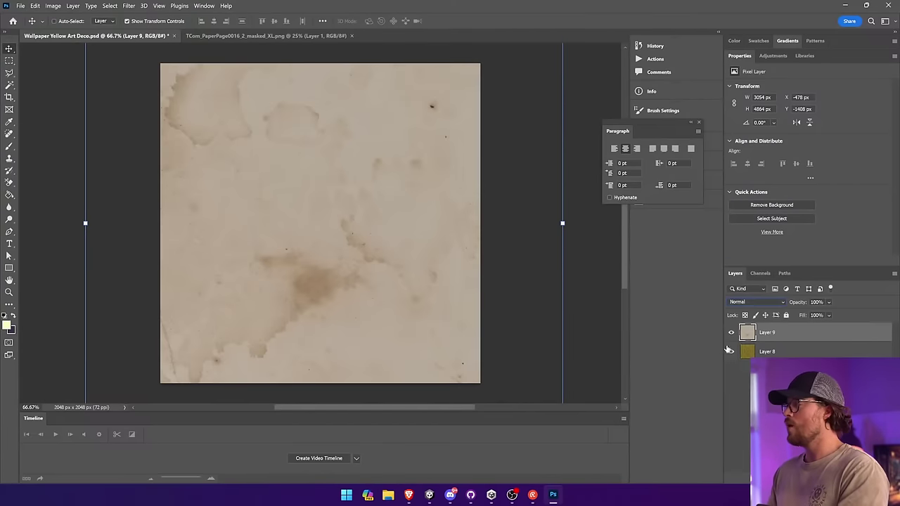
click(53, 6)
mouse_move(73, 30)
click(210, 74)
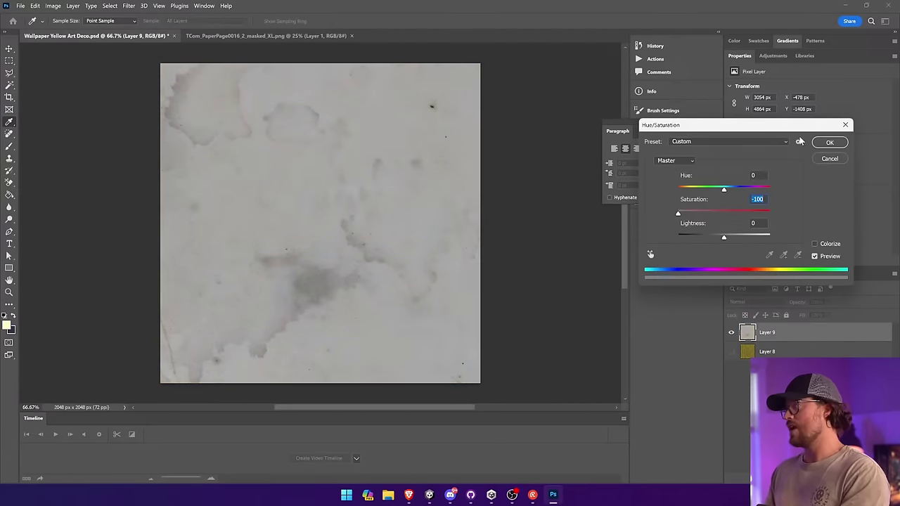
click(826, 142)
Step: Apply Brightness/Contrast to the desaturated paper layer with brightness -21 and contrast 100
click(52, 6)
mouse_move(73, 29)
click(173, 30)
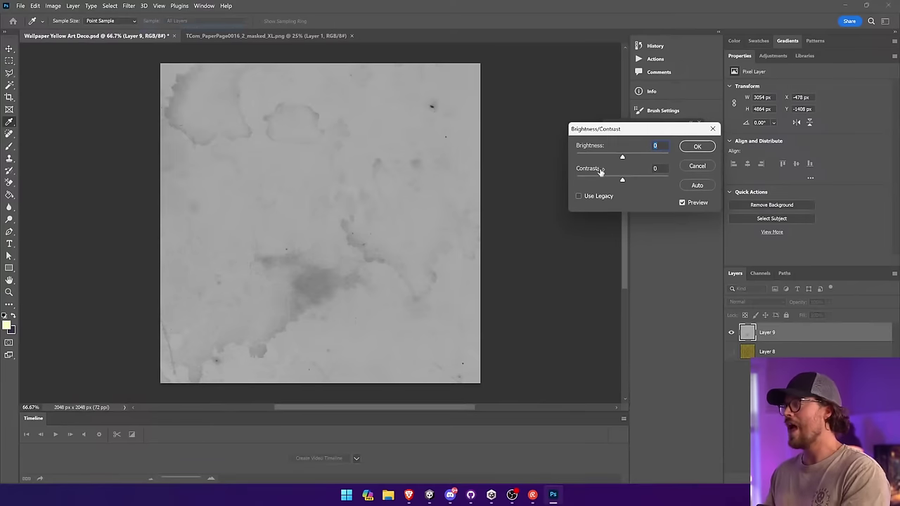
drag(622, 180, 707, 181)
mouse_move(622, 158)
mouse_down()
mouse_move(639, 158)
mouse_move(616, 159)
mouse_up()
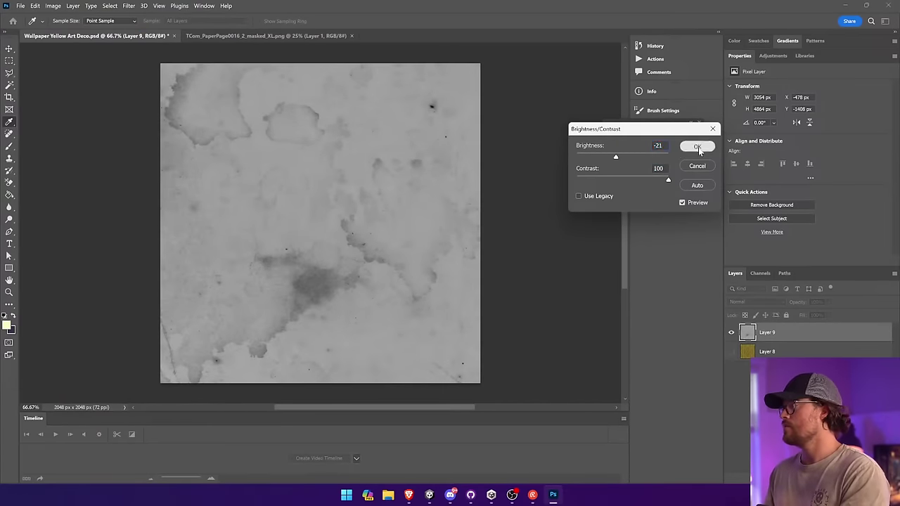
click(697, 146)
Step: Apply a second Brightness/Contrast adjustment to the paper layer with contrast 100 and a raised brightness
click(53, 6)
mouse_move(73, 30)
click(172, 30)
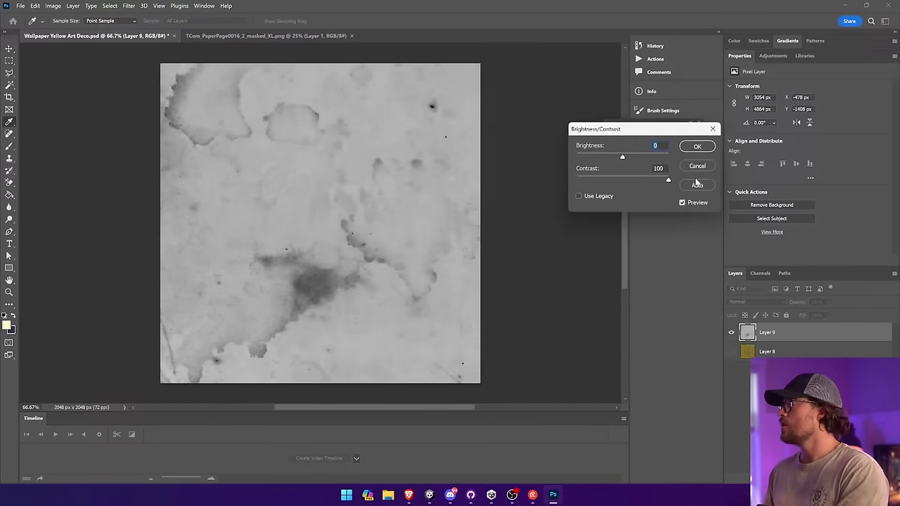
drag(622, 157, 632, 157)
key(Return)
Step: Strengthen the paper's stains with a third Brightness/Contrast adjustment at contrast 100
click(53, 7)
mouse_move(73, 29)
click(172, 30)
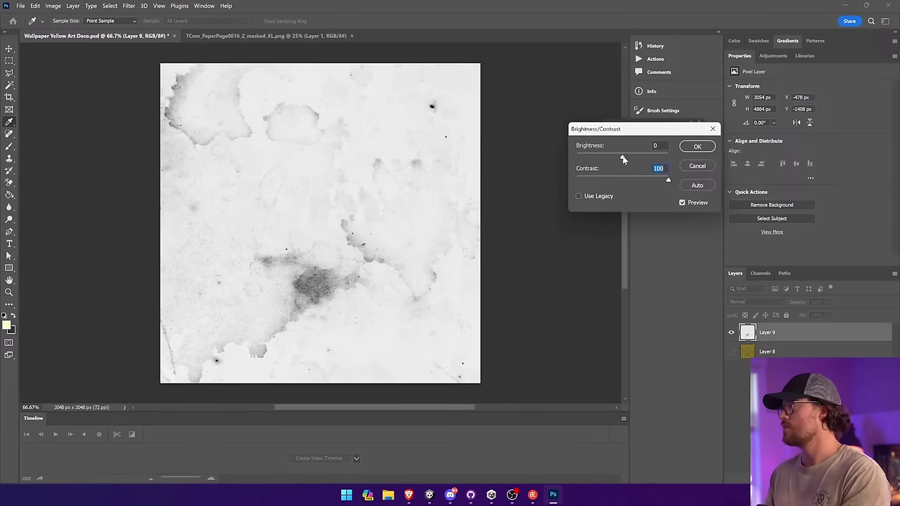
click(703, 147)
key(v)
Step: Multiply the paper layer over the visible wallpaper layer, shifted about 26 px right, and inspect the saved texture in Unity
click(752, 302)
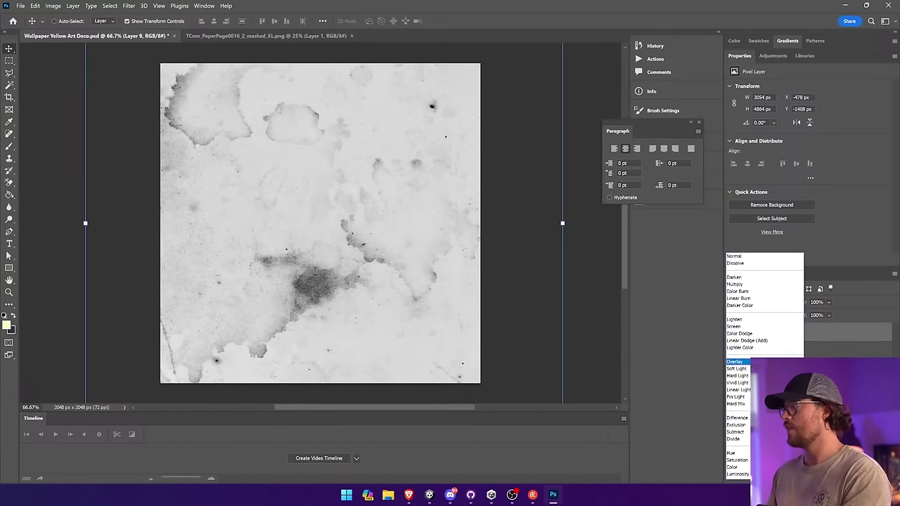
click(734, 361)
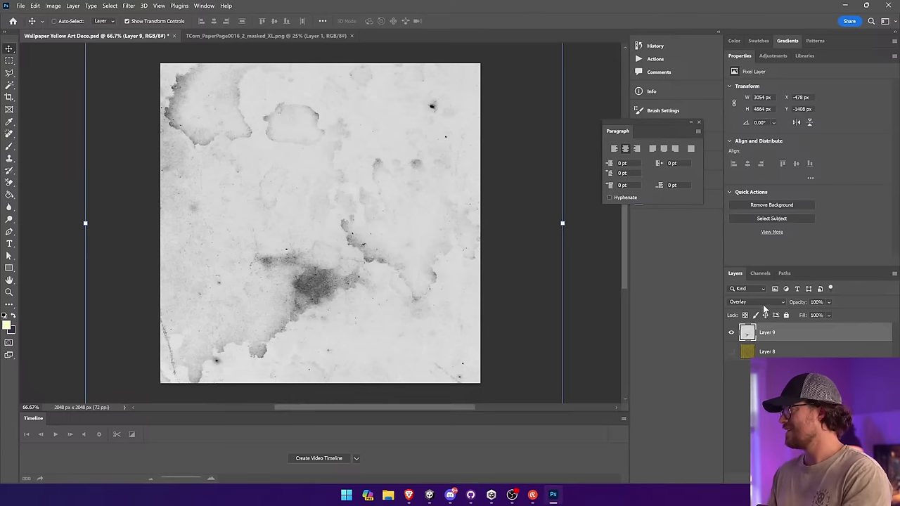
click(764, 304)
click(750, 284)
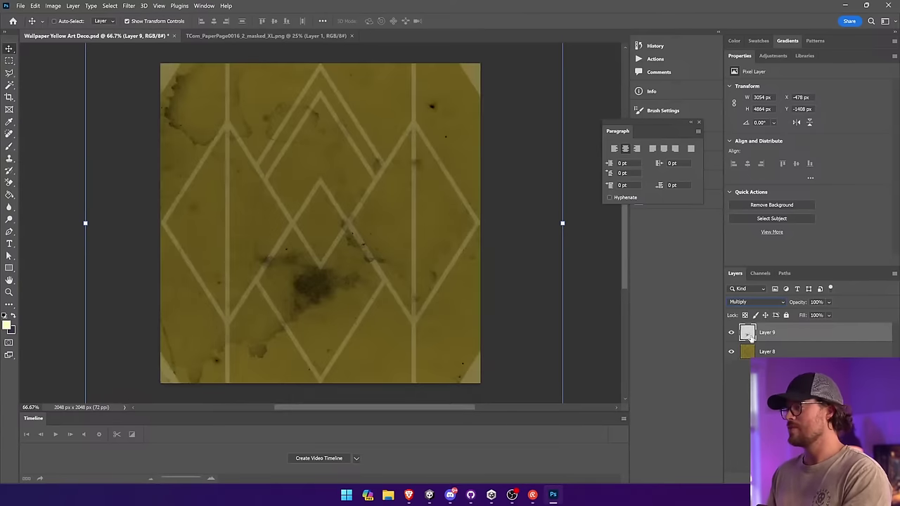
drag(409, 228, 414, 227)
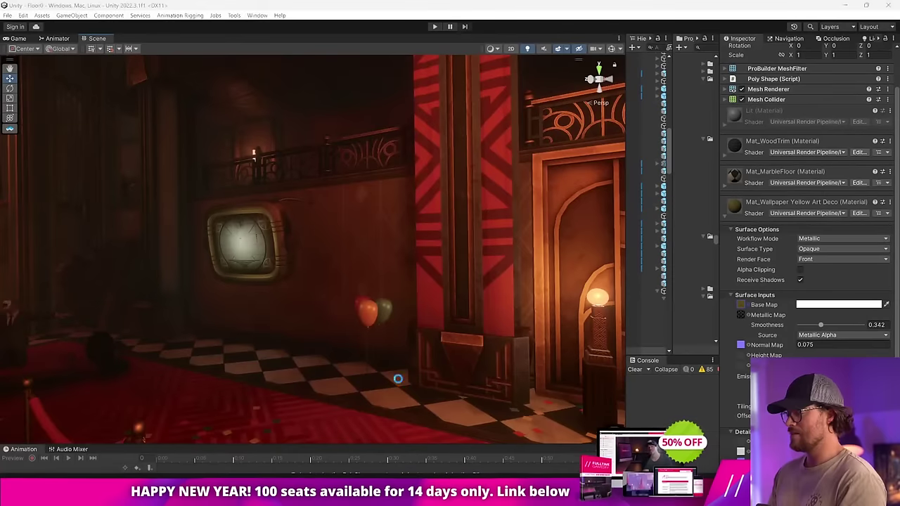
right_drag(310, 232, 812, 197)
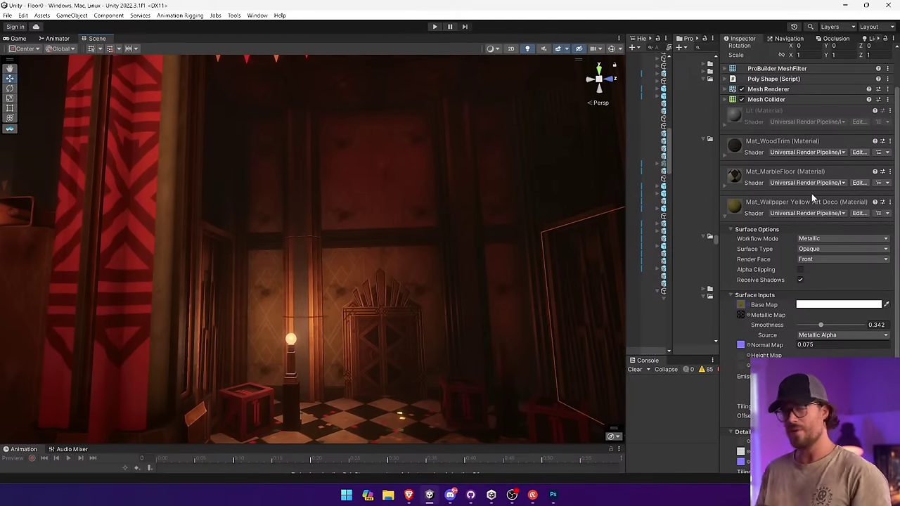
Step: Switch to Photoshop, scale the paper layer to 188.02%, and move its large dark stain to the canvas's lower-right corner
key(alt+Tab)
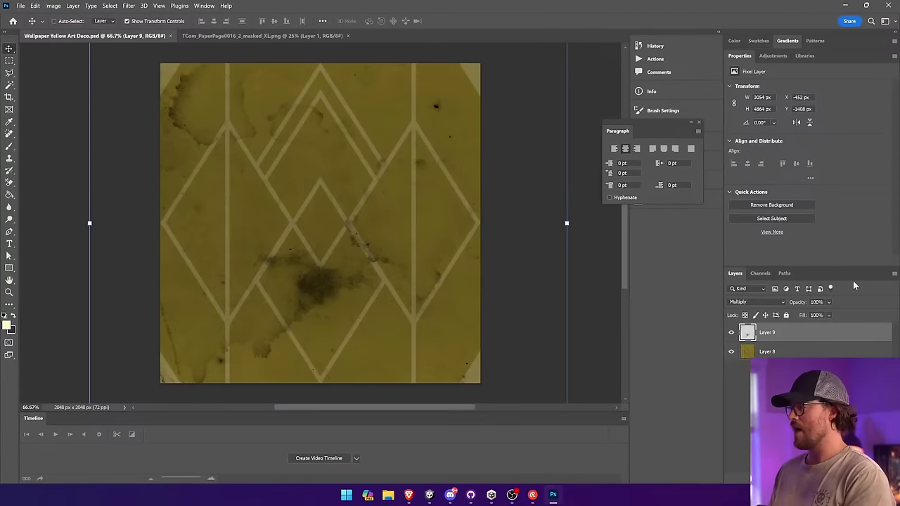
drag(345, 75, 522, 208)
drag(208, 211, 583, 210)
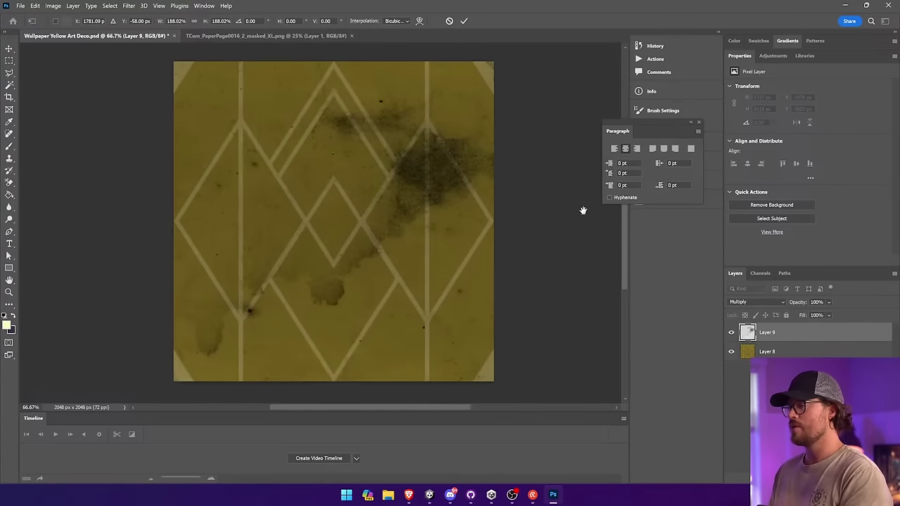
drag(505, 210, 538, 265)
key(Return)
drag(376, 217, 435, 176)
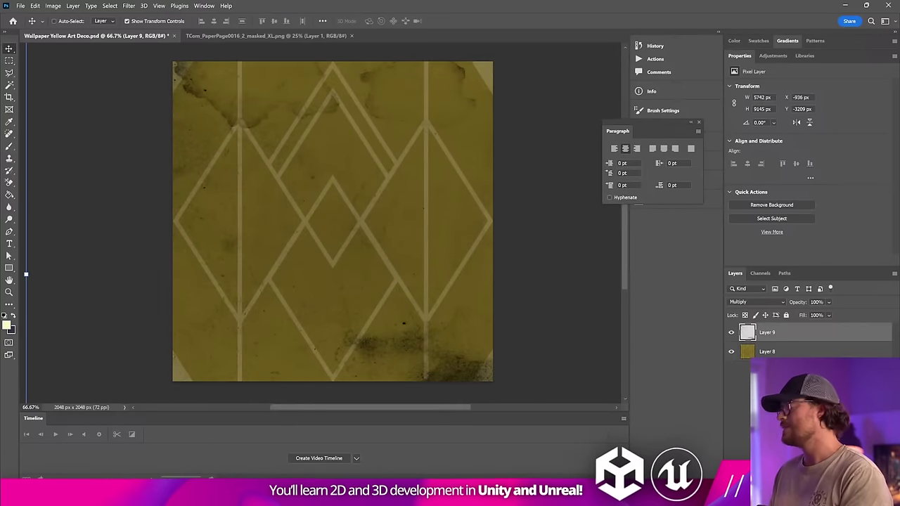
Step: Add a layer mask to the paper layer and fade its stains toward the canvas edges with black gradients at 47% opacity
click(828, 478)
drag(9, 195, 47, 196)
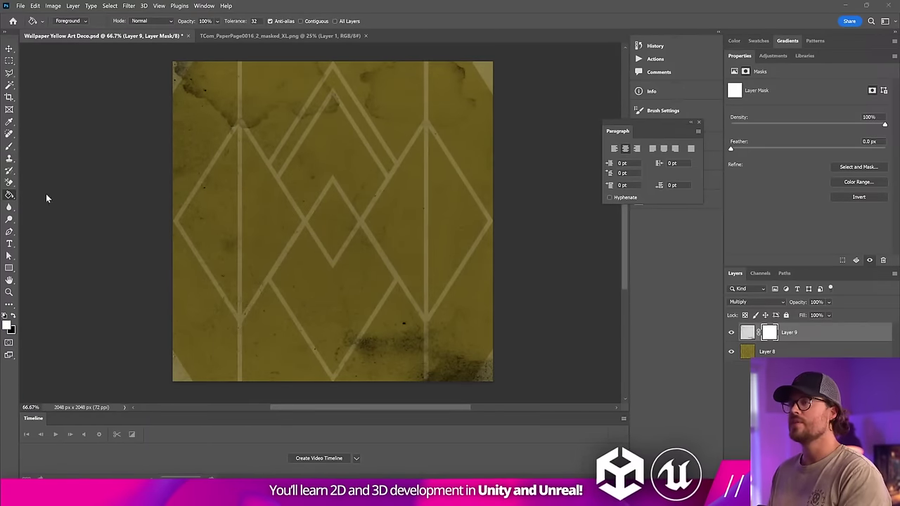
click(12, 316)
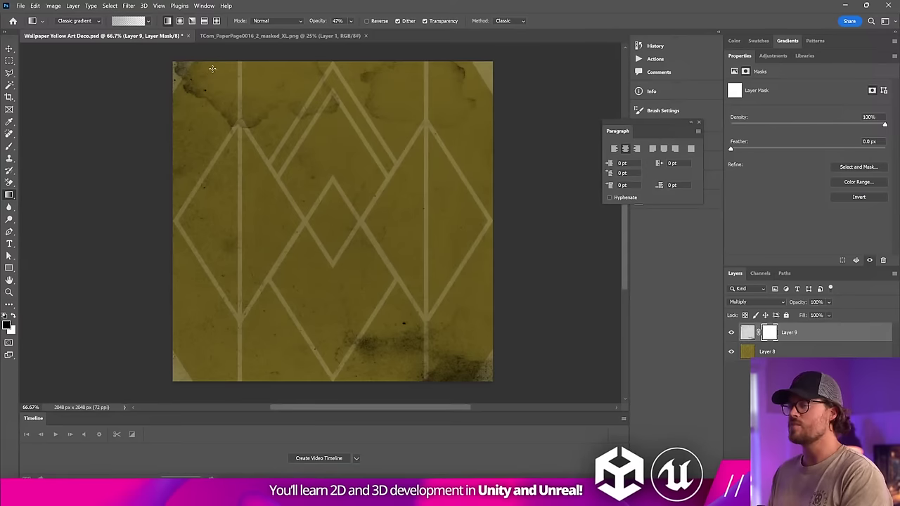
drag(227, 62, 236, 144)
drag(472, 60, 495, 148)
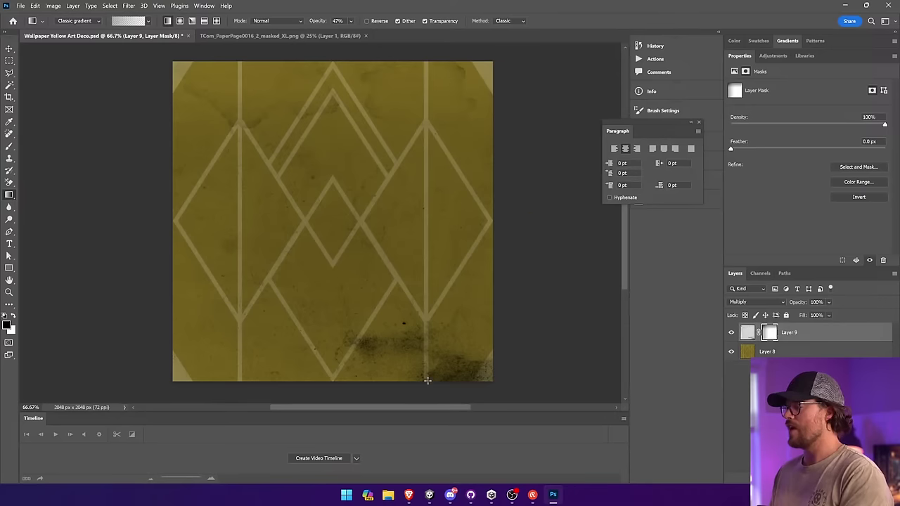
drag(427, 380, 434, 330)
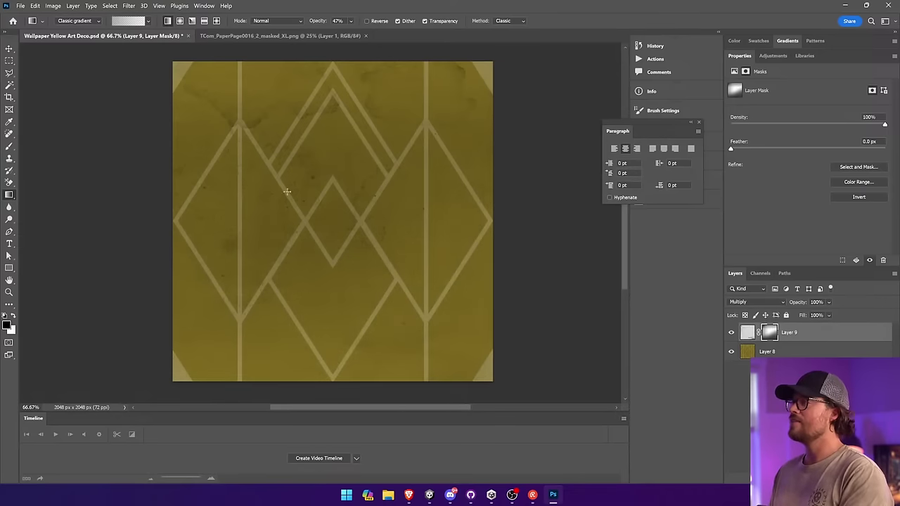
Step: Save the wallpaper texture and inspect it up close on the walls of the Unity scene
key(ctrl+s)
key(alt+Tab)
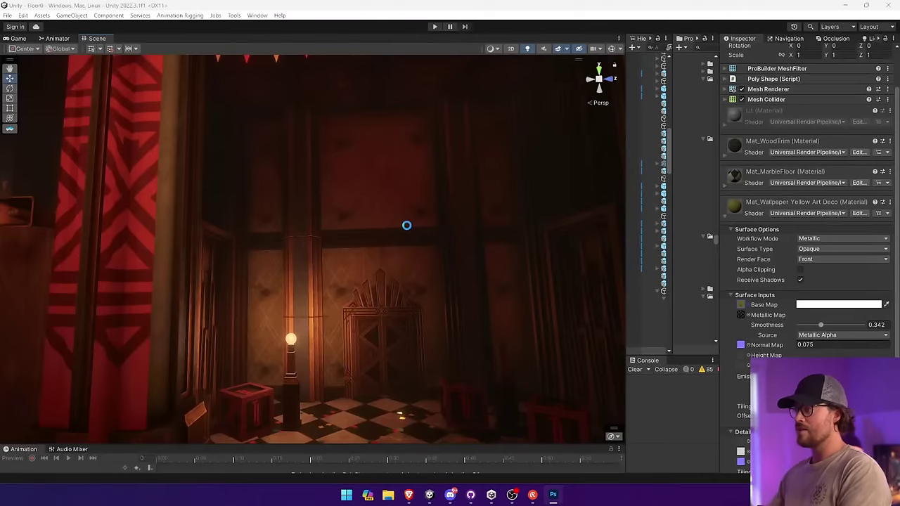
right_drag(408, 229, 28, 255)
key(w)
key(d)
key(s)
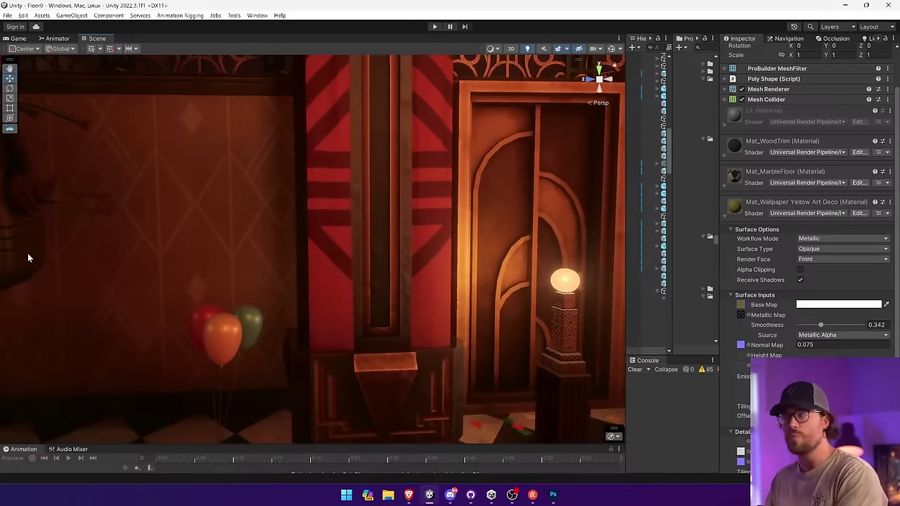
Step: Switch to Photoshop and set the masked paper layer's blend mode to Normal
key(alt+Tab)
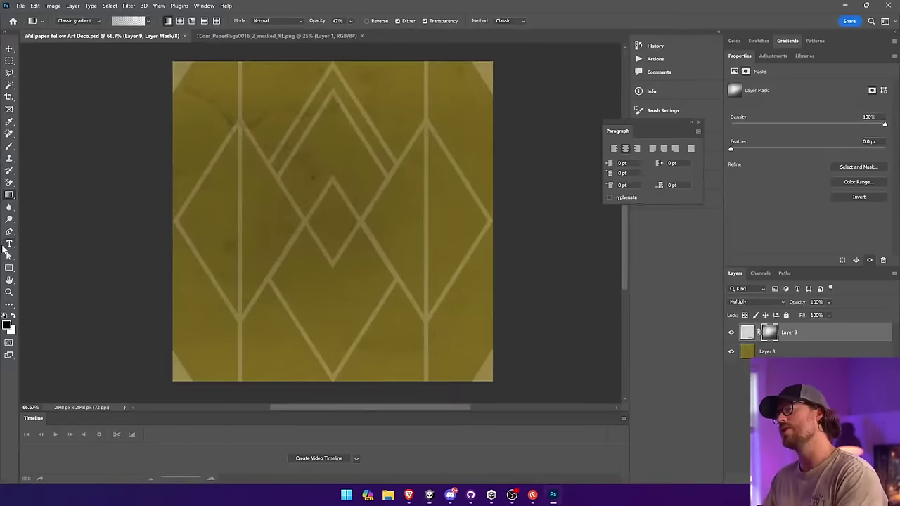
click(811, 339)
right_click(814, 341)
key(Escape)
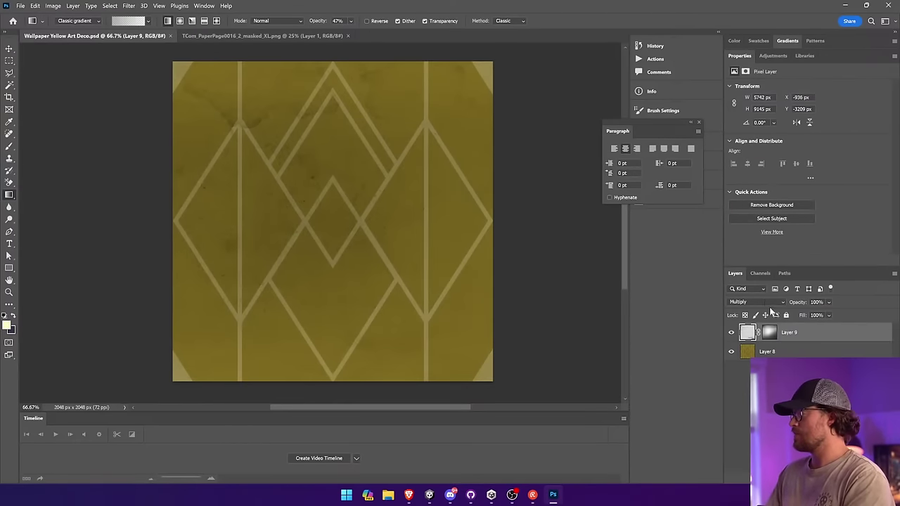
click(756, 302)
click(741, 255)
Step: Bake the mask into the paper layer by converting it to a smart object and rasterizing it
right_click(810, 331)
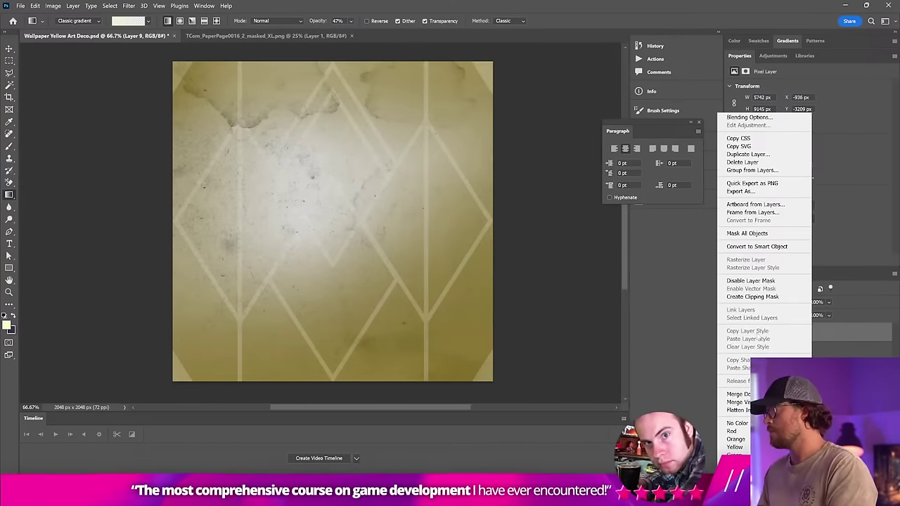
click(768, 247)
right_click(794, 334)
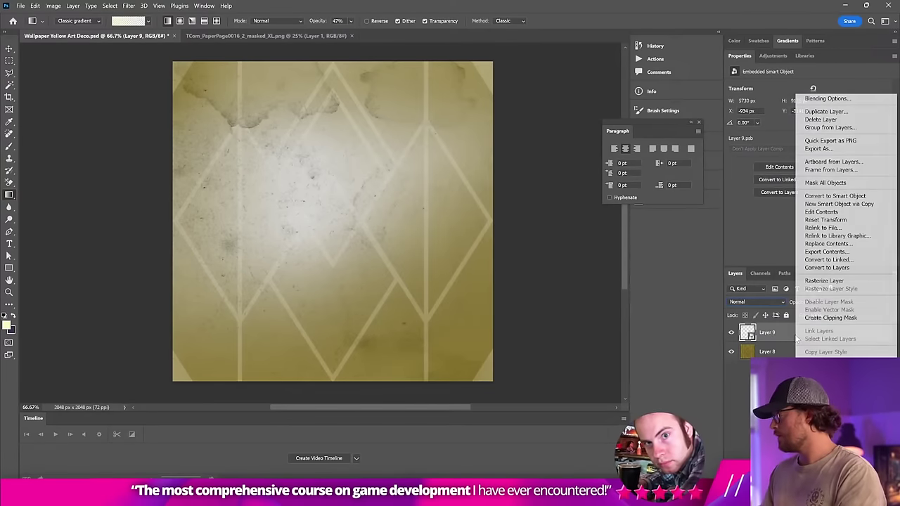
click(830, 281)
Step: Add a new layer between the wallpaper and paper layers and fill it with white
click(801, 351)
click(840, 500)
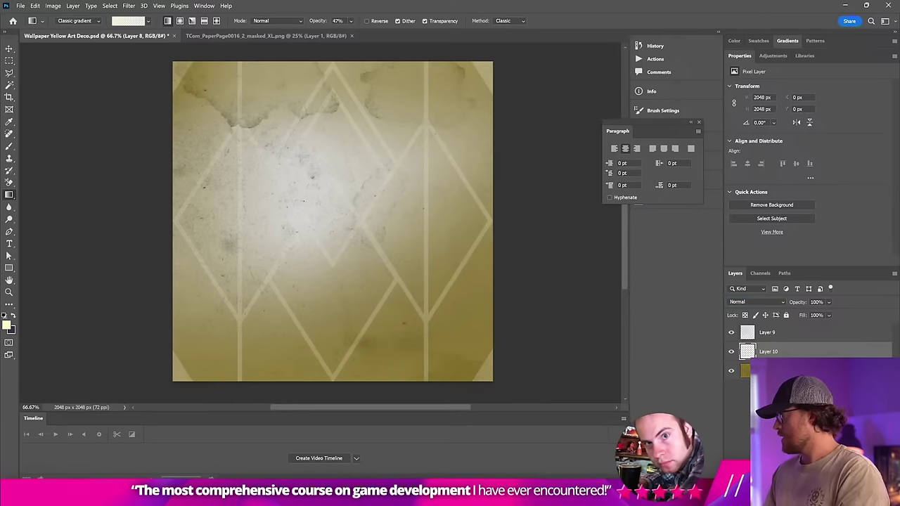
click(7, 324)
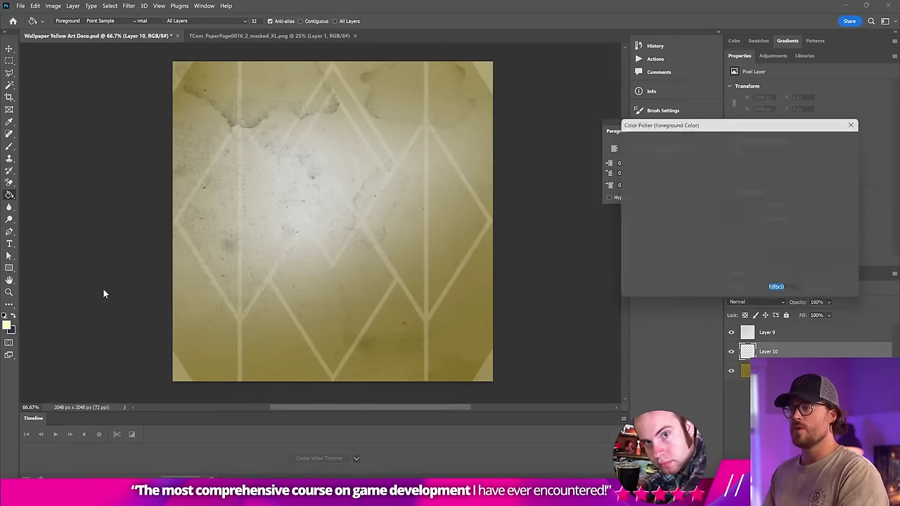
click(822, 139)
key(alt+BackSpace)
key(v)
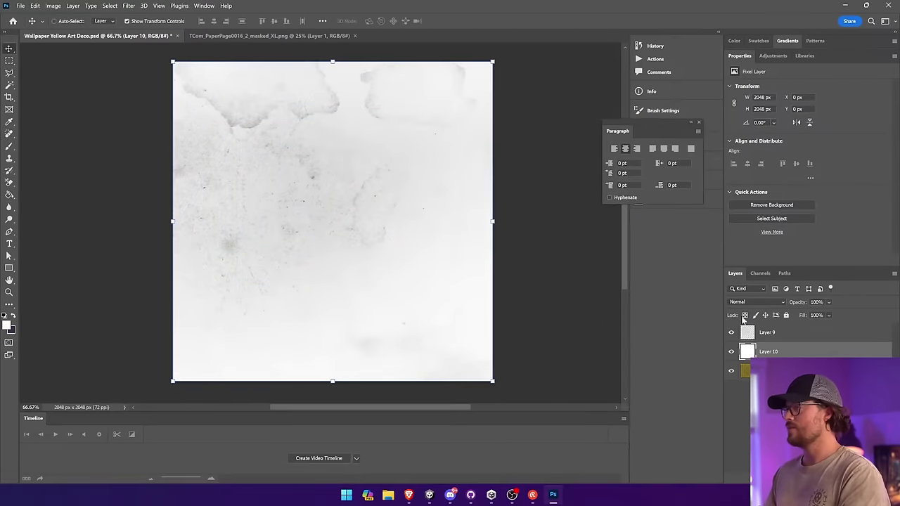
Step: Merge the white fill layer with the paper layer above it
shift+click(796, 335)
right_click(795, 334)
click(819, 383)
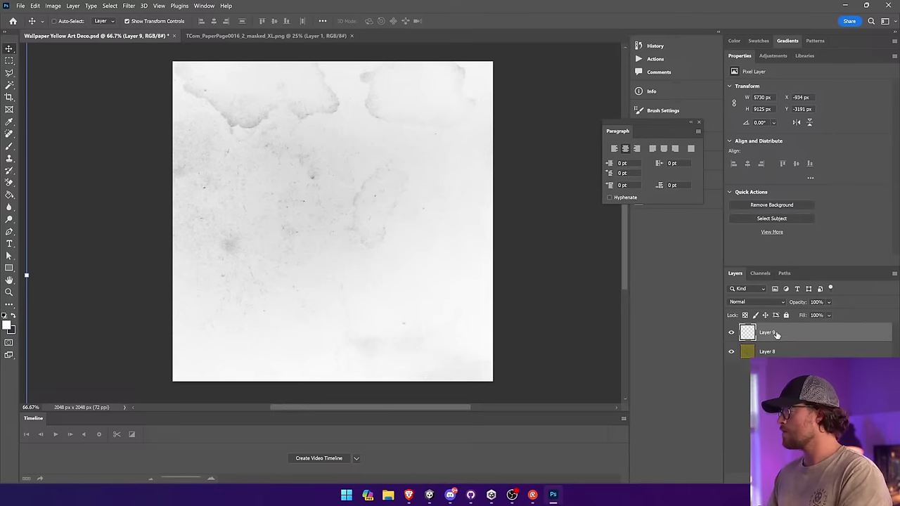
Step: Flip a duplicate of the paper layer vertically and add a layer mask to it
click(35, 5)
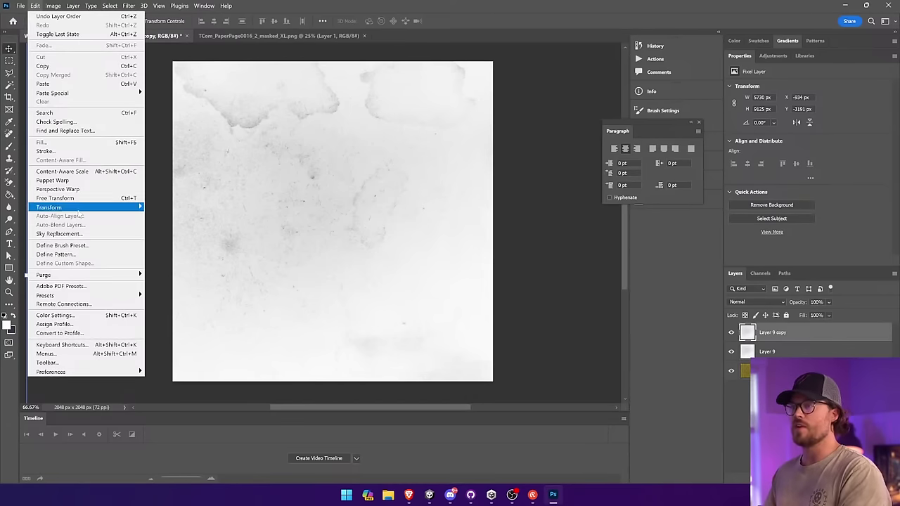
mouse_move(84, 204)
click(204, 374)
click(827, 477)
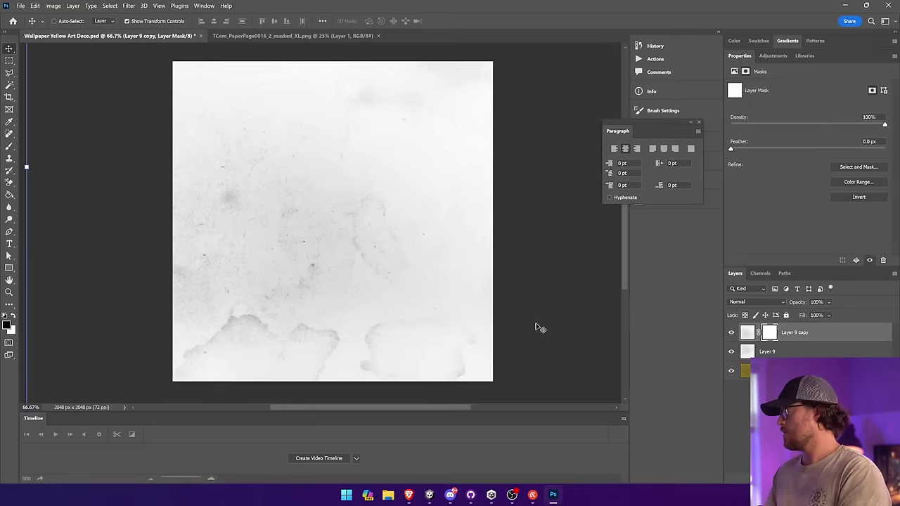
Step: Try a 47% opacity gradient on the flipped copy's mask near the canvas's bottom edge
click(8, 196)
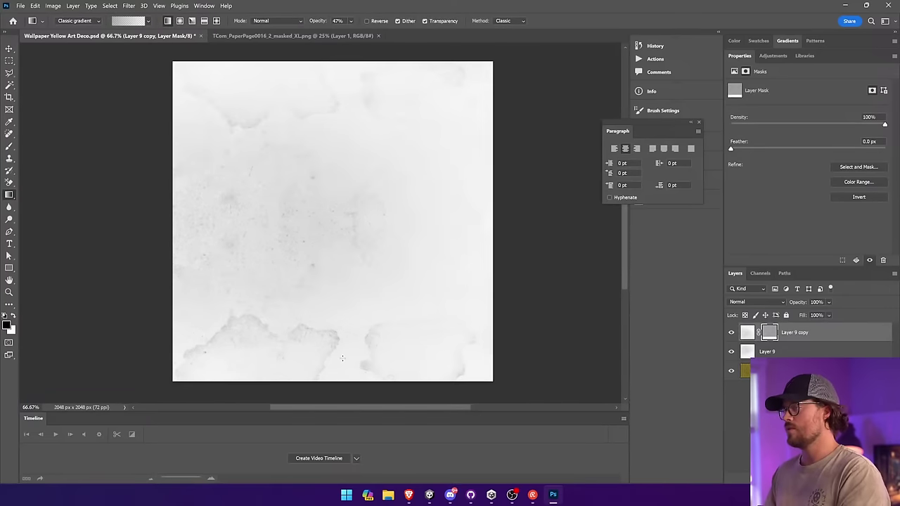
drag(338, 352, 341, 366)
key(ctrl+z)
key(ctrl+shift+z)
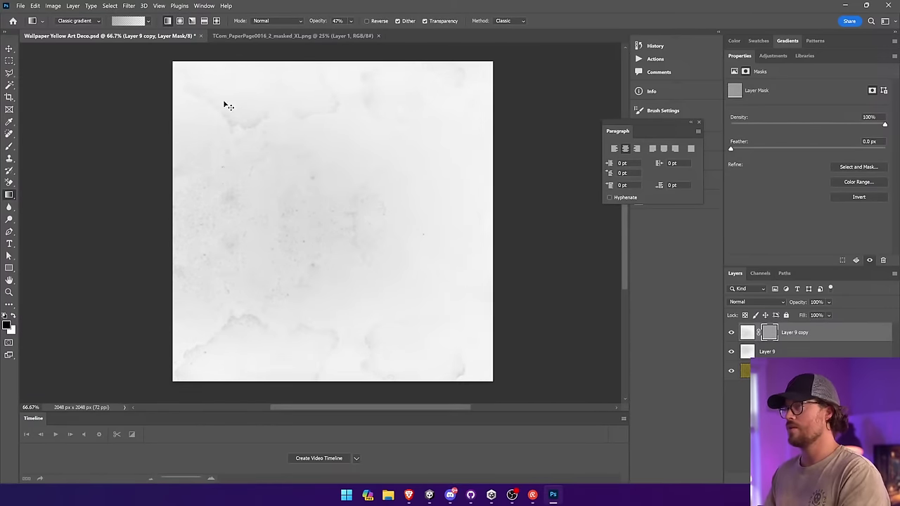
key(ctrl+z)
Step: Raise the gradient opacity to 100% and mask the flipped copy so it fades in only along the bottom edge
click(351, 22)
drag(331, 361, 339, 382)
key(ctrl+z)
key(ctrl+z)
key(v)
Step: Merge the masked vertical copy with the paper layer below it
shift+click(789, 354)
right_click(789, 355)
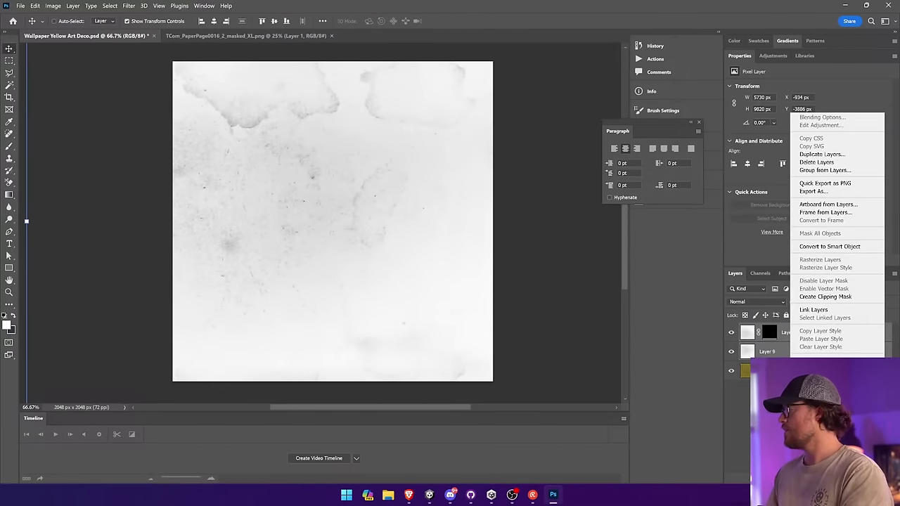
click(816, 398)
key(ctrl+e)
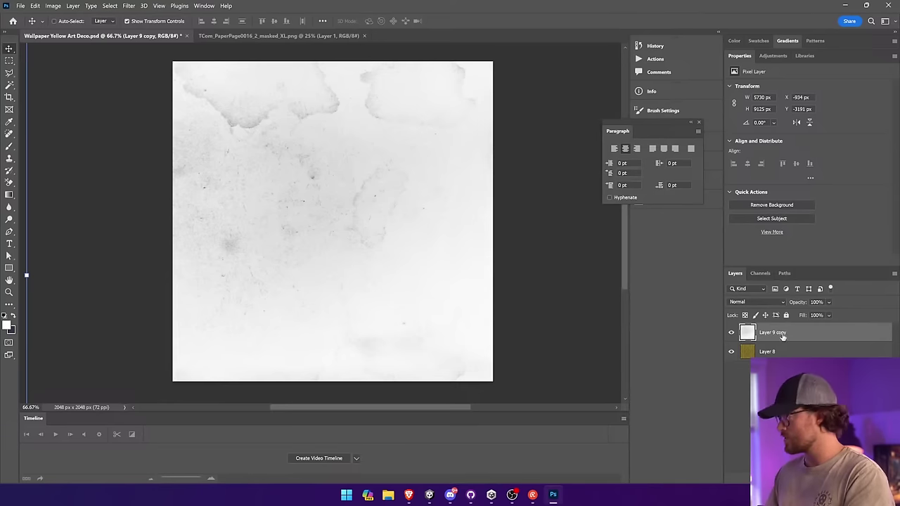
Step: Try to flip a duplicate of the oversized paper layer horizontally and mask it, and undo the attempt
click(34, 6)
mouse_move(60, 206)
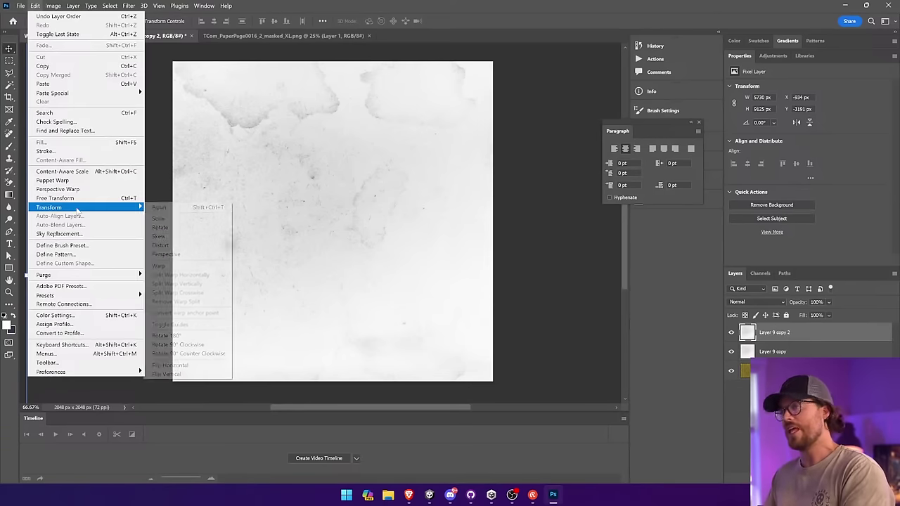
click(203, 365)
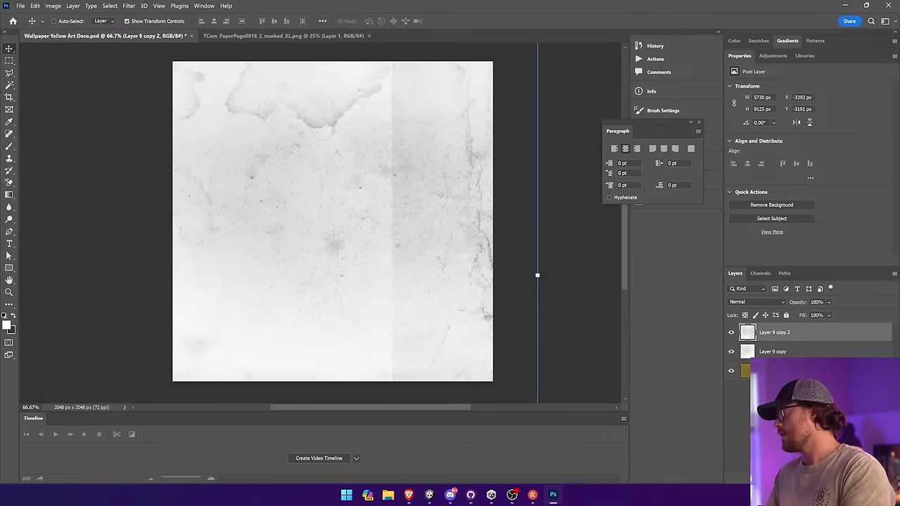
click(796, 479)
click(9, 195)
key(ctrl+z)
key(ctrl+z)
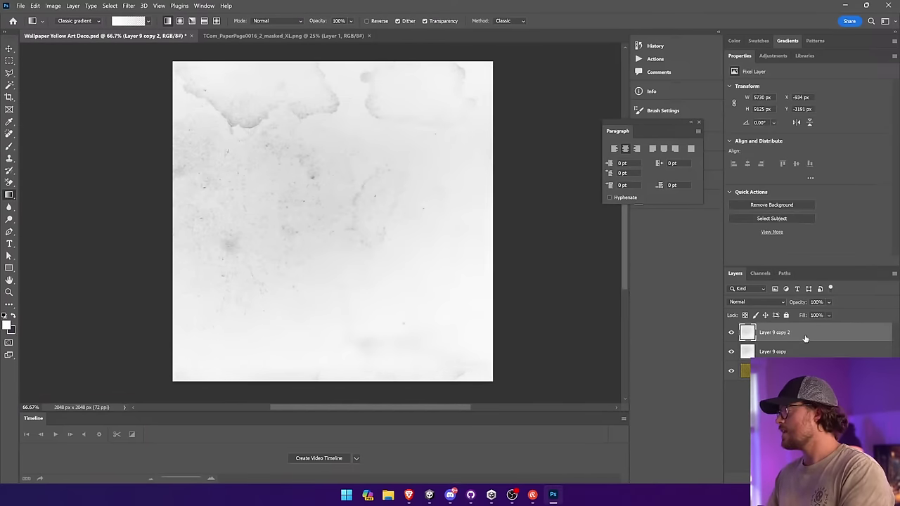
Step: Select the whole canvas, crop the image to it to trim the oversized paper layer, and deselect
key(ctrl+a)
click(53, 6)
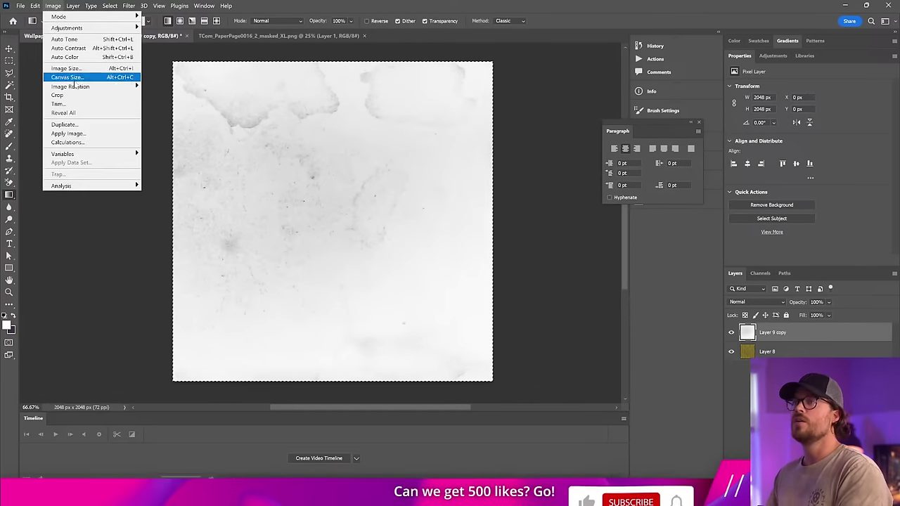
click(77, 94)
key(ctrl+d)
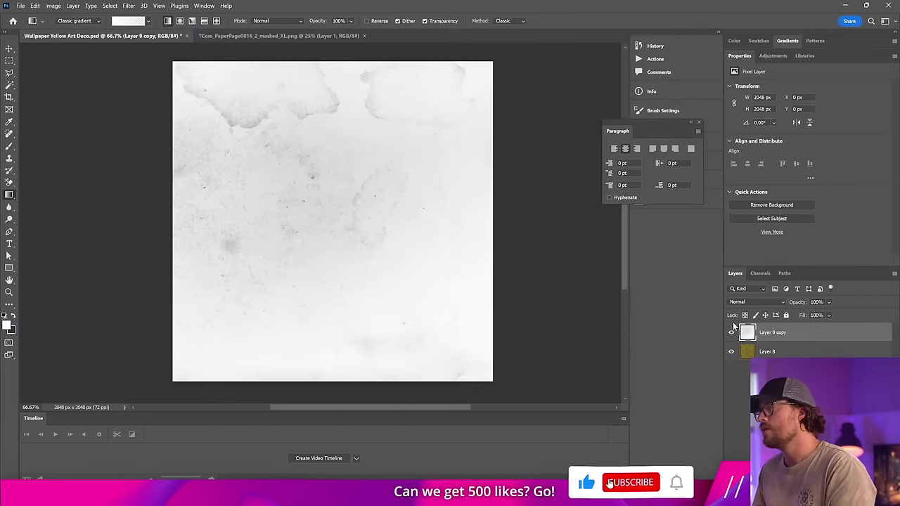
Step: Duplicate the cropped paper layer and flip the copy horizontally
key(ctrl+j)
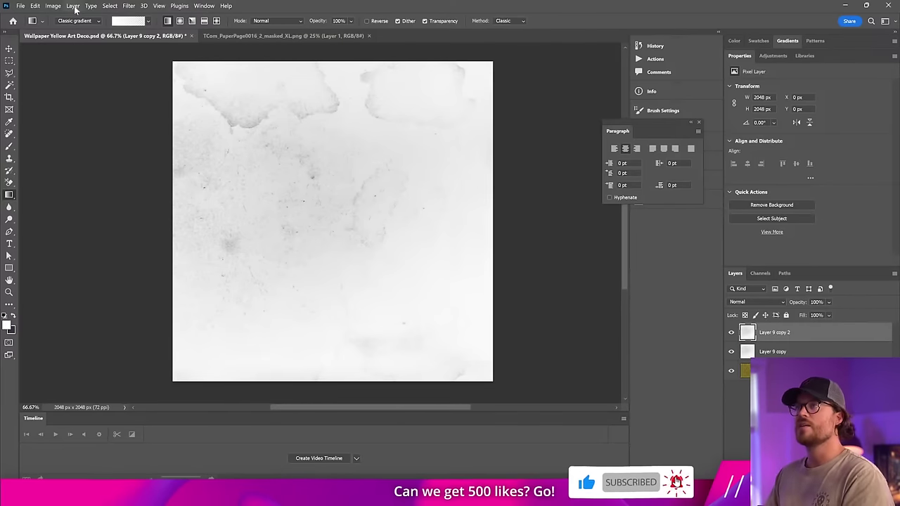
click(35, 6)
click(9, 48)
click(33, 6)
click(30, 5)
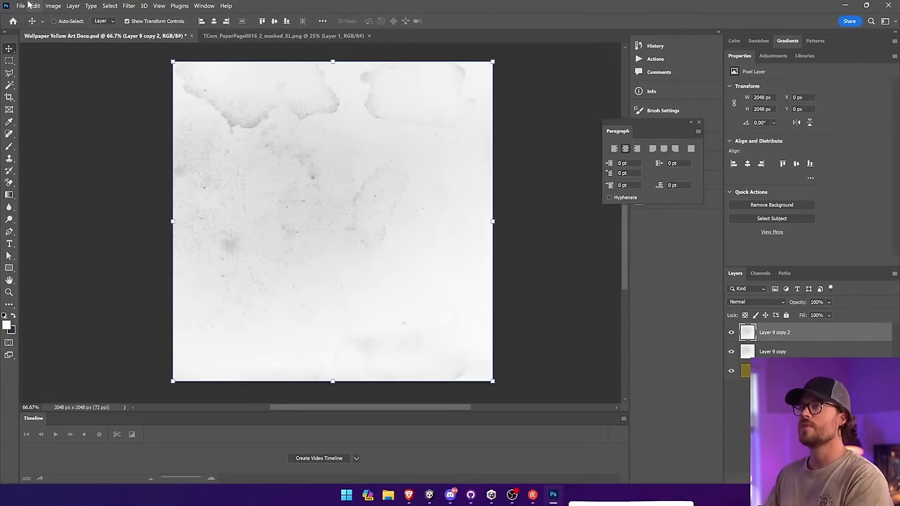
click(33, 6)
mouse_move(49, 204)
click(187, 364)
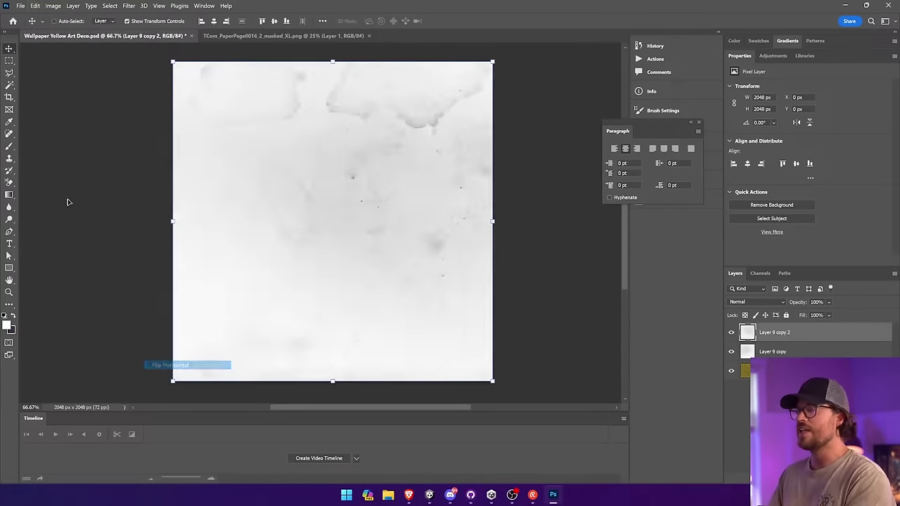
Step: Add a mask to the horizontally flipped copy and apply a black-to-white gradient so it shows only along the right edge
click(10, 196)
click(798, 478)
drag(437, 240, 470, 243)
key(ctrl+z)
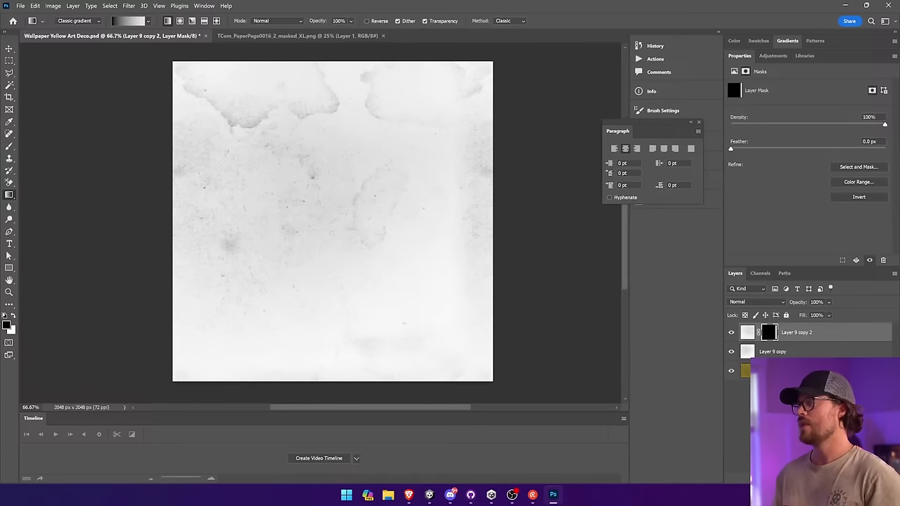
key(ctrl+z)
key(ctrl+shift+z)
key(ctrl+z)
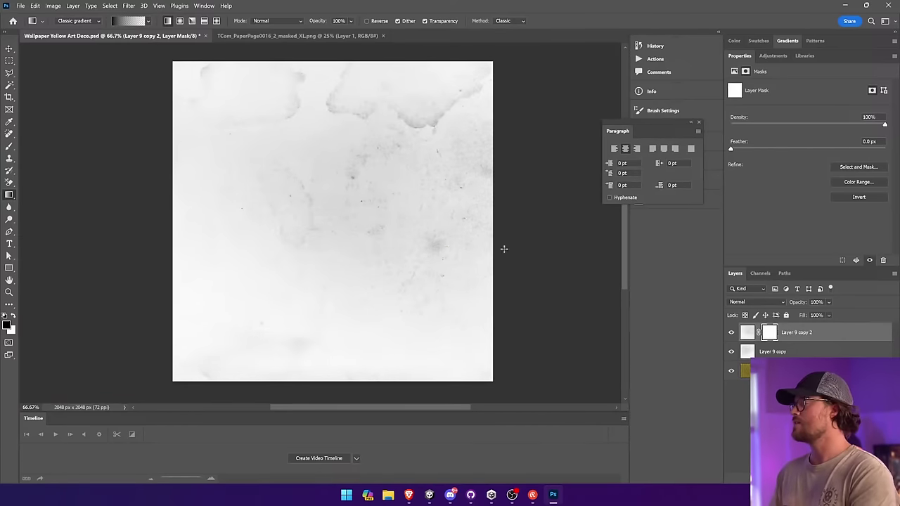
key(ctrl+shift+z)
key(ctrl+z)
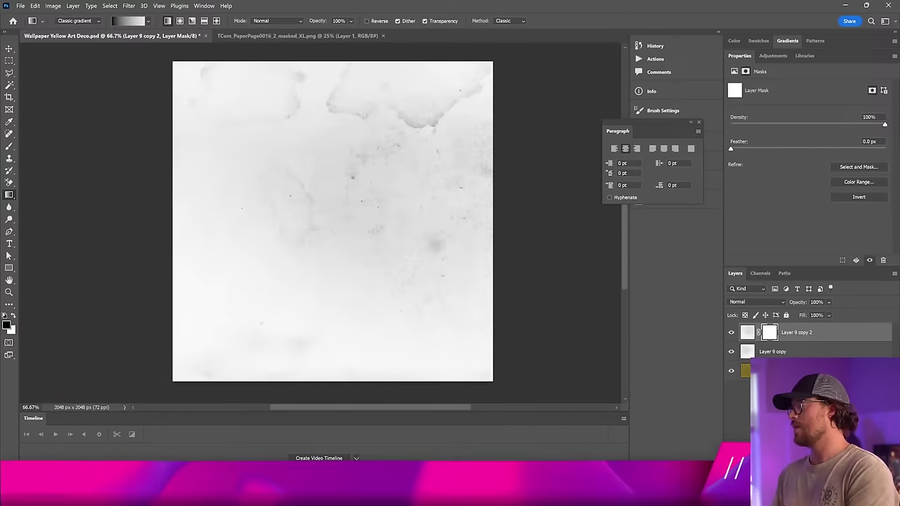
drag(271, 226, 458, 209)
key(ctrl+z)
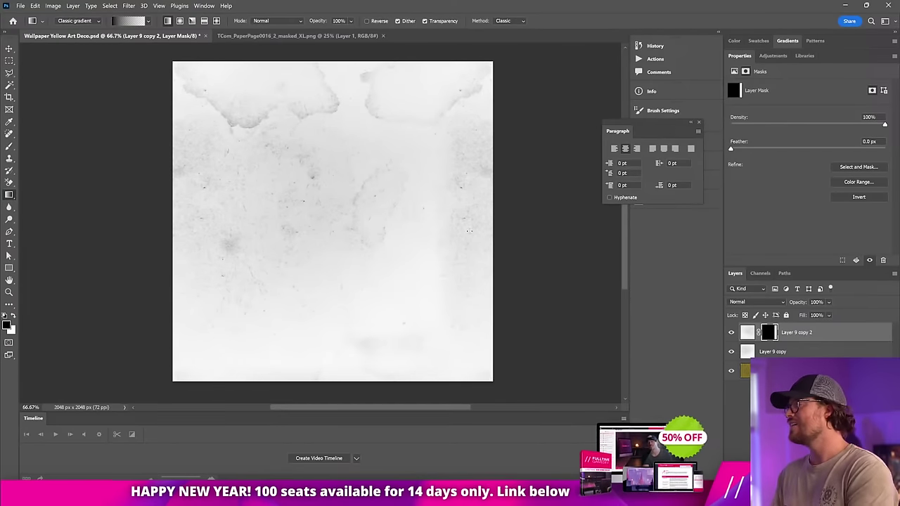
Step: Merge the masked copy with the paper layer below it and set the merged layer's blend mode to Multiply
shift+click(815, 354)
right_click(815, 354)
click(742, 396)
key(v)
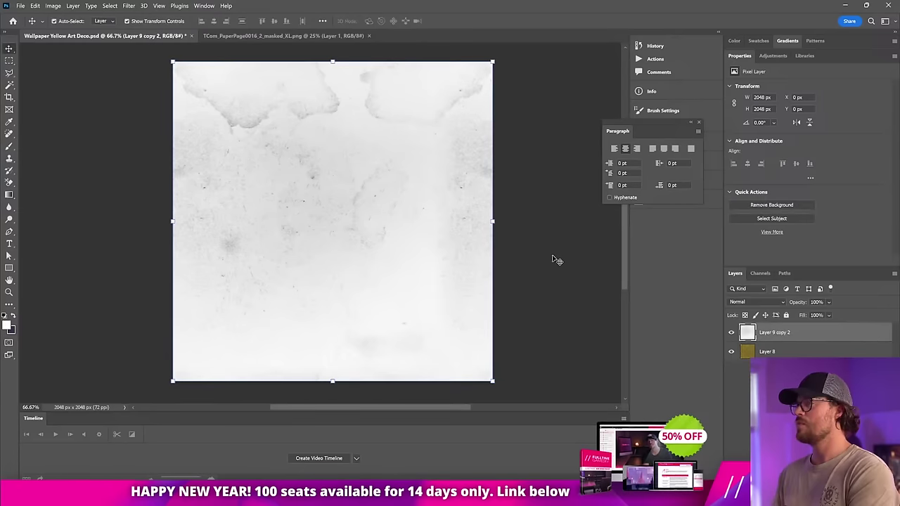
click(767, 300)
click(763, 285)
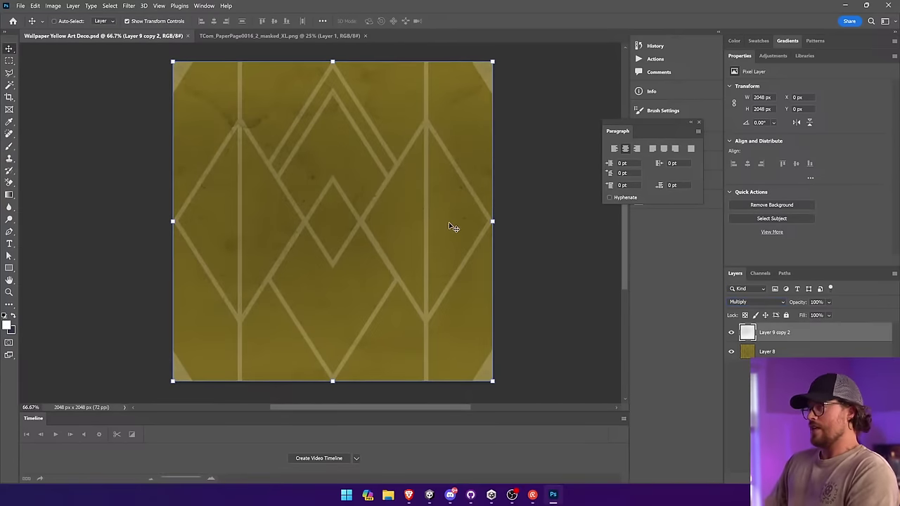
Step: Switch to Unity and fly around the hall to examine the updated wallpaper on the walls
click(429, 494)
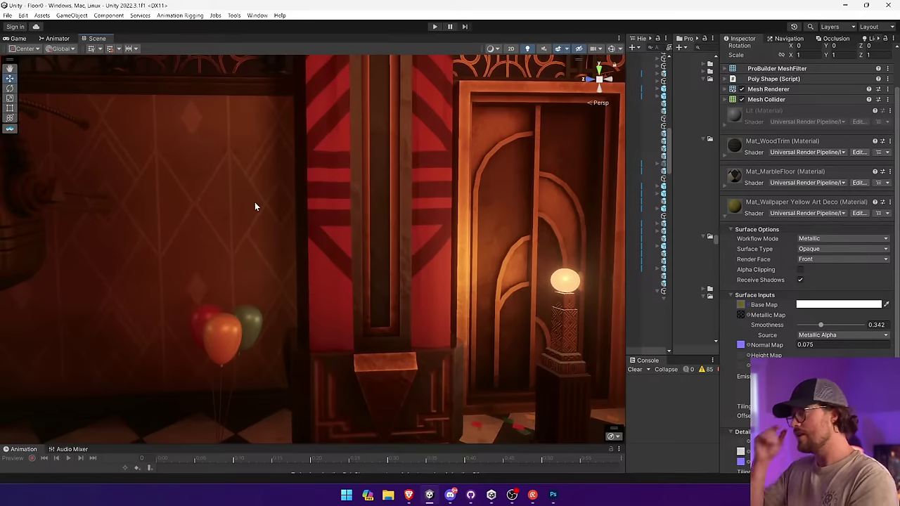
right_drag(254, 206, 267, 191)
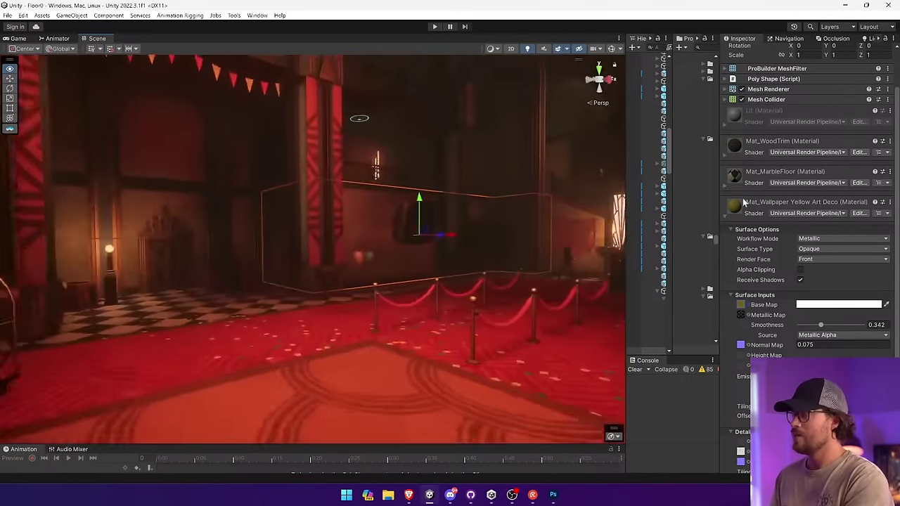
key(w)
right_drag(744, 202, 117, 200)
key(s)
key(w)
Step: Switch to Photoshop and select the pale art deco lines on the wallpaper layer with the Magic Wand
key(alt+Tab)
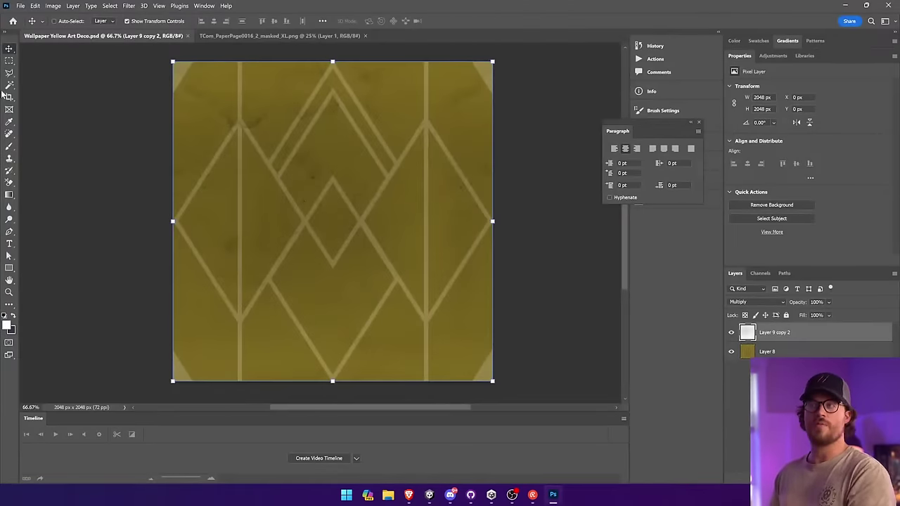
click(9, 85)
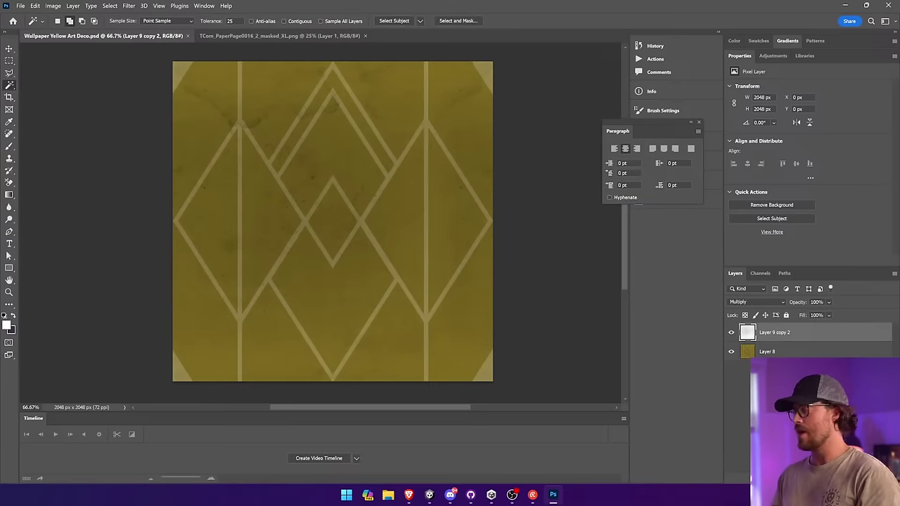
key(alt+bracketleft)
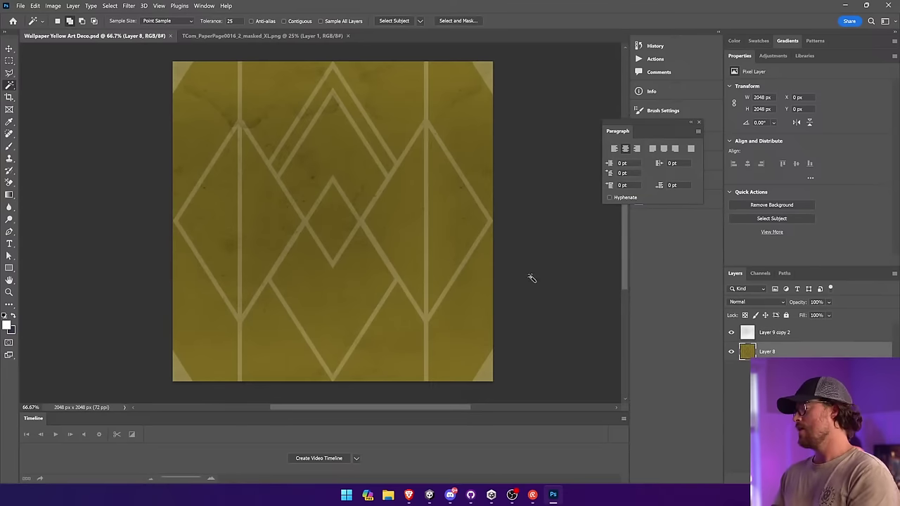
click(467, 262)
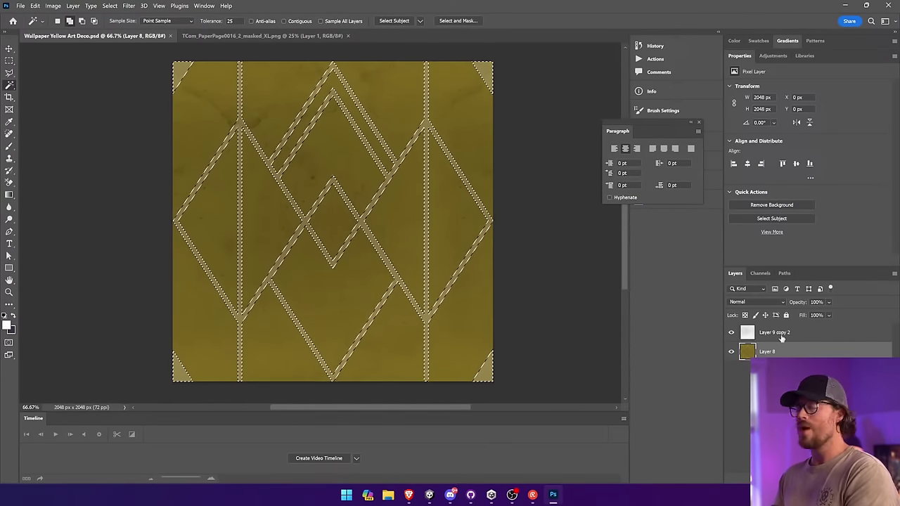
Step: Place the selected lines on a new layer above the paper layer and clear the selection
click(780, 338)
click(838, 479)
key(ctrl+d)
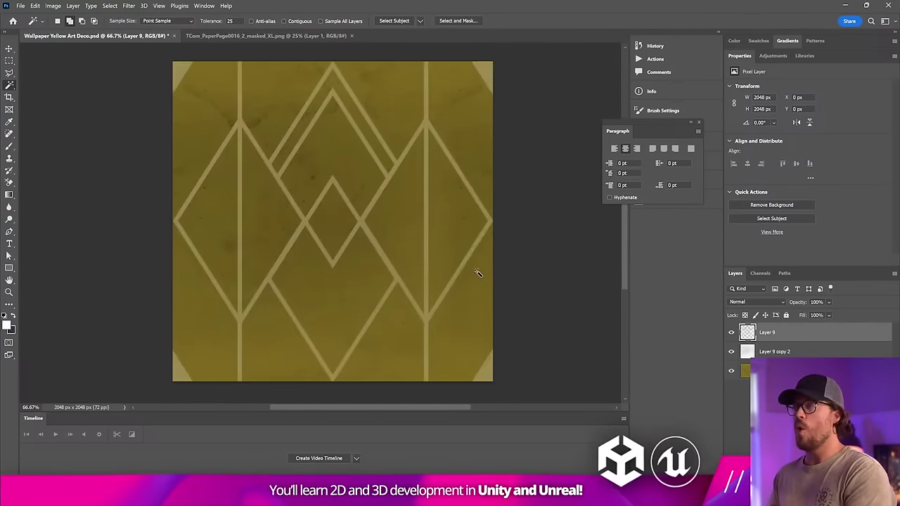
key(v)
click(84, 6)
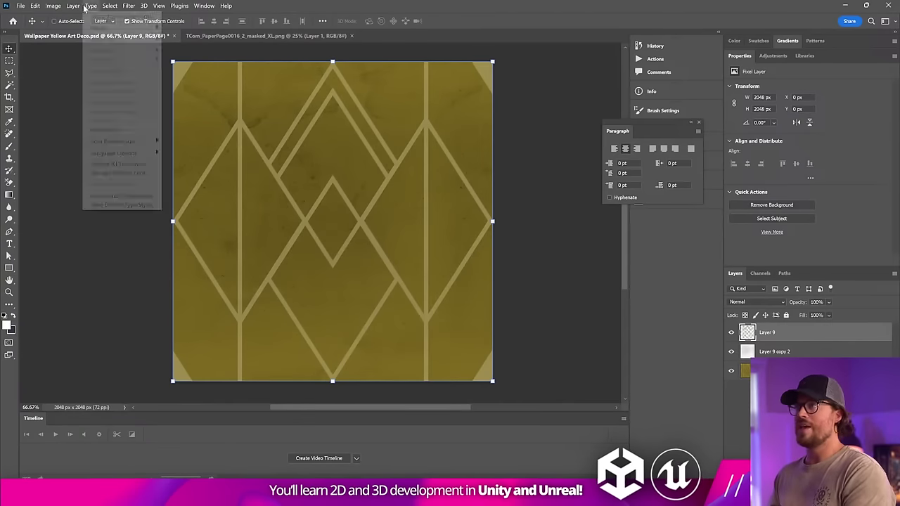
mouse_move(52, 6)
mouse_move(77, 26)
click(183, 64)
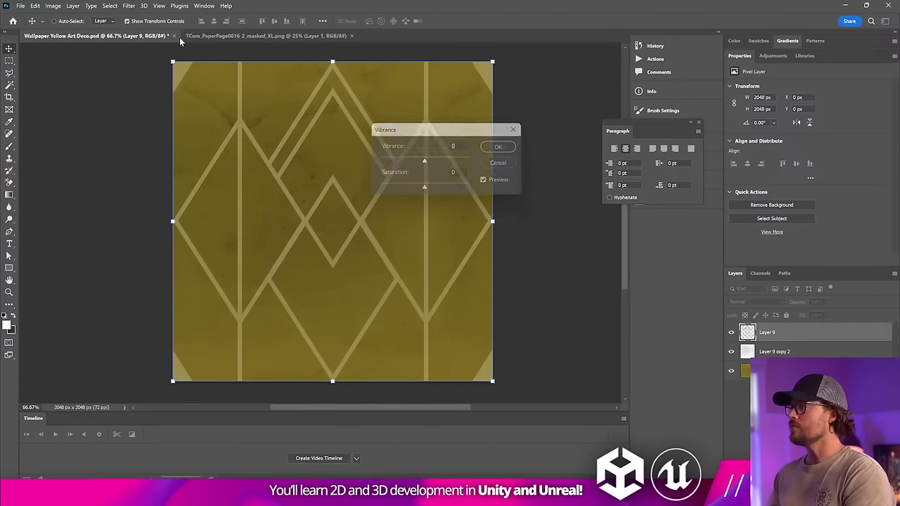
key(Escape)
Step: Turn the line layer black by lowering its lightness to the minimum with Hue/Saturation
click(52, 6)
click(189, 76)
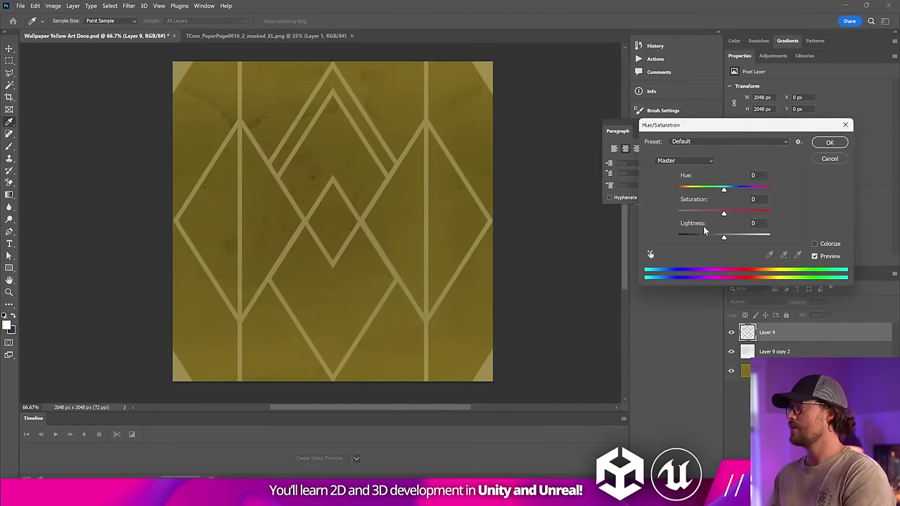
drag(705, 234, 679, 234)
click(829, 141)
Step: Soften the black lines with a Gaussian Blur, reducing the radius to keep the blur slight
click(129, 5)
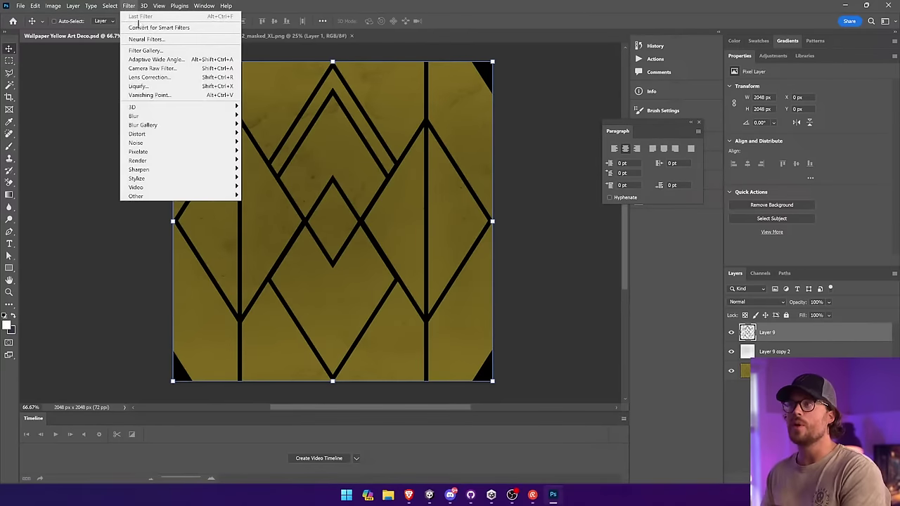
mouse_move(133, 116)
click(276, 152)
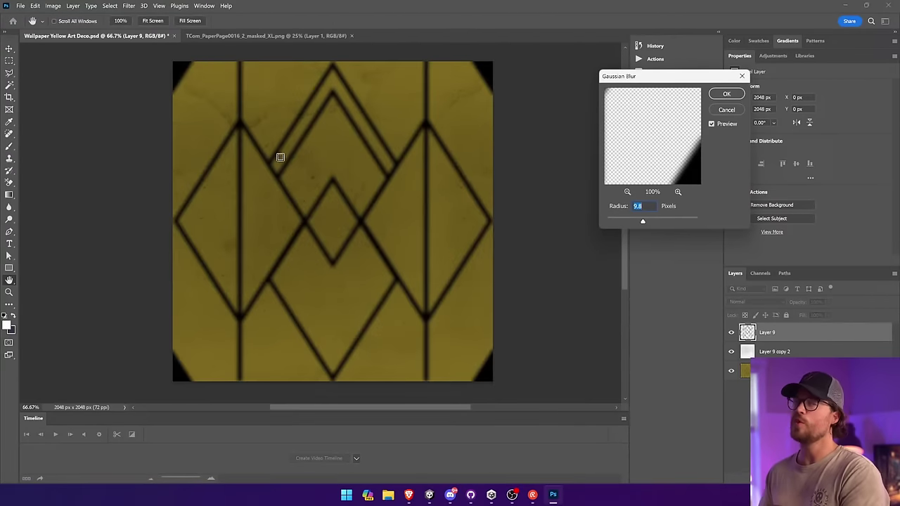
click(648, 222)
drag(646, 222, 632, 221)
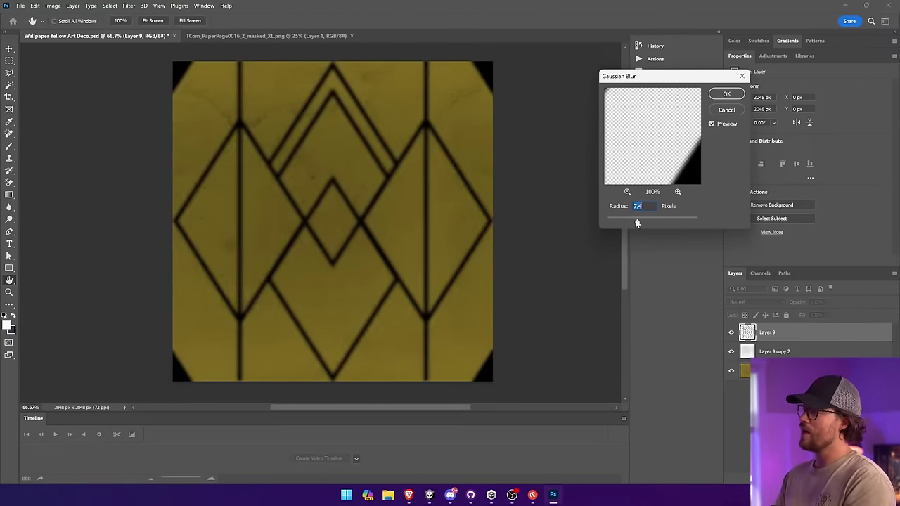
click(726, 94)
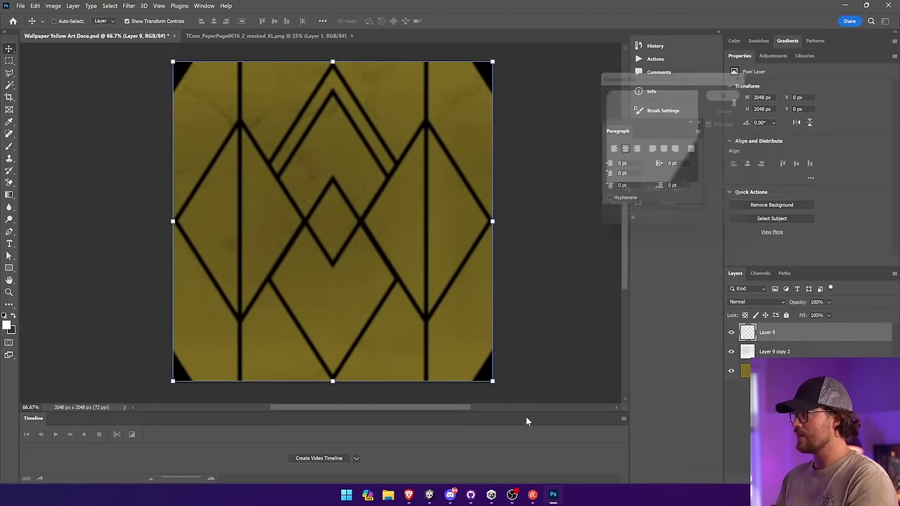
Step: Switch to Unity, open the wallpaper's Plaster Normal texture in Photoshop, and return to the Wallpaper Yellow Art Deco document
click(430, 495)
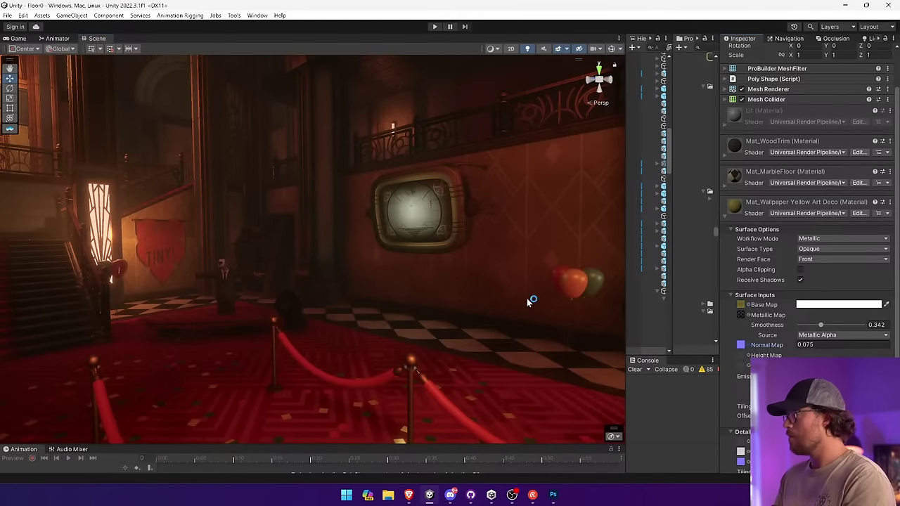
key(alt+Tab)
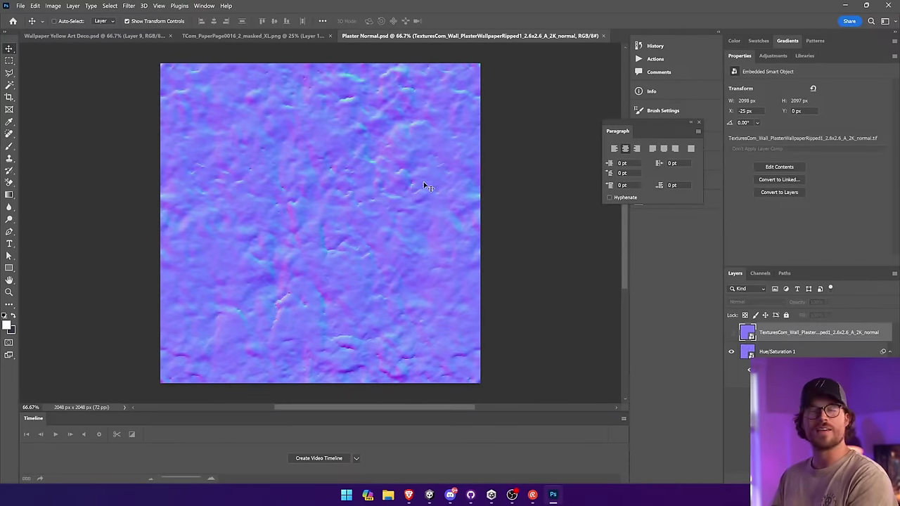
click(259, 36)
click(106, 36)
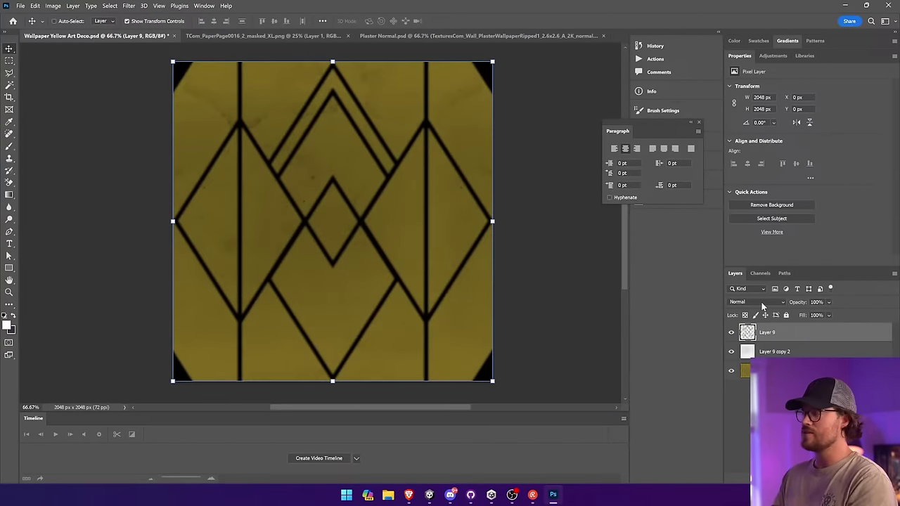
Step: Try the Overlay blend mode on the black line layer
click(769, 302)
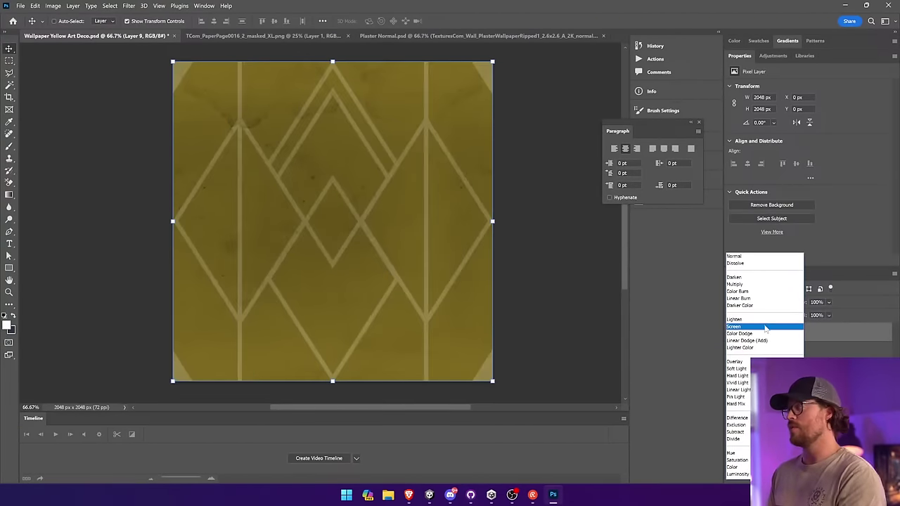
click(736, 362)
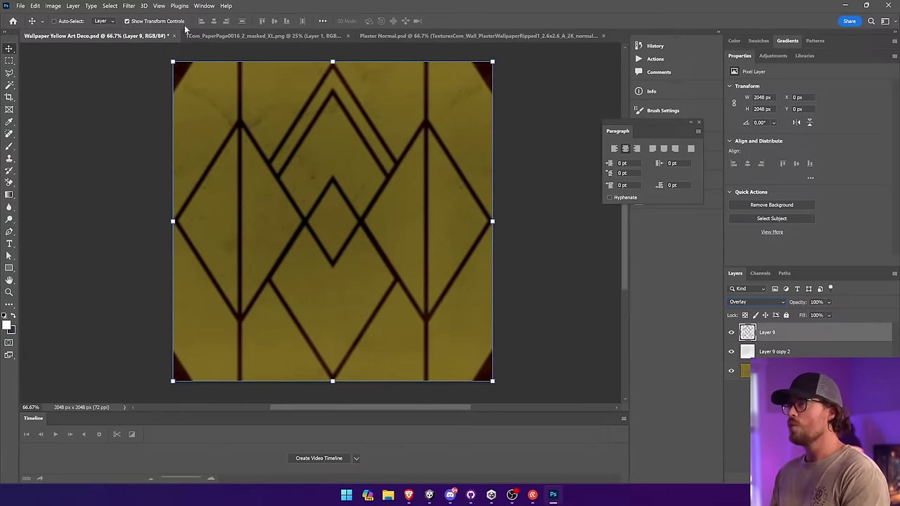
Step: Apply a stronger Gaussian Blur to the black line layer and set its blend mode to Normal
click(128, 5)
mouse_move(211, 116)
click(284, 156)
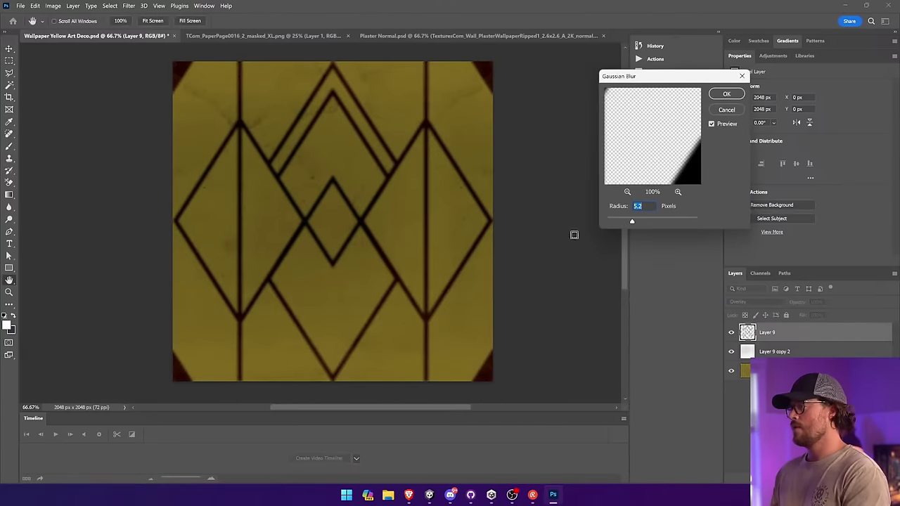
mouse_move(663, 223)
mouse_down()
mouse_move(640, 223)
mouse_move(649, 223)
mouse_up()
click(726, 95)
key(v)
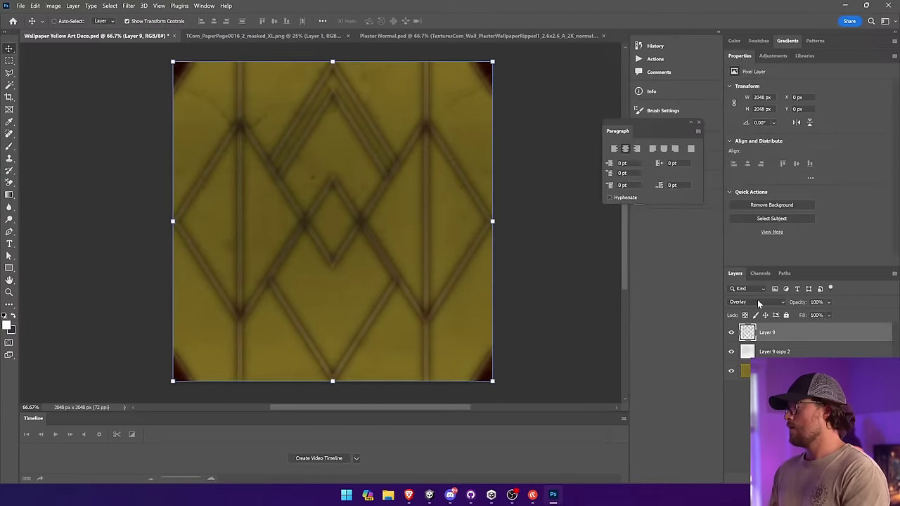
click(756, 301)
click(762, 258)
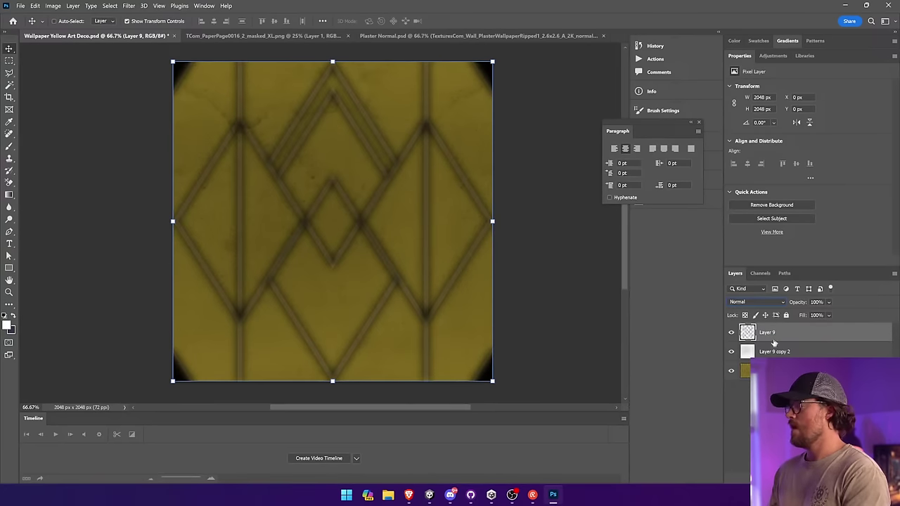
Step: Duplicate the blurred line layer three times and merge all four line layers into one for darker shading
key(ctrl+j)
key(ctrl+j)
key(ctrl+j)
shift+click(783, 336)
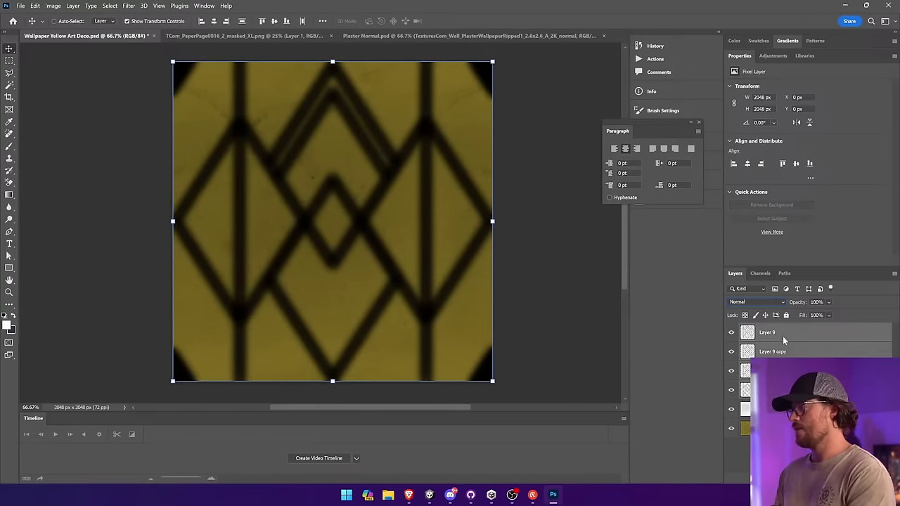
right_click(784, 340)
click(802, 395)
Step: Add a layer mask to the merged shading layer and fill it with black using the Paint Bucket
click(828, 478)
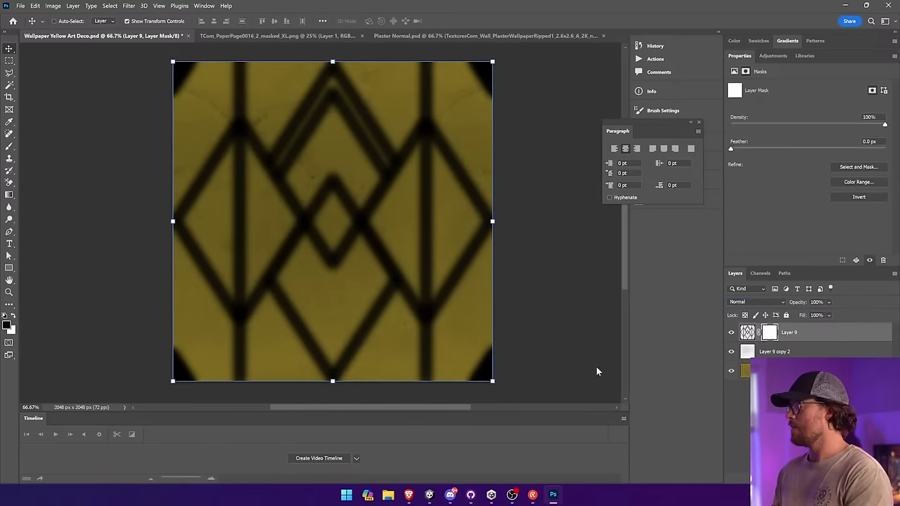
right_click(9, 195)
click(49, 202)
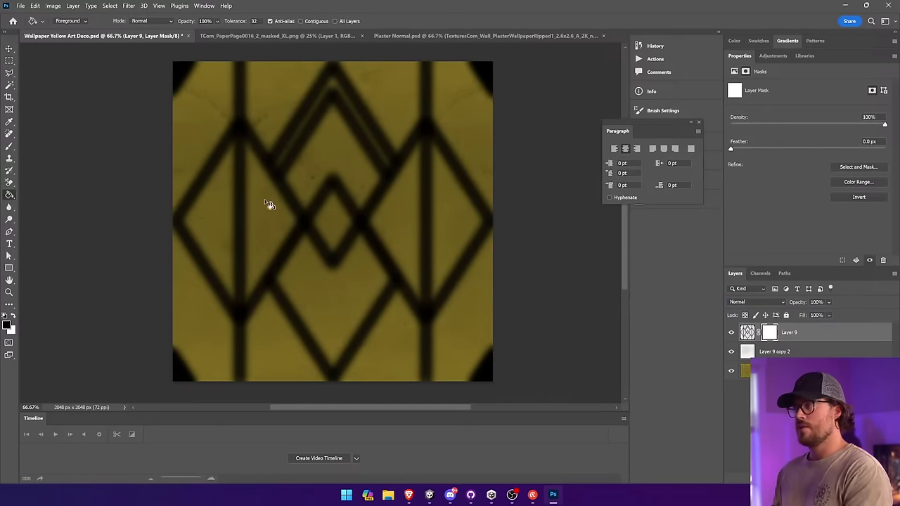
click(406, 220)
Step: Try revealing shading along the crossing lines of the central diamond with a 175 px white brush on the mask, and undo the strokes
click(9, 146)
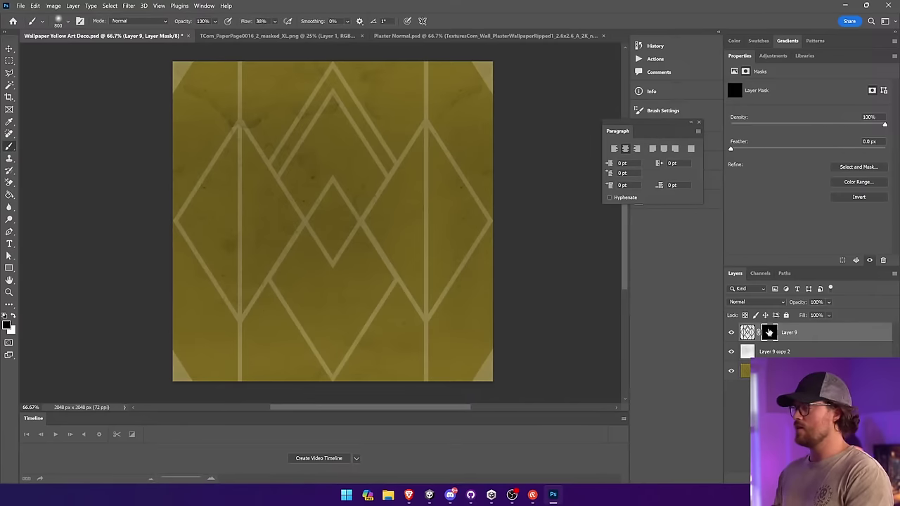
click(12, 316)
key(bracketleft)
key(bracketleft)
key(bracketleft)
key(bracketleft)
key(bracketleft)
key(bracketleft)
key(bracketleft)
key(bracketleft)
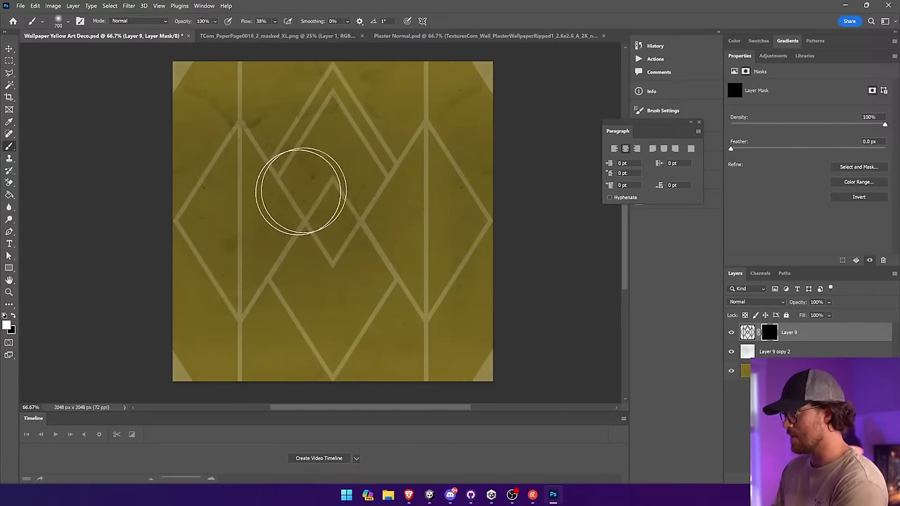
drag(324, 187, 275, 265)
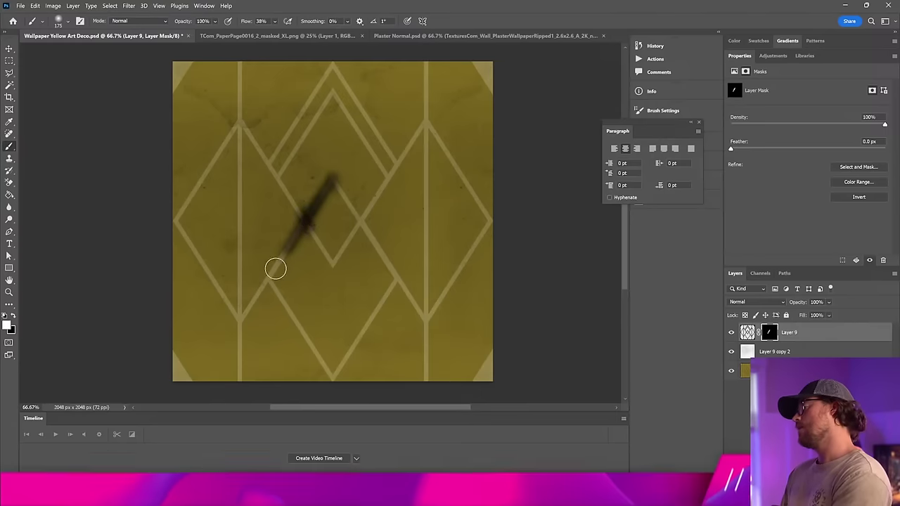
mouse_move(290, 199)
mouse_down()
mouse_move(321, 263)
mouse_move(333, 265)
mouse_up()
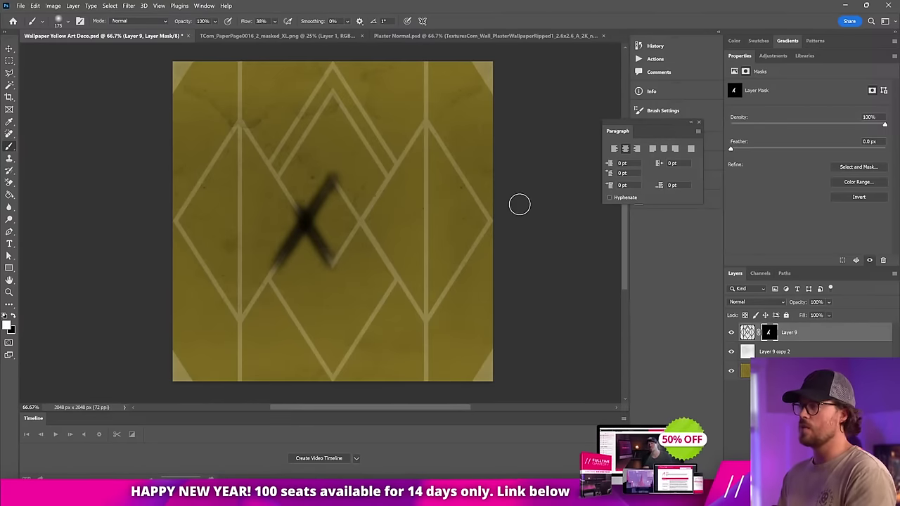
key(ctrl+z)
key(ctrl+z)
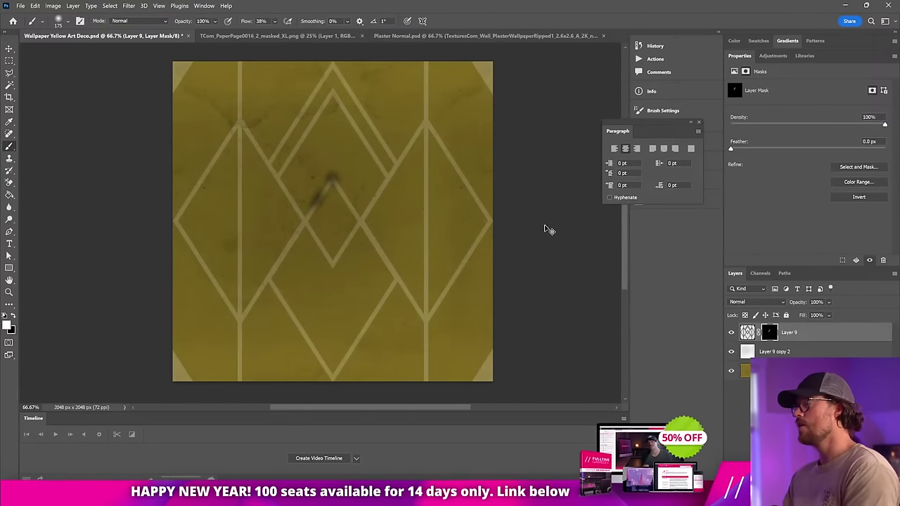
key(ctrl+z)
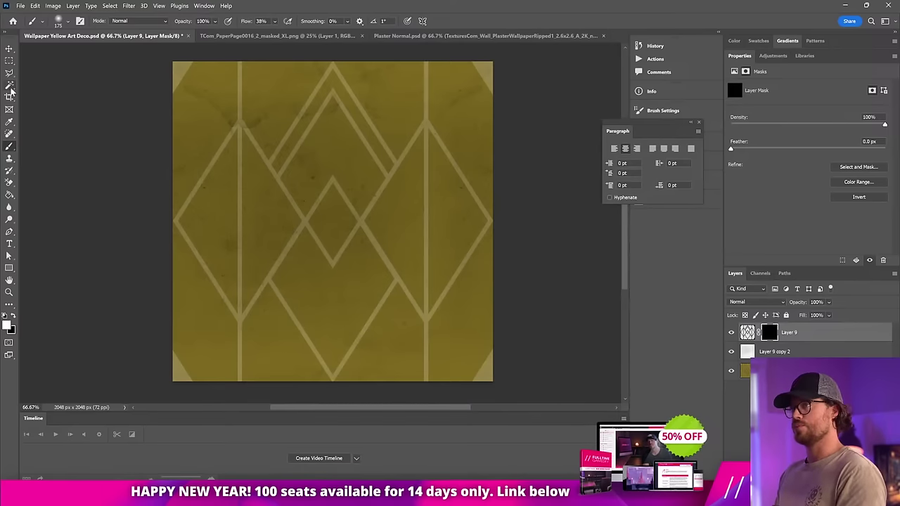
Step: Select the pale art deco lines of the wallpaper layer with the Magic Wand and target the shading layer's mask
click(9, 84)
click(744, 370)
click(378, 246)
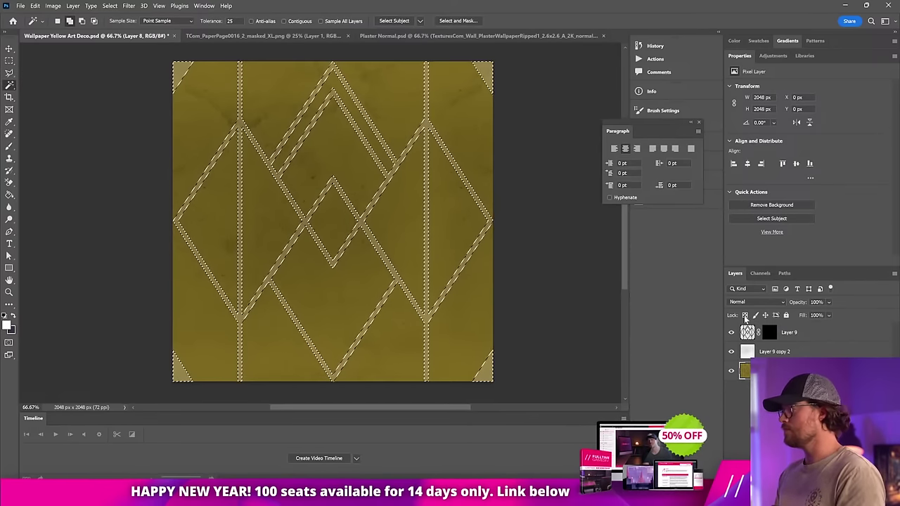
click(768, 333)
key(g)
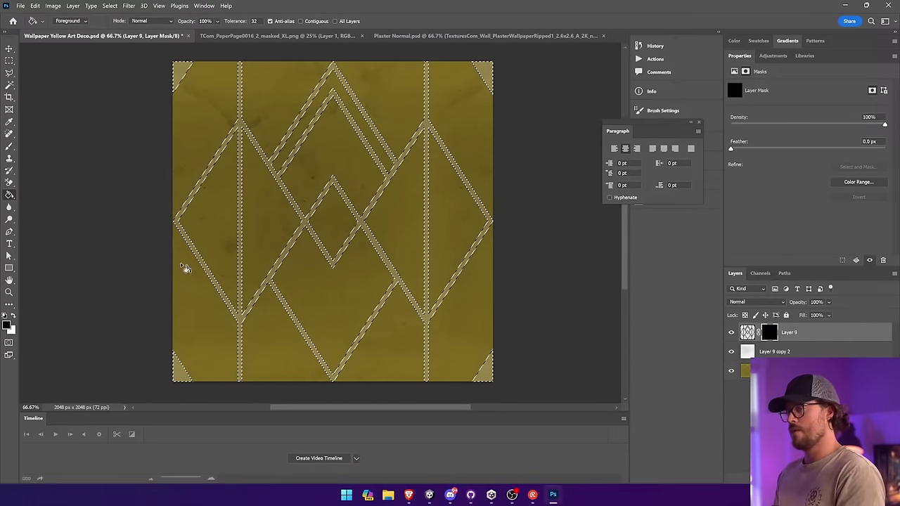
click(7, 147)
key(ctrl+d)
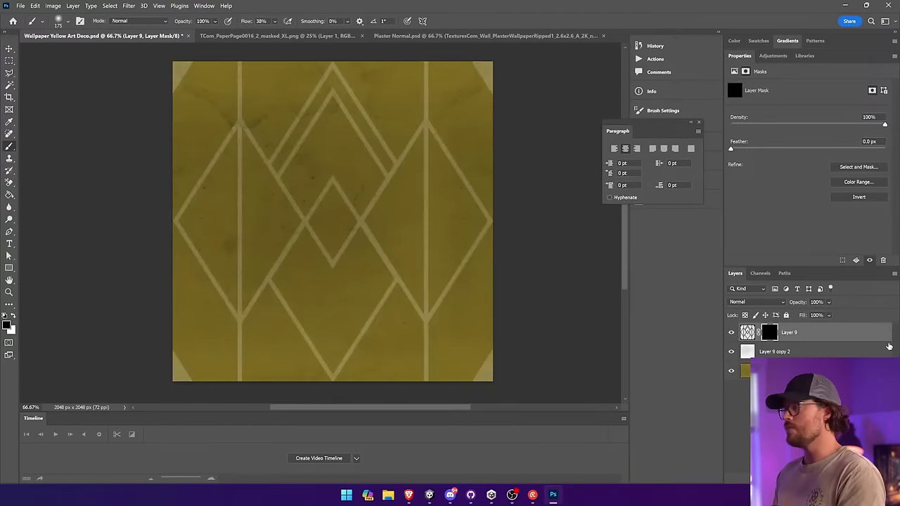
ctrl+click(746, 333)
Step: Invert the line selection, fill the shading layer's mask with white around the lines, and clear the selection
click(8, 196)
click(110, 5)
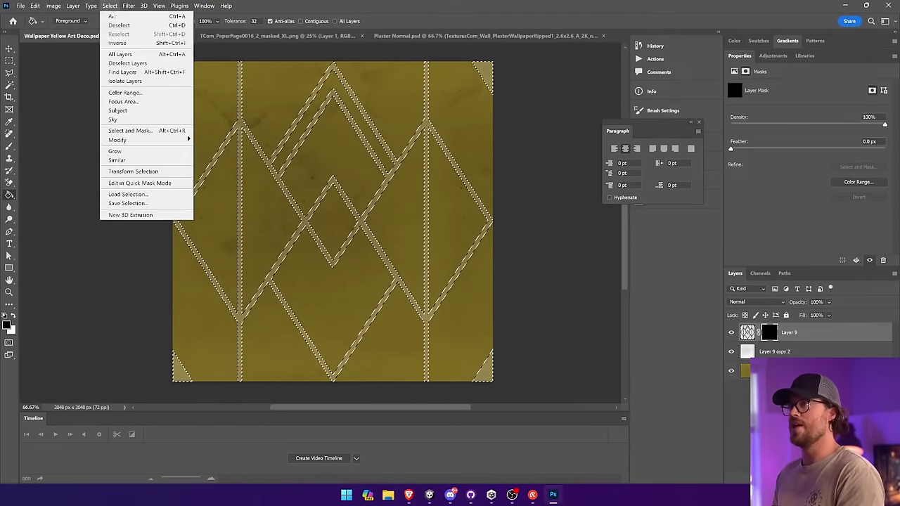
click(121, 40)
key(x)
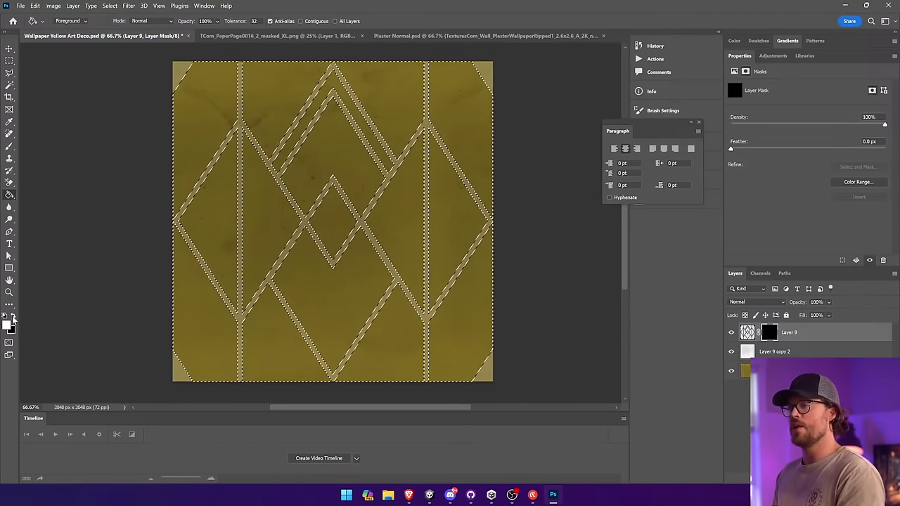
click(231, 222)
key(ctrl+d)
Step: Convert the masked shading layer to a smart object and give it a new layer mask filled with black
right_click(805, 337)
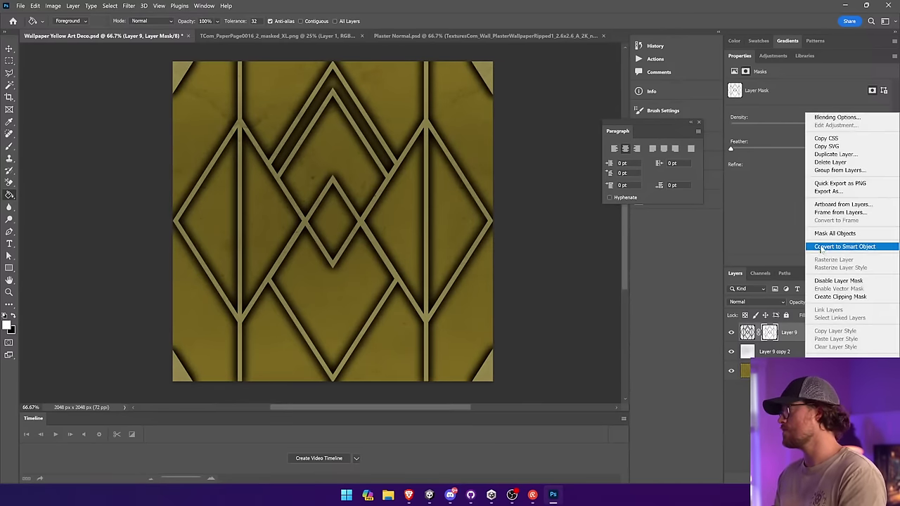
click(829, 247)
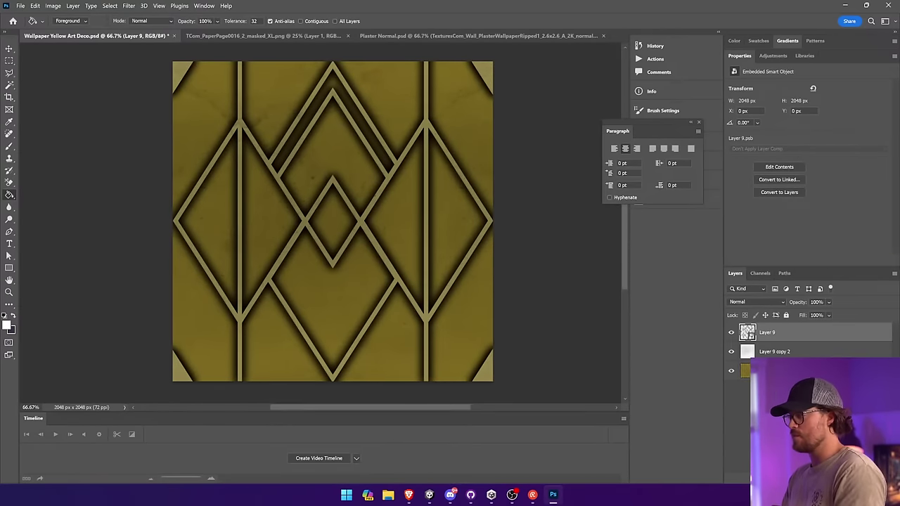
click(829, 478)
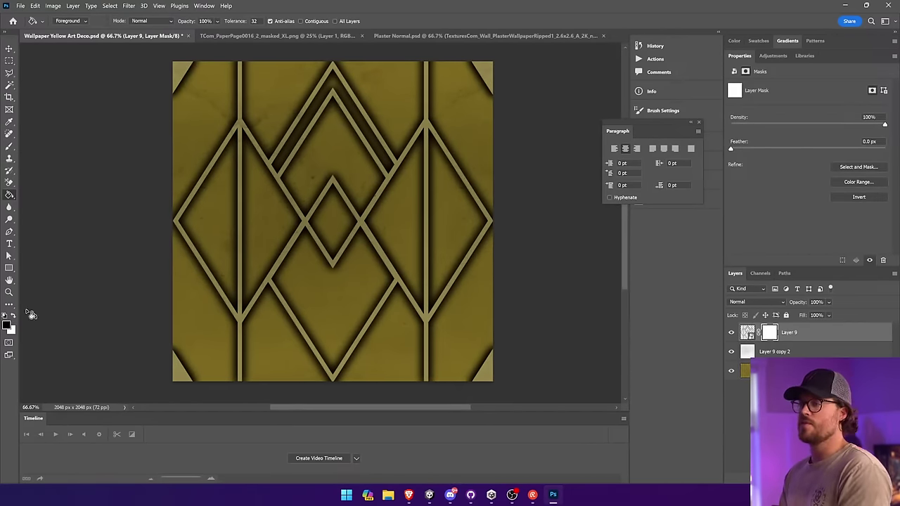
click(325, 257)
Step: Paint white on the mask with a 400 px soft brush to reveal shading at scattered line junctions and edges
click(9, 146)
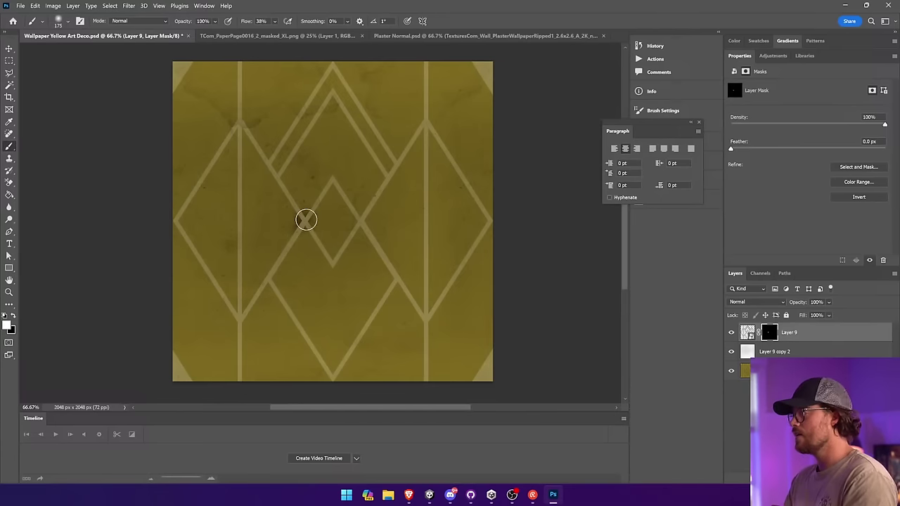
key(bracketright)
key(bracketright)
key(bracketright)
mouse_move(307, 224)
mouse_down()
mouse_move(324, 265)
mouse_move(337, 258)
mouse_up()
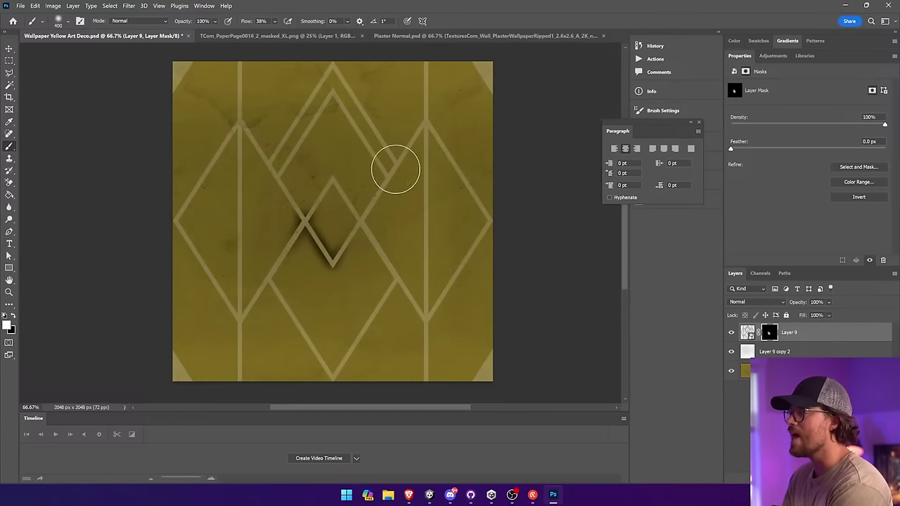
key(ctrl+z)
mouse_move(291, 211)
mouse_down()
mouse_move(283, 166)
mouse_move(241, 156)
mouse_move(199, 128)
mouse_move(212, 161)
mouse_up()
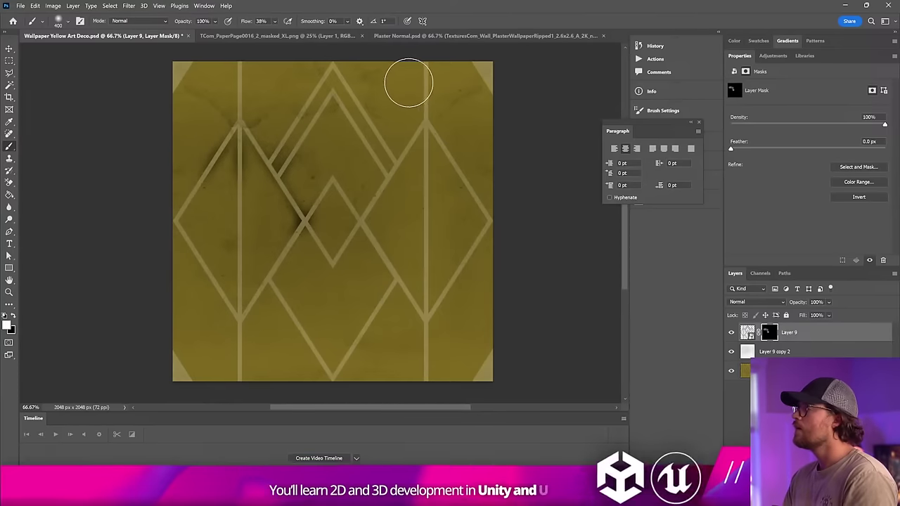
mouse_move(423, 177)
mouse_down()
mouse_move(408, 147)
mouse_move(423, 302)
mouse_move(397, 294)
mouse_move(410, 288)
mouse_move(353, 347)
mouse_up()
drag(289, 328, 272, 276)
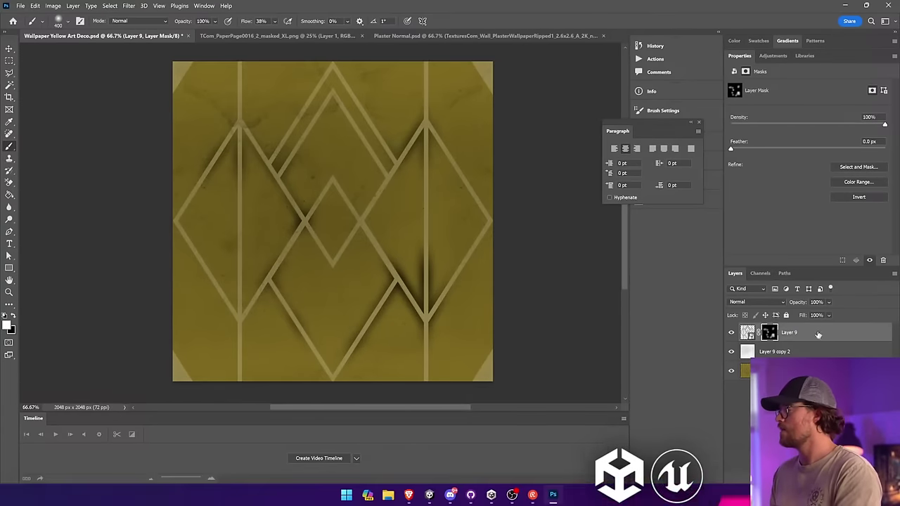
Step: Lower the shading layer's opacity to 55%
click(747, 333)
click(828, 302)
drag(829, 312, 827, 316)
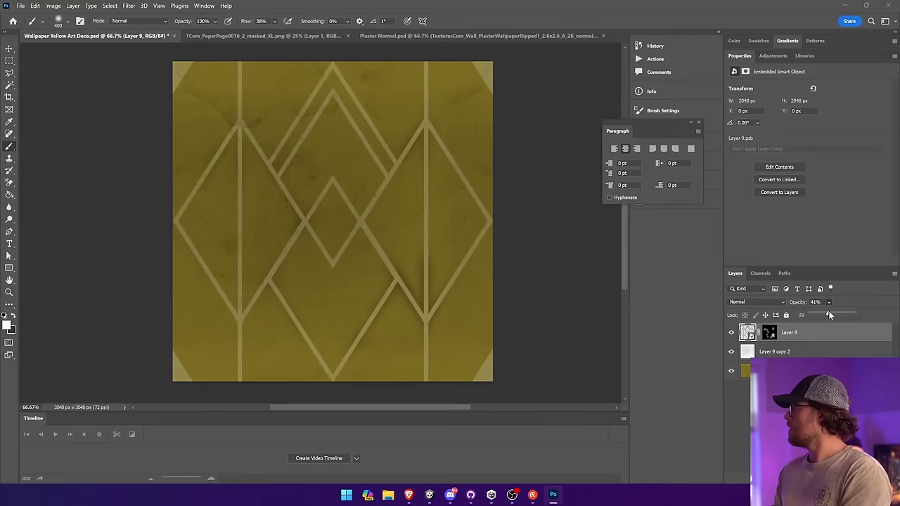
key(v)
Step: Paint black on the shading mask to reduce the dark patches near the lower-right line junctions, and save the document
click(767, 335)
key(b)
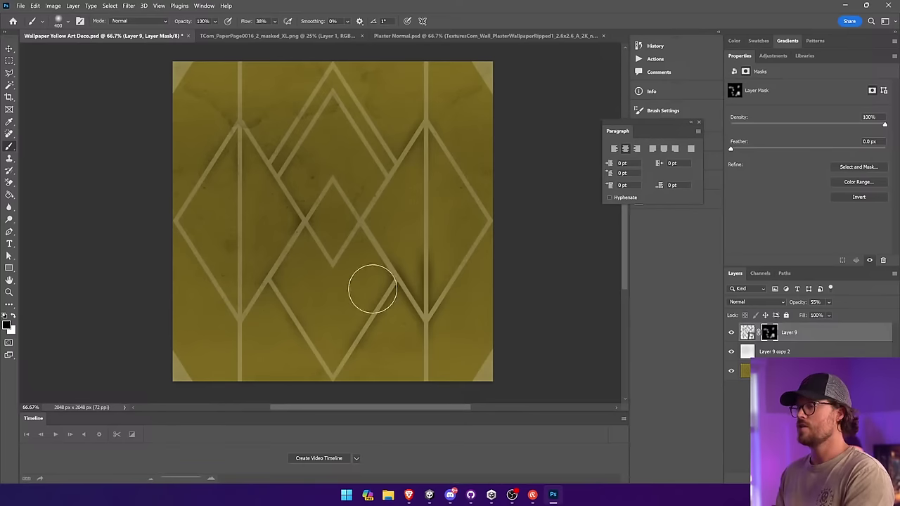
mouse_move(373, 288)
mouse_down()
mouse_move(407, 276)
mouse_move(422, 257)
mouse_move(369, 316)
mouse_move(412, 328)
mouse_up()
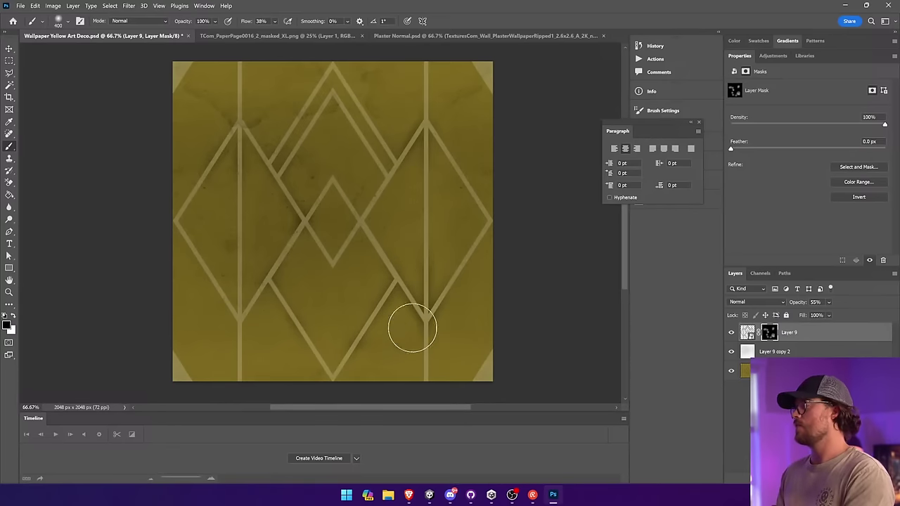
key(ctrl+s)
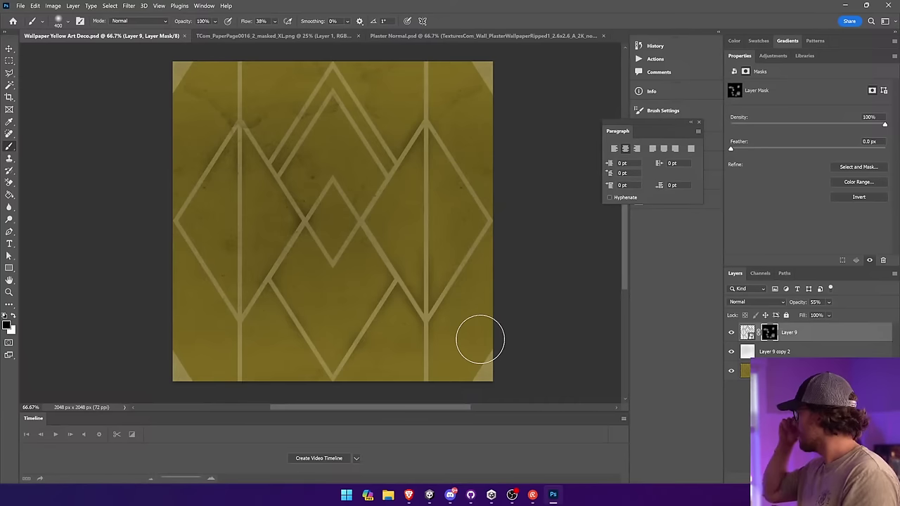
Step: Switch to Unity and move the scene view close to the art deco wallpaper to examine the updated texture
click(428, 494)
right_drag(454, 287, 155, 287)
key(w)
key(w)
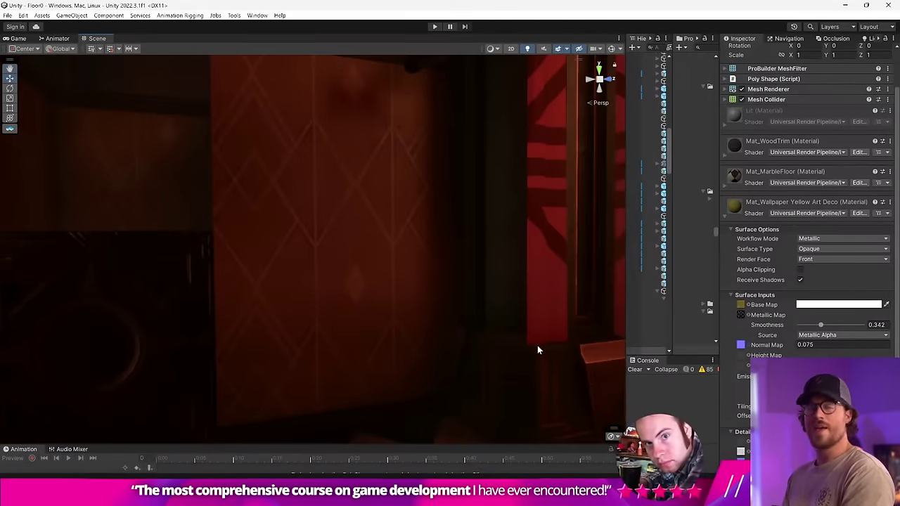
Step: Switch to Photoshop and merge the two plaster normal layers in Plaster Normal.psd
click(741, 345)
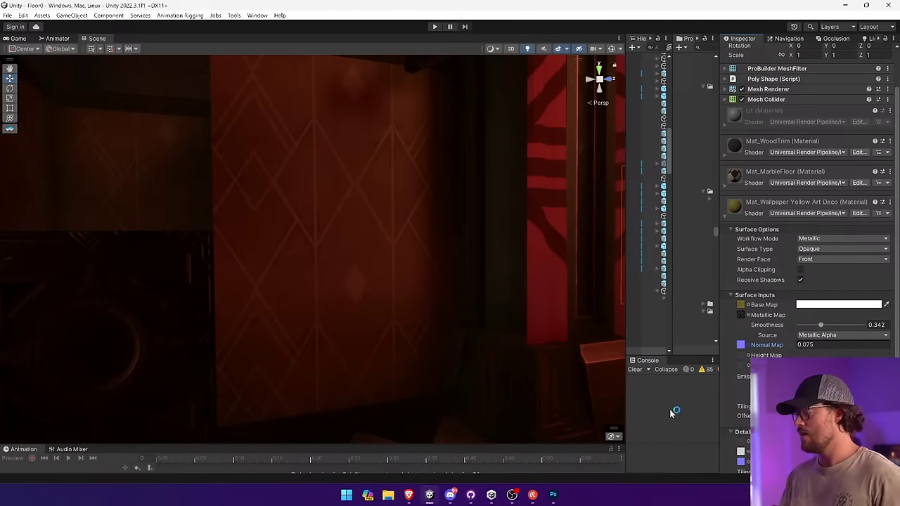
click(552, 495)
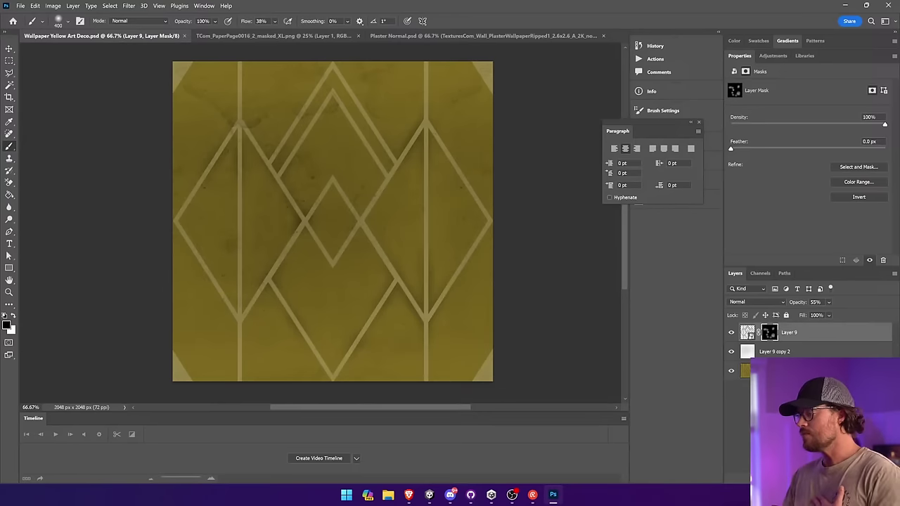
mouse_move(430, 496)
key(ctrl+shift+Tab)
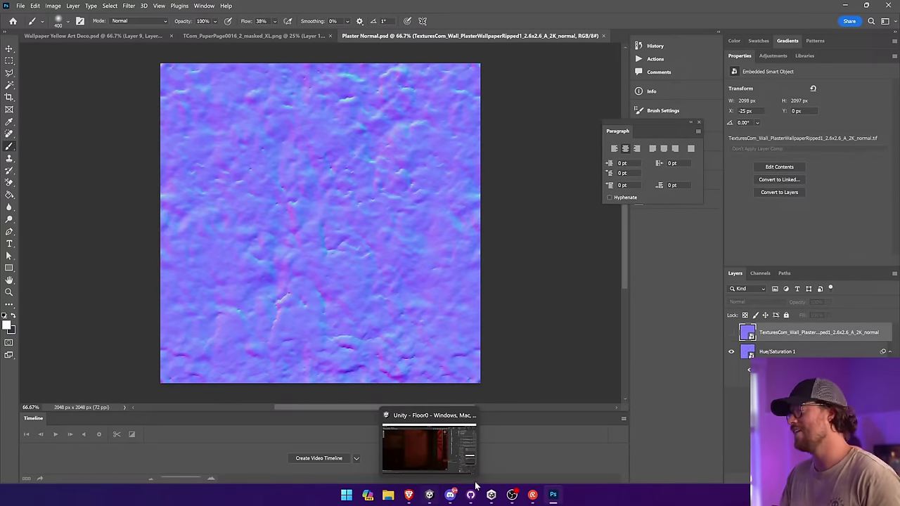
shift+click(803, 351)
right_click(809, 352)
click(730, 393)
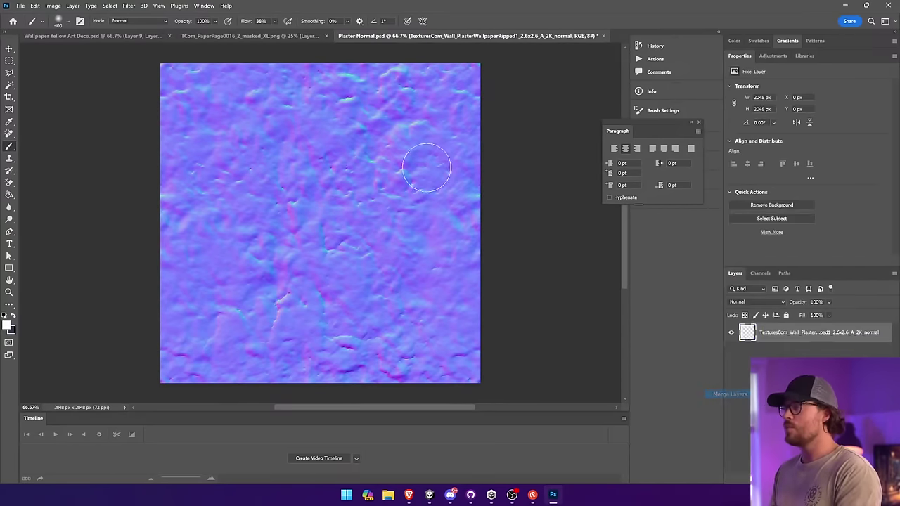
Step: Merge the layers of Wallpaper Yellow Art Deco.psd and copy the artwork into Plaster Normal.psd as a new layer
key(v)
click(300, 37)
click(93, 36)
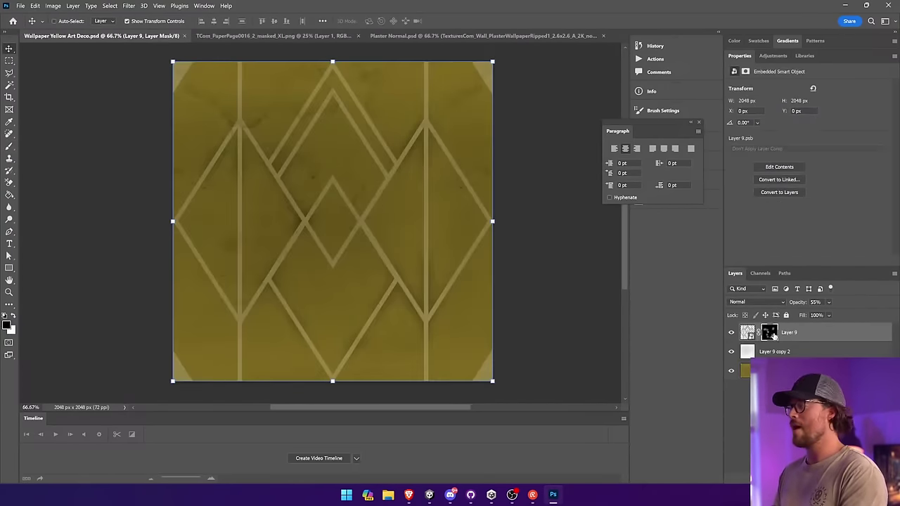
shift+click(803, 351)
right_click(809, 351)
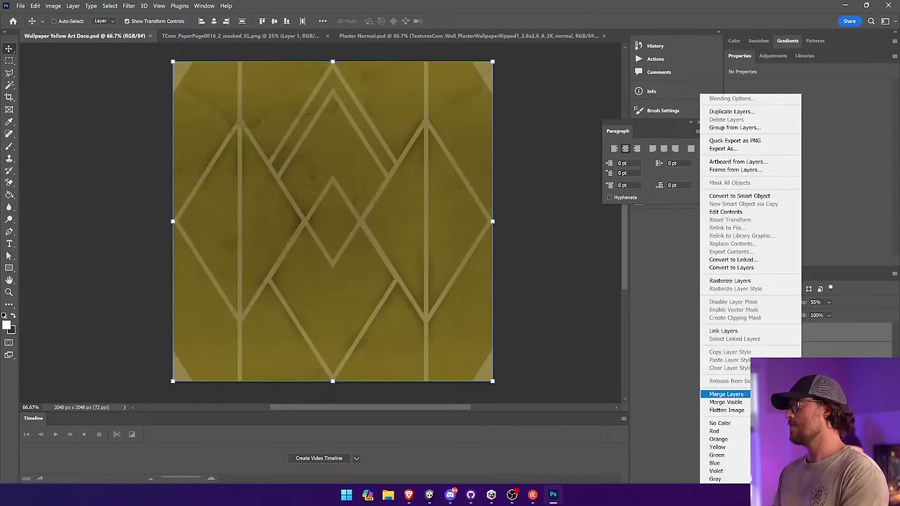
click(726, 393)
click(532, 36)
Step: Generate a normal map from the copied wallpaper layer at 56% detail scale and set the layer's opacity to 79%
click(179, 6)
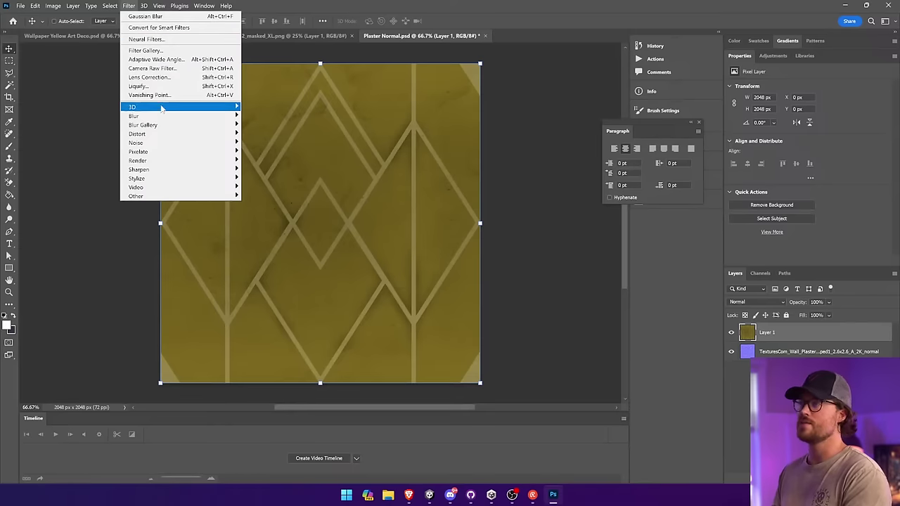
mouse_move(161, 108)
click(296, 116)
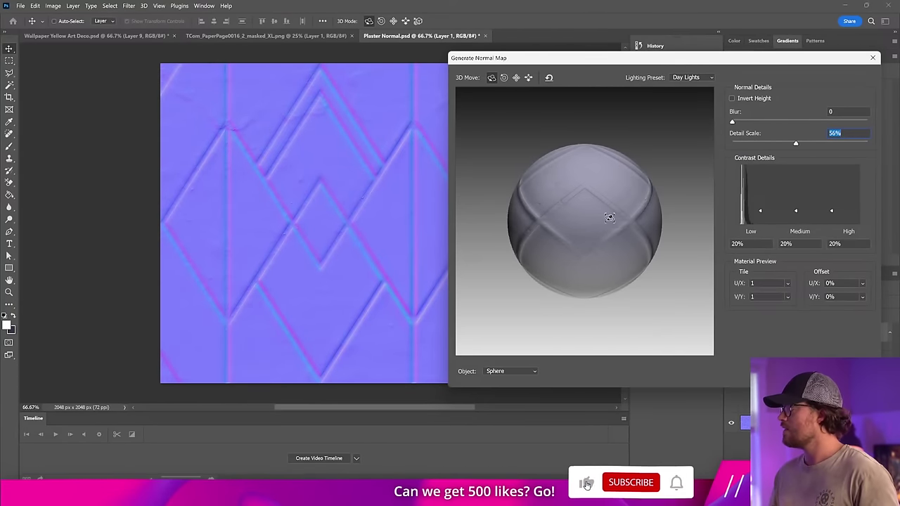
drag(604, 160, 628, 176)
key(Return)
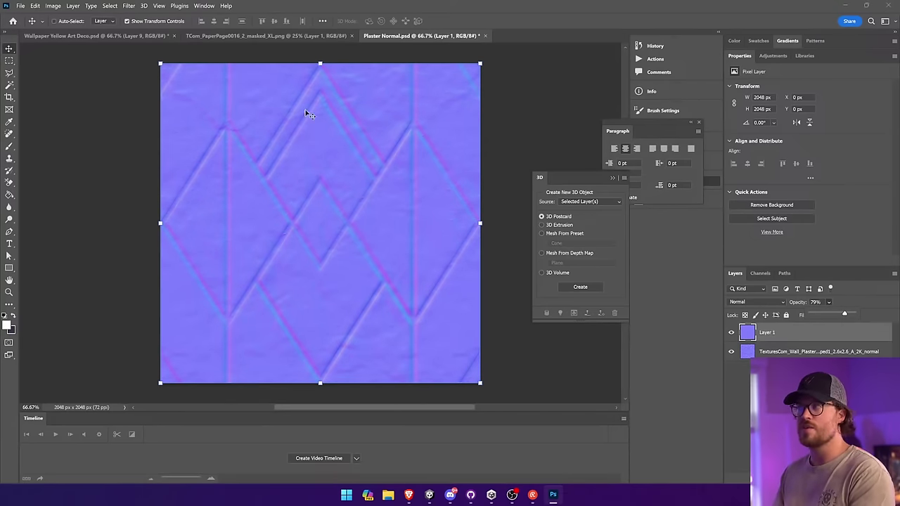
Step: Save the combined normal map as a separate Photoshop file named Plaster Normal With Geometric Wallpaper
click(104, 99)
click(21, 6)
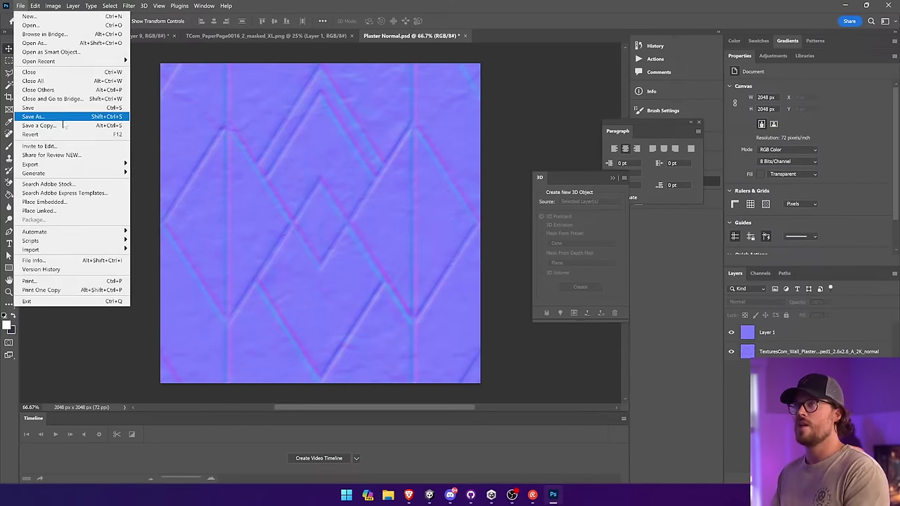
click(71, 117)
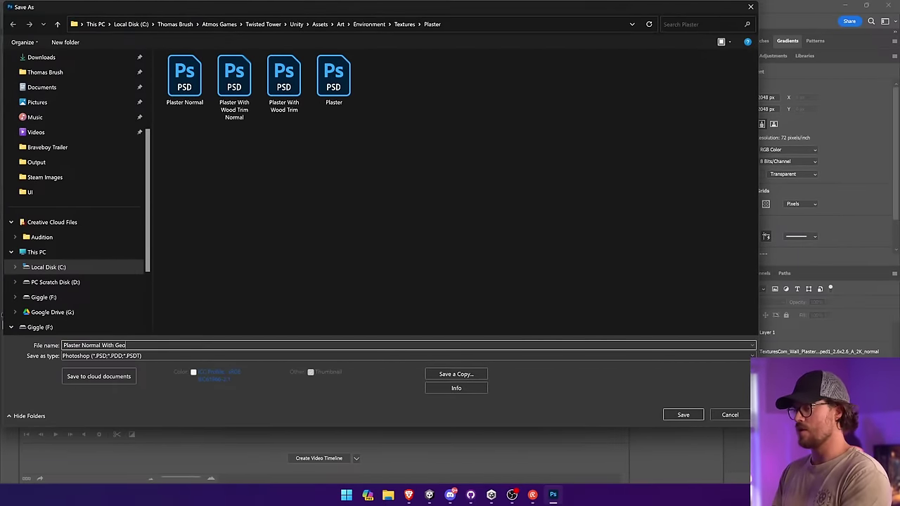
key(Return)
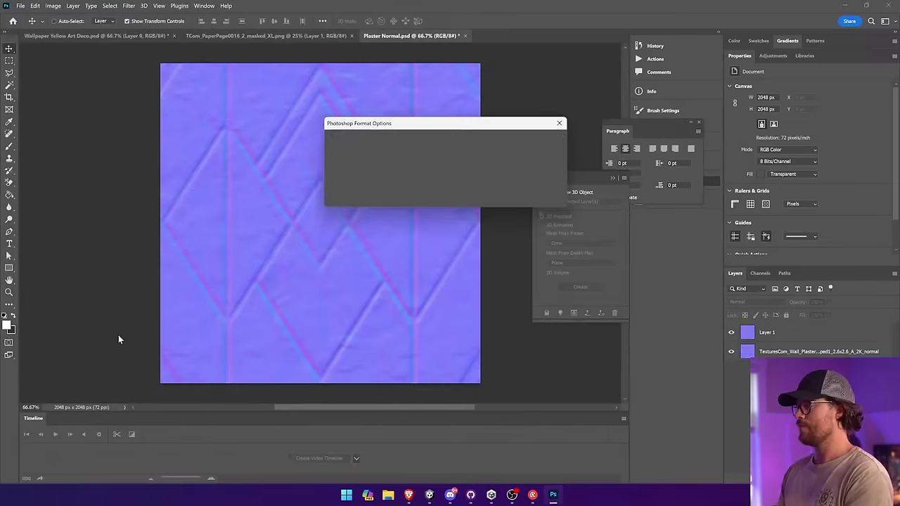
click(552, 140)
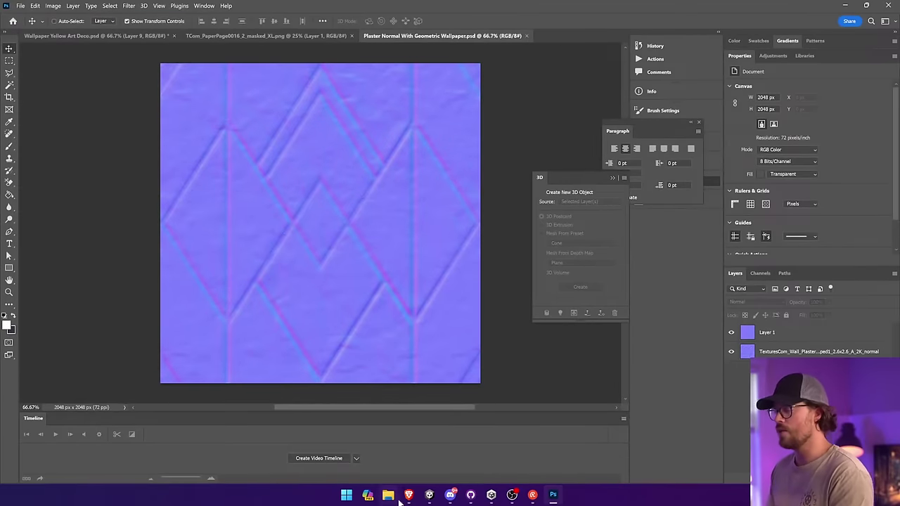
Step: Switch to Unity, enlarge the project list, and assign the new geometric plaster normal map to the yellow wallpaper material at strength 1
click(437, 496)
drag(624, 298, 442, 298)
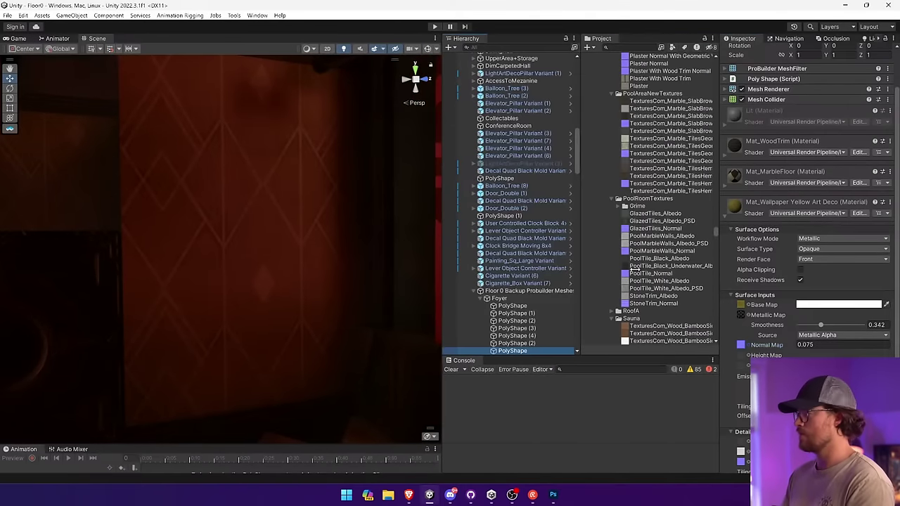
click(740, 344)
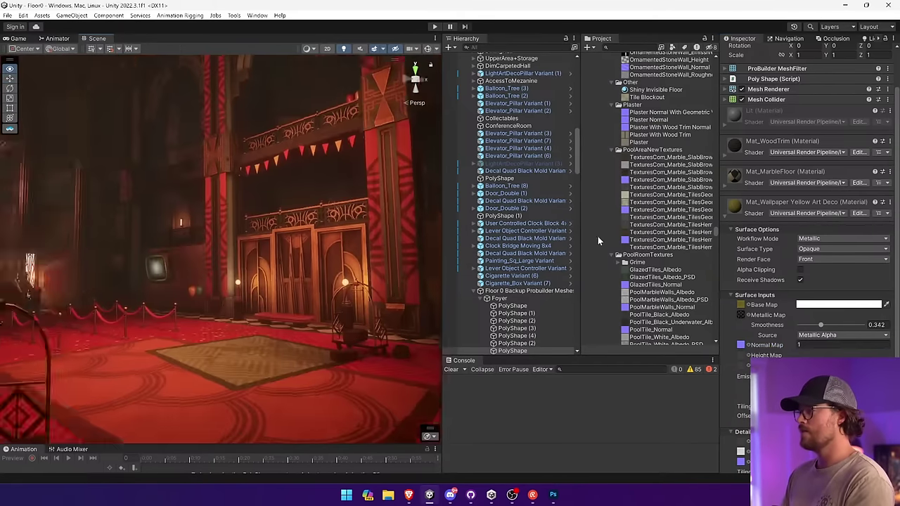
Step: Examine the wallpaper up close and beside the television, and check the geometric normal map's import settings
right_drag(597, 236, 707, 250)
key(w)
key(a)
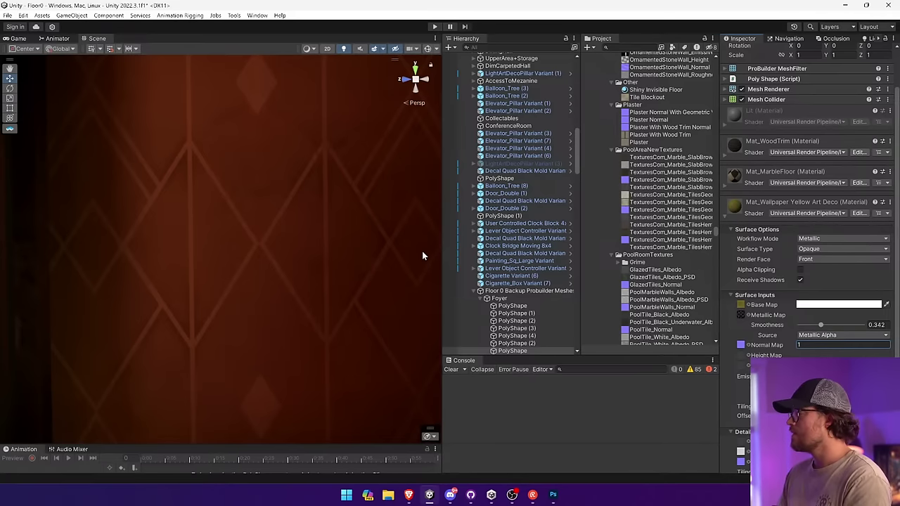
right_drag(422, 255, 351, 257)
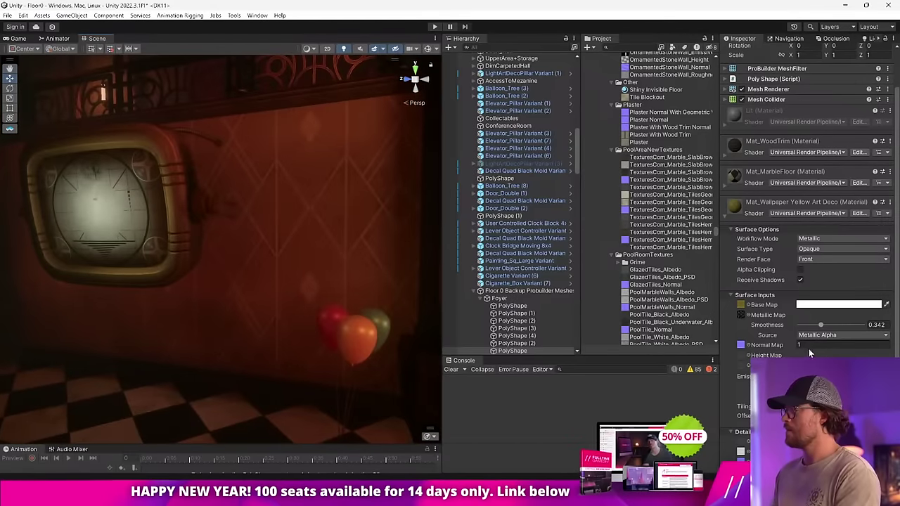
click(686, 111)
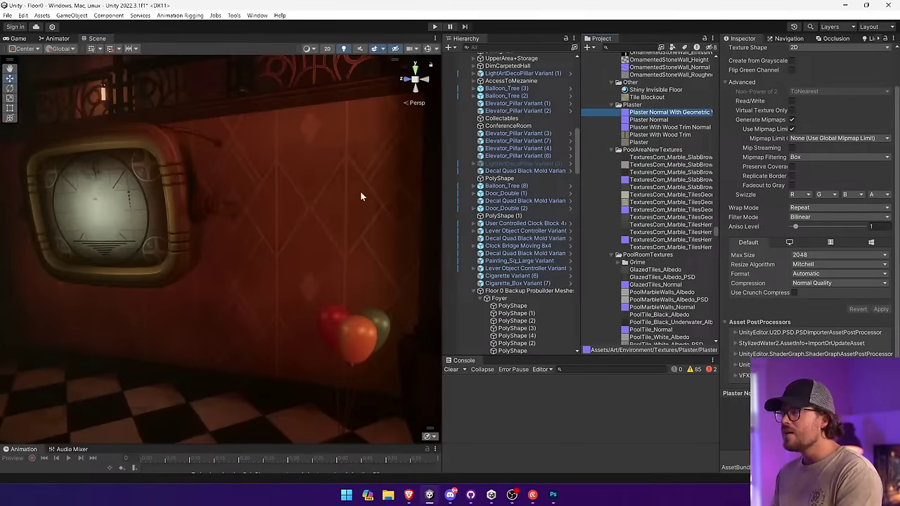
Step: Add a point light in front of the wallpapered wall by the television and move it closer to the wall
right_drag(361, 196, 768, 189)
key(w)
click(73, 17)
mouse_move(141, 98)
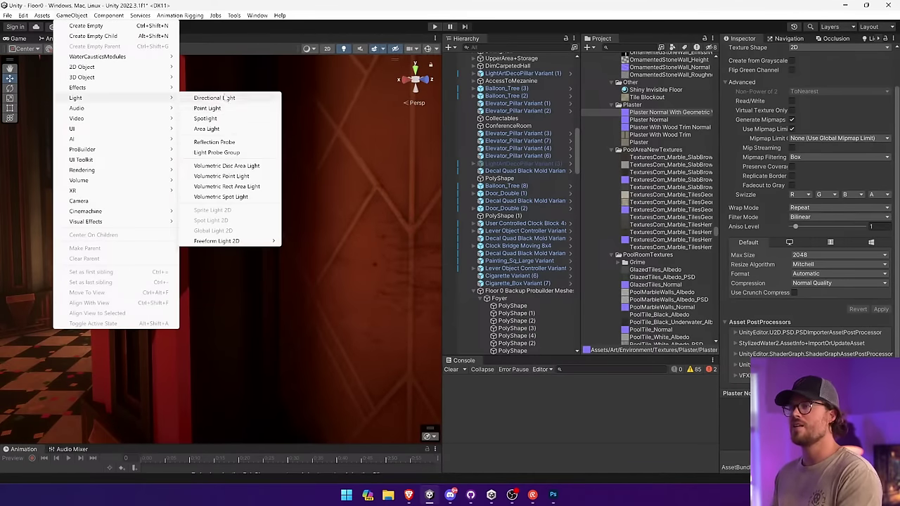
click(222, 113)
right_drag(285, 153, 563, 233)
drag(281, 193, 191, 191)
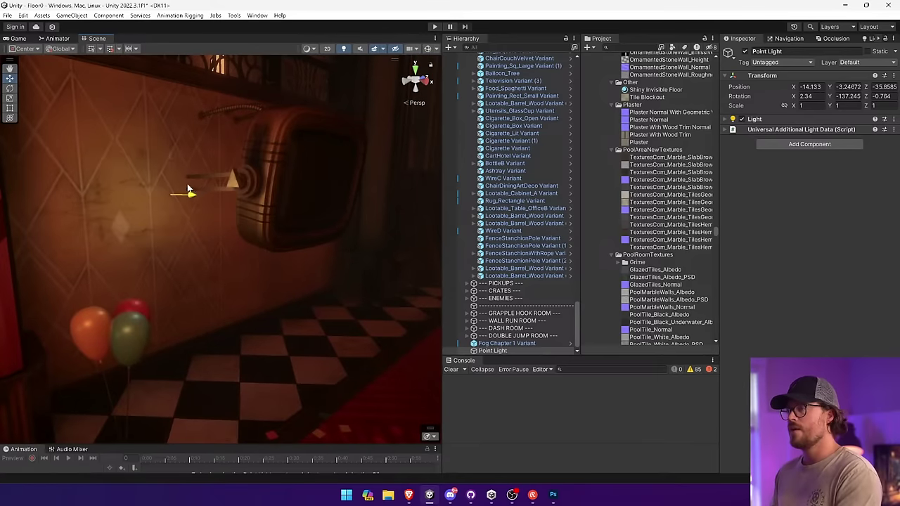
right_drag(191, 191, 155, 170)
Step: Raise the point light's intensity to 6.81 to light the wallpaper's surface relief
click(779, 119)
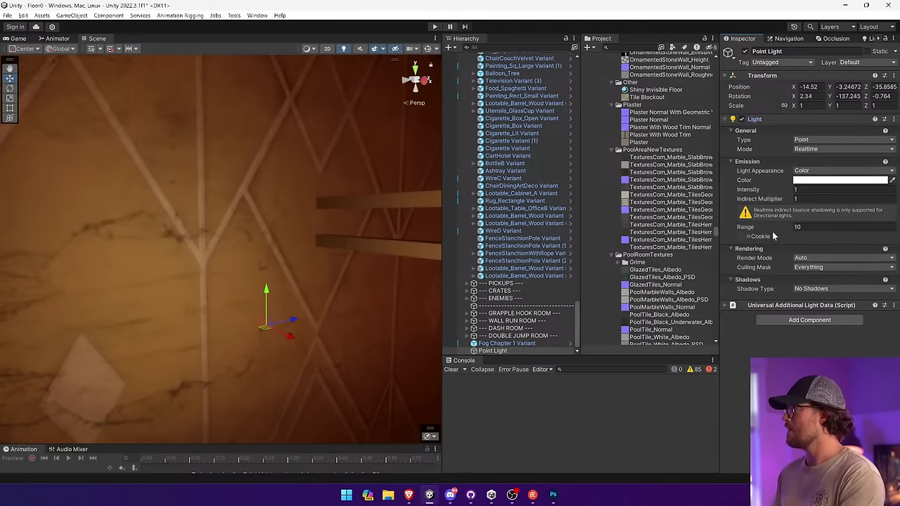
drag(776, 192, 856, 194)
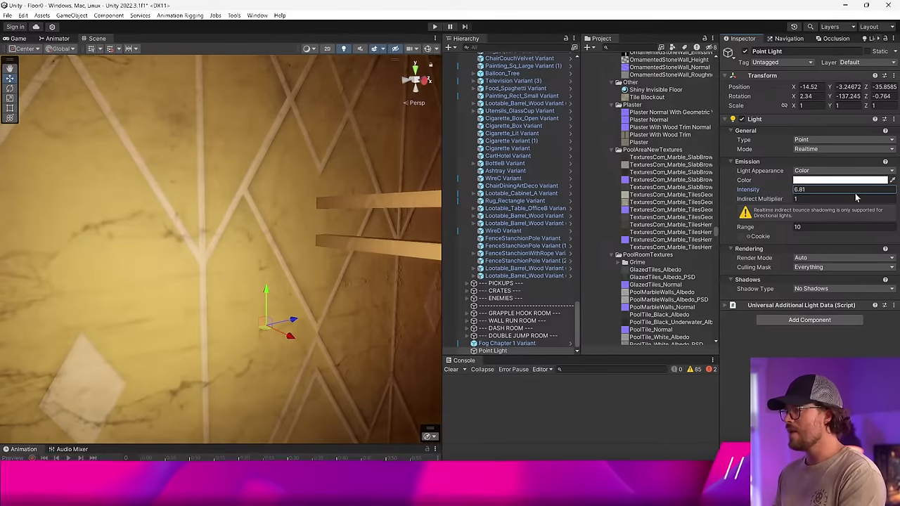
right_drag(327, 236, 393, 232)
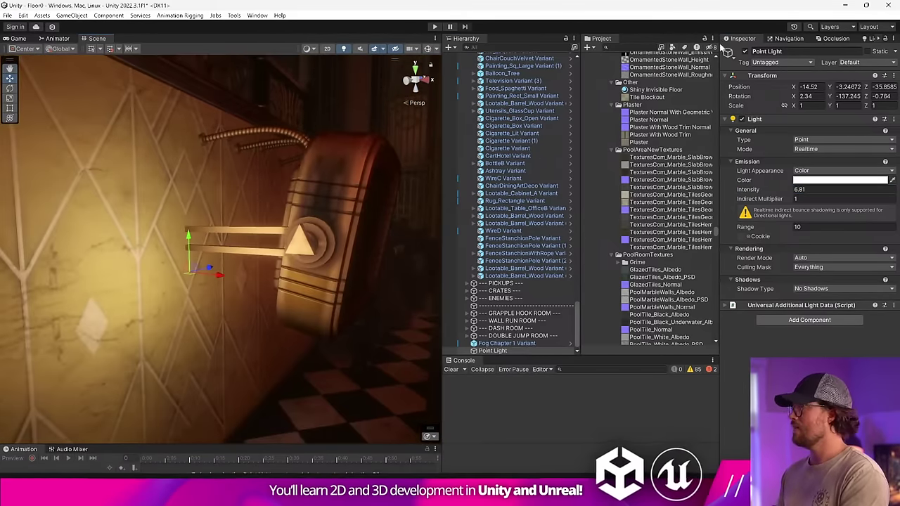
Step: Open the scene's Lighting settings and slide the point light along the wallpapered wall to examine the line relief
click(871, 38)
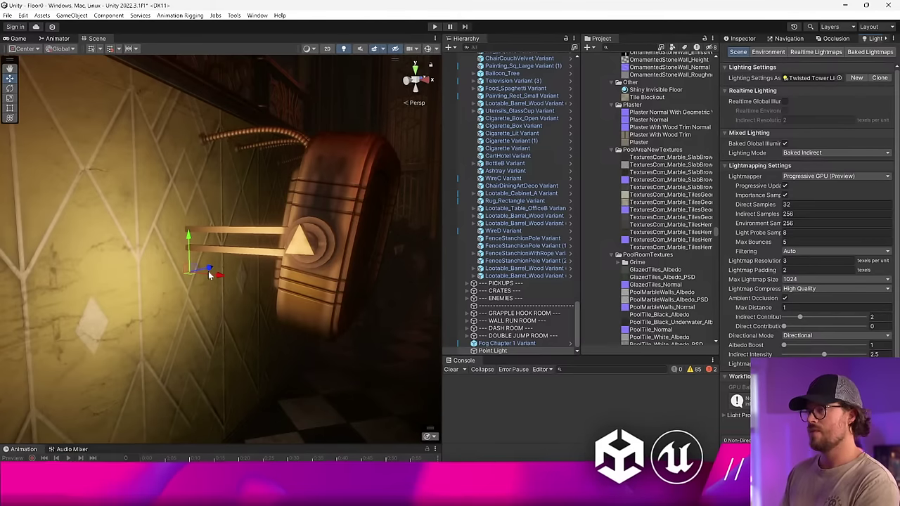
drag(210, 270, 389, 269)
right_drag(390, 269, 258, 222)
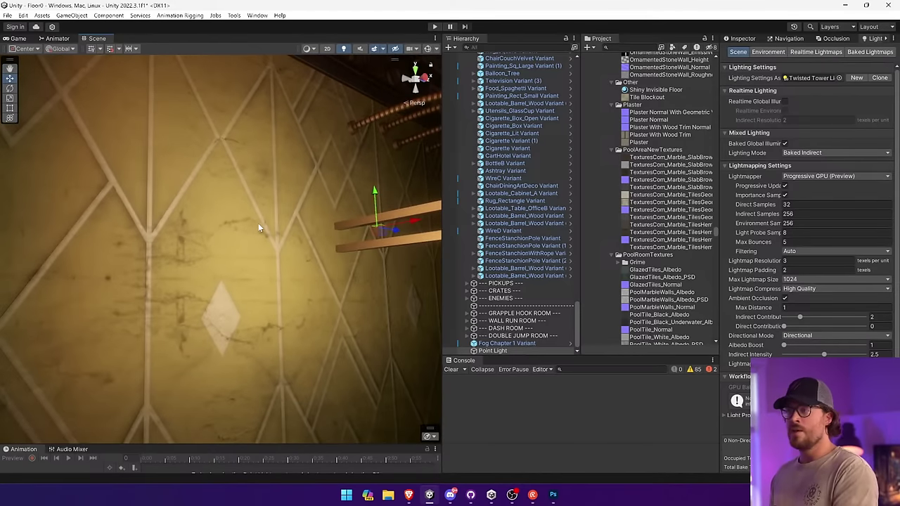
Step: Switch to Photoshop and regenerate the normal map from the restored yellow wallpaper layer with Invert Height enabled
key(alt+Tab)
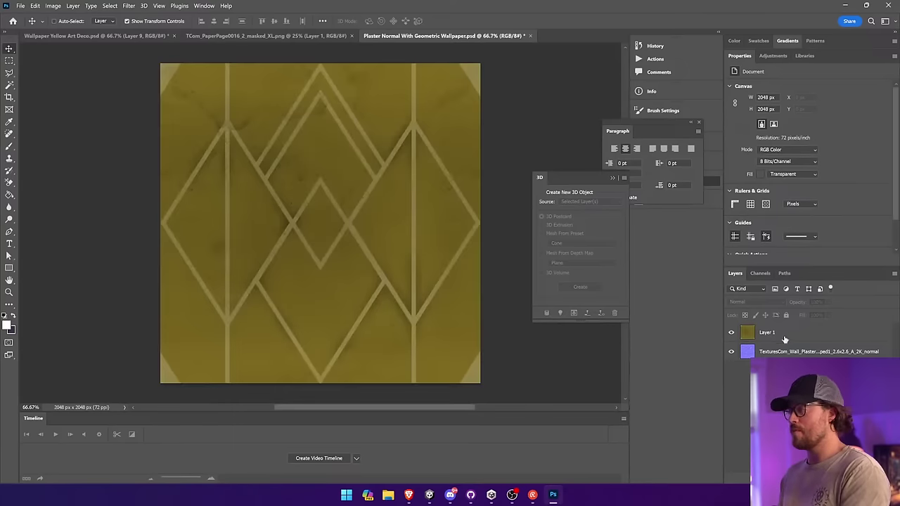
click(778, 335)
click(129, 6)
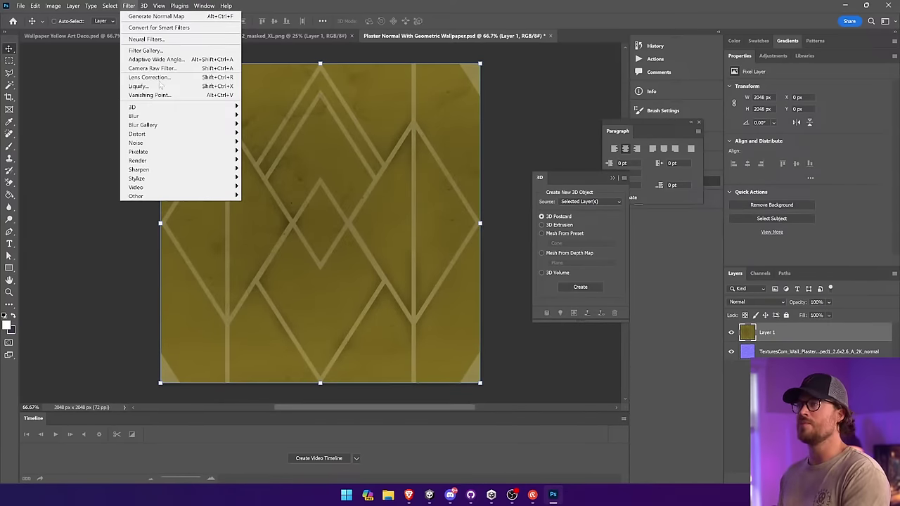
mouse_move(158, 107)
click(307, 117)
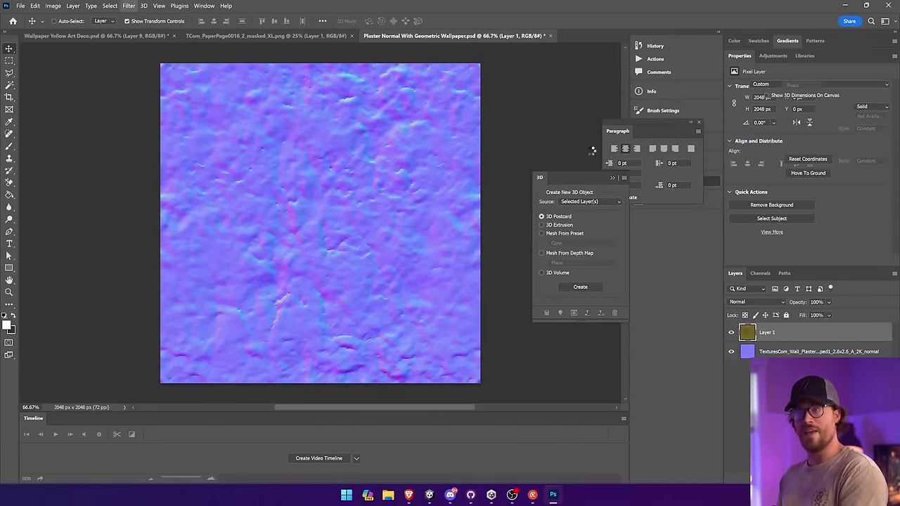
click(731, 98)
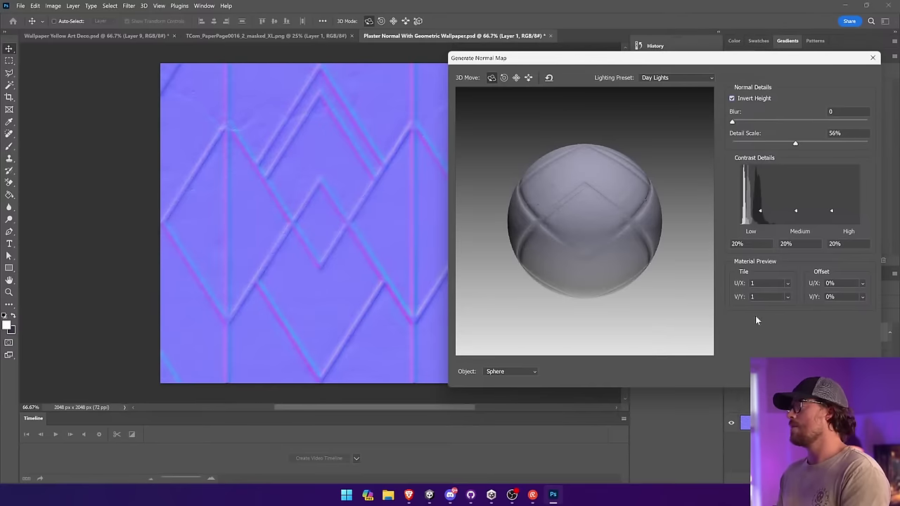
click(789, 371)
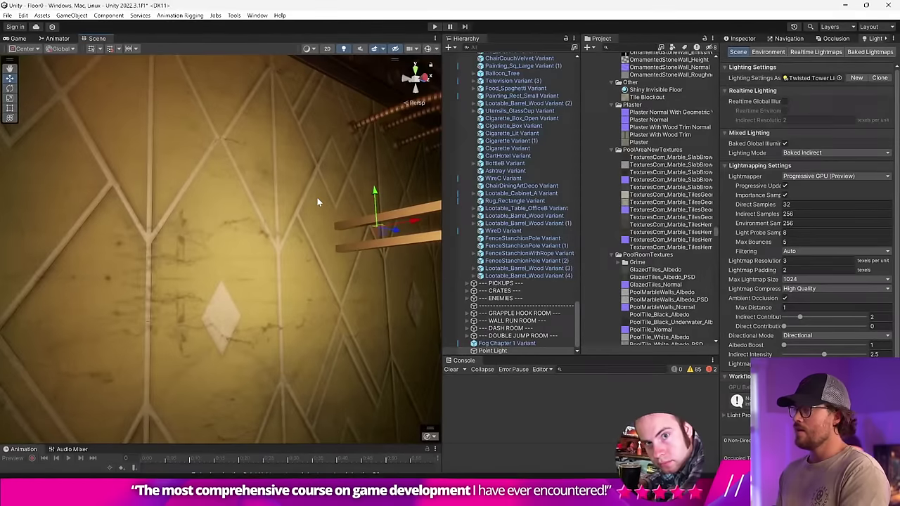
Step: Examine the inverted wallpaper relief in Unity from several angles under the point light
right_drag(317, 202, 342, 231)
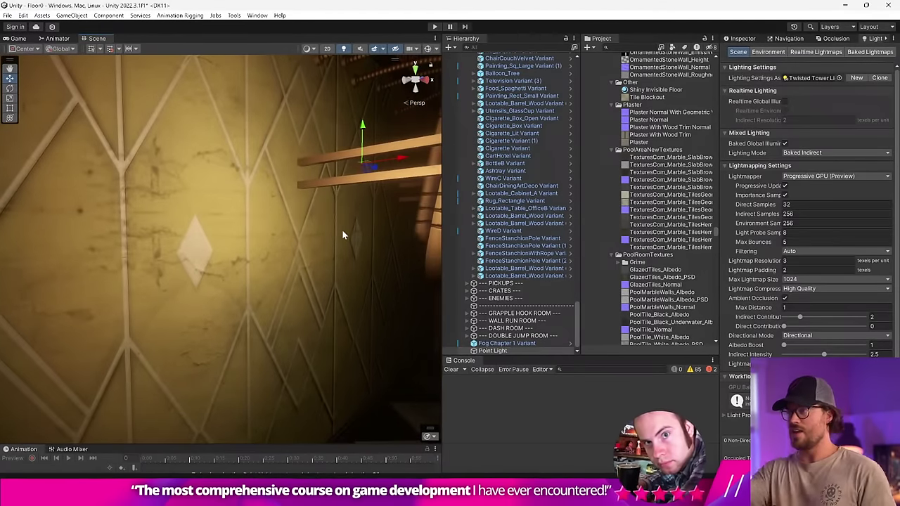
right_drag(342, 233, 603, 244)
right_drag(298, 233, 469, 194)
Step: Show the scene gizmos and delete the television mounted on the wallpapered wall
click(427, 49)
right_drag(371, 151, 366, 156)
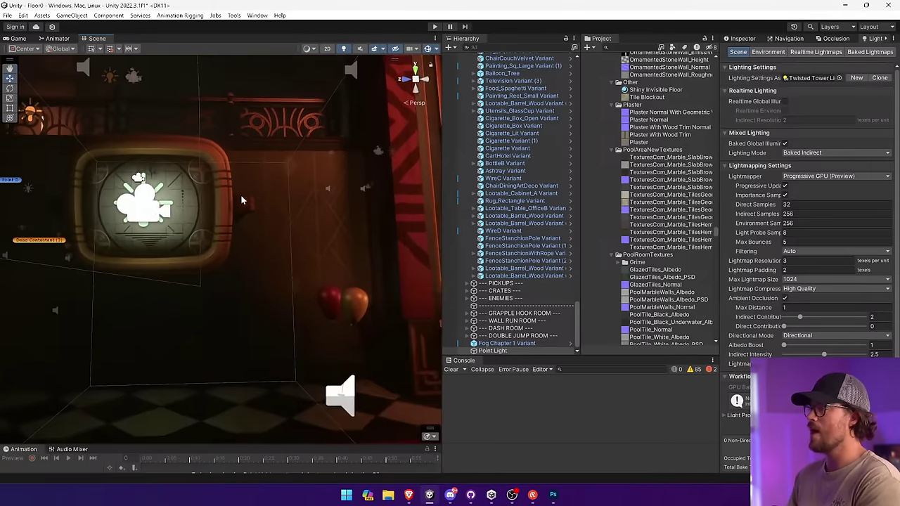
click(153, 208)
right_drag(114, 205, 220, 198)
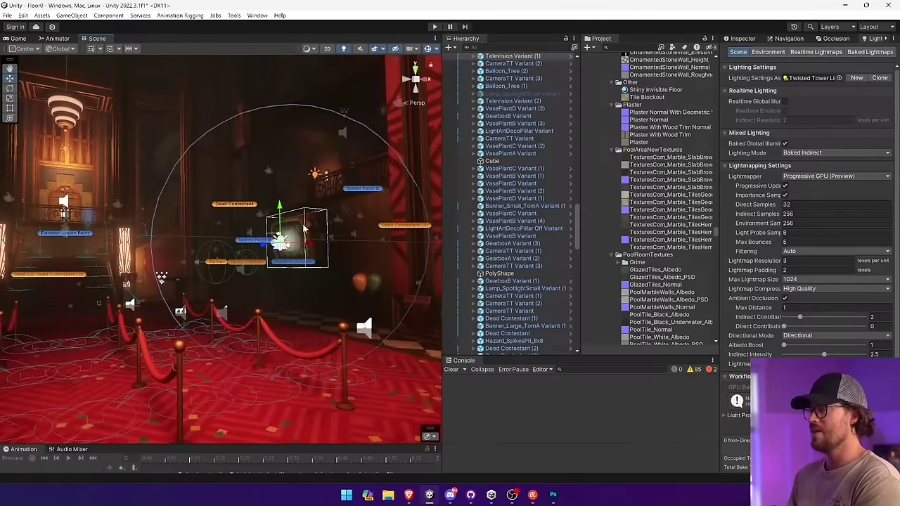
key(Delete)
Step: Brighten the point light of the art deco light pillar by the wooden doors and move it beside the yellow wallpapered wall
right_drag(298, 217, 596, 217)
click(201, 257)
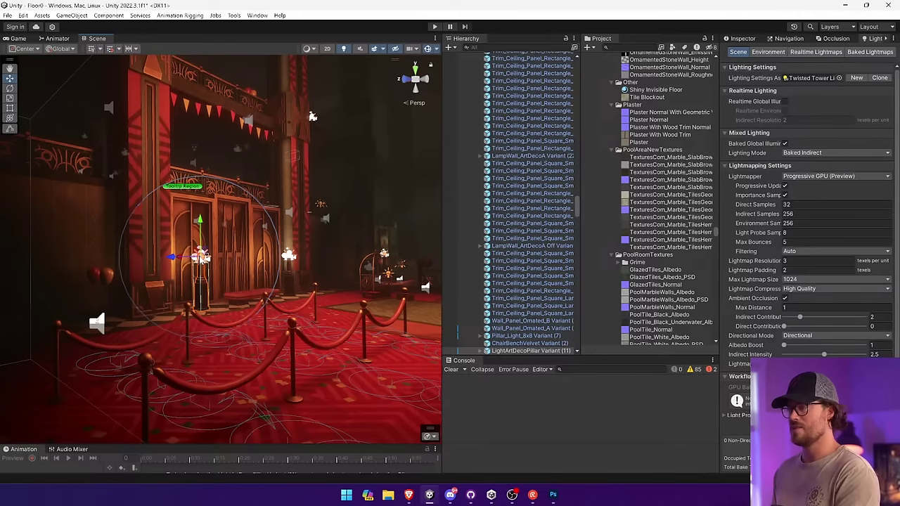
scroll(490, 239, down, 3)
double_click(482, 270)
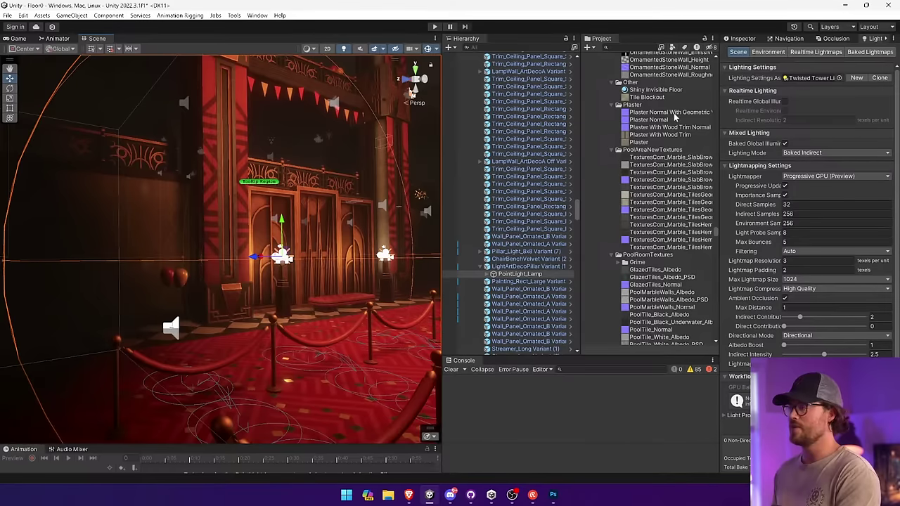
click(741, 39)
drag(791, 190, 457, 143)
drag(251, 257, 141, 271)
key(w)
right_drag(179, 267, 196, 255)
Step: Inspect the wall's Mat_Wallpaper Yellow Art No Shine material and locate its base map and detail normal map in the project
click(181, 243)
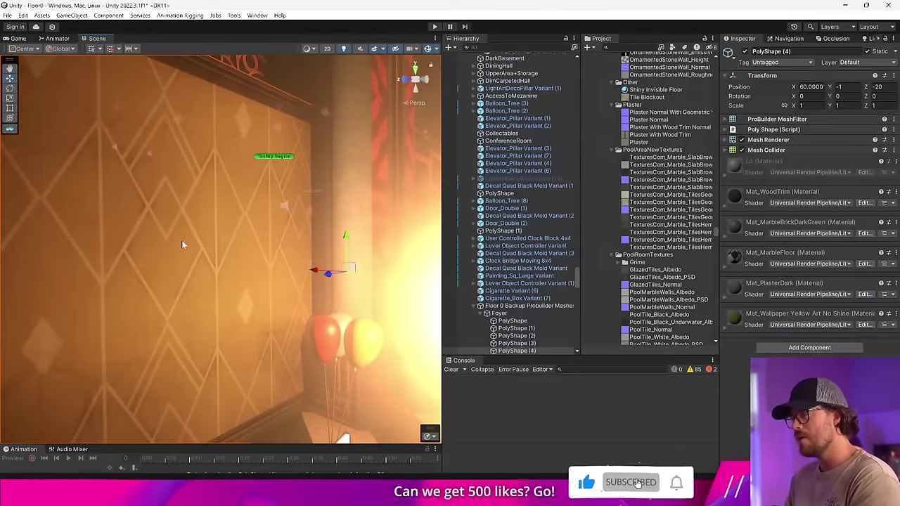
click(740, 321)
scroll(749, 330, down, 5)
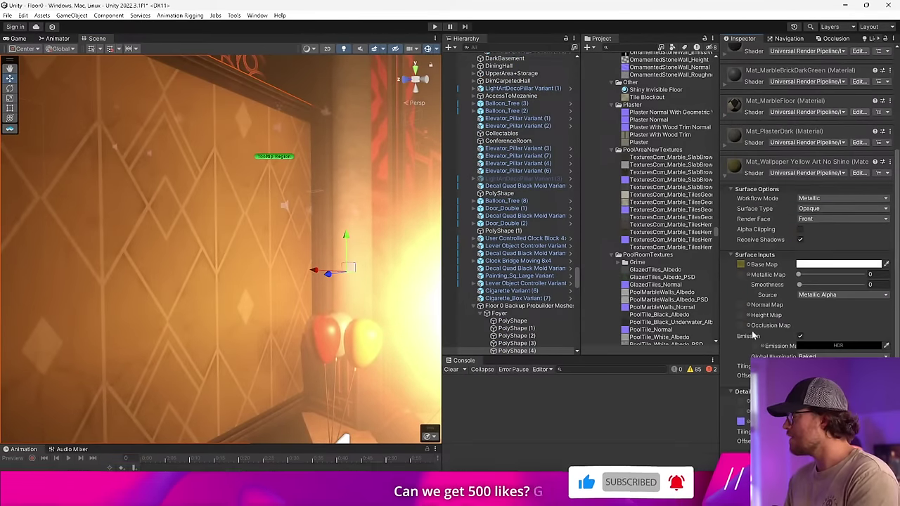
click(740, 264)
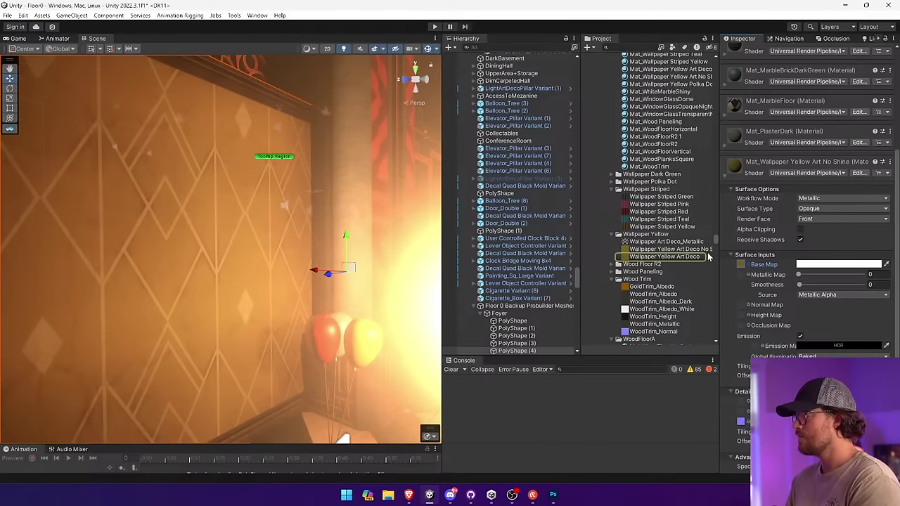
click(741, 422)
scroll(660, 220, up, 2)
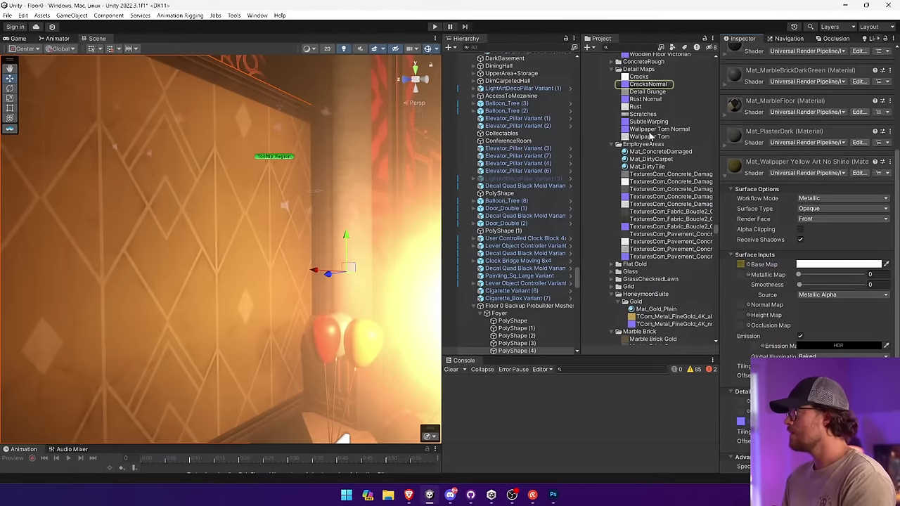
scroll(650, 136, up, 5)
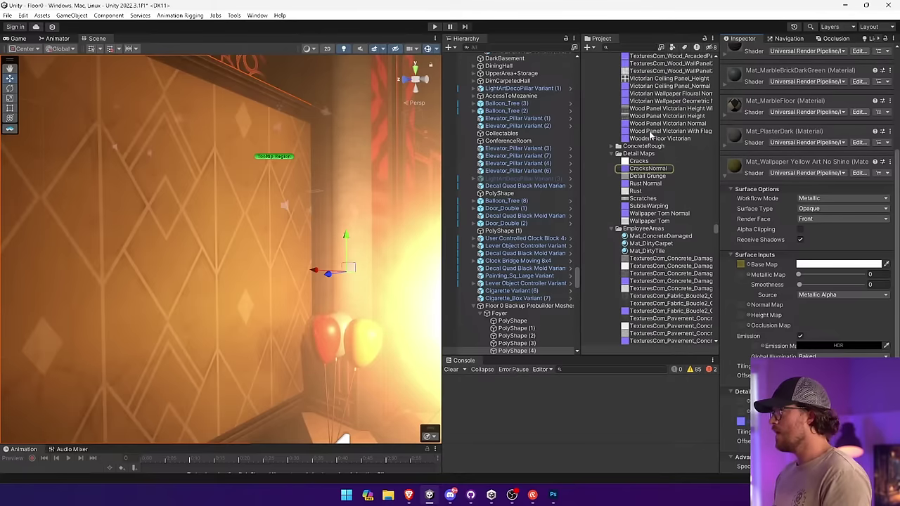
Step: Find the geometric plaster normal map used on the television wall and assign it as the No Shine wallpaper material's Normal Map
right_drag(243, 223, 538, 232)
click(294, 194)
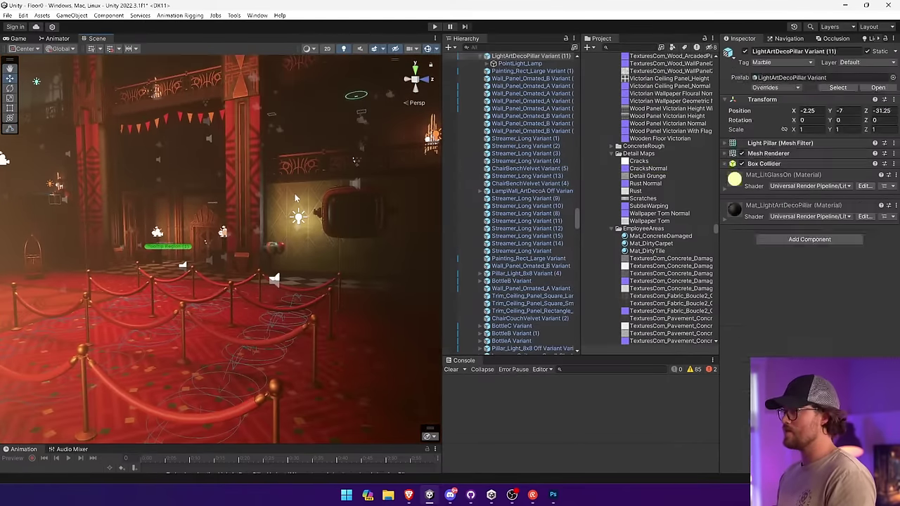
click(294, 194)
click(294, 193)
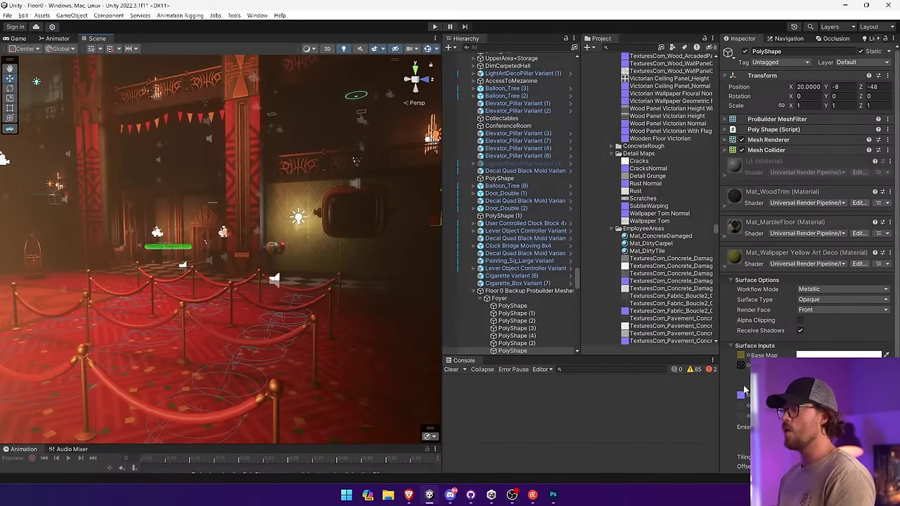
click(740, 396)
right_drag(337, 242, 95, 171)
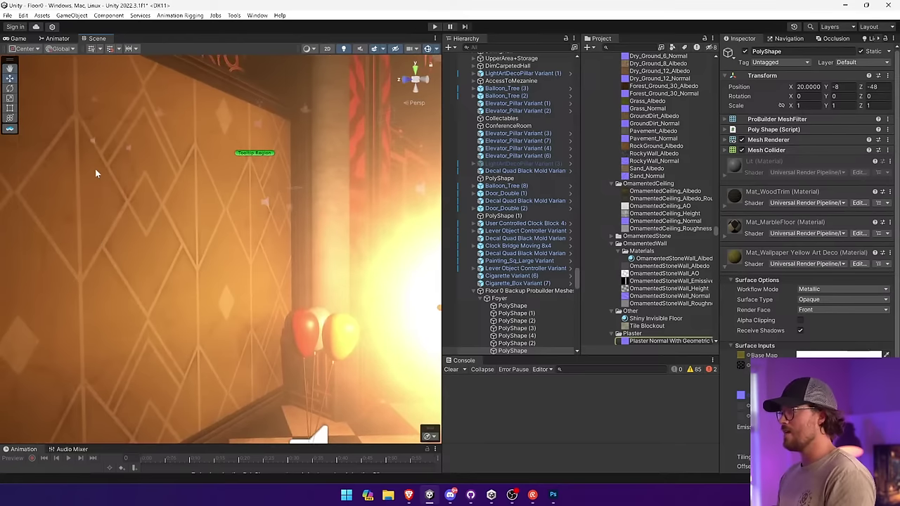
click(95, 171)
drag(620, 349, 747, 420)
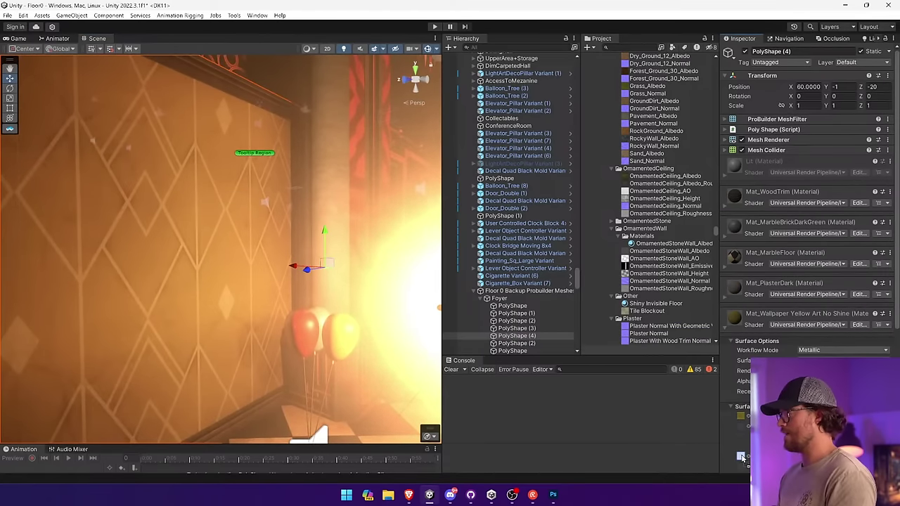
Step: Examine the wallpaper's geometric relief up close and move the art deco light pillar away from the wall
right_drag(300, 302, 324, 299)
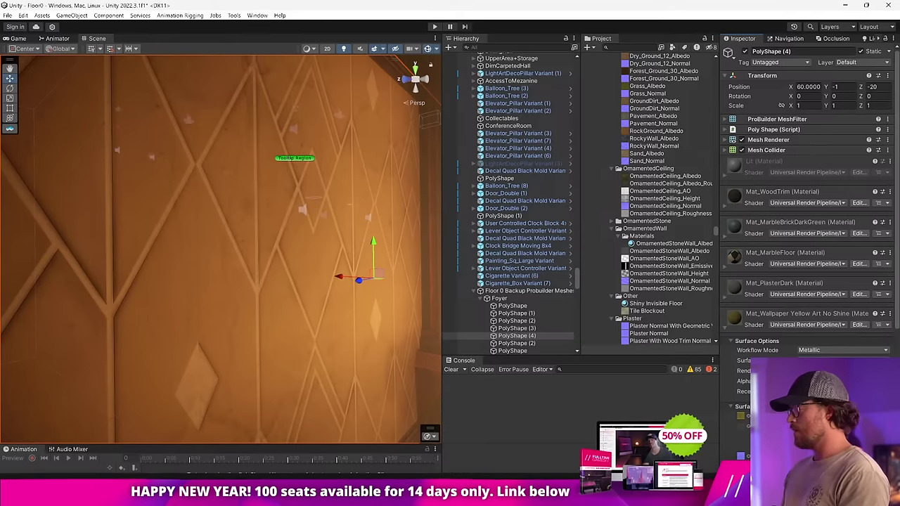
right_drag(236, 271, 284, 263)
key(w)
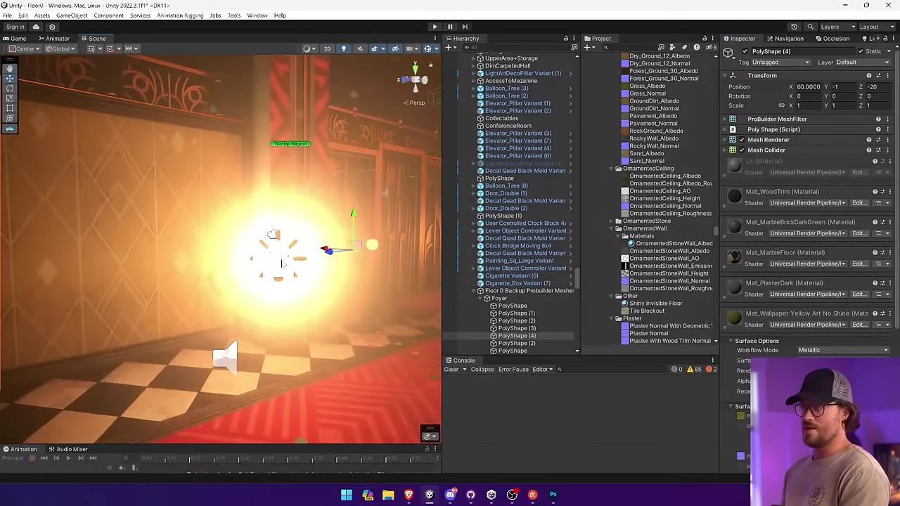
click(286, 264)
drag(249, 261, 430, 241)
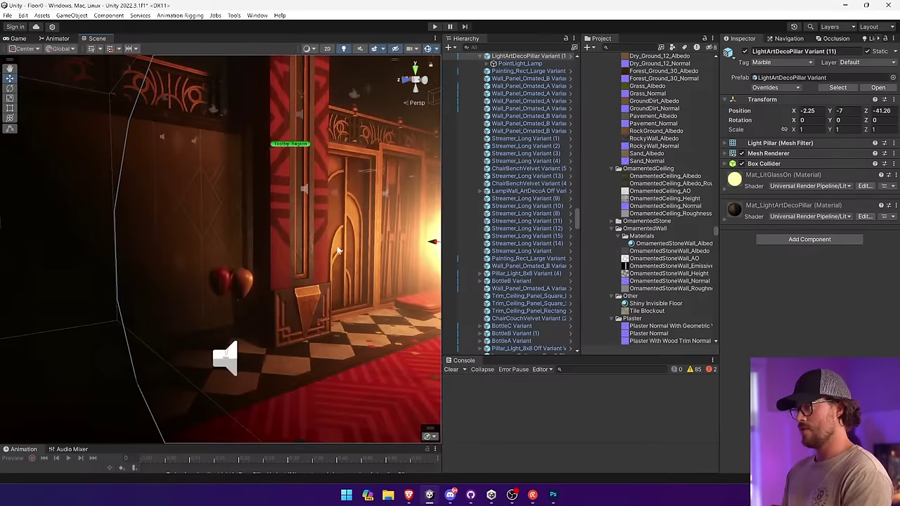
right_drag(337, 248, 695, 226)
key(Delete)
Step: Select the wallpapered wall behind the television and locate its Mat_Wallpaper Yellow Art Deco material in the project
click(286, 210)
right_drag(286, 213, 448, 238)
right_drag(445, 240, 291, 246)
click(291, 246)
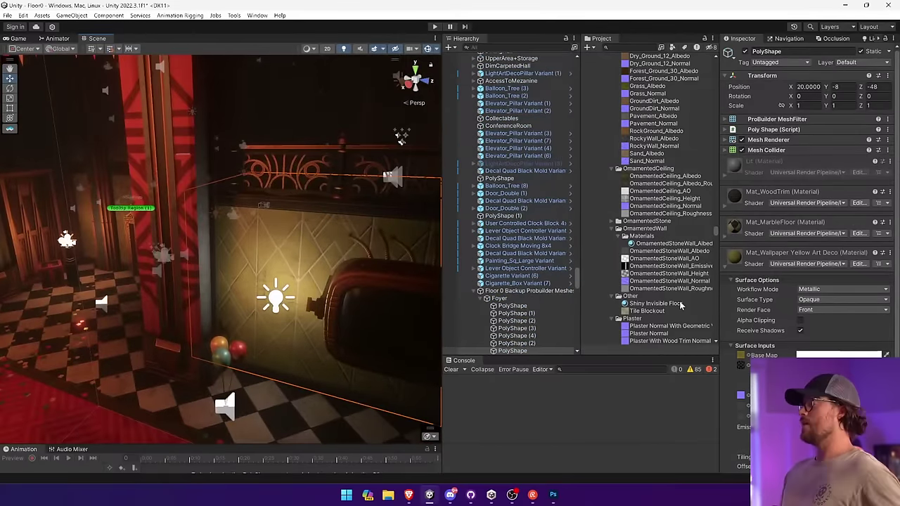
right_click(731, 266)
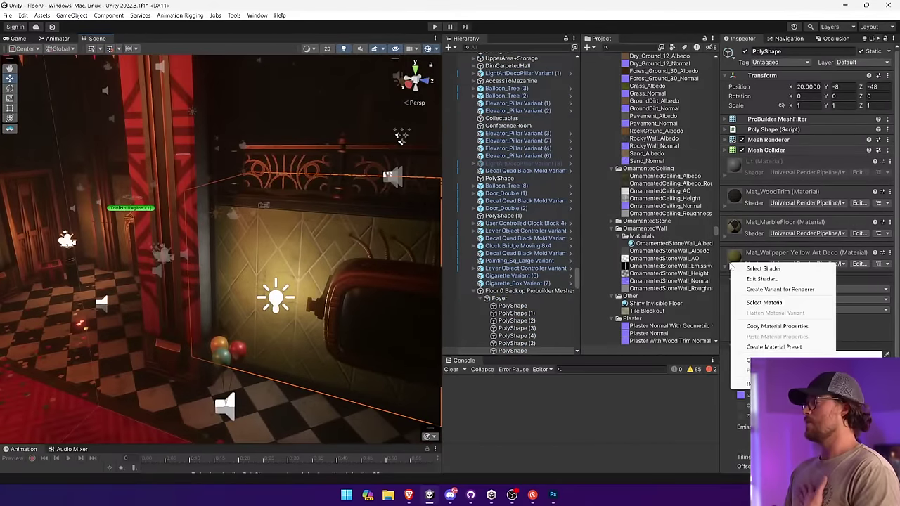
click(766, 303)
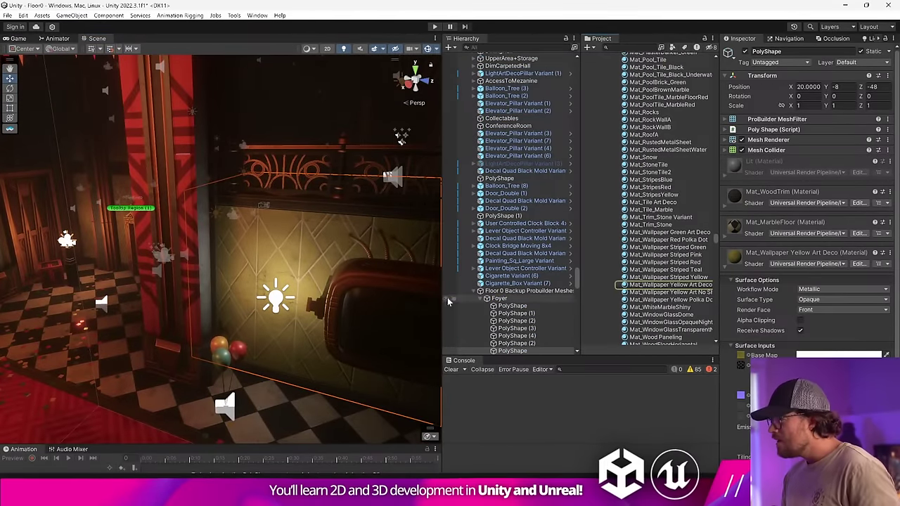
Step: Compare the two yellow art deco wallpaper materials and delete Mat_Wallpaper Yellow Art No Shine from the project
drag(441, 299, 312, 299)
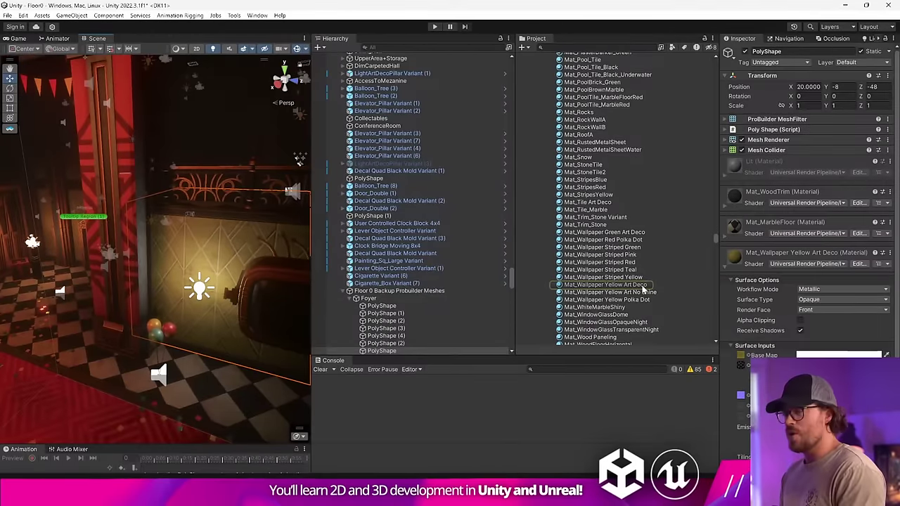
click(642, 287)
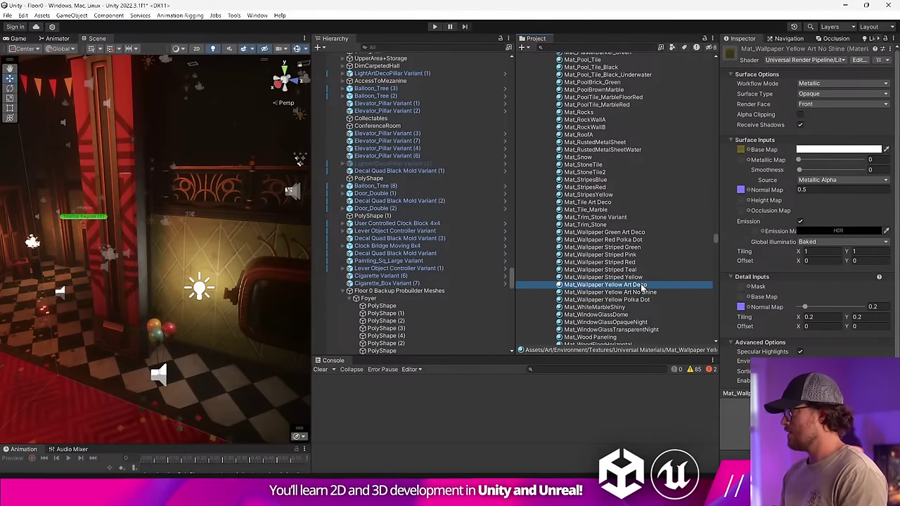
click(641, 291)
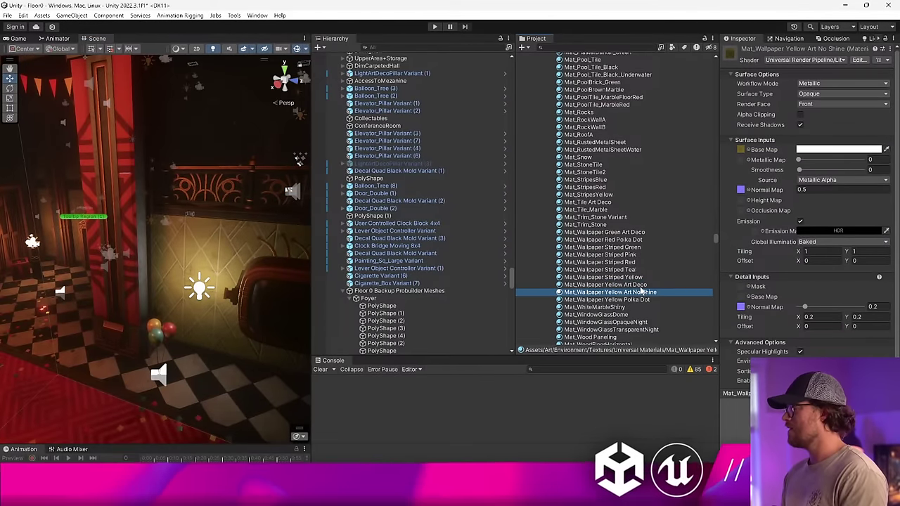
click(641, 285)
click(641, 292)
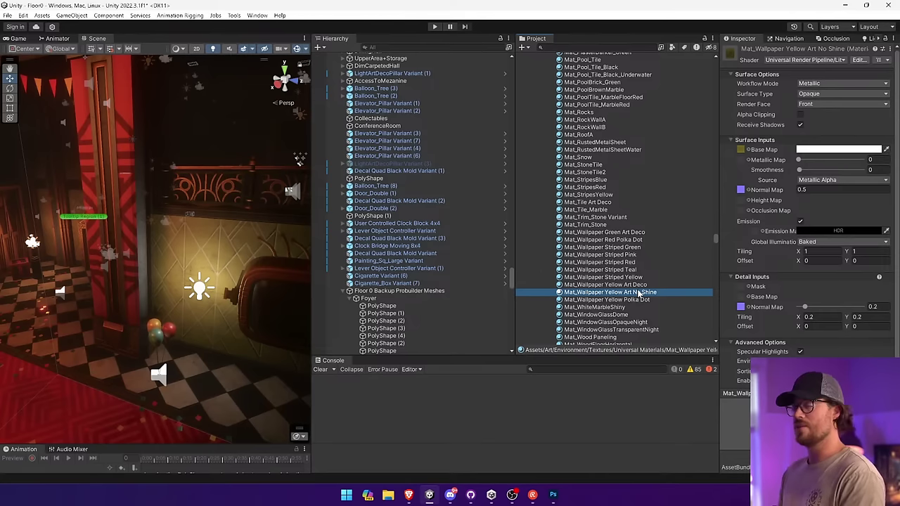
key(Delete)
click(486, 264)
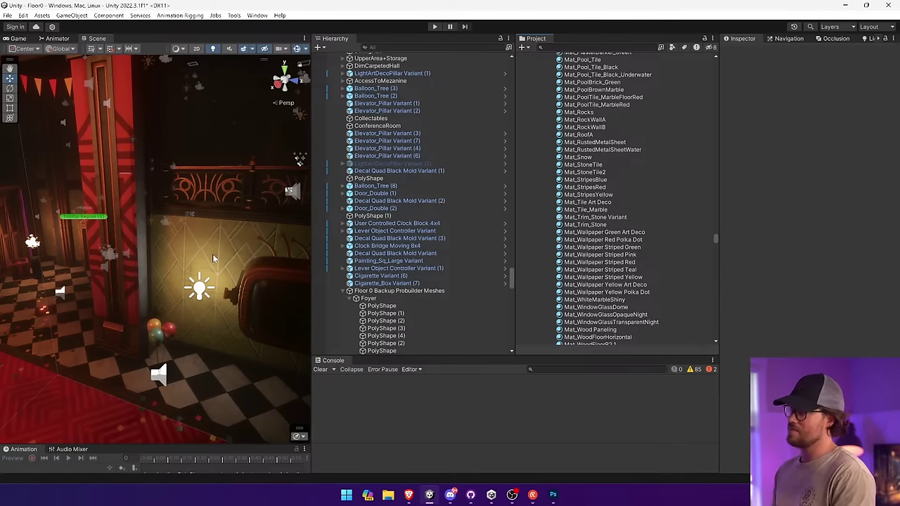
Step: Assign Mat_Wallpaper Yellow Art Deco to the missing Element 5 material of the magenta wall PolyShape (4)
right_click(640, 241)
right_drag(131, 220, 632, 195)
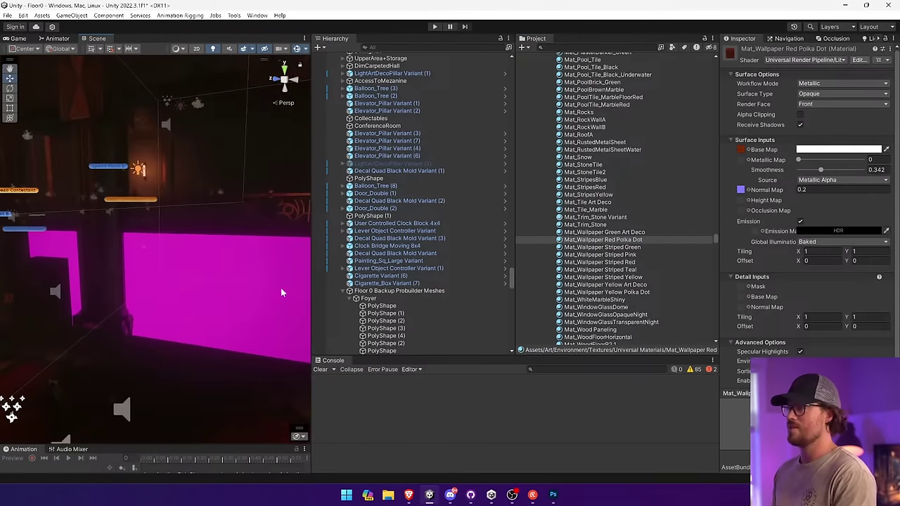
click(237, 269)
click(237, 270)
click(237, 269)
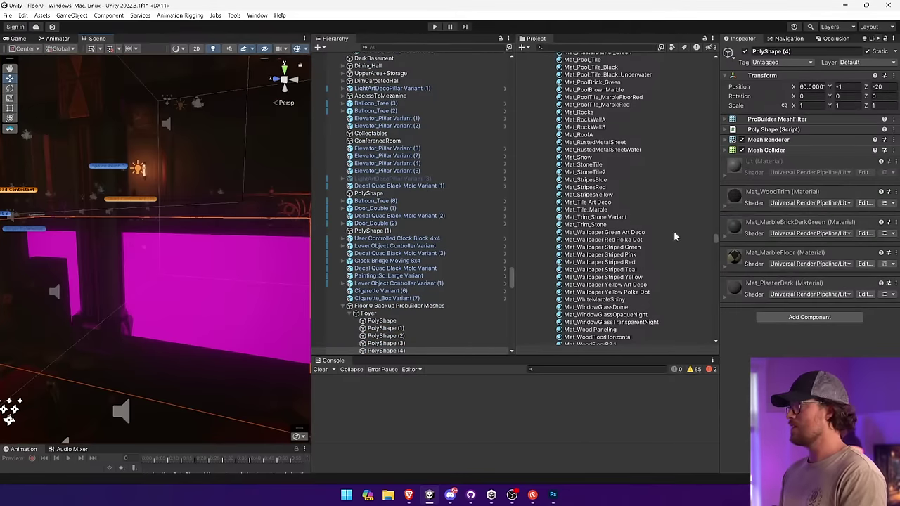
click(773, 139)
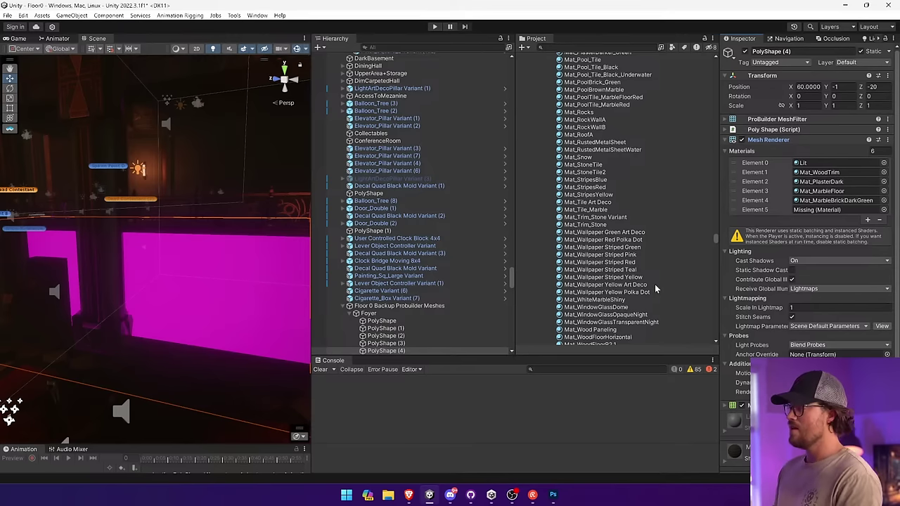
drag(822, 214, 827, 216)
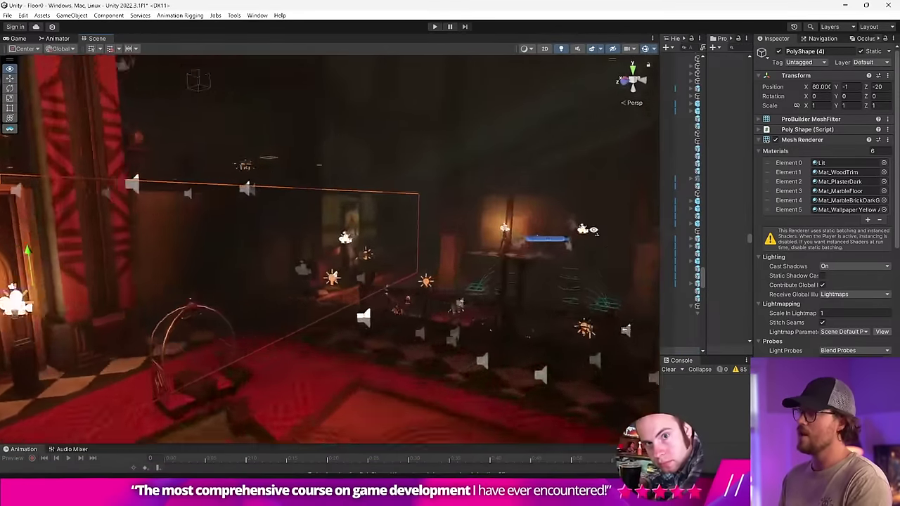
Step: Set the Normal Map strength of the yellow art deco wallpaper material to 0.5
right_drag(594, 230, 400, 241)
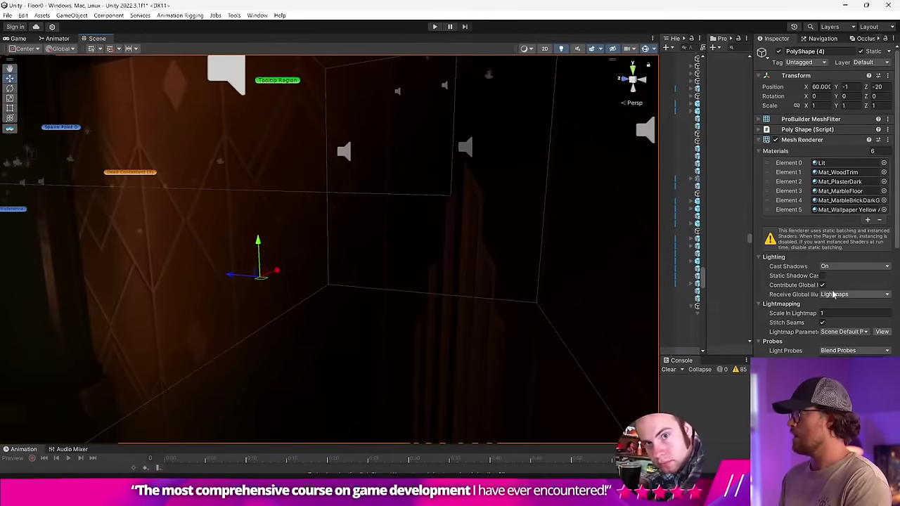
scroll(833, 294, down, 10)
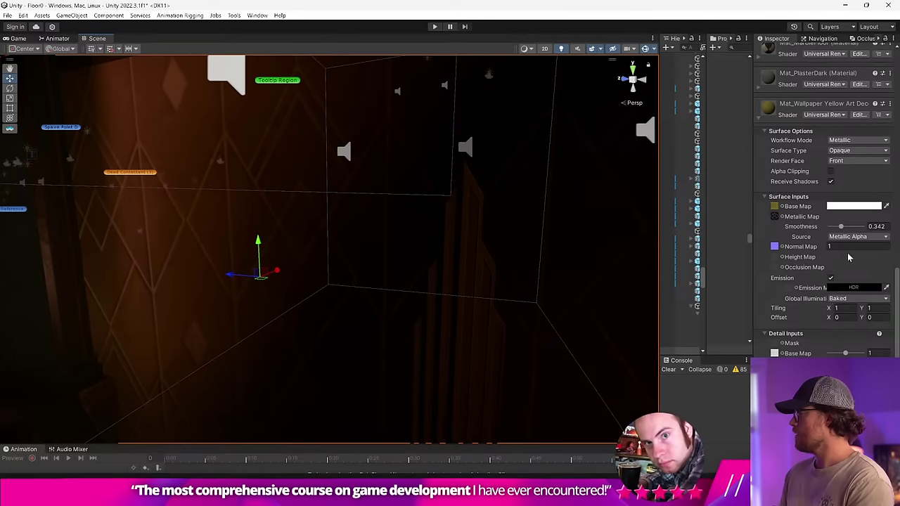
click(844, 246)
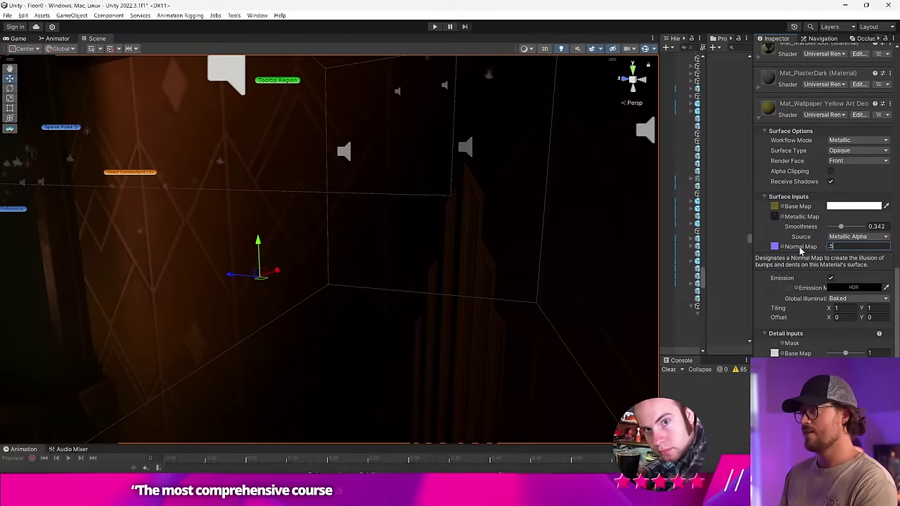
Step: Search the project for Art Deco wallpaper and assign Mat_Wallpaper Yellow Art Deco to the missing Elements 2 and 5 of magenta wall PolyShape (3)
right_drag(190, 144, 346, 257)
click(345, 257)
click(407, 224)
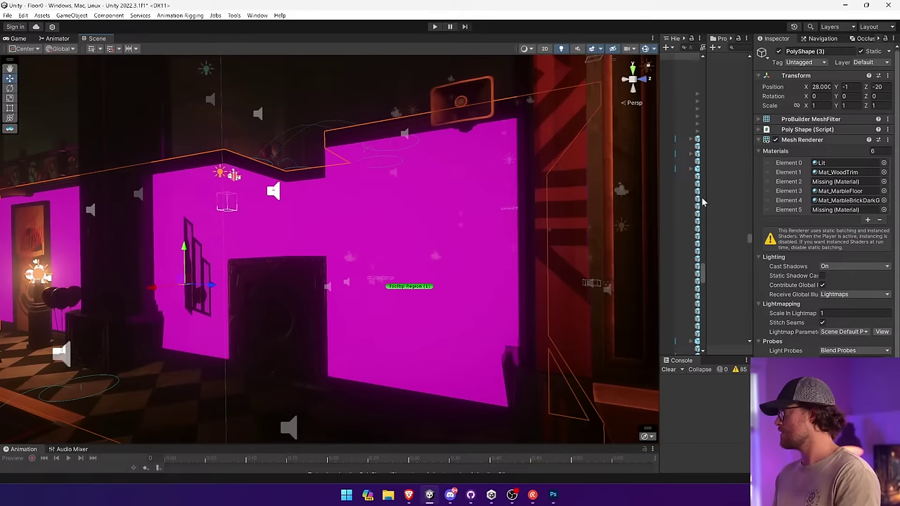
drag(658, 196, 388, 198)
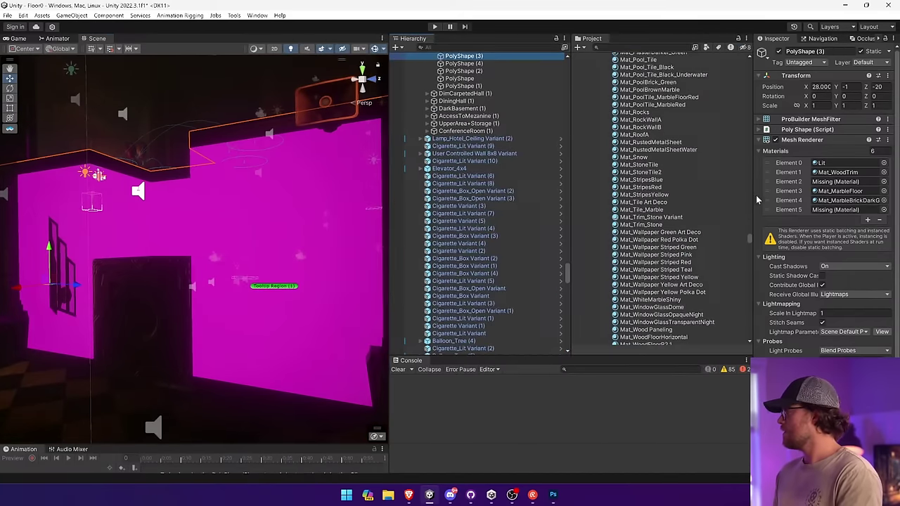
click(857, 203)
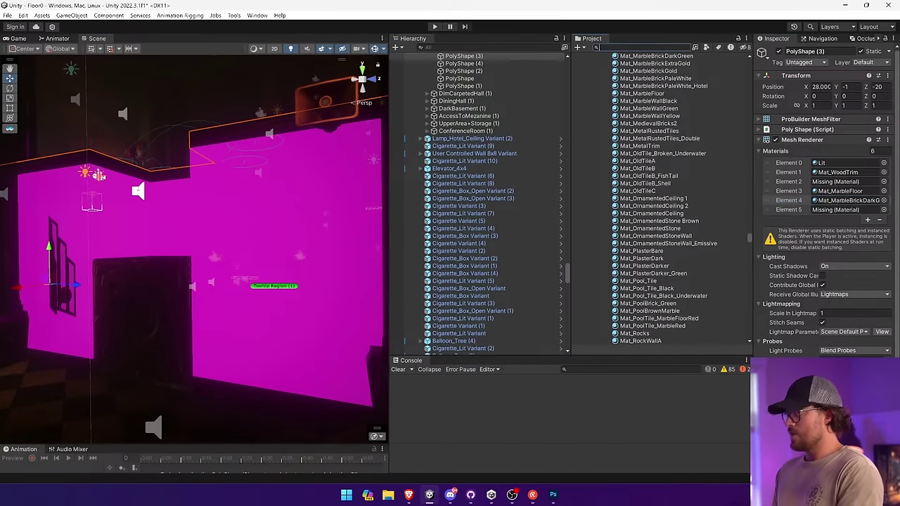
text(Art Deco)
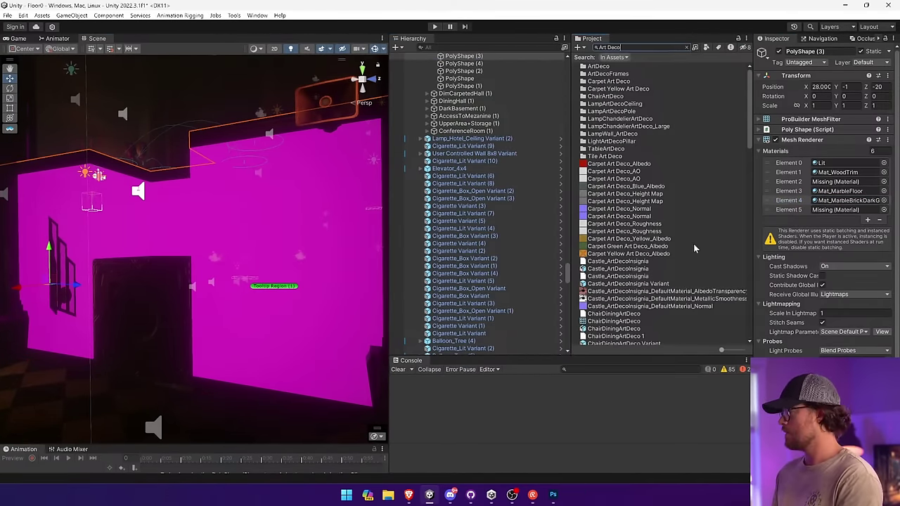
scroll(694, 248, down, 10)
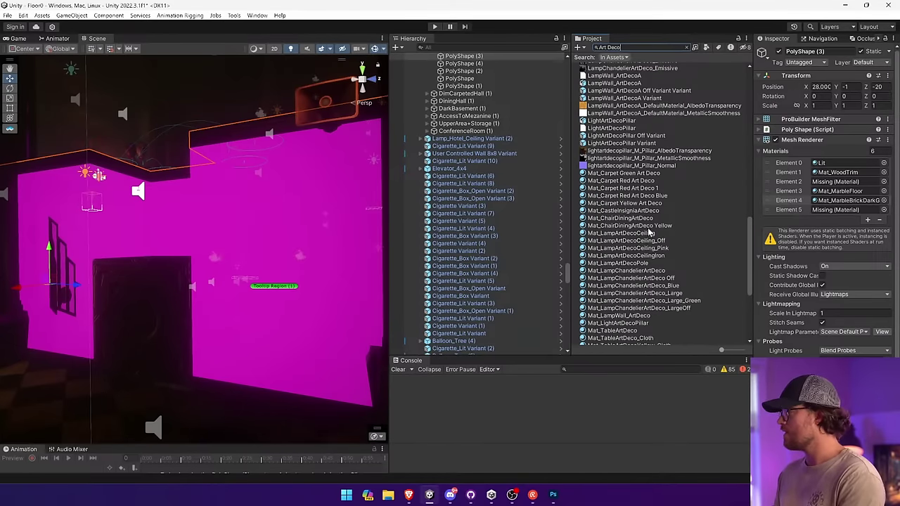
scroll(648, 230, down, 5)
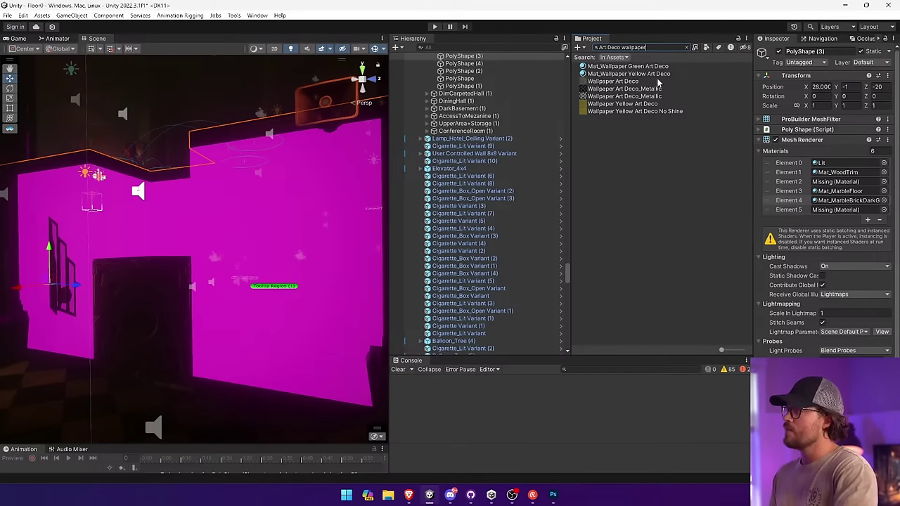
drag(653, 74, 843, 209)
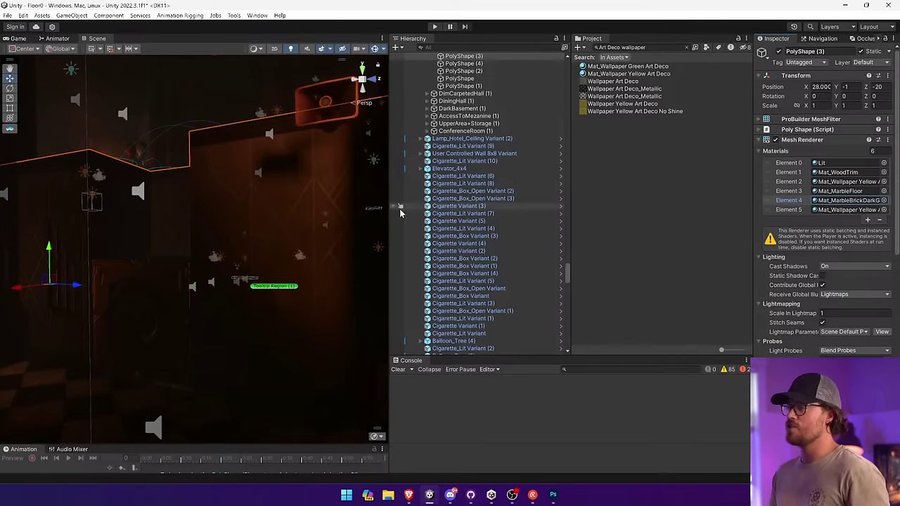
Step: Switch to Photoshop and select the pale geometric lines of Wallpaper Yellow Art Deco.psd with the Magic Wand
drag(387, 211, 731, 217)
right_drag(485, 240, 640, 242)
right_drag(807, 241, 896, 301)
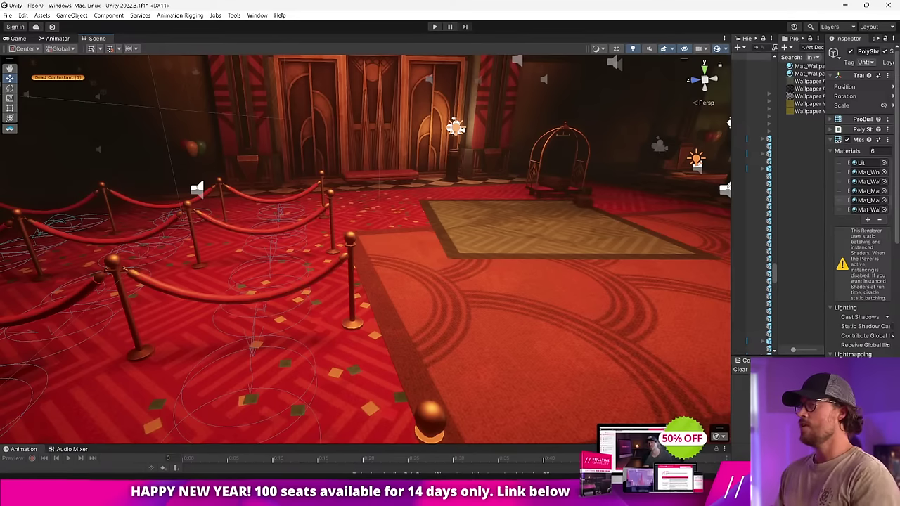
right_drag(399, 245, 848, 223)
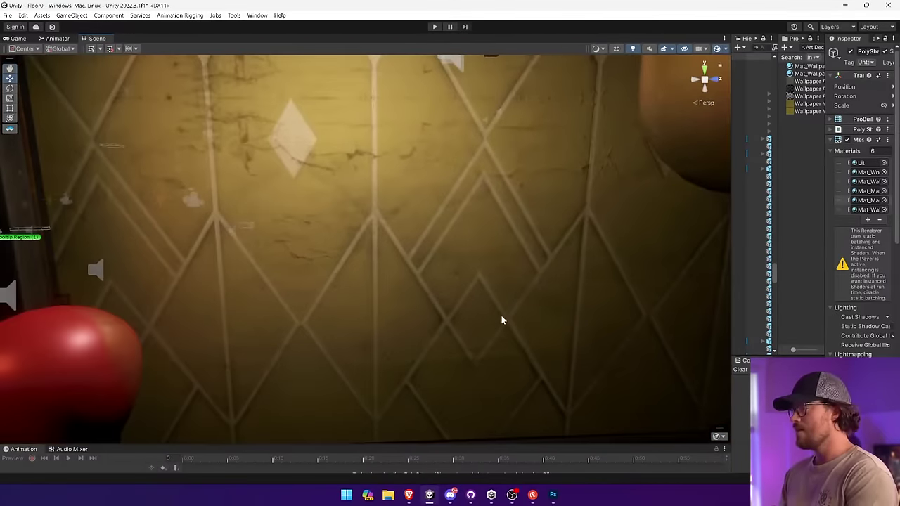
drag(814, 261, 556, 265)
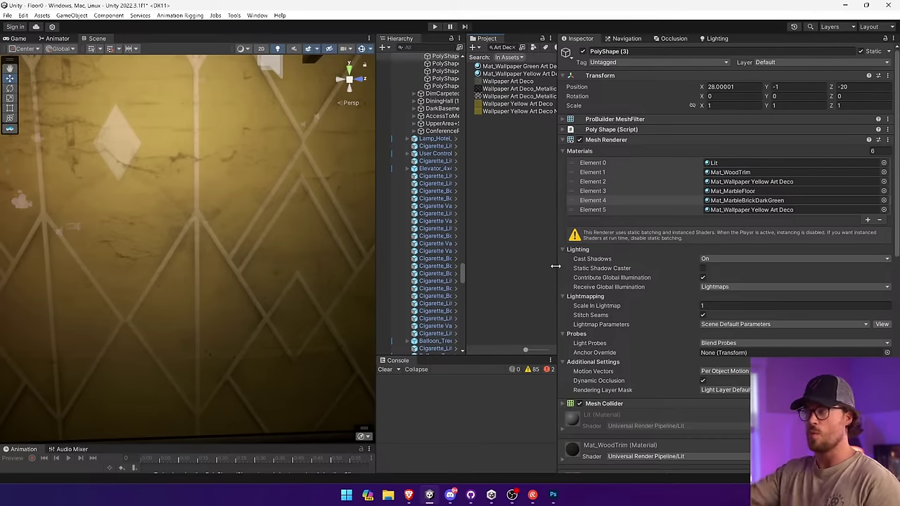
click(552, 495)
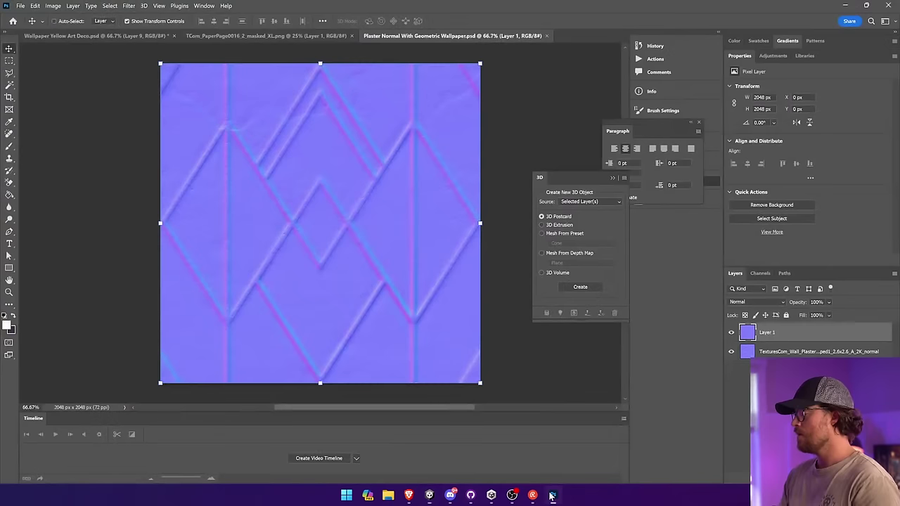
click(205, 37)
click(156, 37)
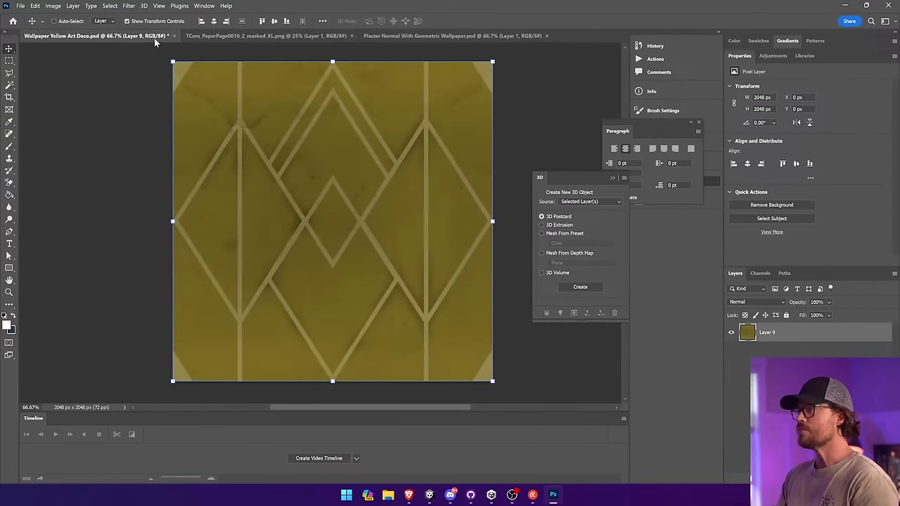
click(9, 83)
click(240, 125)
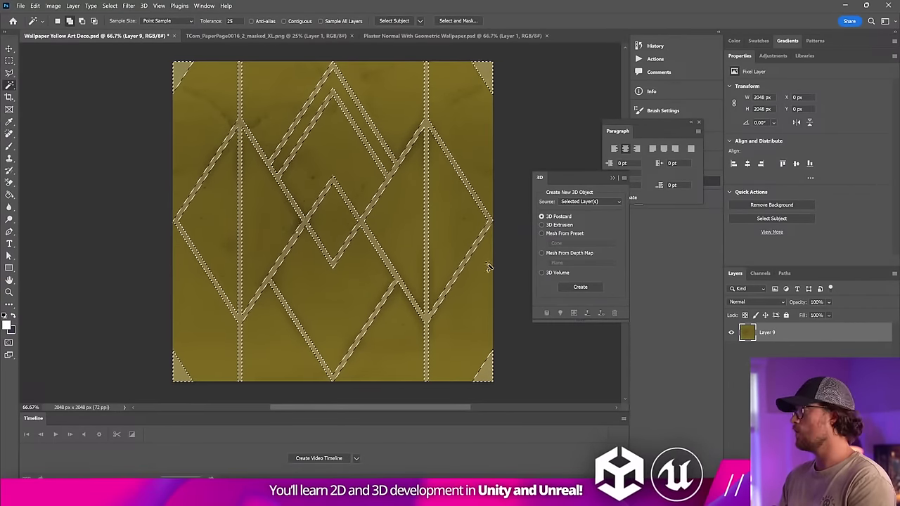
Step: Colorize the selected lines with a Hue/Saturation adjustment of hue 45, saturation 100 and lightness -7, and save the file
click(812, 480)
click(836, 387)
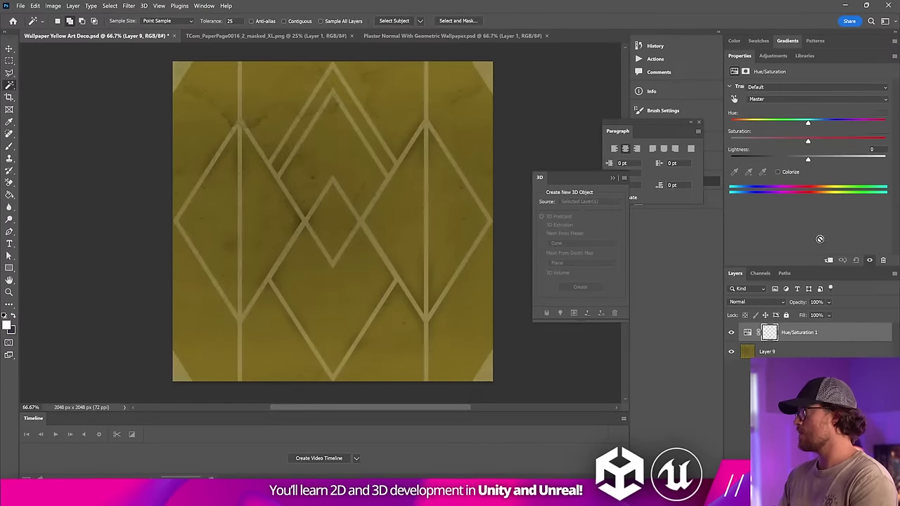
click(787, 171)
drag(813, 140, 874, 141)
drag(806, 158, 788, 149)
drag(756, 123, 751, 123)
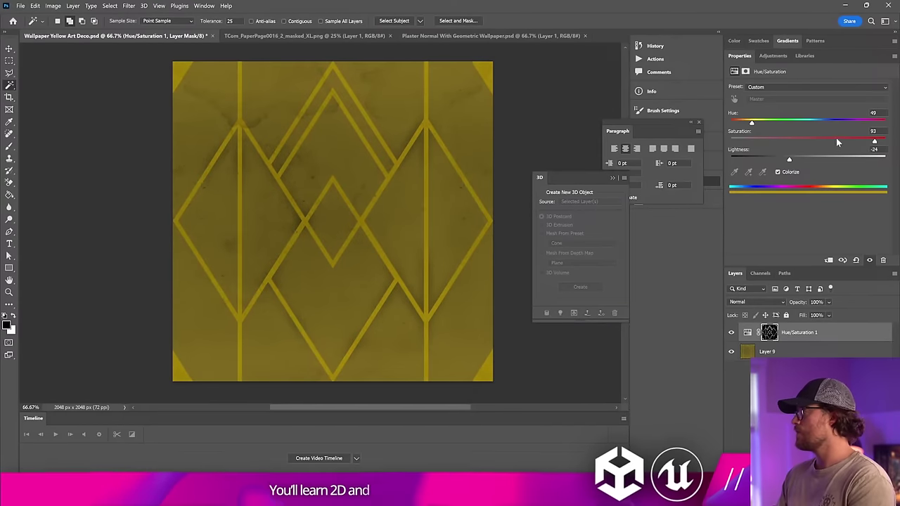
drag(874, 141, 887, 142)
drag(793, 155, 799, 157)
drag(751, 123, 749, 125)
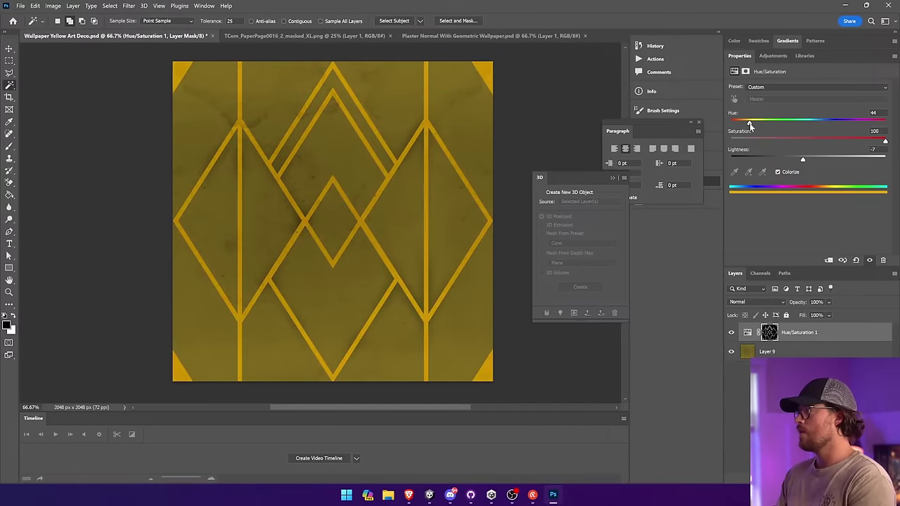
key(ctrl+s)
key(v)
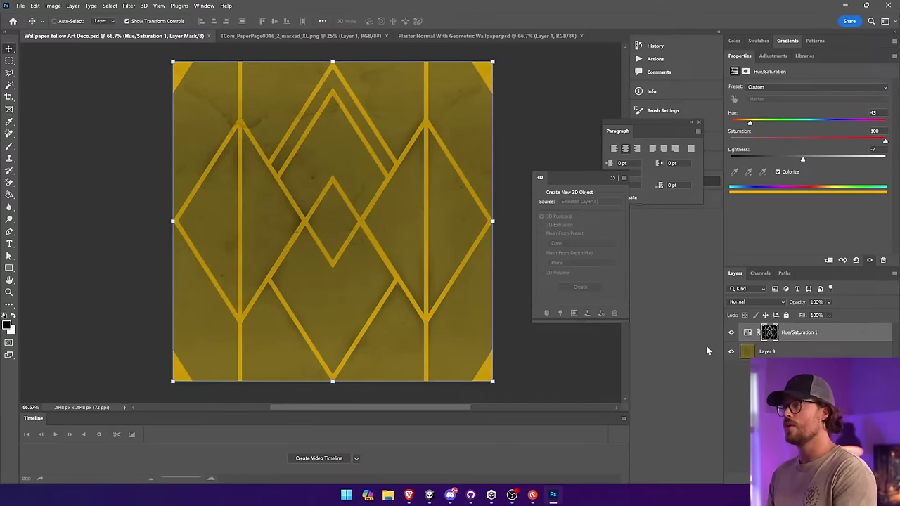
Step: Copy the geometric lines of Layer 9 onto their own layer above it and clip the Hue/Saturation adjustment to that layer
click(790, 347)
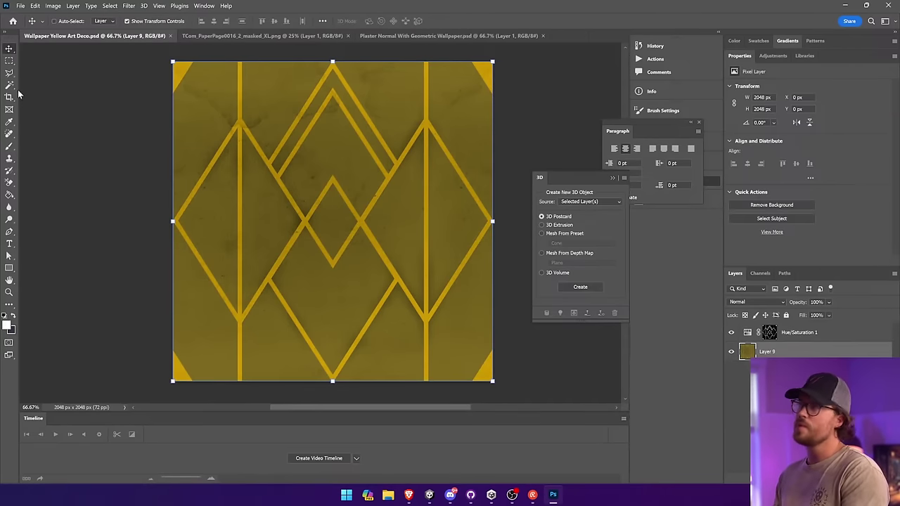
key(w)
click(181, 71)
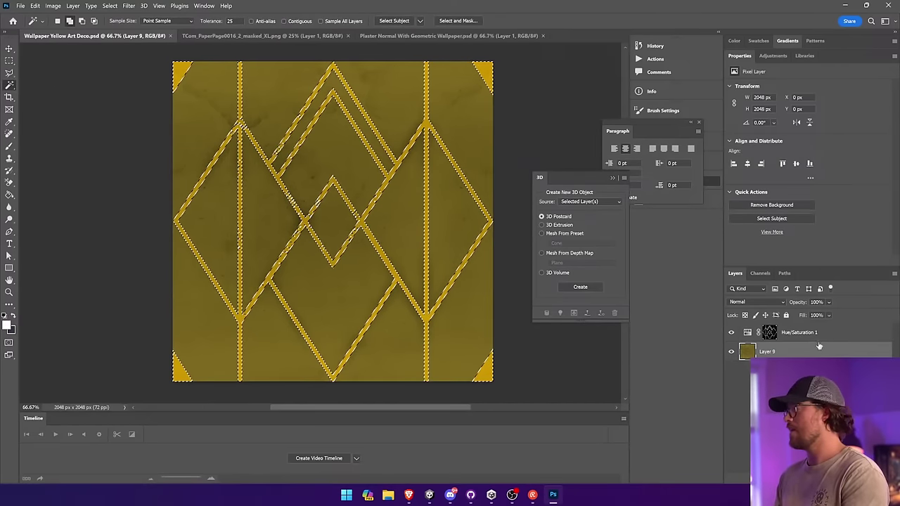
click(818, 342)
key(ctrl+v)
key(v)
drag(808, 352, 801, 326)
alt+click(800, 341)
click(797, 352)
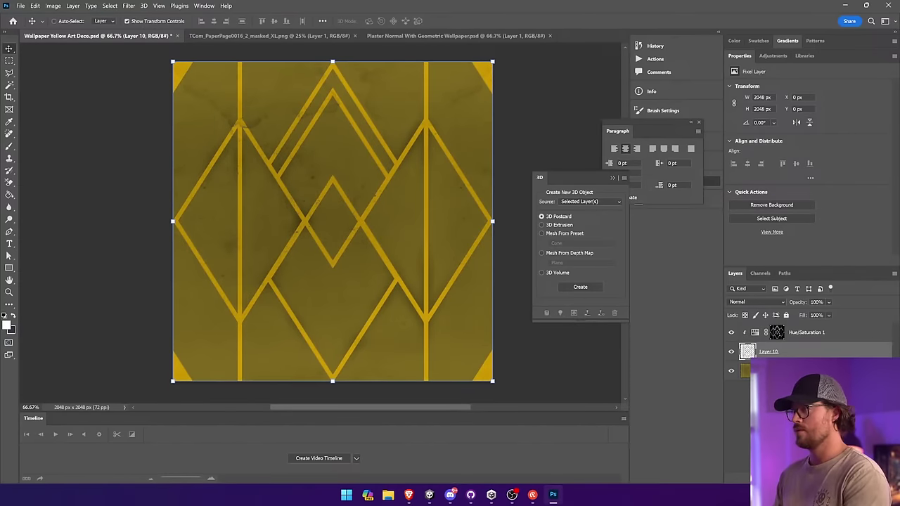
Step: Add an Overlay Inner Shadow to the line layer with a distance of 4 px and a size of 5 px
click(803, 397)
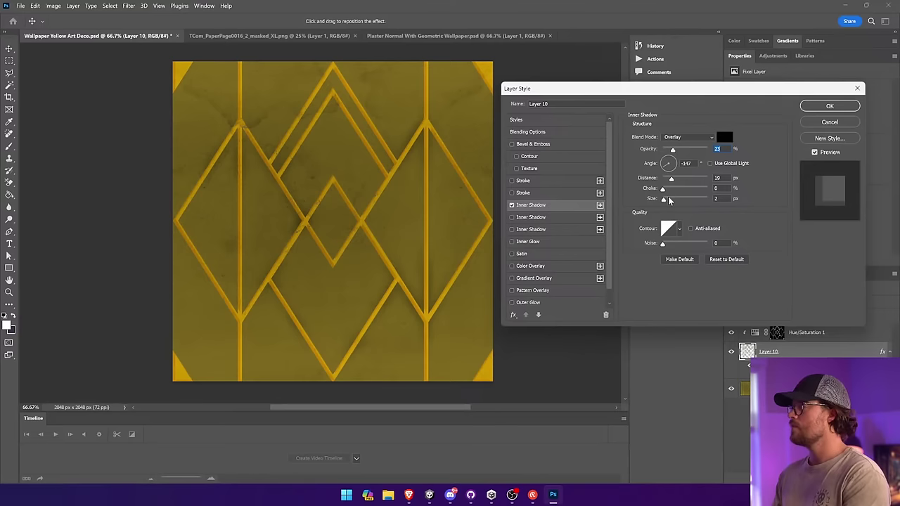
click(669, 199)
click(664, 180)
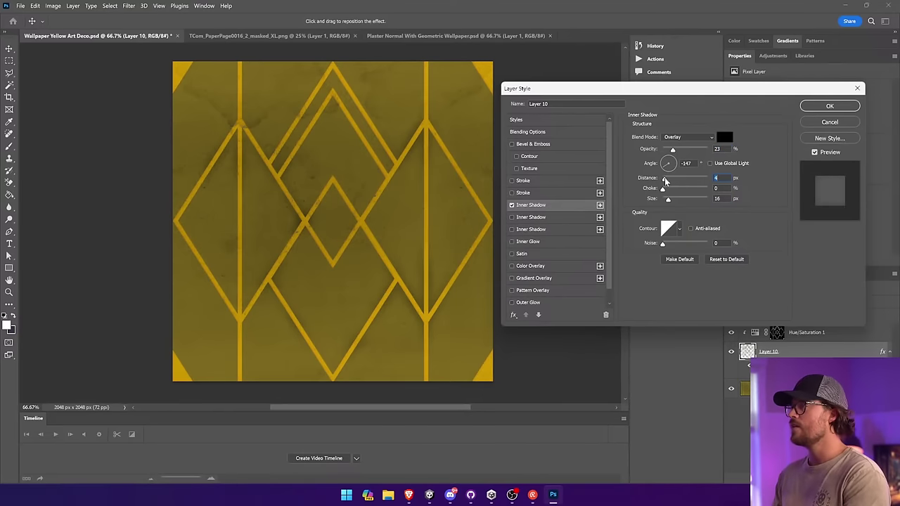
drag(667, 200, 664, 199)
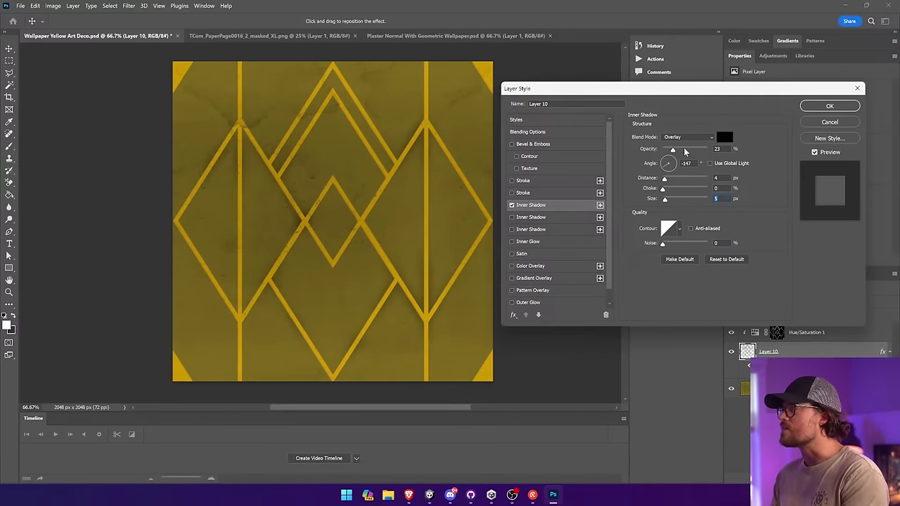
Step: Add a second Inner Shadow to the lines in Normal mode with 25% opacity, 17° angle, 10 px distance and 21 px size
click(550, 217)
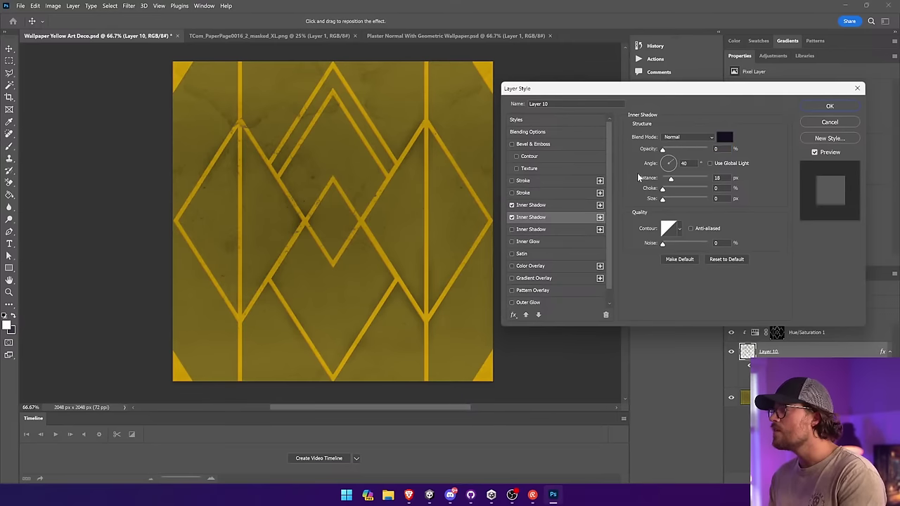
click(665, 167)
click(689, 149)
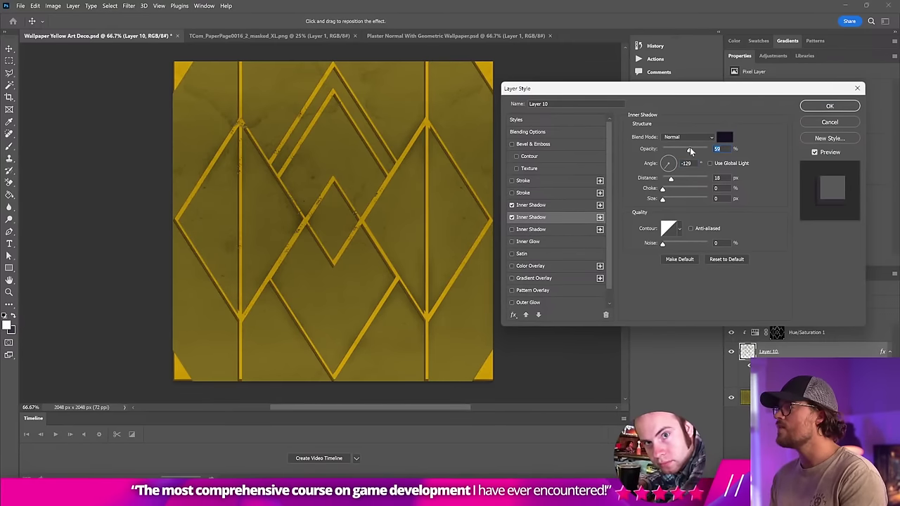
drag(665, 167, 675, 161)
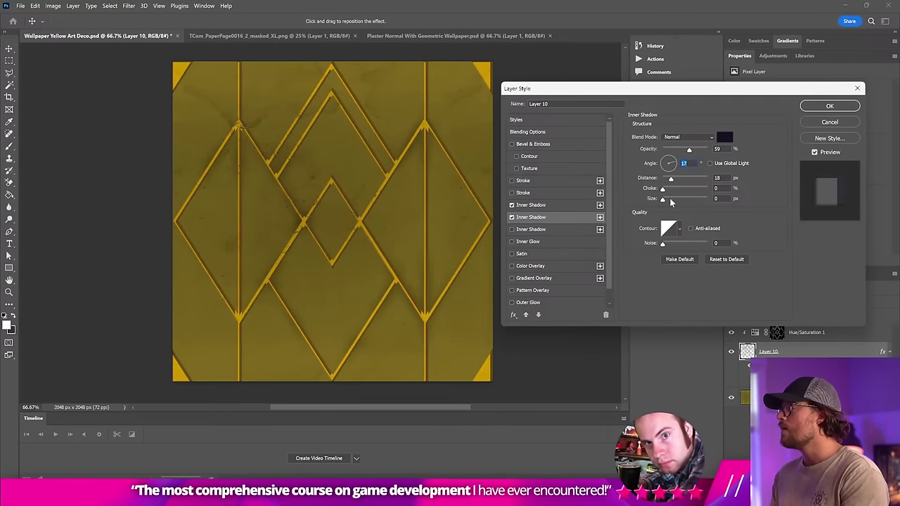
drag(672, 201, 667, 180)
drag(689, 149, 672, 151)
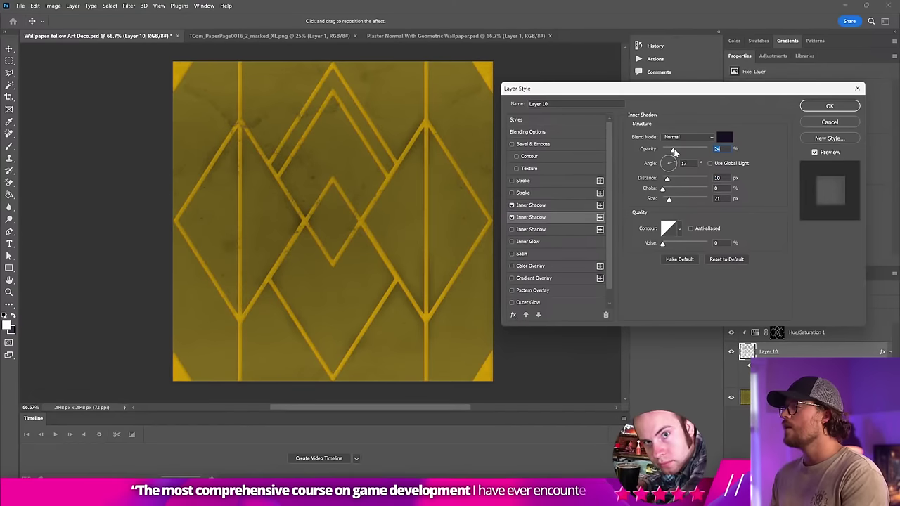
key(Return)
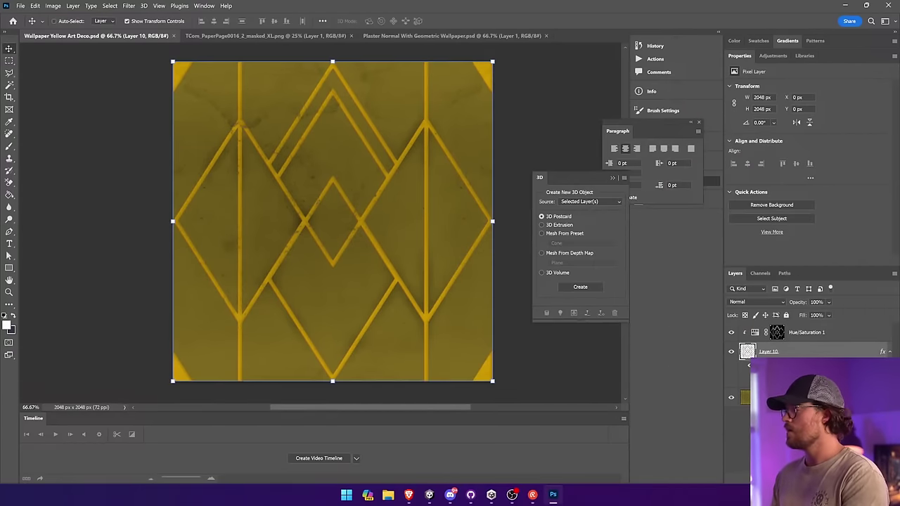
Step: Set the line layer's Overlay Inner Shadow to 21% opacity and 21 px size, and save the file
double_click(773, 383)
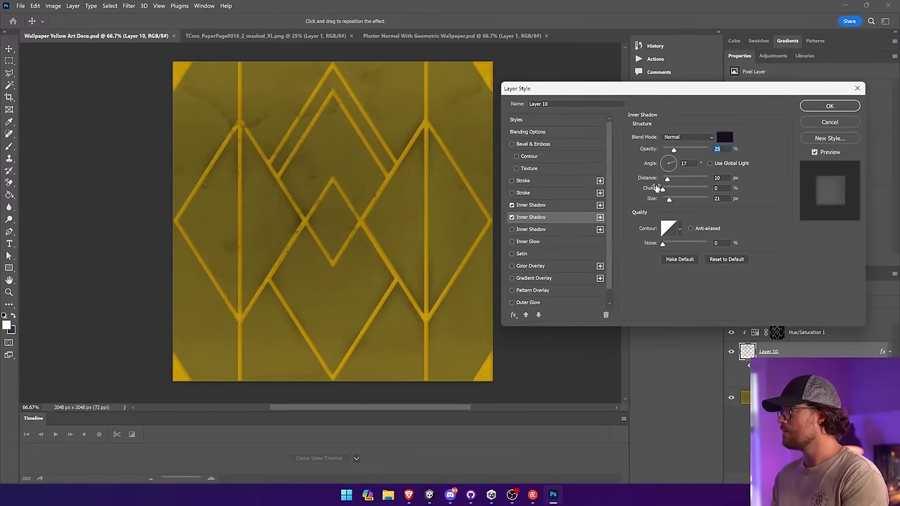
click(545, 205)
click(673, 150)
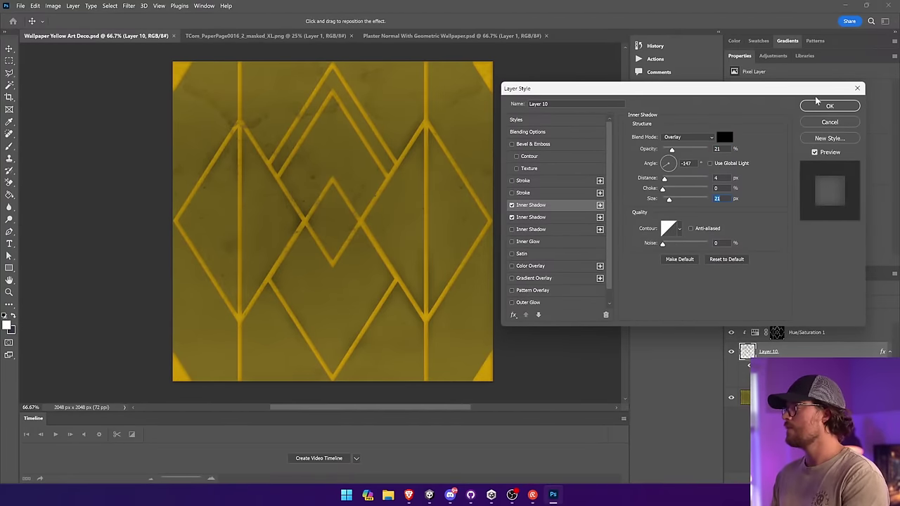
click(830, 106)
key(ctrl+s)
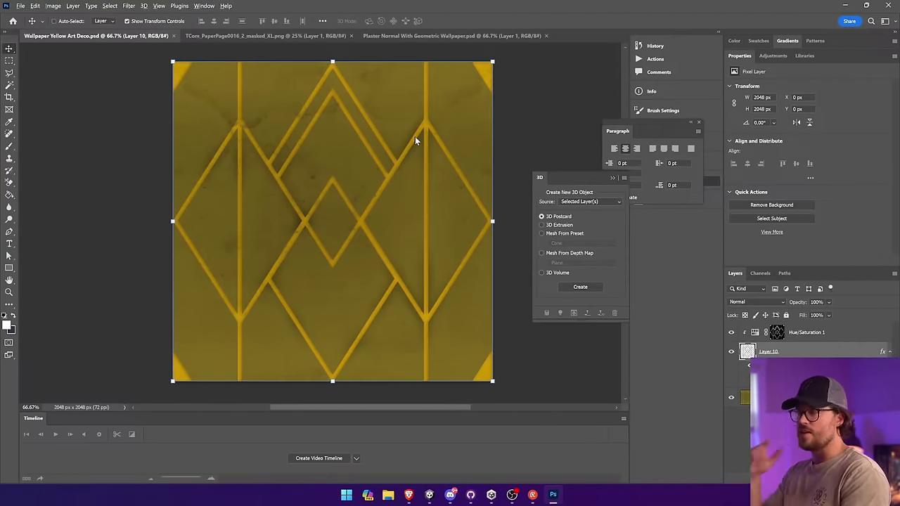
Step: Switch back to Unity and try Normal Map strengths of 0, 32 and 0.2 on Mat_Wallpaper Yellow Art Deco
key(alt+Tab)
mouse_move(202, 249)
right_down()
mouse_move(309, 218)
mouse_move(422, 202)
mouse_move(811, 190)
mouse_move(105, 218)
mouse_move(184, 241)
mouse_move(171, 206)
mouse_move(202, 248)
right_up()
right_drag(260, 227, 247, 227)
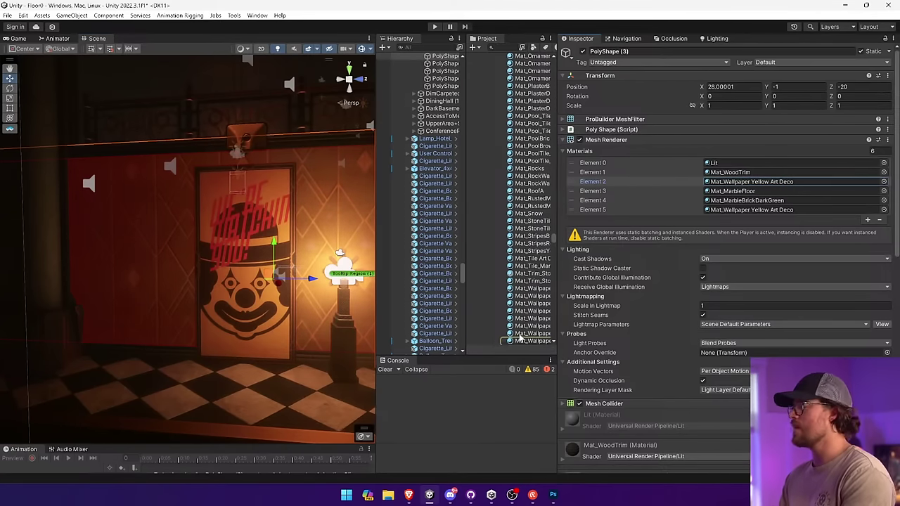
double_click(765, 182)
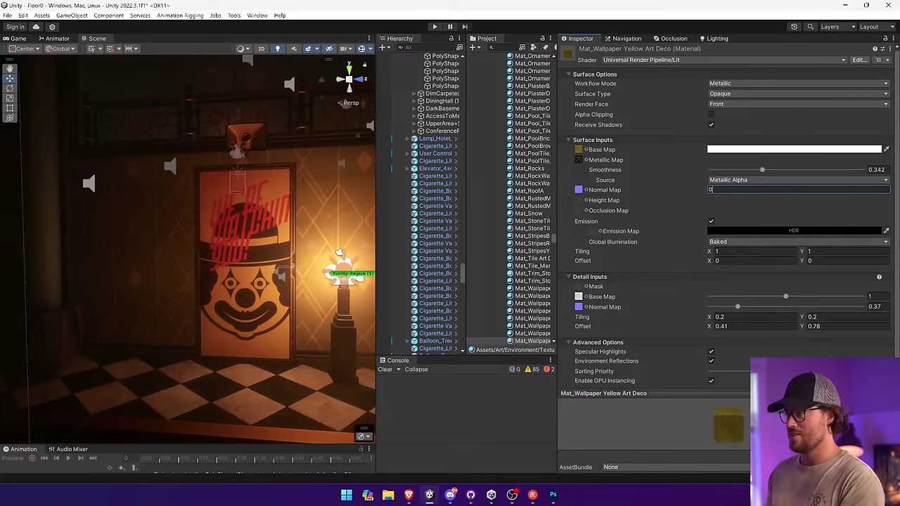
text(32)
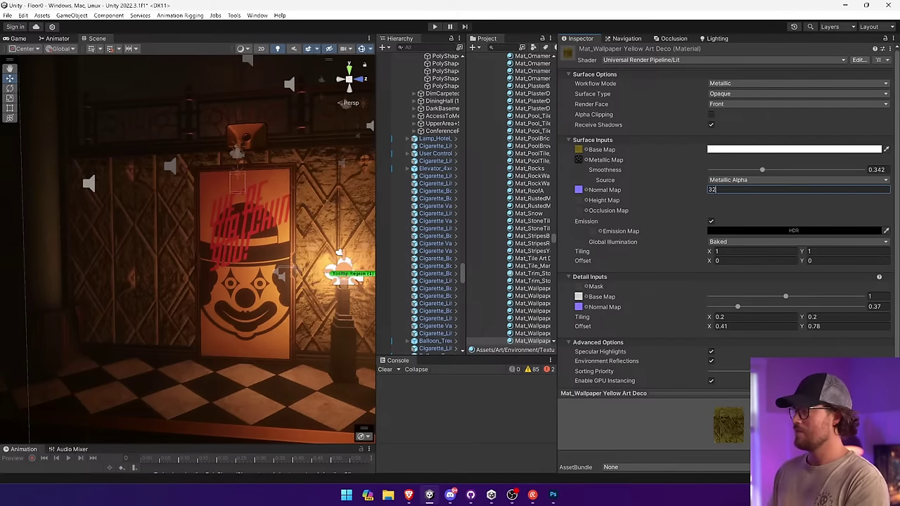
text(.2)
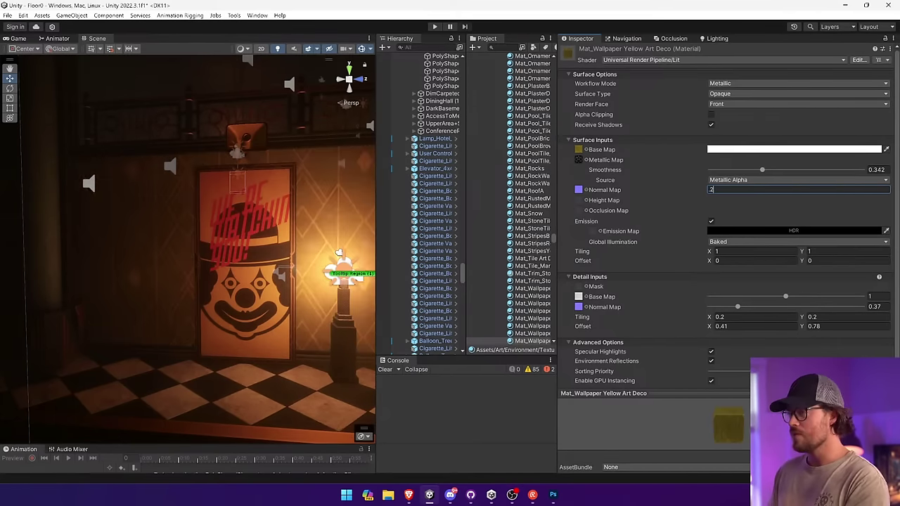
Step: Clear the Metallic Map texture of Mat_Wallpaper Yellow Art Deco by setting it to None
right_drag(268, 259, 307, 246)
key(w)
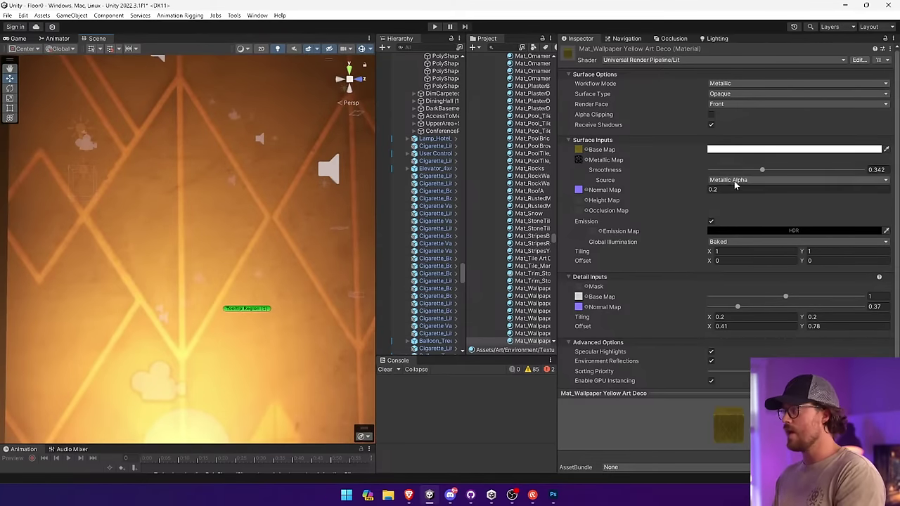
click(578, 161)
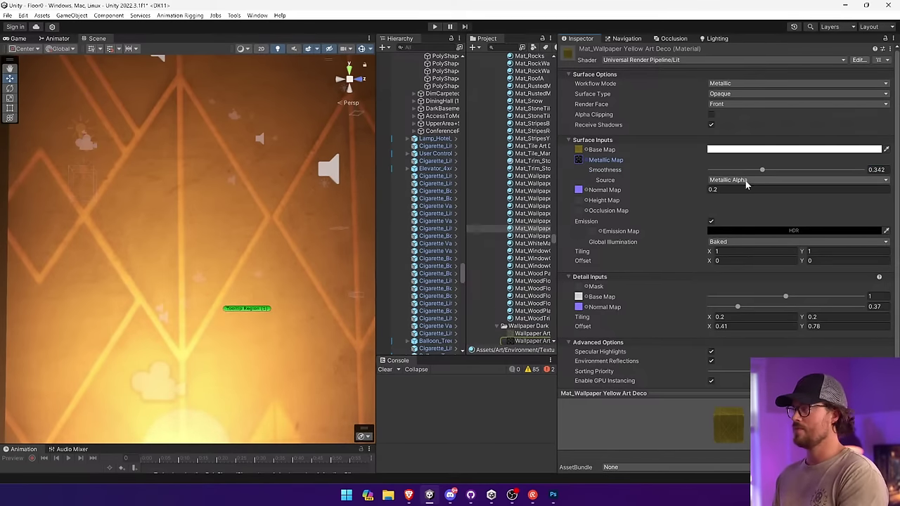
click(746, 182)
click(747, 183)
click(746, 183)
click(586, 160)
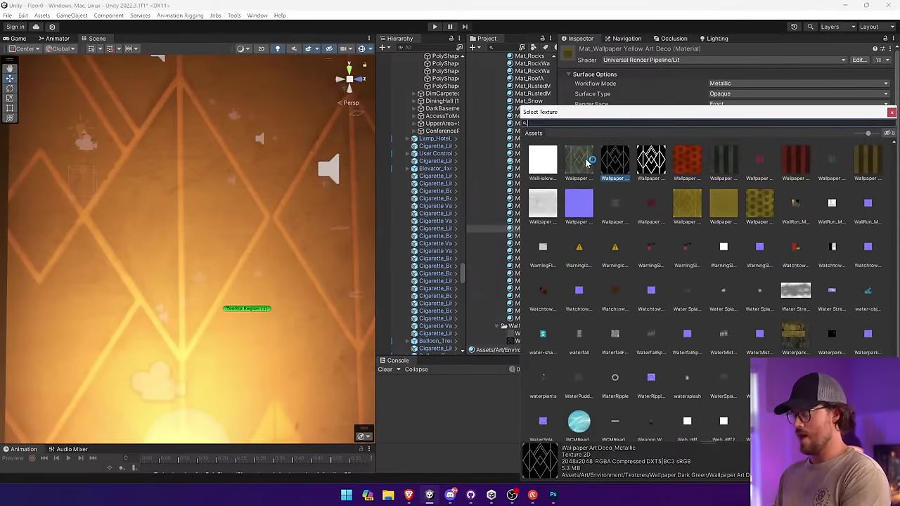
text(none)
click(540, 163)
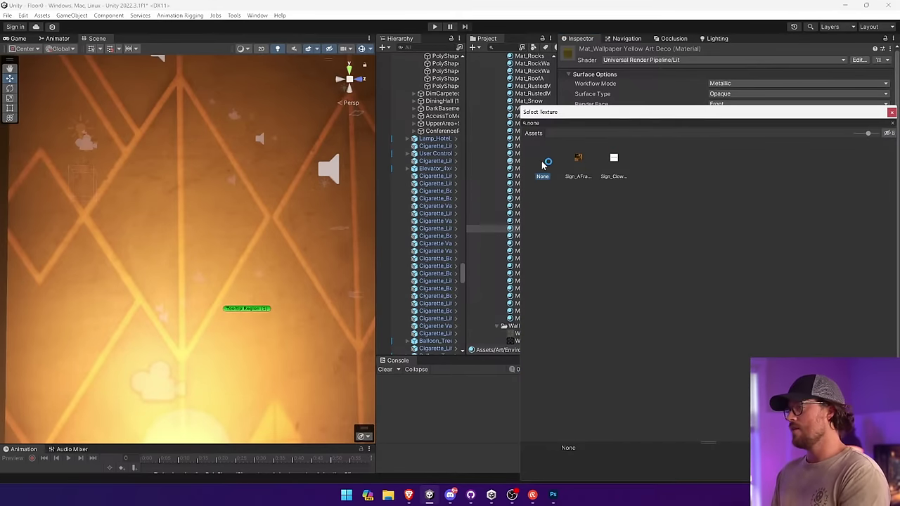
double_click(542, 164)
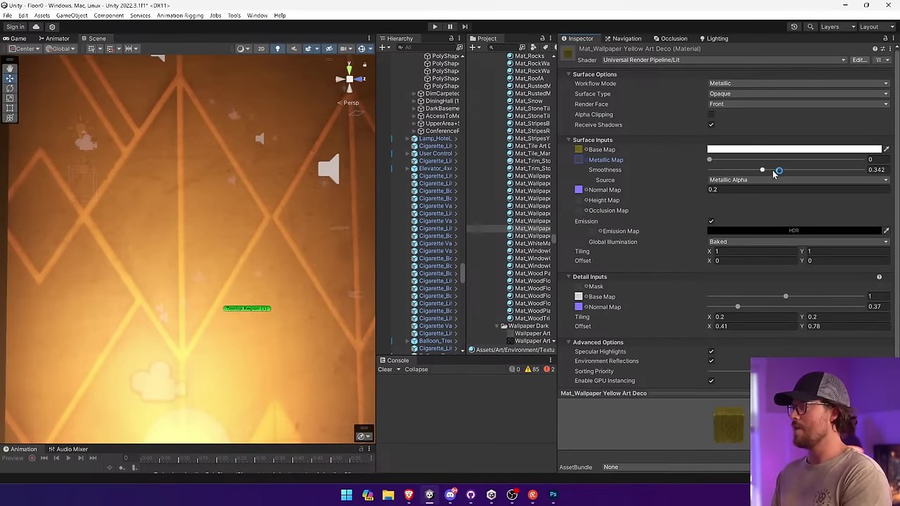
Step: Raise the Smoothness of Mat_Wallpaper Yellow Art Deco to 0.57 and check it on the walls
mouse_move(773, 173)
mouse_down()
mouse_move(851, 171)
mouse_move(740, 173)
mouse_move(790, 171)
mouse_up()
right_drag(294, 230, 211, 219)
mouse_move(789, 171)
mouse_down()
mouse_move(839, 171)
mouse_move(796, 177)
mouse_up()
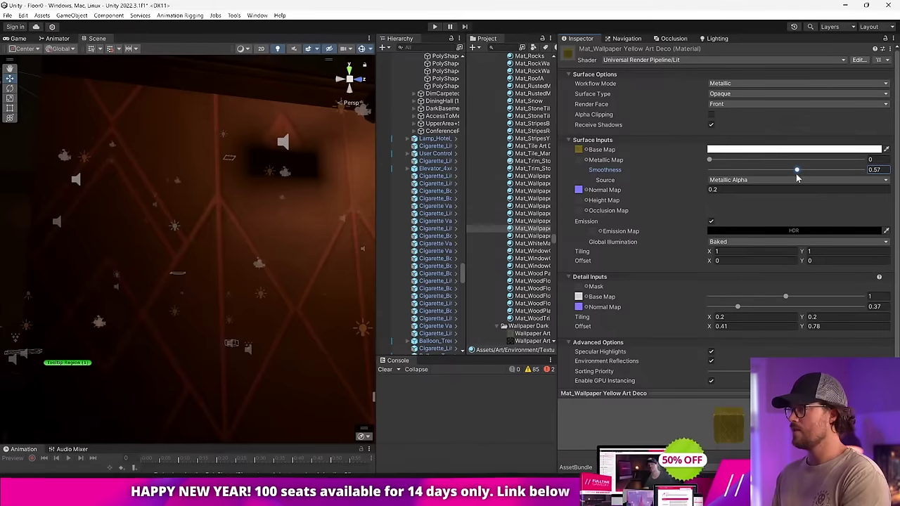
right_drag(225, 239, 254, 258)
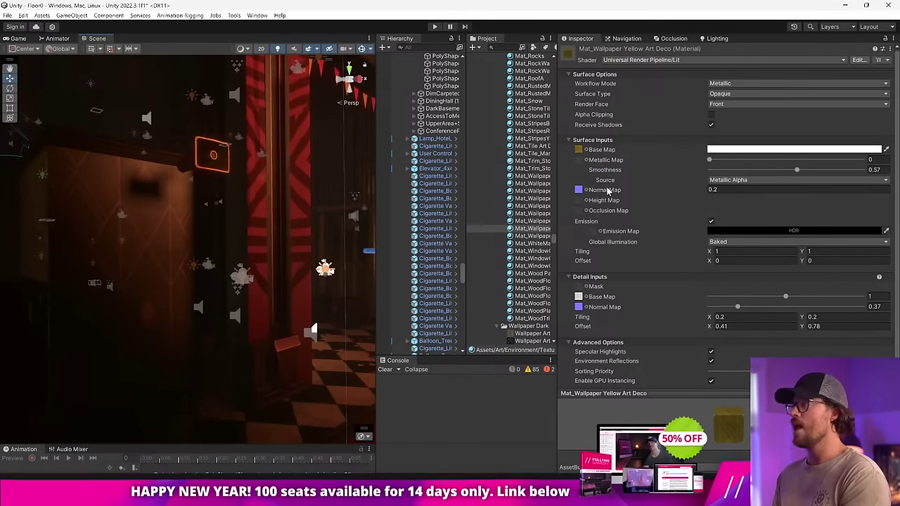
Step: Try moving Loudspeaker Variant (2) along its X axis to -31.294, and undo the move
right_drag(136, 171, 151, 194)
click(202, 184)
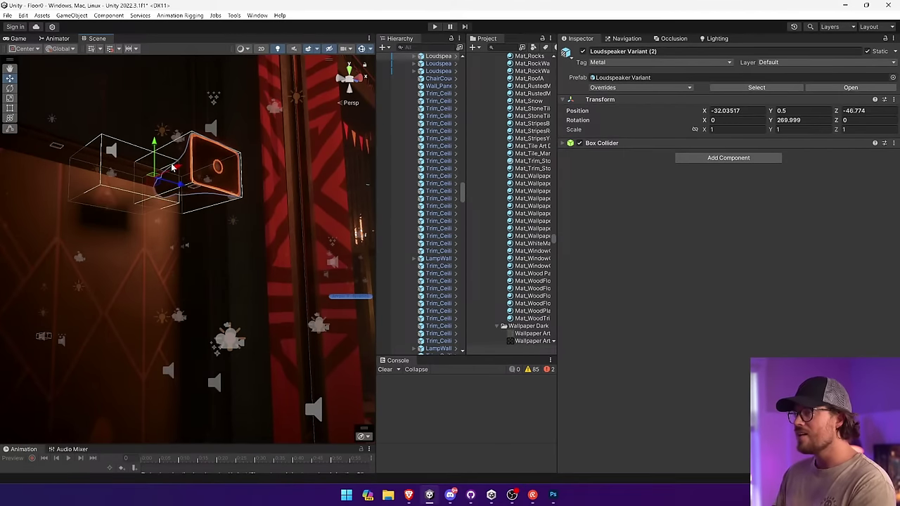
drag(172, 166, 215, 174)
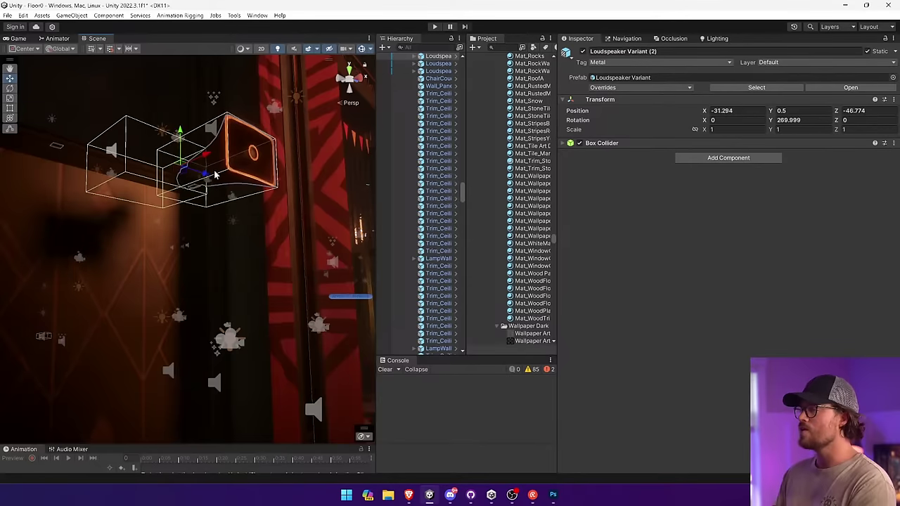
key(ctrl+z)
right_drag(217, 174, 208, 230)
Step: Move the Point Light near the yellow wallpaper along the wall, away from the balloons toward the wall's far end
click(166, 230)
click(269, 264)
right_drag(243, 262, 252, 264)
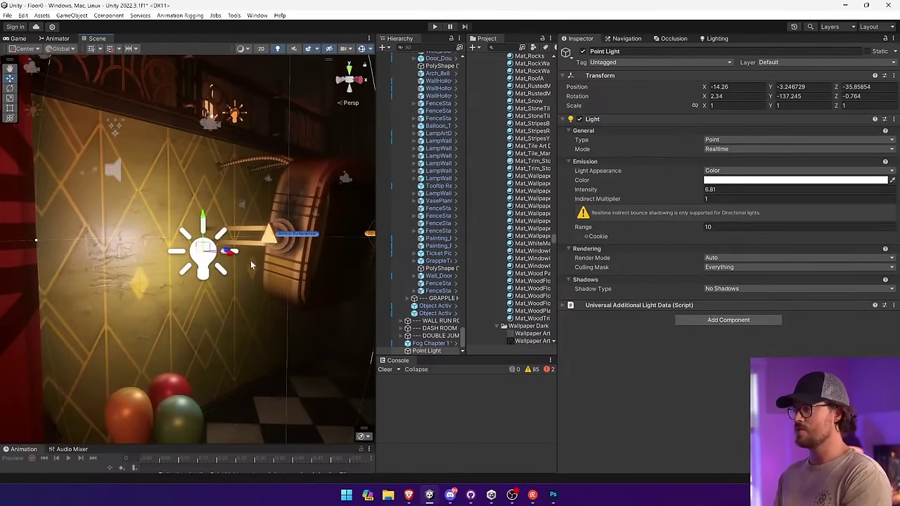
drag(241, 258, 311, 261)
Step: Select the yellow wallpaper wall and set its art deco wallpaper material's Smoothness to 0.413
click(149, 202)
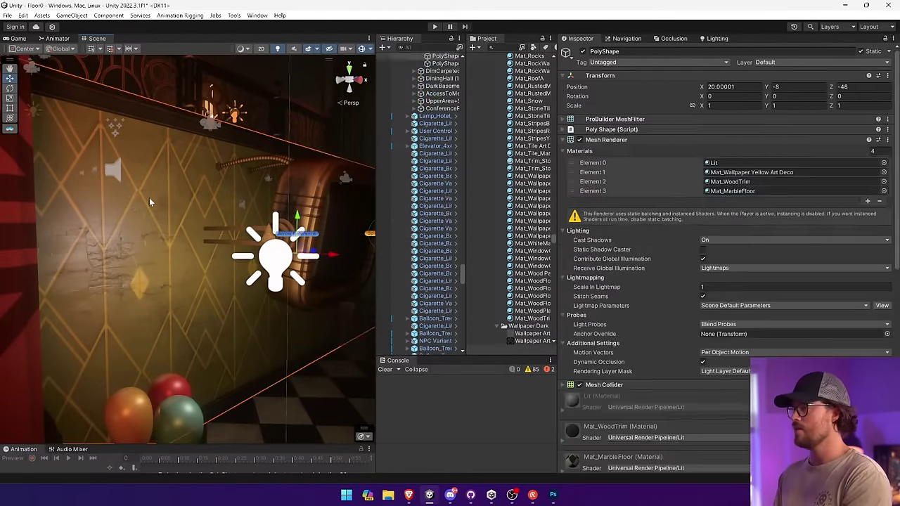
scroll(724, 337, down, 10)
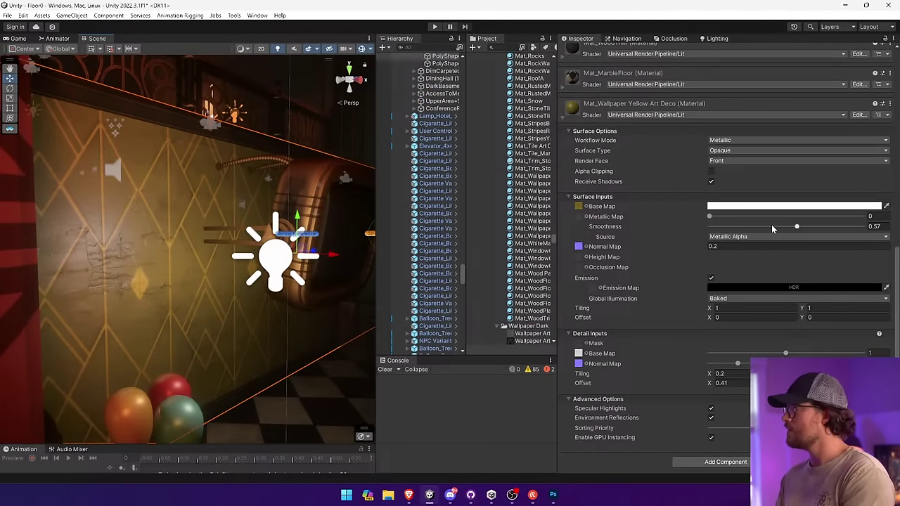
mouse_move(771, 227)
mouse_down()
mouse_move(755, 226)
mouse_move(772, 227)
mouse_up()
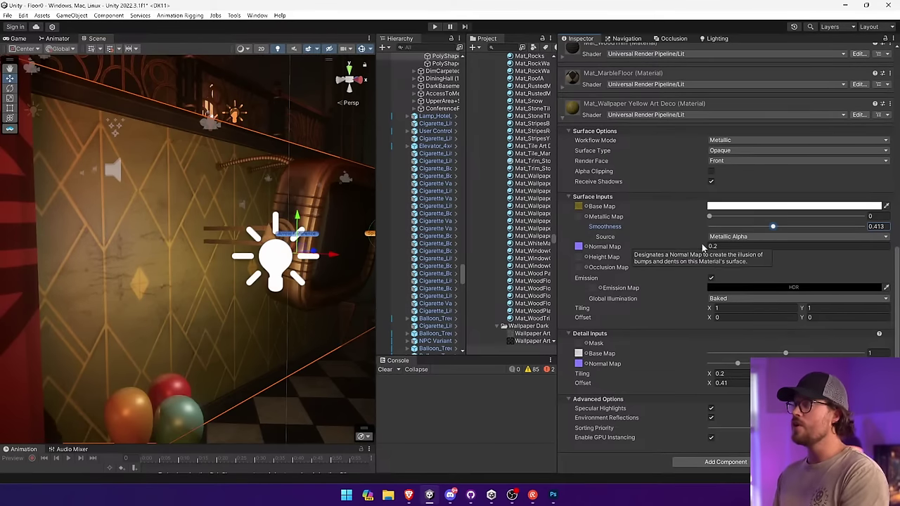
Step: Open the wallpaper's Base Map PSD in Photoshop and add an alpha channel with the art deco lines selected
click(578, 206)
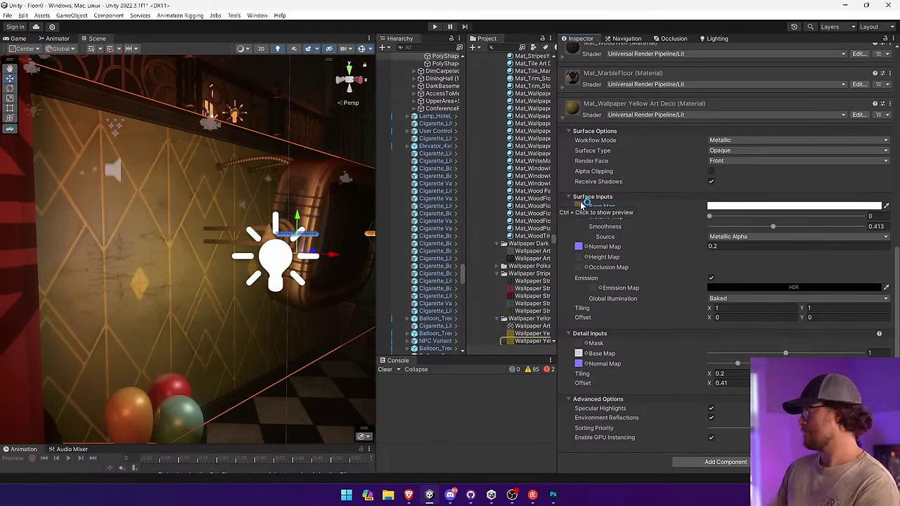
double_click(581, 206)
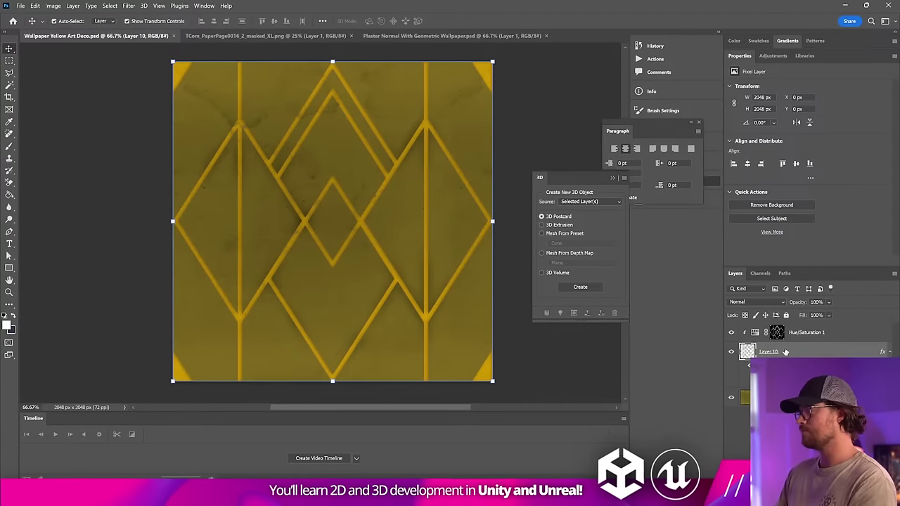
click(760, 273)
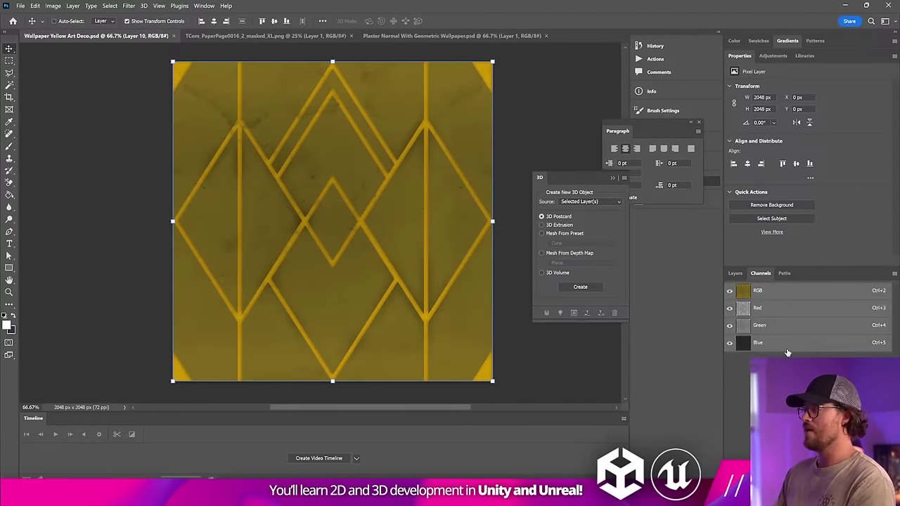
click(786, 347)
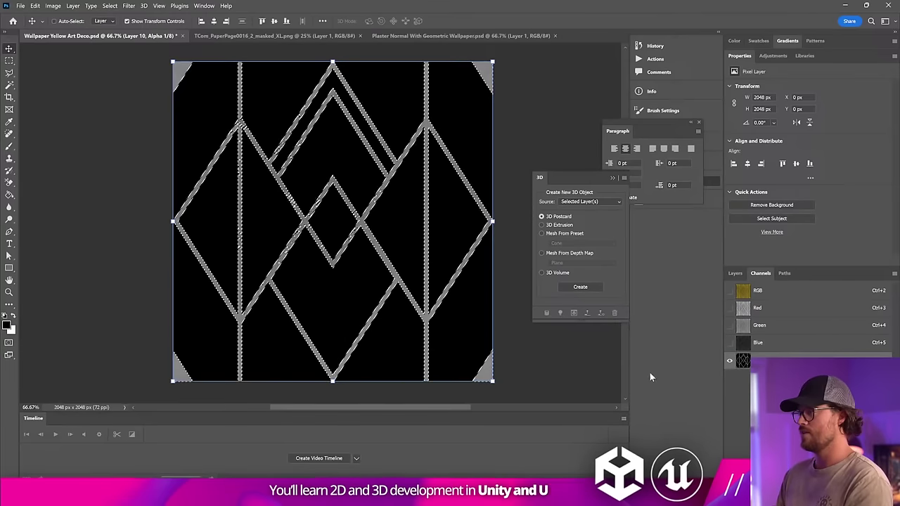
Step: Fill the selected art deco lines with white in the alpha channel using the Paint Bucket, and save the PSD
click(9, 195)
click(14, 316)
click(325, 285)
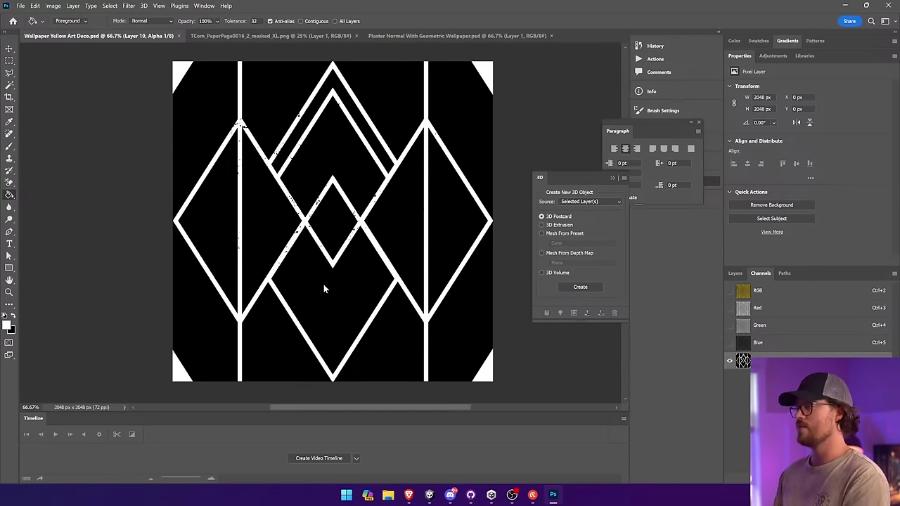
Step: Switch back to Unity, assign the Wallpaper Yellow folder's line-pattern texture as Metallic Map, and set Source to Albedo Alpha with 0.521 Smoothness
key(alt+Tab)
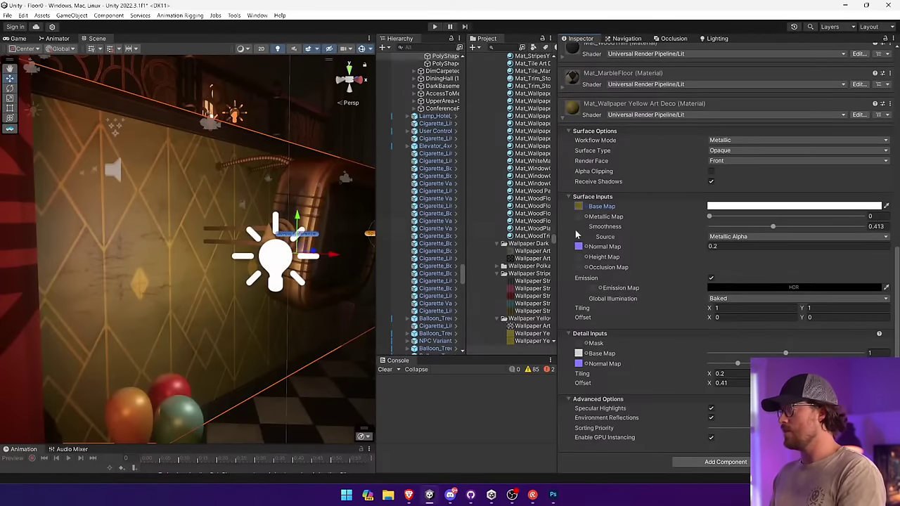
scroll(513, 313, down, 3)
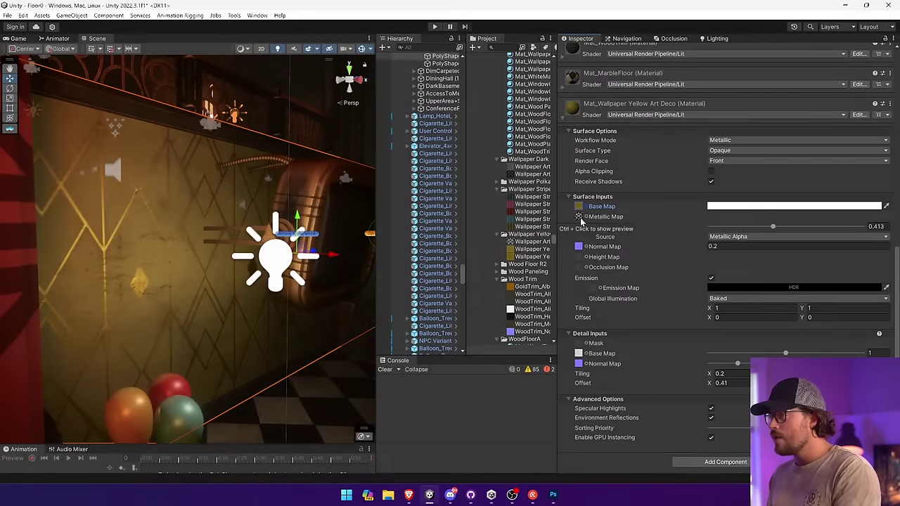
mouse_move(791, 229)
mouse_down()
mouse_move(833, 226)
mouse_move(790, 230)
mouse_up()
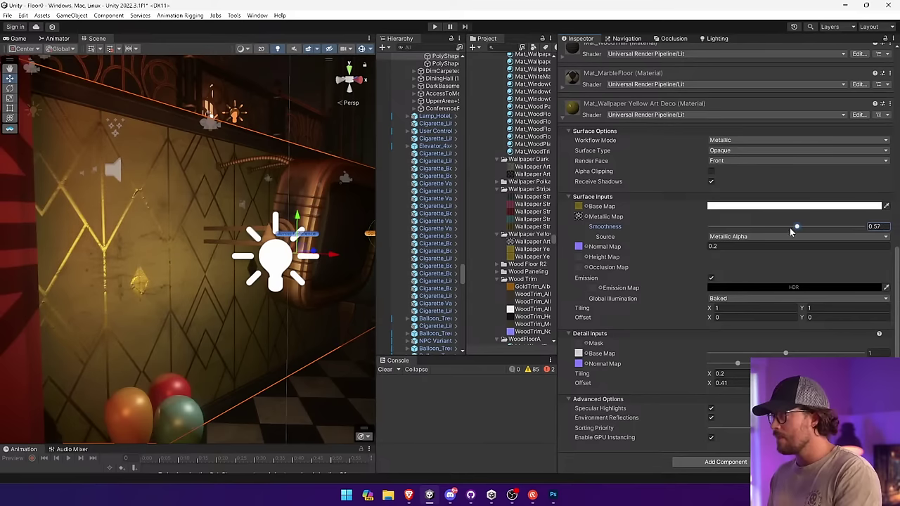
click(756, 258)
right_drag(203, 253, 6, 248)
key(d)
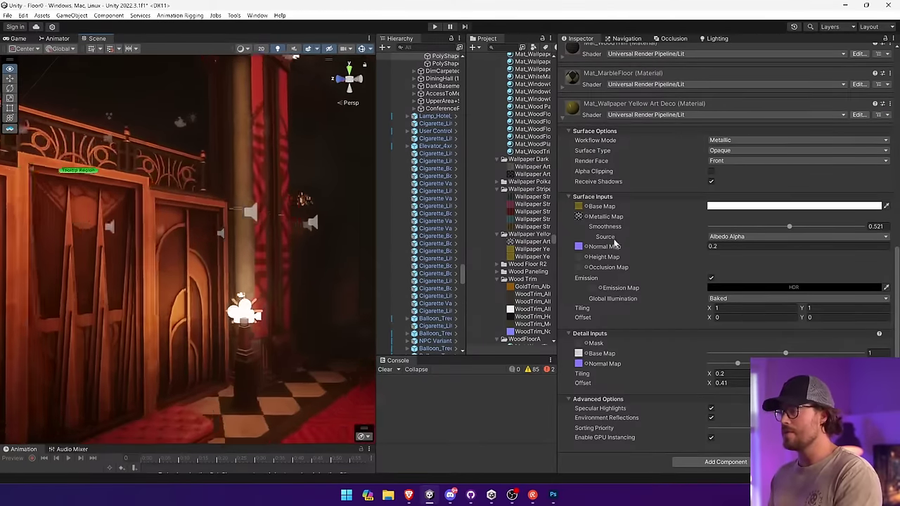
right_drag(615, 243, 227, 230)
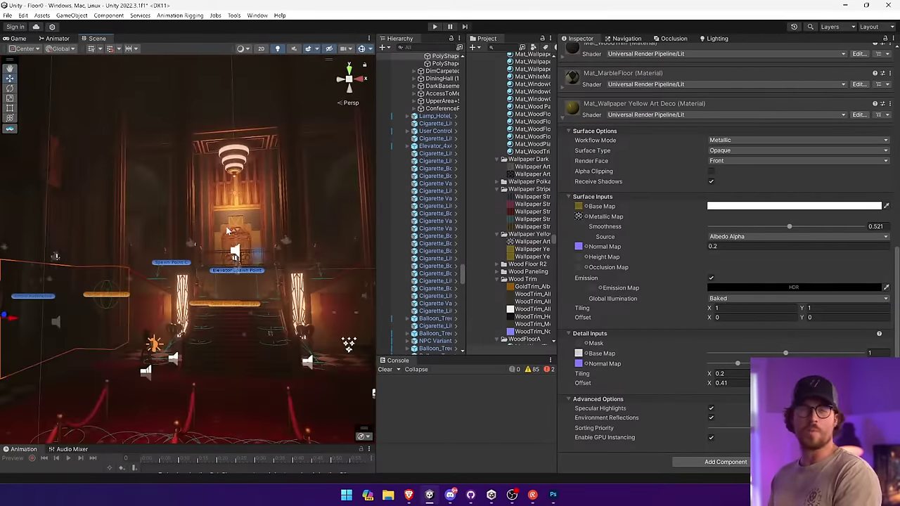
Step: Run the game in Play mode and go through the door at the end of the red-carpeted corridor
click(17, 39)
click(435, 27)
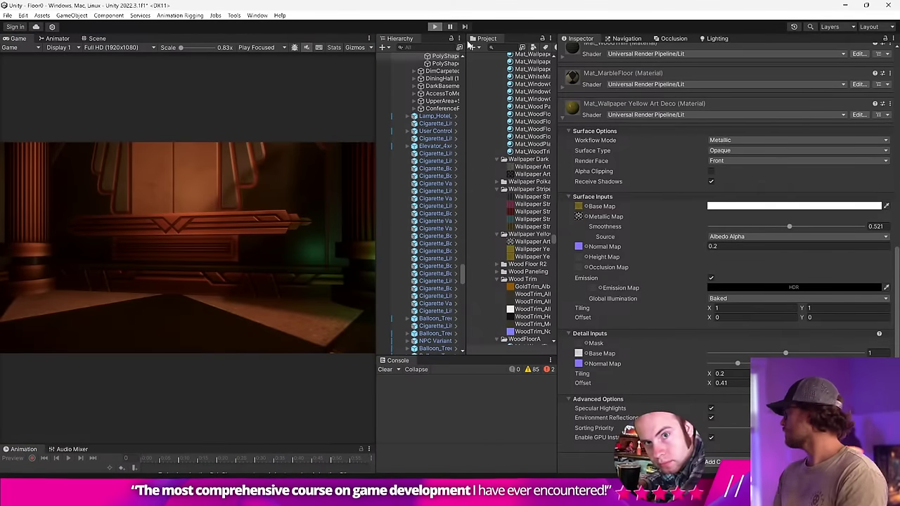
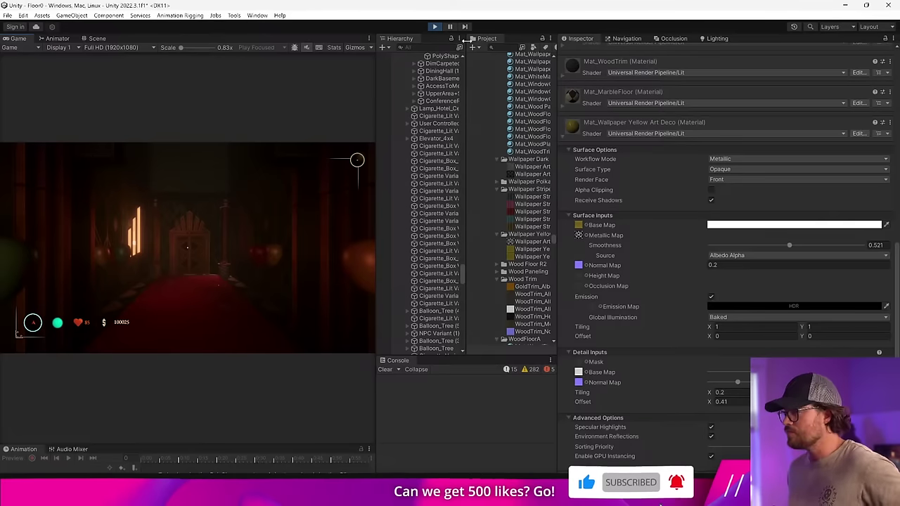
click(316, 187)
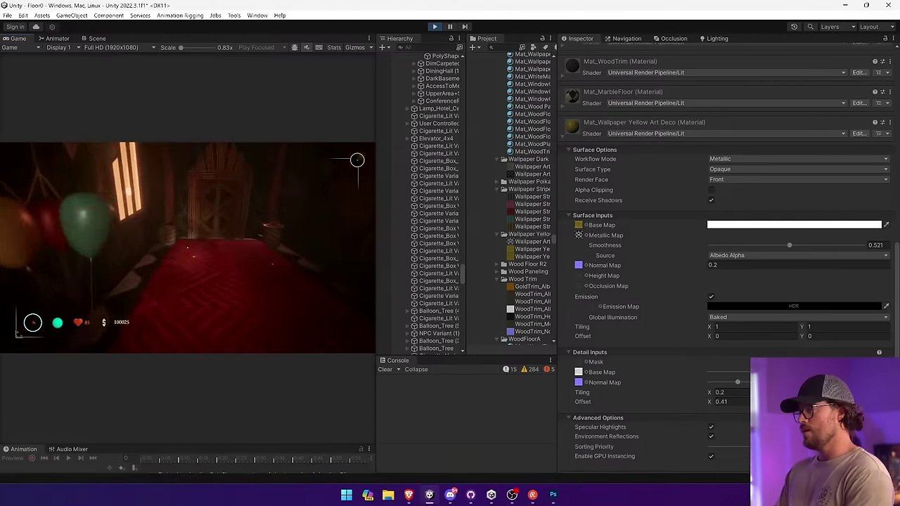
key(w)
key(e)
key(w)
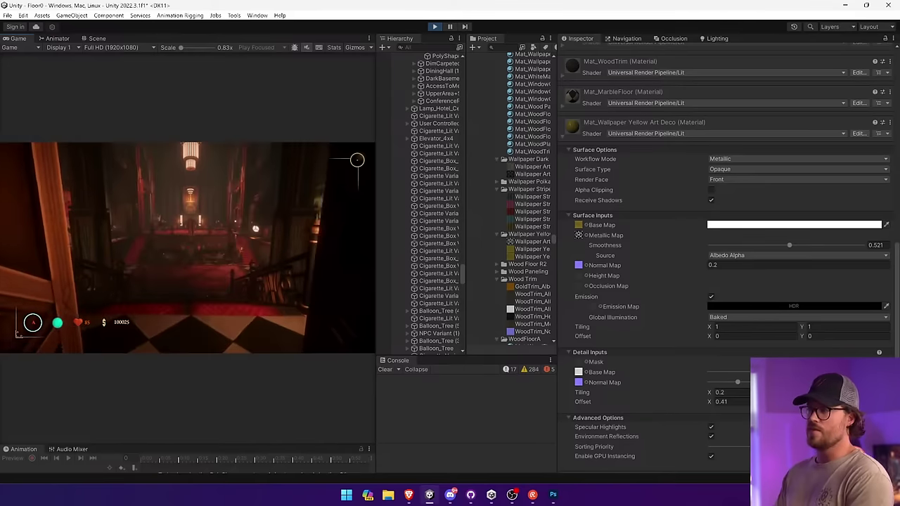
Step: Walk around the hotel lobby in the running game to examine the wallpaper and lighting near the doors, banner and main staircase
key(w)
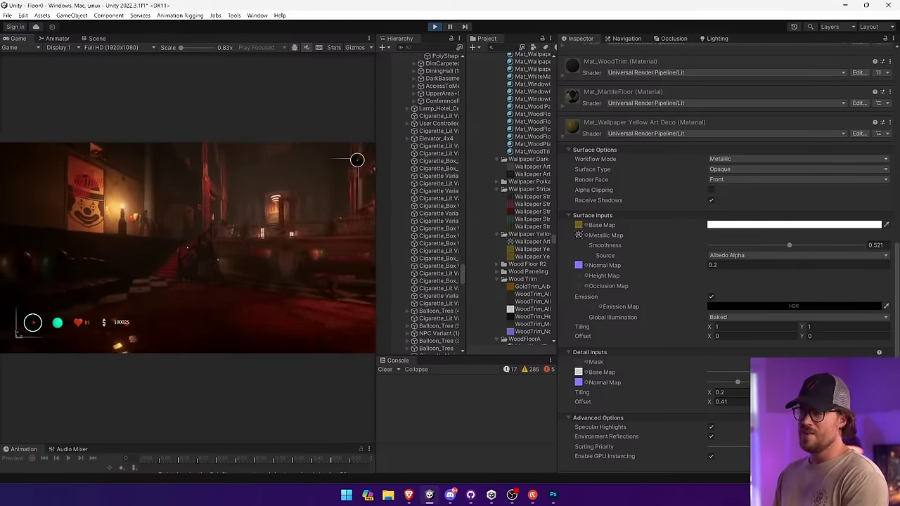
key(w)
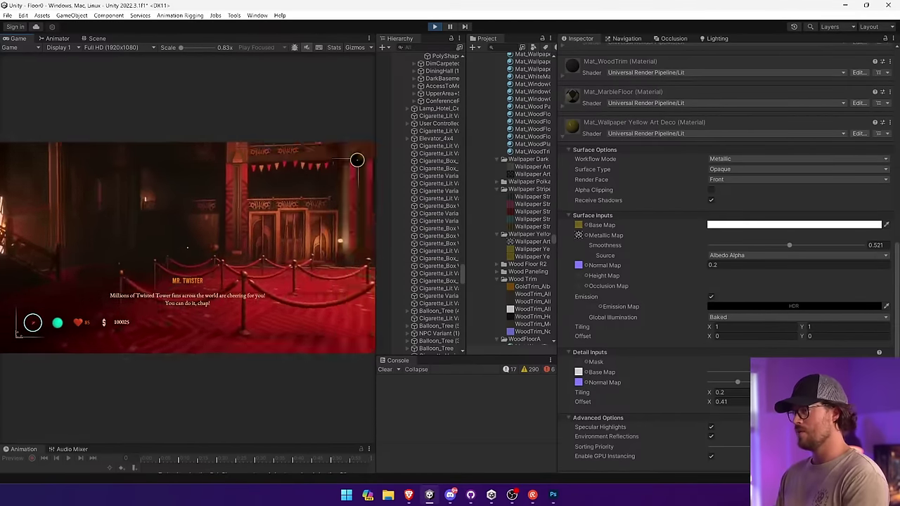
key(w)
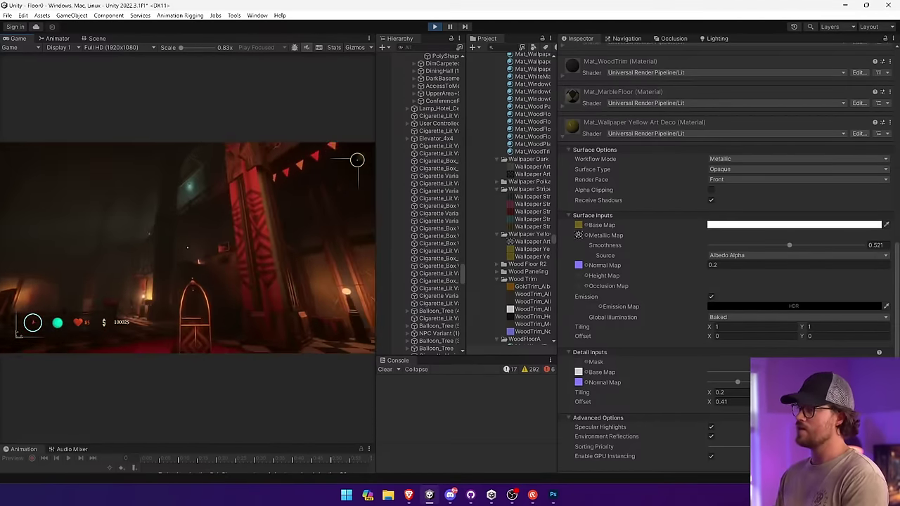
key(w)
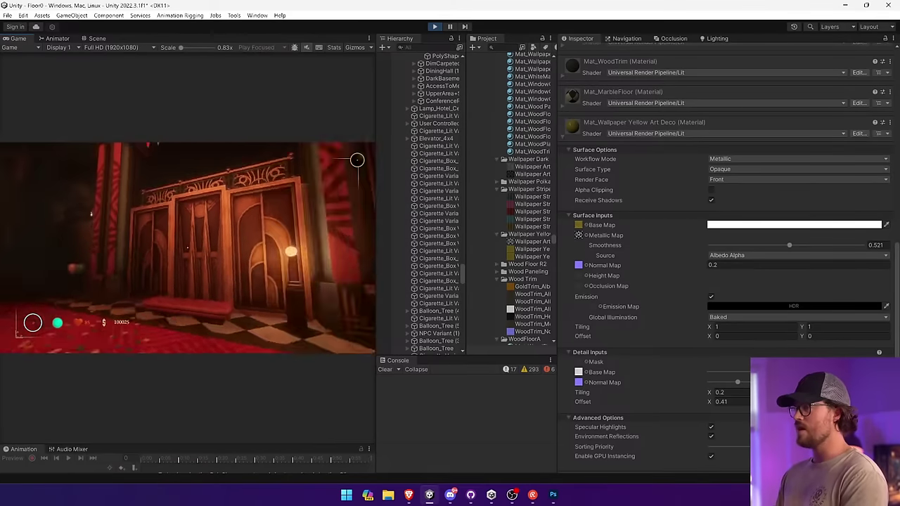
key(w)
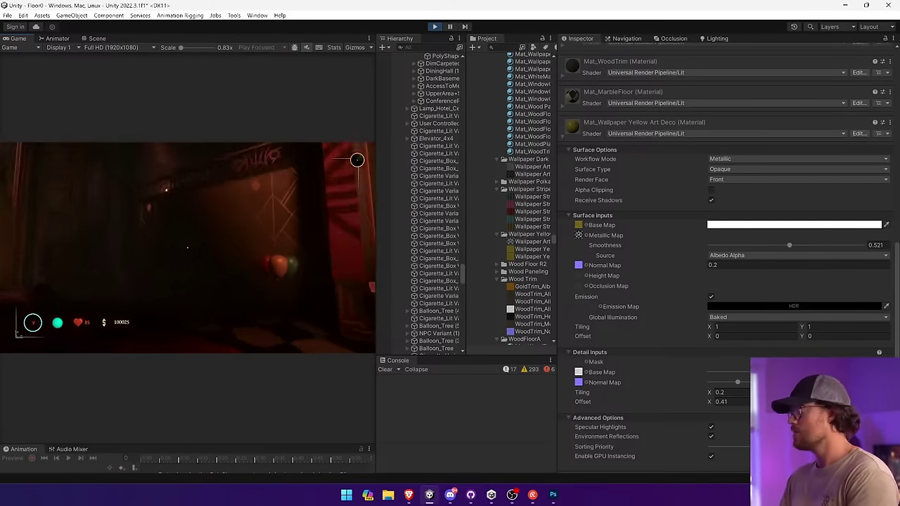
key(w)
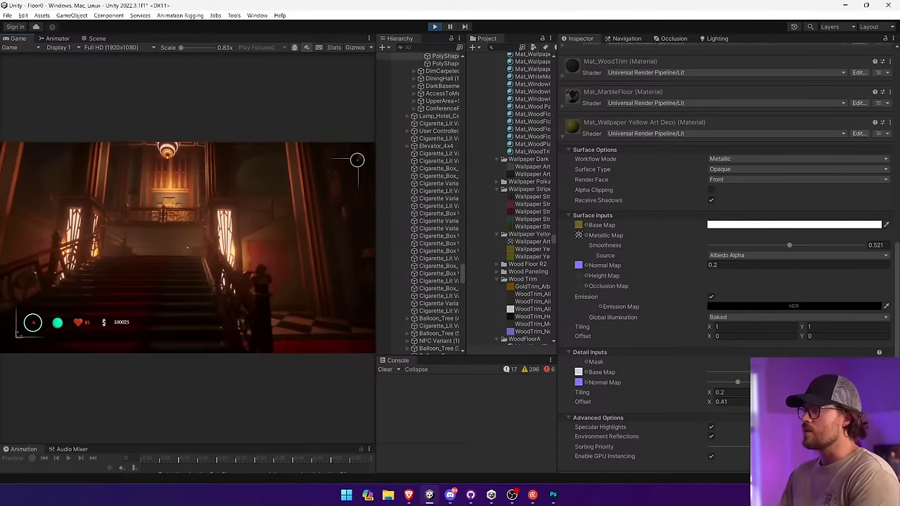
key(w)
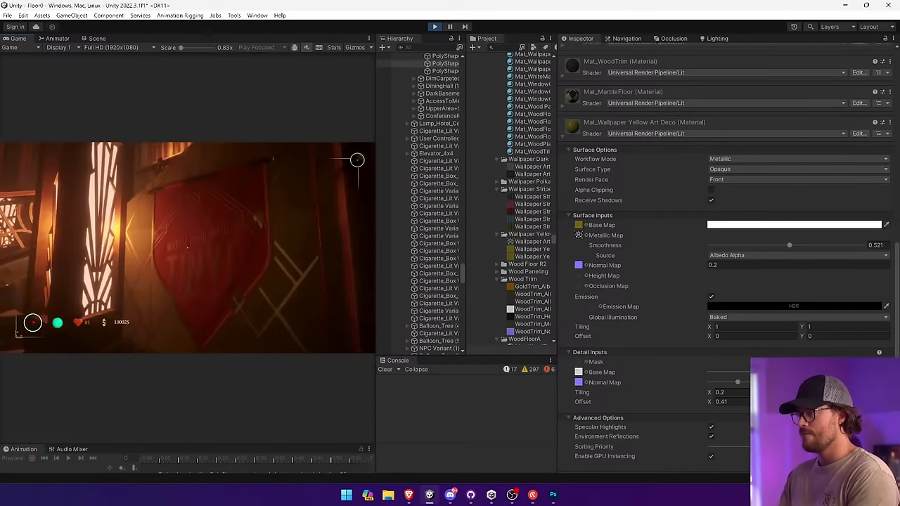
key(w)
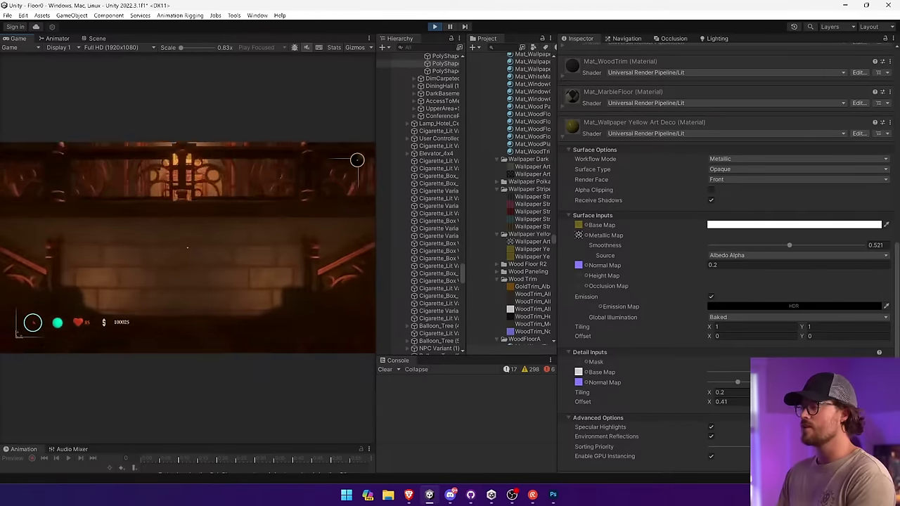
Step: Walk past the art deco wallpaper panels near the lobby staircase in the running game to check their lines
key(w)
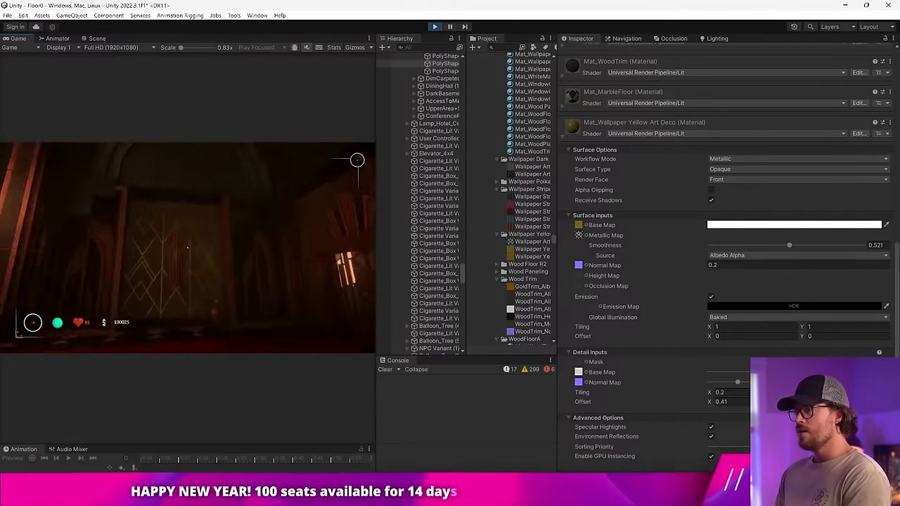
key(s)
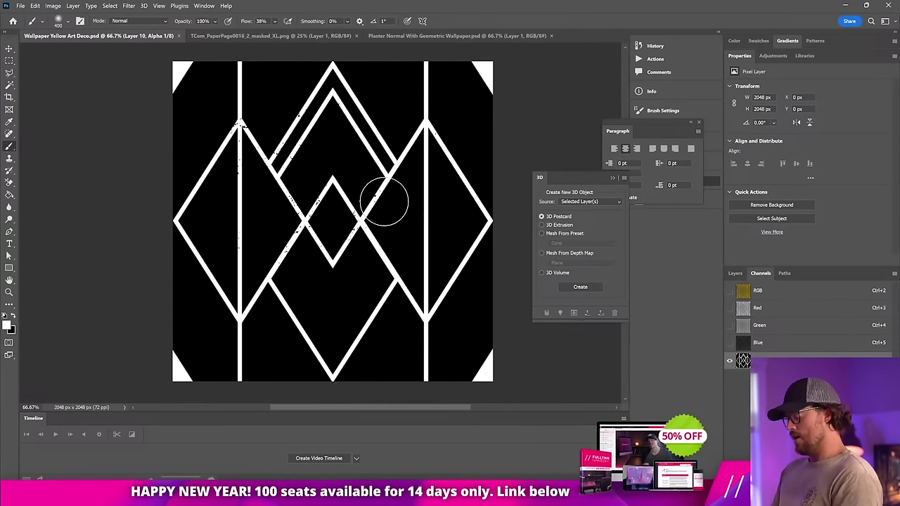
Step: In Photoshop, darken the wallpaper's alpha channel lines with a 1200 px black brush at 39% opacity, and save the PSD
key(bracketright)
key(bracketright)
key(bracketright)
key(bracketright)
key(bracketright)
key(bracketright)
key(bracketright)
key(bracketright)
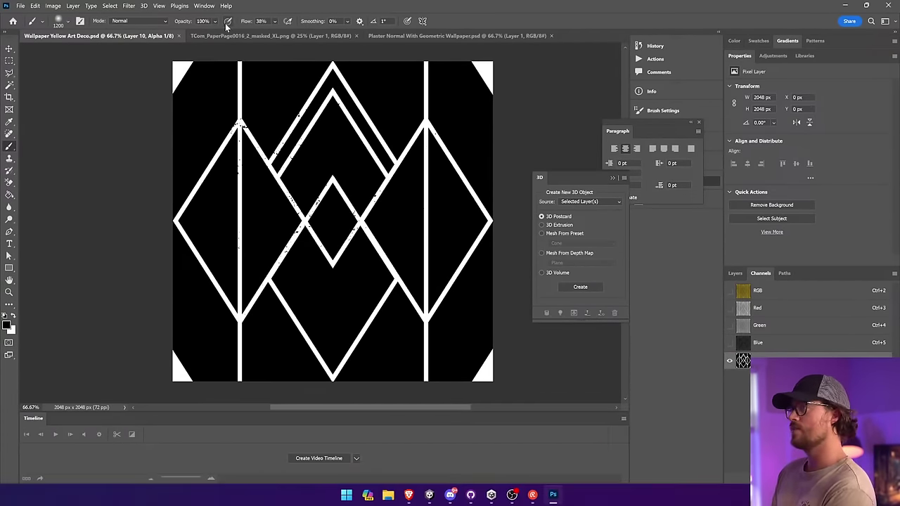
drag(217, 35, 211, 35)
mouse_move(362, 160)
mouse_down()
mouse_move(371, 177)
mouse_move(281, 321)
mouse_move(320, 183)
mouse_move(237, 151)
mouse_move(217, 161)
mouse_move(194, 231)
mouse_move(161, 220)
mouse_move(177, 218)
mouse_up()
key(ctrl+s)
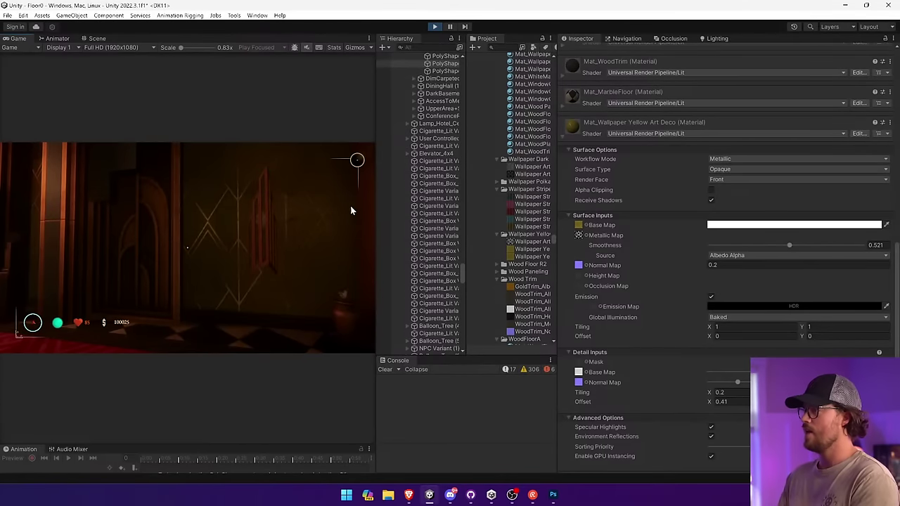
Step: Return to Unity, walk through the lobby to inspect the wallpaper and doors in the running game, and stop Play mode
click(162, 178)
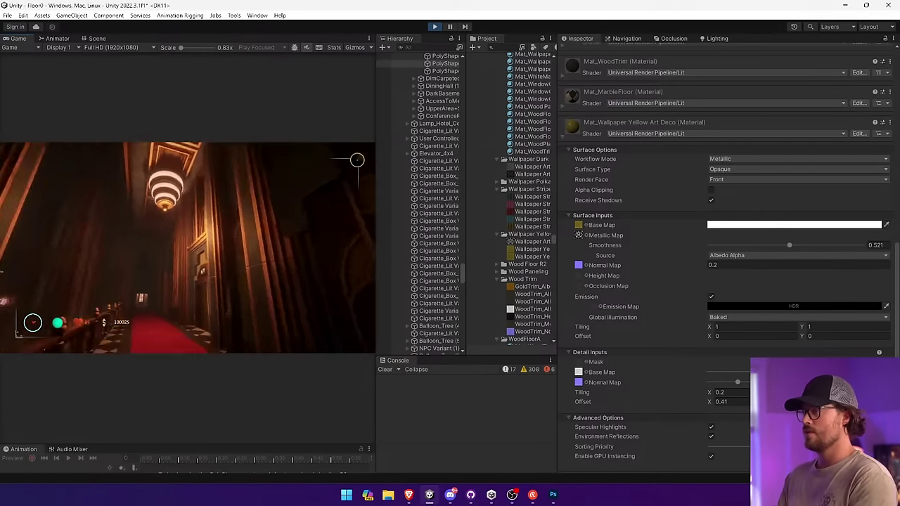
key(w)
key(a)
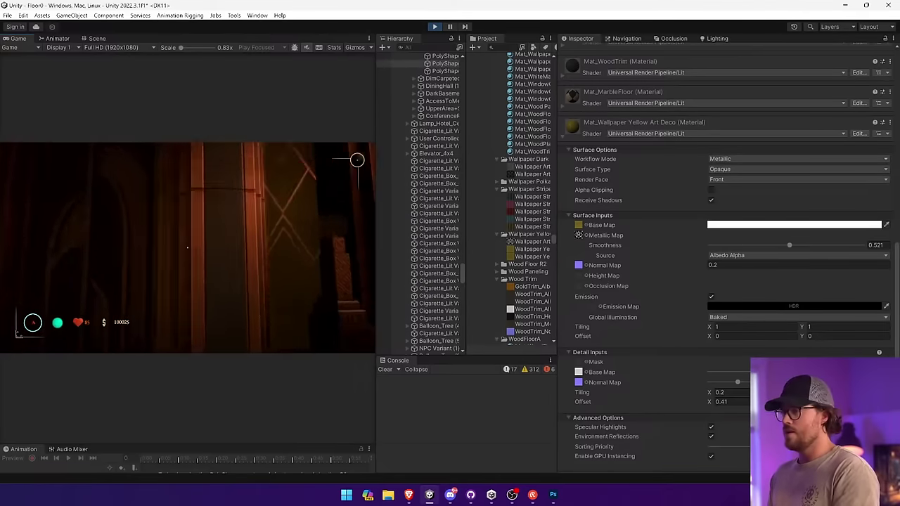
key(w)
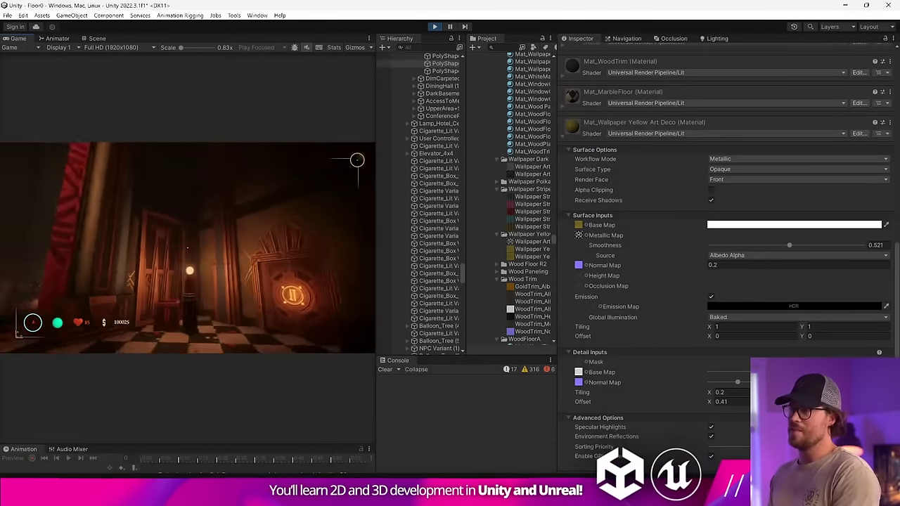
key(w)
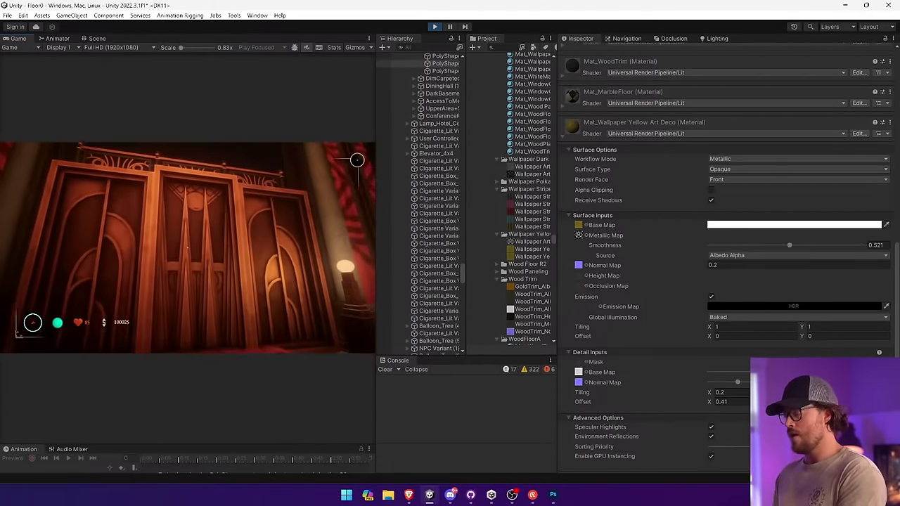
key(ctrl+p)
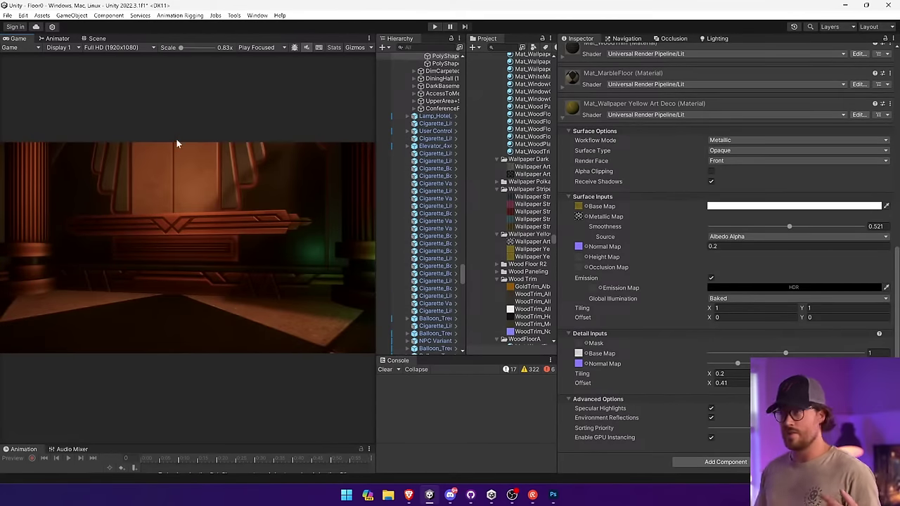
Step: Show the Scene view, widen it, and fly up close to the elevator door at the head of the staircase
click(97, 39)
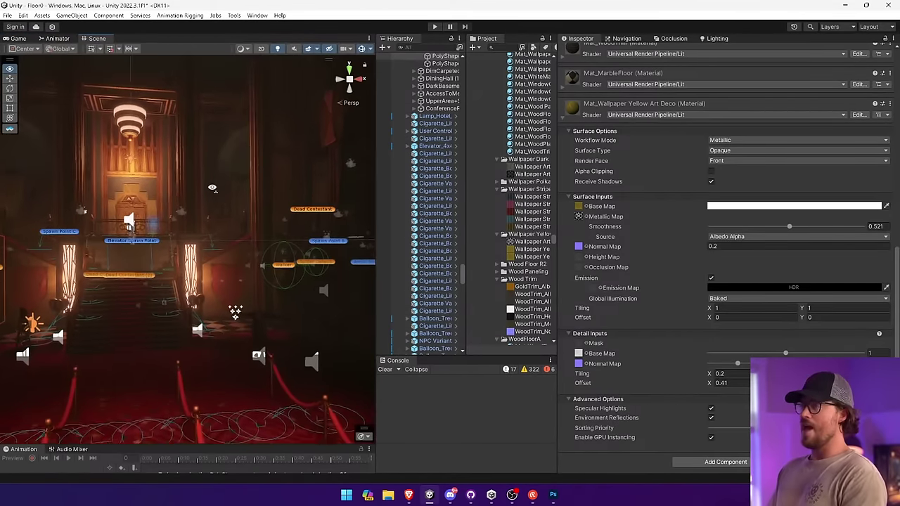
drag(375, 205, 576, 383)
key(w)
right_drag(447, 201, 471, 199)
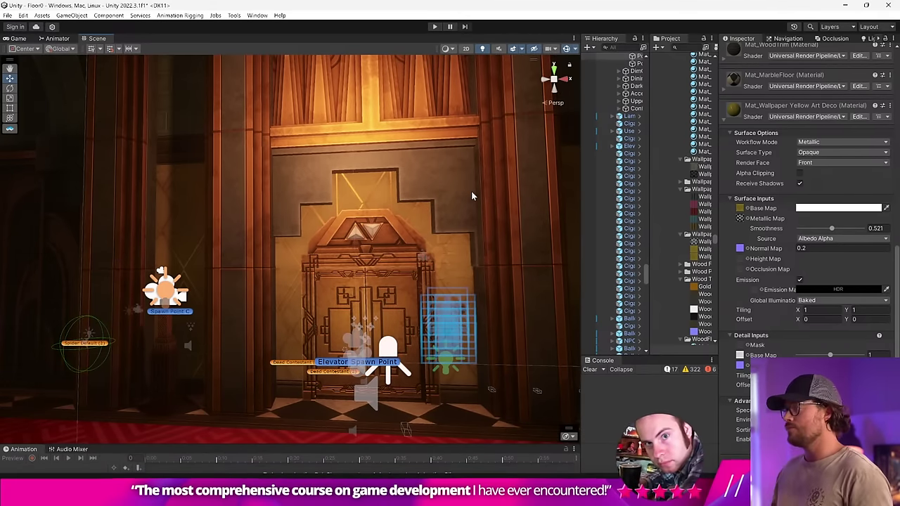
Step: Select the square pillar beside the elevator and open its base map texture in Photoshop
right_drag(329, 250, 294, 210)
click(295, 211)
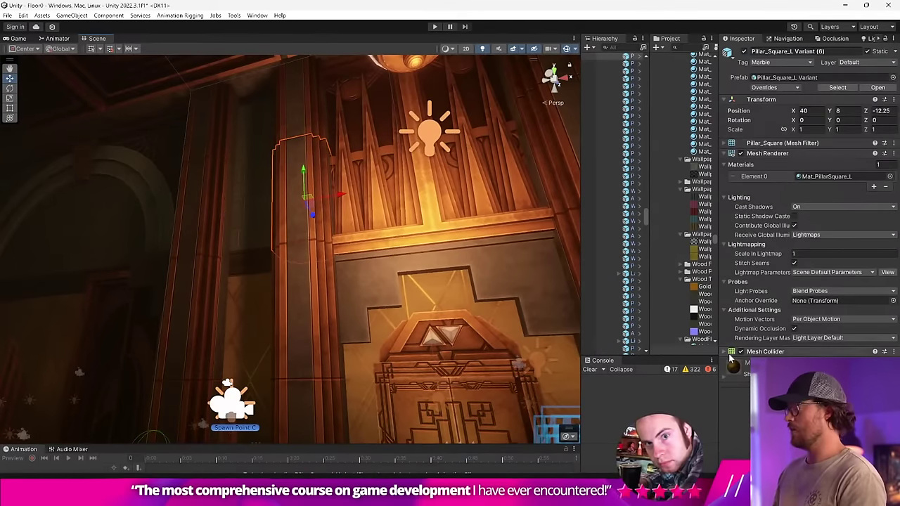
scroll(735, 367, down, 2)
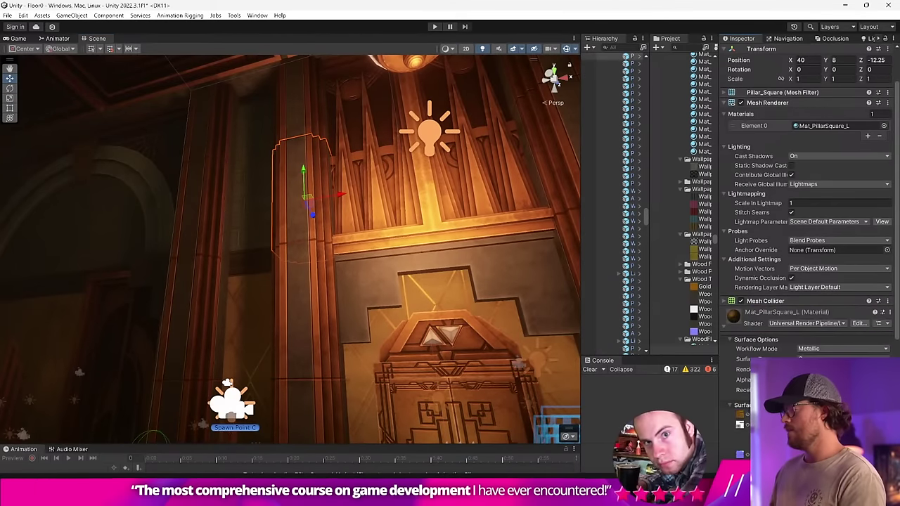
double_click(741, 416)
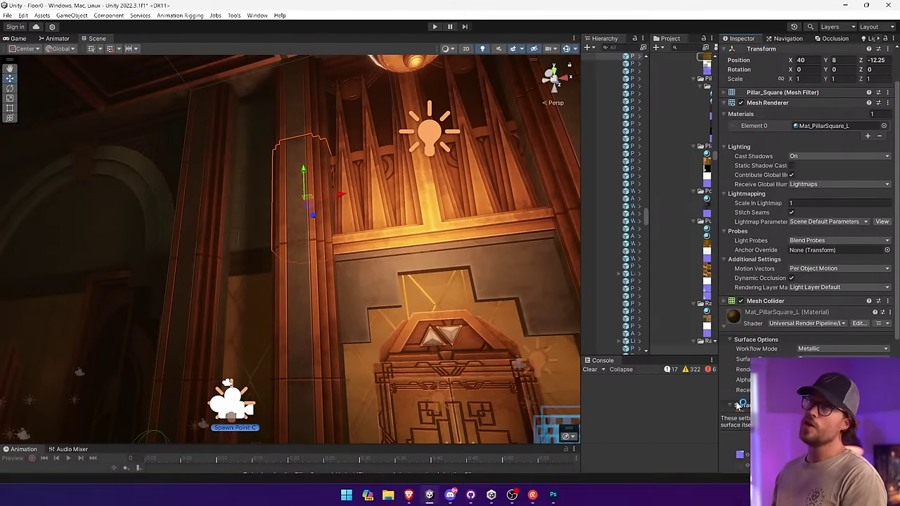
key(alt+Tab)
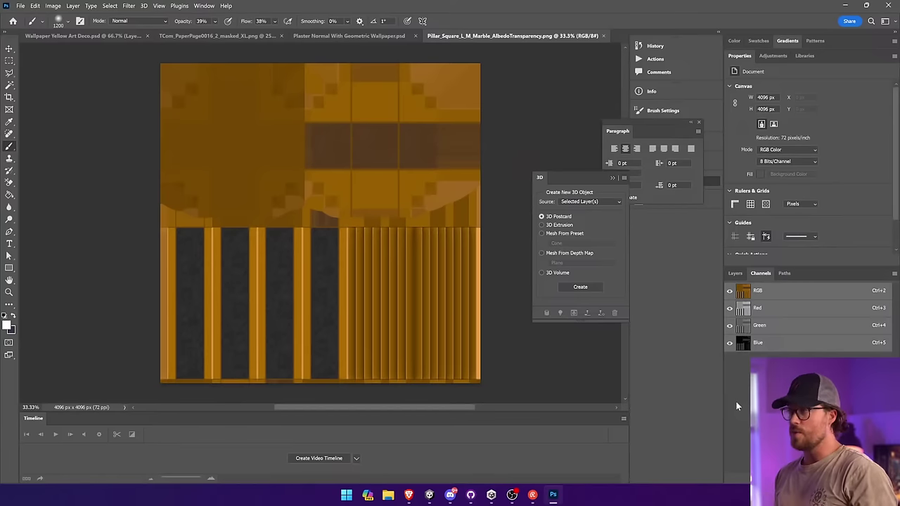
Step: Bring the TCom_PaperPage0016_2_masked_XL paper texture into the pillar albedo document as a new layer
key(v)
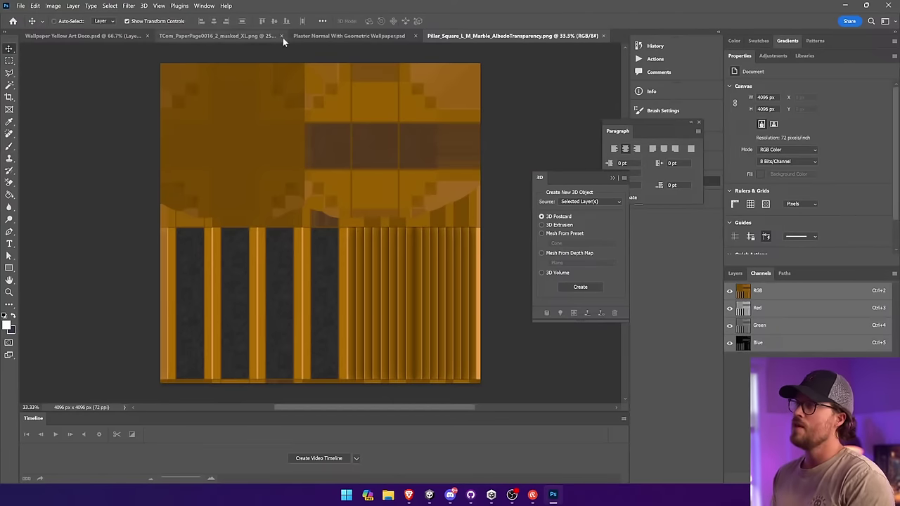
click(336, 36)
click(242, 36)
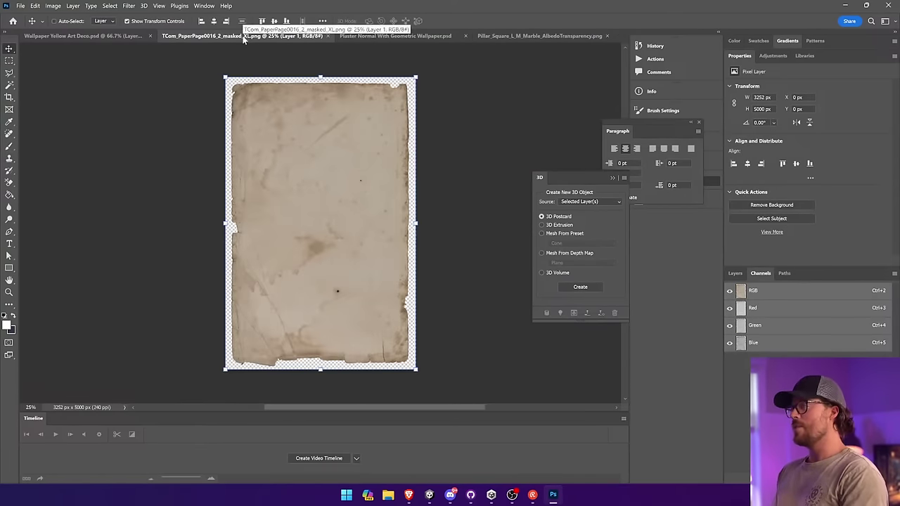
click(99, 36)
click(243, 38)
drag(288, 105, 348, 238)
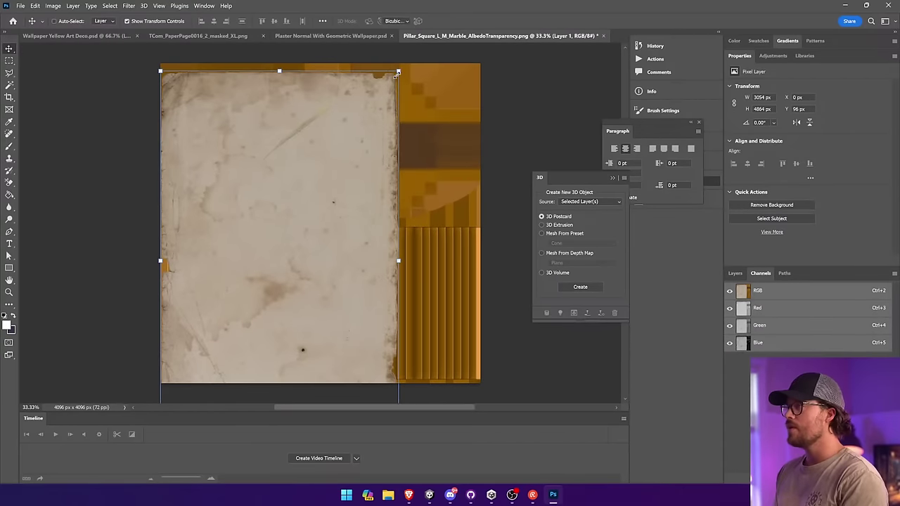
Step: Try to scale and fit the paper layer over the pillar's dark marble strips, and undo the placement
drag(396, 73, 247, 318)
drag(231, 315, 232, 243)
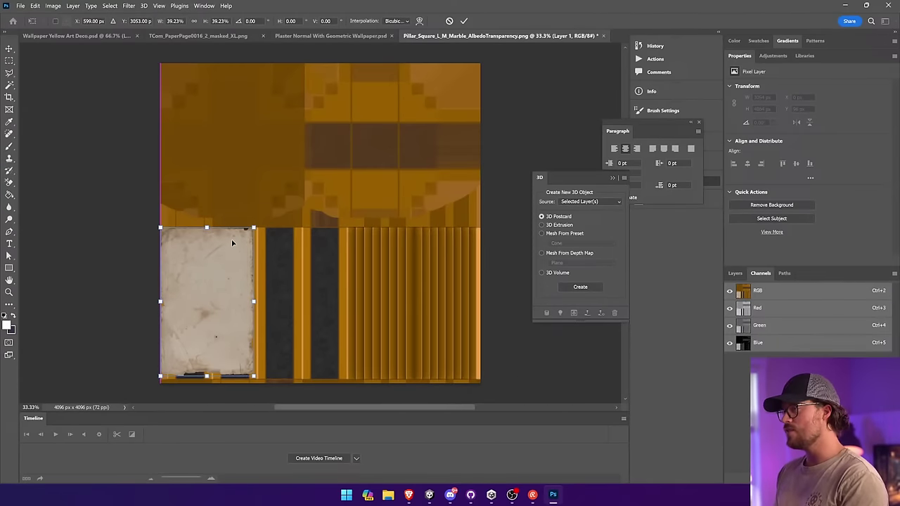
key(Return)
drag(256, 302, 342, 306)
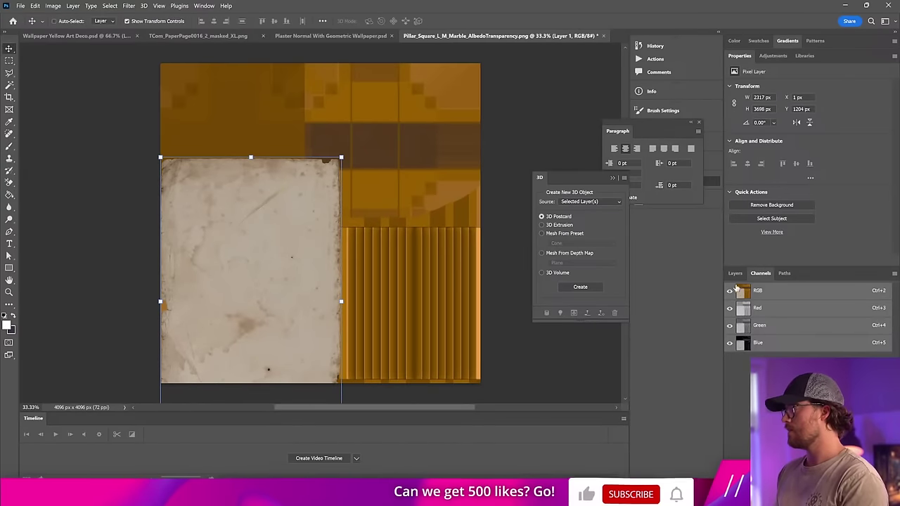
key(Return)
key(ctrl+z)
key(ctrl+z)
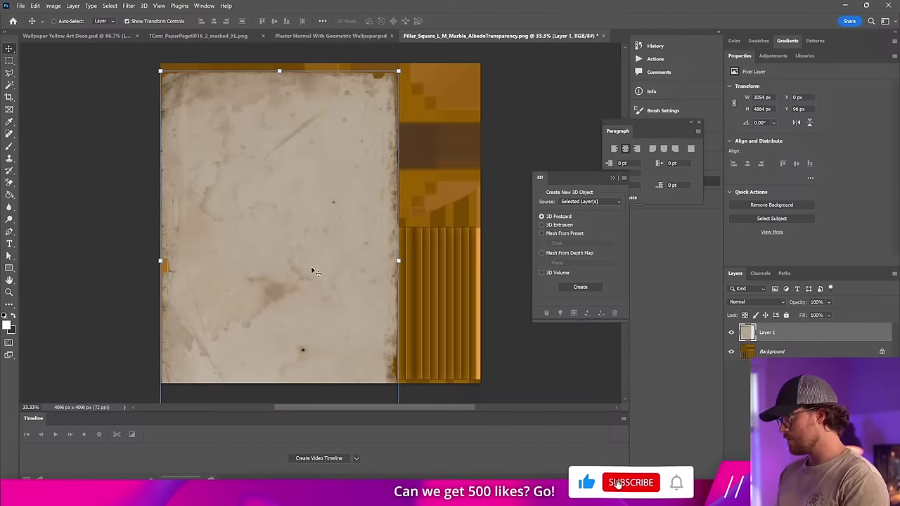
key(ctrl+z)
Step: Paste the paper texture into the pillar albedo document again, center it, and scale it to 150.65% to cover the canvas
click(317, 34)
click(206, 37)
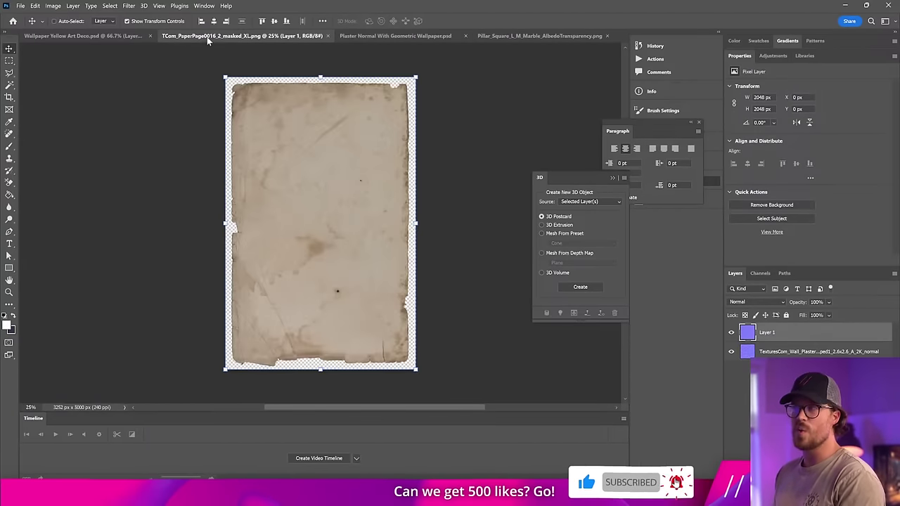
click(555, 40)
key(ctrl+v)
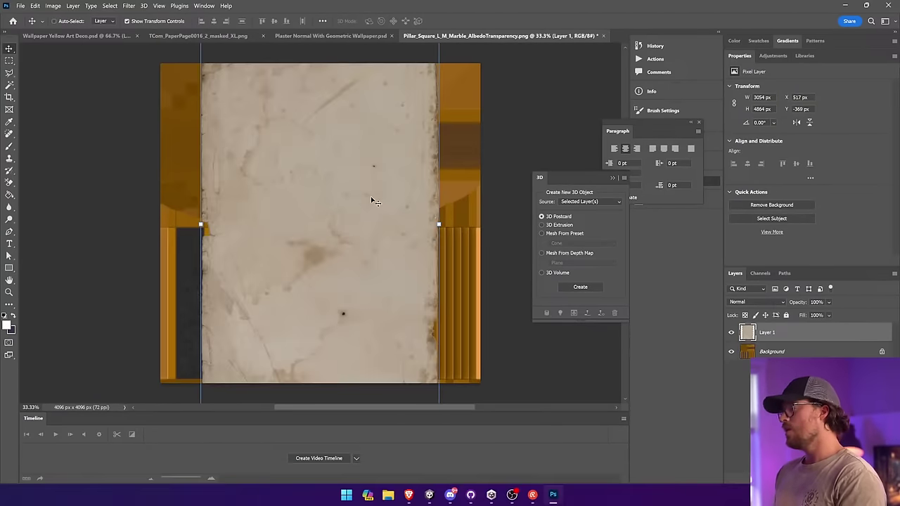
drag(370, 197, 330, 198)
drag(398, 225, 499, 223)
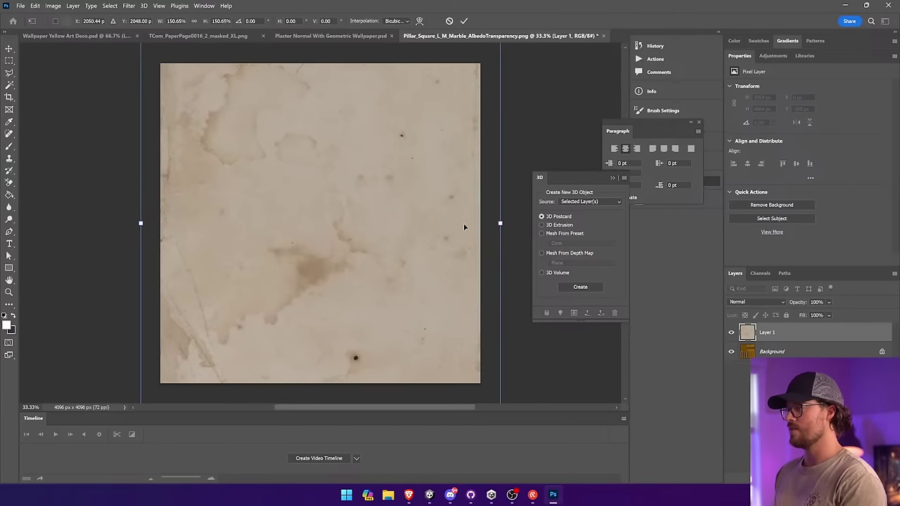
key(Return)
Step: Desaturate the paper layer to grayscale with Hue/Saturation
click(52, 6)
click(169, 74)
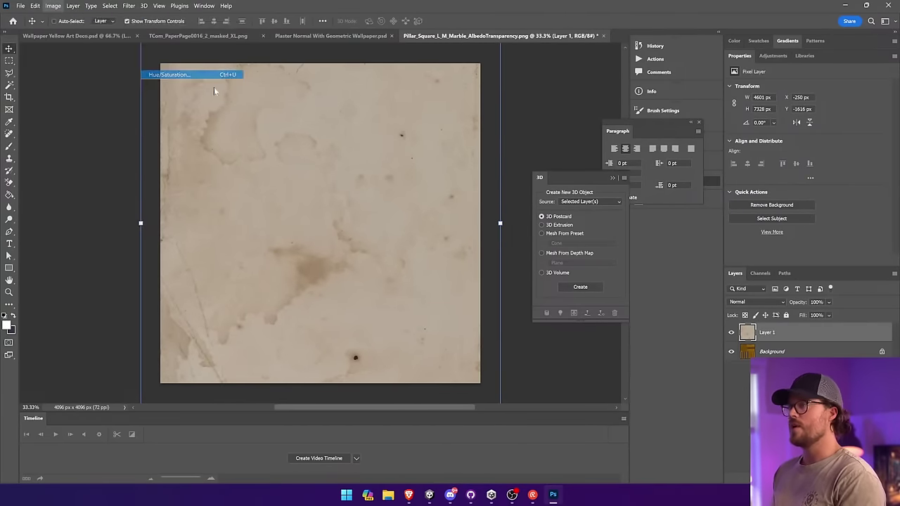
click(824, 142)
Step: Strengthen the contrast of the grayscale paper layer with two rounds of Brightness/Contrast
click(53, 5)
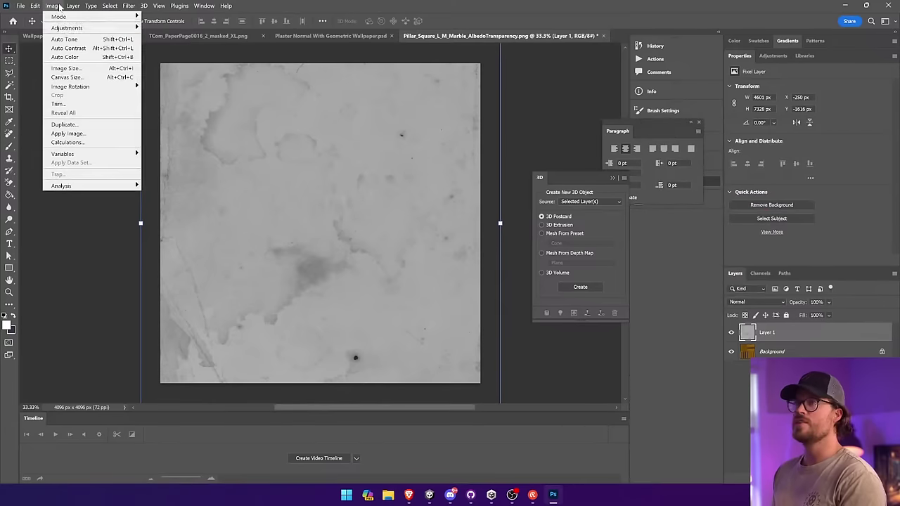
mouse_move(77, 26)
click(172, 26)
drag(622, 179, 685, 185)
mouse_move(622, 157)
mouse_down()
mouse_move(634, 158)
mouse_move(617, 157)
mouse_up()
click(688, 148)
click(53, 5)
mouse_move(77, 26)
click(172, 26)
click(696, 146)
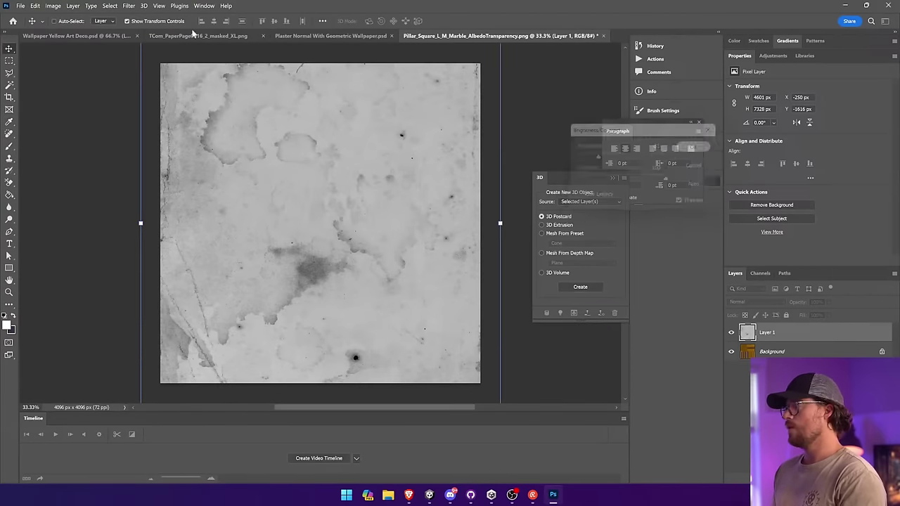
Step: Apply another Brightness/Contrast adjustment to the paper layer with Brightness 49 and Contrast 74
click(53, 5)
mouse_move(77, 28)
click(171, 27)
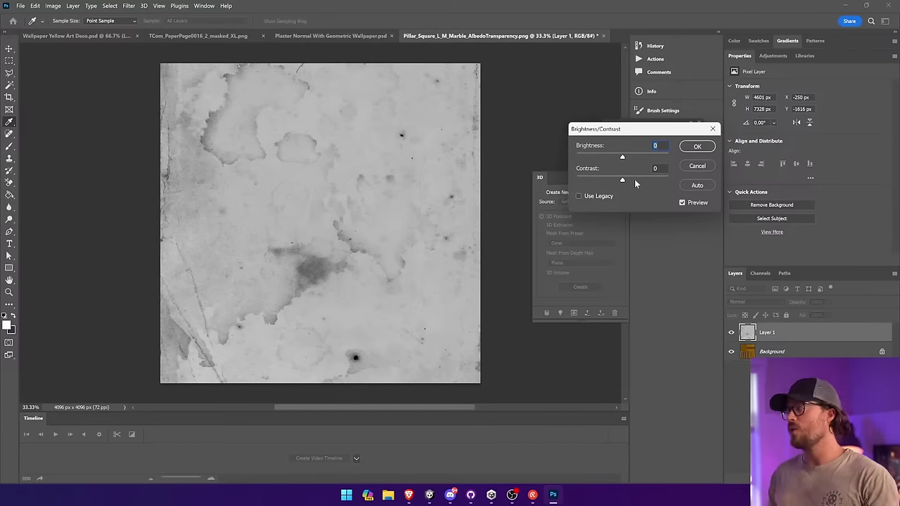
drag(634, 183, 639, 183)
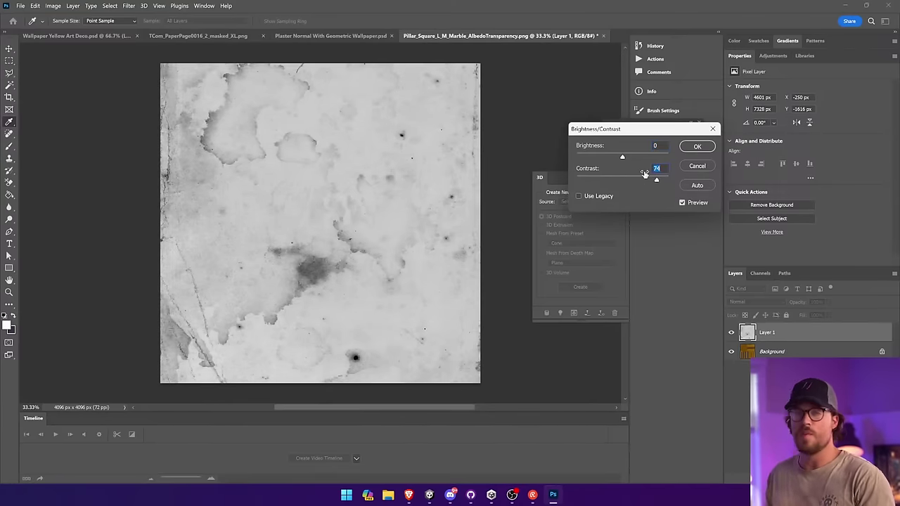
drag(626, 157, 640, 158)
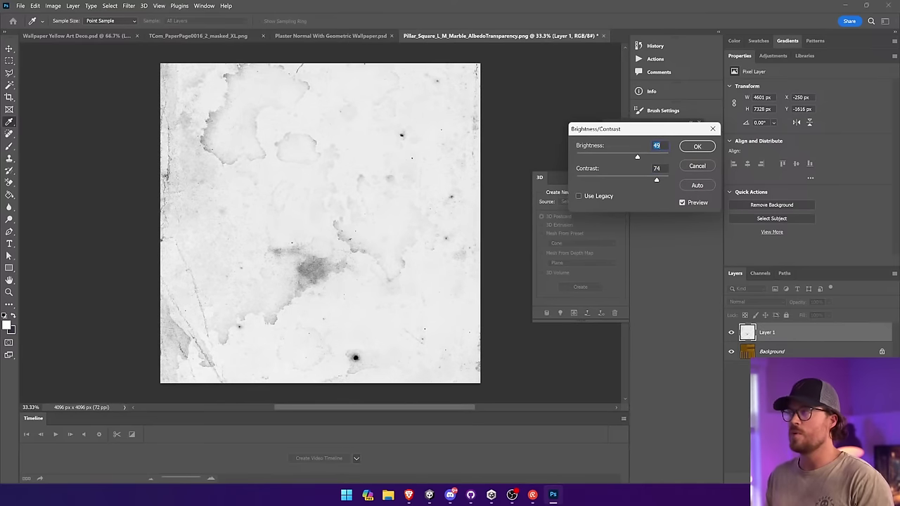
click(682, 148)
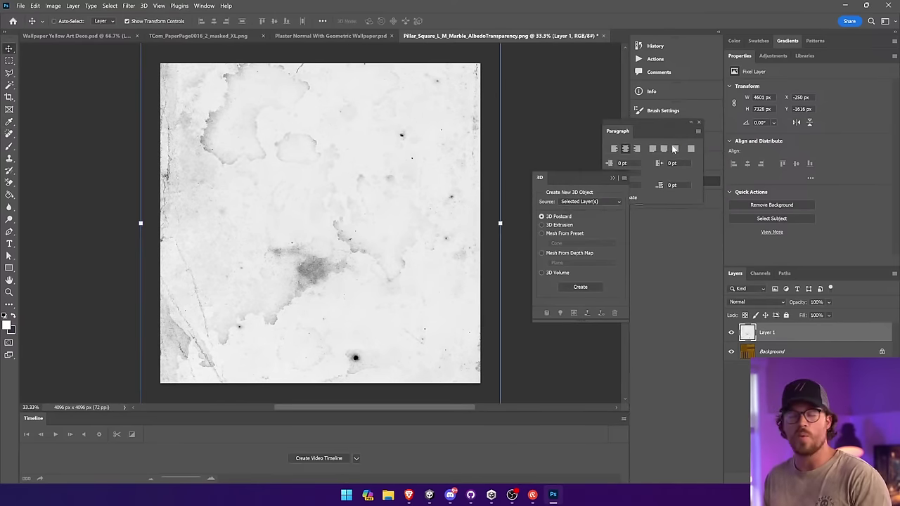
Step: Apply Brightness/Contrast to the paper layer with Brightness -52 and Contrast 100
click(54, 6)
mouse_move(63, 26)
click(161, 26)
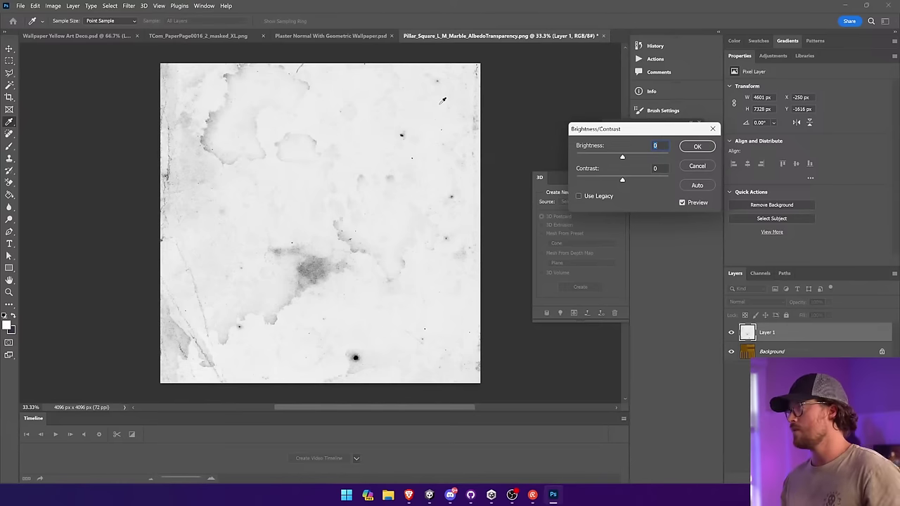
drag(622, 179, 677, 182)
drag(621, 157, 606, 159)
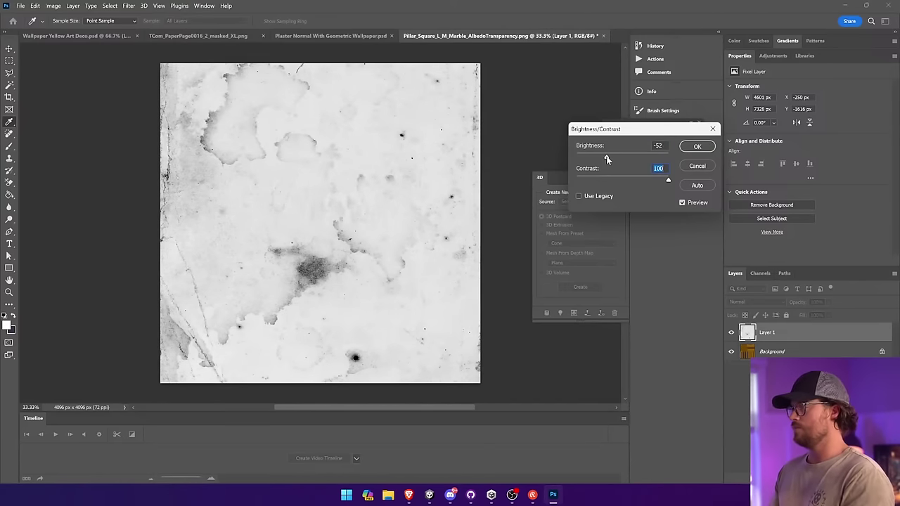
click(696, 146)
Step: Apply another Brightness/Contrast adjustment to the paper layer with Brightness -3 and Contrast 100
click(53, 5)
mouse_move(85, 26)
click(169, 26)
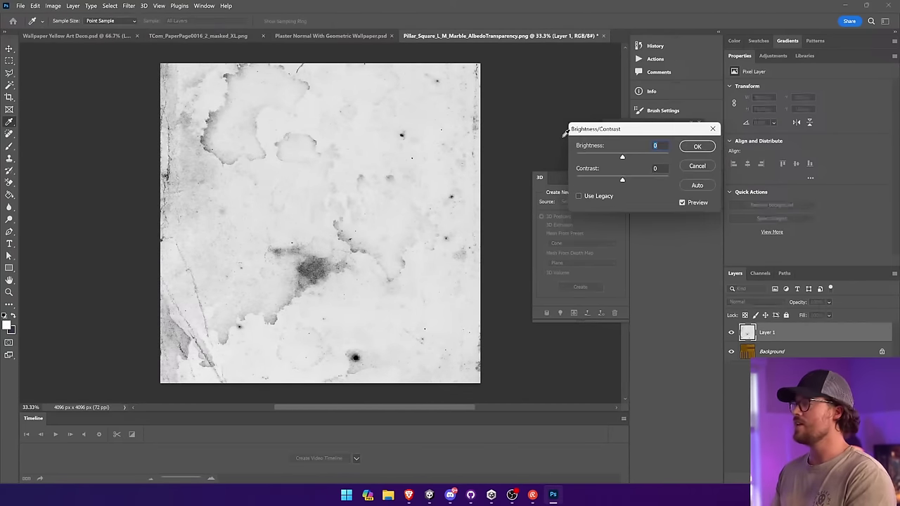
drag(638, 178, 678, 180)
drag(622, 156, 621, 158)
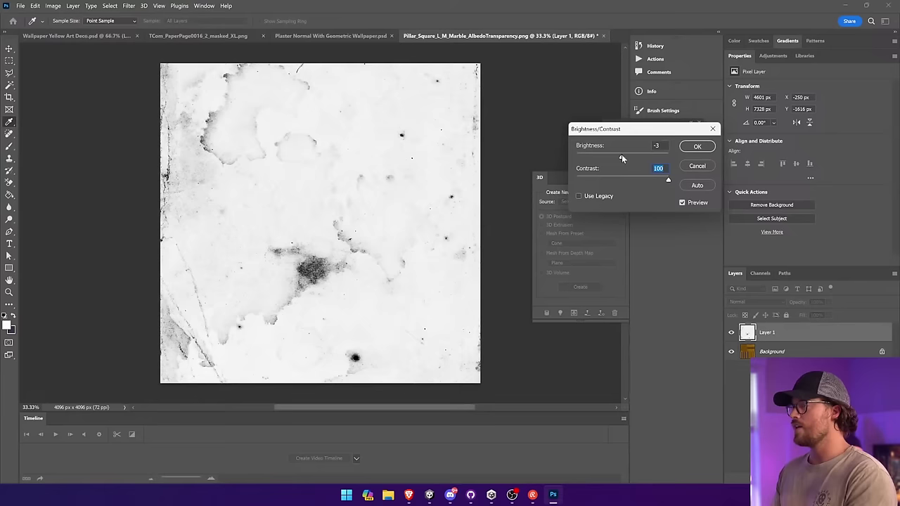
click(693, 148)
Step: Blend the paper layer over the pillar texture using Multiply mode
key(v)
click(761, 302)
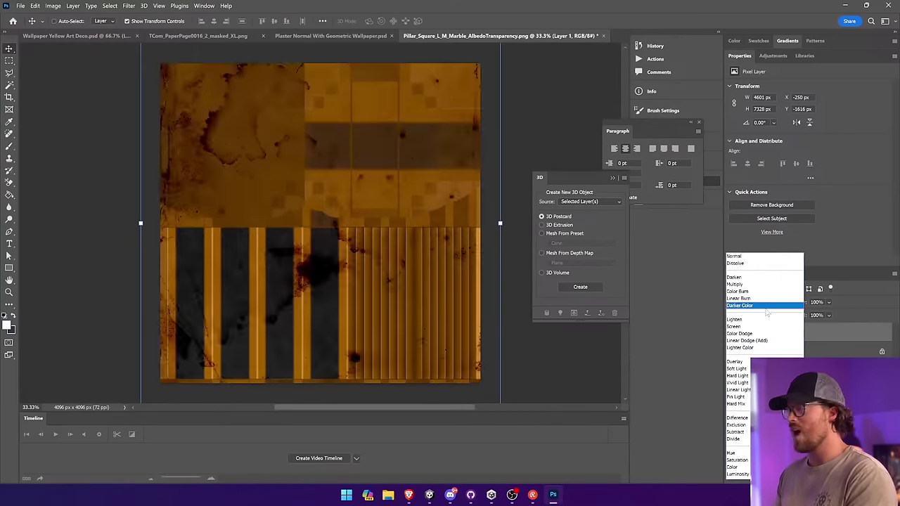
click(735, 284)
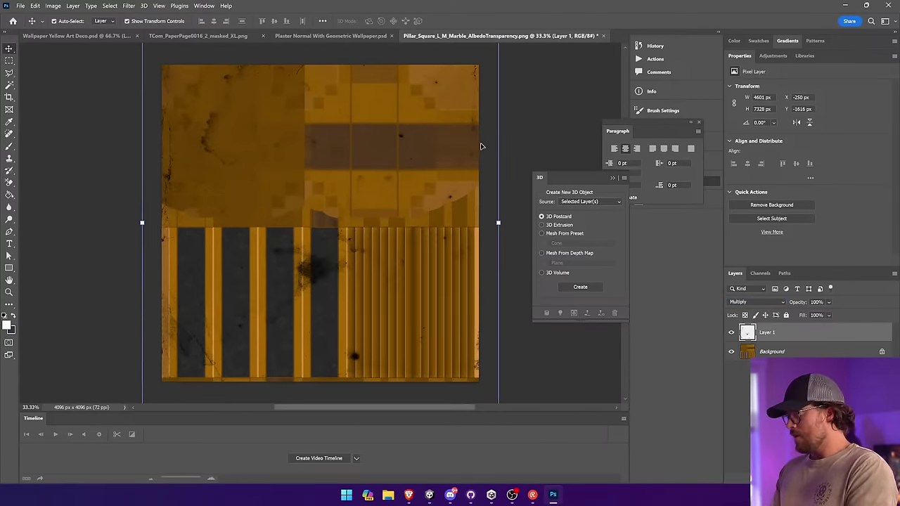
Step: Rotate the paper layer by -90 degrees and reposition it so the stains cover the whole pillar texture
key(ctrl+minus)
drag(429, 93, 333, 317)
key(Return)
shift+drag(420, 121, 145, 149)
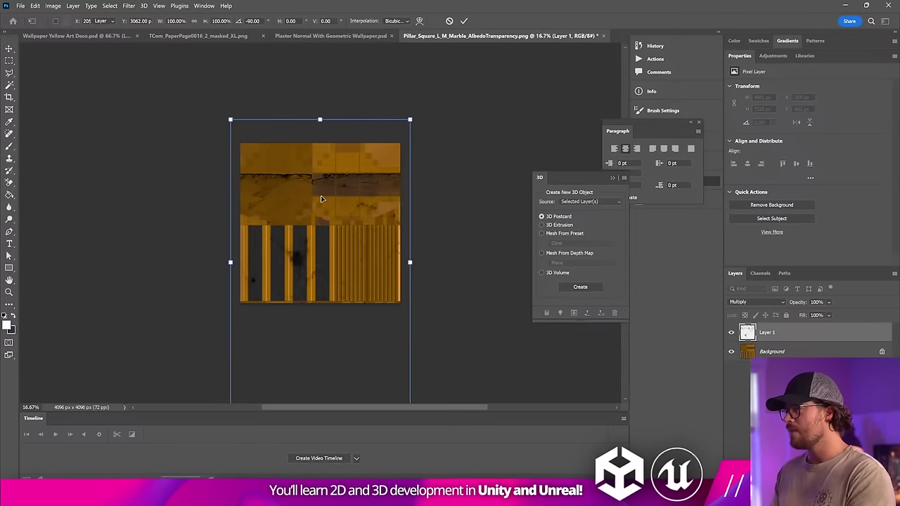
drag(333, 220, 364, 173)
key(Return)
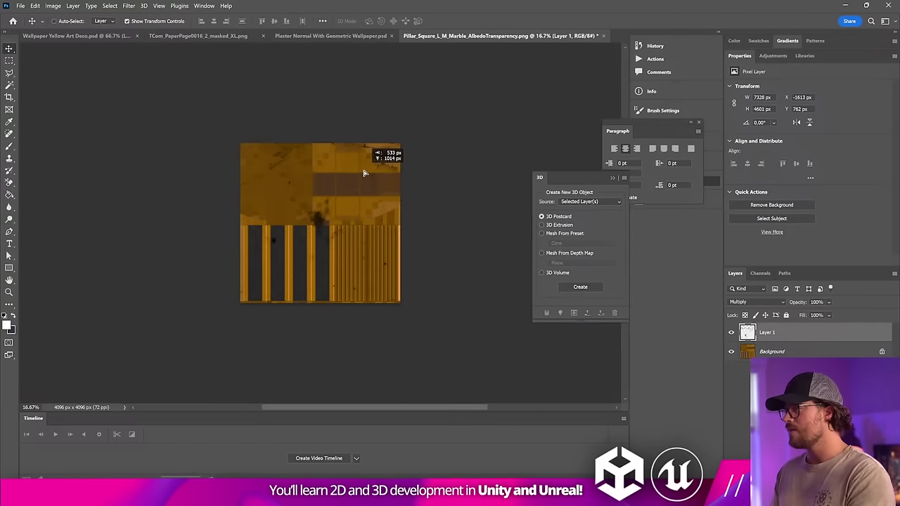
Step: Darken the paper layer's stains with a Brightness/Contrast adjustment that lowers only the brightness
scroll(331, 281, up, 3)
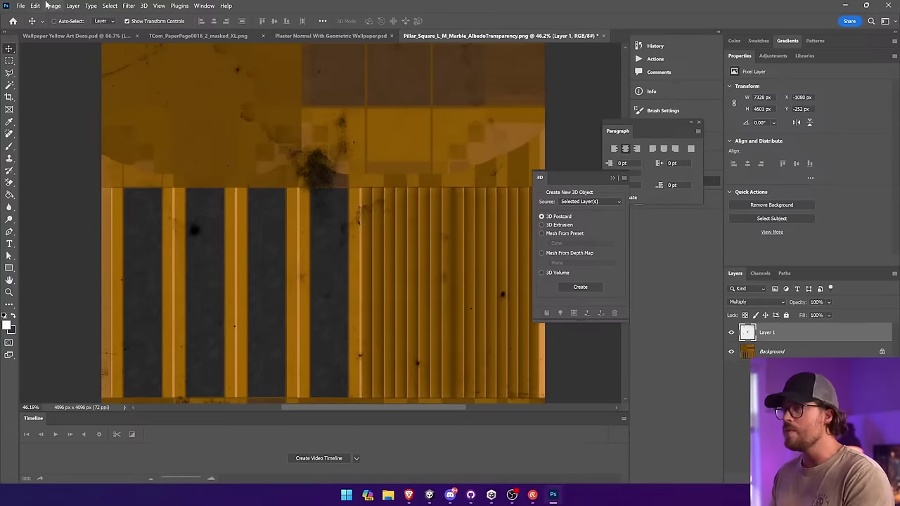
click(53, 6)
mouse_move(66, 28)
click(172, 28)
drag(622, 156, 588, 156)
click(696, 146)
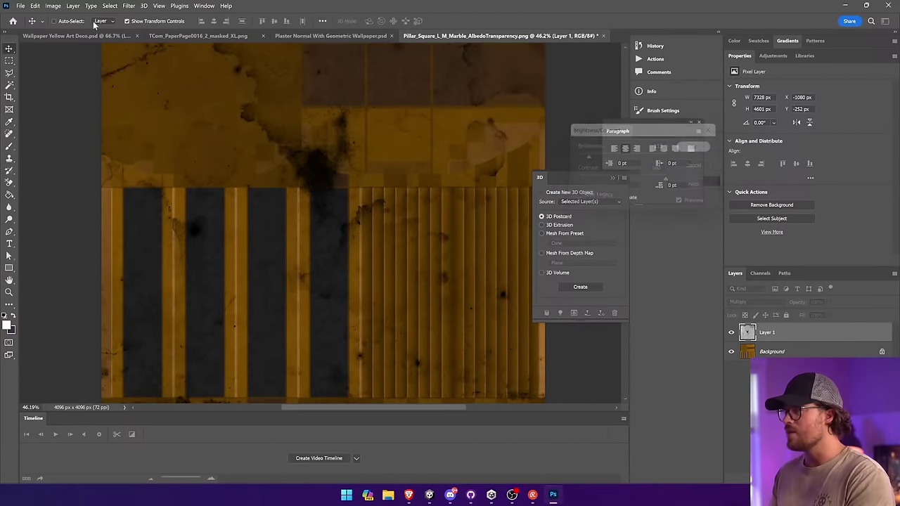
Step: Apply Brightness/Contrast to the paper layer twice, each time with Brightness -31 and Contrast 100
click(53, 5)
mouse_move(66, 28)
click(172, 28)
drag(653, 182, 672, 180)
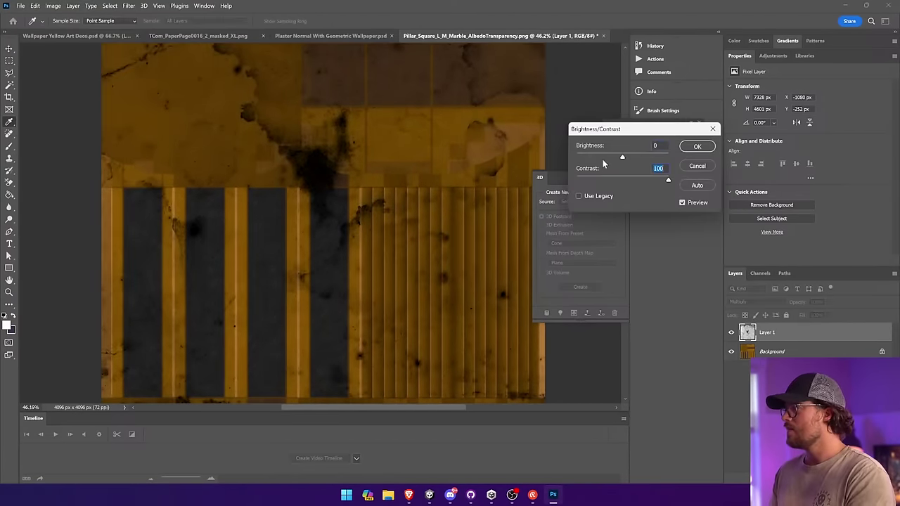
drag(622, 156, 613, 156)
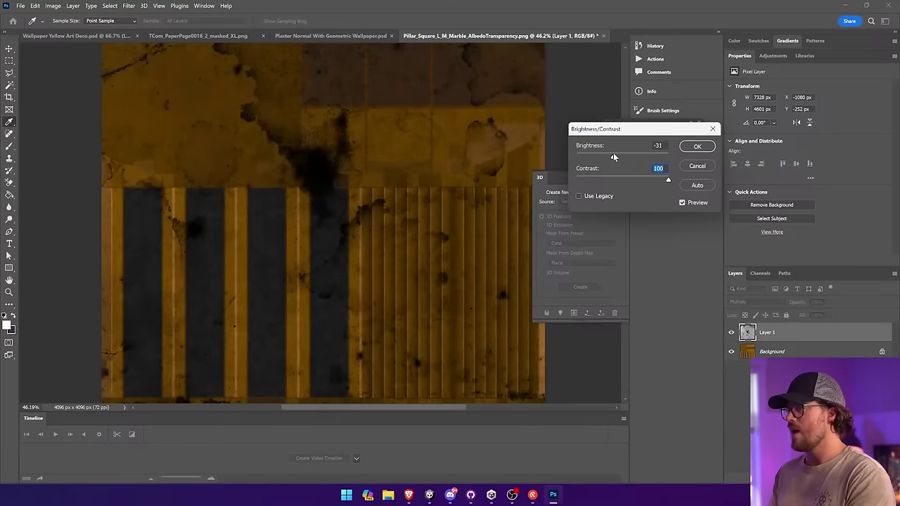
click(696, 146)
click(53, 5)
mouse_move(67, 28)
click(172, 28)
drag(622, 180, 669, 180)
drag(622, 156, 612, 158)
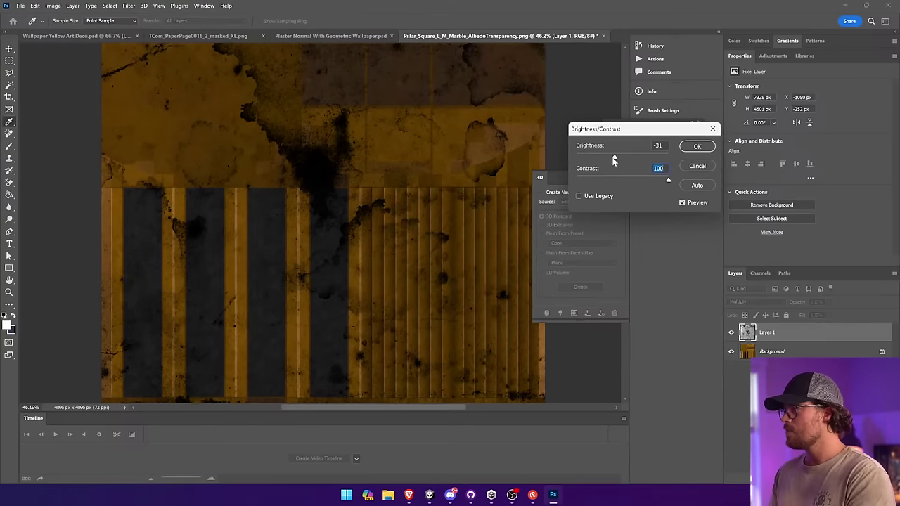
click(689, 149)
Step: Add a layer mask to the paper layer and softly brush out the grunge over the left gold stripe
click(797, 478)
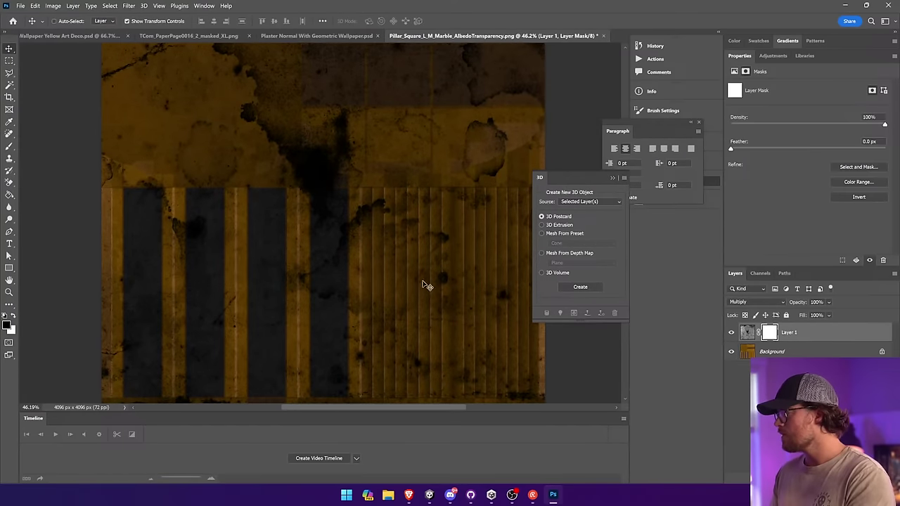
click(9, 146)
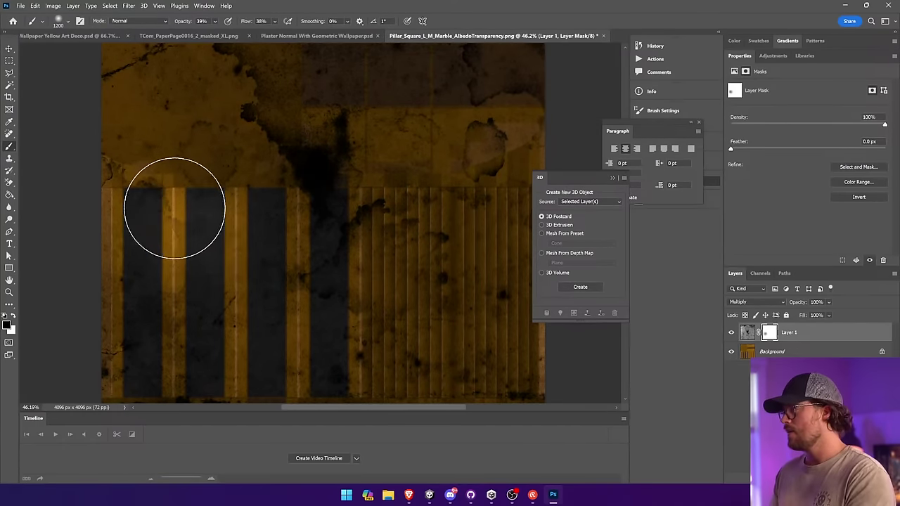
Step: Adjust the Levels of the paper layer's image, setting the midtone input to 0.50 and the white input to 126
click(748, 333)
click(52, 6)
mouse_move(77, 27)
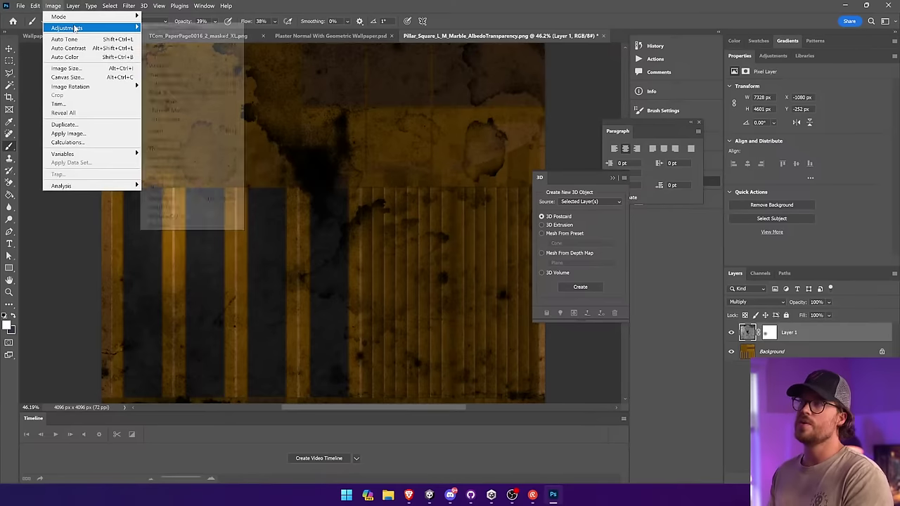
click(176, 37)
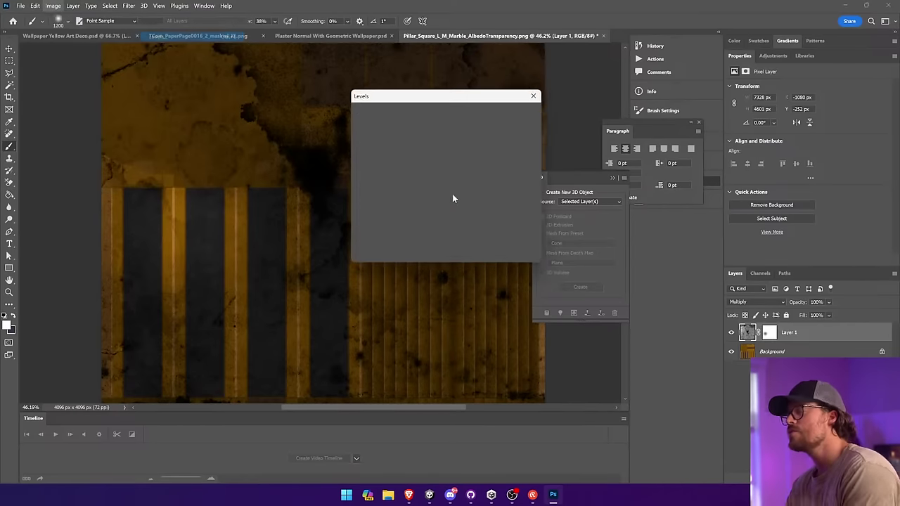
drag(478, 200, 403, 202)
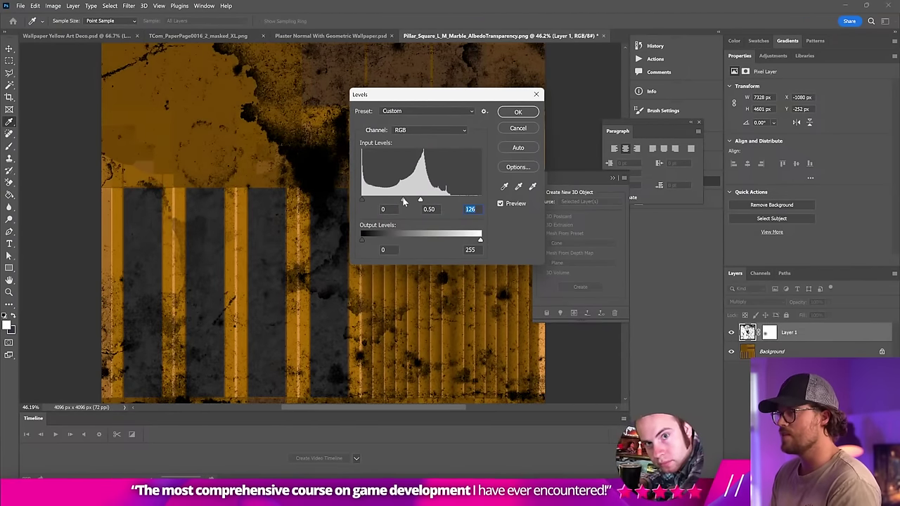
click(517, 112)
key(b)
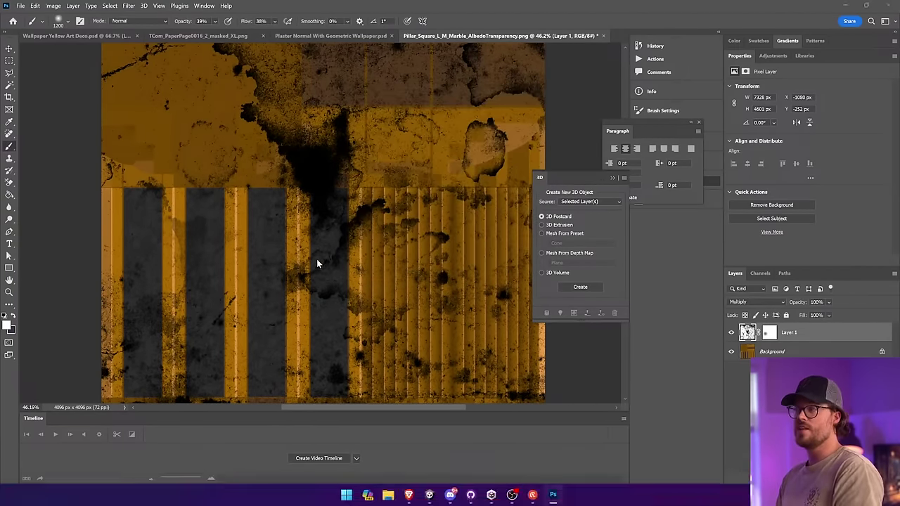
Step: Save the document as the Photoshop file Pillar_Square_L_M_Marble_AlbedoTransparency_PSD with maximized compatibility
key(ctrl+shift+s)
key(End)
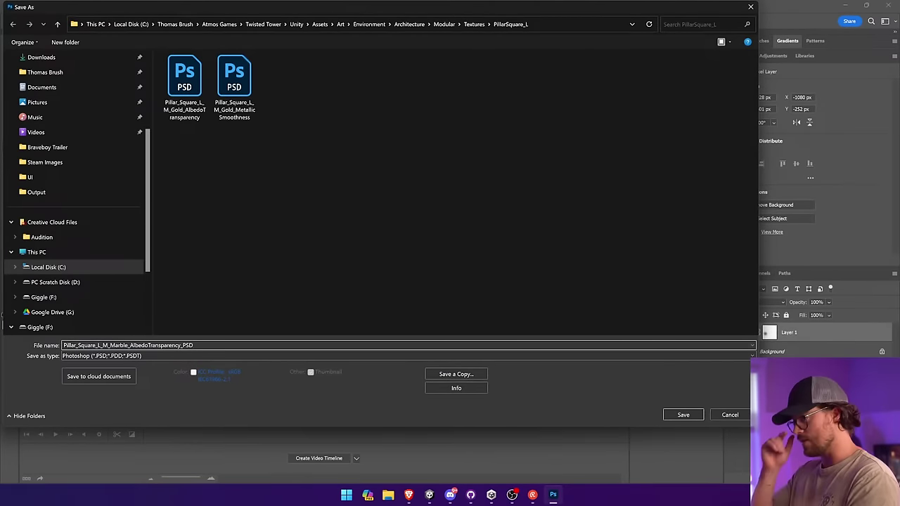
click(683, 414)
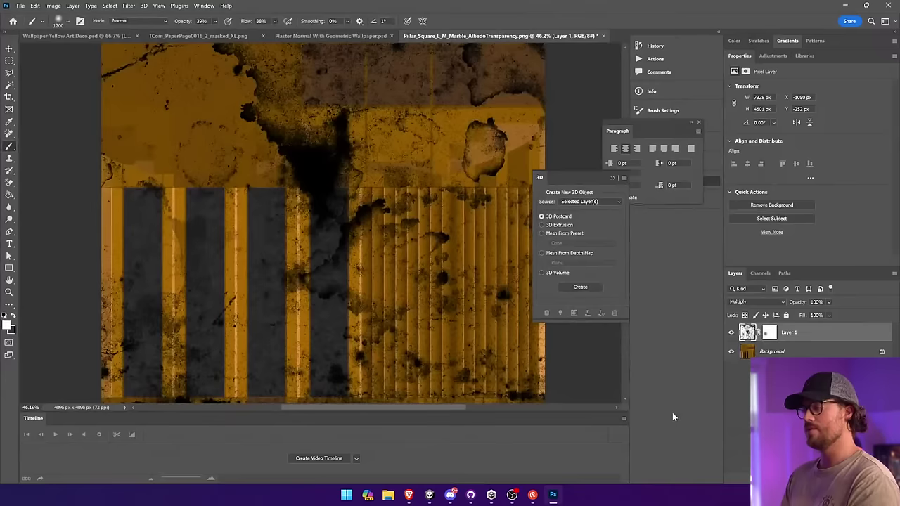
click(554, 138)
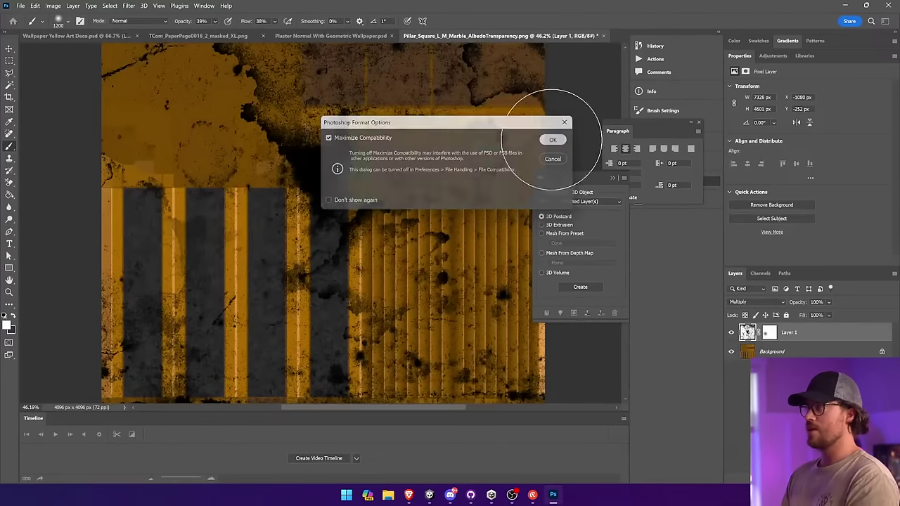
Step: Switch to Unity and assign the new PSD albedo texture as the base map of Mat_PillarSquare_L
click(429, 494)
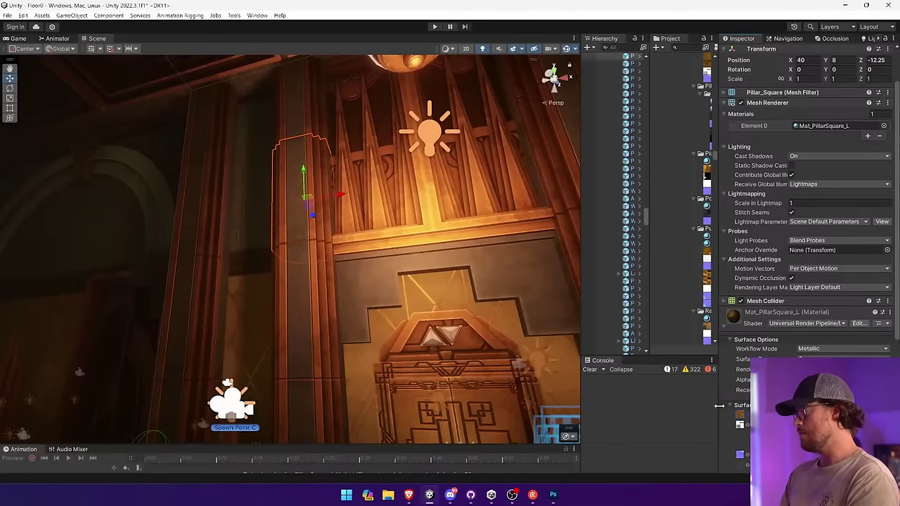
drag(579, 317, 347, 318)
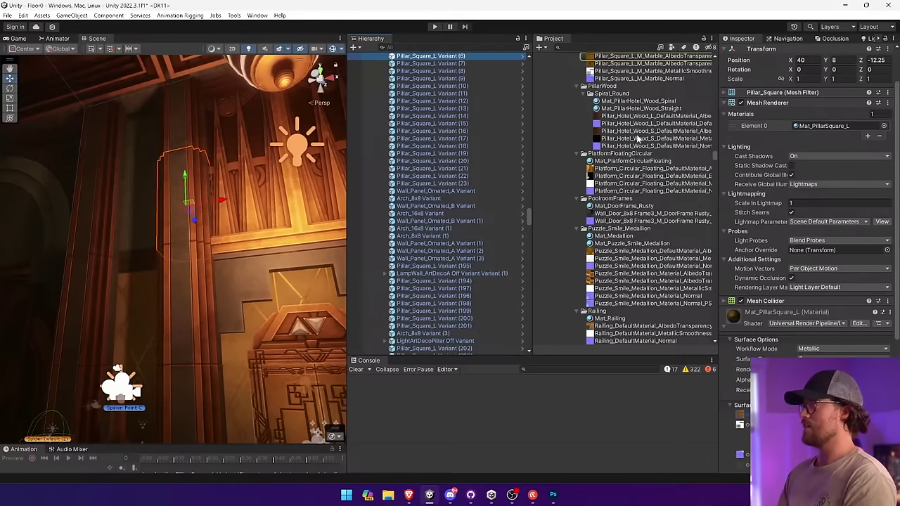
scroll(627, 125, down, 1)
drag(627, 127, 739, 414)
drag(351, 228, 653, 229)
right_drag(507, 242, 506, 241)
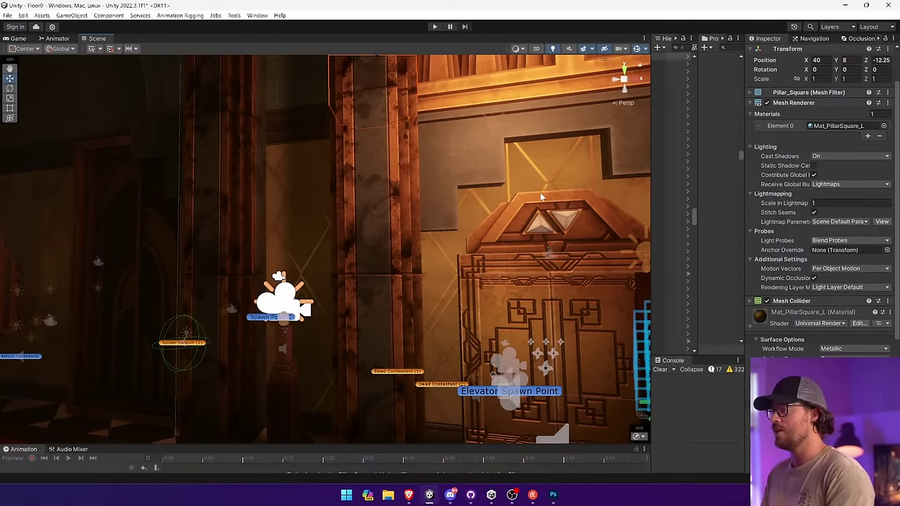
Step: Reduce the grunge layer's opacity to about 38% in Photoshop and check the pillars in Unity
key(alt+Tab)
click(829, 314)
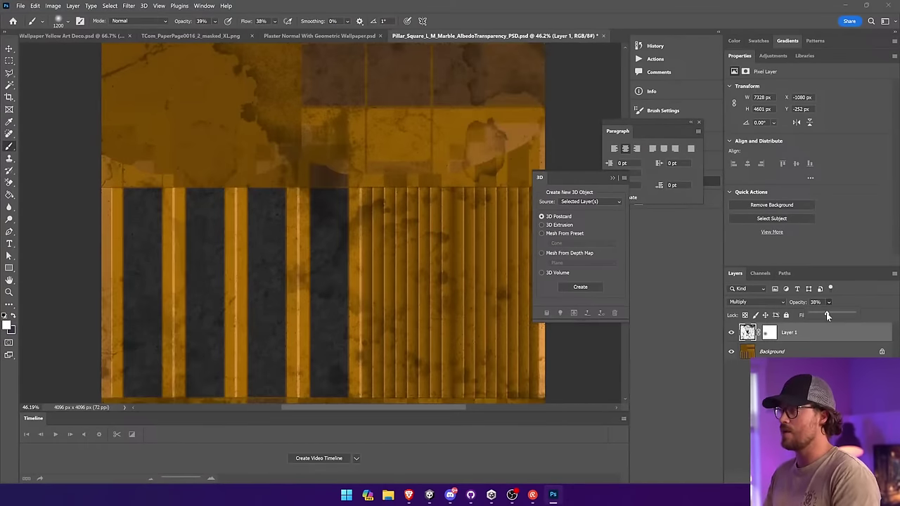
key(alt+Tab)
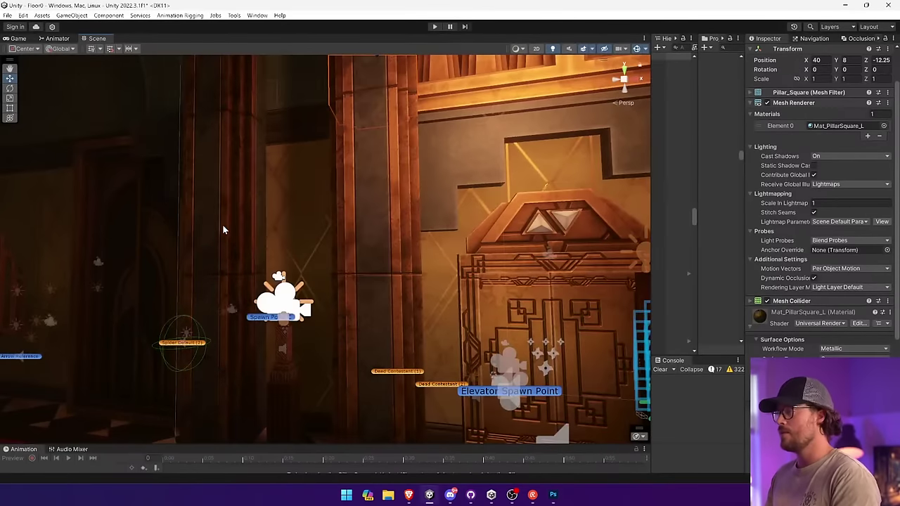
right_drag(222, 225, 206, 200)
Step: Set the grunge layer's opacity to 29% in Photoshop, save the PSD and review the pillars in Unity
key(alt+Tab)
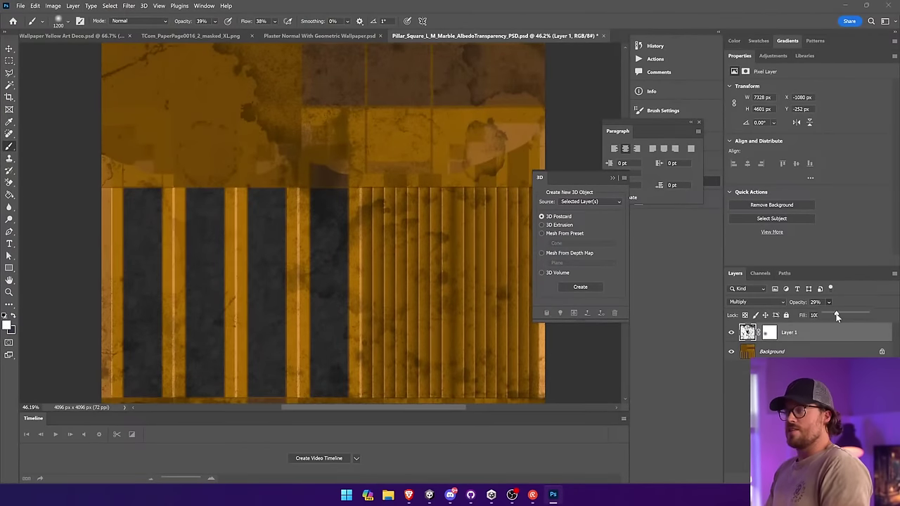
click(263, 156)
key(ctrl+s)
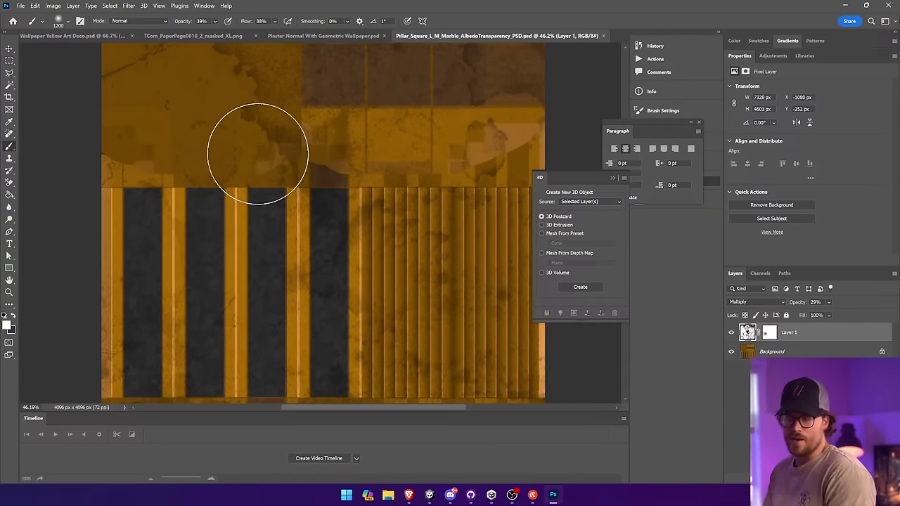
key(alt+Tab)
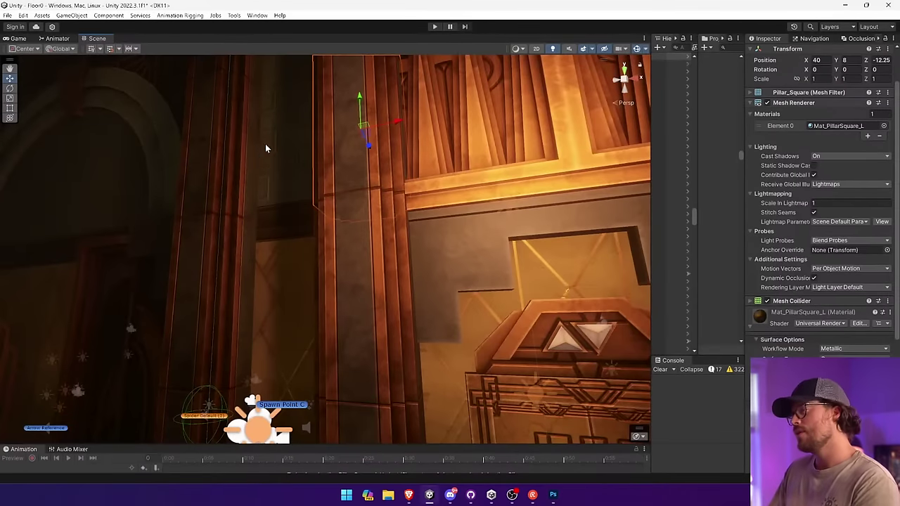
right_drag(265, 144, 276, 161)
Step: Switch to Photoshop and select the gold and brown areas of the Background layer with the Magic Wand
key(alt+Tab)
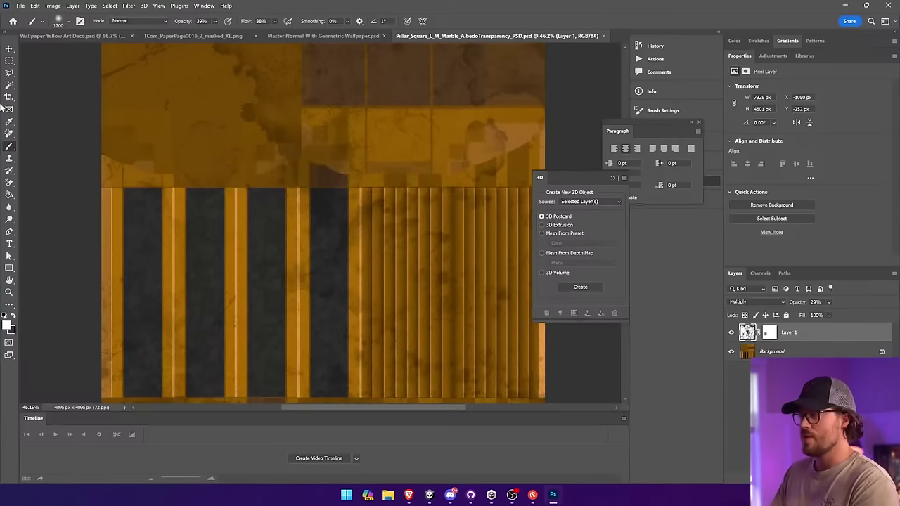
click(9, 84)
click(816, 351)
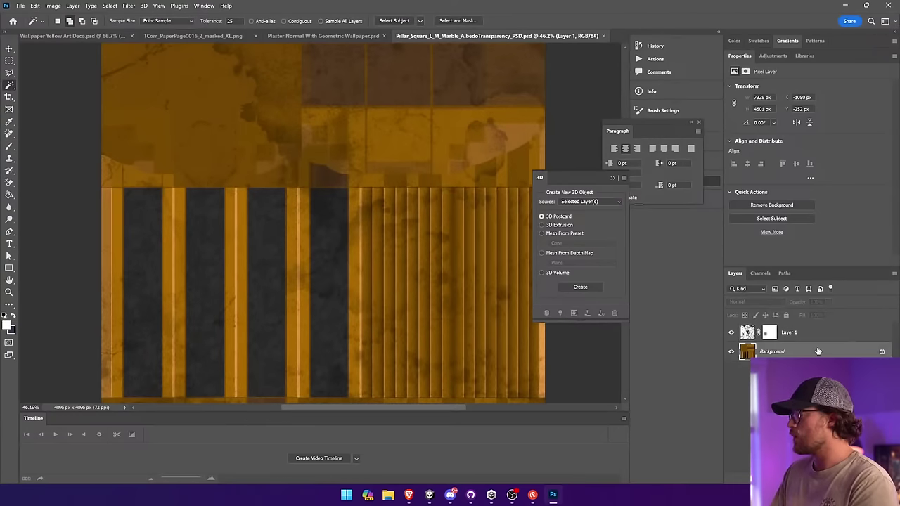
click(174, 279)
shift+click(365, 138)
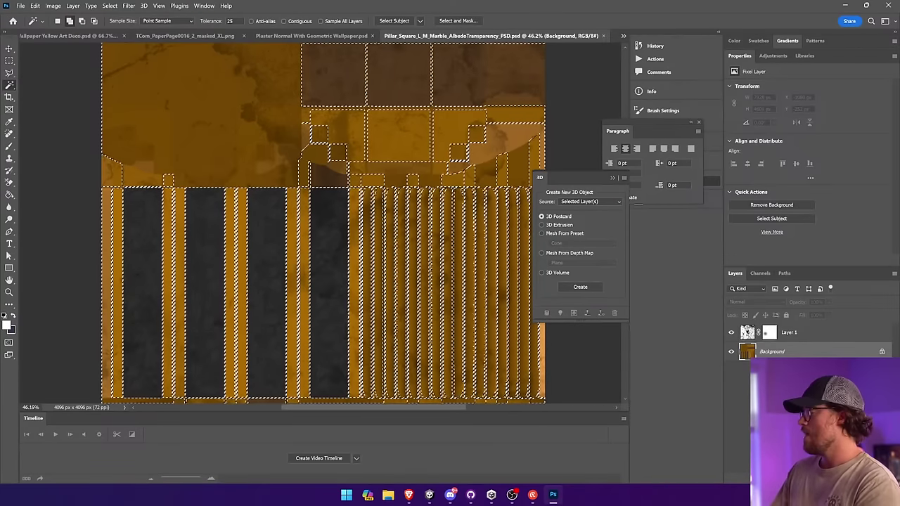
Step: Fill the selected color areas with the dark purple swatch on a new layer above Layer 1, then deselect
click(806, 333)
click(837, 479)
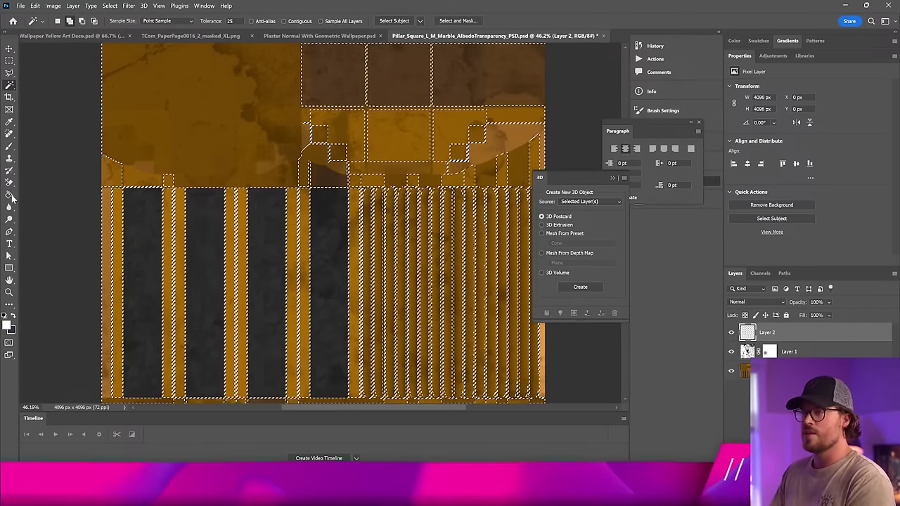
click(10, 196)
click(13, 315)
click(190, 292)
key(ctrl+d)
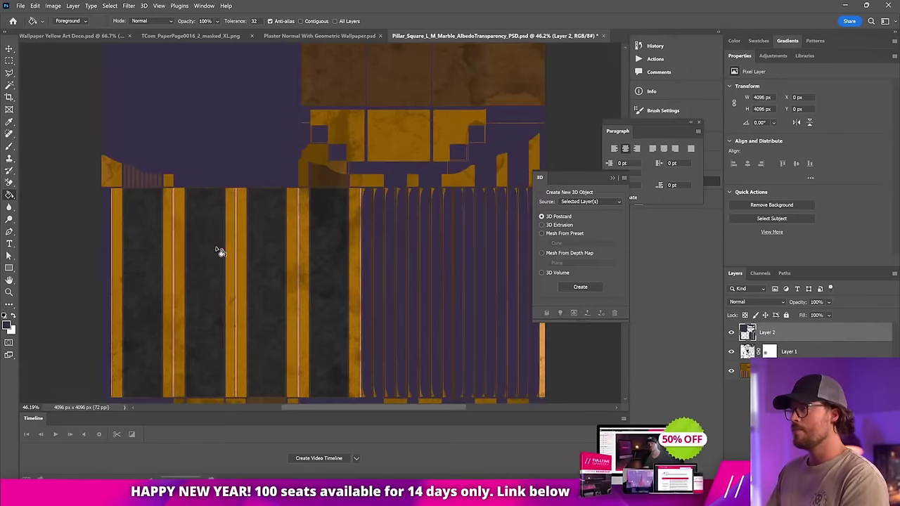
Step: Turn the purple fill layer black by lowering its Lightness to the minimum with Hue/Saturation
click(53, 6)
mouse_move(70, 28)
click(162, 73)
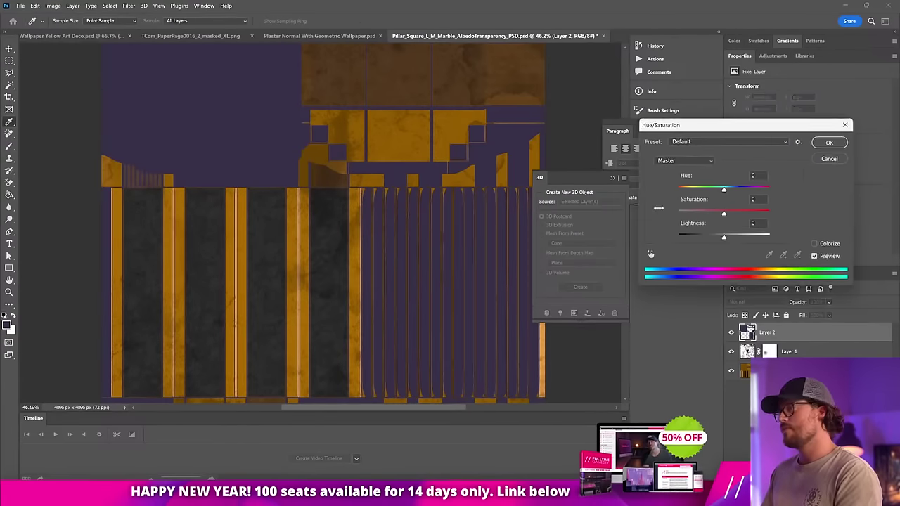
drag(724, 237, 666, 240)
click(828, 143)
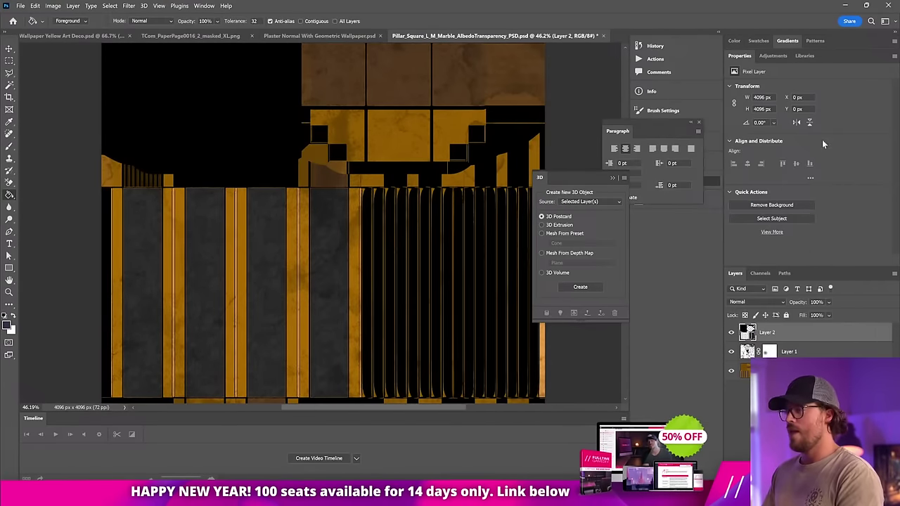
Step: Soften the edges of the black fill on Layer 2 with a Gaussian Blur
click(145, 6)
mouse_move(129, 6)
mouse_move(175, 115)
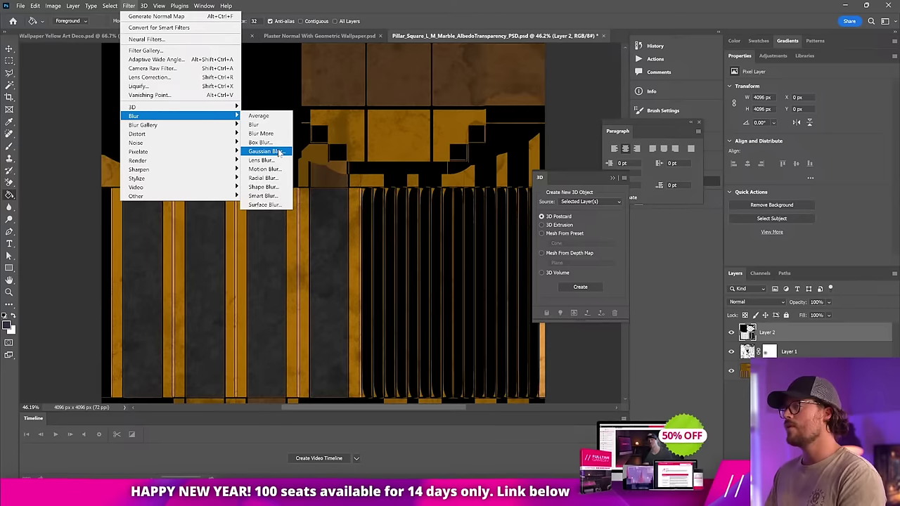
click(265, 151)
click(729, 94)
Step: Copy Layer 1's grunge texture, paste it into a new layer mask on Layer 2, and deselect
click(746, 352)
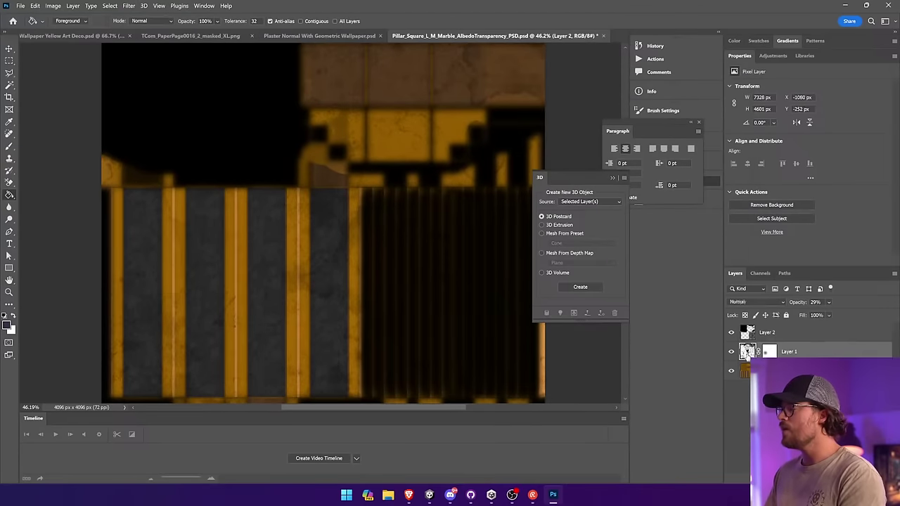
ctrl+click(746, 352)
click(747, 332)
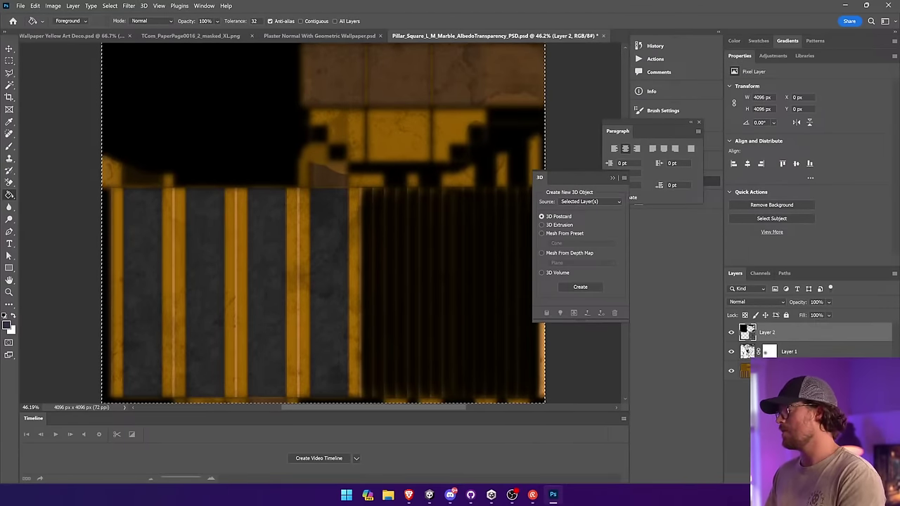
click(828, 478)
alt+click(770, 337)
key(ctrl+v)
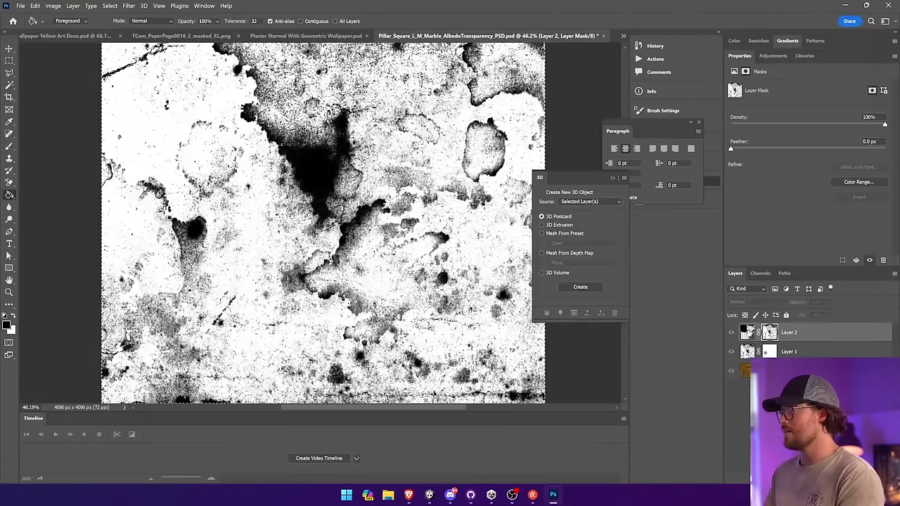
click(747, 333)
key(ctrl+d)
Step: Duplicate the masked Layer 2 twice, stacking the copies beneath it
alt+drag(786, 334, 792, 339)
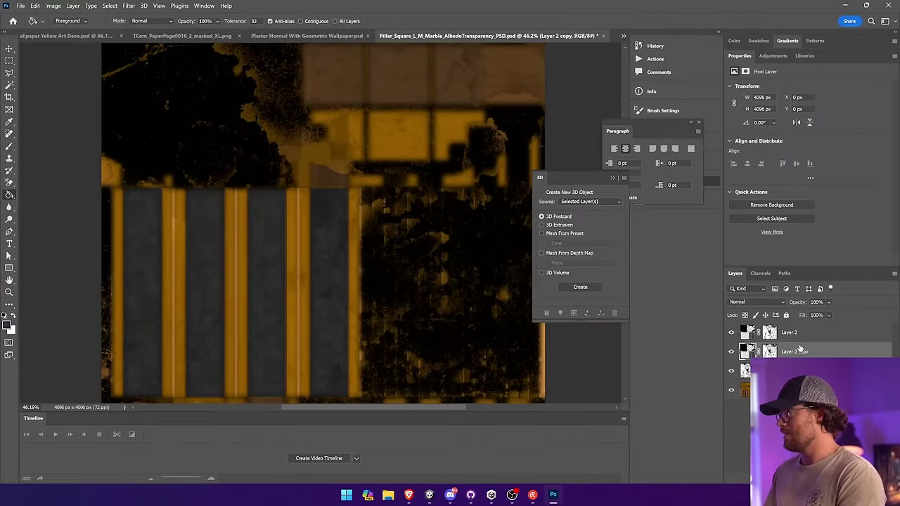
key(ctrl+j)
click(771, 335)
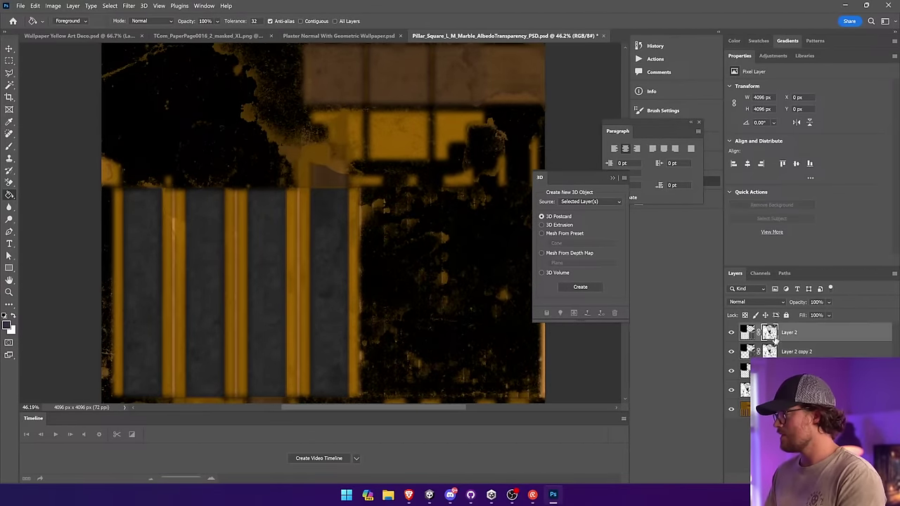
Step: Disable the lowest Layer 2 copy's mask, set its opacity to 28%, and merge all the Layer 2 copies into one layer
click(770, 371)
shift+click(769, 371)
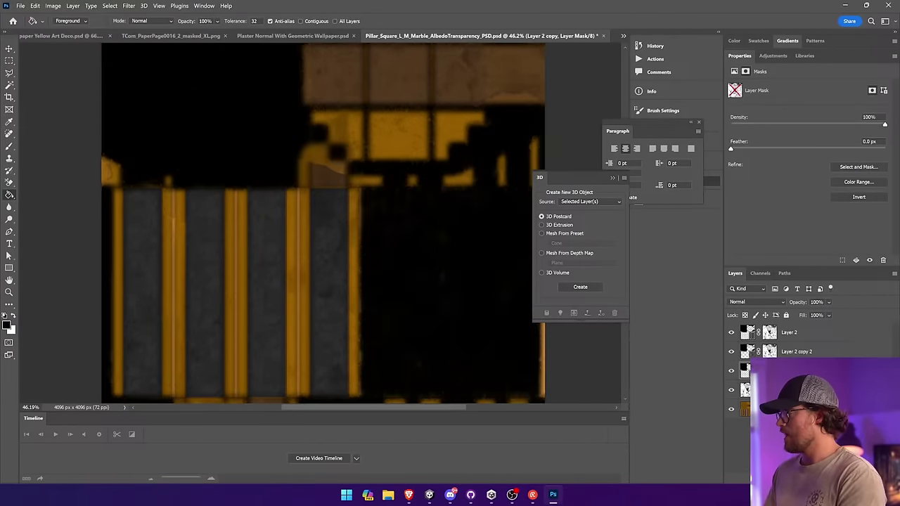
drag(829, 312, 827, 316)
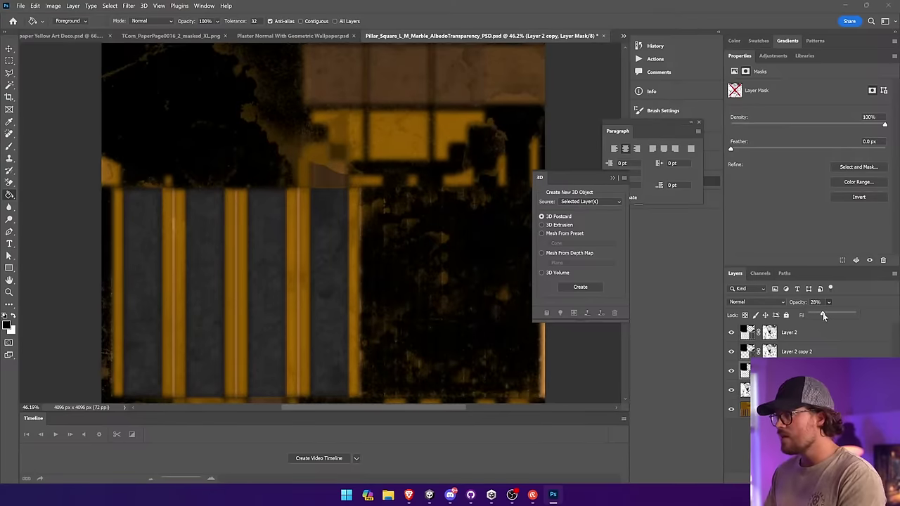
right_click(802, 338)
click(829, 382)
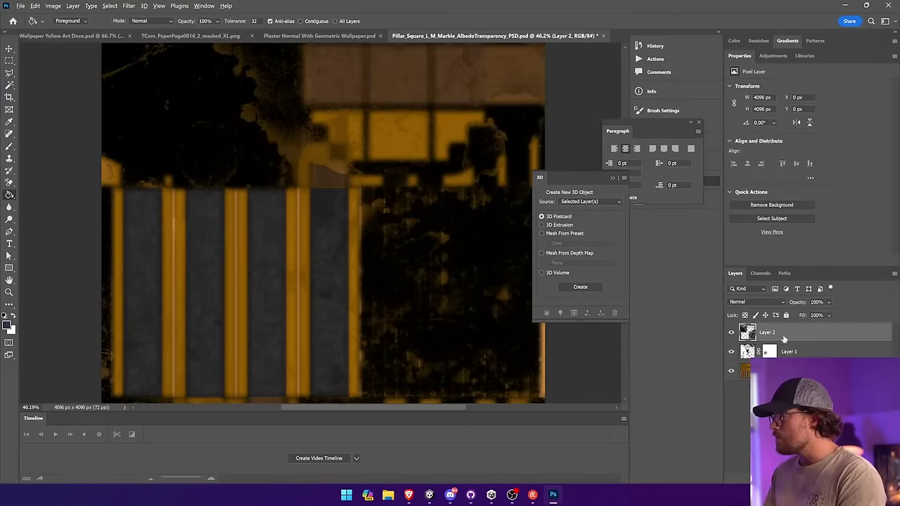
Step: Duplicate the merged Layer 2 three times to strengthen the darkening and merge the copies into a single layer
alt+drag(782, 337, 785, 341)
key(ctrl+j)
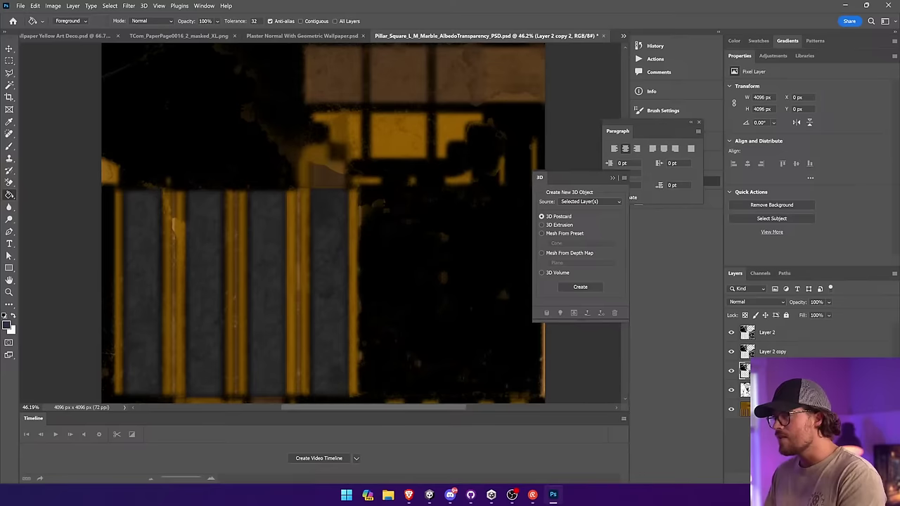
key(ctrl+j)
right_click(786, 335)
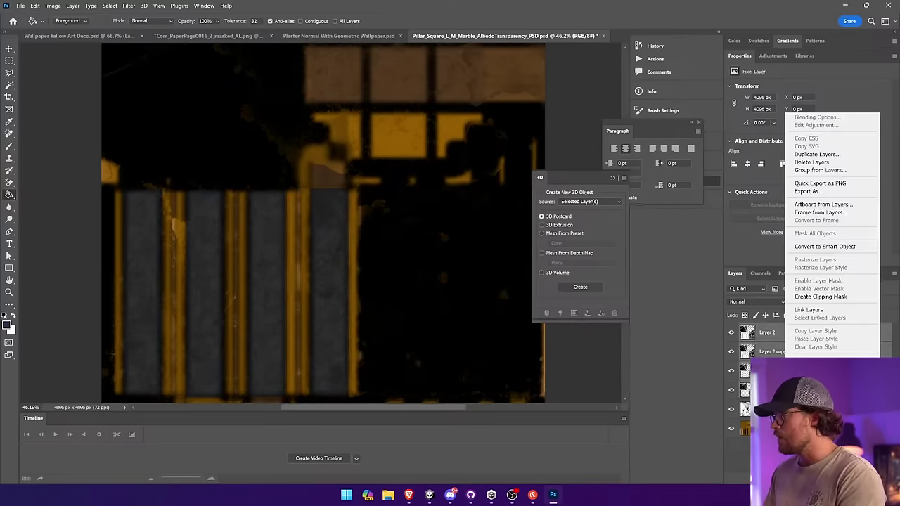
click(814, 395)
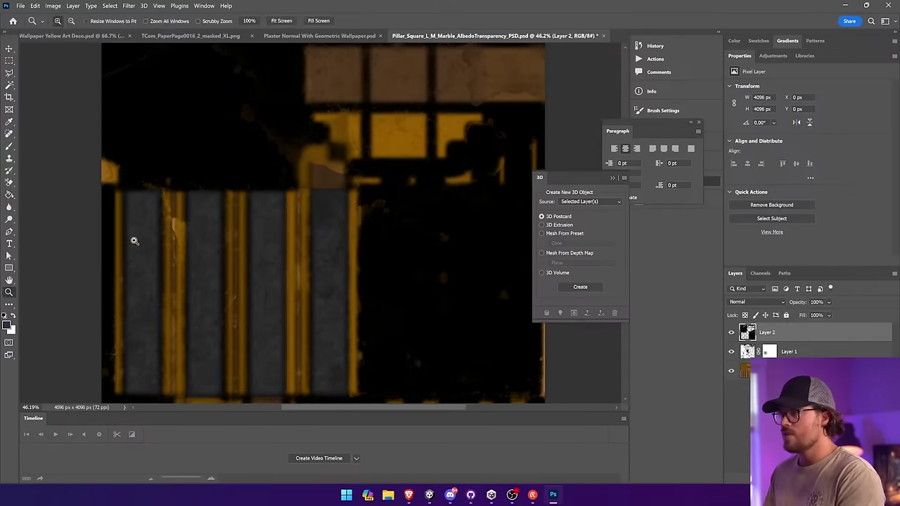
Step: Inspect the gold strips up close, add a layer mask to Layer 2 and fill it with black
click(203, 272)
key(ctrl+z)
key(z)
drag(152, 243, 189, 264)
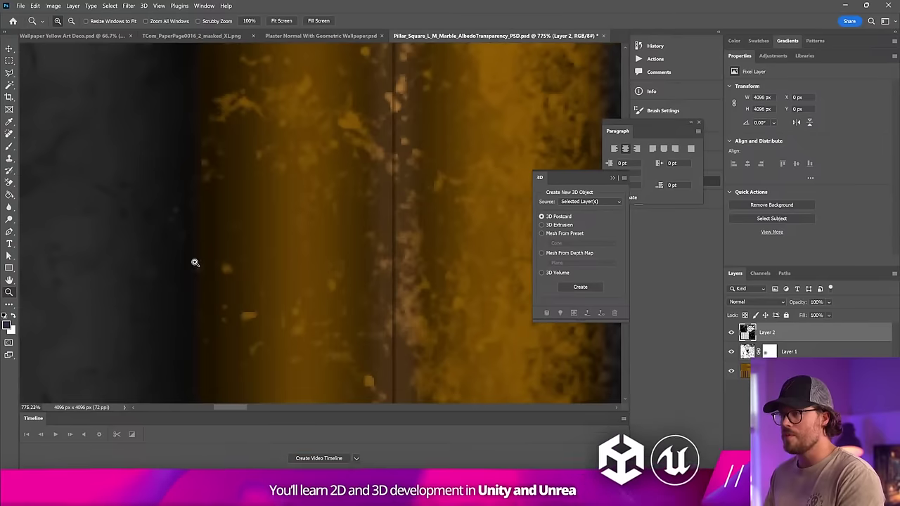
key(ctrl+0)
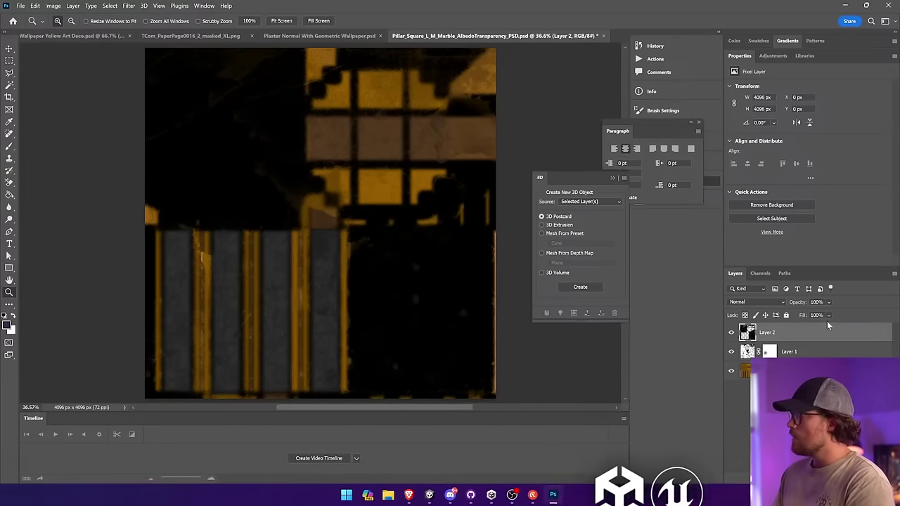
click(800, 478)
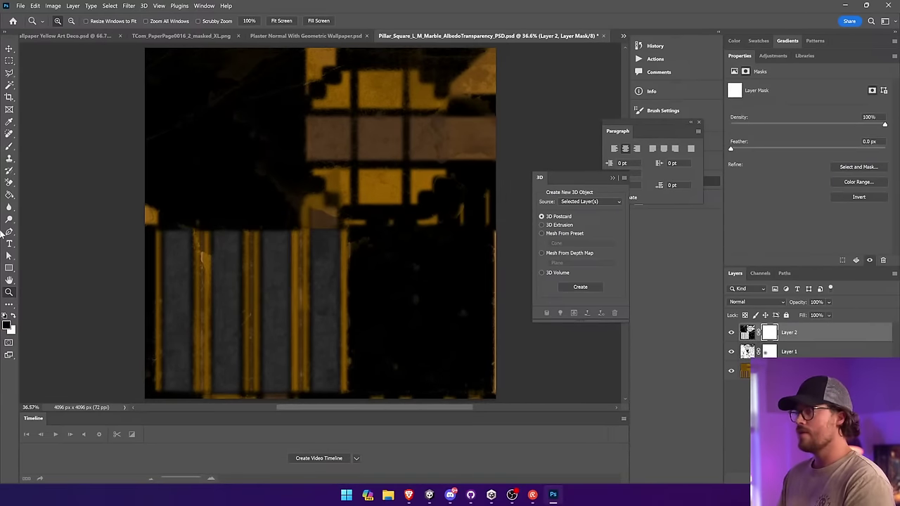
click(9, 196)
click(302, 234)
Step: Paint dark vertical streaks along the gold strips beside the grey panels, using a white 100 px brush on Layer 2's mask
key(b)
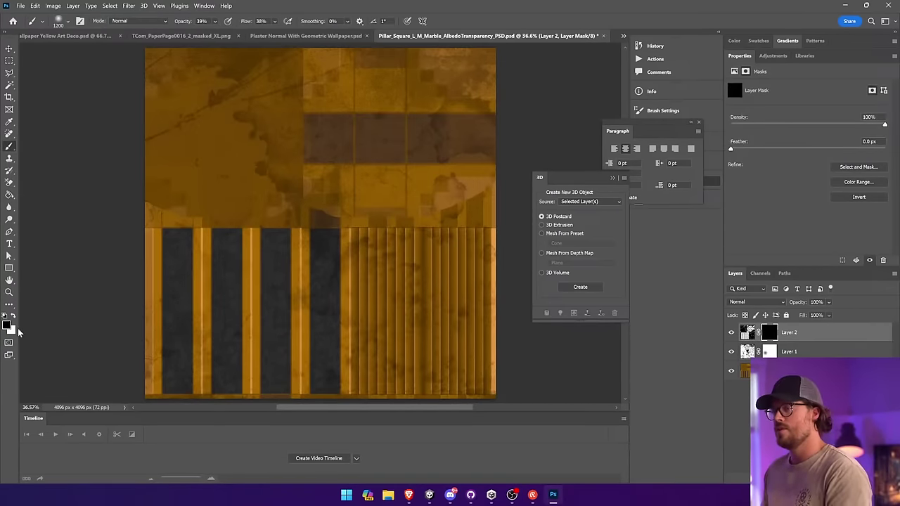
key(ctrl+plus)
key(ctrl+plus)
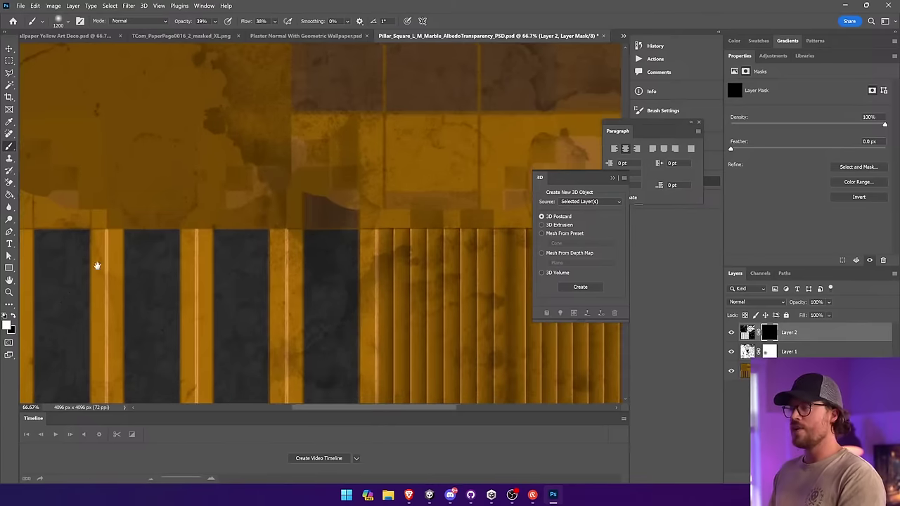
drag(94, 261, 227, 107)
key(bracketleft)
key(bracketleft)
key(bracketleft)
key(bracketleft)
key(bracketleft)
key(bracketleft)
key(bracketleft)
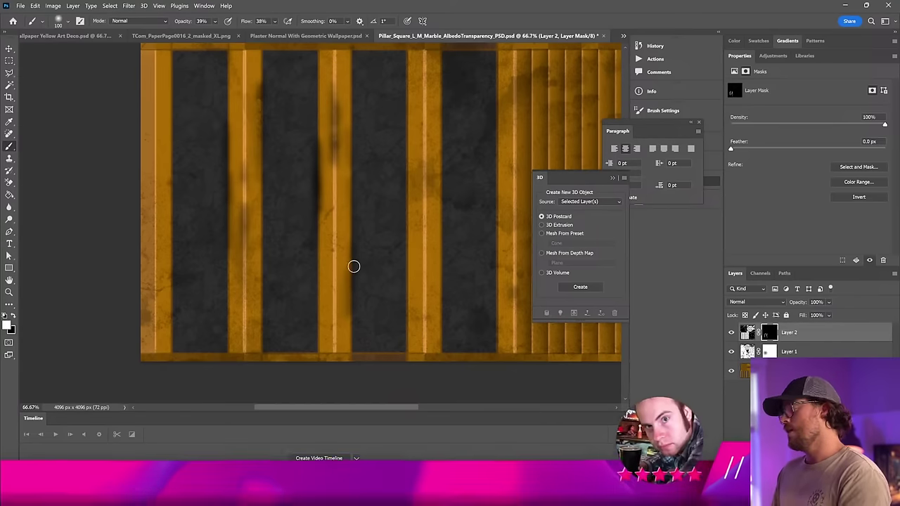
drag(353, 265, 350, 312)
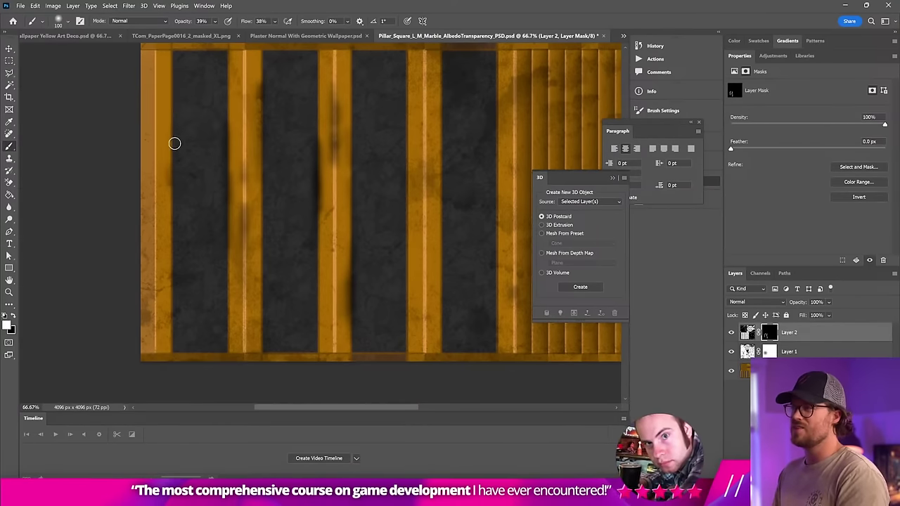
drag(172, 126, 170, 263)
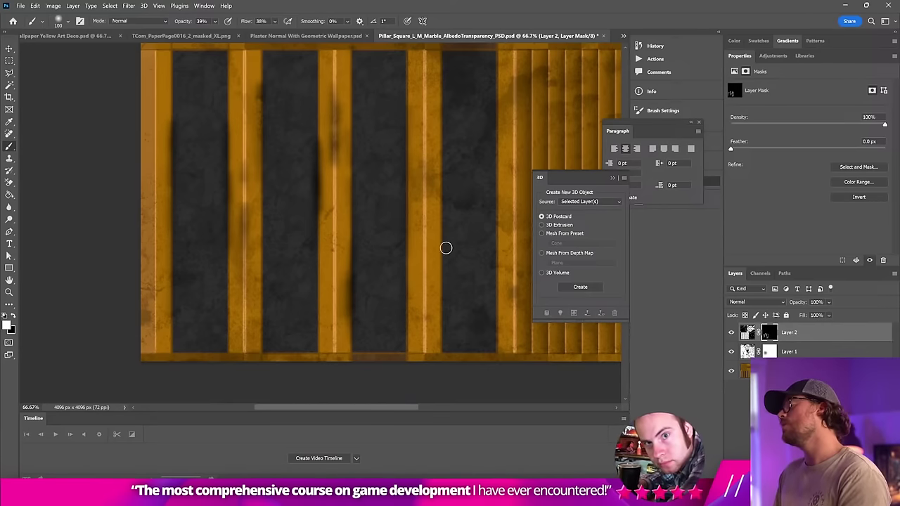
drag(434, 217, 320, 270)
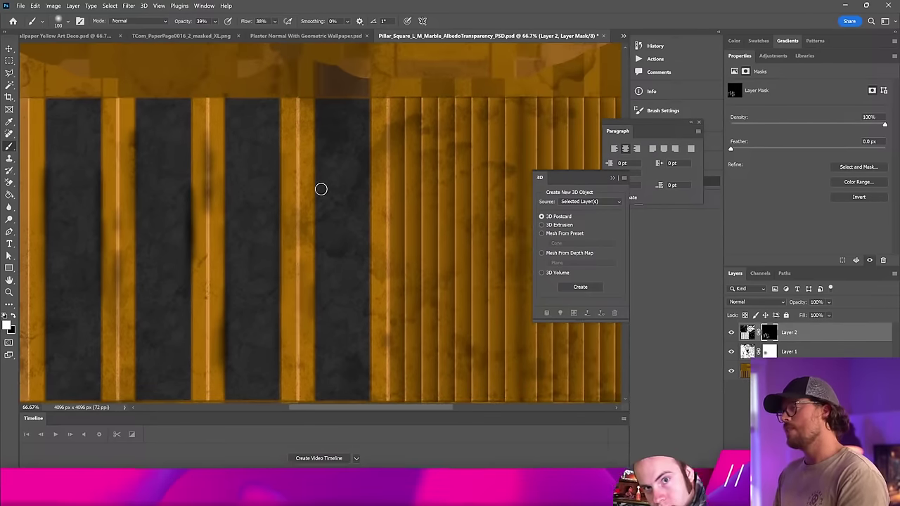
drag(316, 226, 313, 260)
Step: Paint dark streaks over the fluted gold section on Layer 2's mask, save the PSD and check the pillars in Unity
drag(416, 234, 252, 173)
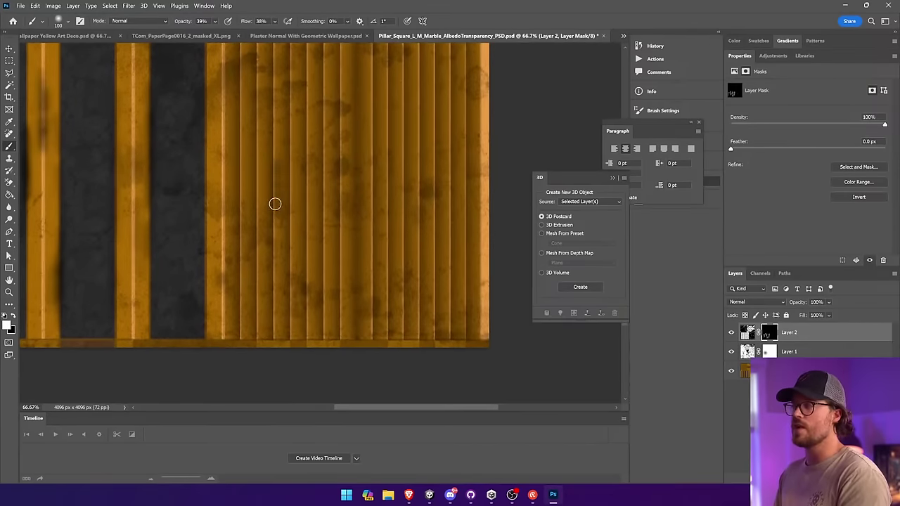
mouse_move(385, 267)
mouse_down()
mouse_move(375, 185)
mouse_move(365, 277)
mouse_up()
mouse_move(365, 191)
mouse_down()
mouse_move(367, 289)
mouse_move(350, 350)
mouse_up()
mouse_move(273, 175)
mouse_down()
mouse_move(274, 279)
mouse_move(242, 213)
mouse_up()
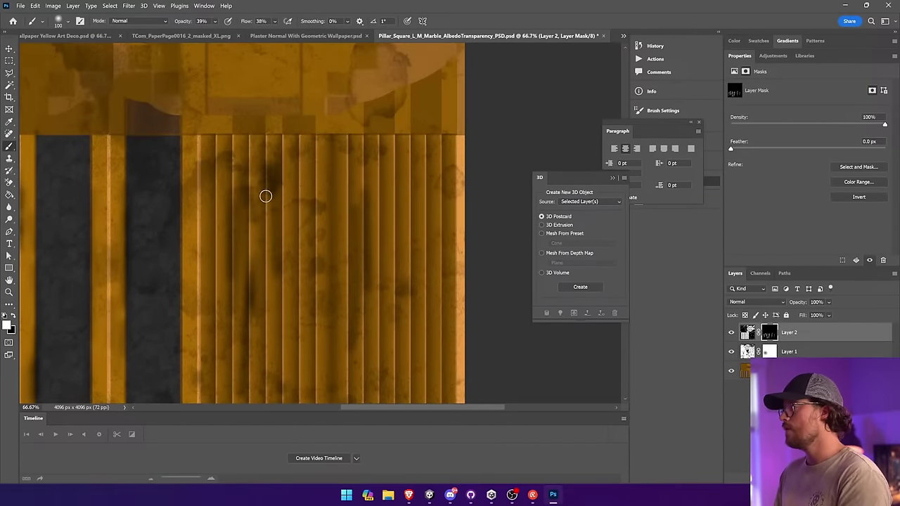
scroll(387, 282, down, 3)
scroll(342, 254, right, 1)
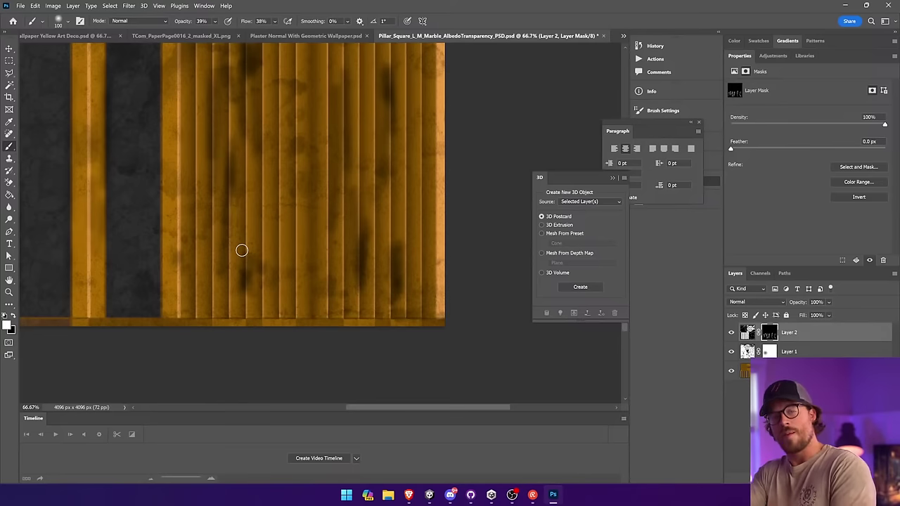
drag(241, 250, 390, 271)
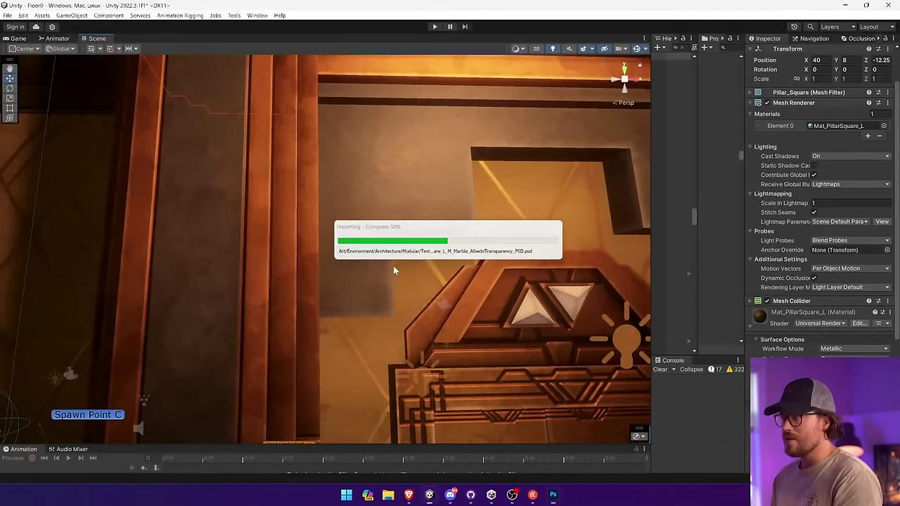
right_drag(393, 266, 396, 321)
Step: Switch back to Photoshop and trim the painted streaks beside the gold strips by clearing lassoed areas of Layer 2's mask
key(alt+Tab)
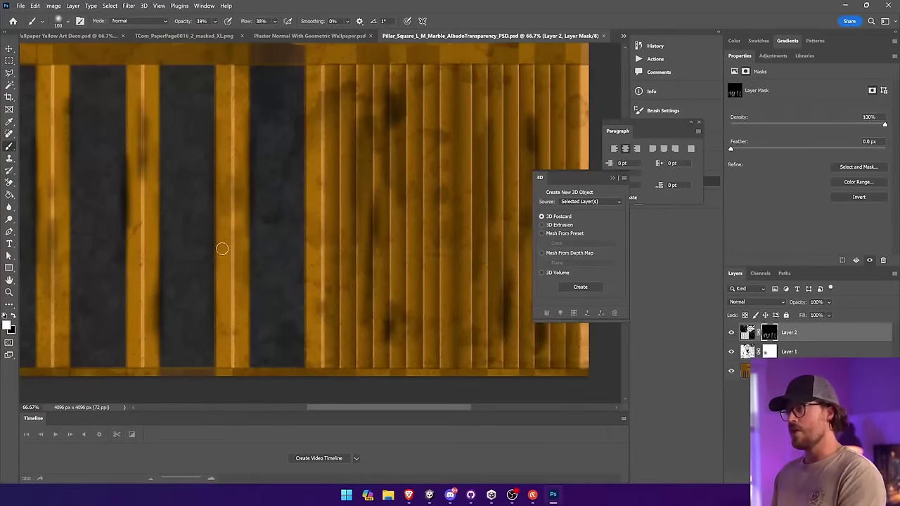
click(9, 72)
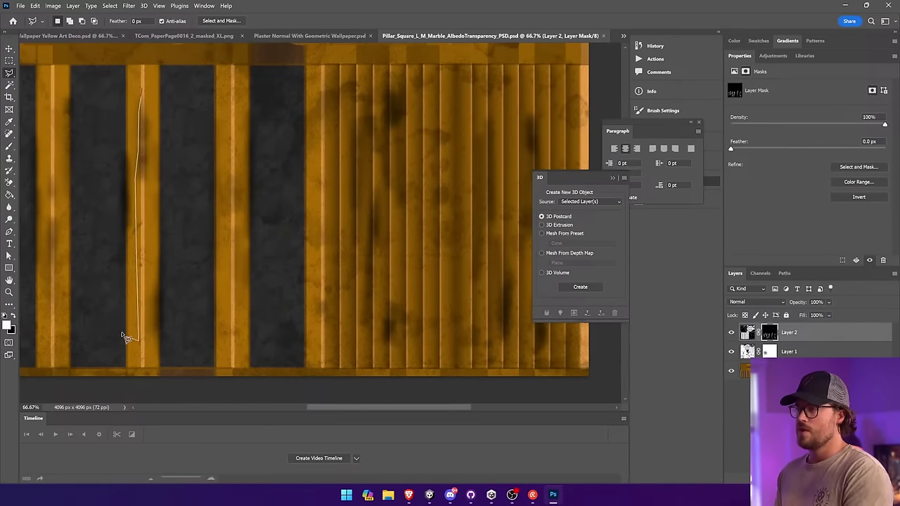
double_click(101, 114)
key(Delete)
key(ctrl+d)
drag(102, 113, 312, 152)
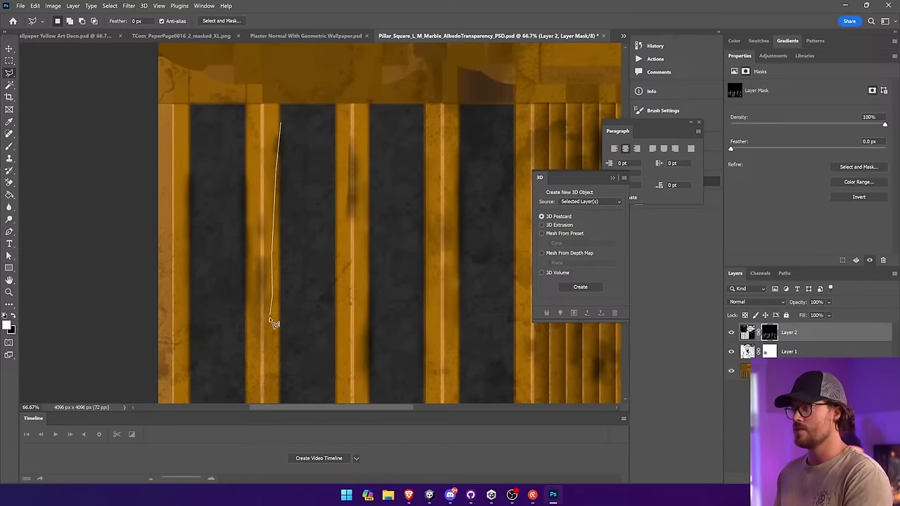
double_click(245, 139)
key(Delete)
key(ctrl+d)
mouse_move(318, 198)
mouse_down()
mouse_move(249, 134)
mouse_move(251, 118)
mouse_move(238, 138)
mouse_up()
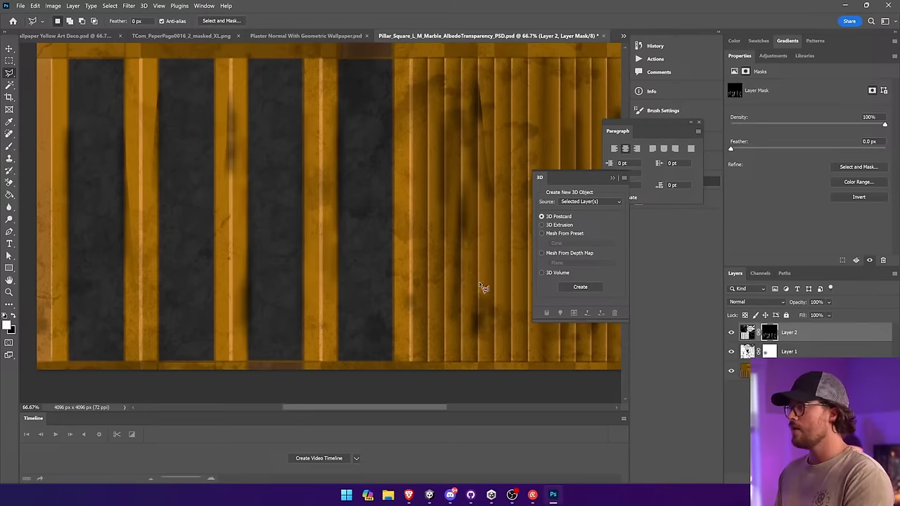
Step: Trim a streak low in the fluted section with a lasso selection, save the PSD and review the pillars in Unity
drag(500, 327, 503, 245)
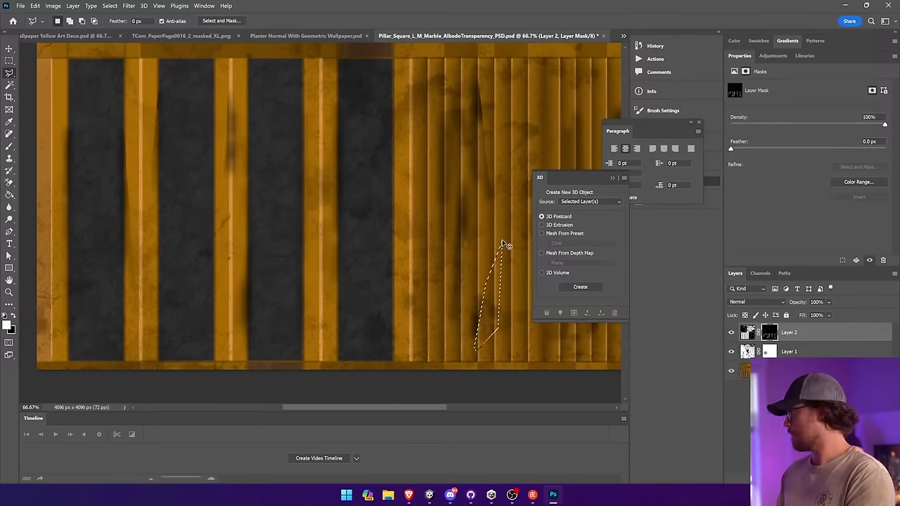
key(ctrl+d)
key(ctrl+s)
key(alt+Tab)
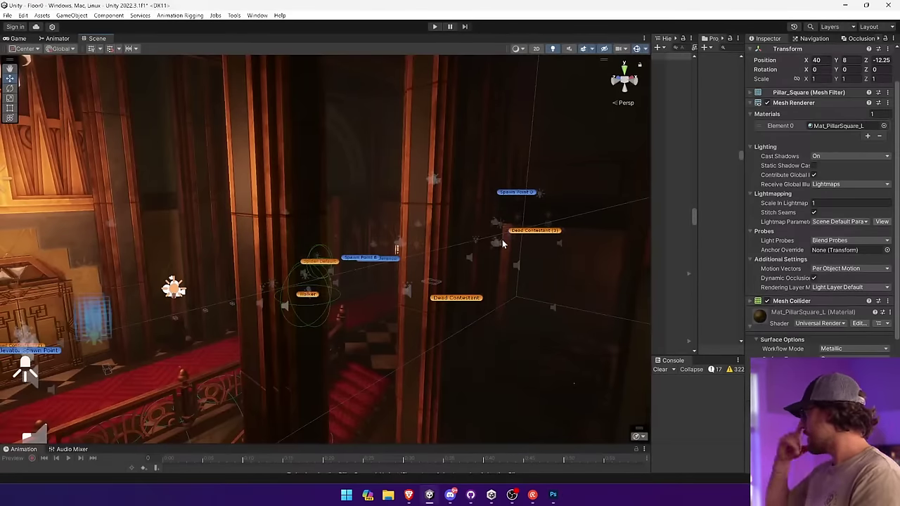
right_drag(356, 194, 293, 163)
Step: Switch back to Photoshop and set Layer 1's contrast to 76 with Brightness/Contrast
key(alt+Tab)
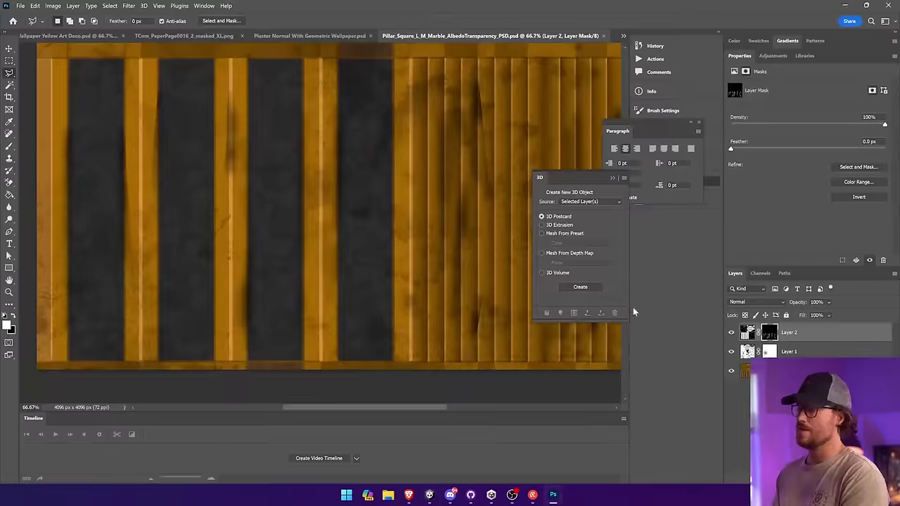
click(748, 352)
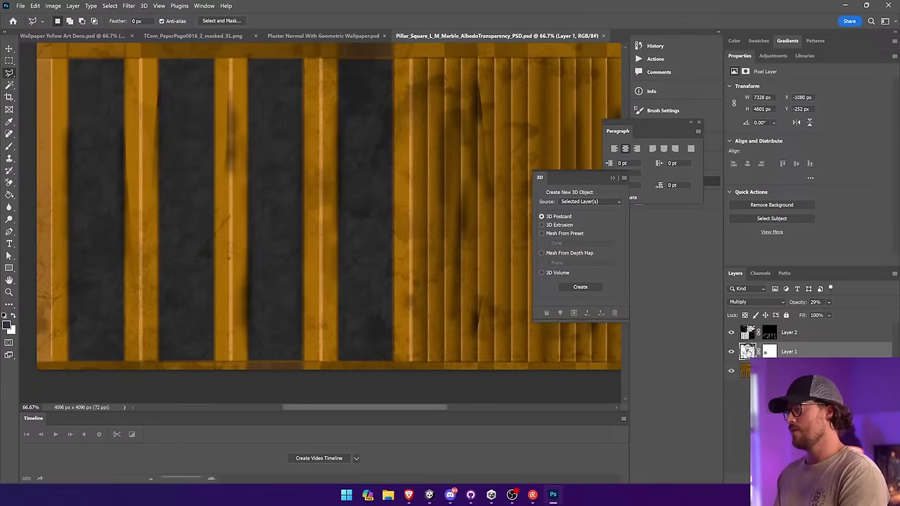
click(53, 5)
click(173, 28)
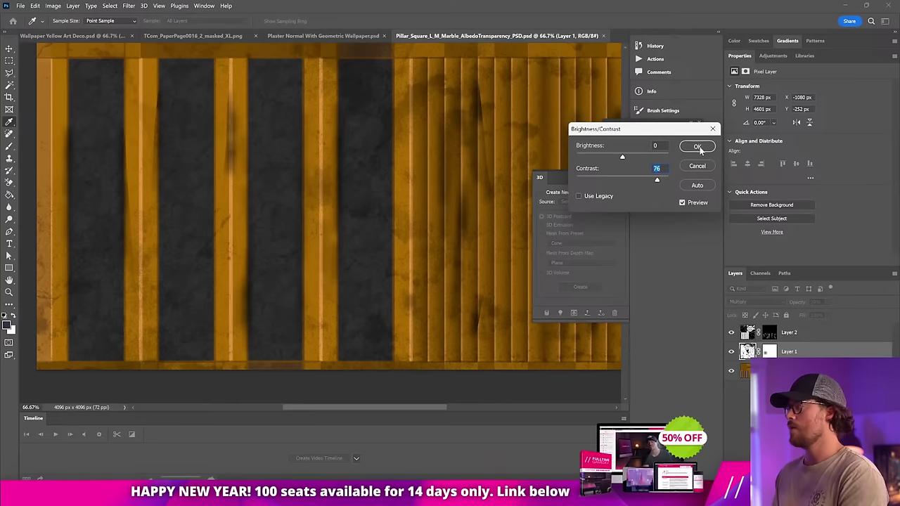
Step: Apply a contrast of 76 to Layer 1 and set its opacity to 61%
click(699, 147)
click(829, 303)
mouse_move(848, 312)
mouse_down()
mouse_move(864, 314)
mouse_move(855, 314)
mouse_up()
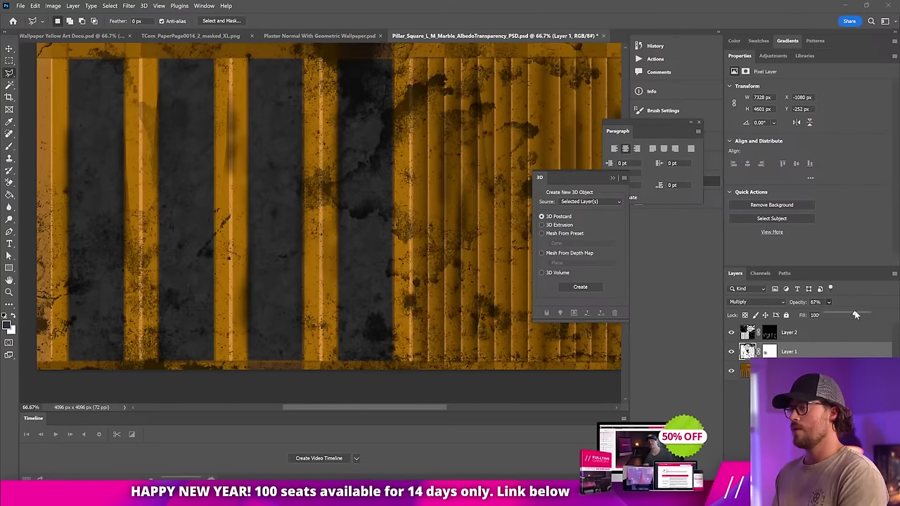
Step: Save the pillar texture and check it on the pillar in the Unity scene, returning to Photoshop
key(ctrl+s)
key(alt+Tab)
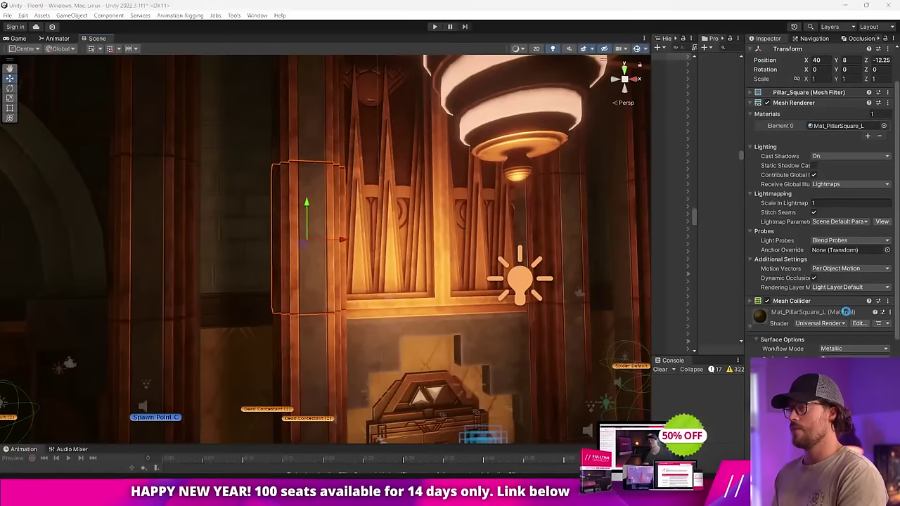
key(alt+Tab)
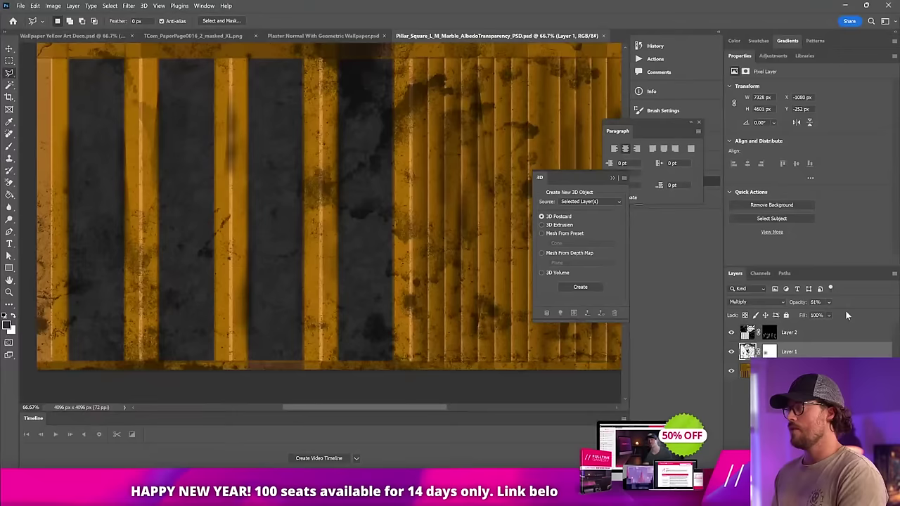
Step: Strongly brighten Layer 1 and raise its contrast to 65 with Brightness/Contrast, and save the texture
click(53, 6)
mouse_move(70, 28)
click(169, 28)
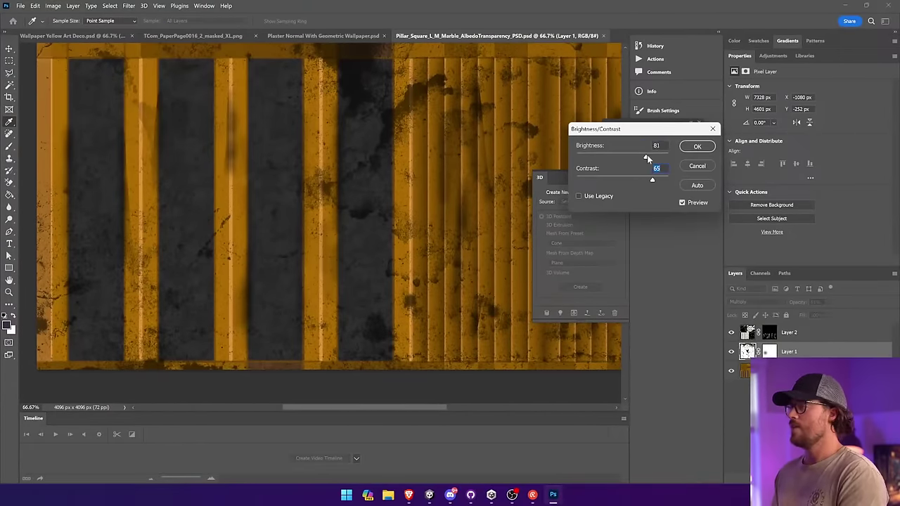
drag(647, 158, 667, 159)
click(695, 146)
key(l)
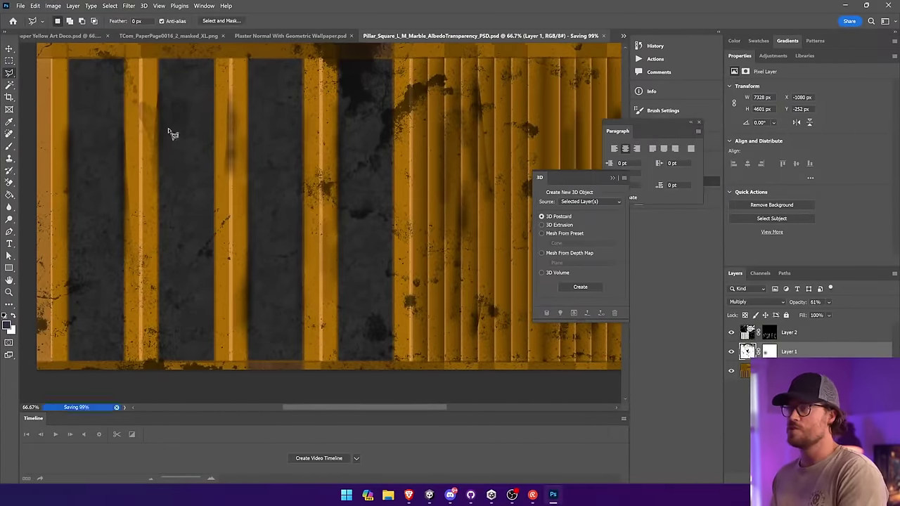
Step: Set Layer 1's opacity to 28%, and save the texture to check the pillars in the Unity scene
right_drag(168, 128, 375, 197)
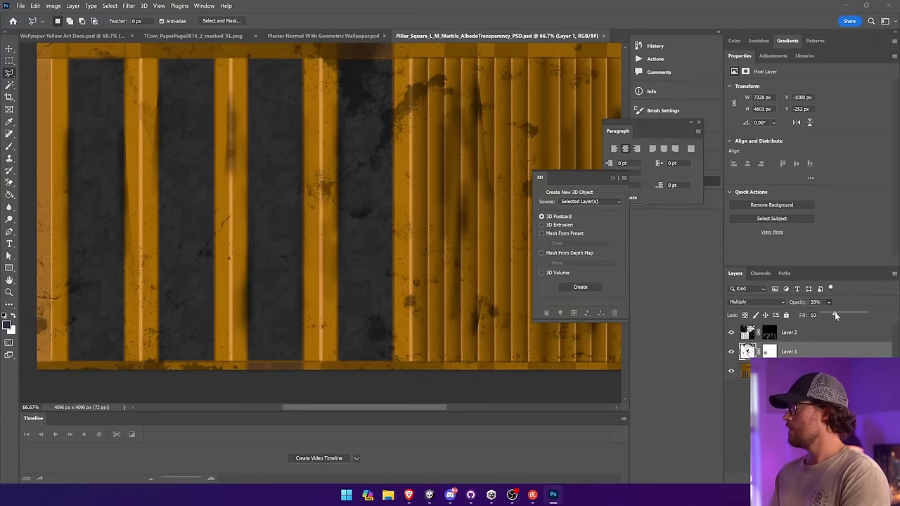
key(ctrl+s)
key(alt+Tab)
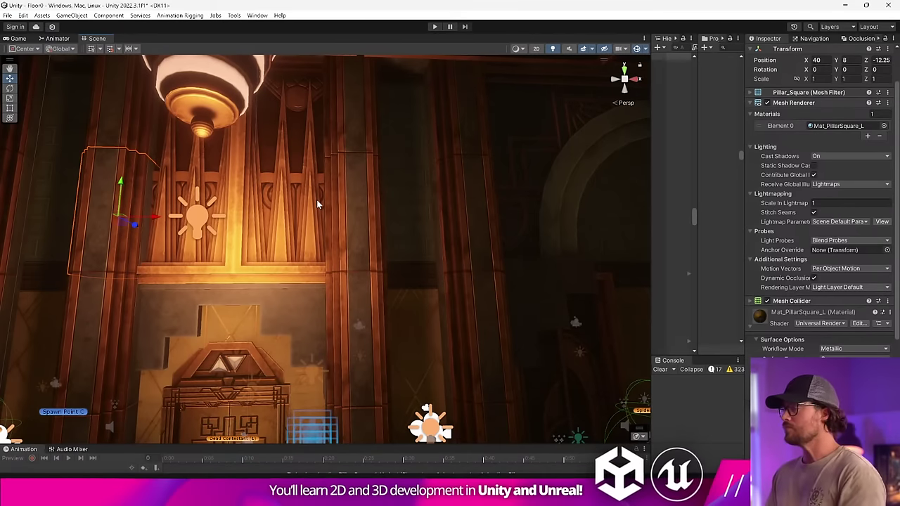
key(alt+Tab)
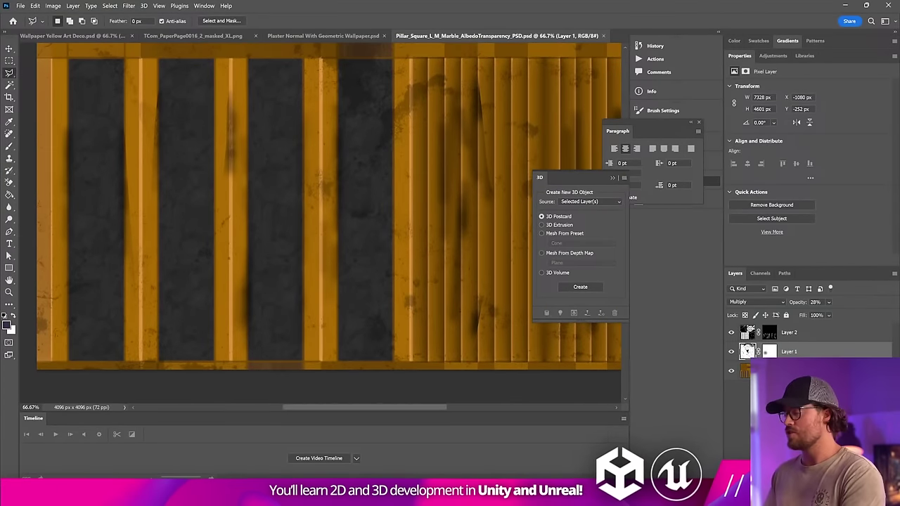
Step: Switch to textures.com in the browser, close the paper page, and search the textures for "scratches" instead of "dirty"
mouse_move(409, 496)
click(437, 443)
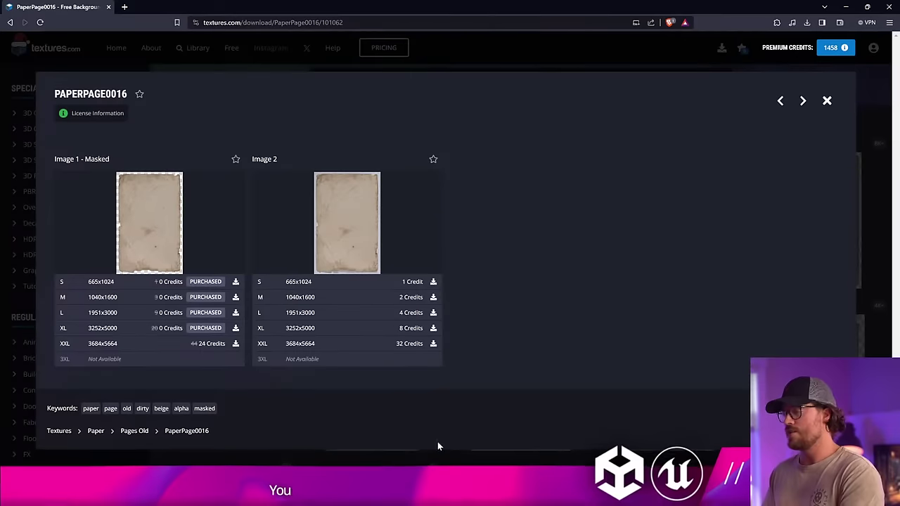
click(825, 99)
click(405, 85)
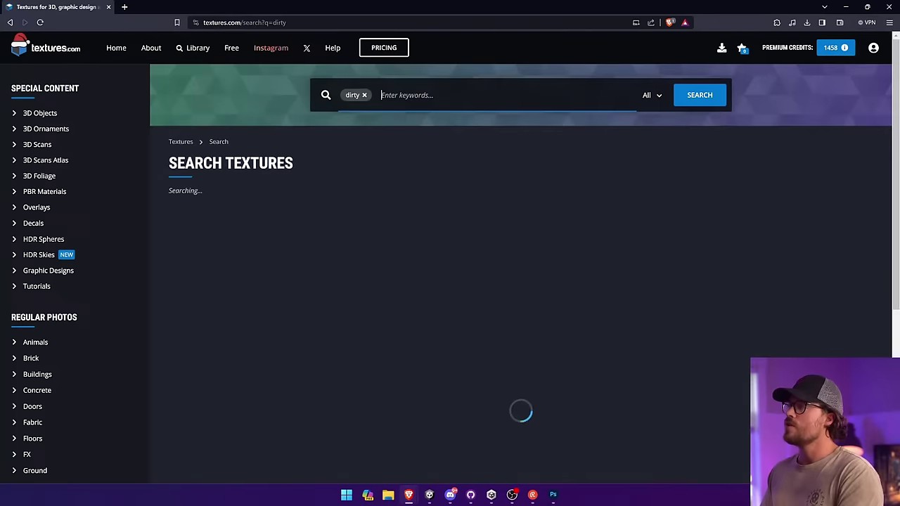
key(BackSpace)
text(s)
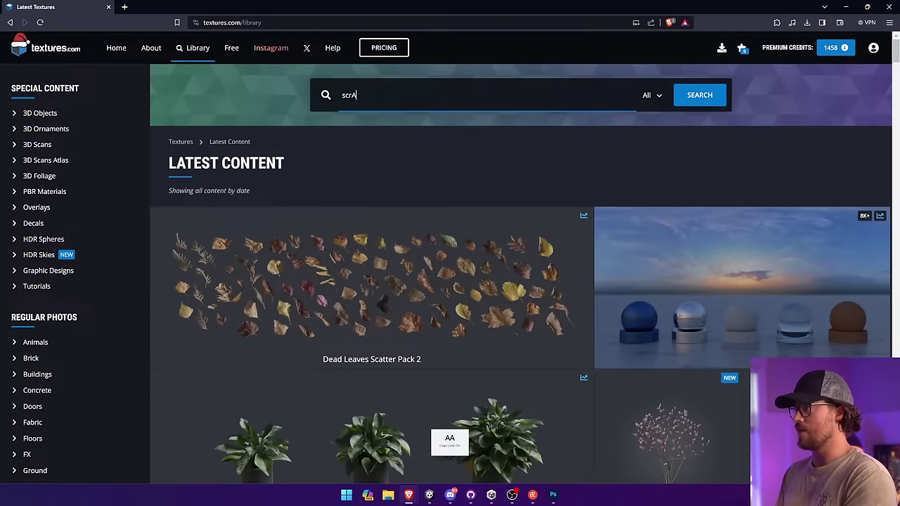
text(cratches)
key(Return)
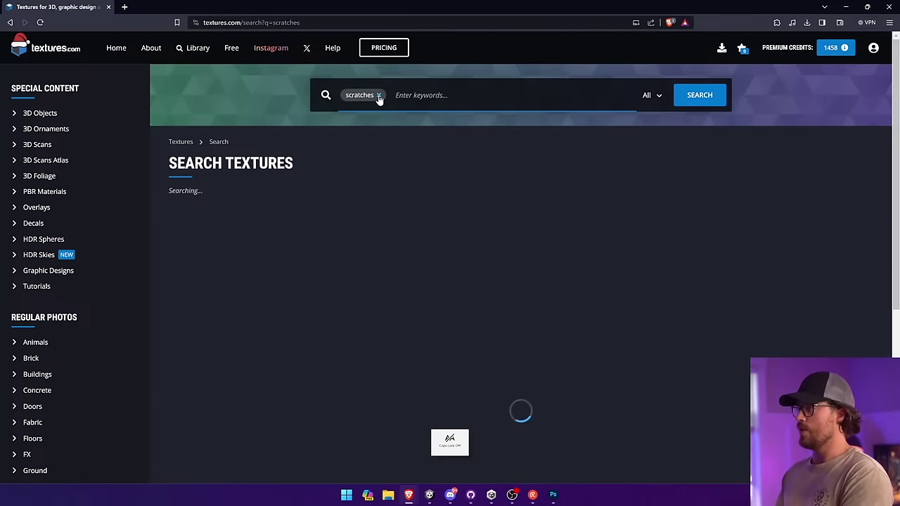
Step: Browse the scratches results and open the Dirty Wall overlay's download page
scroll(560, 202, down, 2)
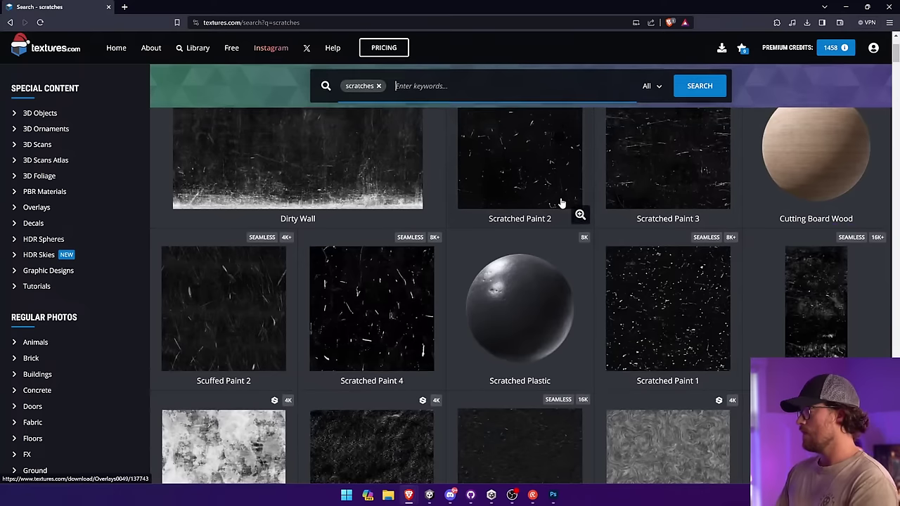
scroll(561, 202, down, 9)
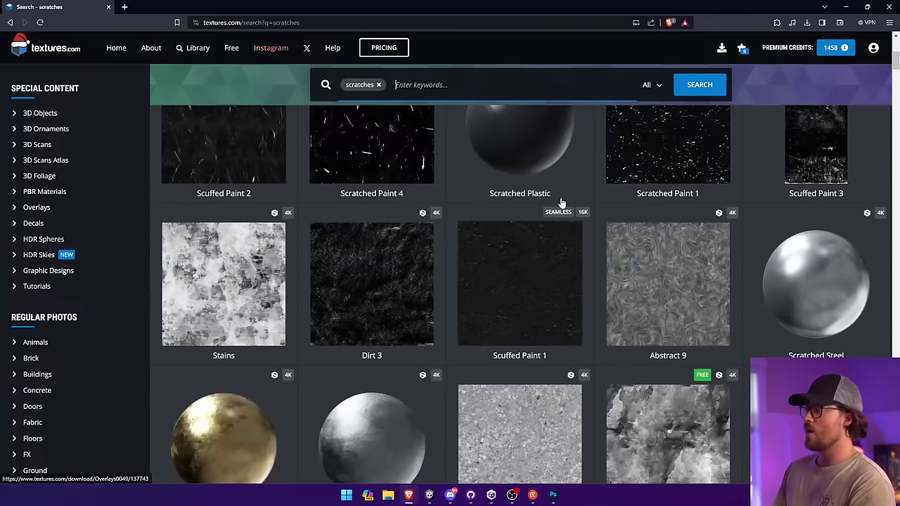
scroll(560, 203, down, 1)
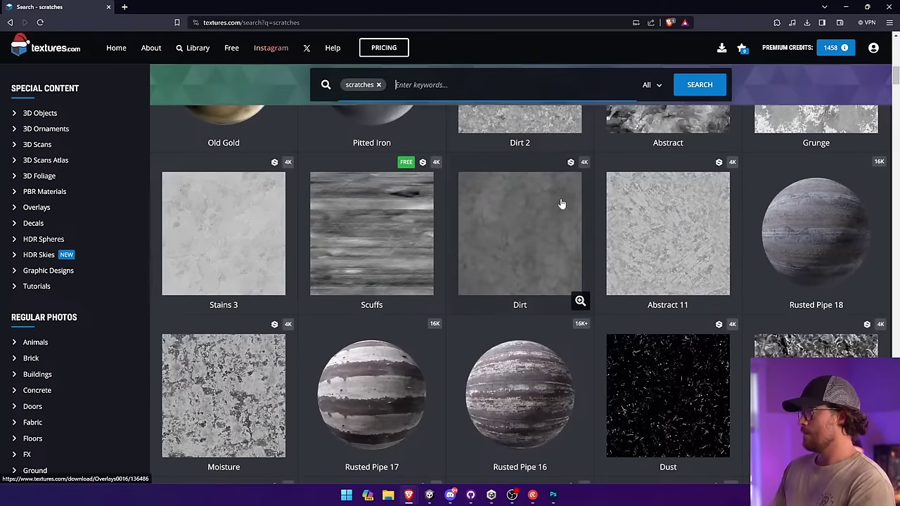
scroll(561, 202, up, 12)
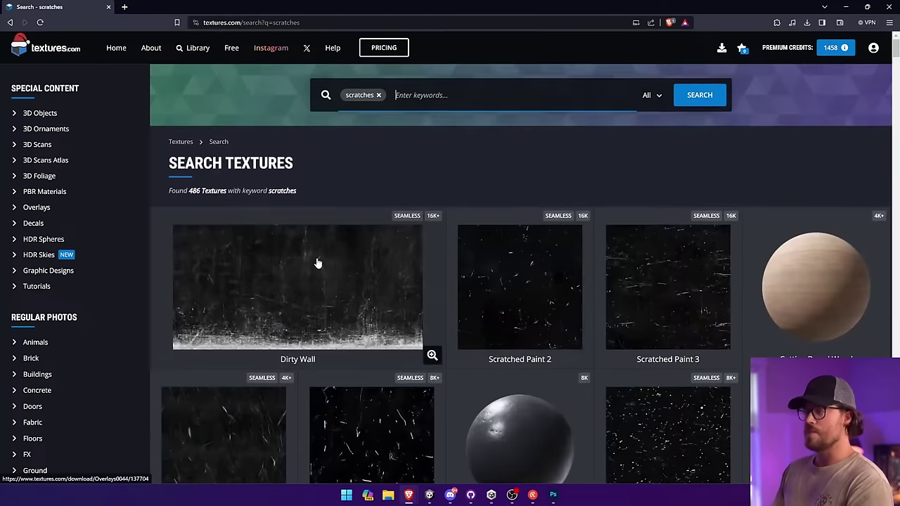
click(317, 263)
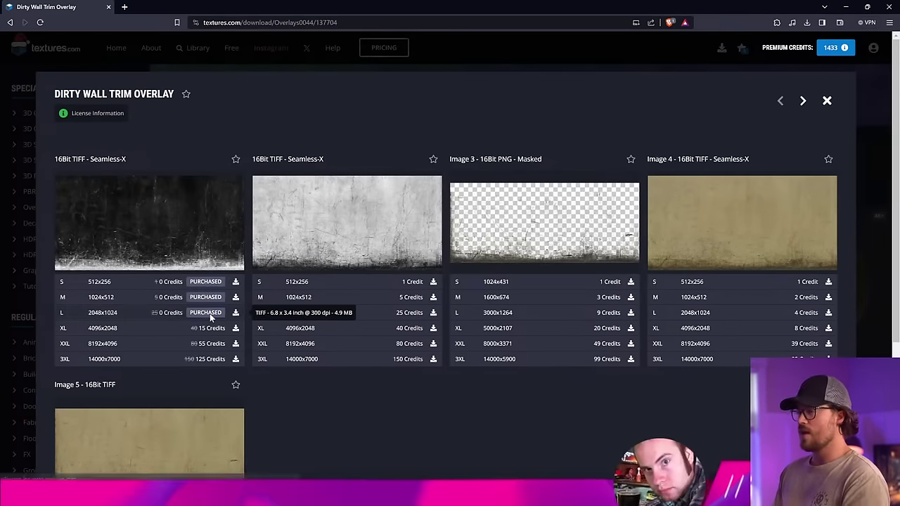
Step: Download the black 2048x1024 Dirty Wall TIFF as TCom_DirtyWall_overlay_L into the Downloads folder
click(209, 312)
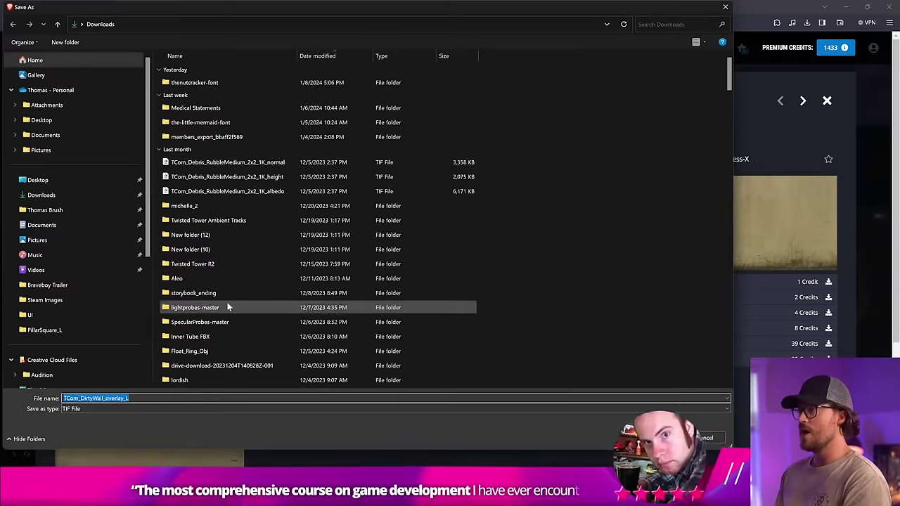
click(51, 199)
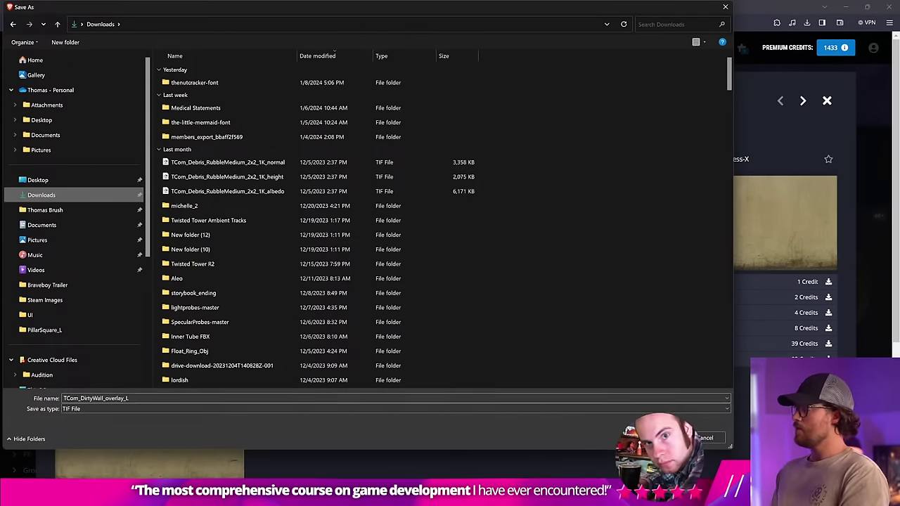
key(Return)
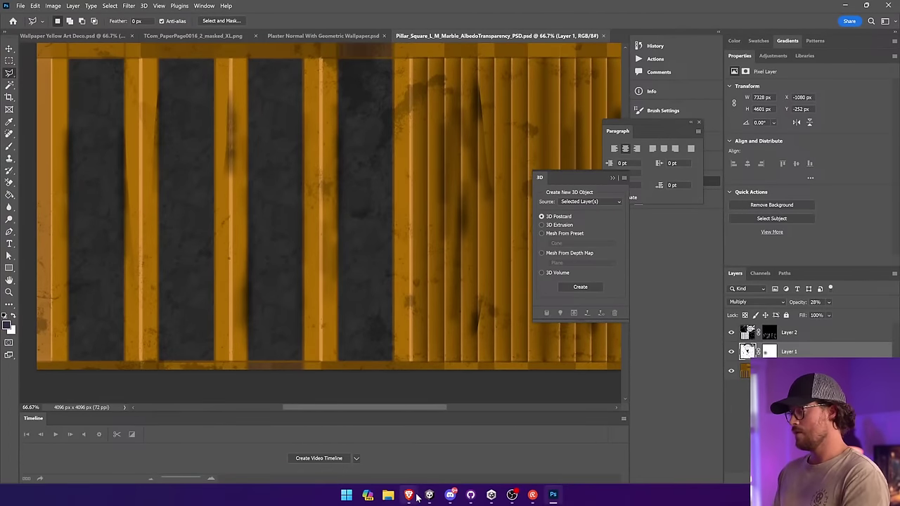
Step: Place TCom_DirtyWall_overlay_L in the pillar texture, clear the selection, and move the overlay to the texture's lower-left corner
mouse_move(416, 497)
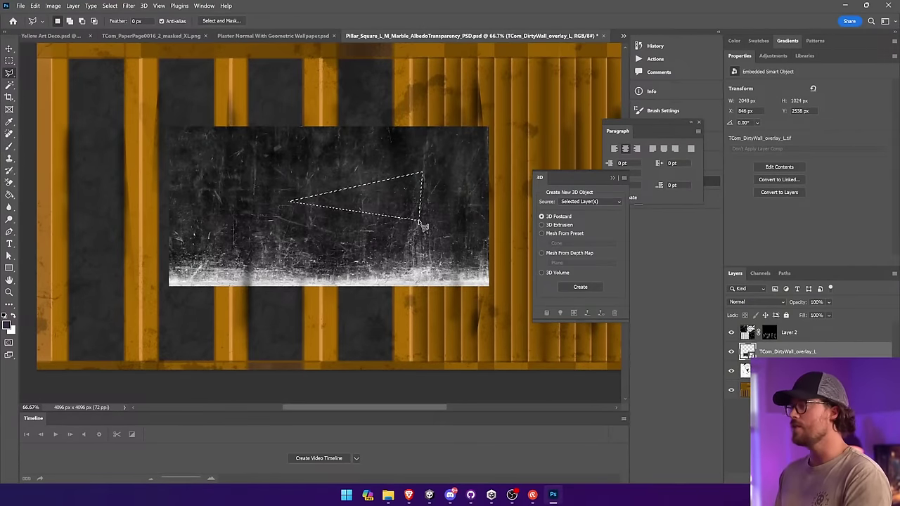
key(ctrl+d)
key(v)
drag(430, 217, 406, 256)
key(ctrl+0)
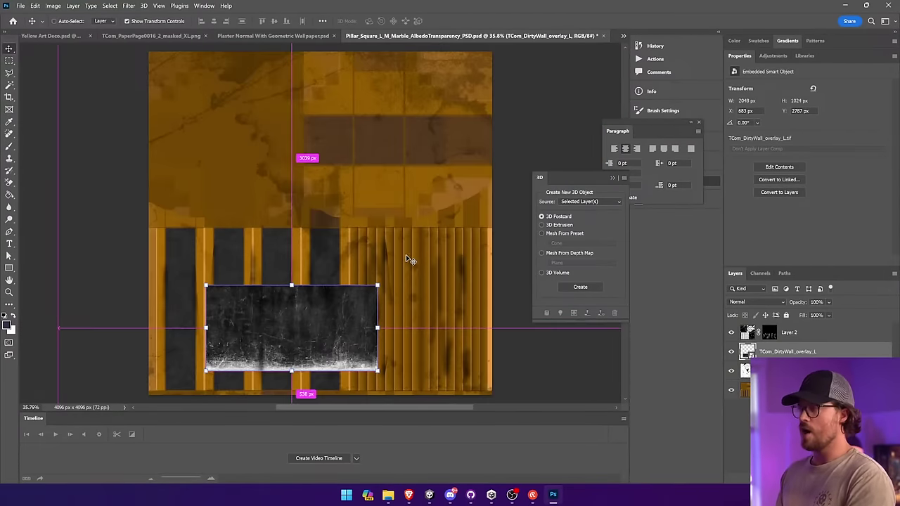
ctrl+scroll(406, 256, down, 1)
drag(264, 303, 271, 270)
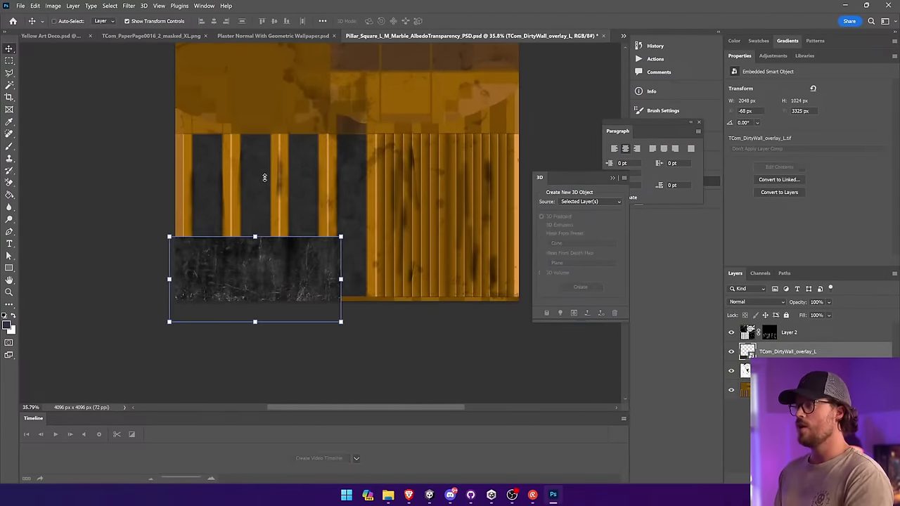
Step: Scale the Dirty Wall overlay to about 362% and move it down to cover the lower two thirds of the texture
drag(260, 237, 331, 96)
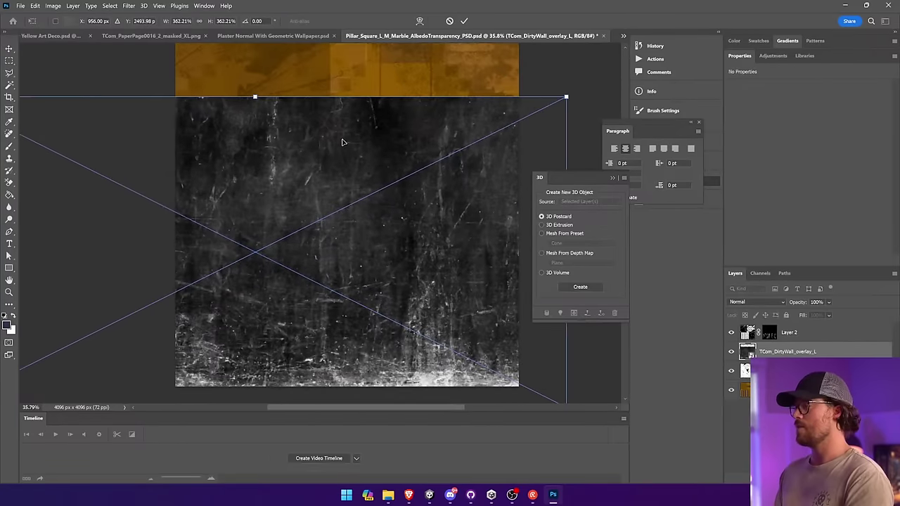
key(Return)
drag(342, 142, 342, 216)
Step: Apply Curves to the overlay with the black point at about input 70 and the white point just above it, isolating the scratches
click(54, 5)
mouse_move(77, 26)
click(166, 43)
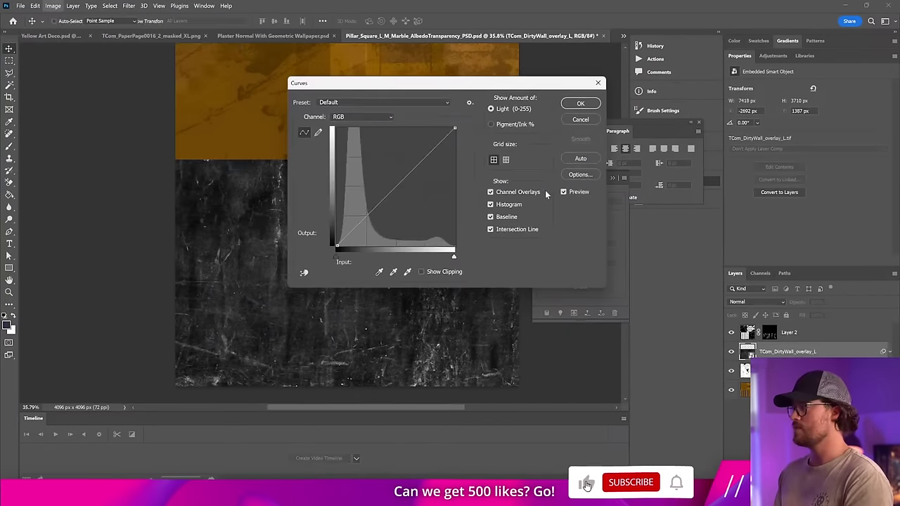
drag(454, 129, 366, 129)
drag(339, 246, 365, 245)
drag(363, 130, 379, 127)
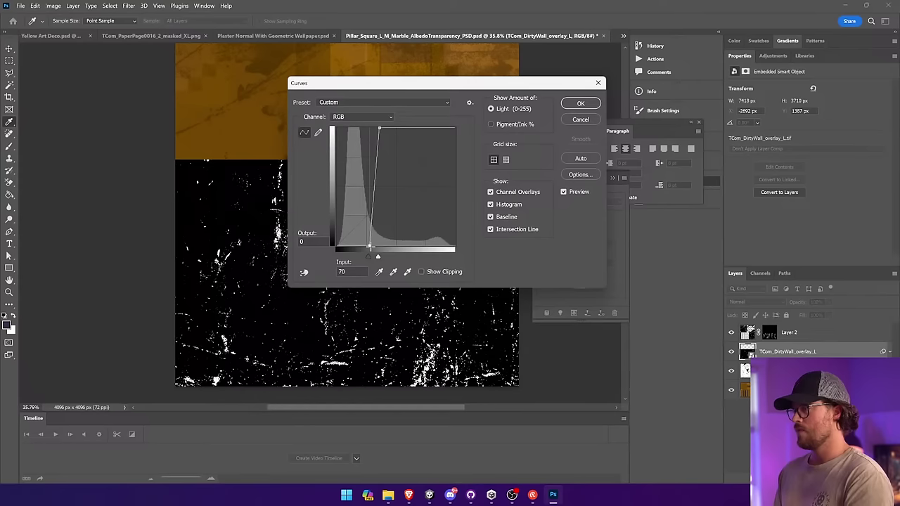
click(580, 104)
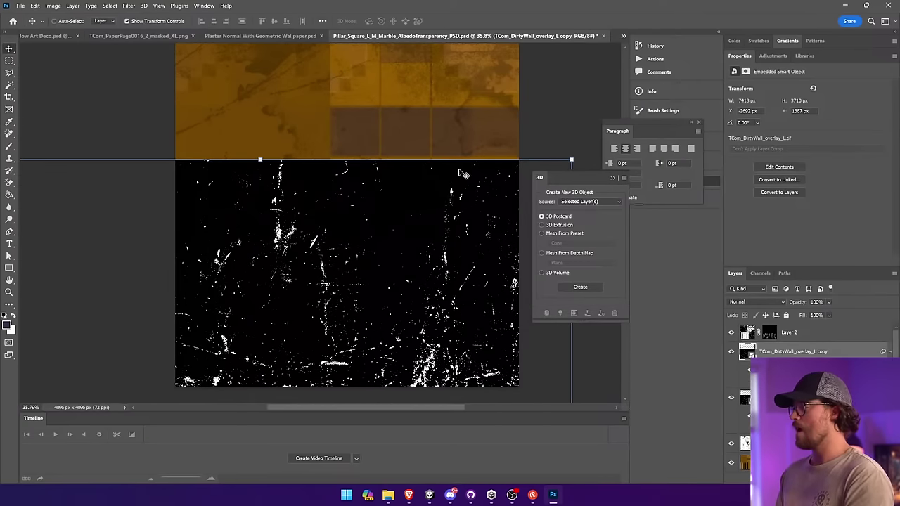
Step: Flip a duplicate of the Dirty Wall overlay vertically and move it up to cover the rest of the texture
click(35, 5)
mouse_move(85, 206)
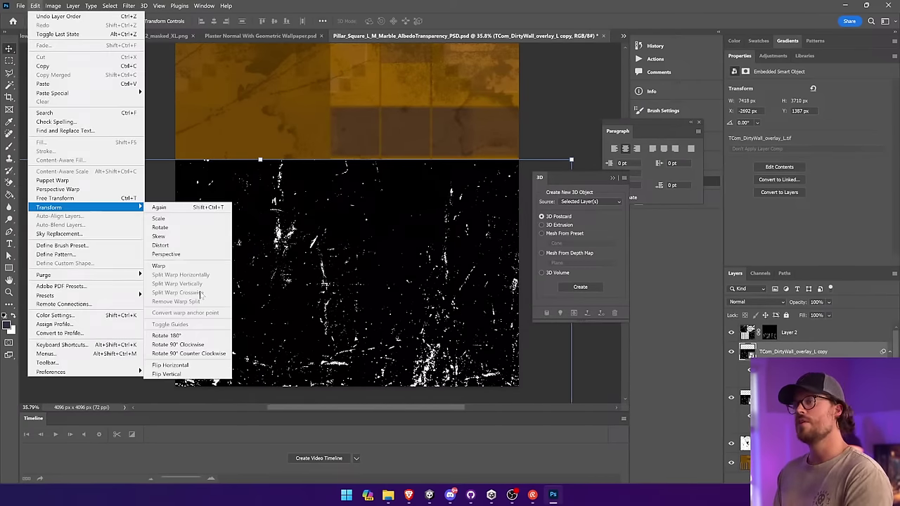
click(200, 374)
drag(386, 253, 385, 158)
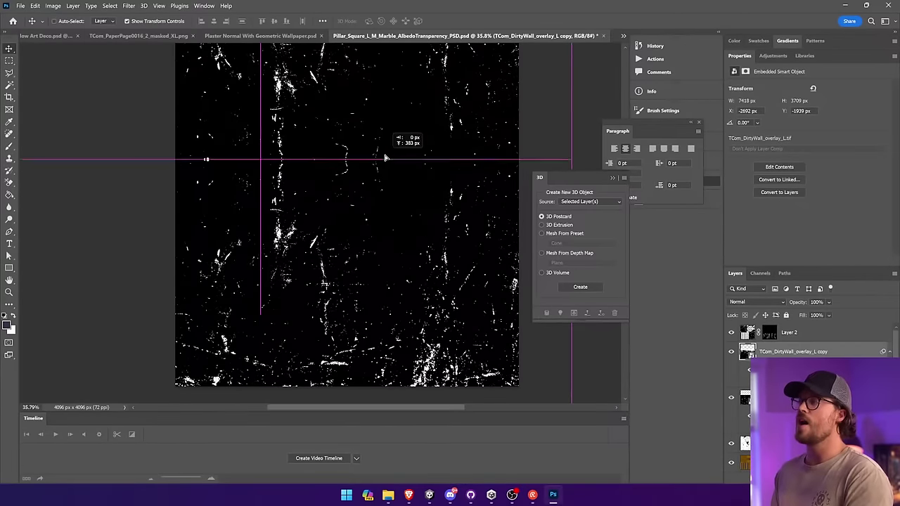
Step: Merge the two Dirty Wall overlay layers into one and cut its entire contents
shift+click(806, 398)
right_click(806, 398)
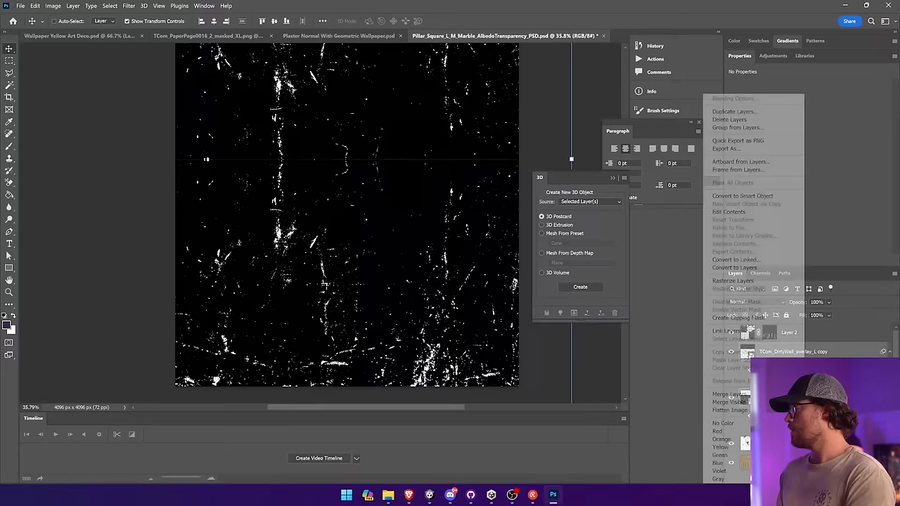
click(780, 395)
key(ctrl+a)
key(ctrl+x)
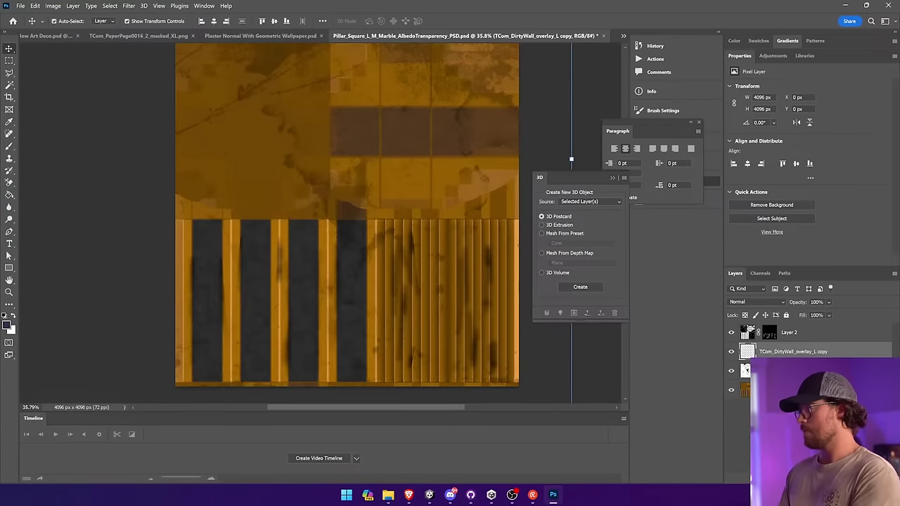
Step: Paste the cut scratches into the texture's Alpha 1 channel and save the file
click(759, 274)
click(764, 346)
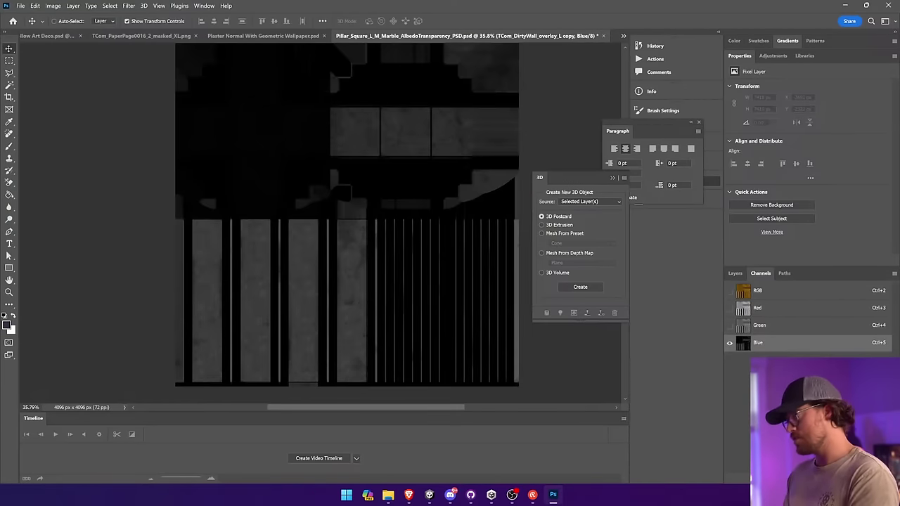
click(764, 361)
key(ctrl+v)
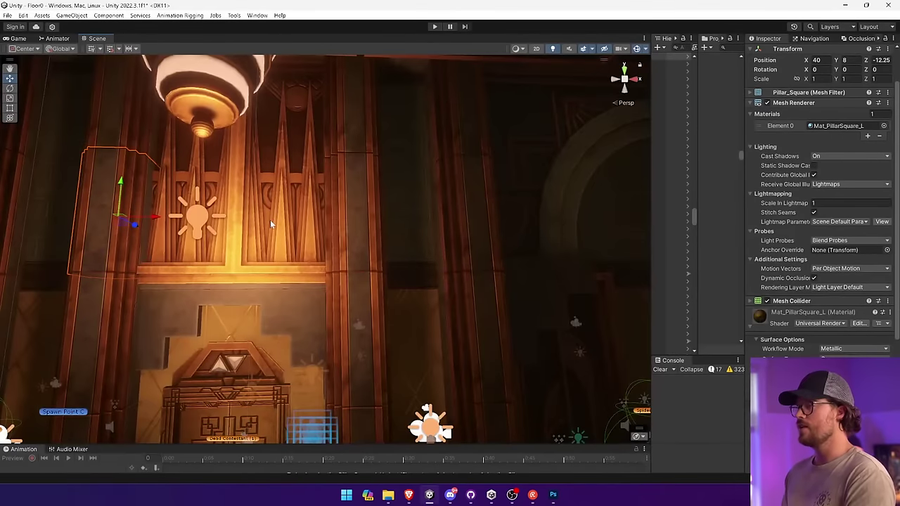
Step: Examine the pillar surfaces and the Mat_PillarSquare_L material up close in the Unity scene, returning to Photoshop
right_drag(270, 220, 235, 241)
scroll(808, 352, down, 3)
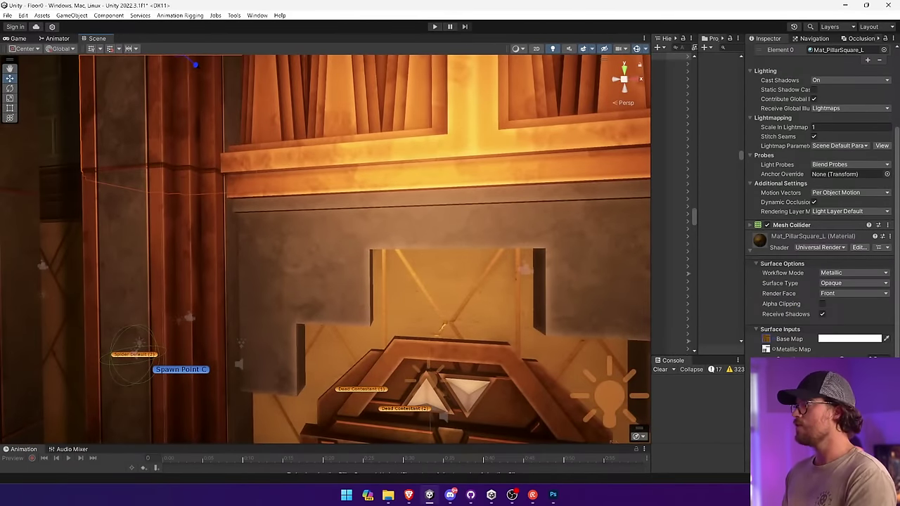
right_drag(331, 211, 404, 201)
key(alt+Tab)
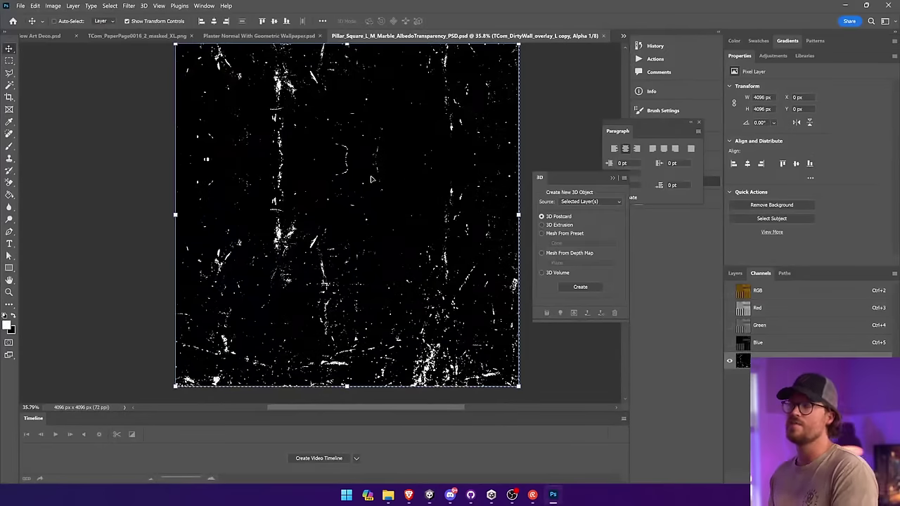
Step: Invert the scratch mask in the pillar texture's Alpha 1 channel and save the file
click(53, 6)
mouse_move(64, 28)
click(182, 130)
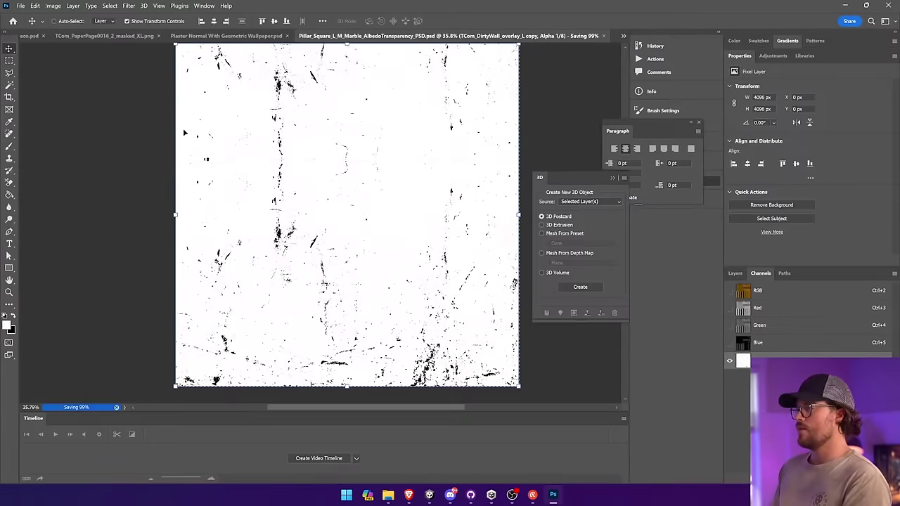
Step: Switch to Unity, examine the weathered pillars around the elevator, and playtest the level before stopping it
key(alt+Tab)
right_drag(281, 138, 102, 167)
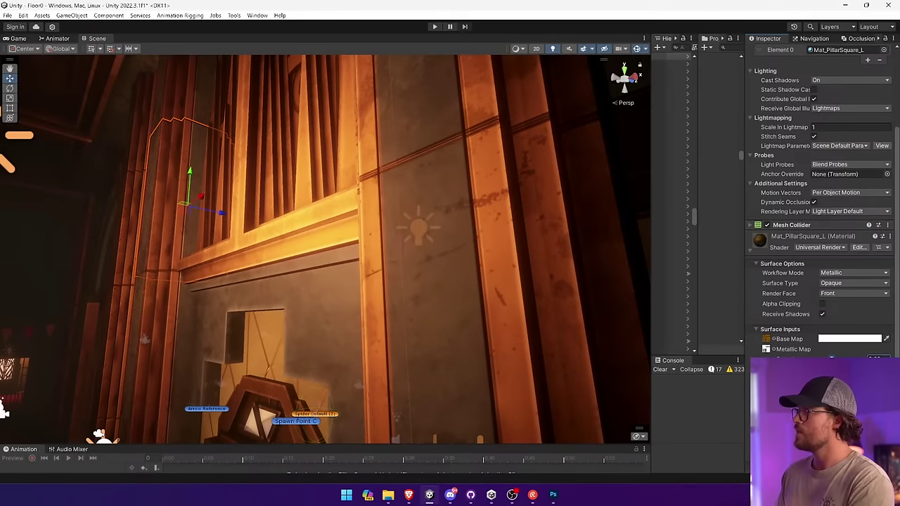
key(s)
right_drag(321, 267, 414, 120)
key(w)
key(w)
key(w)
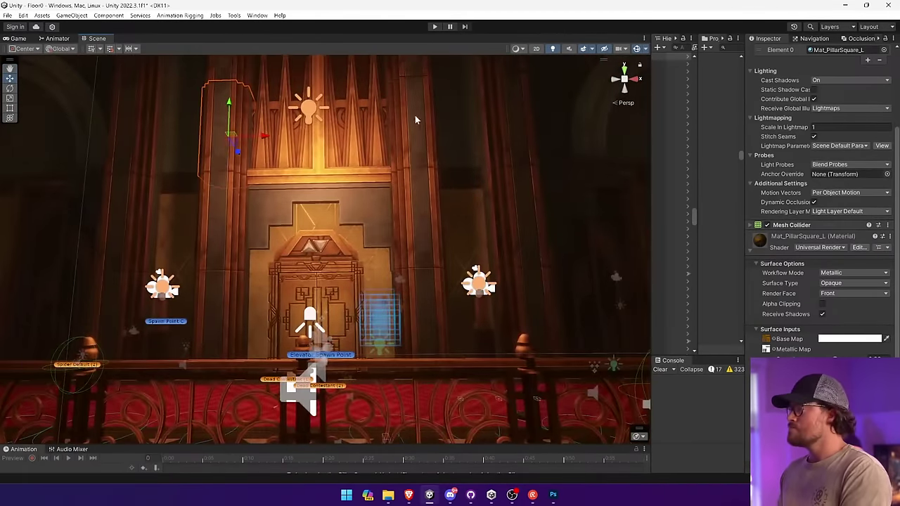
click(434, 27)
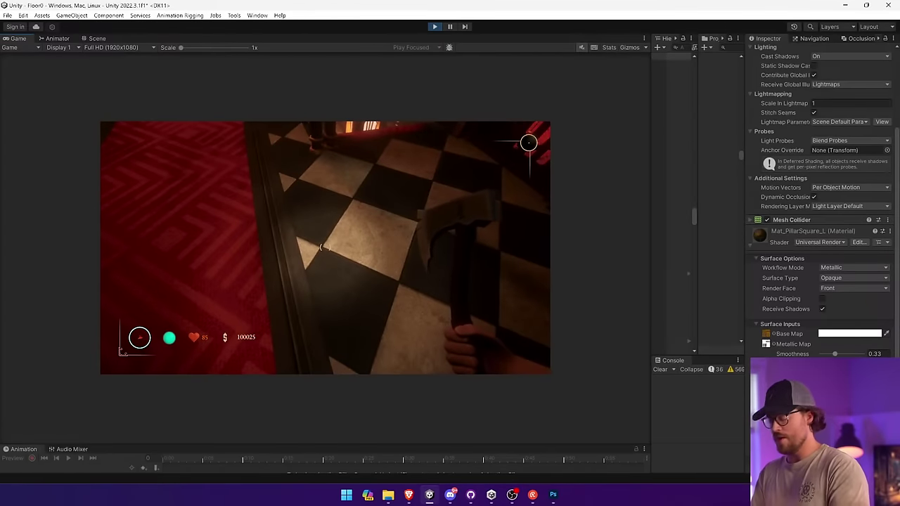
key(ctrl+p)
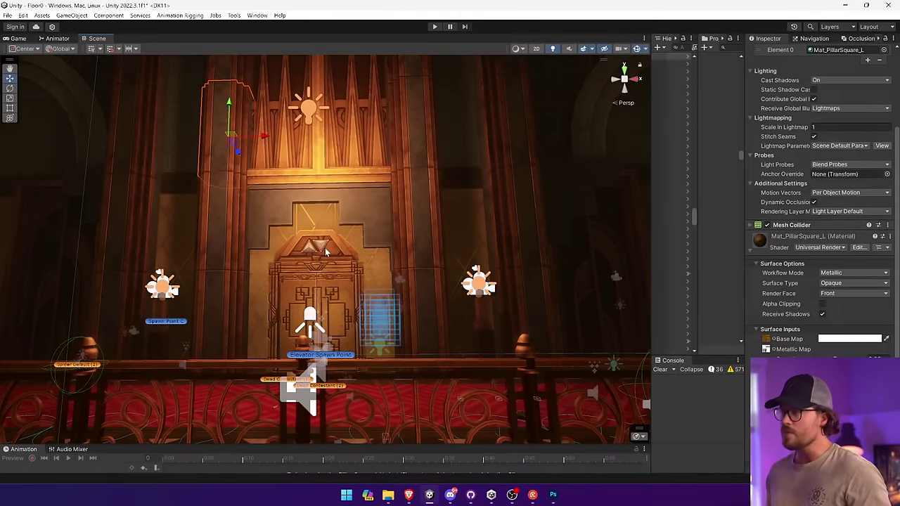
drag(224, 117, 230, 117)
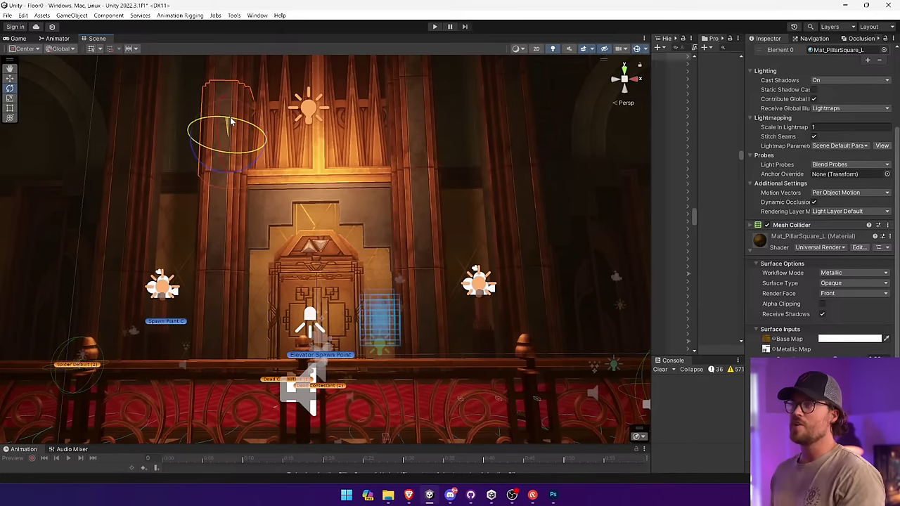
key(ctrl+z)
key(ctrl+z)
key(ctrl+z)
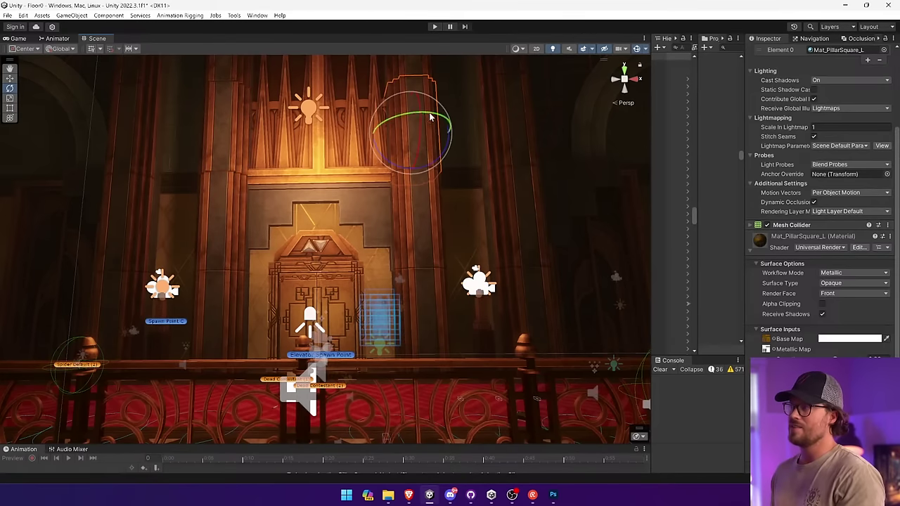
Step: Examine the square pillars beside the elevator to find a segment suited to leaning over
click(452, 185)
right_drag(453, 200, 405, 248)
click(301, 141)
click(462, 202)
key(w)
click(404, 248)
click(443, 172)
right_drag(444, 173, 317, 170)
key(s)
click(326, 173)
click(328, 174)
right_drag(439, 178, 381, 228)
click(500, 177)
key(s)
key(a)
click(384, 227)
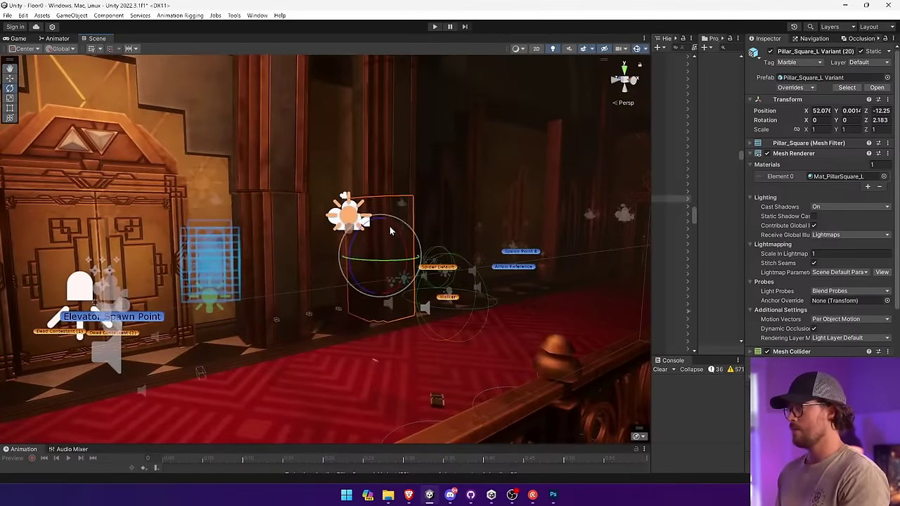
key(ctrl+z)
Step: Tilt the upper pillar segment beside the elevator about 45° on X and lower it to the carpet, near Y 0.88 and Z -16.27
right_drag(434, 214, 395, 156)
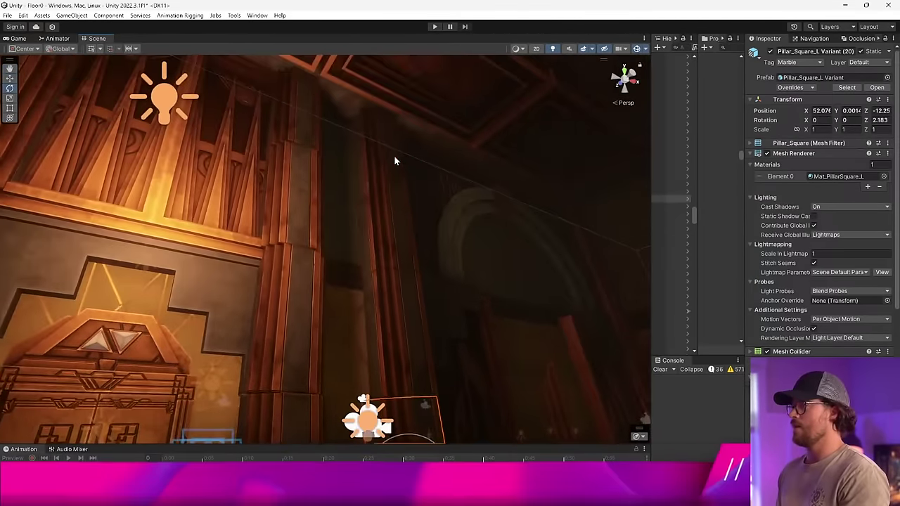
click(394, 156)
drag(399, 163, 434, 121)
click(9, 80)
right_drag(175, 109, 267, 148)
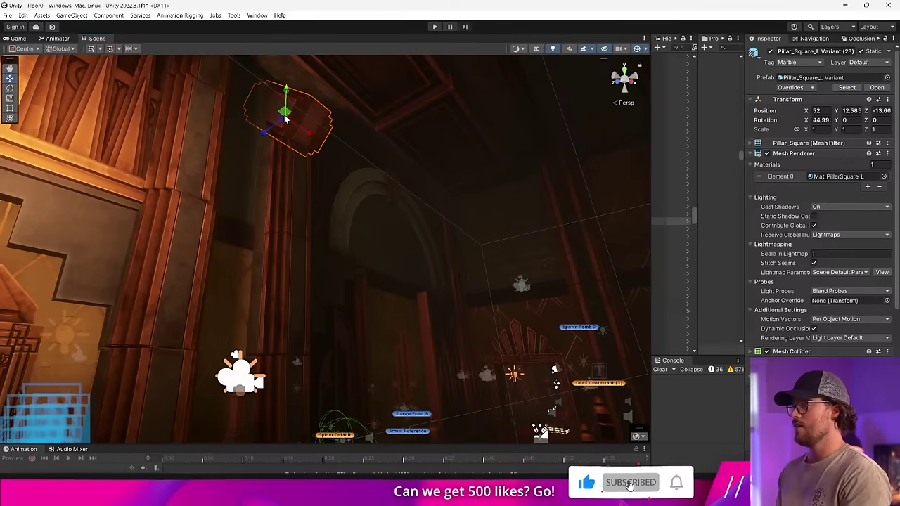
drag(290, 120, 337, 427)
right_drag(357, 405, 408, 420)
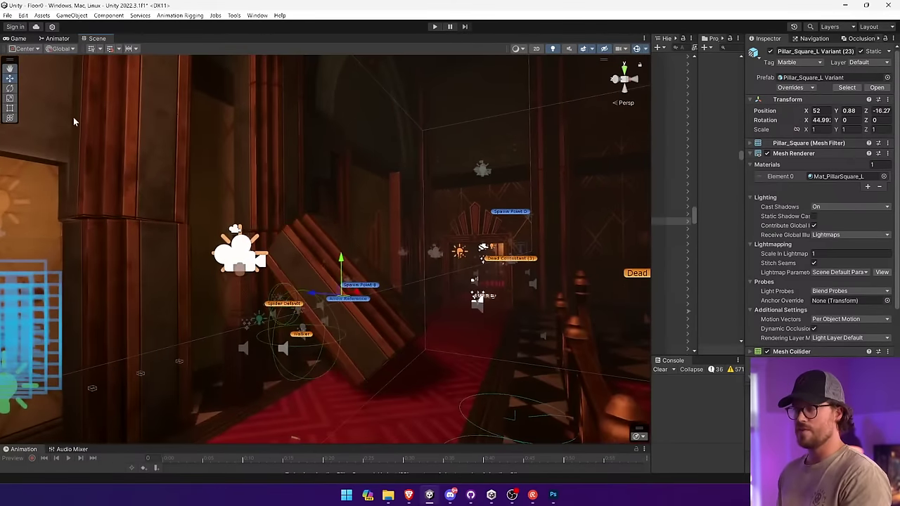
Step: Reduce the leaning pillar's X rotation to about 14.1° and shift it to about Y 0.01, Z -14.35
drag(354, 265, 383, 283)
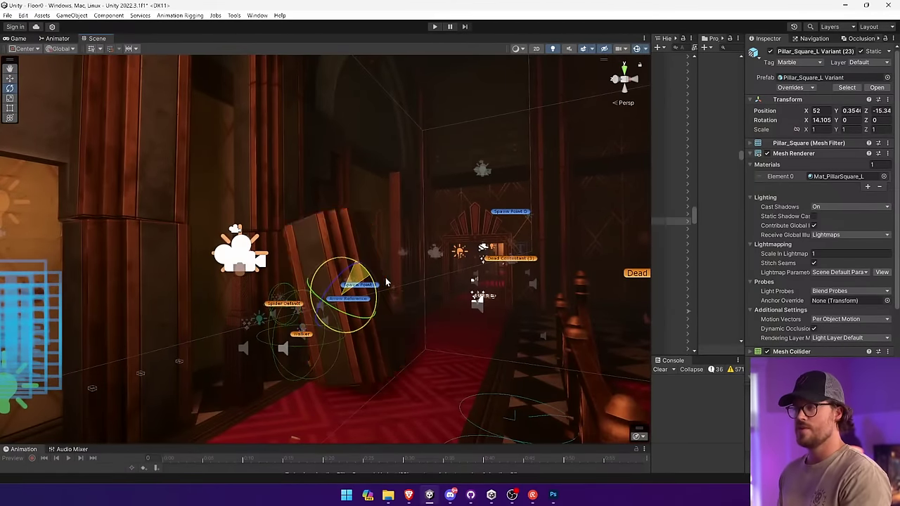
drag(317, 295, 283, 291)
right_drag(330, 293, 30, 288)
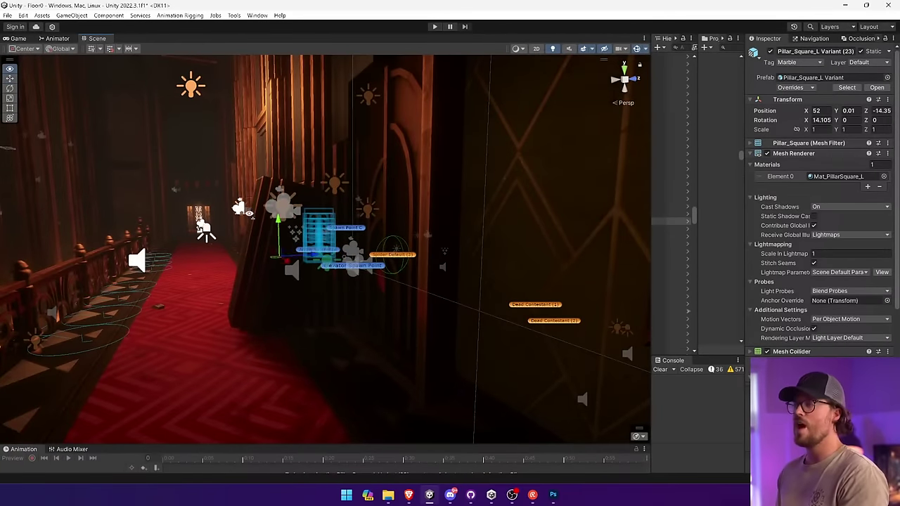
Step: Slide the leaning pillar to about X 53.3 and turn it to about 21.6° on Y
right_drag(249, 213, 445, 282)
click(556, 120)
click(373, 236)
drag(359, 264, 431, 272)
click(11, 88)
right_drag(243, 200, 364, 213)
drag(360, 235, 333, 242)
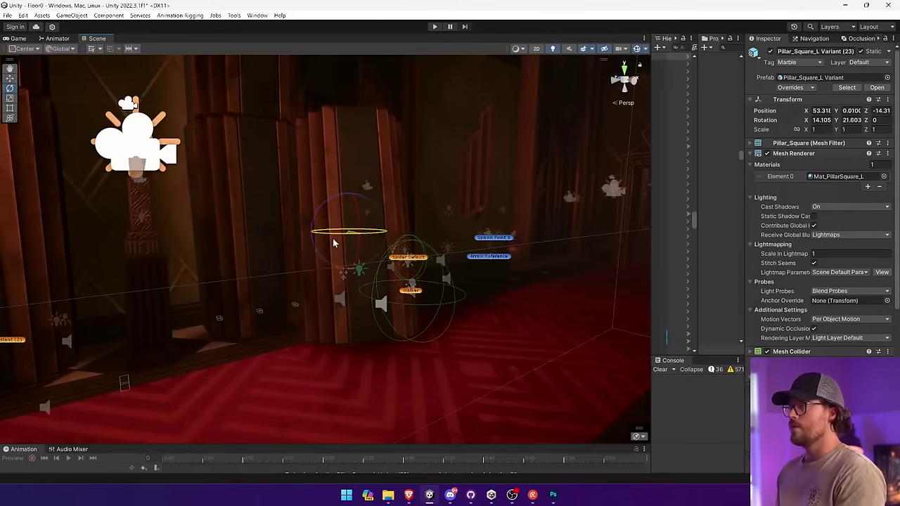
Step: Turn the leaning pillar to about -5.4° on Y and increase its X tilt to about 19.1°
right_drag(508, 189, 421, 264)
drag(299, 238, 338, 239)
drag(281, 216, 282, 209)
right_drag(282, 210, 500, 230)
click(430, 173)
click(483, 200)
click(500, 230)
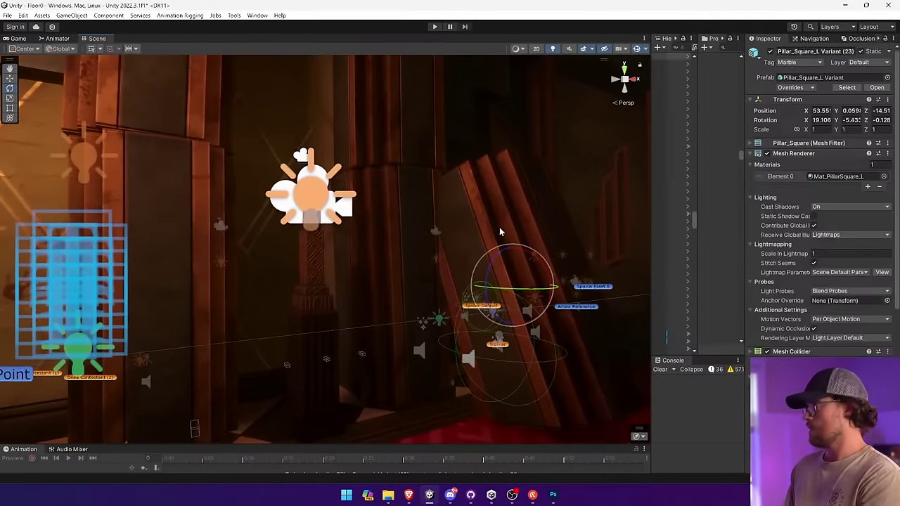
Step: Nudge the leaning pillar slightly sideways on the walkway
click(10, 78)
right_drag(281, 204, 405, 247)
drag(395, 242, 359, 240)
Step: Select the stepped arch above the elevator doors and open its Mat_Arch8x8 base map in Photoshop
right_drag(432, 229, 276, 193)
click(395, 233)
scroll(277, 192, up, 5)
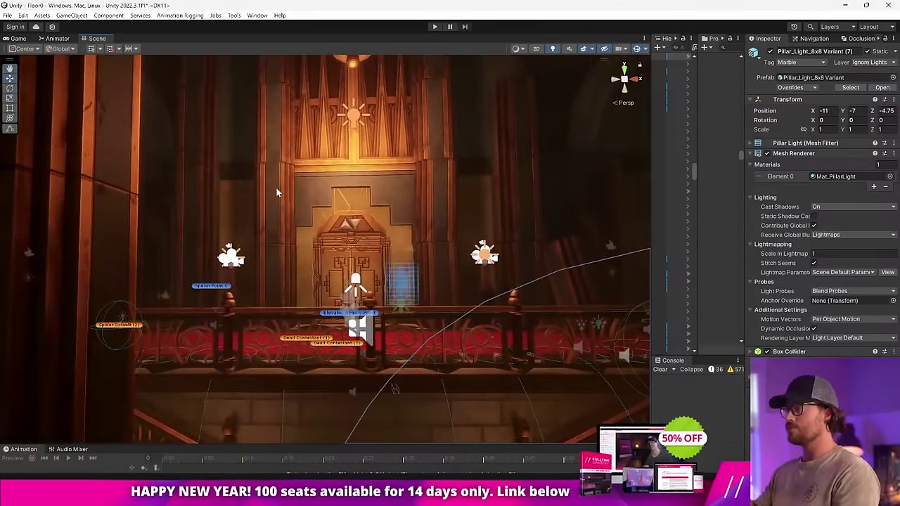
right_drag(354, 192, 366, 212)
click(366, 212)
click(365, 214)
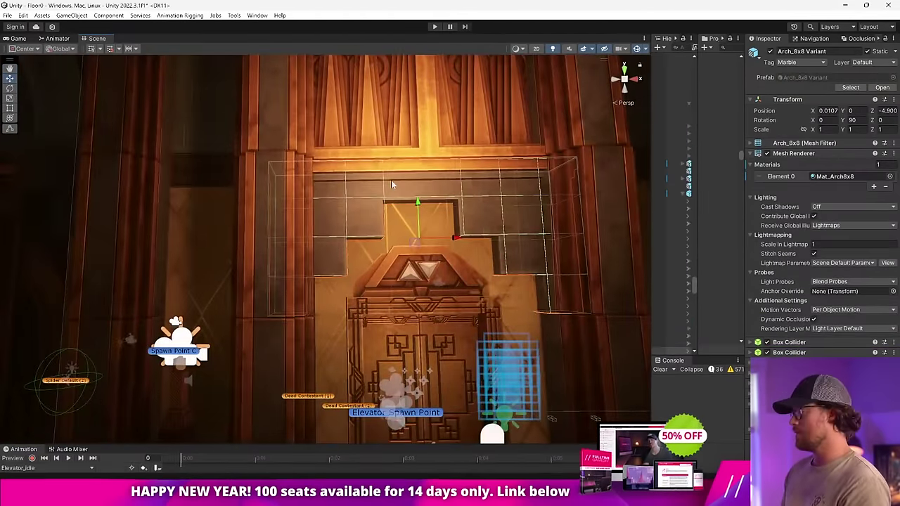
click(330, 201)
click(374, 218)
click(374, 219)
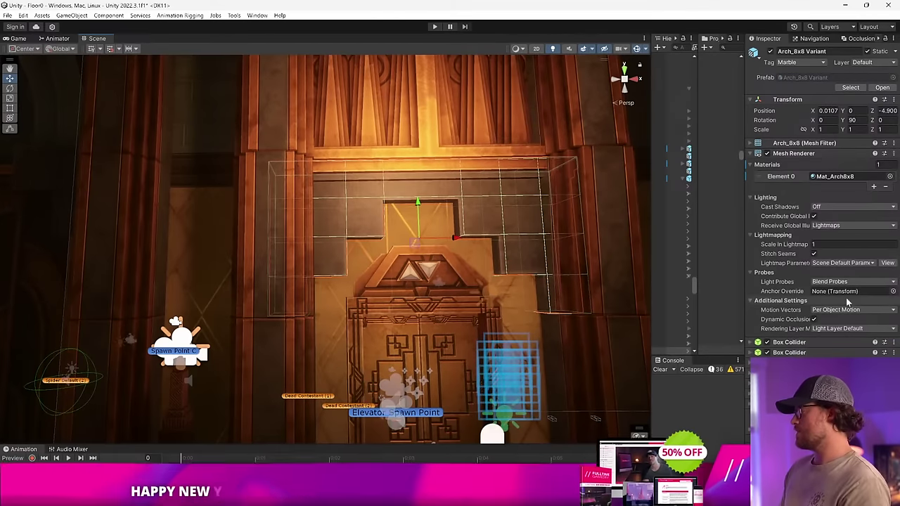
scroll(846, 301, down, 5)
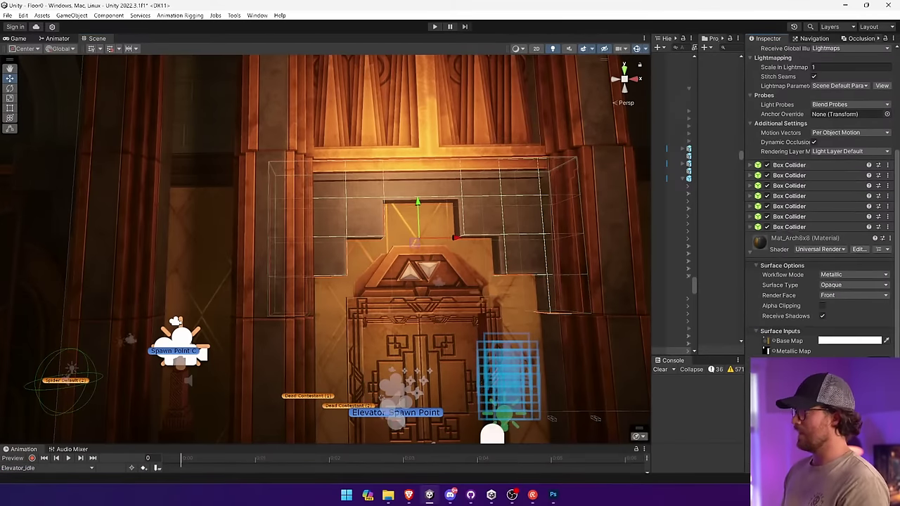
double_click(766, 341)
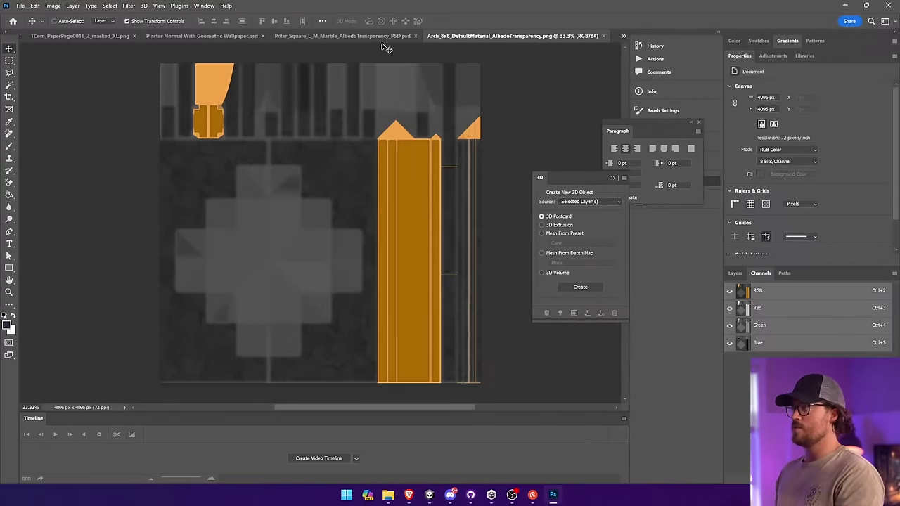
Step: Copy the pillar's scratch mask into a new alpha channel of the arch texture and save it as Arch_8x8_DefaultMaterial_AlbedoTransparency_PSD
click(385, 36)
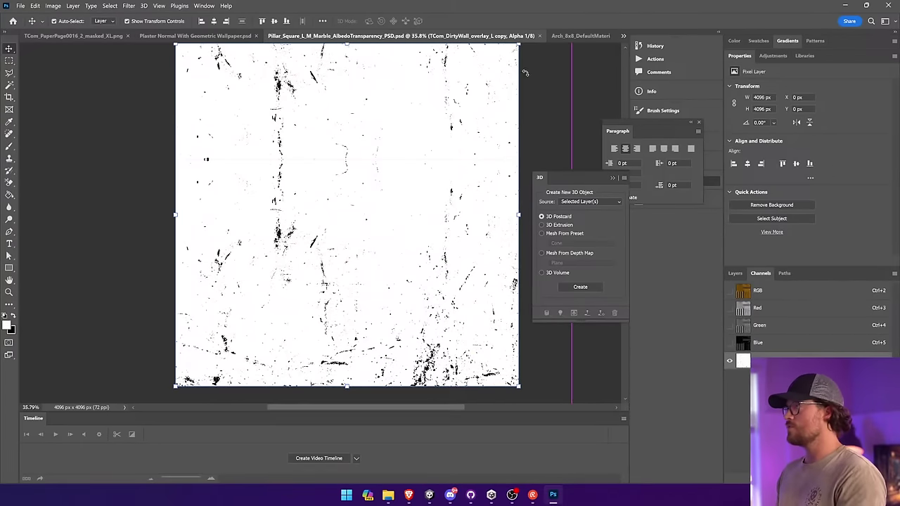
click(579, 36)
click(757, 342)
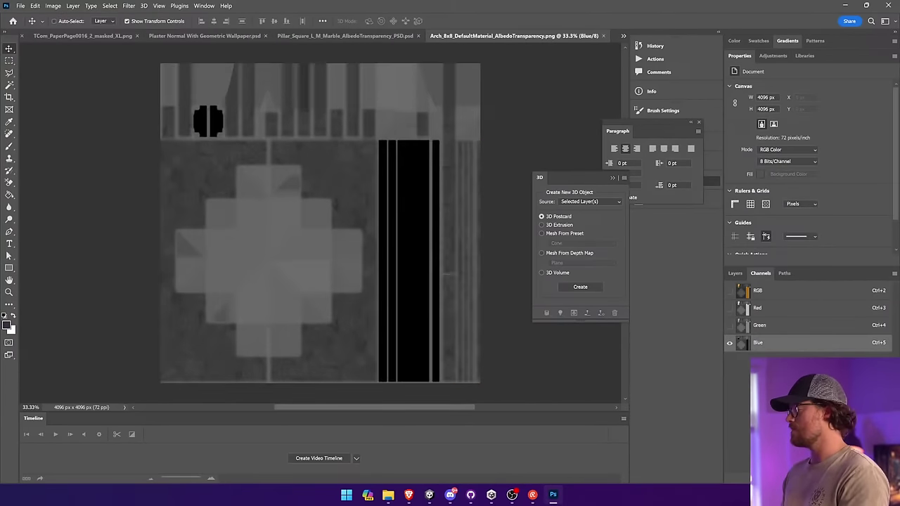
key(ctrl+v)
key(ctrl+shift+s)
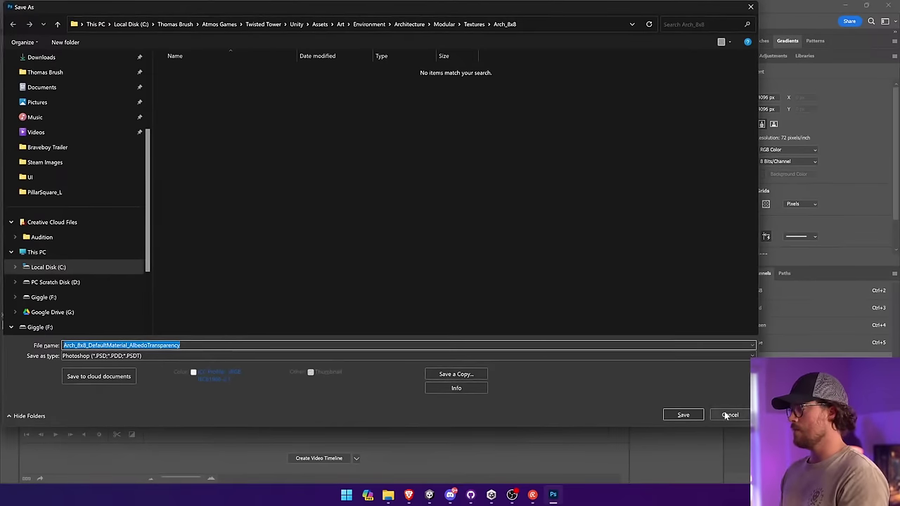
key(Escape)
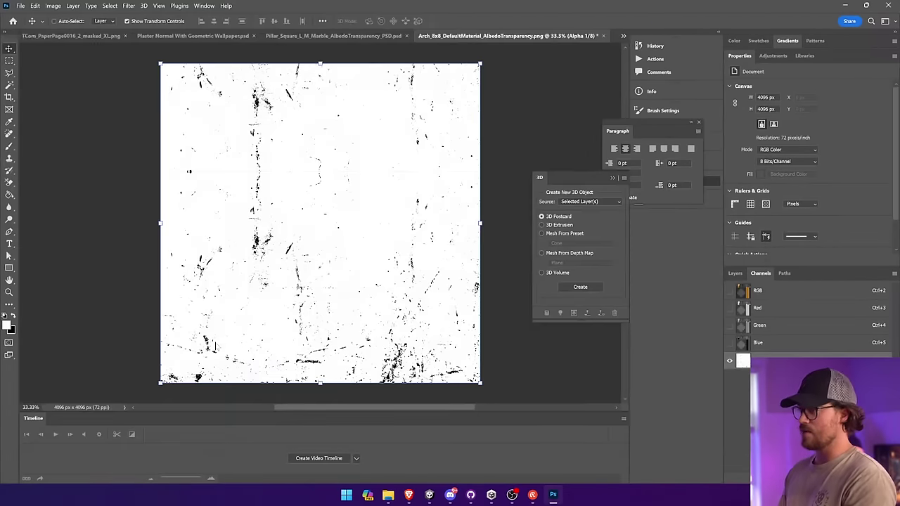
Step: Return to Unity, reveal the Arch_8x8 texture files in the project, and examine the arch's surface up close
click(428, 495)
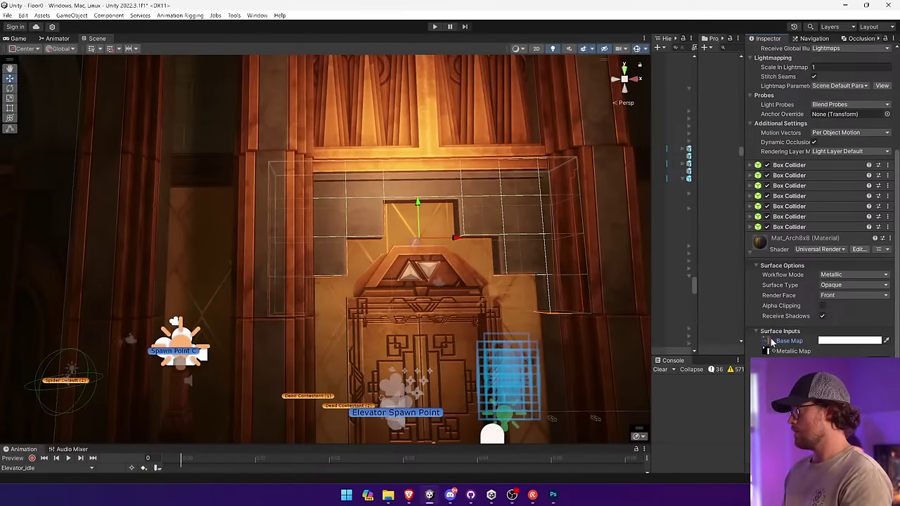
drag(650, 267, 386, 289)
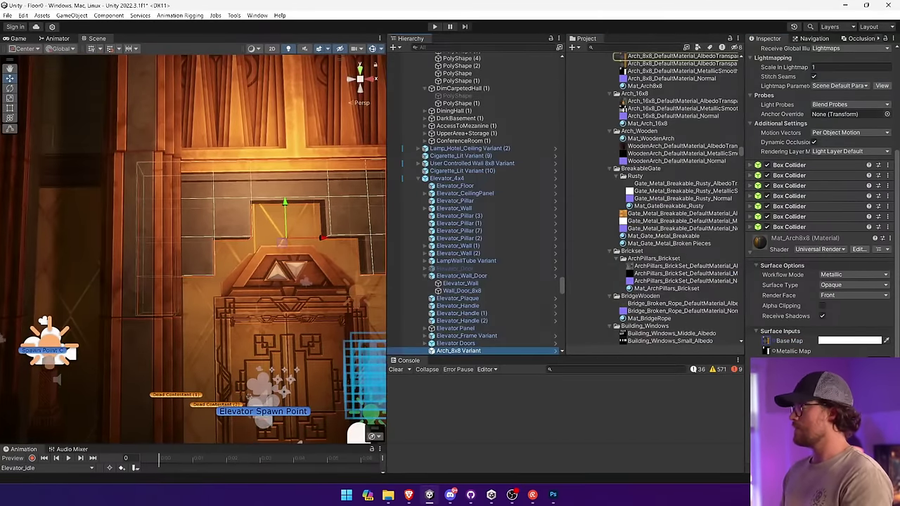
scroll(655, 97, up, 2)
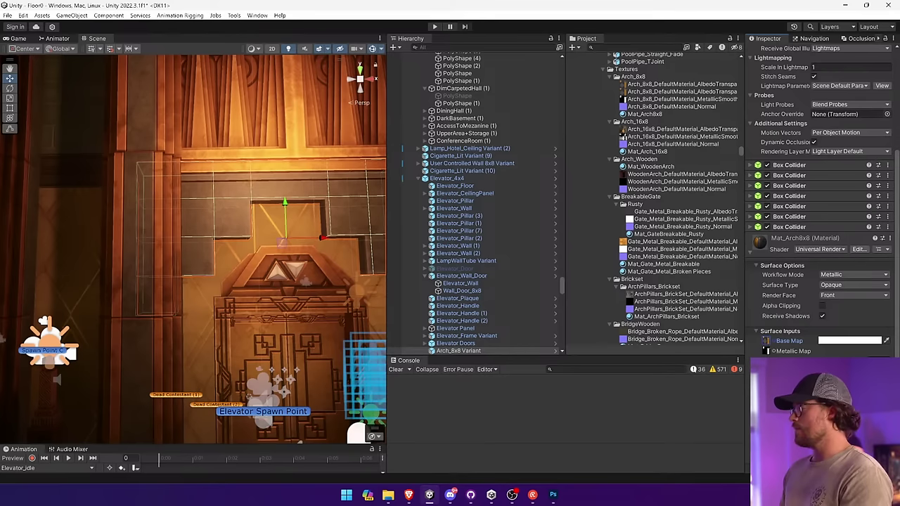
right_drag(340, 233, 319, 213)
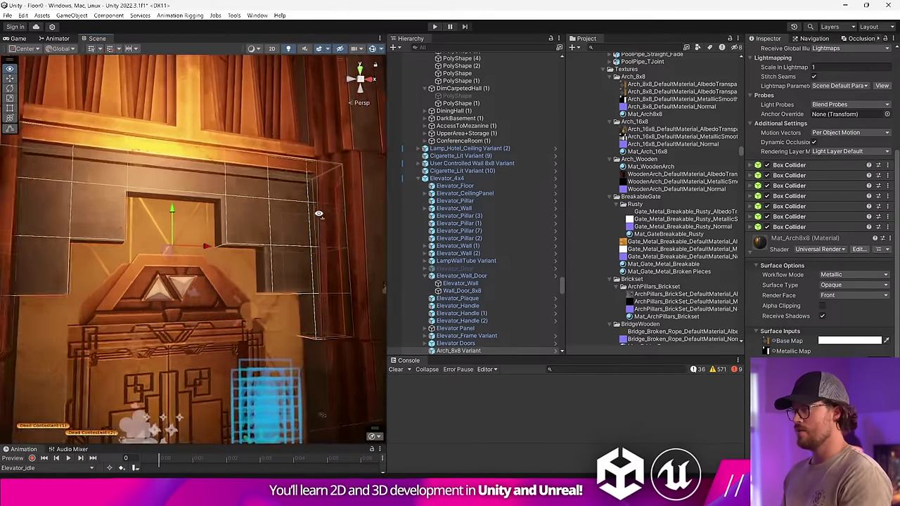
mouse_move(318, 213)
alt+mouse_down()
mouse_move(182, 198)
mouse_move(310, 225)
alt+mouse_up()
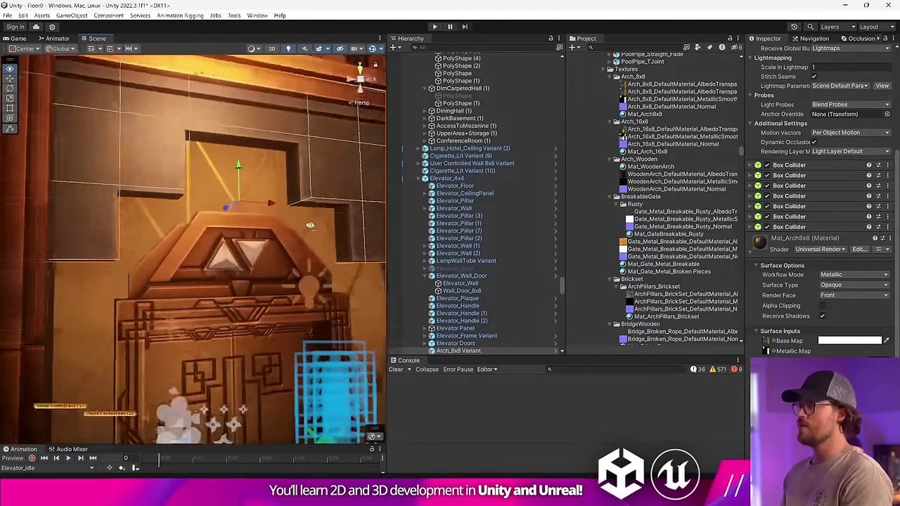
right_drag(310, 225, 283, 237)
click(282, 238)
mouse_move(340, 253)
right_down()
mouse_move(330, 231)
mouse_move(336, 249)
mouse_move(324, 248)
right_up()
Step: Switch to Photoshop and select the Layer 1 grime overlay in the Pillar_Square_L_M_Marble document
key(alt+Tab)
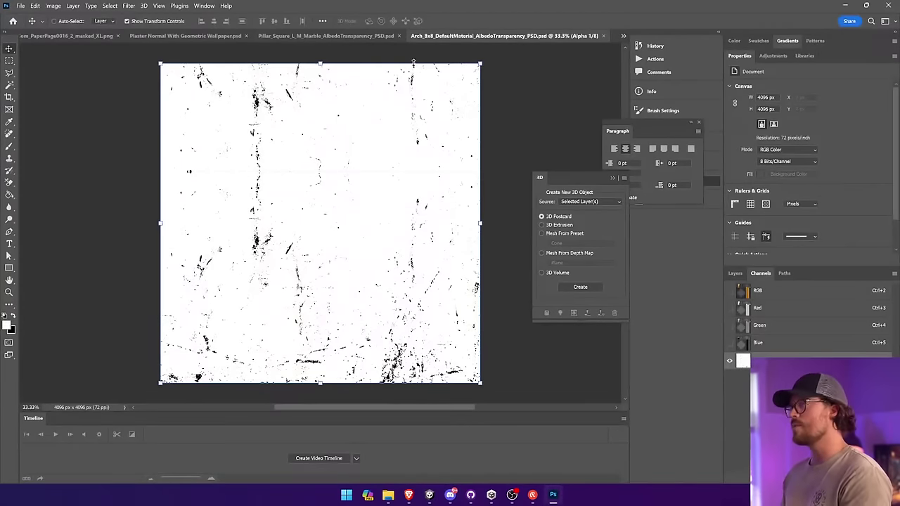
click(325, 36)
click(735, 273)
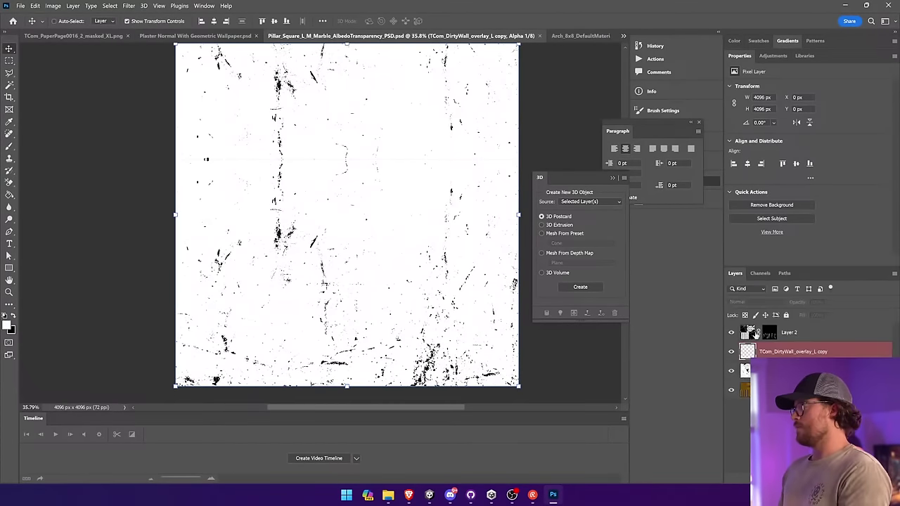
click(747, 371)
right_click(827, 372)
click(763, 42)
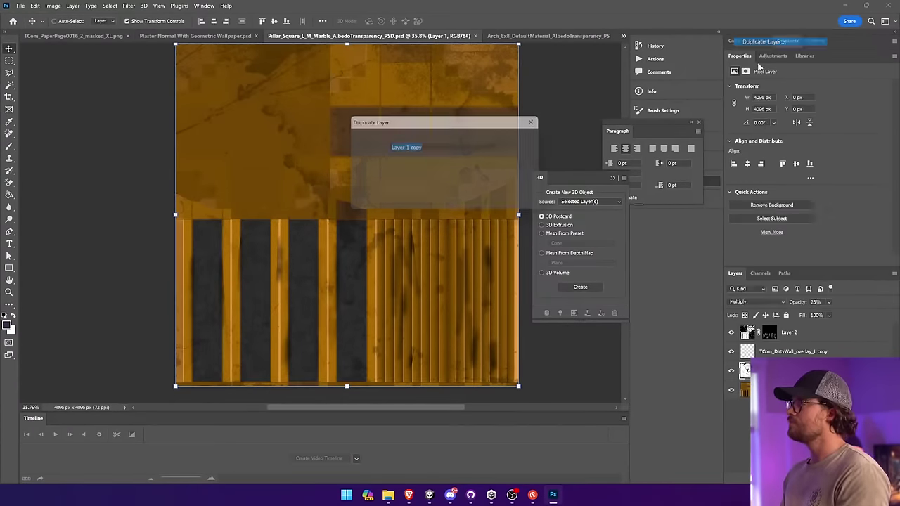
click(418, 173)
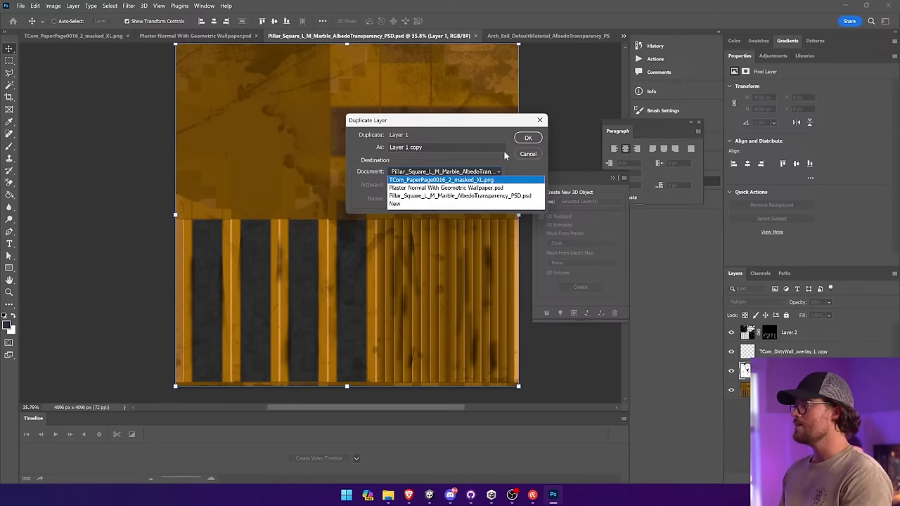
click(532, 161)
click(536, 153)
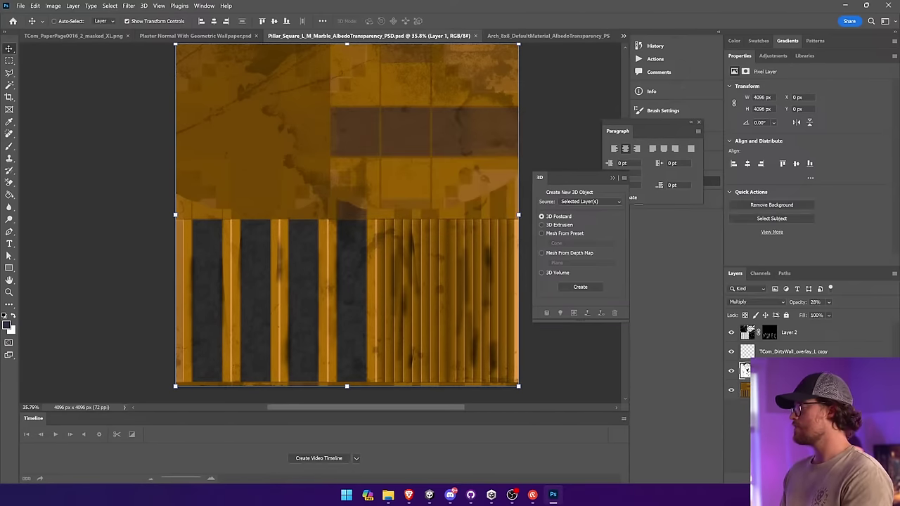
Step: Convert the Layer 1 grime overlay to a smart object, select the whole canvas, and rasterize the layer to bake in its opacity
right_click(836, 371)
click(795, 246)
key(ctrl+a)
right_click(745, 370)
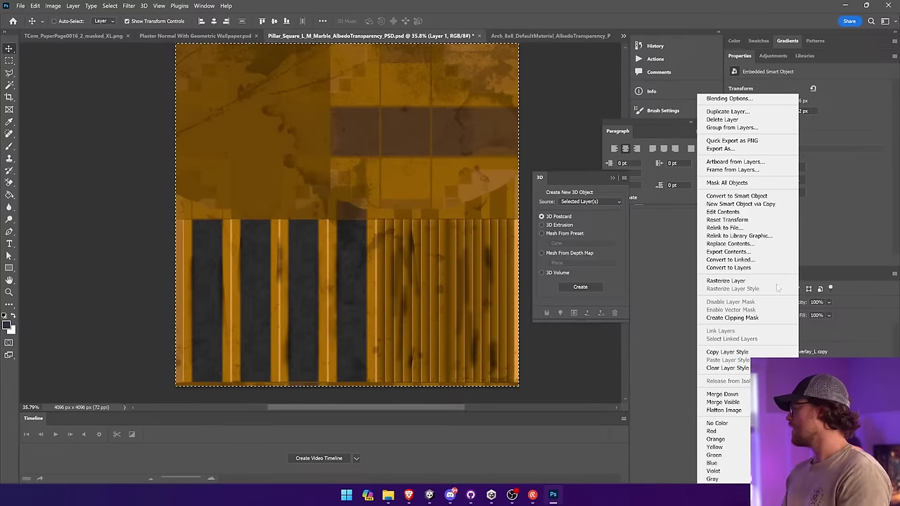
click(730, 280)
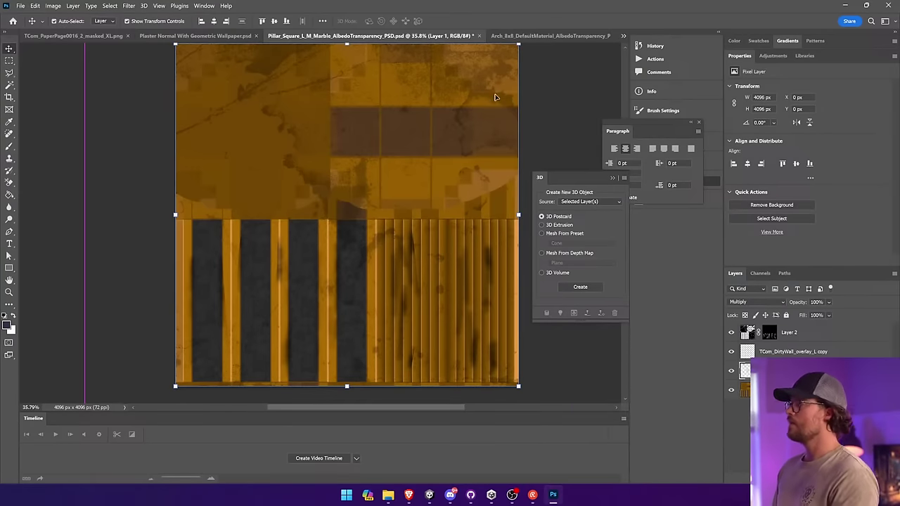
Step: Paste the grime overlay above the Background of the Arch_8x8 texture, set its blend mode to Multiply, and save the document
click(545, 37)
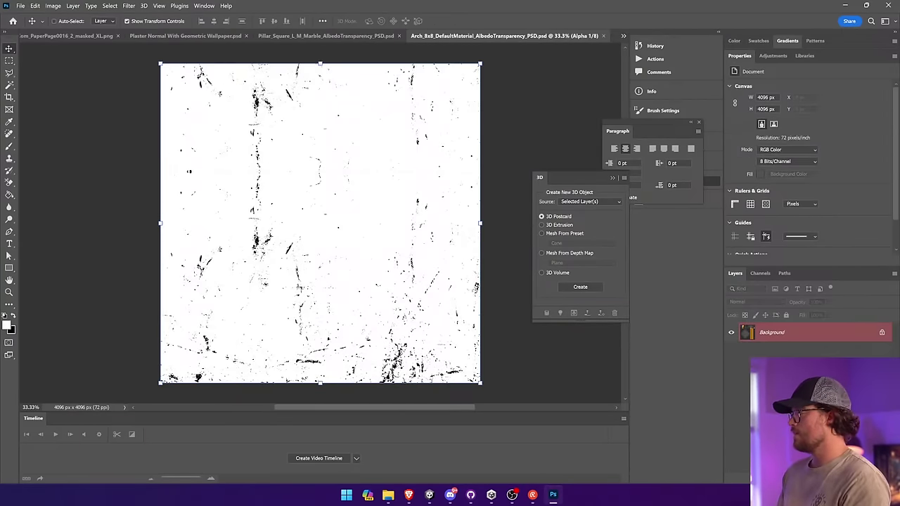
click(771, 333)
key(ctrl+v)
click(755, 303)
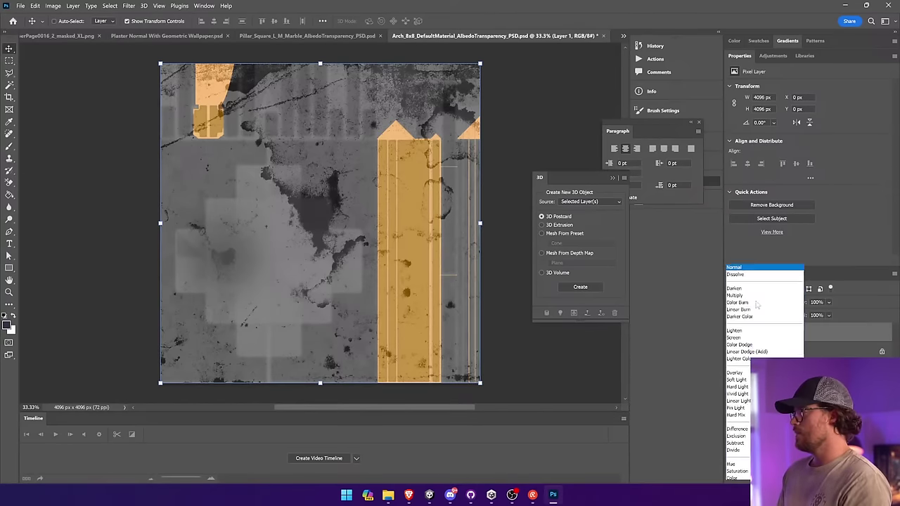
click(735, 284)
key(ctrl+s)
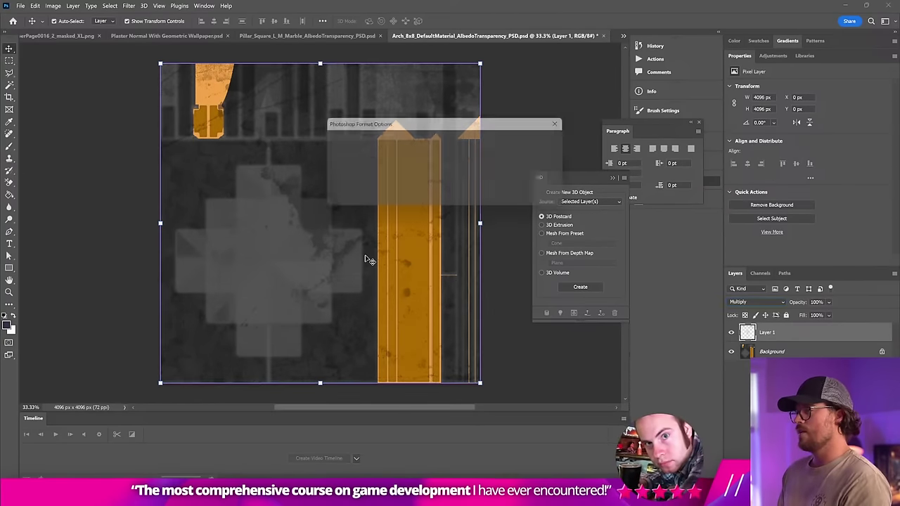
click(554, 140)
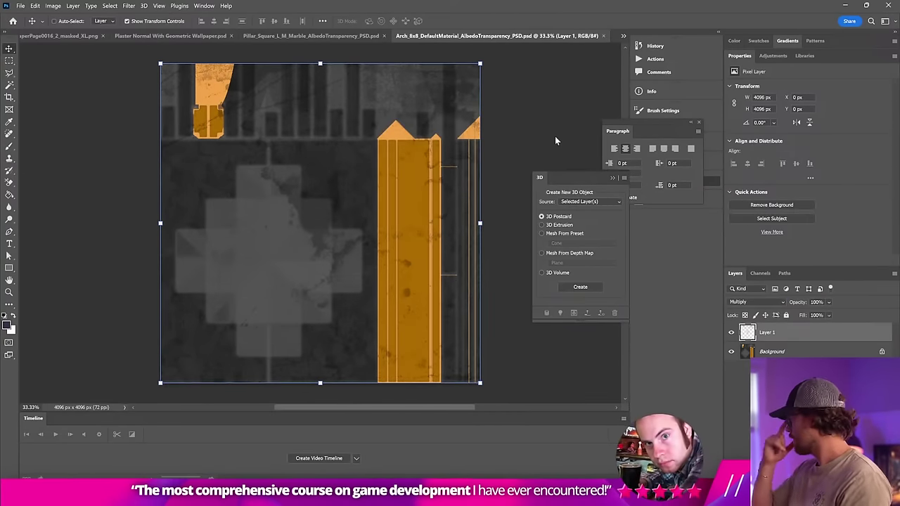
Step: Switch to Unity, widen the Scene view, and examine the grimy stepped arch above the elevator up close
key(alt+Tab)
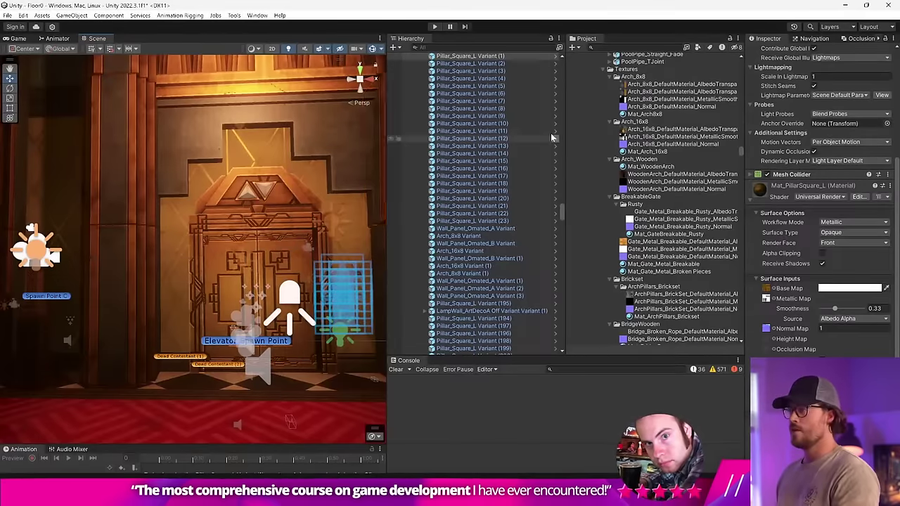
right_drag(157, 173, 169, 167)
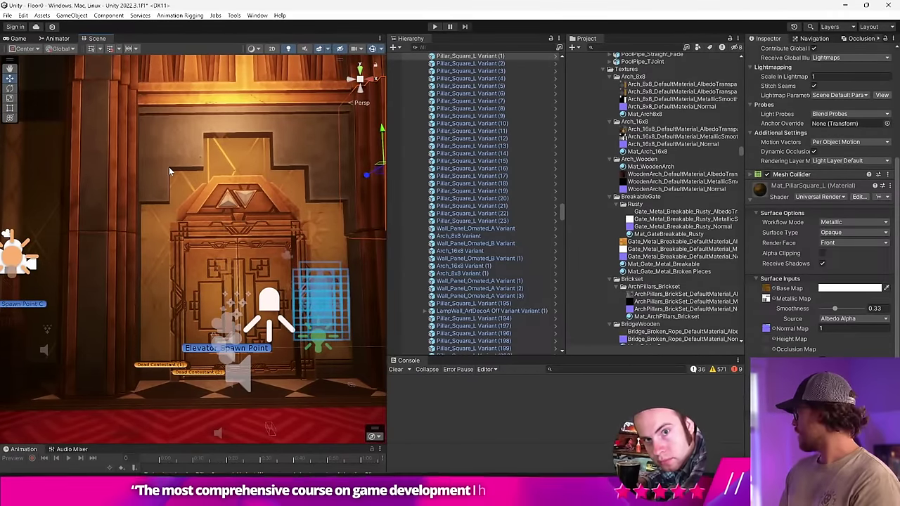
right_drag(99, 238, 219, 202)
drag(386, 192, 574, 202)
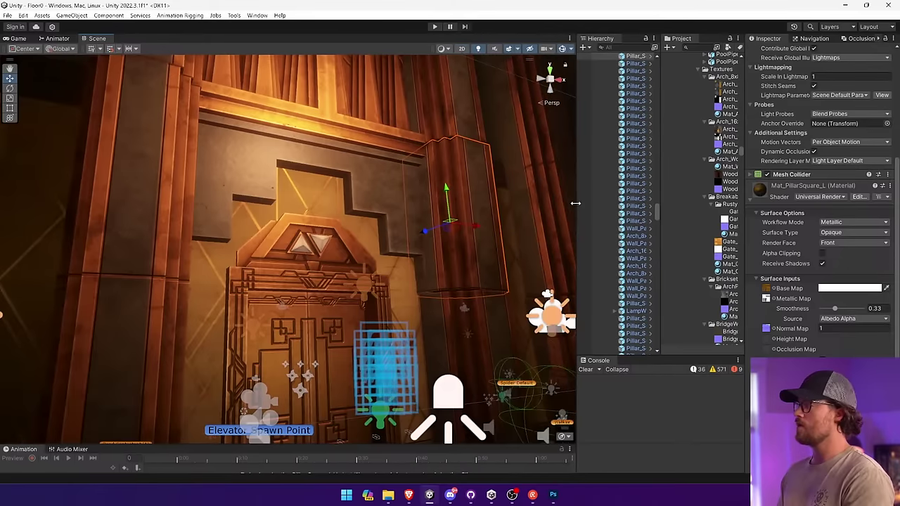
scroll(335, 213, up, 5)
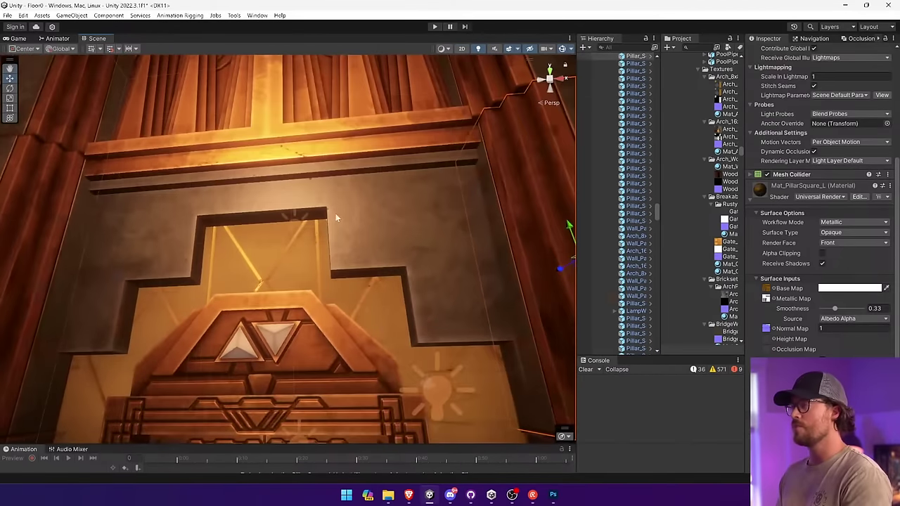
click(398, 240)
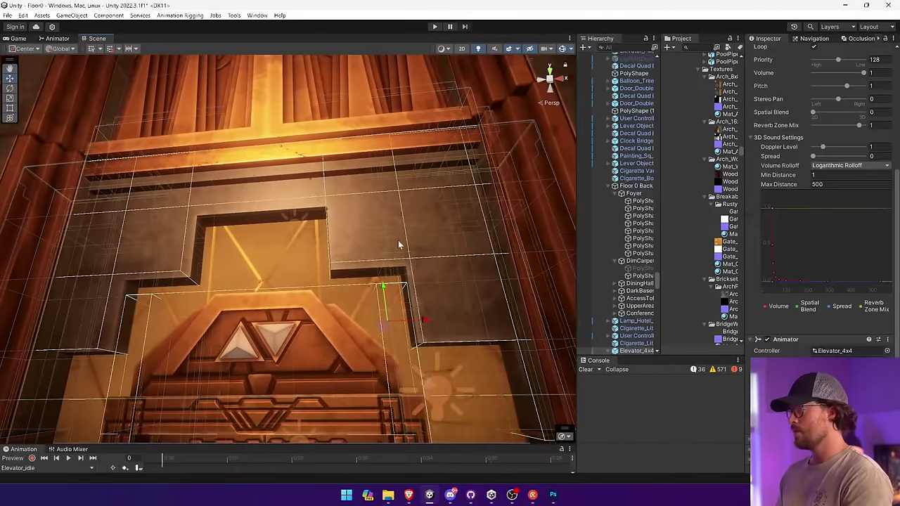
click(398, 241)
right_drag(398, 242, 420, 295)
click(367, 275)
Step: Switch to Photoshop and invert the arch texture's Alpha 1 scratch mask
key(alt+Tab)
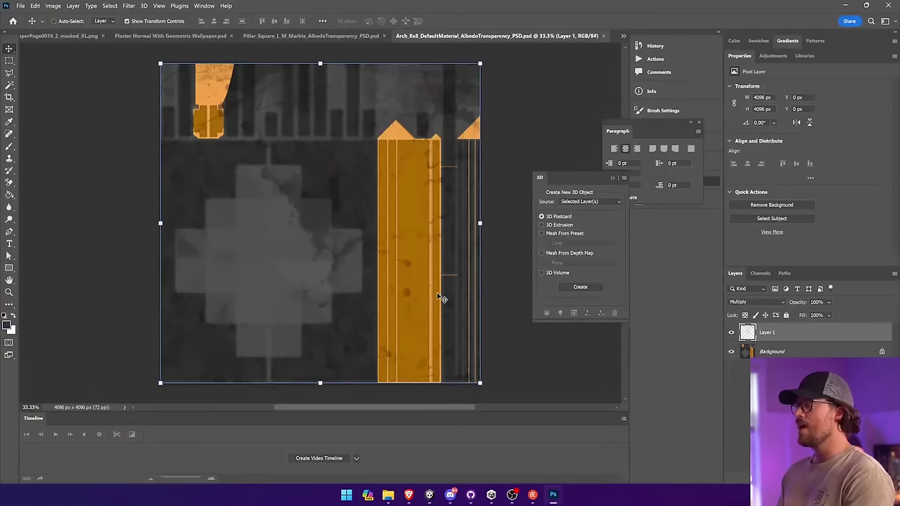
click(765, 273)
click(755, 359)
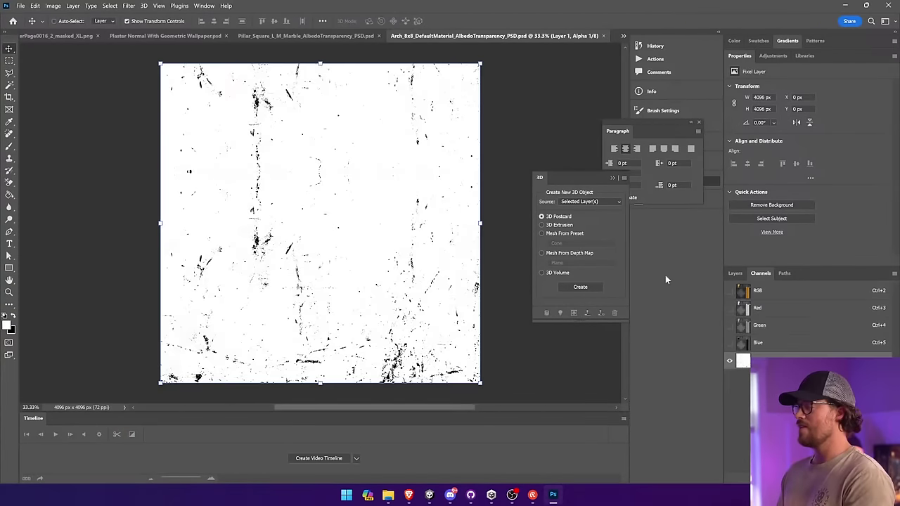
click(47, 5)
mouse_move(84, 28)
click(211, 135)
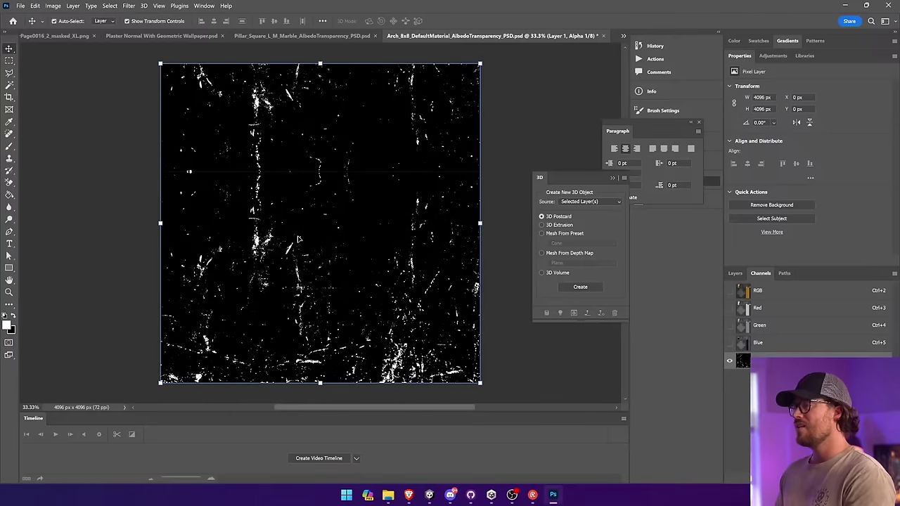
Step: Check the inverted mask on the arch in Unity and return to Photoshop to undo the inversion
key(alt+Tab)
right_drag(315, 249, 374, 261)
key(s)
key(w)
click(390, 240)
click(393, 242)
key(alt+Tab)
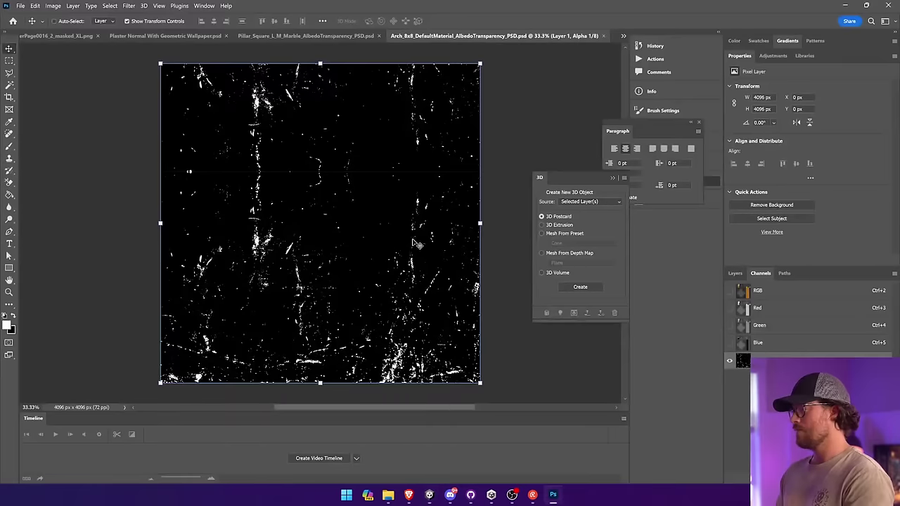
key(ctrl+z)
Step: Darken the Alpha 1 scratch mask with two successive Brightness/Contrast adjustments, lowering the brightness to -150
click(53, 5)
mouse_move(84, 28)
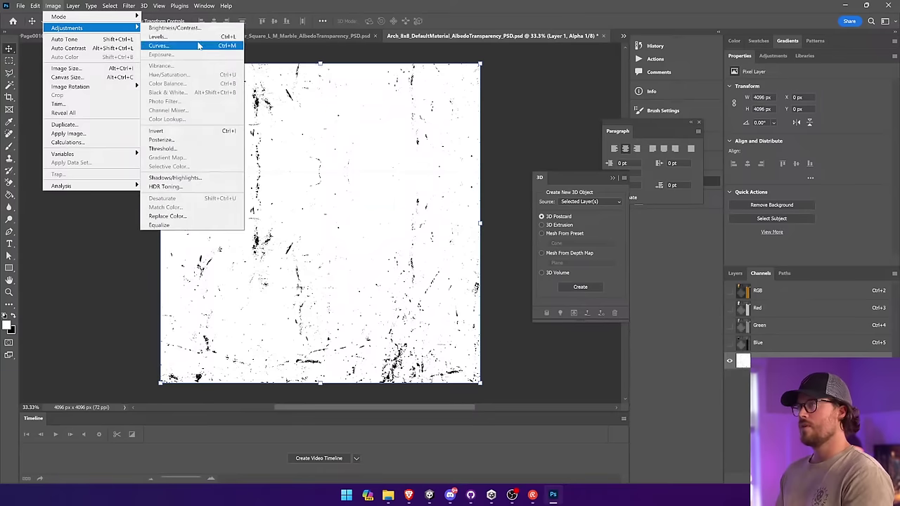
click(168, 35)
drag(630, 157, 573, 160)
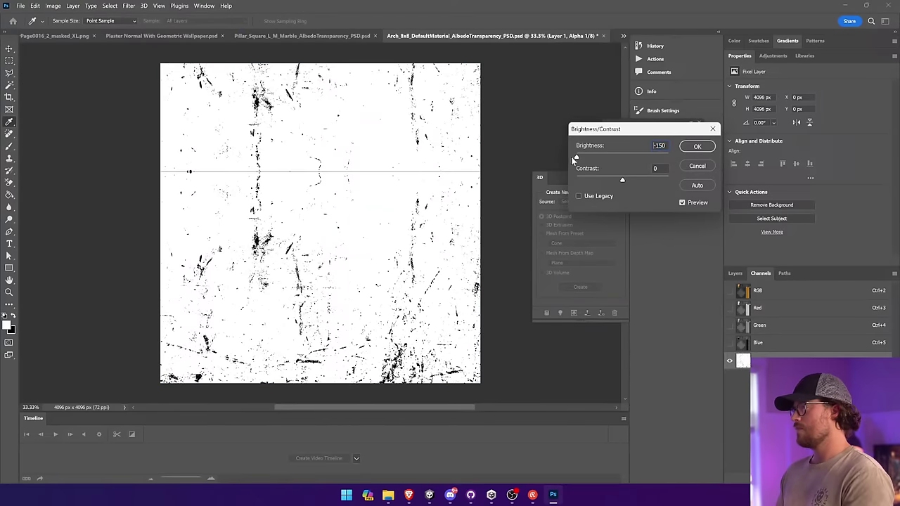
click(686, 146)
click(52, 6)
mouse_move(84, 28)
click(176, 29)
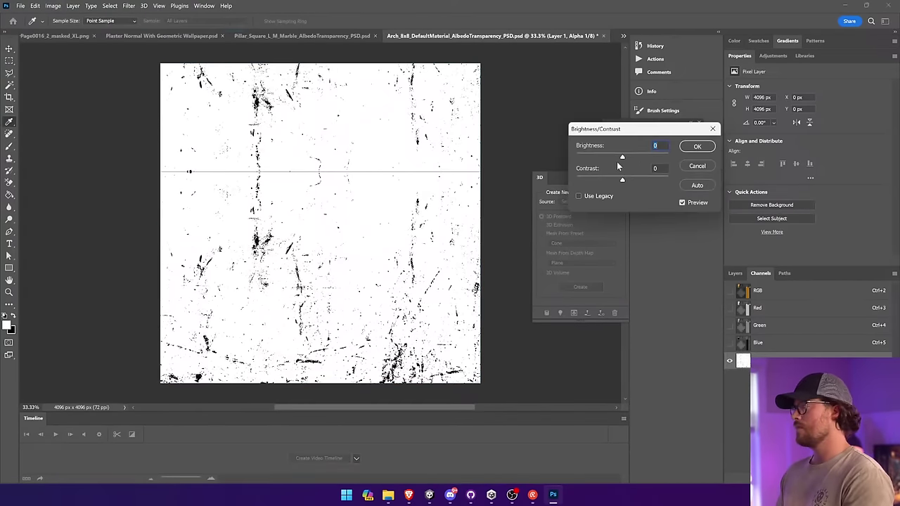
drag(622, 156, 548, 158)
click(697, 147)
key(v)
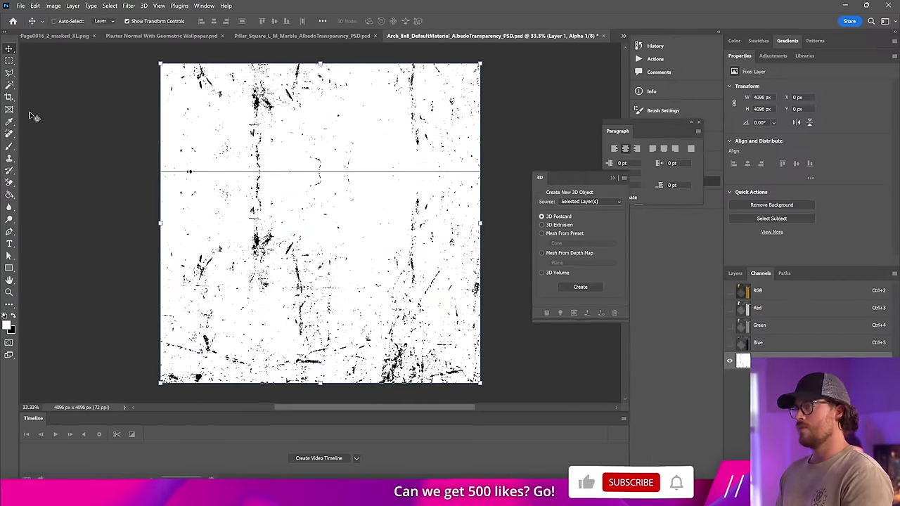
Step: Select the full-width strip around the horizontal line in the scratch mask, stretch it downward to cover the line, deselect, and save
click(10, 61)
drag(149, 162, 488, 169)
key(v)
drag(320, 168, 320, 174)
key(Return)
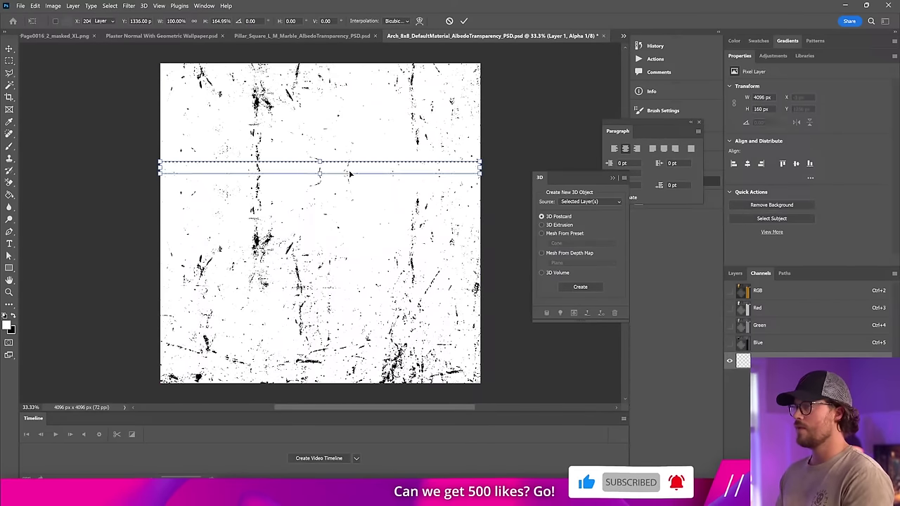
key(ctrl+d)
key(ctrl+s)
Step: Select a full-width strip about 133 px high below the remaining horizontal line, extend it slightly upward over the line, and save the texture
click(7, 64)
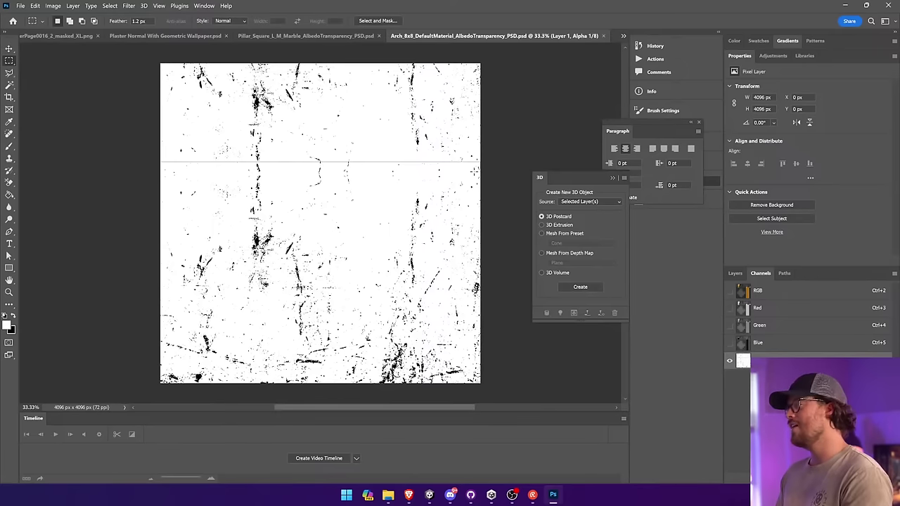
drag(141, 162, 482, 173)
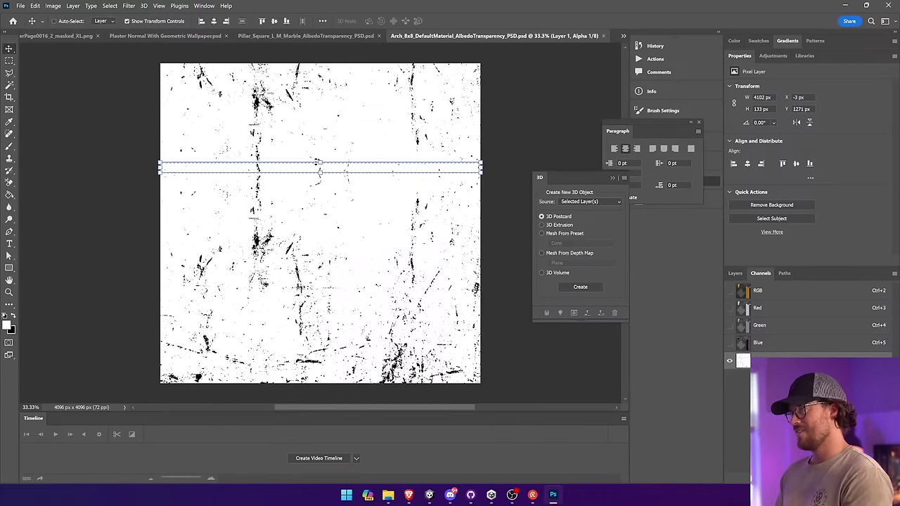
key(ctrl+t)
drag(320, 163, 321, 161)
key(Return)
key(v)
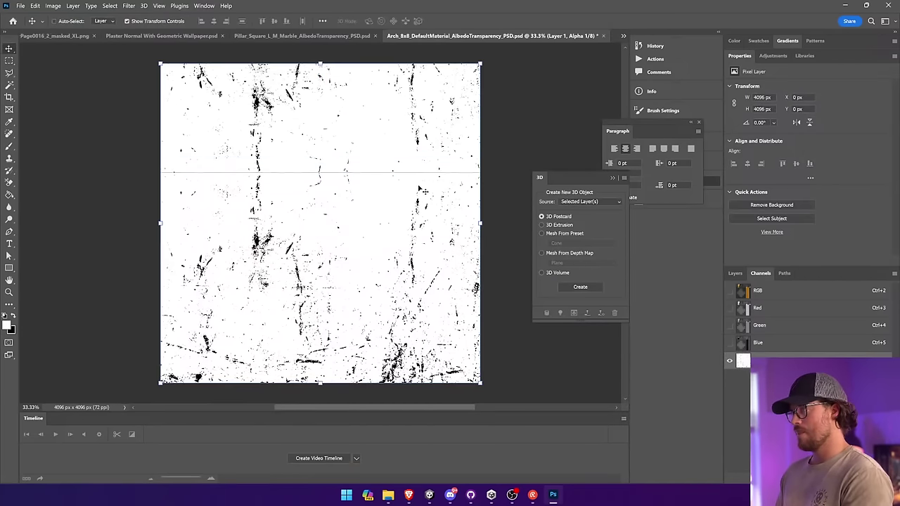
key(ctrl+s)
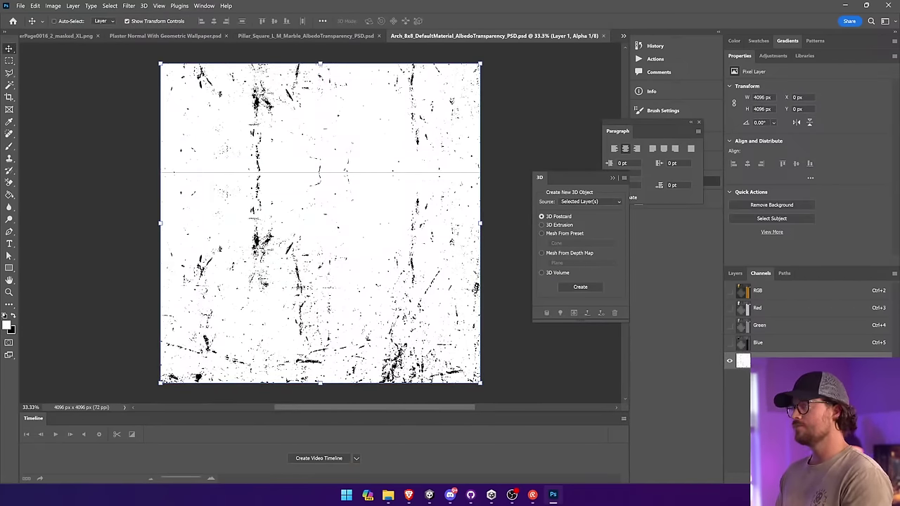
Step: Switch to Unity and examine the arch's updated surface from close by and from across the foyer
key(alt+Tab)
scroll(342, 186, down, 5)
click(484, 263)
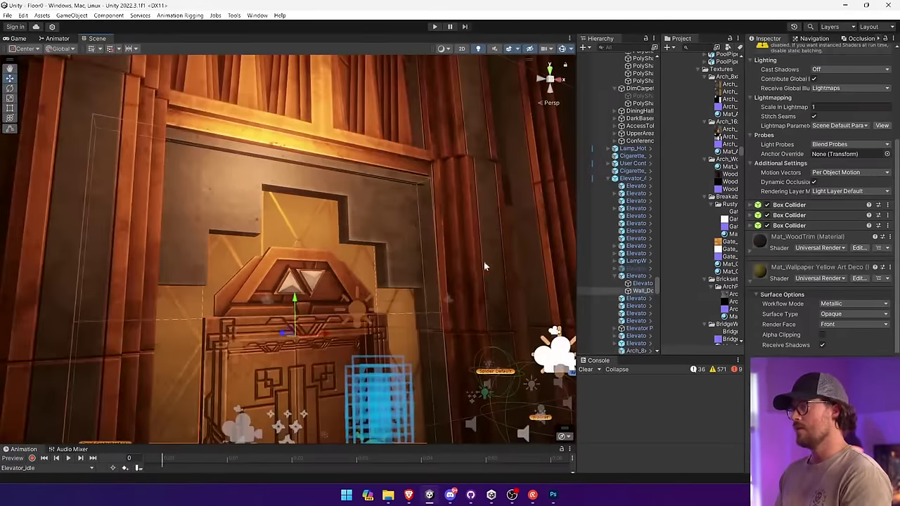
scroll(484, 262, down, 3)
click(480, 266)
right_drag(480, 266, 399, 272)
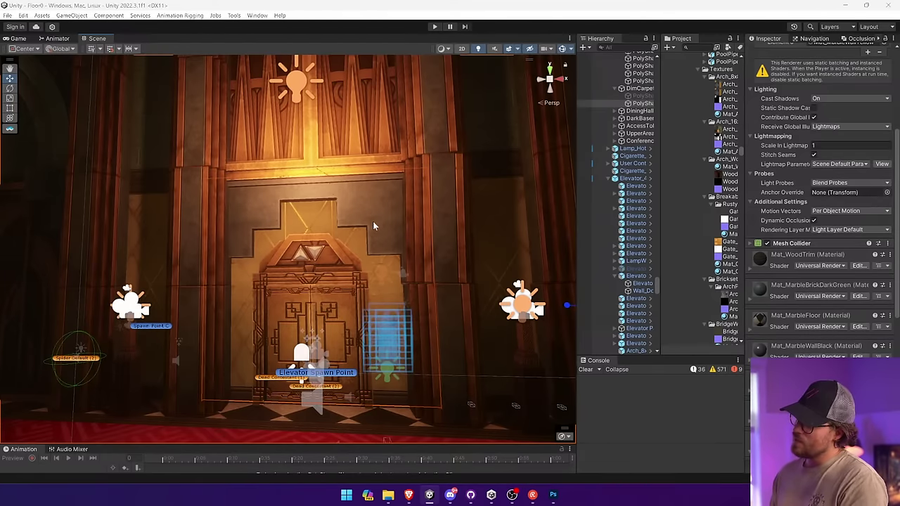
Step: Return to the arch texture's layers in Photoshop, add new empty layers above the grime, and set the brush colour to black
key(alt+Tab)
click(734, 273)
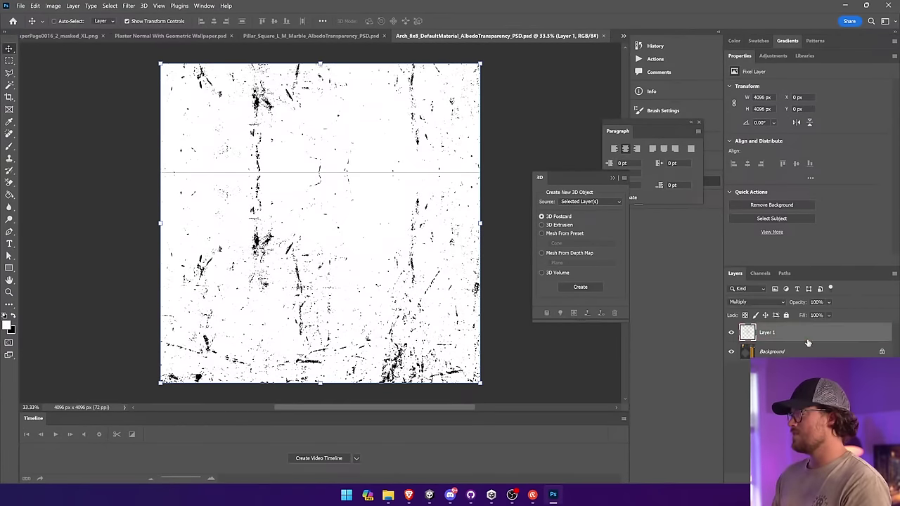
click(8, 146)
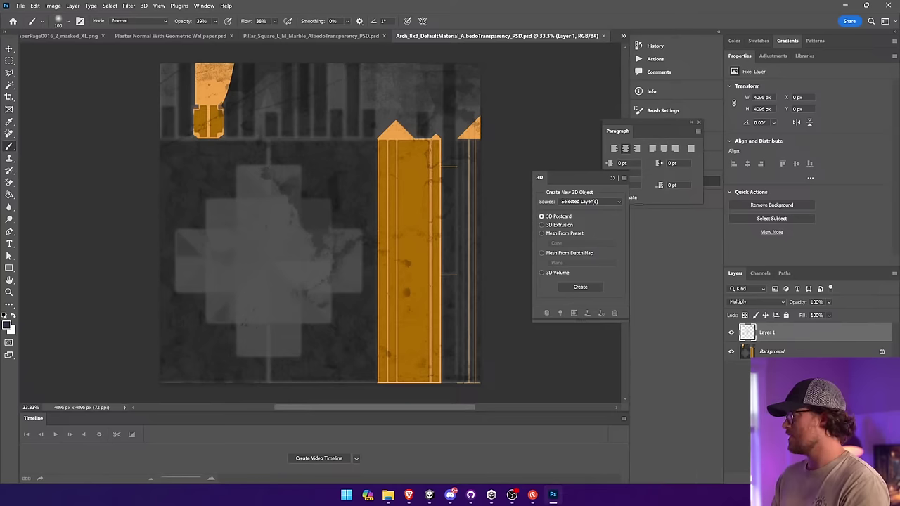
key(ctrl+alt+shift+n)
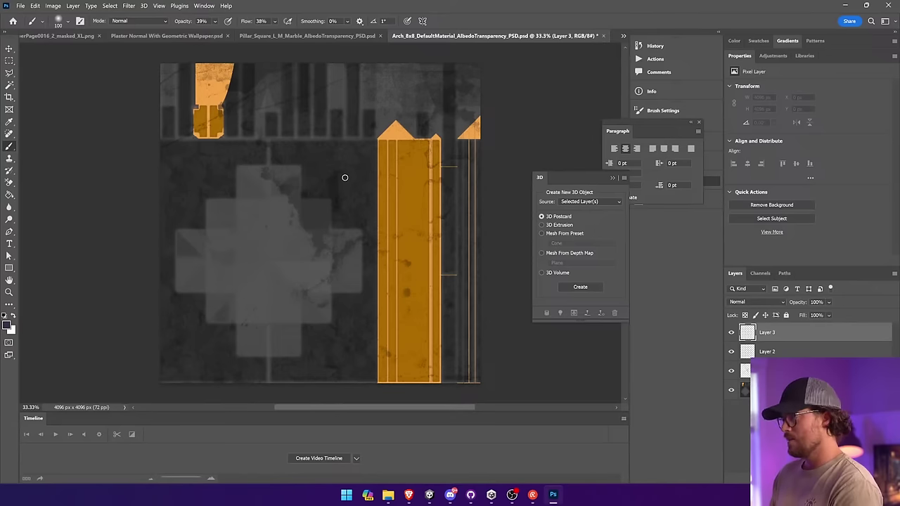
click(7, 324)
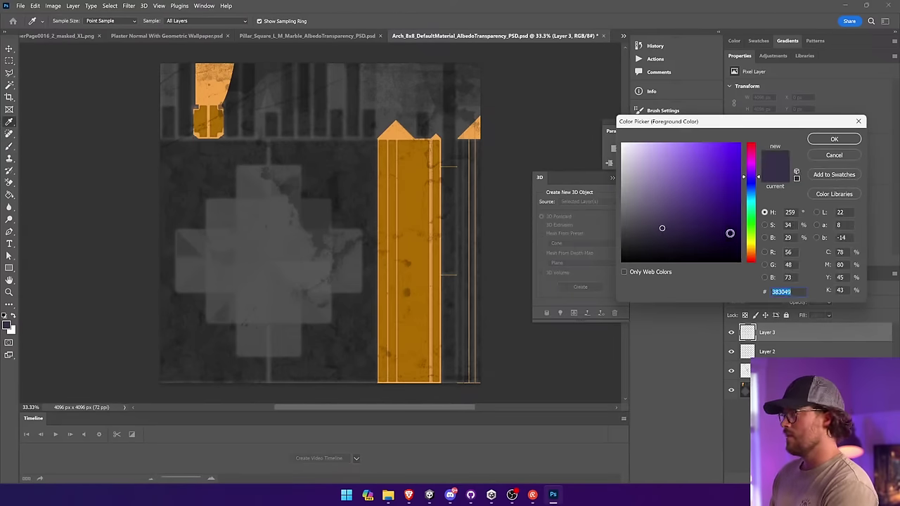
click(834, 139)
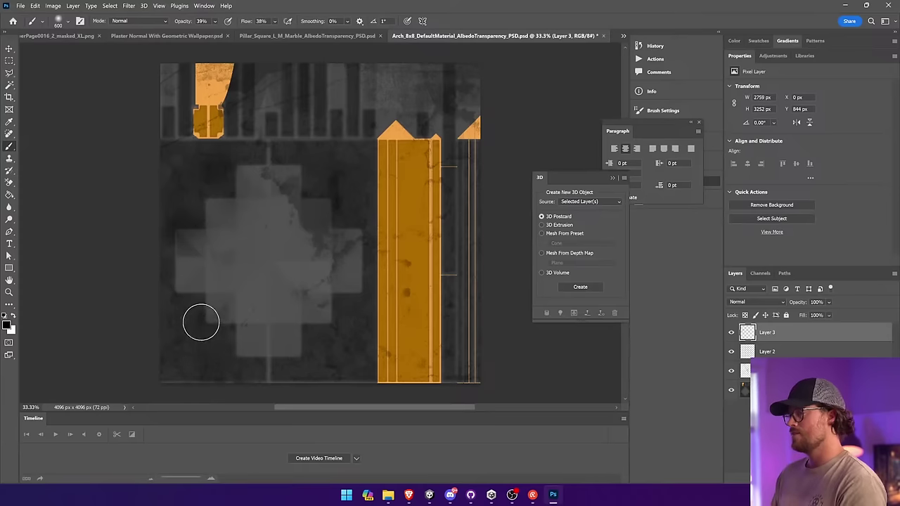
Step: Brush soft black shading around the stepped shape and gold strip with a size 600 brush at 39% opacity, and save the texture
mouse_move(193, 312)
mouse_down()
mouse_move(349, 344)
mouse_move(323, 364)
mouse_up()
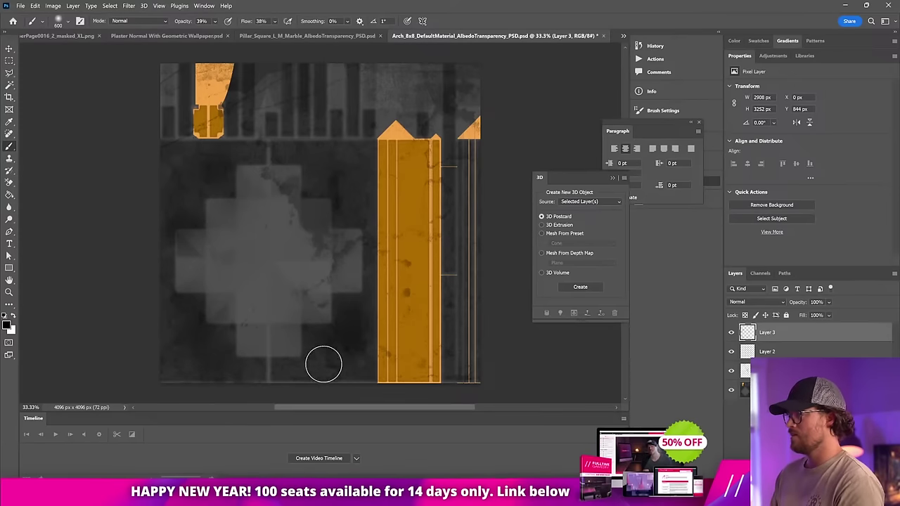
mouse_move(349, 168)
mouse_down()
mouse_move(442, 185)
mouse_move(386, 293)
mouse_move(376, 376)
mouse_up()
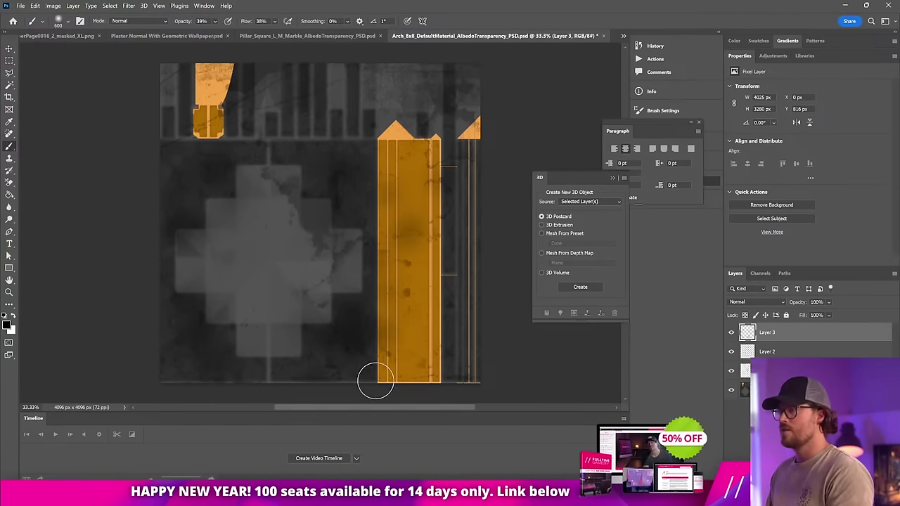
key(ctrl+s)
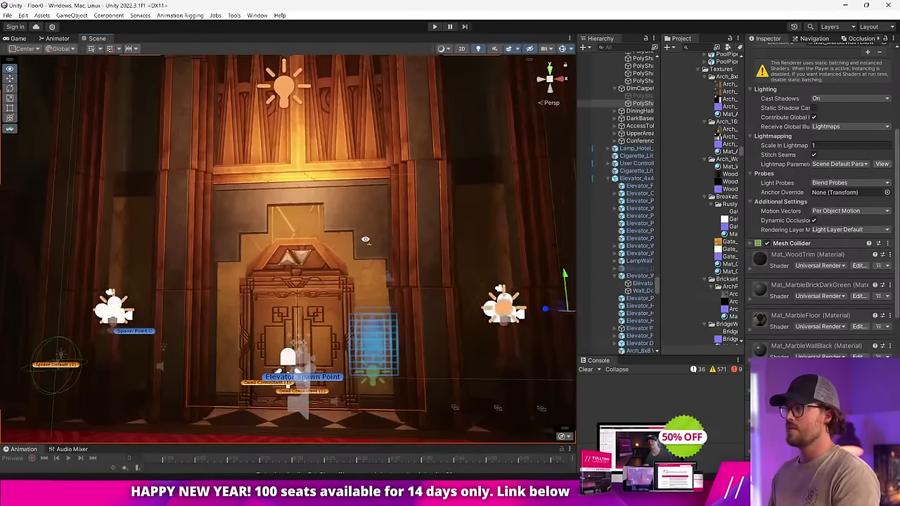
Step: Examine the newly shaded arch above the elevator in the Unity scene
scroll(447, 254, up, 3)
scroll(447, 254, down, 3)
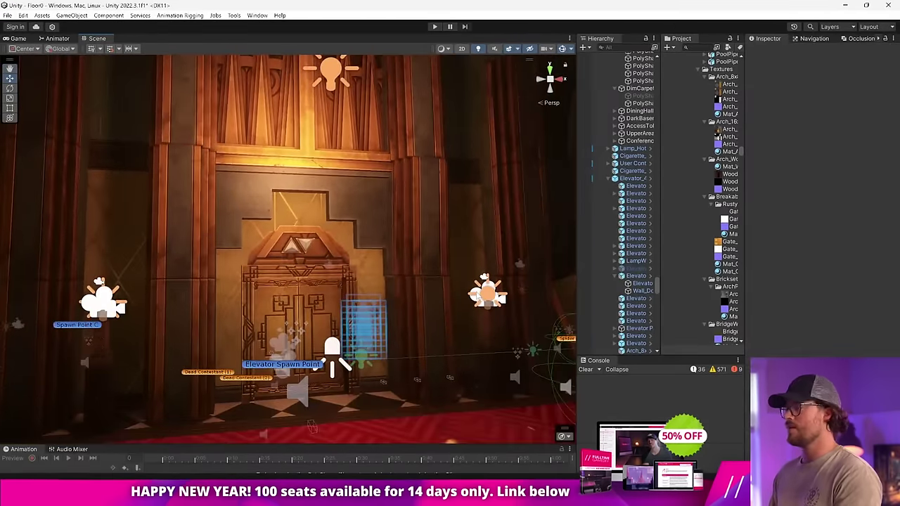
Step: Select the checkered floor beside the red carpet and expand its Mat_MarbleFloor material settings
right_drag(473, 295, 396, 237)
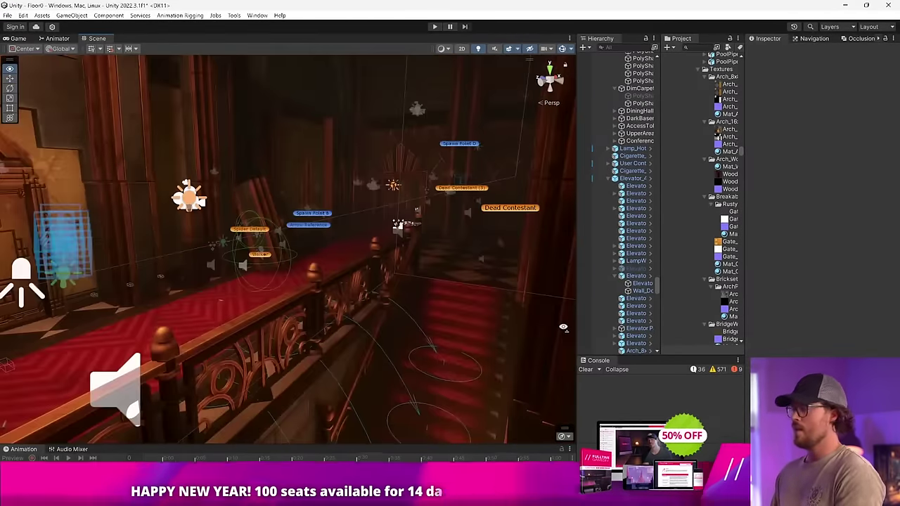
right_drag(400, 225, 176, 281)
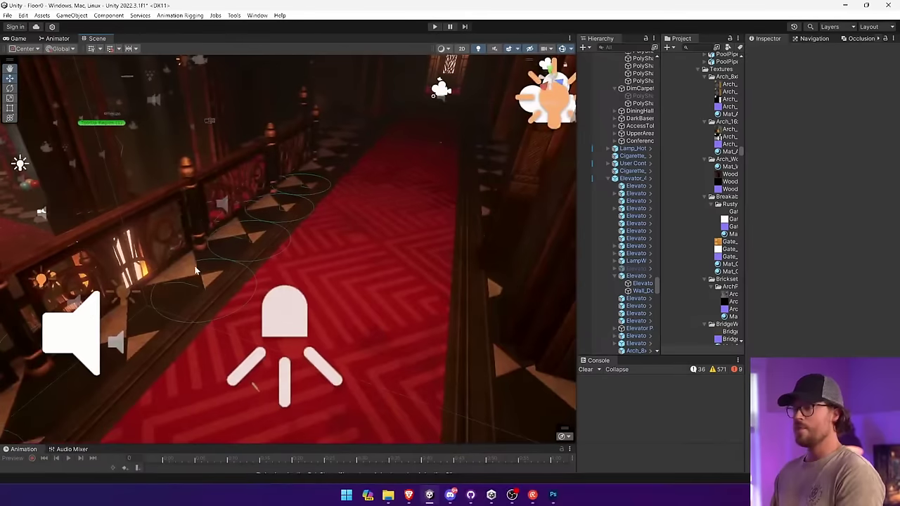
click(195, 267)
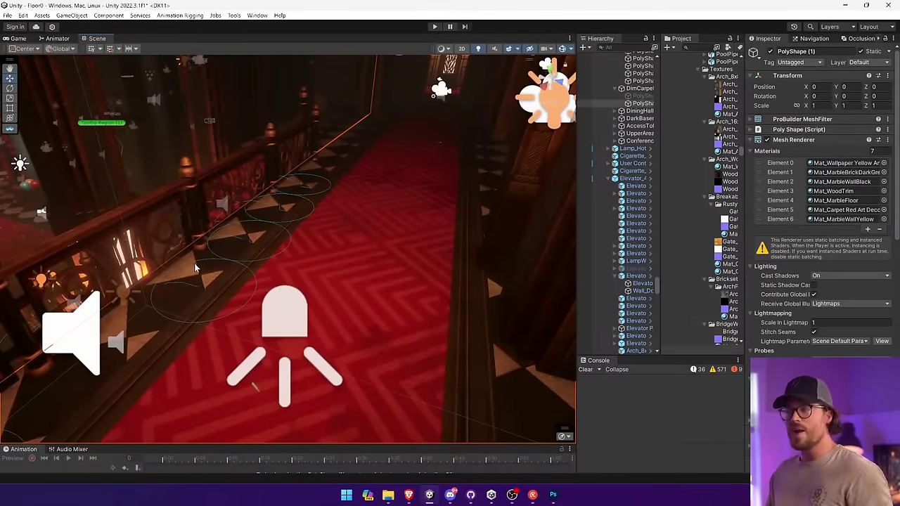
click(780, 140)
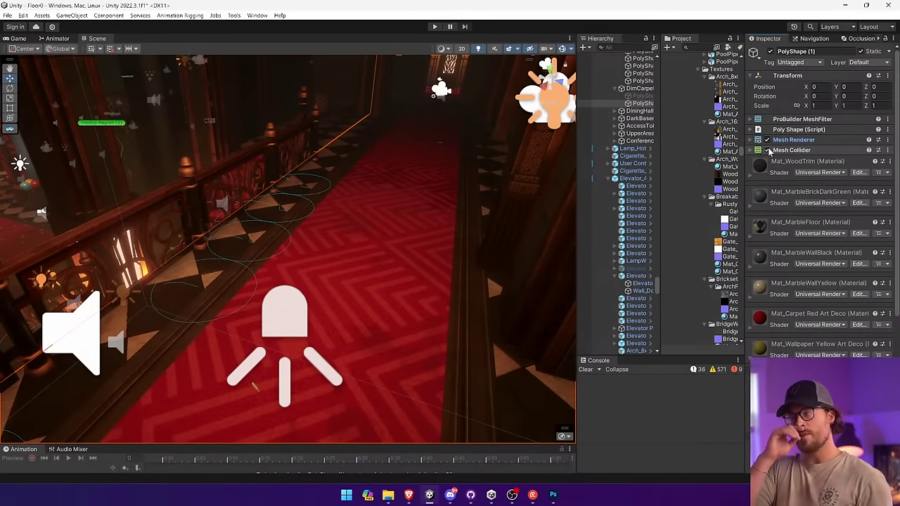
scroll(769, 304, down, 8)
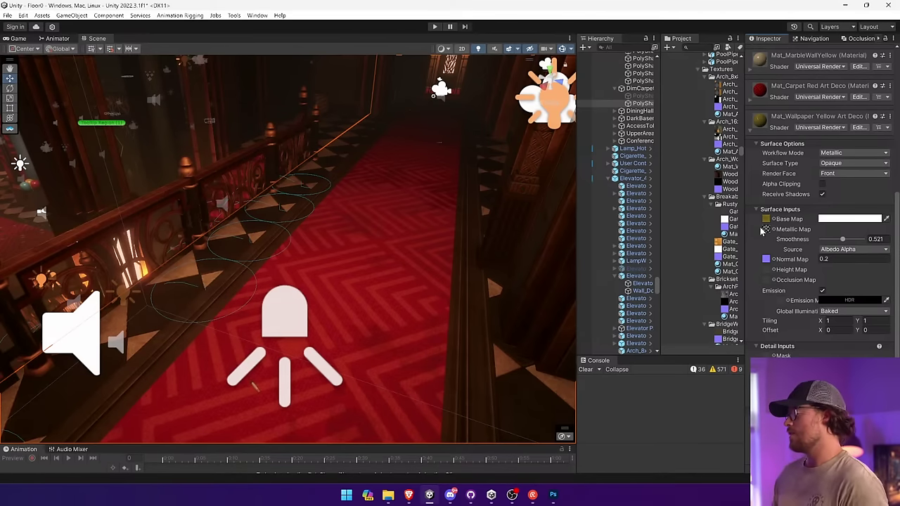
scroll(766, 158, up, 7)
click(768, 242)
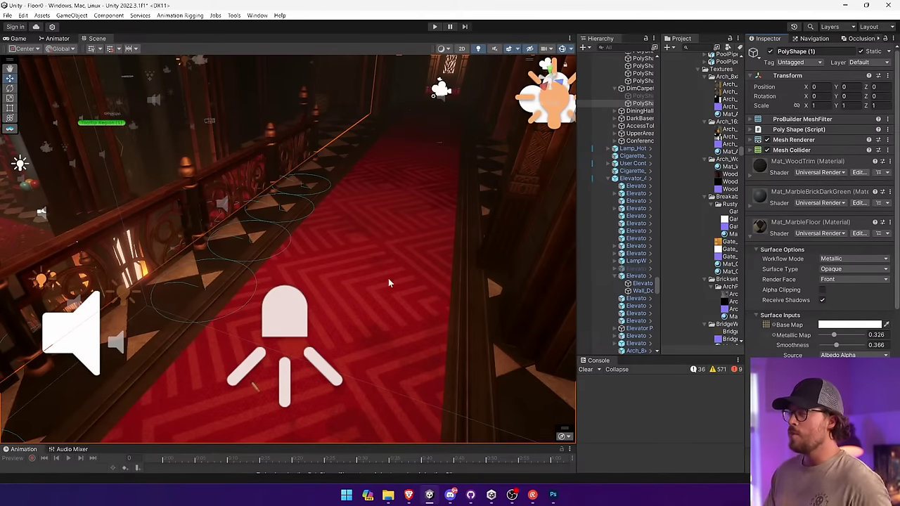
Step: Inspect the checkered floor tiles up close and open the marble floor's base map texture in Photoshop
right_drag(389, 282, 96, 285)
key(w)
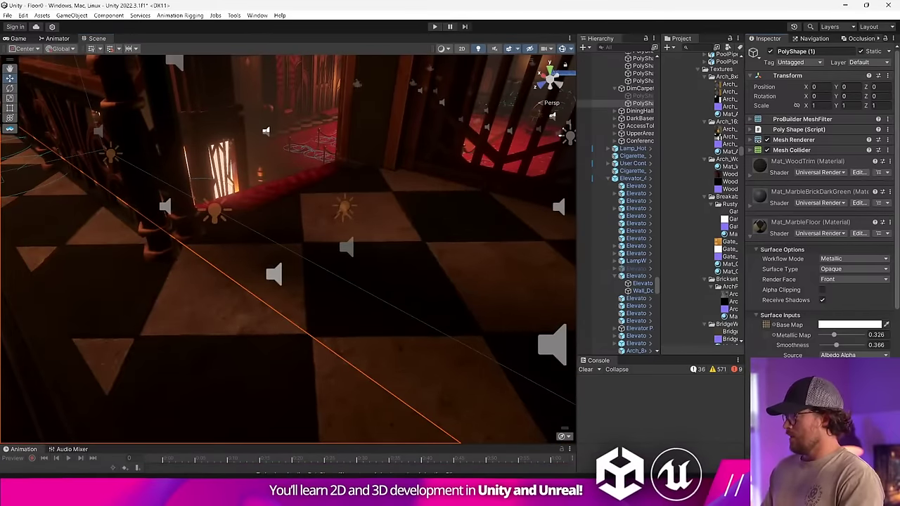
right_drag(325, 187, 257, 190)
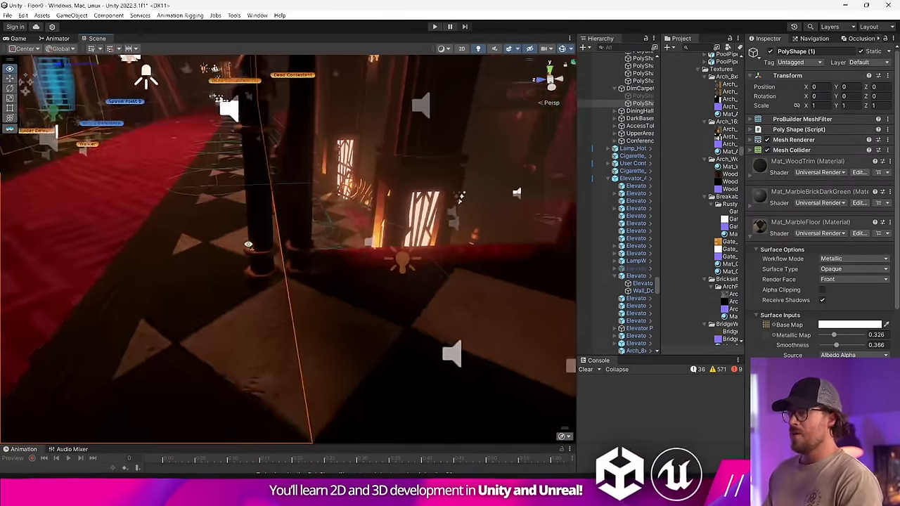
right_drag(248, 244, 289, 265)
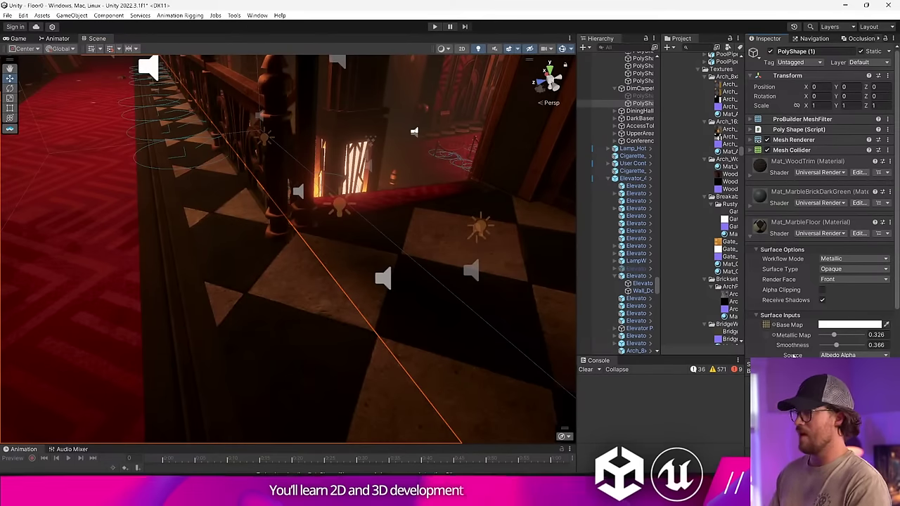
click(768, 325)
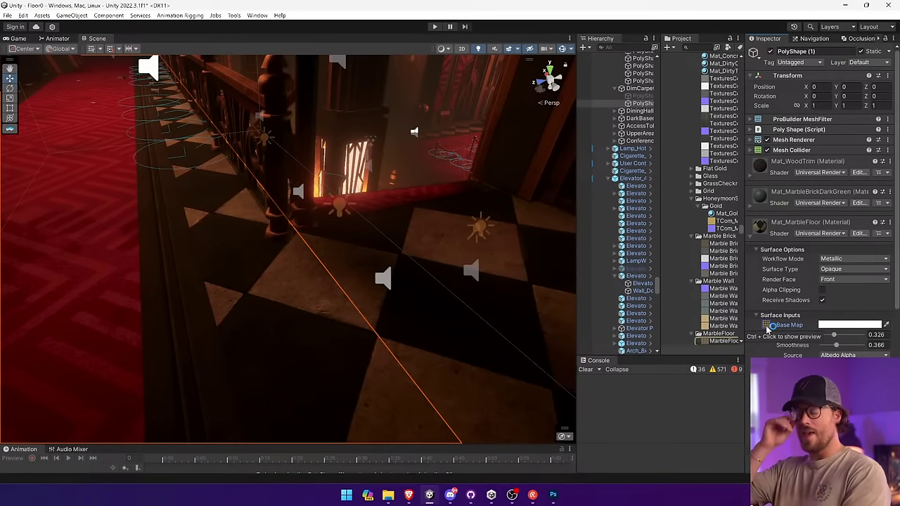
double_click(768, 325)
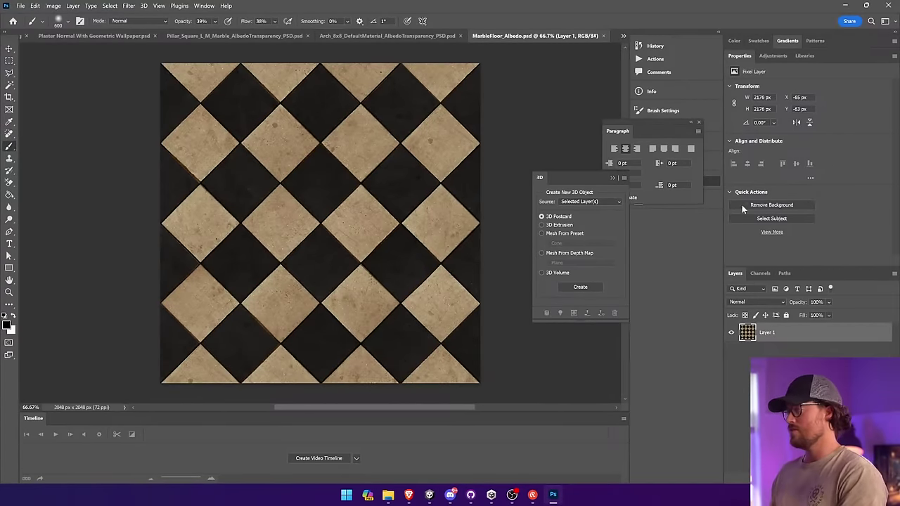
Step: Select all the light tiles of the floor texture with the Magic Wand at a tolerance of 50
click(9, 86)
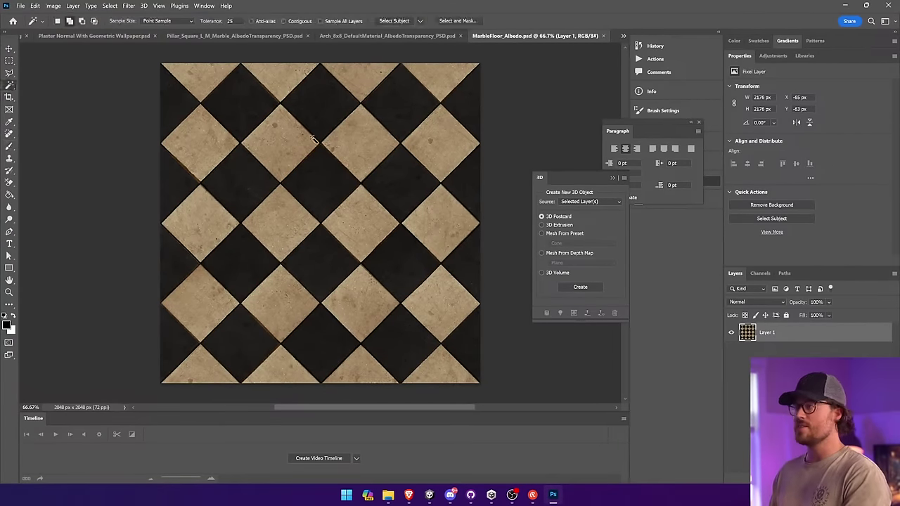
click(314, 139)
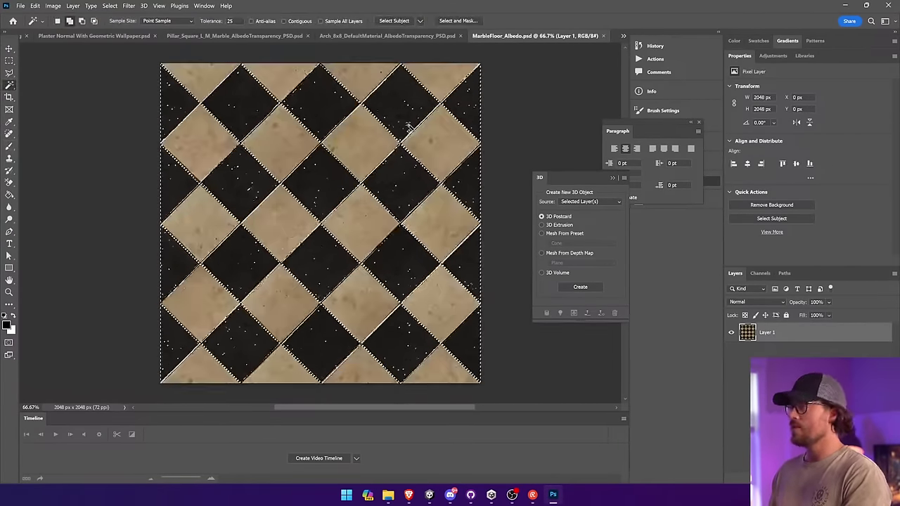
key(ctrl+d)
drag(234, 22, 205, 21)
text(50)
click(329, 106)
key(ctrl+d)
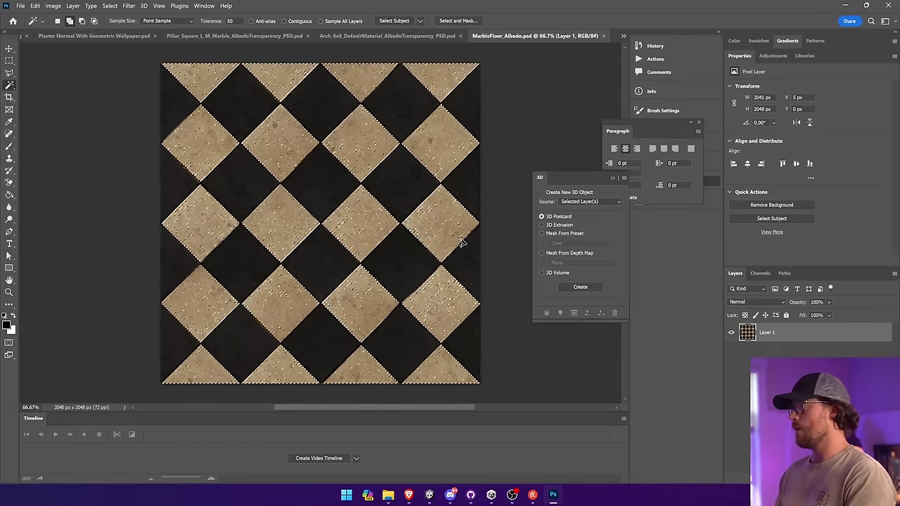
click(416, 228)
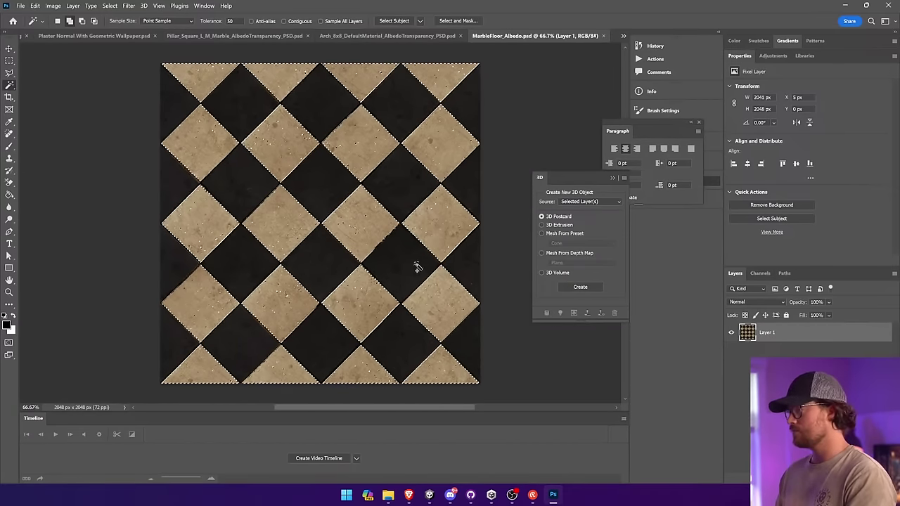
Step: Add a new layer and brush soft black shading over several light tiles with the size 600 brush at 39% opacity
key(ctrl+shift+alt+n)
key(b)
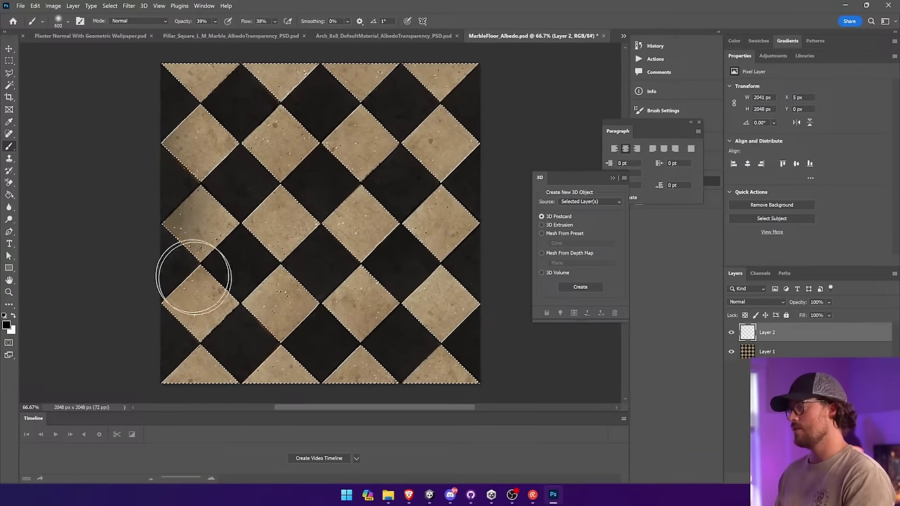
mouse_move(324, 208)
mouse_down()
mouse_move(279, 140)
mouse_move(348, 125)
mouse_move(377, 137)
mouse_move(348, 131)
mouse_up()
Step: Reduce the brush size to 150 and darken corners and edges of the light tiles with soft black strokes
key(bracketleft)
key(bracketleft)
key(bracketleft)
key(bracketleft)
key(bracketleft)
key(bracketleft)
key(bracketleft)
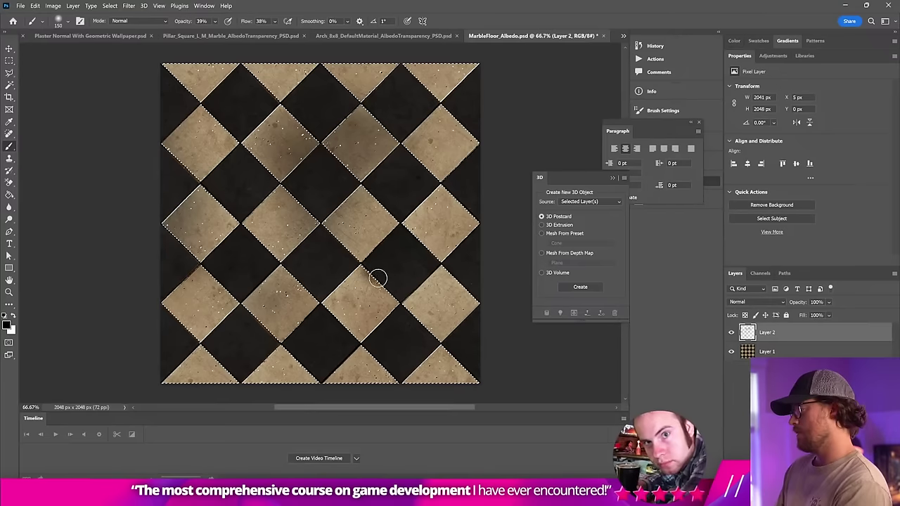
mouse_move(401, 223)
mouse_down()
mouse_move(403, 239)
mouse_move(395, 227)
mouse_move(459, 170)
mouse_move(434, 171)
mouse_up()
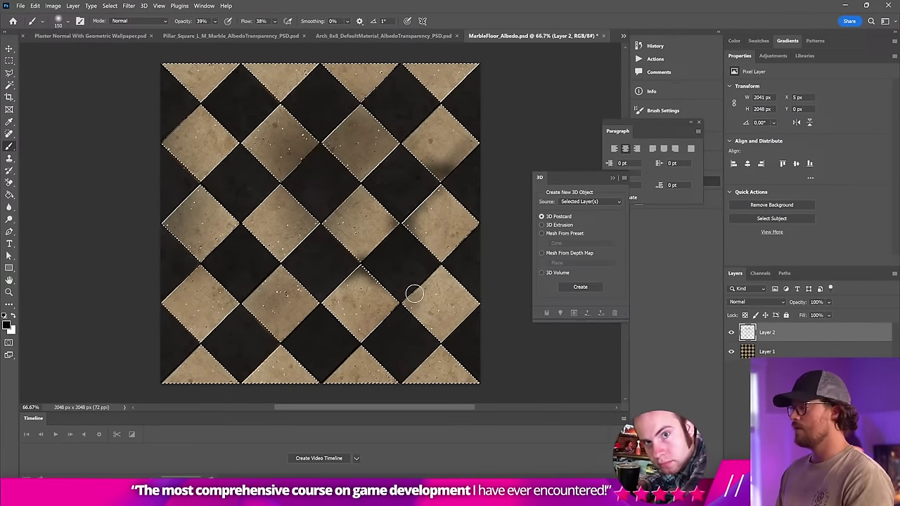
mouse_move(415, 294)
mouse_down()
mouse_move(392, 317)
mouse_move(343, 321)
mouse_up()
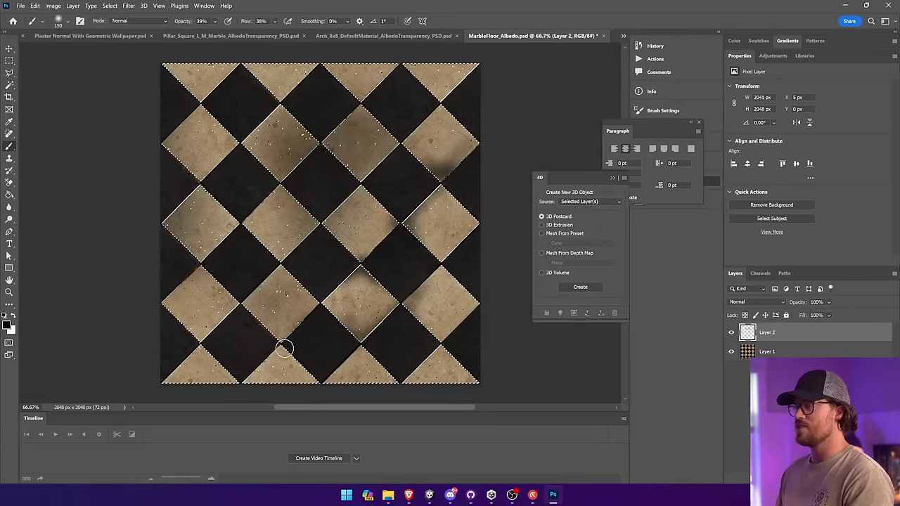
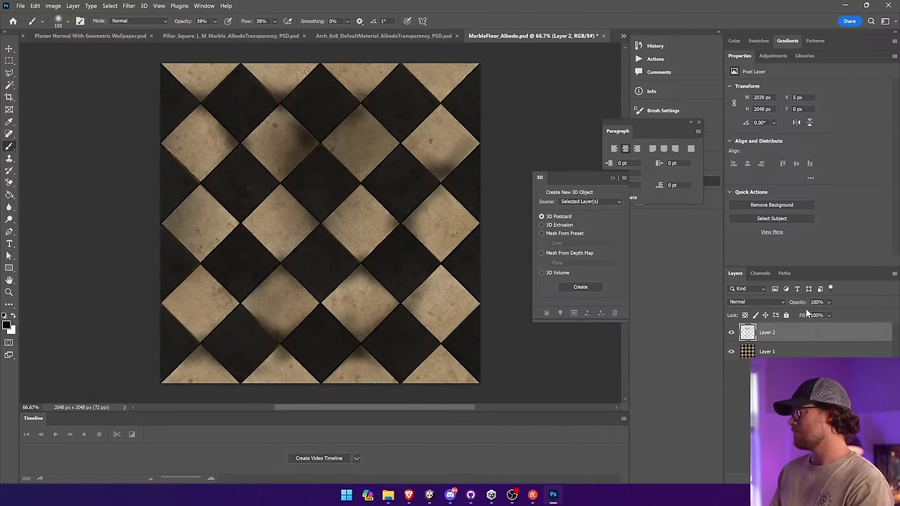
Step: Select the light tile areas on Layer 1, invert the selection, and clear that area from the shading on Layer 2
click(10, 85)
click(809, 348)
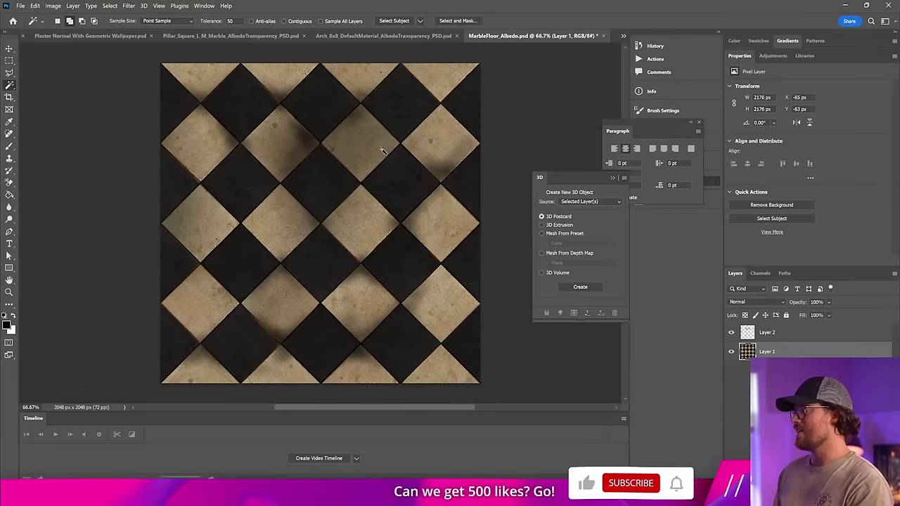
click(381, 148)
click(786, 335)
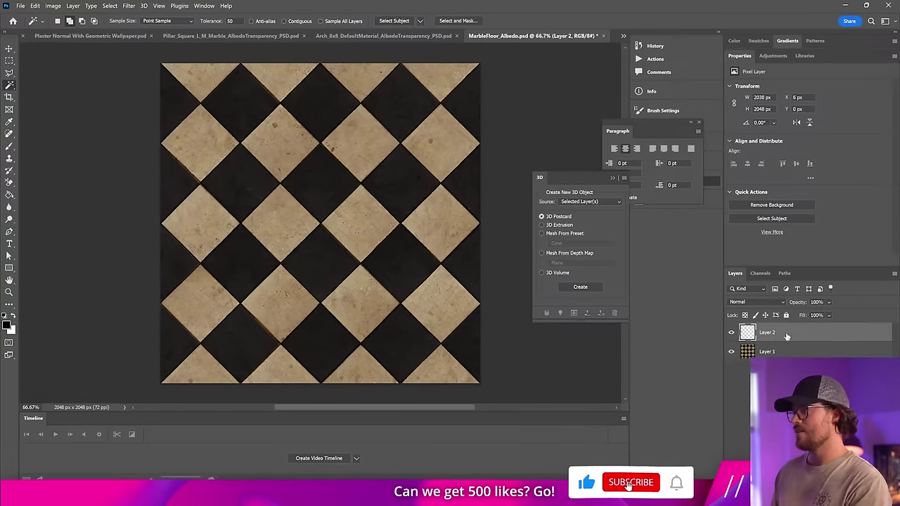
click(149, 6)
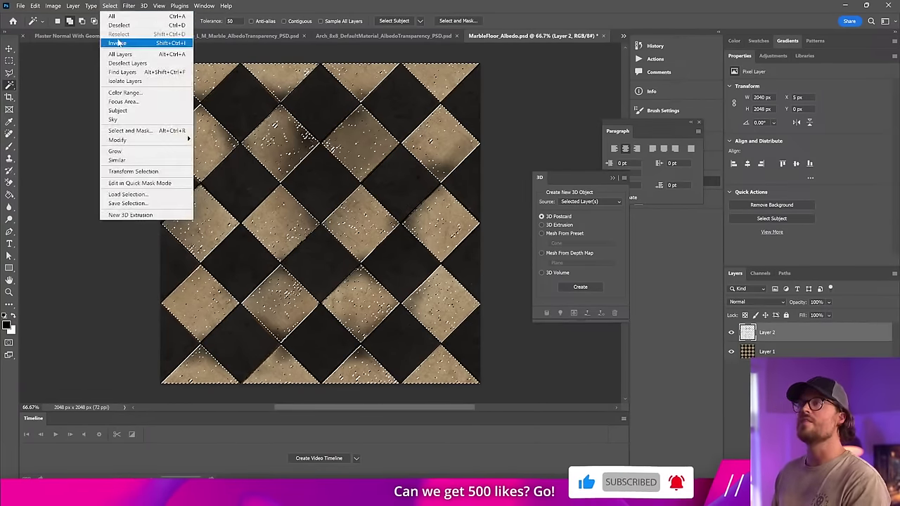
click(117, 40)
key(Delete)
key(ctrl+d)
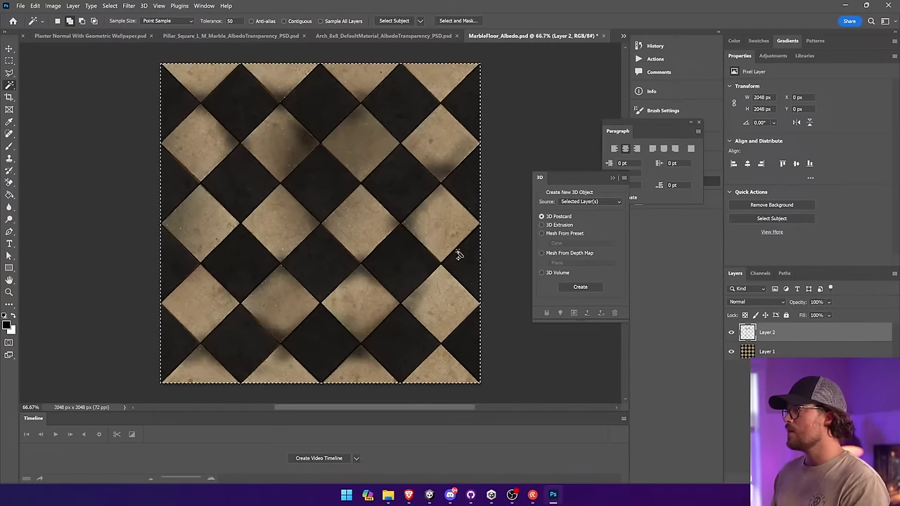
Step: Reselect the light tiles on Layer 1 at a Magic Wand tolerance of 5 and clear that area from Layer 2's shading
click(786, 352)
click(399, 176)
key(ctrl+d)
double_click(230, 21)
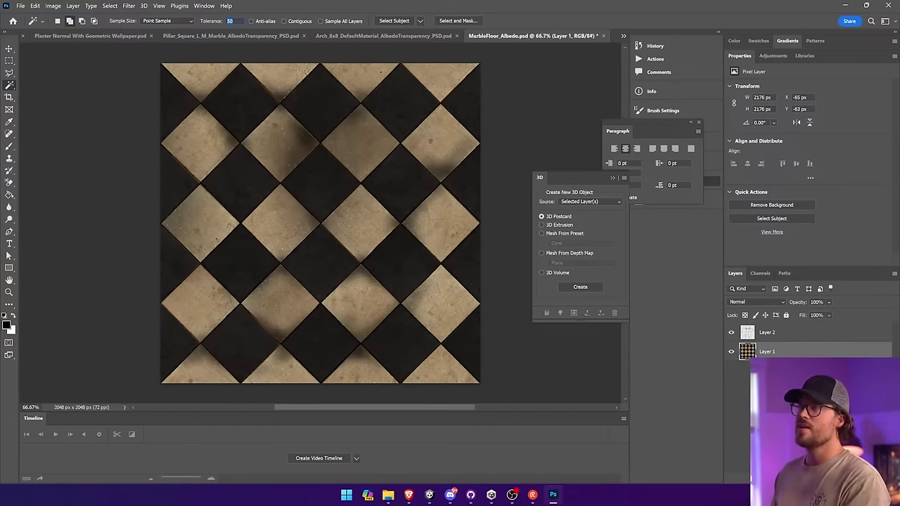
text(5)
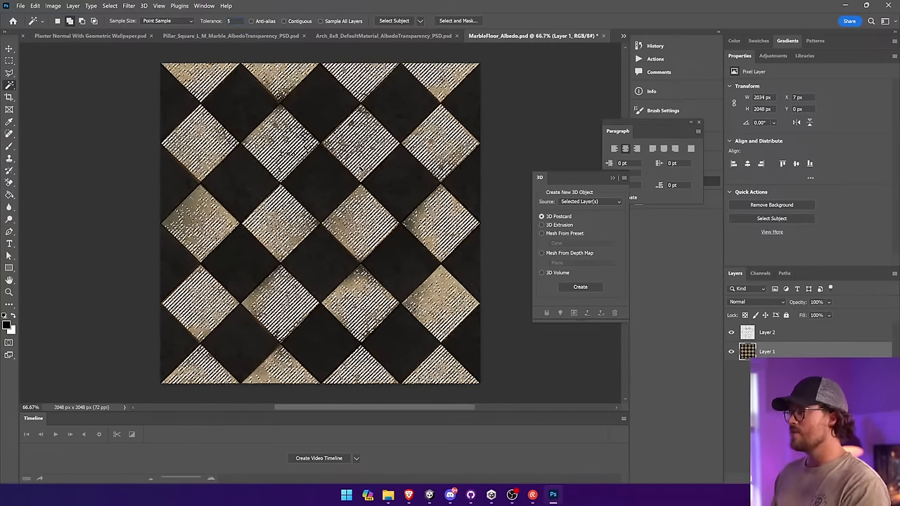
click(773, 333)
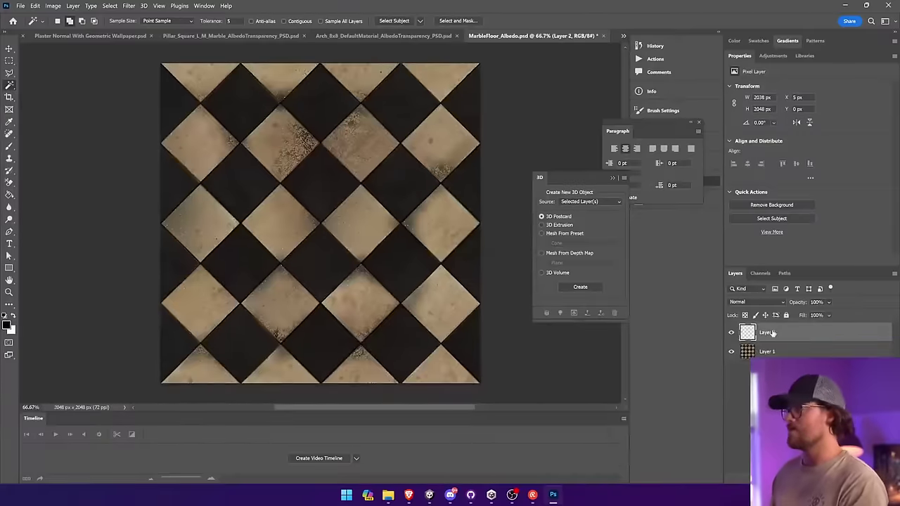
Step: Undo the clearing on Layer 2, deselect, and copy the speckled shading onto a new layer above it
key(ctrl+z)
key(ctrl+z)
key(ctrl+z)
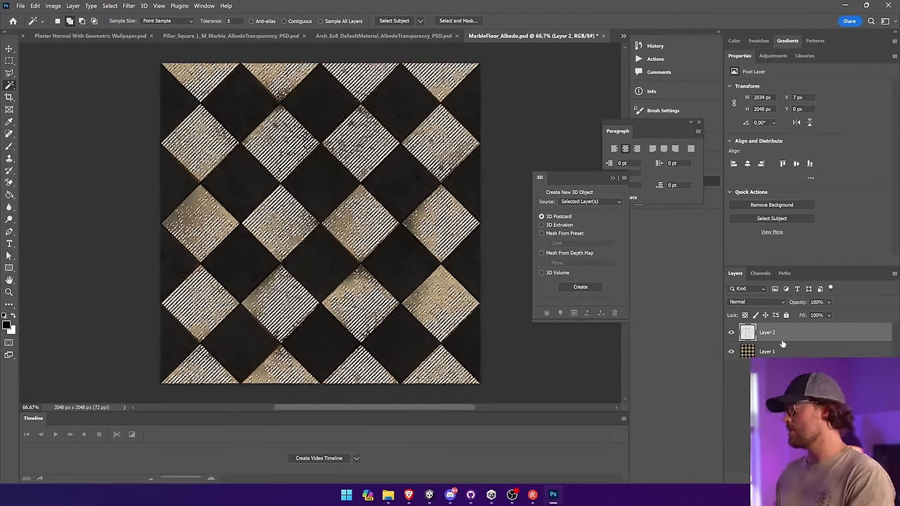
key(ctrl+d)
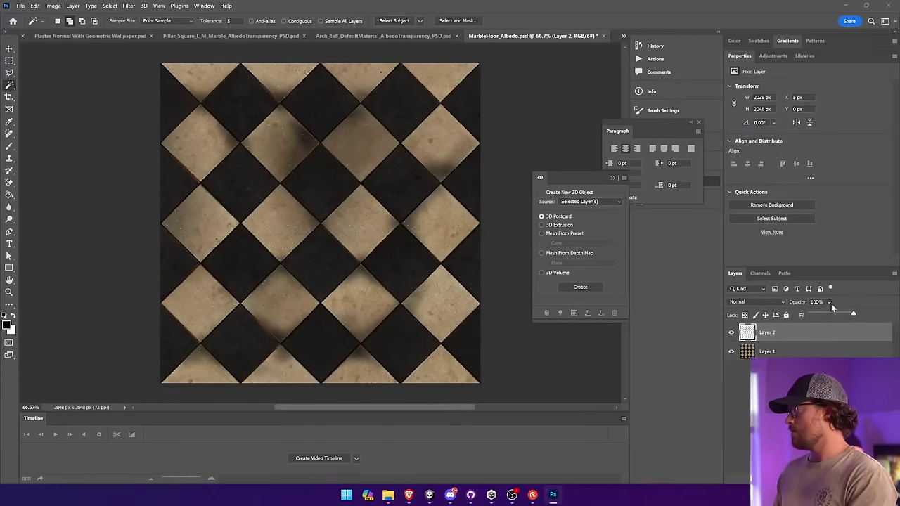
key(ctrl+j)
key(v)
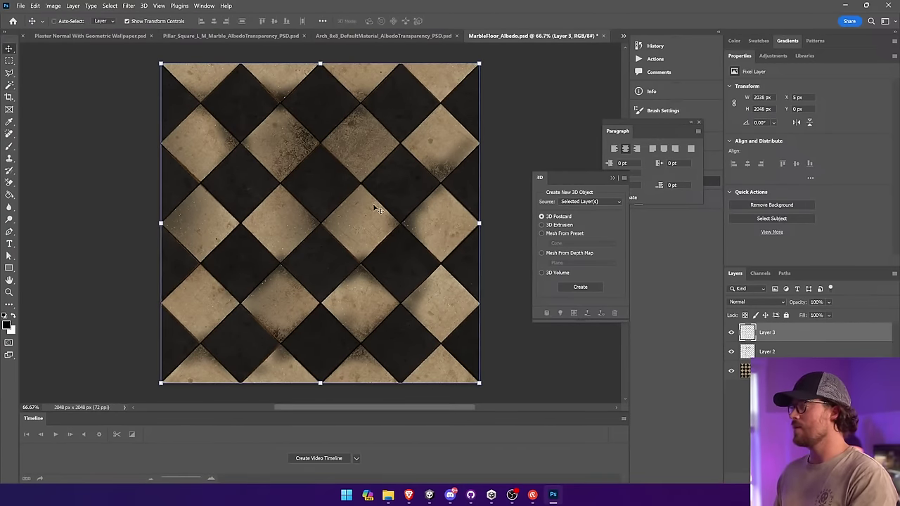
Step: Soften the new speckled layer with a Gaussian Blur of 2.7 pixels radius and save the floor texture
click(128, 5)
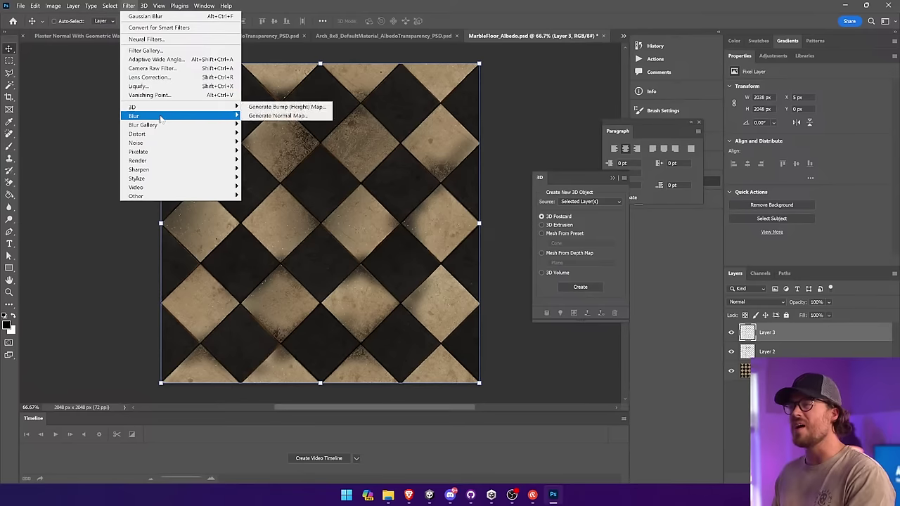
mouse_move(210, 124)
click(265, 151)
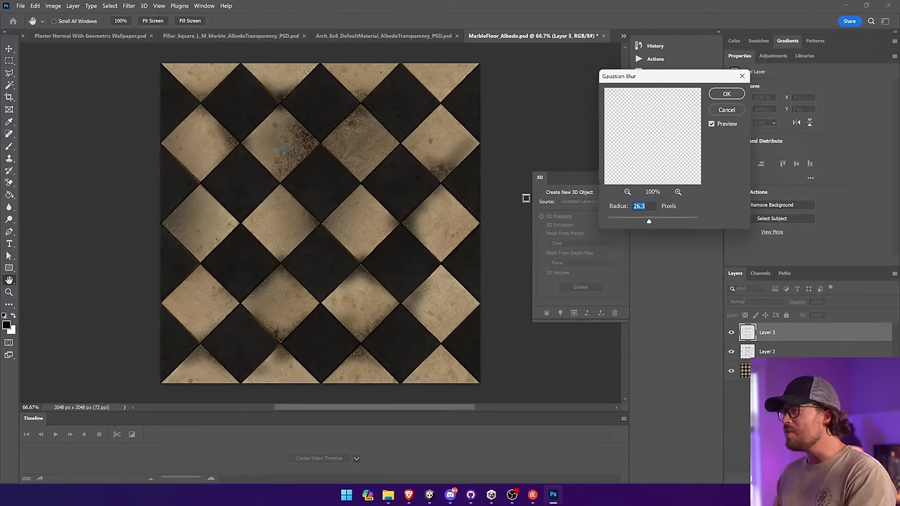
drag(643, 224, 622, 223)
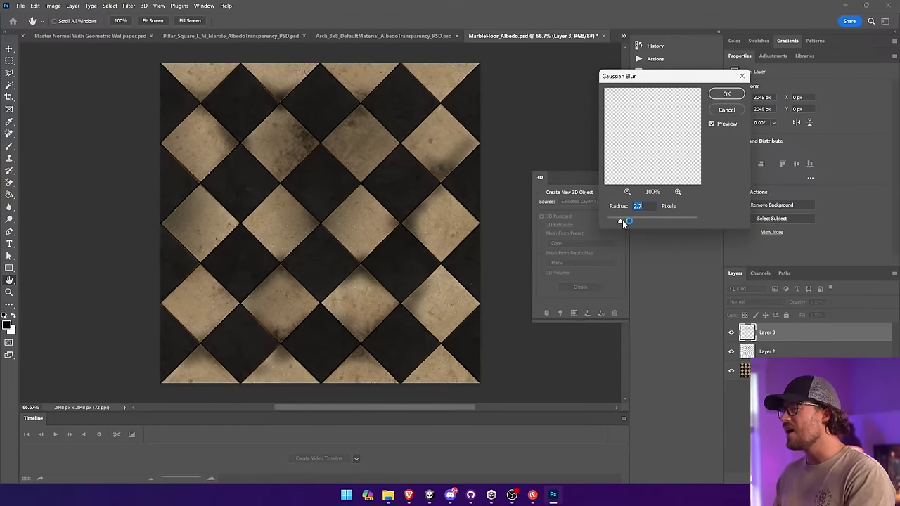
click(743, 76)
key(v)
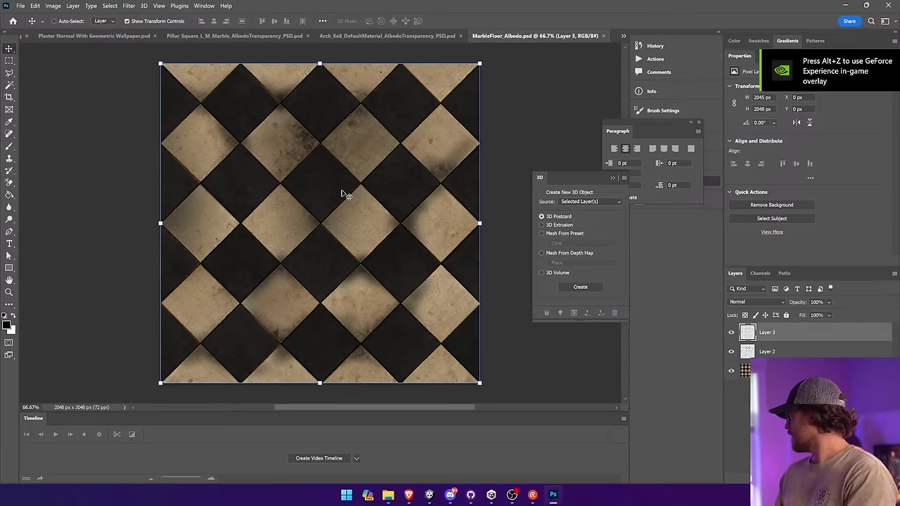
Step: Switch to Unity and examine the newly shaded checkered floor in the scene
key(alt+Tab)
right_drag(353, 207, 816, 260)
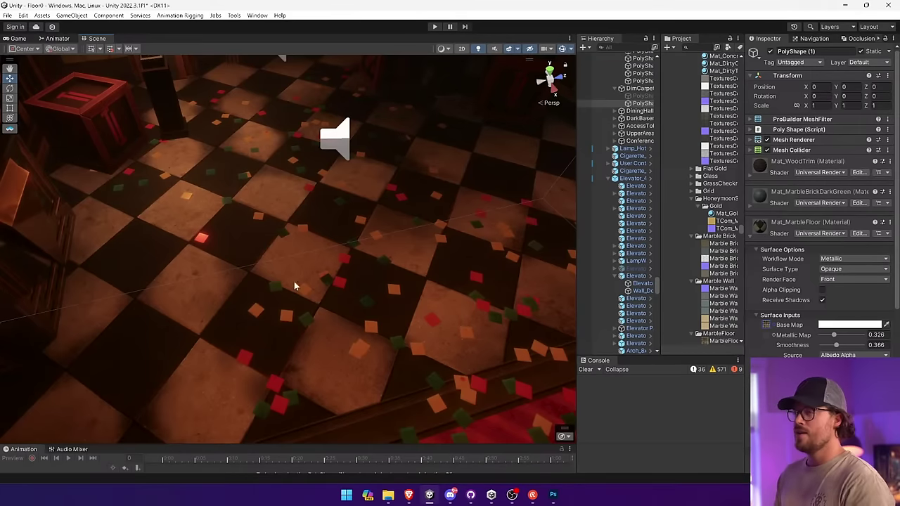
Step: Switch to Photoshop and merge Layer 2 and Layer 3 into a single shading layer
key(alt+Tab)
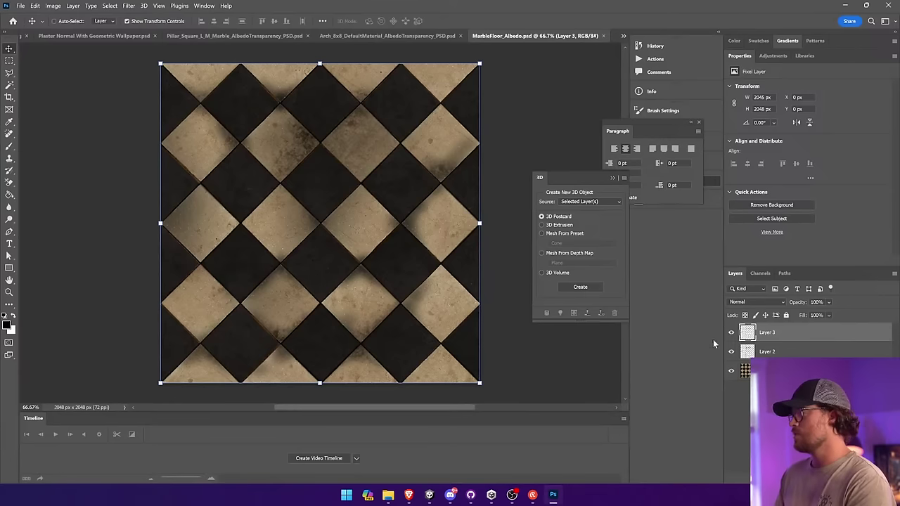
shift+click(783, 354)
right_click(783, 355)
click(808, 387)
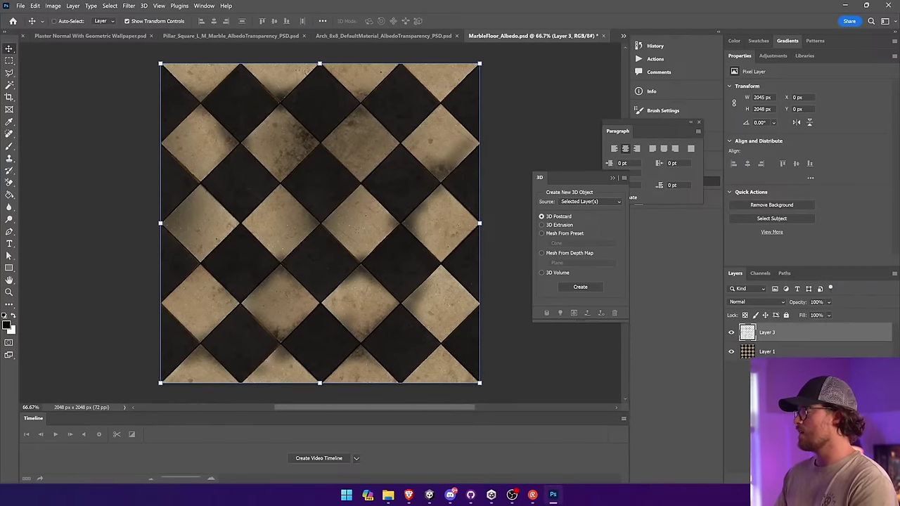
Step: Add a layer mask to Layer 3 and fade the shading at the texture's upper-left and lower-left corners with gradients
click(829, 479)
click(10, 196)
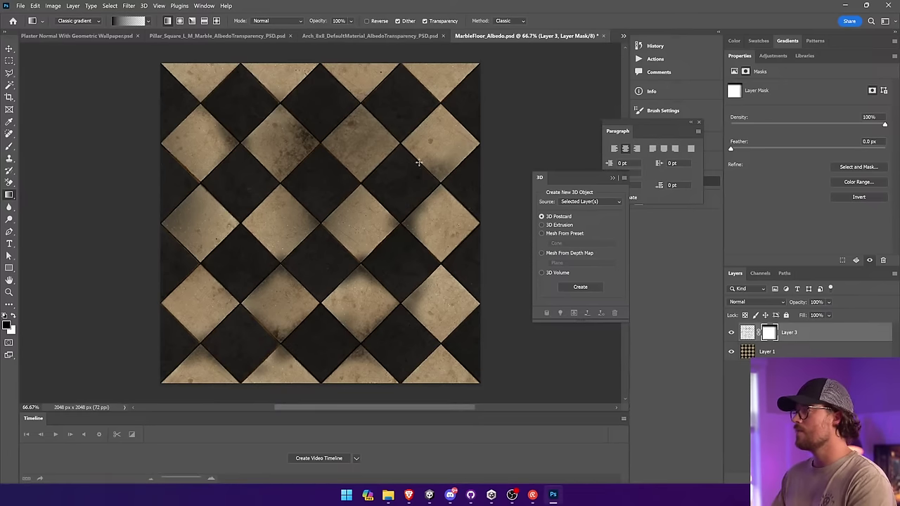
drag(176, 125, 323, 274)
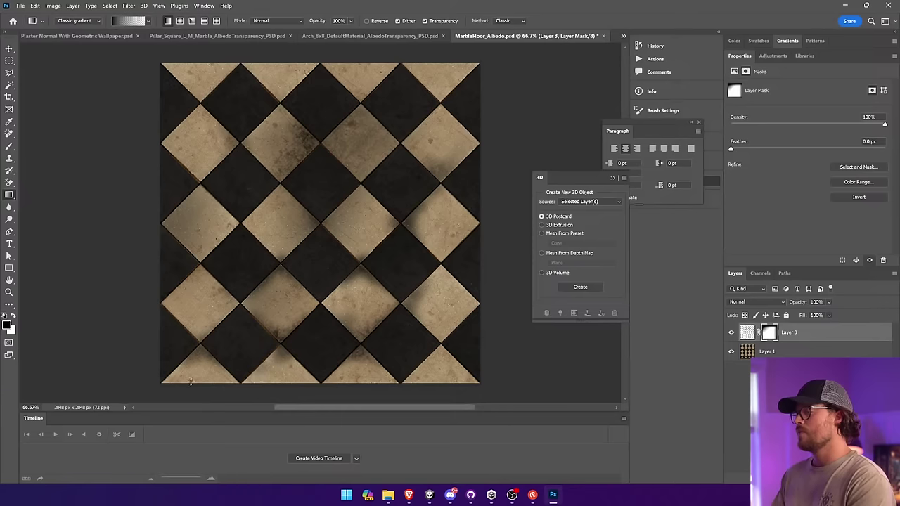
drag(142, 384, 331, 236)
Step: Save the floor texture and check the faded shading on the checkered floor in Unity
key(ctrl+s)
key(alt+Tab)
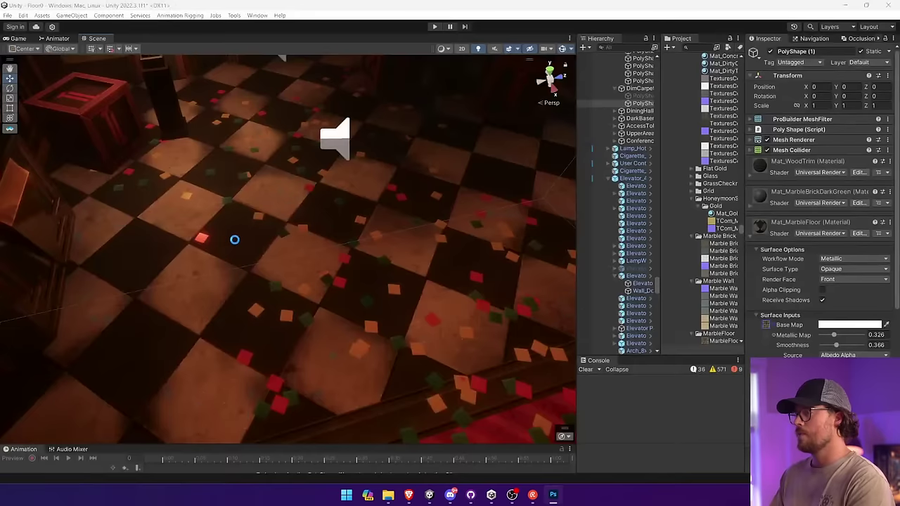
scroll(241, 234, up, 10)
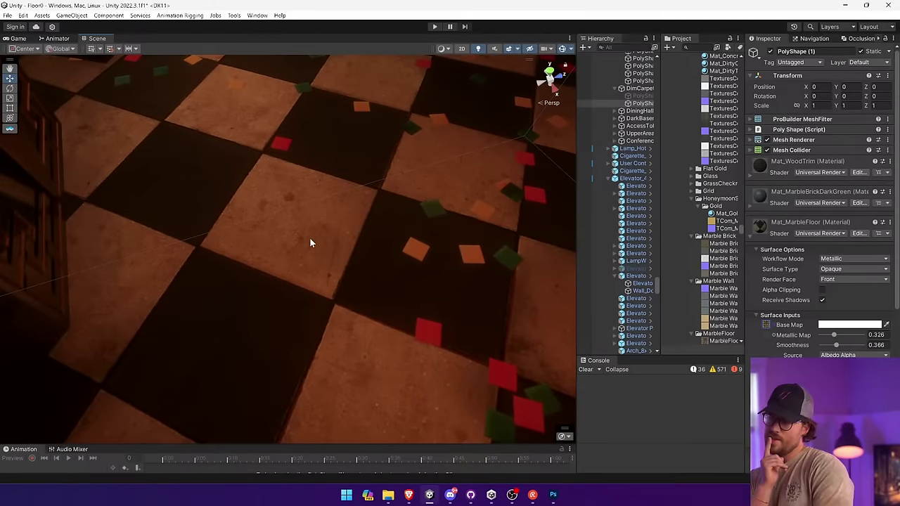
Step: Switch back to Photoshop, duplicate Layer 1 and crop the copy to the canvas bounds
key(alt+Tab)
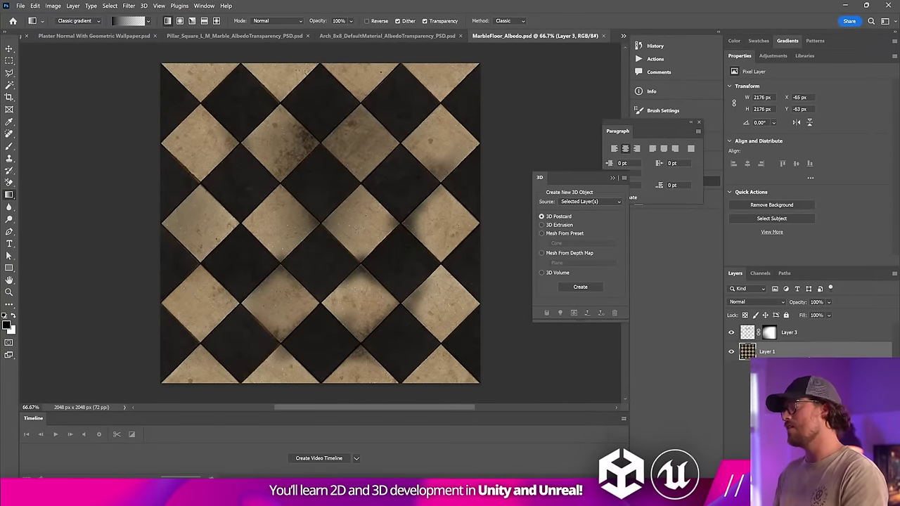
key(ctrl+j)
click(35, 5)
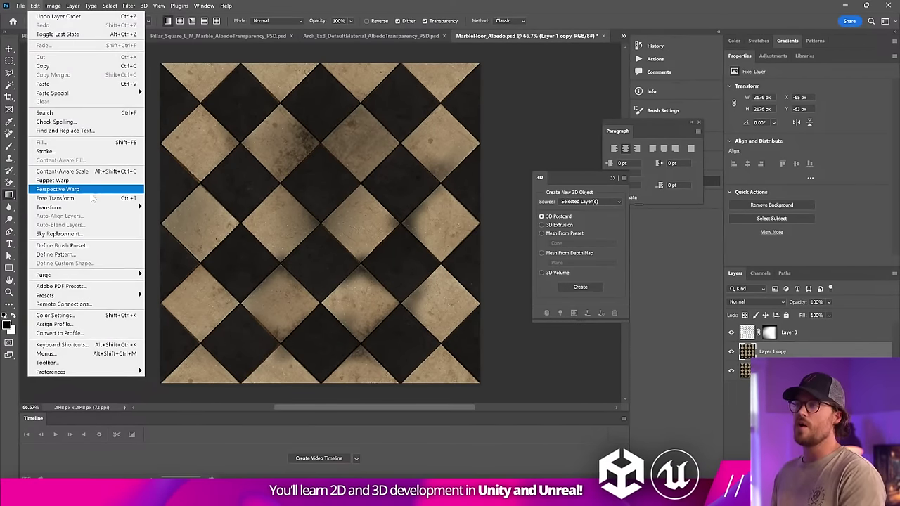
click(57, 198)
key(Return)
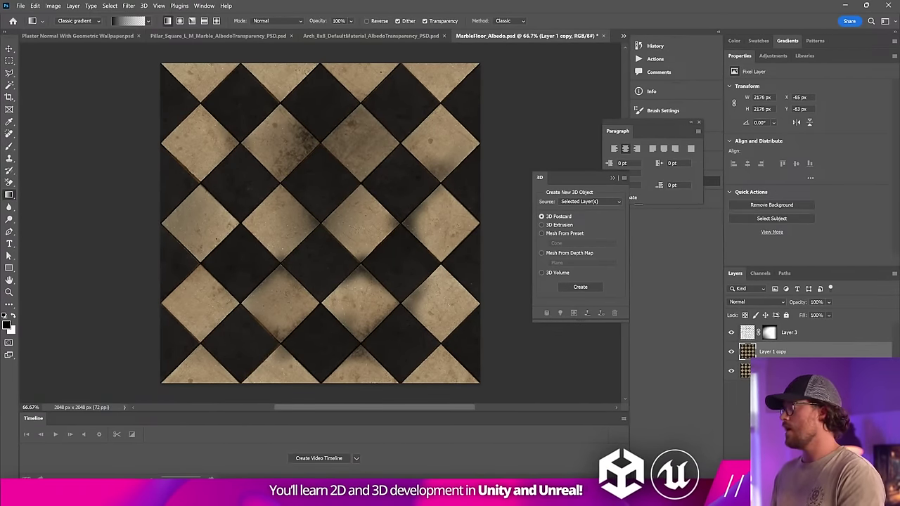
key(ctrl+a)
click(53, 6)
click(61, 97)
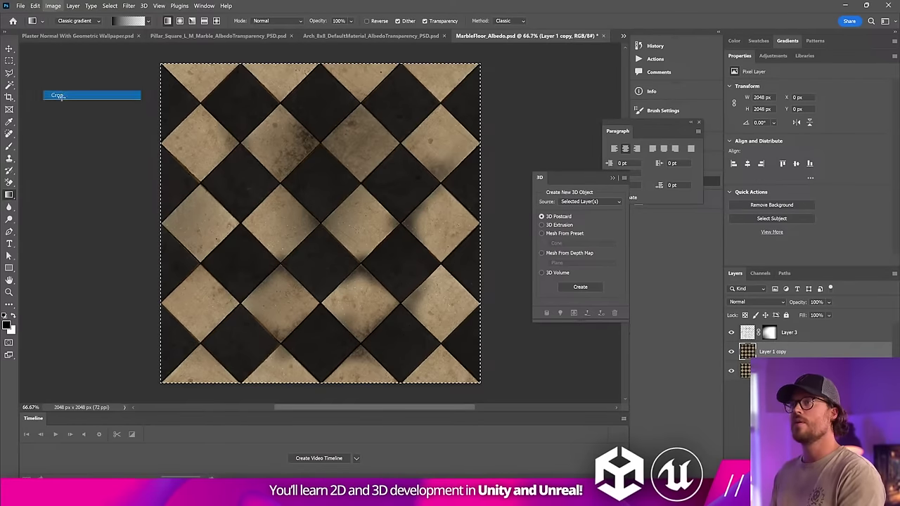
key(ctrl+d)
Step: Flip the Layer 1 copy horizontally
click(52, 6)
mouse_move(35, 6)
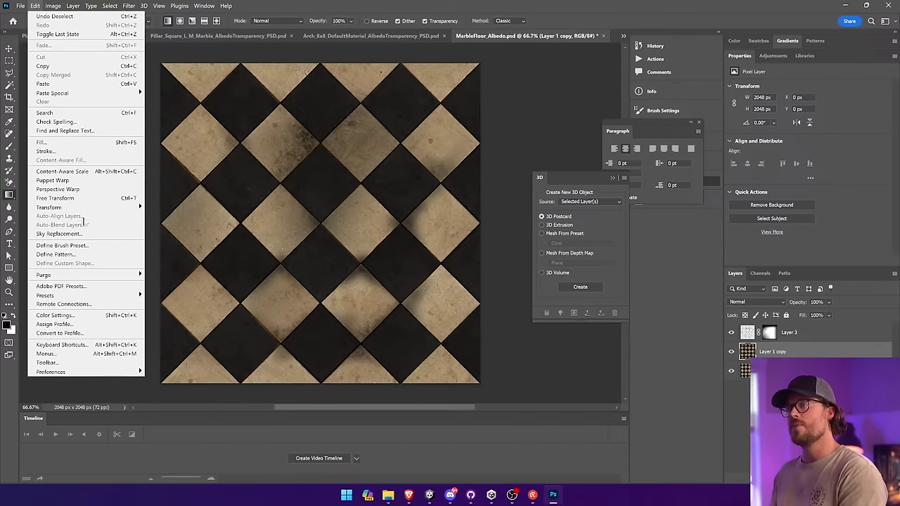
mouse_move(123, 209)
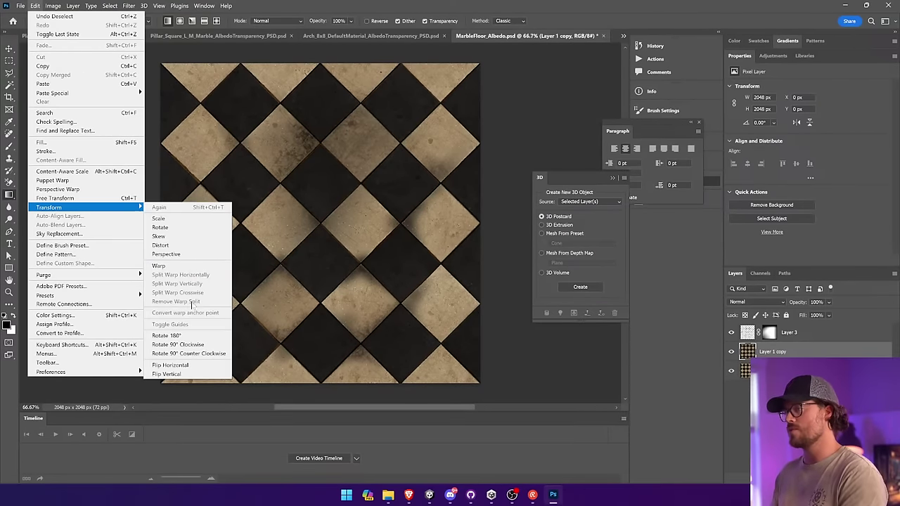
click(201, 366)
Step: Add a layer mask to the flipped Layer 1 copy and merge it with Layer 1
click(798, 479)
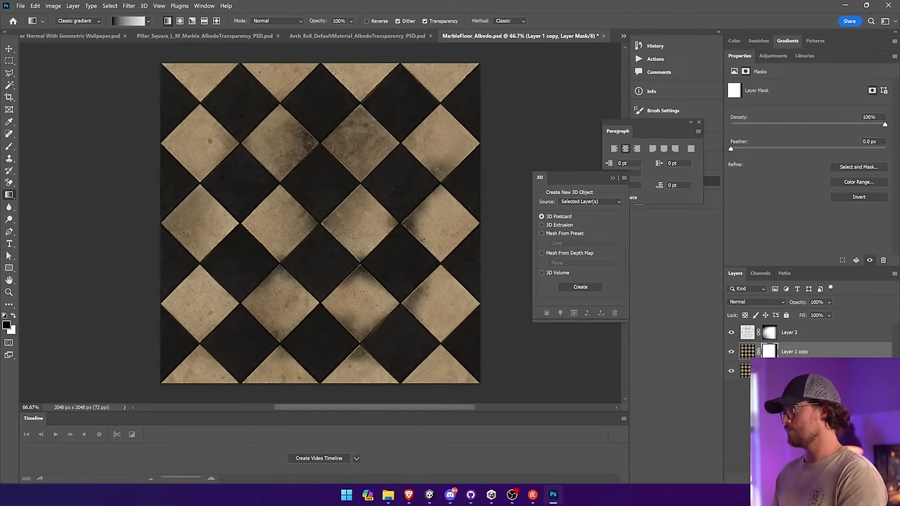
shift+click(815, 371)
right_click(815, 371)
click(768, 281)
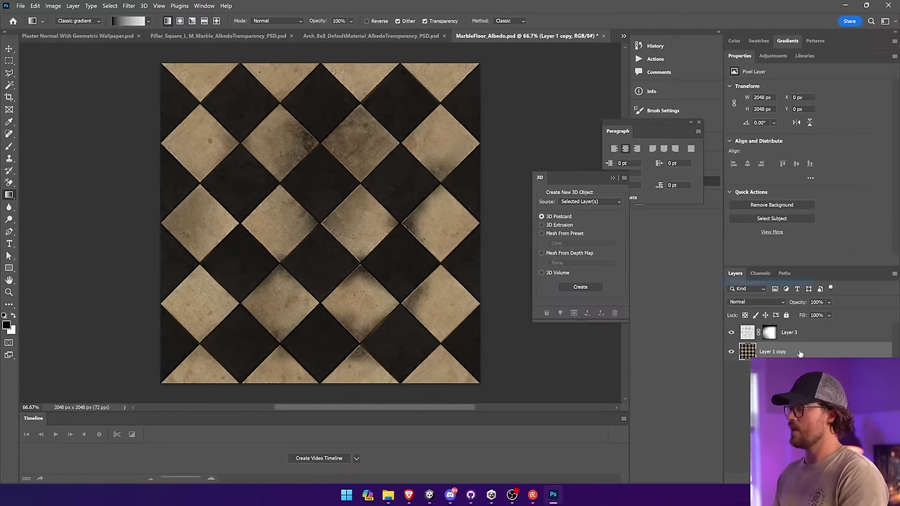
Step: Duplicate the merged tile layer, flip the duplicate vertically and give it a layer mask
key(ctrl+j)
key(v)
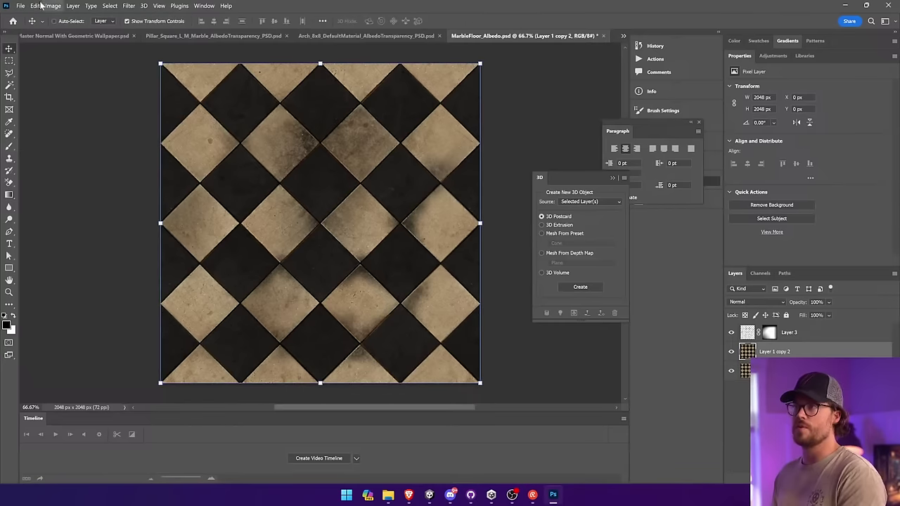
click(34, 6)
mouse_move(90, 209)
click(184, 373)
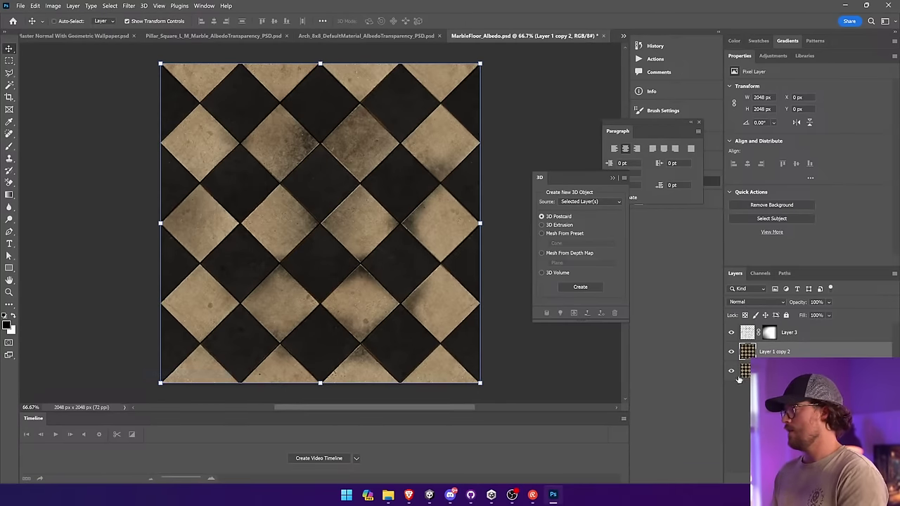
click(828, 478)
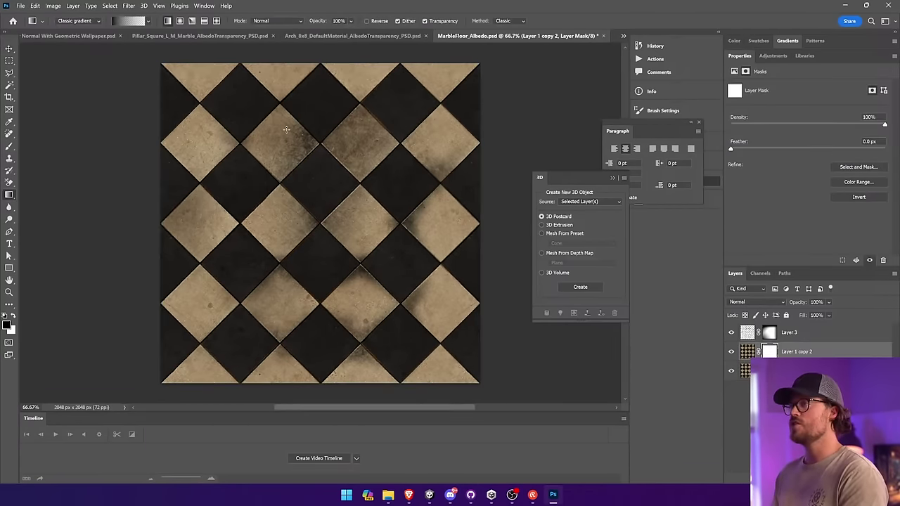
Step: Save the floor texture and inspect the varied tiles from several angles in the Unity scene
key(ctrl+s)
key(alt+Tab)
right_drag(371, 182, 275, 214)
right_drag(221, 209, 61, 99)
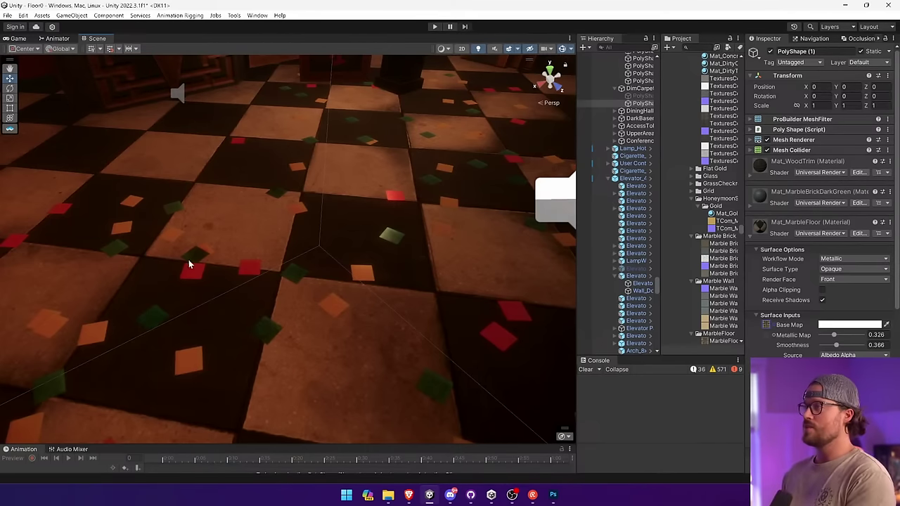
right_drag(188, 264, 488, 121)
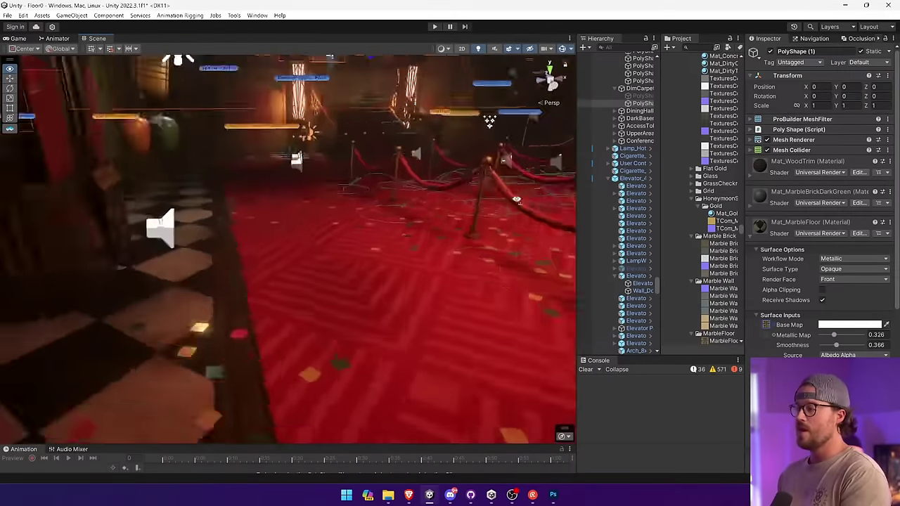
right_drag(516, 200, 361, 269)
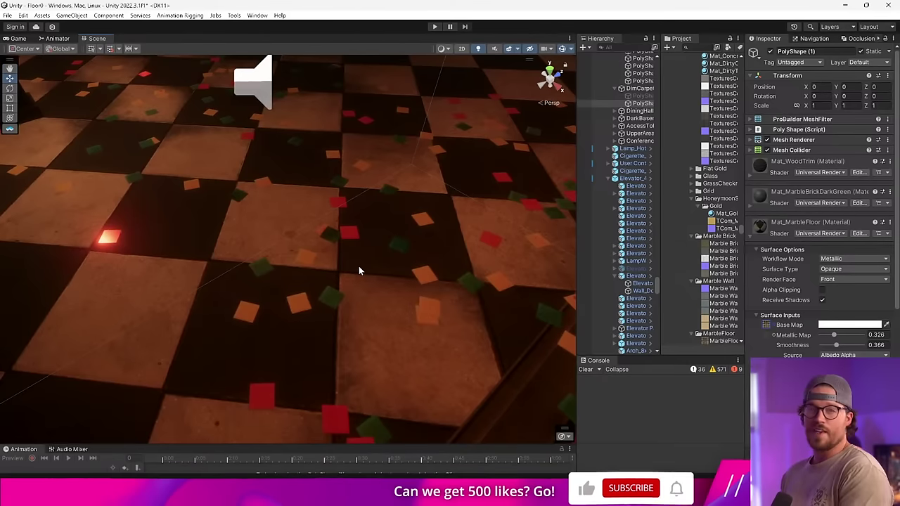
Step: Return to Photoshop, add a new layer above Layer 1 copy 2 and fill it with white
click(766, 325)
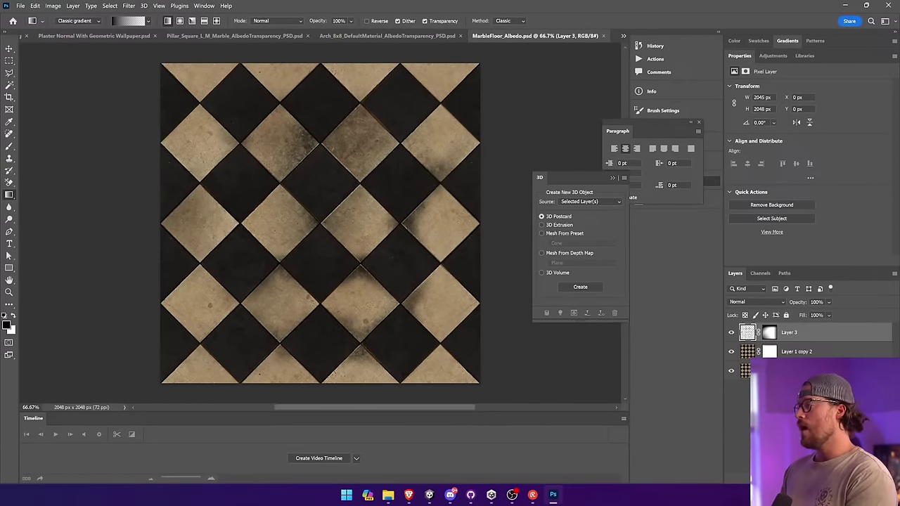
click(742, 349)
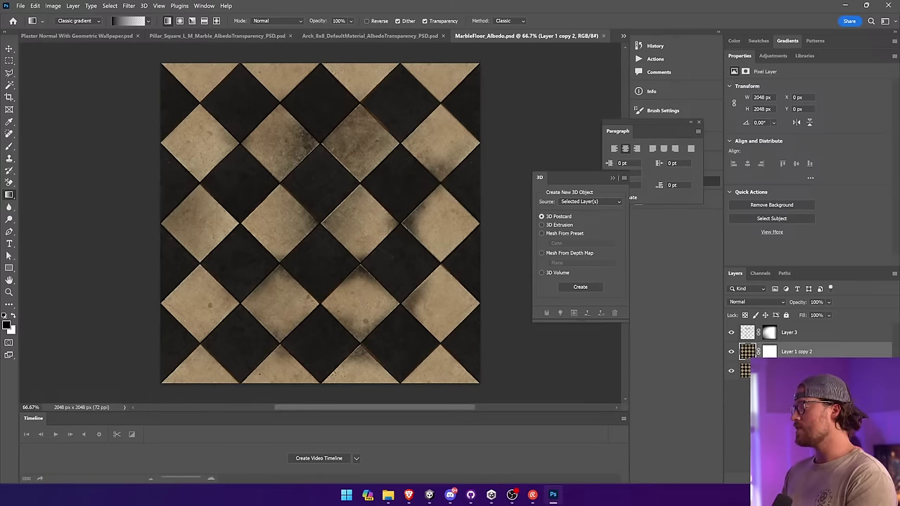
key(ctrl+shift+alt+n)
drag(13, 194, 49, 203)
click(255, 241)
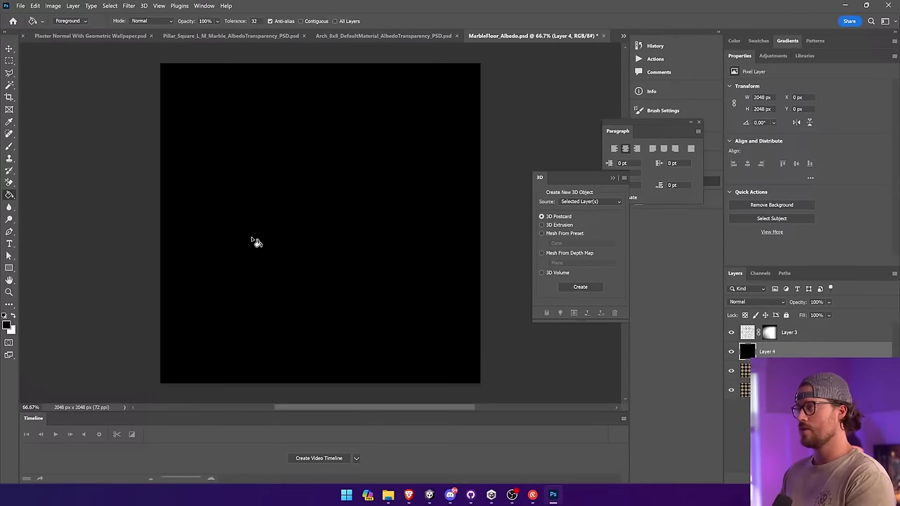
key(ctrl+z)
click(11, 316)
click(321, 245)
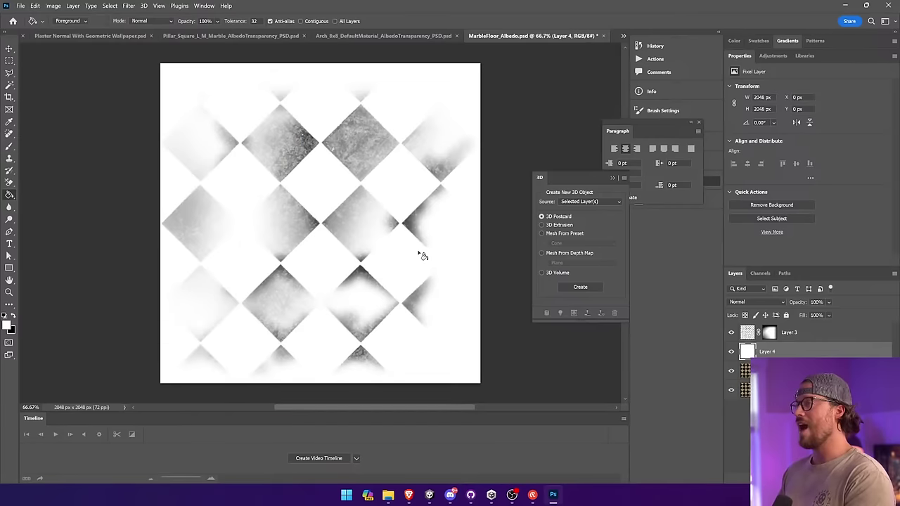
key(v)
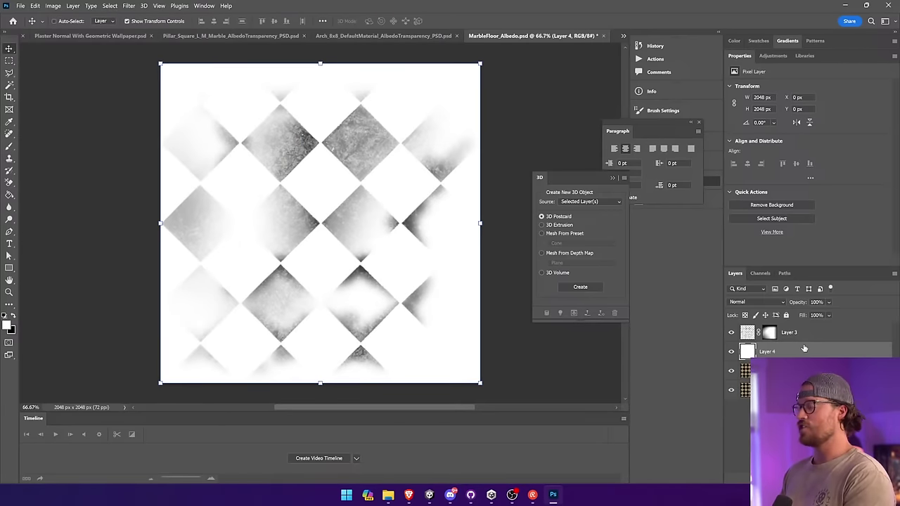
Step: Copy the Alpha 1 channel of Plaster Normal With Geometric Wallpaper.psd and paste it into MarbleFloor_Albedo.psd as a new layer
click(401, 35)
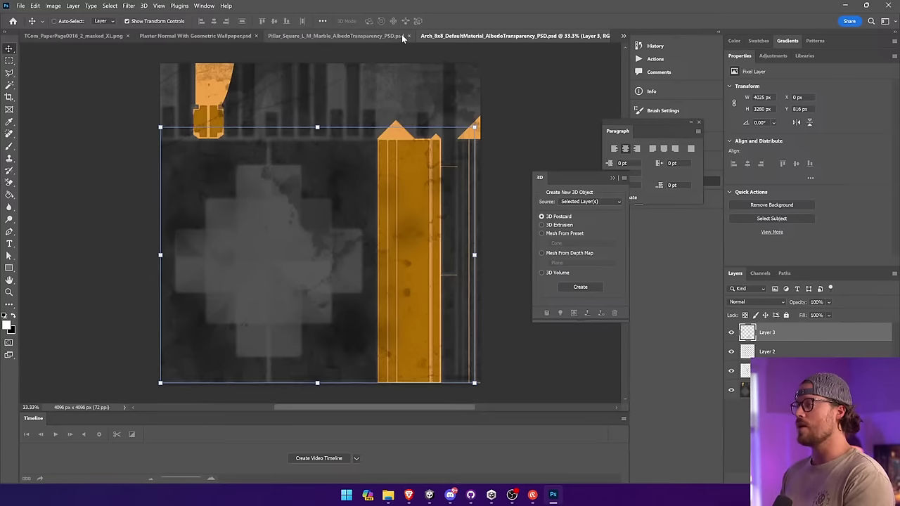
click(211, 36)
click(752, 274)
click(801, 360)
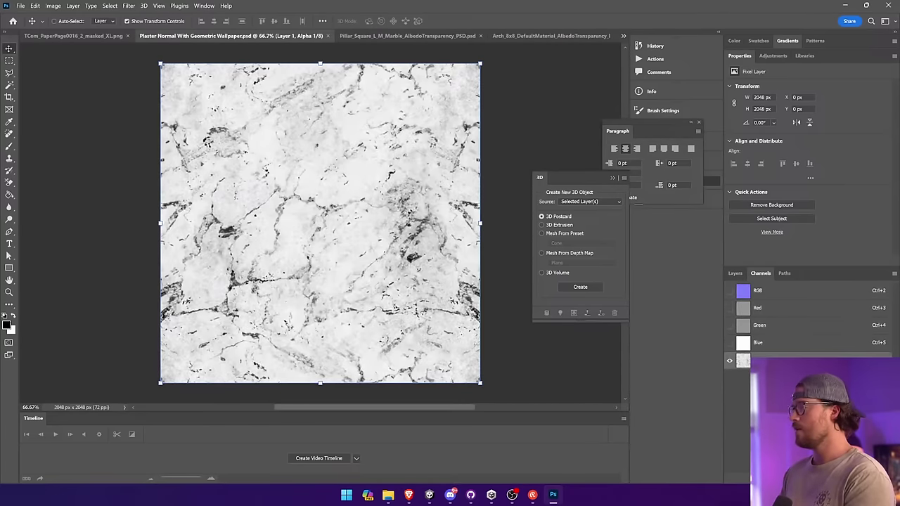
click(557, 36)
click(622, 36)
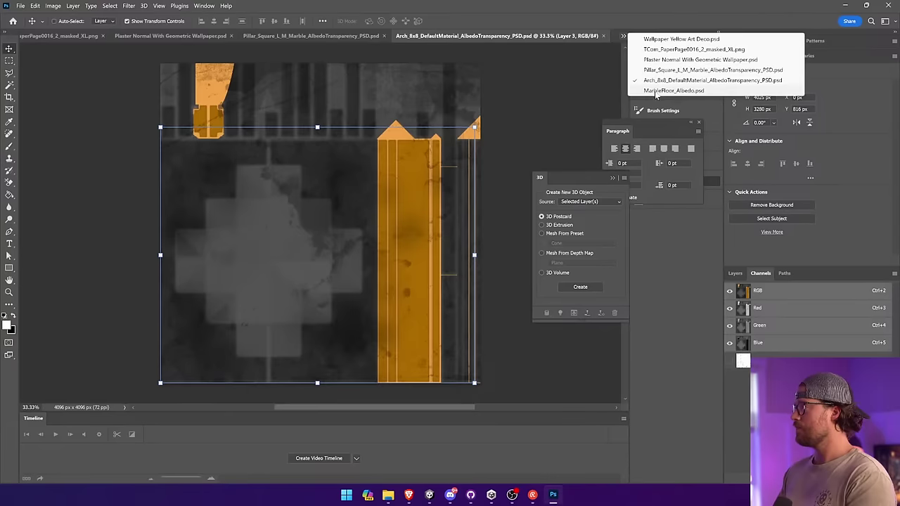
click(657, 90)
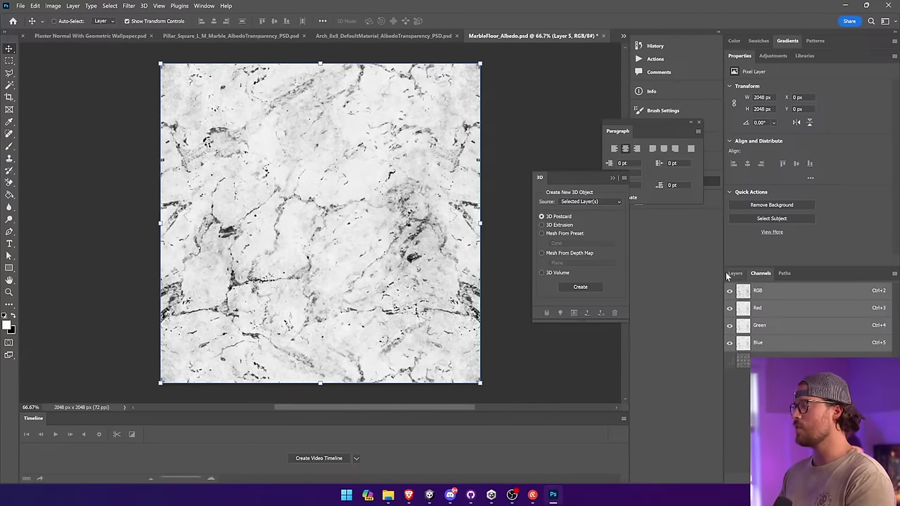
Step: Try lowering the pasted crack layer to 20% opacity and merging it with Layer 3
click(732, 274)
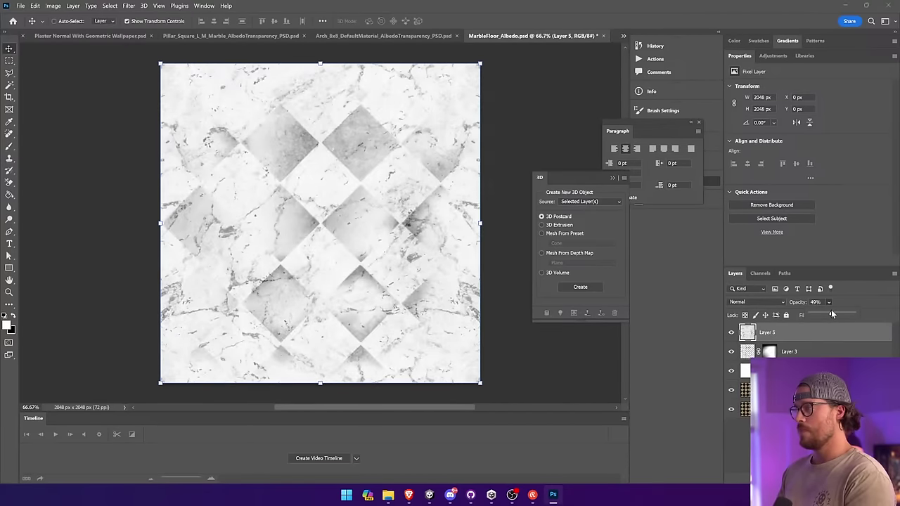
drag(822, 314, 819, 315)
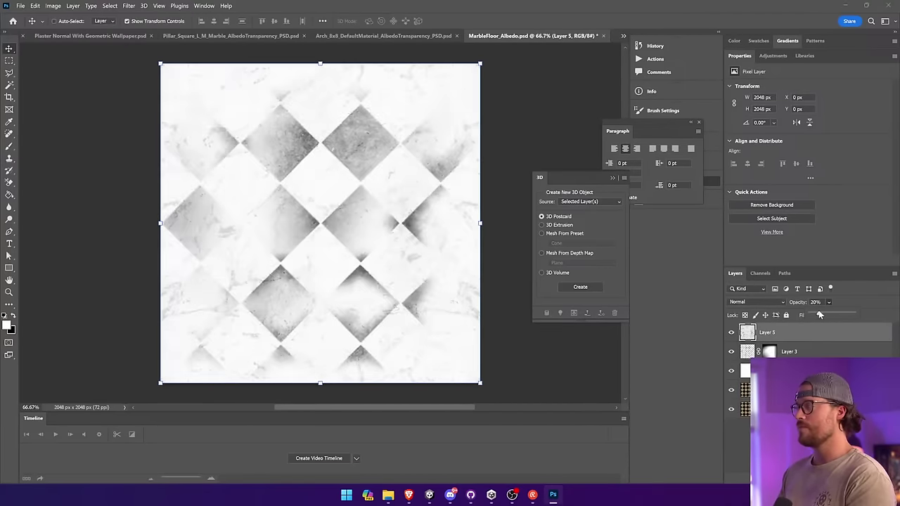
ctrl+click(800, 354)
right_click(799, 356)
click(820, 372)
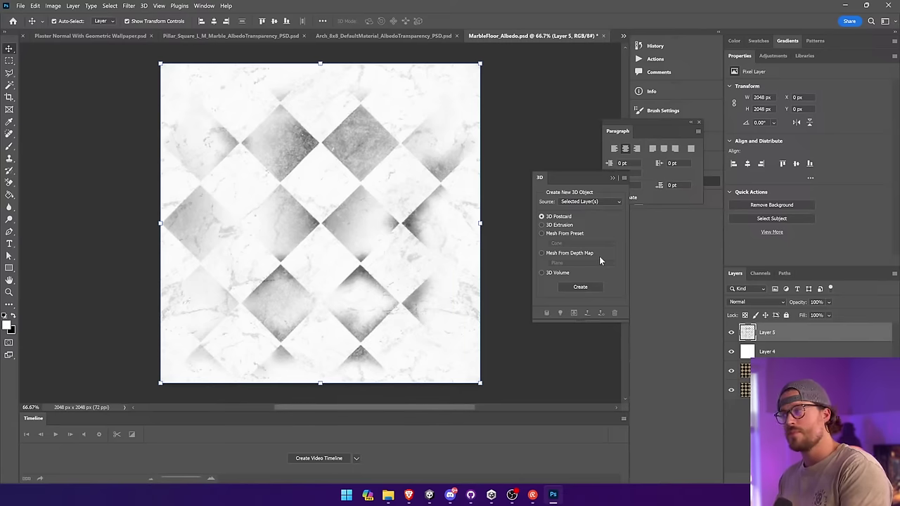
key(ctrl+z)
key(ctrl+z)
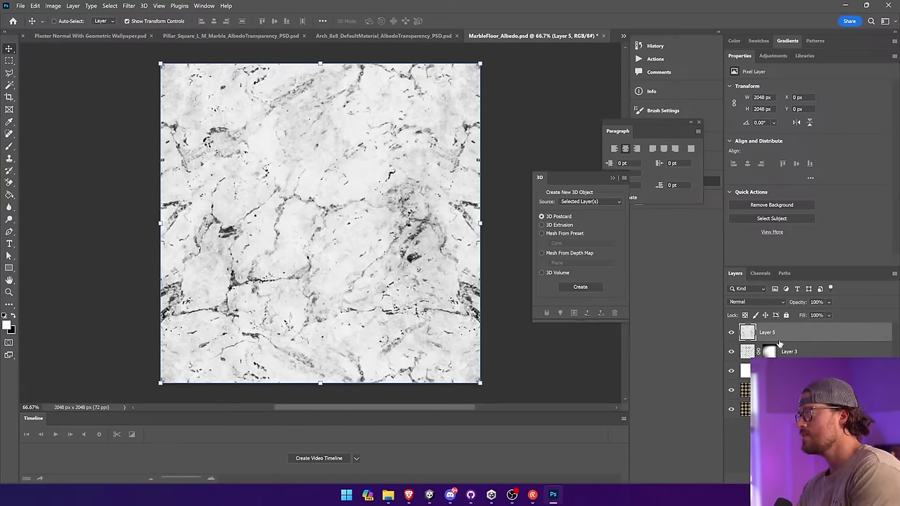
Step: Delete the masked shading Layer 3 and the pasted crack Layer 5
click(731, 332)
click(808, 351)
key(Delete)
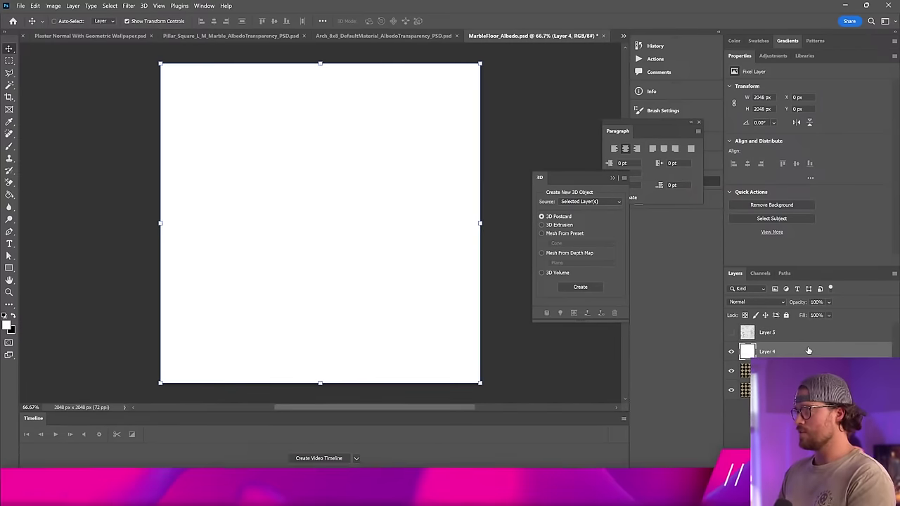
click(794, 331)
key(Delete)
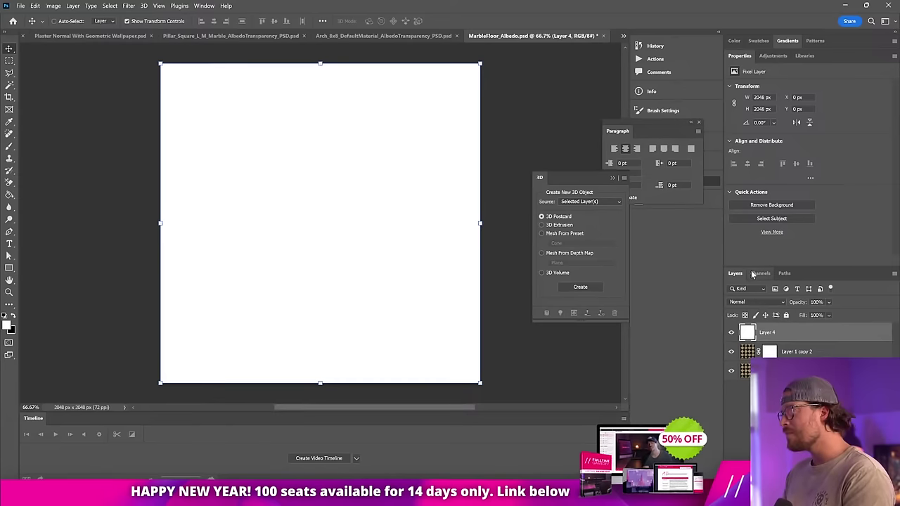
Step: Paste the copied grayscale shading and crack image as a new layer above the white Layer 4
click(753, 275)
click(768, 358)
click(733, 274)
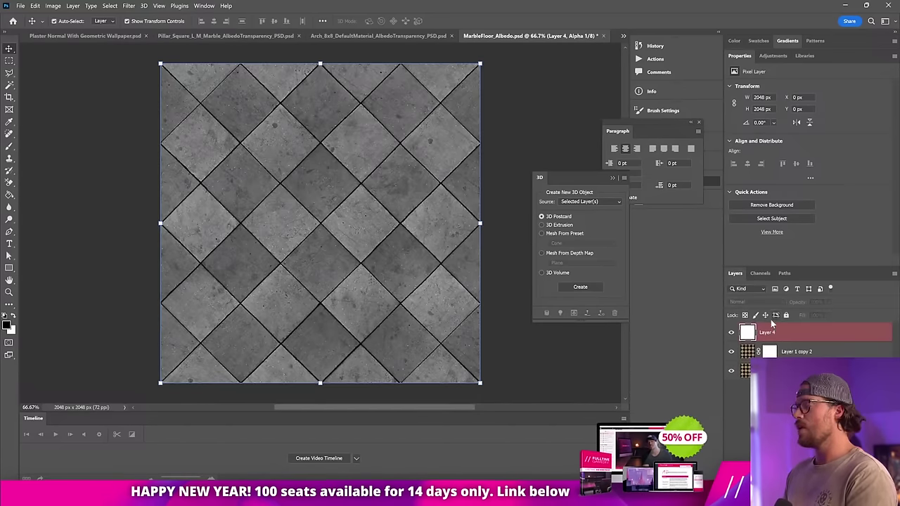
key(ctrl+v)
key(ctrl+z)
click(804, 333)
key(ctrl+v)
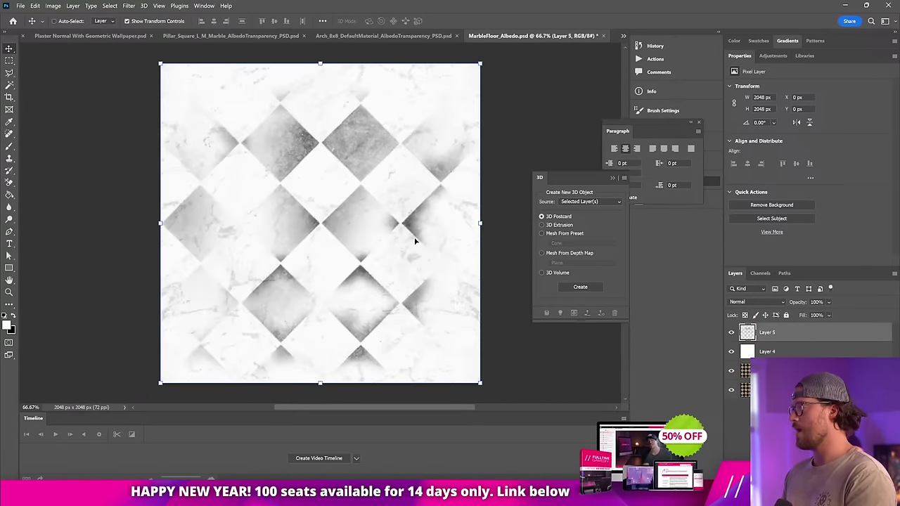
Step: Hide Layers 5 and 4, select the dark seams between the tiles on Layer 1 copy 2 and expand the selection
click(748, 351)
click(9, 85)
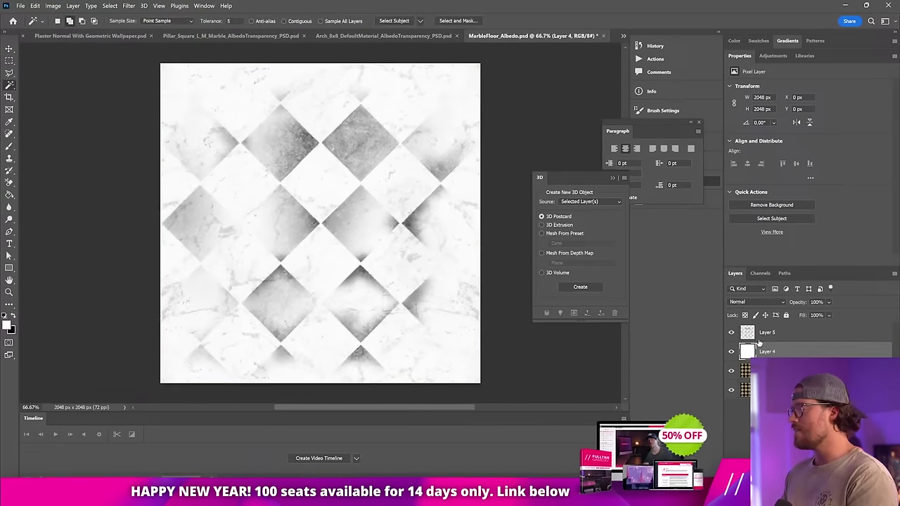
drag(731, 333, 731, 351)
click(745, 371)
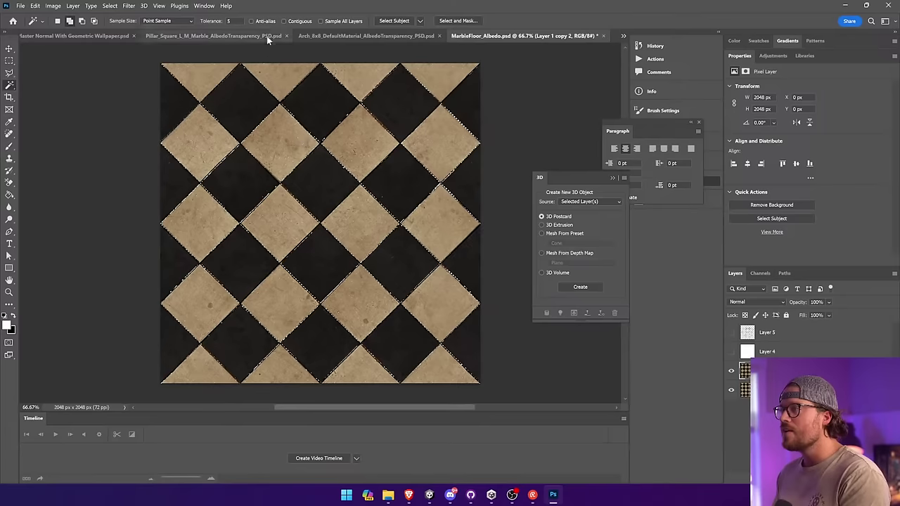
click(110, 6)
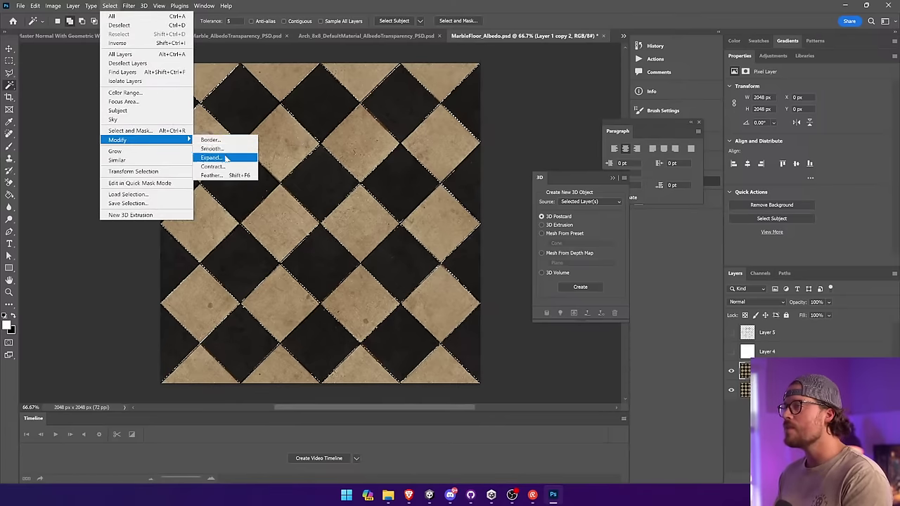
click(226, 159)
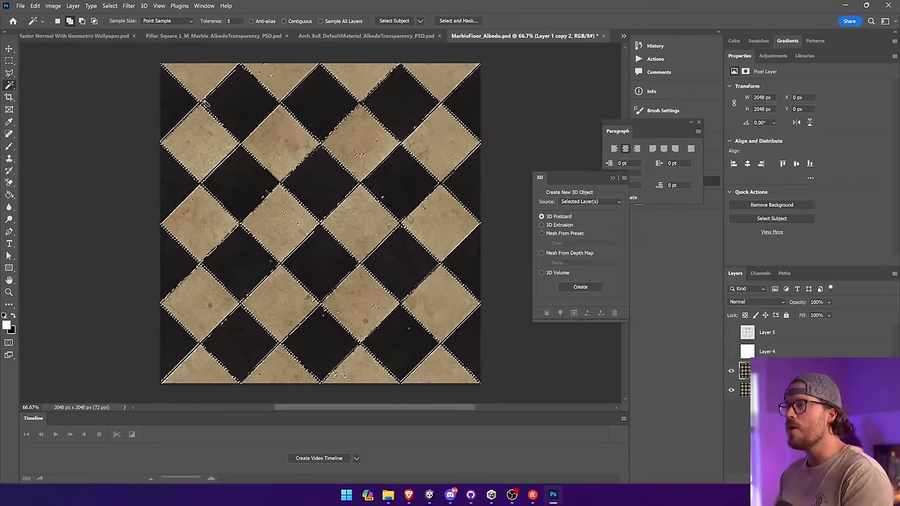
Step: Show Layers 5 and 4 again and fill the seam selection with black on a new layer above Layer 5
click(9, 194)
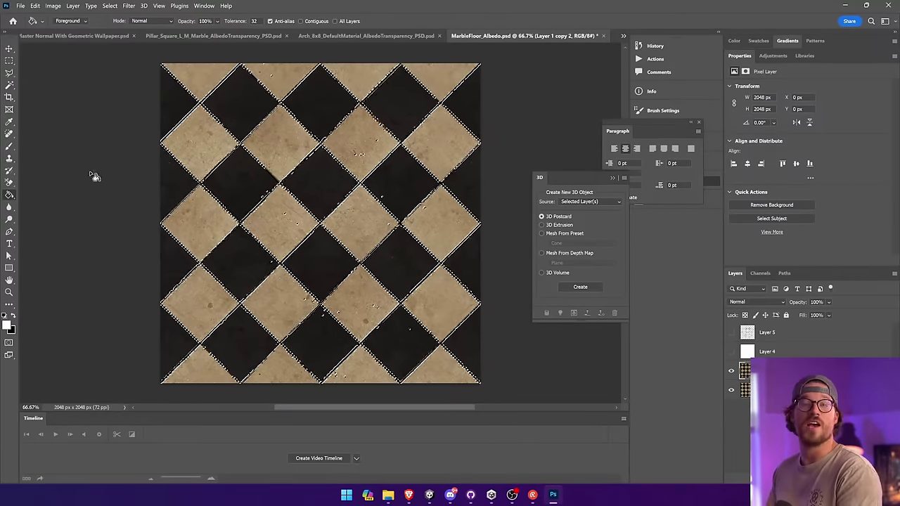
click(809, 339)
drag(731, 334, 731, 351)
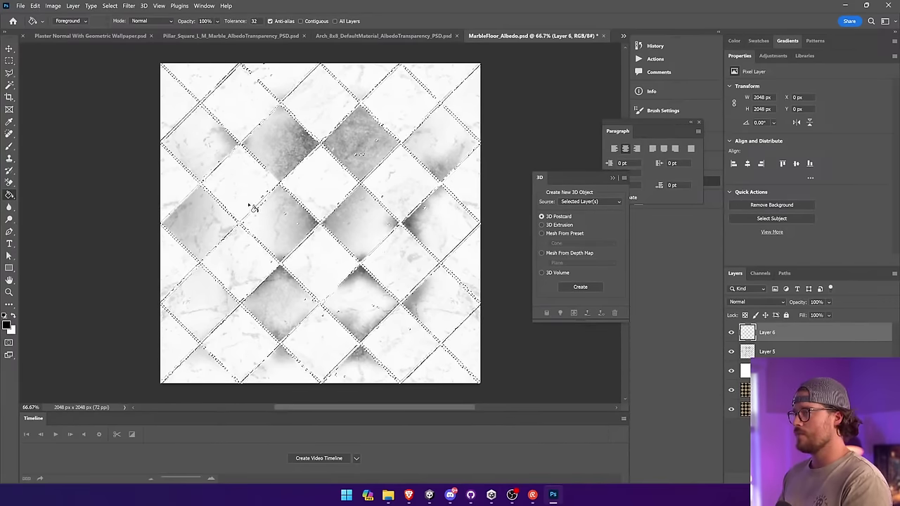
key(v)
Step: Apply a Gaussian Blur with a 5.8-pixel radius to the black seam lines on Layer 6
click(128, 5)
mouse_move(133, 115)
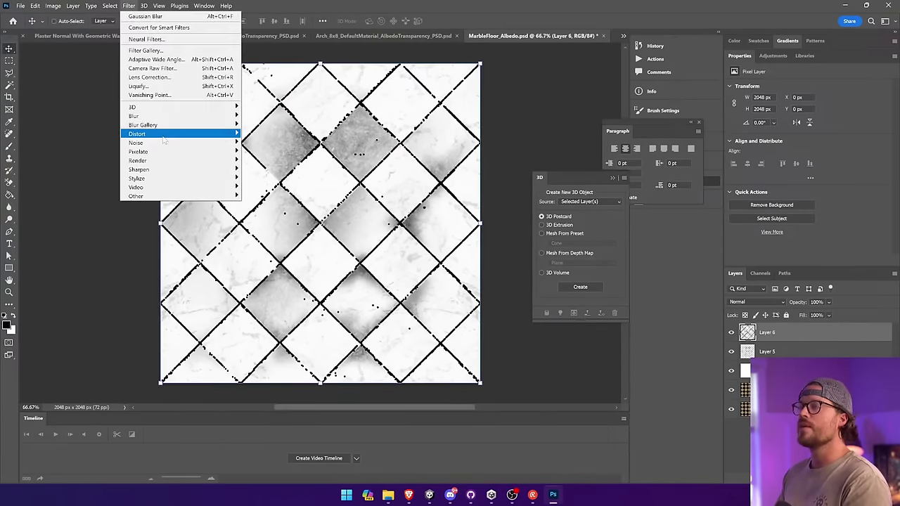
click(266, 151)
drag(658, 217, 633, 220)
click(726, 93)
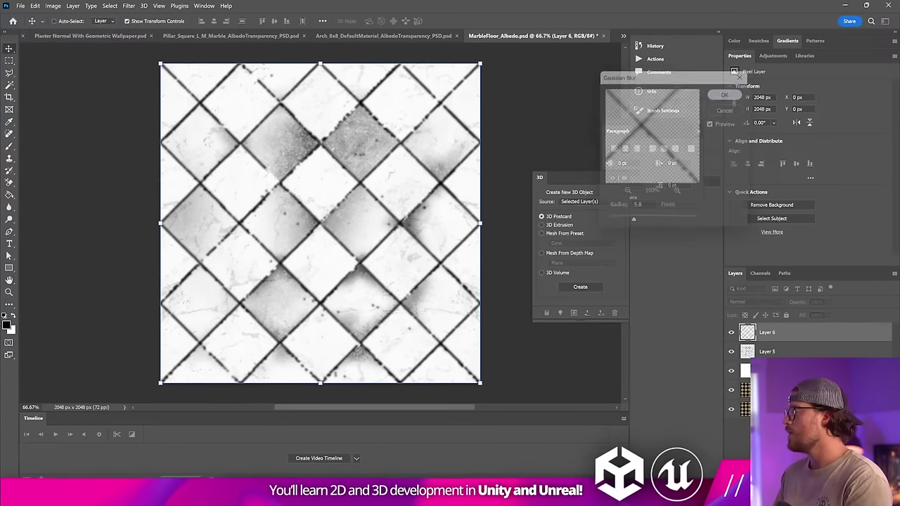
Step: Add a layer mask to Layer 6 and fill it with black
click(798, 478)
click(10, 195)
click(197, 183)
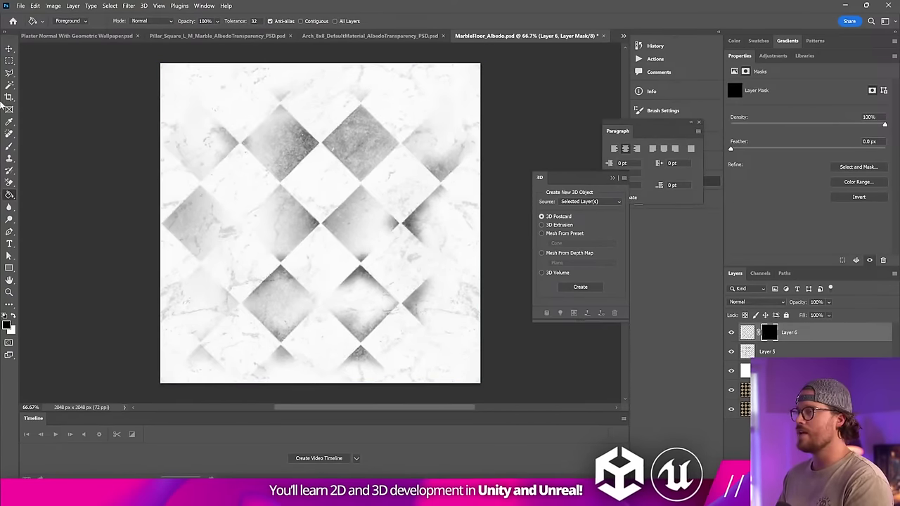
Step: Paint white on Layer 6's mask with a soft brush to reveal the seams around selected tiles
click(11, 134)
click(10, 146)
click(13, 316)
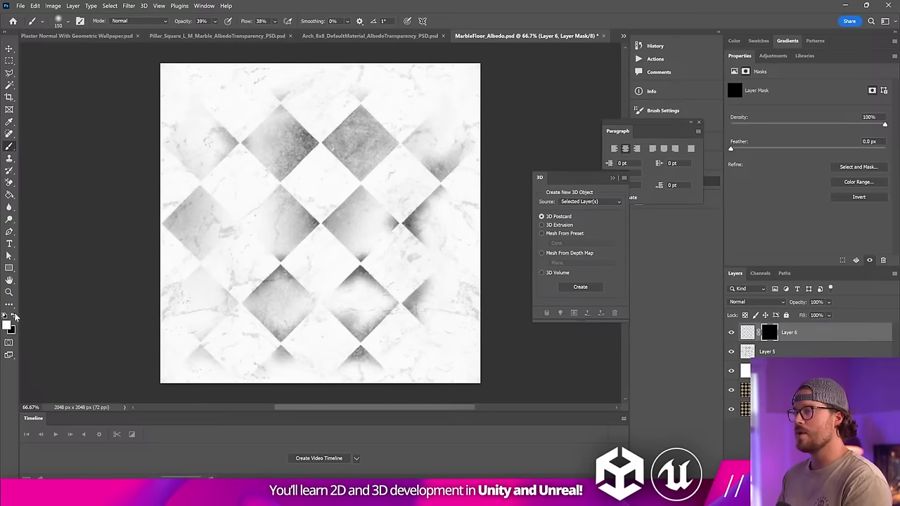
mouse_move(244, 137)
mouse_down()
mouse_move(281, 115)
mouse_move(265, 88)
mouse_up()
drag(376, 88, 317, 146)
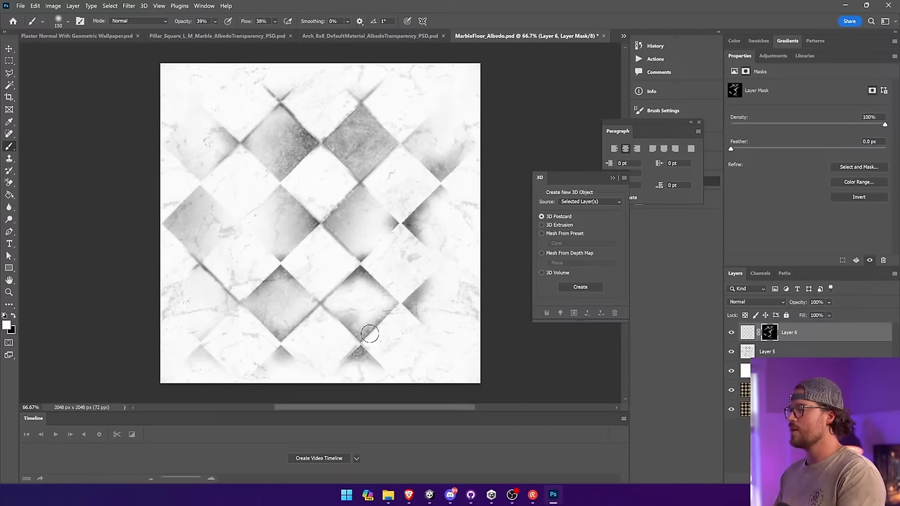
Step: Merge Layer 6 with Layer 5 and cut the merged shading image from its layer
shift+click(784, 350)
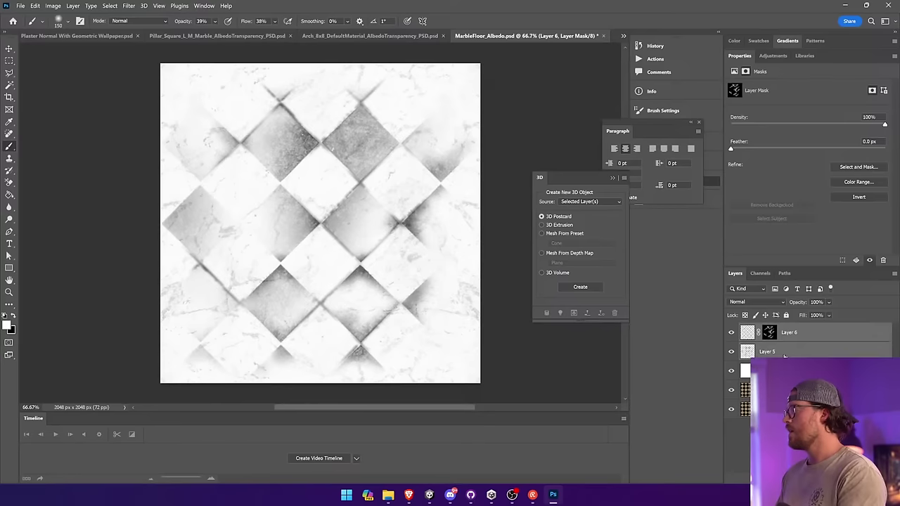
right_click(781, 350)
click(802, 394)
key(Delete)
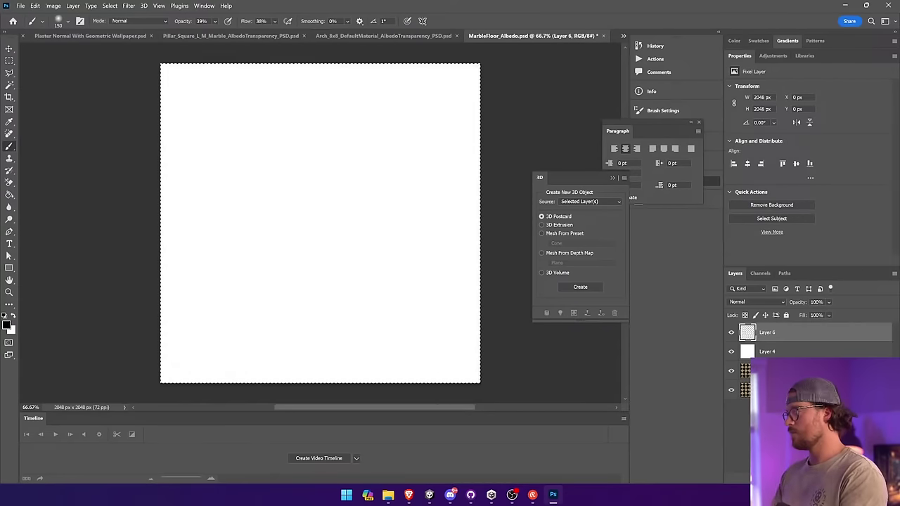
Step: Try replacing the contents of the Alpha 1 channel with the cut shading image
click(760, 273)
click(747, 359)
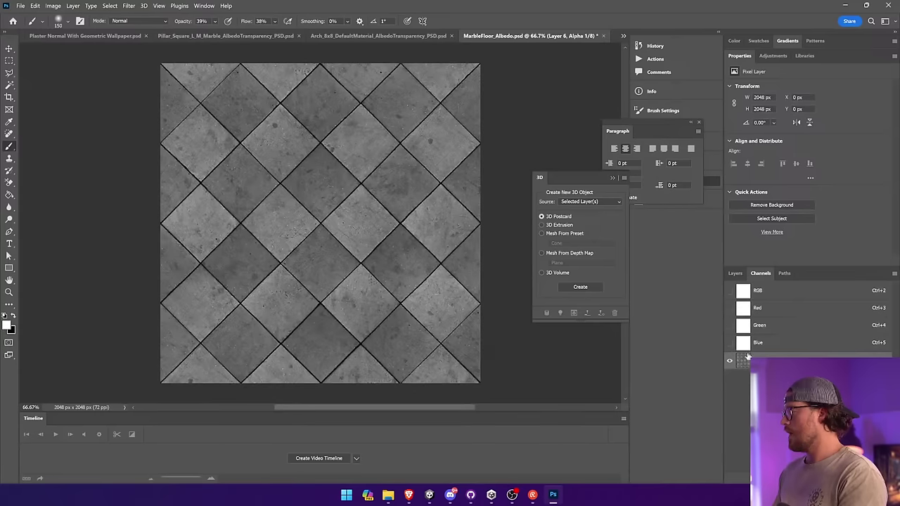
key(ctrl+a)
key(ctrl+v)
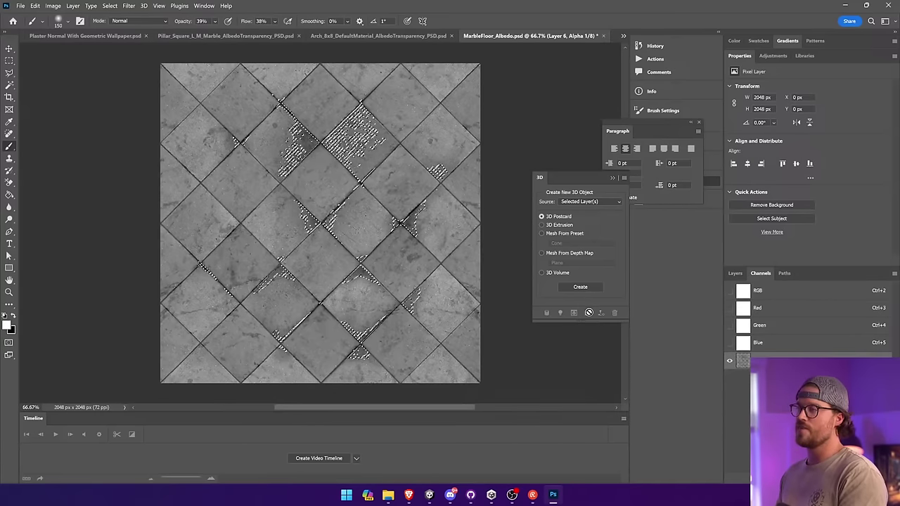
key(ctrl+z)
key(Delete)
key(ctrl+v)
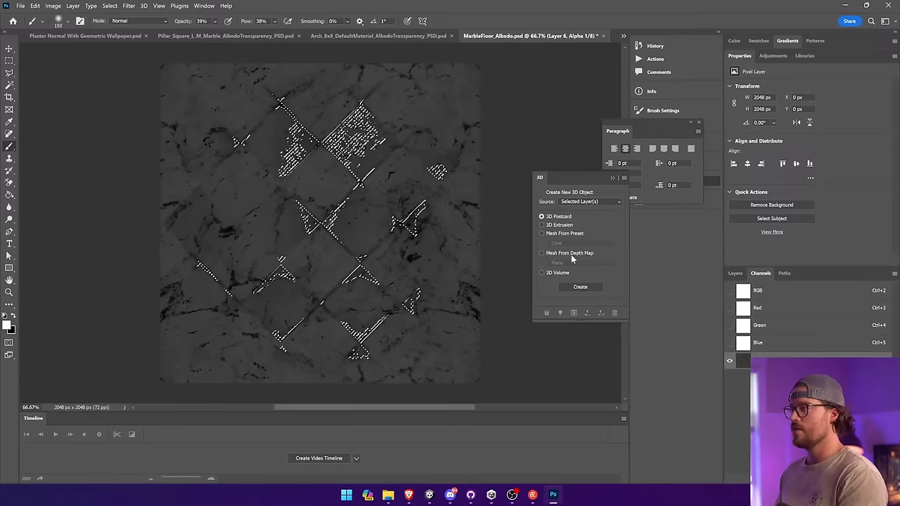
click(9, 194)
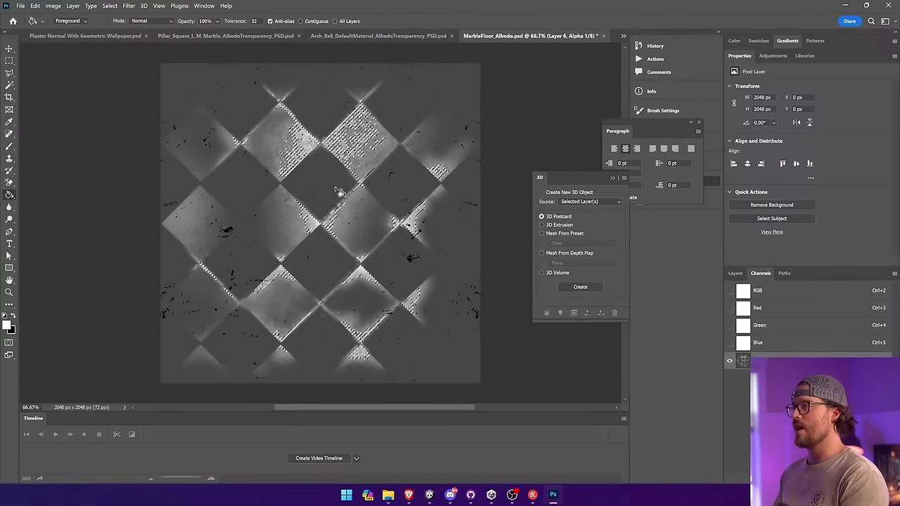
Step: Try merging the emptied Layer 6 with the white Layer 4 and select the whole canvas
click(735, 273)
shift+click(766, 350)
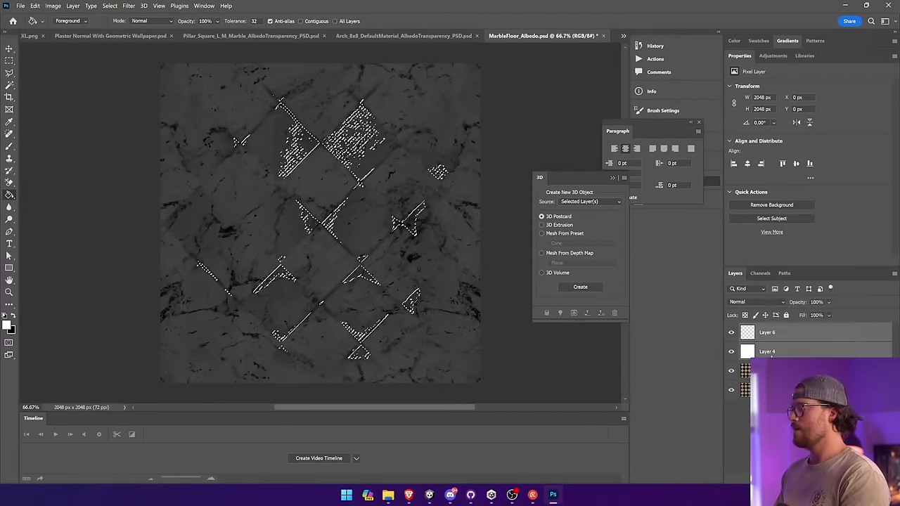
right_click(827, 351)
click(845, 376)
key(ctrl+a)
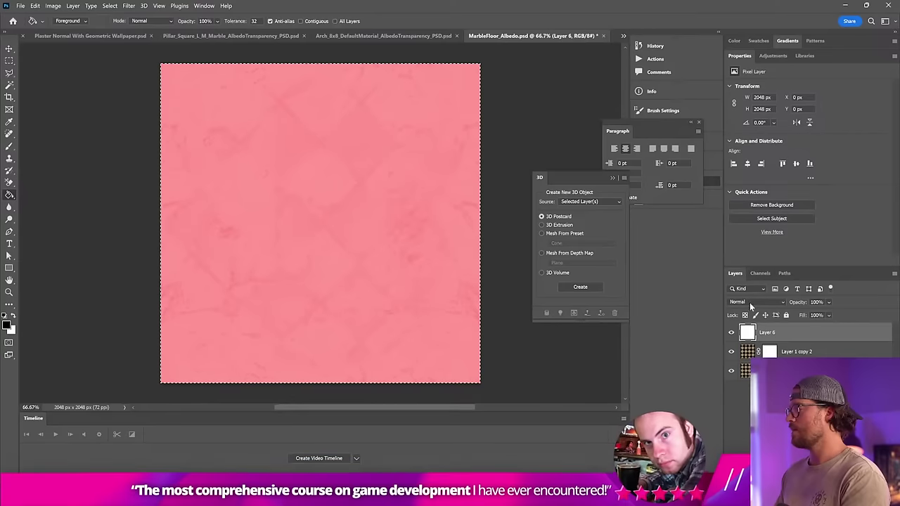
Step: Examine the remaining layers and the color and Alpha 1 channels for the pasted shading
click(743, 351)
click(745, 368)
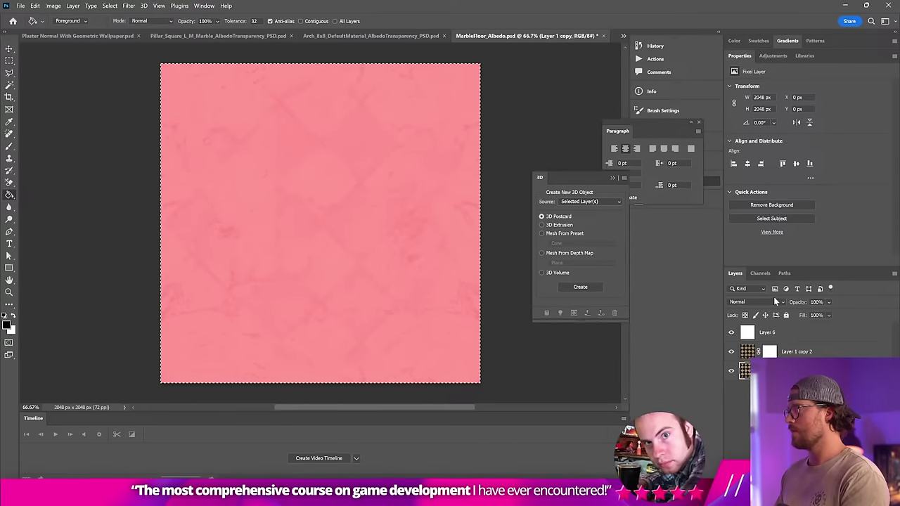
click(759, 273)
click(768, 310)
click(753, 290)
click(752, 342)
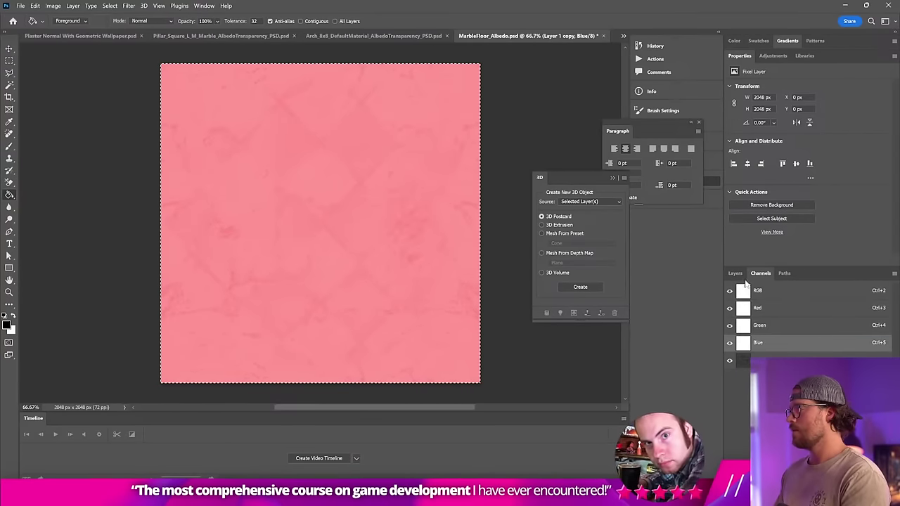
click(735, 273)
click(765, 333)
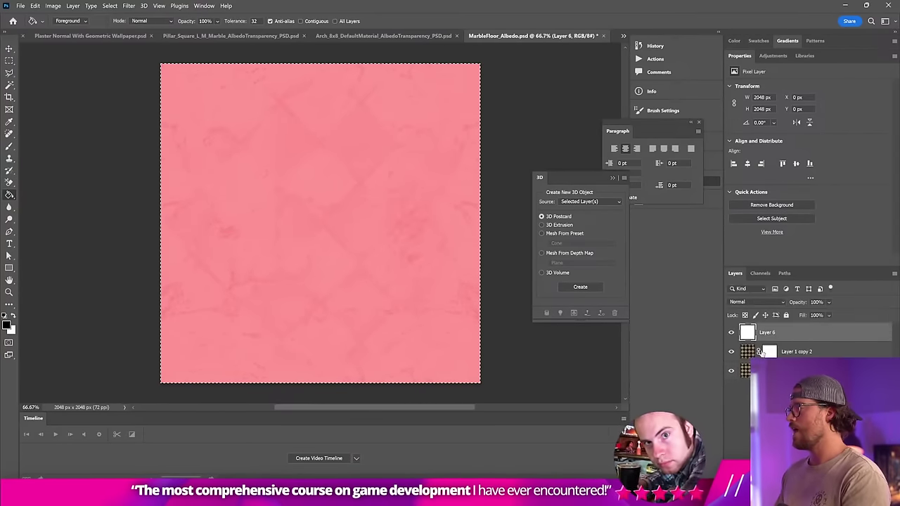
click(760, 273)
click(742, 360)
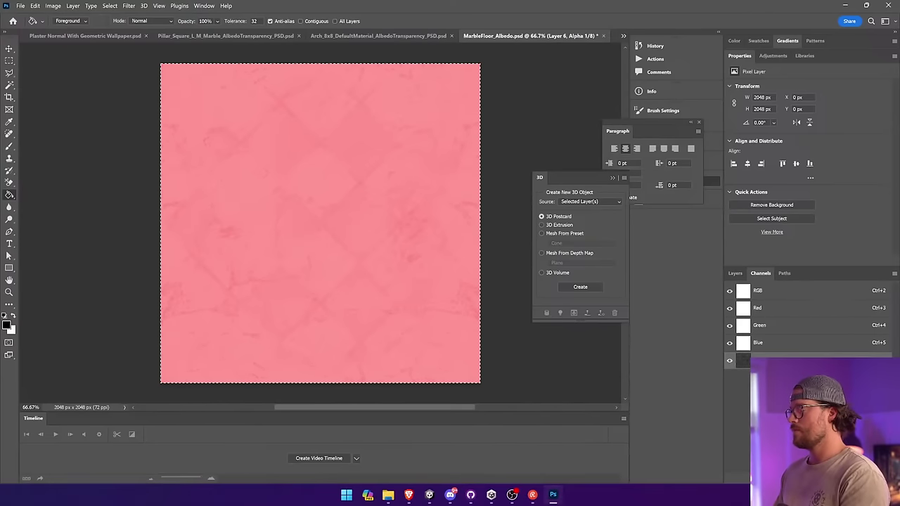
click(738, 274)
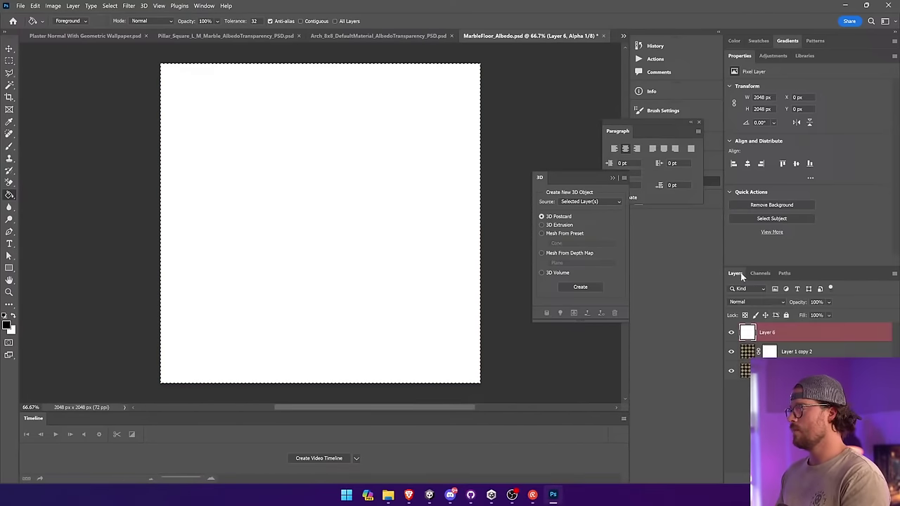
click(797, 351)
Step: Undo the recent merge, channel edits and cut back to the merged shading on Layer 6
key(ctrl+z)
key(ctrl+z)
key(ctrl+z)
key(ctrl+z)
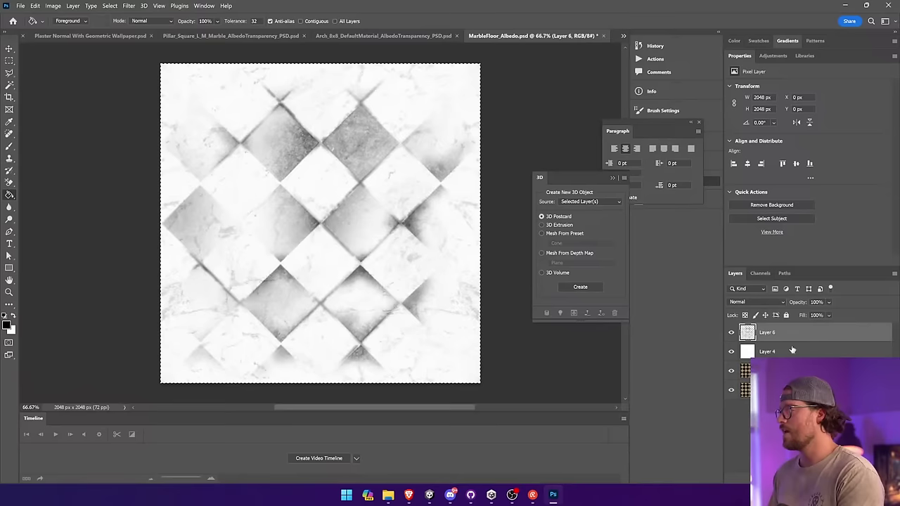
Step: Merge the shading Layer 6 with the white Layer 4, copy the merged image and hide its layer
shift+click(790, 349)
right_click(790, 352)
click(815, 387)
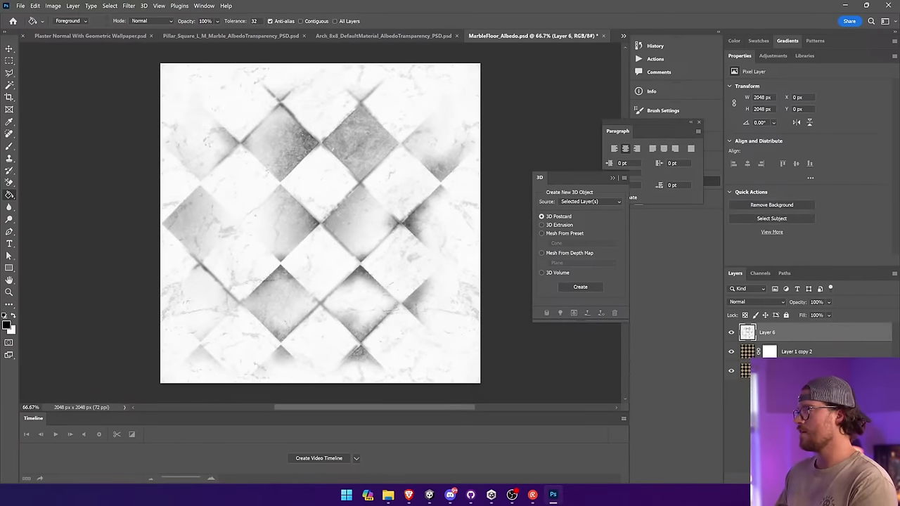
click(730, 332)
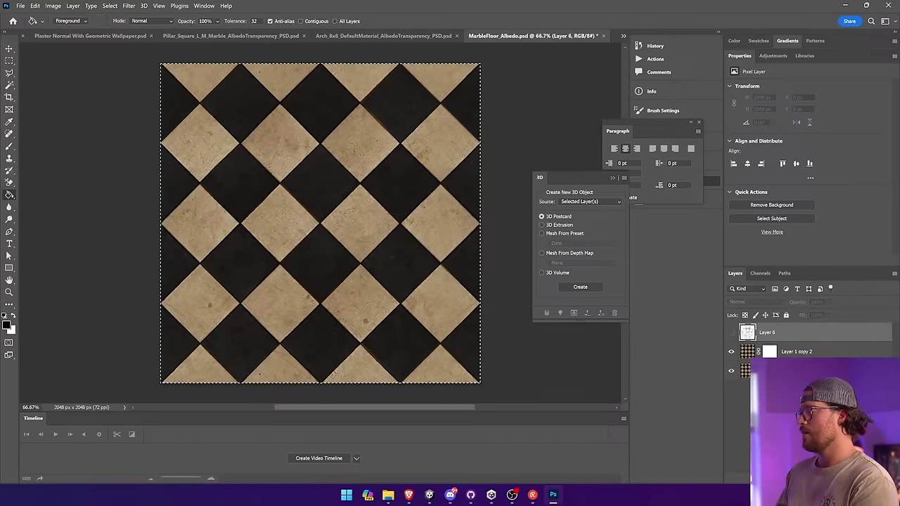
Step: Undo the layer merges back to the separate masked Layer 6, and hide Layer 6 and the white Layer 4
key(ctrl+z)
key(ctrl+z)
key(ctrl+z)
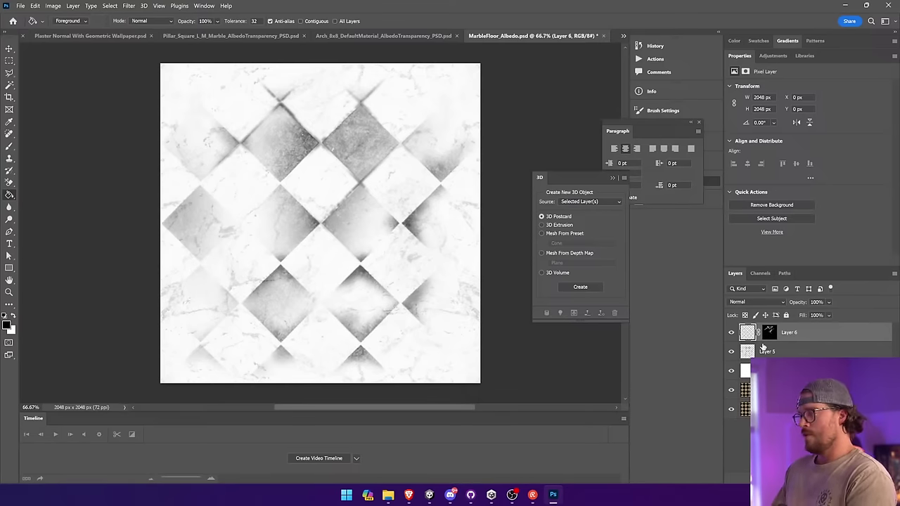
key(z)
click(731, 333)
click(746, 351)
click(745, 370)
click(731, 371)
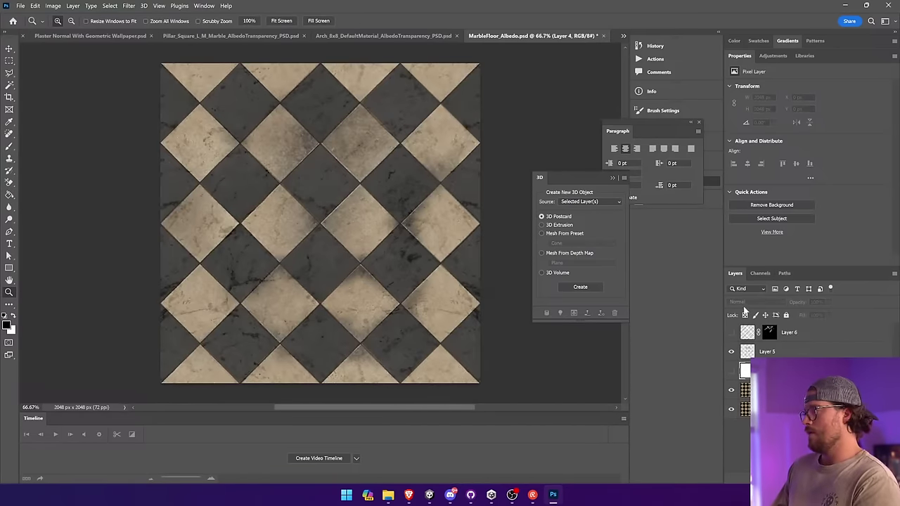
Step: Set Layer 5's blend mode to Color Burn
click(784, 350)
click(756, 301)
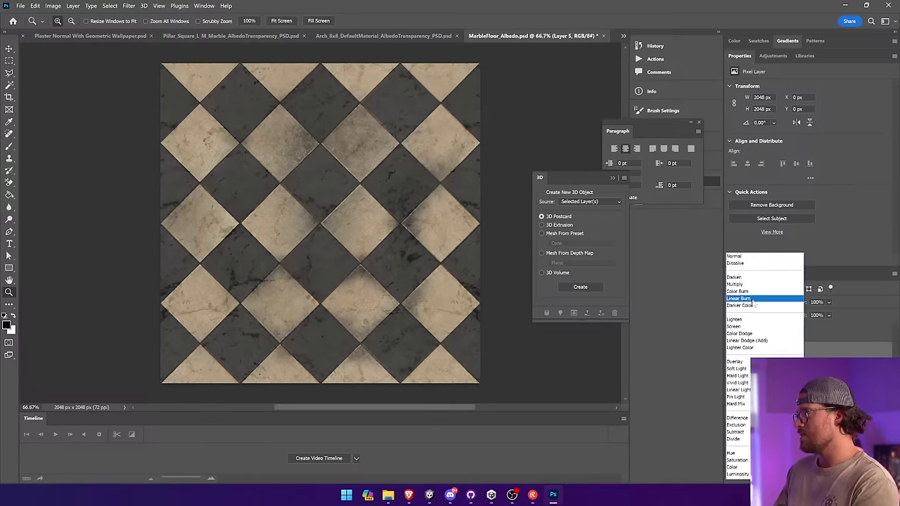
click(779, 291)
Step: Clear the Alpha 1 channel and paste the copied grayscale shading mask into it
click(760, 272)
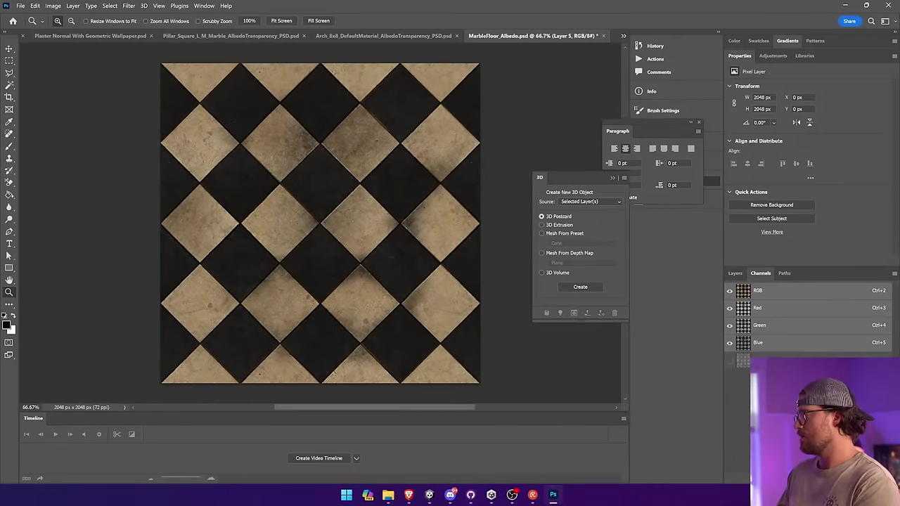
click(763, 360)
key(g)
key(ctrl+a)
key(Delete)
key(ctrl+v)
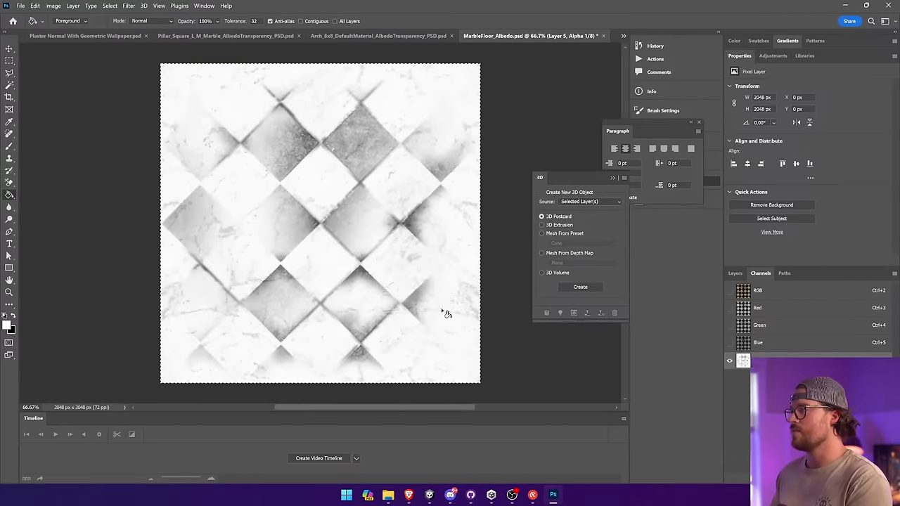
Step: Save MarbleFloor_Albedo.psd and switch to Unity to check the floor
key(ctrl+s)
click(428, 493)
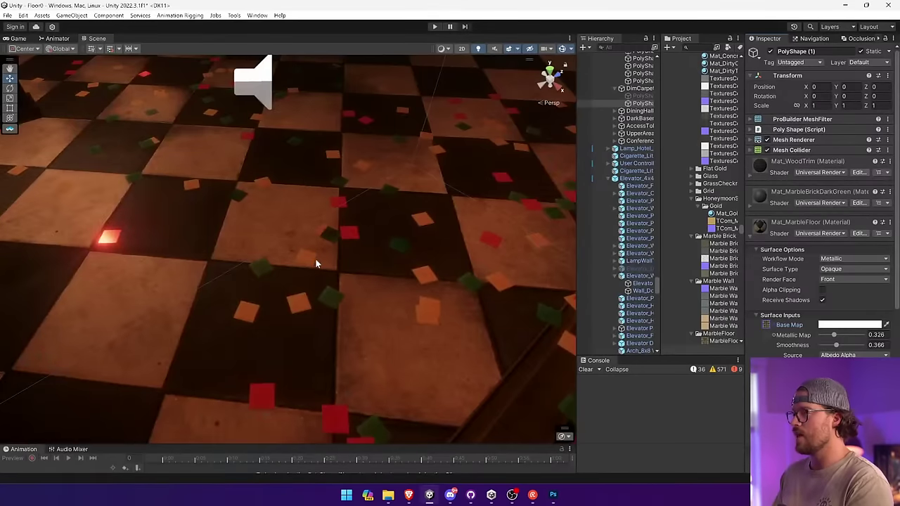
Step: Set Mat_MarbleFloor's Smoothness to 0.53 and inspect the floor tiles from several angles
right_drag(316, 260, 167, 251)
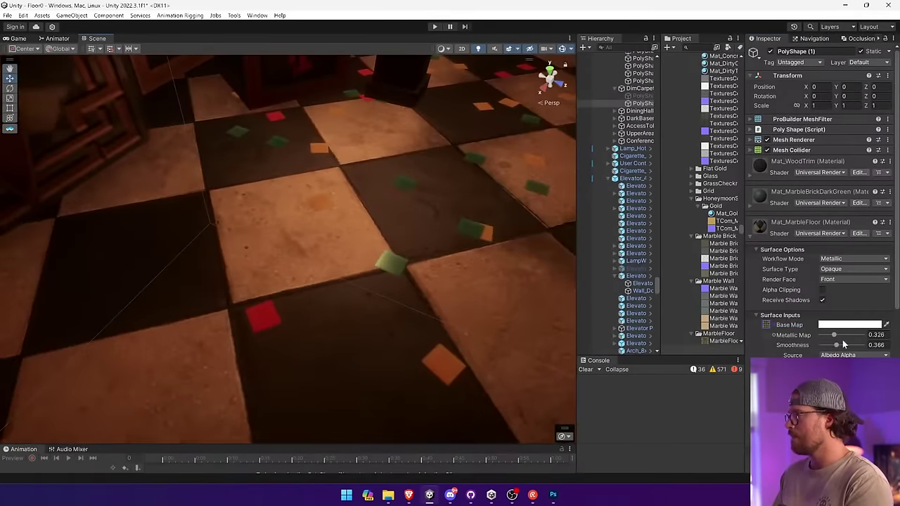
mouse_move(839, 343)
mouse_down()
mouse_move(870, 344)
mouse_move(844, 345)
mouse_up()
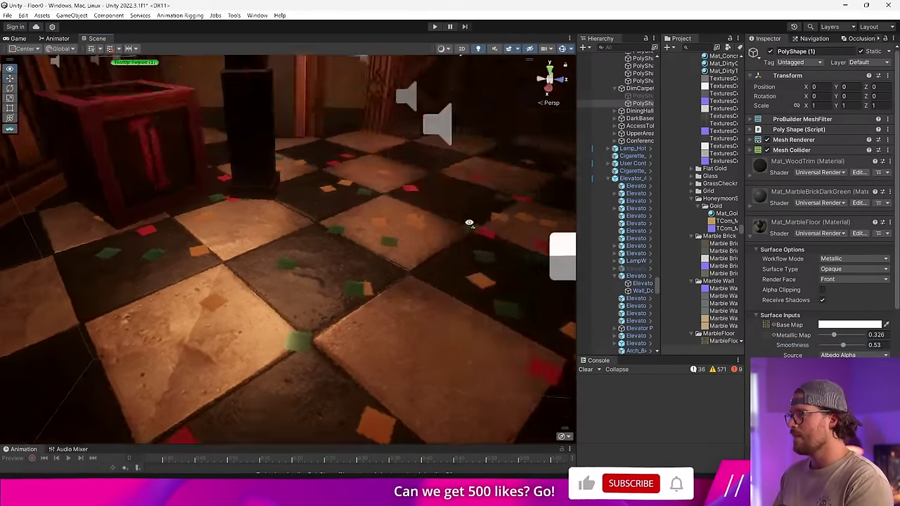
right_drag(470, 223, 290, 311)
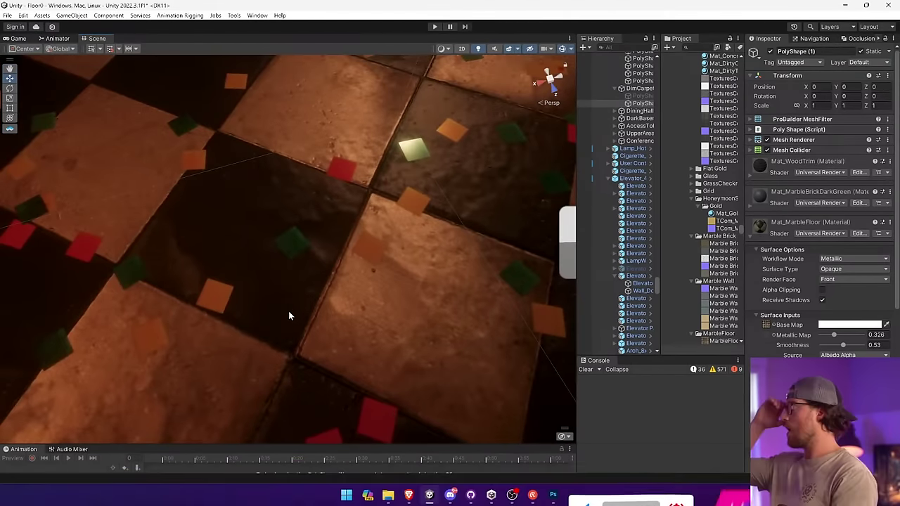
Step: Switch to Photoshop, darken the Alpha 1 mask with a Brightness/Contrast adjustment, deselect it and save the document
key(alt+Tab)
click(52, 5)
mouse_move(70, 25)
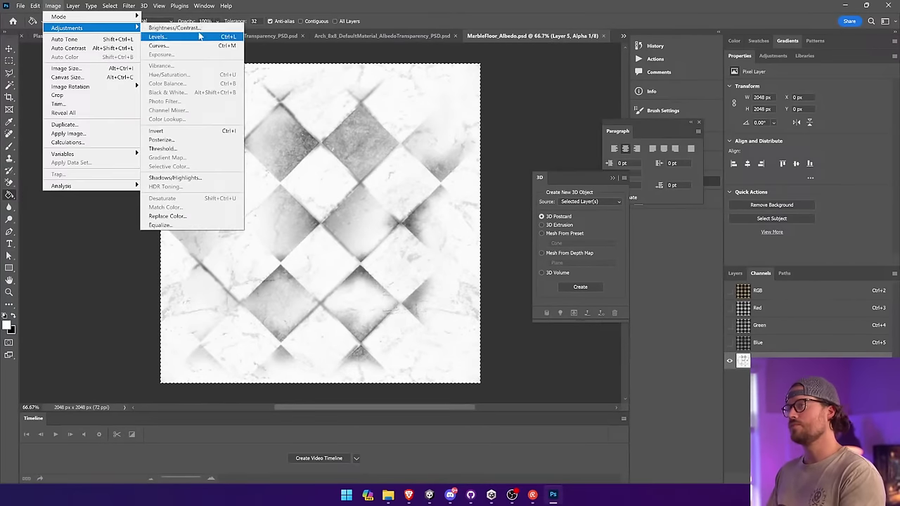
click(169, 26)
click(697, 185)
drag(624, 156, 599, 156)
click(685, 147)
key(g)
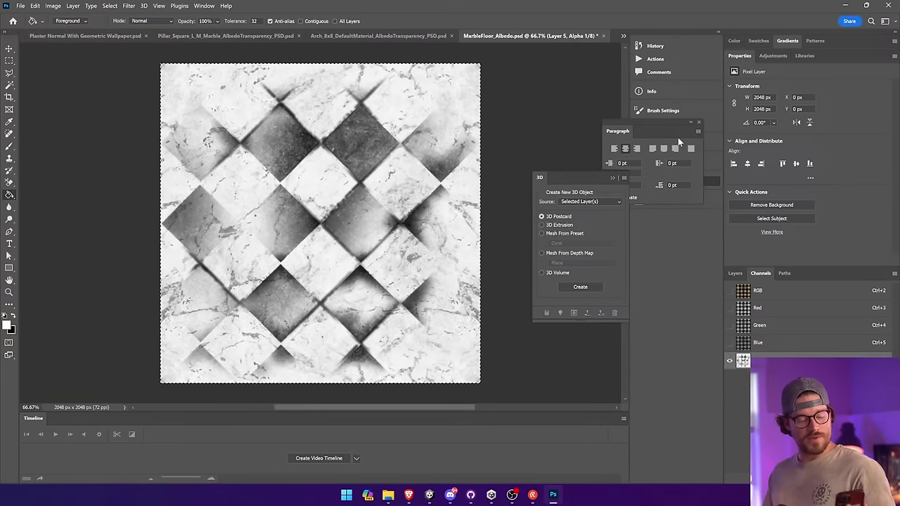
key(ctrl+d)
key(ctrl+s)
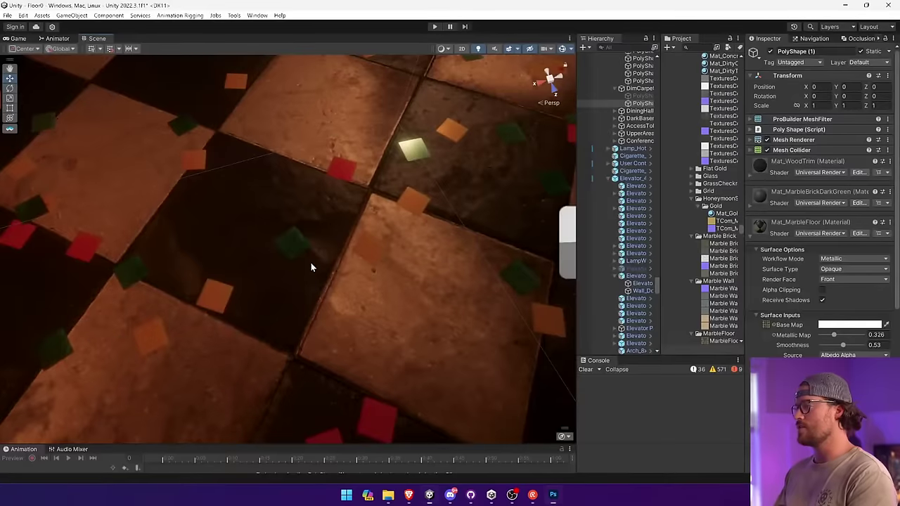
Step: Back in Unity, set Mat_MarbleFloor's Metallic to 0.1 and Smoothness to 0.54 while inspecting the floor
right_drag(310, 261, 184, 185)
mouse_move(840, 346)
mouse_down()
mouse_move(826, 336)
mouse_move(838, 344)
mouse_up()
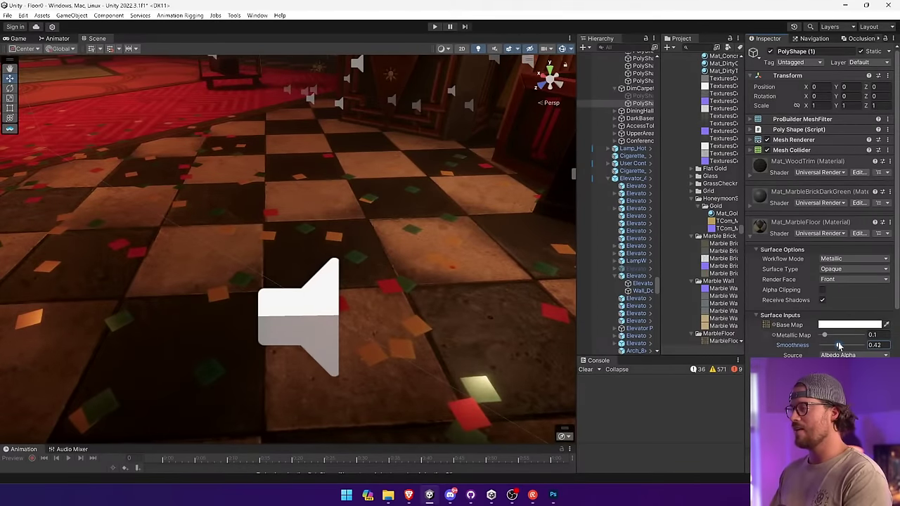
right_drag(422, 246, 610, 238)
right_drag(492, 282, 46, 241)
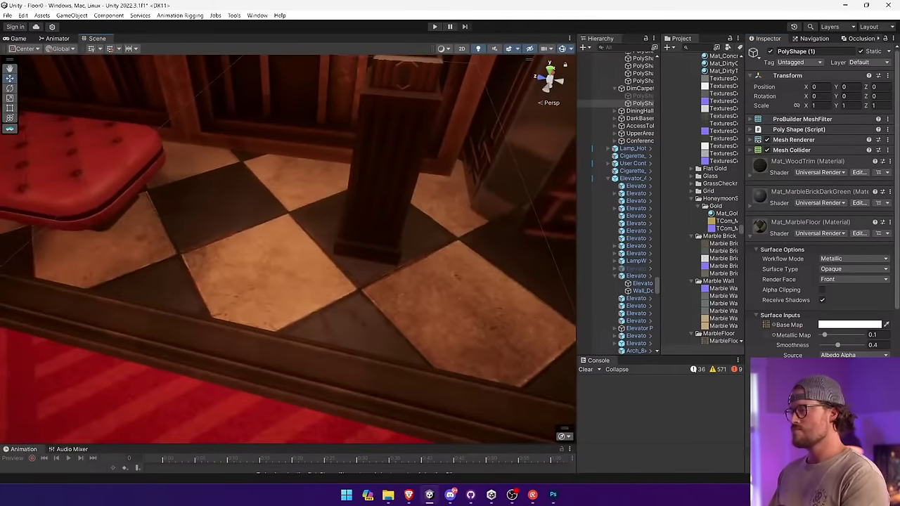
click(842, 344)
right_drag(295, 302, 138, 316)
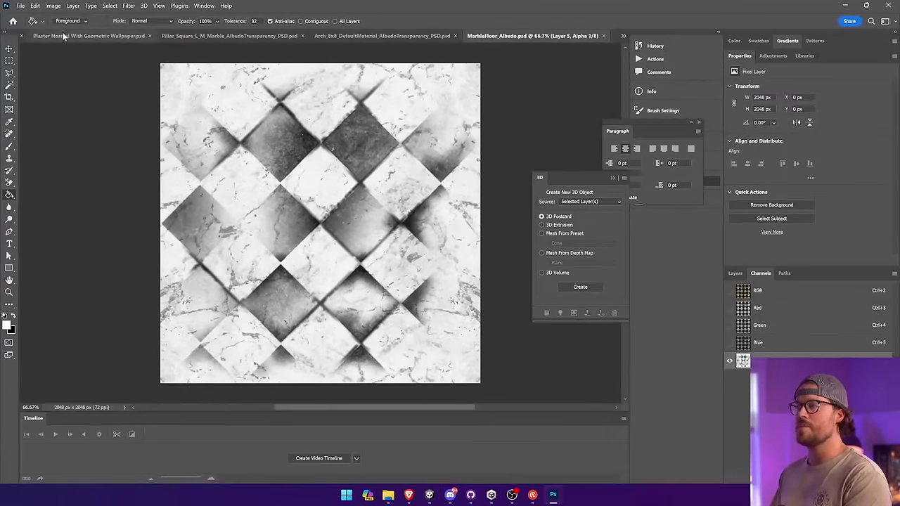
Step: In Photoshop, strengthen the contrast of the Alpha 1 mask with a Brightness/Contrast adjustment and save the document
click(52, 6)
mouse_move(67, 27)
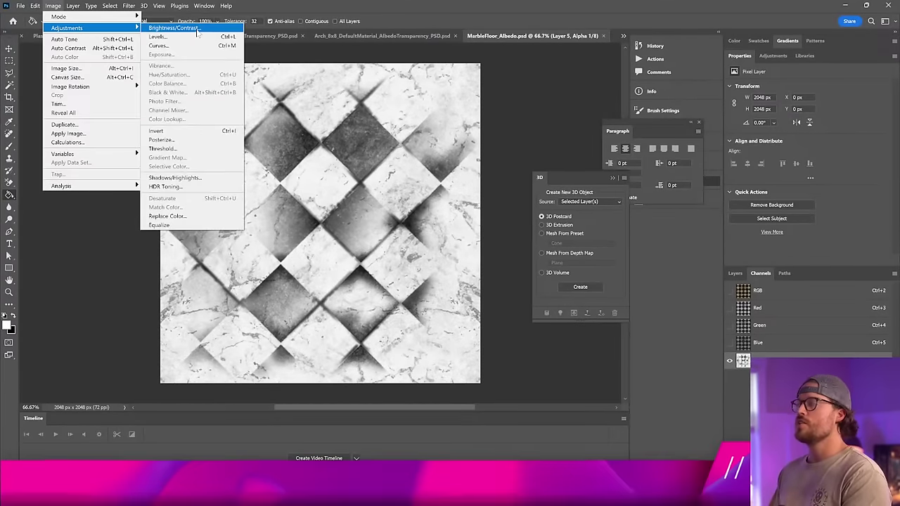
click(198, 30)
drag(623, 179, 672, 179)
mouse_move(623, 156)
mouse_down()
mouse_move(639, 157)
mouse_move(627, 158)
mouse_up()
click(697, 147)
key(g)
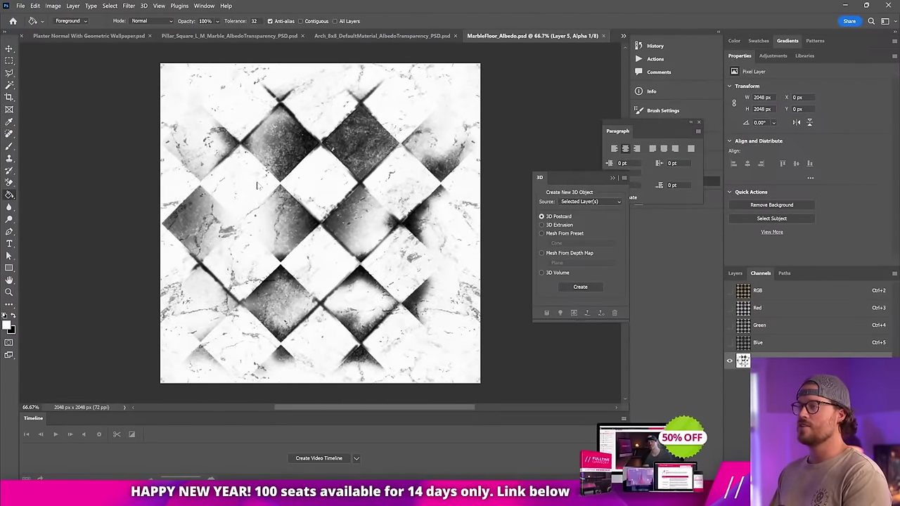
Step: Examine the updated floor reflections in Unity and return to Photoshop
key(alt+Tab)
right_drag(272, 253, 790, 295)
right_drag(790, 299, 379, 284)
key(alt+Tab)
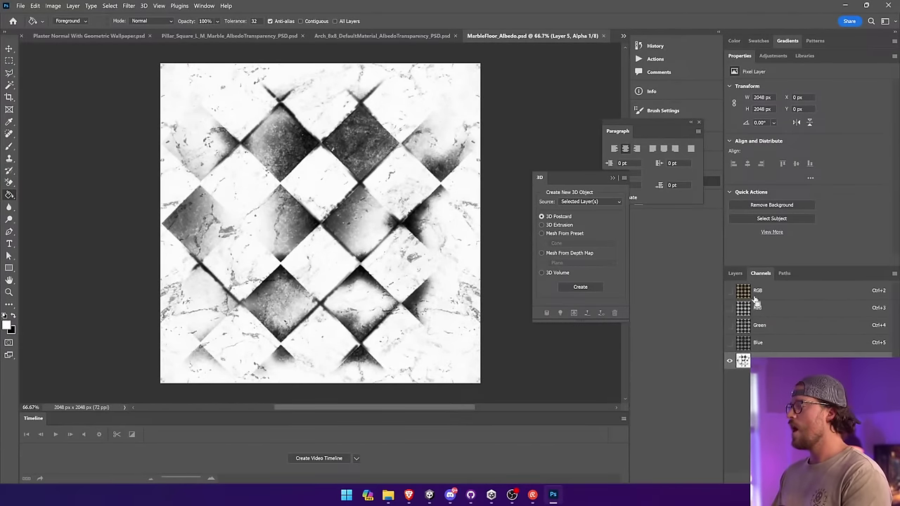
Step: Paste the copied grayscale mask as a new layer above Layer 6
click(735, 273)
click(787, 333)
key(ctrl+v)
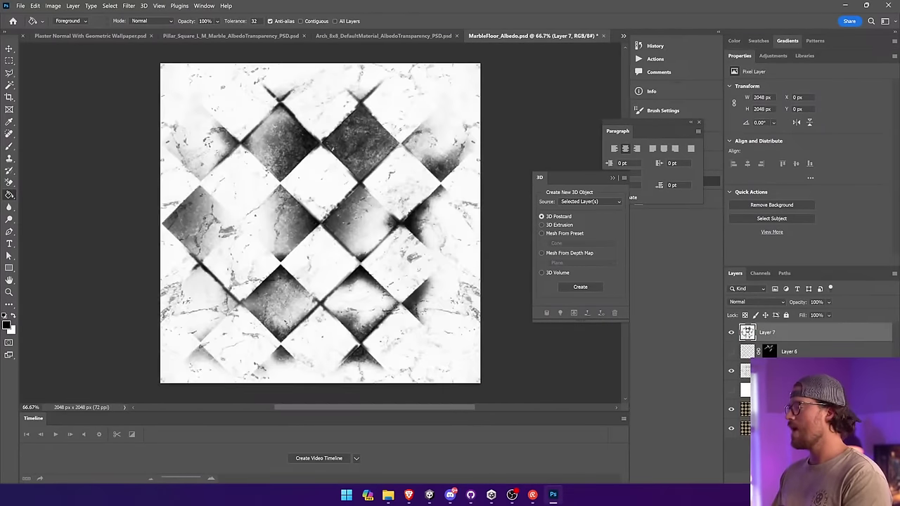
Step: Duplicate Layer 7 and flip the copy horizontally
key(v)
key(ctrl+j)
click(35, 6)
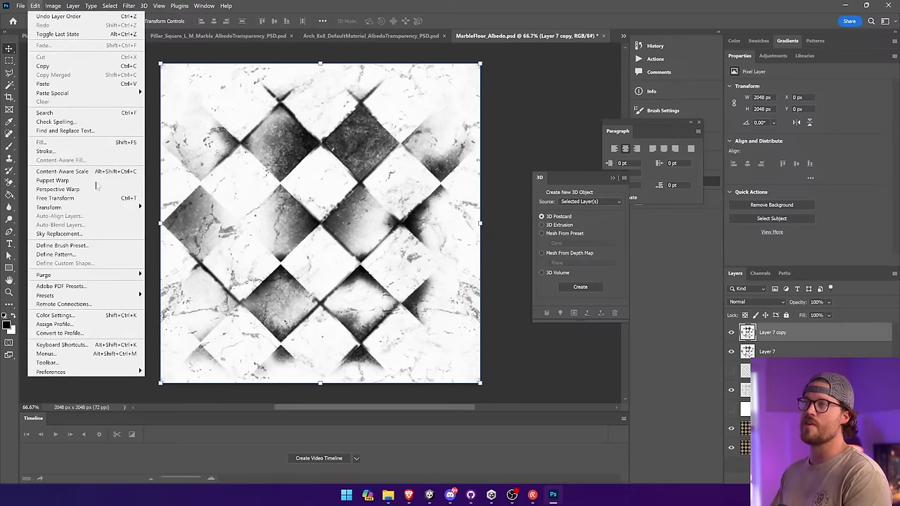
mouse_move(70, 208)
click(202, 364)
Step: Mask the flipped copy with a gradient so only its right edge shows, and merge it with Layer 7
key(g)
click(798, 478)
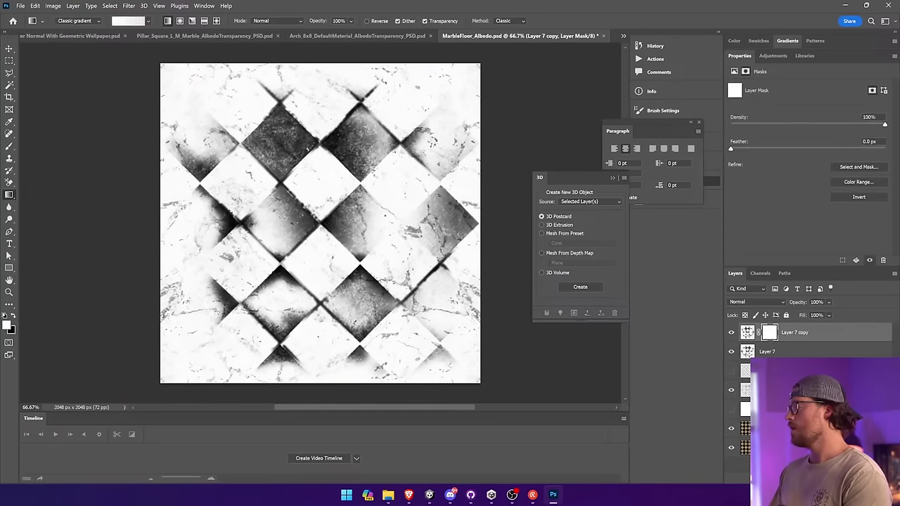
drag(375, 253, 377, 253)
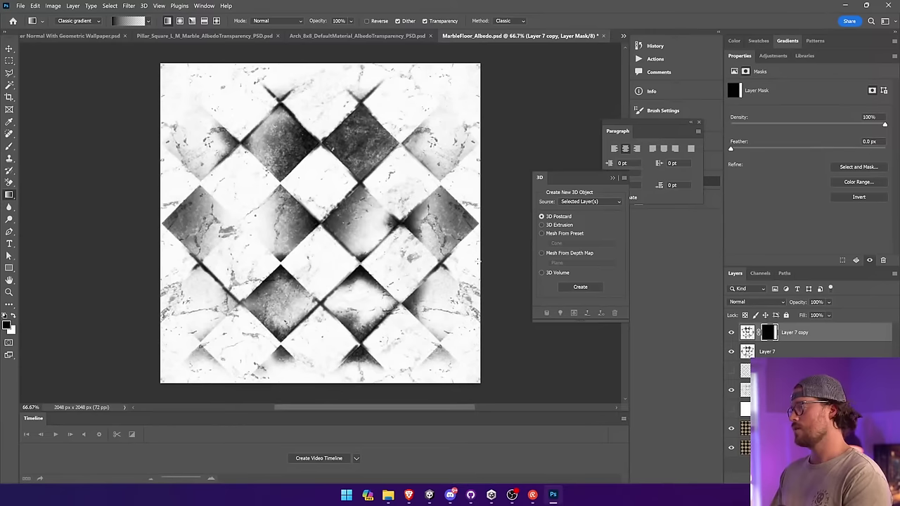
shift+click(799, 352)
right_click(799, 352)
click(821, 388)
Step: Duplicate the merged mask layer and flip the new copy vertically
key(ctrl+j)
click(9, 49)
click(34, 6)
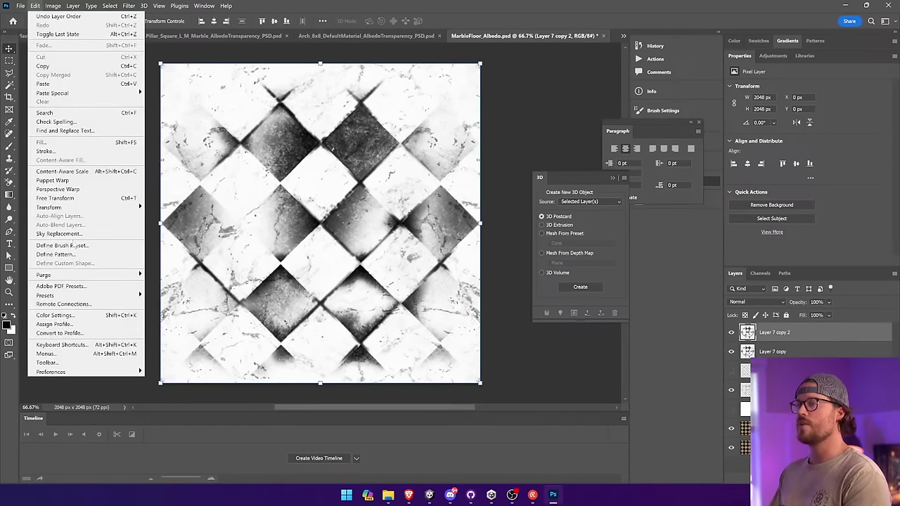
mouse_move(49, 208)
click(185, 375)
Step: Try to limit the vertically flipped copy to its bottom edge with a gradient layer mask
key(g)
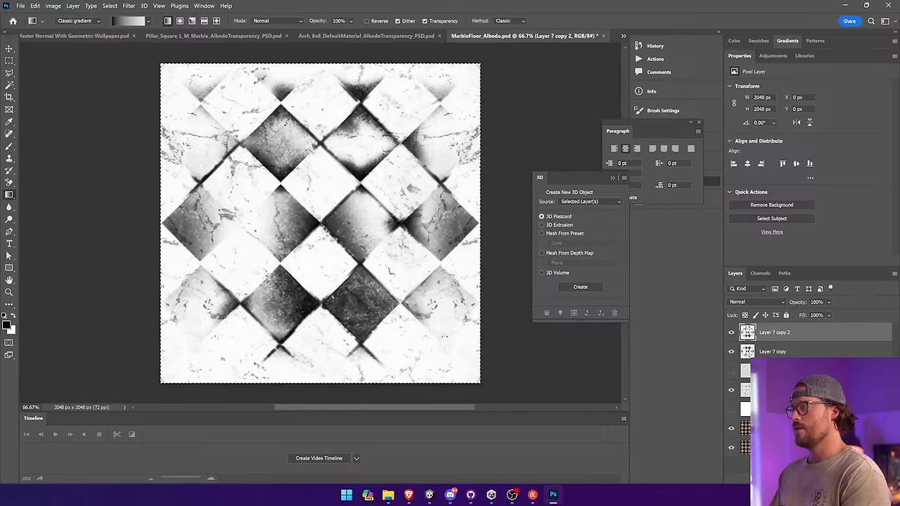
click(798, 478)
key(ctrl+i)
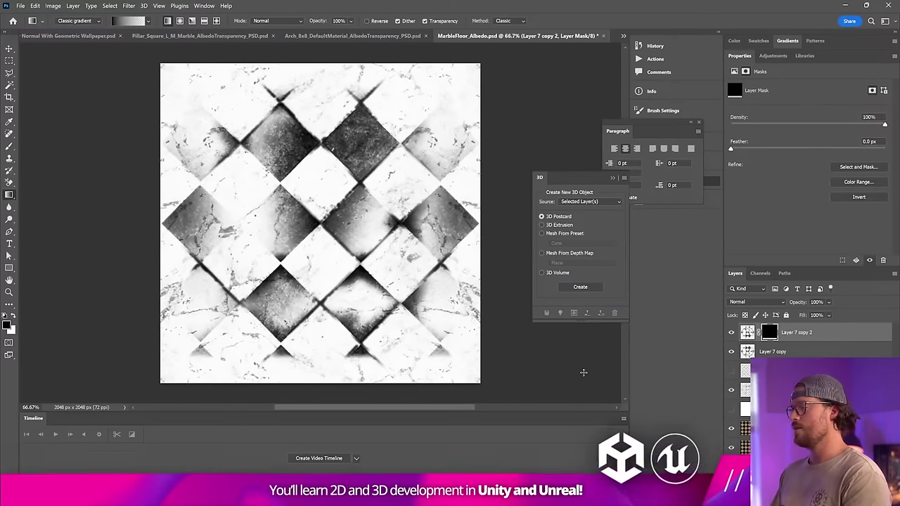
key(z)
key(g)
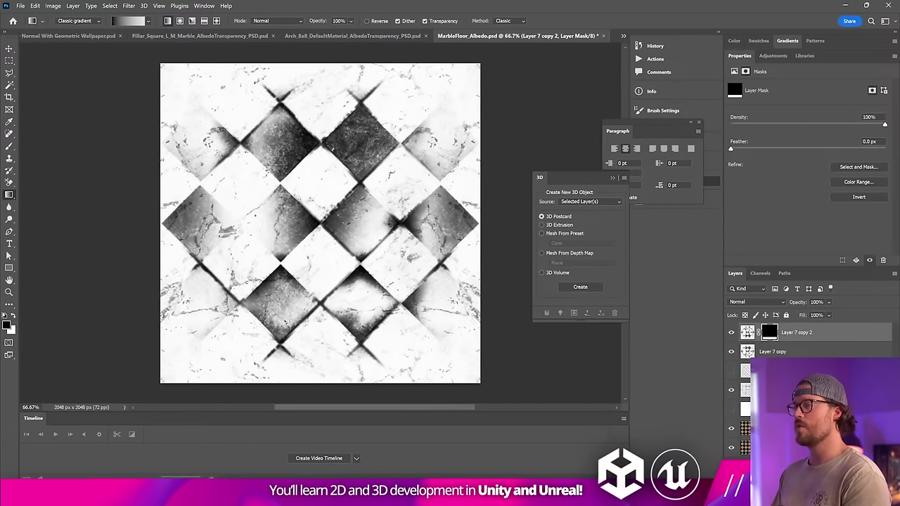
key(ctrl+z)
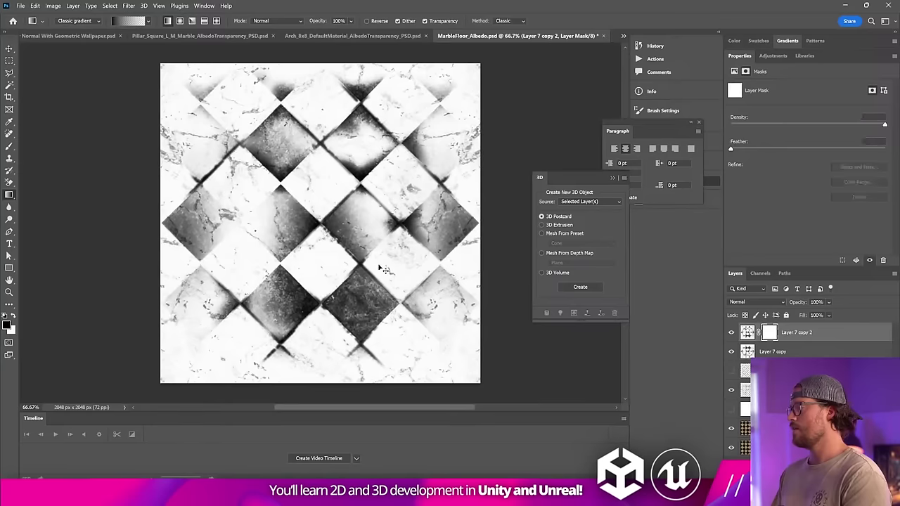
key(ctrl+z)
Step: Restore the layer mask on Layer 7 copy 2 and draw a gradient on it that reveals only the bottom edge
click(52, 5)
mouse_move(35, 6)
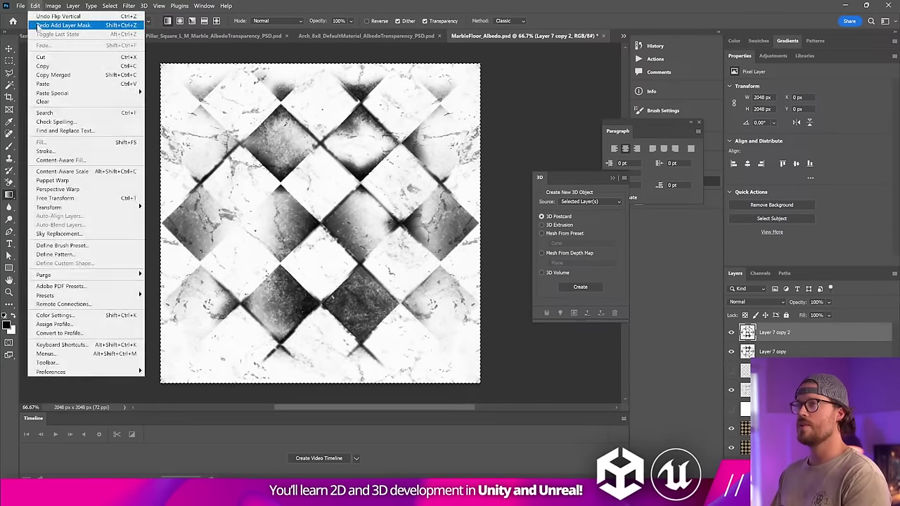
click(40, 26)
click(766, 330)
drag(413, 351, 413, 422)
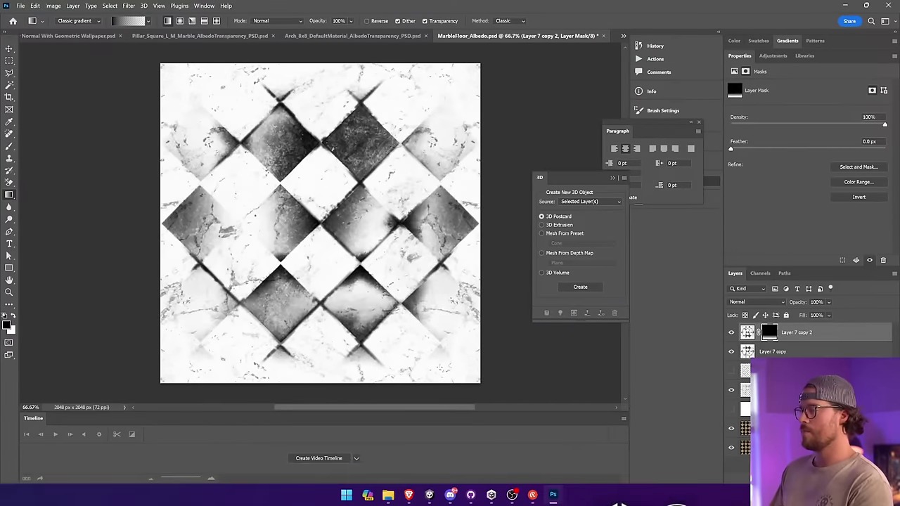
Step: Merge Layer 7 copy 2 with Layer 7 copy and cut the entire merged mask to the clipboard
shift+click(800, 354)
right_click(800, 354)
click(822, 384)
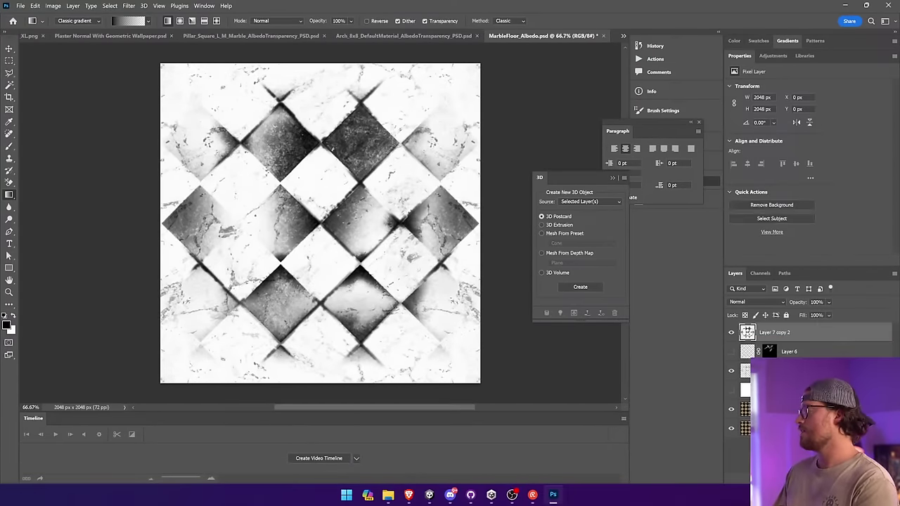
key(ctrl+a)
key(ctrl+x)
key(ctrl+d)
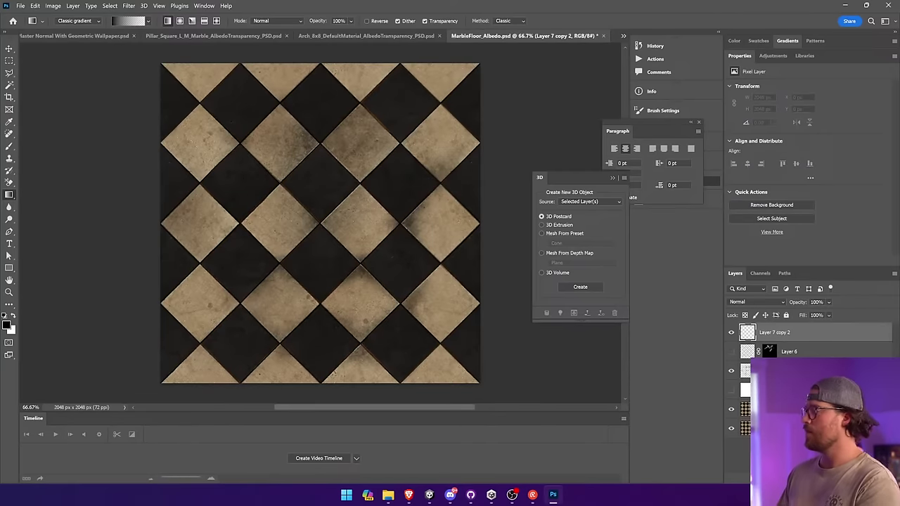
Step: Clear the Alpha 1 channel and paste the cut seamless grayscale mask into it
click(757, 276)
click(763, 359)
key(ctrl+a)
key(Delete)
key(ctrl+v)
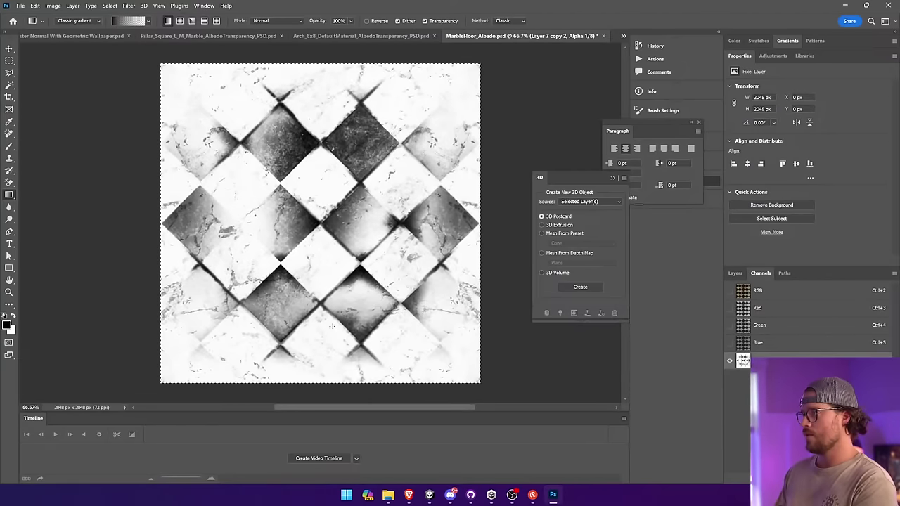
Step: Return from the alpha channel to the color layers by selecting Layer 6, and save MarbleFloor_Albedo.psd
click(736, 273)
click(9, 49)
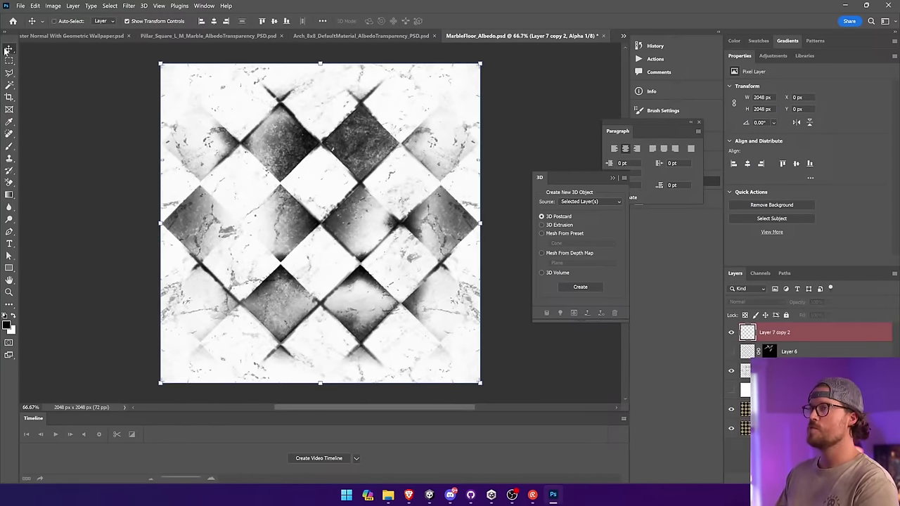
click(799, 354)
key(ctrl+s)
Step: Switch to Unity, examine the floor in the scene and enter Play mode to check it in the game
click(430, 495)
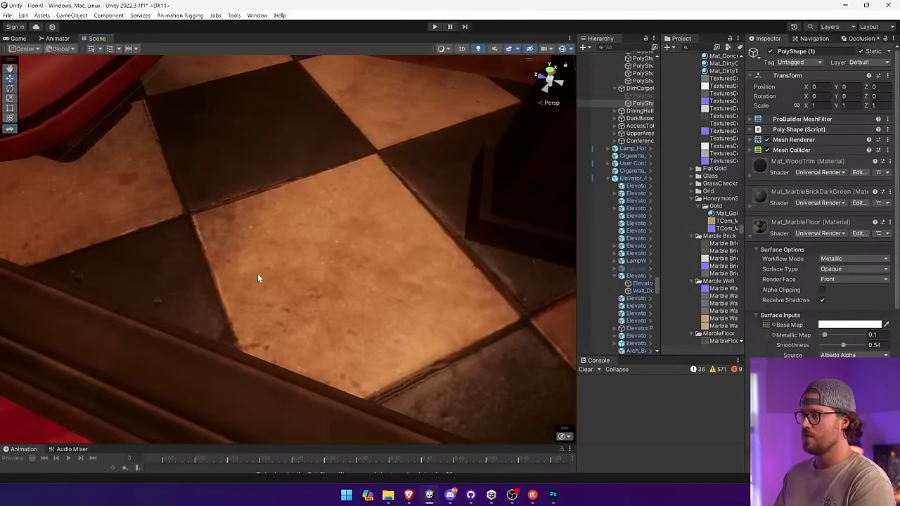
right_drag(257, 277, 209, 129)
click(435, 27)
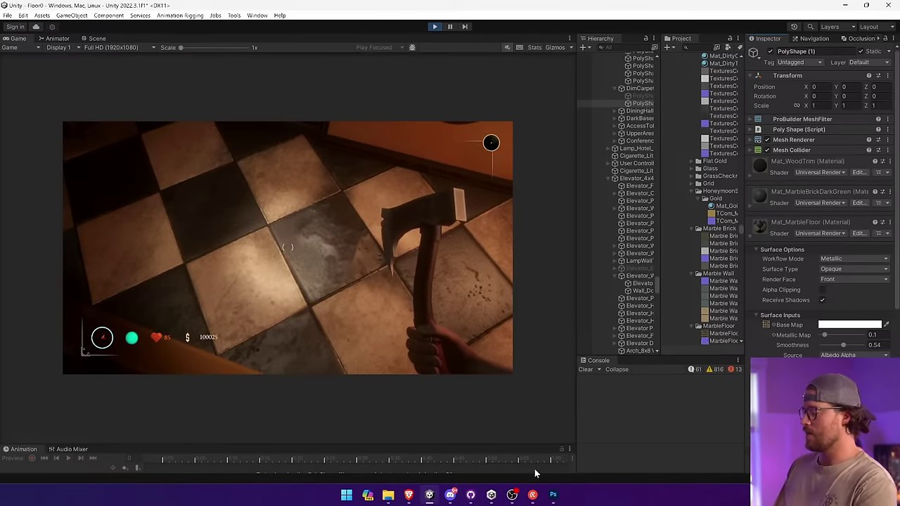
Step: Open MarbleFloor_Normal.psd from the Unity project in Photoshop
click(553, 494)
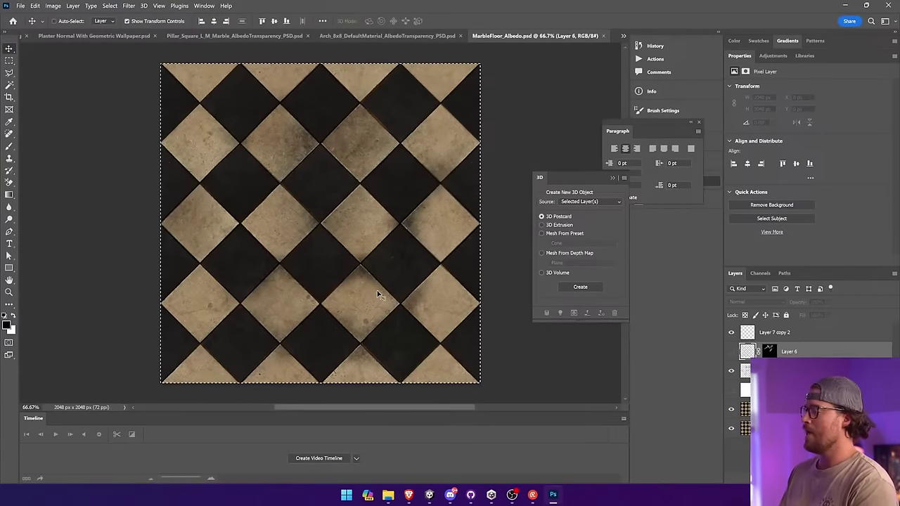
key(alt+Tab)
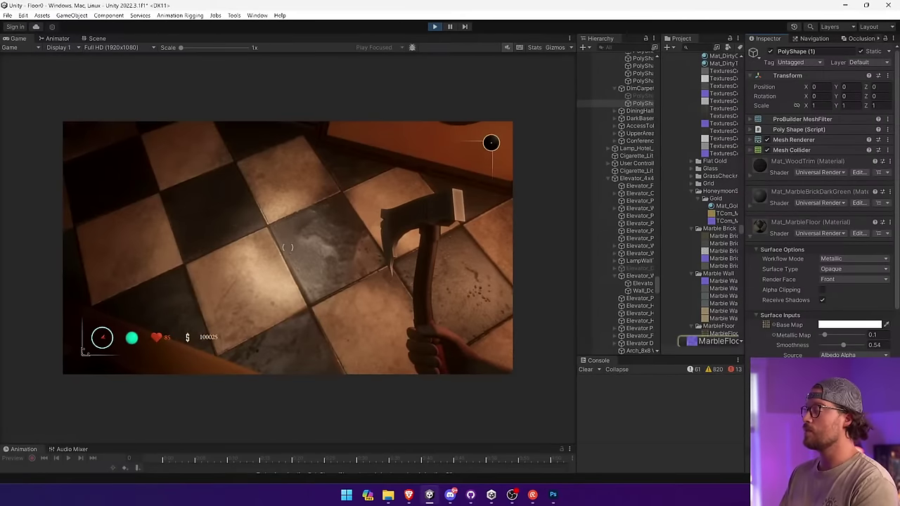
key(alt+Tab)
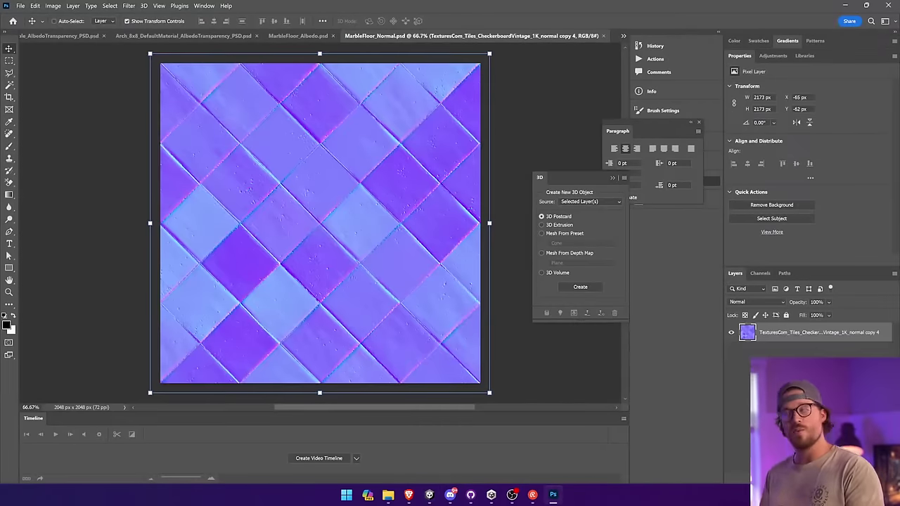
Step: Crop the oversized normal map layer to the 2048 x 2048 px canvas
click(53, 6)
click(81, 98)
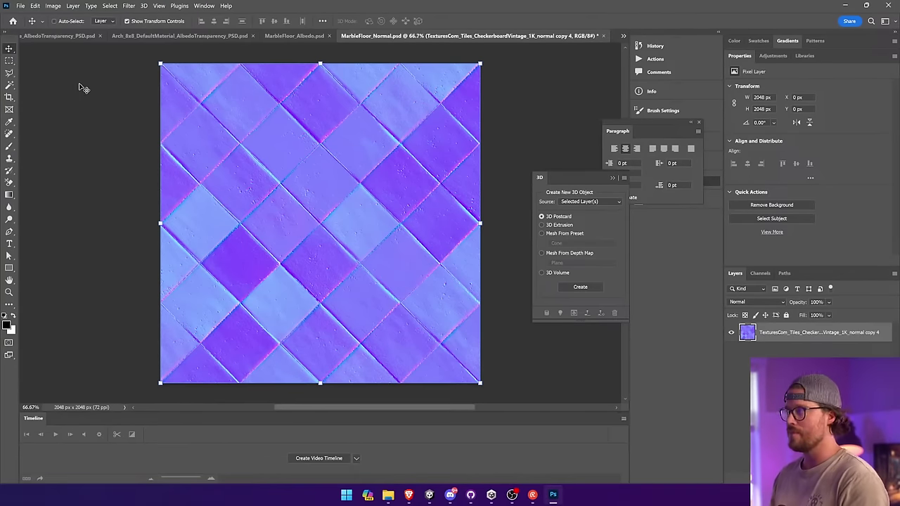
click(7, 62)
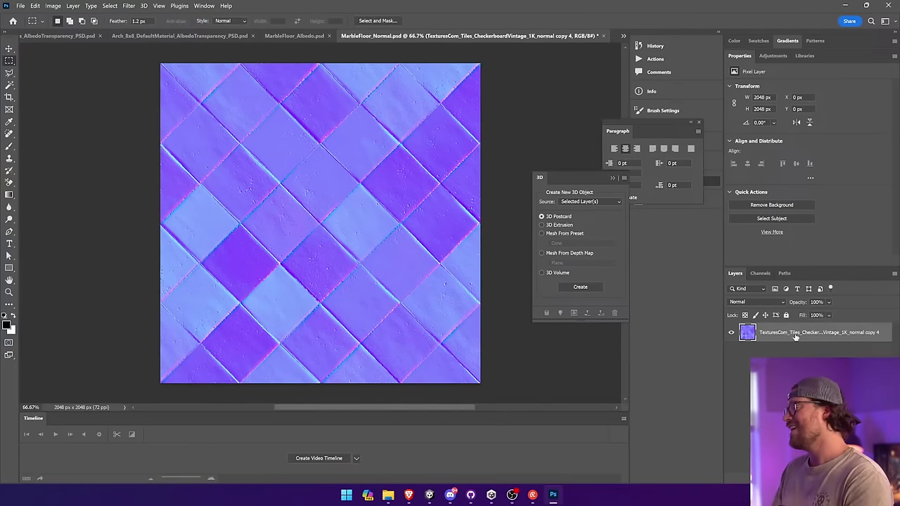
Step: Duplicate the normal map layer and flip the copy horizontally
click(9, 45)
click(35, 6)
mouse_move(77, 203)
click(200, 366)
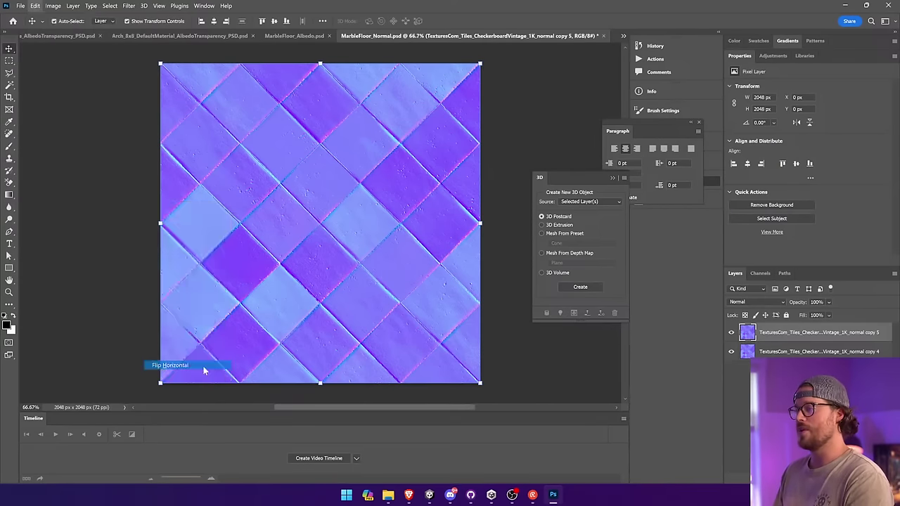
Step: Mask the horizontally flipped copy with a gradient that reveals only its right edge, and merge it with the layer below
click(795, 478)
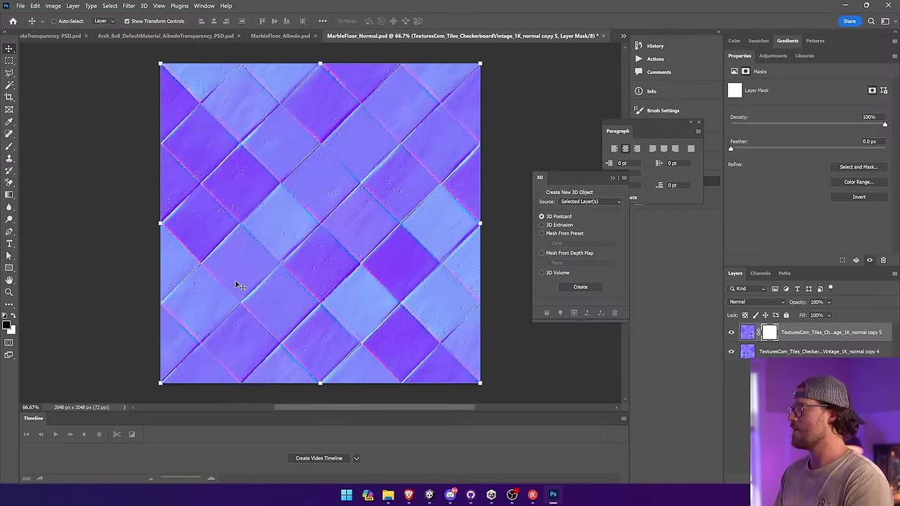
click(13, 196)
key(ctrl+i)
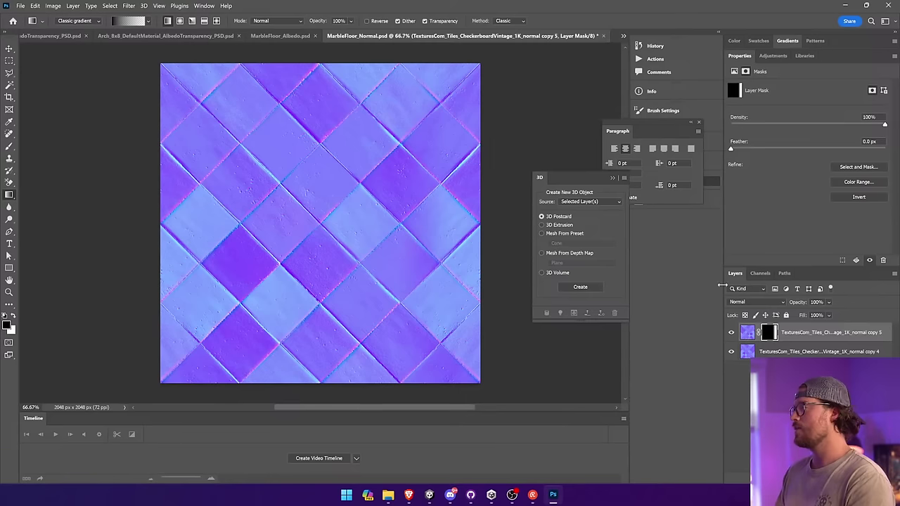
shift+click(798, 354)
right_click(797, 354)
click(815, 392)
key(v)
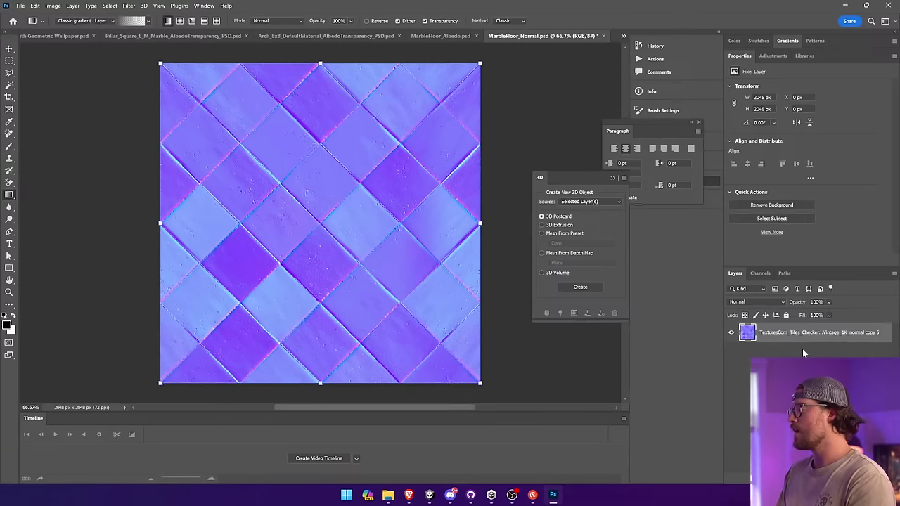
Step: Duplicate the merged normal map layer and flip the copy vertically
click(34, 6)
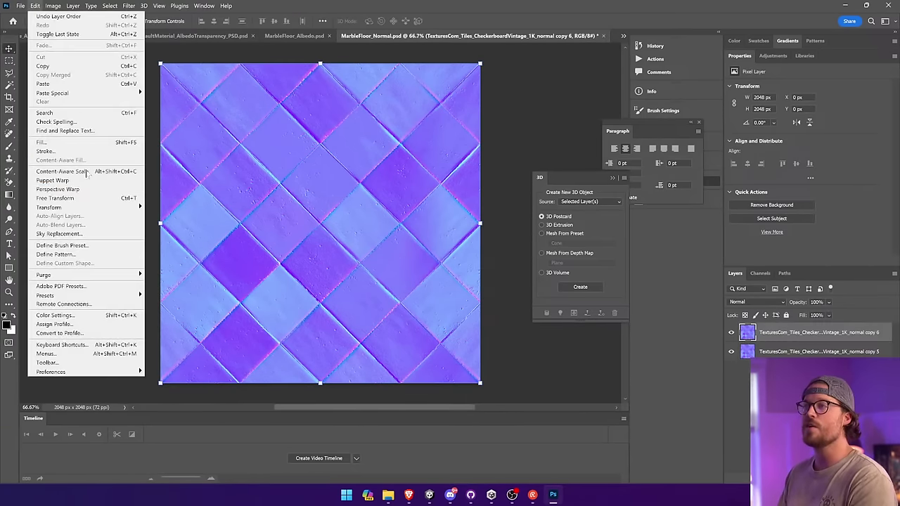
mouse_move(77, 200)
click(179, 370)
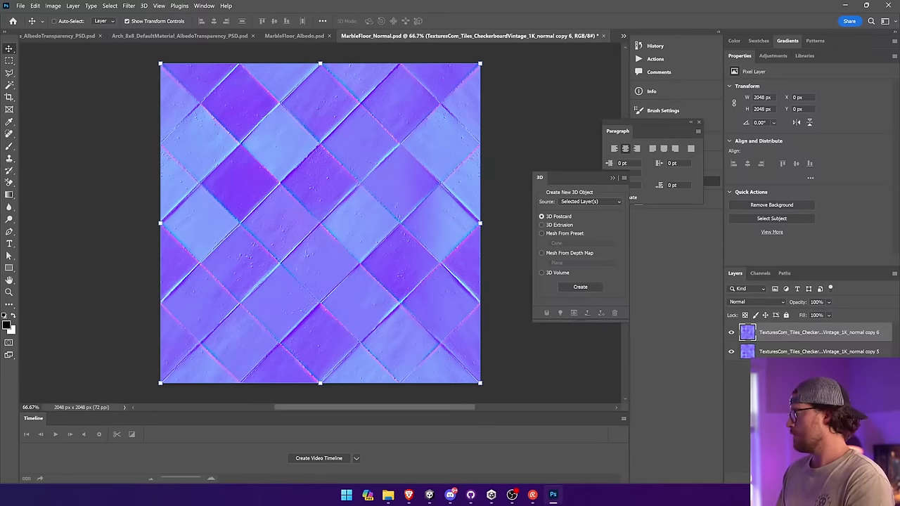
Step: Add a layer mask to the vertically flipped copy and fade it with a vertical gradient so only its bottom edge shows
click(828, 478)
click(8, 196)
shift+drag(320, 325, 320, 344)
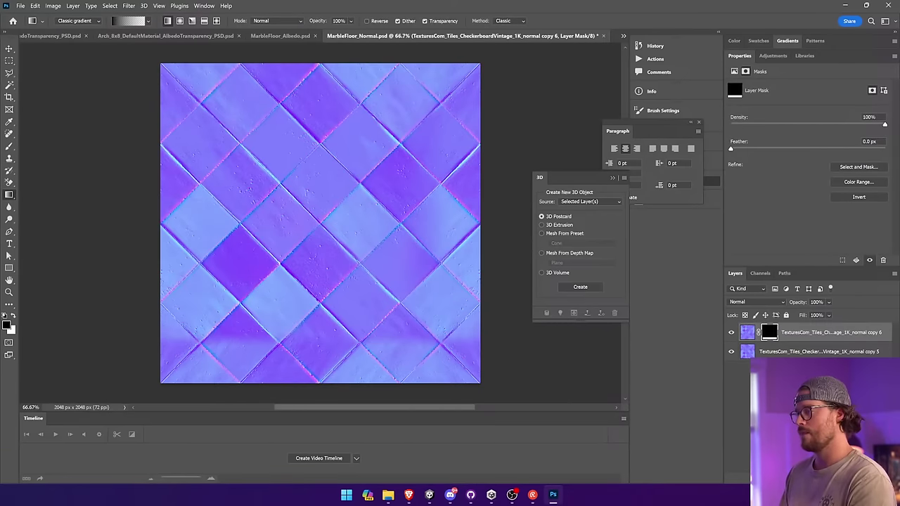
key(ctrl+z)
drag(394, 305, 393, 368)
key(ctrl+z)
drag(372, 282, 378, 382)
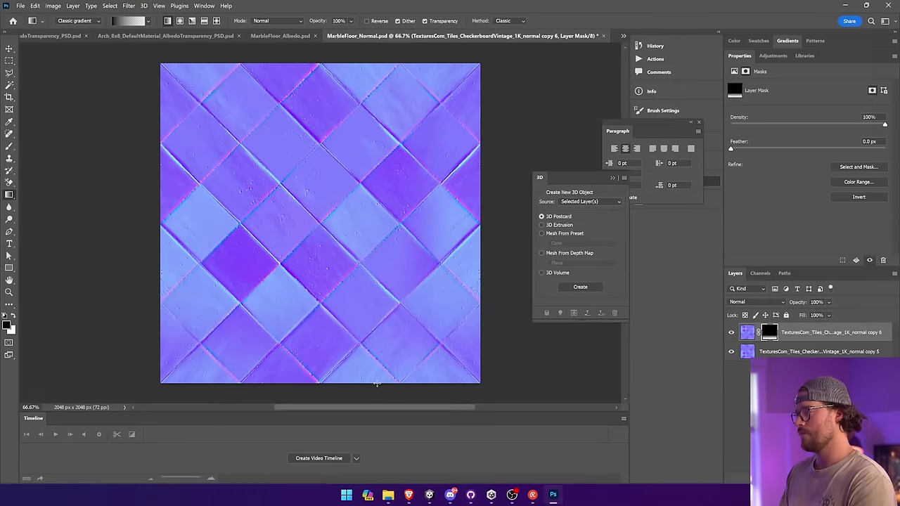
Step: Merge the masked copy with the normal map layer below and save MarbleFloor_Normal.psd
shift+click(785, 352)
right_click(784, 352)
click(807, 393)
key(ctrl+s)
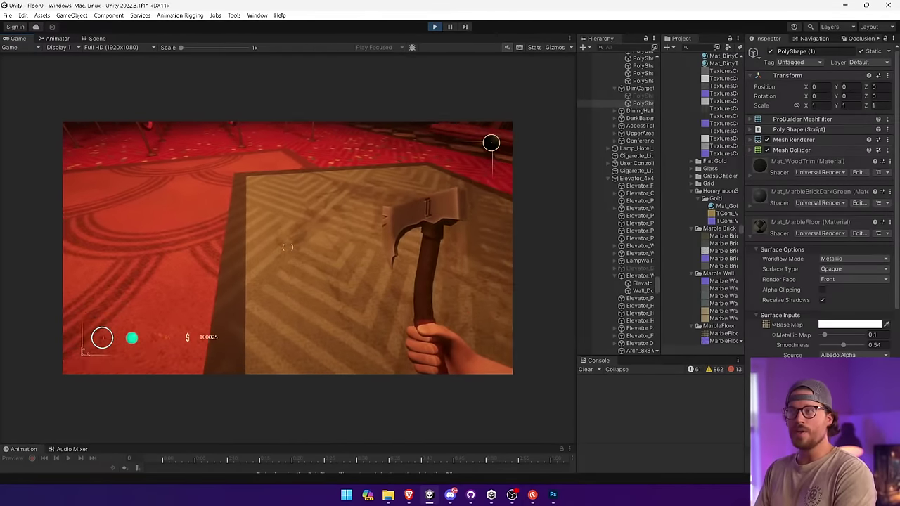
Step: Exit Play mode in Unity, select the red carpet floor and open its base map, Carpet Art Deco_Albedo.psd, in Photoshop
key(ctrl+p)
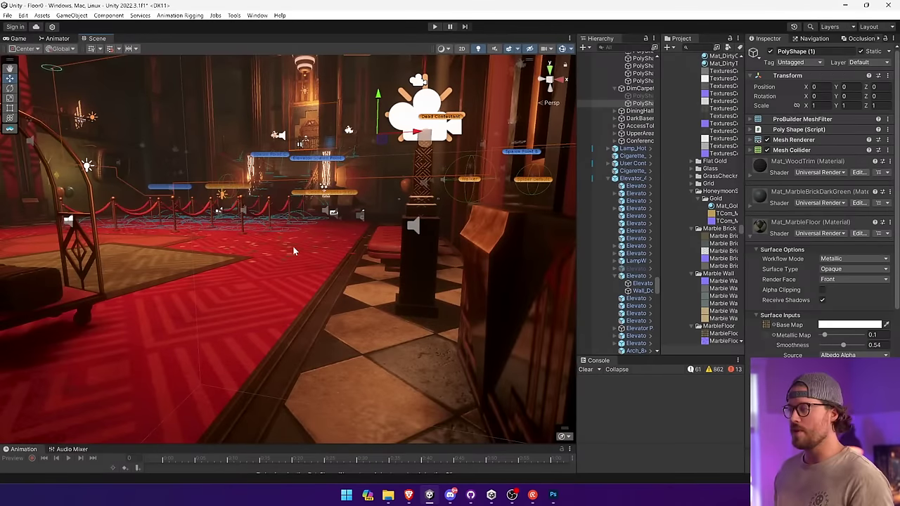
click(294, 271)
right_drag(295, 275, 267, 267)
click(266, 267)
click(391, 277)
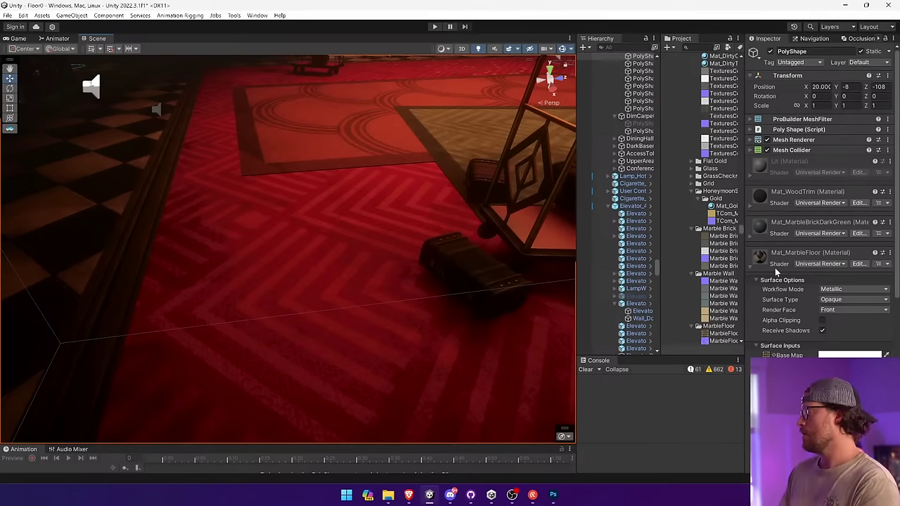
scroll(770, 316, down, 3)
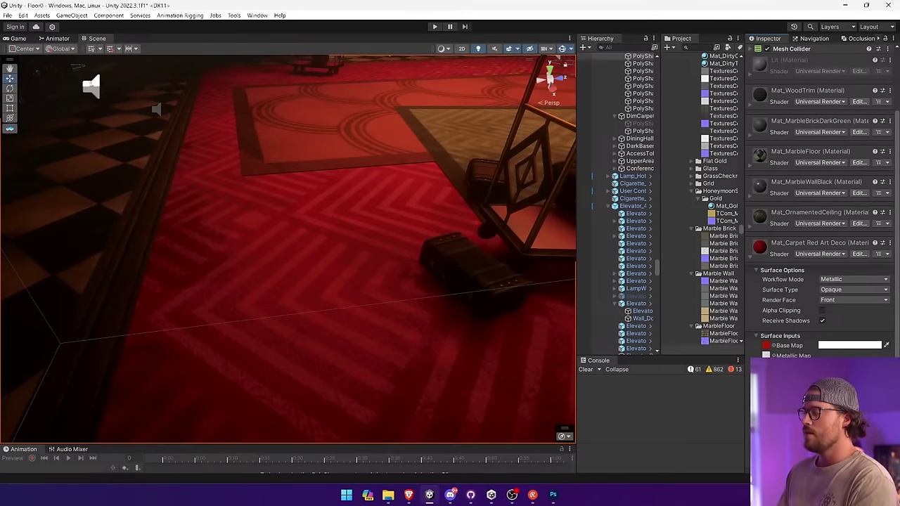
click(766, 346)
double_click(766, 345)
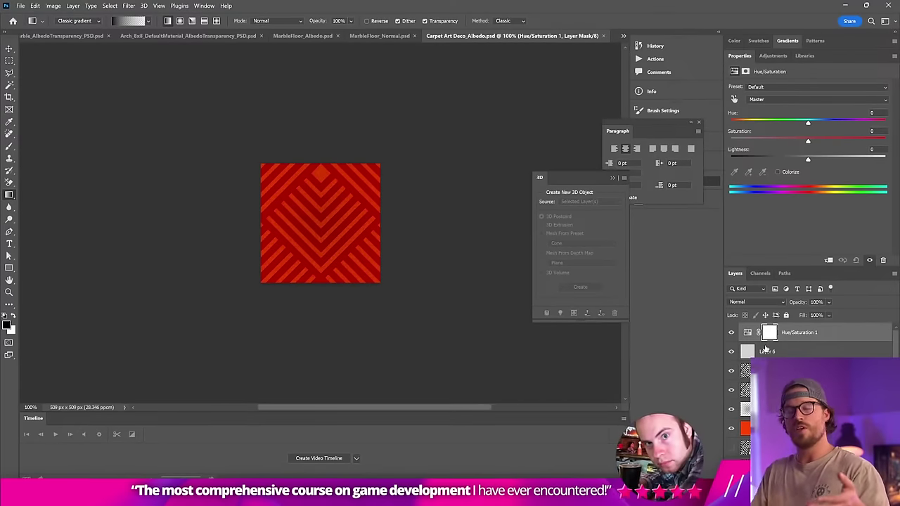
Step: Merge the carpet layers into a black-and-white stripe pattern for copying, and undo the merge
key(ctrl+plus)
key(ctrl+plus)
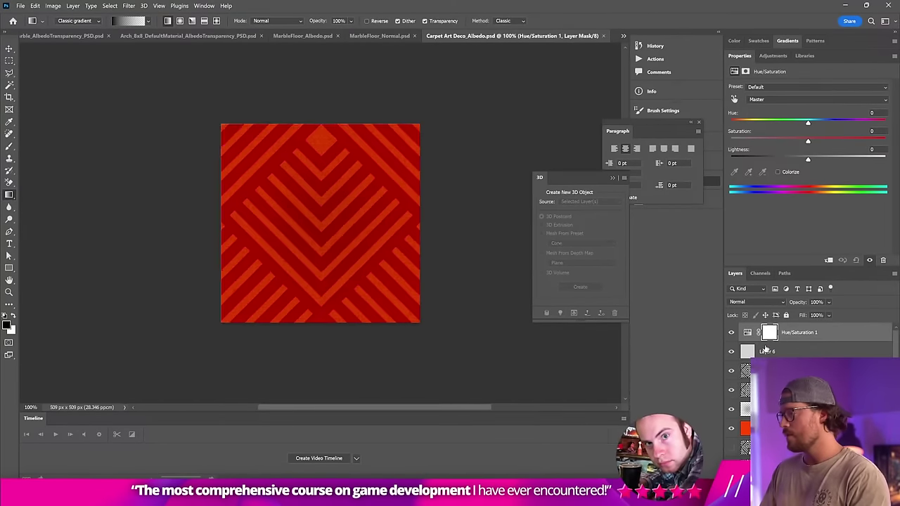
right_click(787, 333)
click(819, 304)
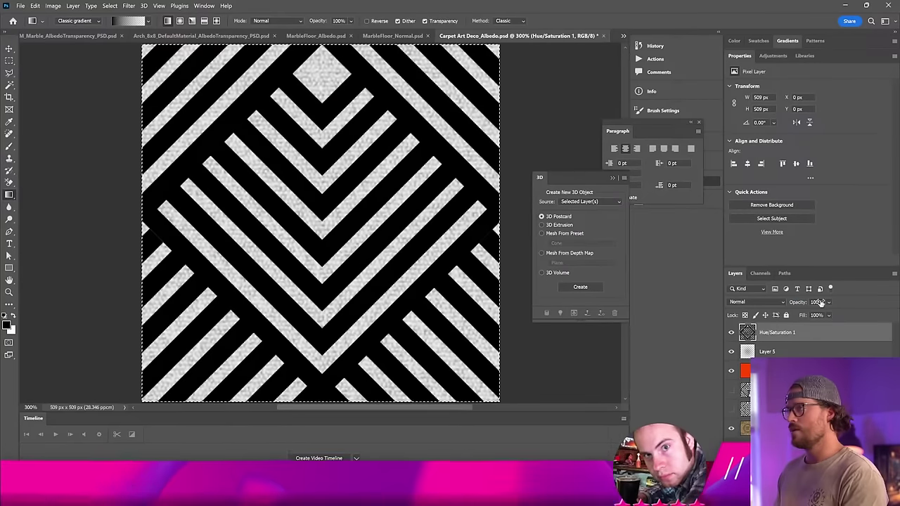
key(ctrl+z)
Step: Check the carpet in Unity and return to Photoshop to examine the blue and alpha channels of the carpet albedo
key(alt+Tab)
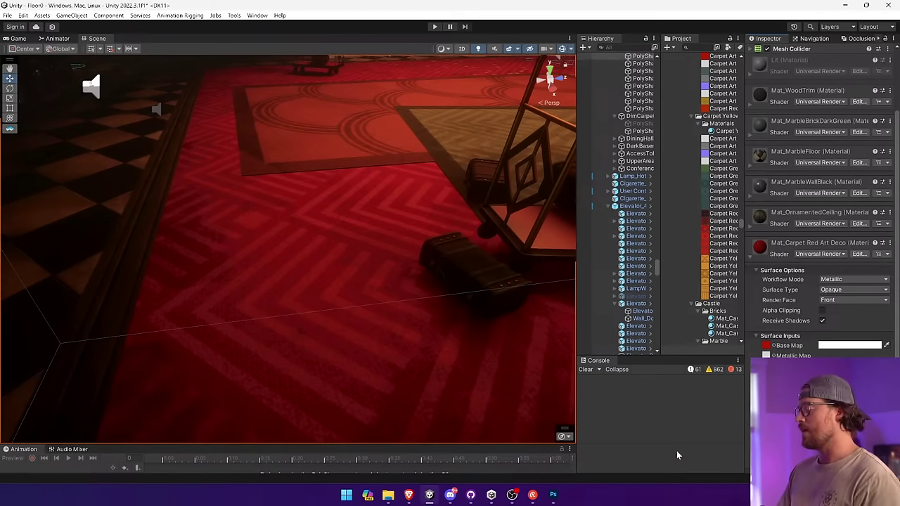
click(553, 495)
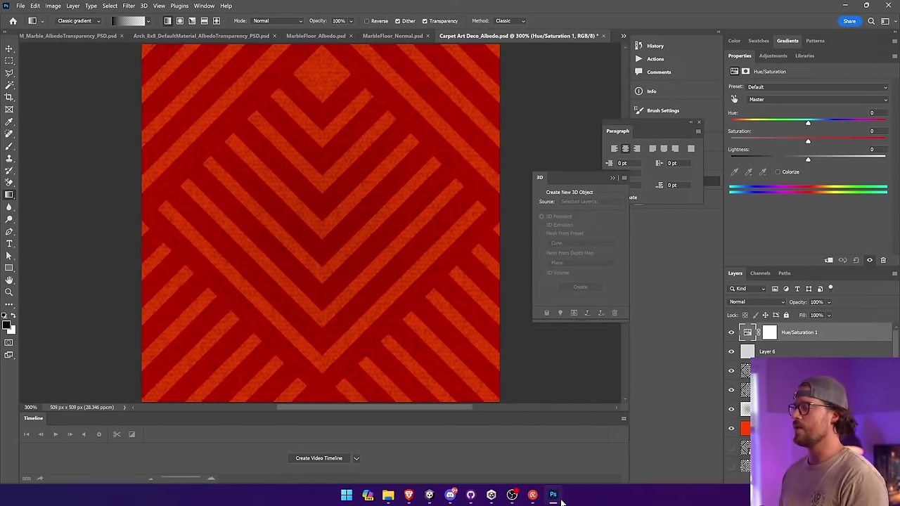
click(759, 273)
click(758, 343)
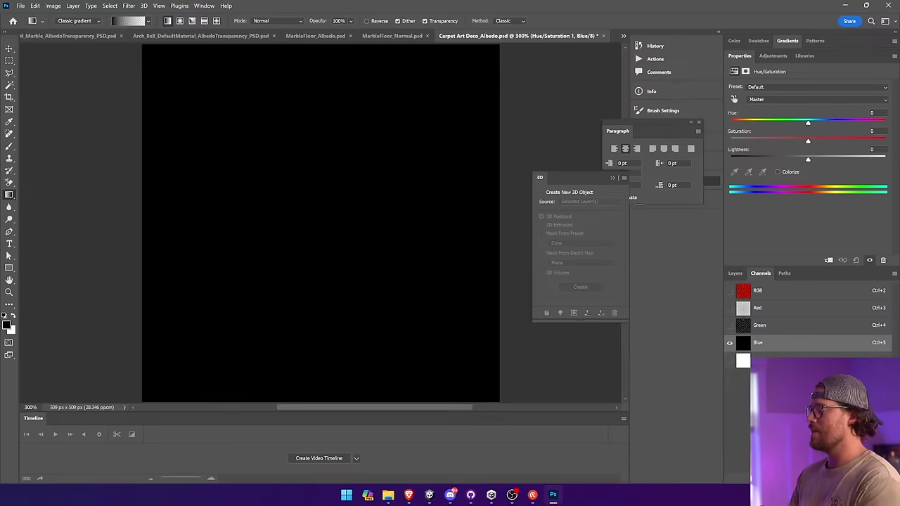
click(792, 357)
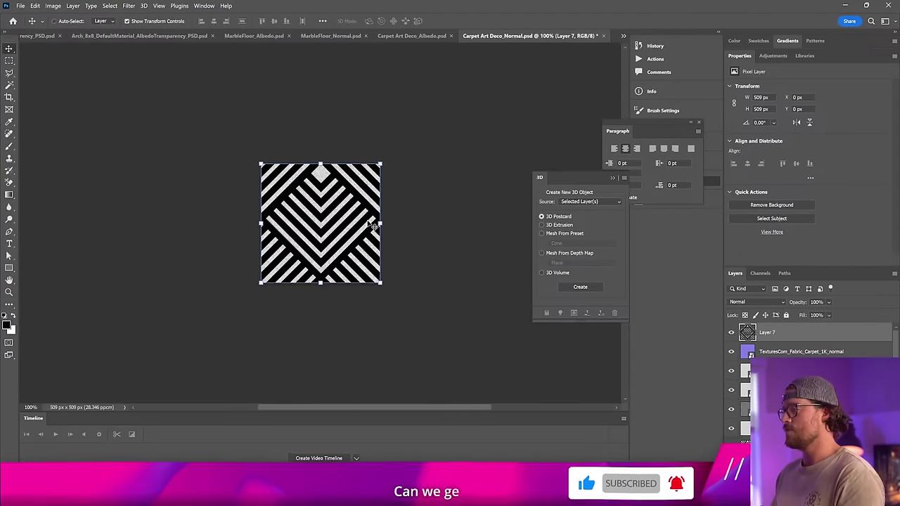
Step: Generate a normal map from the pasted stripe pattern in Carpet Art Deco_Normal.psd with blur 1.6 and detail scale 13%
key(ctrl+plus)
key(ctrl+plus)
click(143, 5)
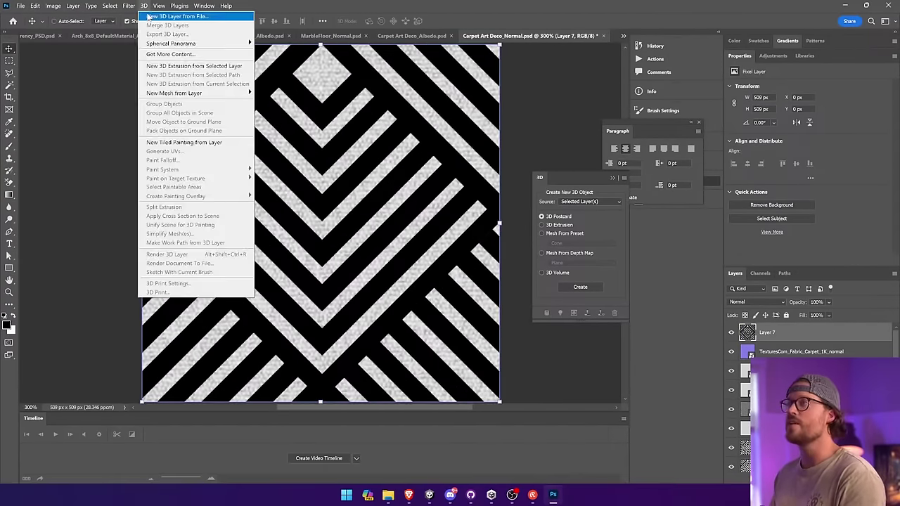
mouse_move(128, 6)
mouse_move(160, 107)
click(277, 115)
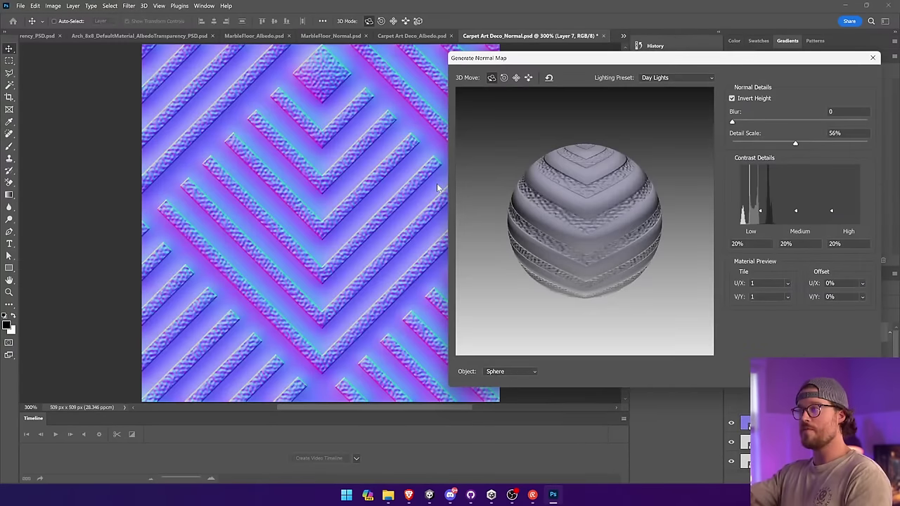
click(752, 123)
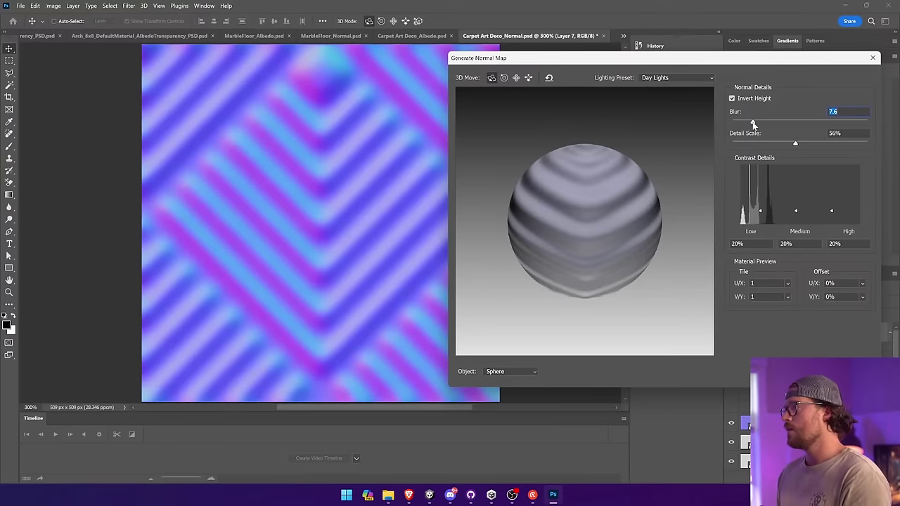
drag(748, 125, 736, 123)
click(747, 144)
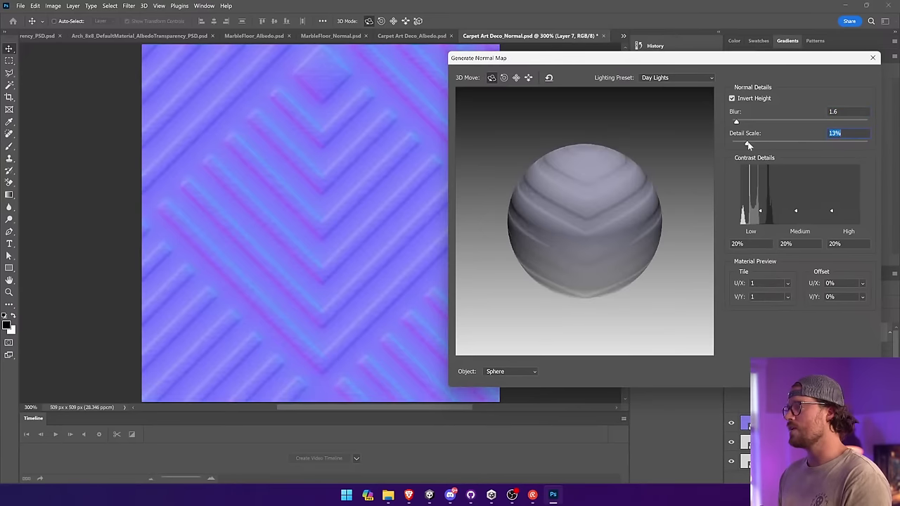
click(794, 372)
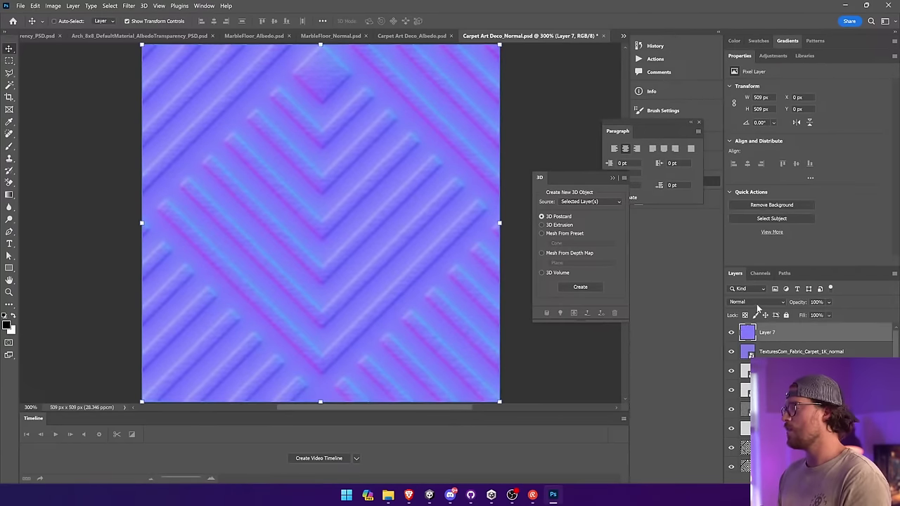
Step: Set the stripe normal layer's opacity to 82% and save Carpet Art Deco_Normal.psd
drag(838, 315, 840, 316)
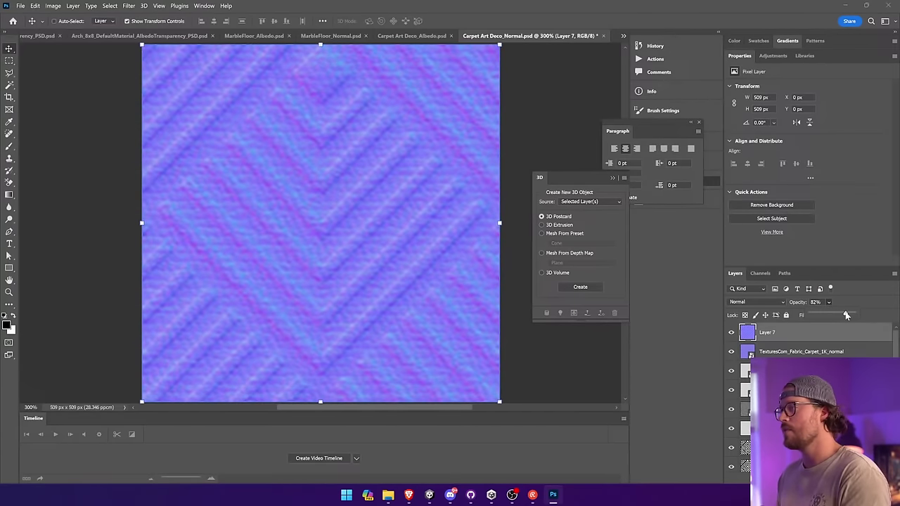
key(ctrl+s)
Step: Switch to Unity and examine the stripe relief of the red carpet from several angles
key(alt+Tab)
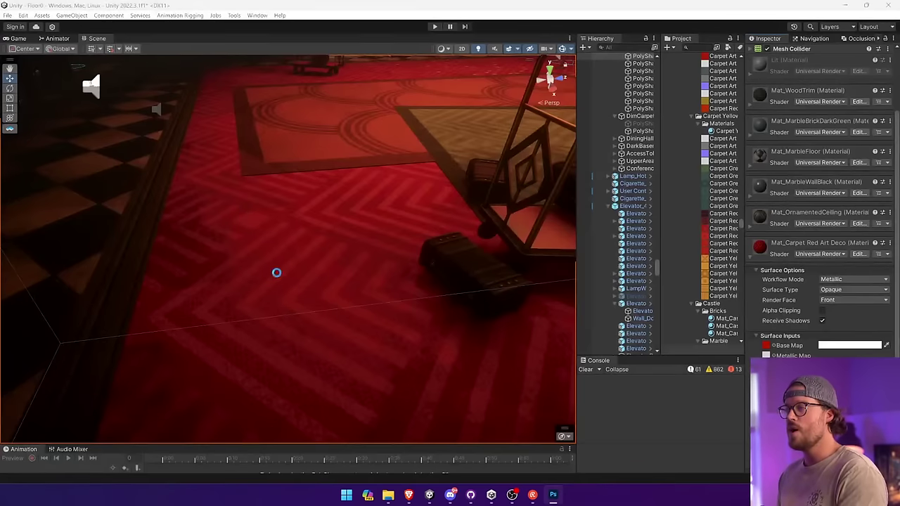
right_drag(276, 272, 380, 316)
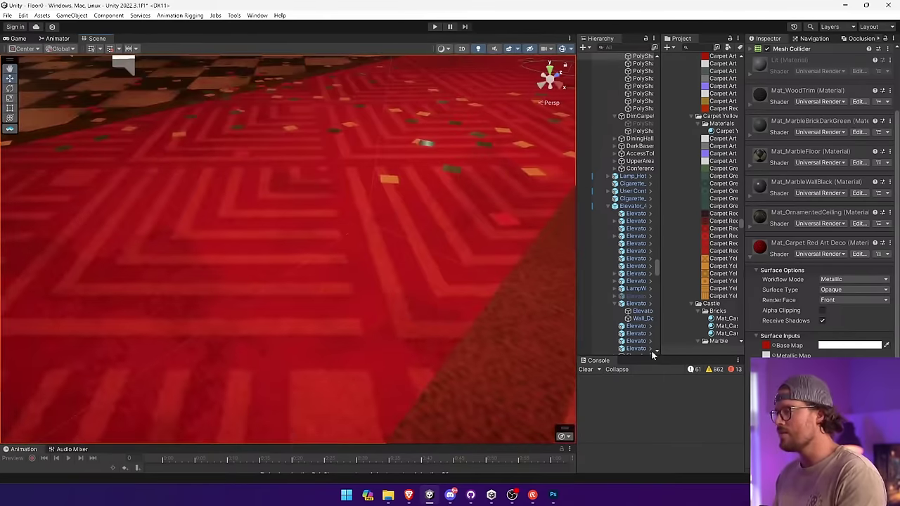
right_drag(373, 281, 493, 306)
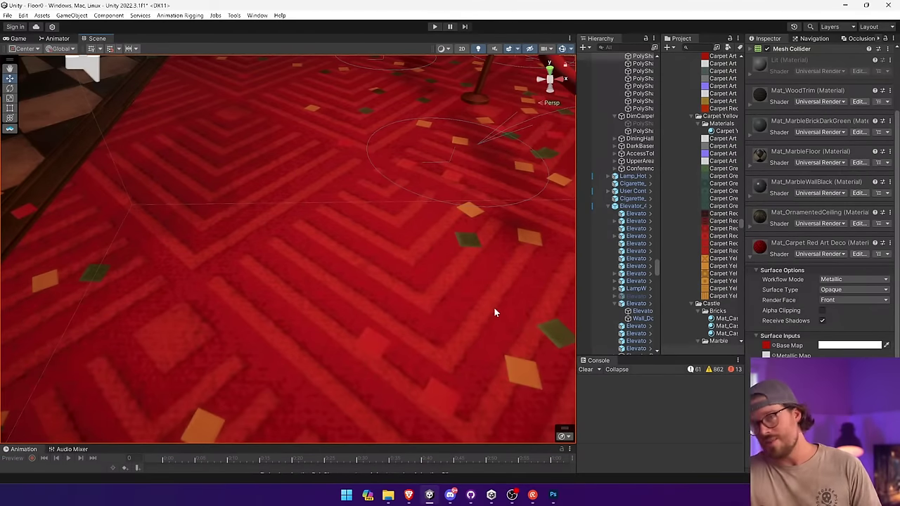
right_drag(333, 255, 422, 329)
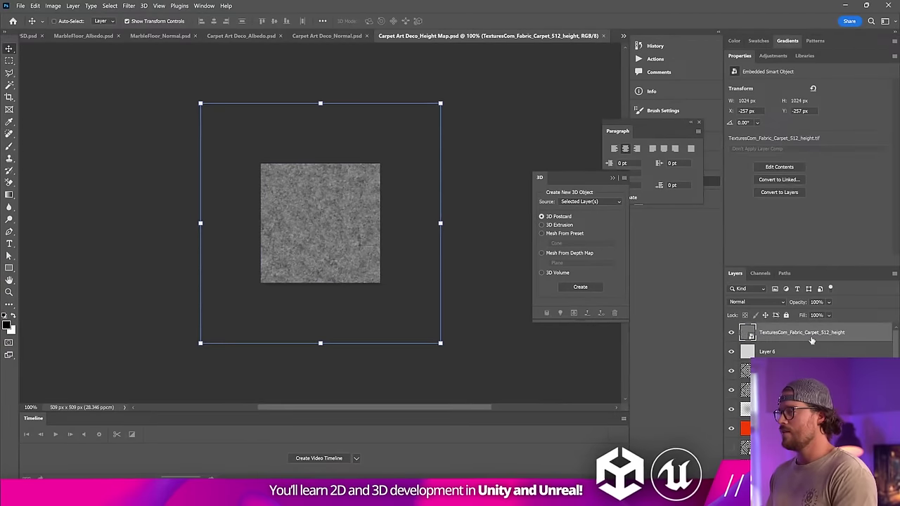
Step: Paste the black-and-white stripe pattern above the carpet height texture in Carpet Art Deco_Height Map.psd and set its opacity to 34%
key(ctrl+v)
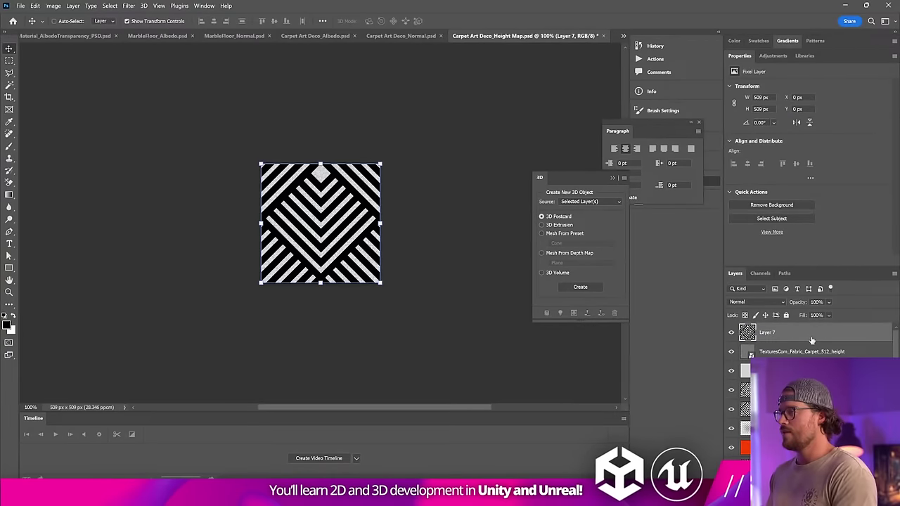
key(ctrl+z)
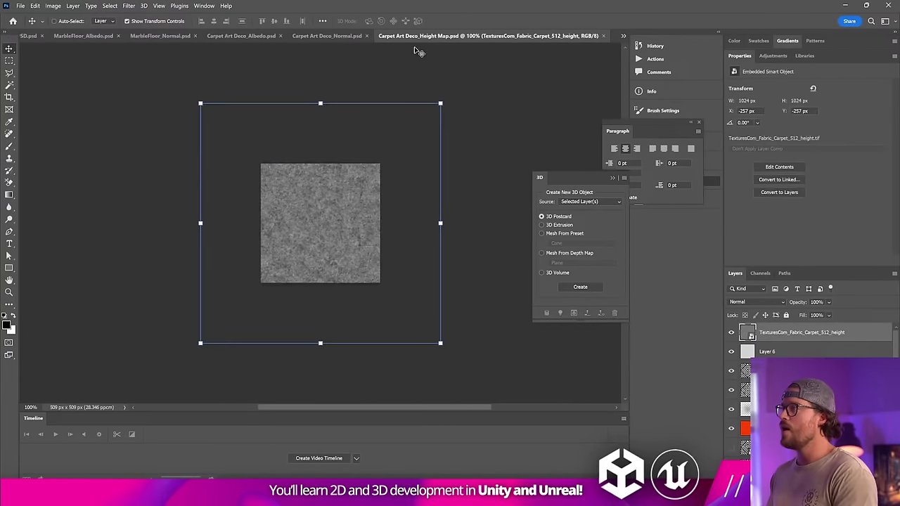
click(354, 35)
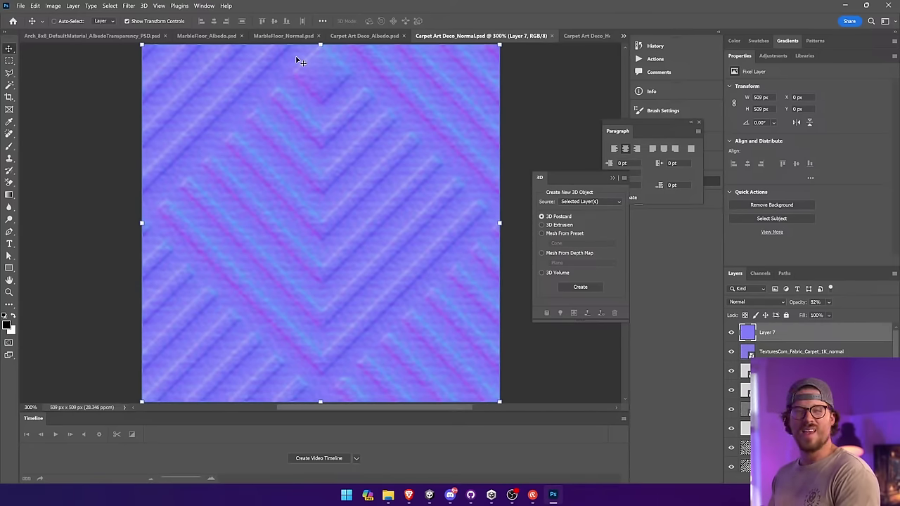
click(589, 35)
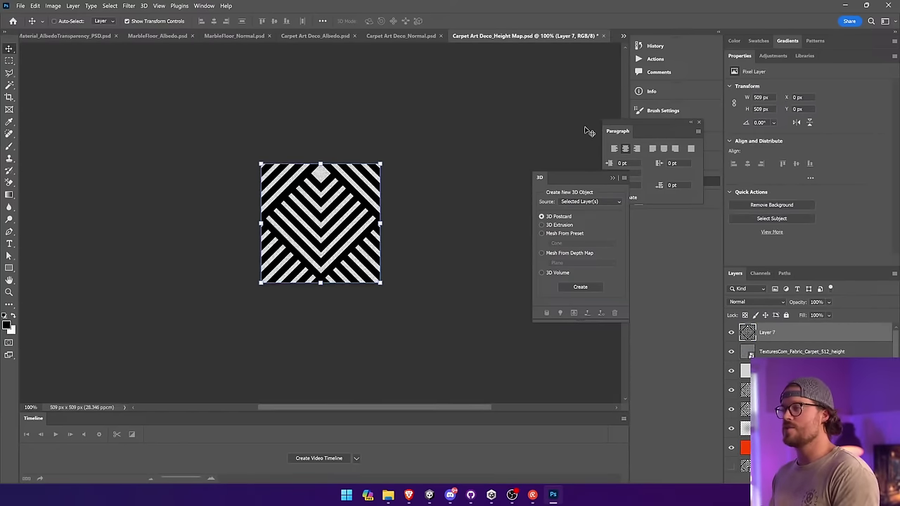
drag(831, 310, 827, 316)
Step: Apply a Gaussian Blur with a radius of 5.8 pixels to the stripe pattern on the height map
click(144, 5)
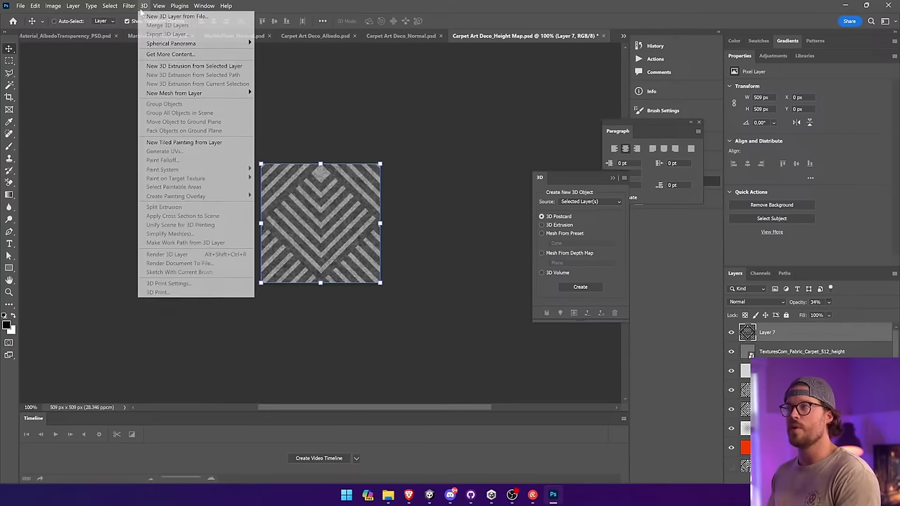
click(266, 151)
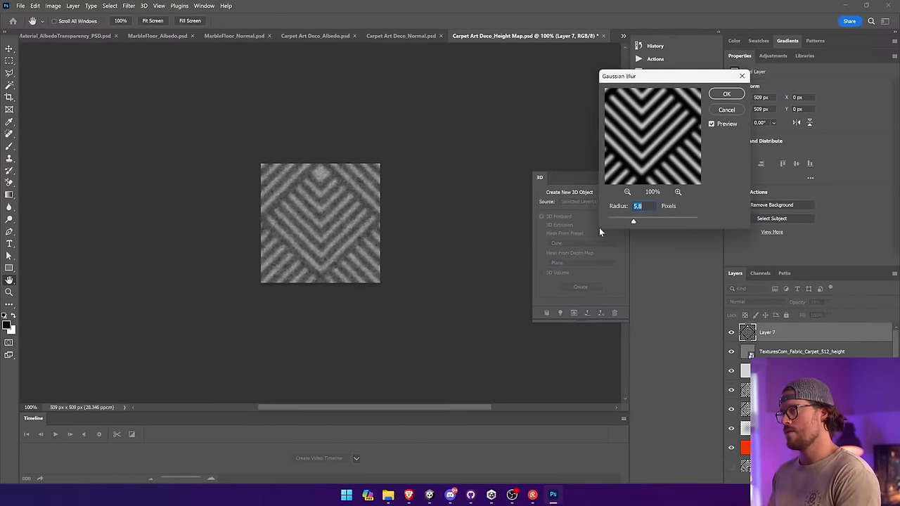
click(726, 94)
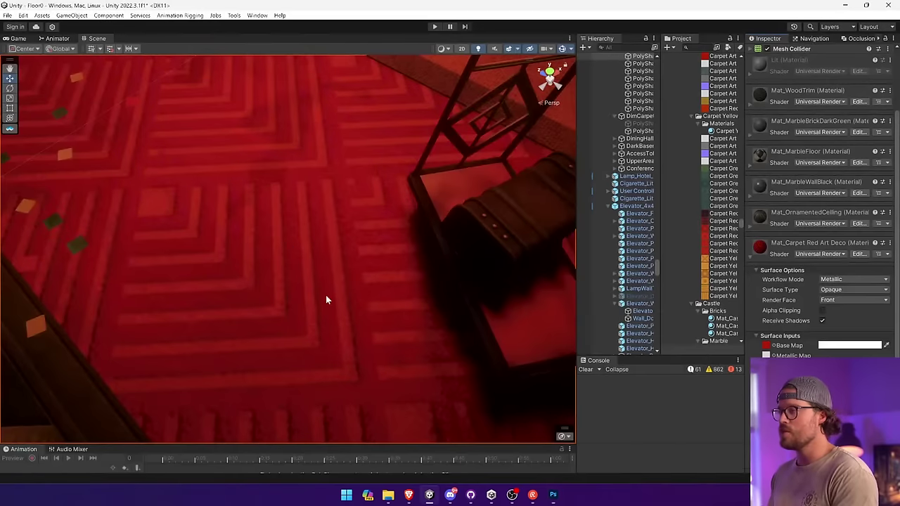
Step: Examine the stripe relief of the red lobby carpet up close and from a distance in the scene
right_drag(344, 293, 364, 63)
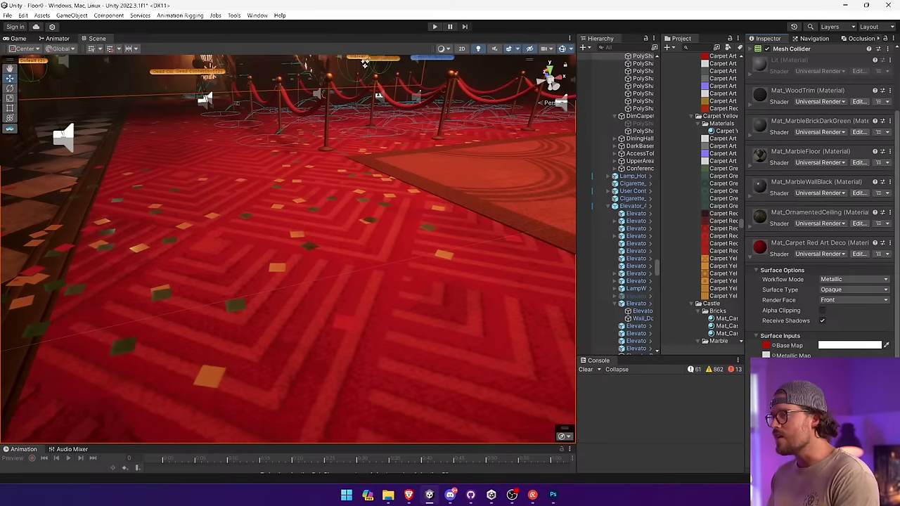
right_drag(446, 277, 588, 386)
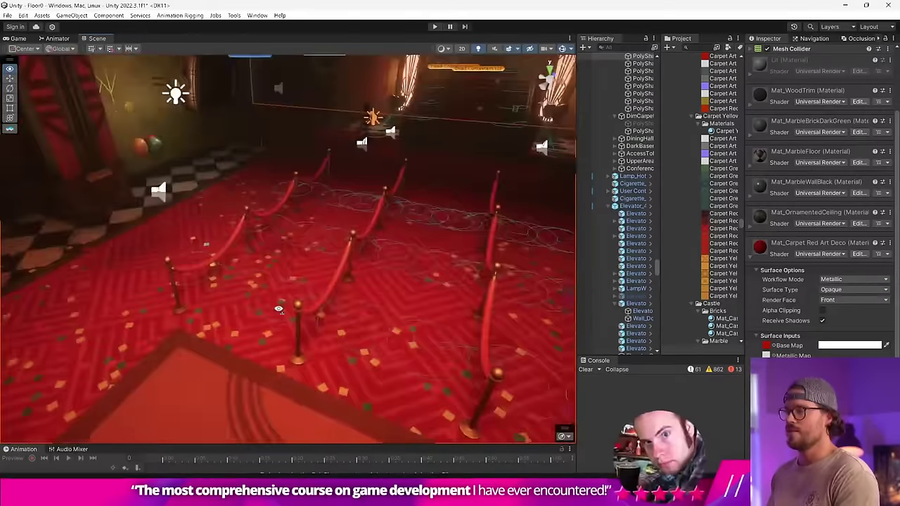
right_drag(278, 309, 282, 300)
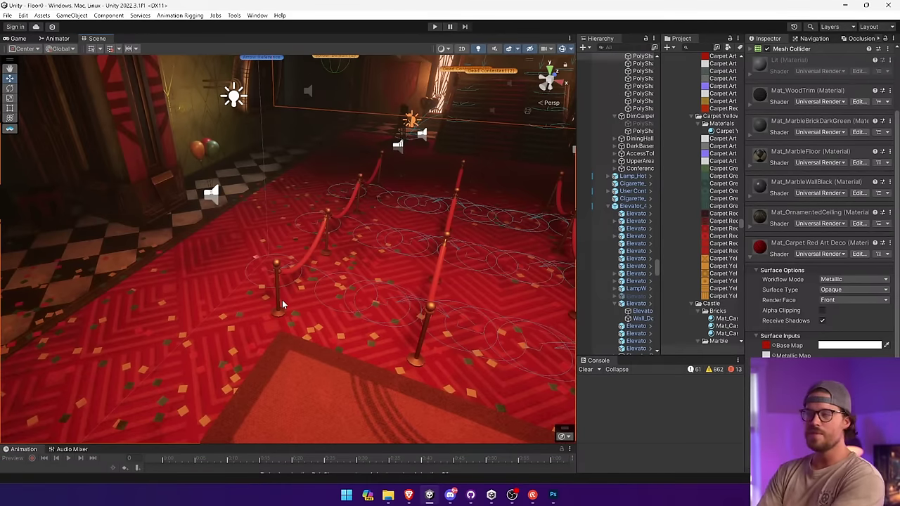
Step: In Photoshop, select the area around the stripes in Carpet Art Deco_Albedo.psd using Layer 3 copy and add an empty layer above Hue/Saturation 1
key(alt+Tab)
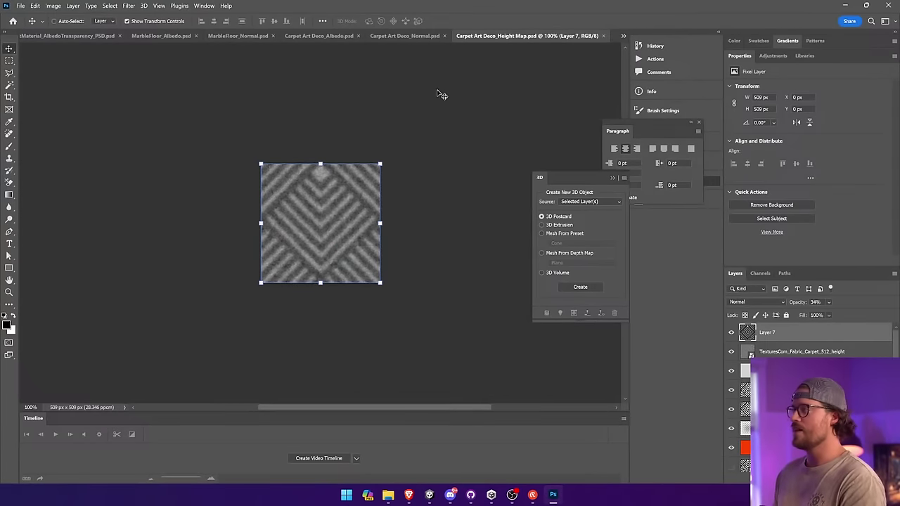
click(404, 36)
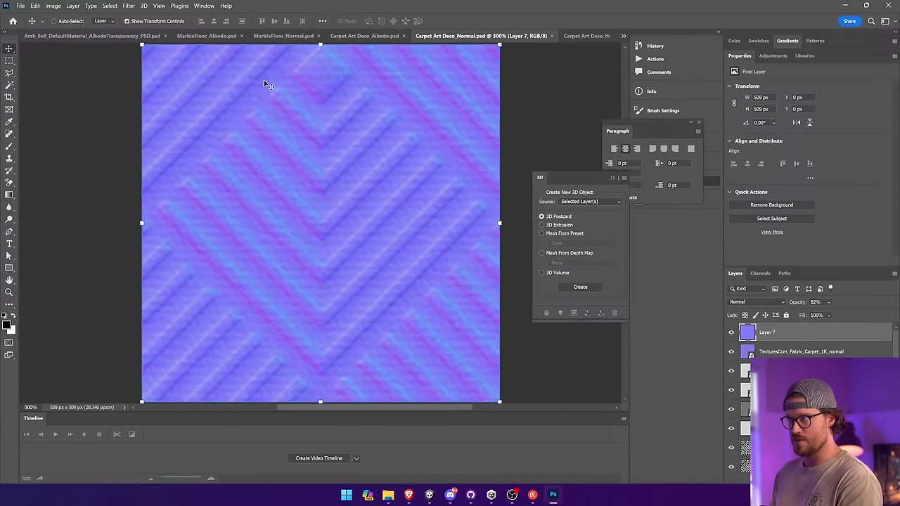
click(376, 36)
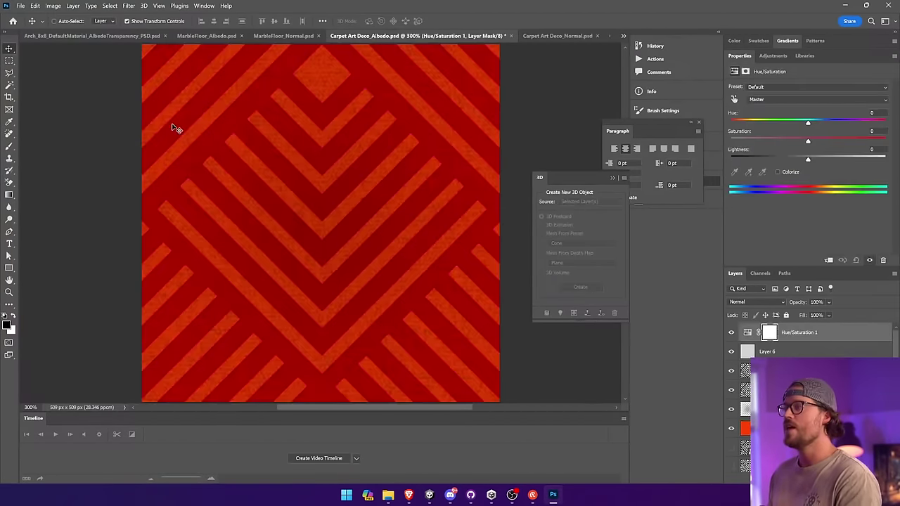
click(10, 85)
click(782, 370)
click(483, 236)
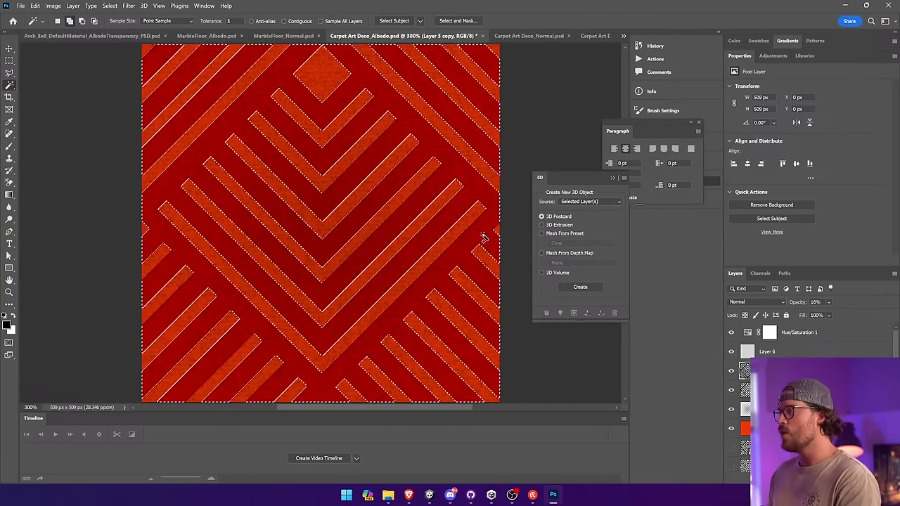
click(823, 335)
key(ctrl+shift+alt+n)
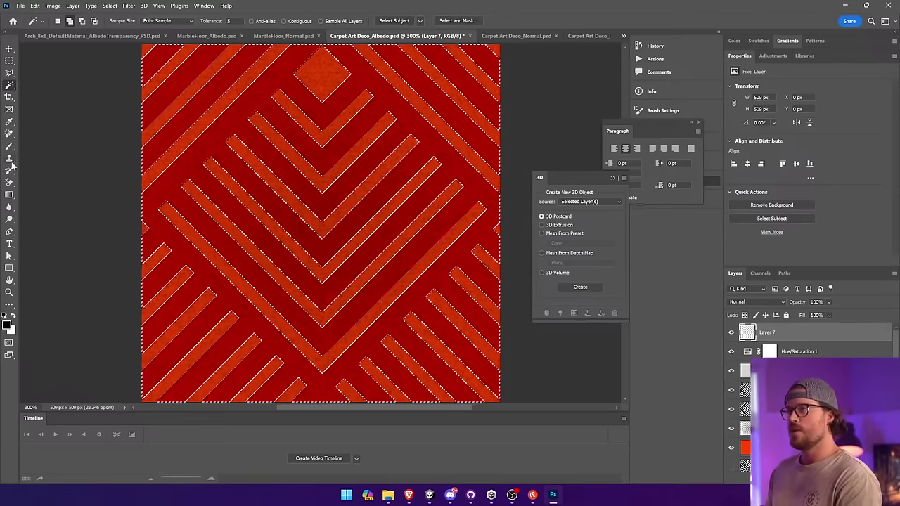
Step: Invert the selection and paint soft black brush strokes over parts of the stripes on the new layer at 39% opacity
key(b)
click(110, 6)
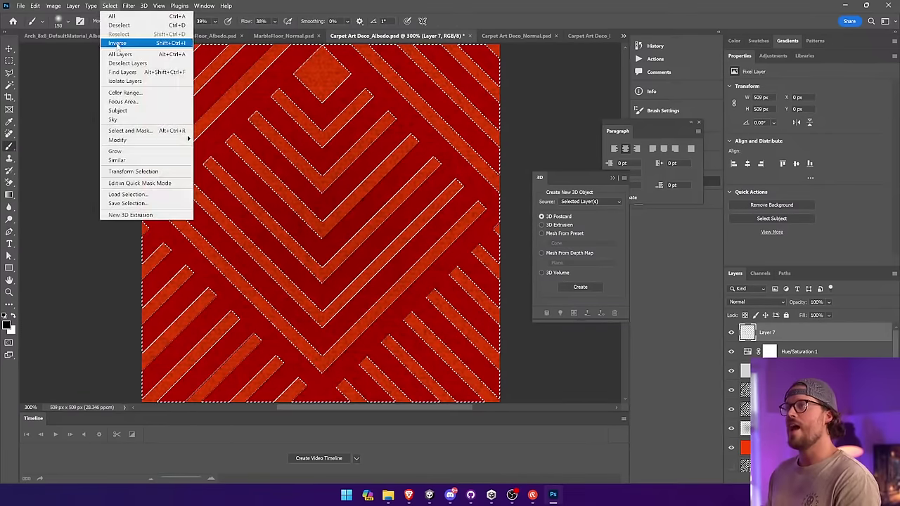
click(115, 42)
mouse_move(270, 111)
mouse_down()
mouse_move(151, 189)
mouse_move(352, 355)
mouse_move(478, 206)
mouse_move(455, 195)
mouse_move(351, 320)
mouse_move(265, 325)
mouse_move(197, 297)
mouse_move(316, 379)
mouse_up()
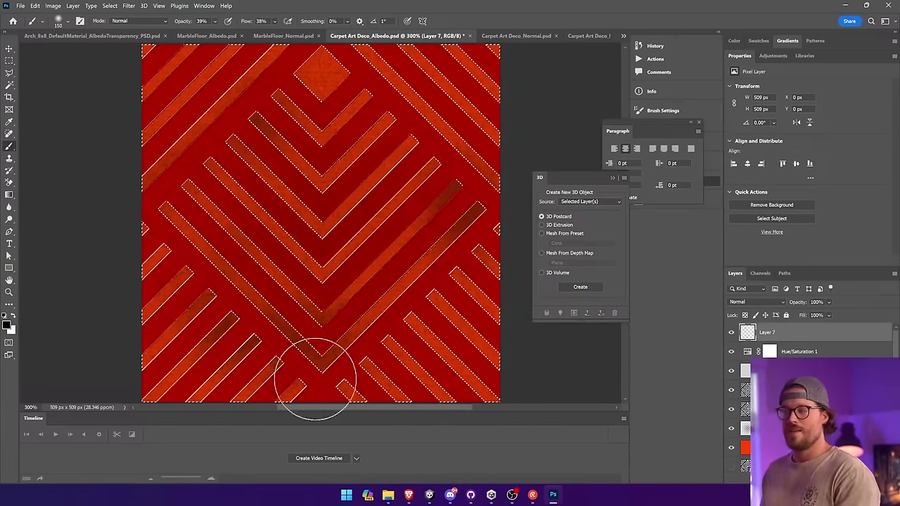
mouse_move(408, 291)
mouse_down()
mouse_move(378, 237)
mouse_move(381, 252)
mouse_up()
drag(336, 186, 337, 289)
mouse_move(350, 247)
mouse_down()
mouse_move(297, 274)
mouse_move(225, 246)
mouse_up()
Step: Clear the selection, add a layer mask to the painted shading layer, apply a gradient to the mask and save
key(ctrl+d)
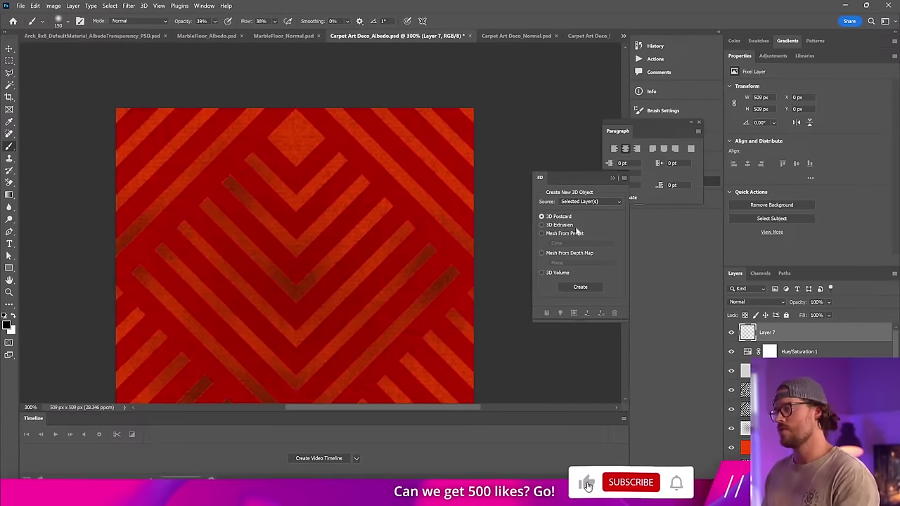
click(798, 480)
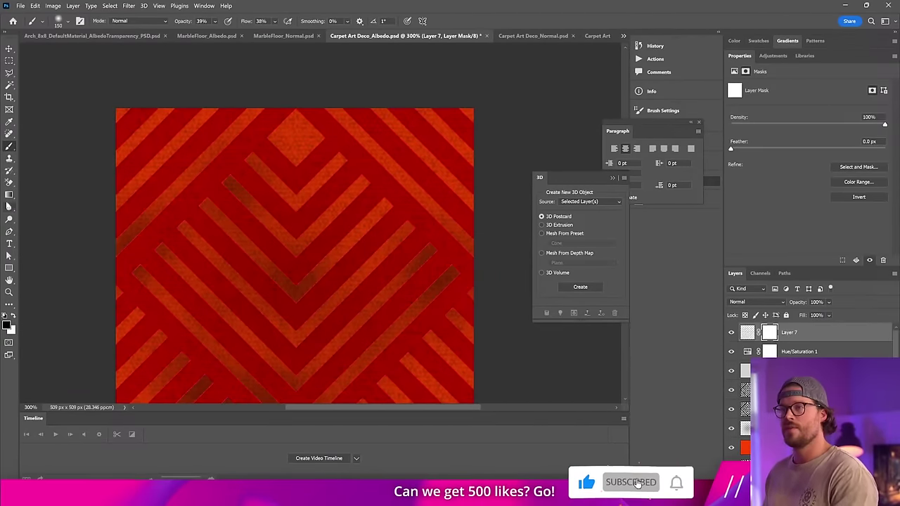
click(9, 194)
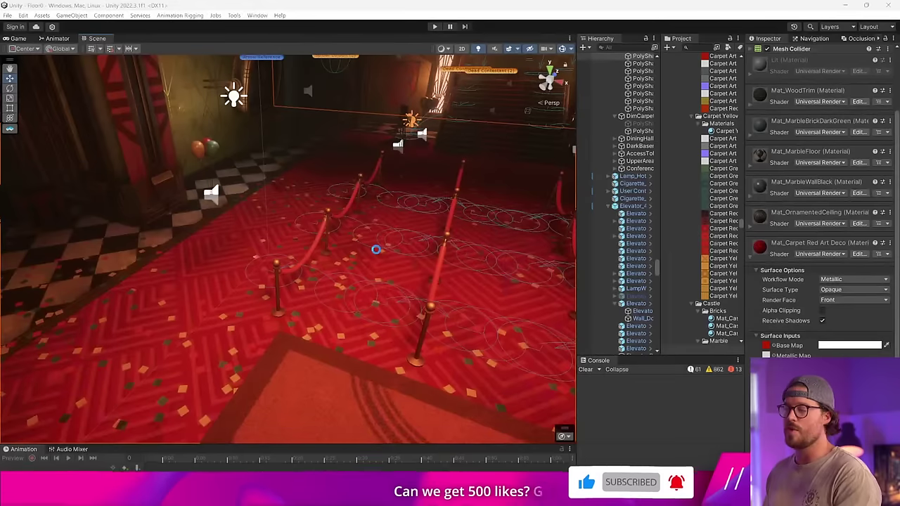
Step: Switch to Unity, view the updated lobby carpet from above and start the game in play mode
right_drag(376, 249, 452, 153)
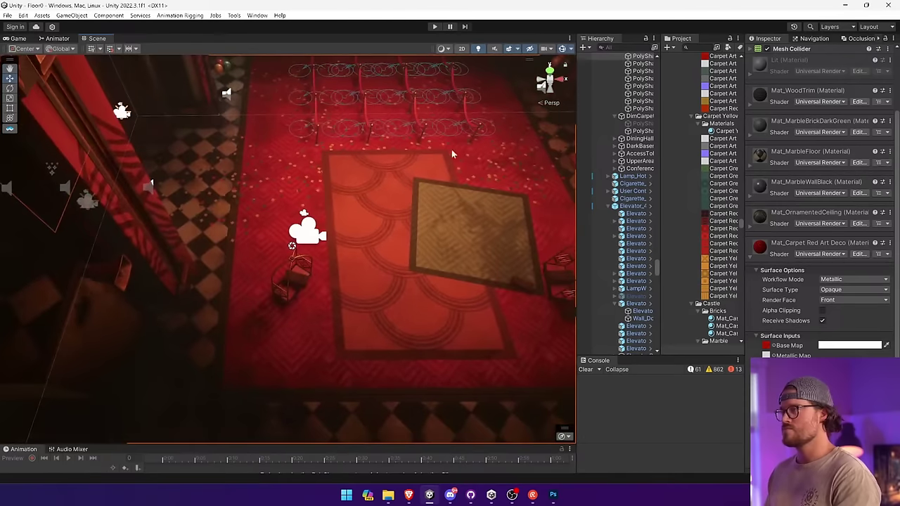
click(434, 27)
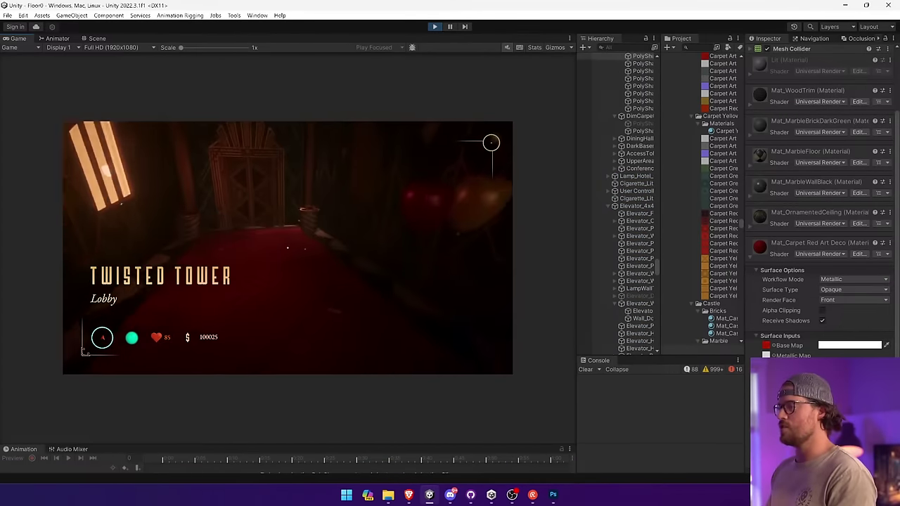
Step: In Photoshop, lower the painted shading layer's opacity to 38% and save Carpet Art Deco_Albedo.psd
key(alt+Tab)
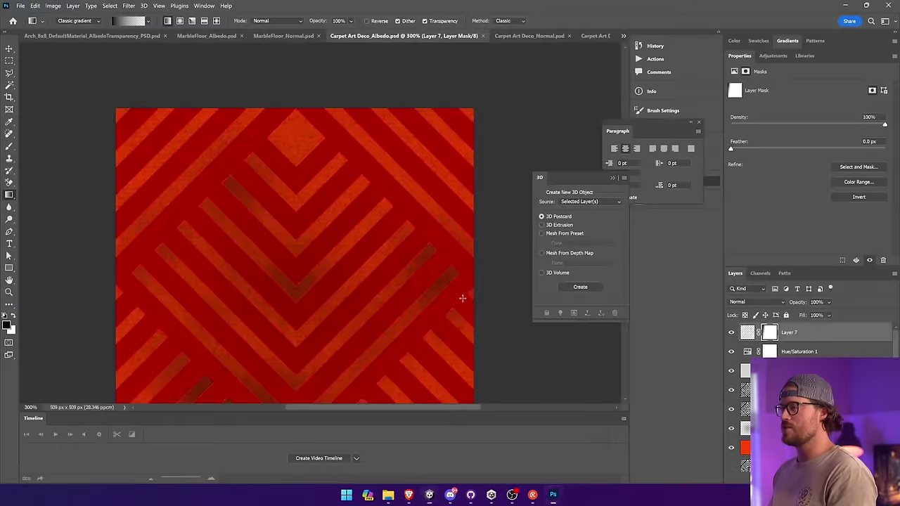
click(746, 331)
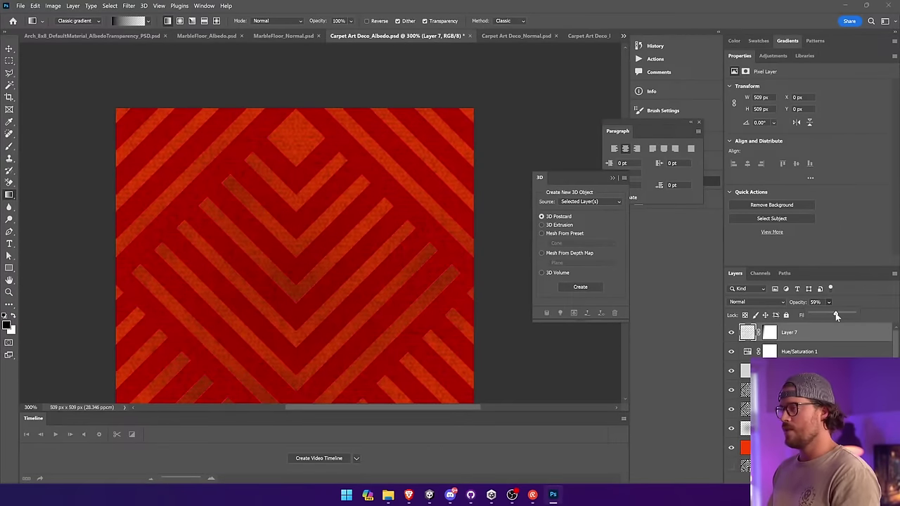
Step: Walk through the lobby in Unity's running game to check the carpet and compare it with the whole albedo texture in Photoshop
key(alt+Tab)
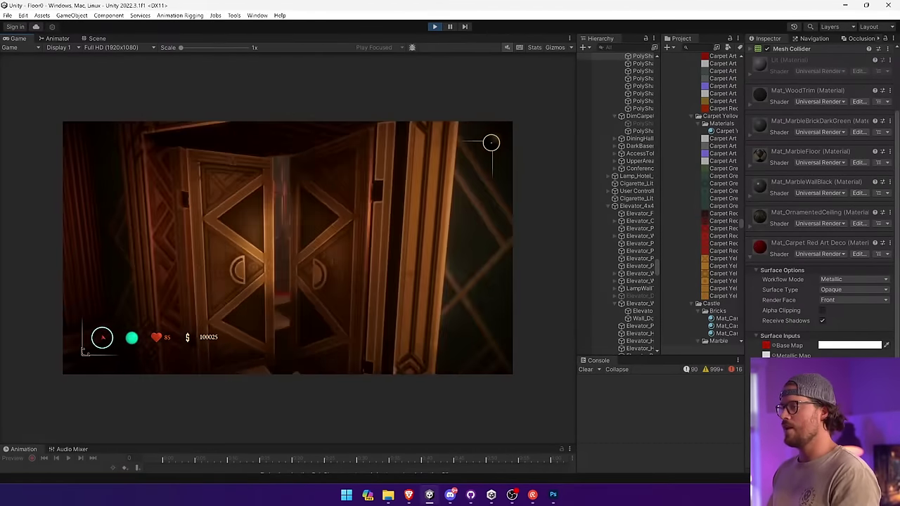
key(w)
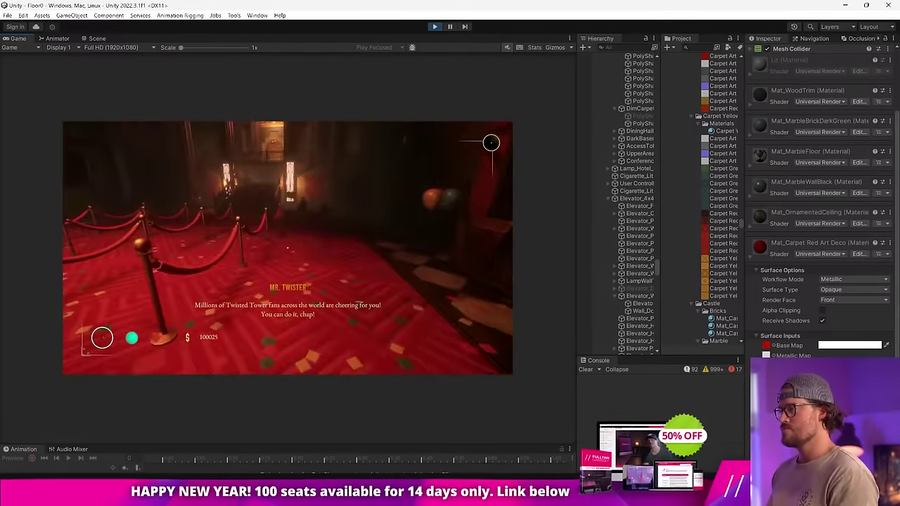
key(alt+Tab)
drag(332, 212, 355, 169)
key(ctrl+minus)
key(ctrl+minus)
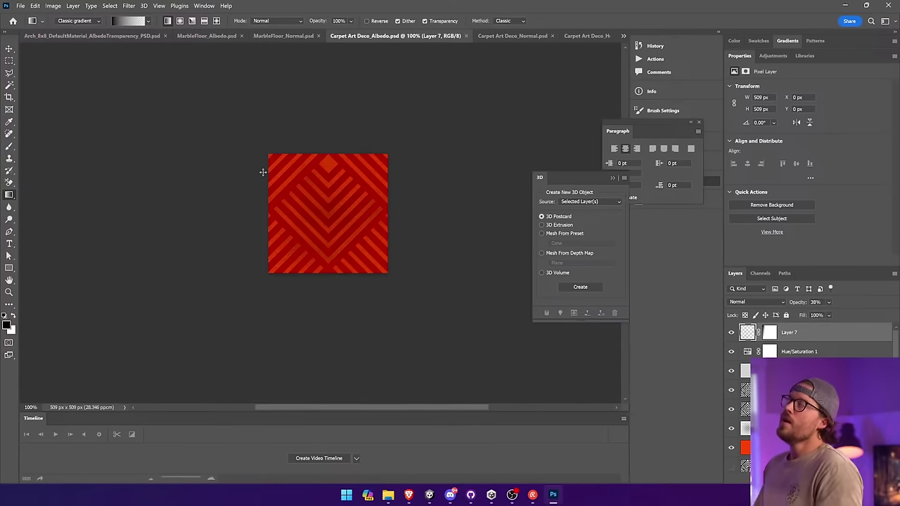
Step: Return to Unity's Scene view and select the lobby floor mesh at the red carpet
key(alt+Tab)
click(95, 39)
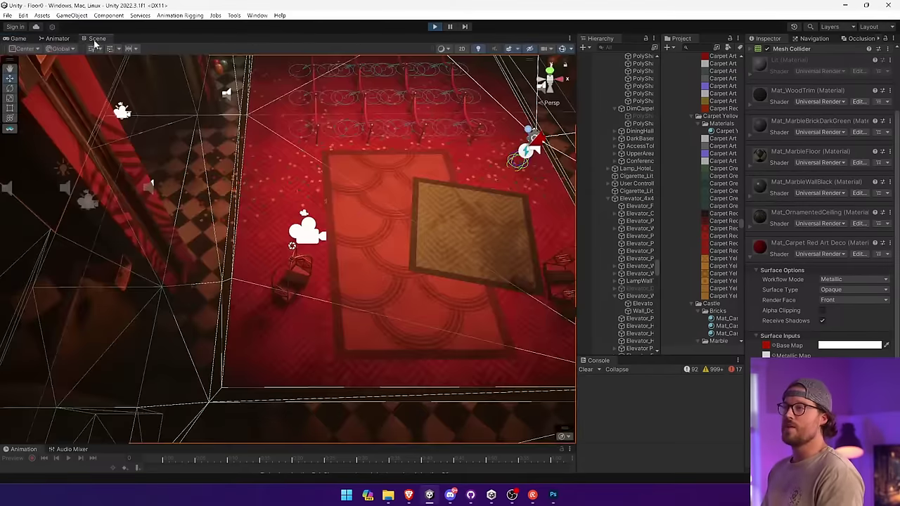
click(270, 203)
click(270, 202)
click(269, 216)
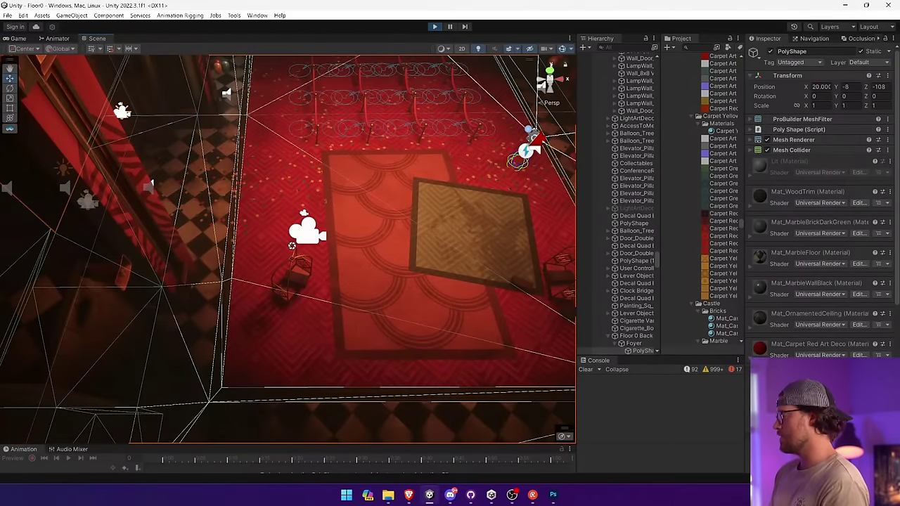
Step: Locate the carpet's Mat_Carpet Red Art Deco material in the project, widen the asset list and open the material's settings
click(760, 348)
scroll(711, 275, down, 2)
drag(573, 270, 344, 269)
click(628, 286)
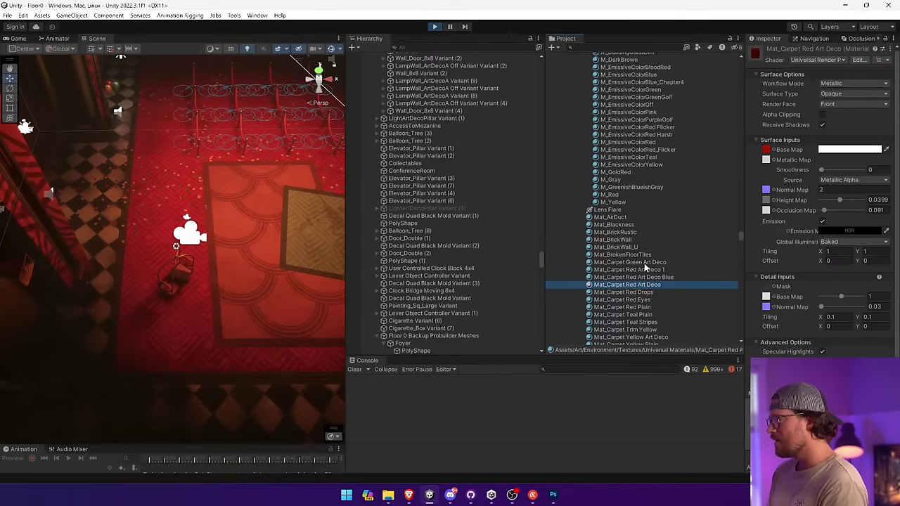
Step: Try the Mat_Carpet Green Art Deco material on the lobby carpet and undo the assignment
drag(644, 265, 194, 170)
right_drag(194, 169, 263, 203)
key(ctrl+z)
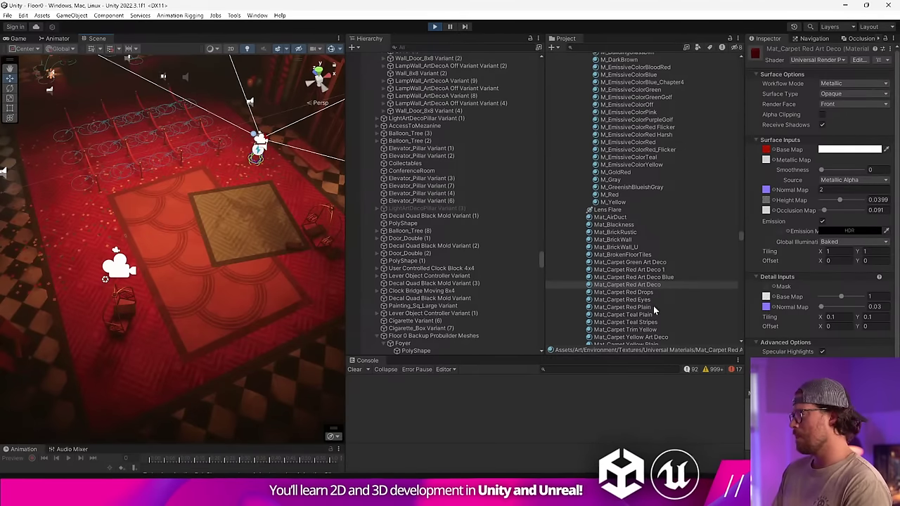
Step: Apply the Mat_Carpet Red Plain material to the lobby carpet and inspect it from a low angle
right_drag(158, 334, 183, 344)
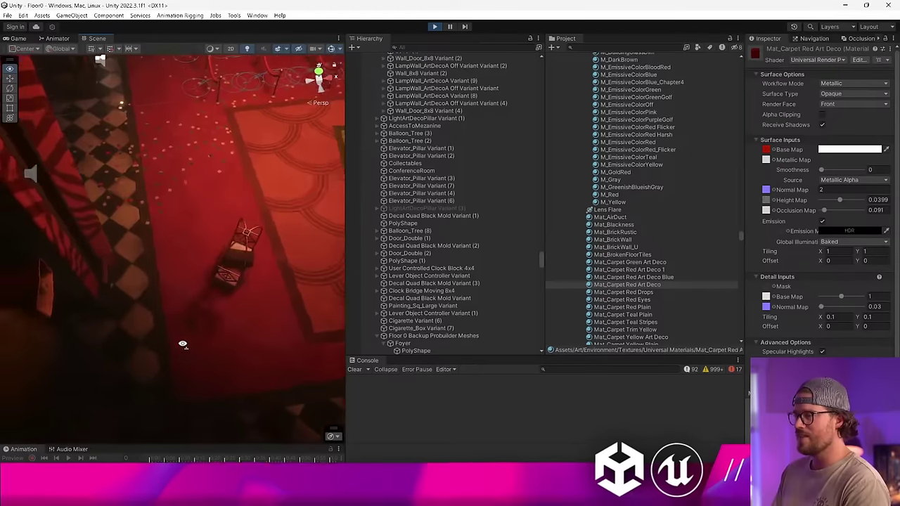
alt+drag(183, 344, 204, 288)
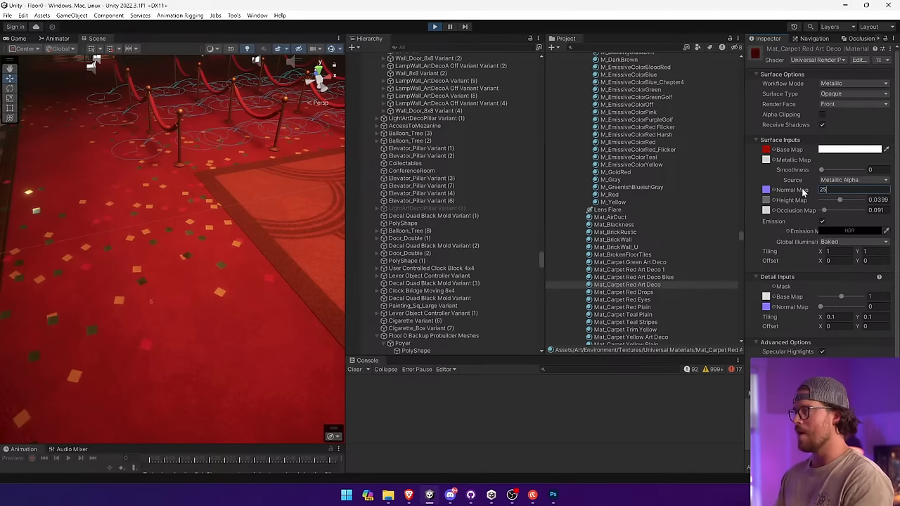
Step: Locate the normal and base map textures of Mat_Carpet Red Art Deco in the project and collapse its surface sections
click(767, 189)
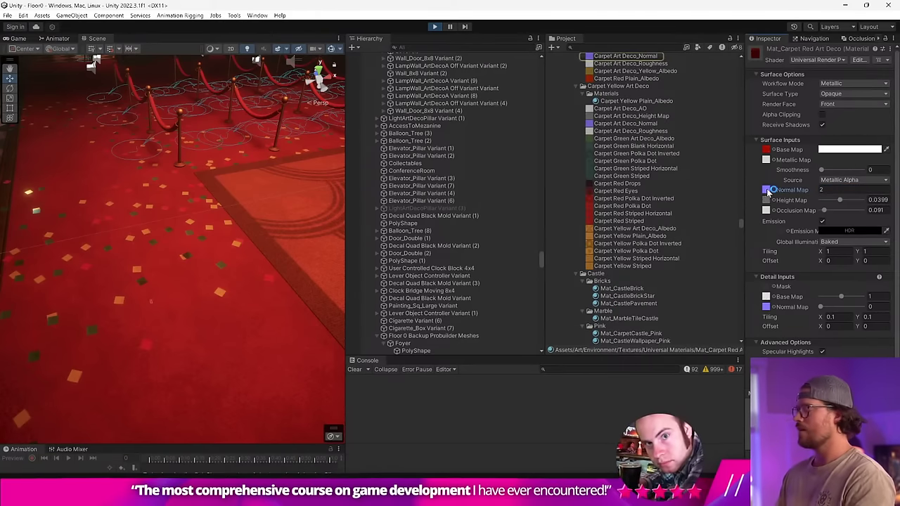
double_click(767, 190)
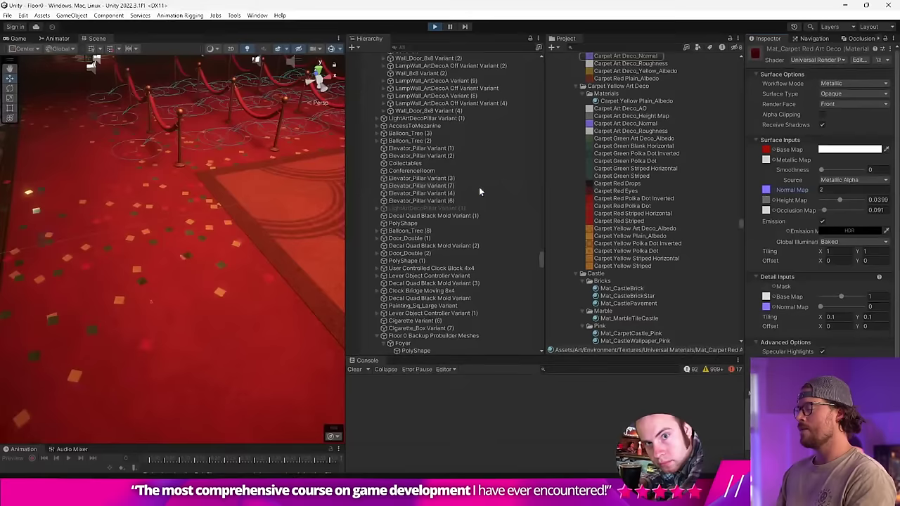
right_drag(211, 197, 222, 200)
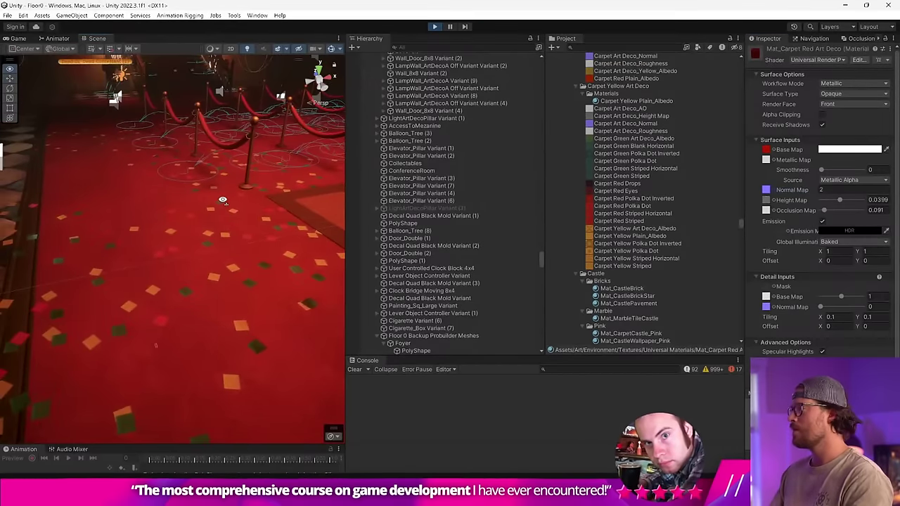
click(766, 150)
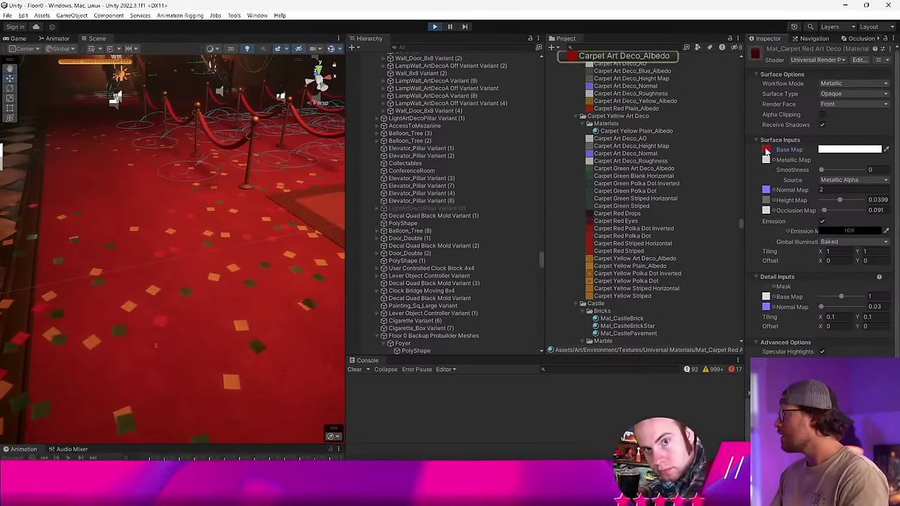
click(759, 74)
click(763, 83)
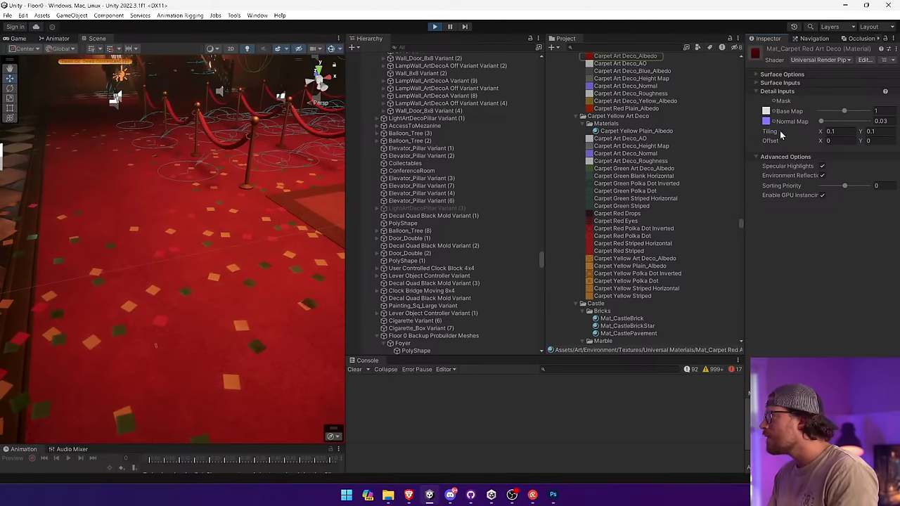
Step: Select the foyer floor's PolyShape, expand the surface sections of its Mat_Carpet Red Plain material and set the normal map strength to 1
click(223, 264)
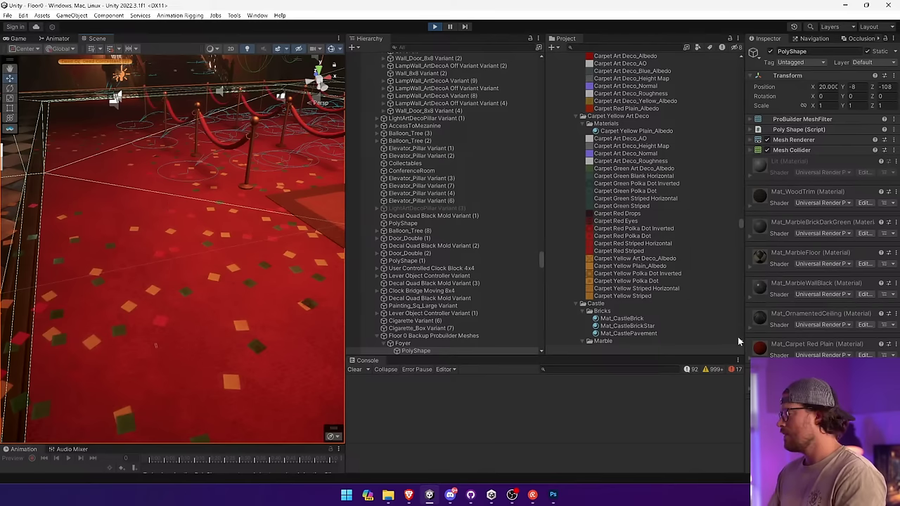
scroll(808, 316, down, 3)
click(780, 287)
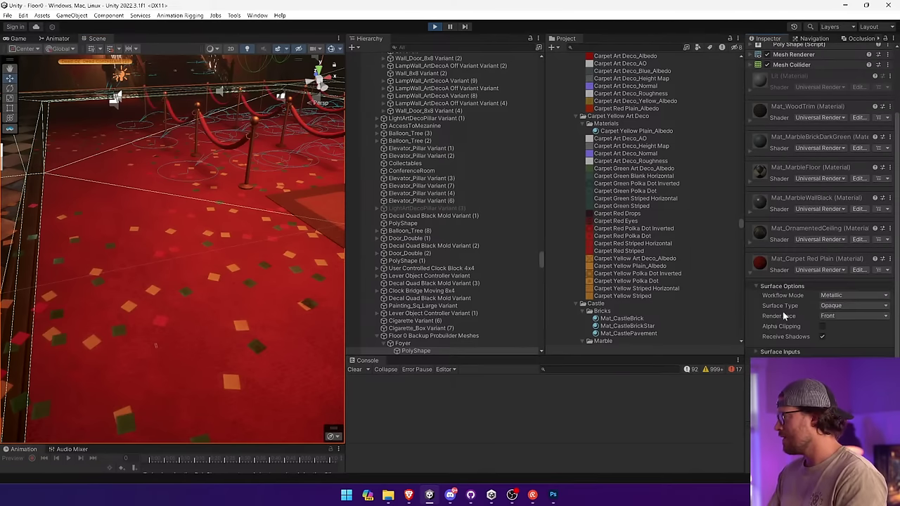
scroll(785, 319, down, 2)
click(780, 229)
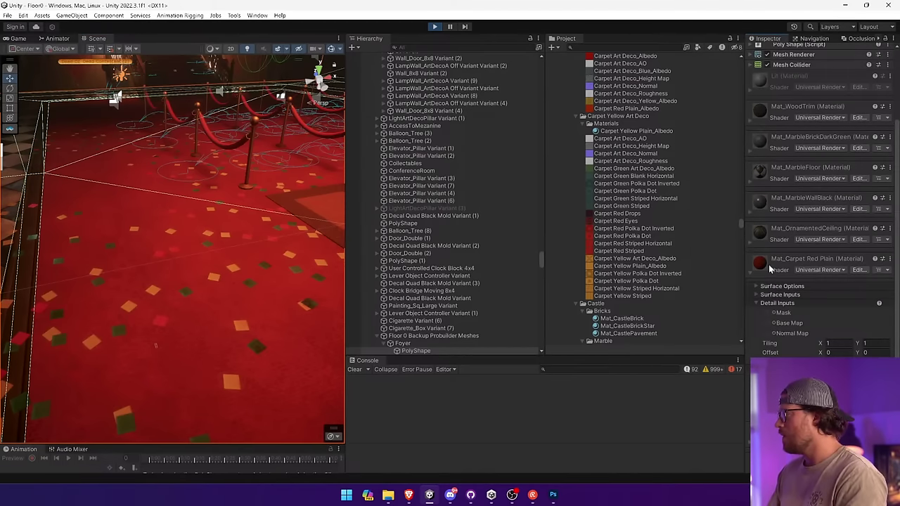
scroll(768, 317, up, 3)
scroll(768, 317, down, 3)
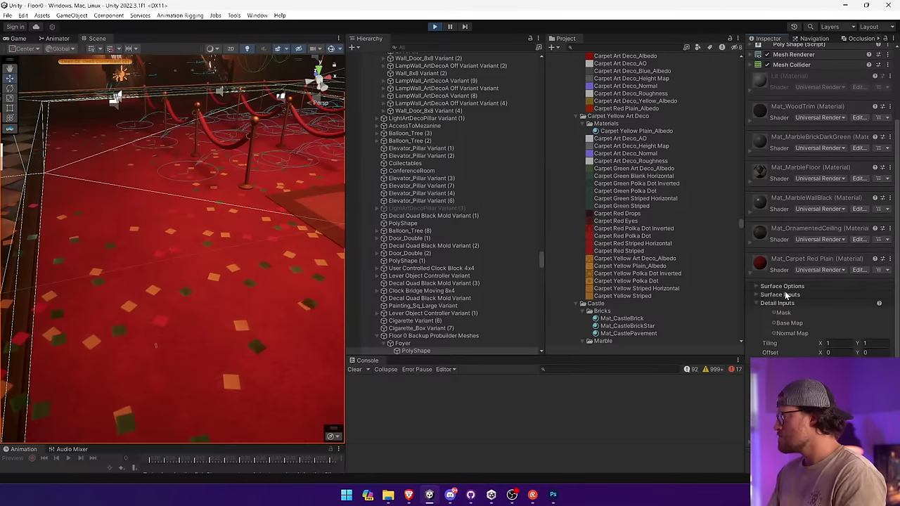
click(786, 286)
scroll(791, 316, down, 2)
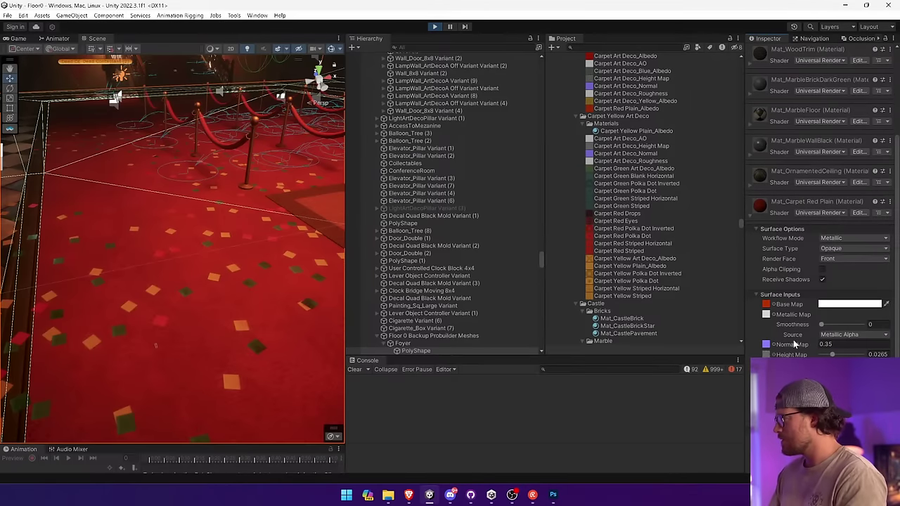
right_drag(156, 345, 180, 317)
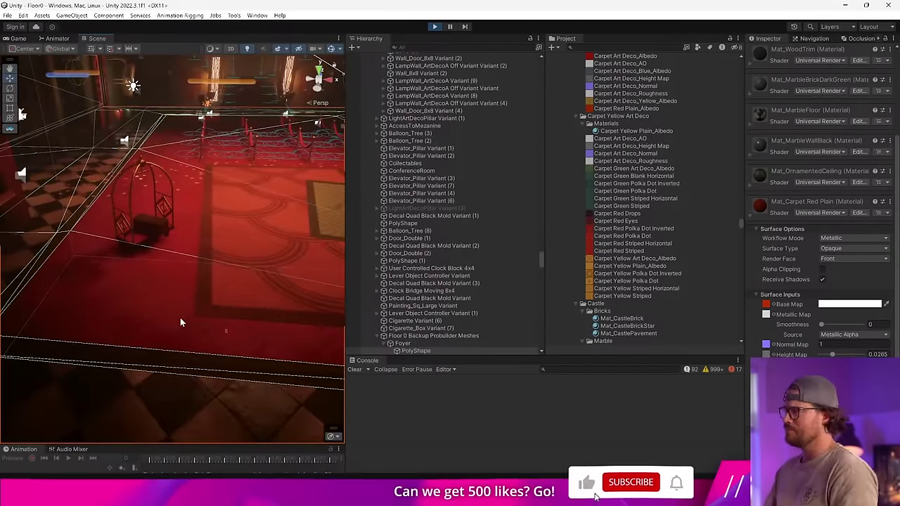
Step: Locate the carpet's Mat_Carpet Red Plain in the project, try the Mat_Carpet Teal Plain material on the lobby carpet and undo the assignment
right_click(757, 206)
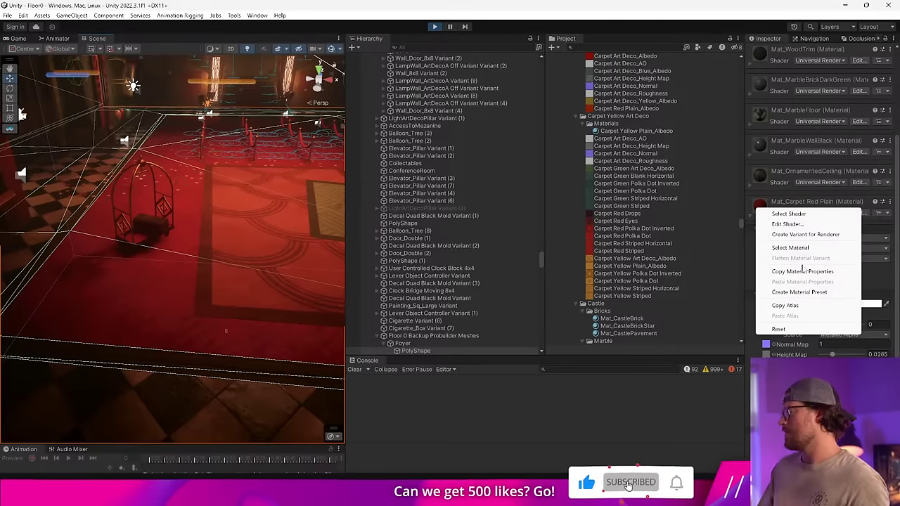
click(790, 247)
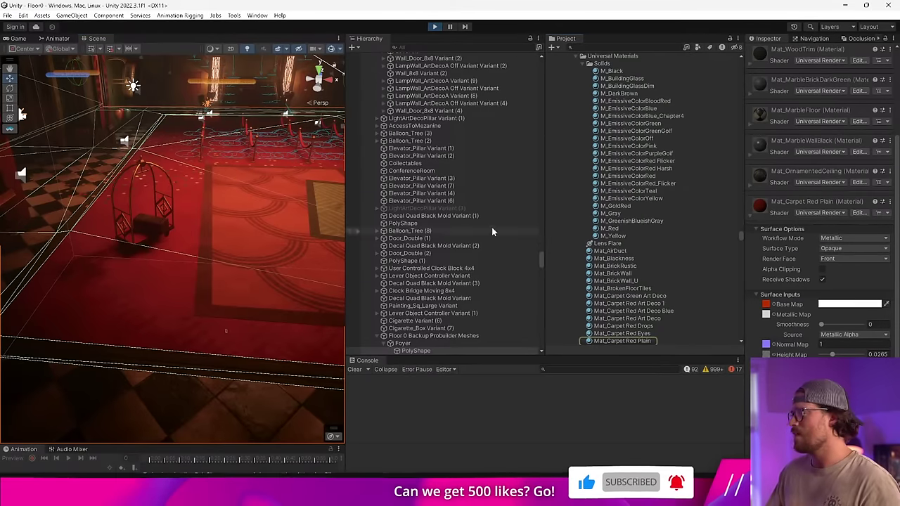
click(639, 292)
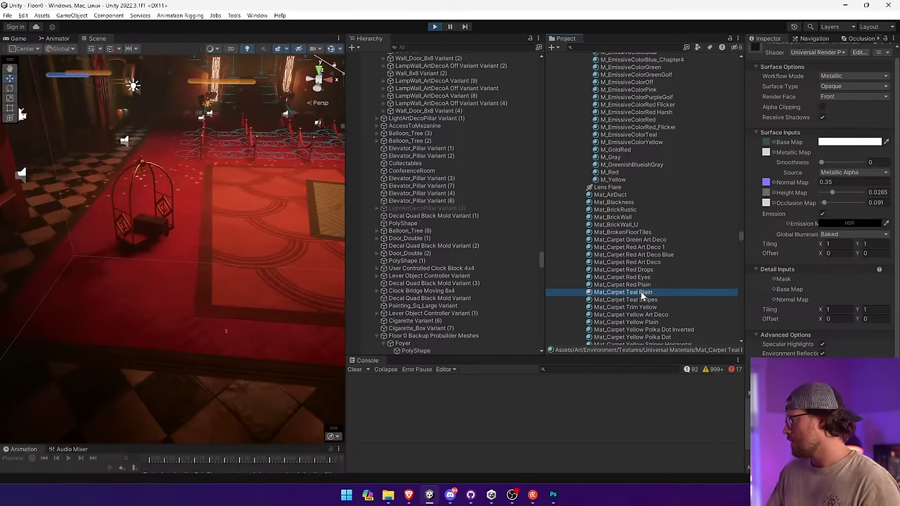
drag(156, 307, 132, 309)
right_drag(213, 272, 298, 303)
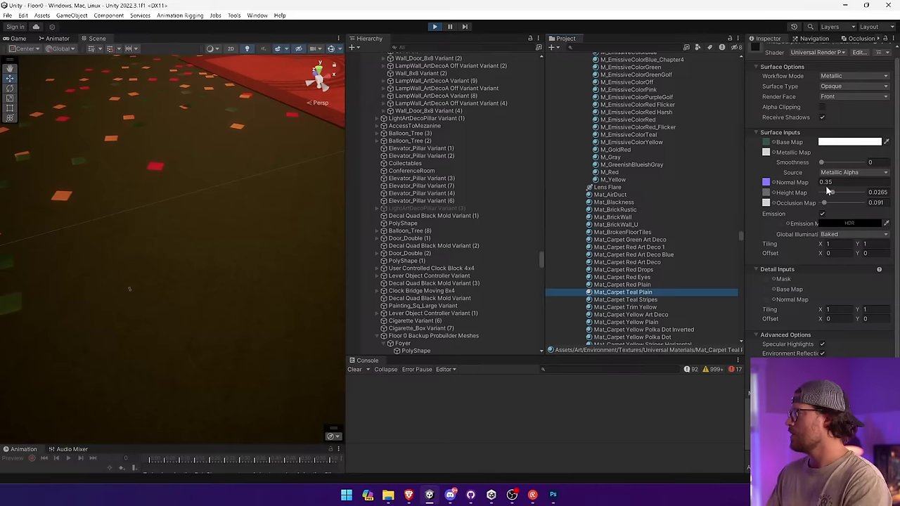
right_drag(203, 219, 190, 197)
key(ctrl+z)
key(ctrl+z)
key(ctrl+z)
Step: Select the red CurtainWall_Single_Long pieces beside the wooden pillar to check their material
click(157, 309)
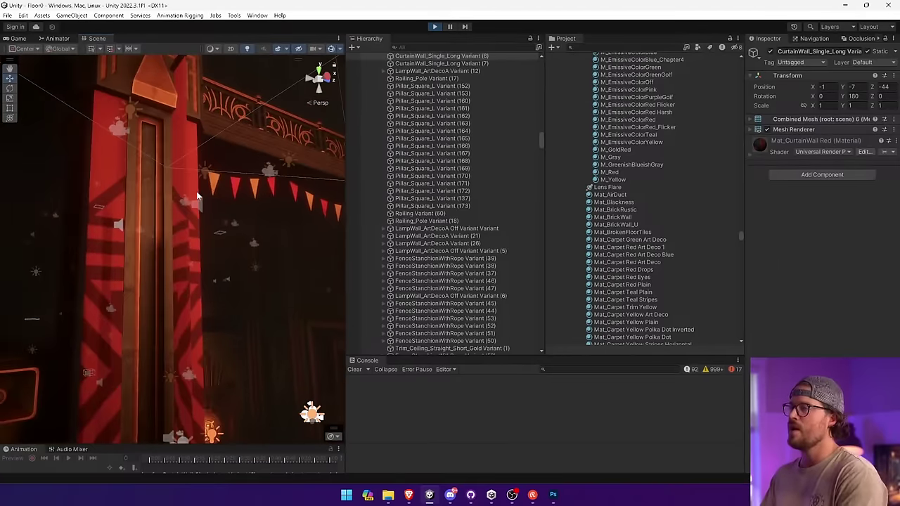
click(190, 197)
click(189, 195)
click(177, 285)
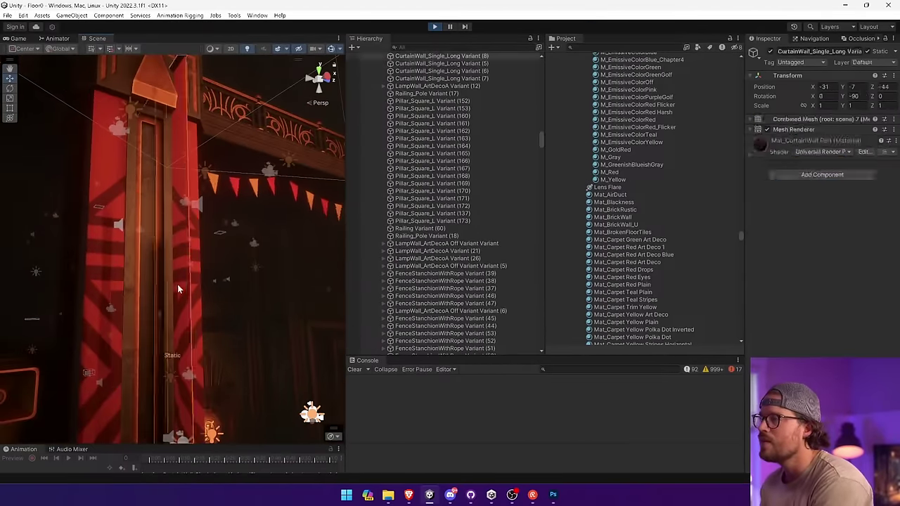
click(179, 287)
right_drag(178, 285, 435, 304)
right_drag(124, 279, 250, 325)
Step: Select the red FenceStanchionRope, expand its Mat_FenceStanchion material and open the base map texture in Photoshop
click(251, 325)
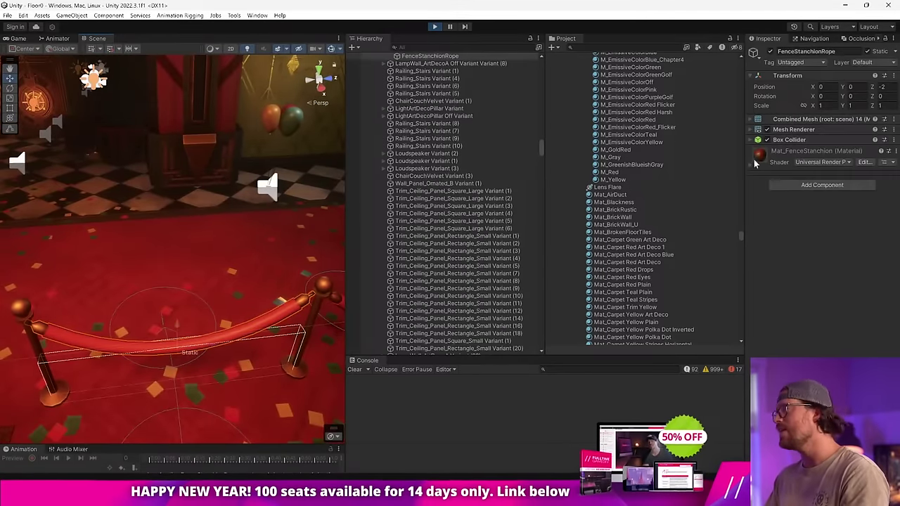
click(754, 162)
click(766, 254)
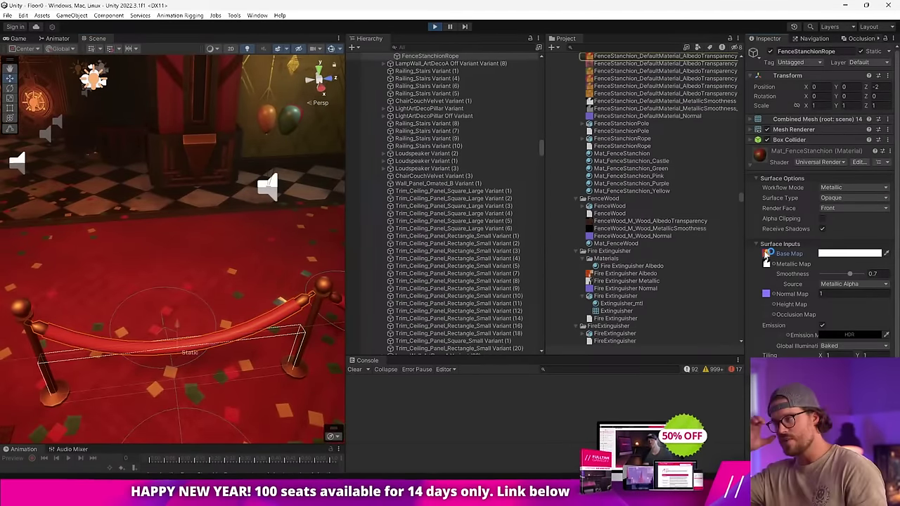
double_click(766, 254)
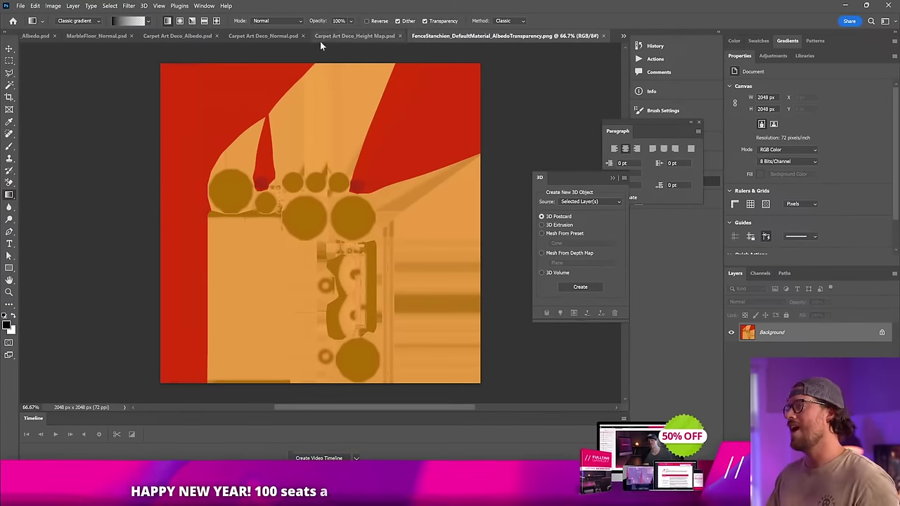
Step: Look through the open carpet height map, carpet albedo and MarbleFloor_Albedo documents and select Layer 4 in the marble floor file
key(v)
click(381, 34)
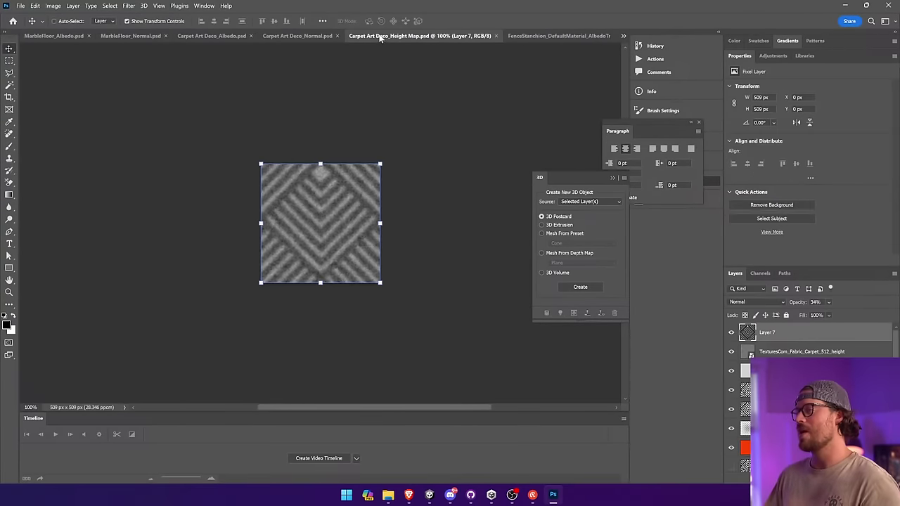
click(291, 35)
click(211, 35)
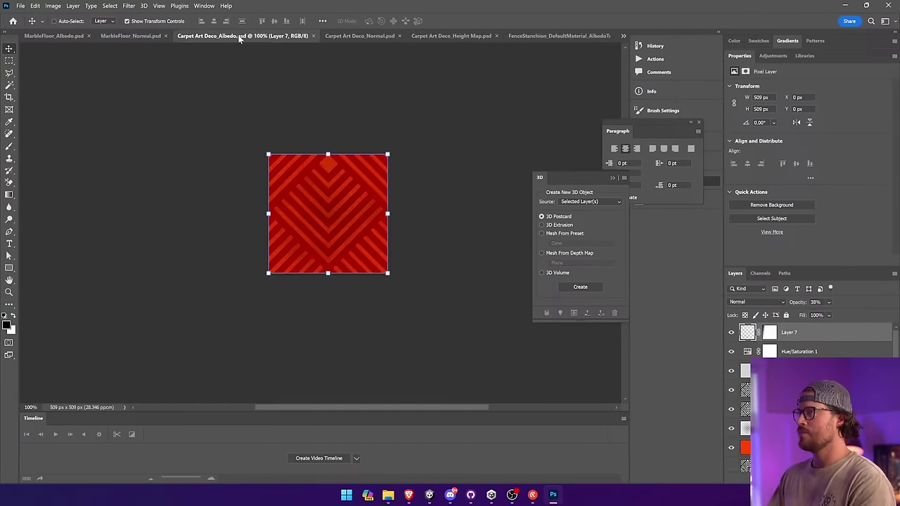
click(142, 35)
click(43, 35)
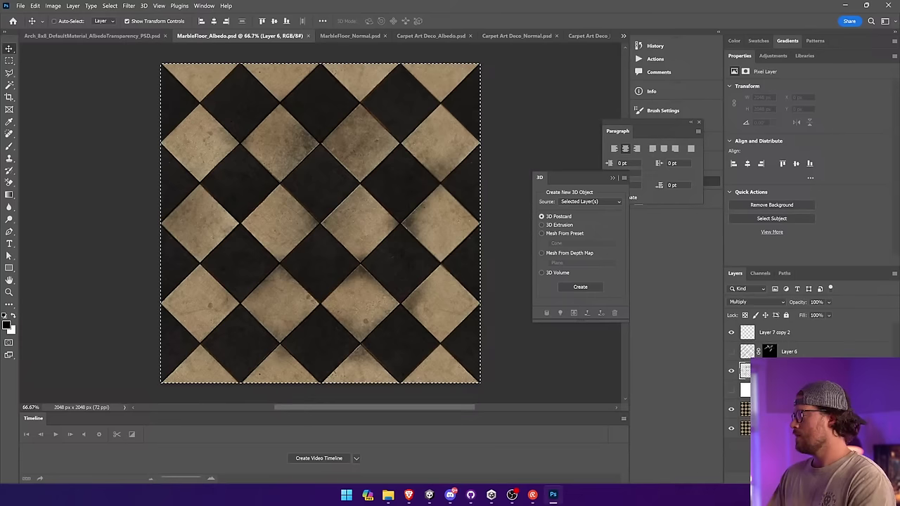
click(780, 390)
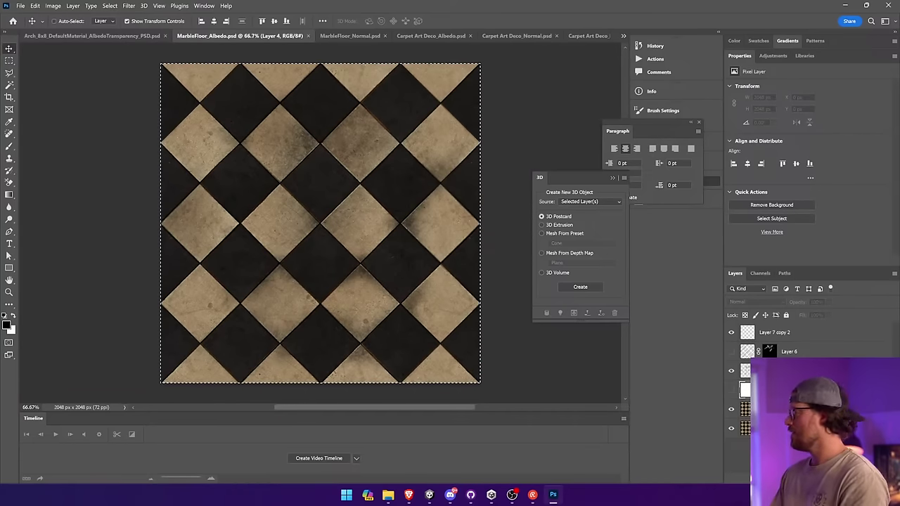
Step: Close all open documents and reopen FenceStanchion_DefaultMaterial_AlbedoTransparency.png from the recent files
right_click(607, 35)
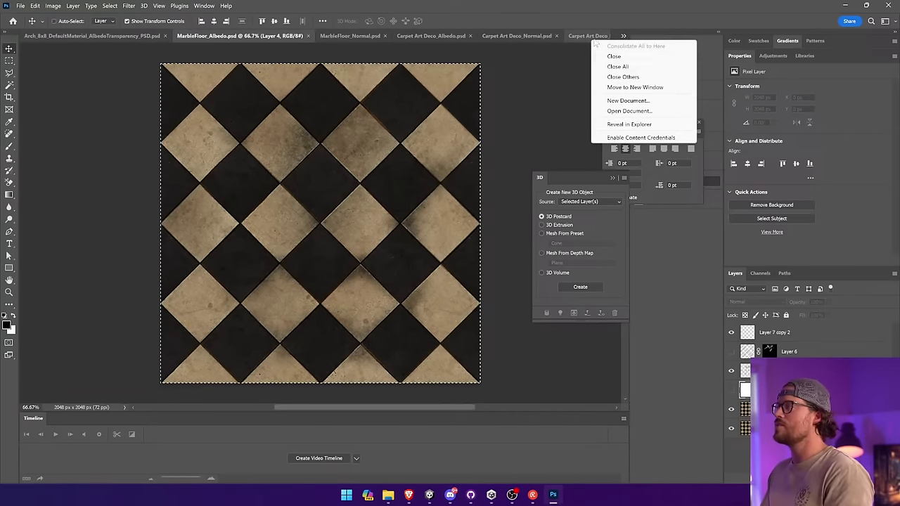
click(632, 64)
click(492, 195)
click(491, 195)
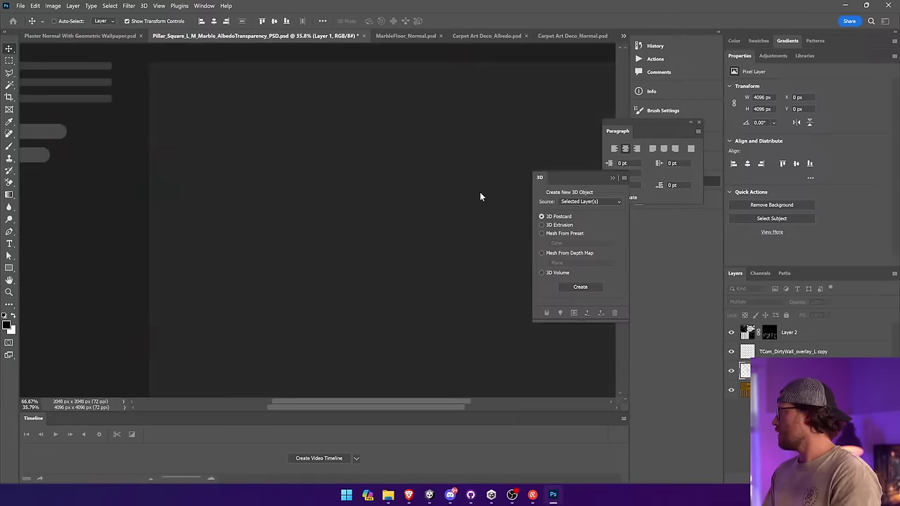
scroll(479, 196, down, 3)
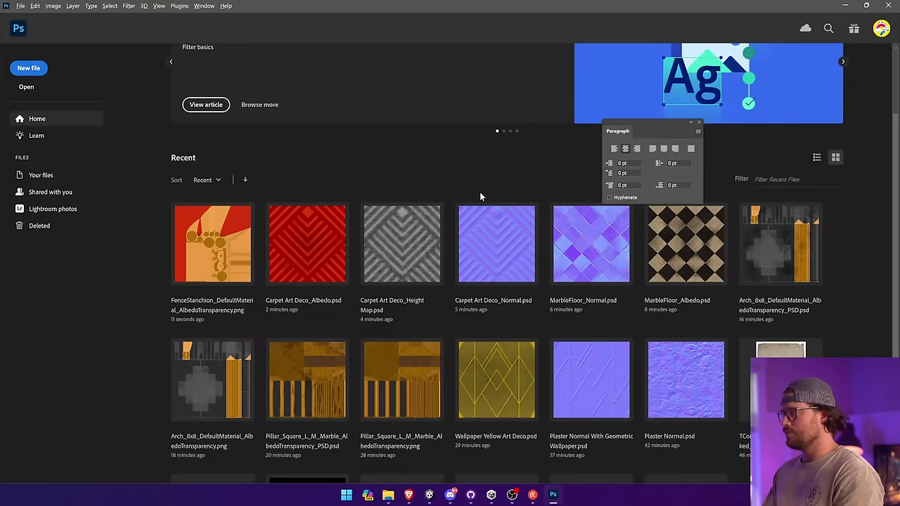
click(225, 232)
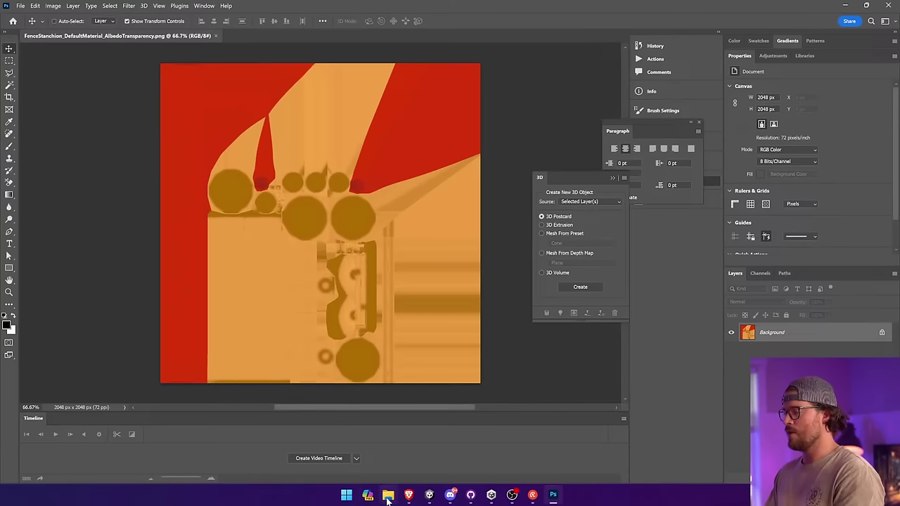
Step: Place the TCom_PaperPage0016_2_masked_XL image on the stanchion texture, enlarged to about 2429 × 3867 px so it covers the whole canvas
mouse_move(387, 498)
click(390, 447)
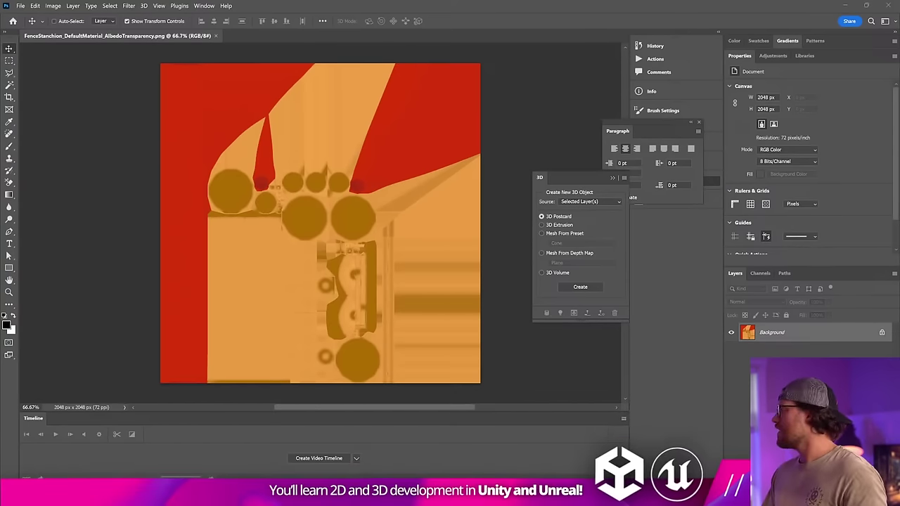
drag(300, 246, 183, 346)
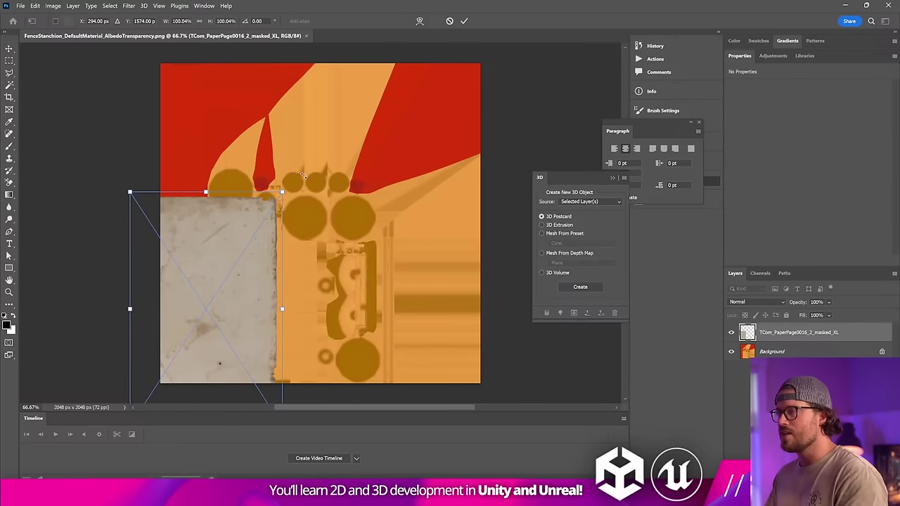
drag(282, 192, 496, 72)
drag(370, 270, 390, 63)
key(Return)
drag(404, 256, 380, 129)
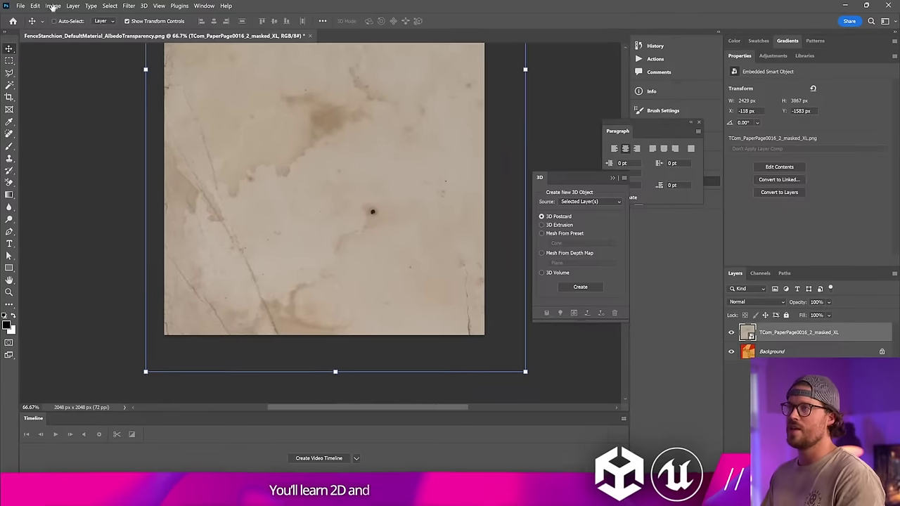
Step: Apply a Brightness/Contrast adjustment to the paper layer with contrast 87 and a lowered brightness
click(510, 496)
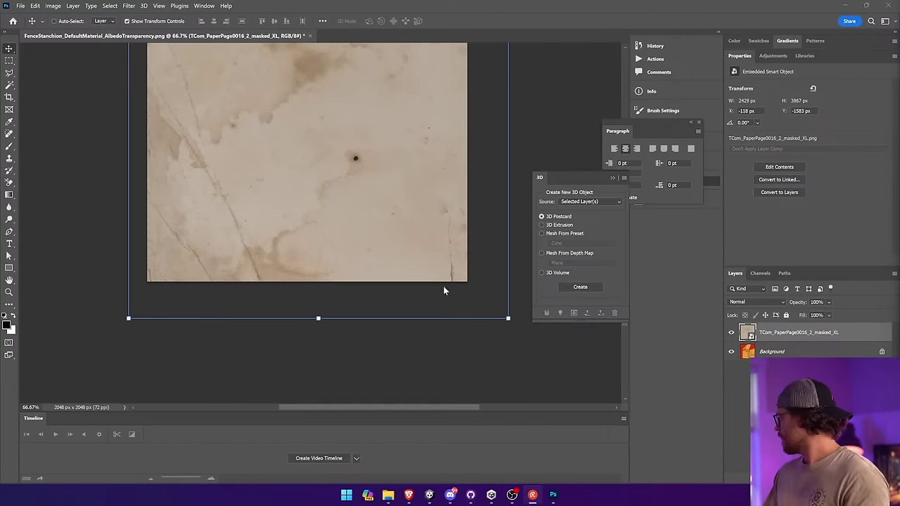
drag(253, 126, 233, 222)
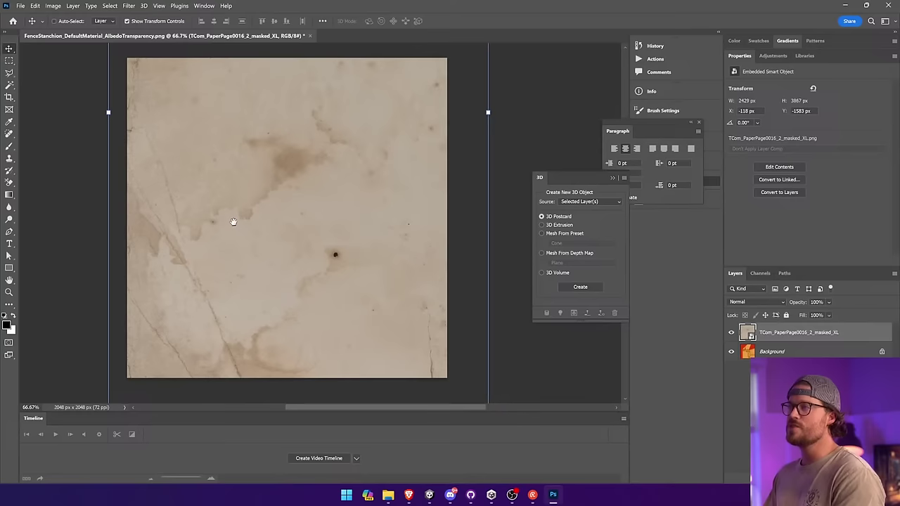
click(52, 6)
mouse_move(68, 31)
click(168, 31)
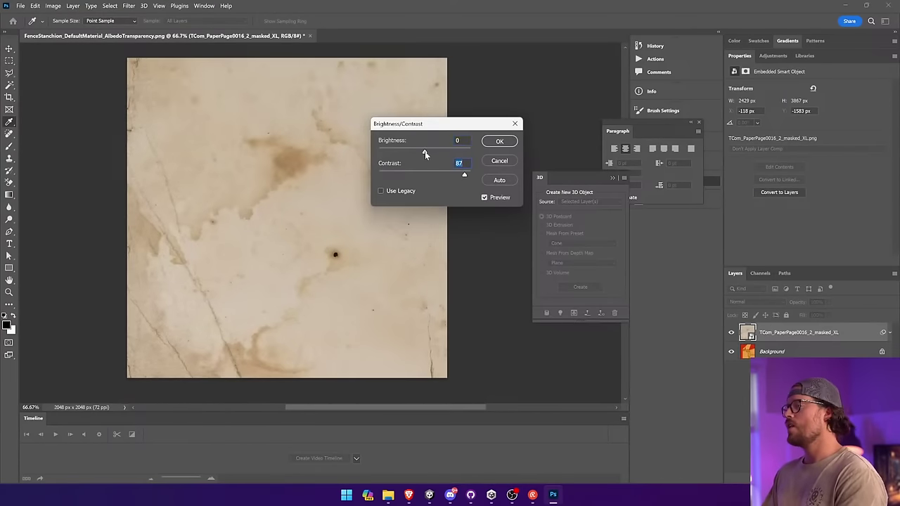
drag(424, 153, 398, 151)
click(499, 141)
Step: Apply a second Brightness/Contrast adjustment to the paper layer with contrast 96 and a raised brightness
click(53, 6)
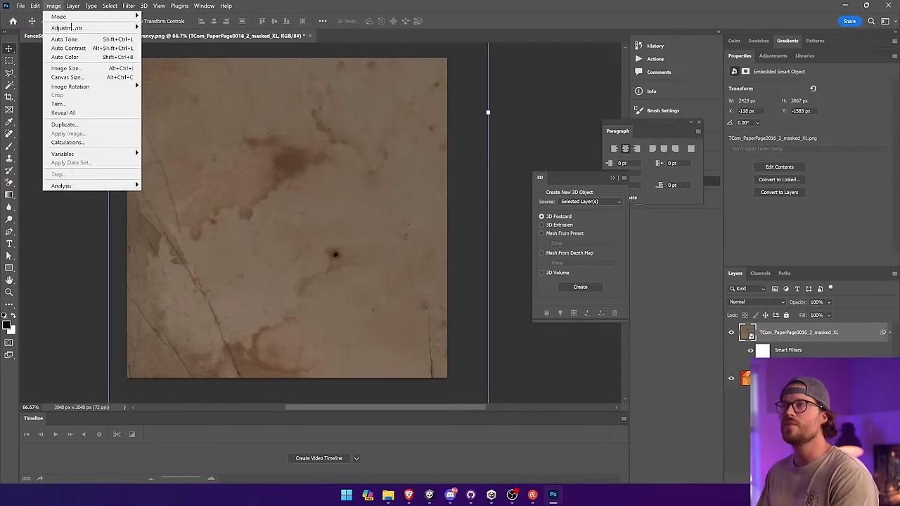
mouse_move(72, 28)
click(211, 28)
drag(425, 174, 469, 173)
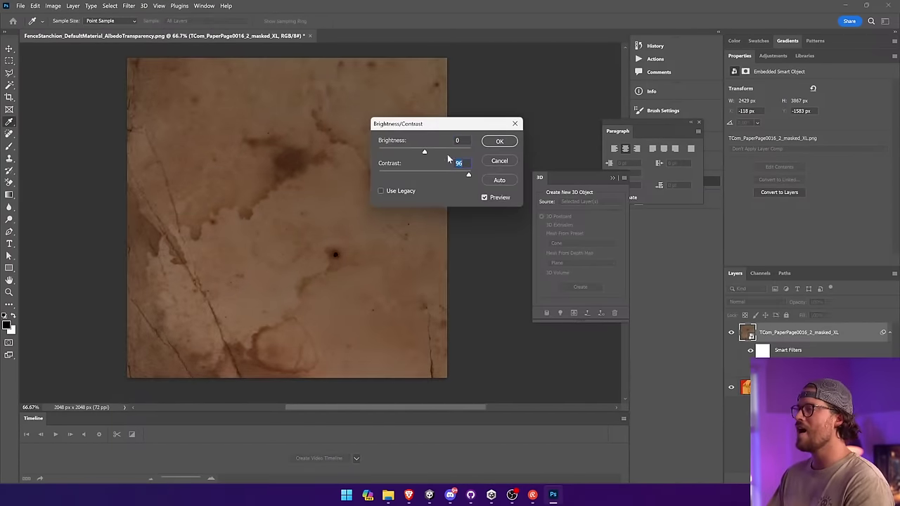
drag(424, 151, 454, 152)
click(498, 140)
Step: Apply a third Brightness/Contrast adjustment to the paper layer with contrast 93 and a slightly raised brightness
click(52, 5)
mouse_move(76, 28)
click(168, 33)
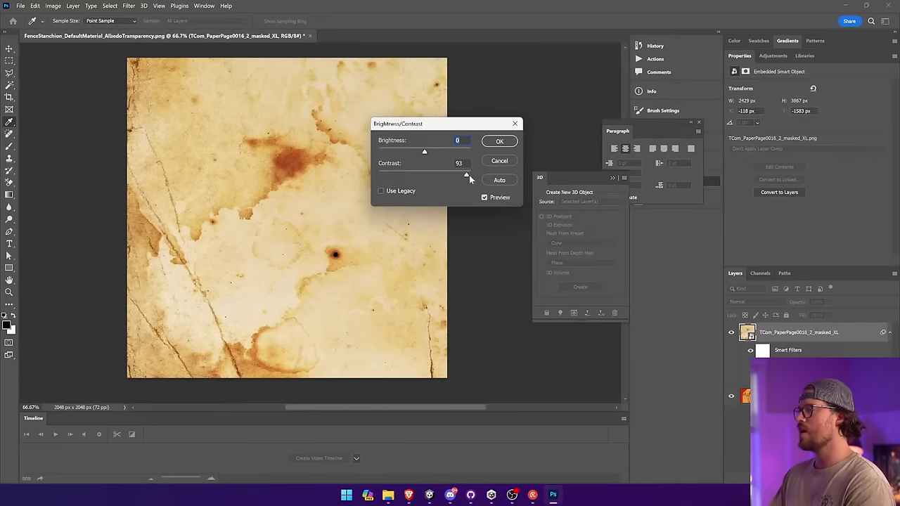
drag(424, 152, 434, 150)
click(499, 141)
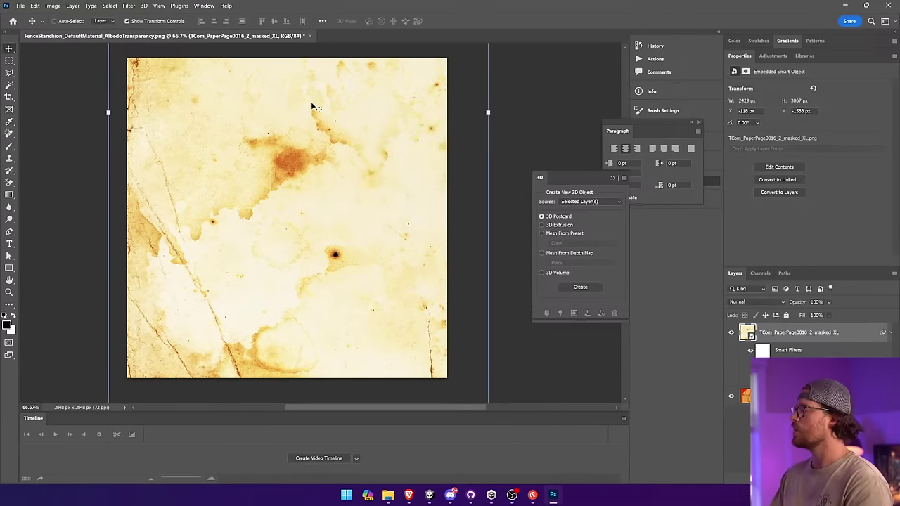
Step: Desaturate the paper layer to grayscale with a Hue/Saturation adjustment
click(53, 6)
mouse_move(76, 29)
click(169, 74)
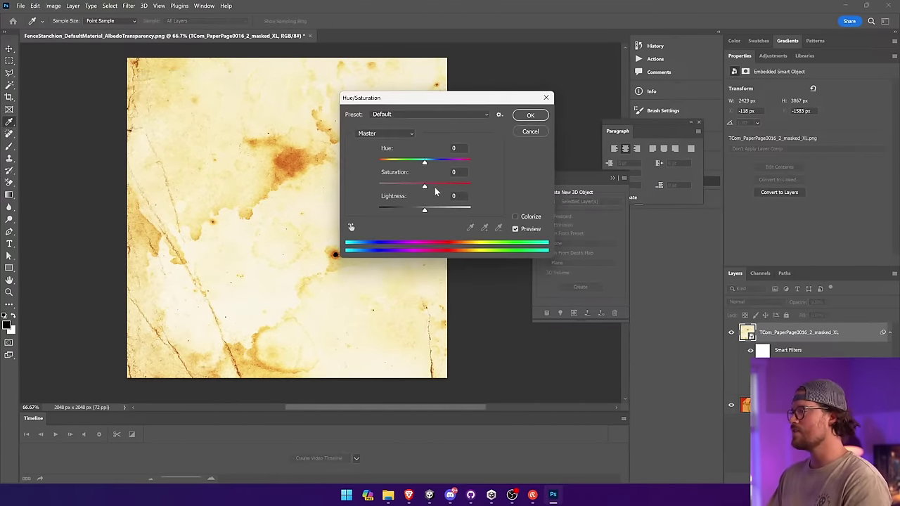
drag(424, 188, 373, 187)
click(529, 116)
Step: Set the paper layer's opacity to 91% and its blend mode to Multiply
click(829, 302)
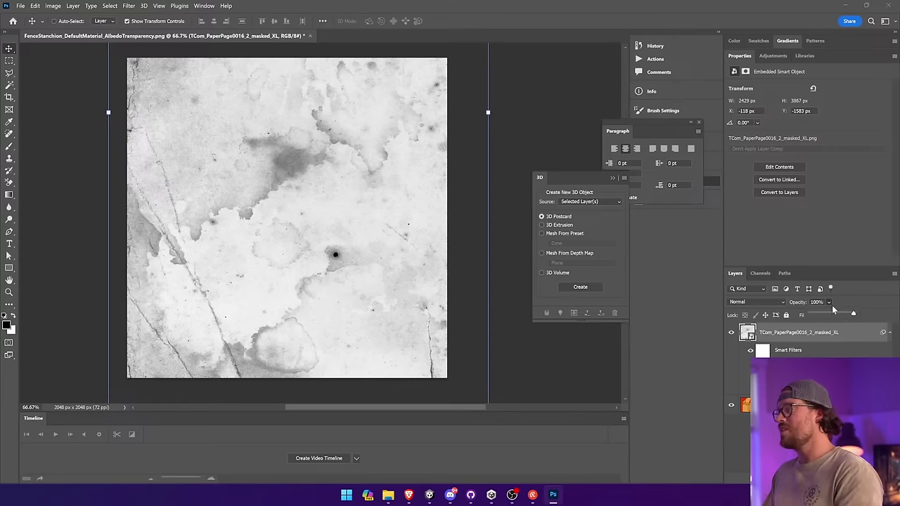
mouse_move(852, 314)
mouse_down()
mouse_move(837, 315)
mouse_move(848, 316)
mouse_up()
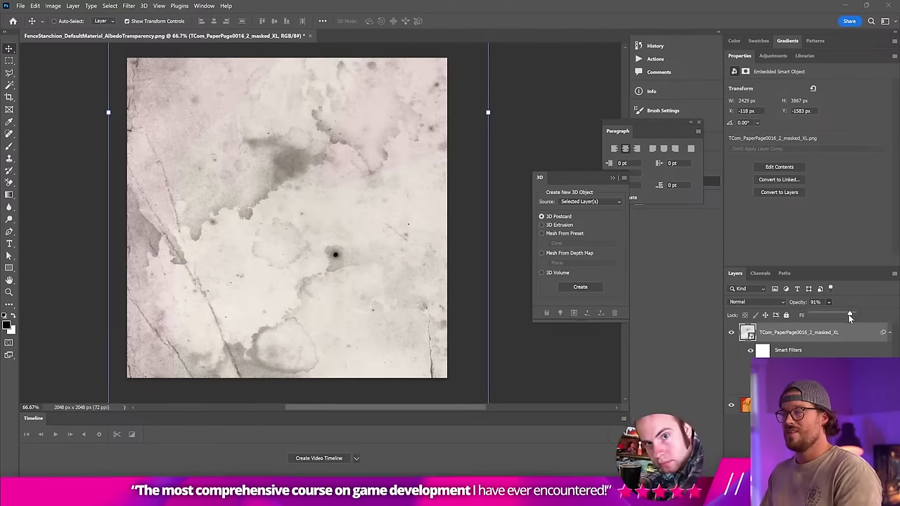
click(754, 301)
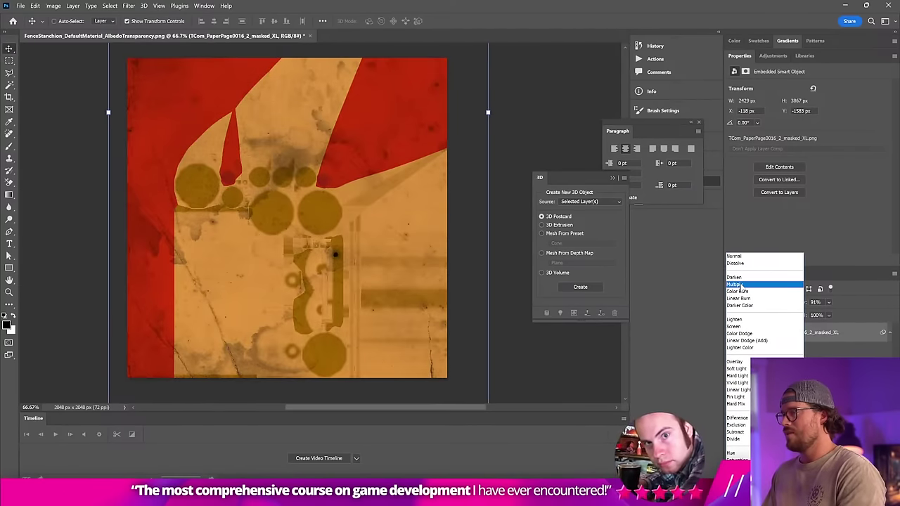
click(734, 284)
Step: Save the texture in Photoshop format as FenceStanchion_DefaultMaterial_AlbedoTransparency_PSD in the FenceLineDivider folder
key(ctrl+shift+s)
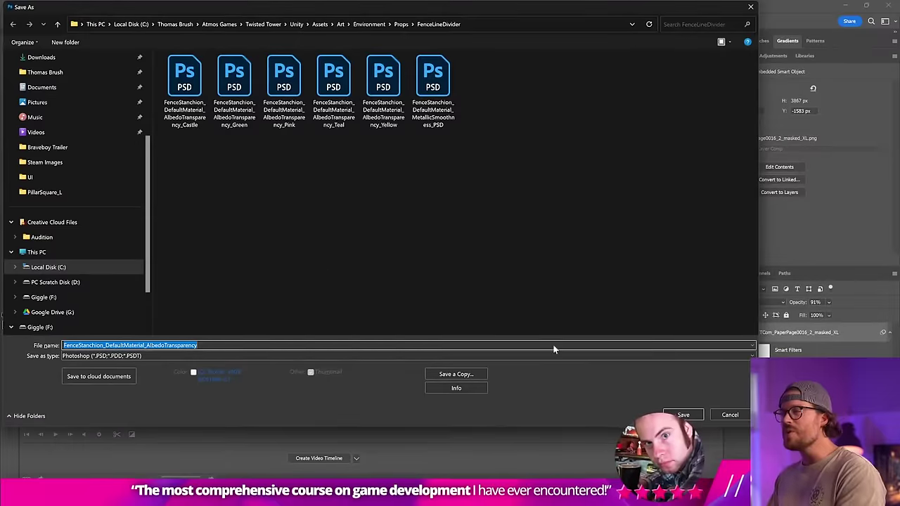
click(202, 346)
text(_)
key(BackSpace)
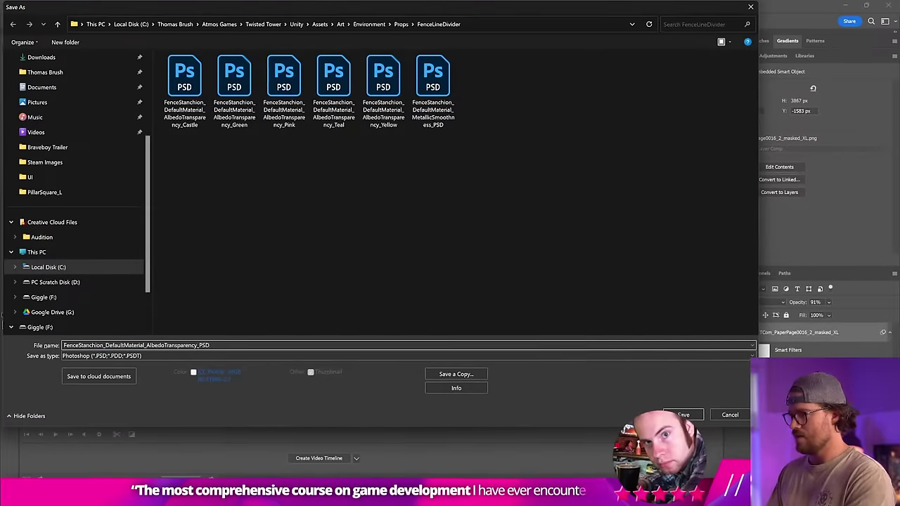
key(Return)
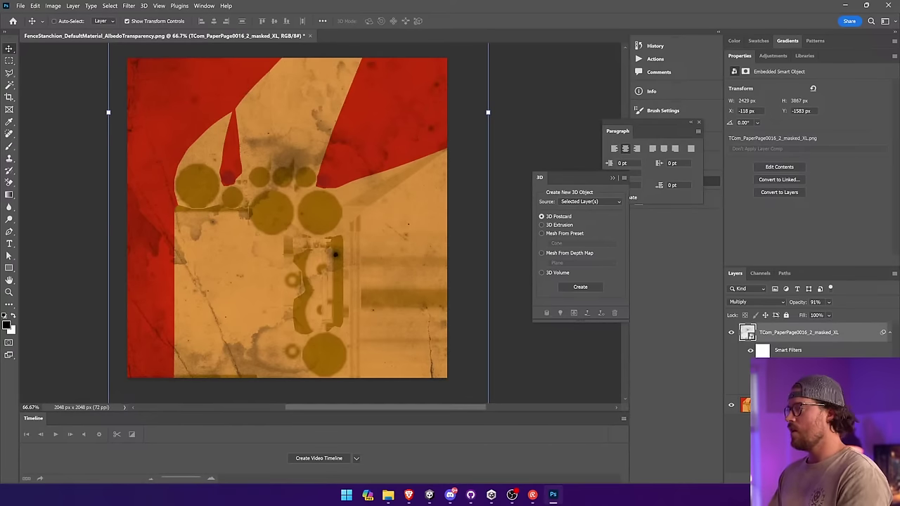
Step: Switch to Unity and locate the Mat_FenceStanchion material's Base Map texture among the project assets
key(alt+Tab)
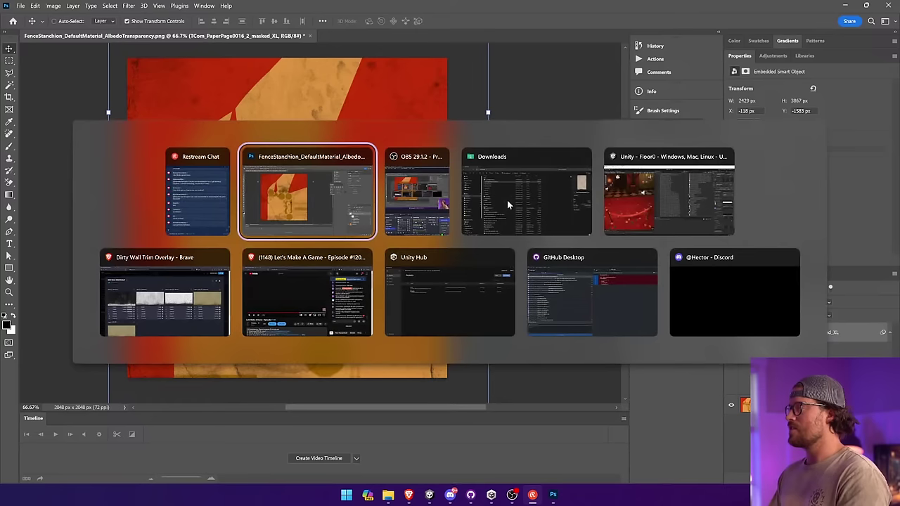
alt+click(662, 189)
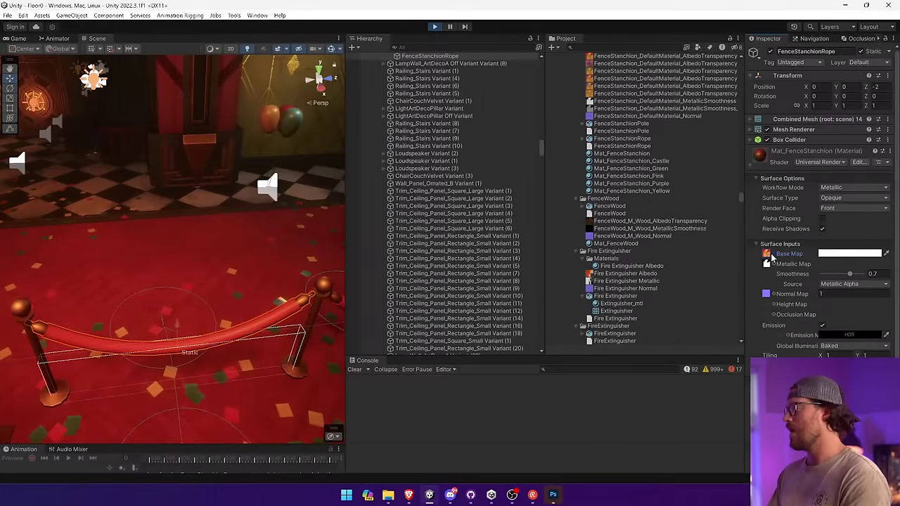
click(767, 255)
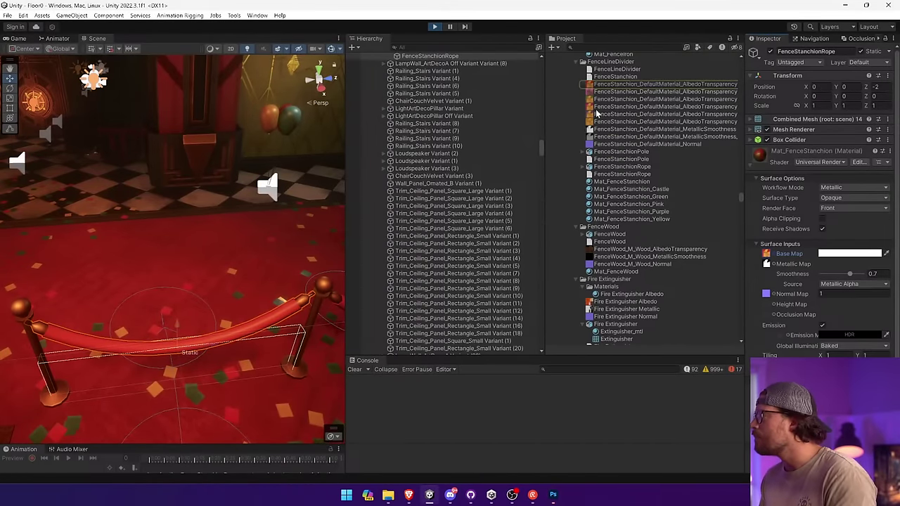
drag(344, 158, 217, 162)
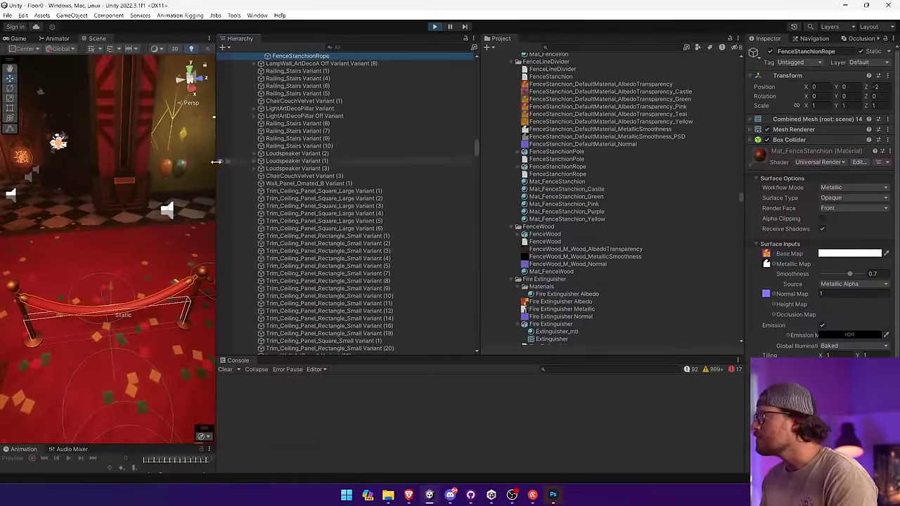
drag(624, 85, 765, 257)
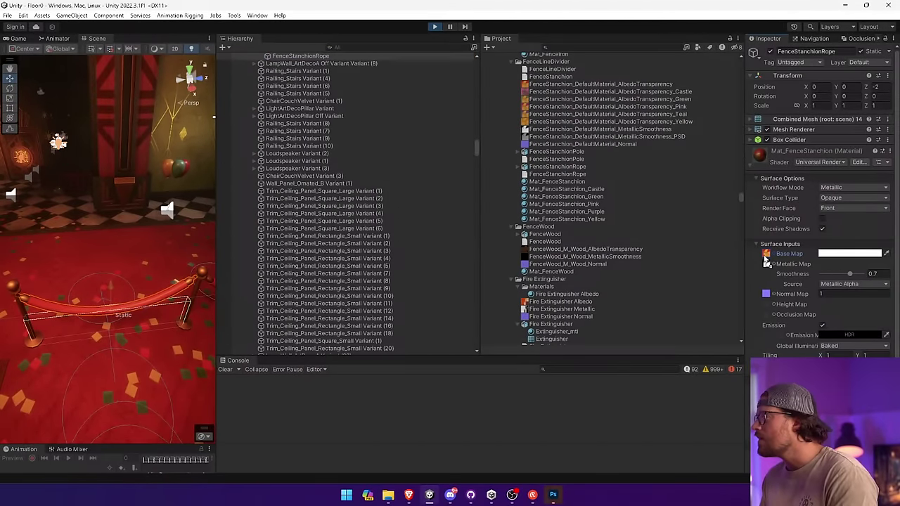
Step: Switch to Photoshop and accept the format options with Maximize Compatibility enabled to finish saving the PSD
key(alt+Tab)
key(alt+Tab)
key(alt+Tab)
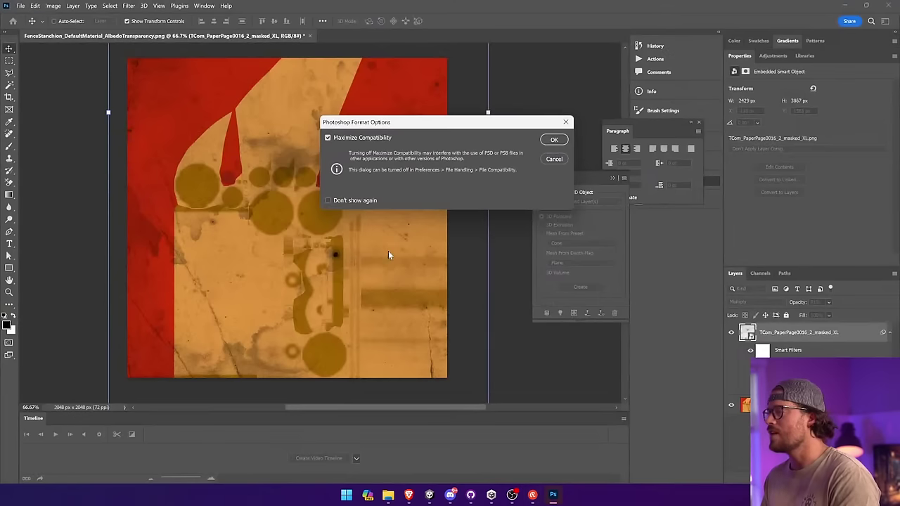
click(552, 140)
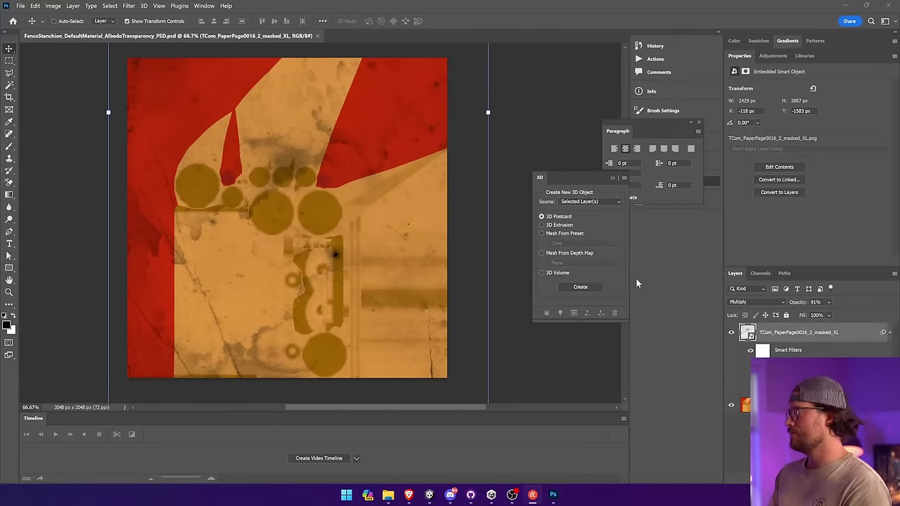
Step: Switch to Unity and examine the stanchion's rope and post up close in an enlarged Scene view
key(alt+Tab)
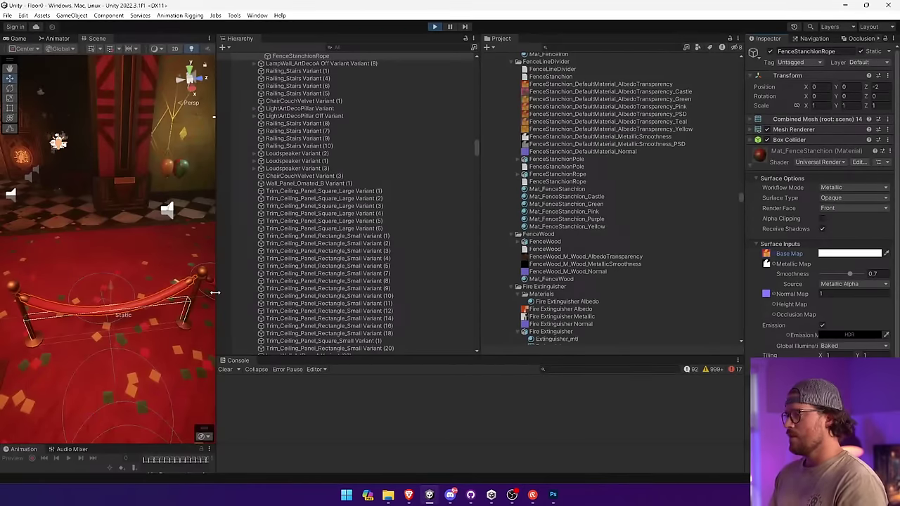
drag(215, 293, 370, 292)
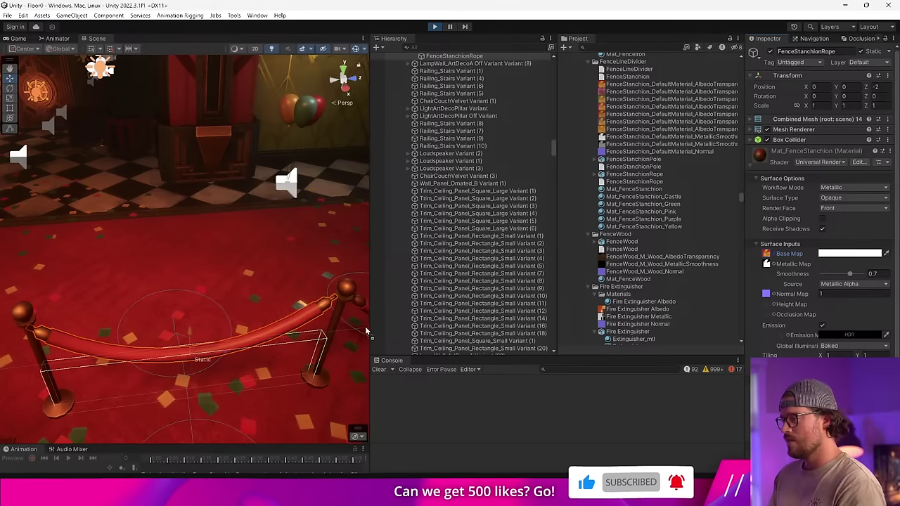
alt+drag(302, 320, 410, 369)
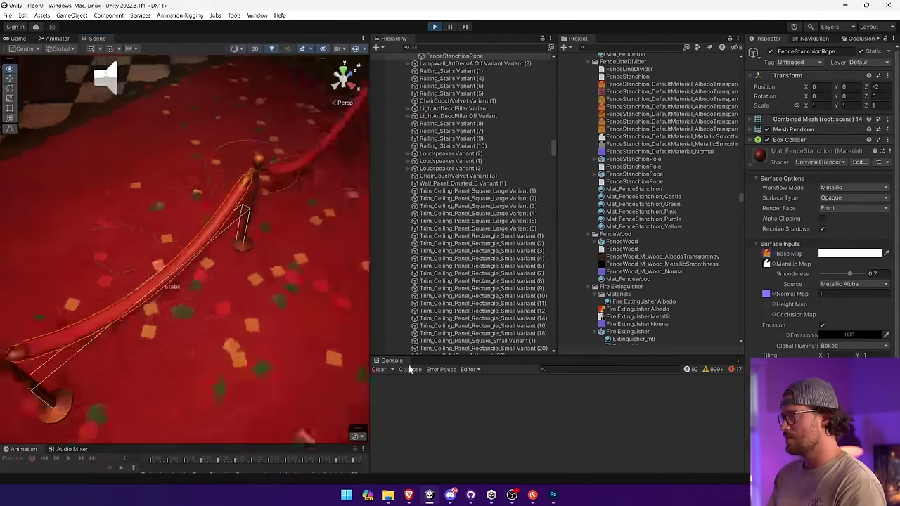
right_drag(410, 369, 340, 208)
right_drag(38, 221, 75, 276)
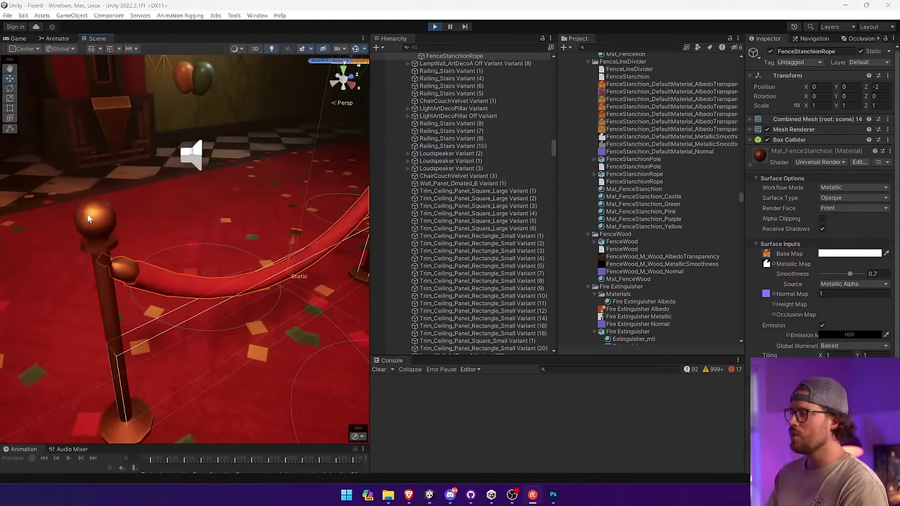
Step: Switch to Photoshop, select the red areas with the Magic Wand at tolerance 5, and rasterize the paper layer, keeping its grunge only there
key(alt+Tab)
click(10, 85)
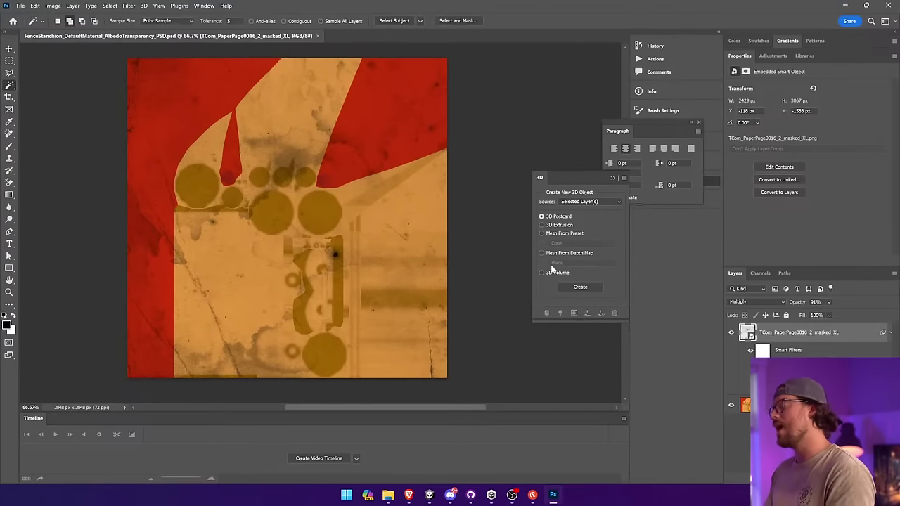
click(182, 116)
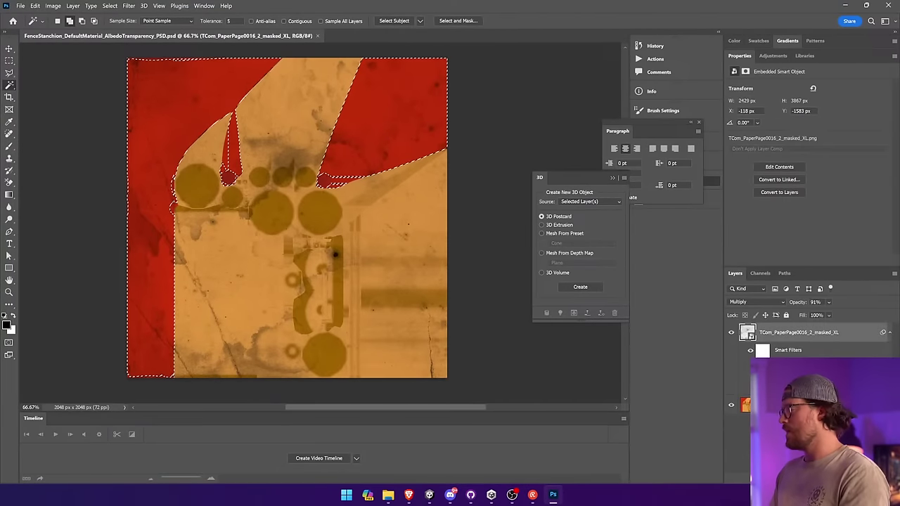
click(798, 479)
right_click(807, 330)
click(745, 203)
right_click(793, 331)
click(821, 281)
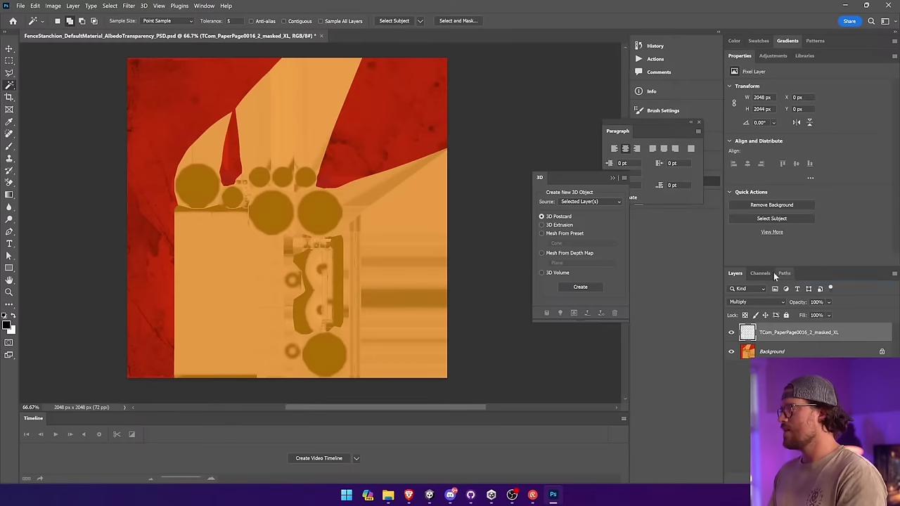
click(749, 274)
click(735, 273)
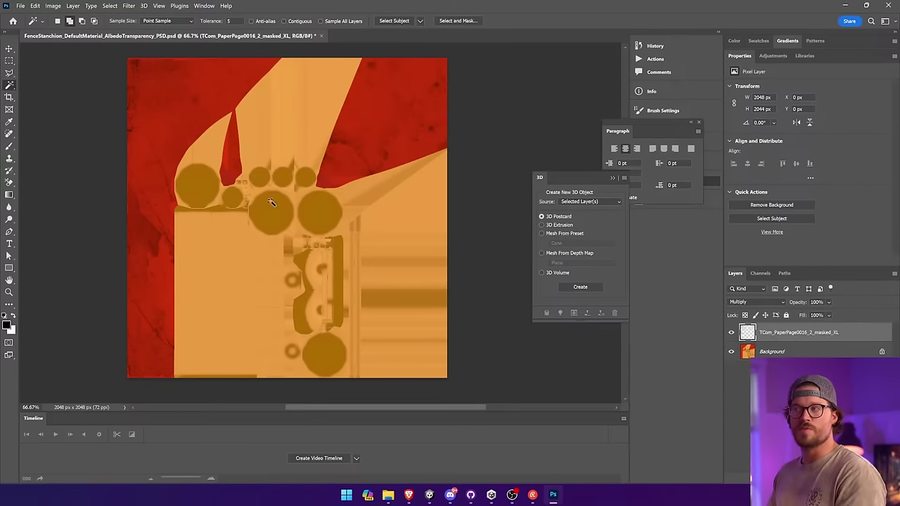
click(772, 352)
click(167, 152)
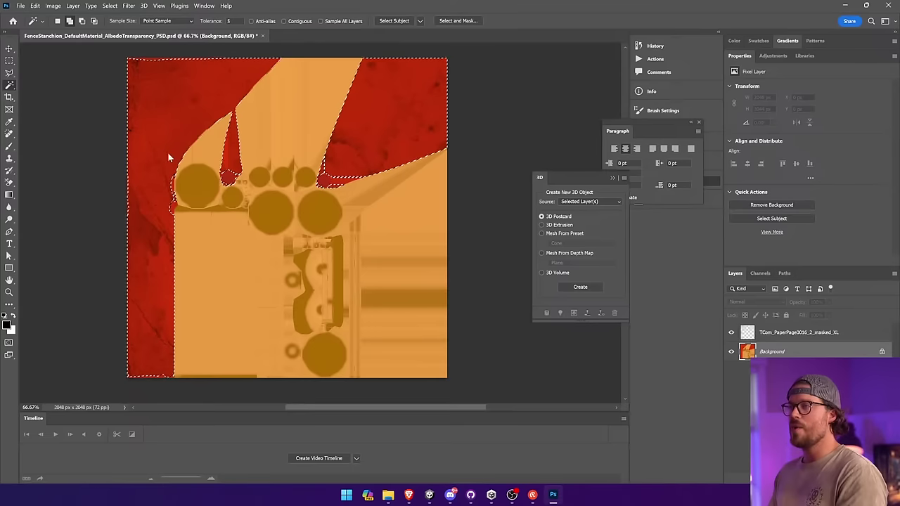
shift+click(229, 179)
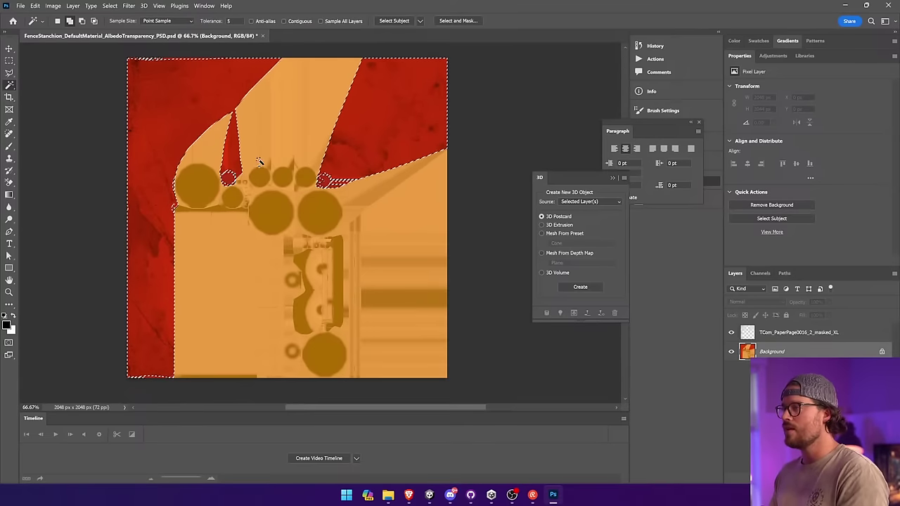
key(ctrl+d)
Step: Select the Background layer's red areas with the Magic Wand at tolerance 25 and copy them to a new layer above the paper layer
click(398, 148)
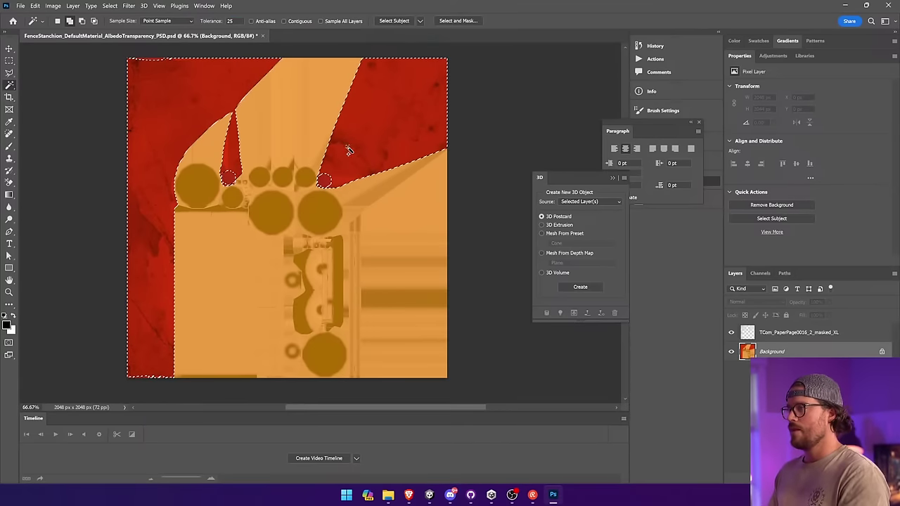
shift+click(238, 176)
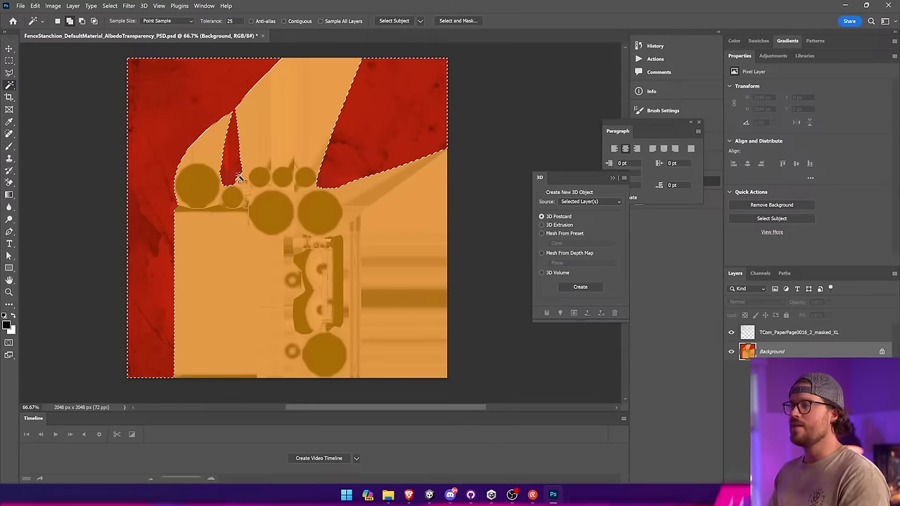
click(773, 332)
key(ctrl+v)
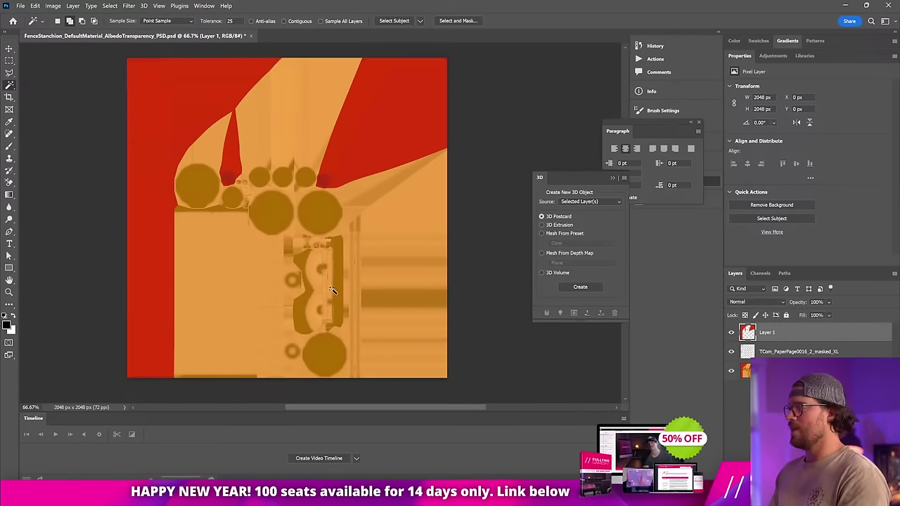
key(v)
click(73, 6)
mouse_move(52, 5)
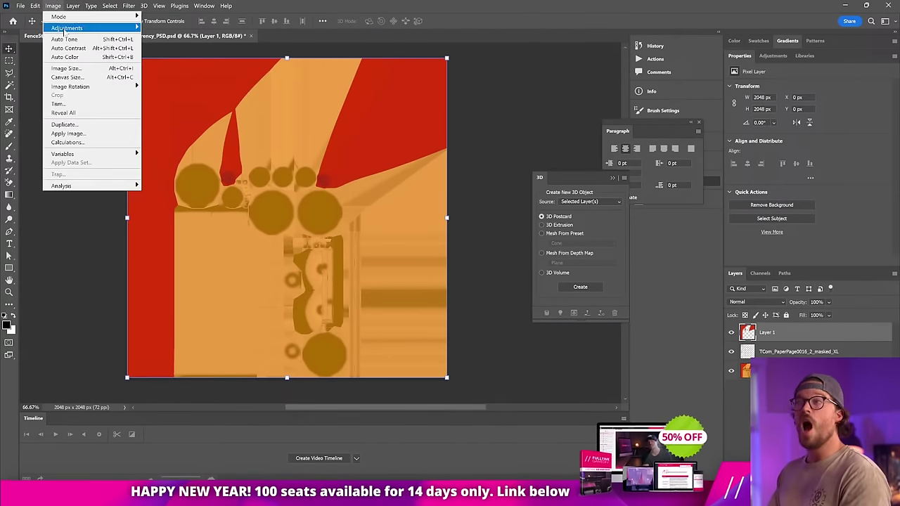
mouse_move(70, 27)
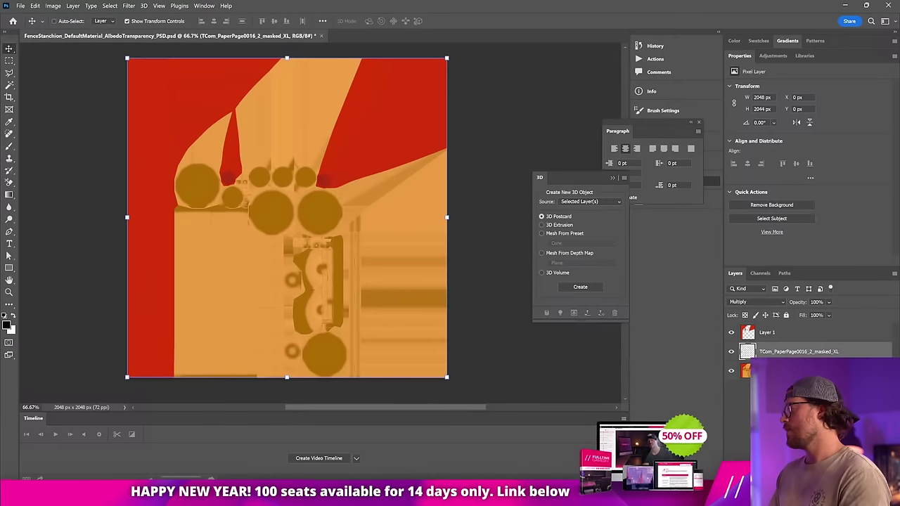
Step: Add a new layer between the red copy and the paper layer and fill it with black using the Paint Bucket
click(9, 195)
click(25, 204)
click(370, 311)
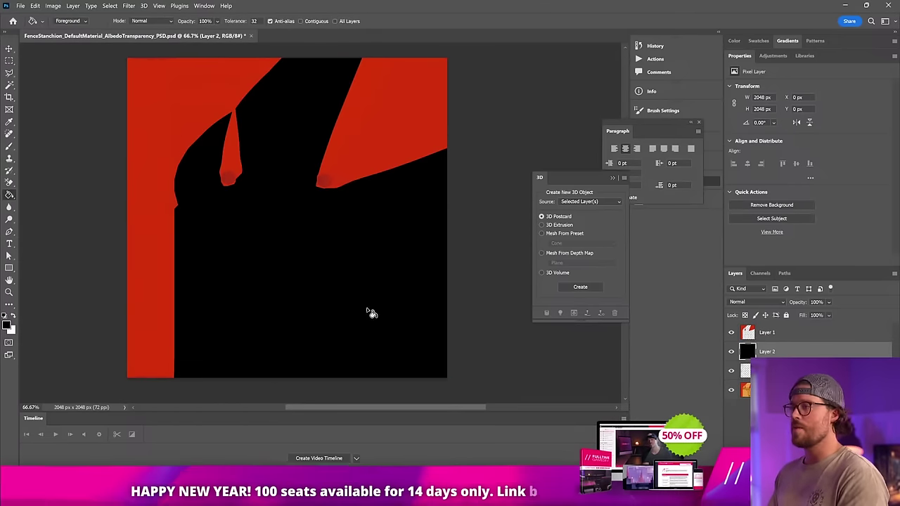
Step: Fill the red shapes on Layer 1 with white
click(769, 335)
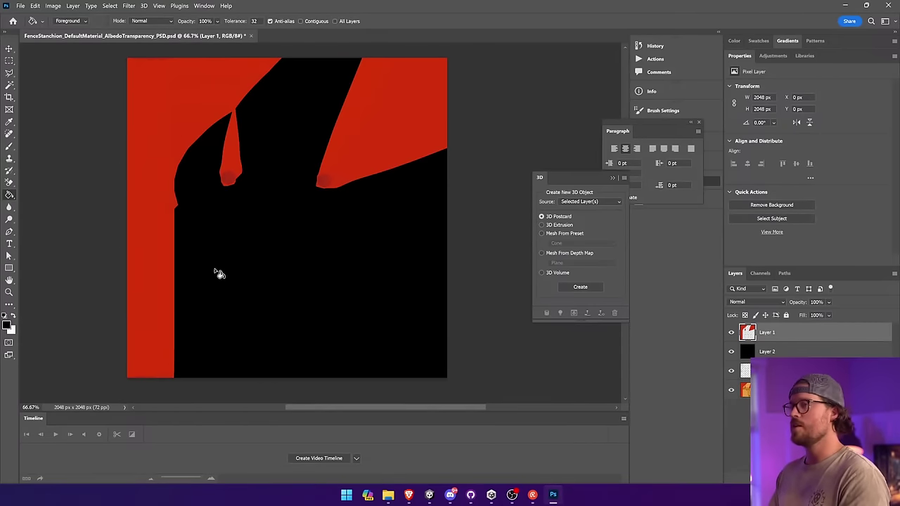
click(180, 196)
key(ctrl+z)
click(375, 156)
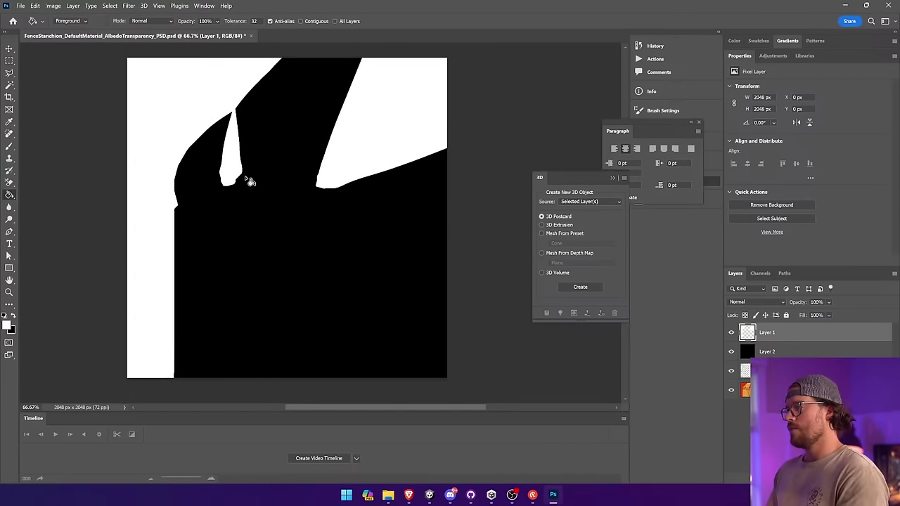
Step: Merge Layer 1 and the black Layer 2 into a single black-and-white layer
shift+click(779, 348)
right_click(779, 348)
click(804, 416)
key(ctrl+z)
right_click(796, 339)
click(808, 398)
Step: Copy the whole merged black-and-white layer into a new alpha channel named Alpha 1 and save the file
key(ctrl+a)
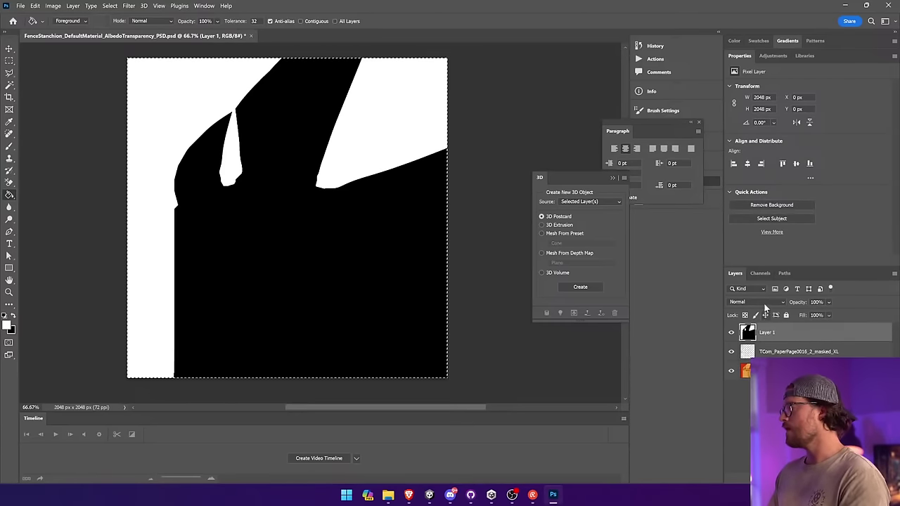
click(760, 274)
click(794, 344)
key(ctrl+c)
click(815, 478)
key(ctrl+v)
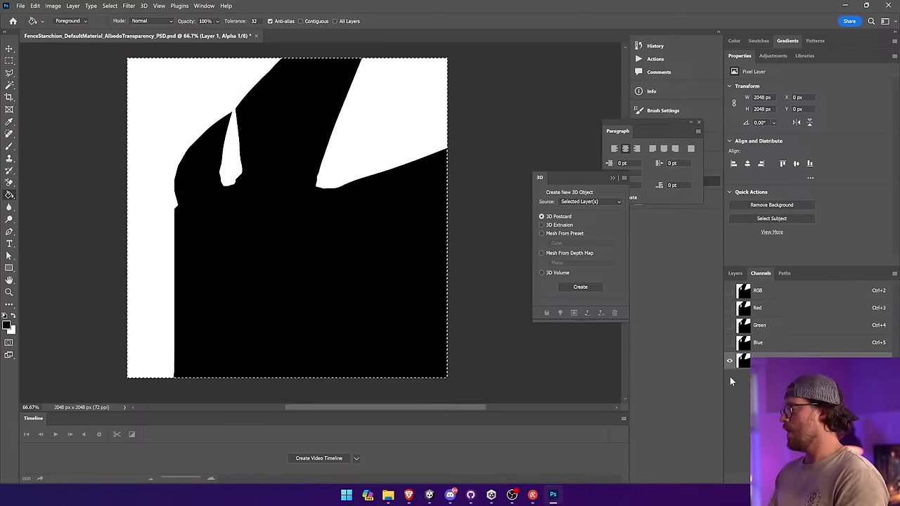
key(ctrl+s)
Step: Switch to Unity and inspect the fence rope's updated texture in the scene
click(429, 495)
right_drag(306, 307, 282, 300)
right_drag(344, 281, 325, 271)
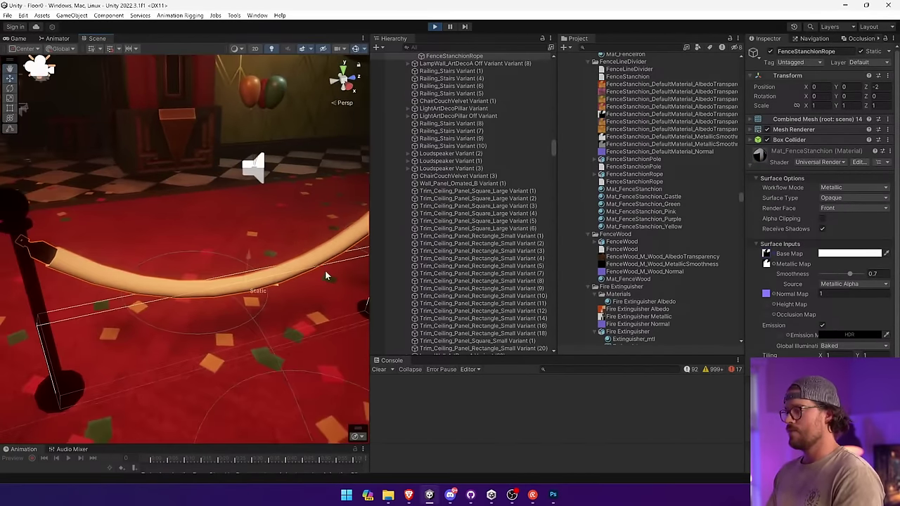
Step: Switch to Photoshop, hide the black-and-white Layer 1, select the TCom_PaperPage0016_2_masked_XL layer and save the file
key(alt+Tab)
click(735, 274)
click(731, 333)
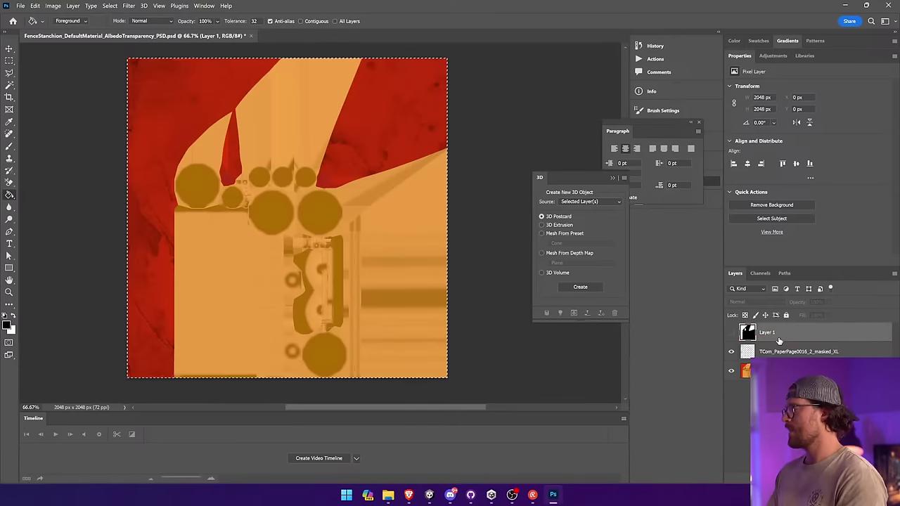
click(778, 350)
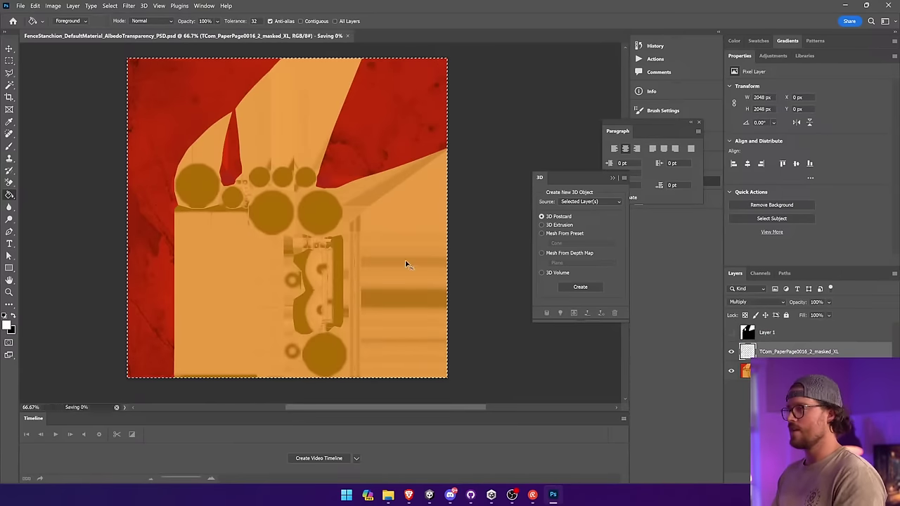
Step: Switch to Unity, widen the Scene view and set the rope material's smoothness source to Albedo Alpha
key(alt+Tab)
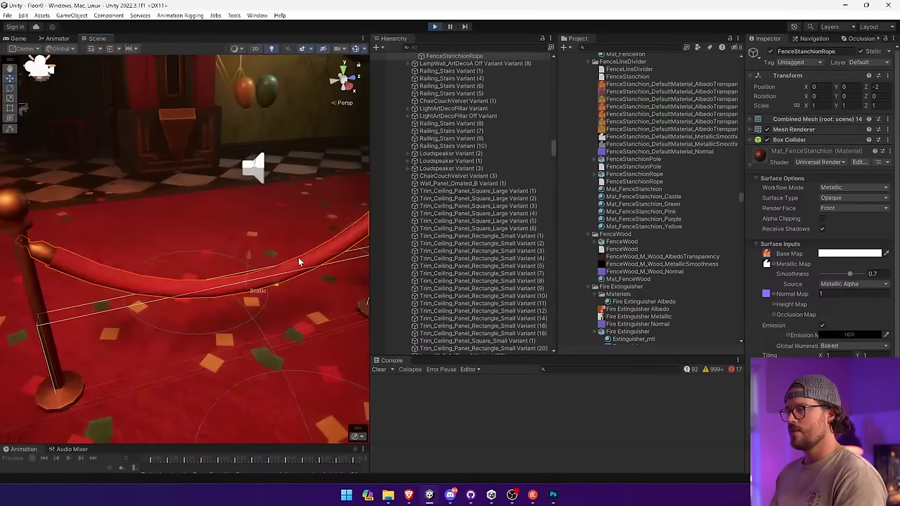
drag(367, 252, 505, 253)
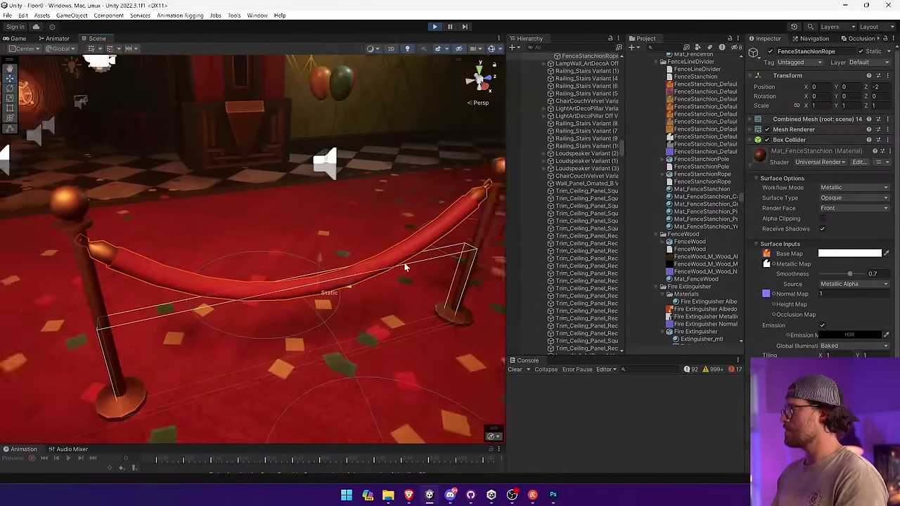
click(864, 284)
click(858, 304)
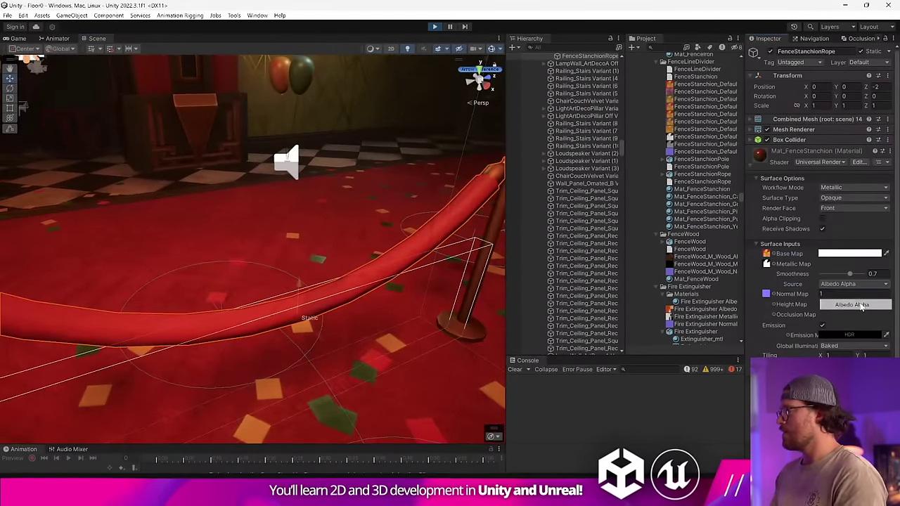
key(s)
right_drag(297, 267, 316, 258)
alt+drag(316, 257, 636, 225)
Step: Switch to Photoshop, invert the Alpha 1 channel, clear the selection and save the file
key(alt+Tab)
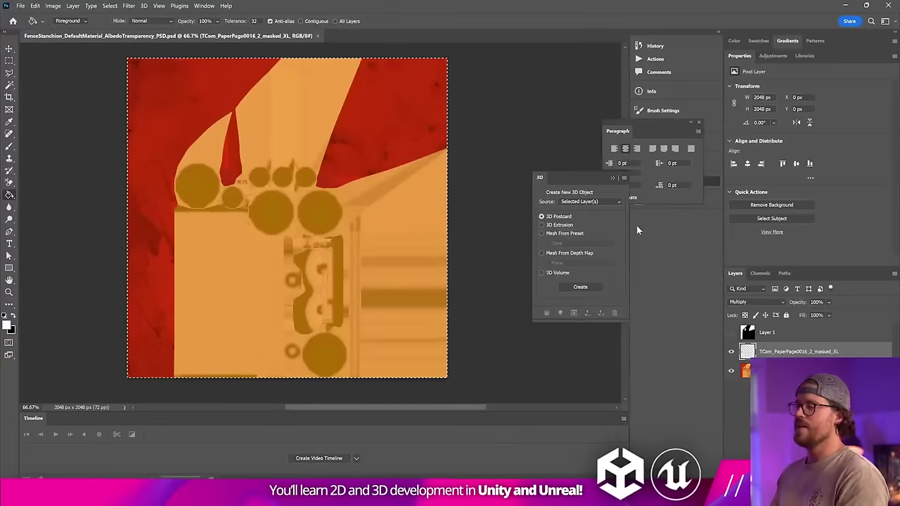
click(761, 274)
click(790, 360)
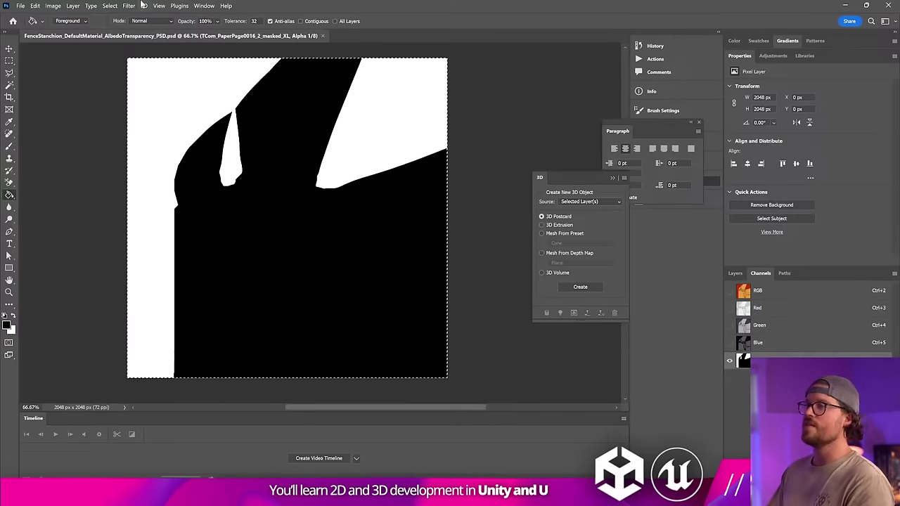
click(52, 6)
mouse_move(80, 28)
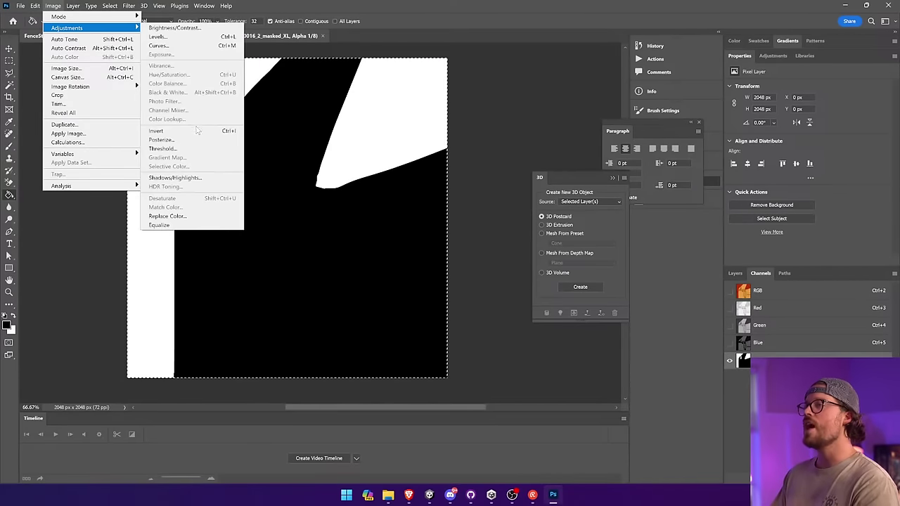
click(198, 129)
click(9, 62)
click(333, 169)
key(ctrl+s)
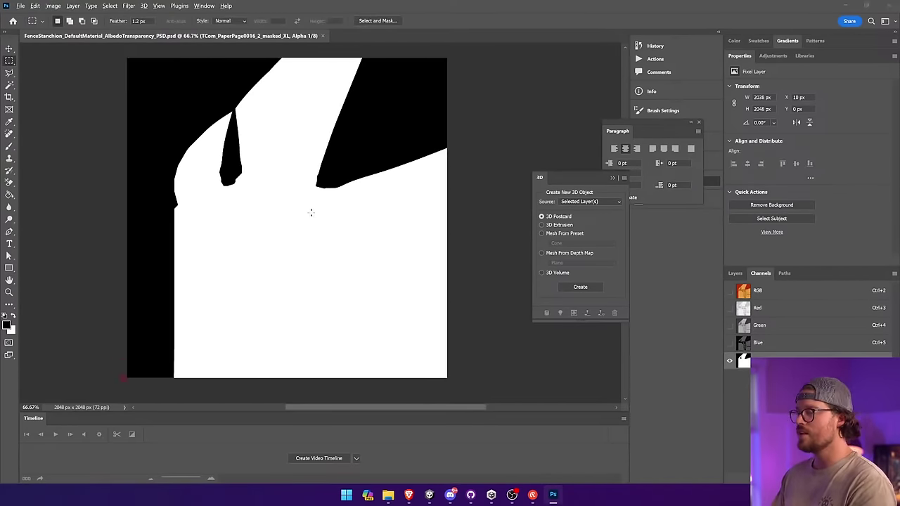
Step: Switch to Unity, view the stanchion ropes and open the material's normal map texture in Photoshop
key(alt+Tab)
key(w)
right_drag(324, 282, 894, 288)
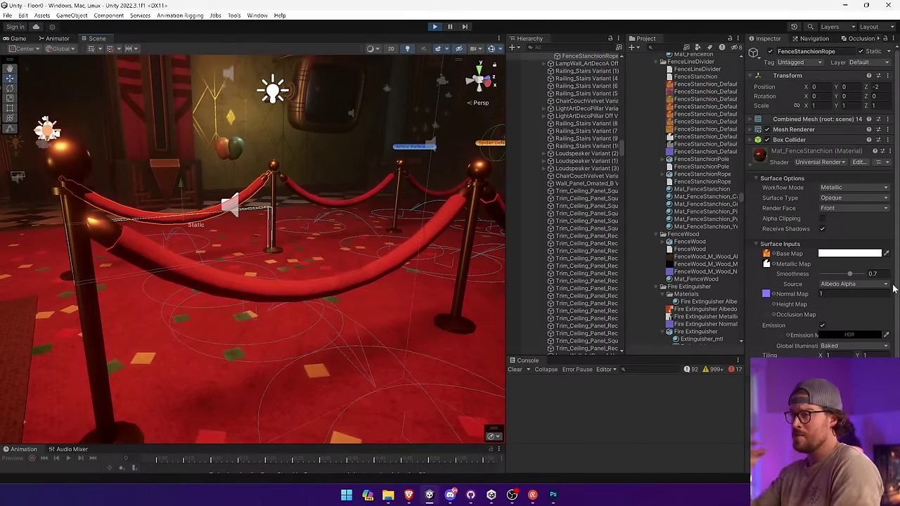
double_click(766, 294)
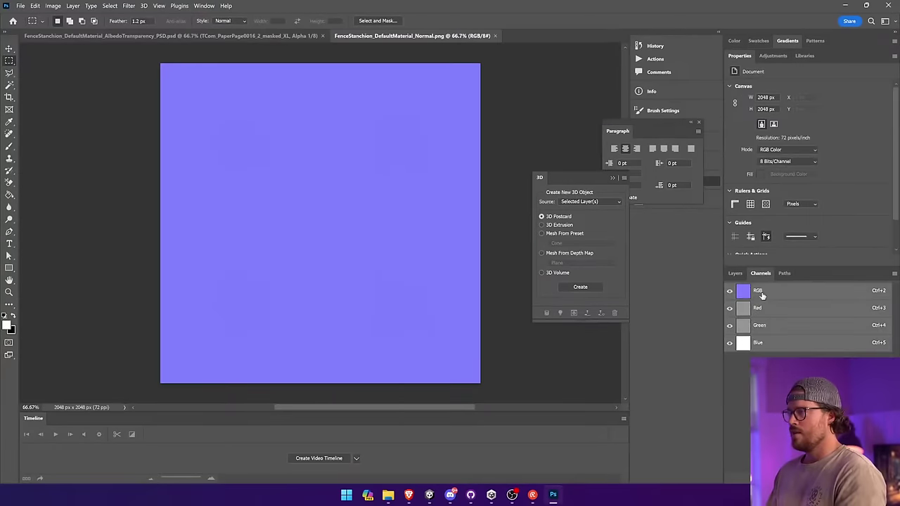
Step: Return the albedo document to its full-colour Background layer and open the recent file Carpet Art Deco_Albedo.psd
click(241, 36)
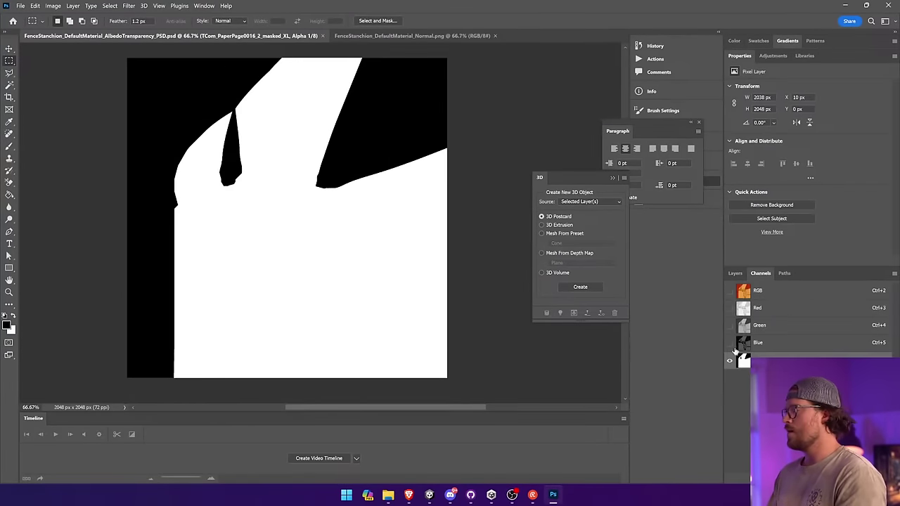
click(749, 325)
click(735, 274)
click(780, 371)
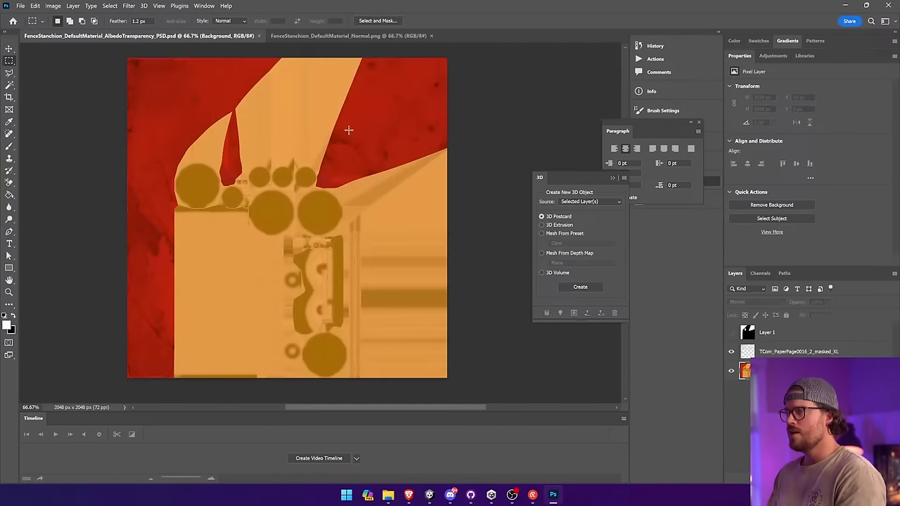
click(24, 6)
mouse_move(70, 64)
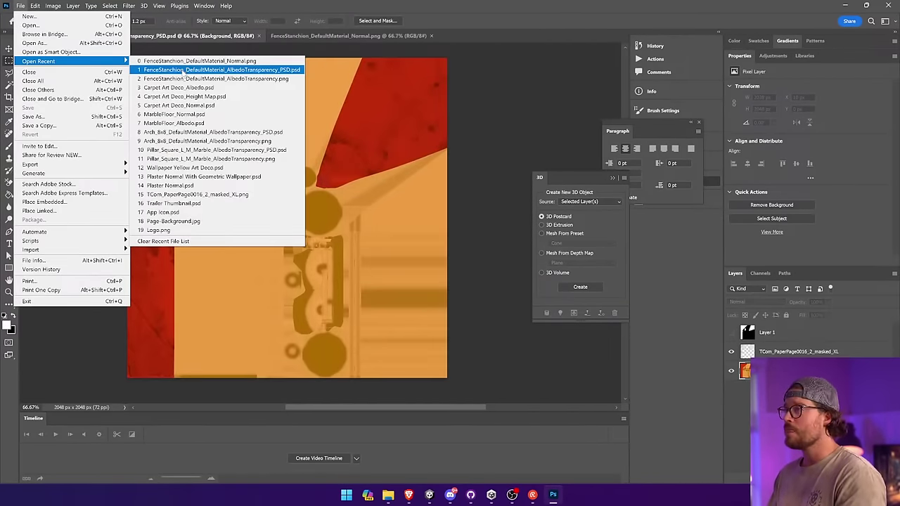
click(232, 87)
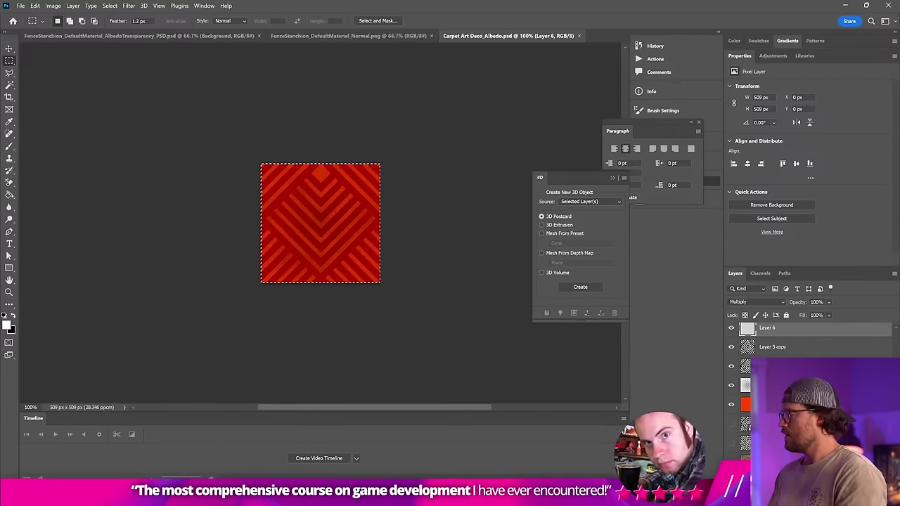
Step: Paste the carpet document's Layer 6 fabric texture into the FenceStanchion normal map and scale it to fill the 2048 px canvas
click(379, 36)
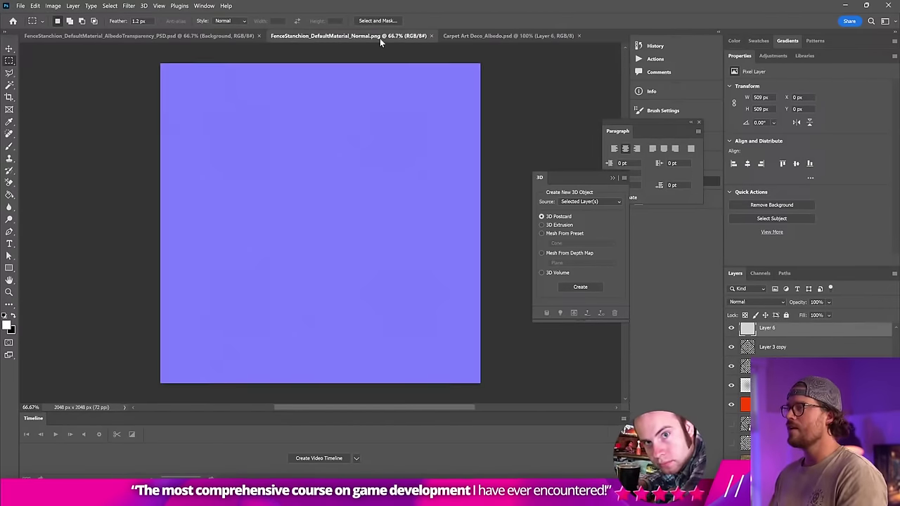
key(ctrl+v)
key(v)
drag(307, 232, 191, 110)
key(ctrl+t)
drag(243, 143, 479, 383)
key(Return)
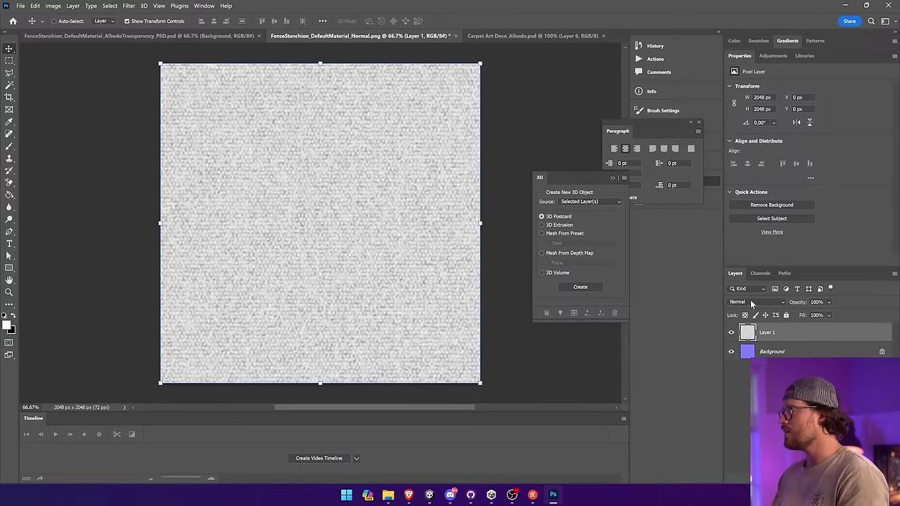
Step: Generate a normal map from the pasted texture with Invert Height on, blur 1.6 and detail scale 17%
click(130, 6)
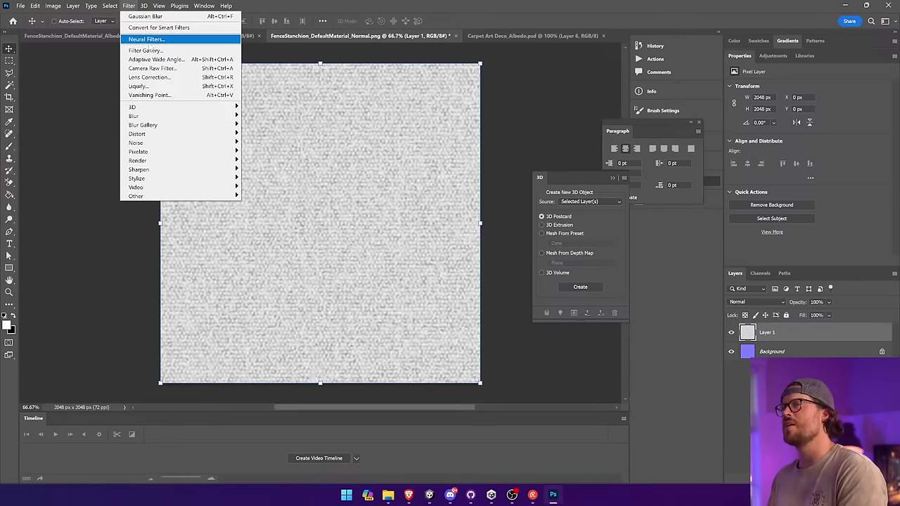
mouse_move(207, 107)
click(307, 116)
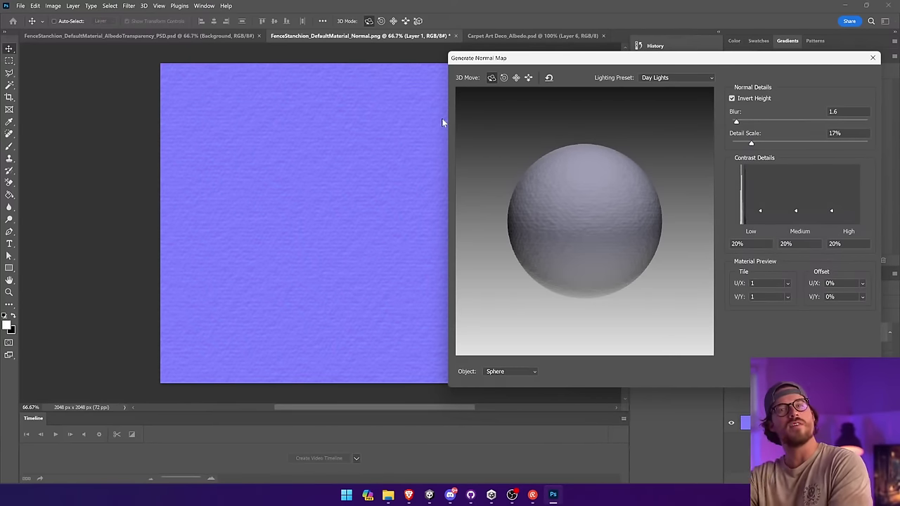
click(791, 371)
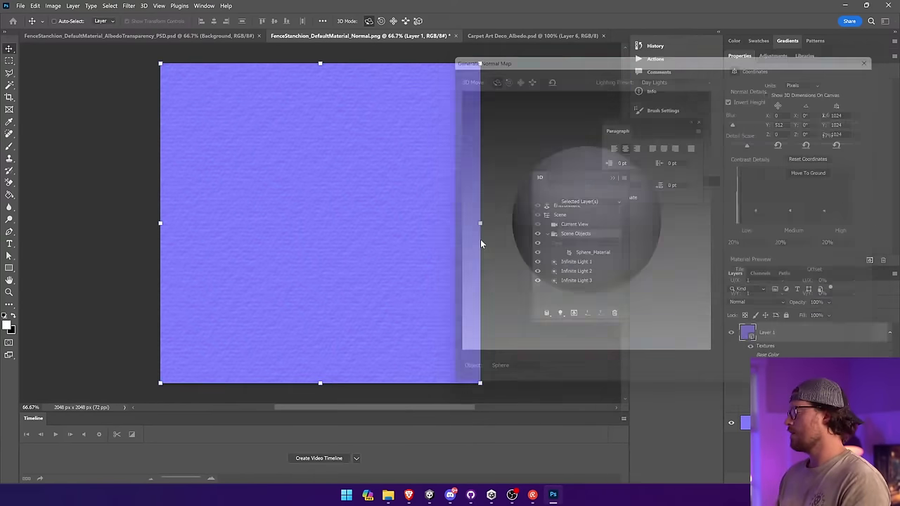
Step: Save the normal map as the Photoshop file FenceStanchion_DefaultMaterial_Normal in the FenceLineDivider folder
key(ctrl+shift+s)
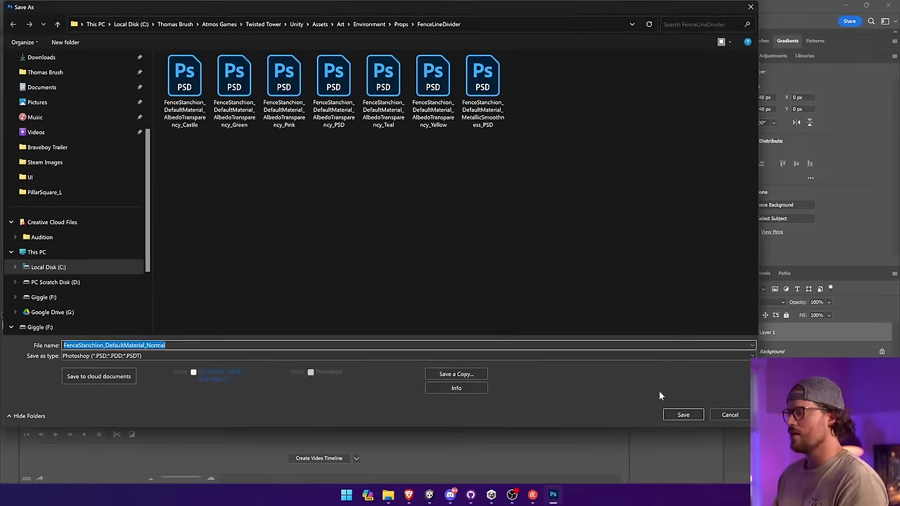
click(701, 414)
click(554, 140)
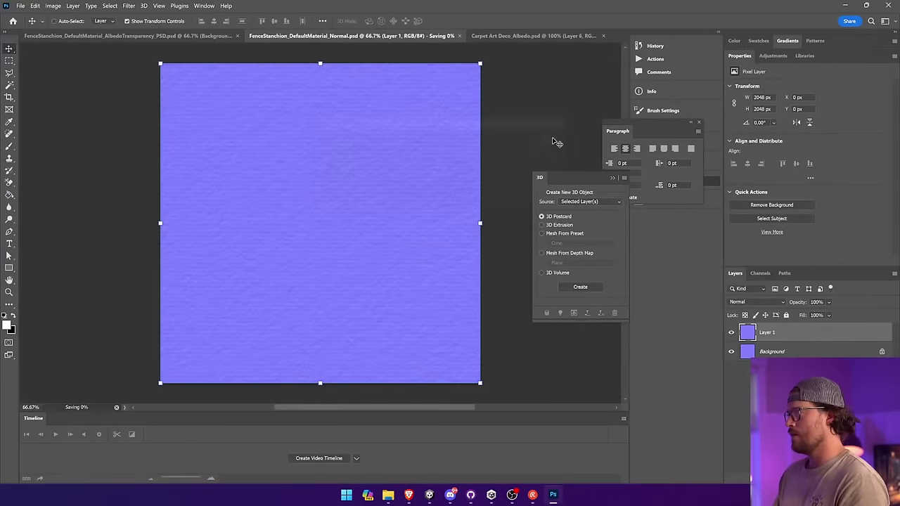
Step: Switch to Unity, locate the rope material's normal map among the project files and inspect the rope
key(alt+Tab)
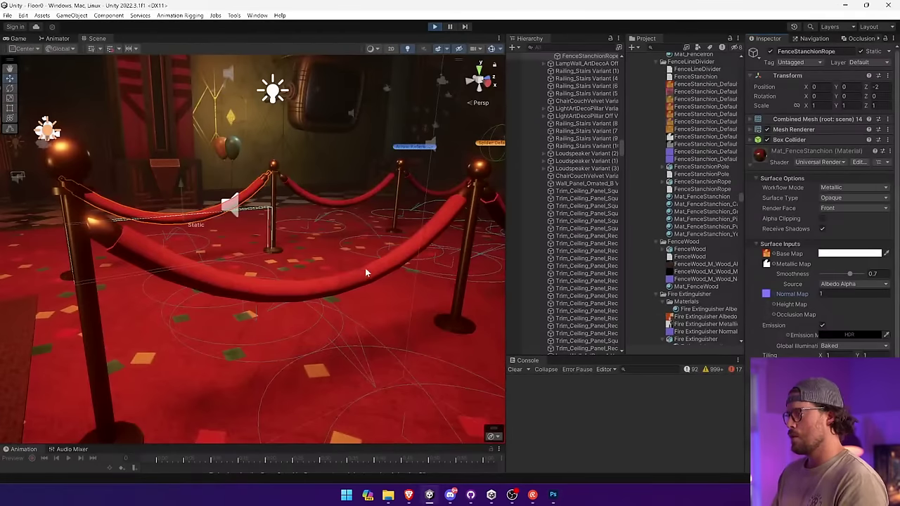
click(766, 294)
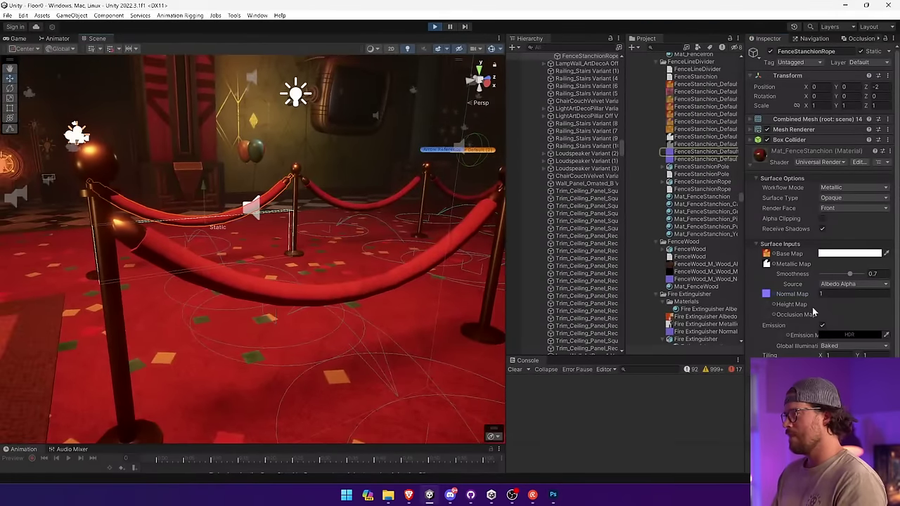
right_drag(273, 316, 342, 236)
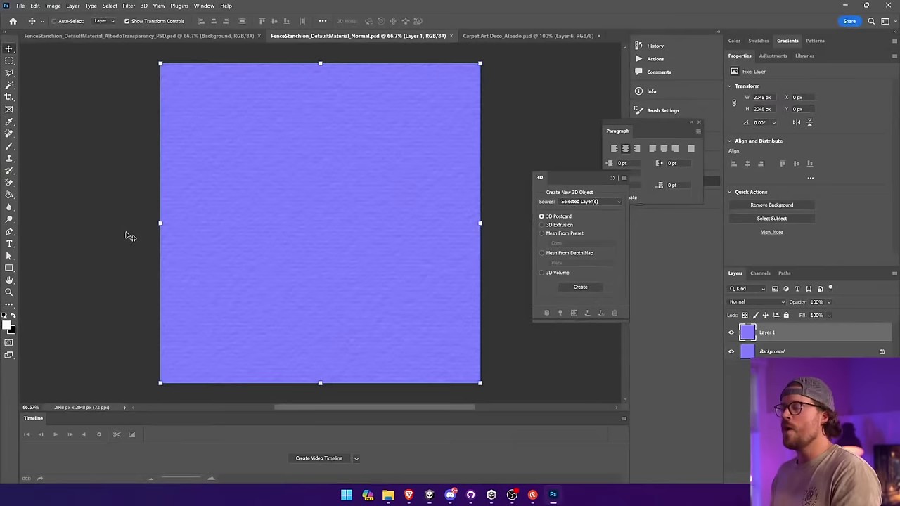
Step: Copy the black-and-white Layer 1 of the albedo document in Photoshop and hide the layer
click(218, 34)
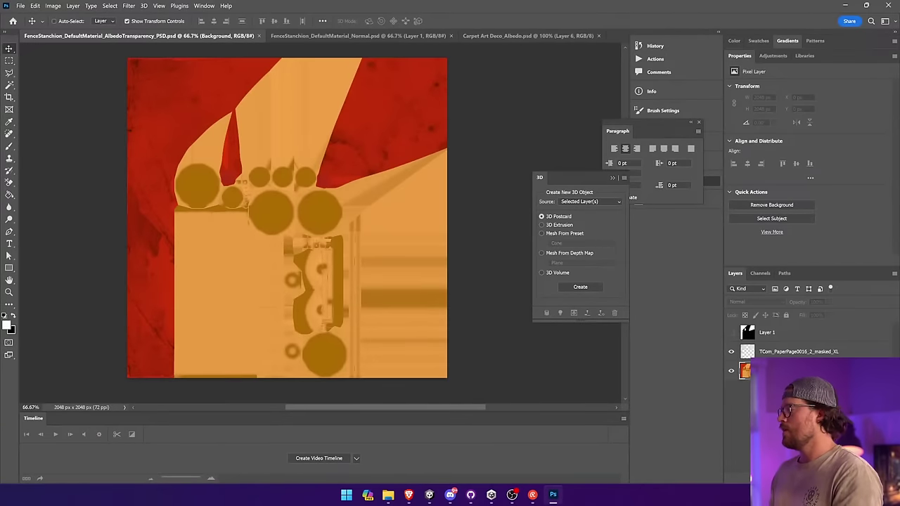
click(771, 335)
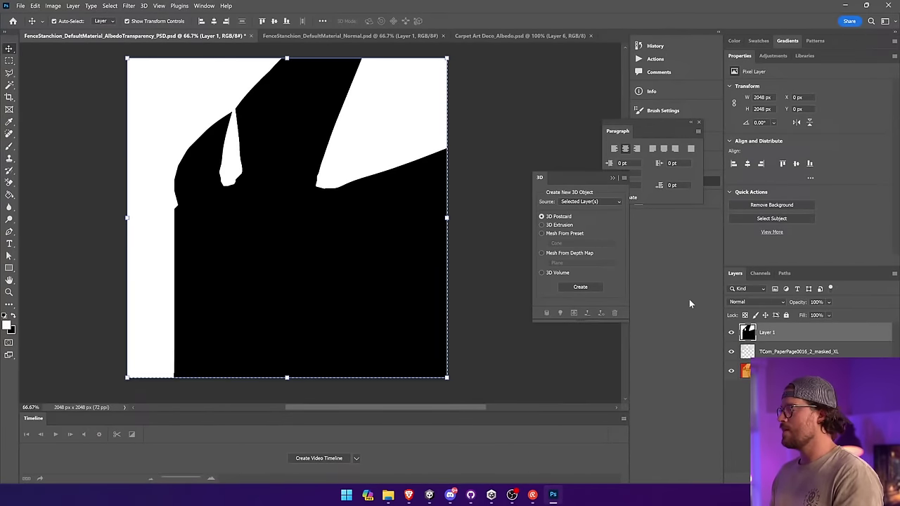
click(731, 333)
Step: Add a layer mask to the normal map's Layer 1 from the copied black-and-white image, save the file and switch to Unity
click(365, 36)
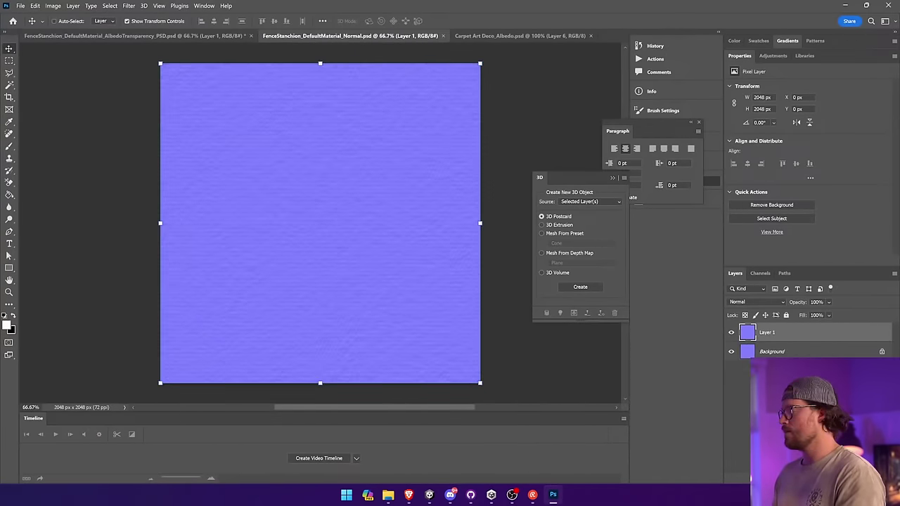
click(796, 478)
alt+click(773, 335)
key(ctrl+v)
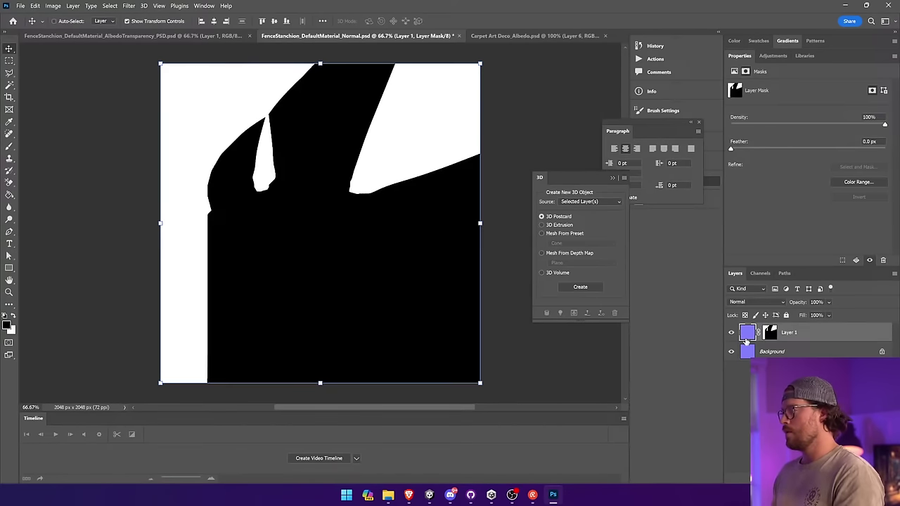
click(746, 339)
key(ctrl+s)
key(alt+Tab)
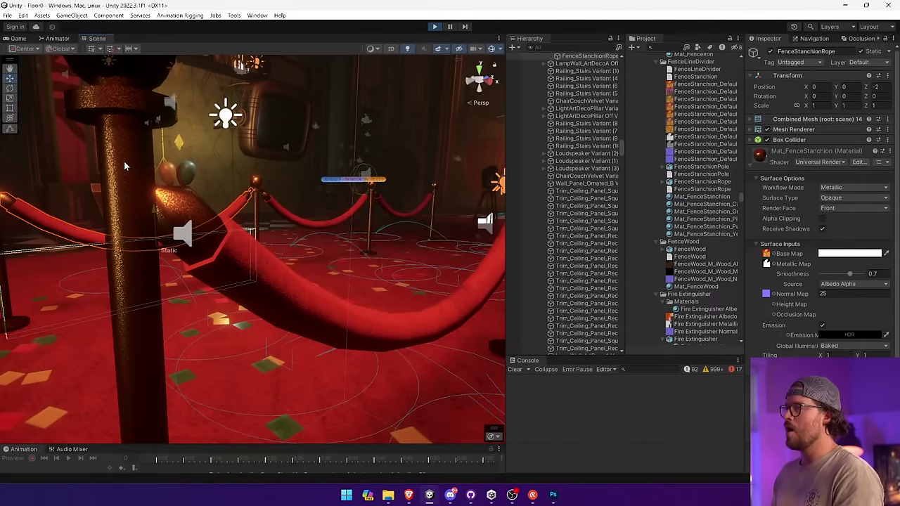
Step: Check the stanchion material's current normal map in Photoshop, and assign the masked Photoshop version as its normal map in Unity
click(768, 296)
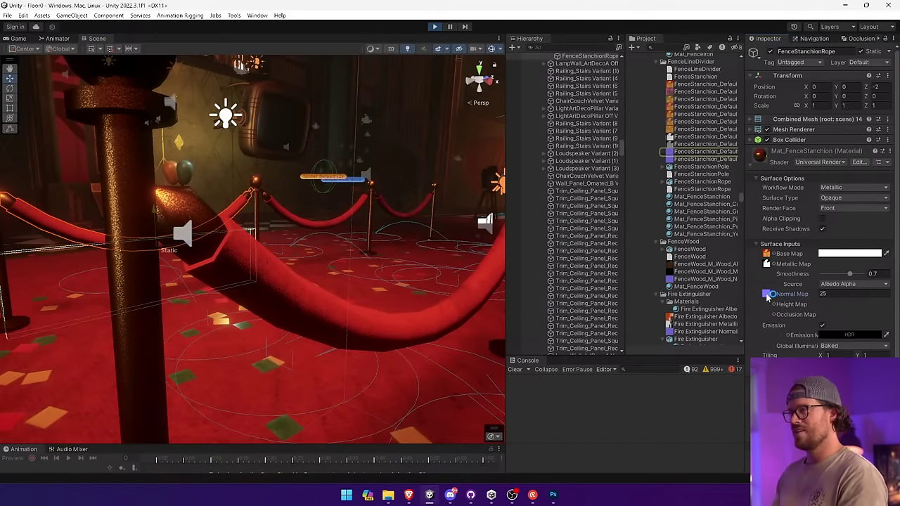
double_click(768, 295)
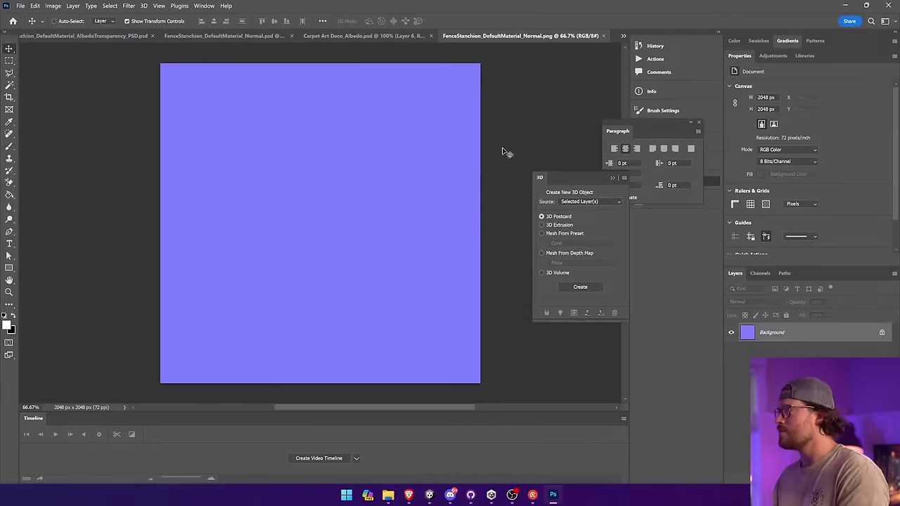
click(387, 36)
click(313, 36)
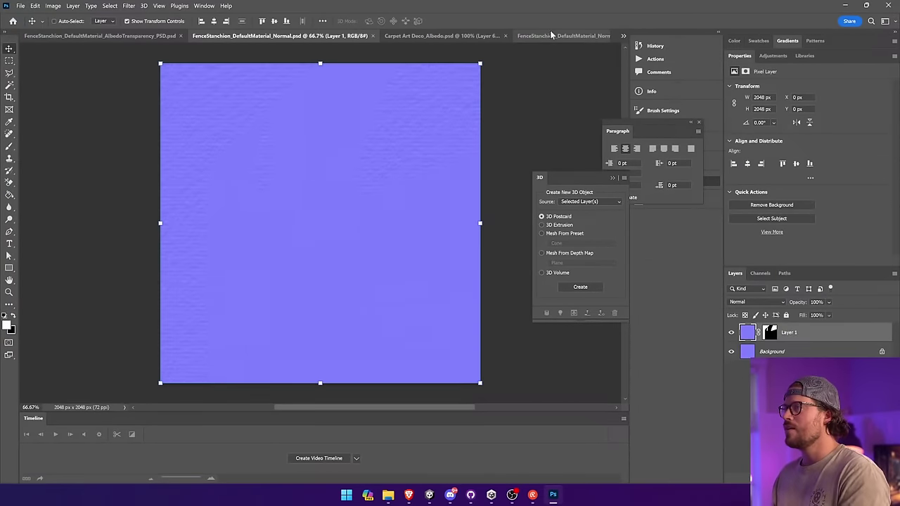
key(alt+Tab)
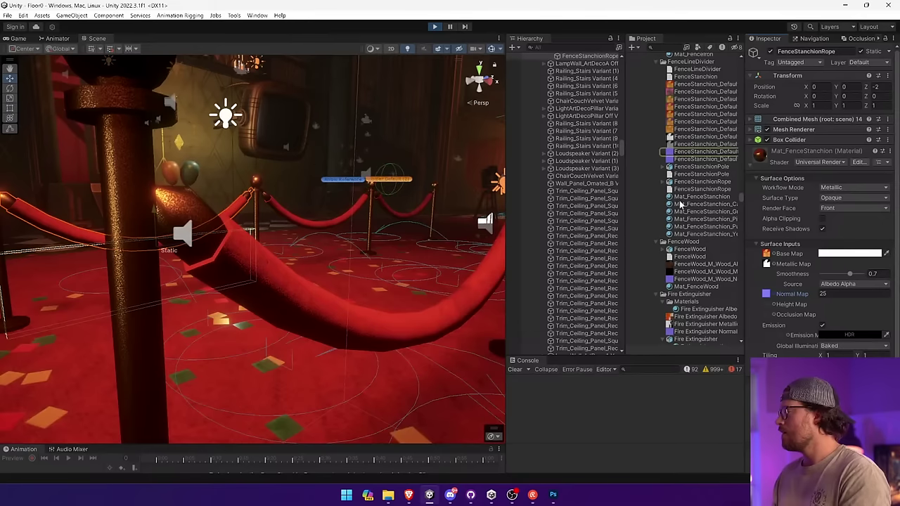
drag(703, 151, 768, 294)
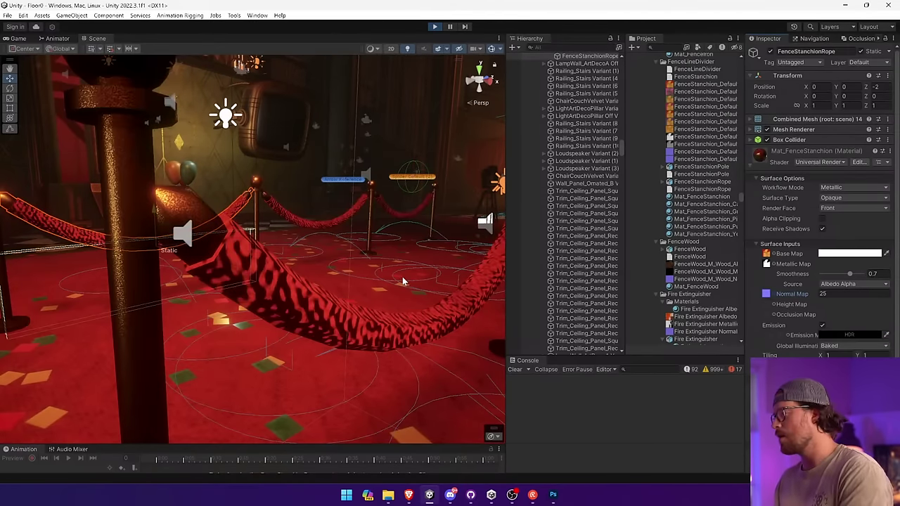
Step: Set the material's normal map strength to 1 and view the stanchions and ropes from farther away
mouse_move(403, 283)
right_down()
mouse_move(372, 279)
mouse_move(398, 269)
right_up()
key(s)
key(a)
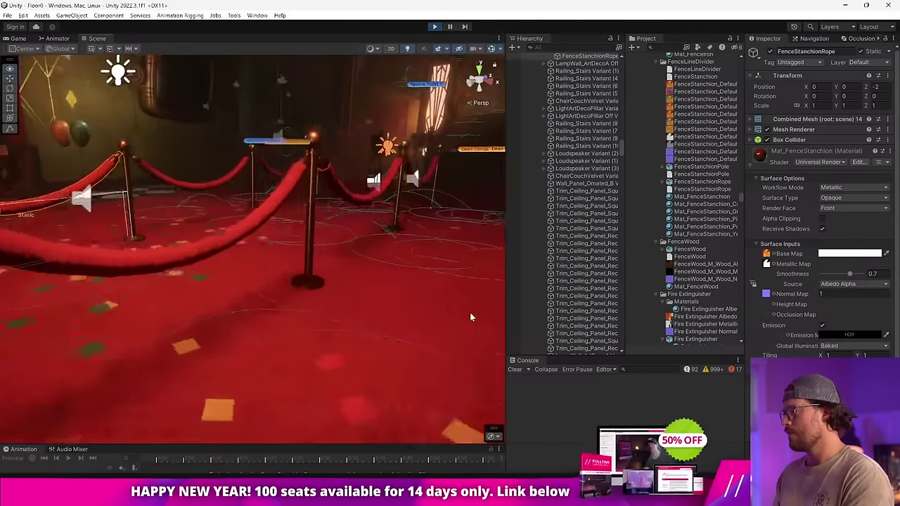
right_drag(470, 313, 698, 324)
key(s)
right_drag(788, 309, 400, 303)
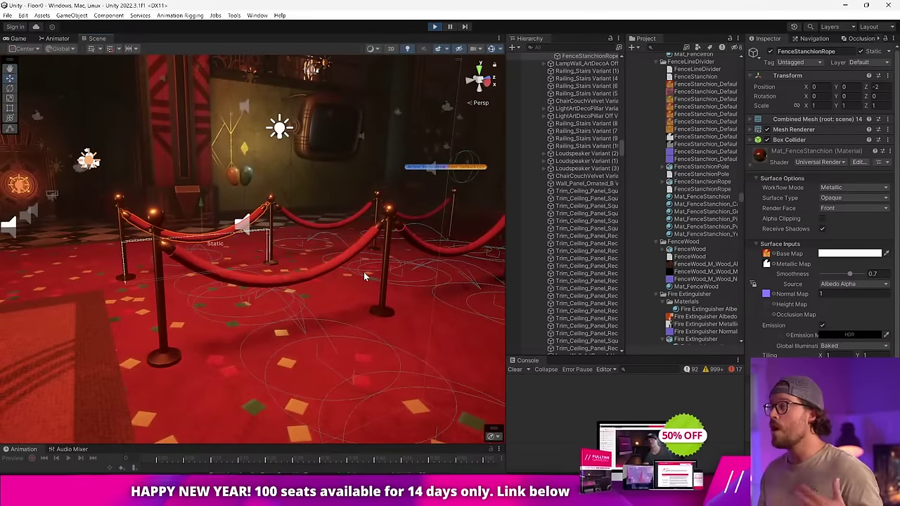
Step: Set the smoothness of the stanchion pole's material to 0.59 and locate that material among the project files
click(160, 221)
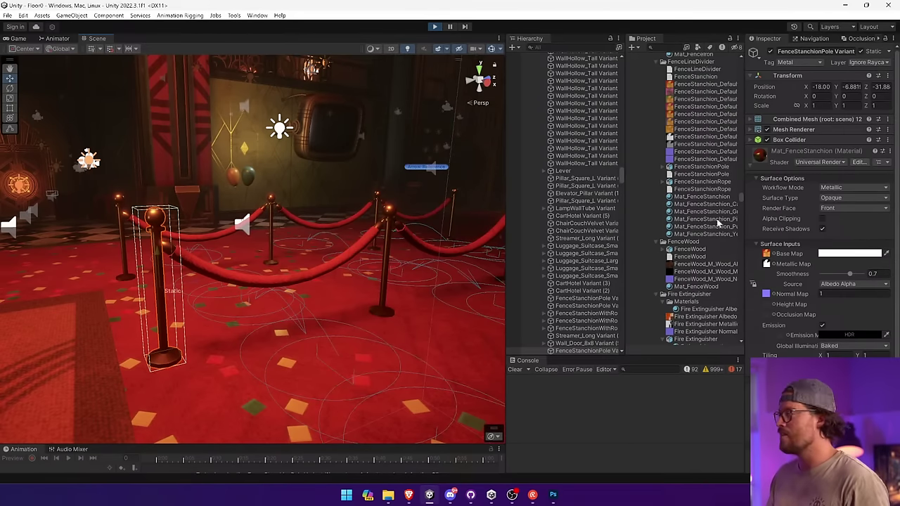
mouse_move(852, 273)
mouse_down()
mouse_move(838, 274)
mouse_move(846, 276)
mouse_up()
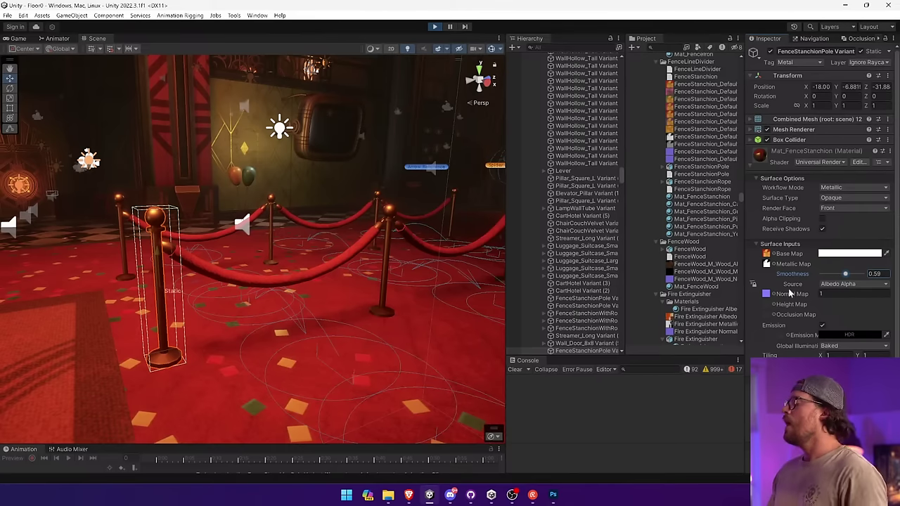
right_click(766, 155)
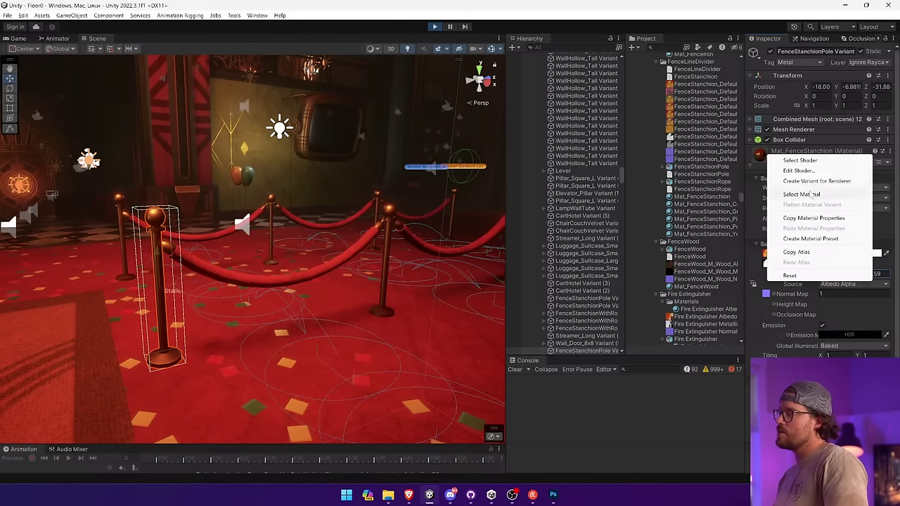
click(809, 195)
Step: Set the smoothness source of the Castle, Green, Pink, Purple and Yellow stanchion materials to Albedo Alpha
drag(743, 204, 797, 204)
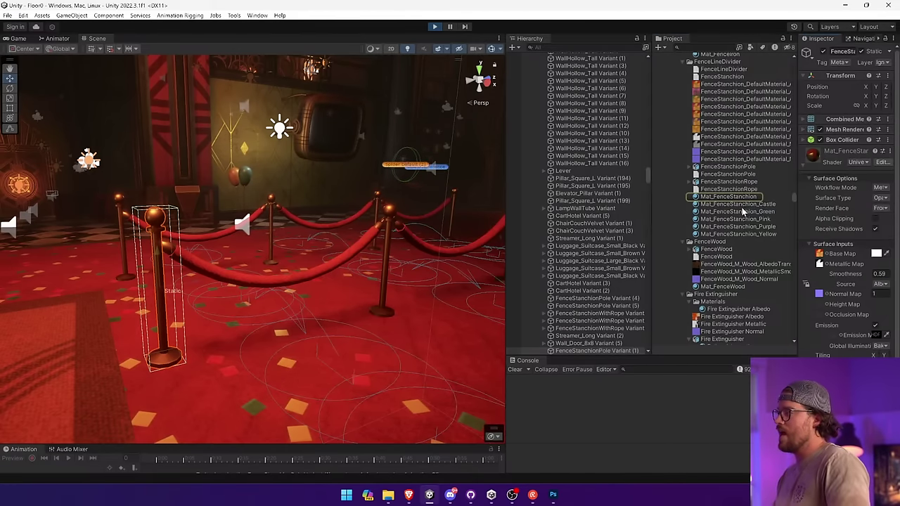
drag(500, 225, 408, 225)
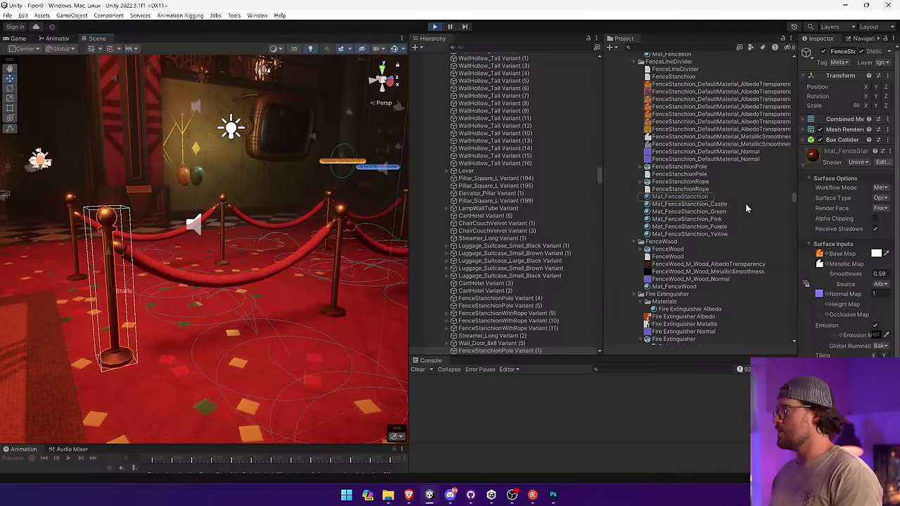
click(766, 204)
shift+click(787, 234)
drag(795, 229, 688, 229)
click(829, 180)
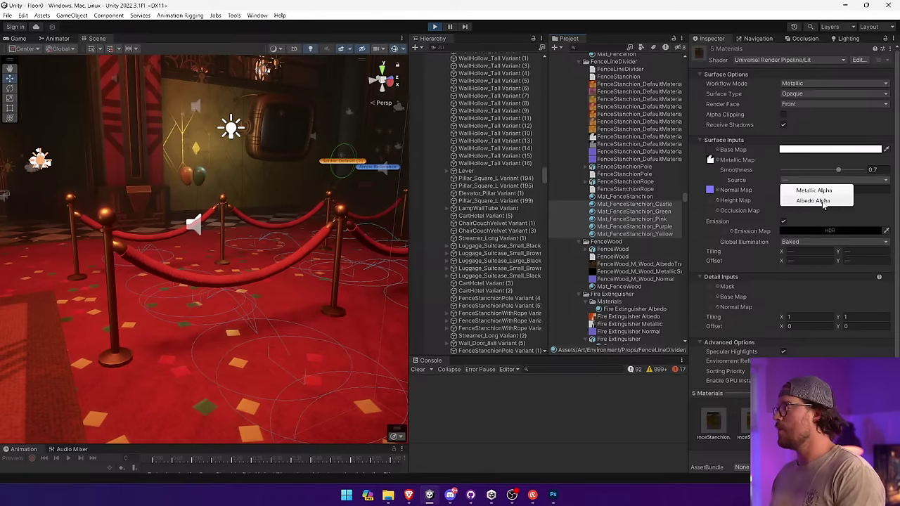
click(822, 201)
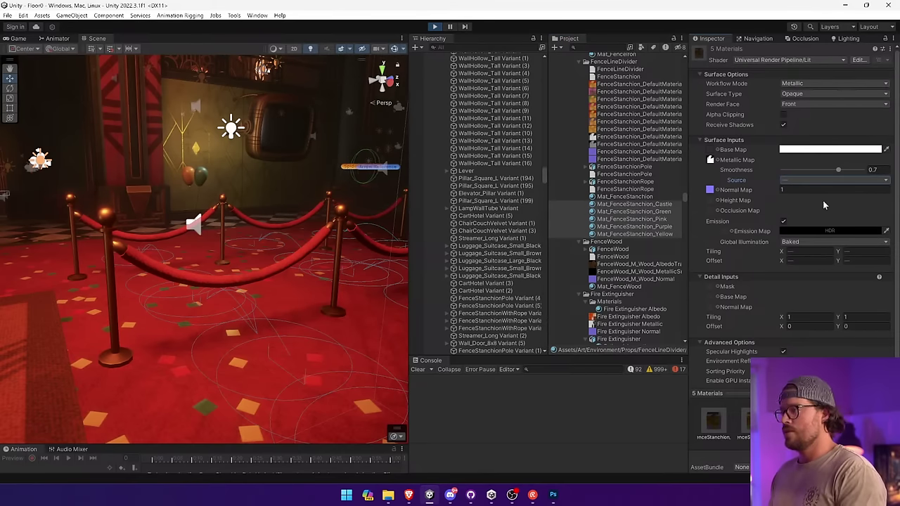
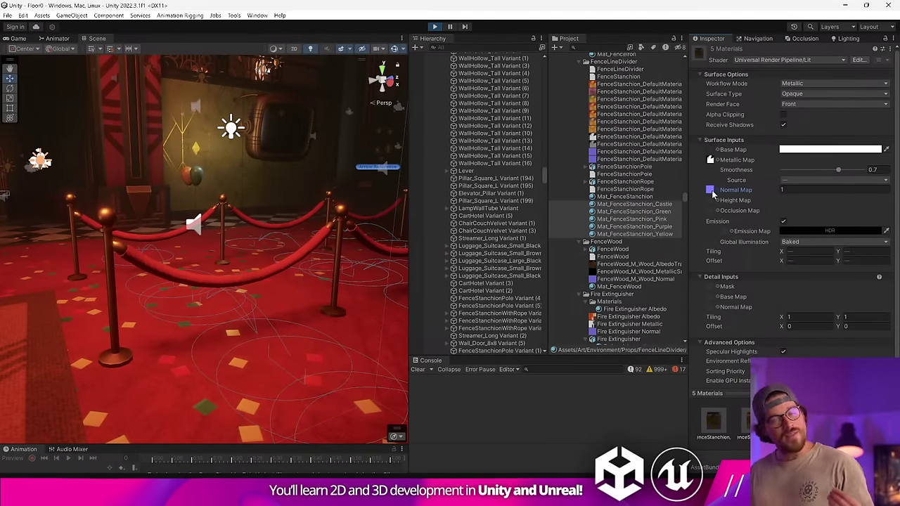
Step: Delete the texture FenceStanchion_DefaultMaterial_AlbedoTransparency_Pink.psd from the FenceLineDivider folder
drag(409, 127, 297, 127)
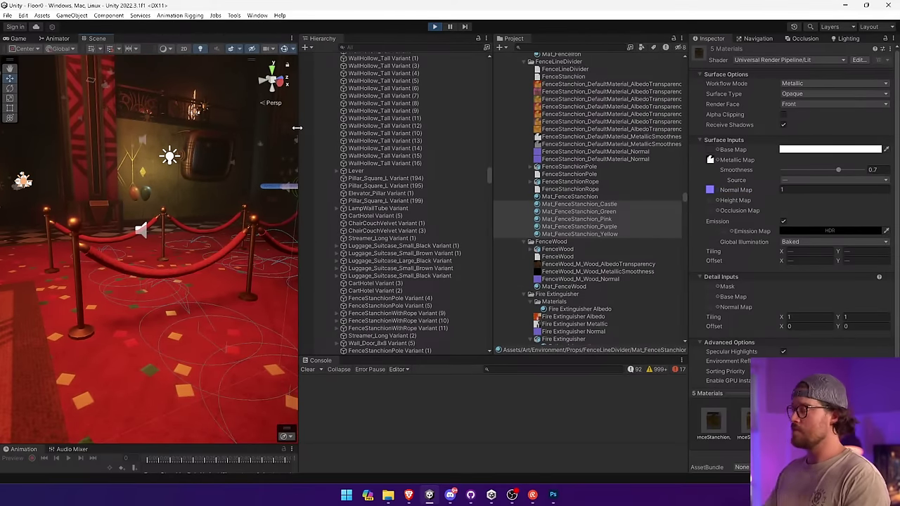
click(561, 114)
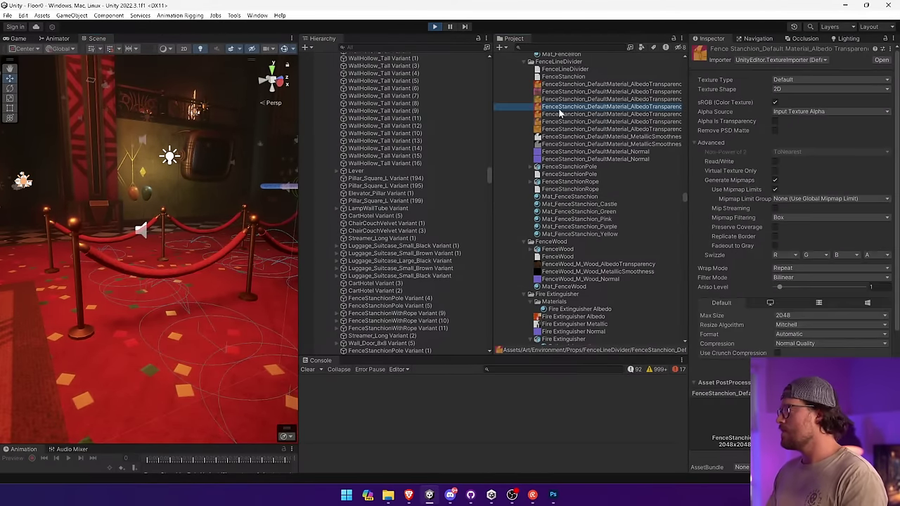
click(562, 107)
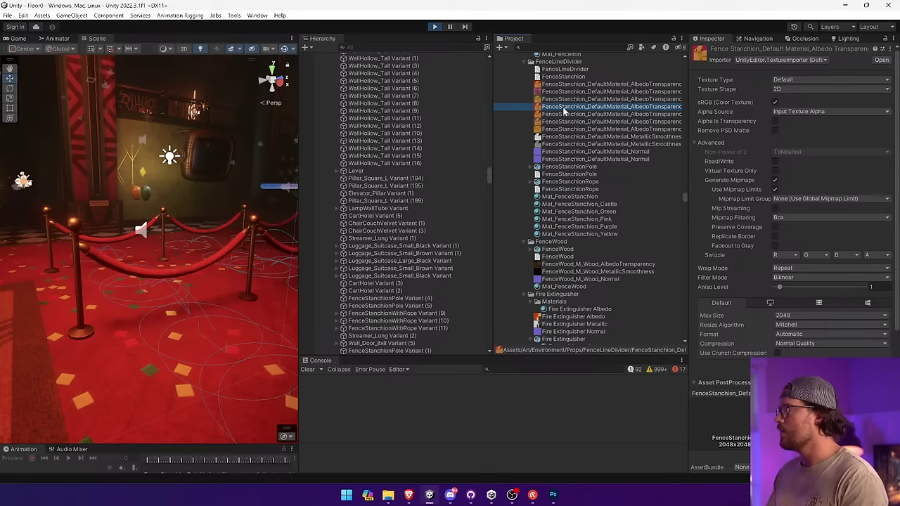
key(Delete)
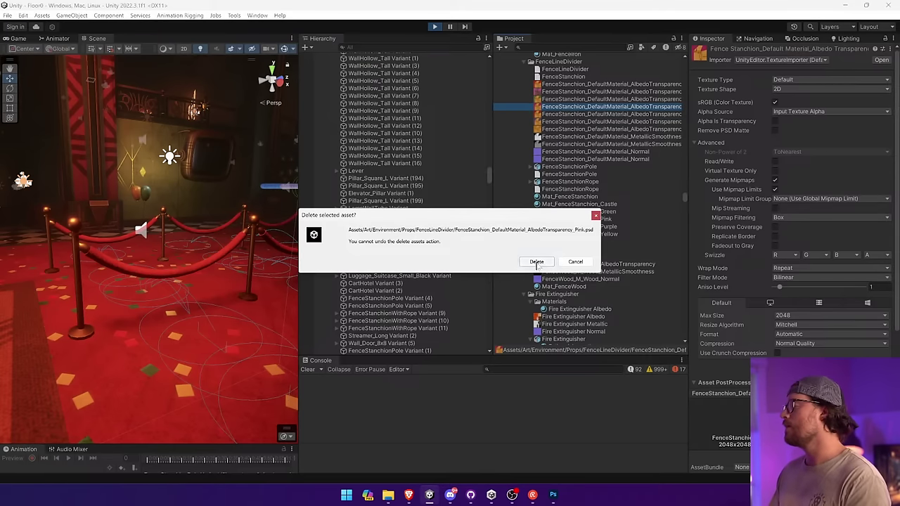
click(536, 261)
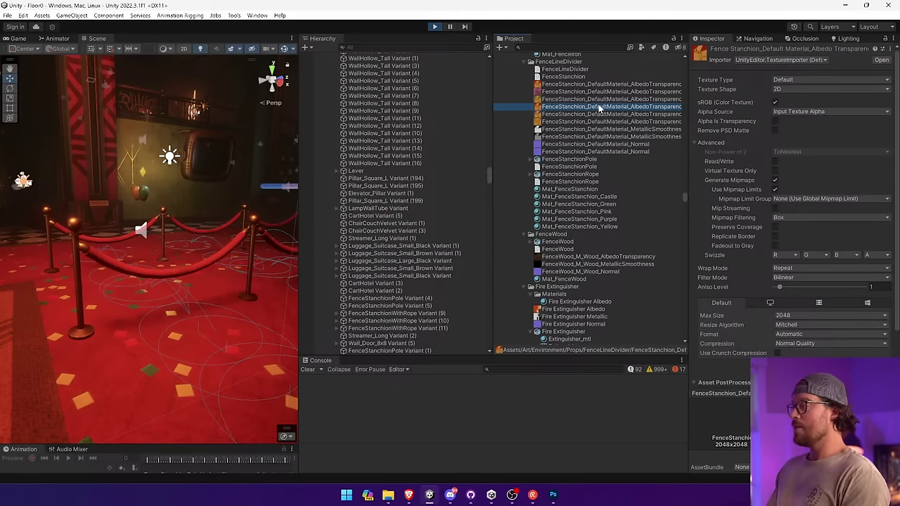
Step: Open the next stanchion albedo texture in Photoshop, close all open documents and return to Unity
double_click(599, 107)
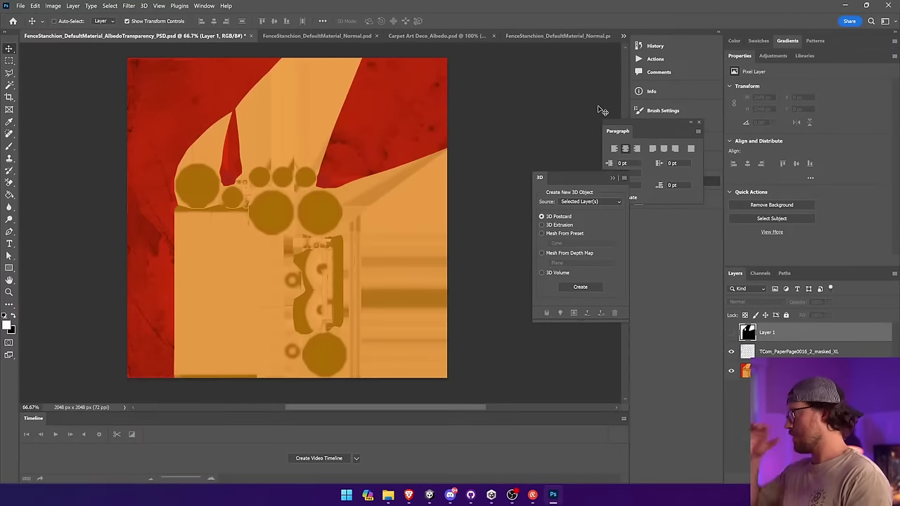
right_click(319, 35)
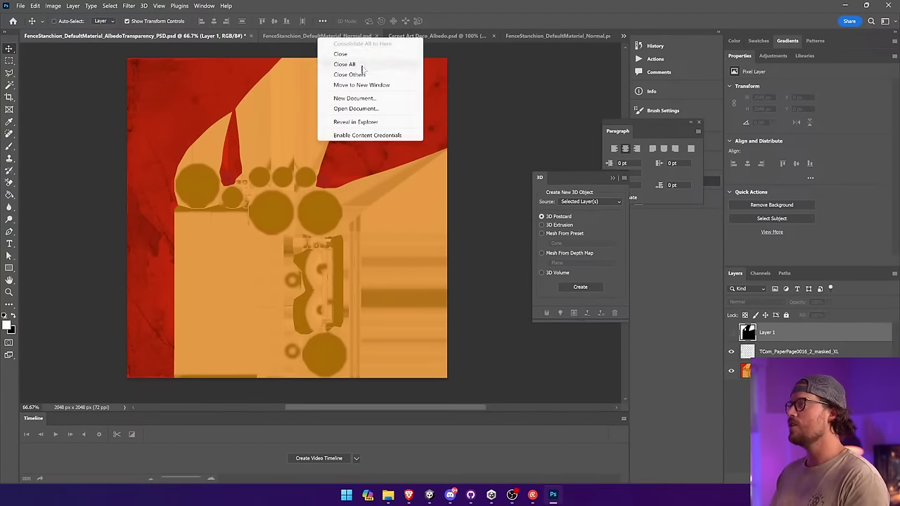
click(345, 53)
click(492, 195)
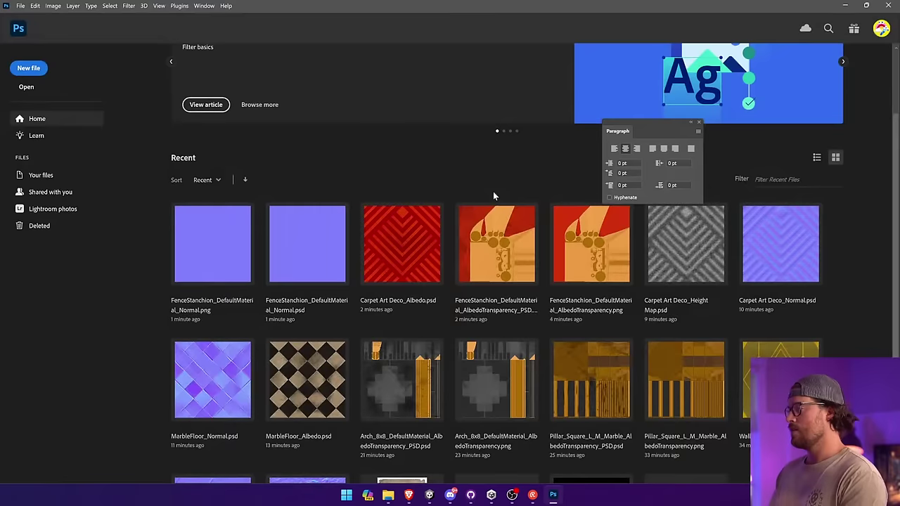
key(alt+Tab)
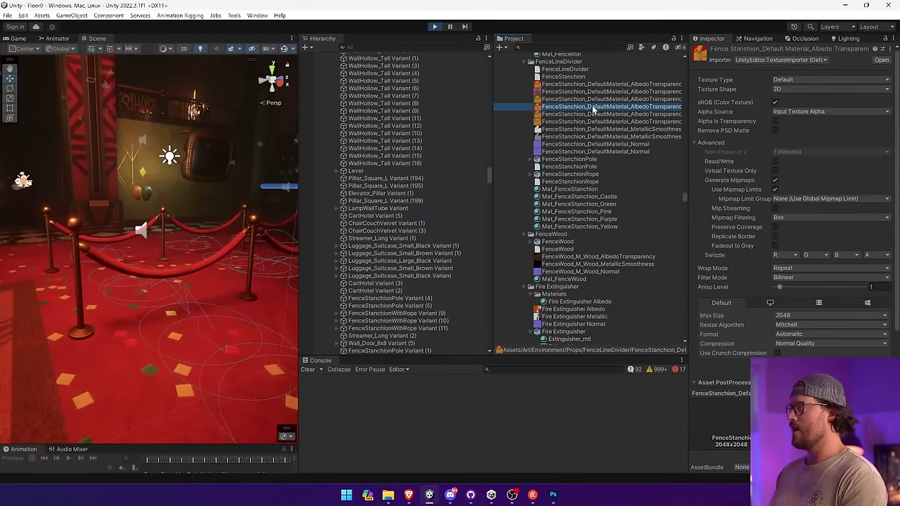
Step: Open the Castle and PSD versions of the stanchion albedo texture in Photoshop and order the PSD document first
click(582, 93)
double_click(582, 92)
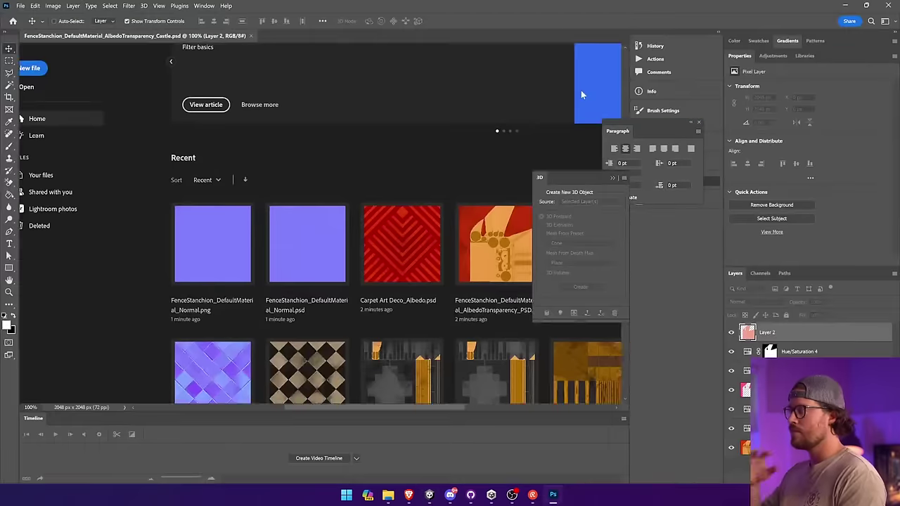
key(alt+Tab)
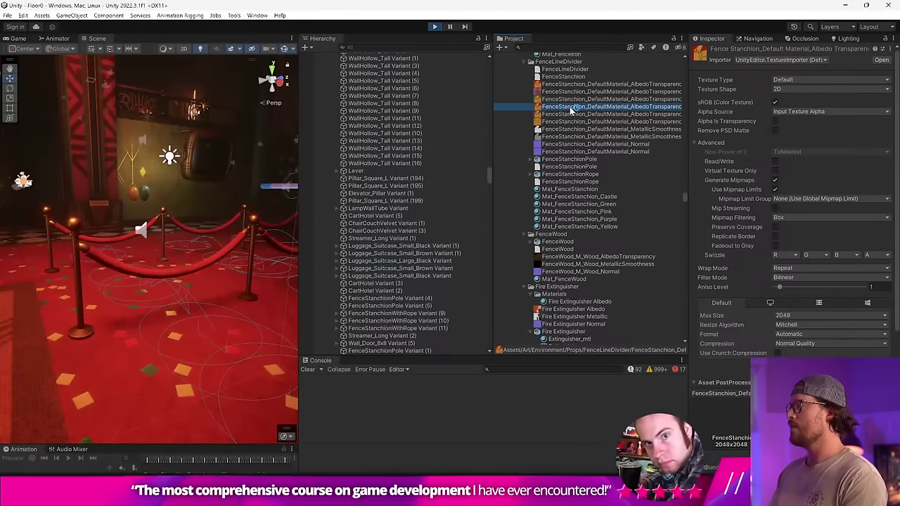
key(alt+Tab)
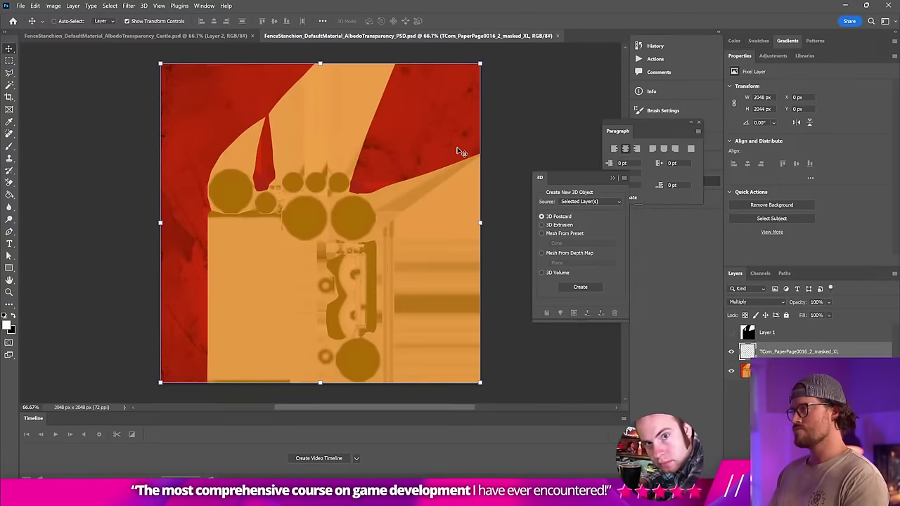
right_click(788, 356)
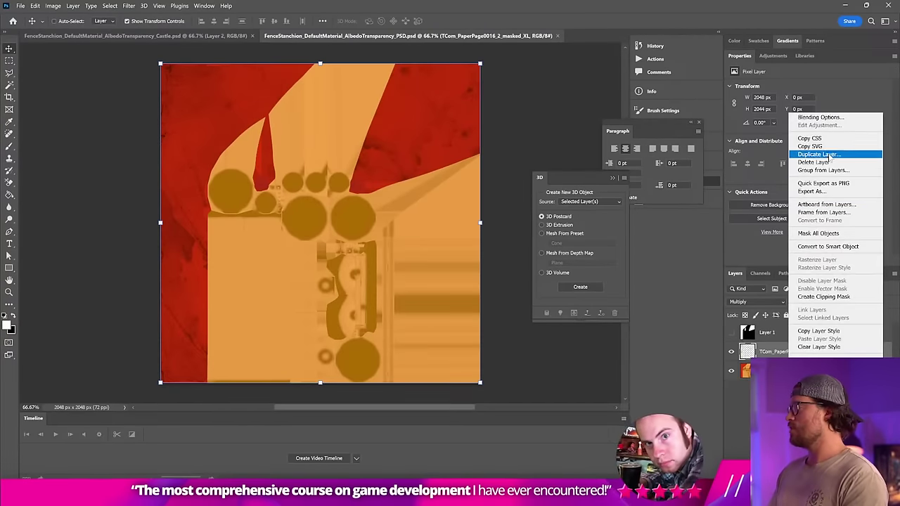
click(419, 43)
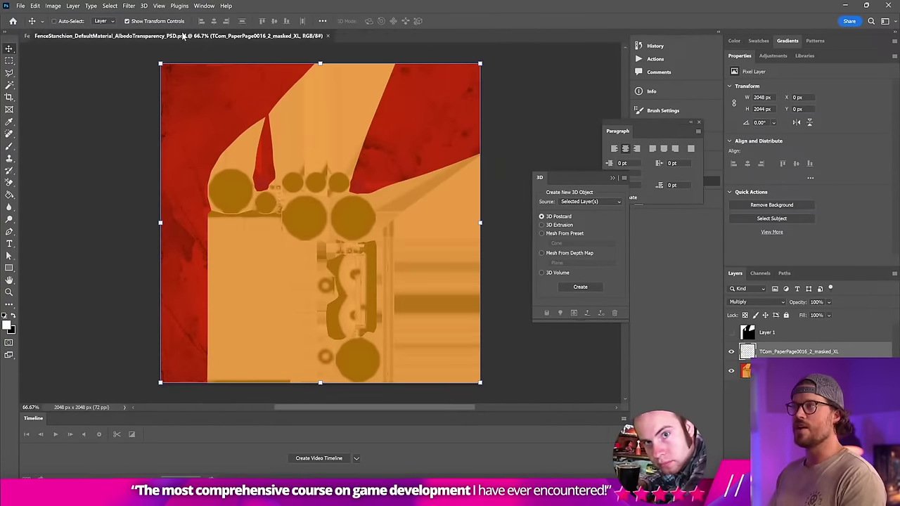
Step: Open the remaining stanchion albedo textures from the FenceLineDivider folder in Photoshop, including the PNG, Teal and Yellow versions
key(alt+Tab)
click(560, 100)
key(alt+Tab)
key(alt+Tab)
click(571, 84)
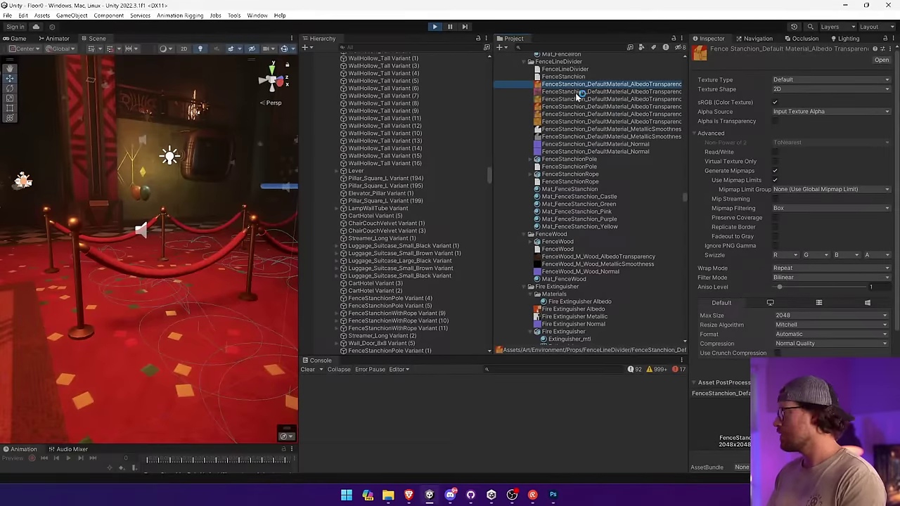
key(alt+Tab)
key(alt+Tab)
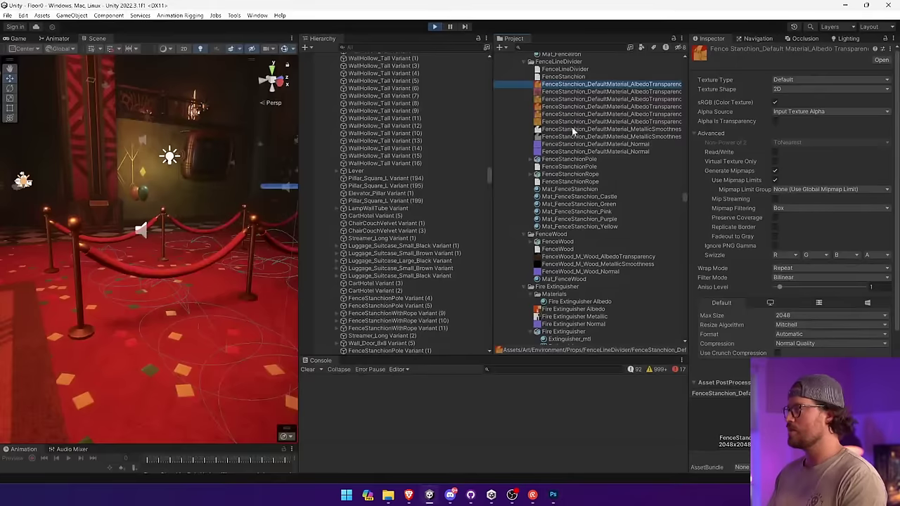
click(571, 115)
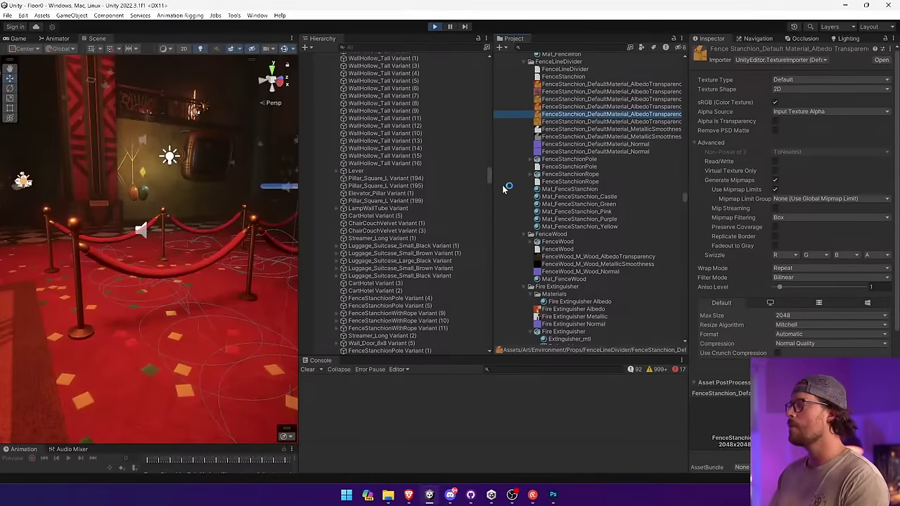
key(alt+Tab)
key(alt+Tab)
click(575, 122)
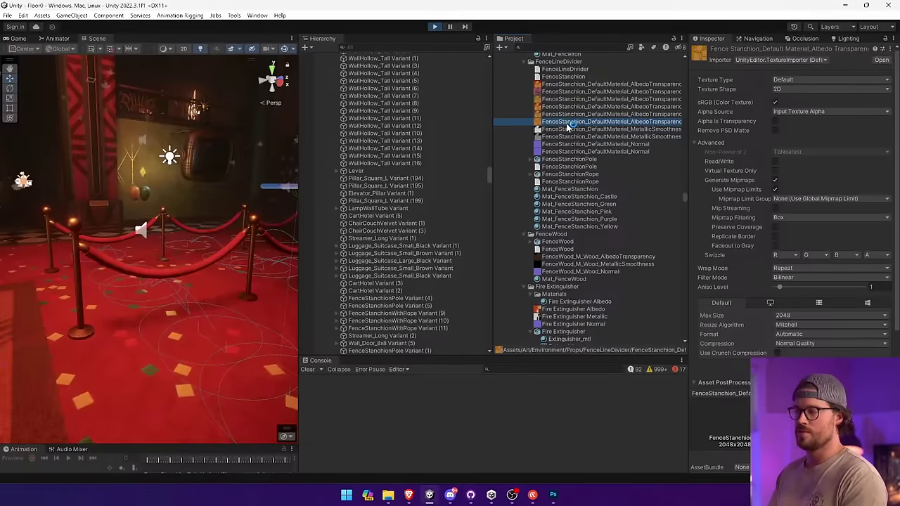
key(alt+Tab)
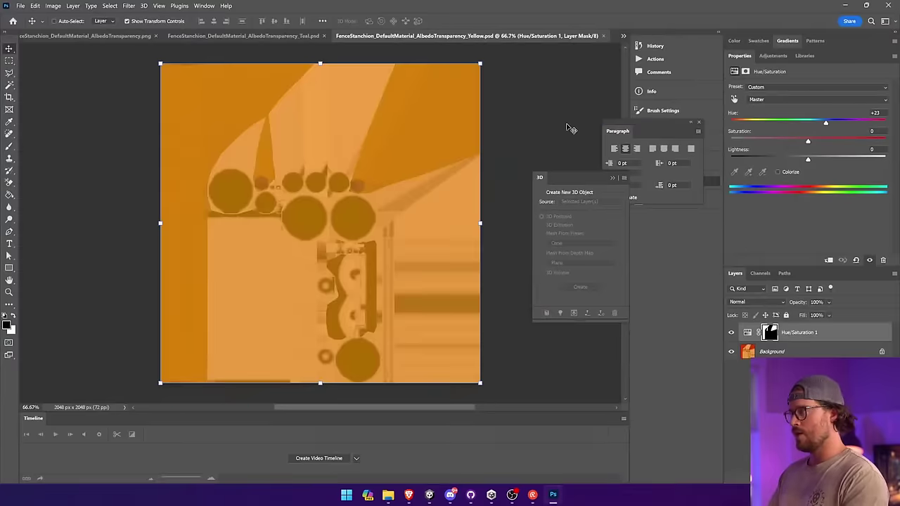
Step: Duplicate the layer TCom_PaperPage0016_2_masked_XL from FenceStanchion_DefaultMaterial_AlbedoTransparency_PSD.psd into the Castle albedo document
click(623, 36)
click(703, 37)
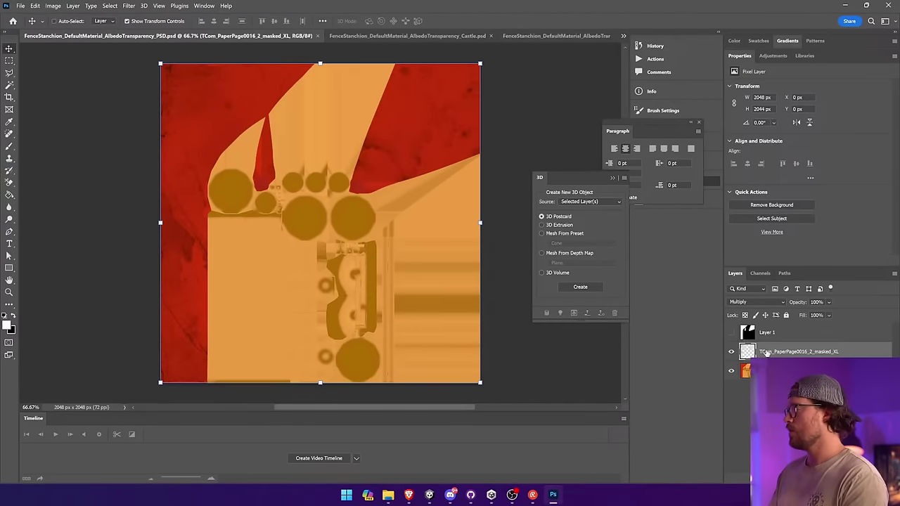
right_click(766, 354)
click(784, 155)
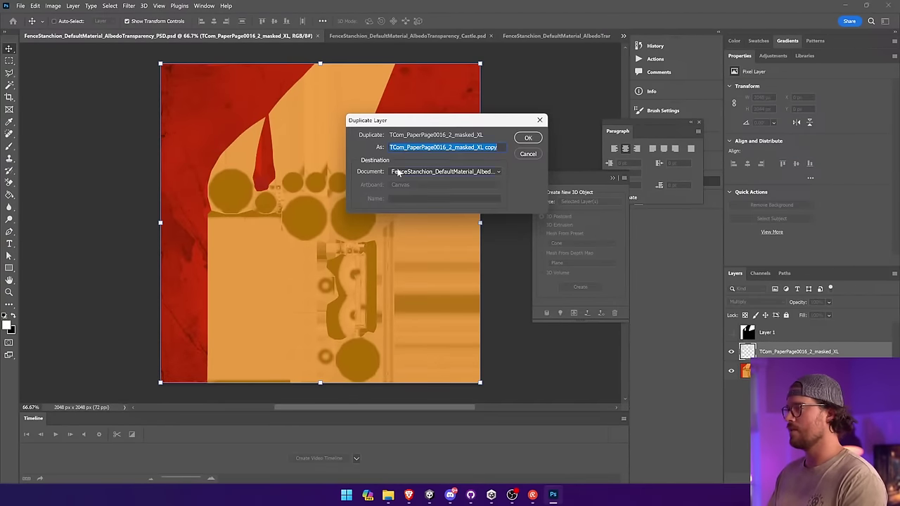
click(398, 173)
click(420, 188)
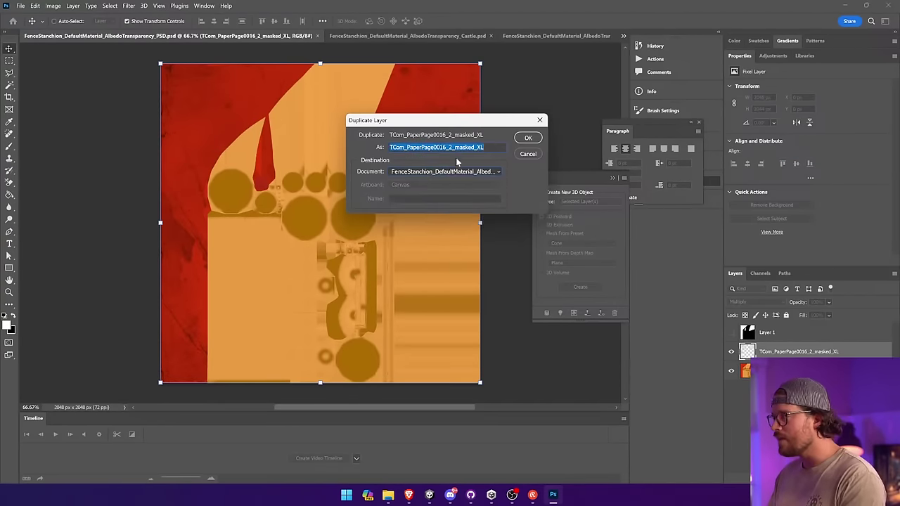
click(527, 137)
Step: Duplicate the TCom_PaperPage0016_2_masked_XL layer into FenceStanchion_DefaultMaterial_AlbedoTransparency_Green.psd
right_click(777, 352)
click(811, 154)
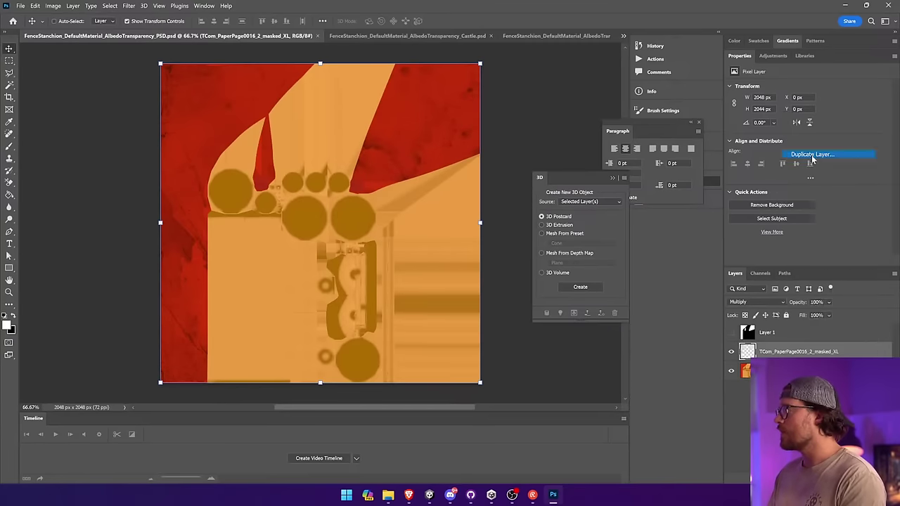
click(445, 173)
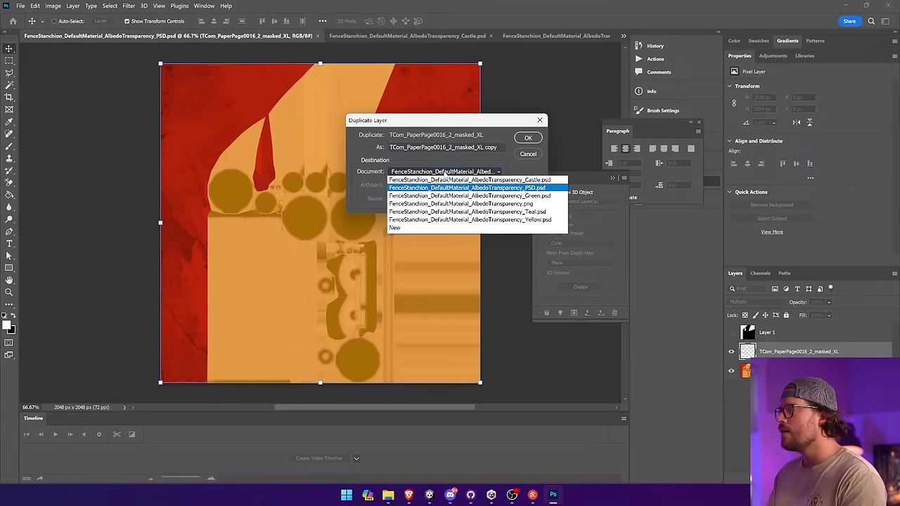
click(456, 190)
click(528, 138)
Step: Duplicate the TCom_PaperPage0016_2_masked_XL layer into FenceStanchion_DefaultMaterial_AlbedoTransparency.png
right_click(801, 351)
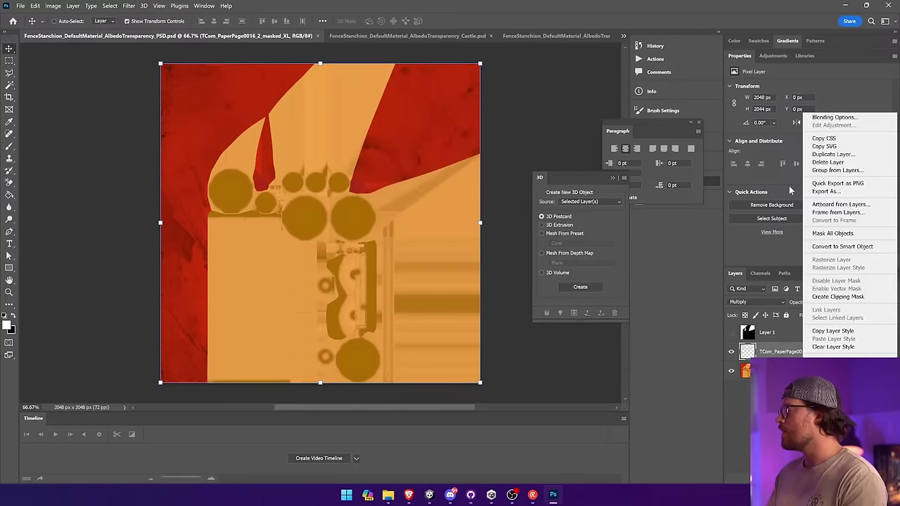
click(832, 155)
click(444, 172)
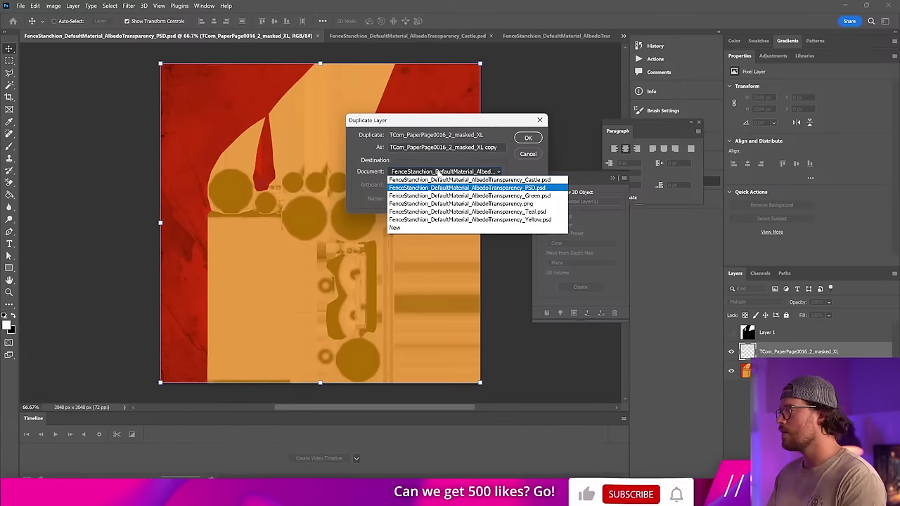
click(449, 197)
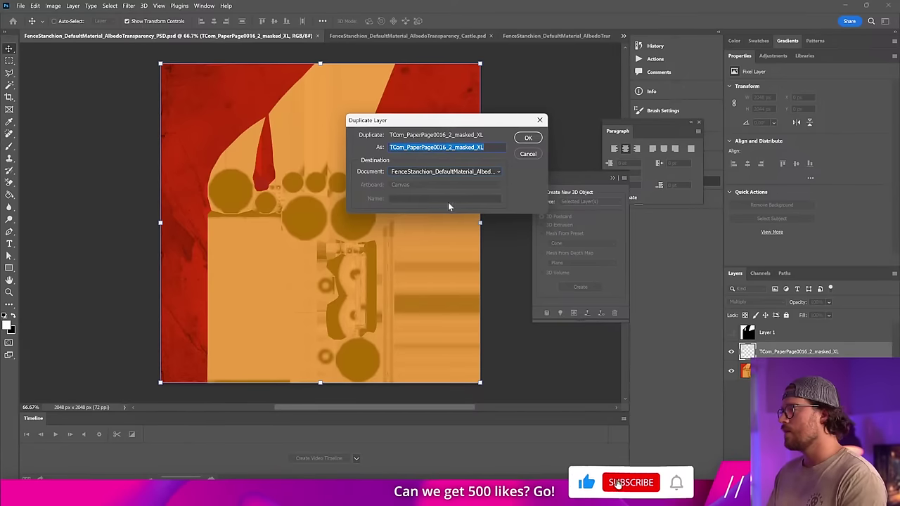
click(528, 137)
Step: Duplicate the TCom_PaperPage0016_2_masked_XL layer into FenceStanchion_DefaultMaterial_AlbedoTransparency_Teal.psd
right_click(803, 353)
click(832, 154)
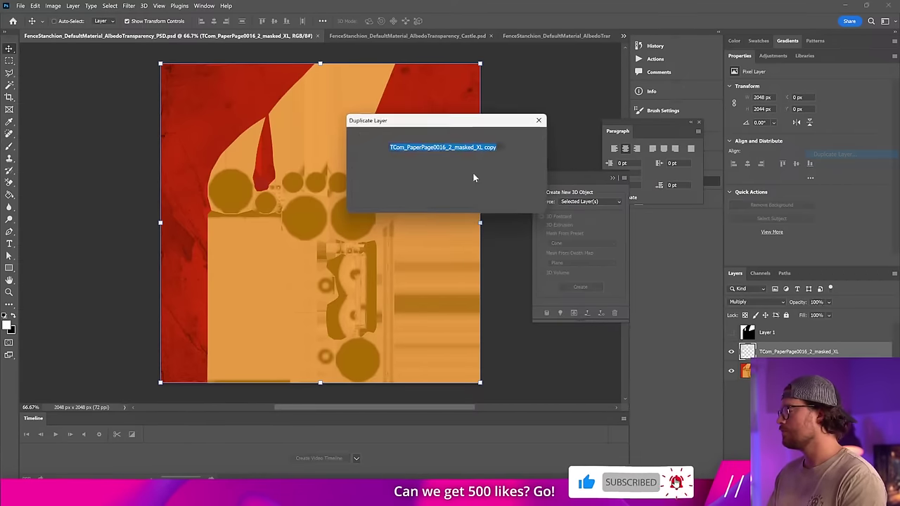
click(444, 172)
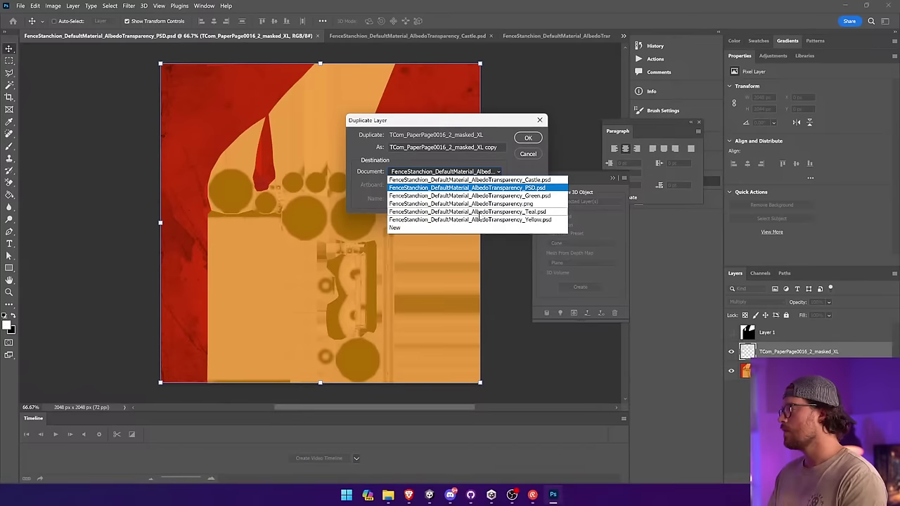
click(478, 212)
click(538, 137)
Step: Duplicate the TCom_PaperPage0016_2_masked_XL layer into FenceStanchion_DefaultMaterial_AlbedoTransparency_Yellow.psd
right_click(824, 351)
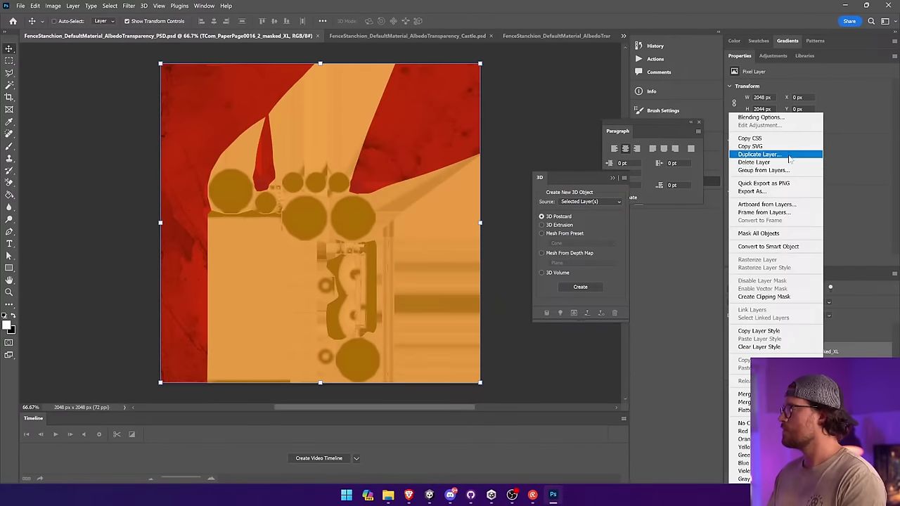
click(759, 155)
click(444, 172)
click(450, 209)
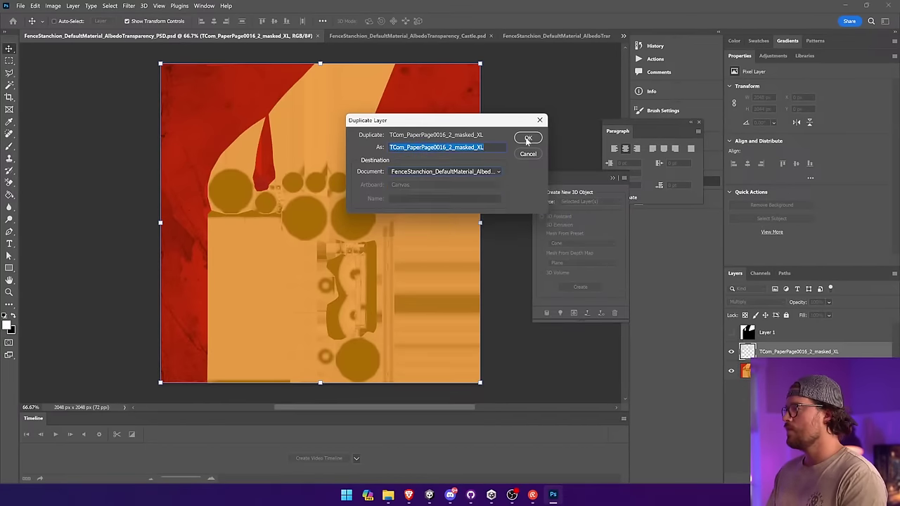
click(528, 138)
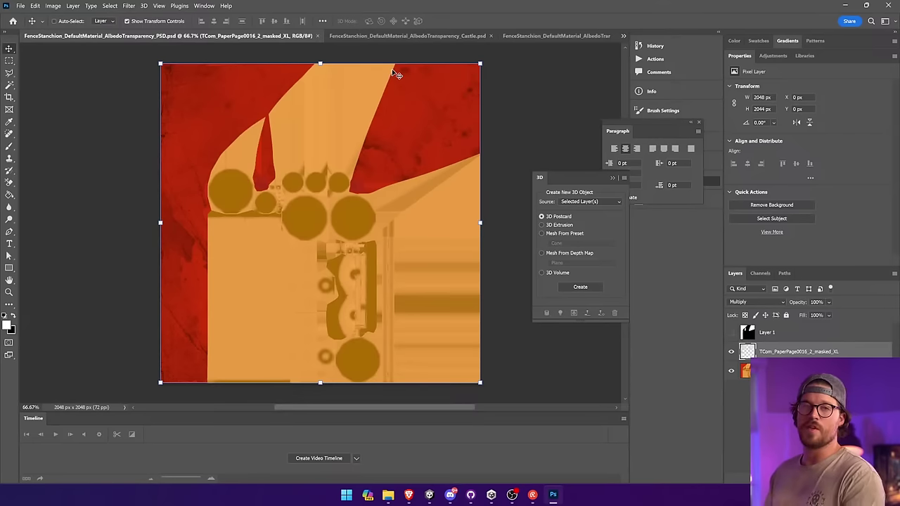
Step: Save the Castle and Green albedo documents and close the document FenceStanchion_DefaultMaterial_AlbedoTransparency.png
click(362, 37)
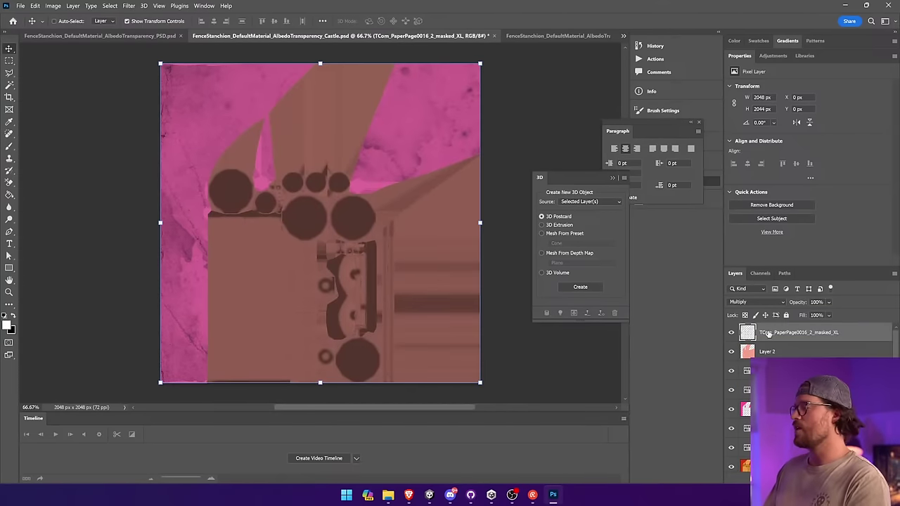
click(562, 36)
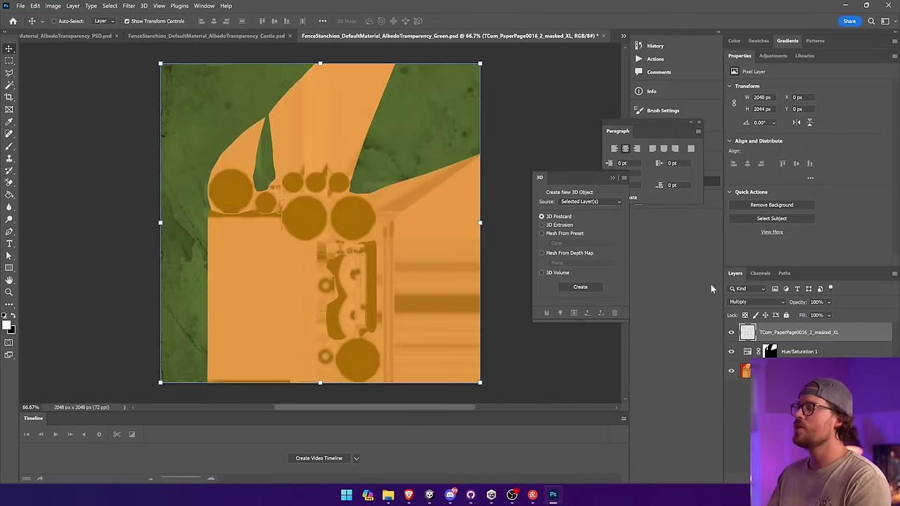
click(623, 35)
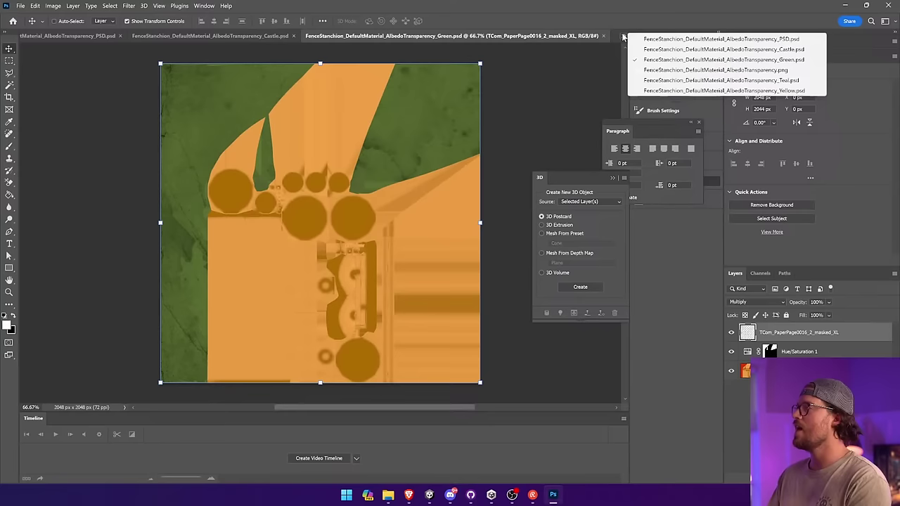
click(660, 70)
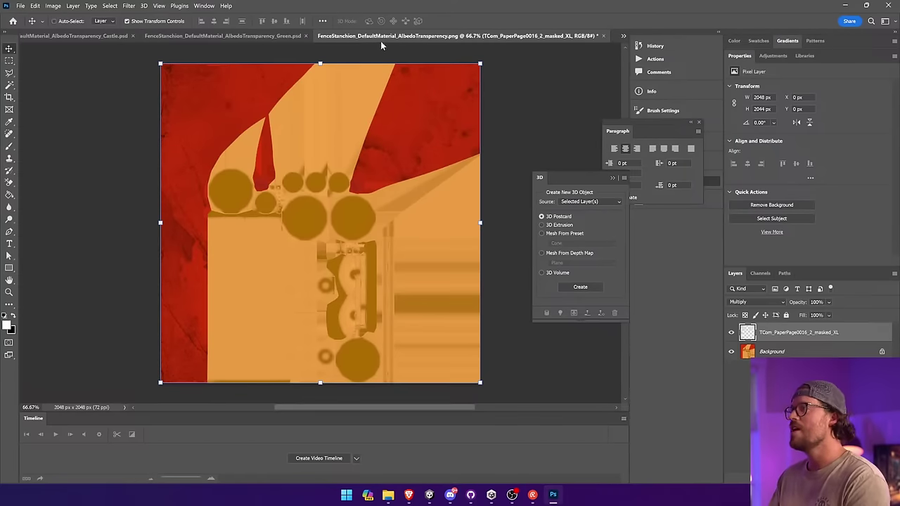
right_click(503, 36)
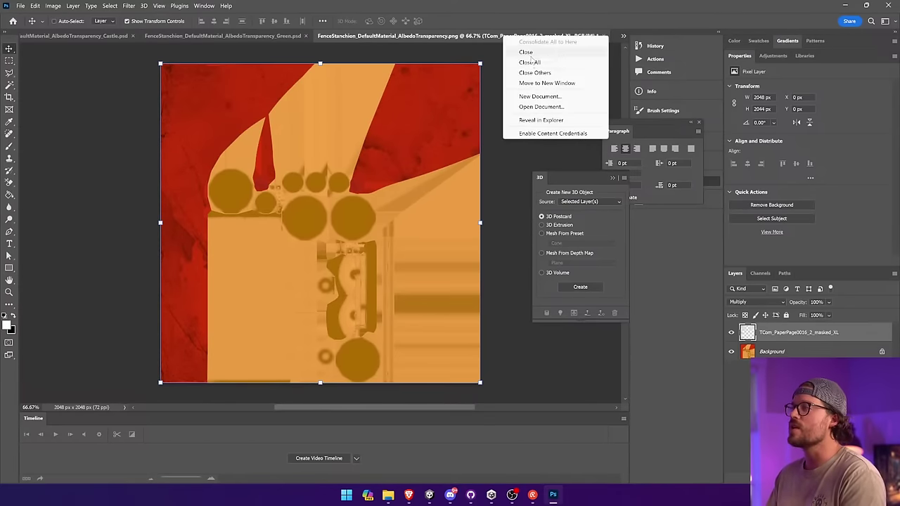
click(529, 62)
click(490, 193)
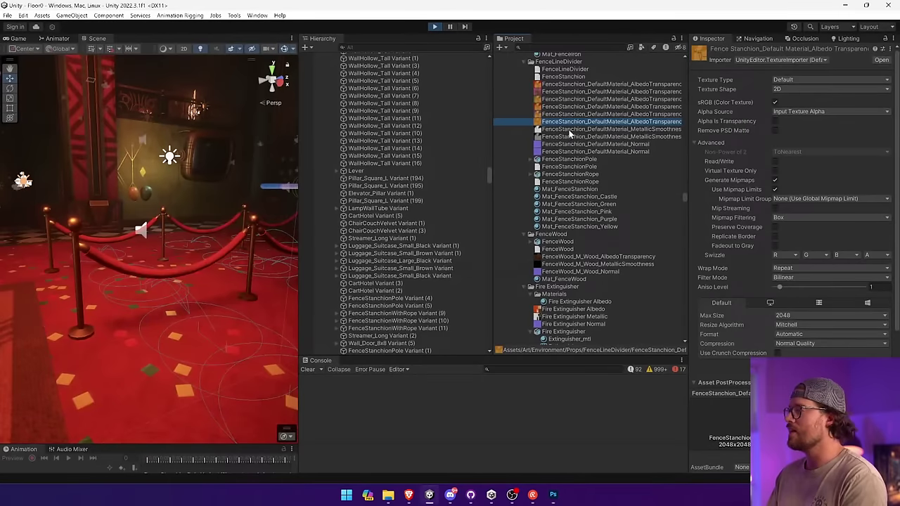
Step: In Unity, delete the original PNG stanchion albedo texture, the first albedo texture in the FenceLineDivider folder
click(568, 84)
key(Delete)
click(538, 262)
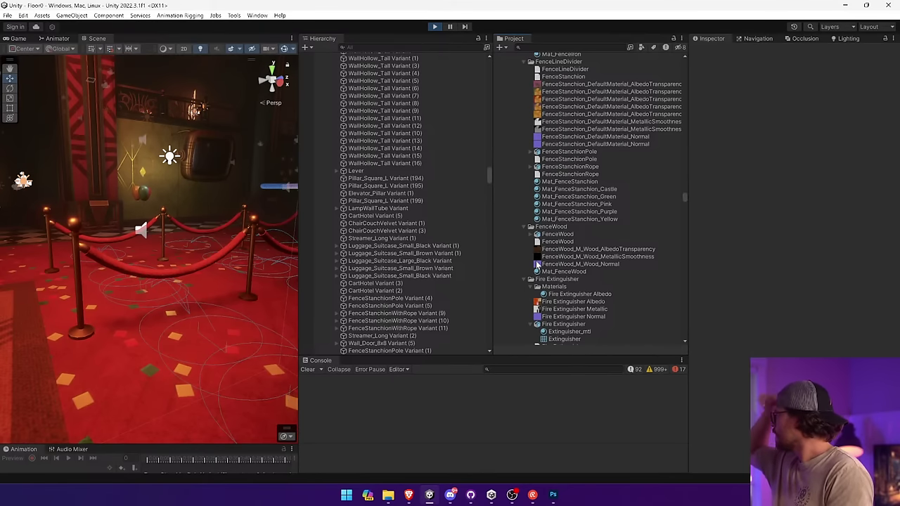
Step: Widen Unity's Scene view to show more of the rope stanchions on the red carpet
key(alt+Tab)
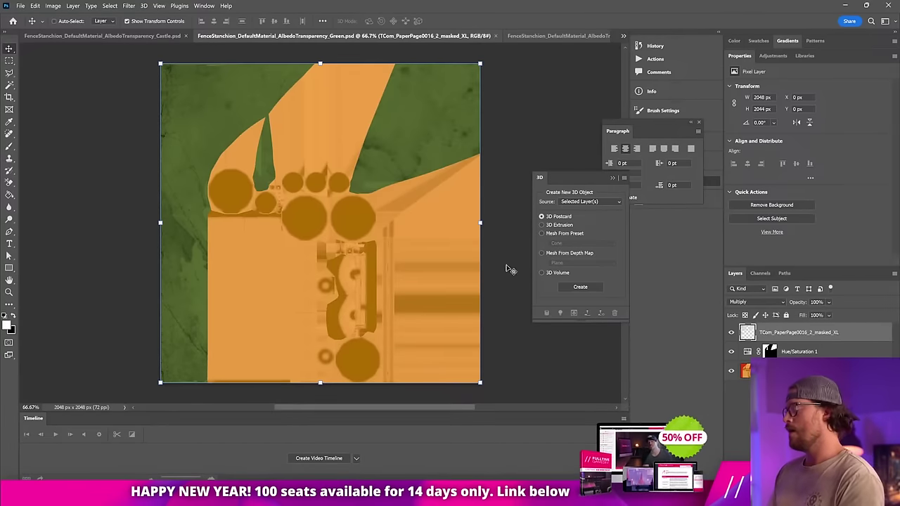
key(Tab)
key(Tab)
key(alt+Tab)
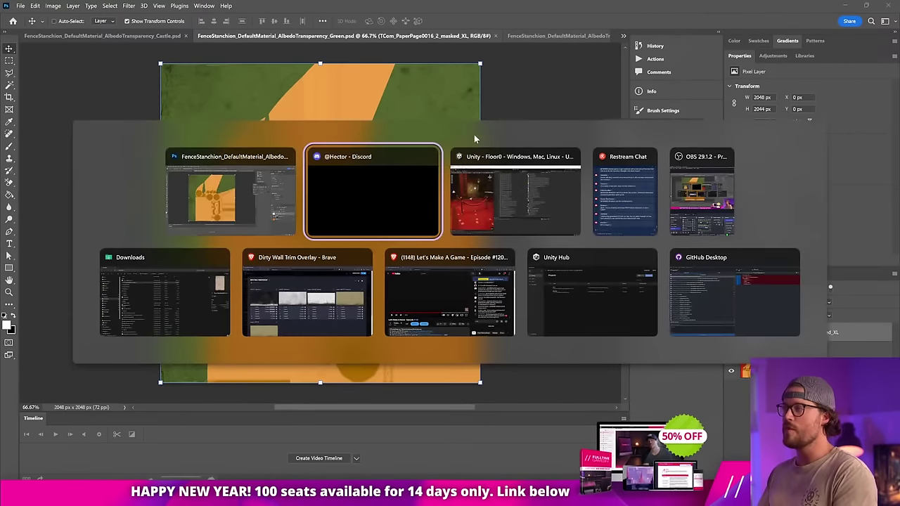
click(504, 214)
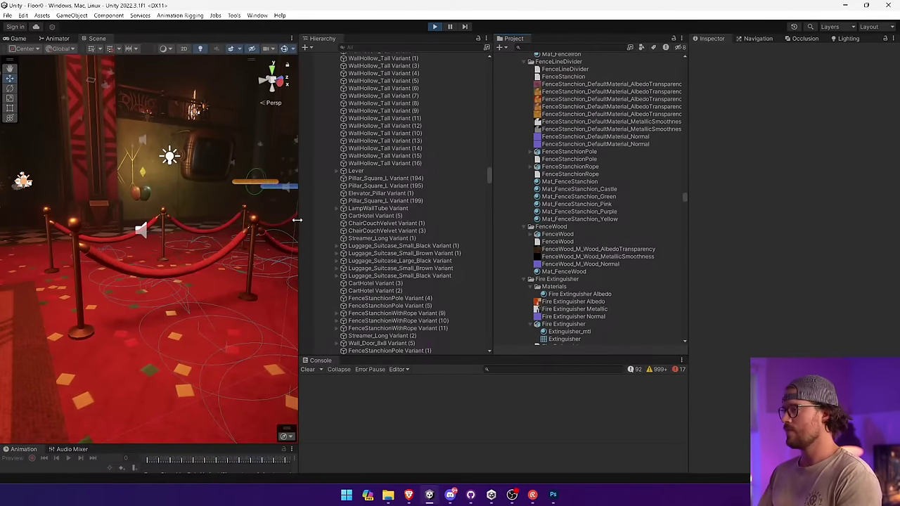
drag(298, 220, 462, 220)
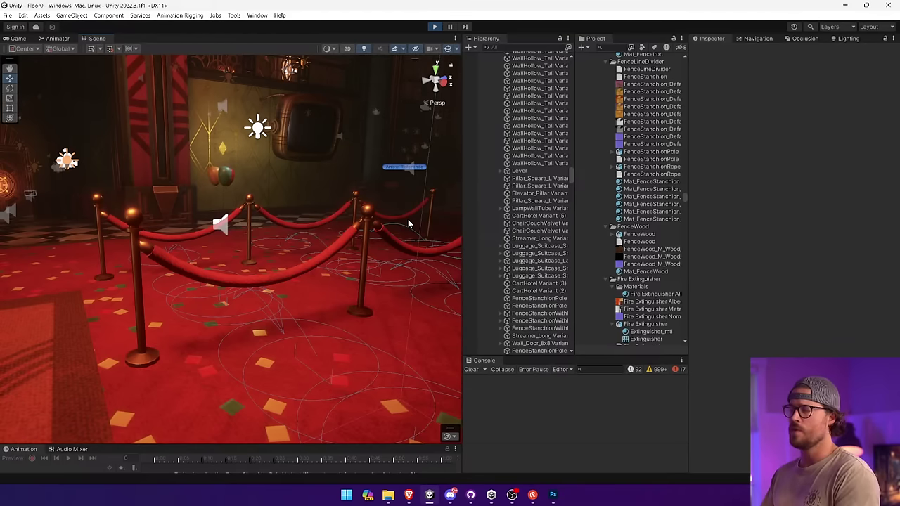
Step: Return to Photoshop and save the Teal and Yellow albedo documents with their added paper texture layer
click(554, 495)
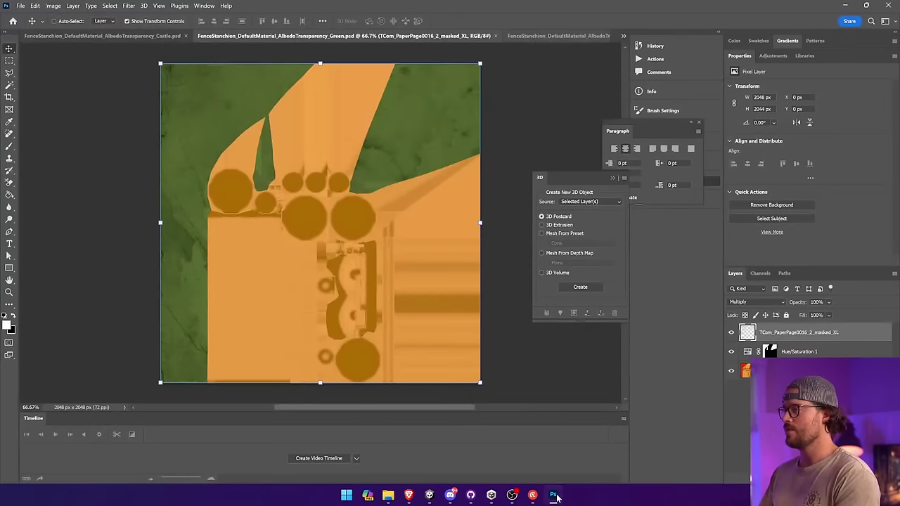
click(533, 35)
click(628, 36)
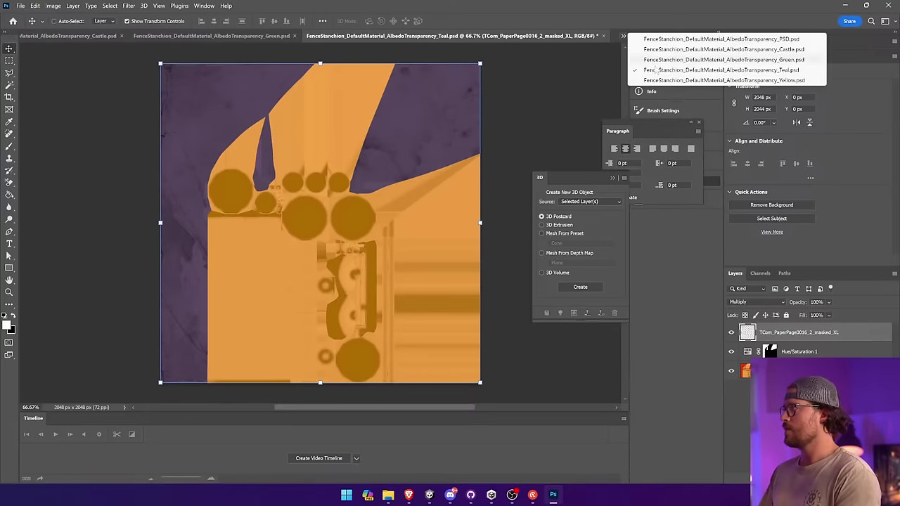
click(679, 85)
click(264, 36)
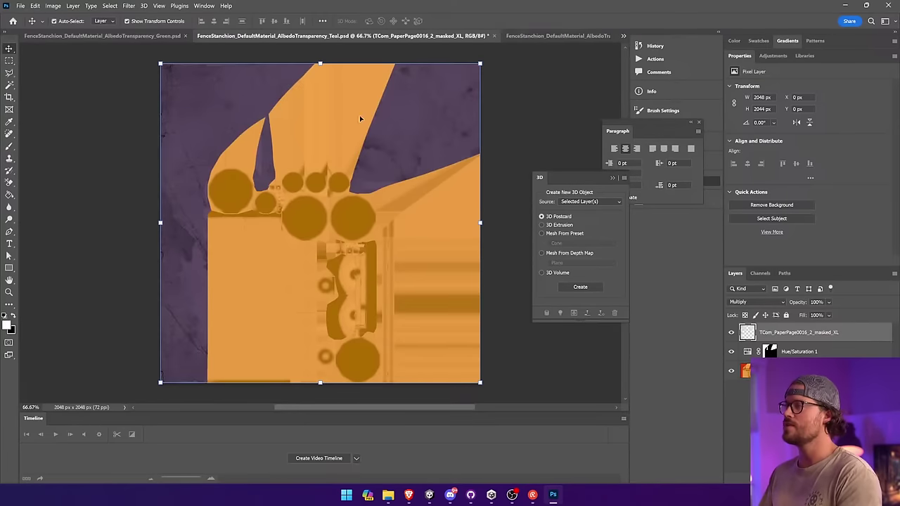
click(152, 36)
Step: Copy the Alpha 1 mask channel from FenceStanchion_DefaultMaterial_AlbedoTransparency_PSD.psd
click(623, 36)
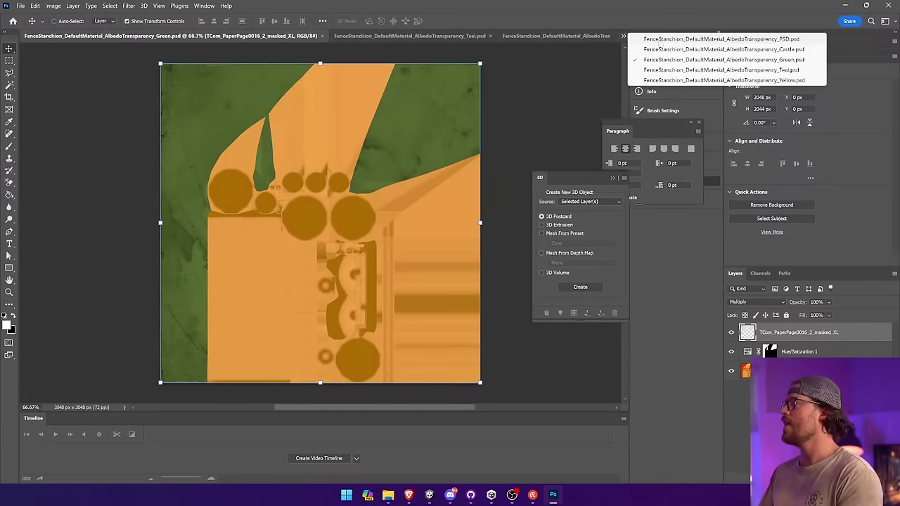
click(703, 71)
click(766, 277)
click(766, 360)
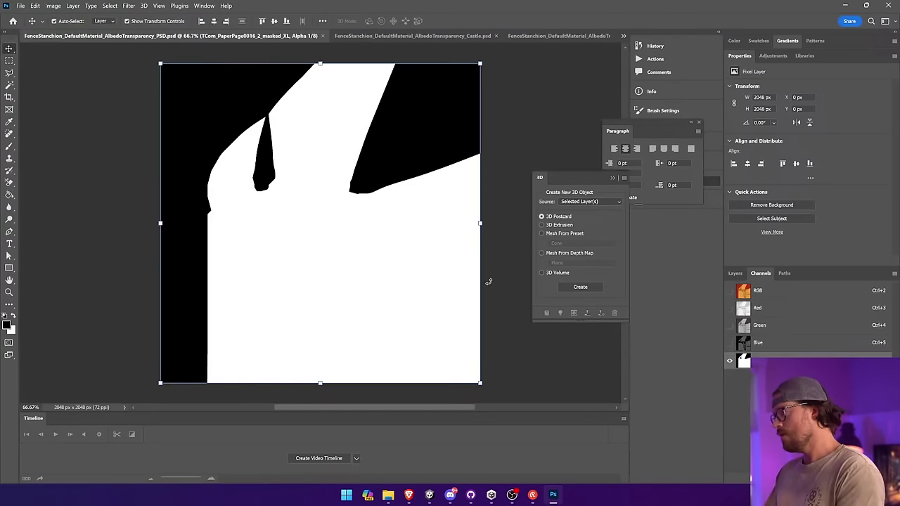
Step: Paste the mask into a new alpha channel of FenceStanchion_DefaultMaterial_AlbedoTransparency_Castle.psd and save the document
click(412, 36)
click(766, 343)
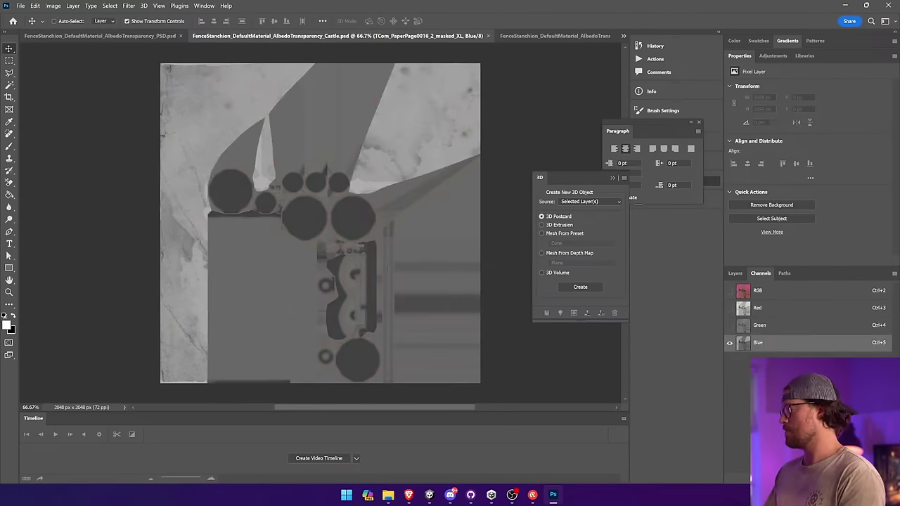
click(874, 478)
key(ctrl+v)
key(ctrl+s)
Step: Paste the mask into a new alpha channel of FenceStanchion_DefaultMaterial_AlbedoTransparency_Green.psd and save the document
click(545, 37)
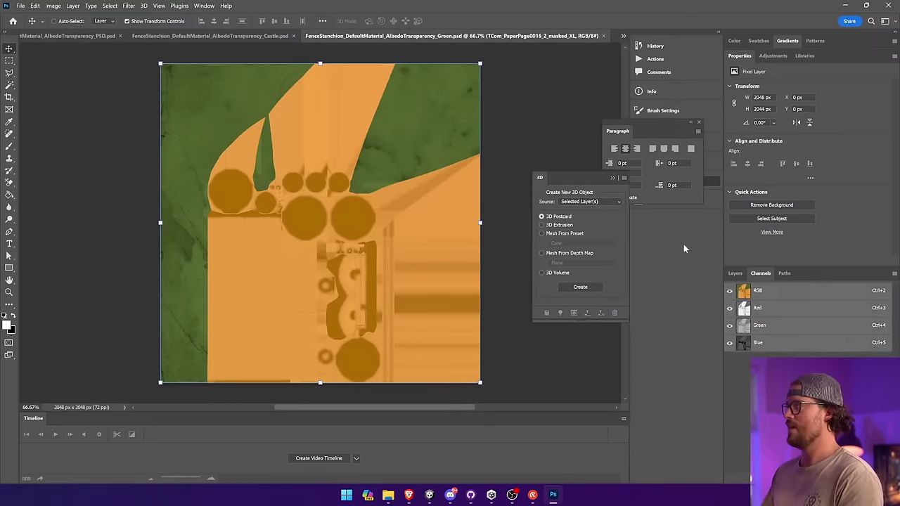
key(ctrl+5)
click(868, 485)
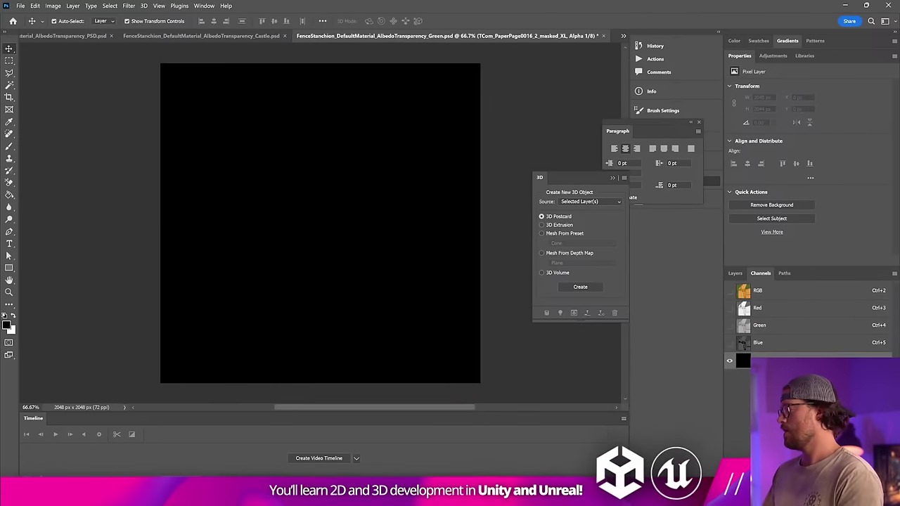
key(ctrl+v)
Step: Paste the mask into a new alpha channel of FenceStanchion_DefaultMaterial_AlbedoTransparency_Teal.psd
click(623, 35)
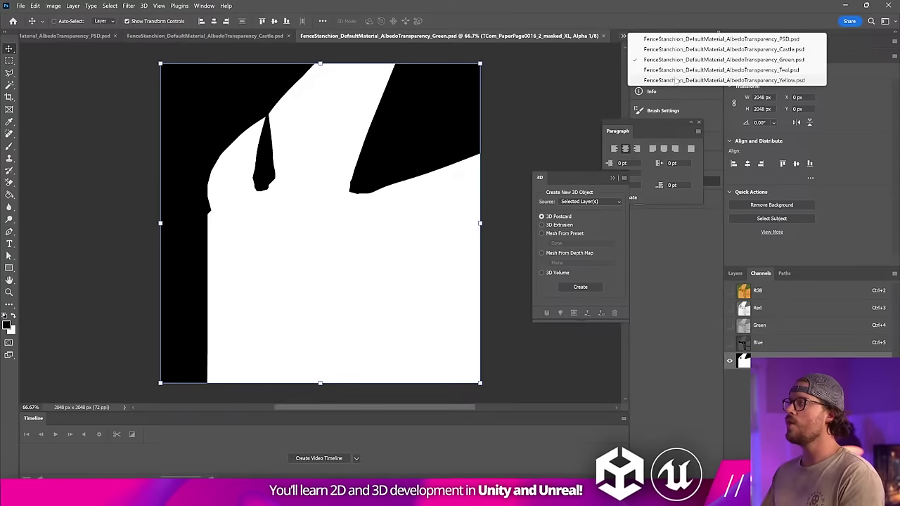
click(675, 69)
click(869, 485)
key(ctrl+v)
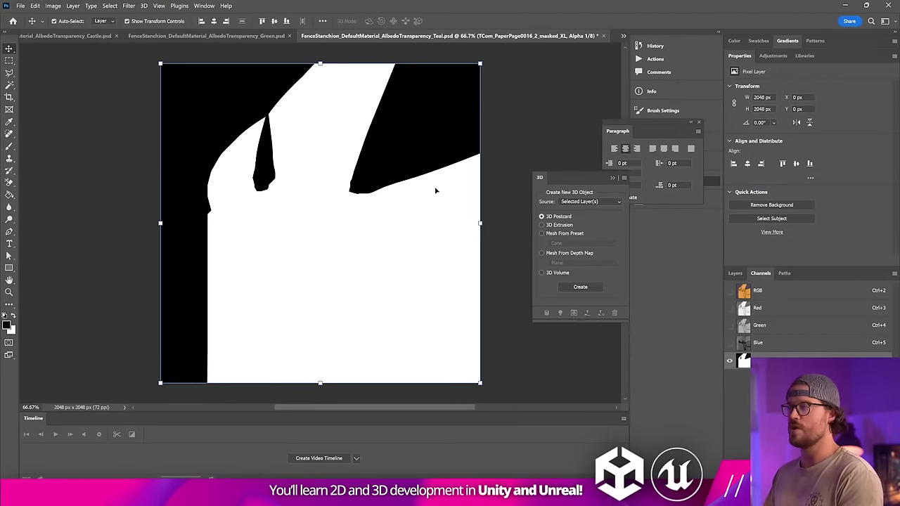
Step: Paste the mask into a new alpha channel of FenceStanchion_DefaultMaterial_AlbedoTransparency_Yellow.psd and save the document
click(623, 36)
click(703, 80)
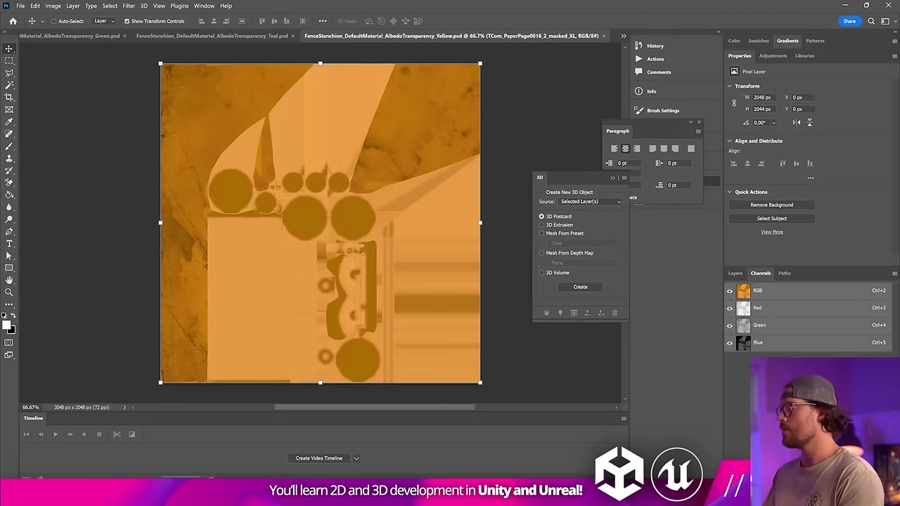
click(868, 485)
key(ctrl+v)
key(ctrl+s)
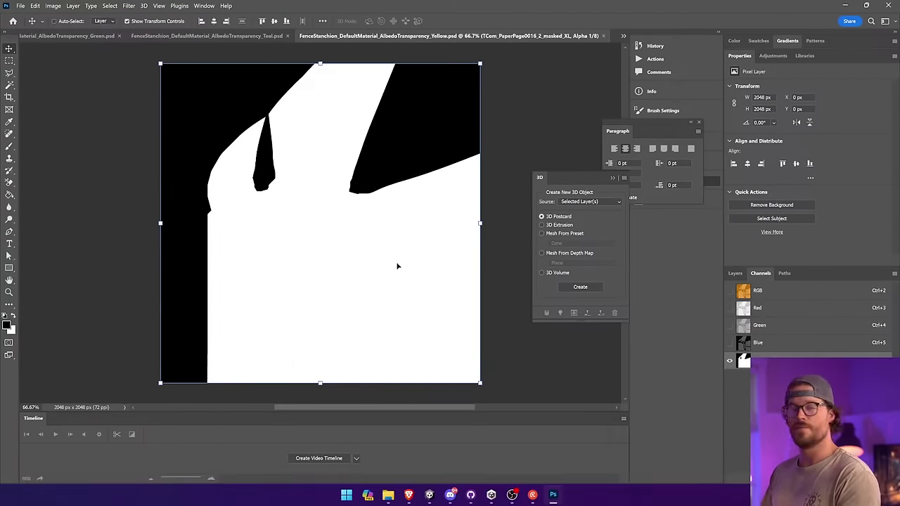
Step: Switch to Unity, select the front fence rope and assign Mat_FenceStanchion_Green to it
key(alt+Tab)
click(345, 238)
click(346, 238)
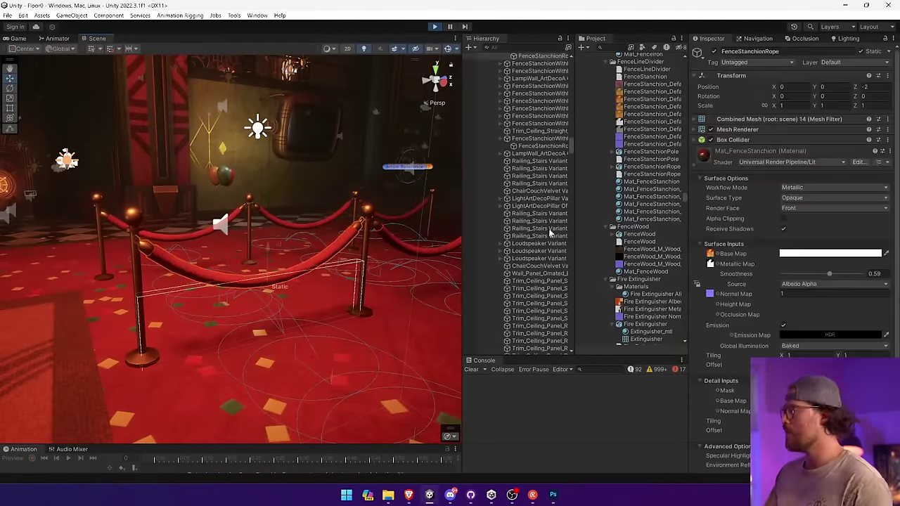
right_click(712, 156)
click(770, 198)
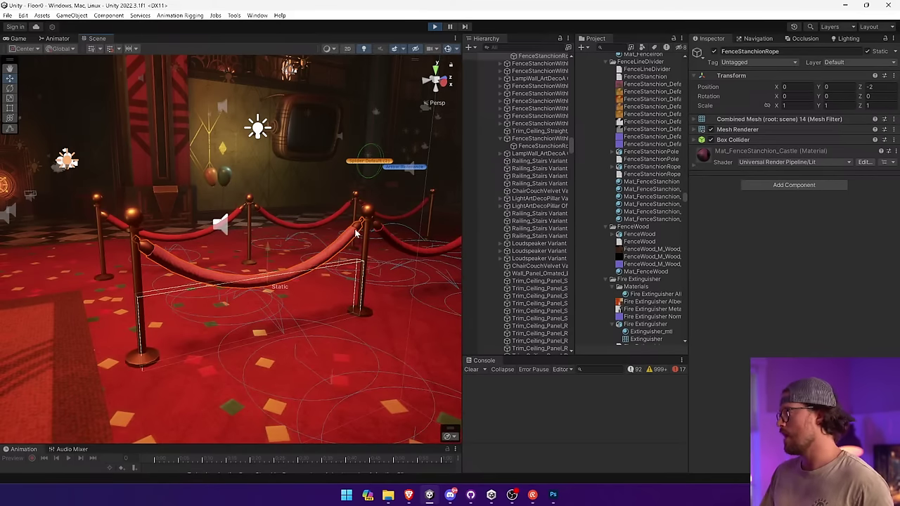
drag(502, 203, 354, 239)
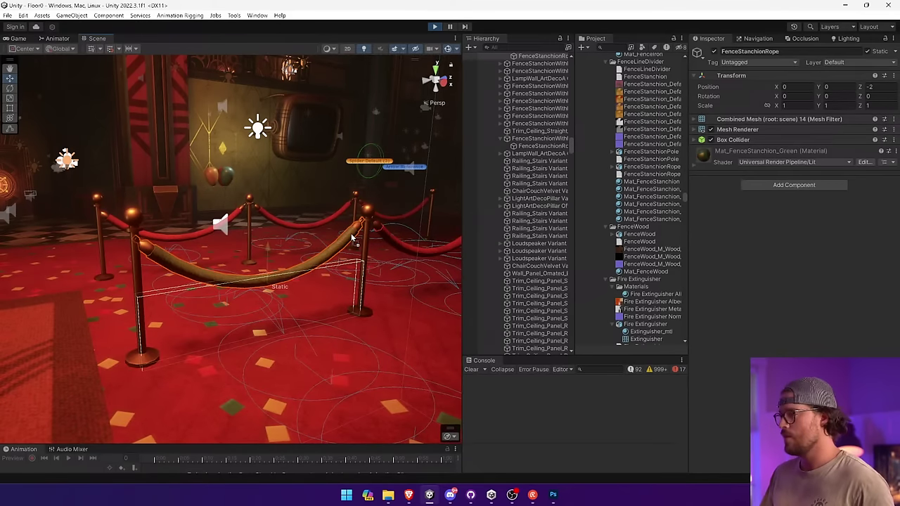
Step: Expand the rope's Mat_FenceStanchion_Green material and set its smoothness source to Albedo Alpha
right_drag(322, 243, 302, 252)
key(s)
key(w)
right_drag(620, 222, 666, 220)
click(736, 152)
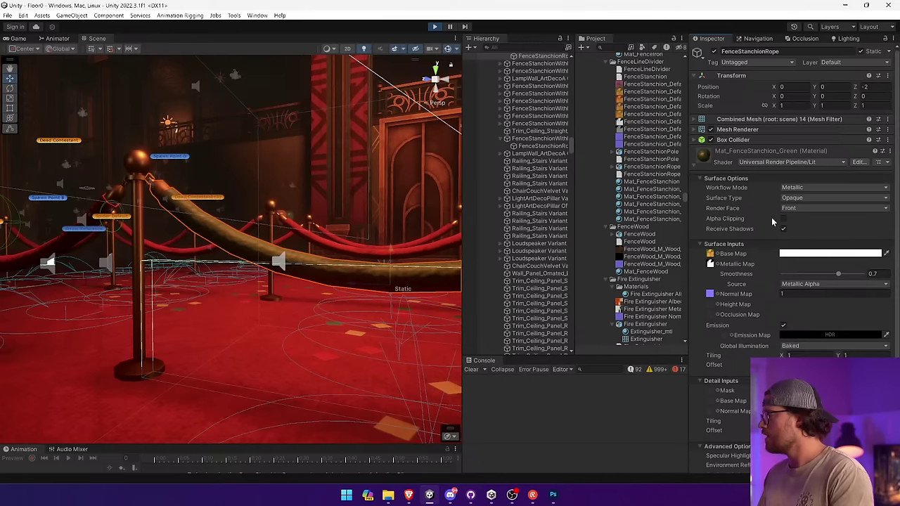
click(822, 284)
click(820, 305)
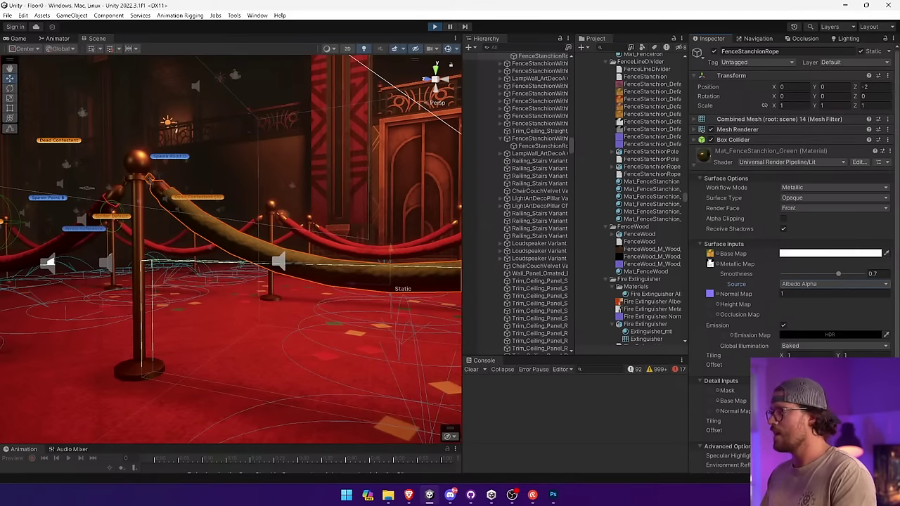
Step: Try to set the smoothness source to Albedo Alpha on all six Mat_FenceStanchion materials at once
click(668, 182)
shift+click(659, 219)
click(826, 180)
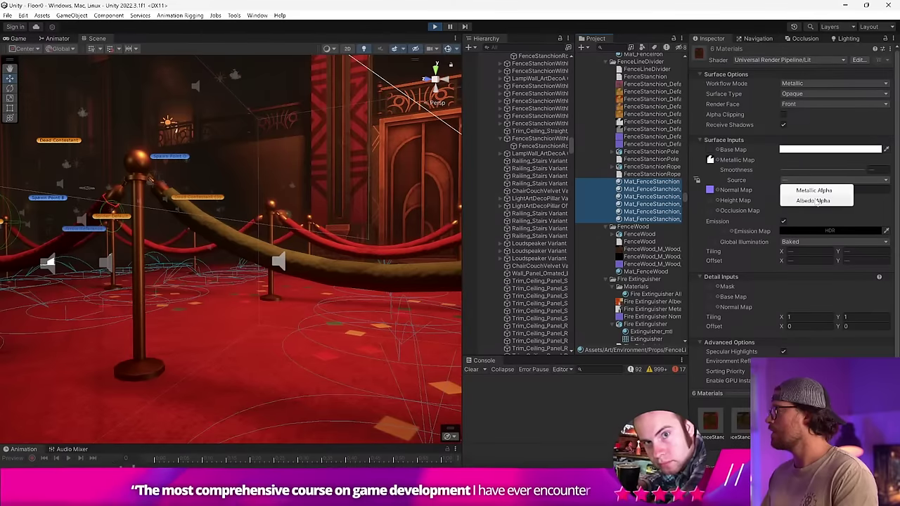
click(816, 201)
click(782, 182)
click(810, 201)
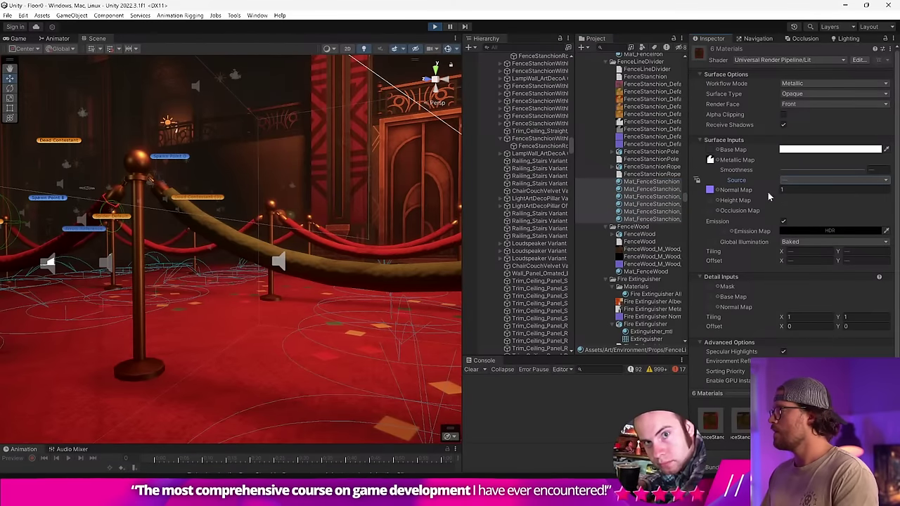
Step: Set the smoothness source to Albedo Alpha individually on Mat_FenceStanchion, Mat_FenceStanchion_Castle and Mat_FenceStanchion_Green
click(662, 182)
click(801, 181)
click(812, 201)
click(648, 190)
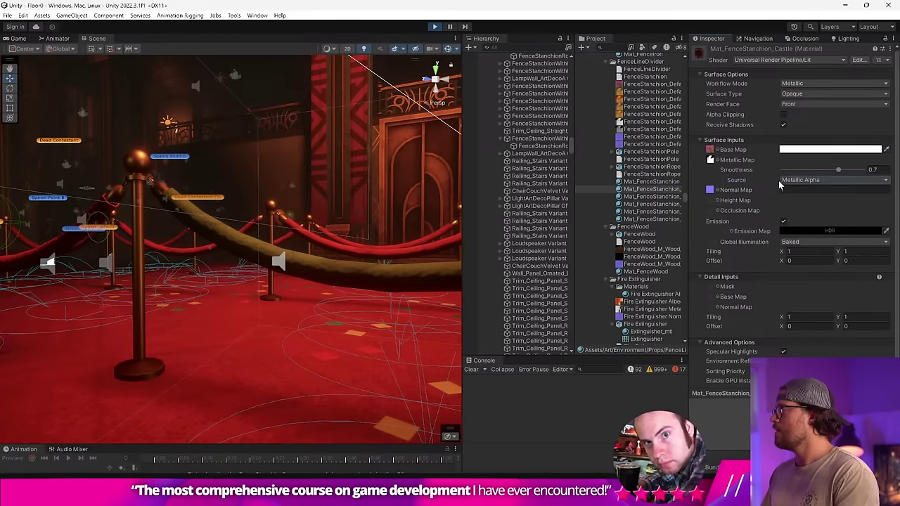
click(794, 180)
click(813, 201)
click(653, 196)
click(815, 180)
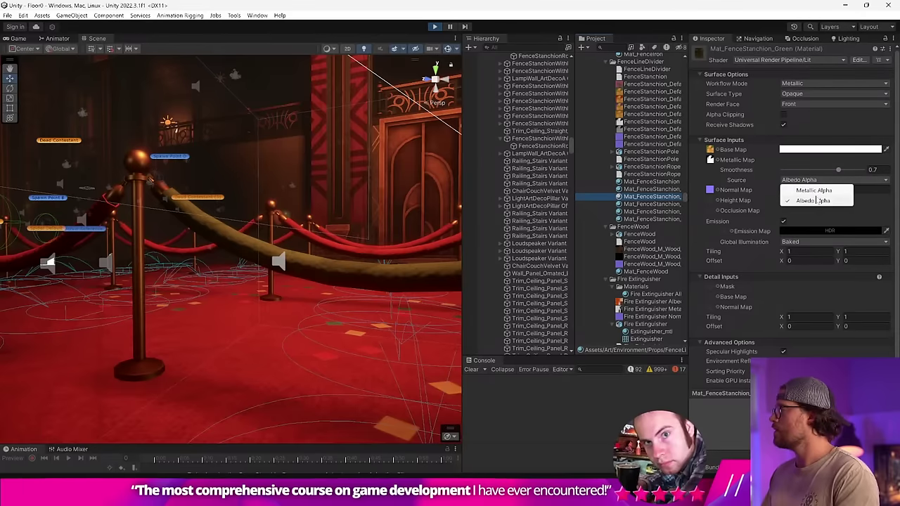
click(813, 201)
Step: Set the smoothness source to Albedo Alpha on Mat_FenceStanchion_Pink, Mat_FenceStanchion_Purple and Mat_FenceStanchion_Yellow
click(803, 183)
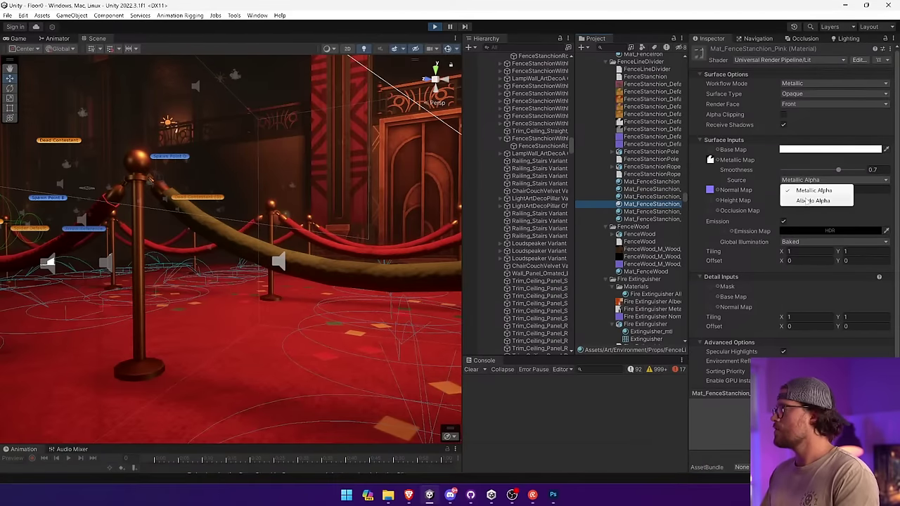
click(770, 194)
click(645, 211)
click(809, 201)
click(616, 220)
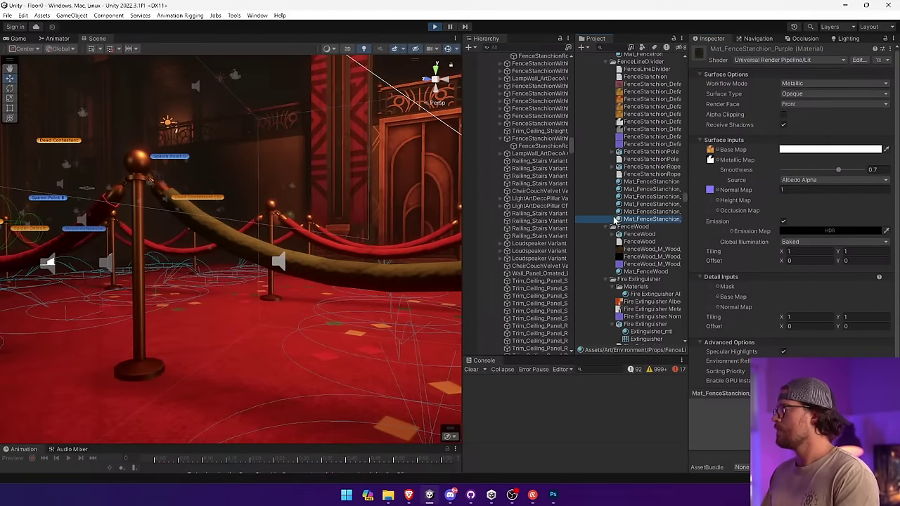
click(808, 201)
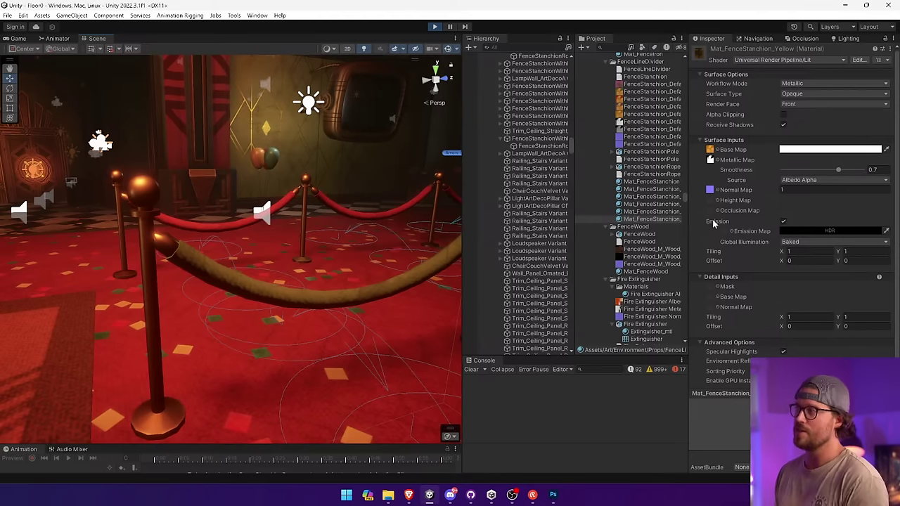
Step: Select the green rope, check which texture documents are open in Photoshop, and return to Unity
click(431, 285)
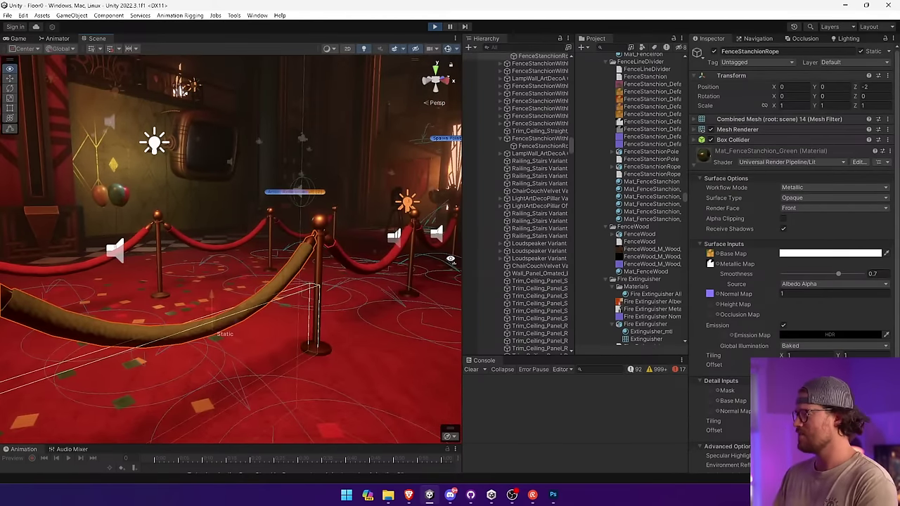
key(alt+Tab)
click(622, 36)
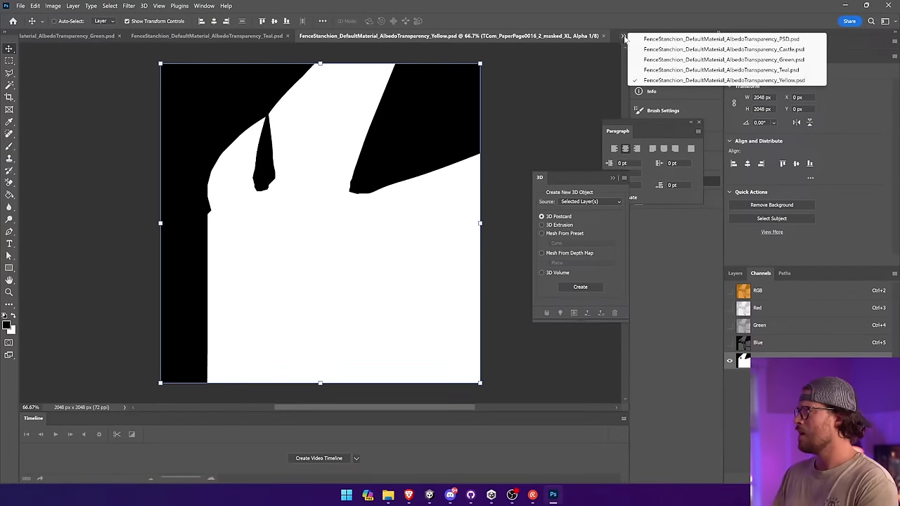
click(589, 100)
key(alt+Tab)
right_drag(261, 195, 281, 219)
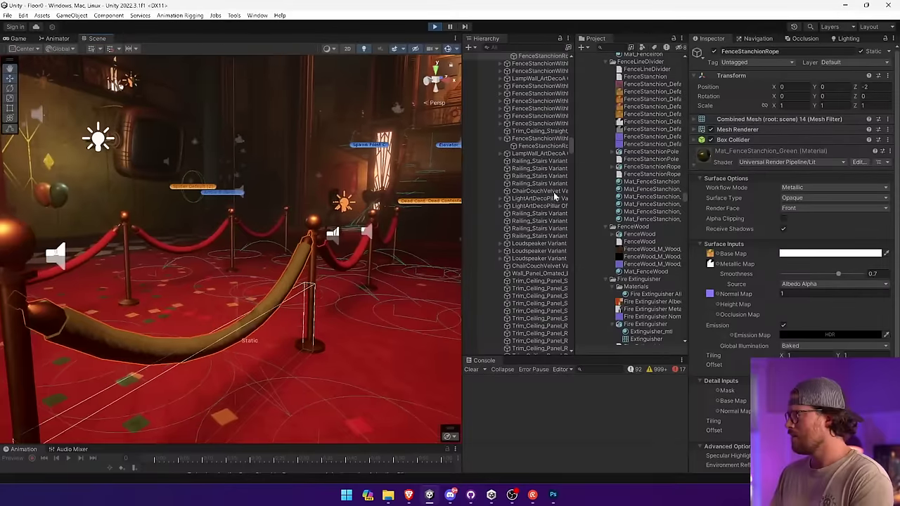
Step: Assign Mat_FenceStanchion_Yellow to the rope, and replace it with Mat_FenceStanchion_Pink
drag(619, 219, 281, 280)
right_drag(281, 280, 185, 279)
key(d)
drag(652, 210, 399, 289)
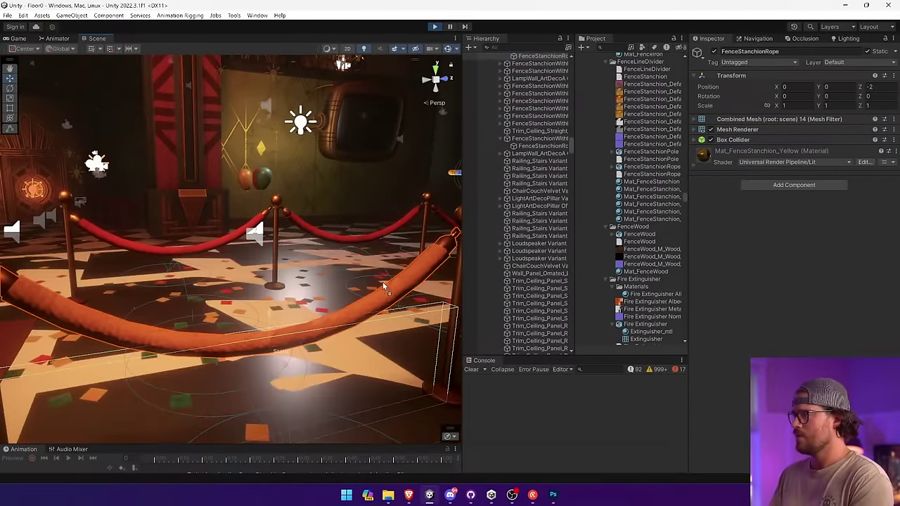
right_drag(399, 289, 443, 285)
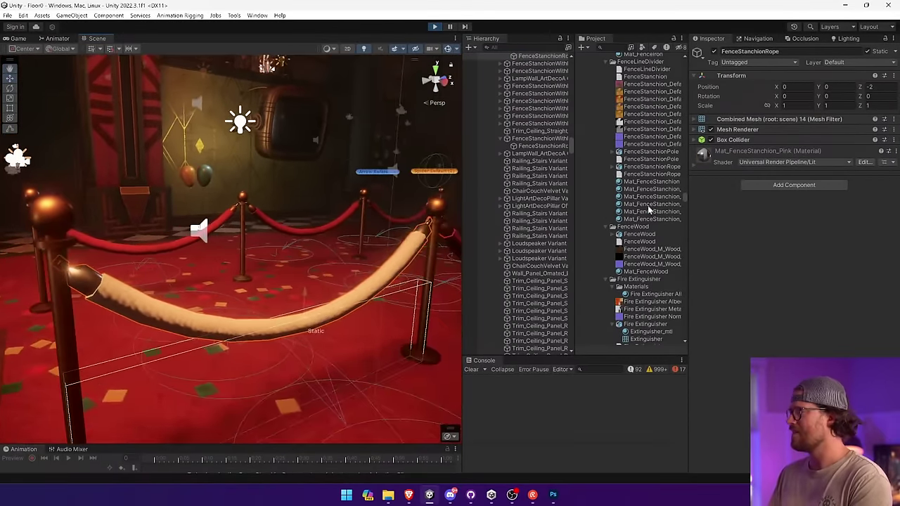
Step: Assign the Castle variant's red albedo texture as the base map of Mat_FenceStanchion_Pink
click(652, 204)
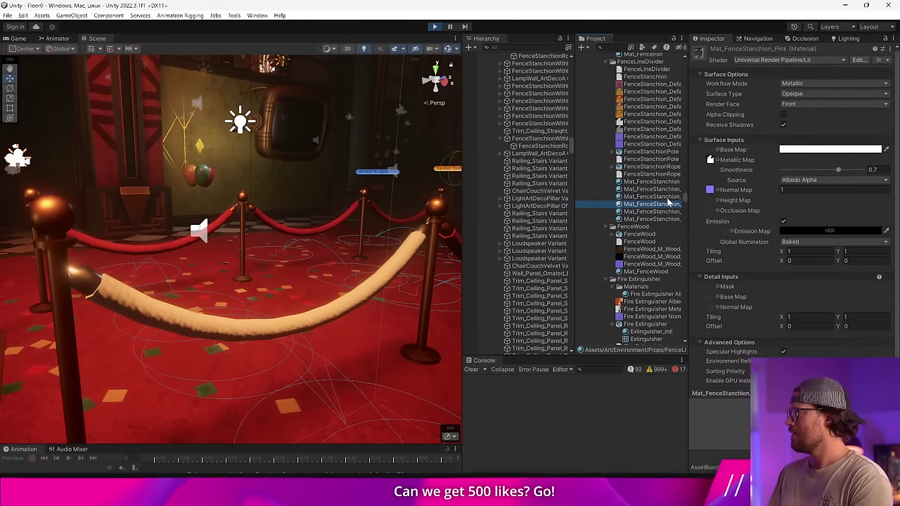
drag(462, 209, 338, 201)
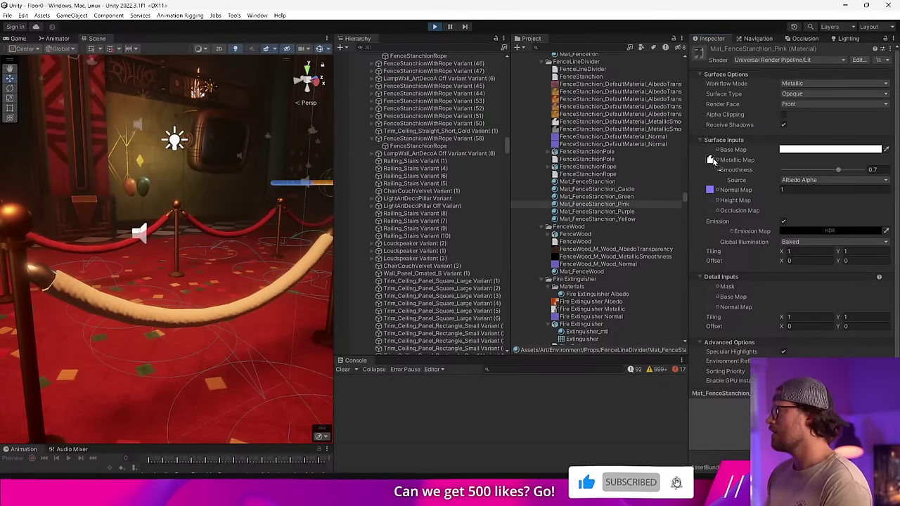
drag(711, 156, 710, 152)
right_drag(221, 214, 249, 217)
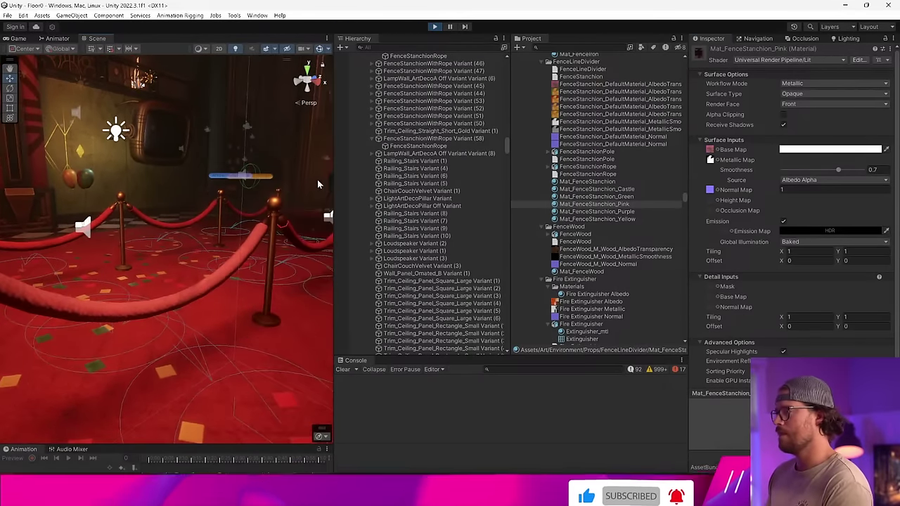
Step: Select the PolyShape wall with the yellow striped wallpaper behind the luggage cart
drag(333, 181, 613, 176)
right_drag(458, 151, 331, 154)
click(362, 159)
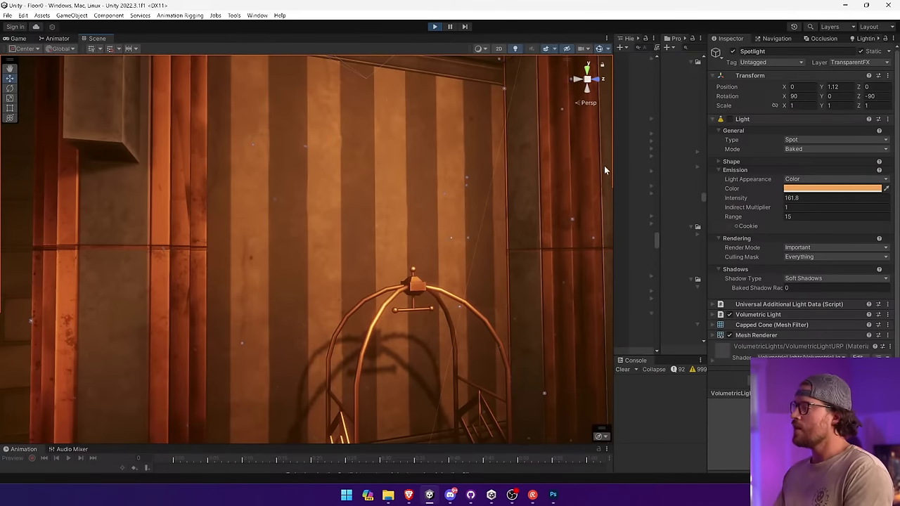
drag(613, 176, 433, 176)
drag(707, 179, 675, 177)
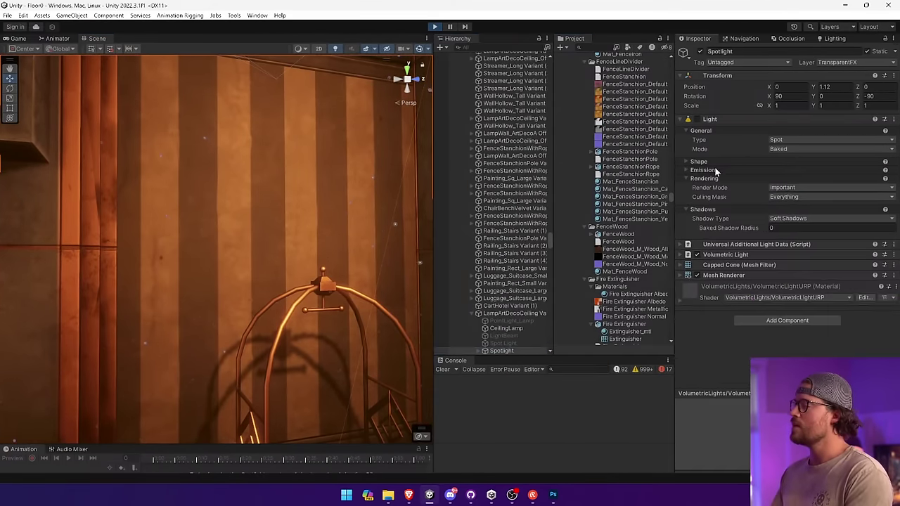
click(724, 117)
click(201, 189)
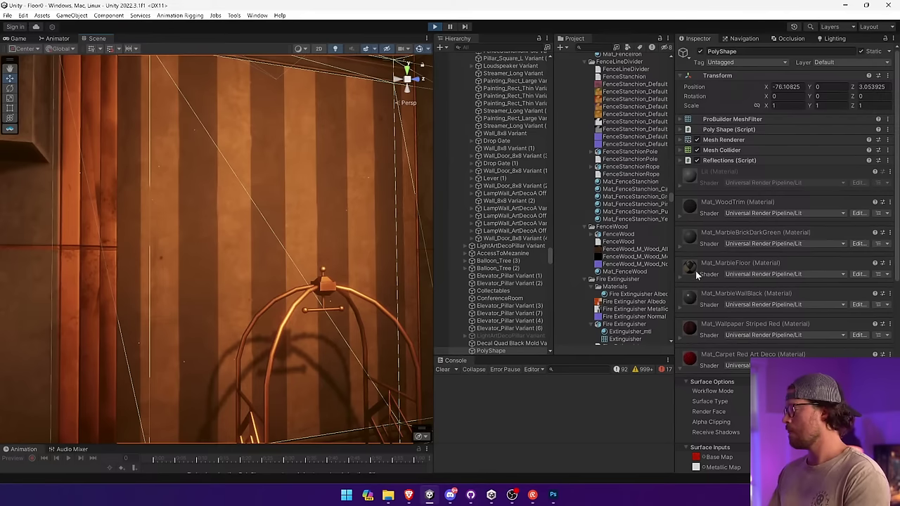
Step: Find the base map of Mat_Wallpaper Striped Yellow among the wall's materials and open it in Photoshop
scroll(690, 348, down, 1)
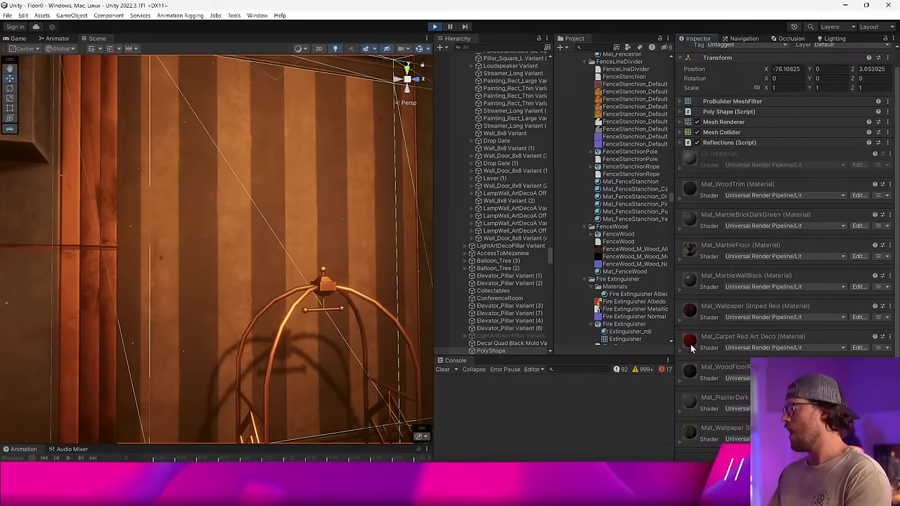
scroll(690, 348, down, 10)
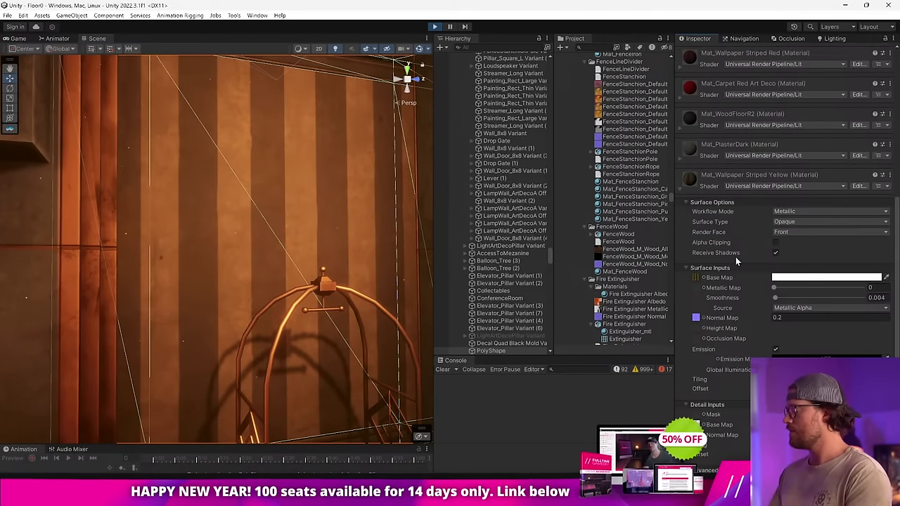
scroll(735, 257, down, 3)
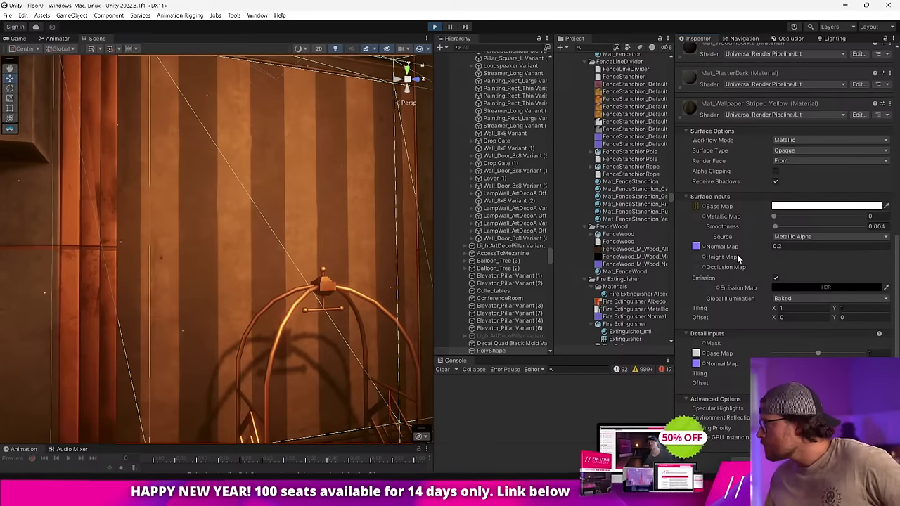
click(697, 206)
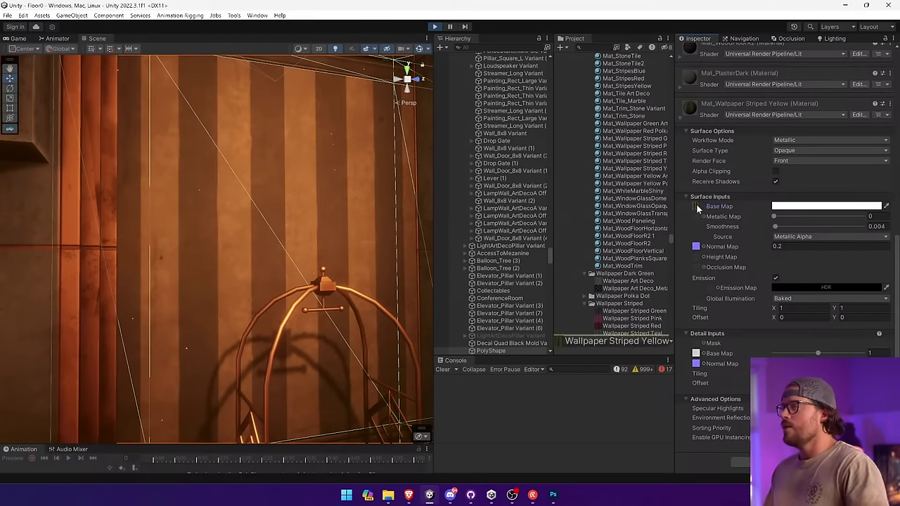
double_click(697, 206)
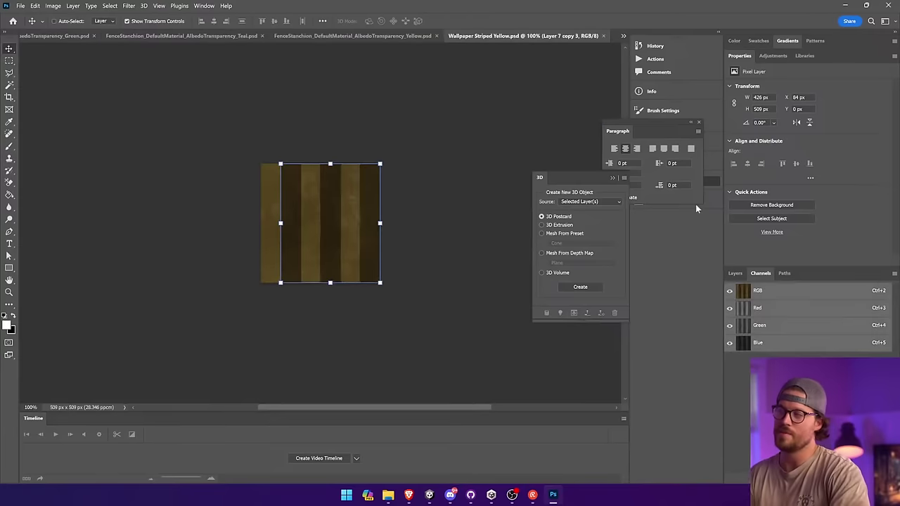
Step: Close the FenceStanchion texture documents, leaving only Wallpaper Striped Yellow.psd open
click(411, 37)
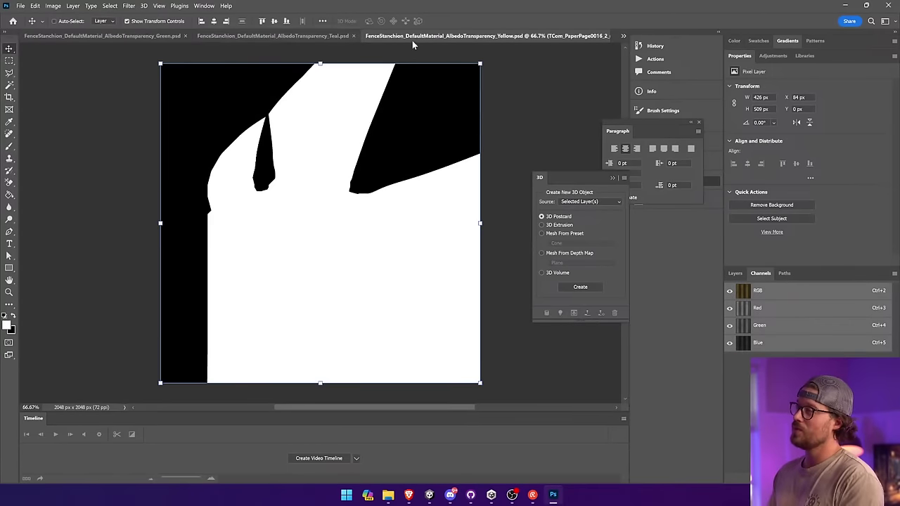
click(276, 36)
right_click(402, 35)
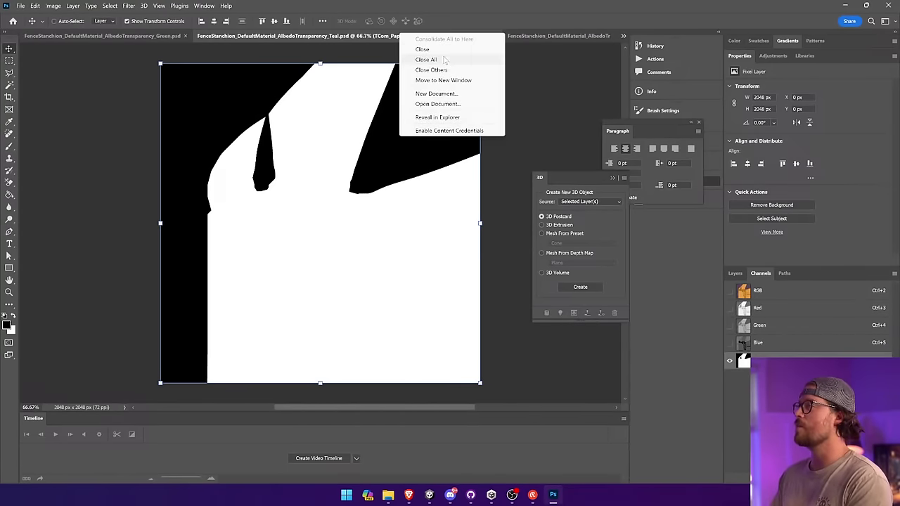
click(422, 56)
click(199, 253)
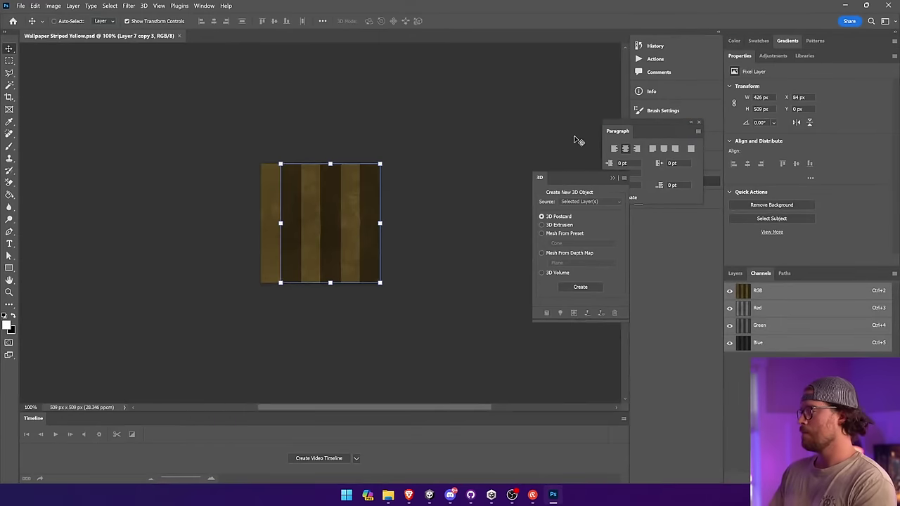
Step: Place TCom_PaperPage0016_2_masked_XL.png from File Explorer into Wallpaper Striped Yellow.psd as a layer covering most of the stripes
click(391, 496)
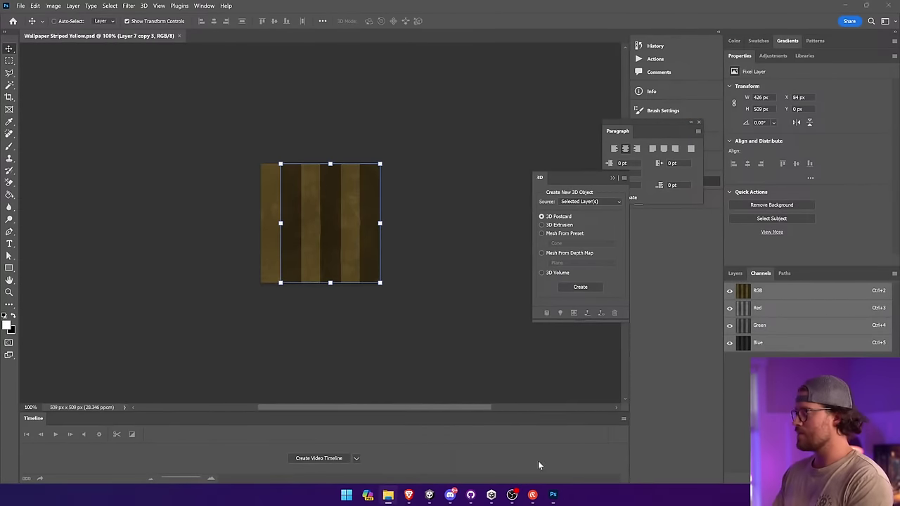
drag(351, 206, 405, 223)
key(Return)
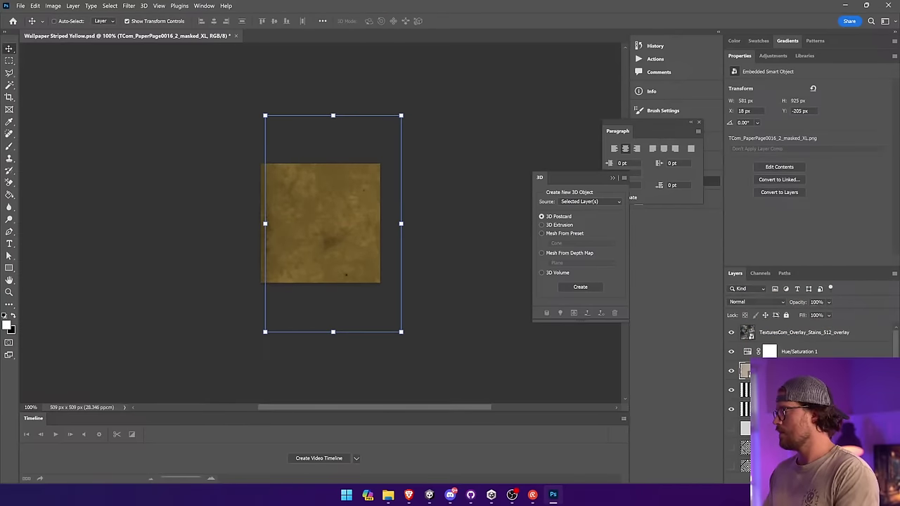
Step: Move the paper texture layer to the top of the layer stack and enlarge it to 661 × 1050 px, covering the whole canvas
drag(834, 371, 837, 330)
drag(342, 225, 330, 224)
drag(389, 224, 410, 223)
key(Return)
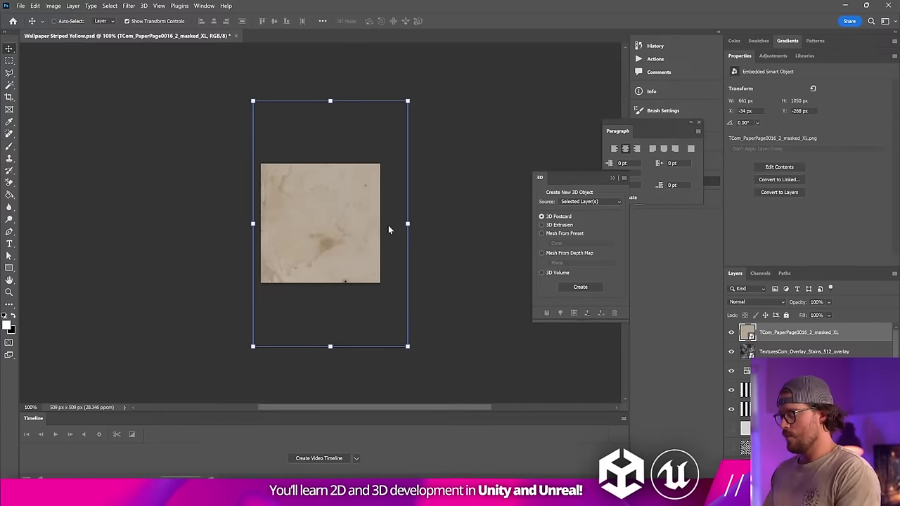
Step: Fully desaturate the paper texture layer with a Hue/Saturation adjustment
key(ctrl+plus)
key(ctrl+plus)
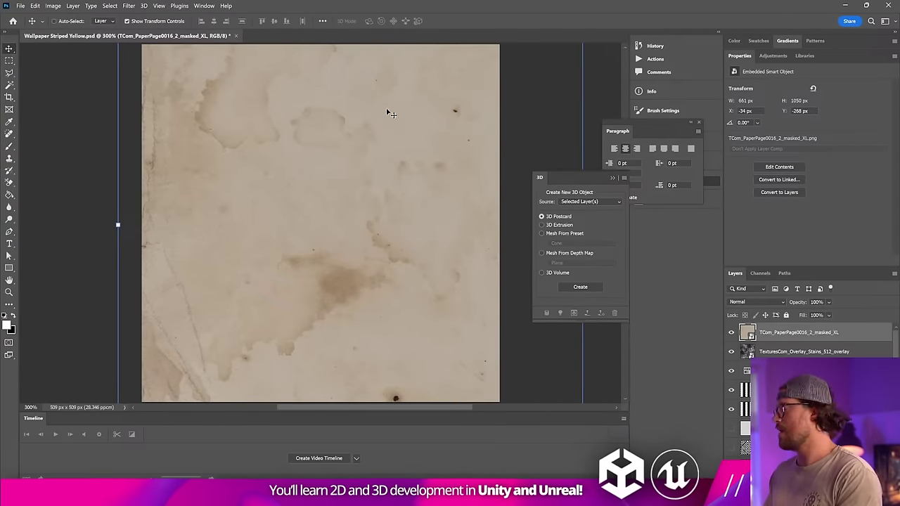
click(60, 7)
mouse_move(78, 26)
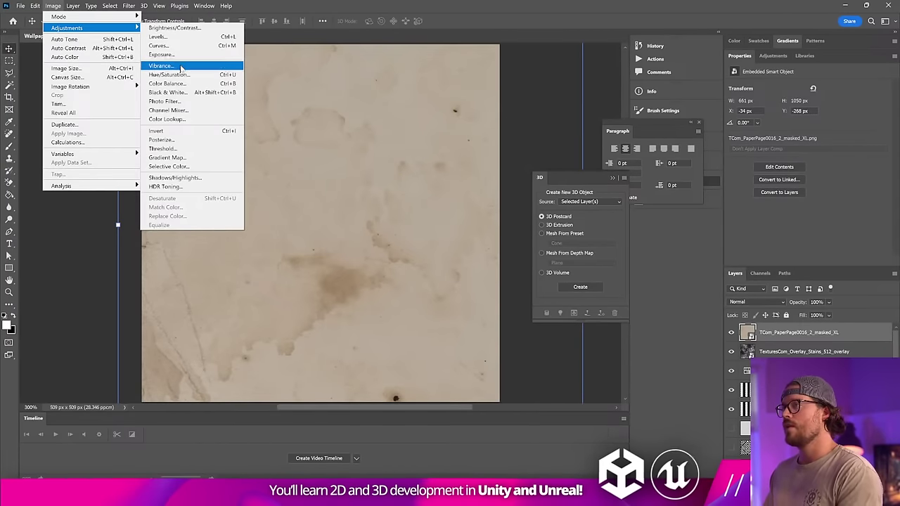
click(177, 73)
drag(424, 186, 374, 187)
click(530, 114)
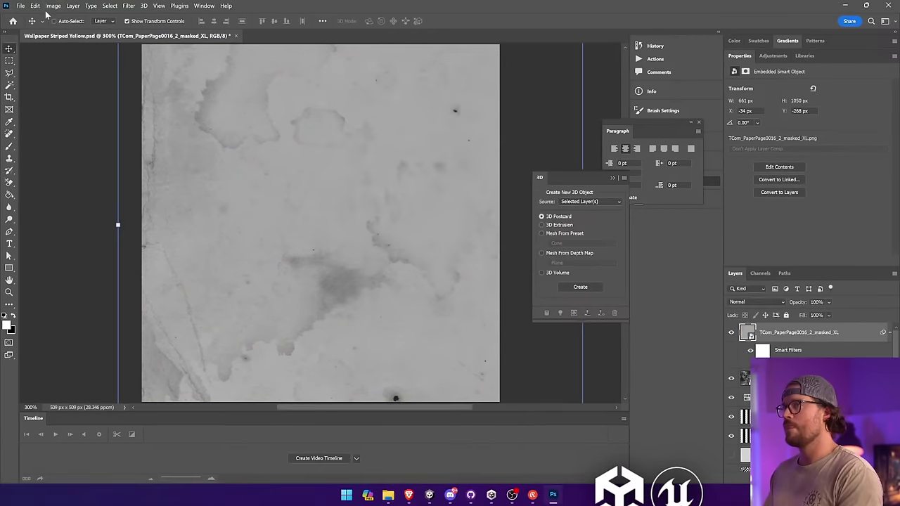
Step: Increase the paper layer's contrast with Curves, setting the black point to input 130, output 0 and pulling the white point inward, leaving isolated stains
click(52, 7)
mouse_move(82, 31)
click(159, 45)
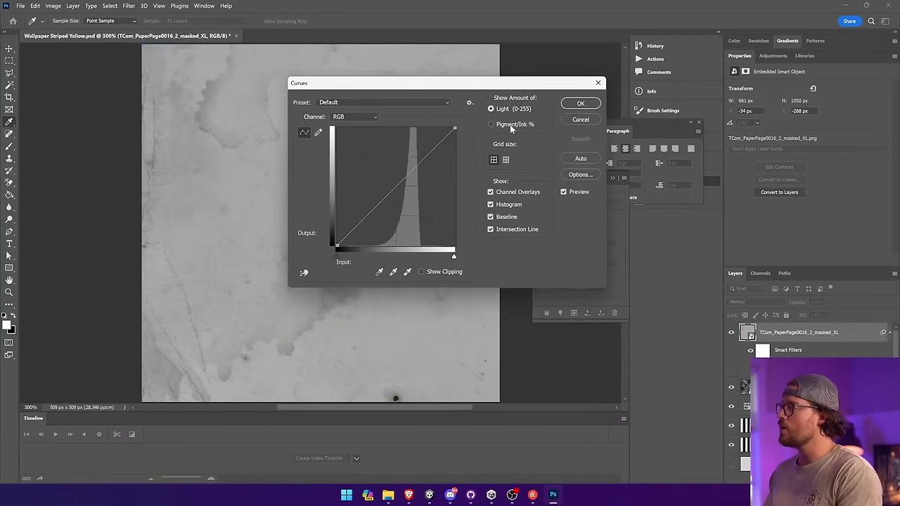
drag(454, 129, 414, 127)
drag(359, 246, 394, 239)
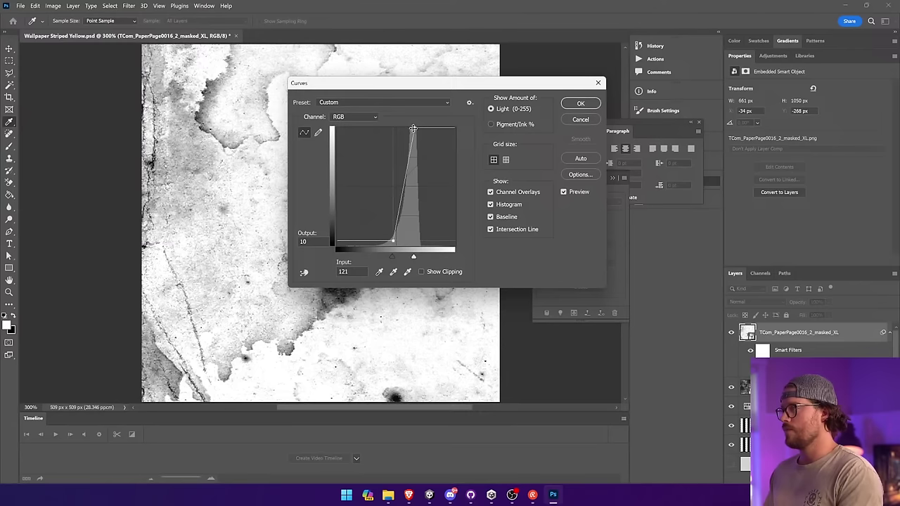
drag(413, 127, 407, 128)
drag(389, 243, 396, 242)
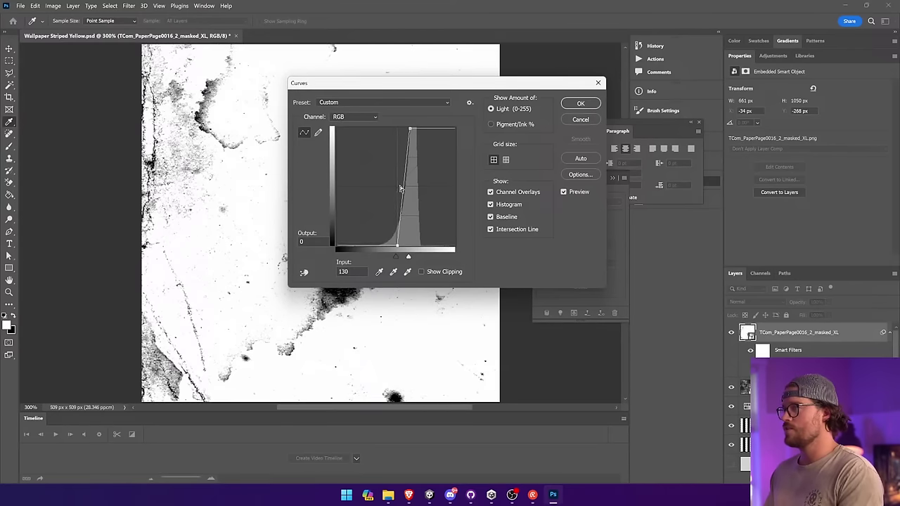
drag(410, 129, 406, 128)
click(579, 104)
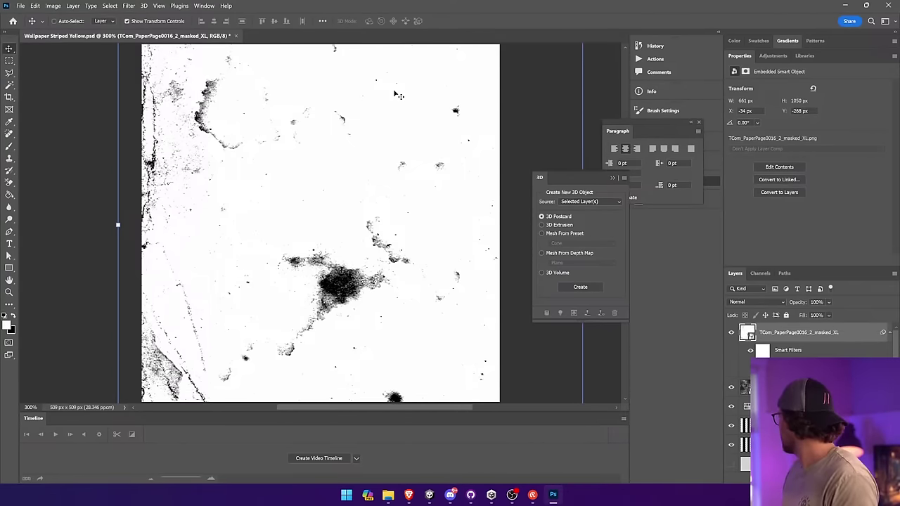
Step: Shift the paper layer left to X -55 px and rasterize it
click(10, 51)
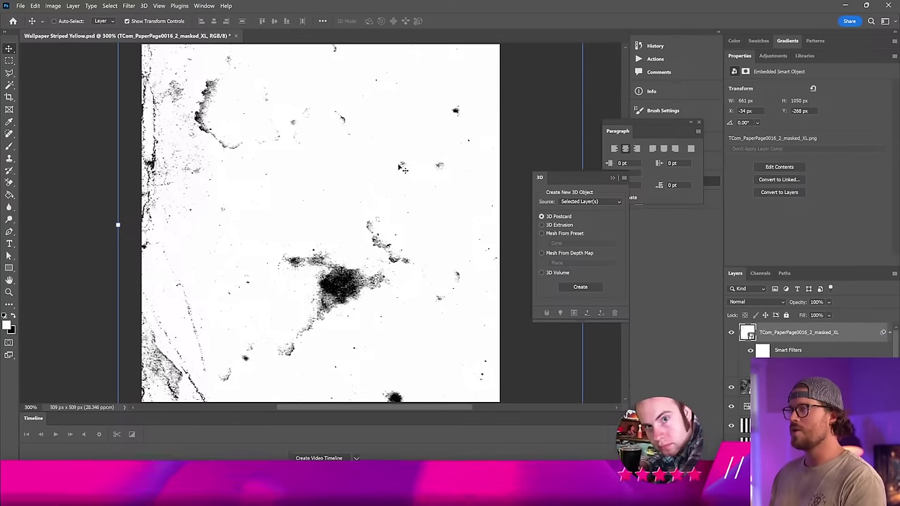
drag(394, 135, 380, 135)
right_click(794, 332)
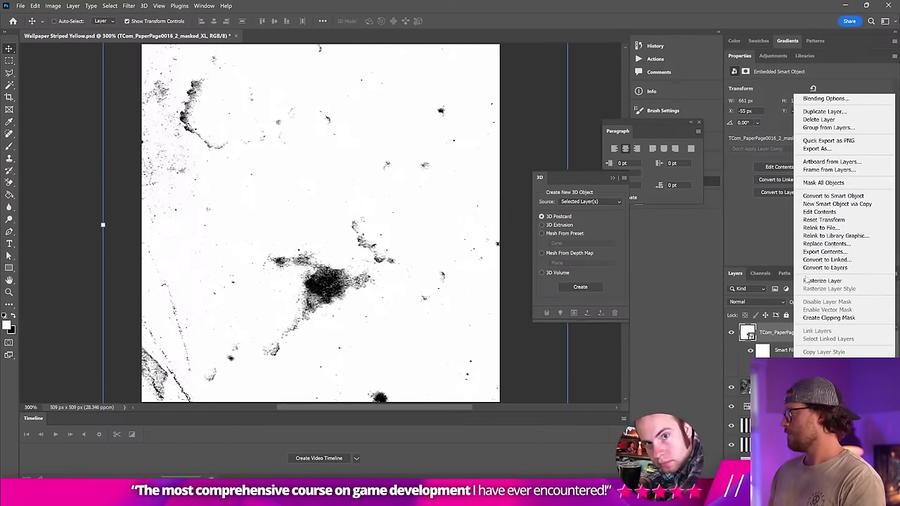
click(821, 280)
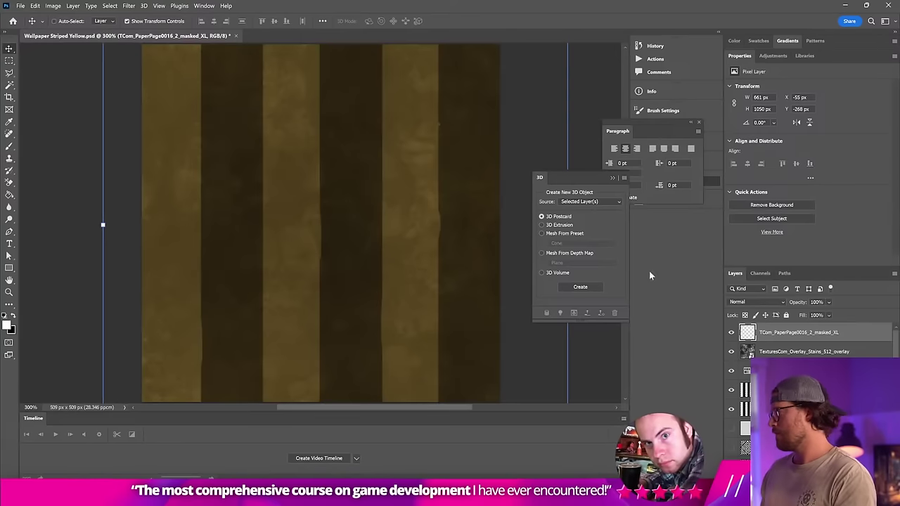
Step: Transfer the paper stain image into a new alpha channel of Wallpaper Striped Yellow.psd, return to the paper layer and save the file
click(762, 272)
click(758, 342)
click(872, 478)
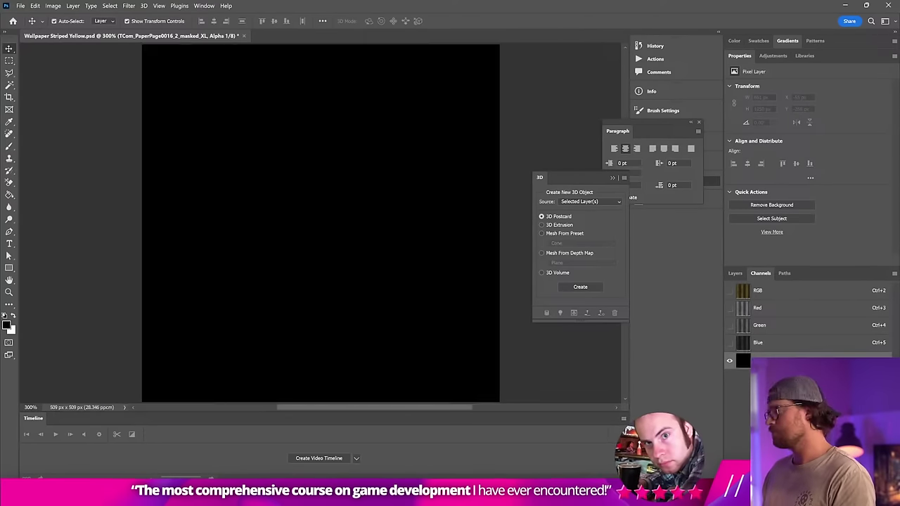
key(ctrl+v)
click(734, 273)
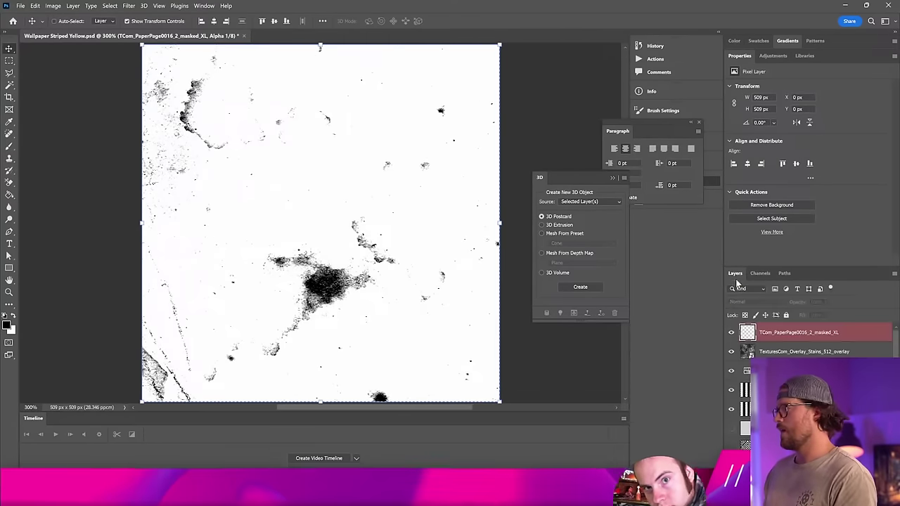
click(818, 346)
click(815, 335)
key(ctrl+s)
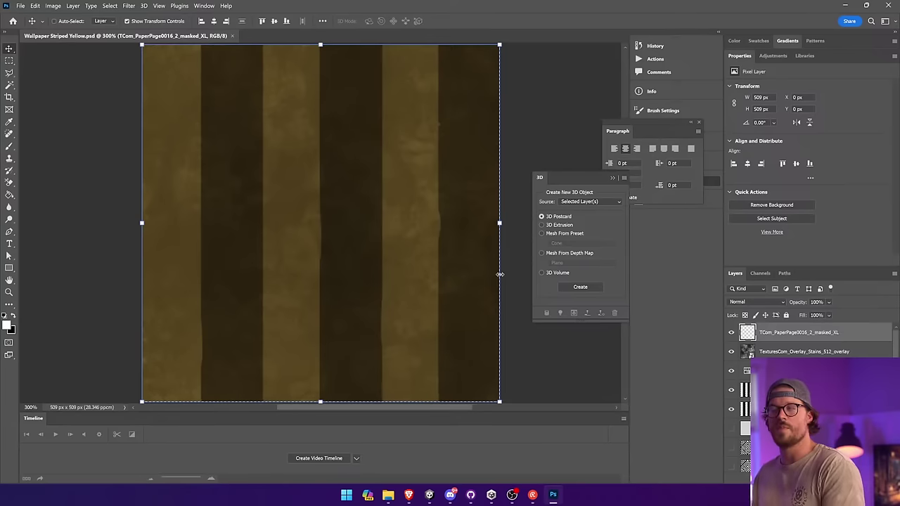
Step: In Unity, set Mat_Wallpaper Striped Yellow's smoothness source to Albedo Alpha and its smoothness to 0.299, and inspect the wall
key(alt+Tab)
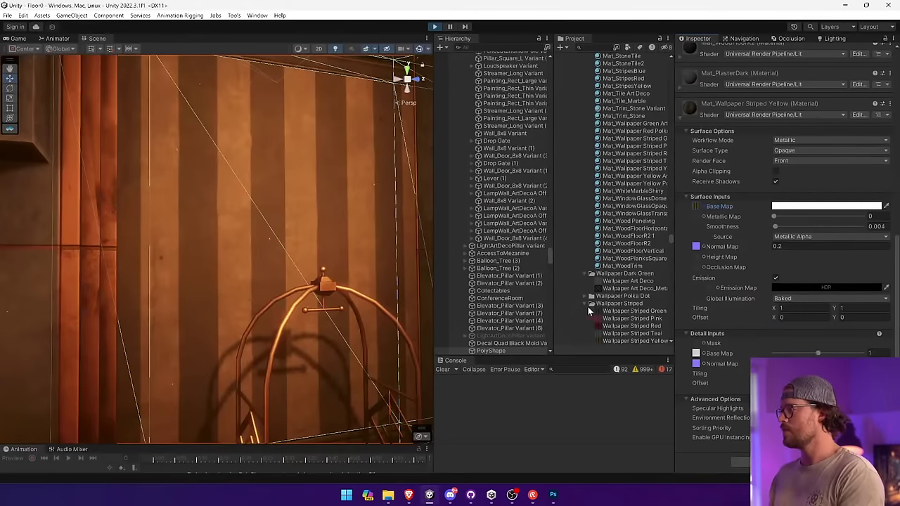
click(809, 257)
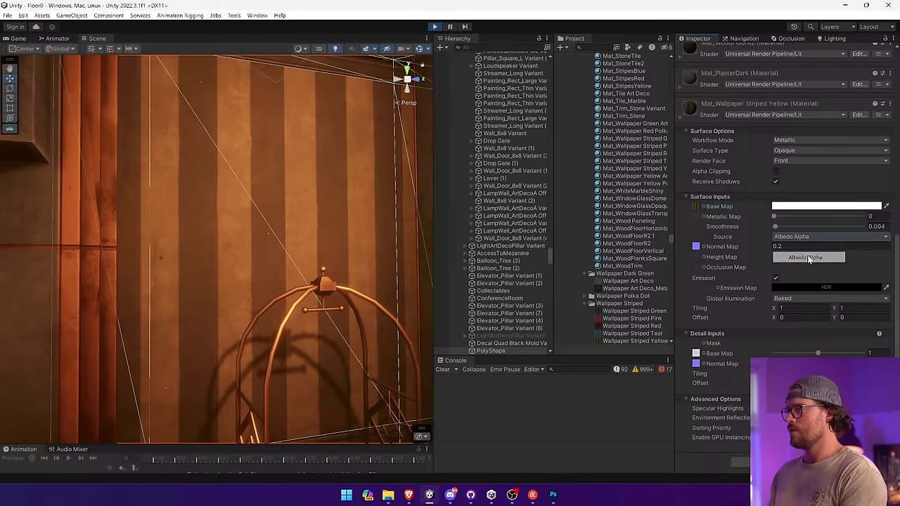
drag(784, 232, 805, 232)
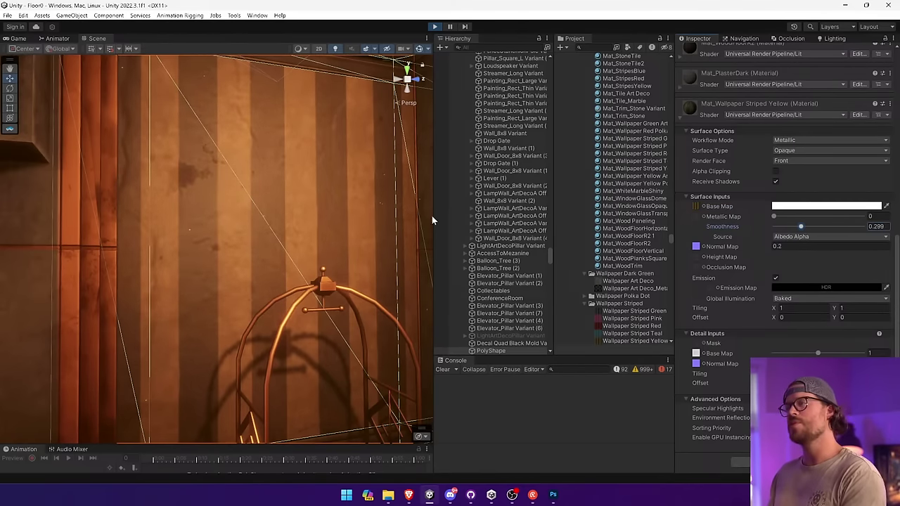
key(w)
right_drag(271, 203, 361, 176)
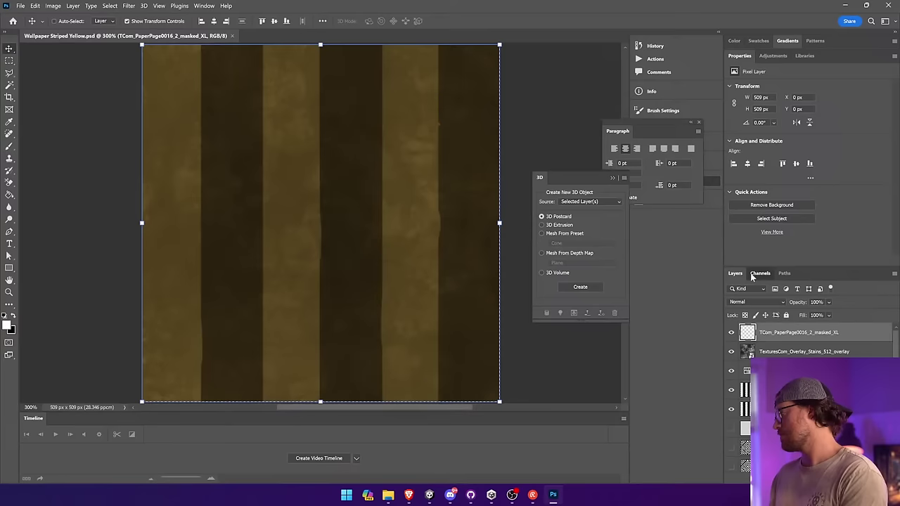
Step: Back in Photoshop, invert the Alpha 1 channel of Wallpaper Striped Yellow.psd
click(758, 273)
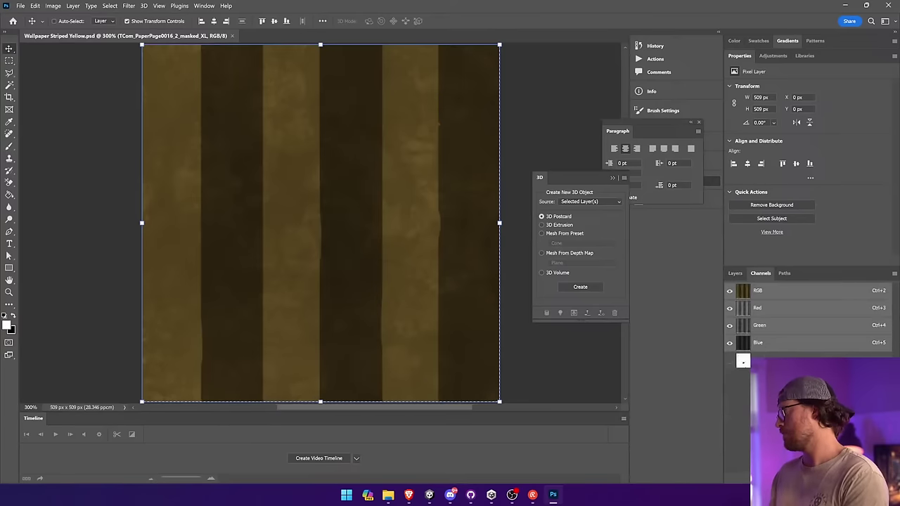
click(744, 361)
click(53, 6)
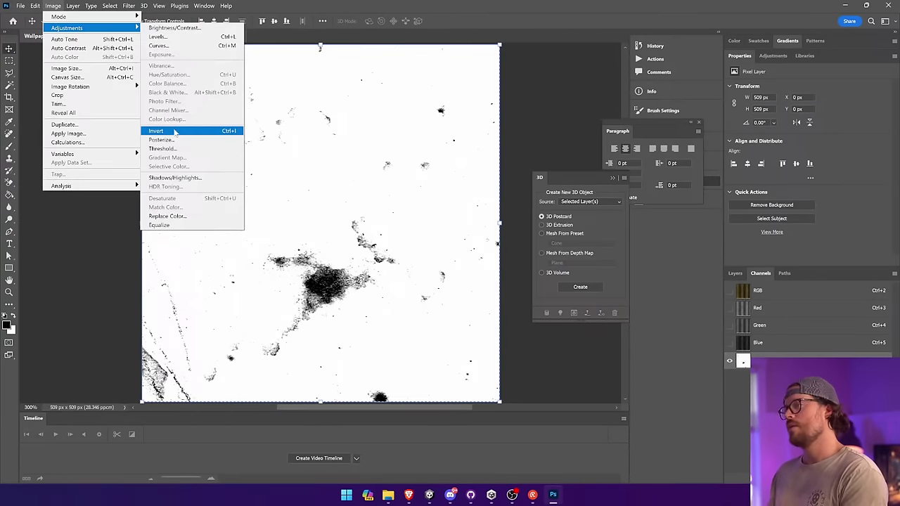
click(175, 132)
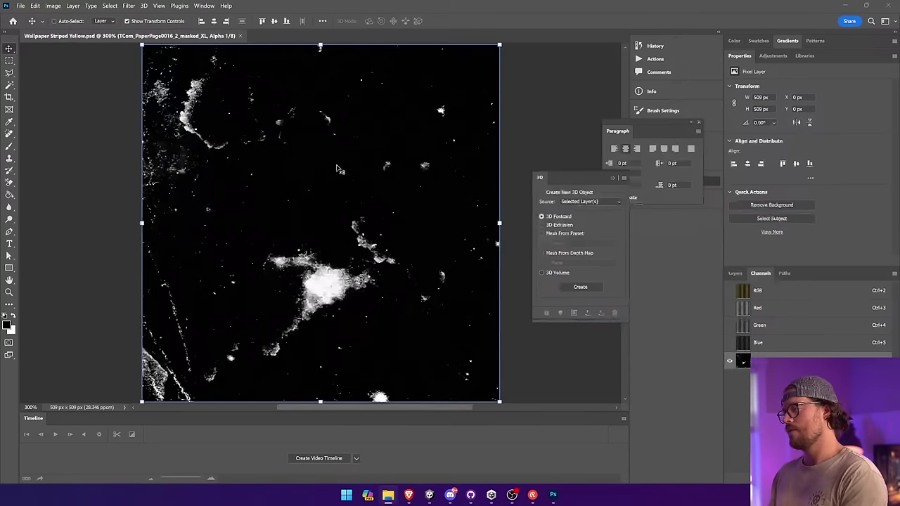
Step: In Unity, set the striped wallpaper material's smoothness to 0.352 and view the wall from another angle
key(alt+Tab)
drag(835, 227, 806, 226)
right_drag(231, 233, 197, 215)
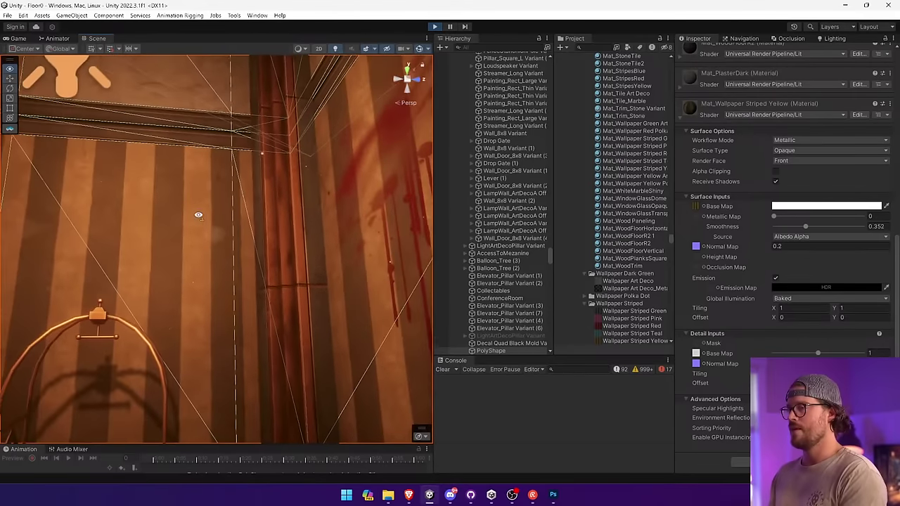
Step: Open the wallpaper material's normal map, Plaster Normal.psd, in Photoshop and return to the layers of Wallpaper Striped Yellow.psd
click(696, 247)
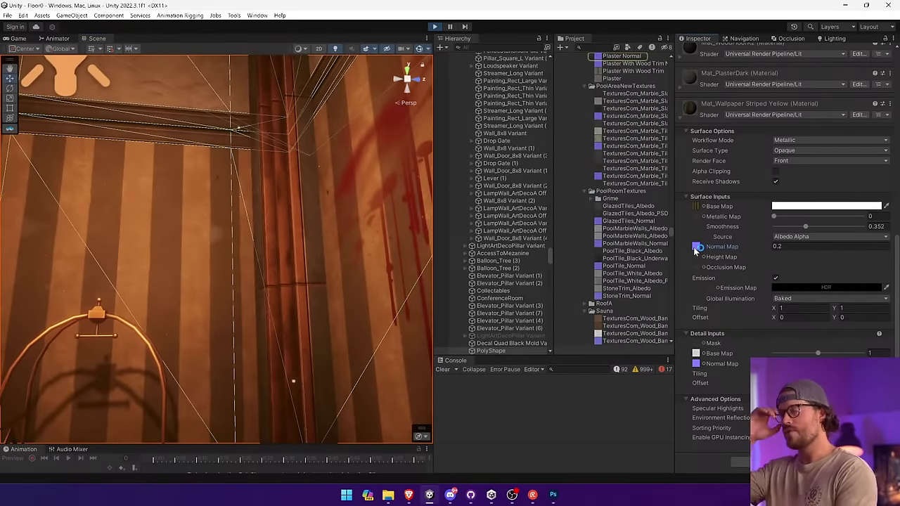
double_click(695, 248)
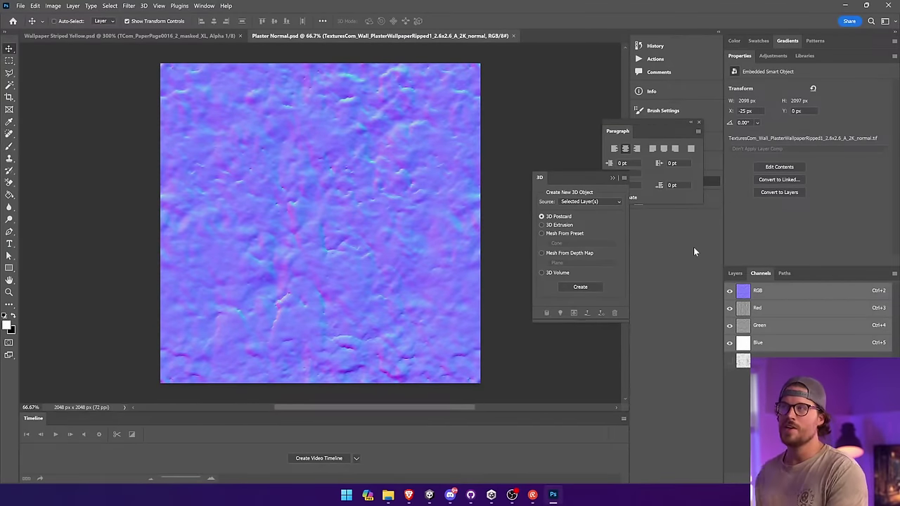
scroll(209, 71, down, 1)
click(210, 36)
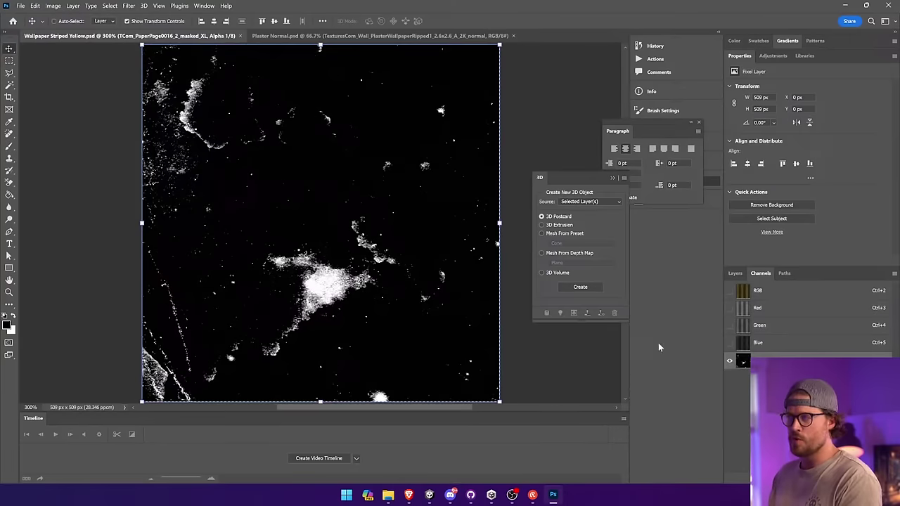
click(734, 273)
click(780, 428)
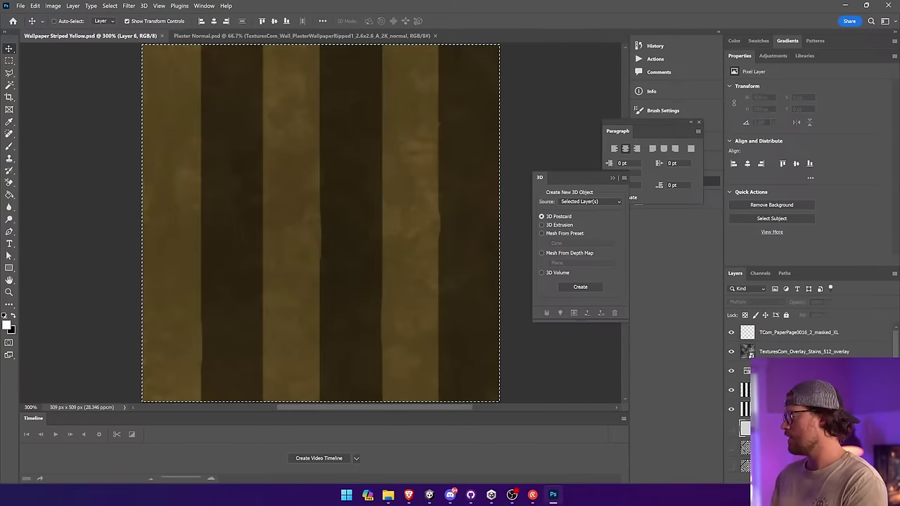
click(732, 427)
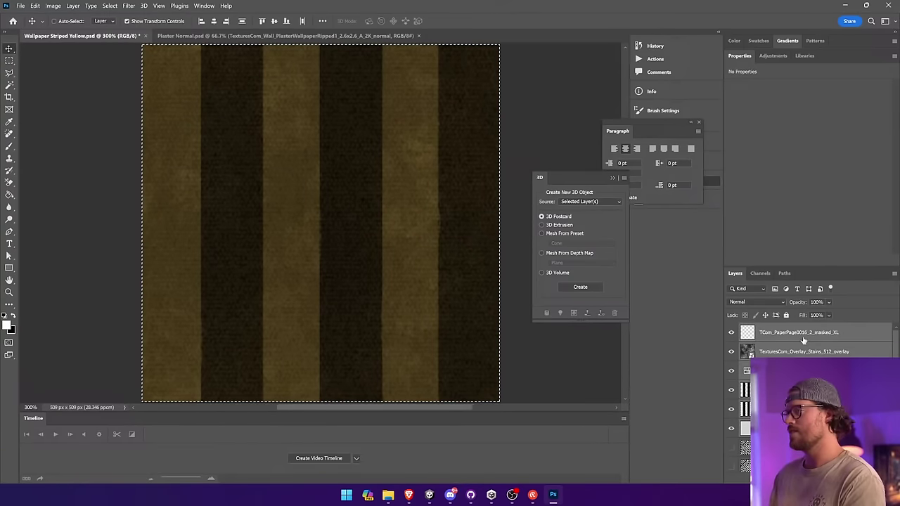
key(ctrl+z)
Step: Add a new layer beneath the stripe layers, fill it with white, and copy the combined white and gray stripes
click(780, 409)
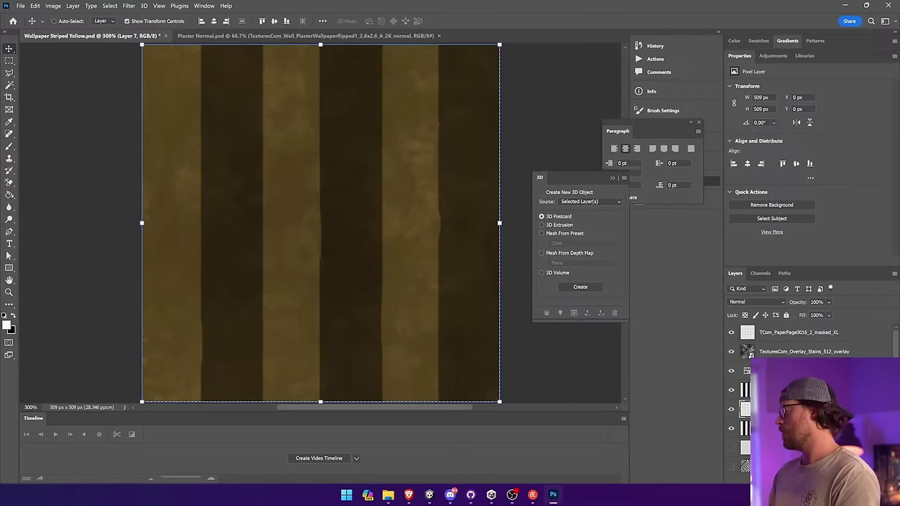
click(8, 194)
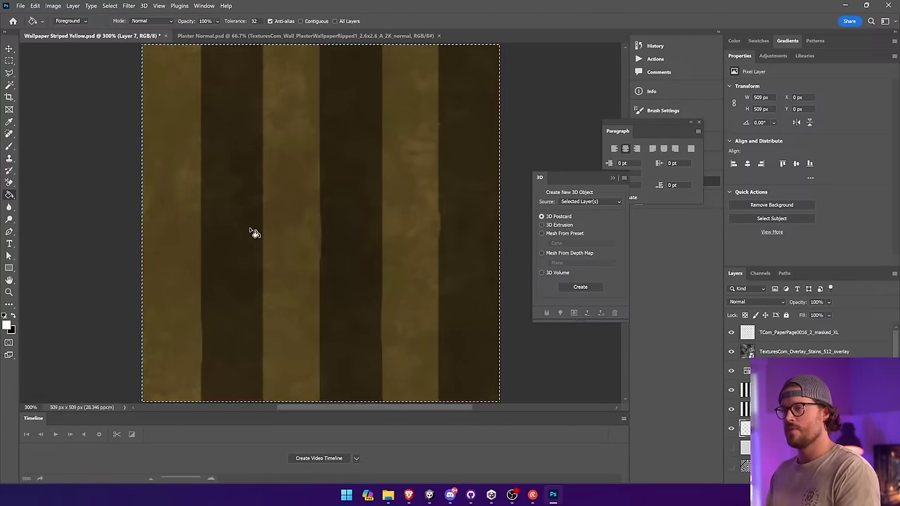
click(253, 233)
right_click(805, 357)
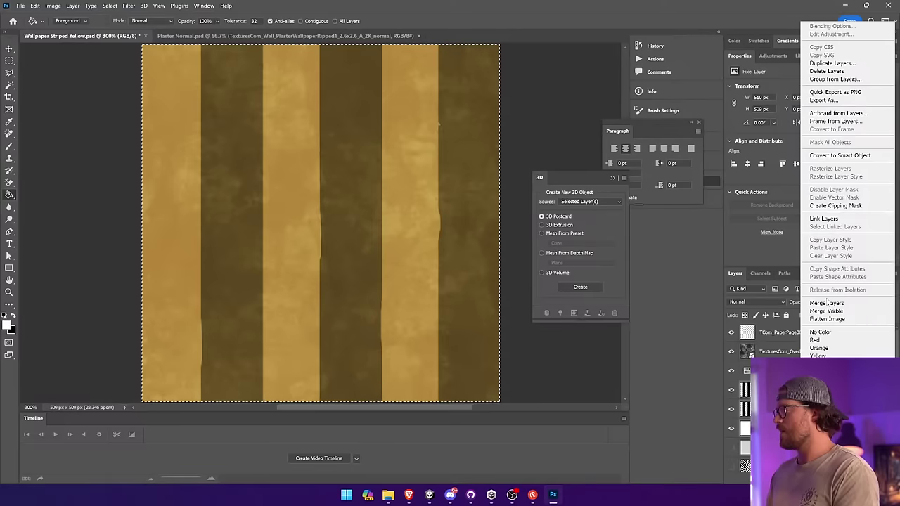
click(815, 356)
Step: Paste the white and gray stripes into Plaster Normal.psd and scale them to 2048 × 2048 px, filling the canvas
click(301, 35)
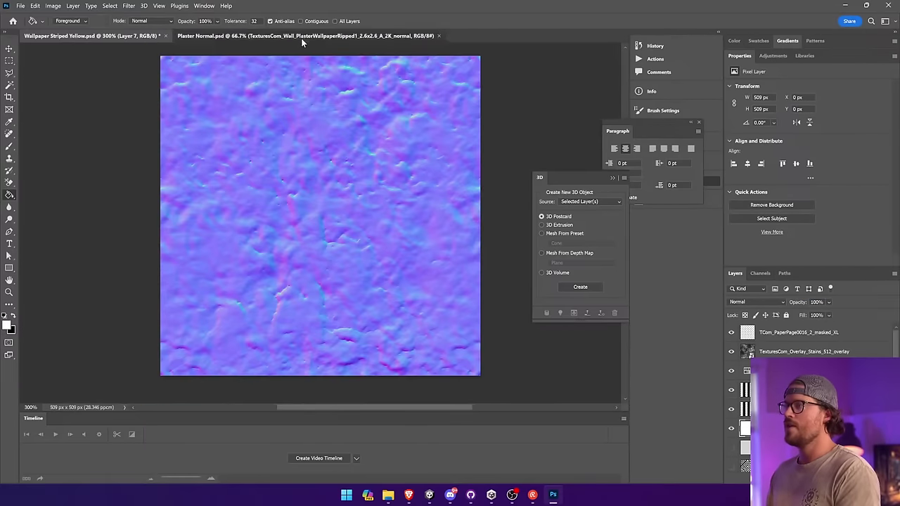
key(ctrl+v)
key(v)
drag(309, 198, 189, 78)
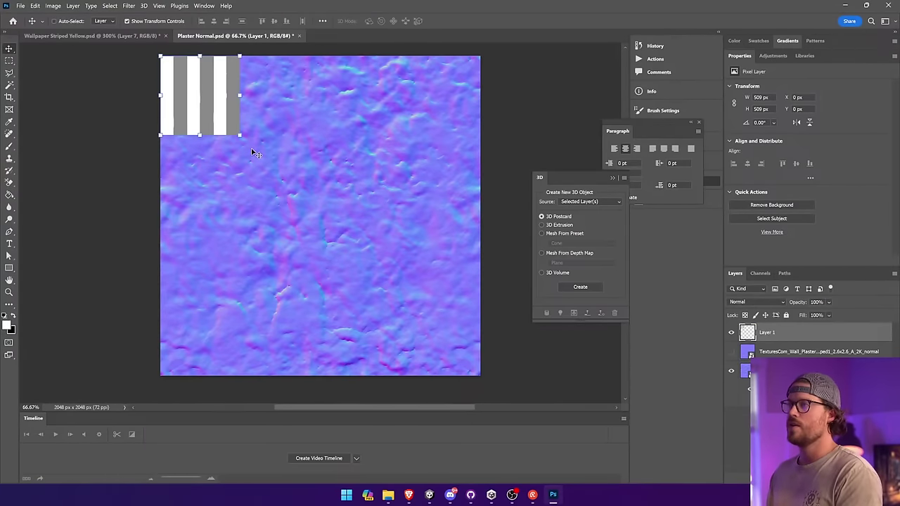
drag(244, 138, 480, 376)
key(Return)
Step: Generate a normal map from the pasted stripe layer and lower the layer's opacity to 73%
click(129, 5)
click(149, 14)
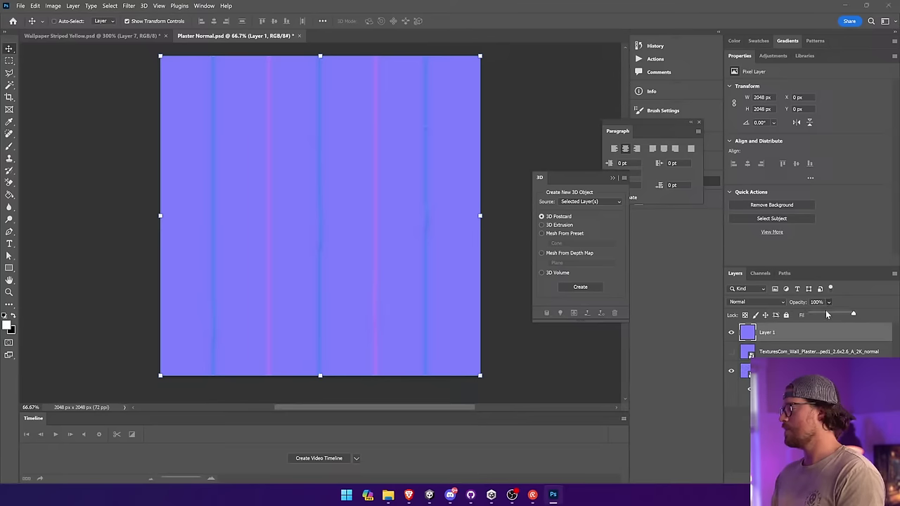
drag(826, 314, 842, 314)
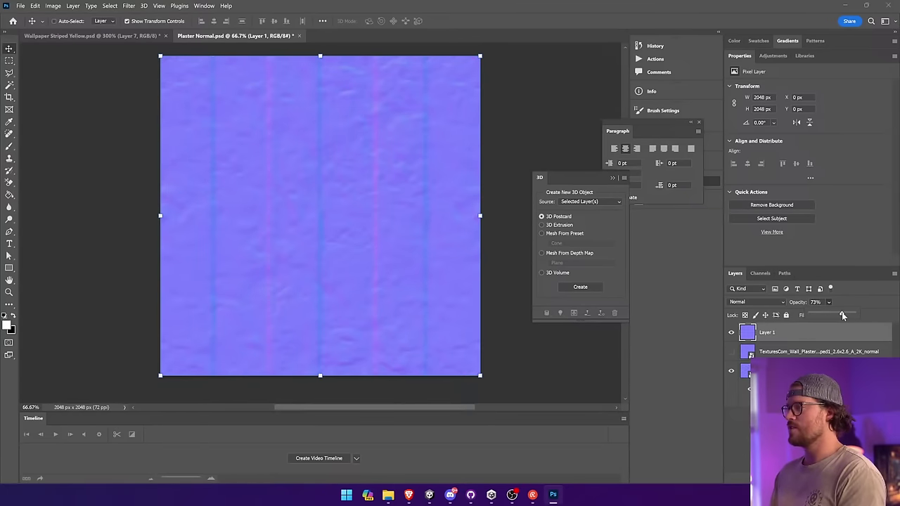
click(52, 5)
click(161, 29)
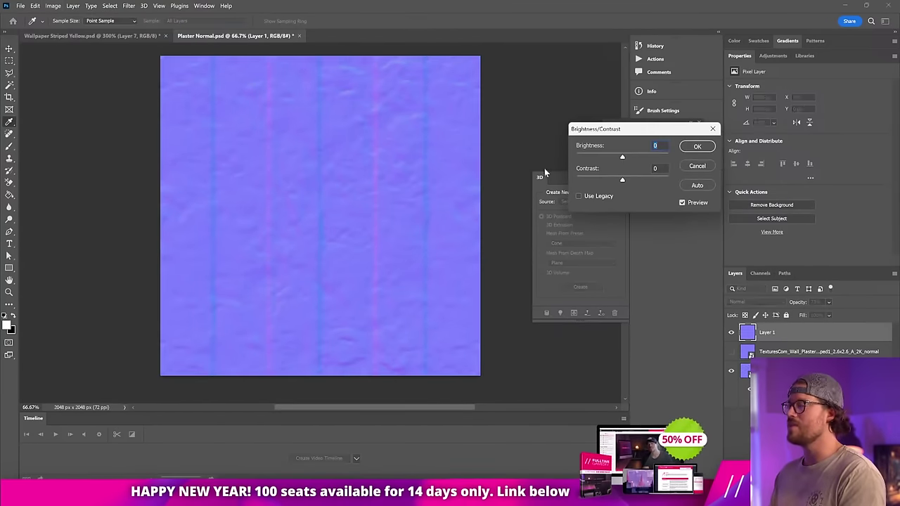
drag(622, 159, 617, 159)
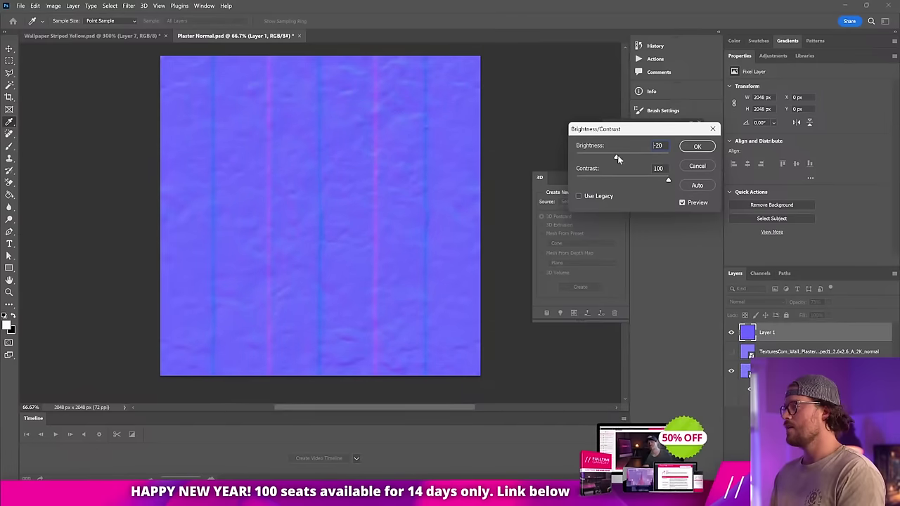
click(697, 166)
click(54, 6)
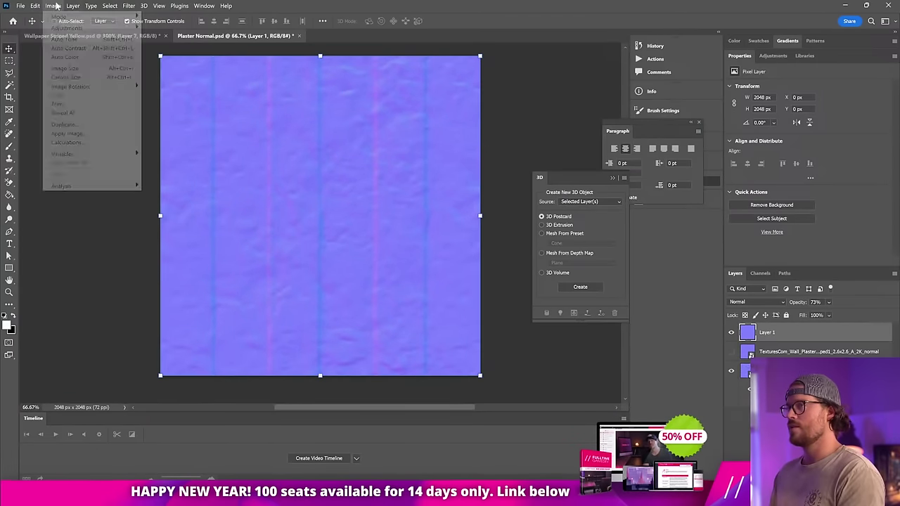
click(54, 5)
Step: Save the combined normal map as a new Photoshop file named Plaster Stripes Normal in the Plaster textures folder
click(20, 6)
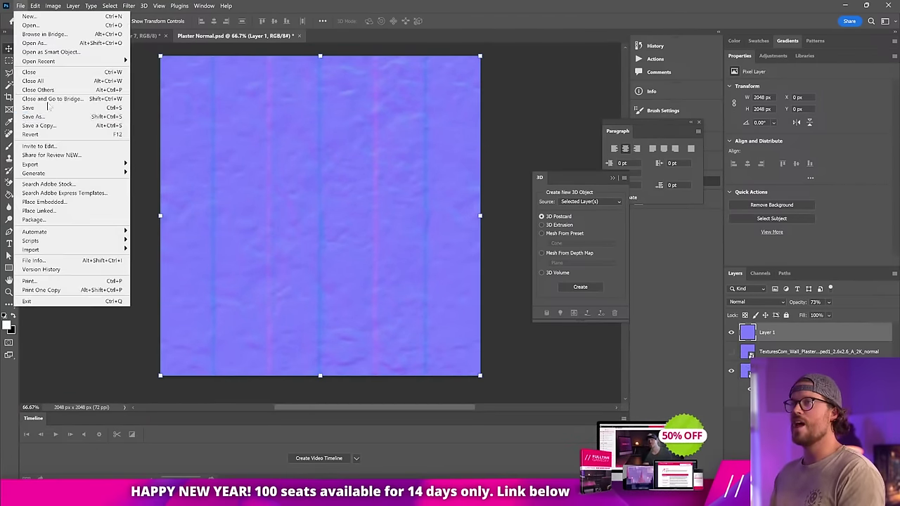
click(42, 117)
text(S)
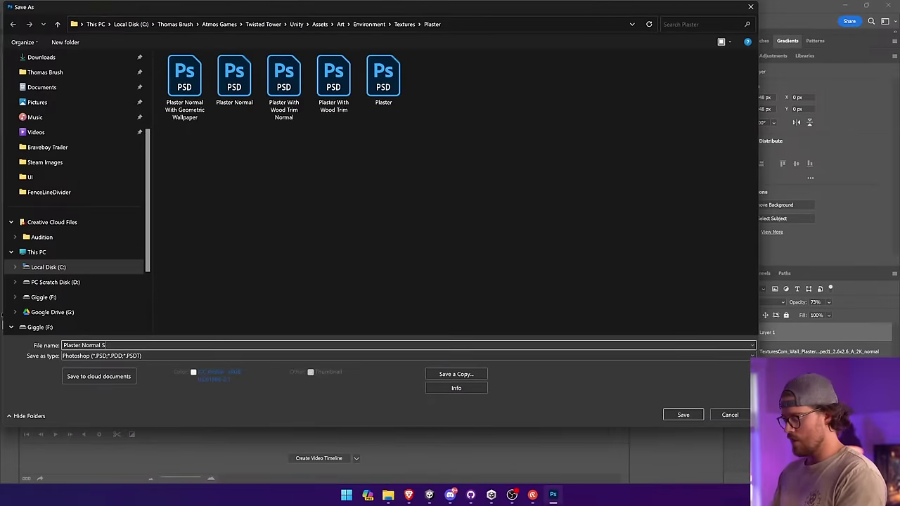
text(t)
key(BackSpace)
key(BackSpace)
key(BackSpace)
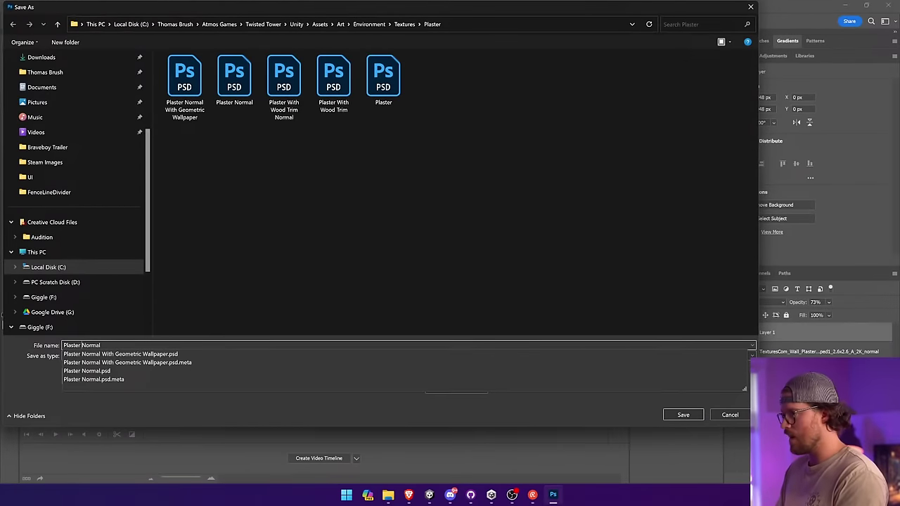
key(Left)
text(Stripes)
key(Return)
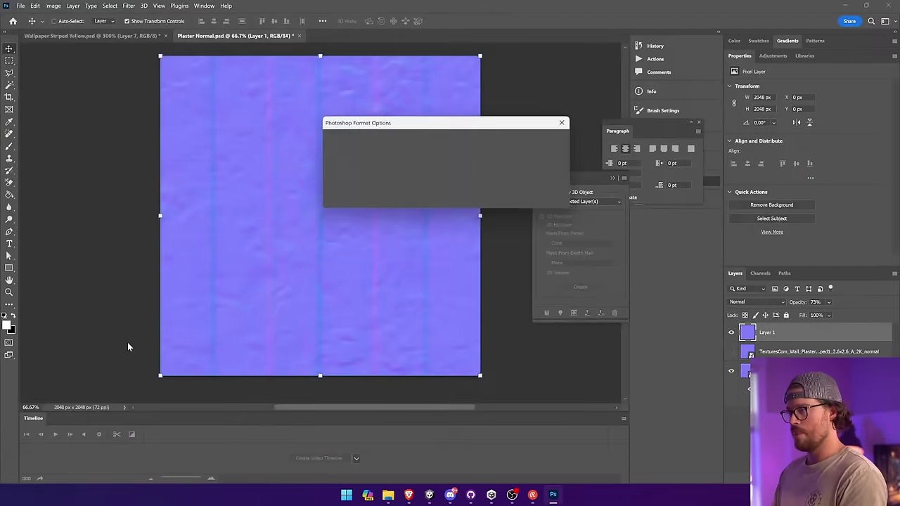
key(Return)
Step: Switch to Unity, assign Plaster Stripes Normal as the yellow striped wallpaper material's normal map, and fix its texture type as a normal map
click(428, 495)
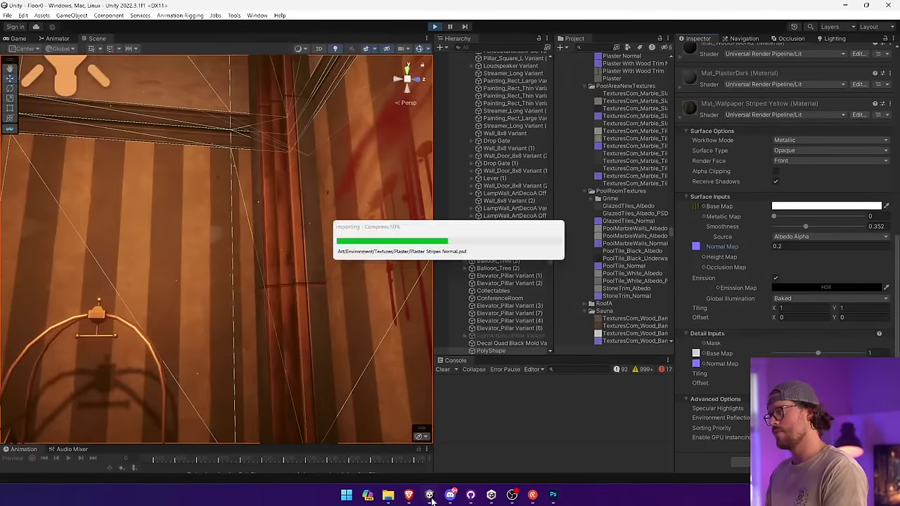
click(696, 248)
scroll(584, 187, up, 4)
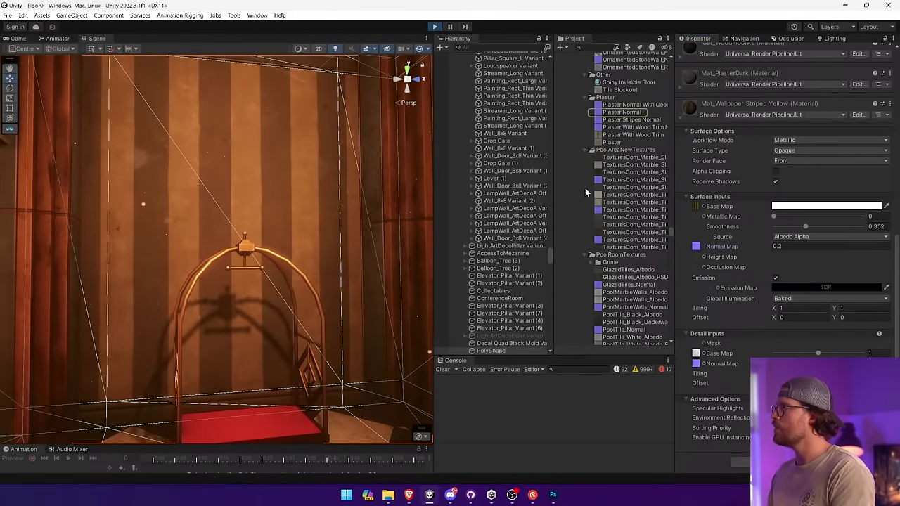
drag(623, 119, 697, 246)
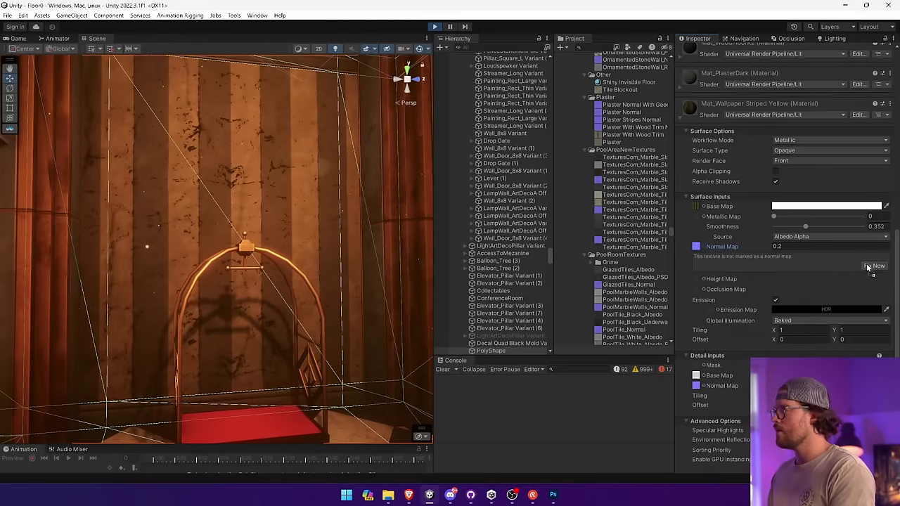
click(873, 266)
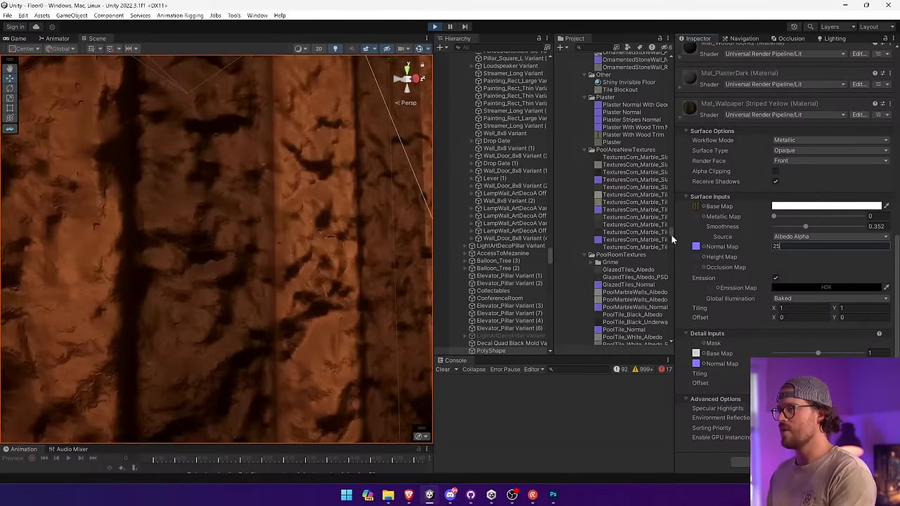
Step: Adjust the stripe layer's opacity to 87% in Plaster Stripes Normal.psd in Photoshop and check the effect on the wall in Unity
key(s)
right_drag(289, 212, 271, 195)
key(alt+Tab)
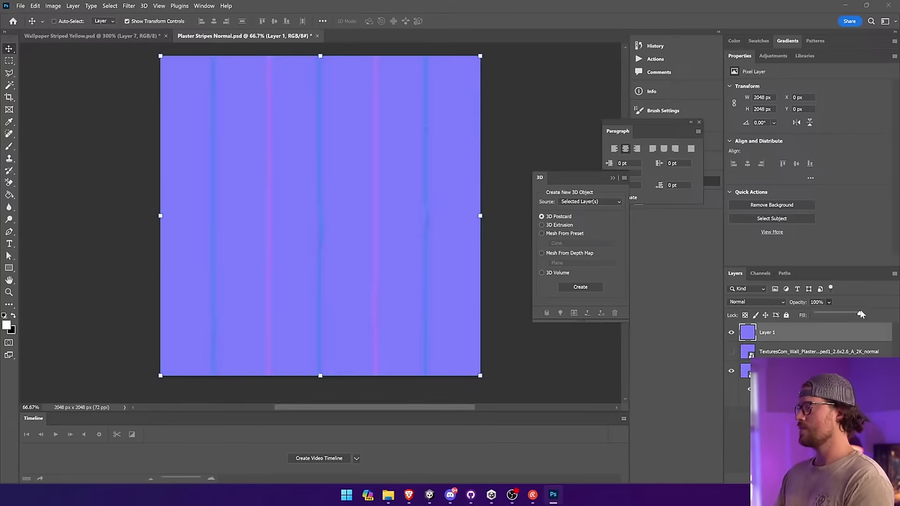
key(alt+Tab)
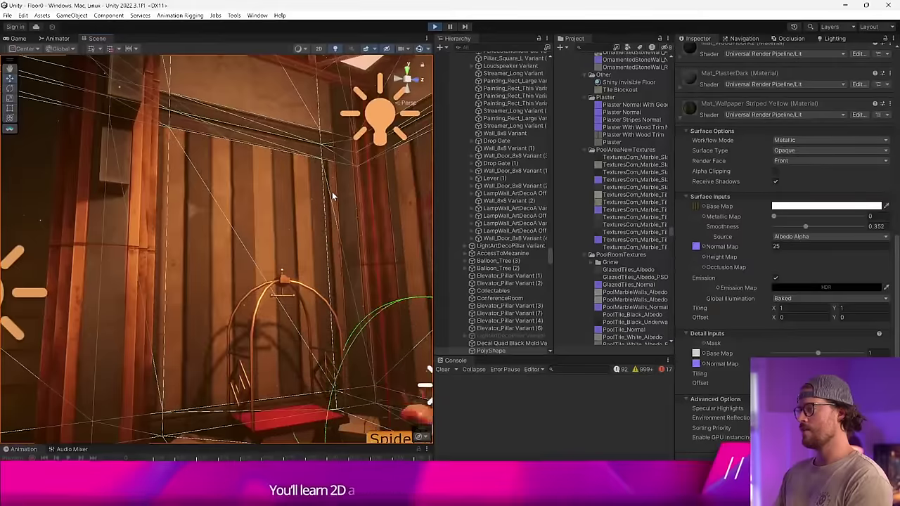
key(w)
right_drag(334, 196, 536, 189)
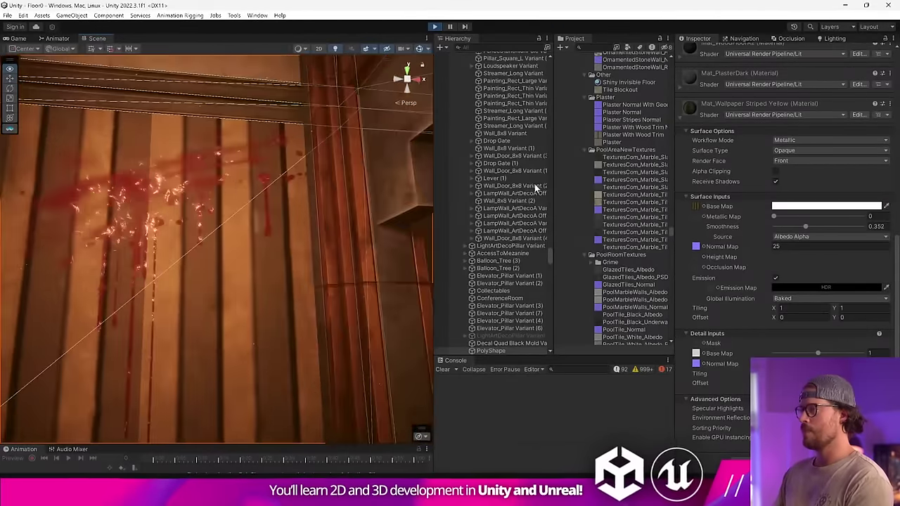
key(alt+Tab)
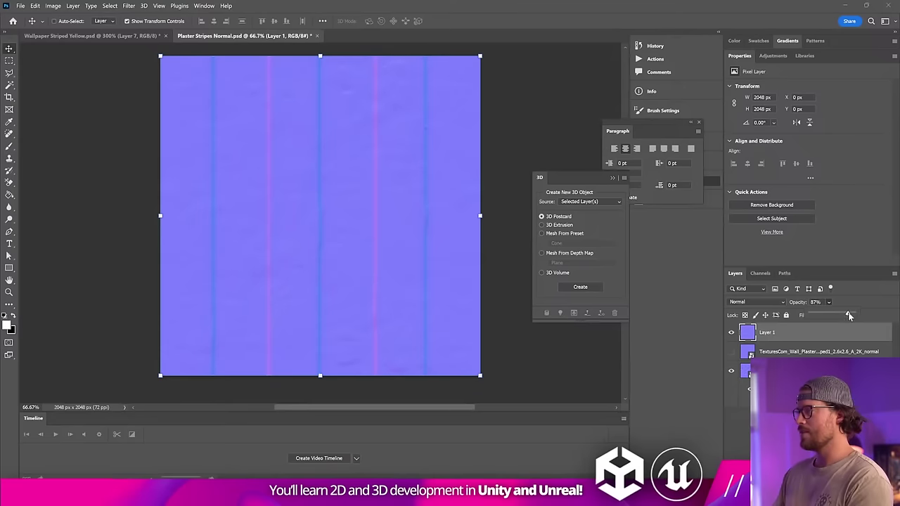
key(alt+Tab)
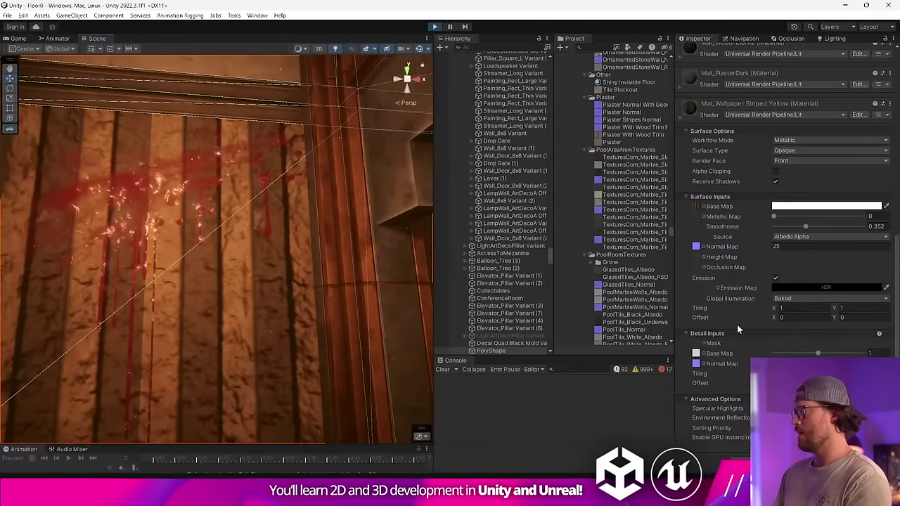
Step: Set the yellow striped wallpaper material's normal map strength to 1
click(787, 248)
text(1)
right_drag(168, 287, 630, 296)
Step: Locate the material's base map in the project and open the Wallpaper Striped Green, Pink, Red and Teal textures in Photoshop
click(695, 207)
scroll(622, 235, down, 2)
scroll(622, 236, down, 2)
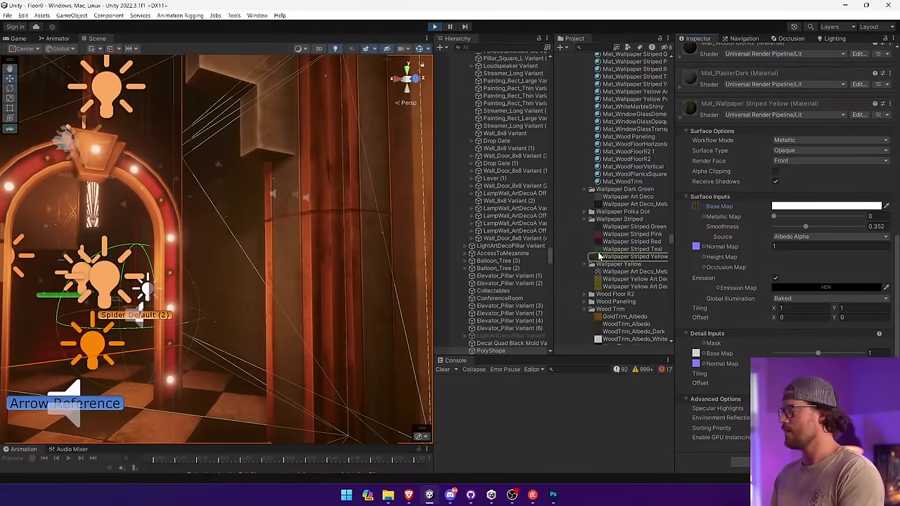
drag(431, 248, 328, 247)
click(576, 250)
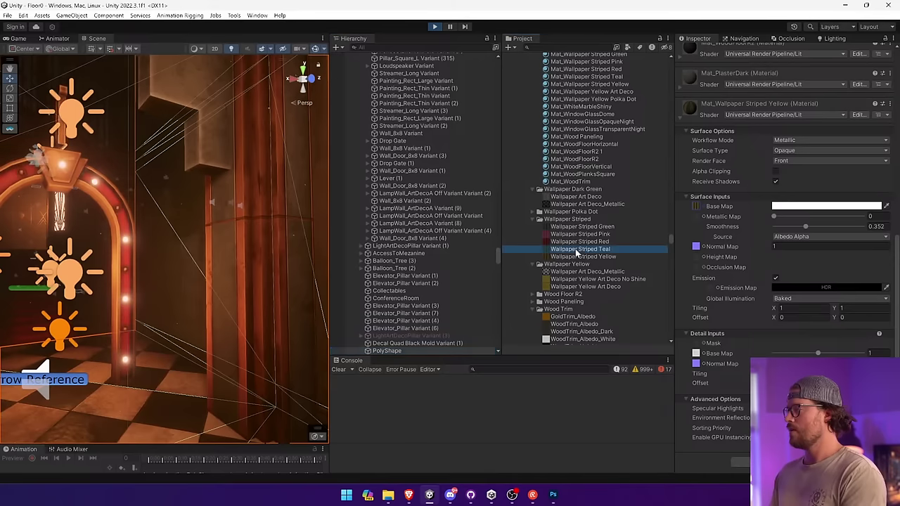
shift+click(589, 227)
right_click(589, 227)
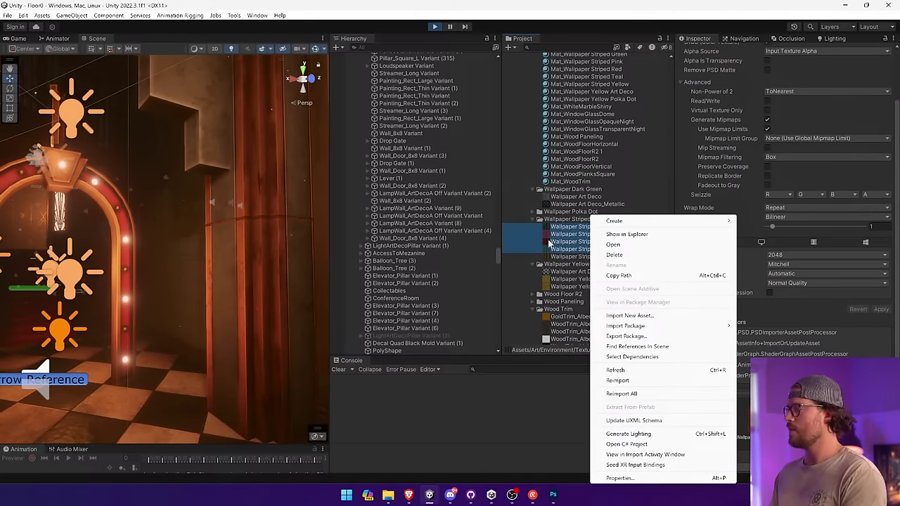
click(612, 244)
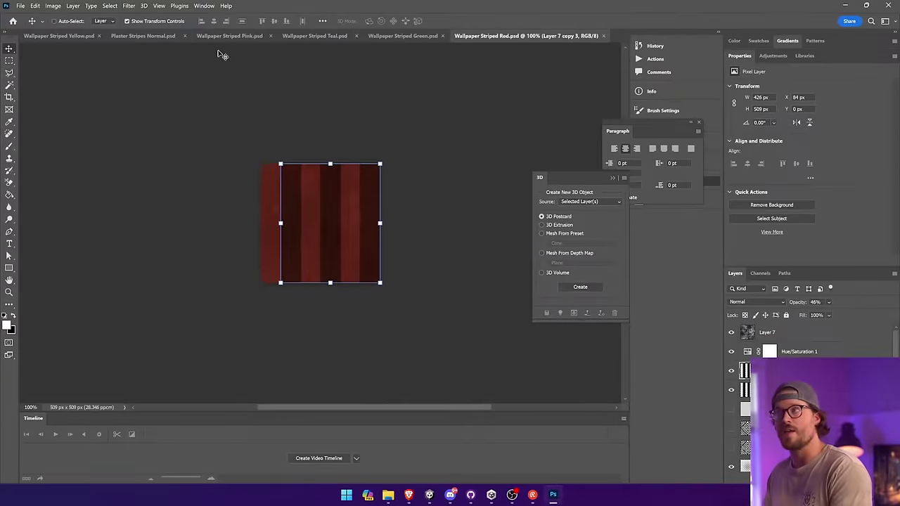
Step: Return to Wallpaper Striped Yellow.psd and try to duplicate its uppermost texture layers
click(131, 36)
click(310, 35)
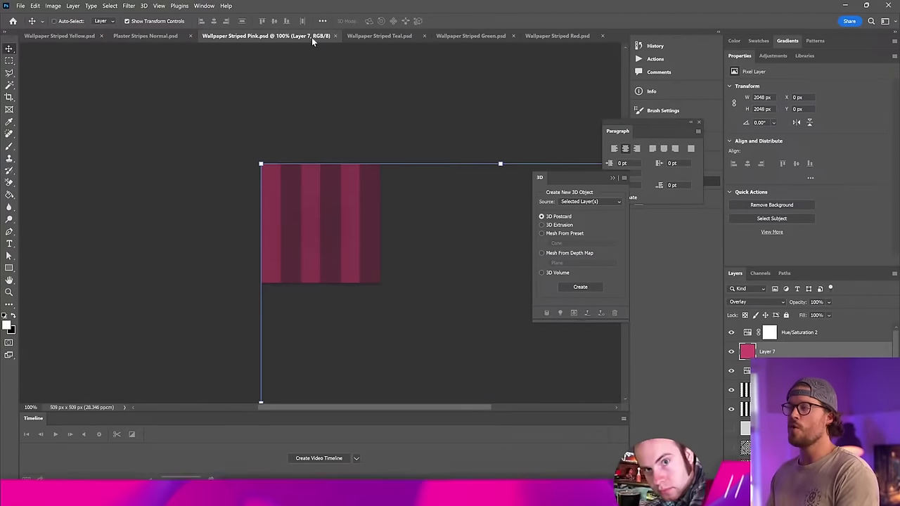
click(79, 36)
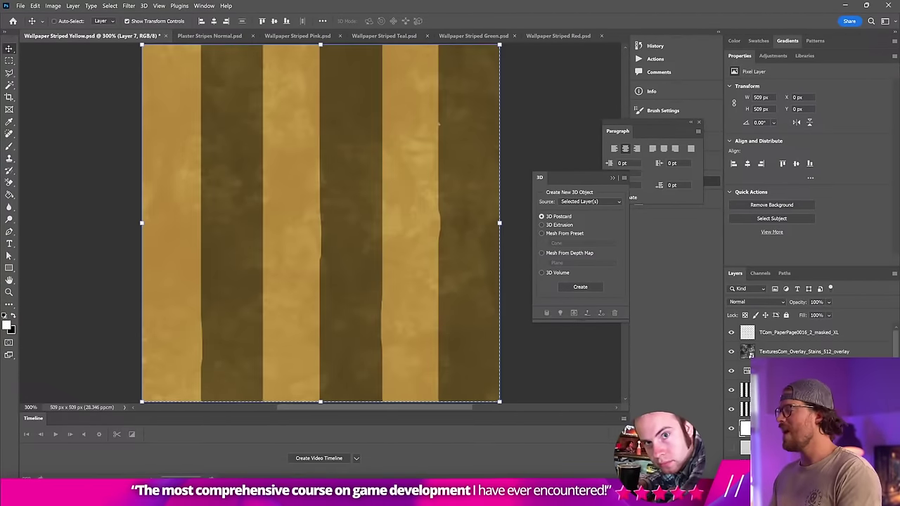
click(794, 339)
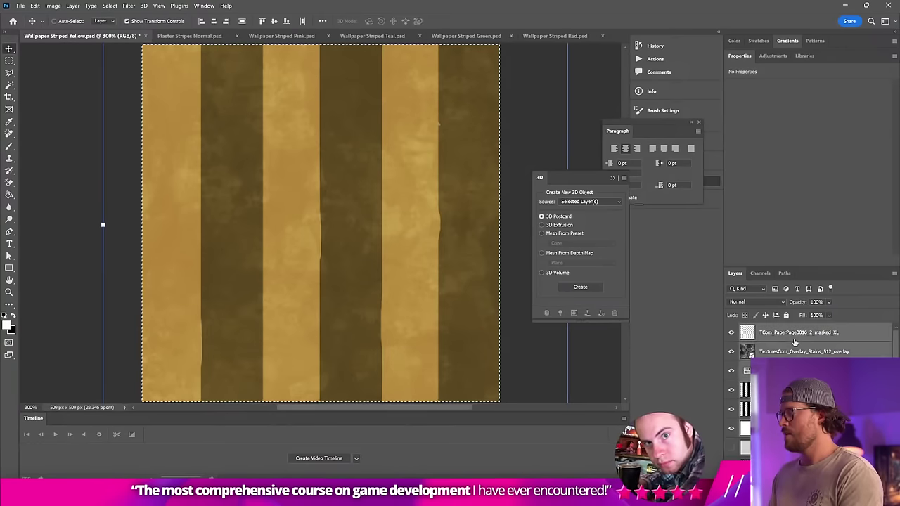
right_click(794, 342)
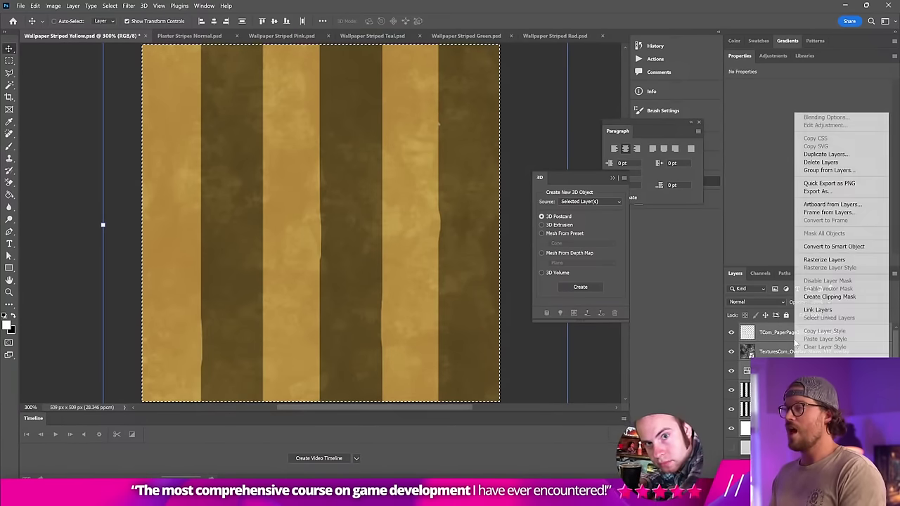
click(824, 156)
key(Return)
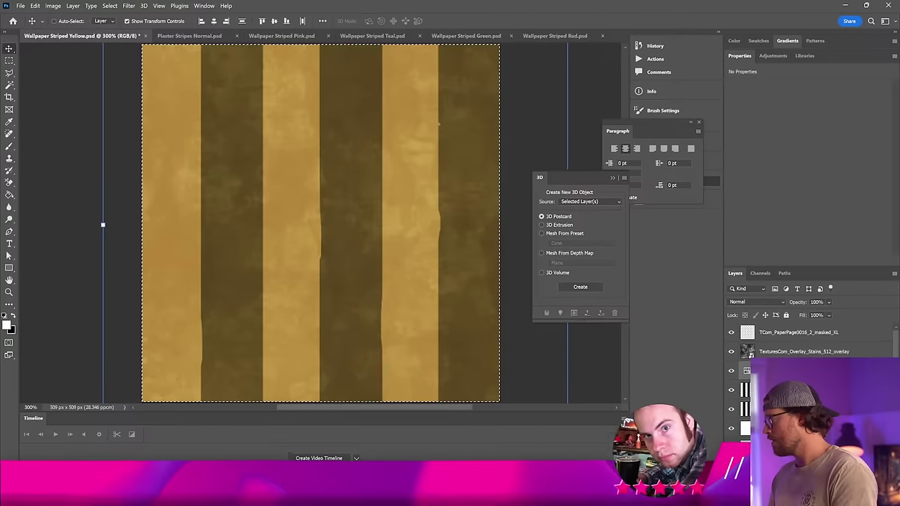
Step: Select the TCom_PaperPage0016_2_masked_XL and TexturesCom_Overlay_Stains_512_overlay layers and duplicate them into another open document
shift+click(801, 340)
right_click(801, 341)
click(793, 354)
shift+click(803, 336)
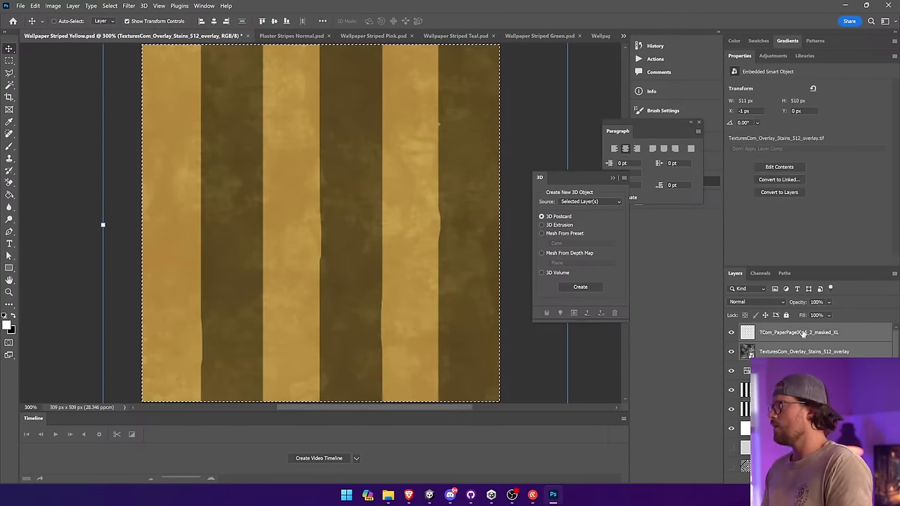
right_click(802, 336)
click(837, 155)
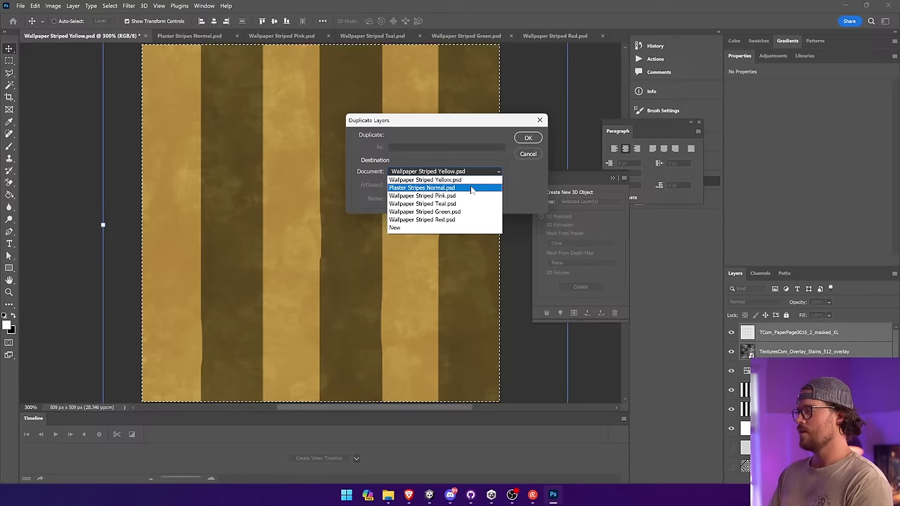
click(528, 138)
Step: Duplicate the selected paper and stain overlay layers into Wallpaper Striped Teal.psd
right_click(796, 330)
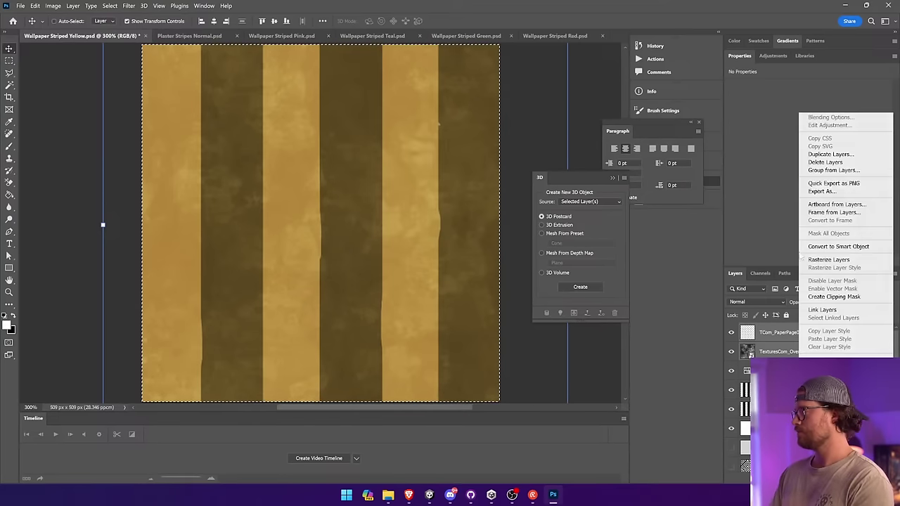
click(823, 155)
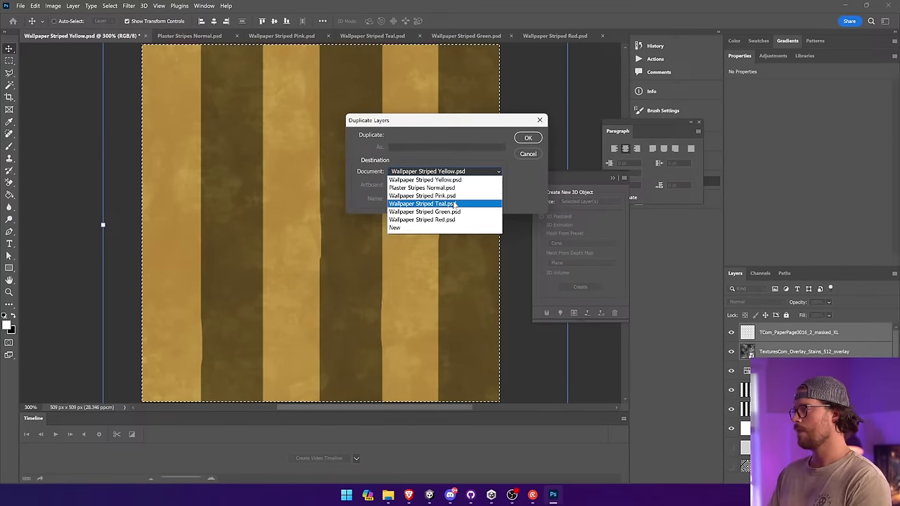
click(528, 138)
right_click(795, 331)
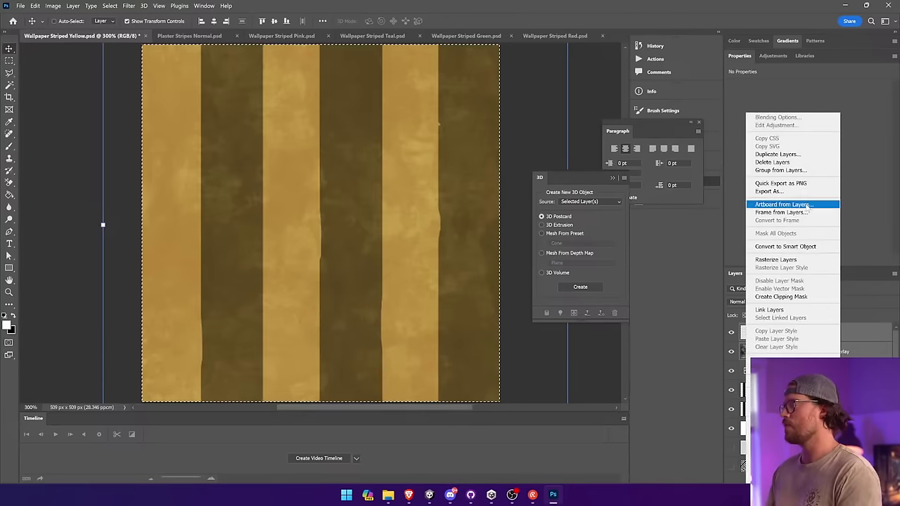
click(804, 155)
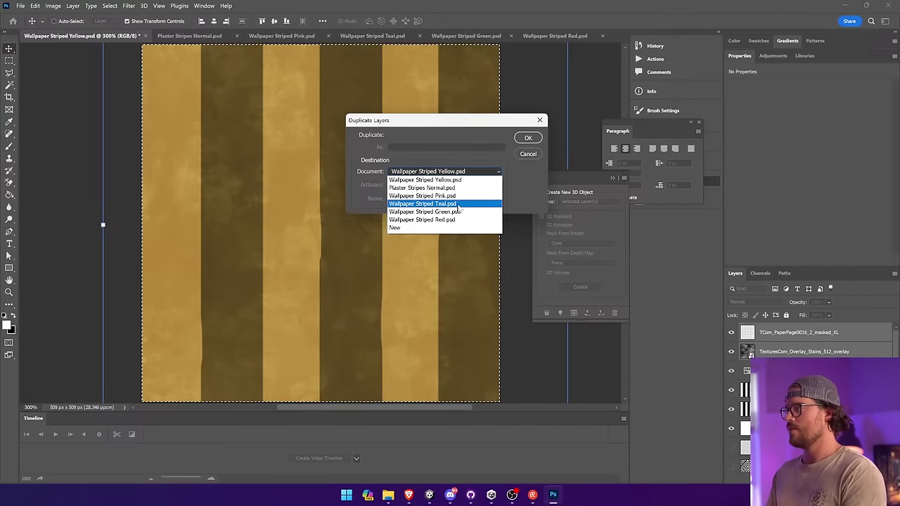
click(527, 138)
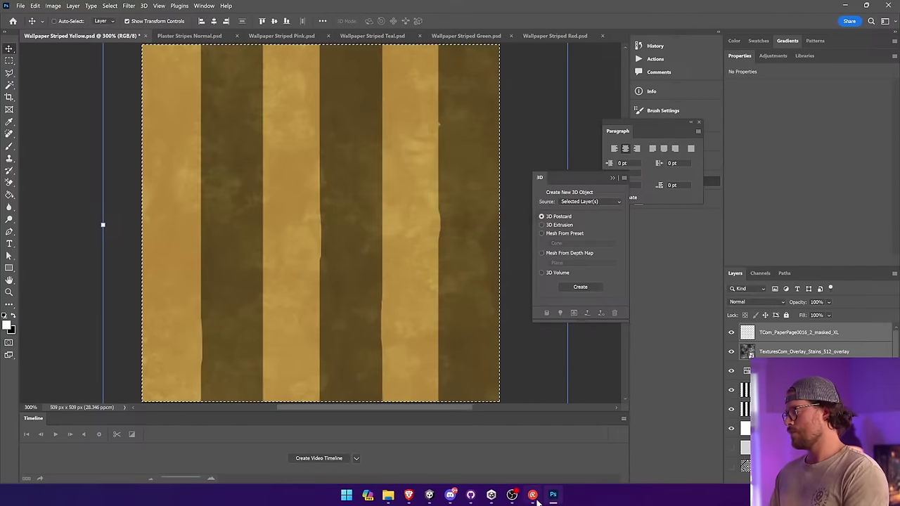
Step: Duplicate the selected paper and stain overlay layers into Wallpaper Striped Green.psd
key(ctrl+a)
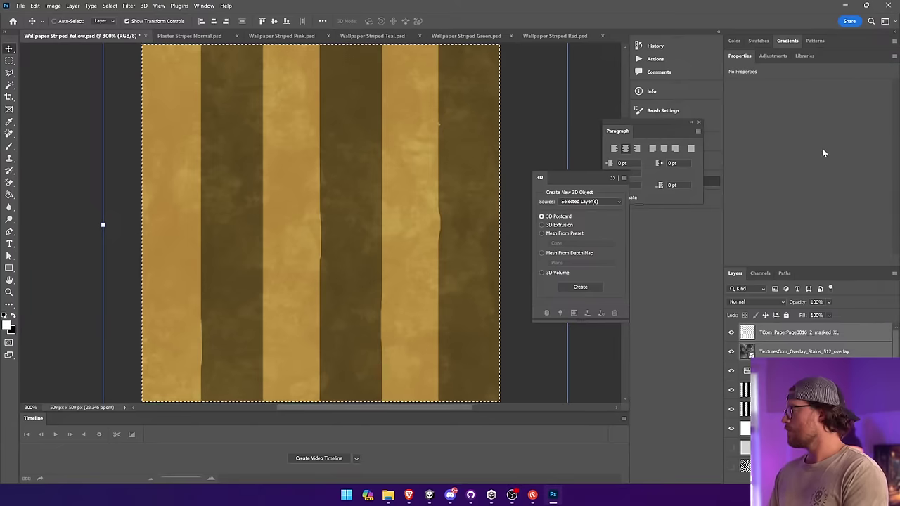
right_click(817, 343)
click(780, 156)
click(411, 171)
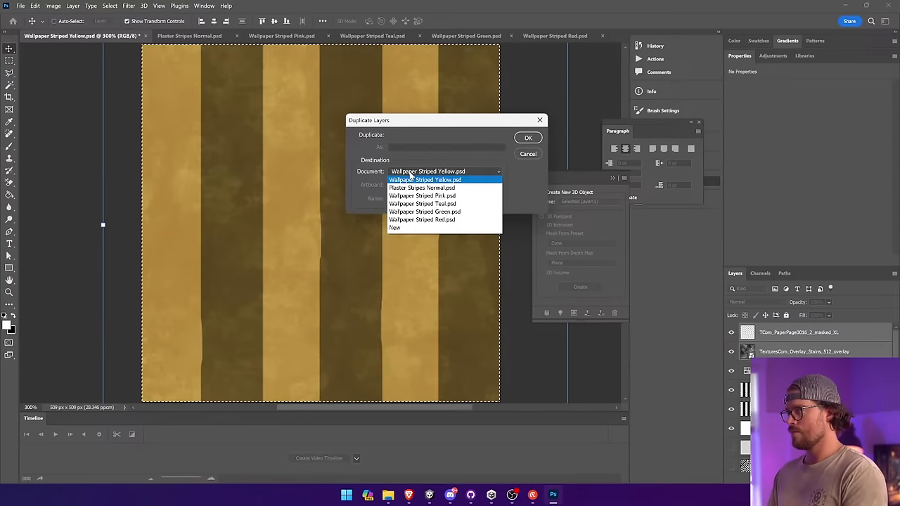
click(424, 212)
click(528, 137)
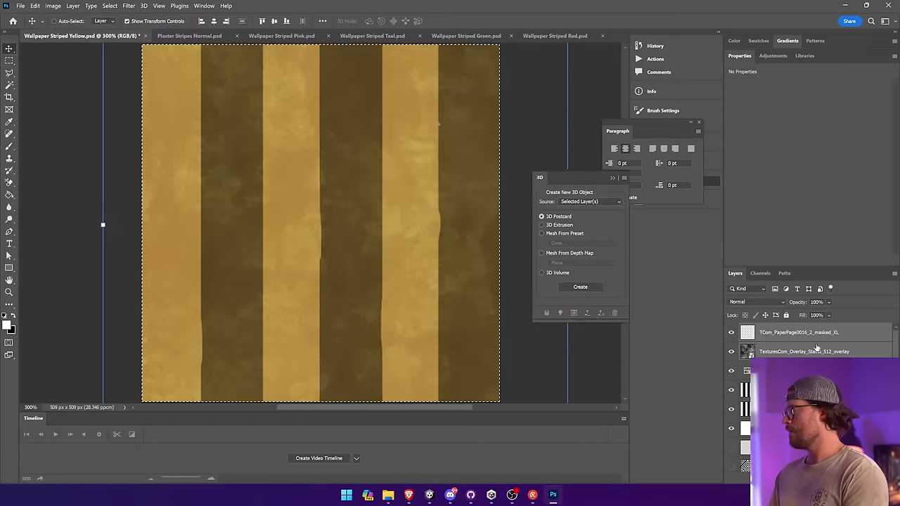
Step: Duplicate the selected paper and stain overlay layers into Wallpaper Striped Red.psd
right_click(817, 342)
click(770, 112)
click(462, 171)
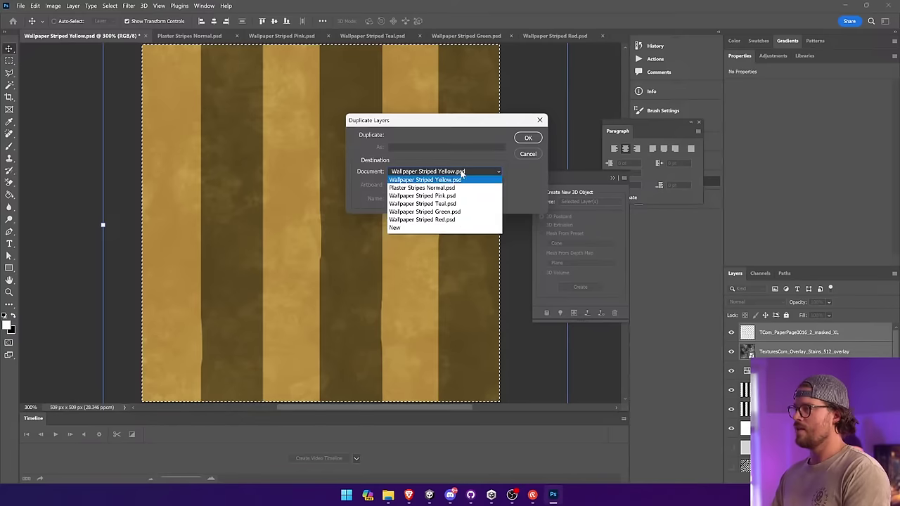
click(458, 220)
click(528, 137)
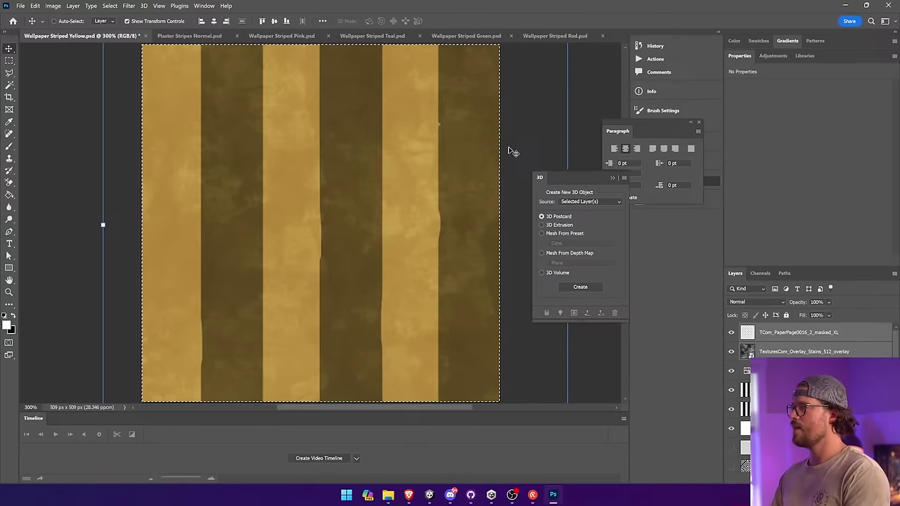
Step: Move the duplicated paper and stain overlay layers to the top of the layer stack in the Teal, Pink and Red wallpaper documents
click(552, 35)
click(429, 36)
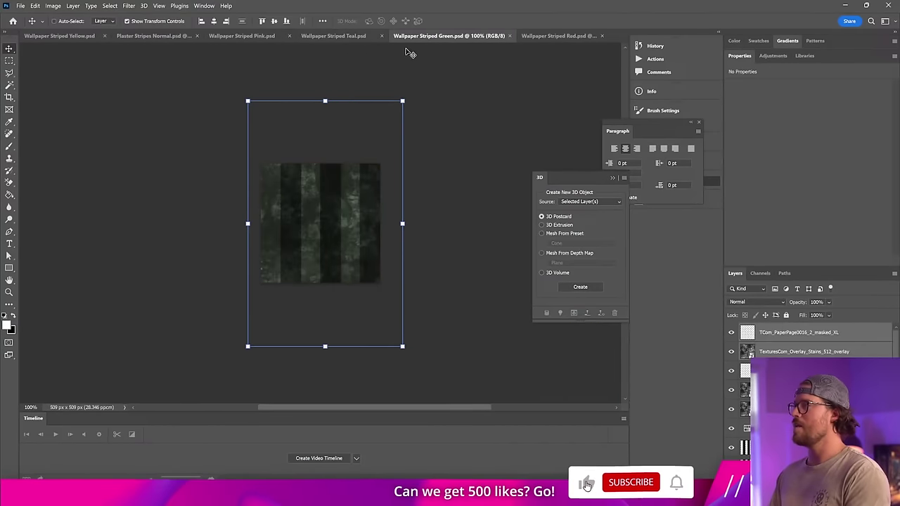
click(356, 36)
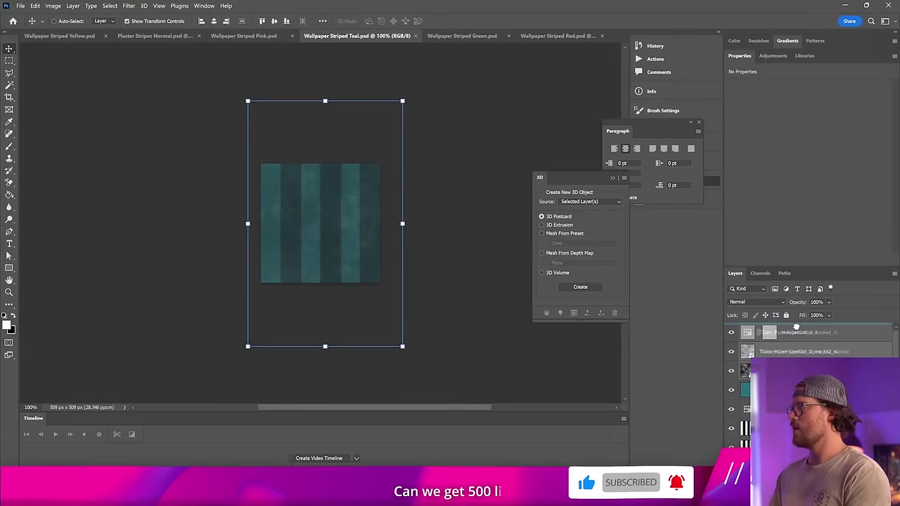
click(262, 36)
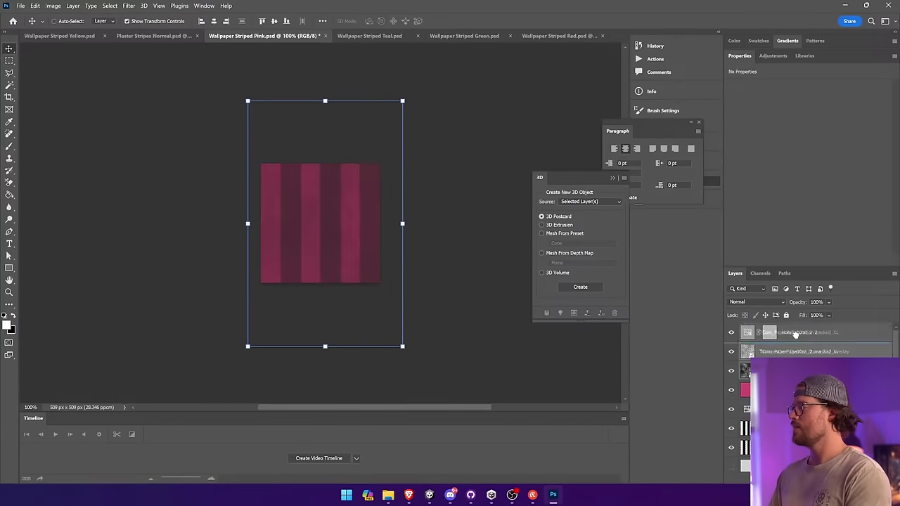
click(178, 37)
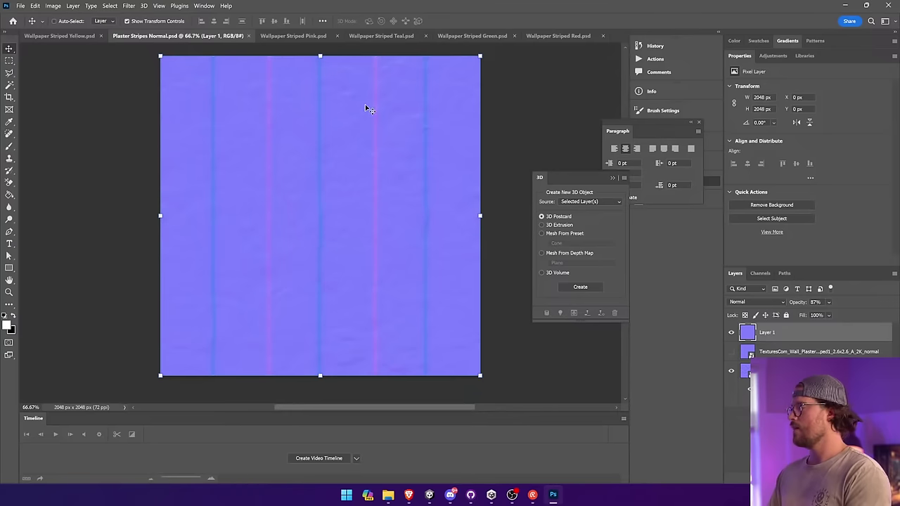
click(557, 35)
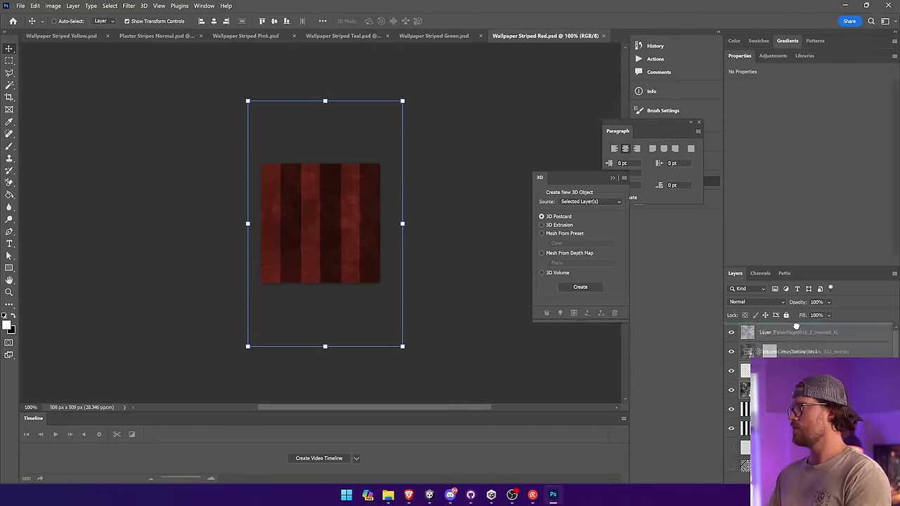
Step: Hide the TexturesCom_Overlay_Stains_512_overlay layer in Wallpaper Striped Green.psd
click(424, 37)
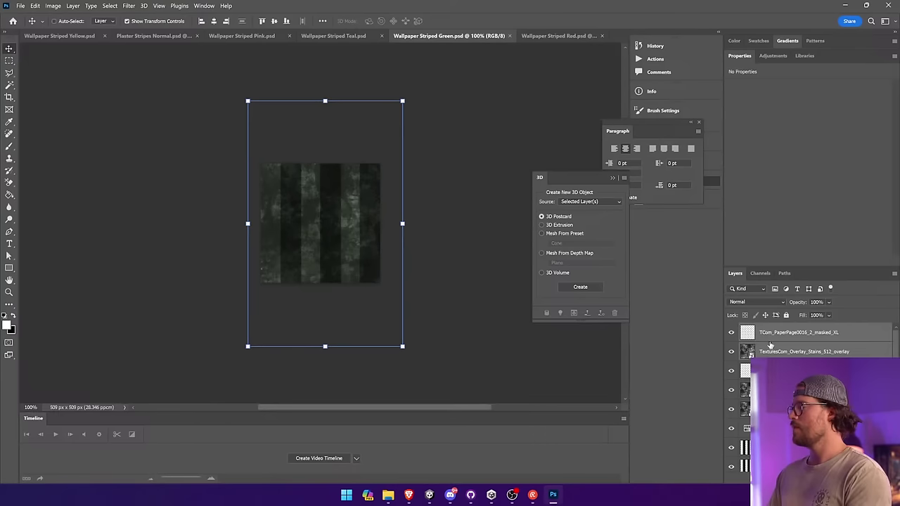
click(822, 332)
click(827, 351)
click(801, 334)
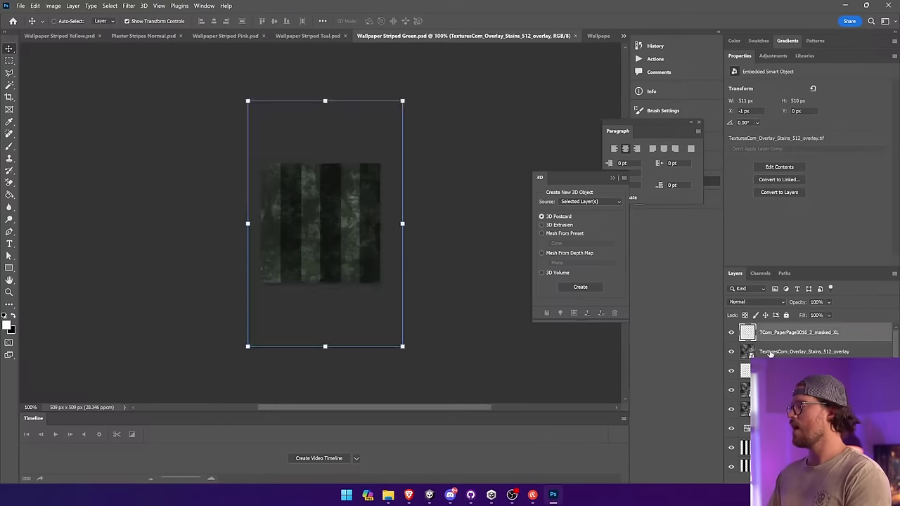
click(772, 354)
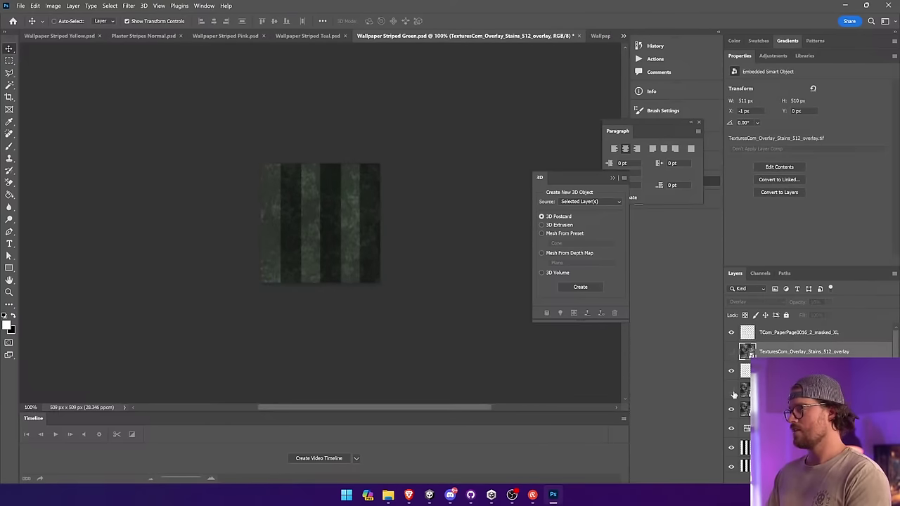
Step: Hide the TexturesCom_Overlay_Stains_512_overlay layer in the Red and Teal wallpaper documents, save them, and check the Pink version
key(ctrl+Tab)
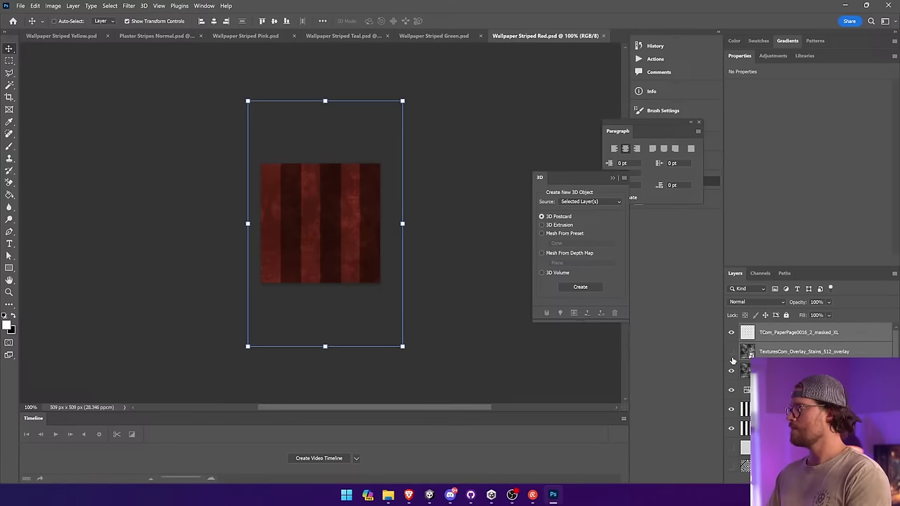
key(ctrl+s)
click(335, 35)
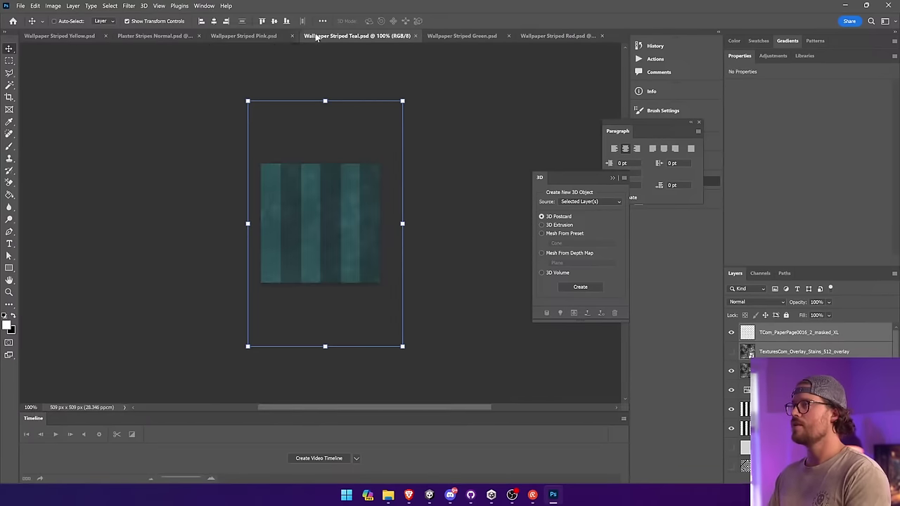
click(272, 35)
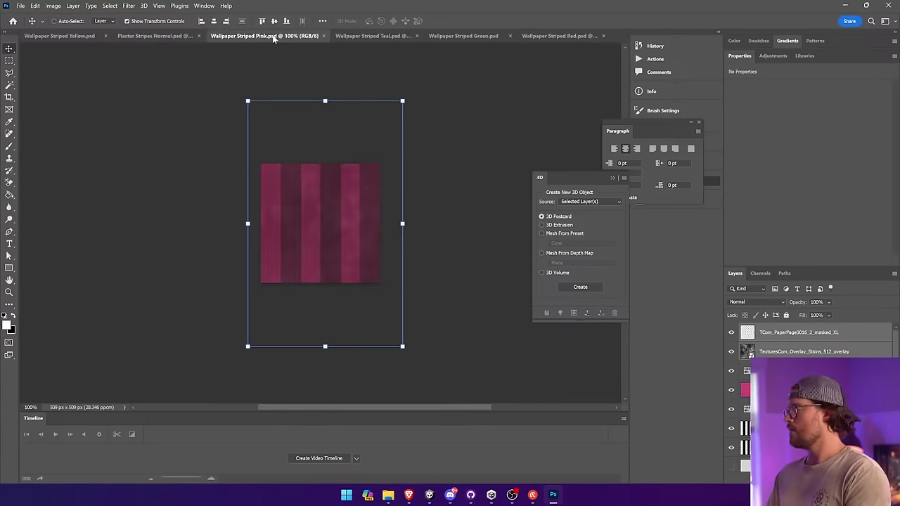
click(156, 36)
click(590, 36)
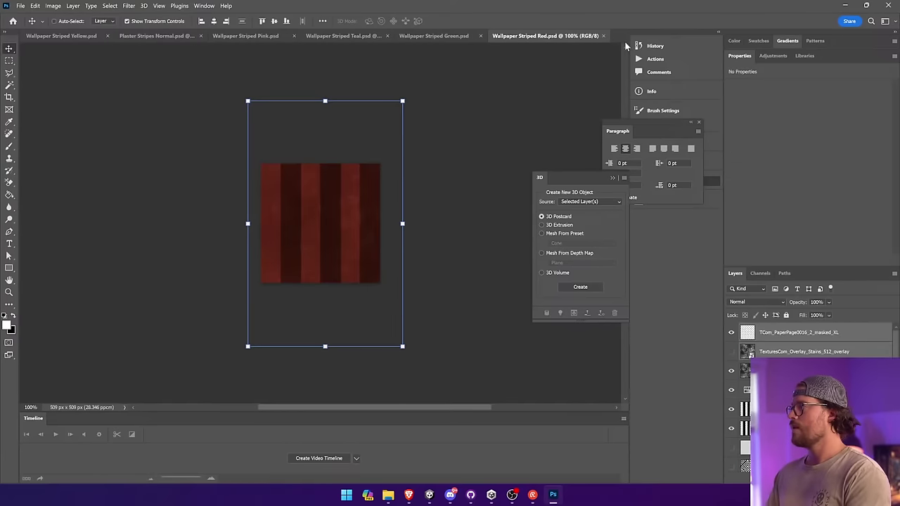
Step: Copy the alpha channel of Wallpaper Striped Yellow.psd and paste it into a new alpha channel in Wallpaper Striped Pink.psd
click(42, 35)
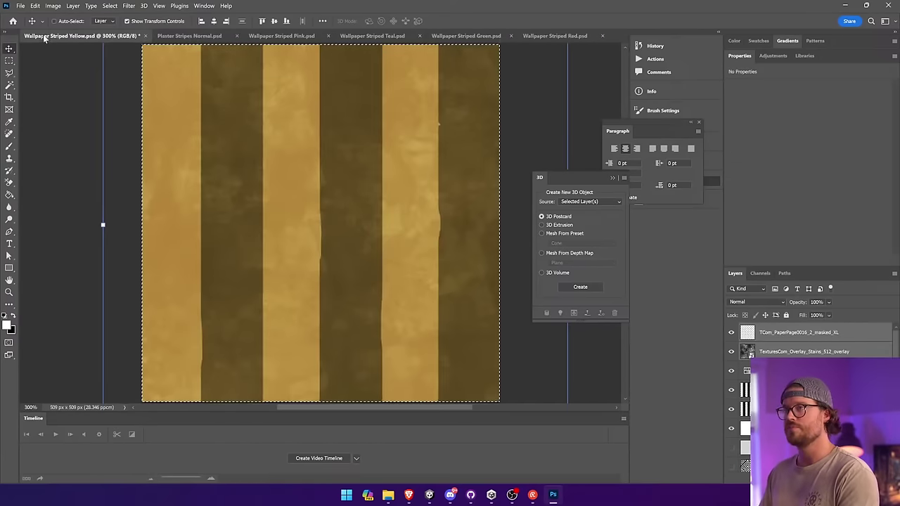
click(760, 272)
click(784, 361)
click(188, 36)
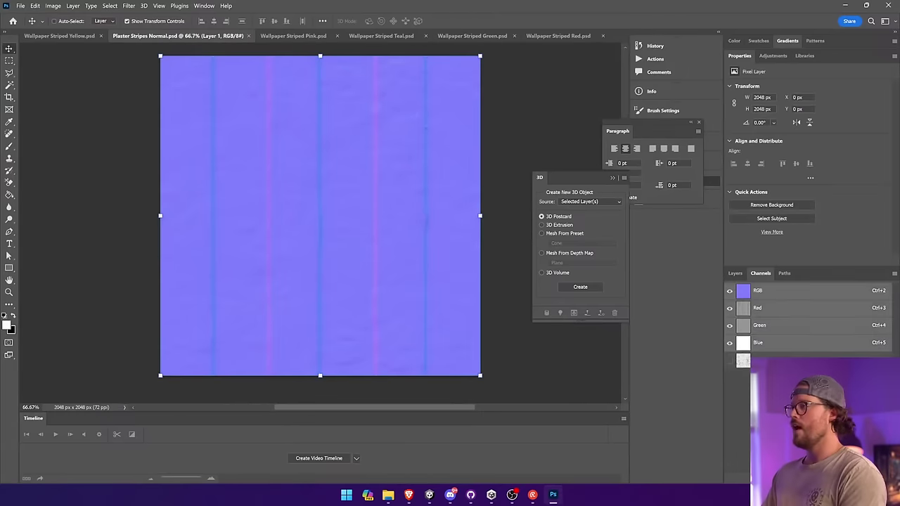
click(293, 36)
click(758, 342)
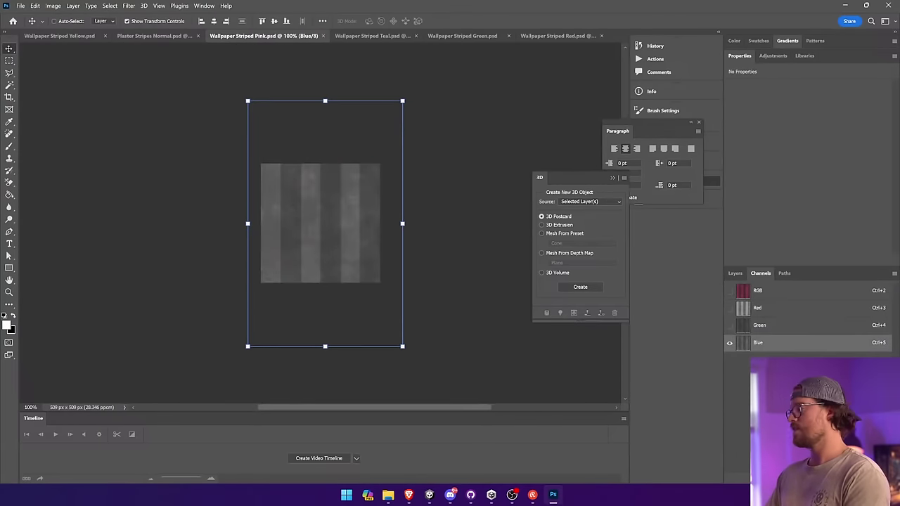
key(ctrl+v)
Step: Paste the copied alpha channel into new alpha channels in Wallpaper Striped Teal.psd and Wallpaper Striped Green.psd and save both
click(359, 36)
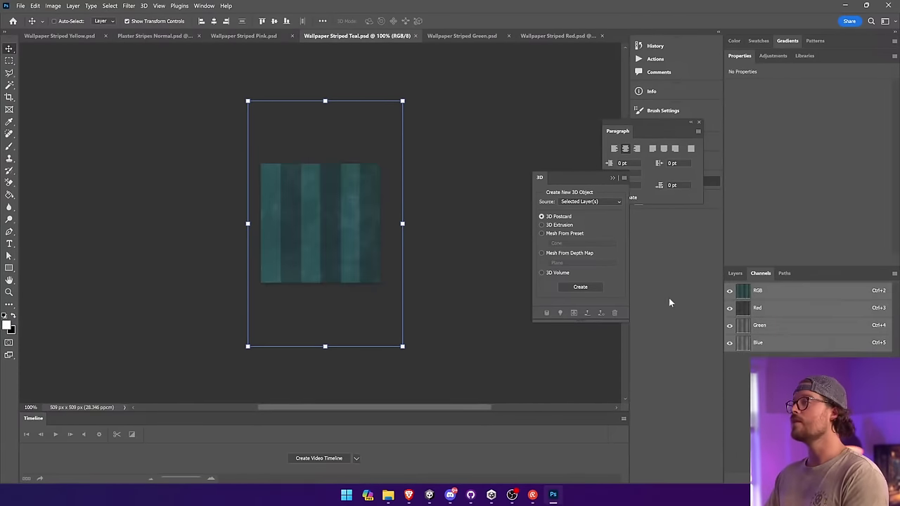
click(873, 479)
key(ctrl+s)
click(481, 33)
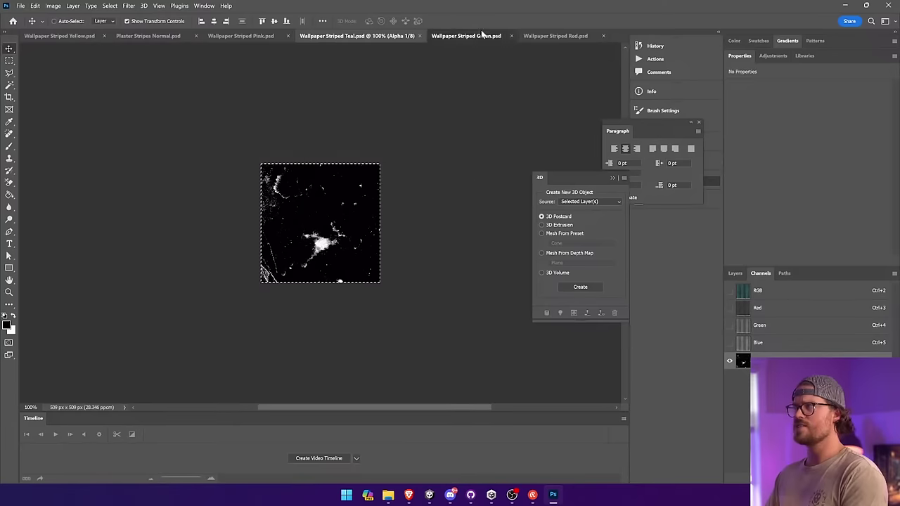
click(874, 479)
key(ctrl+v)
key(ctrl+s)
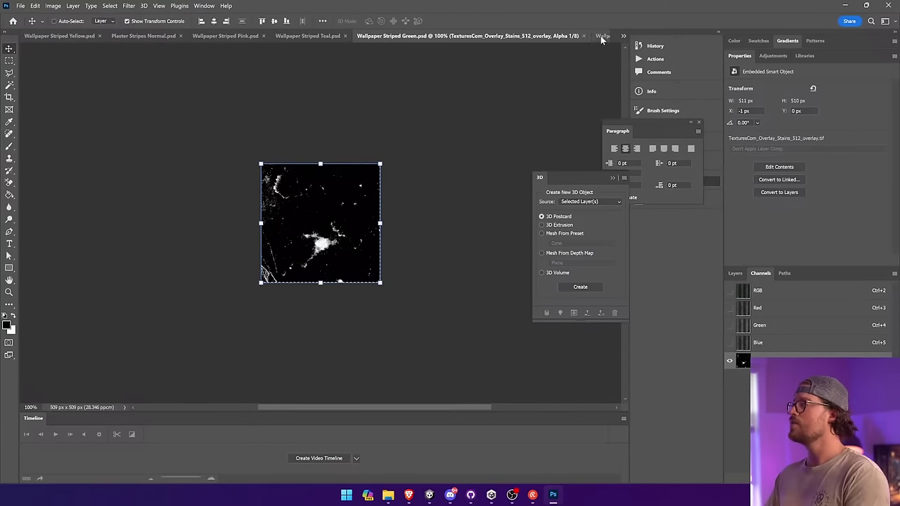
Step: Paste the copied alpha channel into a new alpha channel in Wallpaper Striped Red.psd and save it
click(598, 36)
key(ctrl+6)
key(ctrl+v)
key(ctrl+s)
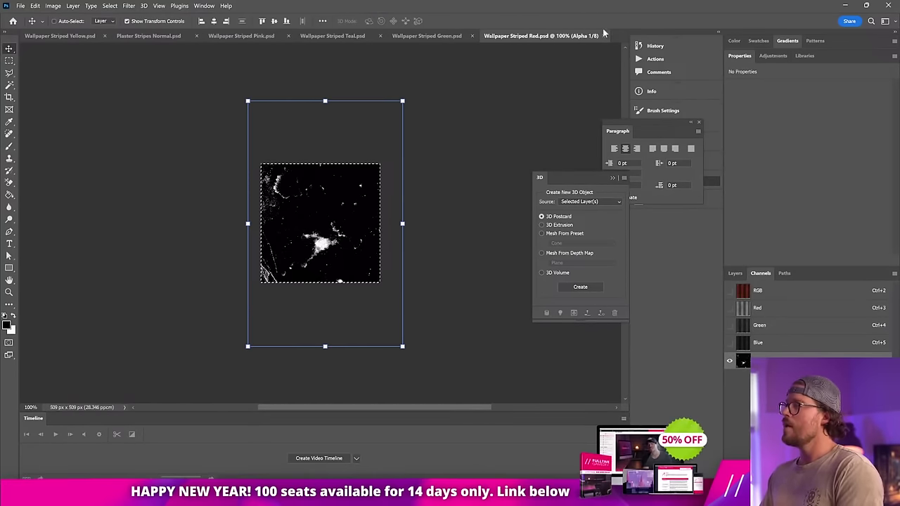
Step: Switch to Unity, select the striped wall behind the luggage cart, and locate its Mat_Wallpaper Striped Yellow material in the project
click(434, 495)
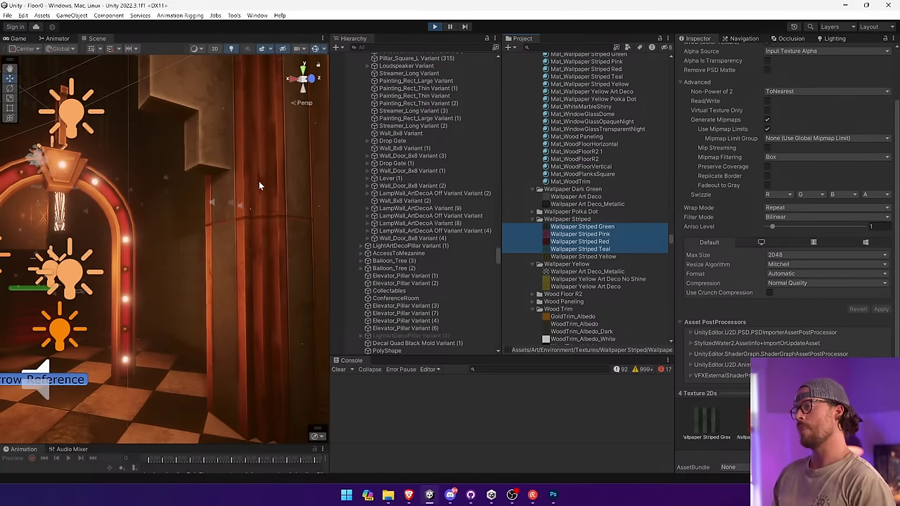
right_drag(228, 185, 353, 220)
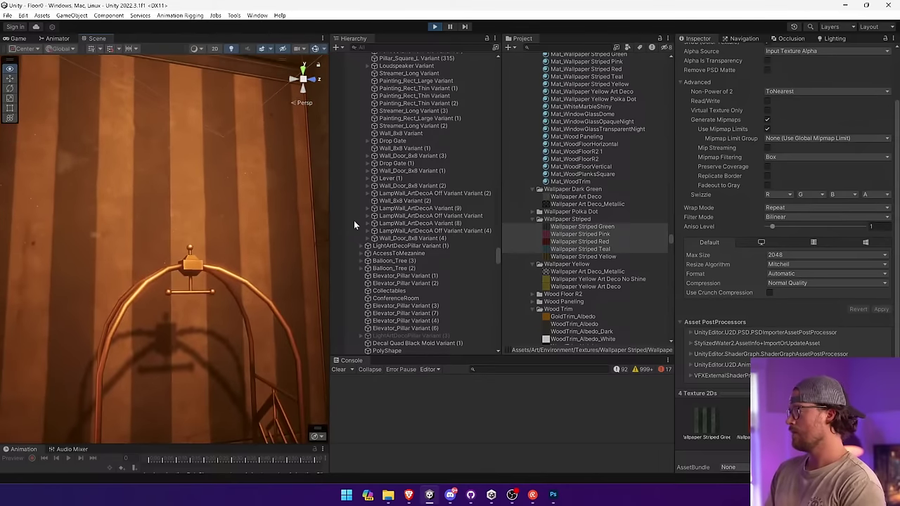
click(269, 185)
click(261, 184)
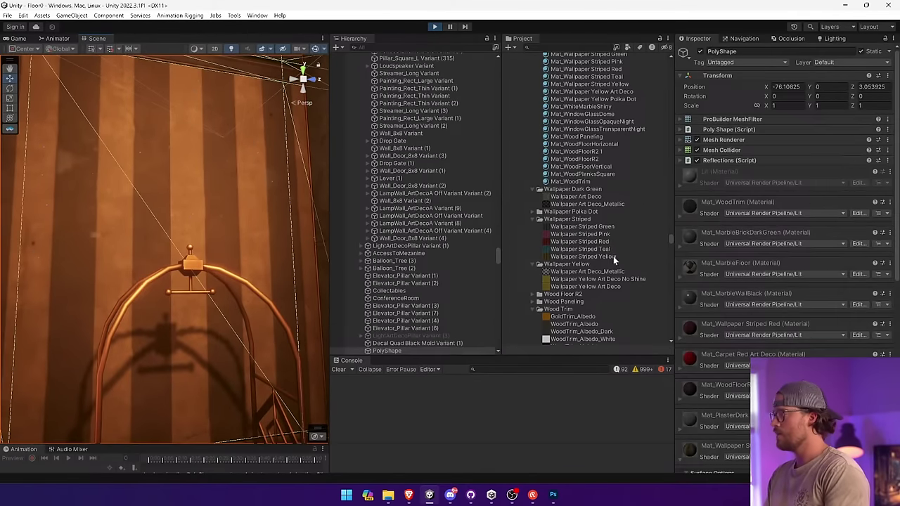
right_click(696, 450)
click(728, 361)
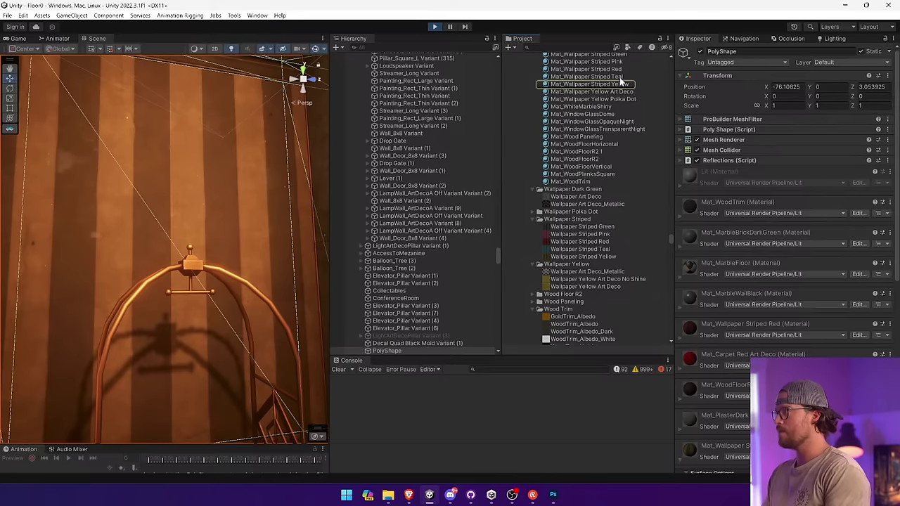
Step: Compare the teal and yellow striped materials, and set the normal map strength of the green, pink, red and teal ones to 1
scroll(633, 119, up, 2)
click(621, 133)
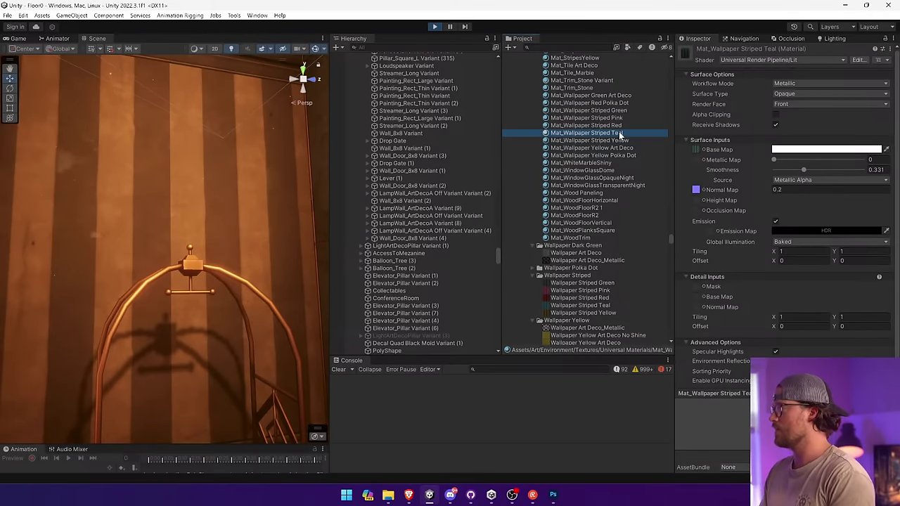
click(625, 140)
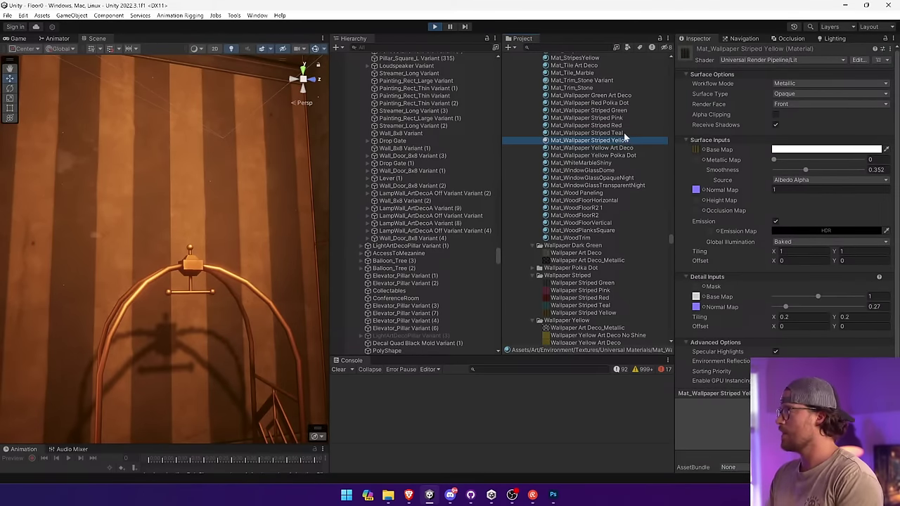
click(622, 132)
shift+click(623, 117)
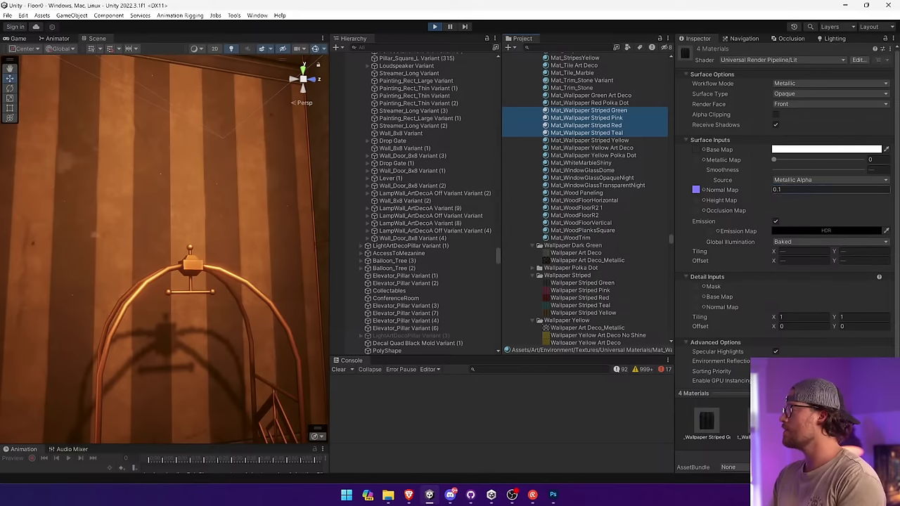
Step: Apply Mat_Wallpaper Striped Red to the wall behind the luggage cart, and replace it with Mat_Wallpaper Striped Teal
alt+drag(178, 103, 226, 118)
click(566, 112)
drag(584, 125, 163, 179)
right_drag(164, 177, 207, 153)
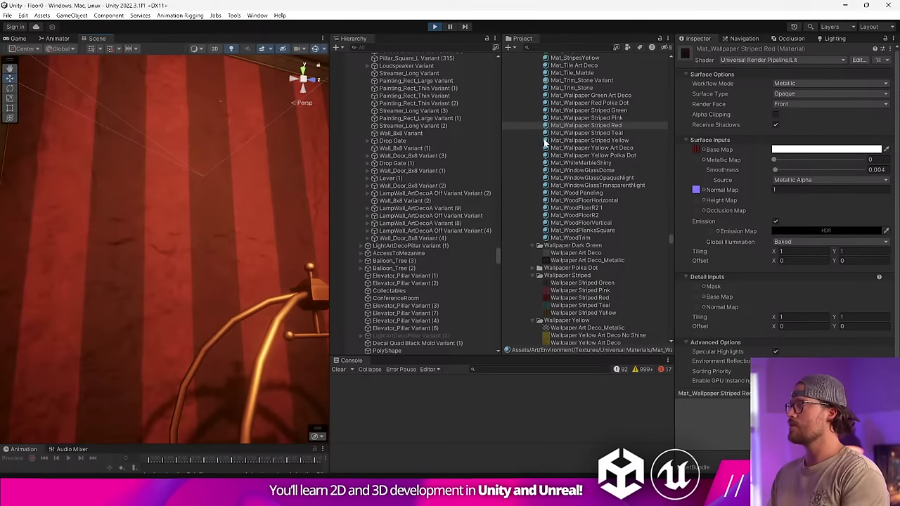
drag(581, 132, 186, 189)
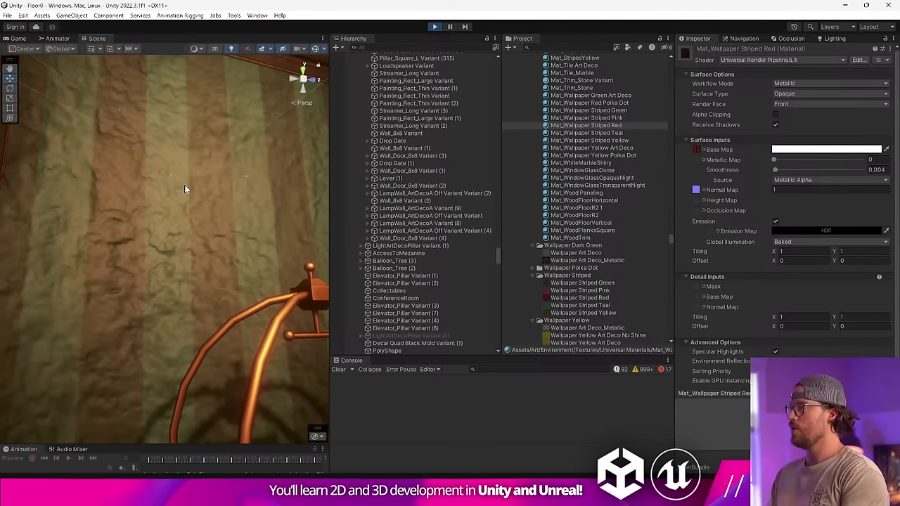
Step: Set the smoothness source of the green, pink, red and teal striped wallpaper materials to Albedo Alpha
click(610, 111)
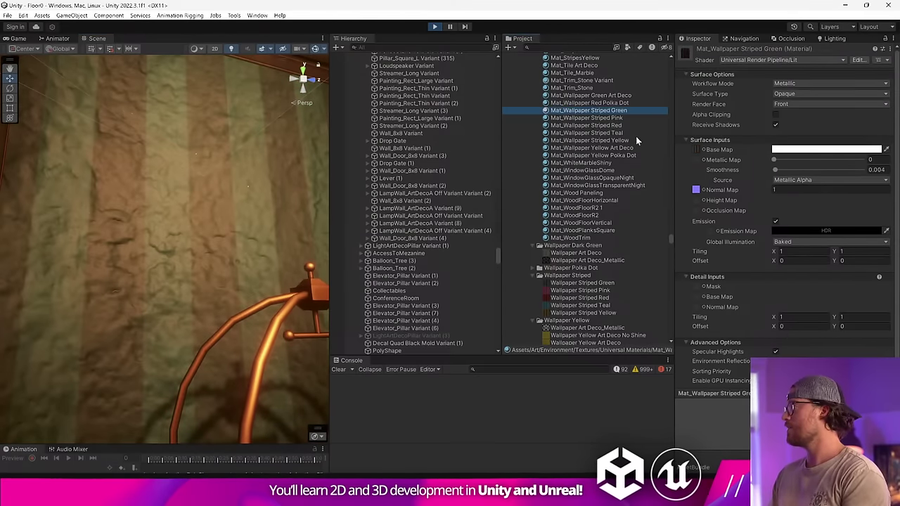
shift+click(612, 141)
ctrl+click(621, 140)
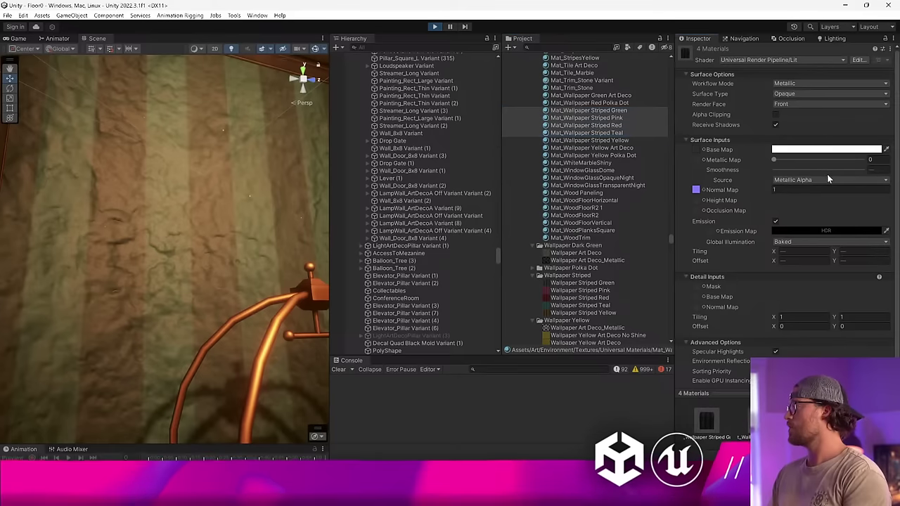
click(829, 180)
click(805, 200)
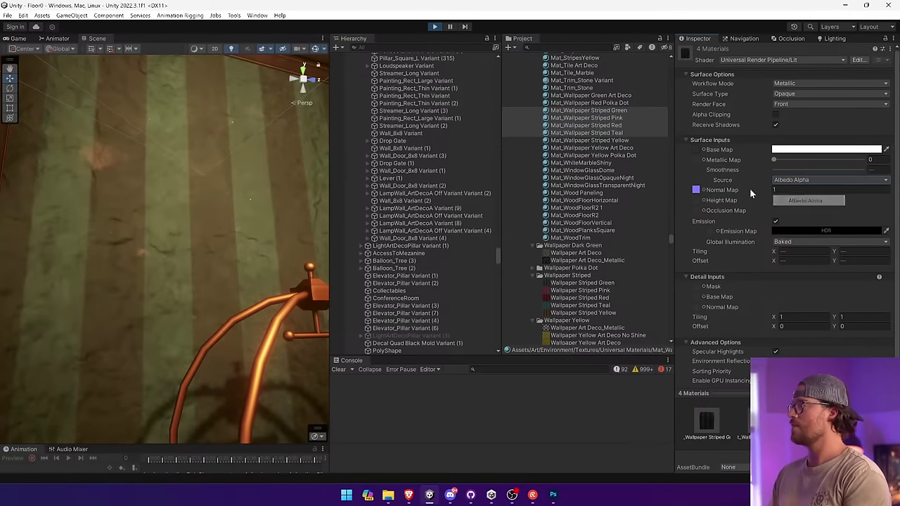
Step: Set the normal map strength of all five striped wallpaper materials, green through yellow, to 0.5
click(573, 117)
right_drag(175, 191, 198, 193)
key(s)
shift+click(624, 141)
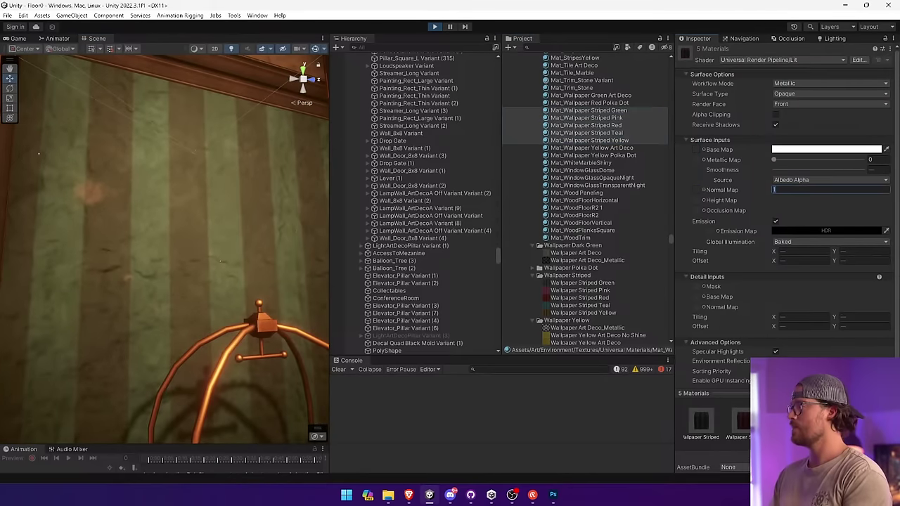
text(.5)
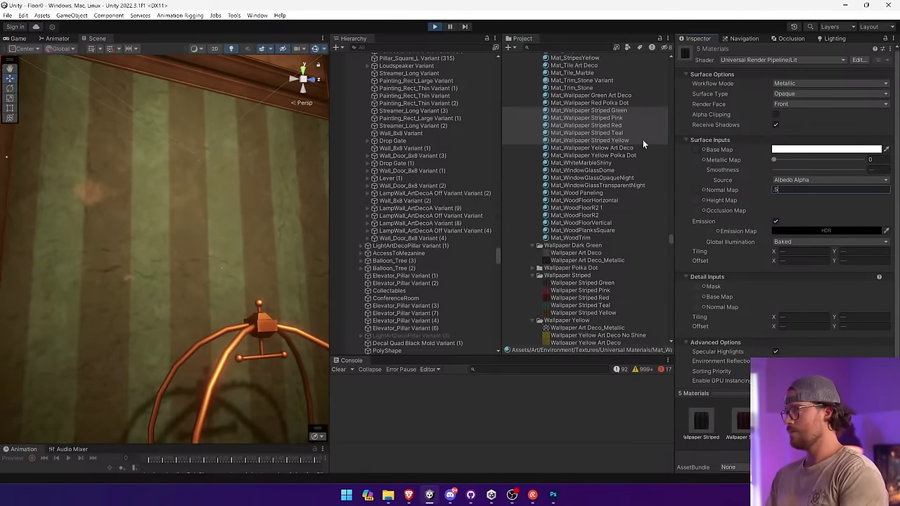
Step: Examine the striped wallpaper on the walls around the room in an enlarged Scene view
right_drag(261, 224, 443, 291)
key(s)
key(w)
key(w)
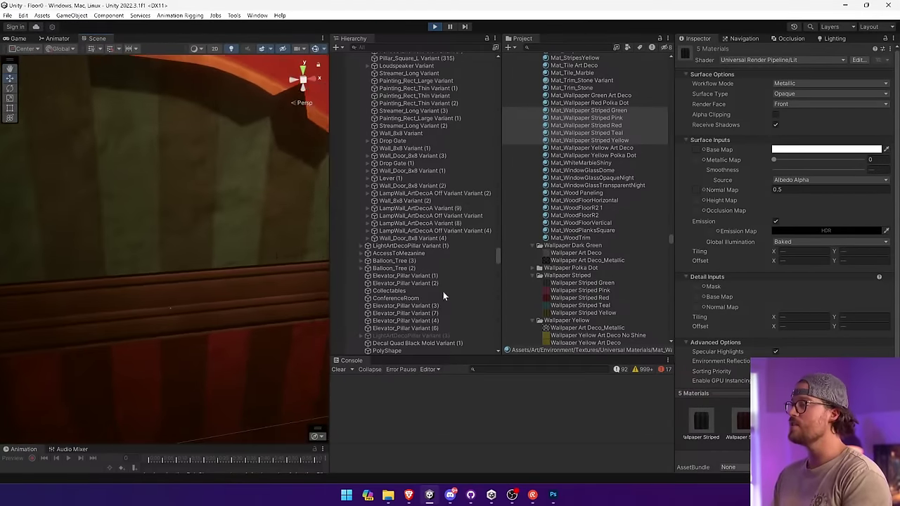
drag(329, 240, 611, 253)
click(453, 283)
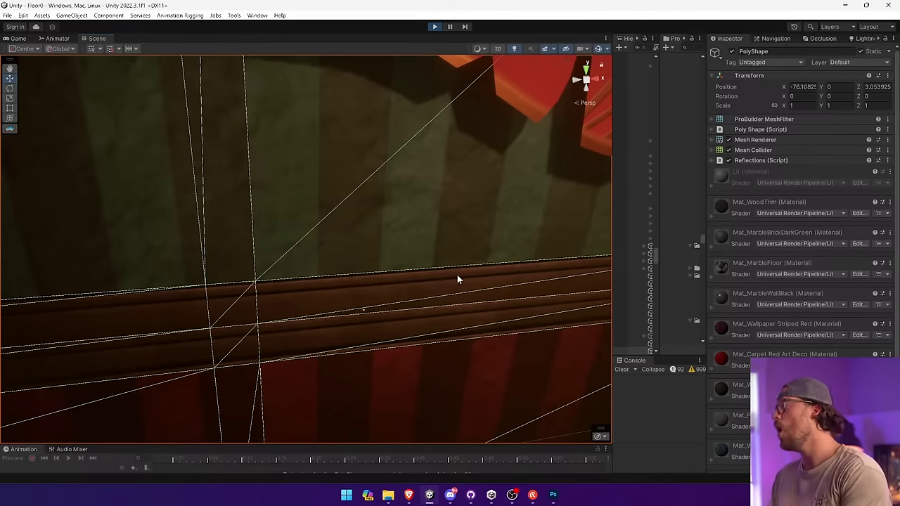
click(516, 268)
click(554, 272)
click(559, 276)
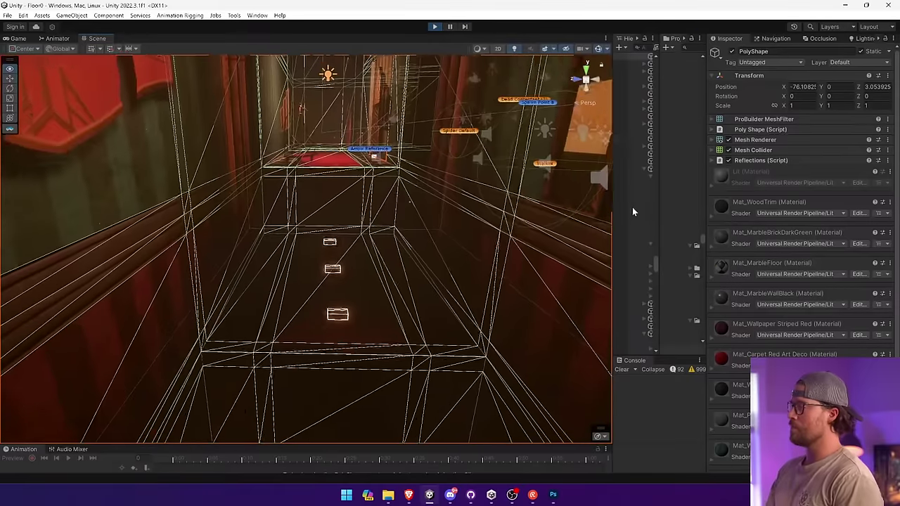
right_drag(407, 265, 309, 211)
Step: Select the red curtain wall beside the pillar and open its material's base map texture in Photoshop
click(416, 247)
key(w)
click(317, 205)
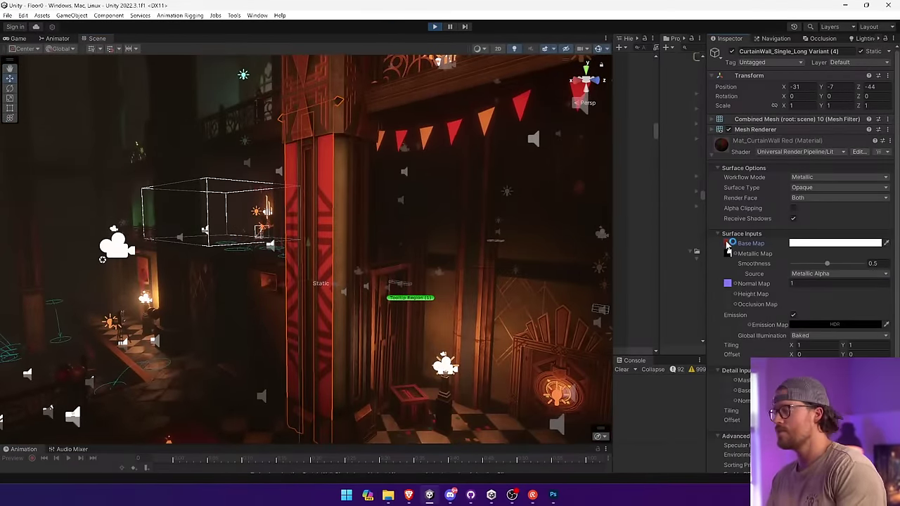
double_click(729, 244)
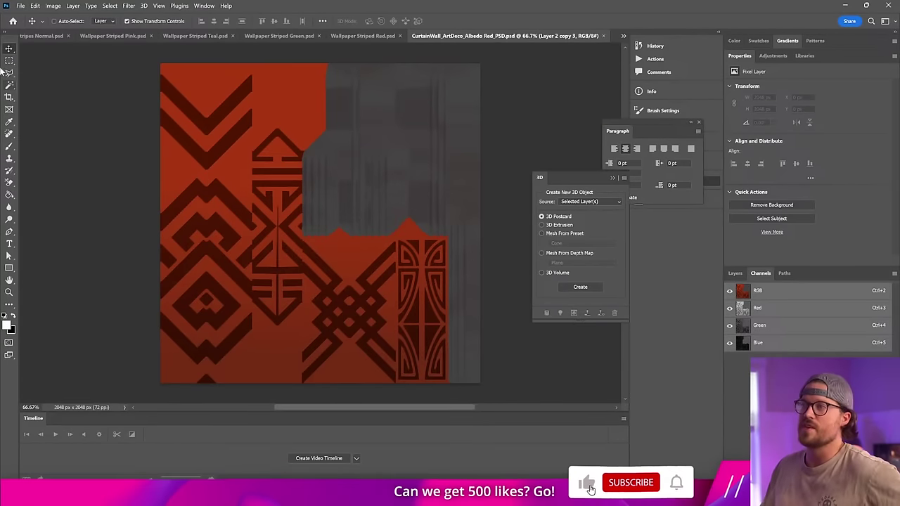
Step: Close all open documents without saving Wallpaper Striped Yellow.psd, and reopen CurtainWall_ArtDeco_Albedo Red_PSD.psd
click(376, 37)
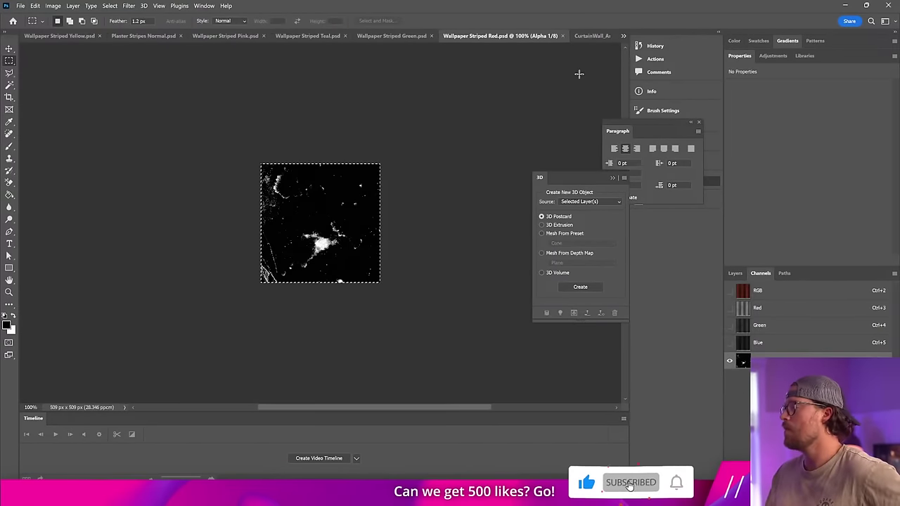
click(590, 36)
click(310, 37)
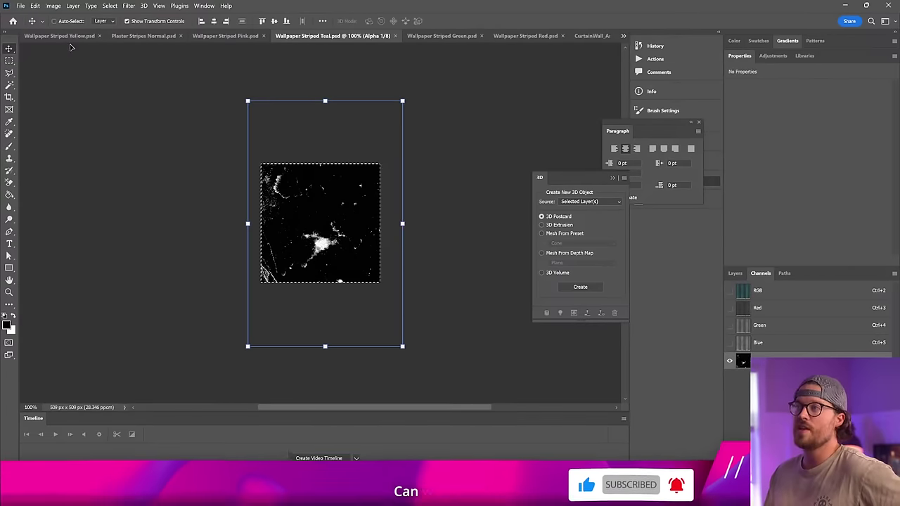
right_click(236, 35)
click(280, 66)
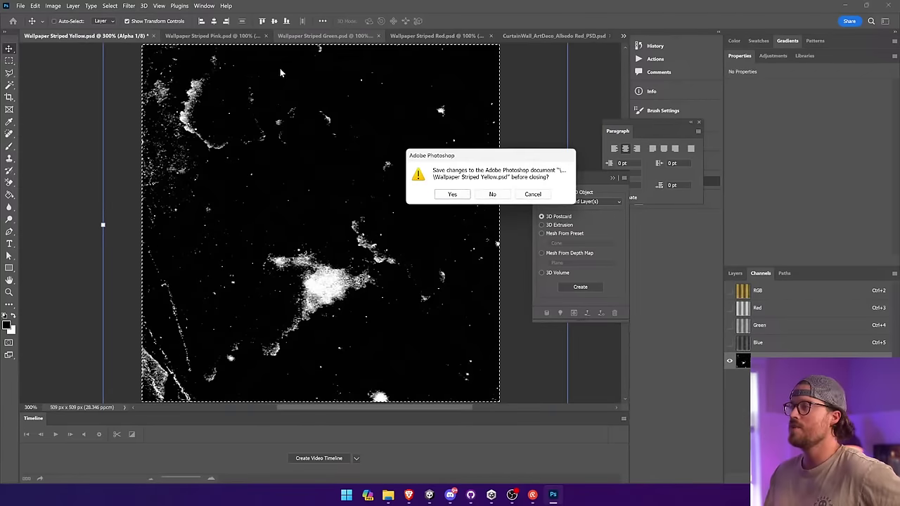
click(538, 196)
right_click(223, 36)
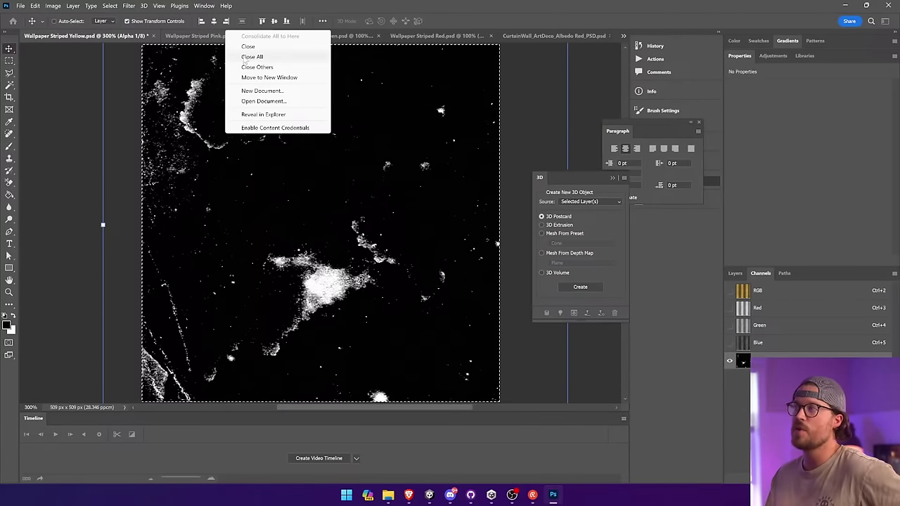
click(248, 57)
click(503, 197)
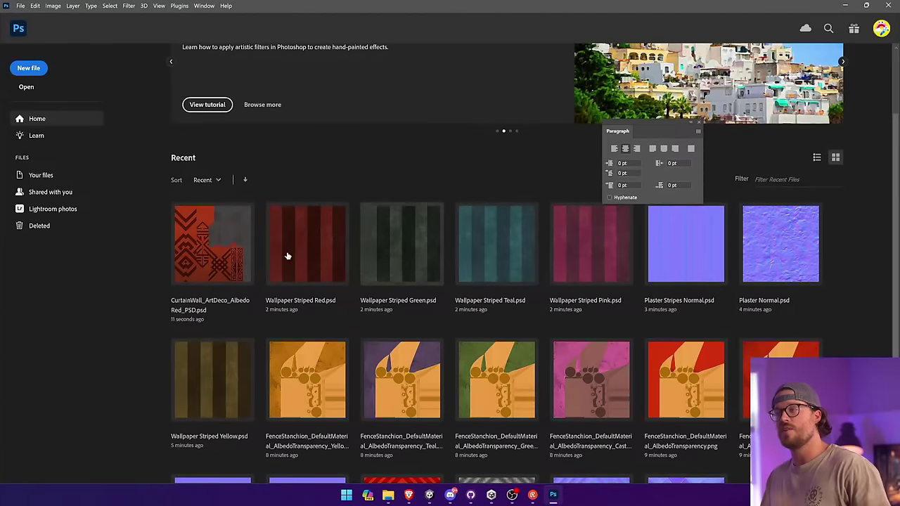
click(227, 234)
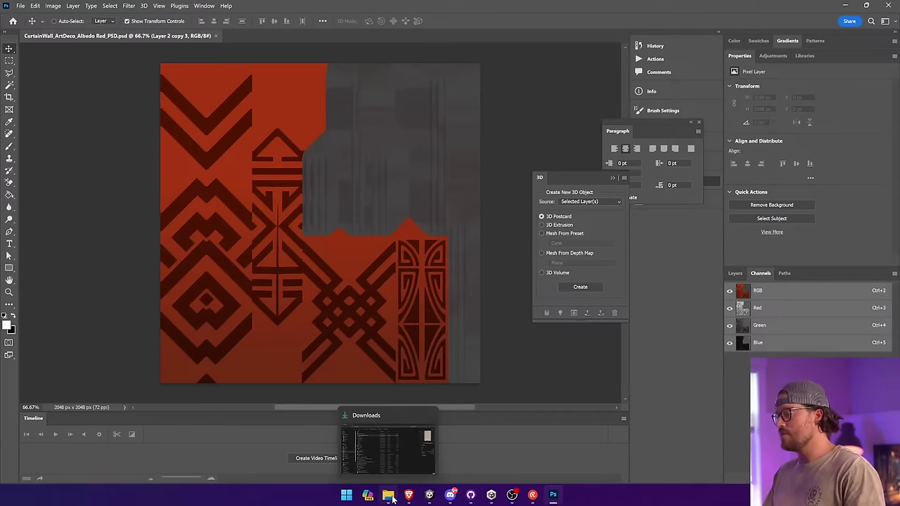
Step: Place the TCom_PaperPage0016_2_masked_XL paper texture in the curtain document, enlarged to about 2338 by 3723 px to cover the whole canvas
drag(408, 203, 241, 217)
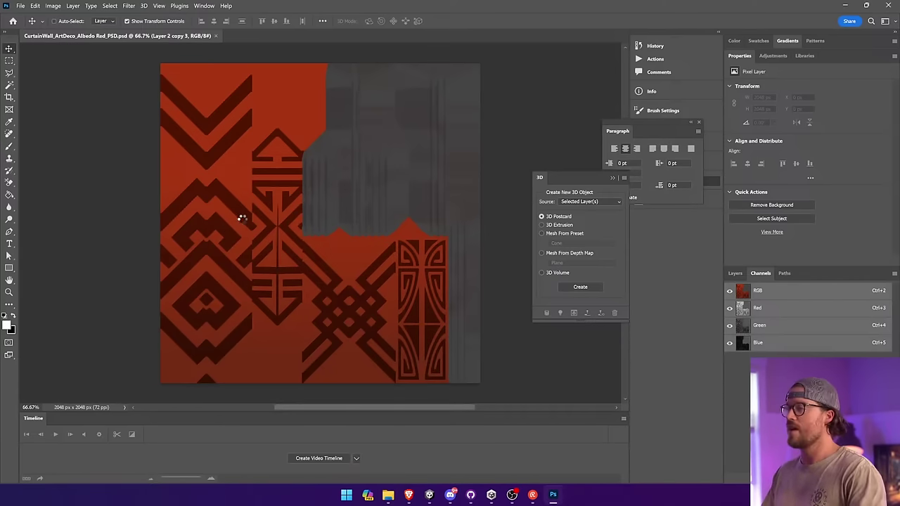
drag(298, 201, 204, 126)
drag(276, 164, 515, 205)
key(Return)
click(734, 273)
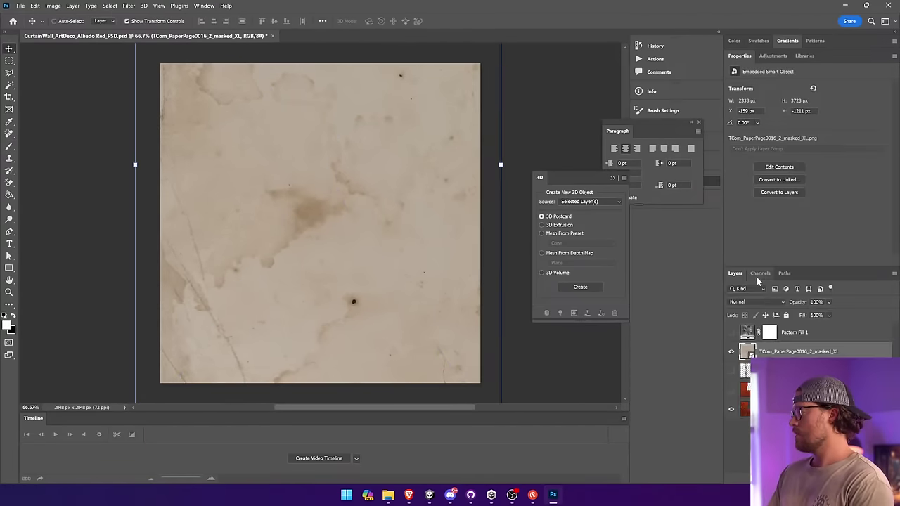
click(731, 333)
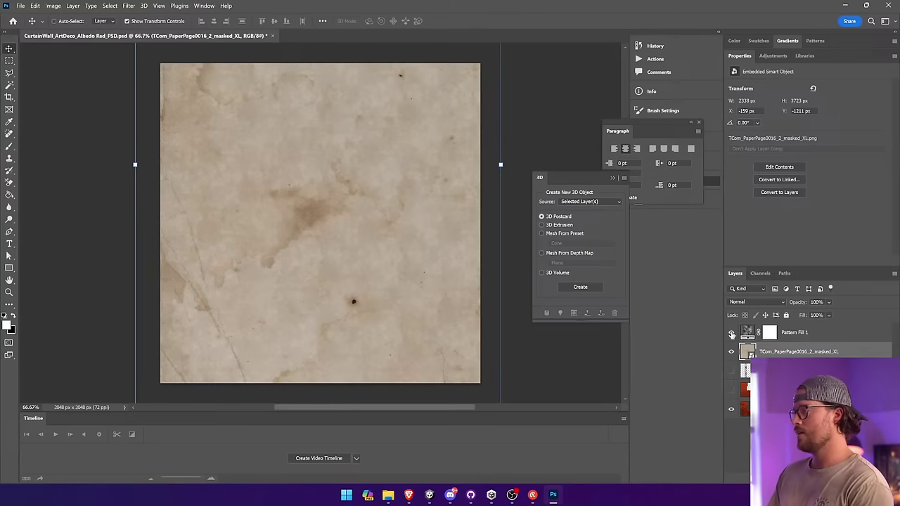
click(731, 332)
click(53, 6)
click(76, 36)
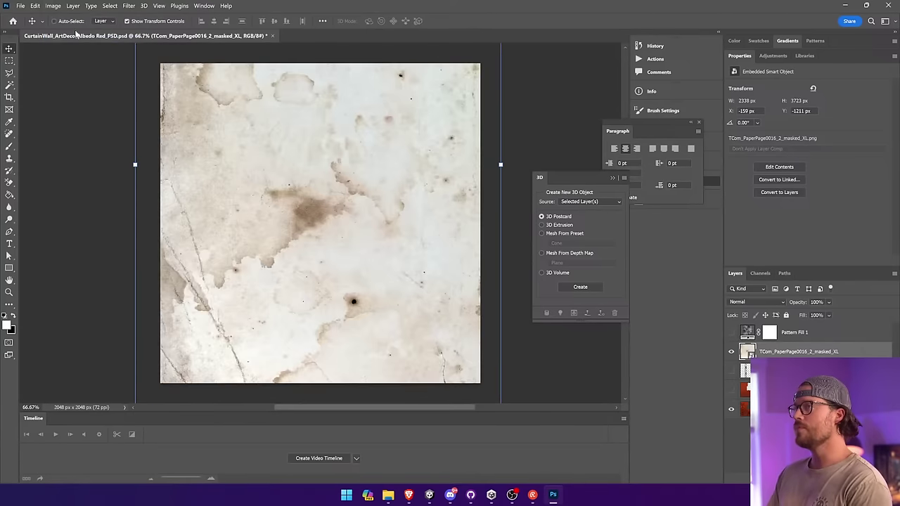
Step: Desaturate the paper texture layer with a Hue/Saturation adjustment, setting the saturation to -100
click(52, 6)
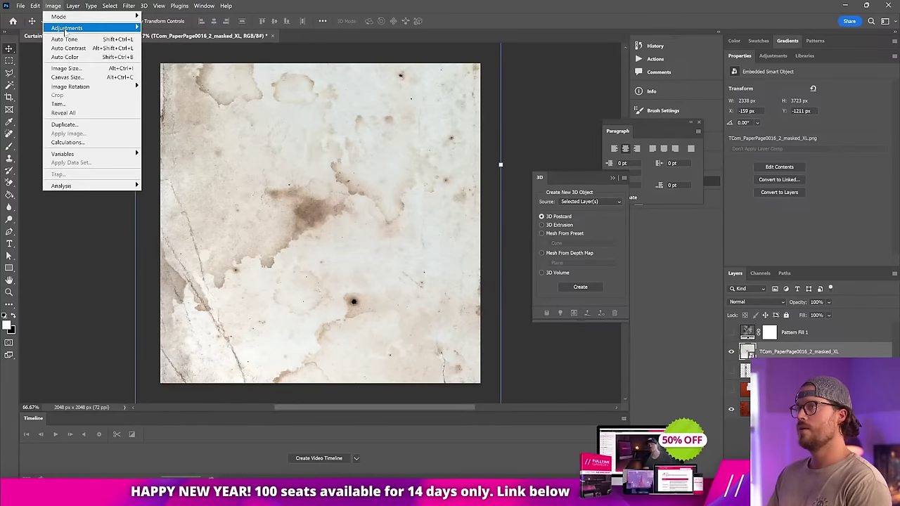
mouse_move(77, 28)
click(184, 75)
drag(423, 187, 366, 187)
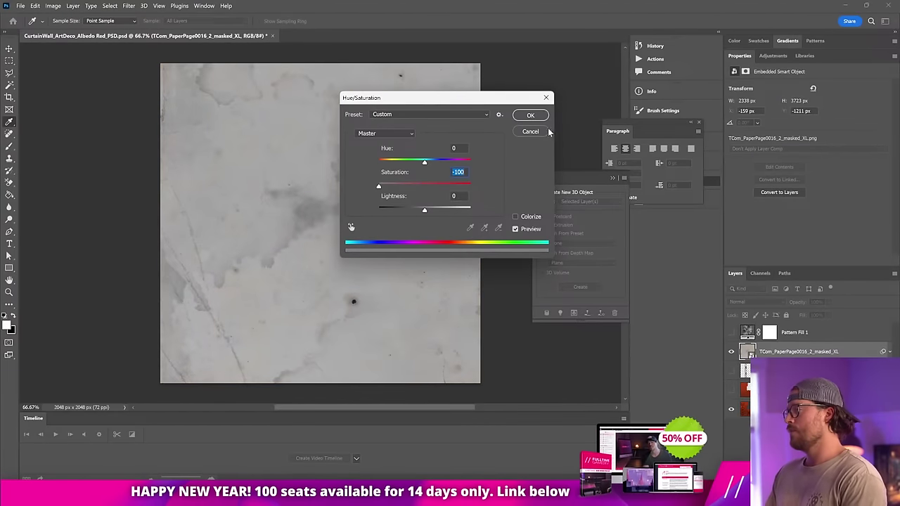
click(521, 114)
Step: Raise the paper layer's contrast with a Curves adjustment, moving the white and black points inward until the stains stand out dark on white
click(53, 5)
mouse_move(77, 28)
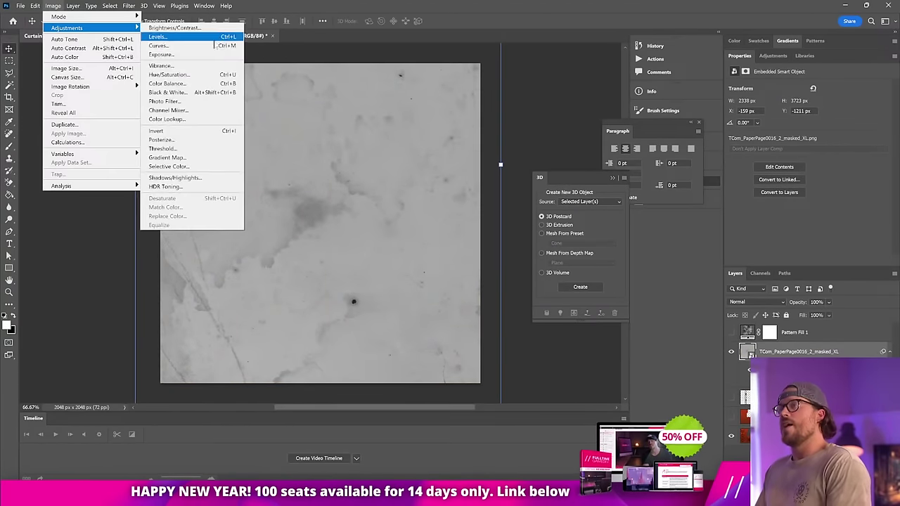
click(160, 36)
drag(454, 130, 425, 129)
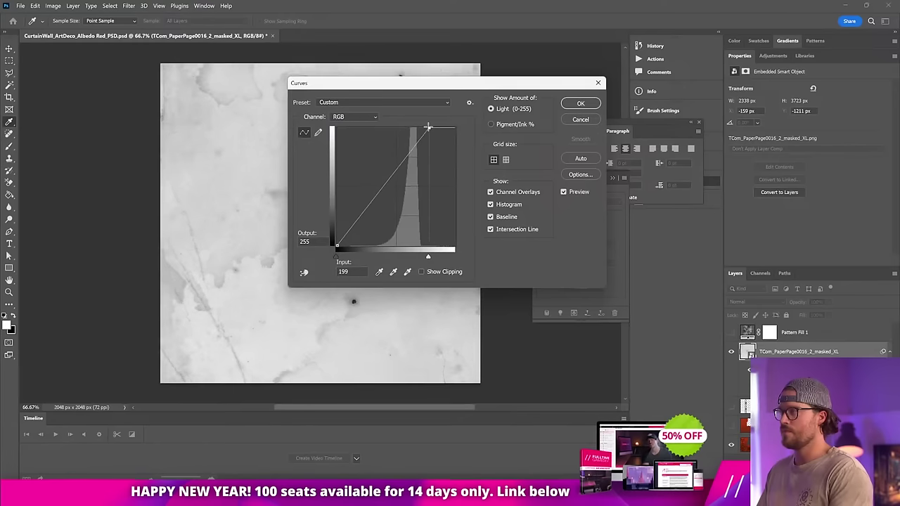
drag(338, 246, 366, 243)
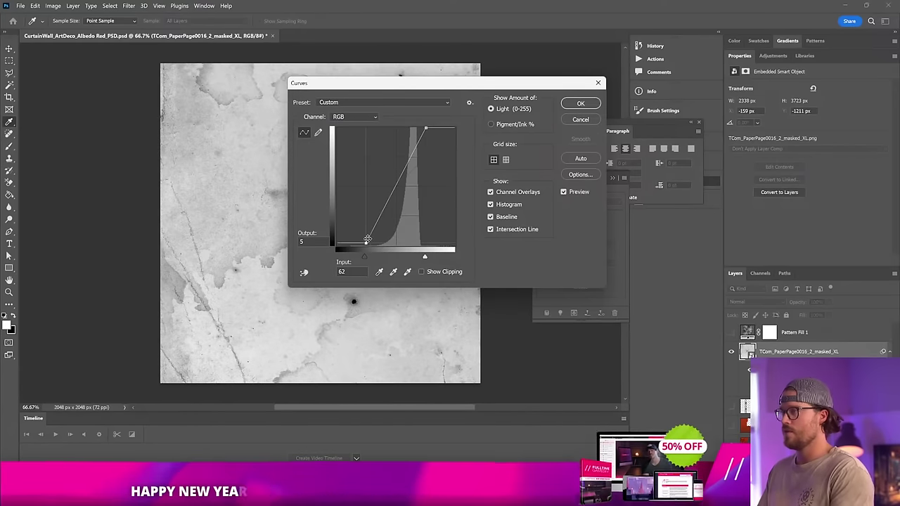
drag(425, 128, 412, 128)
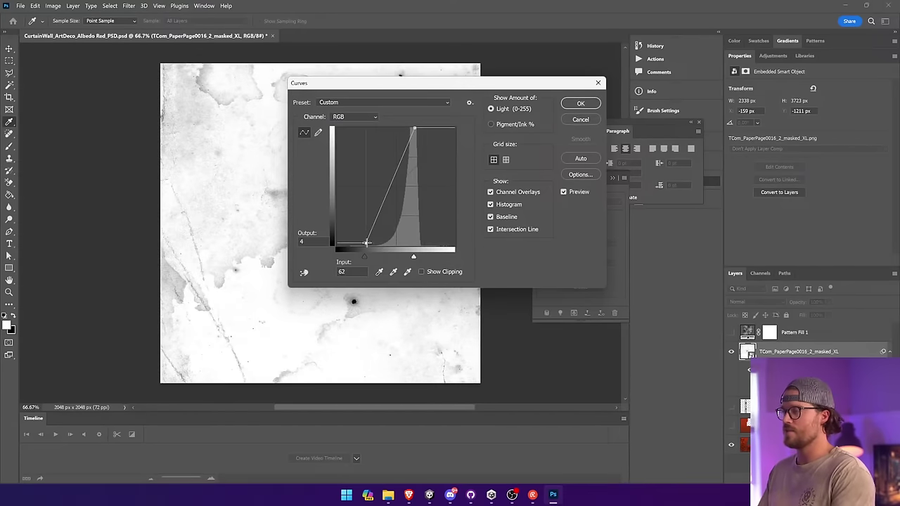
key(Return)
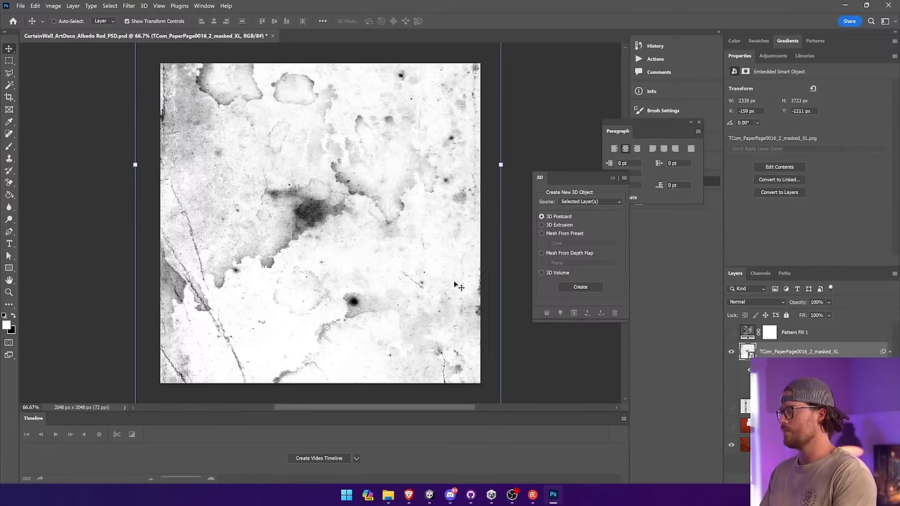
Step: Set the paper layer's blend mode to Multiply and save the curtain texture
click(759, 302)
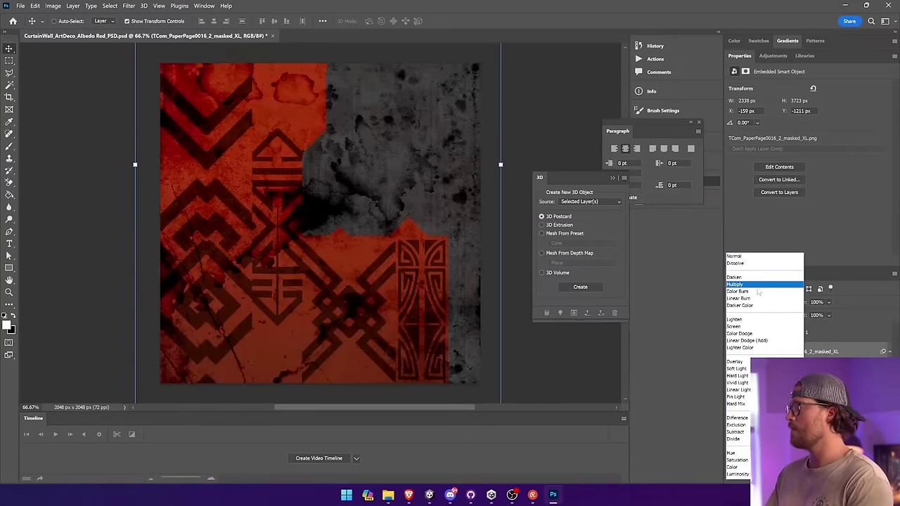
click(759, 286)
click(429, 494)
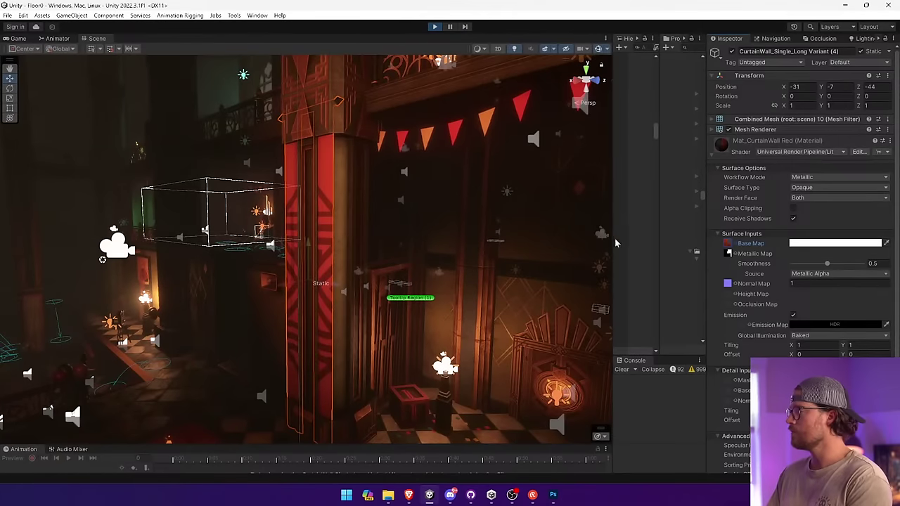
key(alt+Tab)
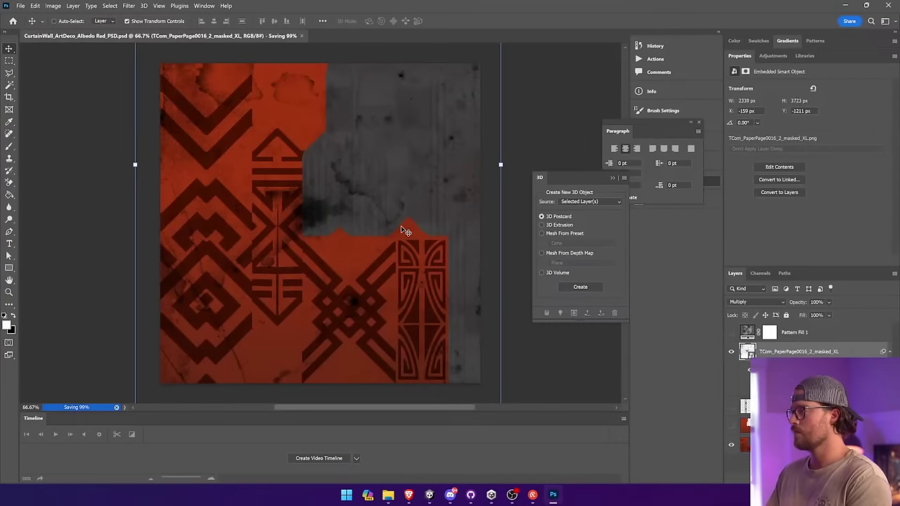
Step: Switch to Unity, view the red curtain wall up close, and exit play mode
key(alt+Tab)
right_drag(303, 247, 290, 284)
key(w)
right_drag(210, 265, 243, 257)
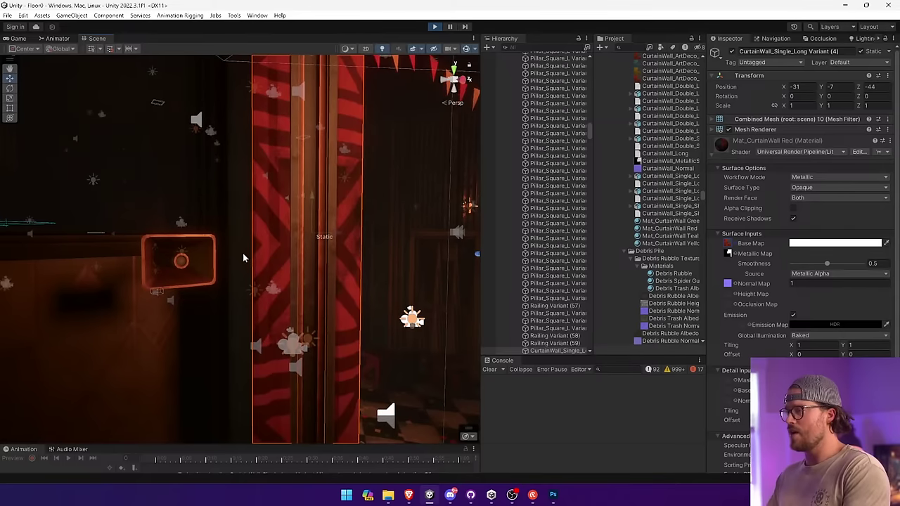
click(433, 26)
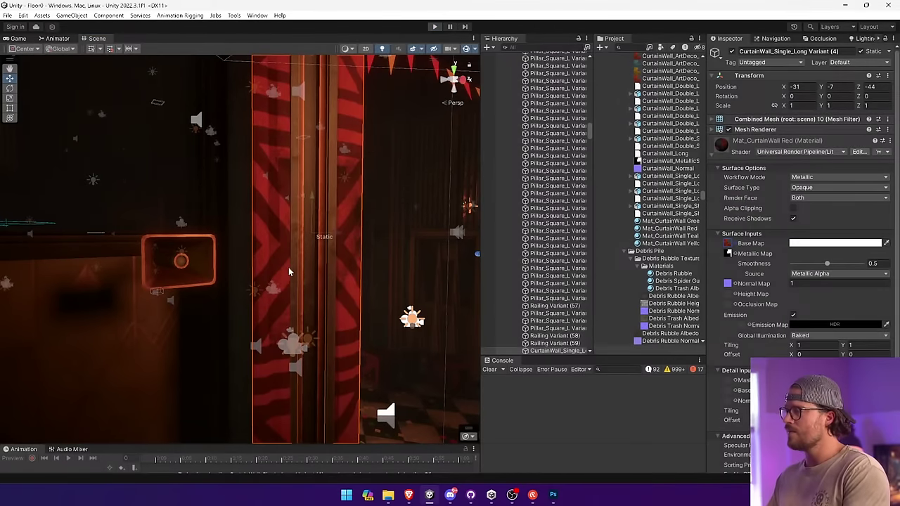
Step: Move the red curtain wall away from the pillar to about X -28.9, and rotate it
drag(336, 234, 442, 243)
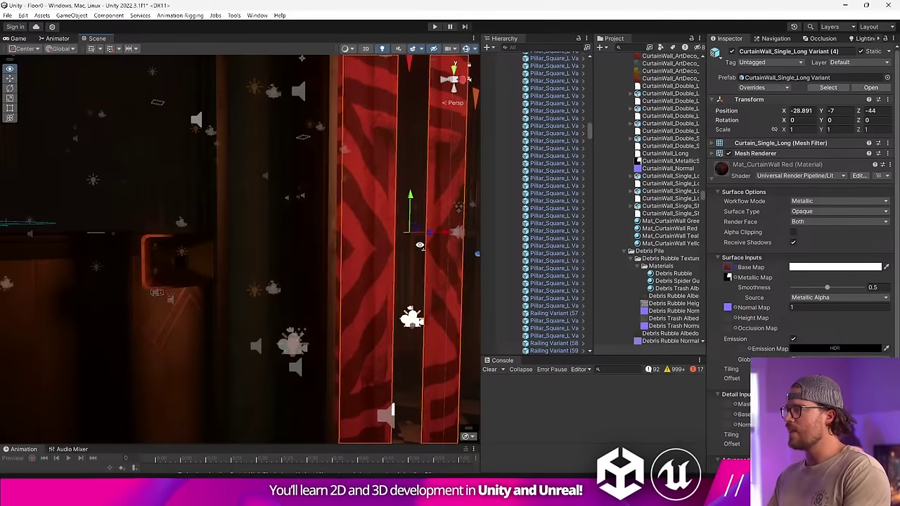
right_drag(441, 243, 20, 87)
click(9, 88)
drag(235, 237, 326, 230)
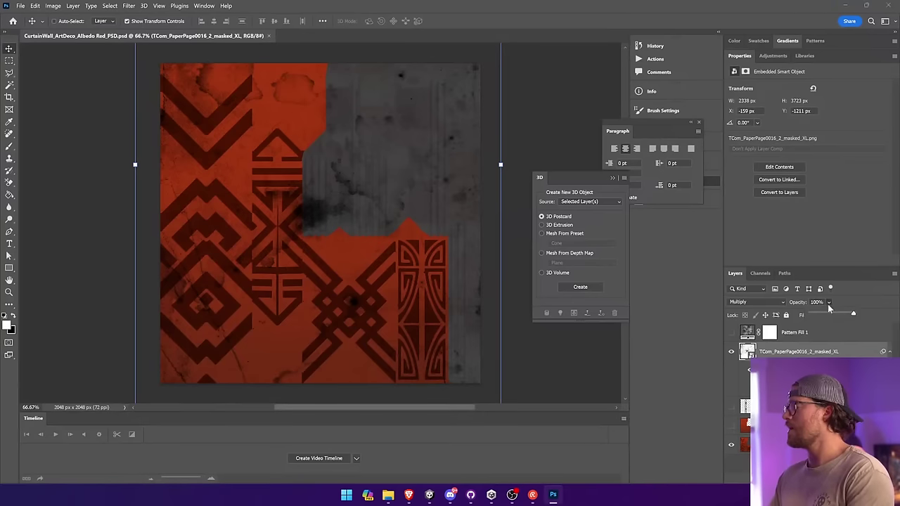
Step: Lower the paper layer's opacity to 72% in Photoshop, and switch to the browser to open the textures.com library
click(582, 286)
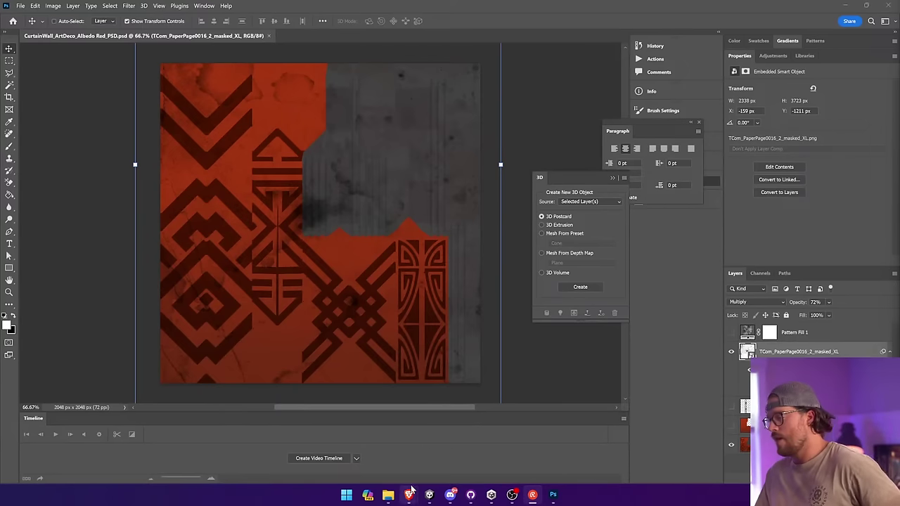
mouse_move(413, 492)
click(428, 452)
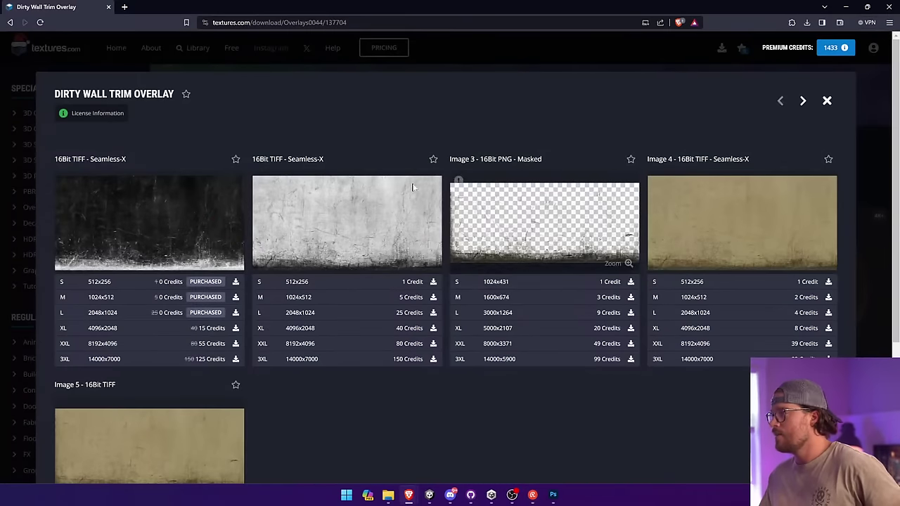
click(613, 41)
Step: Search the textures.com library for "textile" and browse the results
click(378, 94)
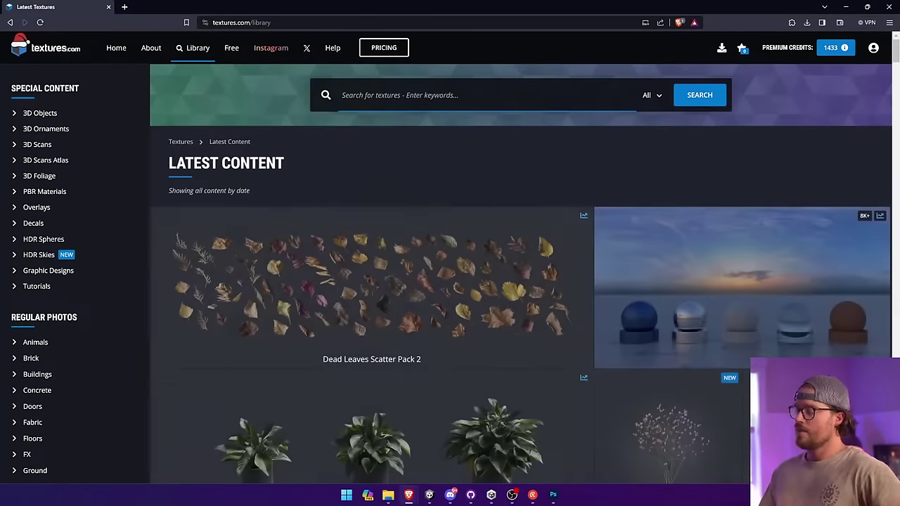
text(textile)
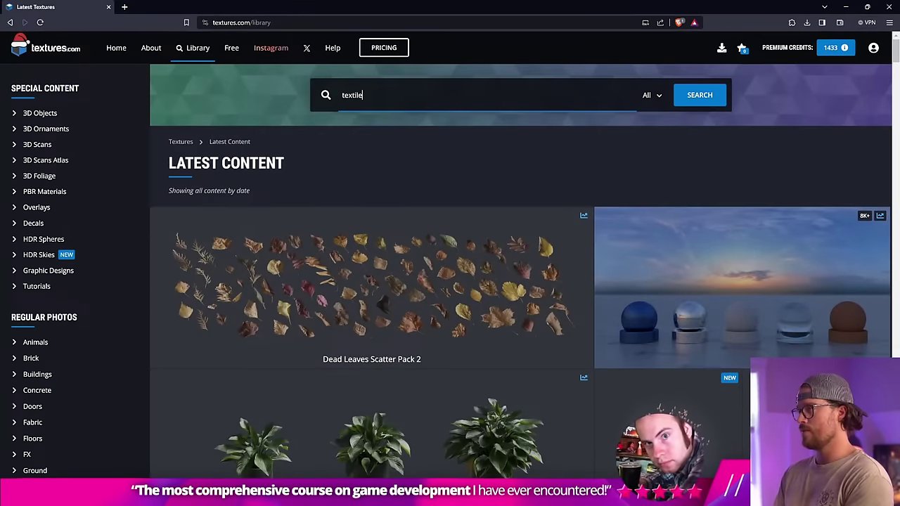
key(Return)
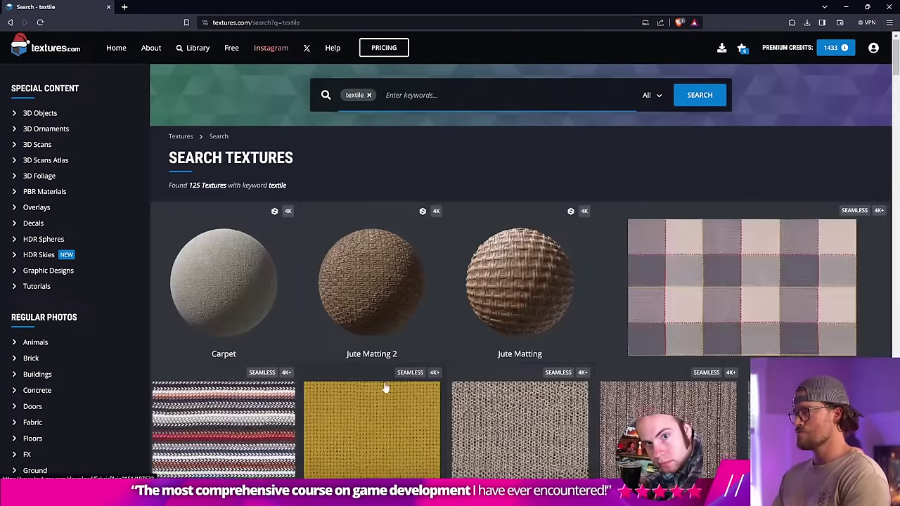
scroll(405, 377, down, 1)
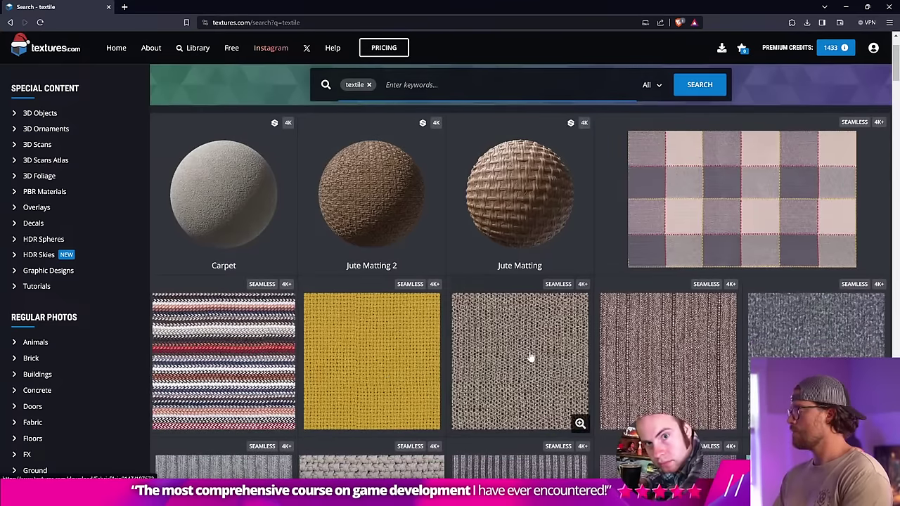
Step: Find the reddish-brown plain fabric FabricPlain0017 among the textile results and save its seamless 1600x1600 JPG to Downloads
scroll(304, 366, down, 2)
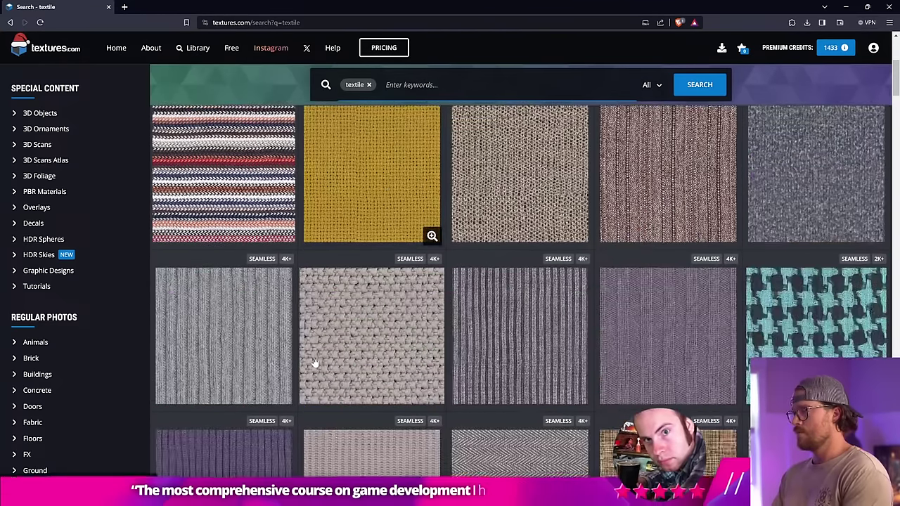
scroll(315, 363, down, 1)
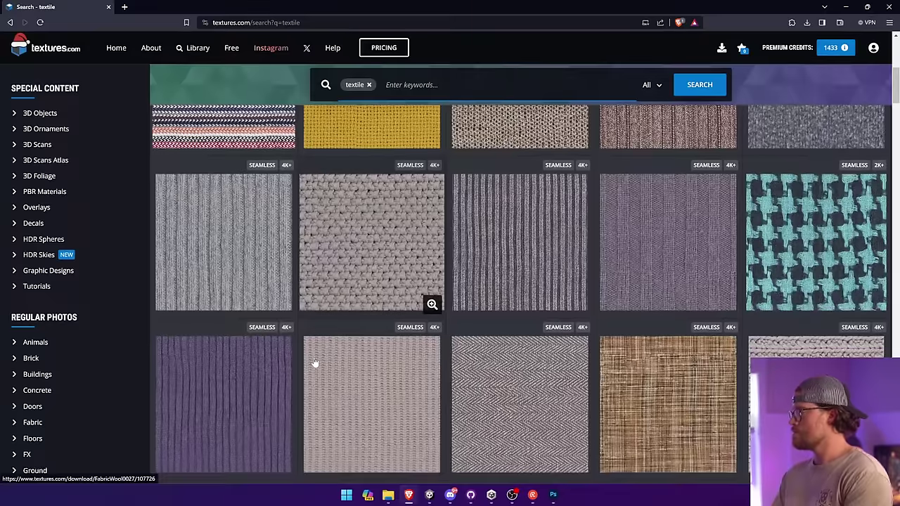
scroll(345, 373, down, 3)
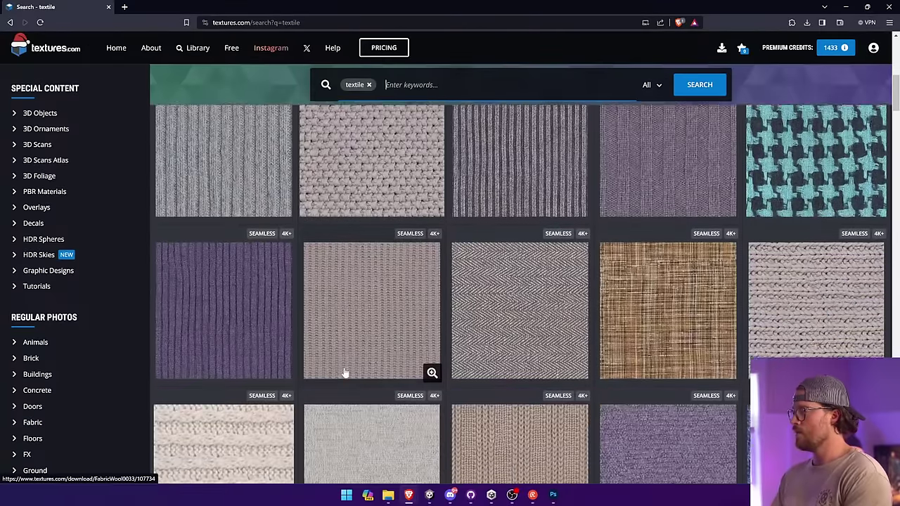
scroll(350, 370, down, 5)
scroll(350, 370, up, 2)
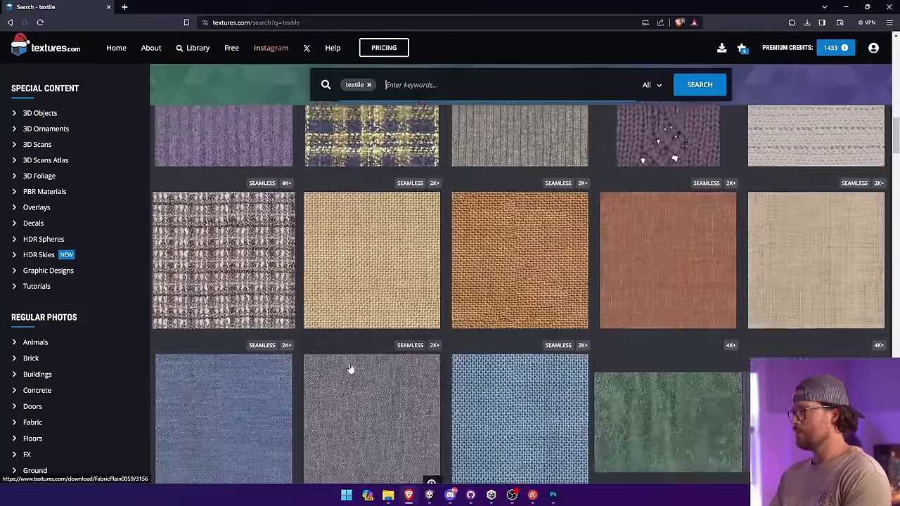
click(627, 369)
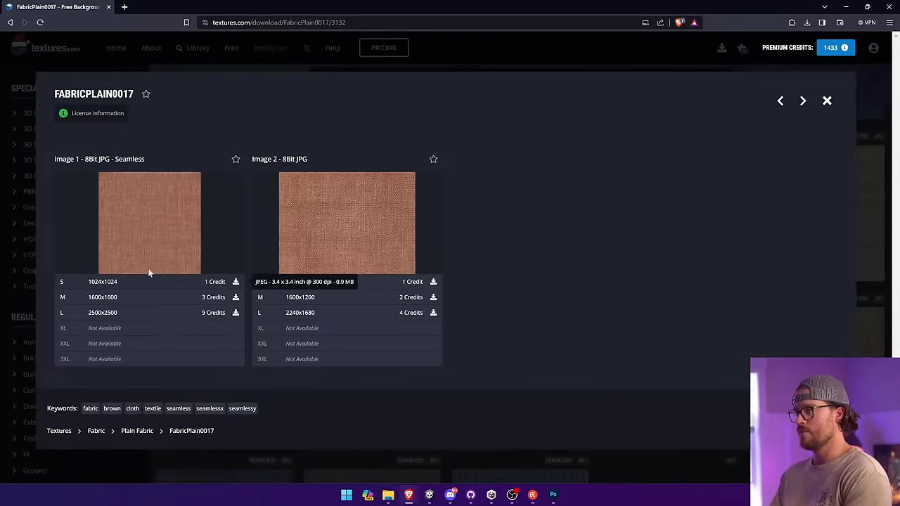
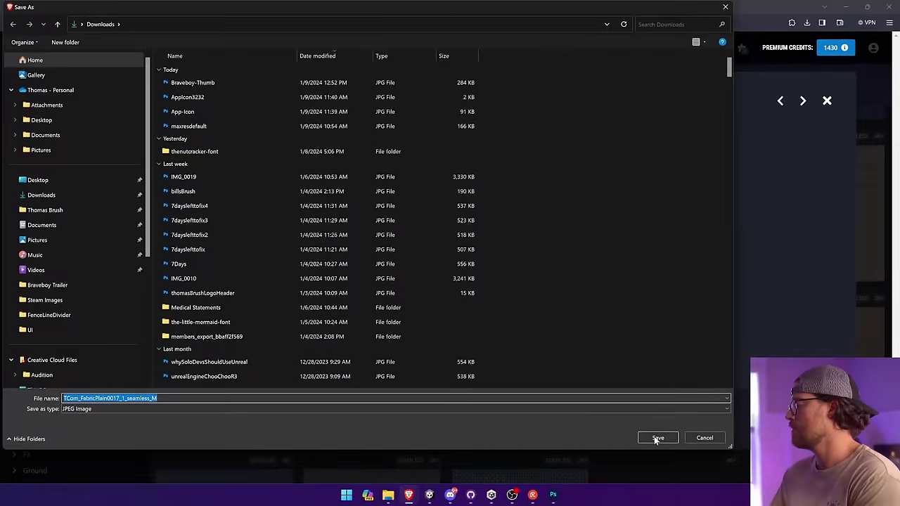
click(657, 437)
Step: Place the downloaded fabric image in the Photoshop curtain wall document, scale it to fill the canvas, and set its blend mode to Multiply
click(555, 494)
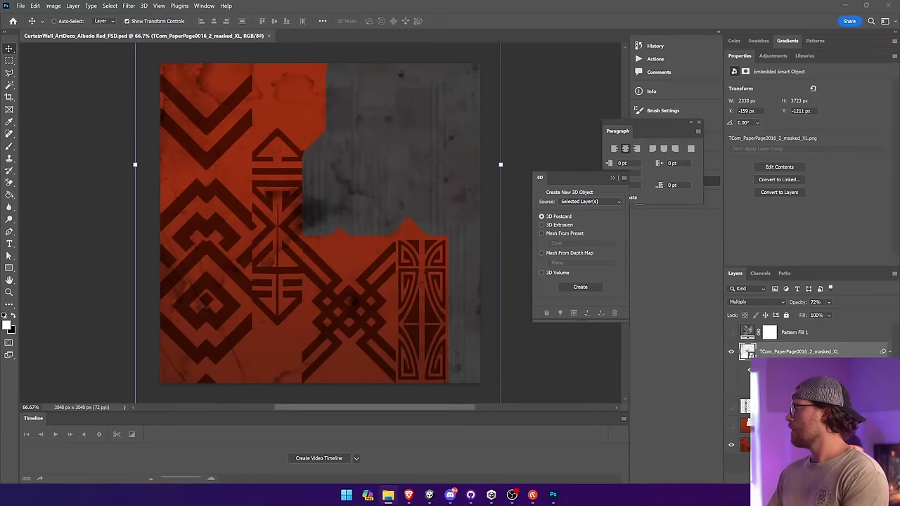
drag(0, 253, 312, 206)
drag(408, 312, 480, 383)
key(Return)
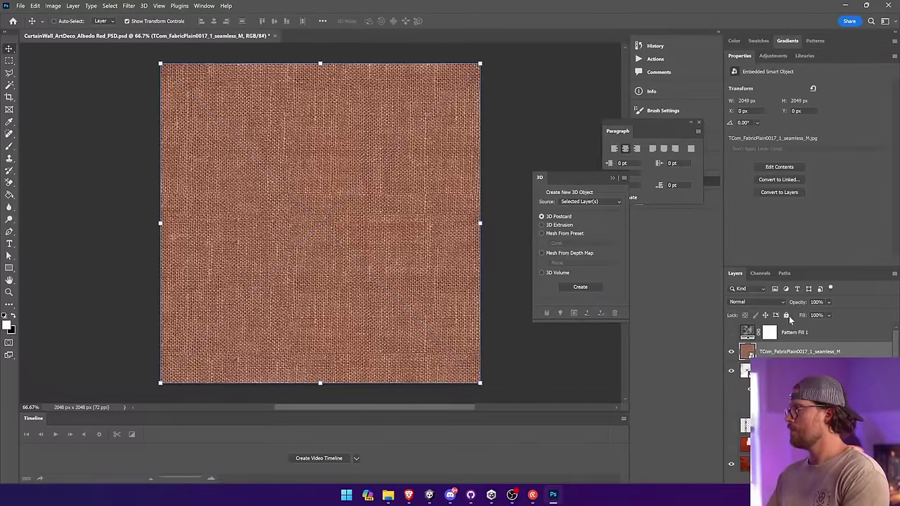
click(755, 302)
click(755, 291)
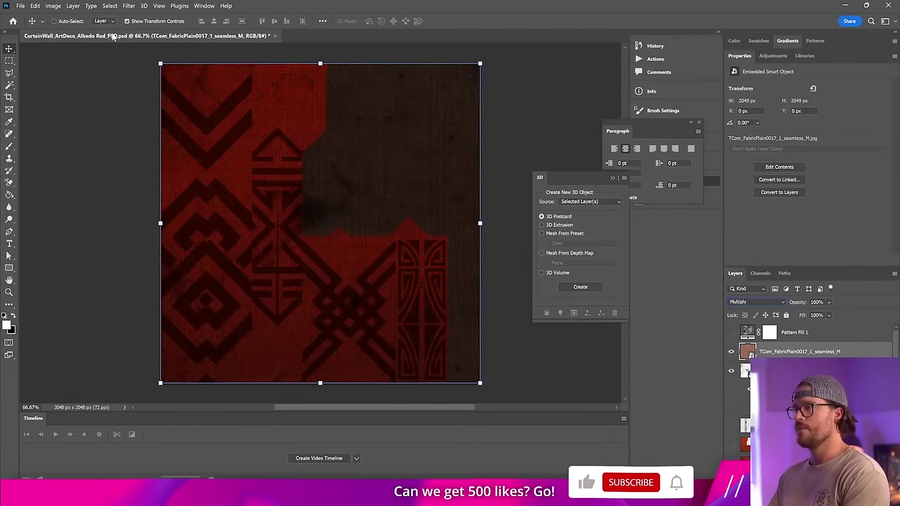
Step: Desaturate the fabric layer with a Hue/Saturation adjustment
click(53, 5)
mouse_move(106, 27)
click(187, 75)
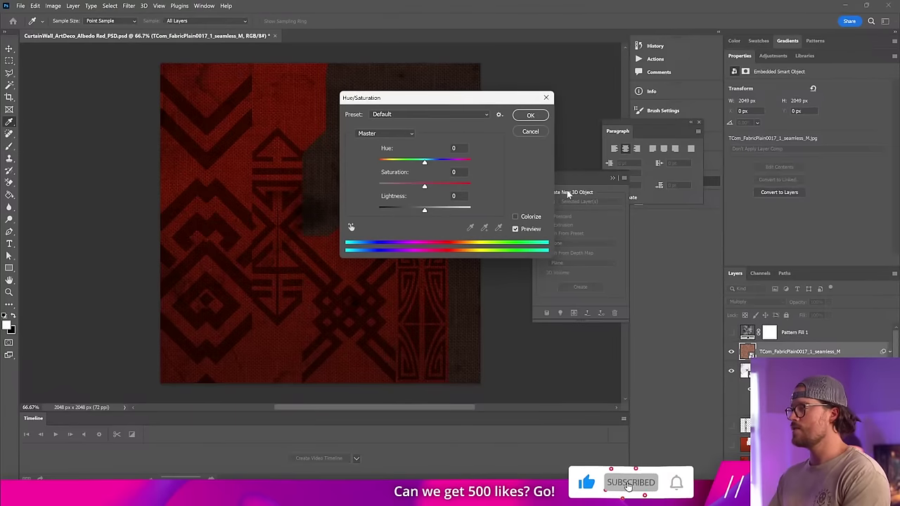
click(524, 115)
click(53, 6)
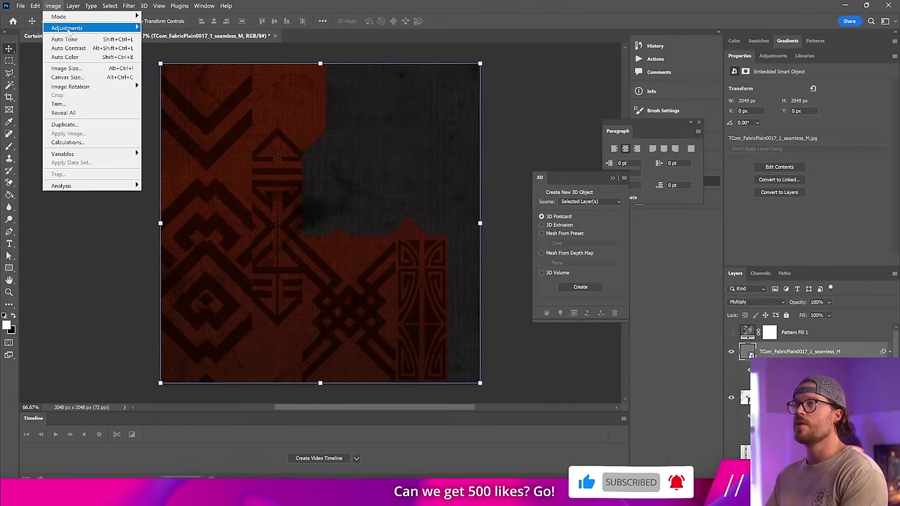
mouse_move(105, 28)
click(169, 36)
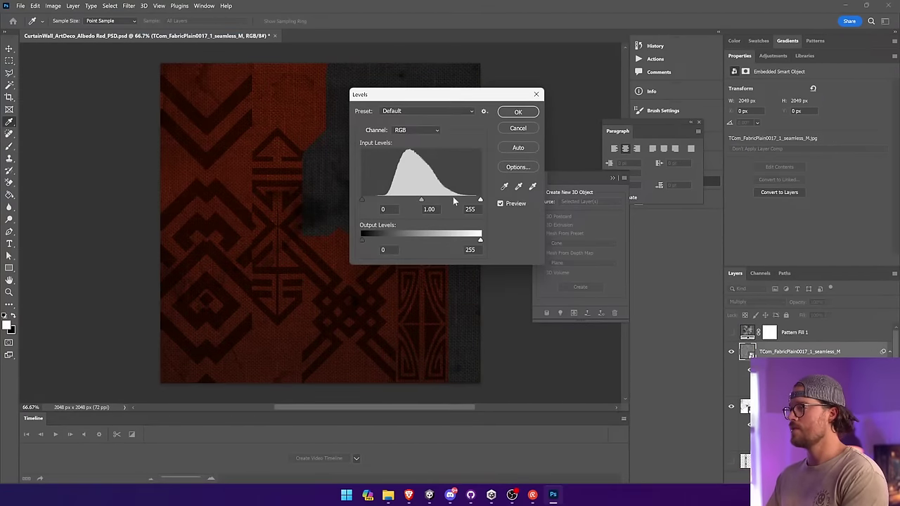
click(517, 128)
Step: Brighten the fabric layer with a Curves adjustment by moving the white point inward at output 255
click(54, 6)
mouse_move(105, 27)
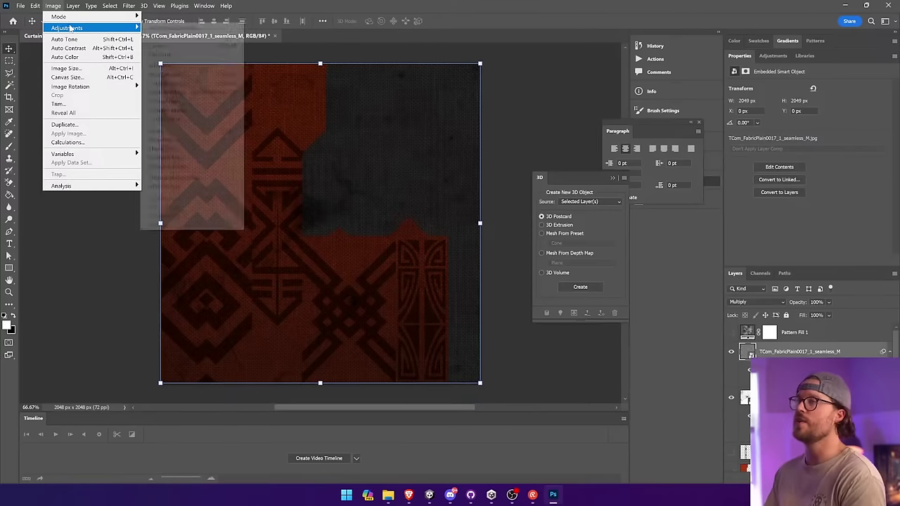
click(181, 47)
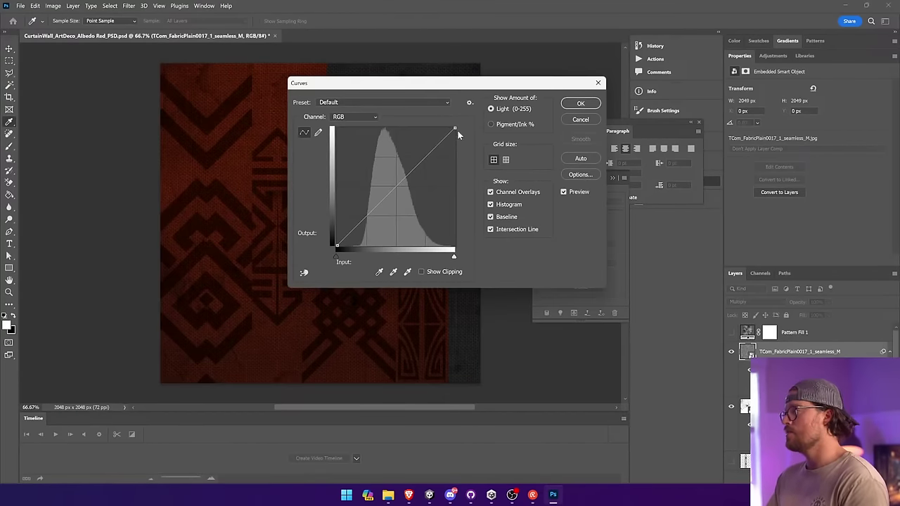
drag(455, 129, 391, 128)
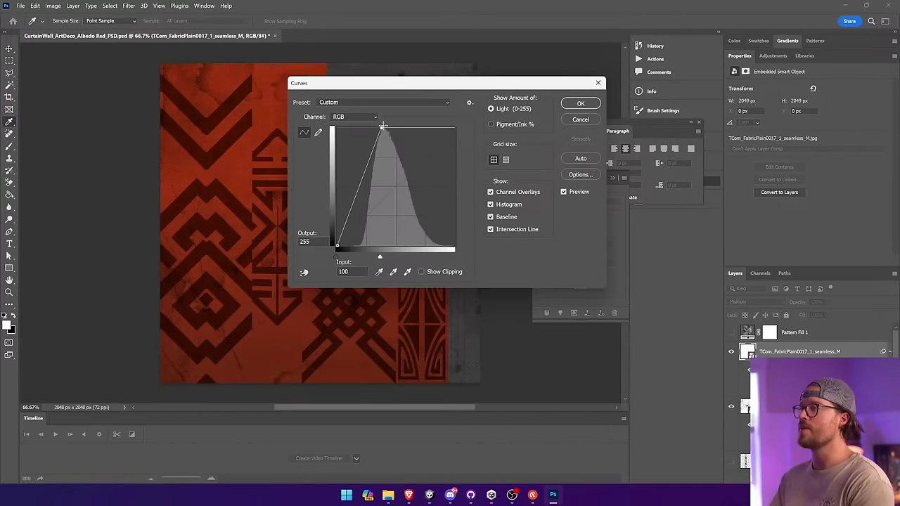
key(Return)
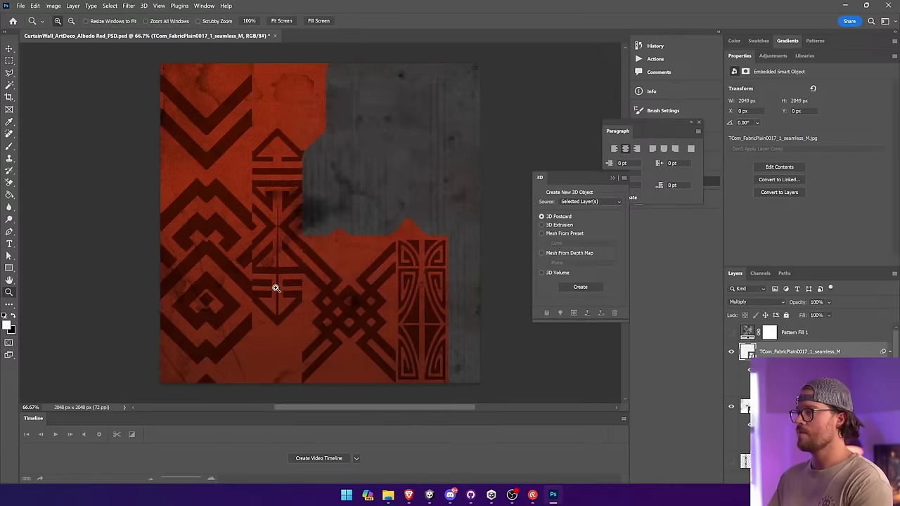
Step: Examine the fabric weave up close on the red area of the curtain wall texture
key(z)
drag(219, 165, 257, 211)
key(v)
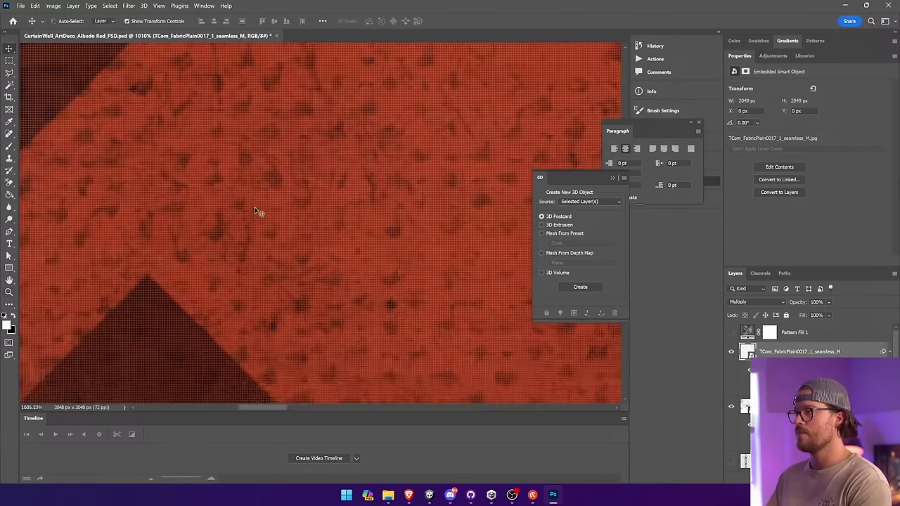
Step: Switch to Unity, view the updated red curtain wall, and delete the loose curtain wall piece
key(alt+Tab)
key(alt+Tab)
key(alt+Tab)
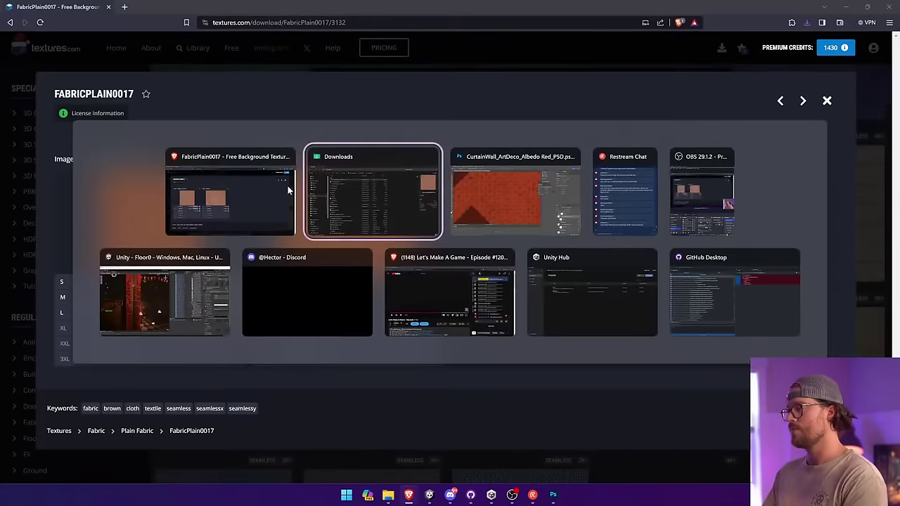
click(194, 297)
right_drag(219, 267, 234, 304)
click(173, 239)
click(325, 238)
key(Delete)
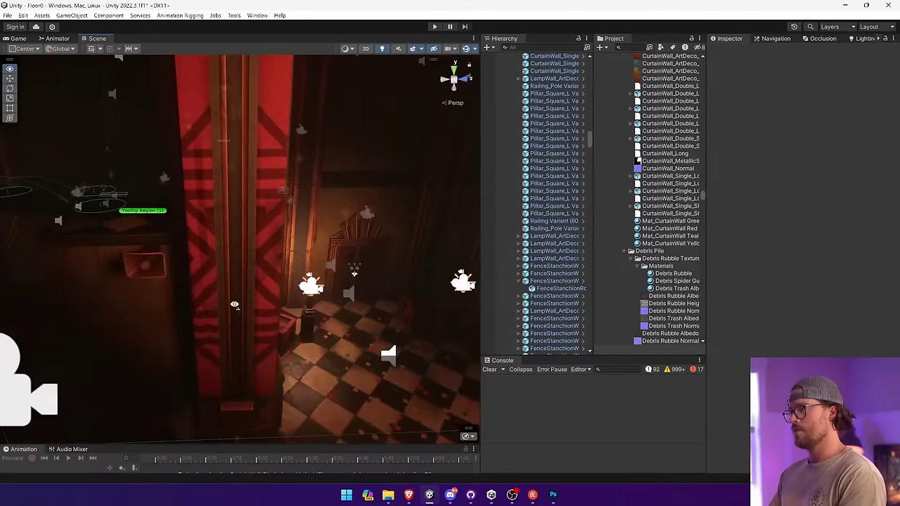
Step: Switch back to Photoshop and scale the fabric layer to 1024 x 1024 px in the canvas's upper-left quadrant
key(alt+Tab)
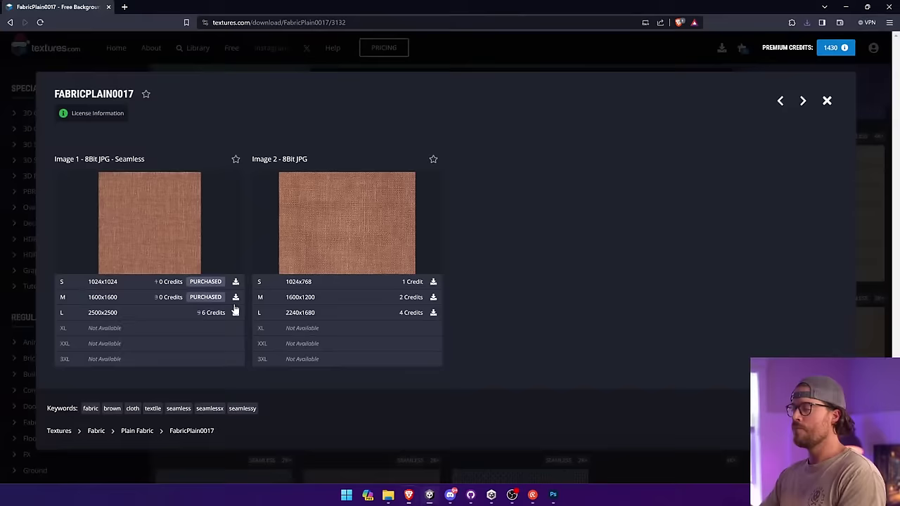
key(alt+Tab)
key(alt+Tab)
key(alt+Tab)
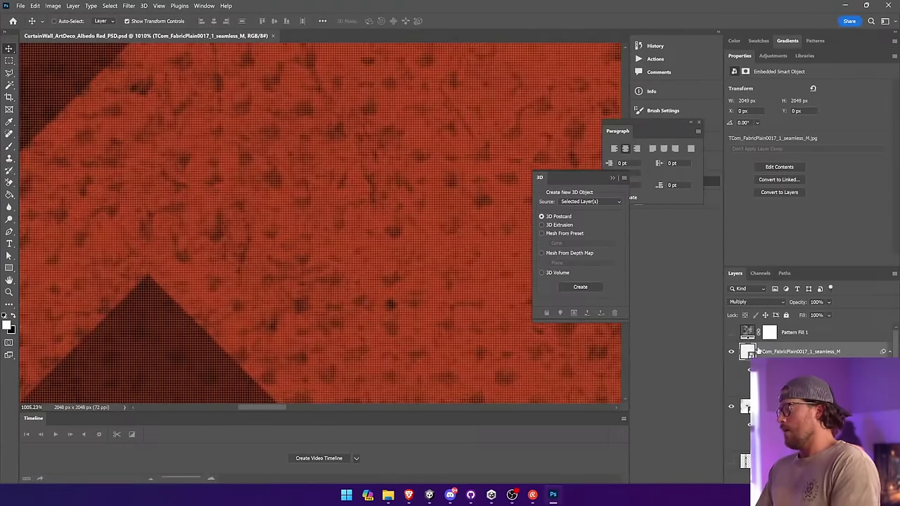
key(ctrl+0)
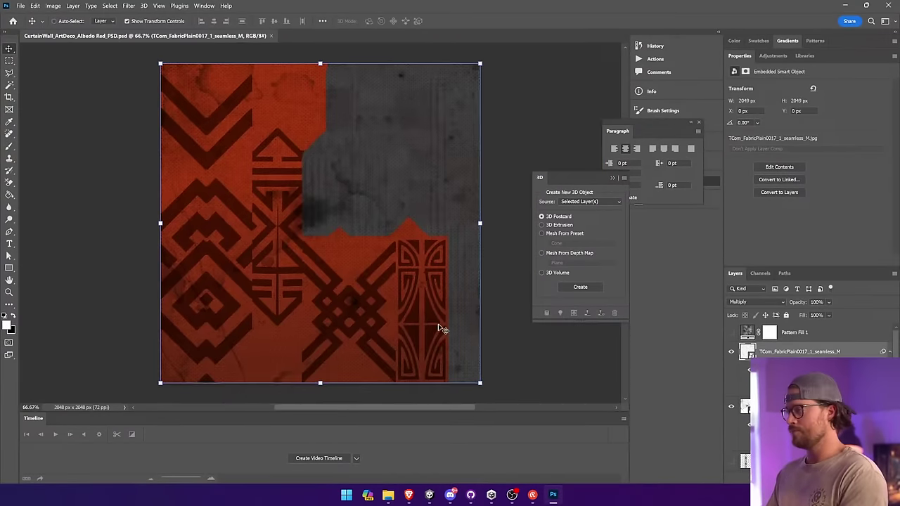
drag(481, 382, 434, 347)
click(503, 200)
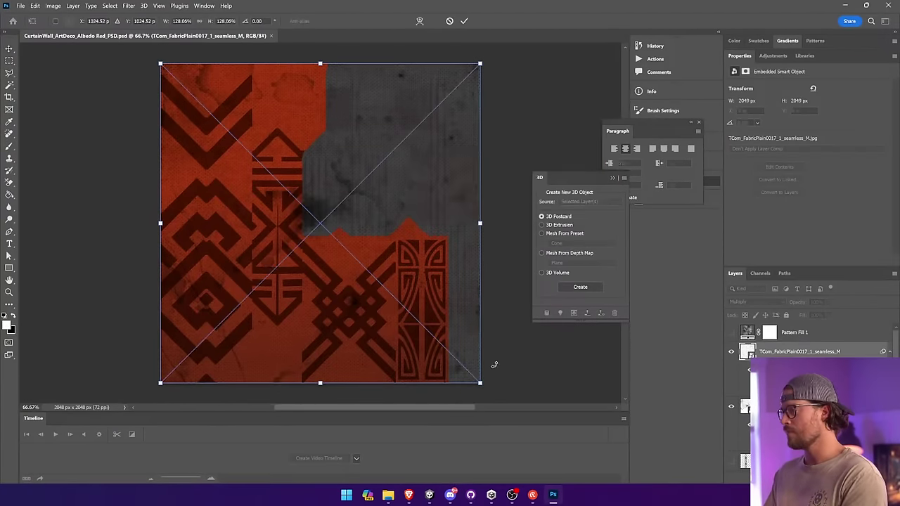
drag(479, 382, 363, 250)
mouse_move(318, 217)
mouse_down()
mouse_move(320, 208)
mouse_move(321, 226)
mouse_up()
key(Return)
Step: Duplicate the fabric tile into the remaining quadrants to cover the whole canvas, and save the document
alt+drag(263, 181, 393, 313)
ctrl+shift+click(307, 162)
key(ctrl+s)
Step: Switch to Unity and examine the tiled fabric weave on the red curtain wall up close
key(alt+Tab)
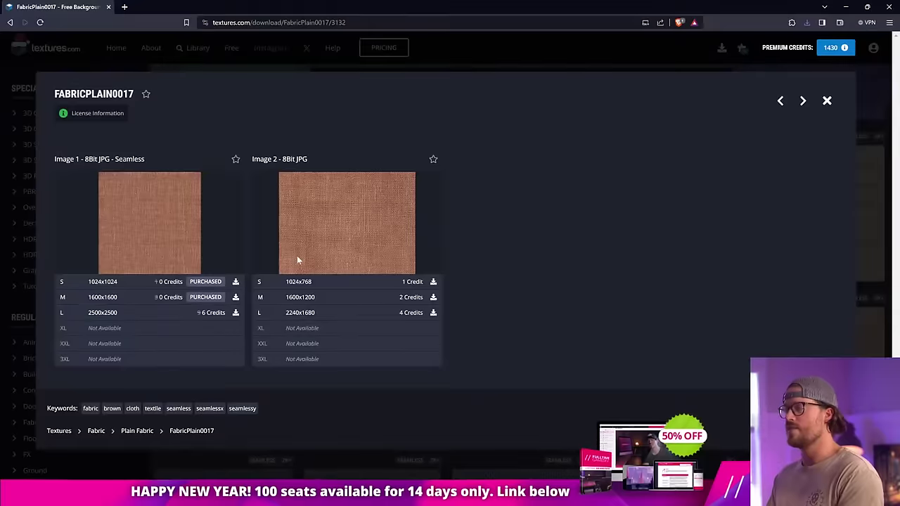
key(alt+Tab)
key(alt+Tab)
key(w)
right_drag(293, 193, 365, 261)
key(s)
right_drag(457, 149, 193, 197)
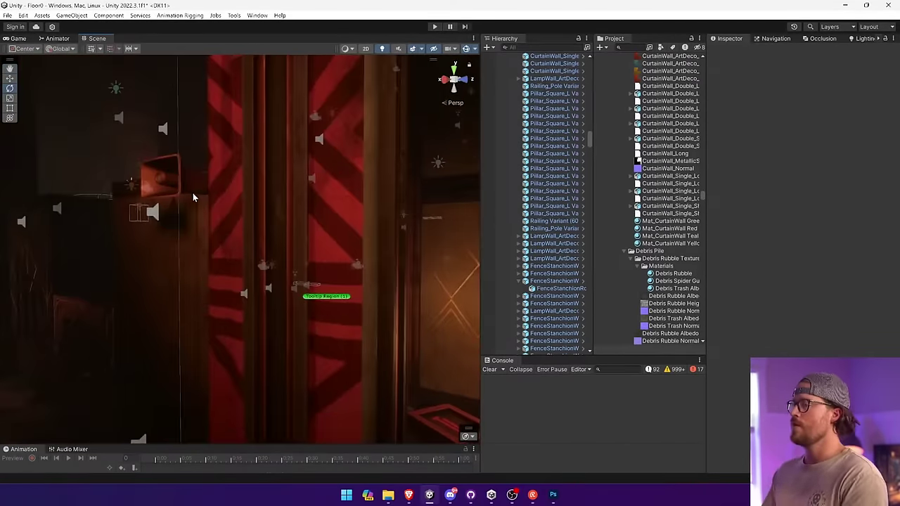
Step: Return to the curtain wall albedo document in Photoshop
key(alt+Tab)
key(alt+Tab)
key(alt+Tab)
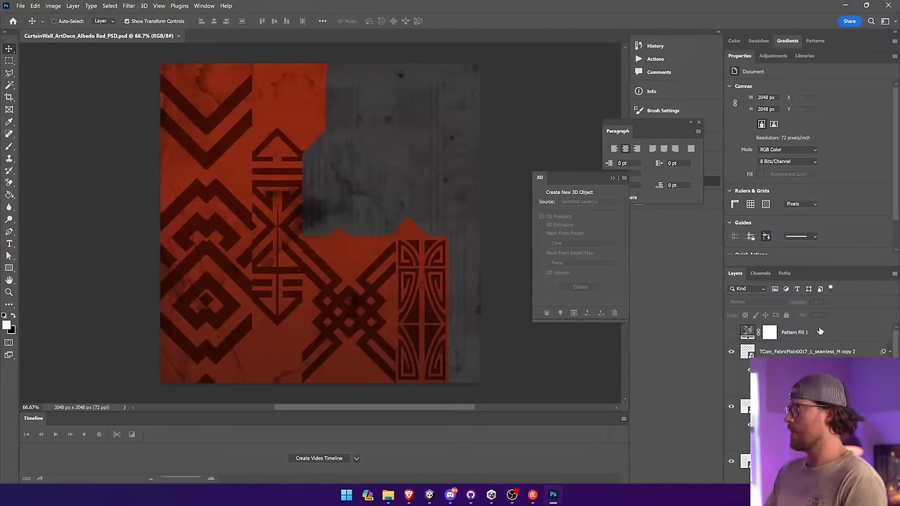
click(819, 351)
scroll(819, 355, down, 3)
scroll(819, 354, up, 2)
scroll(819, 393, down, 3)
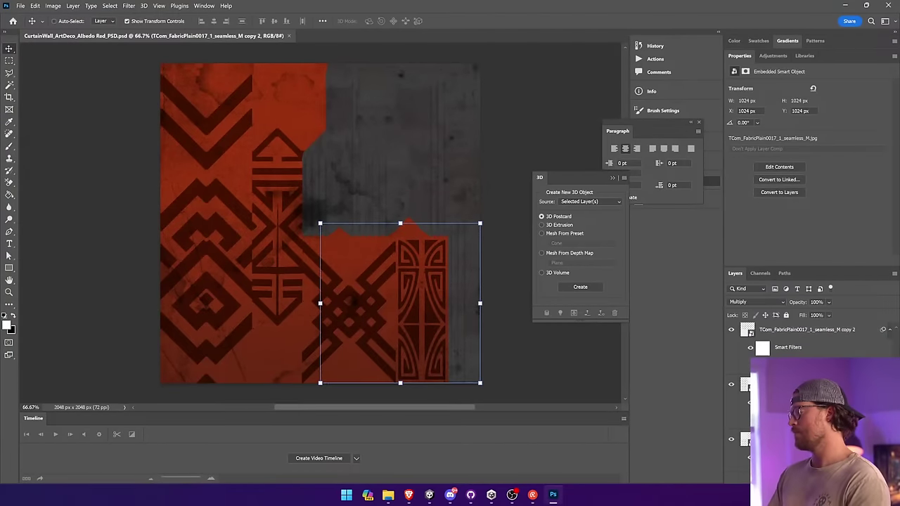
shift+click(806, 353)
right_click(805, 350)
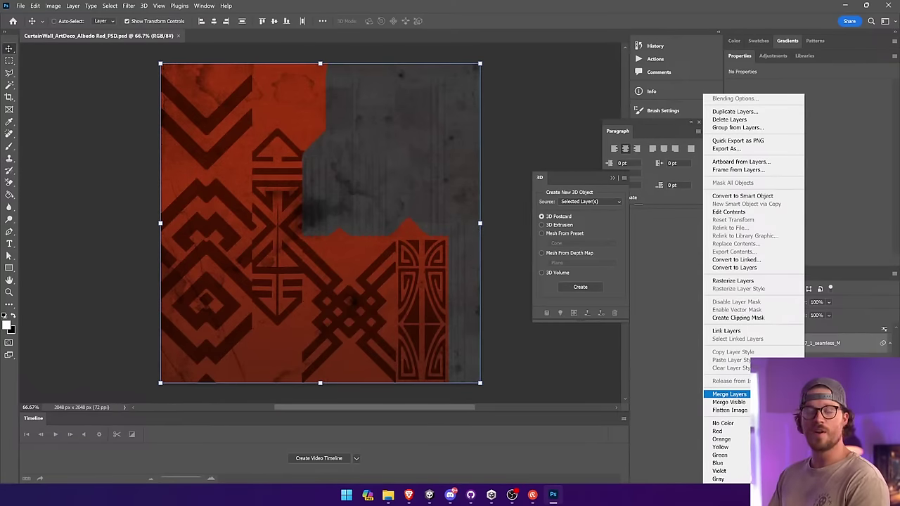
click(829, 350)
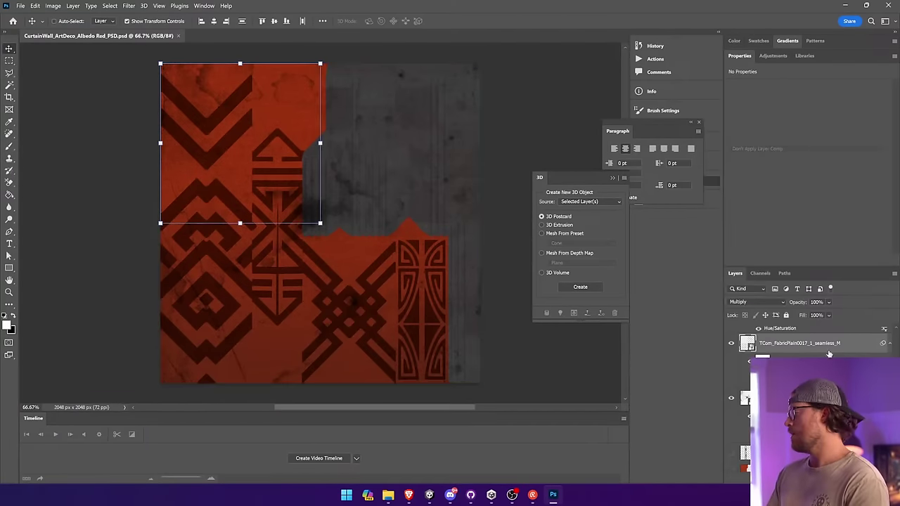
scroll(828, 349, up, 3)
Step: Flatten all layers of the albedo document to copy the whole image, and undo the flattening
click(830, 331)
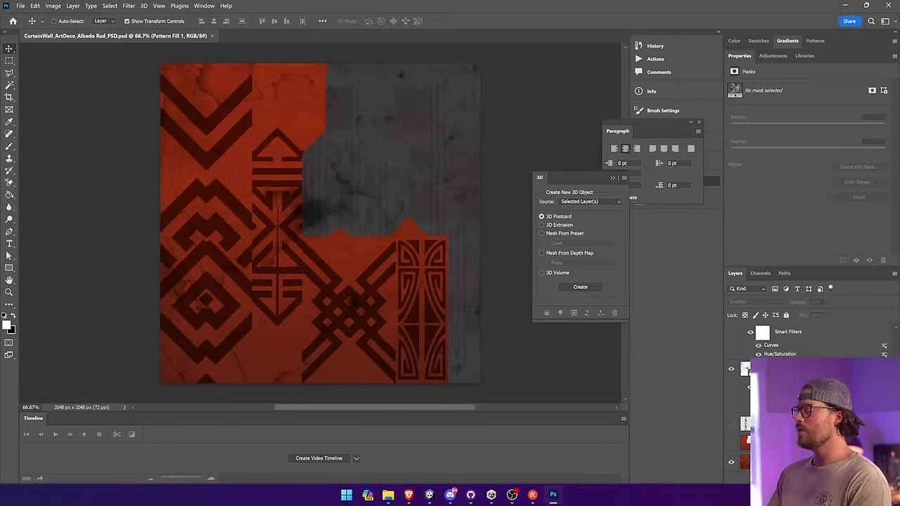
shift+click(786, 462)
right_click(786, 462)
click(815, 453)
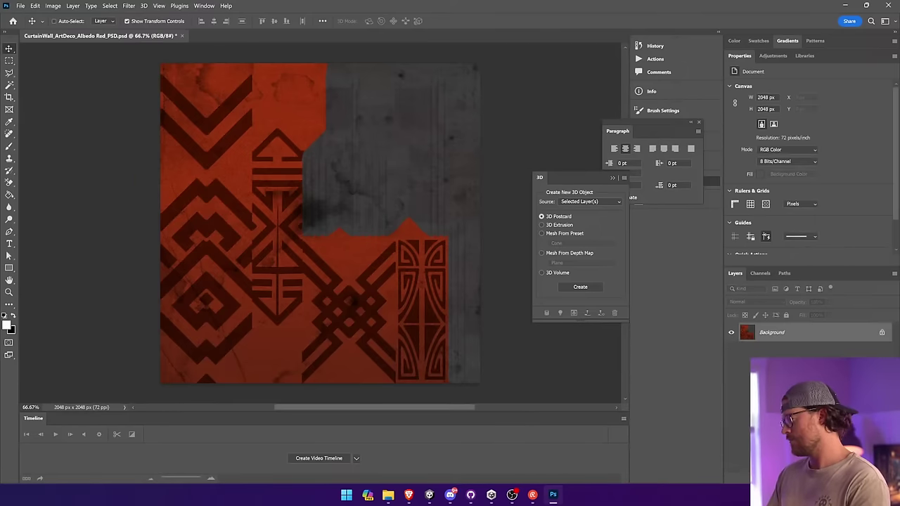
key(ctrl+a)
key(ctrl+z)
key(ctrl+z)
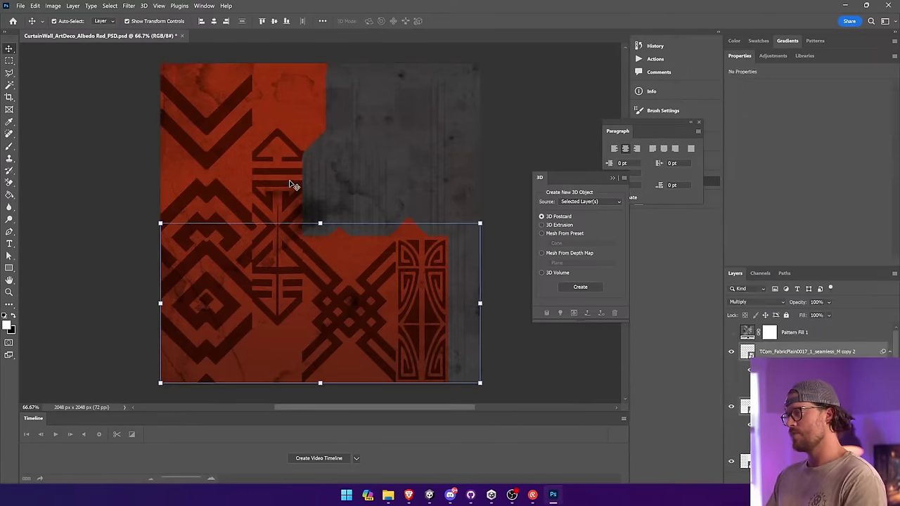
Step: From the red curtain wall's material in Unity, open CurtainWall_Normal in Photoshop and paste the copied texture as a new layer
key(alt+Tab)
key(alt+Tab)
key(alt+Tab)
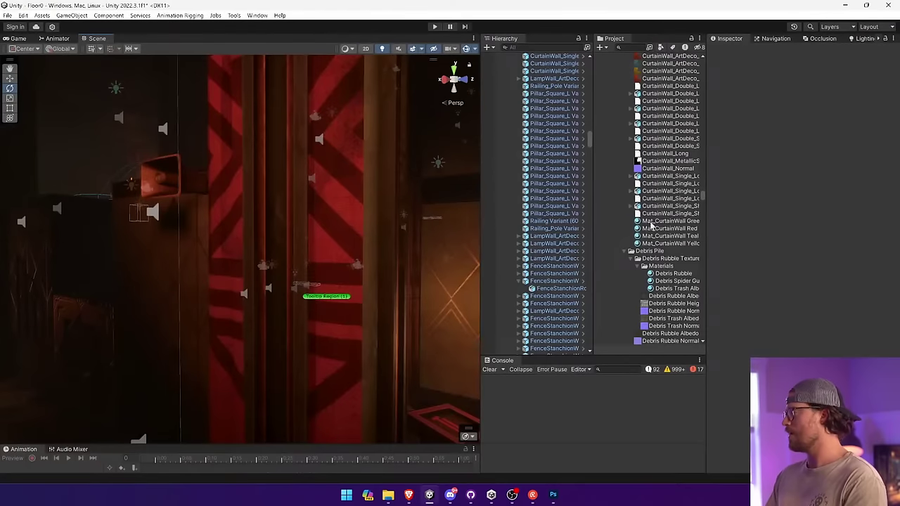
click(318, 223)
click(728, 308)
double_click(729, 307)
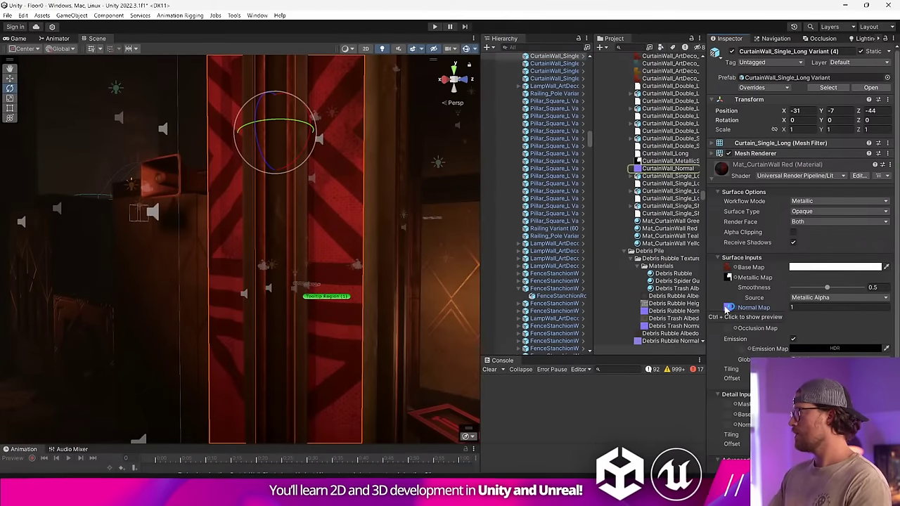
key(ctrl+v)
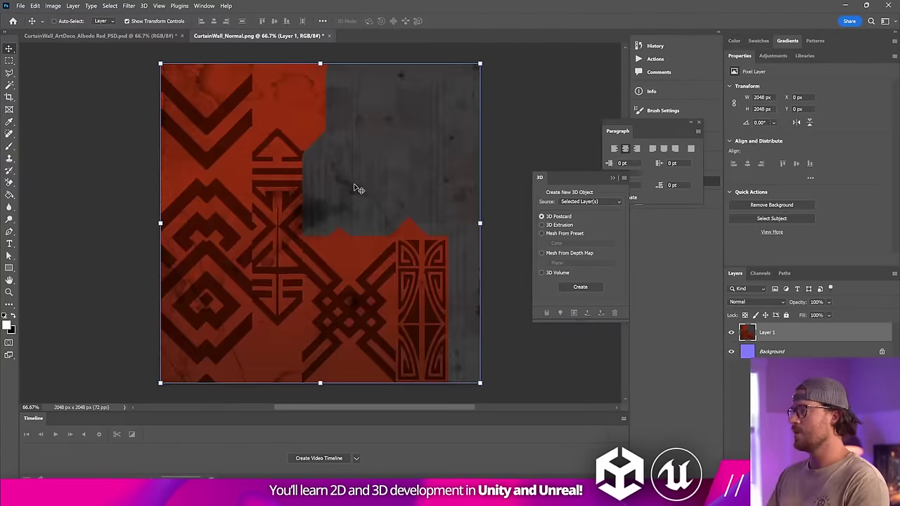
Step: Apply the Generate Normal Map filter to the pasted texture layer and inspect the fabric relief up close
click(144, 6)
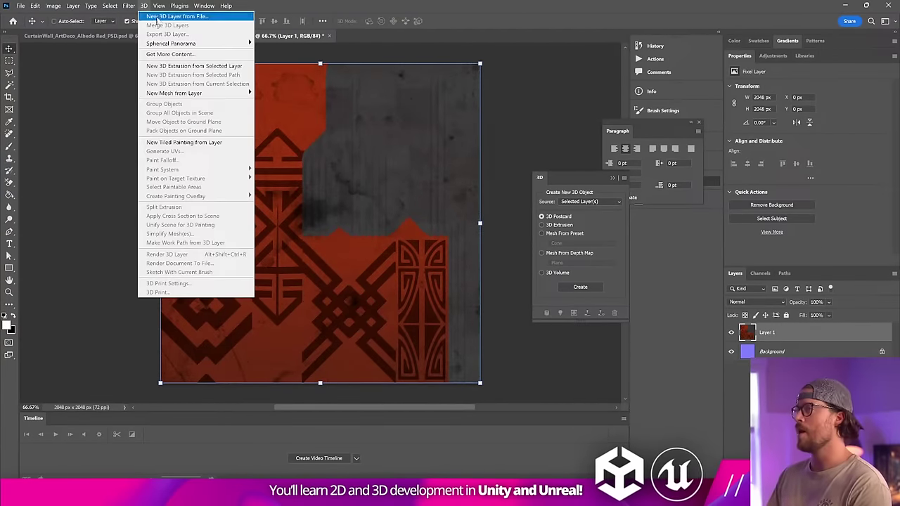
click(143, 5)
mouse_move(129, 6)
click(161, 17)
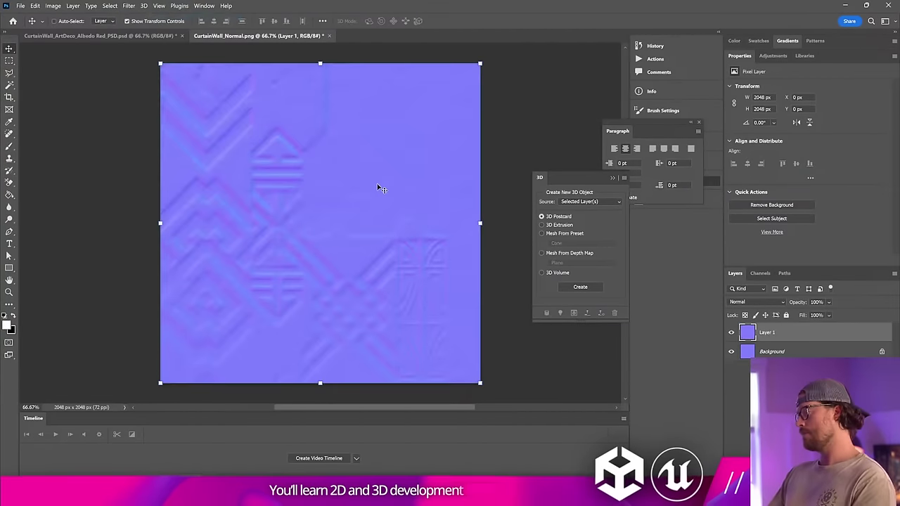
key(z)
drag(200, 152, 239, 179)
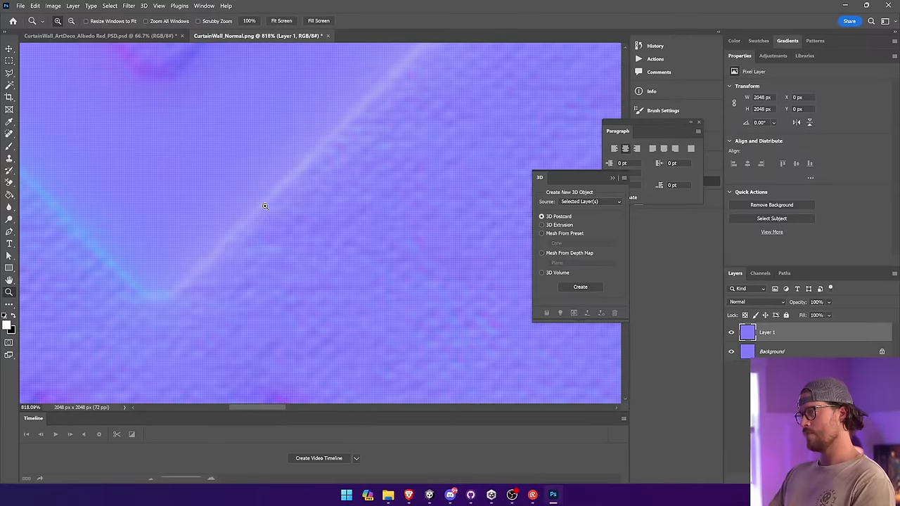
key(ctrl+0)
key(v)
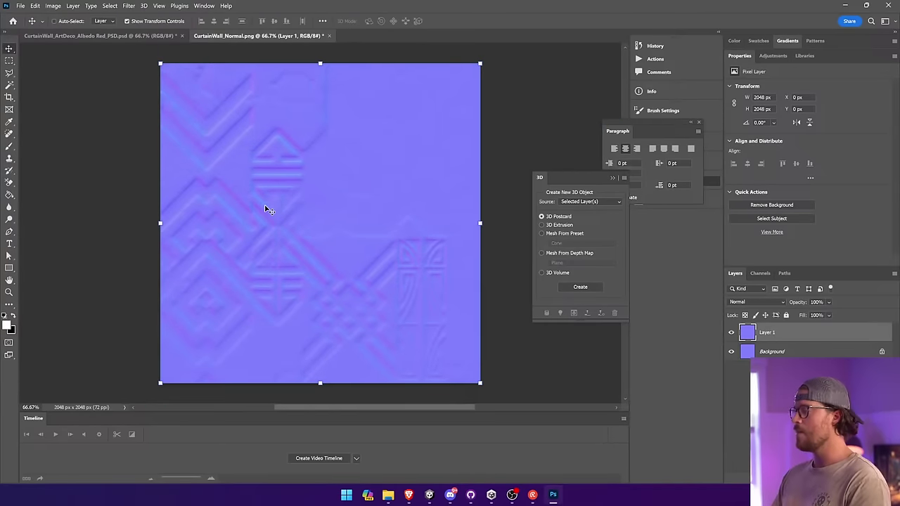
Step: Save the normal map document as CurtainWall_Normal_PSD in Photoshop format in the CurtainWall folder, keeping Maximize Compatibility on
key(ctrl+shift+s)
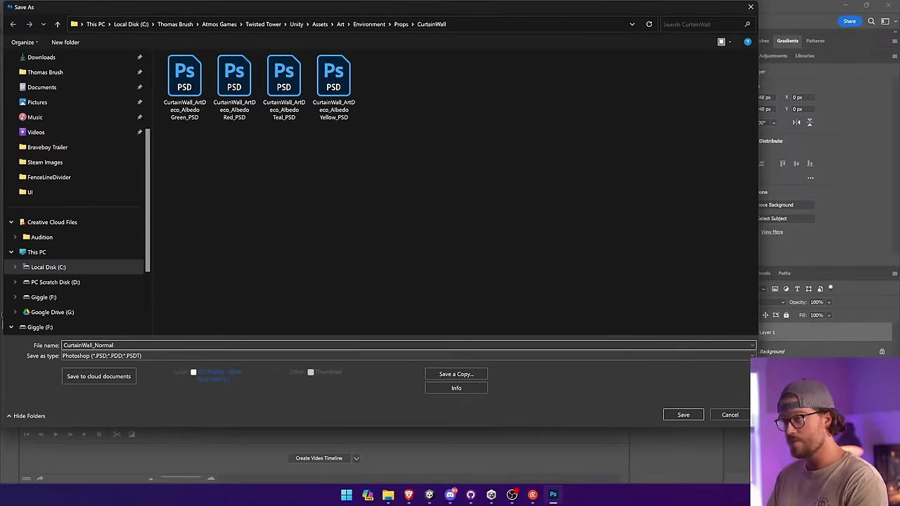
key(Return)
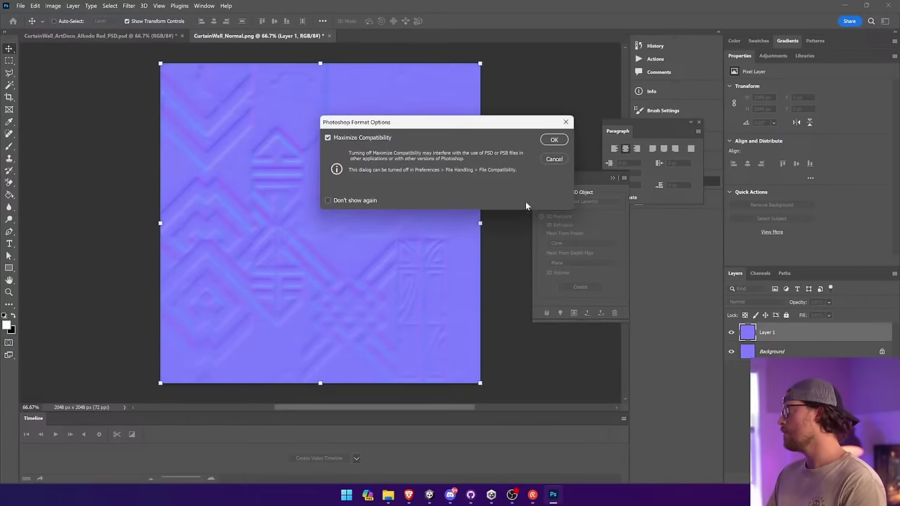
click(548, 142)
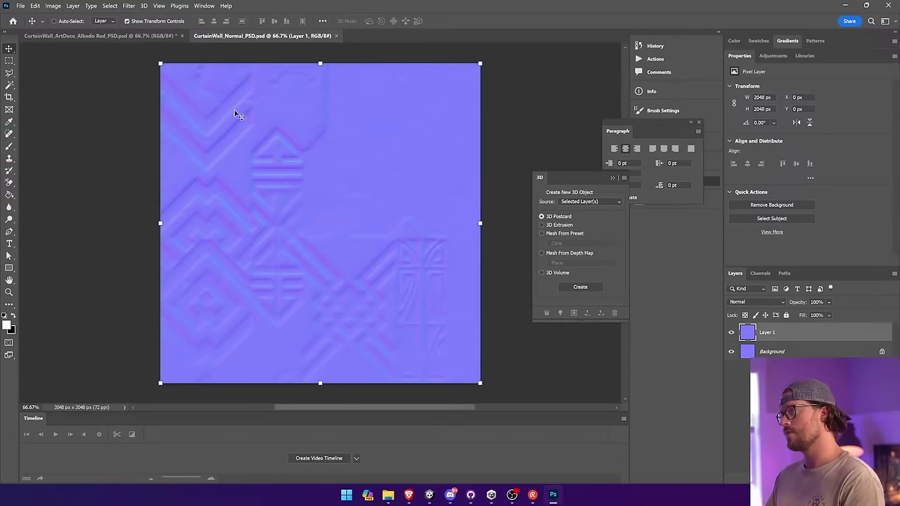
Step: In the curtain wall albedo document, merge the tiled TCom_FabricPlain0017_1_seamless_M layers into a single layer
click(129, 36)
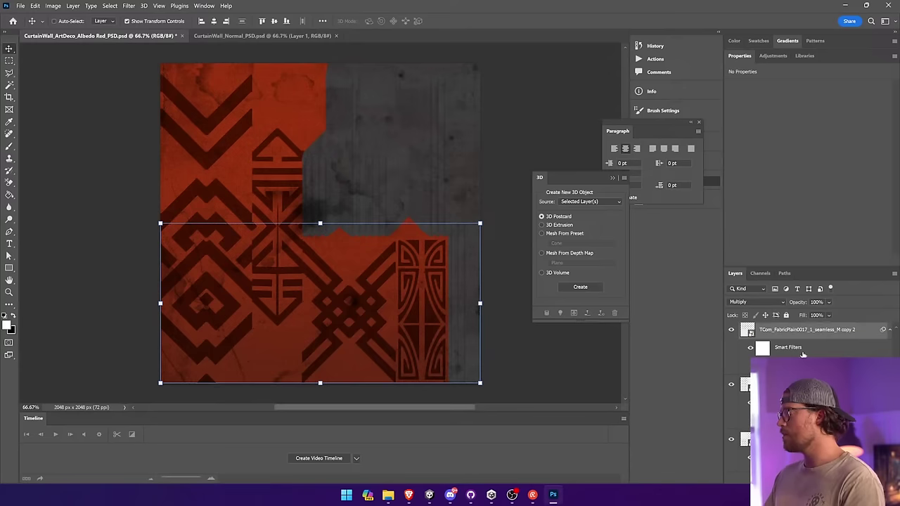
click(804, 439)
scroll(804, 429, down, 3)
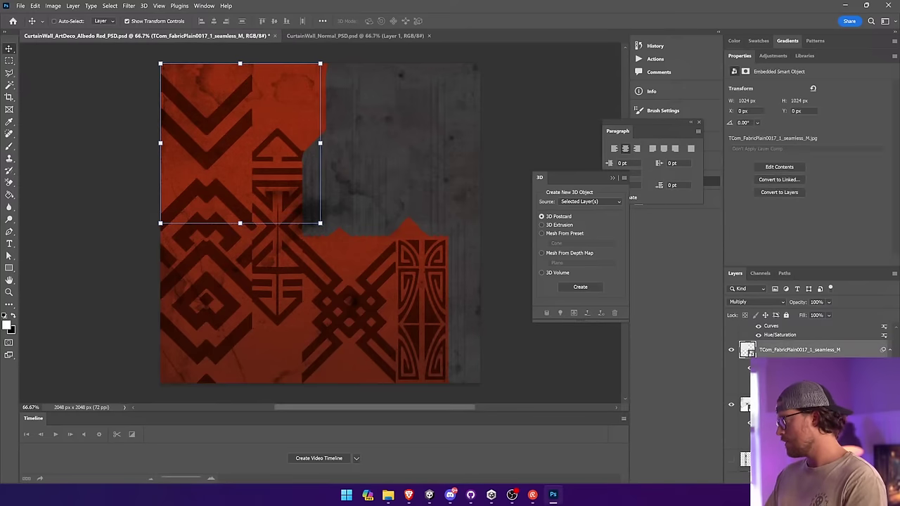
scroll(805, 429, up, 5)
shift+click(792, 351)
right_click(792, 352)
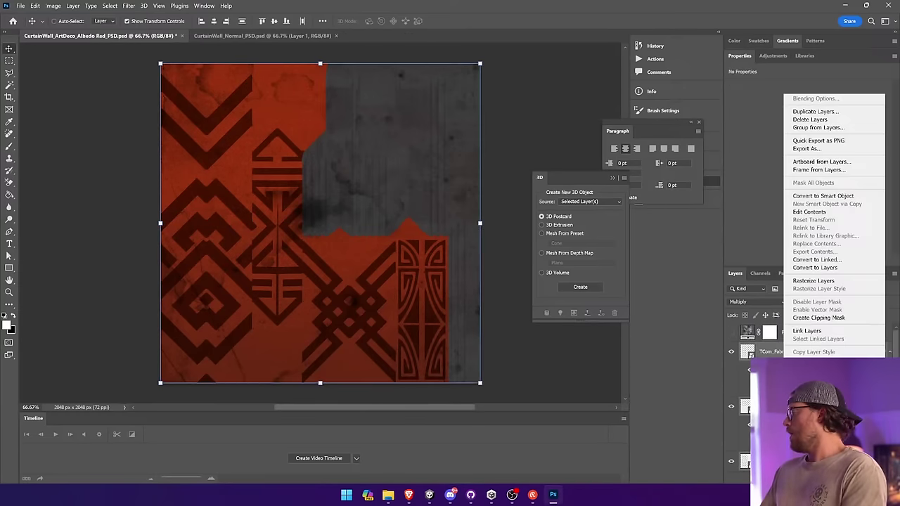
click(808, 394)
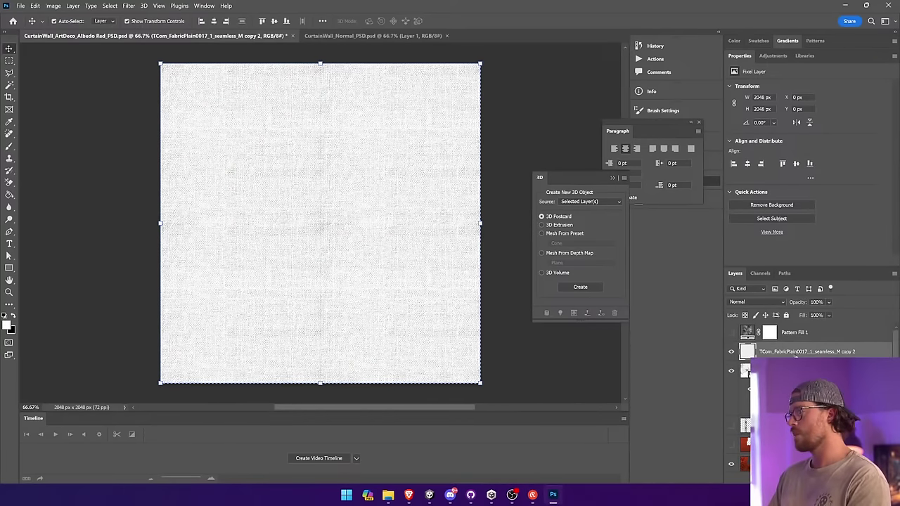
Step: Compare the albedo with and without the merged fabric layer, and set that layer's blend mode to Multiply
click(731, 351)
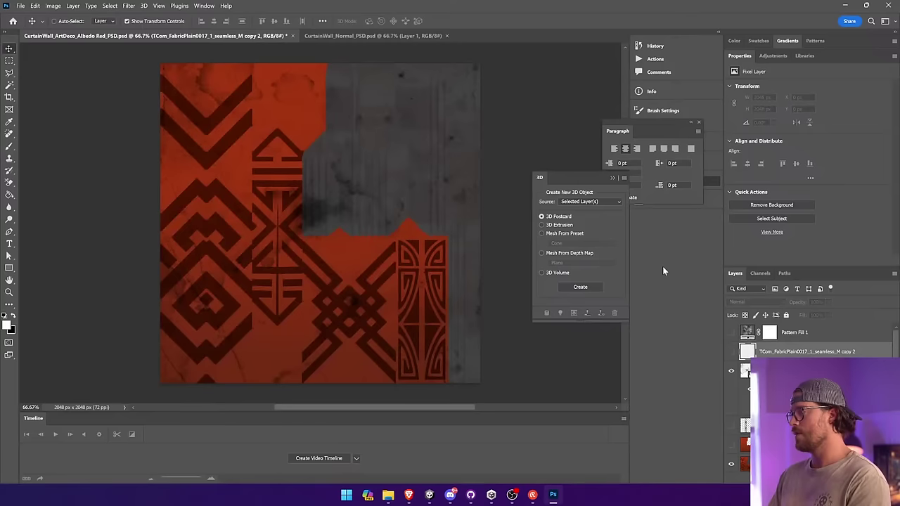
click(731, 352)
click(756, 301)
click(750, 281)
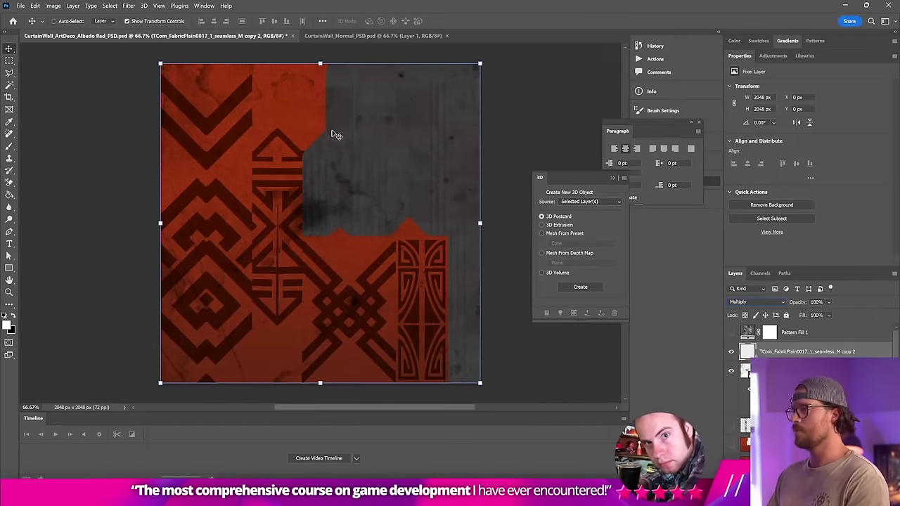
Step: Paste the merged fabric into CurtainWall_Normal_PSD, convert it with Generate Normal Map, and set the layer's opacity to 60%
click(353, 35)
key(ctrl+v)
click(144, 5)
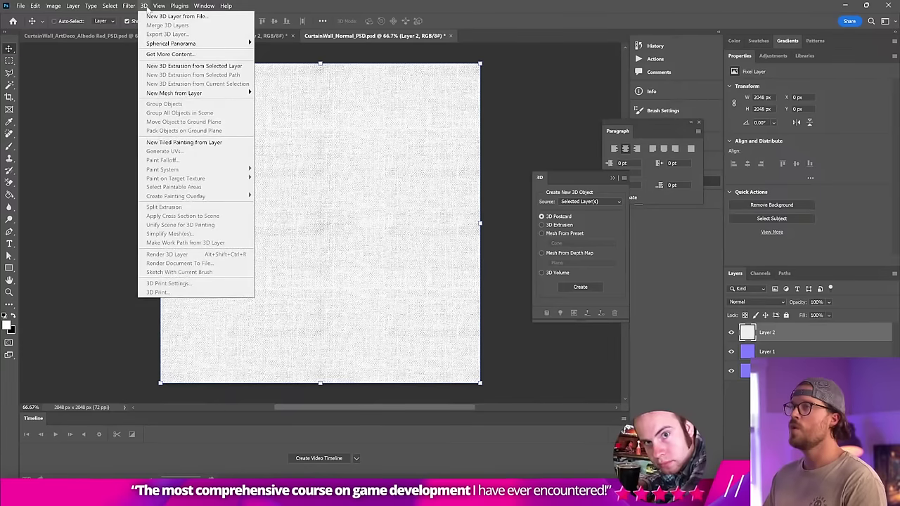
click(145, 5)
click(129, 5)
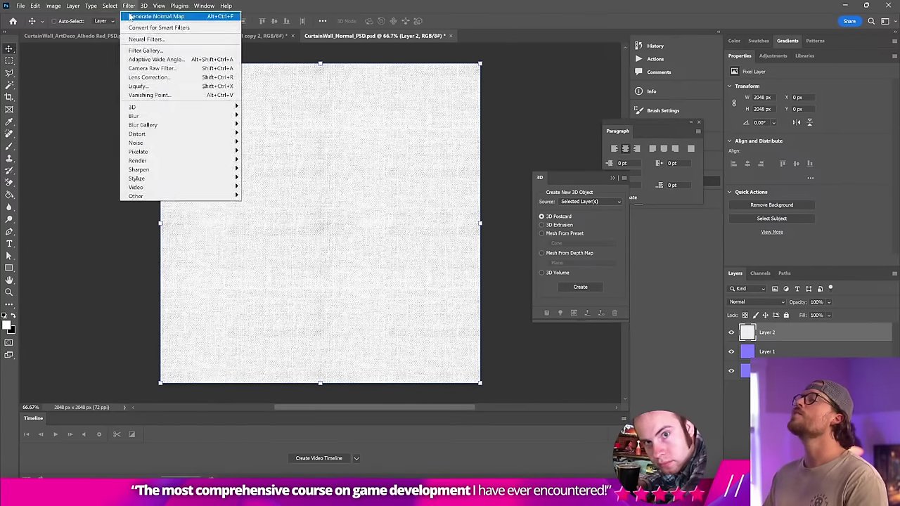
click(151, 15)
click(829, 302)
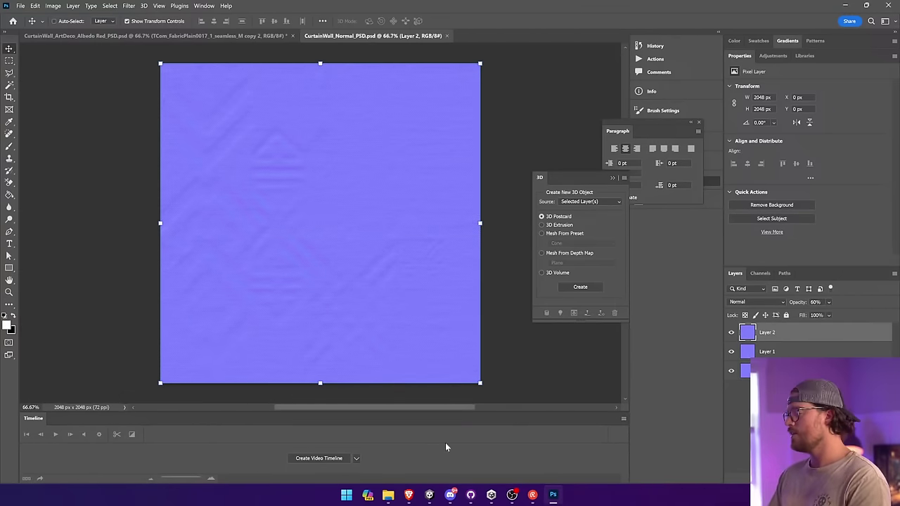
Step: In Unity, assign CurtainWall_Normal_PSD as the red curtain material's normal map, fix its import type, and check the wall up close
click(429, 494)
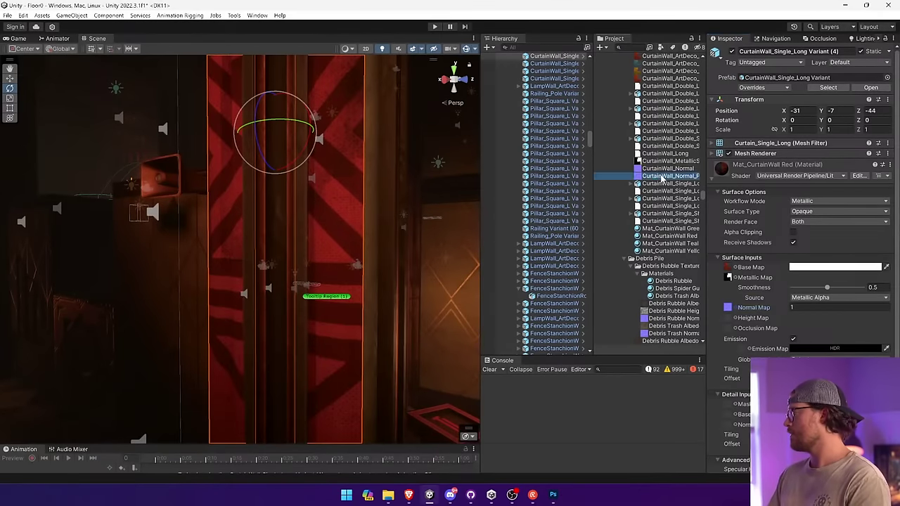
drag(729, 310, 728, 310)
click(871, 329)
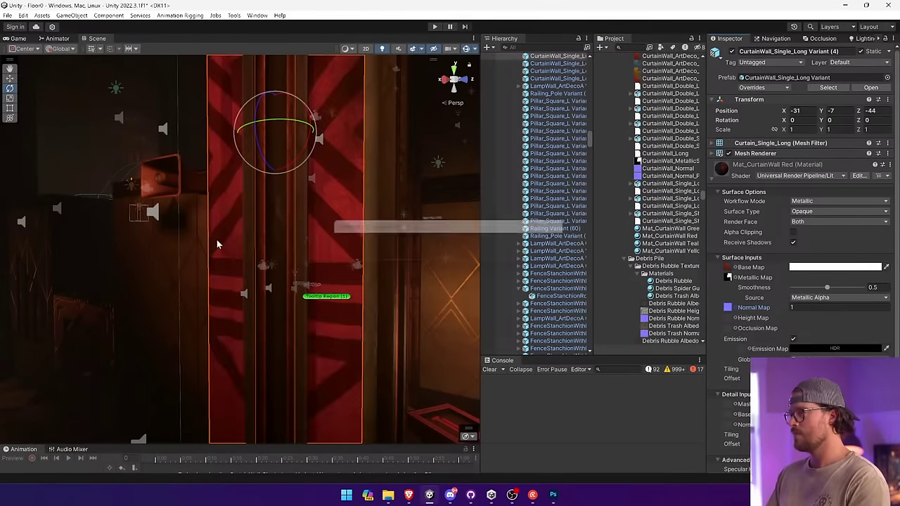
mouse_move(216, 240)
right_down()
mouse_move(288, 233)
mouse_move(345, 264)
right_up()
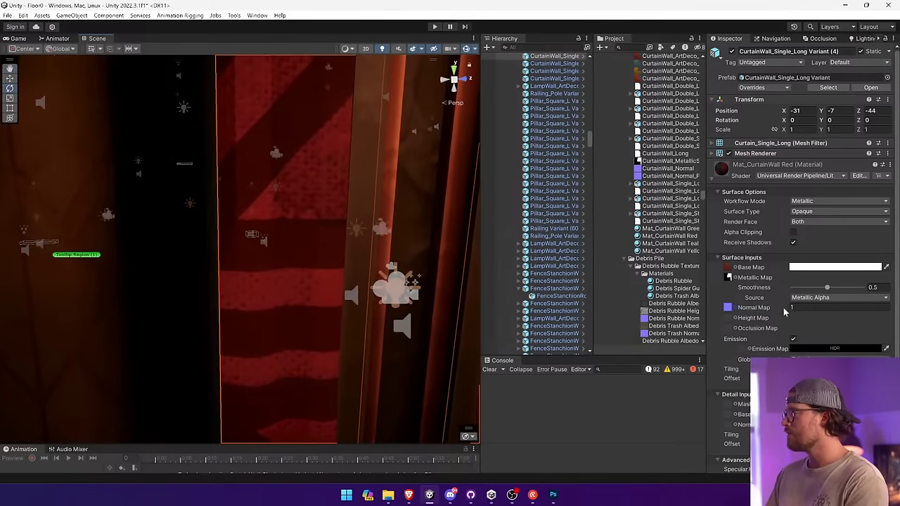
right_drag(267, 165, 676, 180)
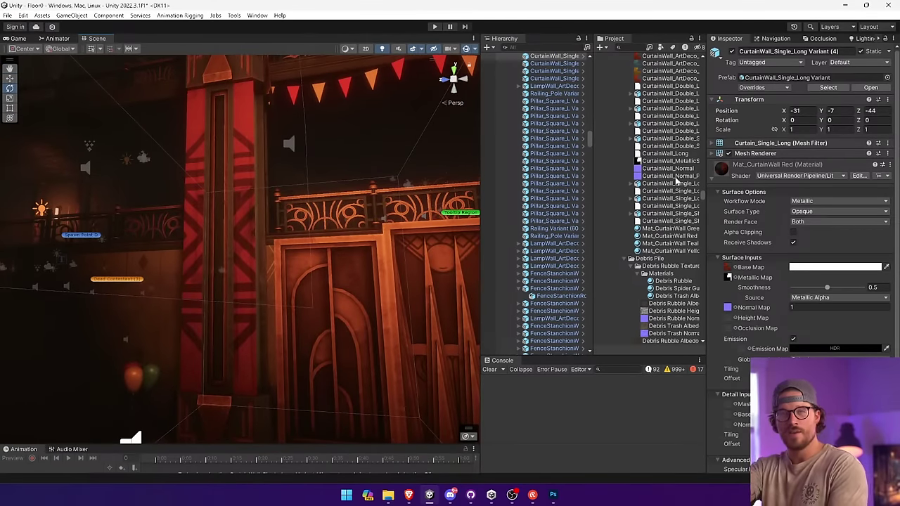
Step: Return to the albedo document in Photoshop, and search textures.com in the browser for "stain"
double_click(673, 176)
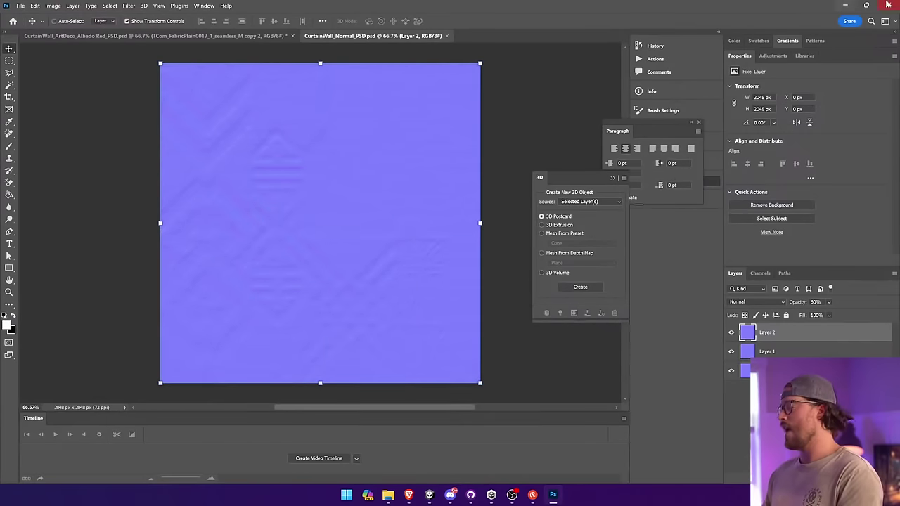
click(218, 35)
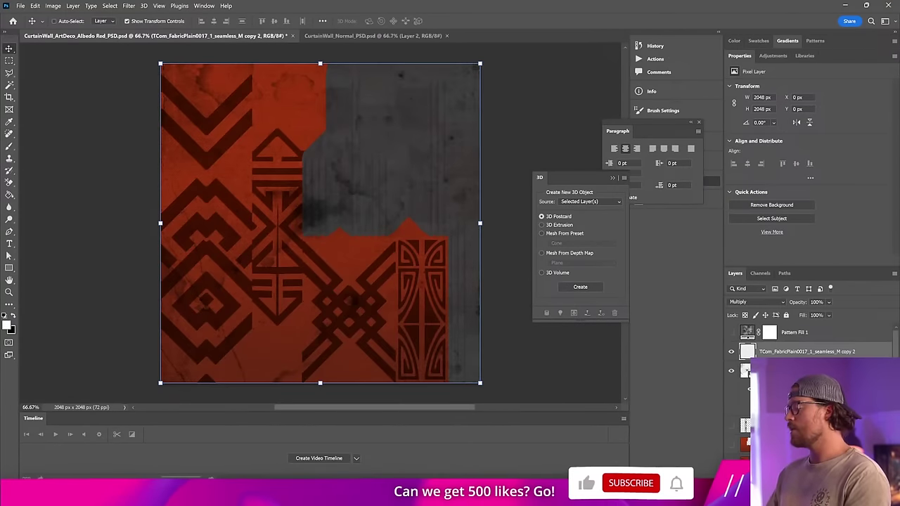
mouse_move(409, 495)
click(457, 444)
click(826, 101)
click(368, 82)
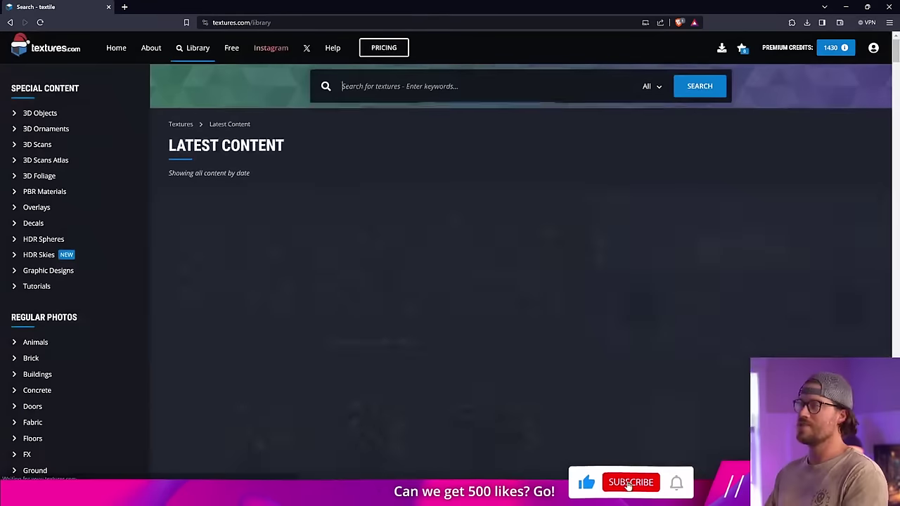
text(stain)
key(Return)
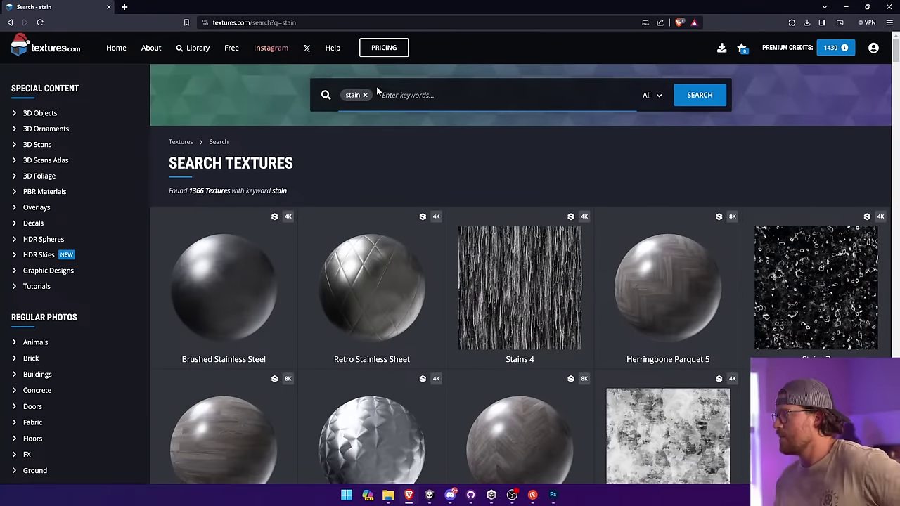
Step: Browse the stain textures, open the Stains overlay OVL0019, and download its Image 3 flat map at 512x512 to Downloads
scroll(577, 352, down, 7)
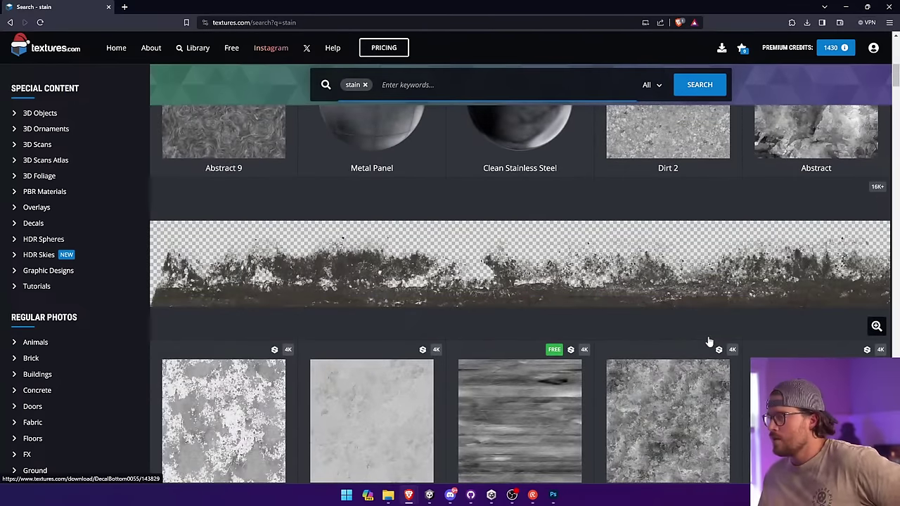
scroll(477, 276, down, 3)
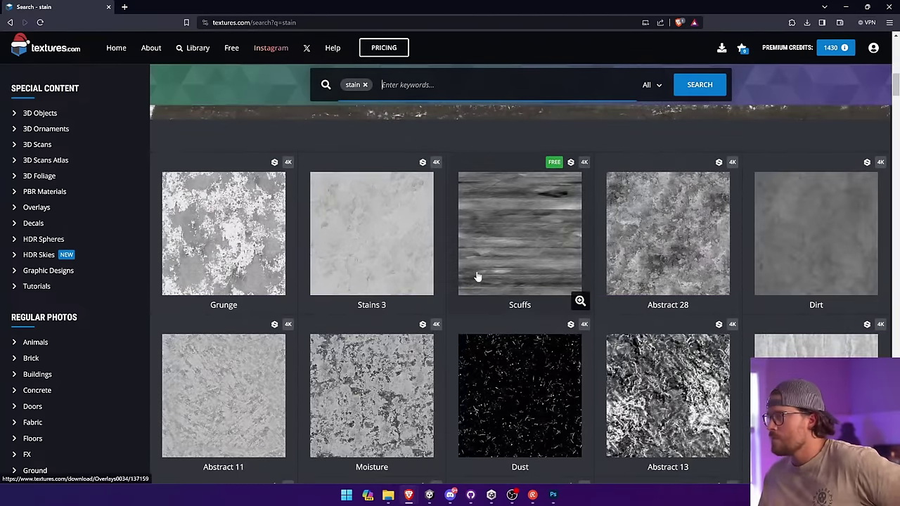
scroll(477, 276, down, 8)
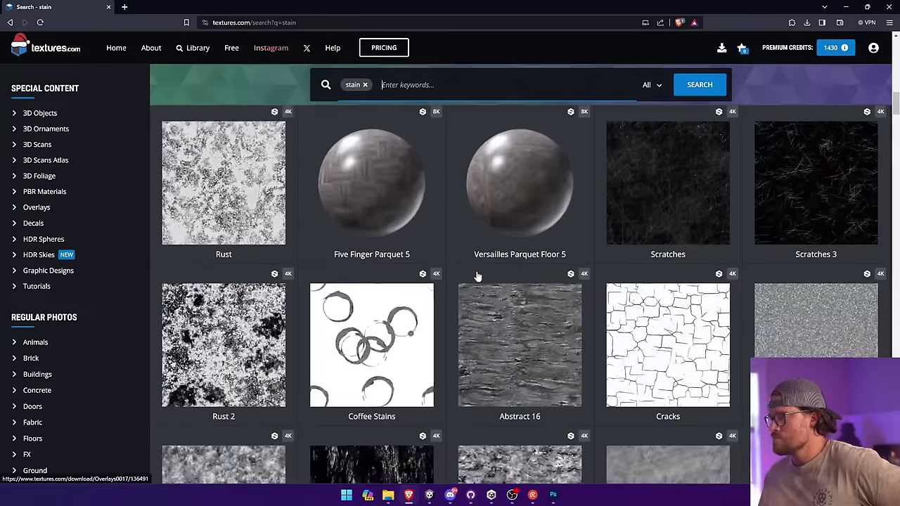
scroll(477, 276, down, 3)
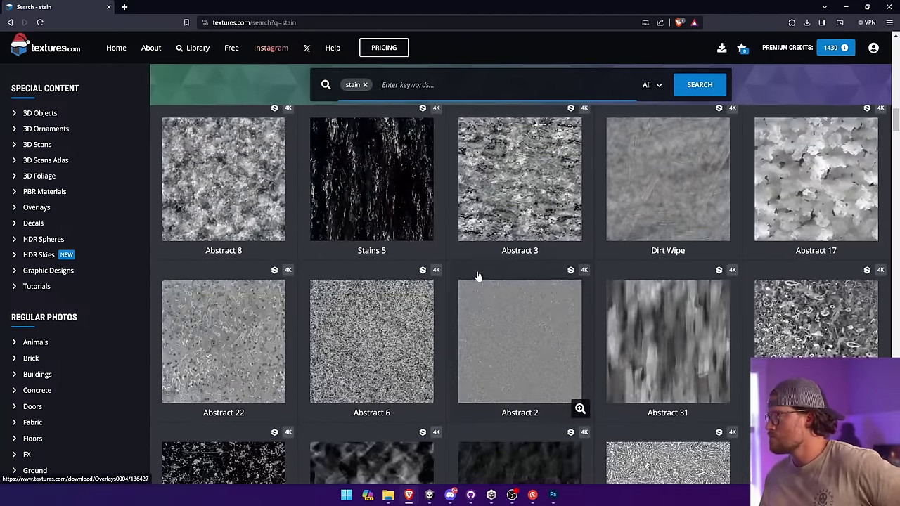
scroll(478, 276, up, 15)
scroll(593, 242, down, 3)
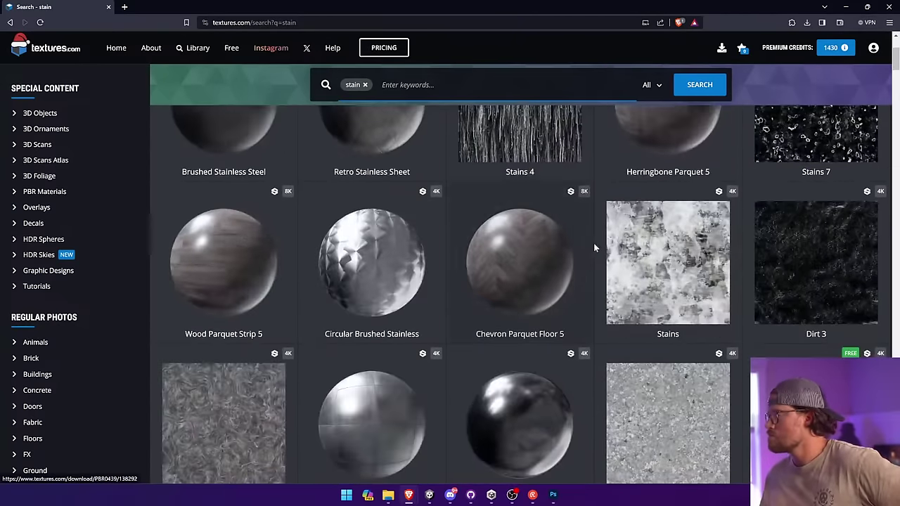
click(612, 245)
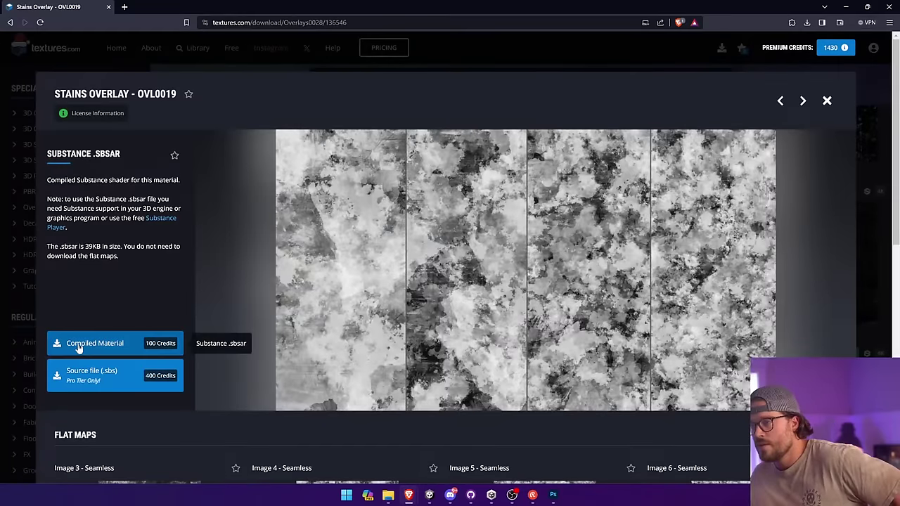
scroll(97, 379, down, 3)
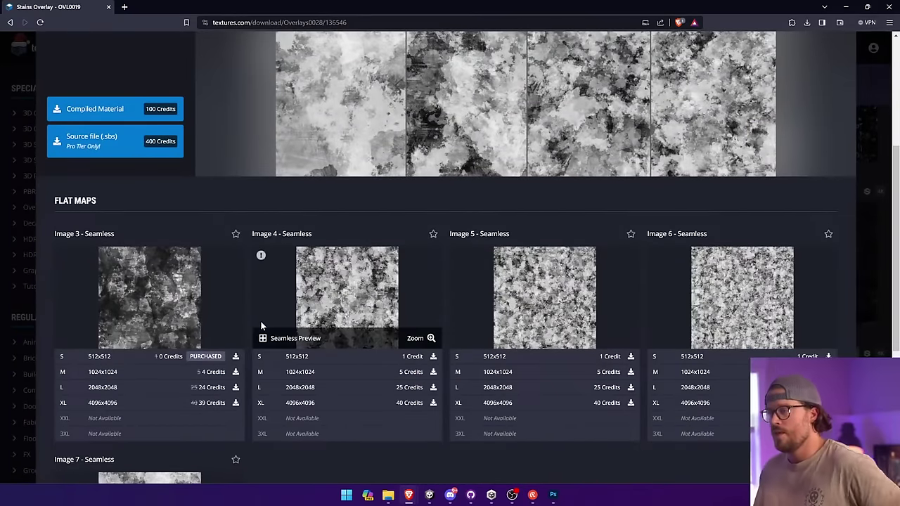
click(236, 356)
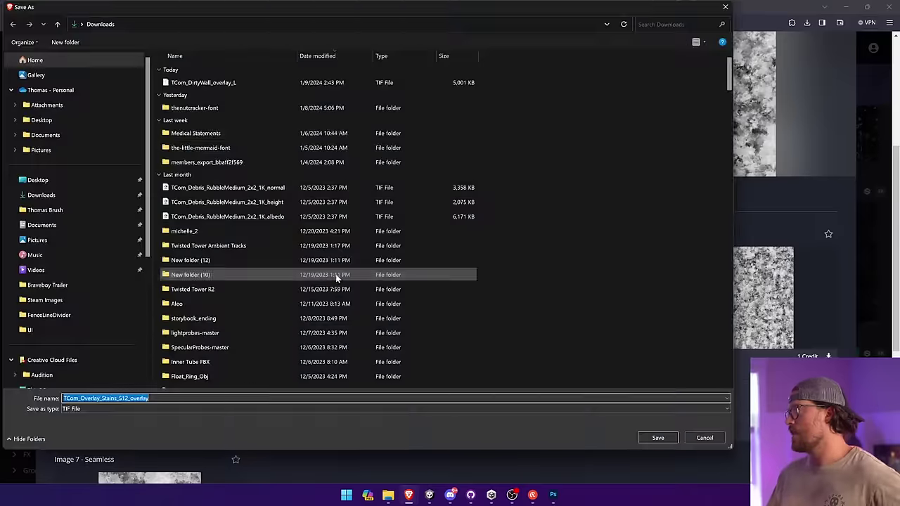
click(656, 436)
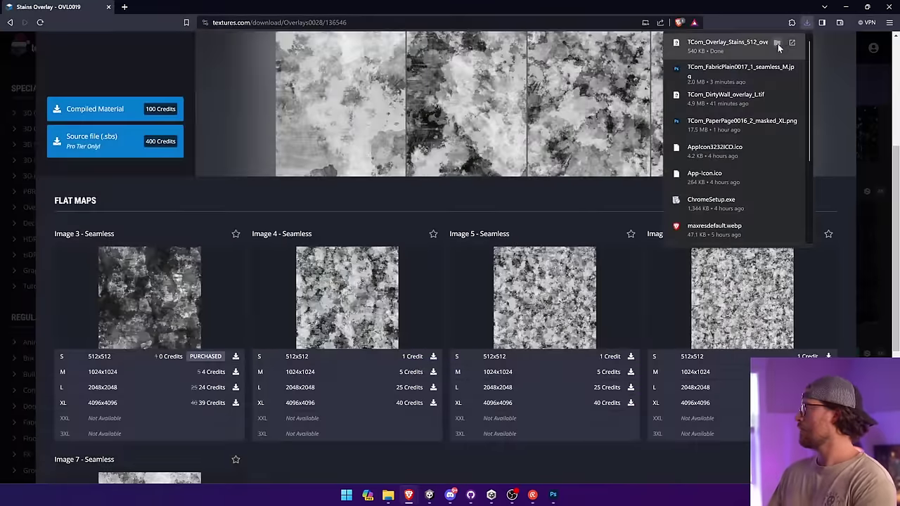
Step: Place TCom_Overlay_Stains_512_overlay in the Photoshop albedo document, aligned to the canvas's upper-left corner
click(553, 495)
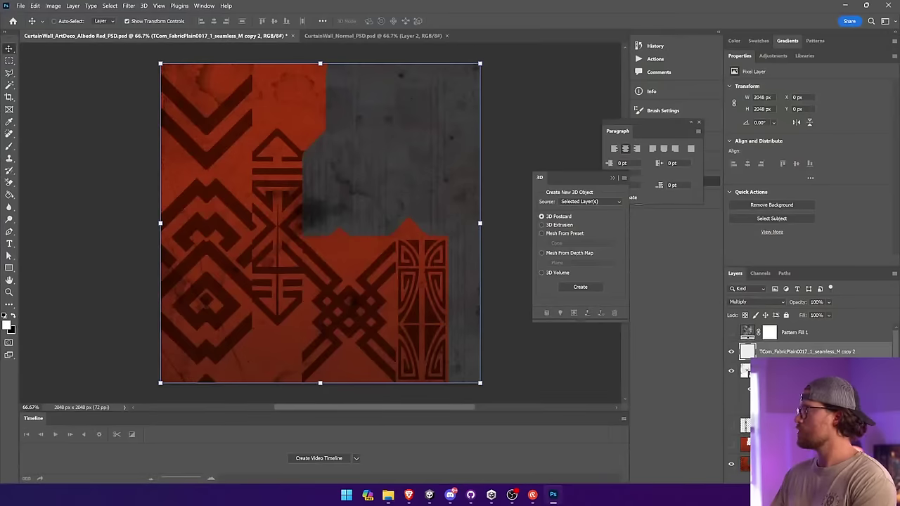
drag(328, 201, 210, 106)
key(Return)
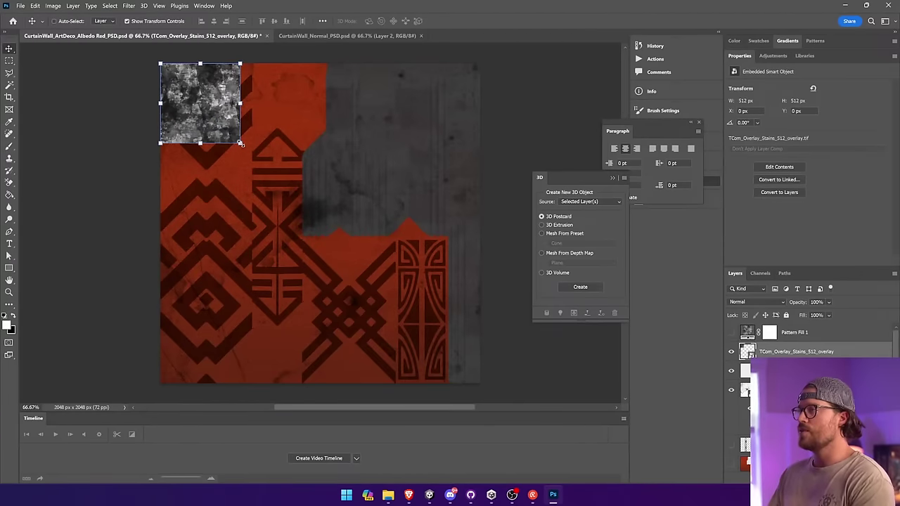
Step: Scale the stain overlay to the width of the first curtain panel, copy it down the whole panel, and merge the copies into one layer
key(ctrl+t)
drag(240, 144, 251, 156)
key(Return)
alt+drag(239, 106, 241, 298)
shift+click(227, 213)
right_click(809, 358)
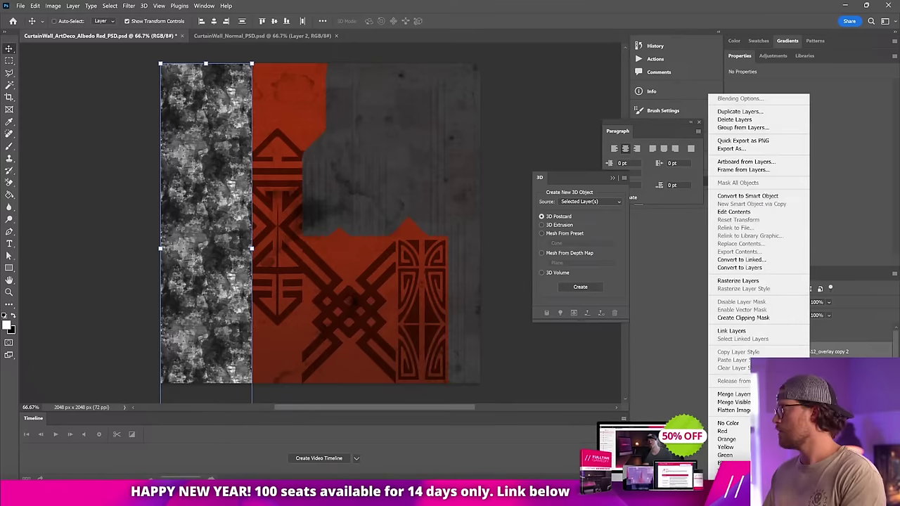
click(732, 393)
Step: Isolate the strip's dark stains on a new layer using the Magic Wand at tolerance 25, and clear the remaining overlay
click(10, 84)
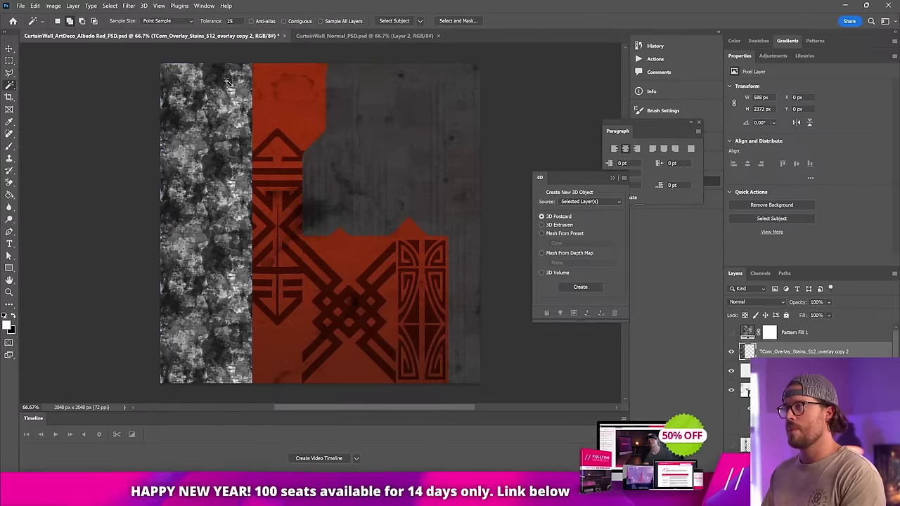
click(205, 211)
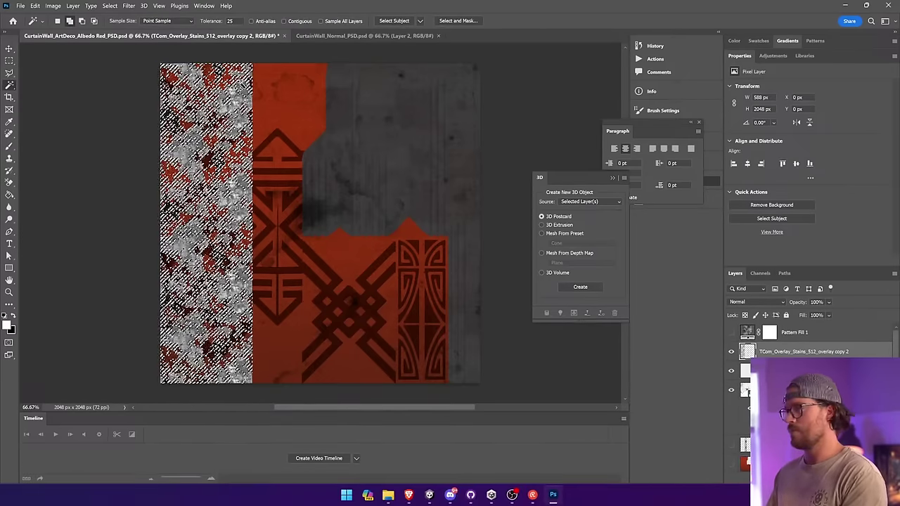
key(ctrl+a)
key(Delete)
key(ctrl+shift+v)
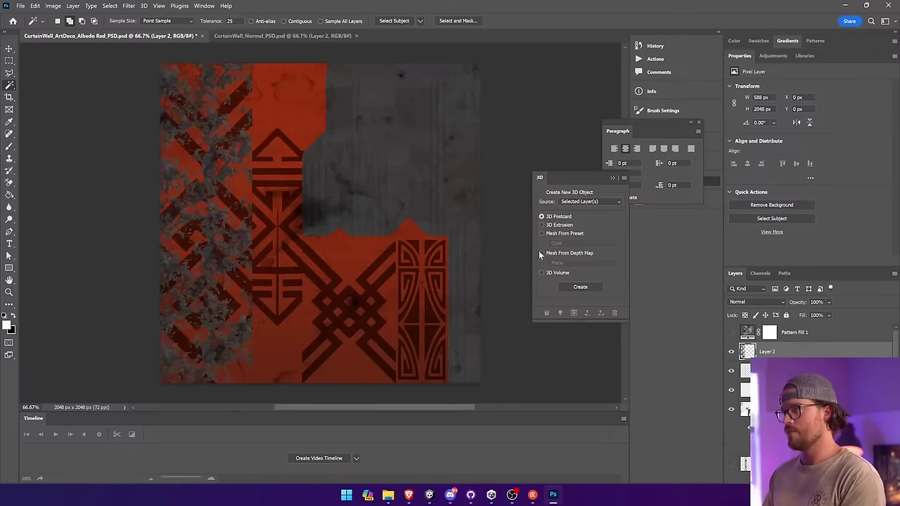
Step: Set the dark stain layer's blend mode to Overlay and keep it aligned over the first curtain panel
key(v)
click(755, 302)
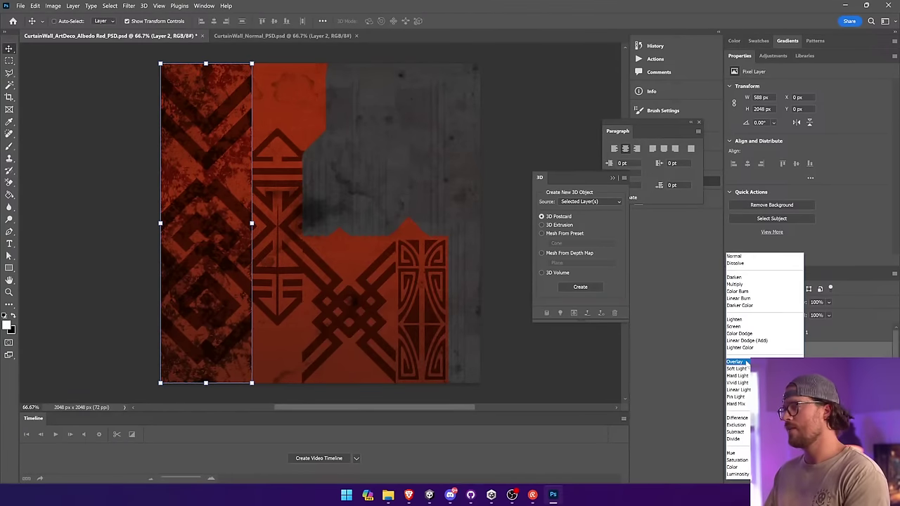
click(747, 357)
drag(149, 76, 261, 148)
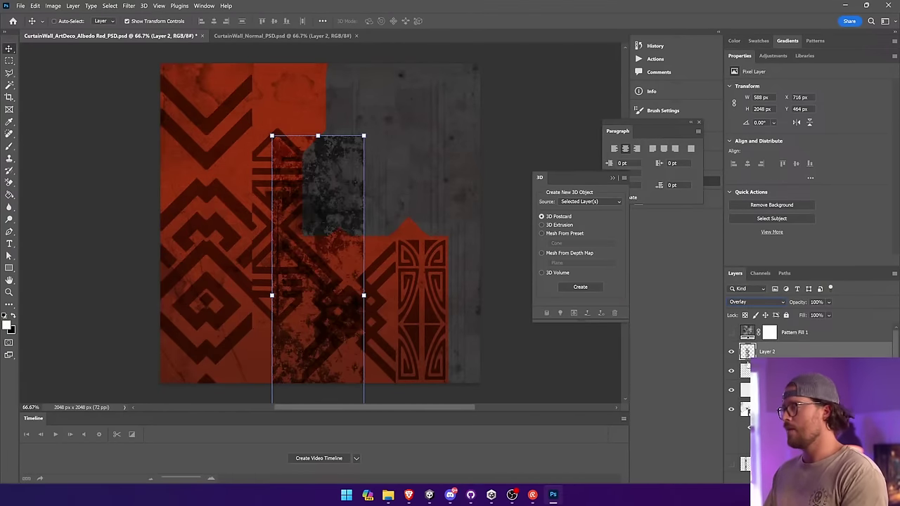
drag(293, 262, 205, 199)
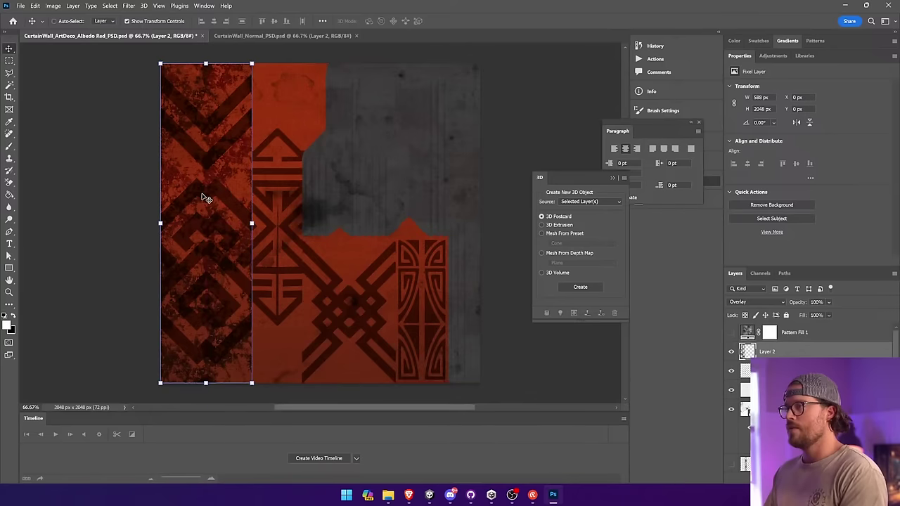
Step: Add a new layer with black-to-transparent gradients, a tall one rising from the canvas bottom and a short one descending from the top
click(839, 478)
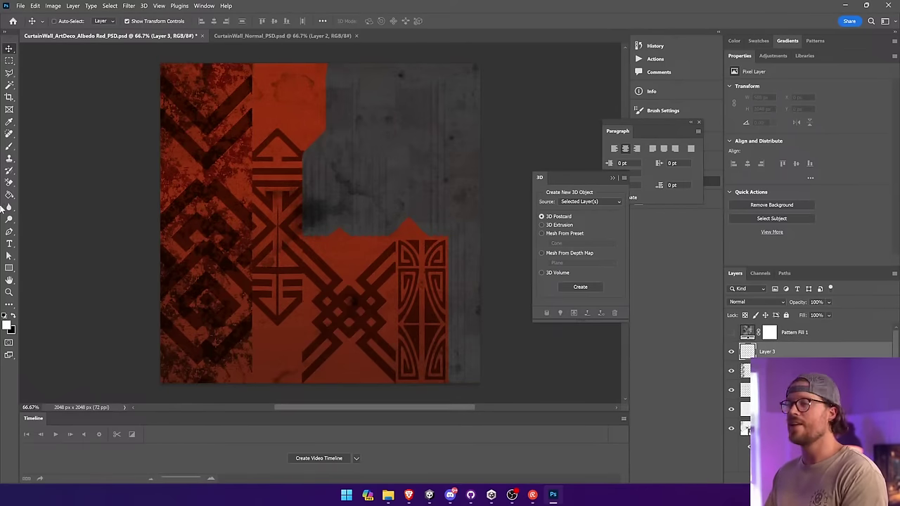
click(37, 195)
drag(209, 380, 206, 275)
key(ctrl+z)
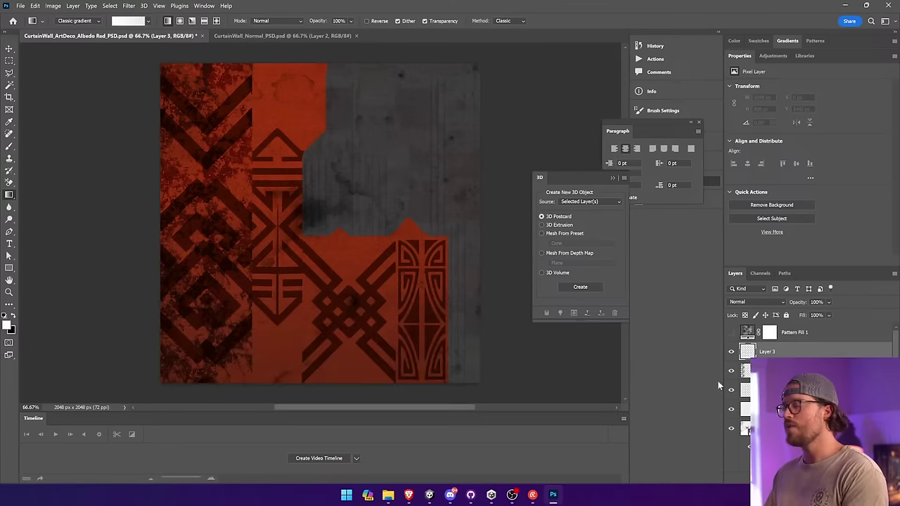
drag(179, 381, 191, 295)
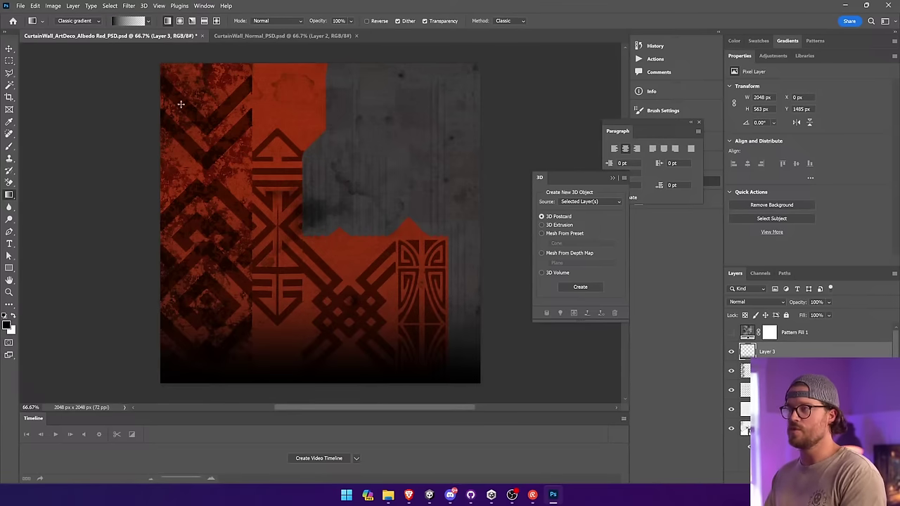
drag(224, 390, 261, 134)
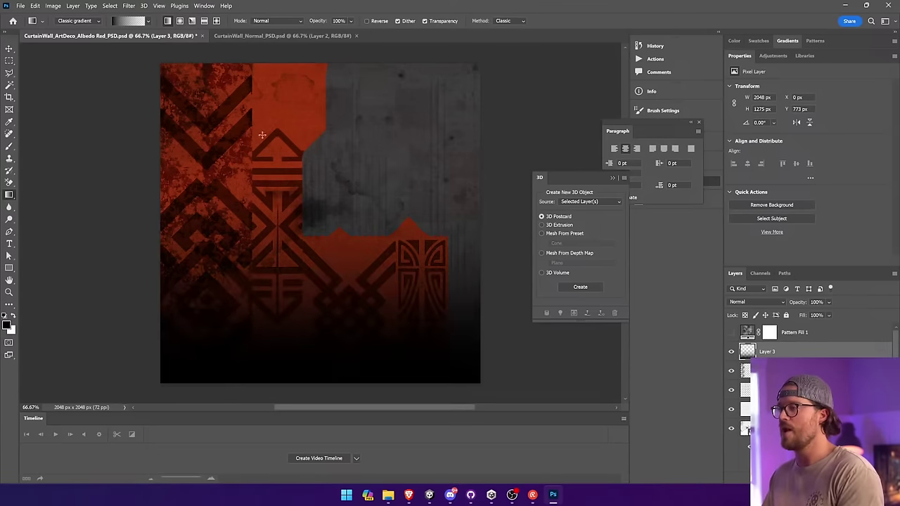
drag(231, 62, 234, 122)
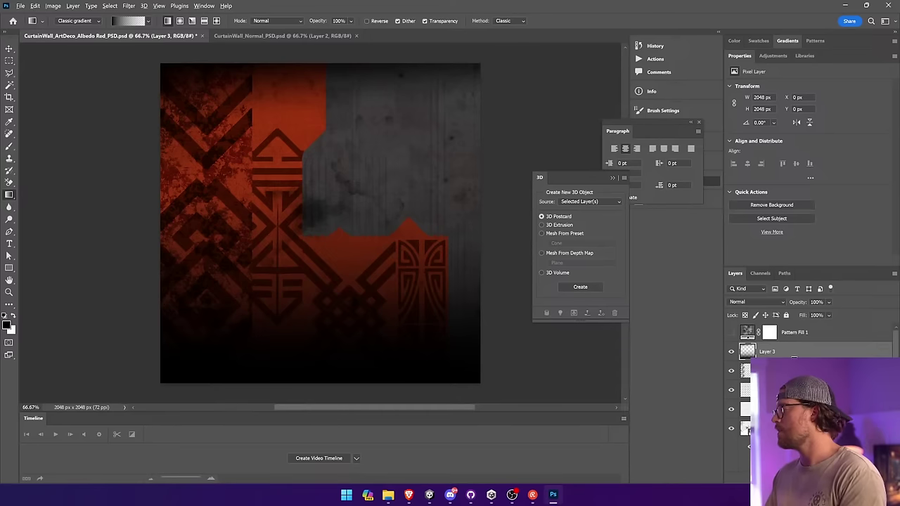
alt+click(794, 360)
key(ctrl+z)
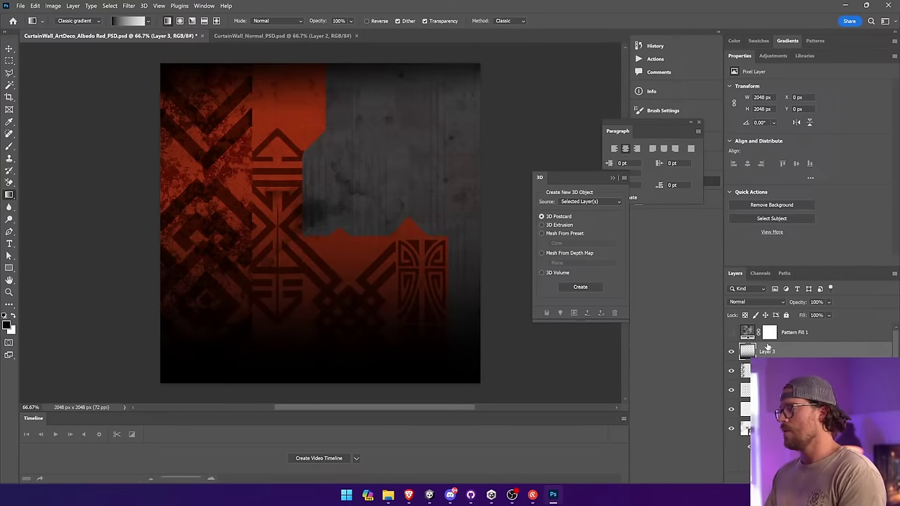
Step: Keep only the part of the gradients covering the first curtain panel by copying it, clearing the layer and pasting it in place
click(10, 60)
drag(169, 58, 252, 396)
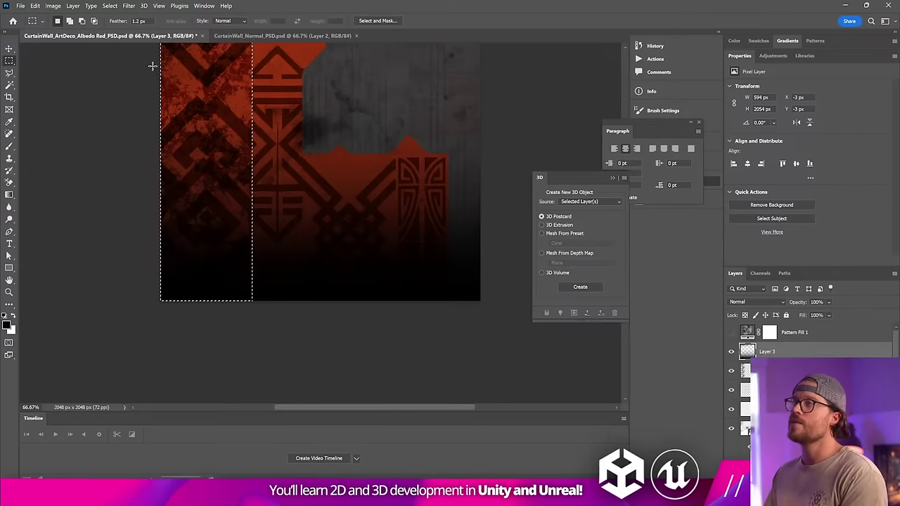
key(ctrl+c)
key(ctrl+a)
key(Delete)
key(ctrl+shift+v)
drag(238, 161, 231, 201)
key(v)
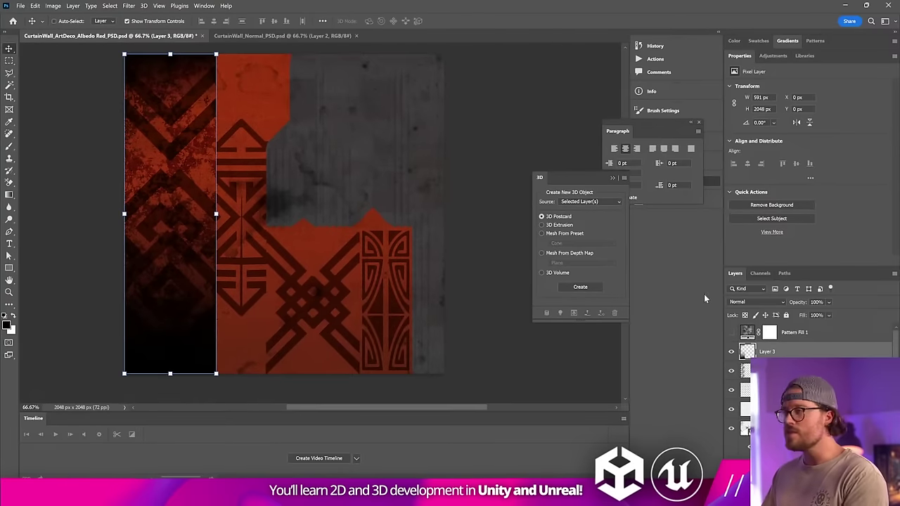
Step: Lower the gradient layer's opacity and the stain layer's to about 53%, and merge the two layers
click(827, 302)
drag(855, 315, 824, 316)
key(alt+bracketleft)
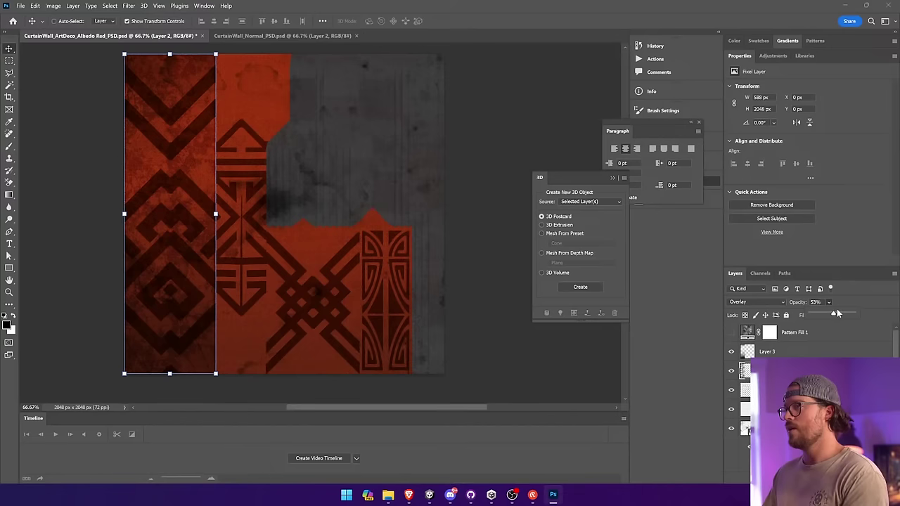
shift+click(789, 352)
right_click(789, 352)
click(808, 399)
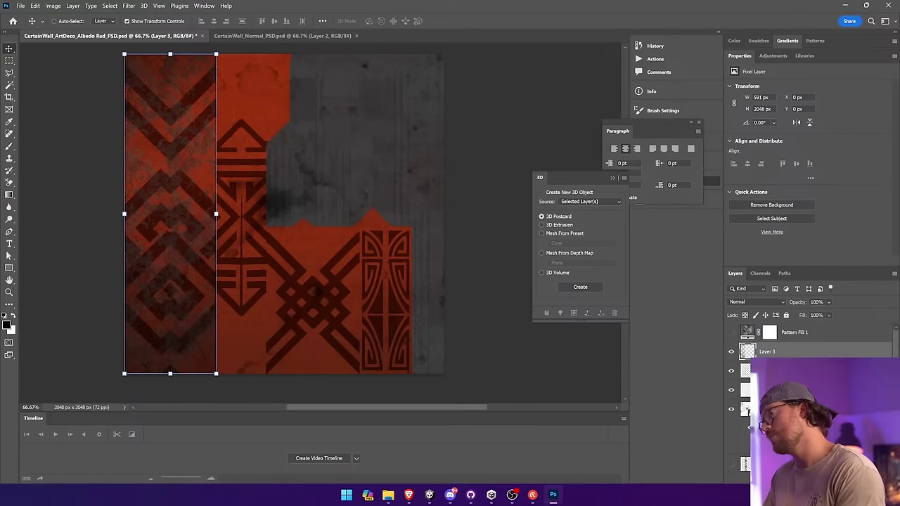
Step: Add a layer mask to the merged grunge layer and fill the mask with black
click(828, 478)
click(9, 195)
click(56, 203)
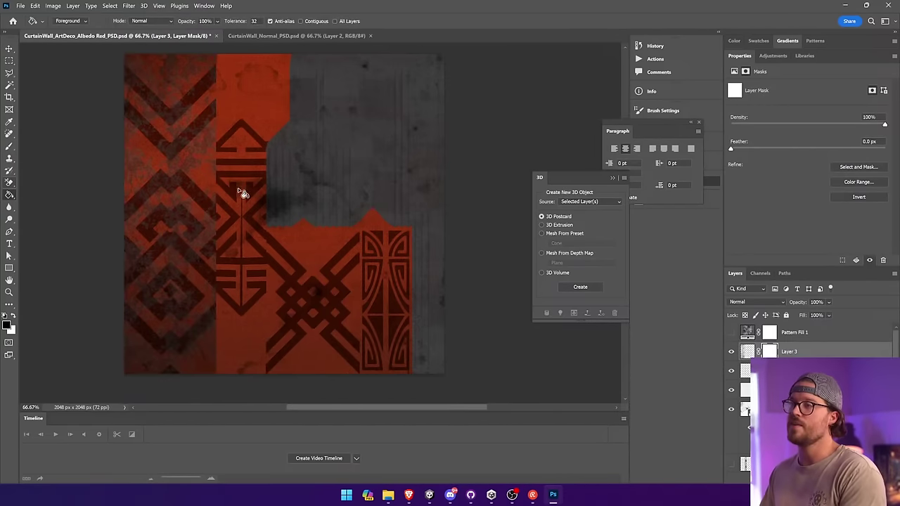
click(194, 175)
Step: Set the grunge layer to Multiply and paint its mask white with a soft 300 px brush at 39% opacity and 38% flow
click(747, 352)
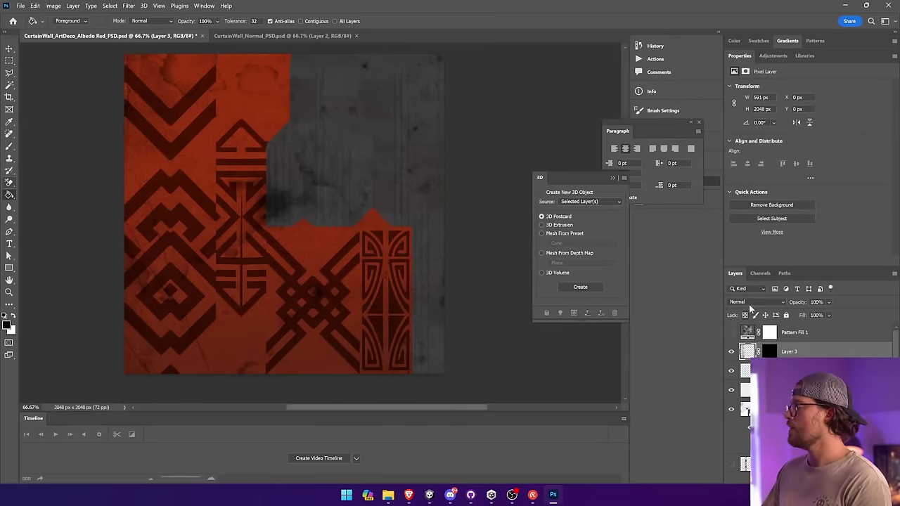
click(755, 302)
click(758, 281)
click(768, 352)
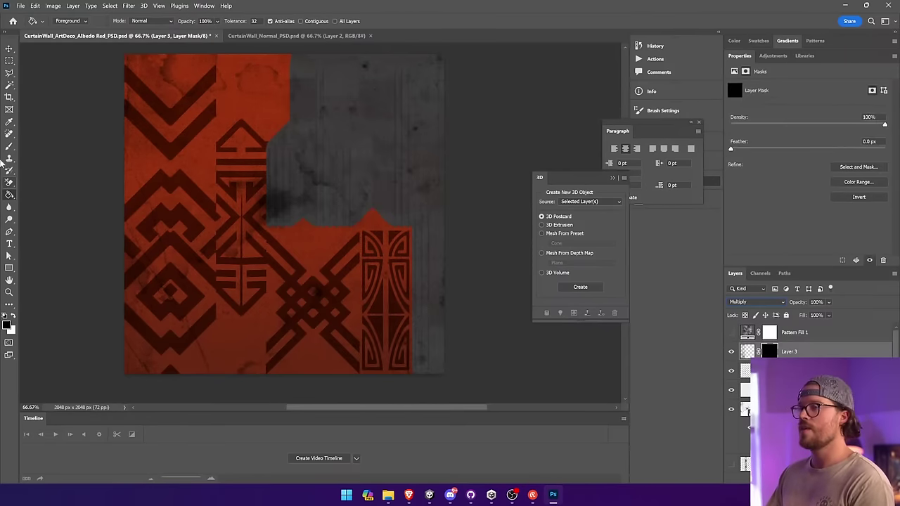
key(b)
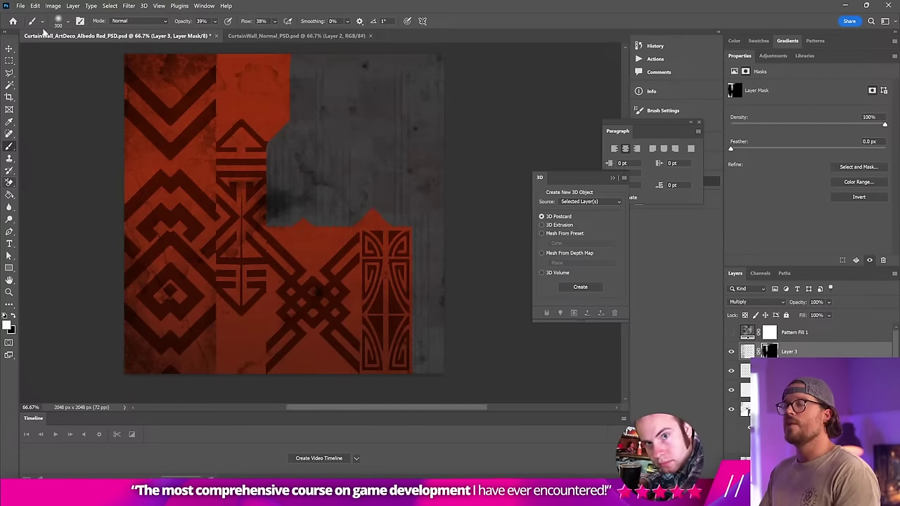
Step: Duplicate the masked grunge layer onto the second curtain panel and narrow the copy to that panel's width
click(9, 48)
alt+shift+drag(206, 182, 266, 214)
key(ctrl+j)
key(ctrl+t)
key(Return)
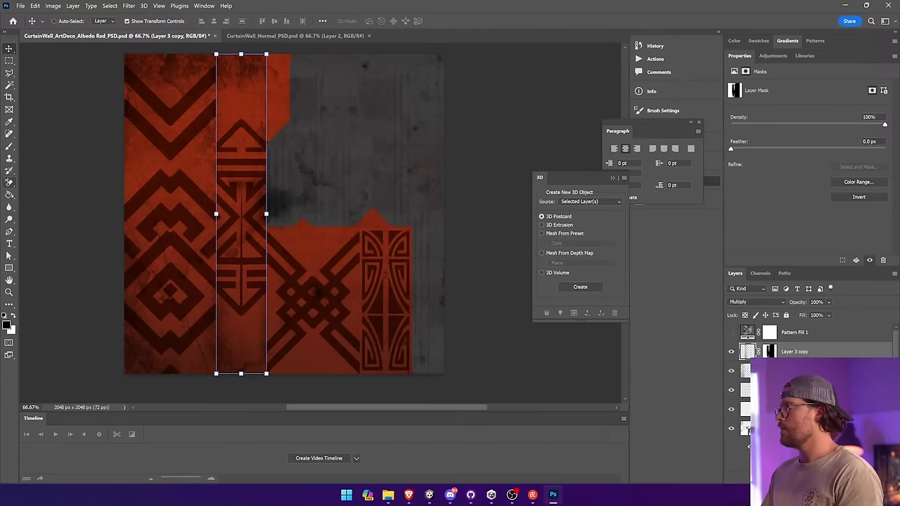
Step: Copy the first panel's grunge layer onto the third curtain panel and stretch the copy to 613 px wide
click(794, 371)
shift+drag(192, 266, 335, 286)
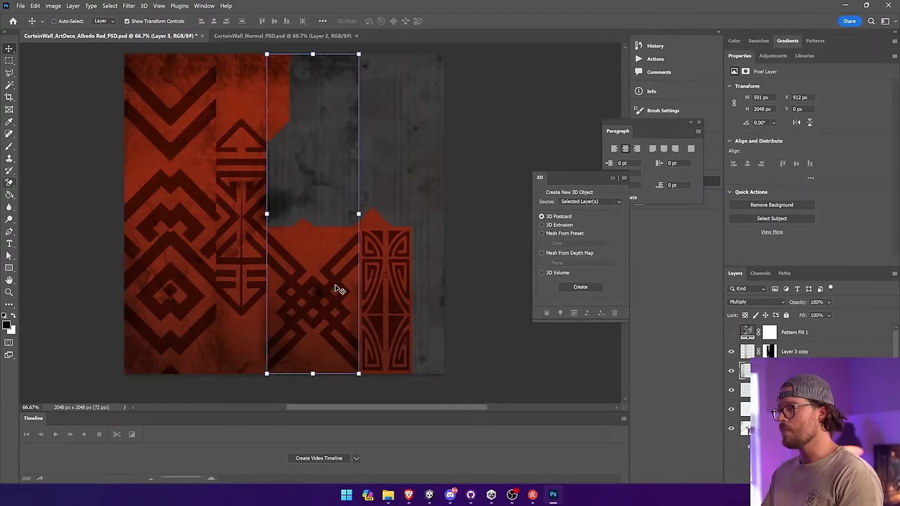
drag(358, 213, 362, 214)
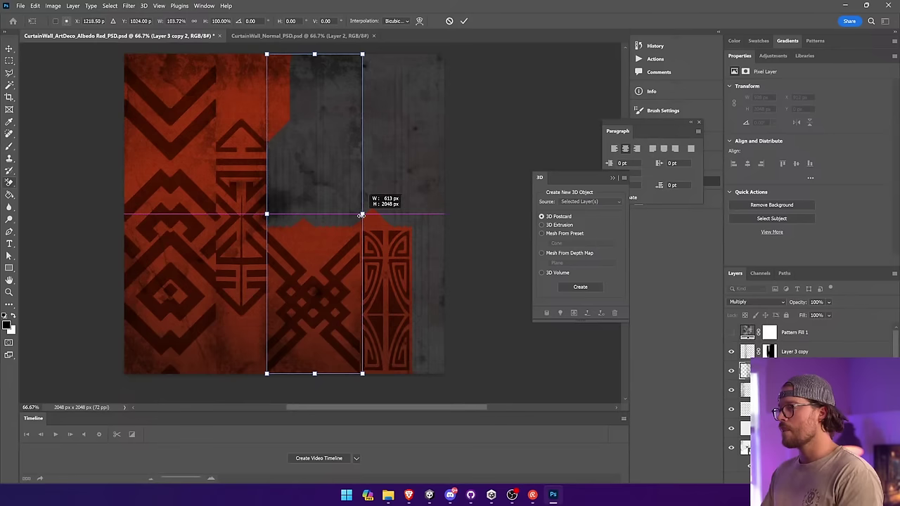
key(Return)
Step: Copy the third panel's grunge layer onto the fourth curtain panel and narrow the copy to about 51% width
alt+drag(306, 266, 402, 264)
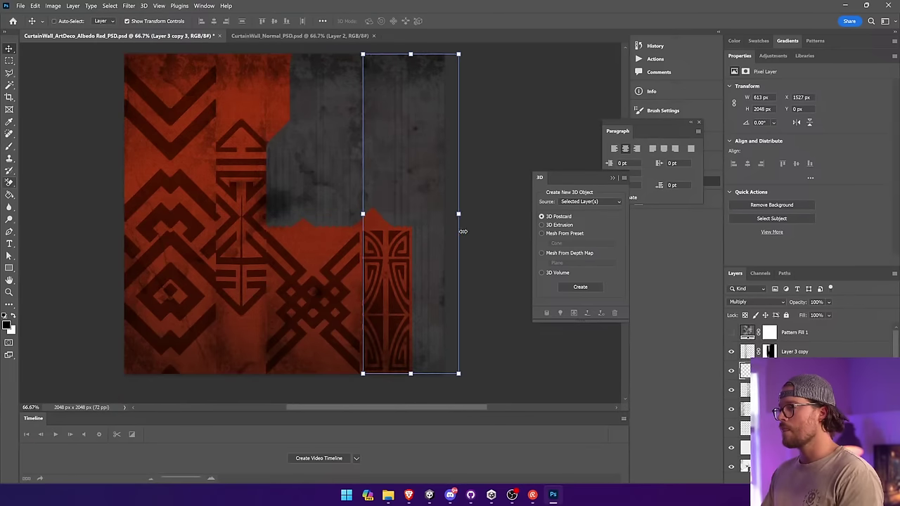
drag(458, 213, 411, 223)
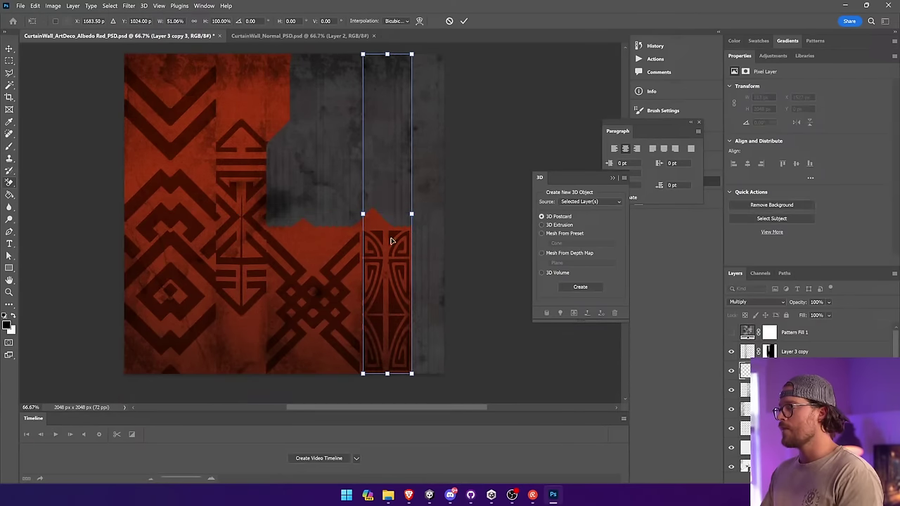
Step: Commit the resized pattern layer, and switch to Unity to enable Alpha Clipping on the red curtain wall material
key(Return)
click(511, 247)
key(alt+Tab)
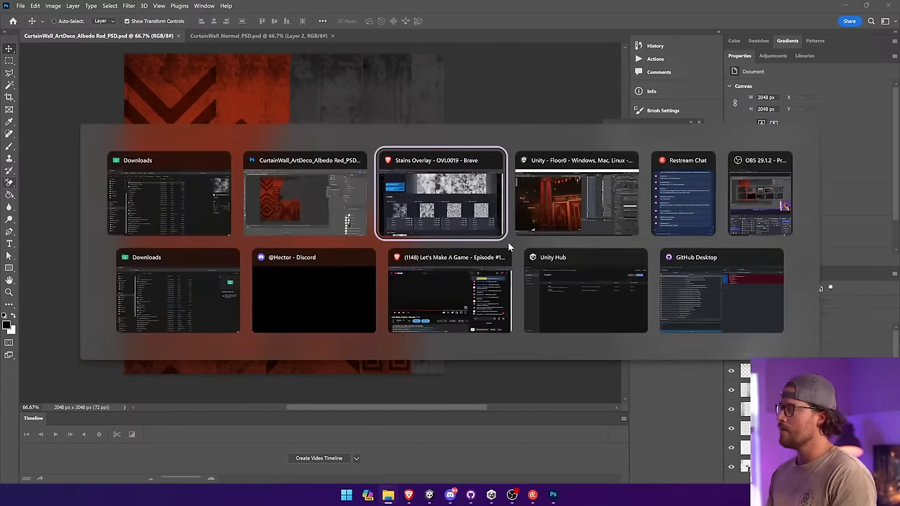
key(alt+Tab)
right_drag(287, 257, 225, 274)
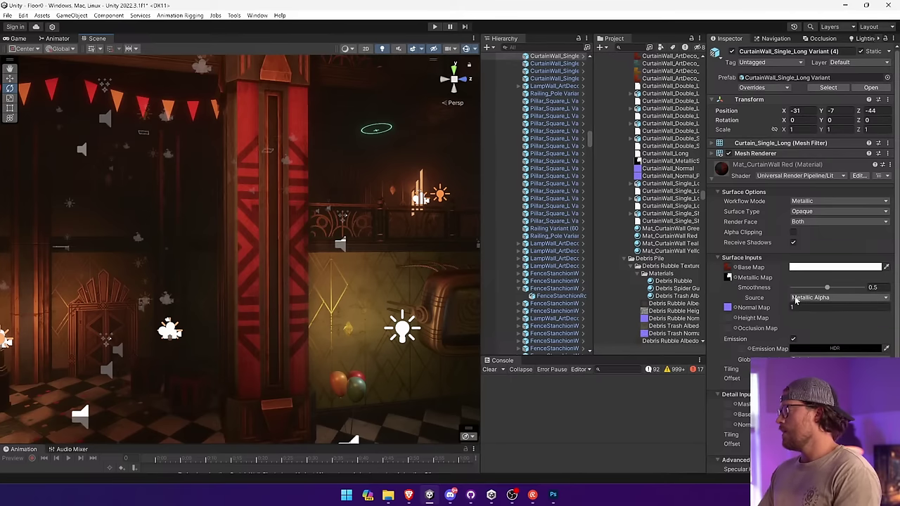
click(794, 232)
Step: Try moving the single long curtain away from its pillar along the X axis, and undo the move
right_drag(210, 220, 329, 235)
click(258, 237)
click(10, 78)
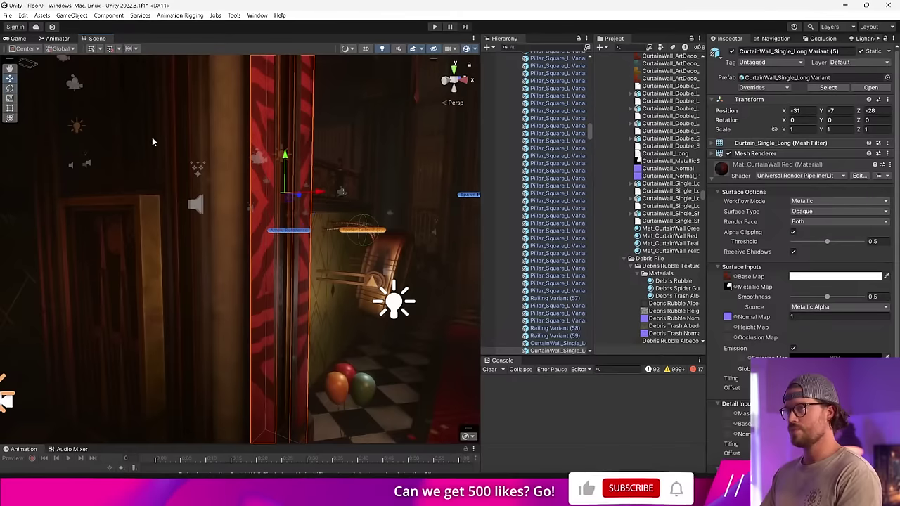
drag(319, 196, 465, 201)
right_drag(309, 235, 484, 241)
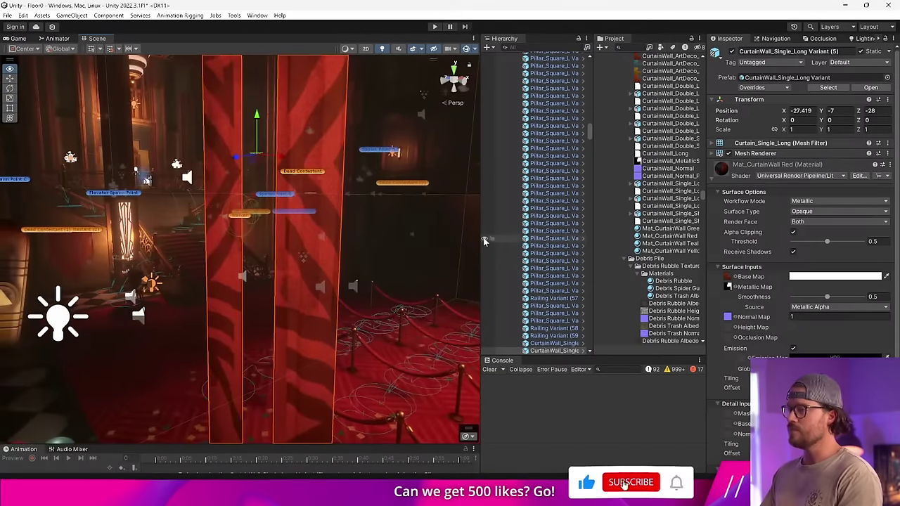
key(ctrl+z)
right_drag(317, 209, 123, 216)
Step: Switch back to the red albedo file in Photoshop and add a new empty layer above Pattern Fill 1
key(alt+Tab)
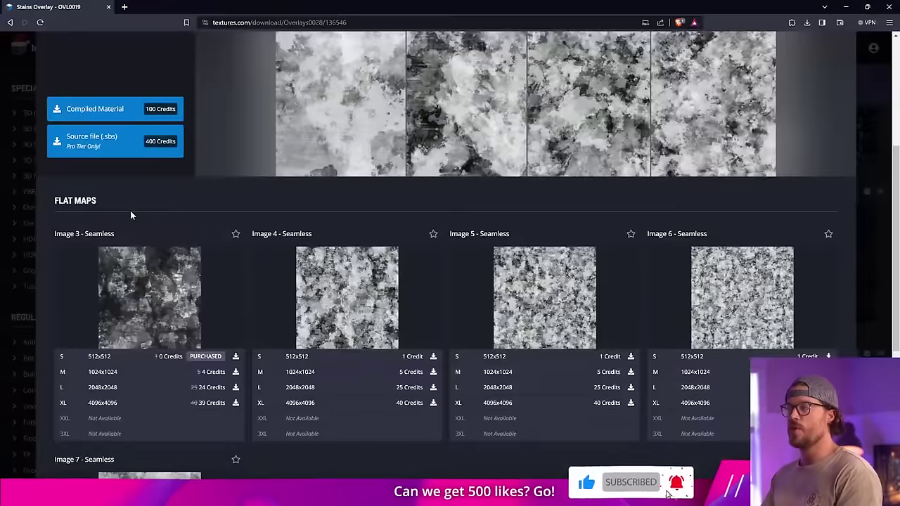
key(alt+Tab)
key(alt+Tab)
key(alt+Tab)
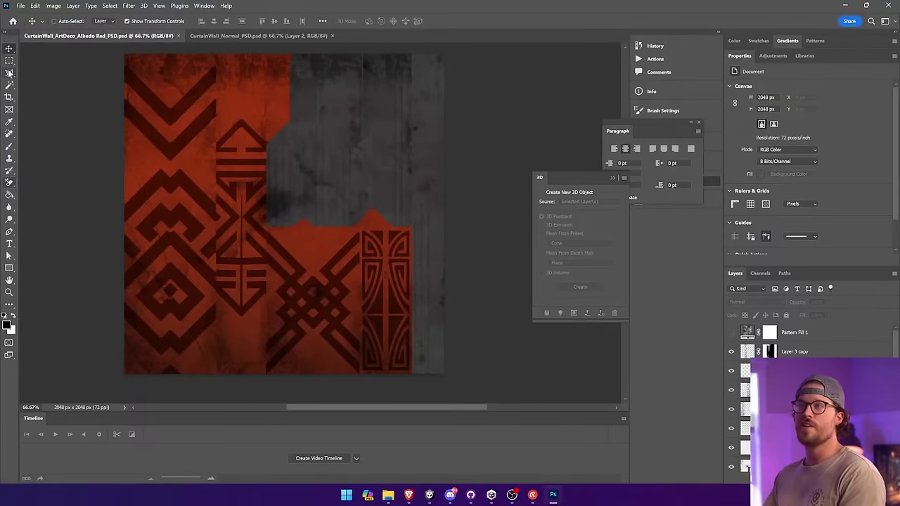
click(756, 329)
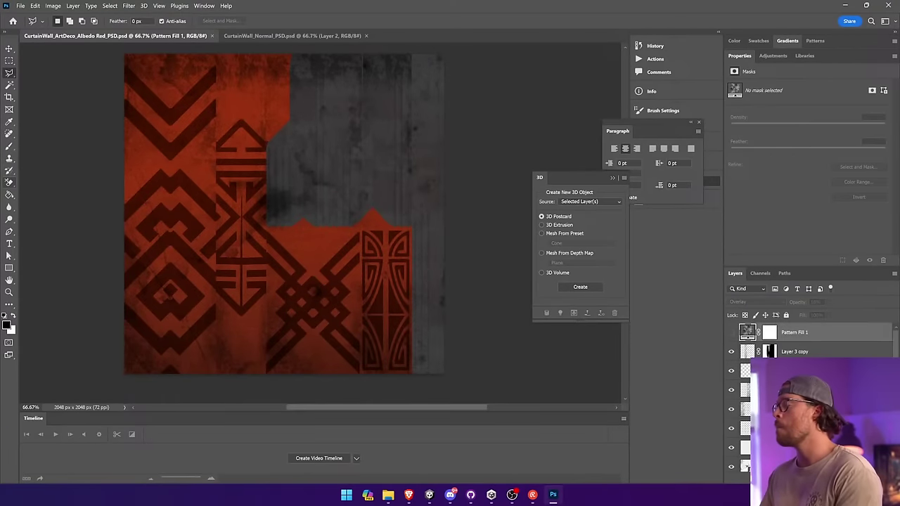
key(ctrl+shift+alt+n)
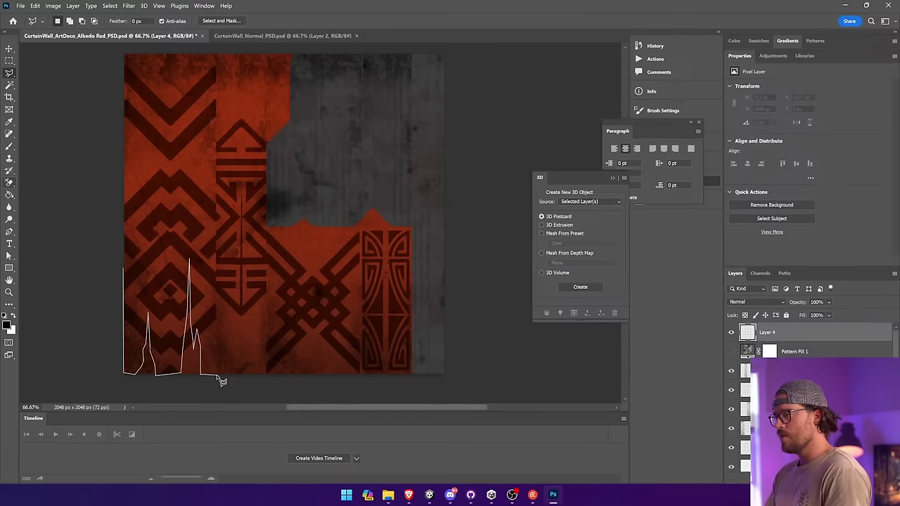
Step: Outline several jagged vertical tear shapes over the leftmost pattern strip with the lasso, fill them with black and deselect
click(125, 381)
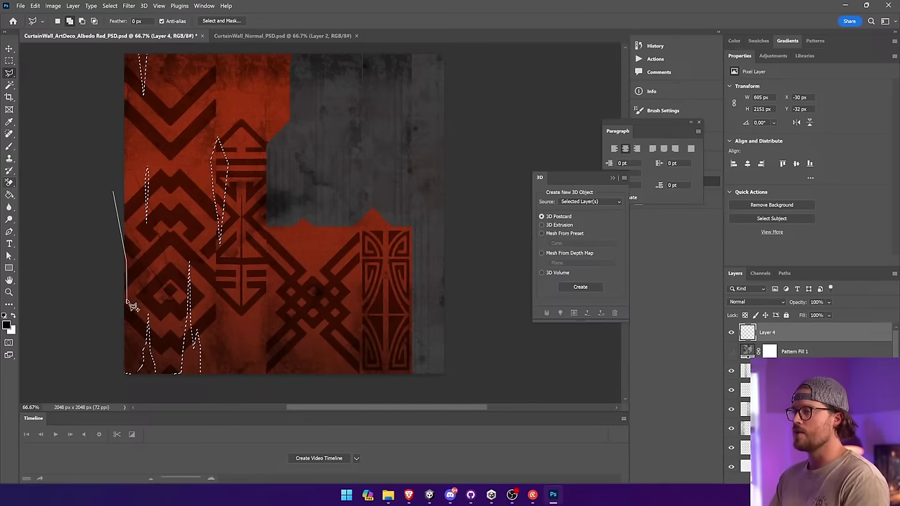
click(9, 195)
click(223, 171)
key(ctrl+d)
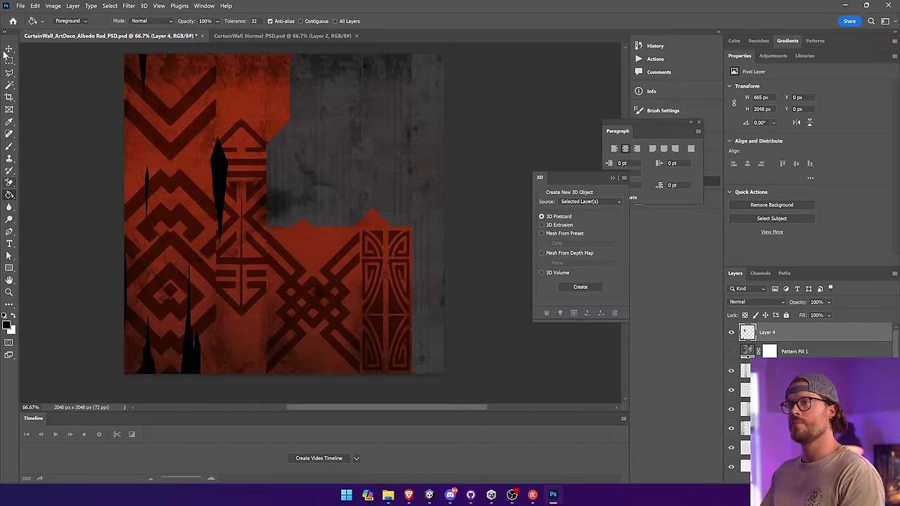
Step: Delete the black shapes spilling past the leftmost strip, save, and stretch the tear layer to 588 px wide
drag(247, 54, 215, 389)
key(Delete)
key(ctrl+d)
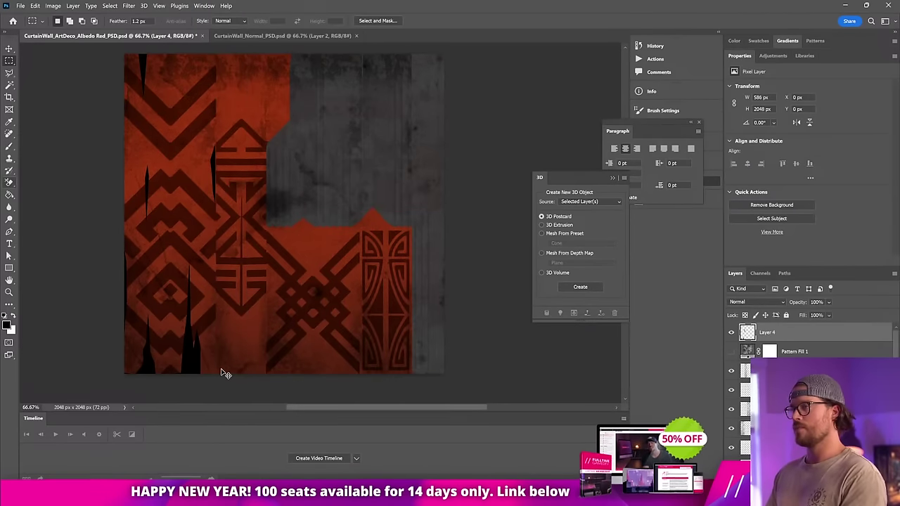
key(ctrl+s)
key(ctrl+t)
drag(215, 213, 217, 211)
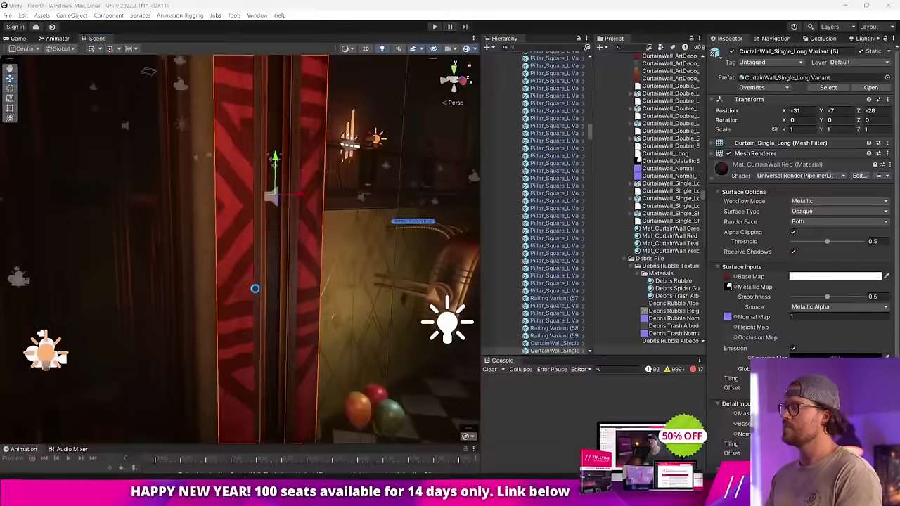
Step: Inspect the updated curtain in Unity and duplicate the tear layer onto the second pattern strip in Photoshop
right_drag(258, 285, 43, 276)
right_drag(317, 225, 106, 265)
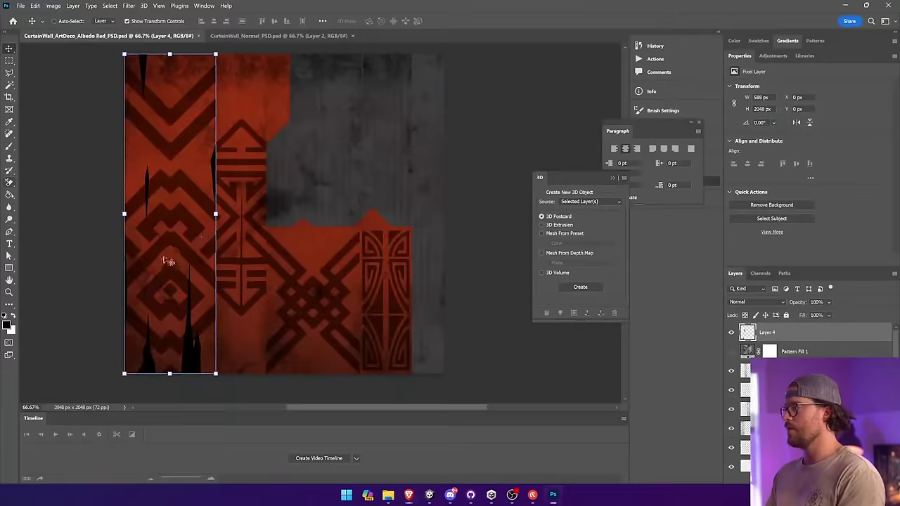
alt+drag(181, 226, 267, 213)
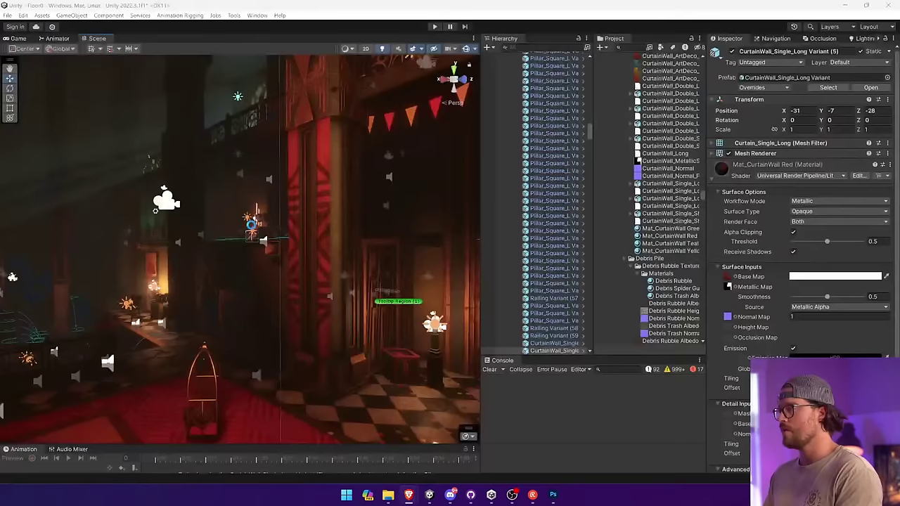
right_drag(307, 249, 703, 202)
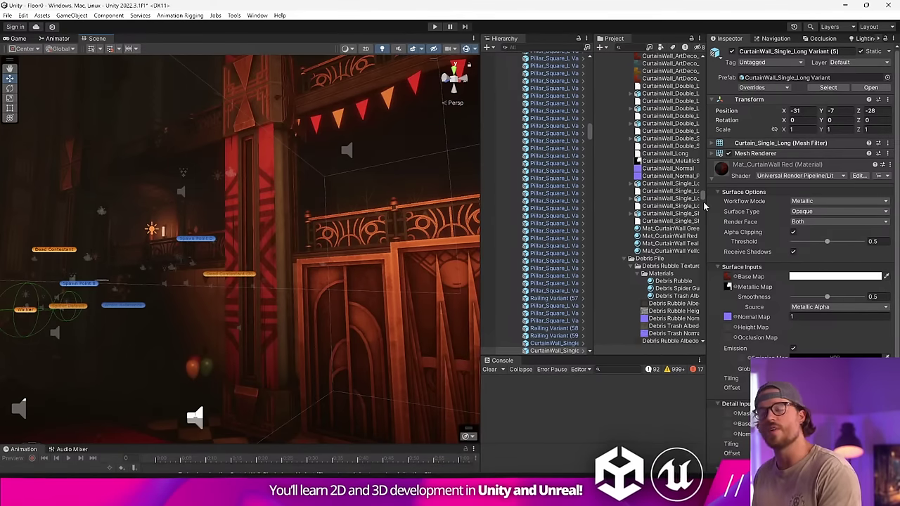
Step: Duplicate the tear layer onto the third strip, widen the copy to 613 px and rotate it 180 degrees
key(alt+Tab)
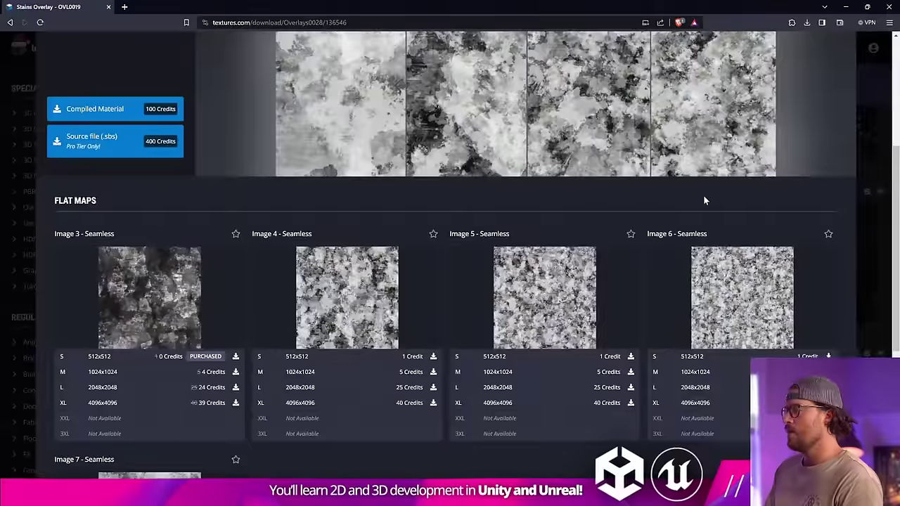
key(alt+Tab)
key(alt+Tab)
drag(251, 272, 295, 283)
key(ctrl+j)
key(ctrl+t)
drag(317, 214, 362, 213)
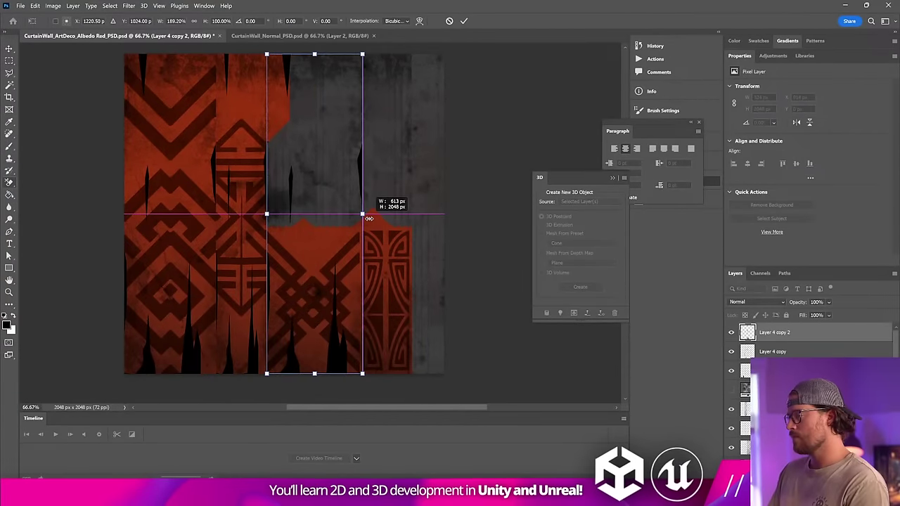
key(Return)
shift+drag(366, 51, 282, 322)
key(Return)
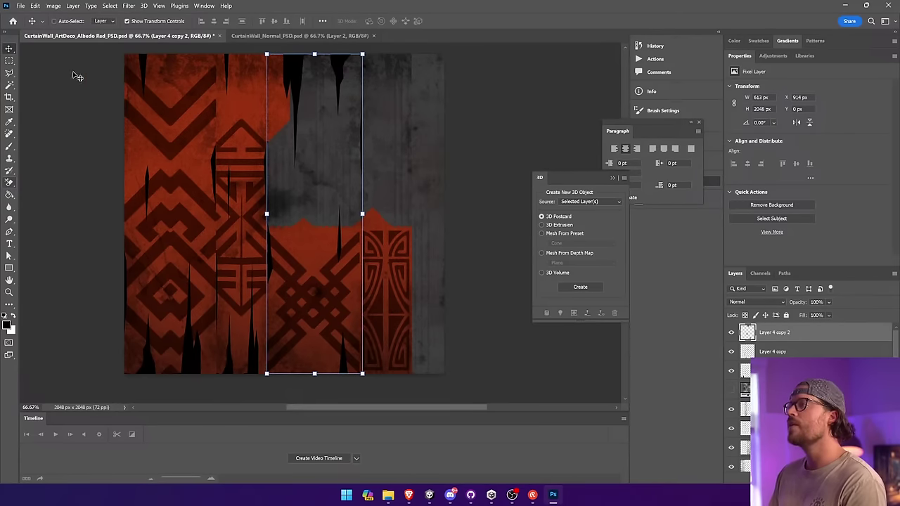
Step: Delete the third strip's tears that lie over the plain grey area above the crossed pattern, and deselect
key(m)
drag(268, 51, 380, 211)
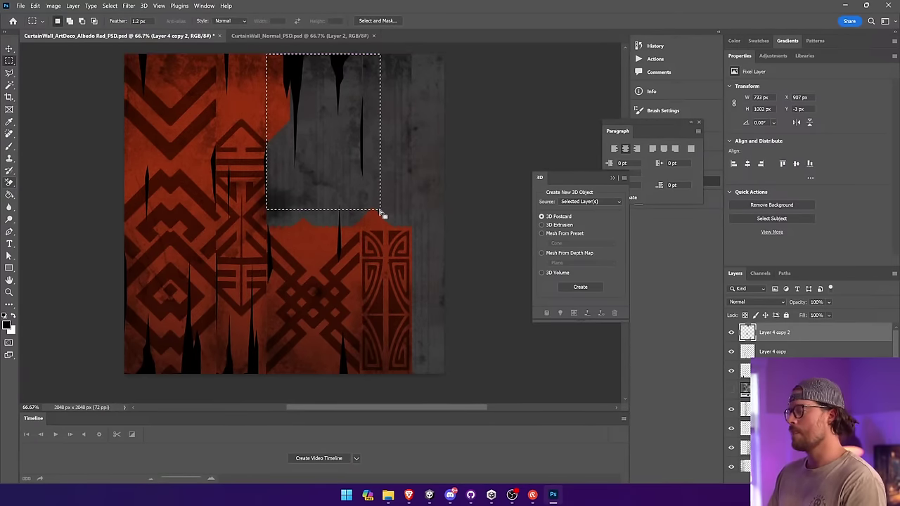
key(Delete)
key(ctrl+d)
Step: Duplicate the first strip's tear layer over the narrow fourth pattern strip
key(v)
ctrl+click(254, 357)
ctrl+click(191, 344)
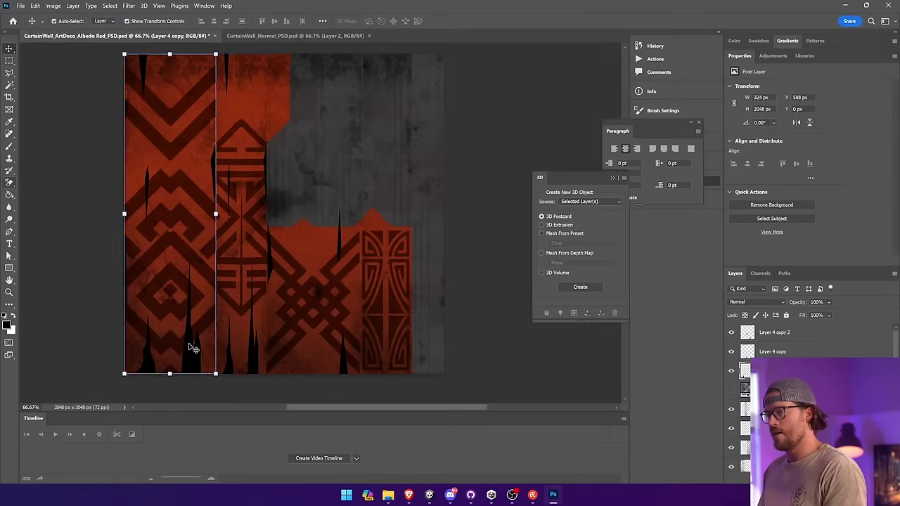
alt+drag(191, 345, 401, 364)
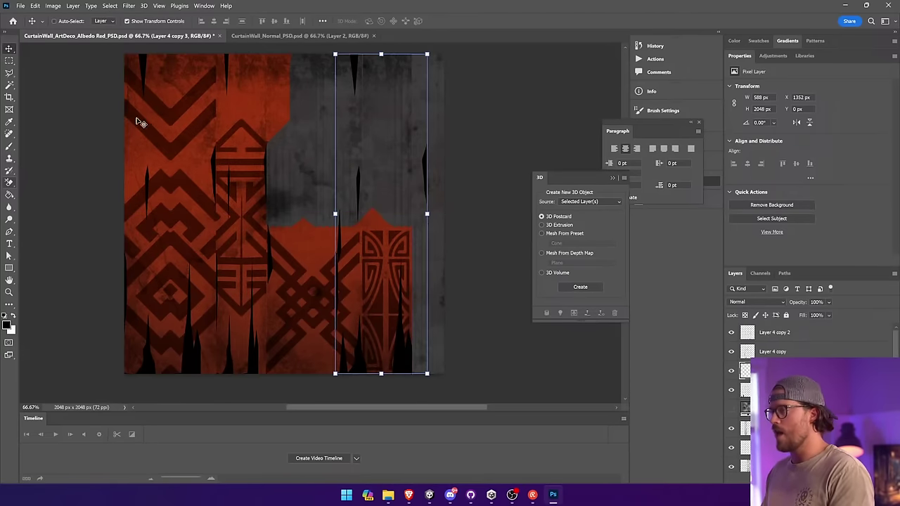
Step: Delete the part of the fourth strip's tears that overlaps the neighbouring crossed pattern strip, and deselect
click(8, 61)
drag(303, 143, 373, 386)
key(Delete)
key(ctrl+d)
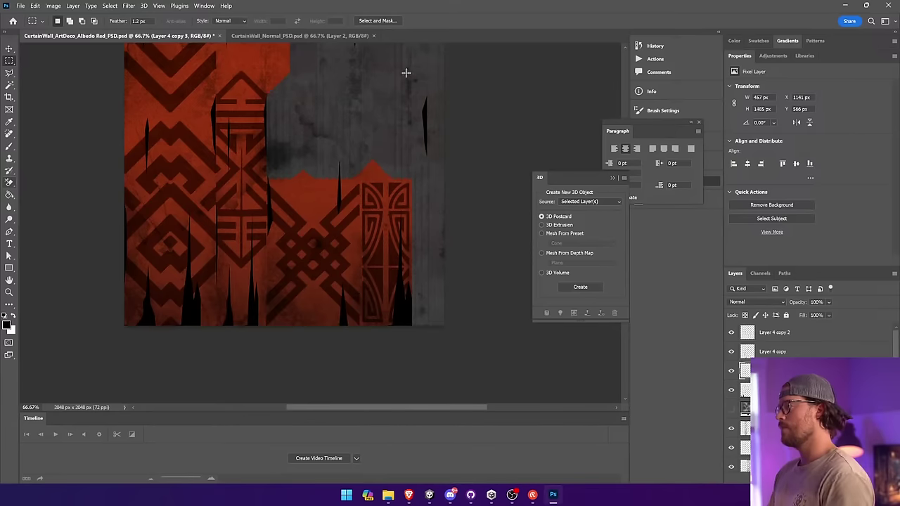
Step: Move the stray tear sliver from the grey area onto the top of the fourth strip, and save the file
key(v)
drag(433, 151, 371, 210)
key(ctrl+d)
key(ctrl+s)
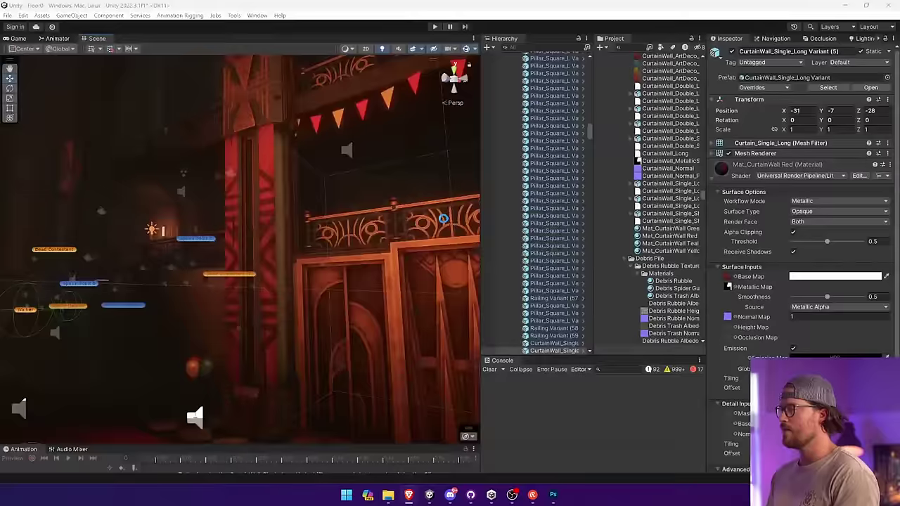
Step: Check the curtain in Unity, and merge Layer 4 and all of its copies into one tear layer in Photoshop
right_drag(380, 239, 384, 250)
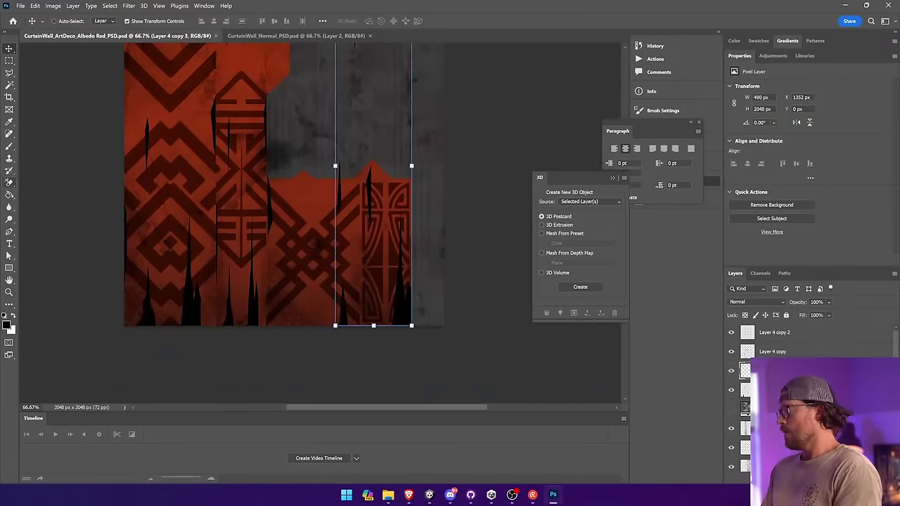
click(775, 390)
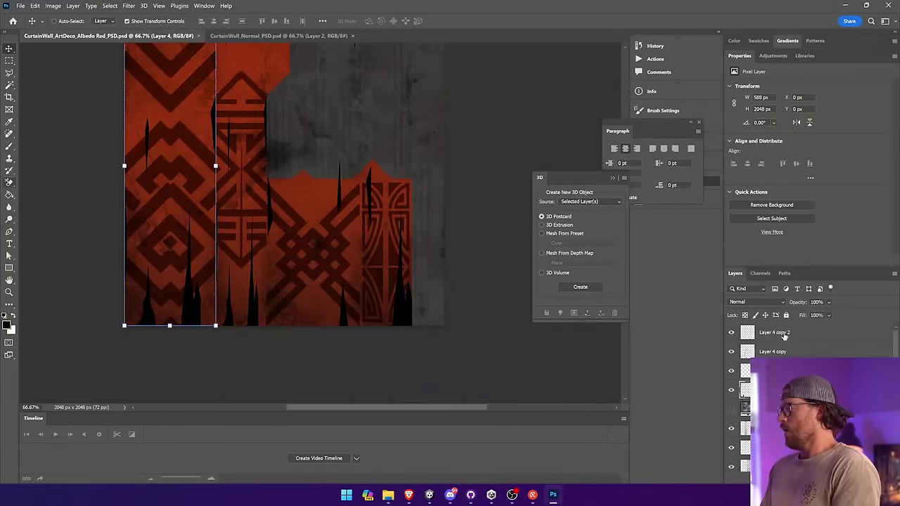
shift+click(782, 333)
right_click(783, 333)
click(804, 409)
Step: Cut the merged tear shapes and put all layers into a group with a layer mask
key(ctrl+a)
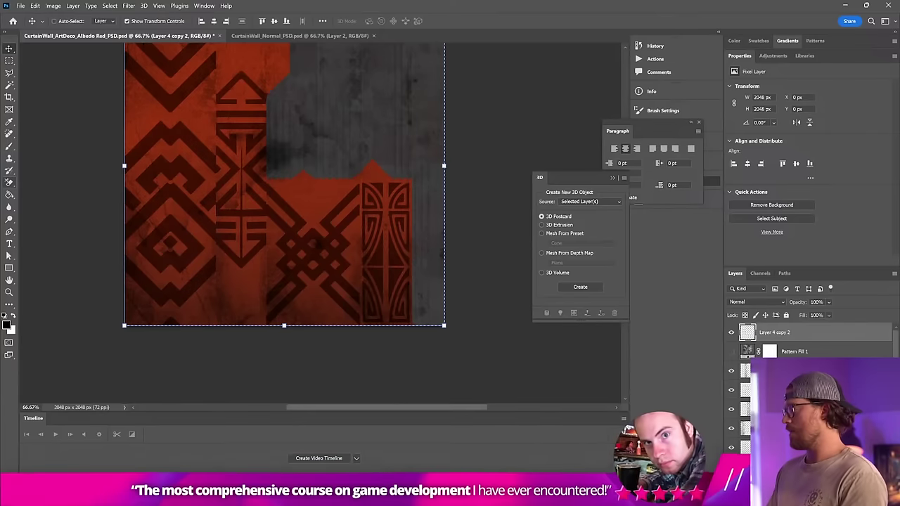
key(ctrl+z)
key(ctrl+alt+a)
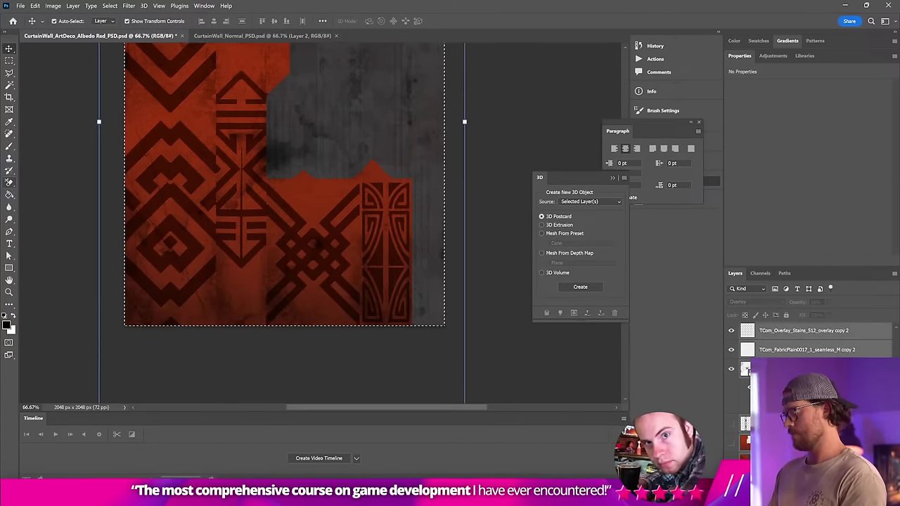
key(ctrl+shift+z)
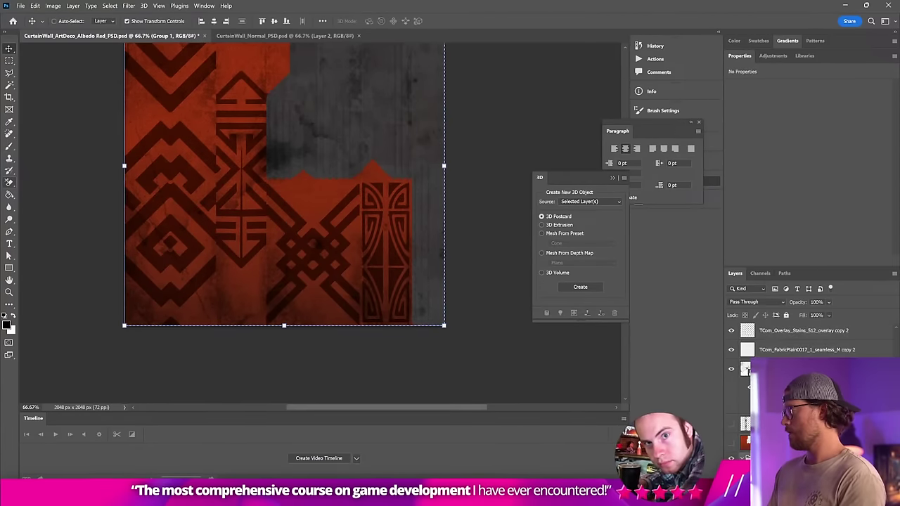
click(782, 333)
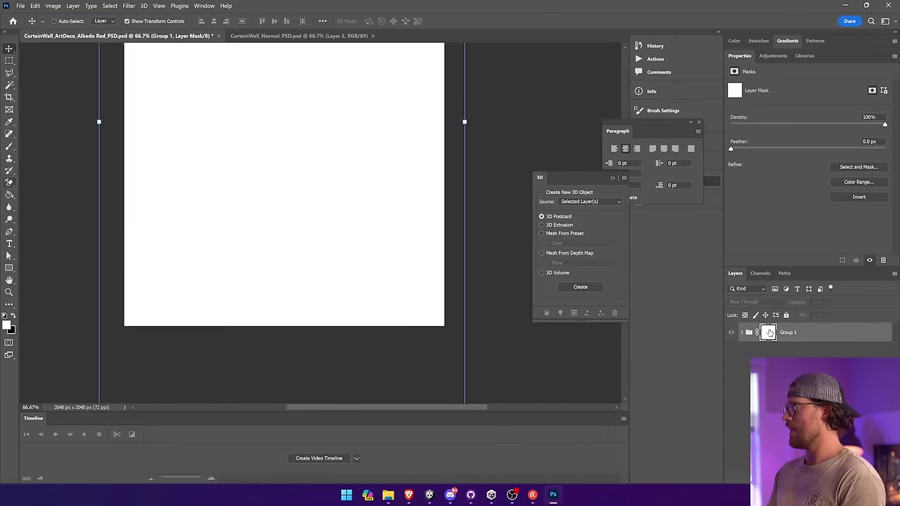
Step: Put the tear shapes into the group's layer mask so they cut transparent holes in the artwork, and save the file
key(alt+BackSpace)
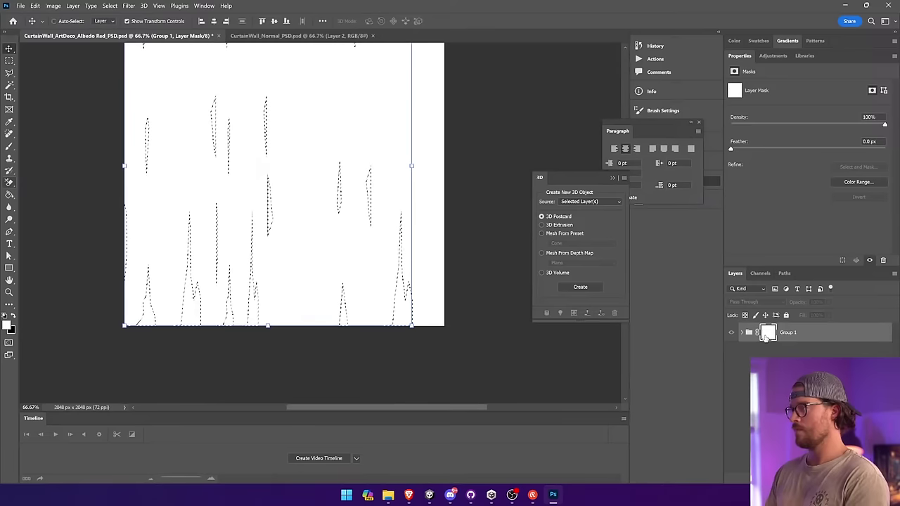
key(ctrl+BackSpace)
key(ctrl+d)
click(749, 335)
click(769, 335)
key(ctrl+i)
key(ctrl+i)
drag(388, 127, 383, 211)
key(ctrl+s)
Step: Fill the mask with white around the tear in the upper grey area to remove that hole, and save the file
click(8, 61)
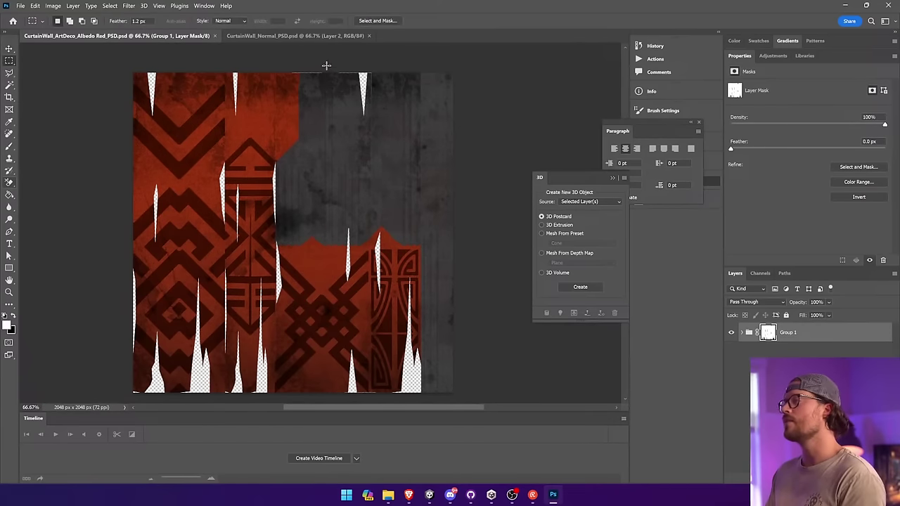
drag(328, 68, 385, 128)
click(9, 196)
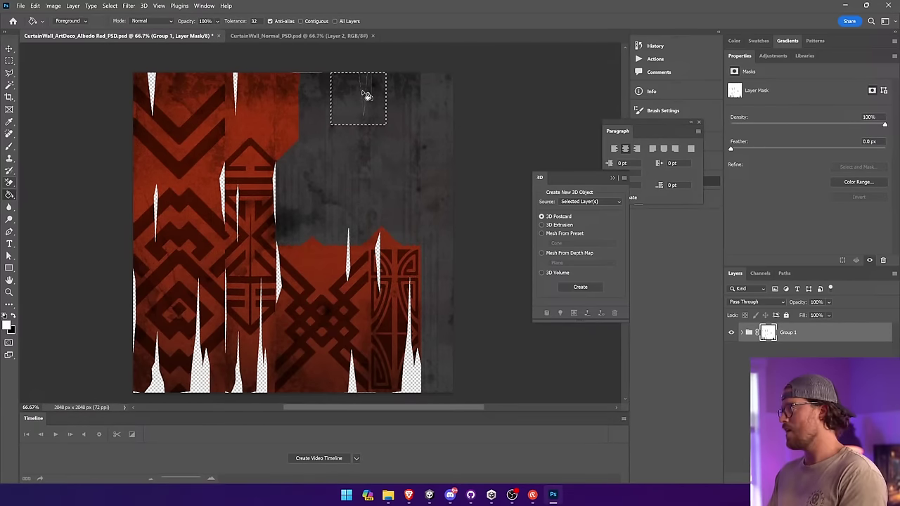
key(ctrl+d)
key(ctrl+s)
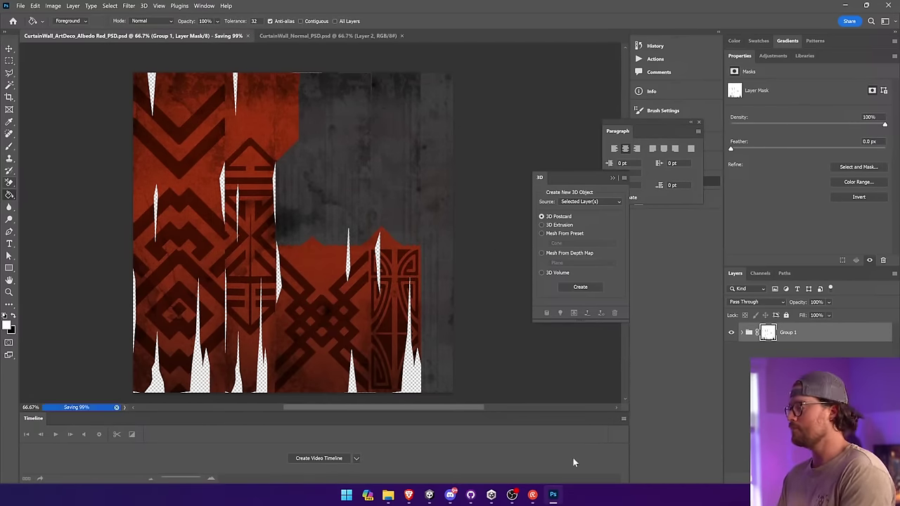
Step: Switch to Unity, raise the red curtain material's alpha clipping threshold, and inspect the torn curtains on the pillars
click(427, 496)
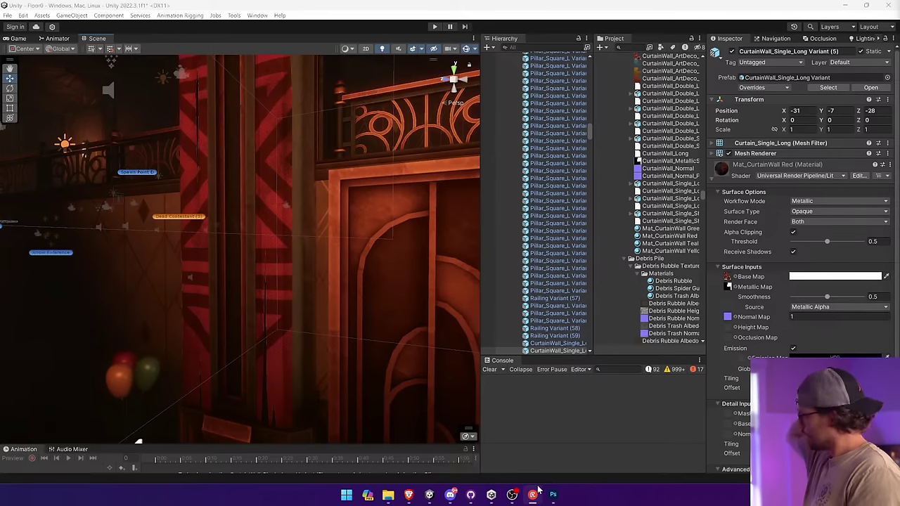
right_drag(393, 299, 371, 270)
click(230, 237)
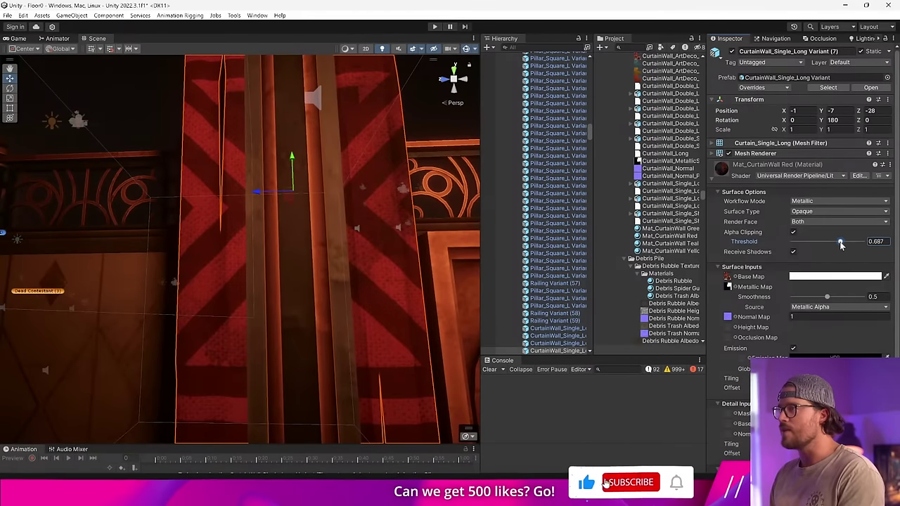
drag(840, 243, 860, 245)
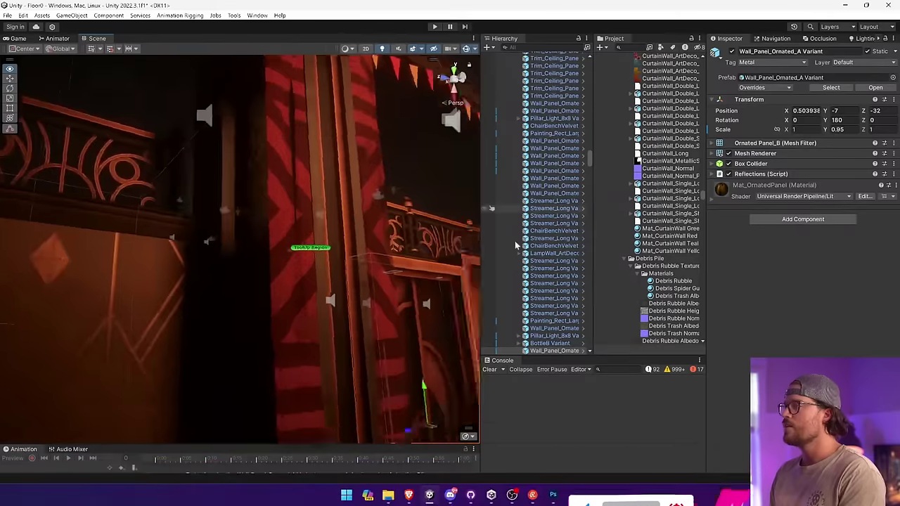
right_drag(515, 241, 218, 182)
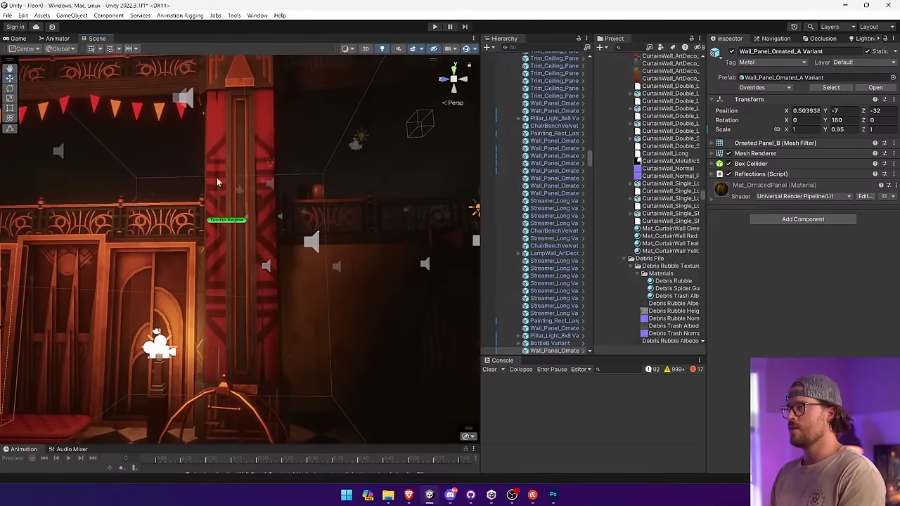
right_drag(281, 260, 756, 245)
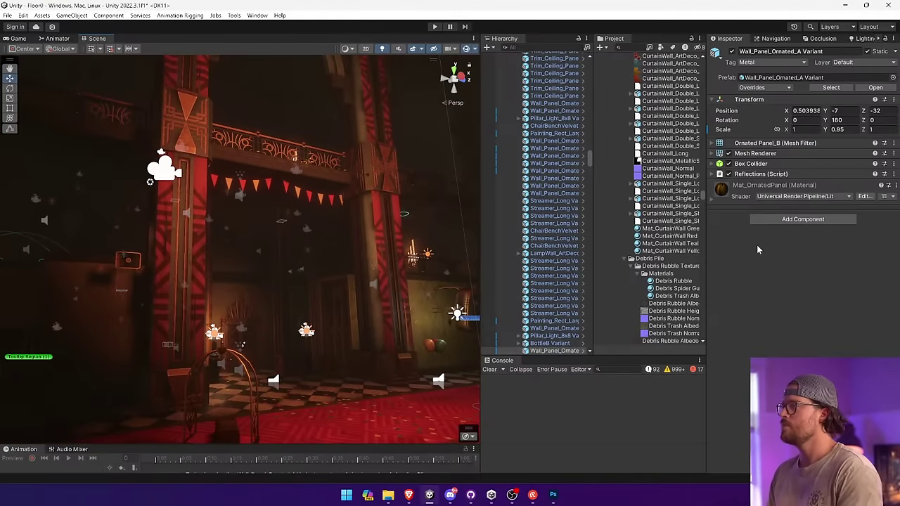
Step: Select the pennant streamer under the balcony and examine its black, yellow and red materials
click(257, 188)
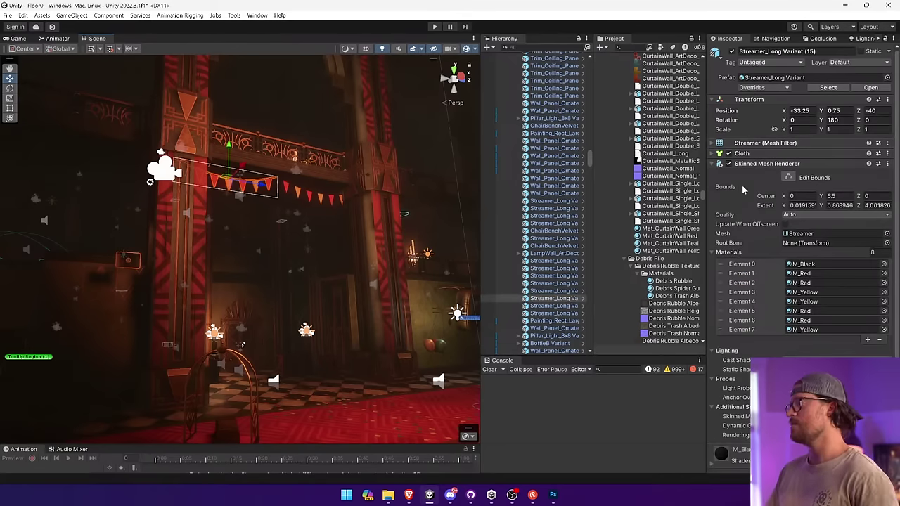
click(757, 164)
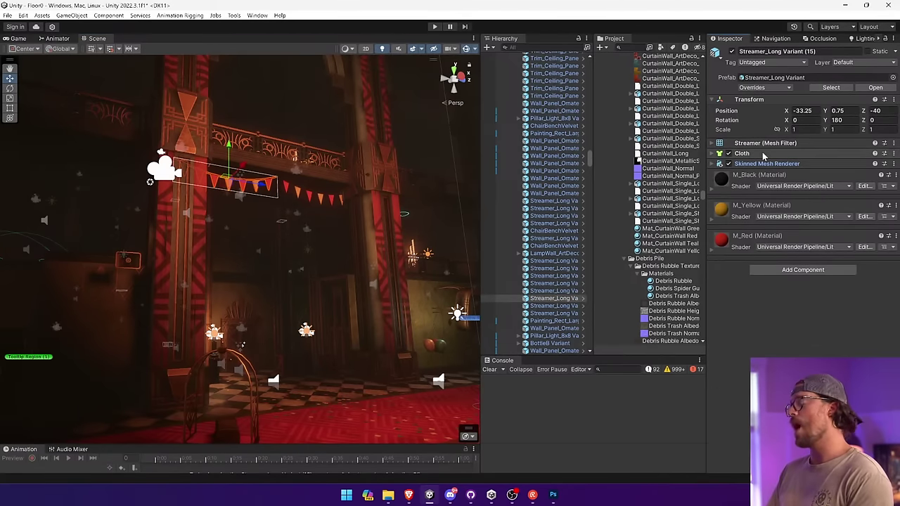
key(f)
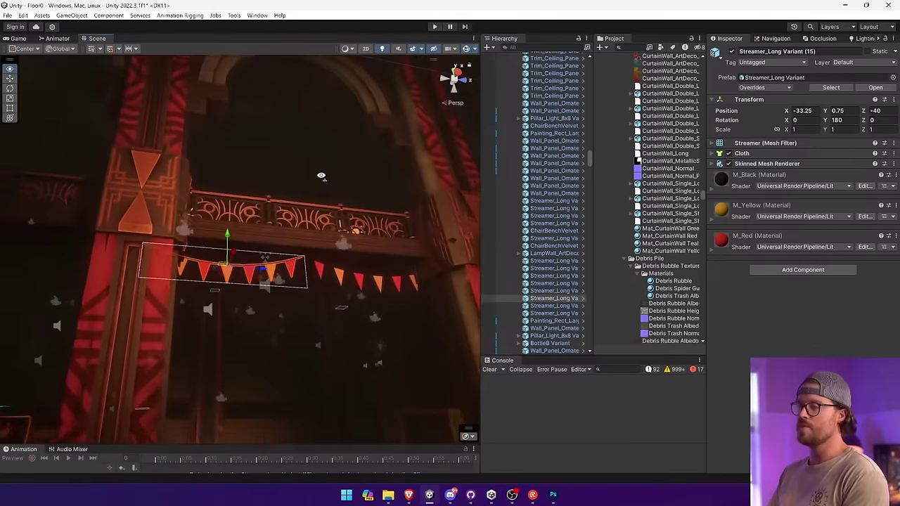
click(717, 207)
click(721, 185)
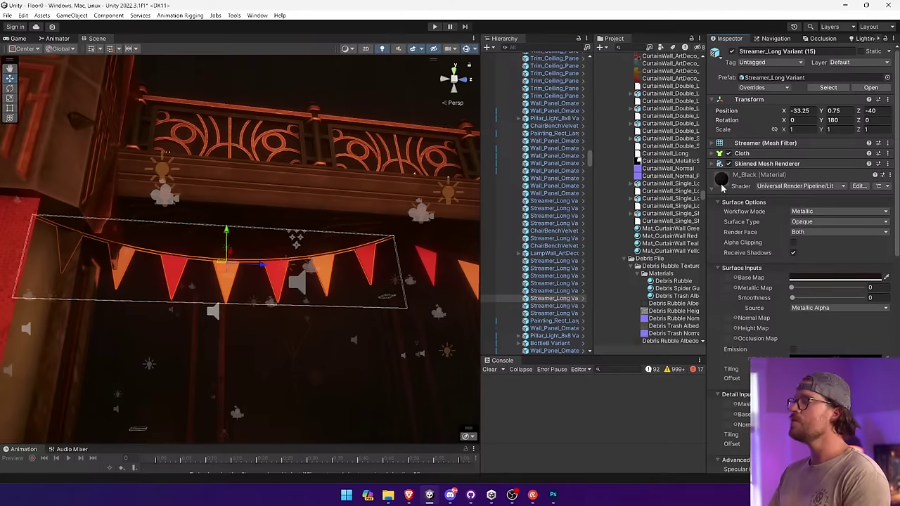
click(721, 185)
click(721, 206)
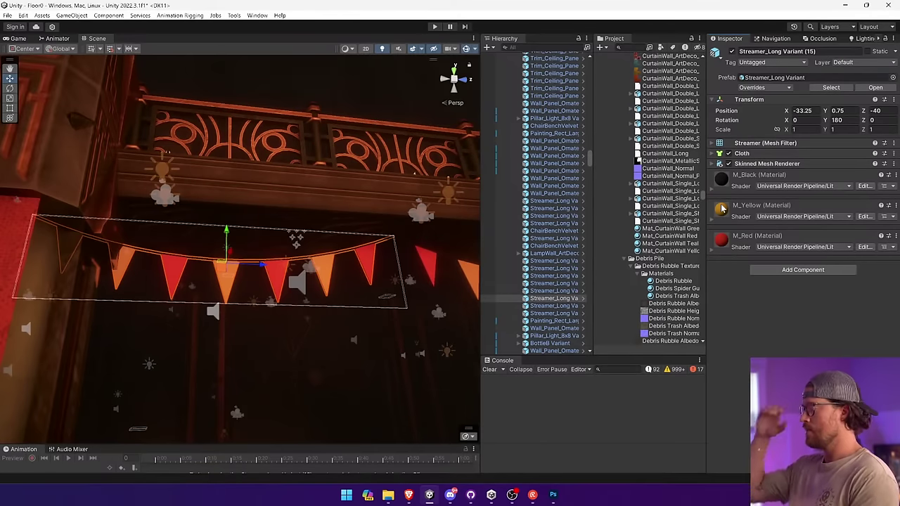
click(741, 185)
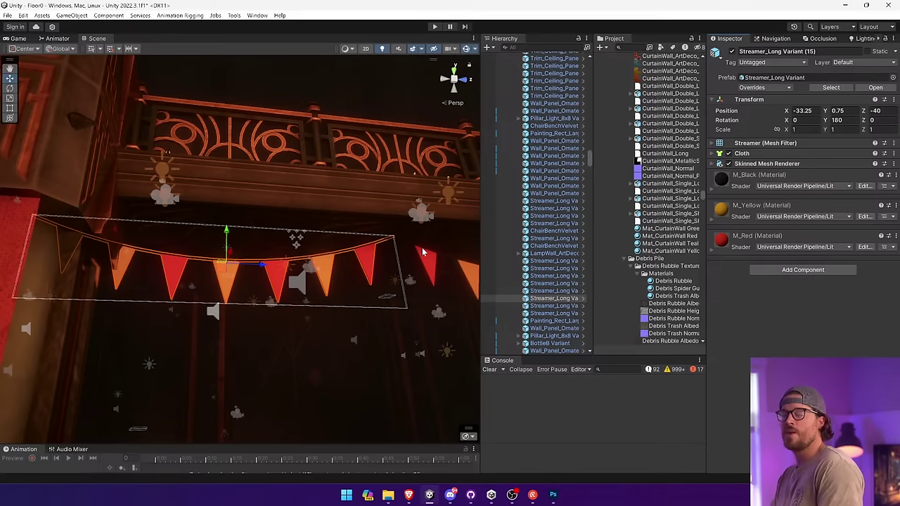
click(721, 180)
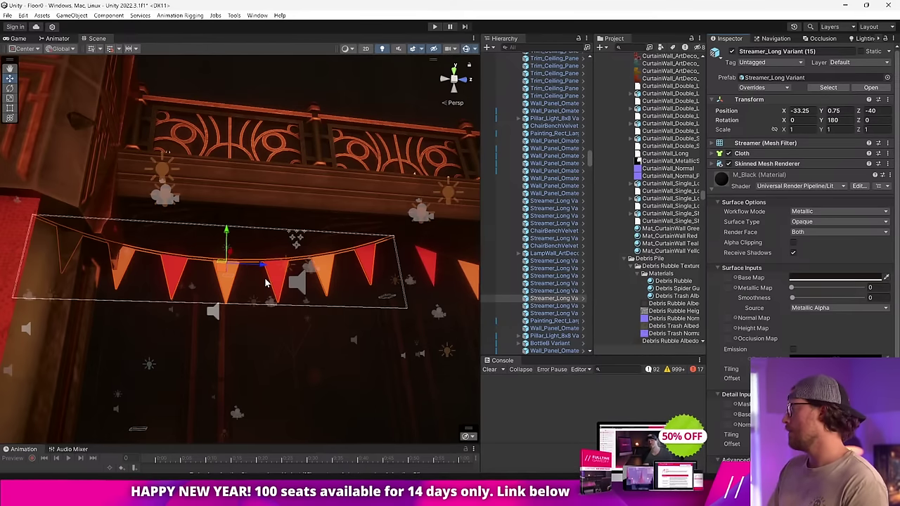
Step: Examine the rectangular and square rugs on the hall floor and the materials assigned to them
right_drag(293, 273, 402, 270)
click(402, 269)
click(291, 241)
right_drag(291, 241, 667, 256)
key(w)
right_drag(175, 182, 147, 275)
click(251, 229)
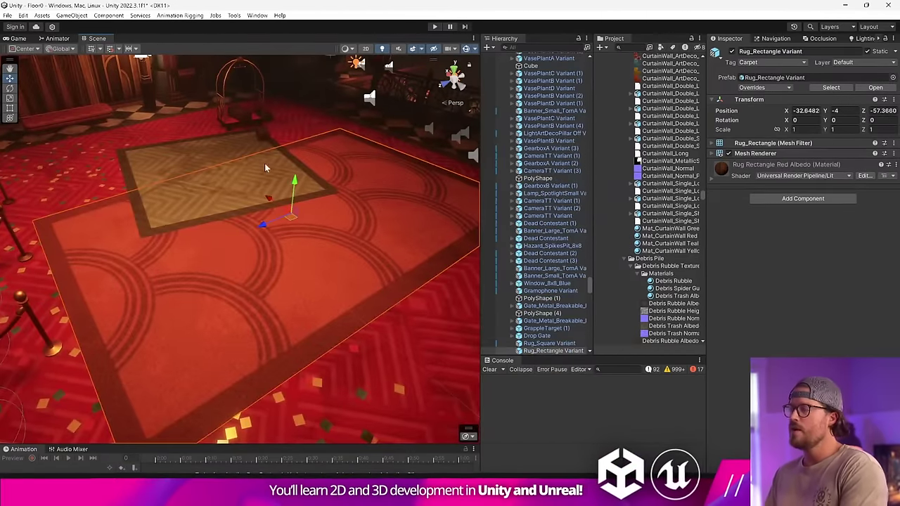
right_drag(414, 225, 259, 192)
click(191, 167)
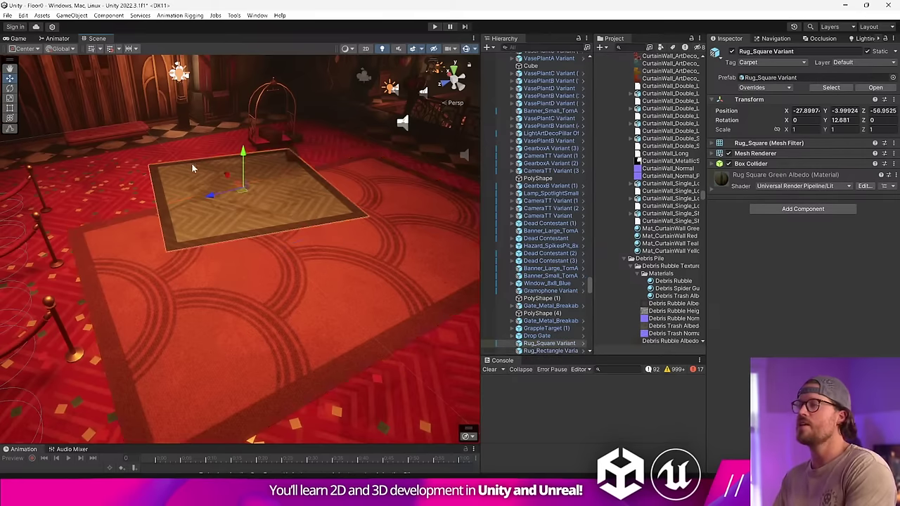
right_drag(192, 168, 846, 97)
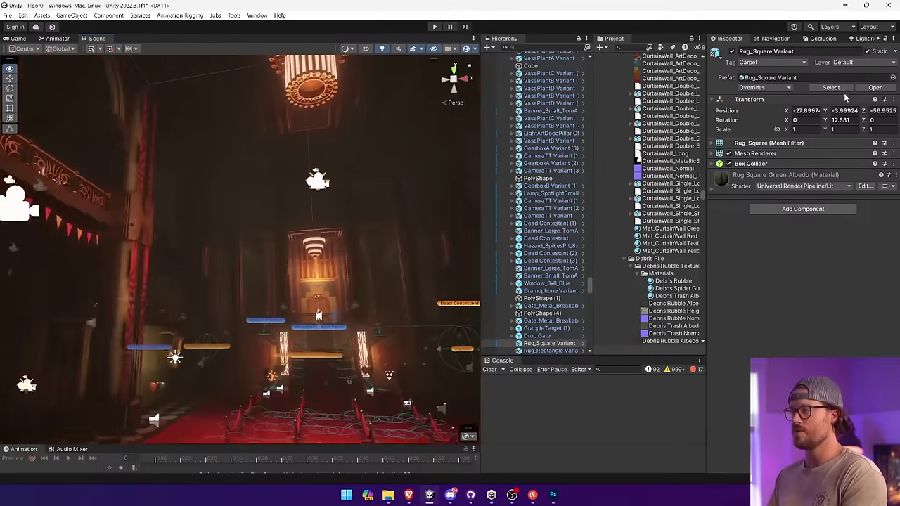
Step: Play-test the level, find and select the small wooden crate in the Scene view, and stop play mode
click(433, 26)
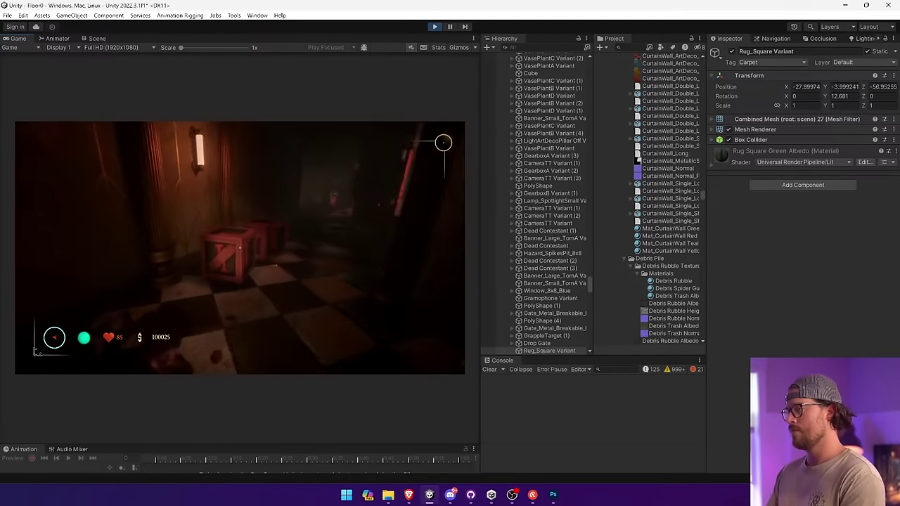
click(96, 38)
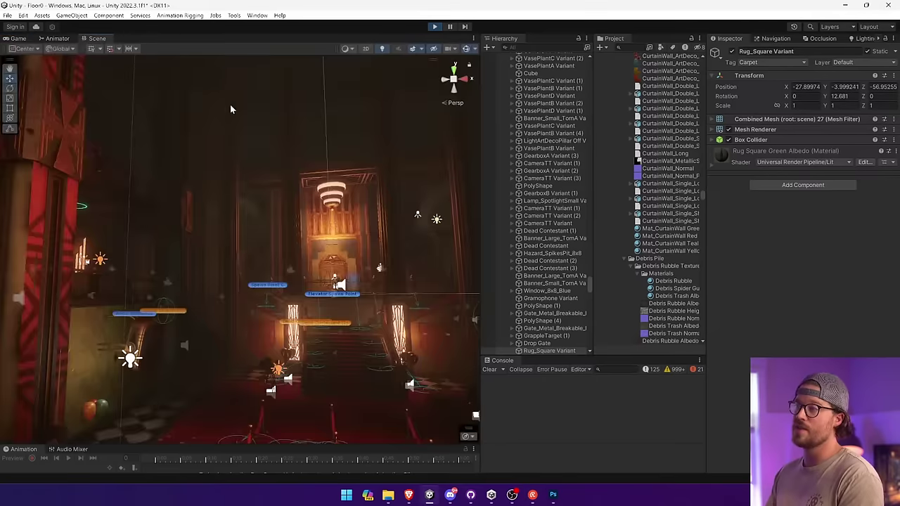
right_drag(273, 146, 329, 235)
click(329, 237)
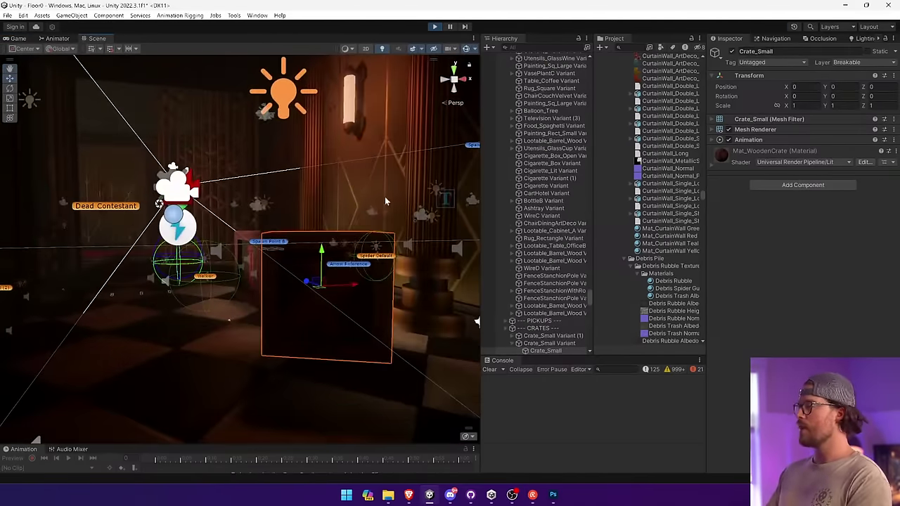
click(434, 27)
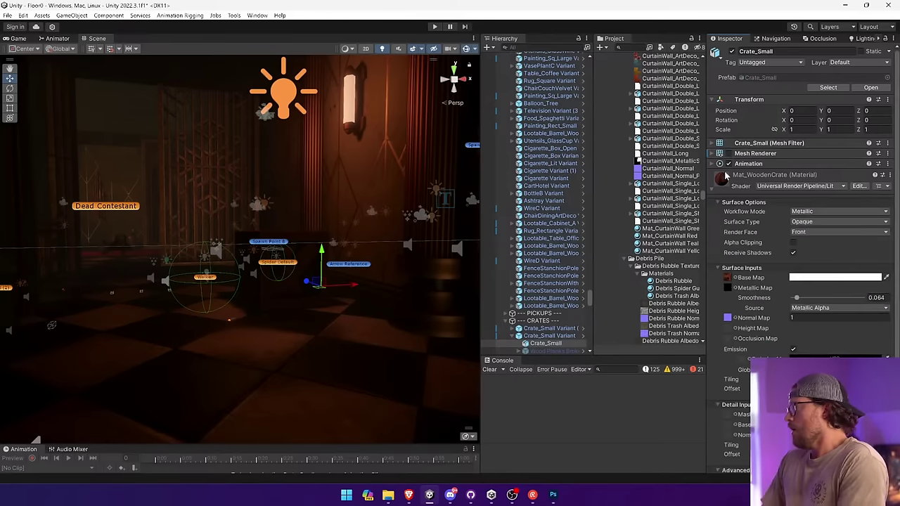
Step: Open the crate's base map WoodenCrate_TT_AlbedoTransparency.png in Photoshop and compare it with the open curtain texture files
click(727, 279)
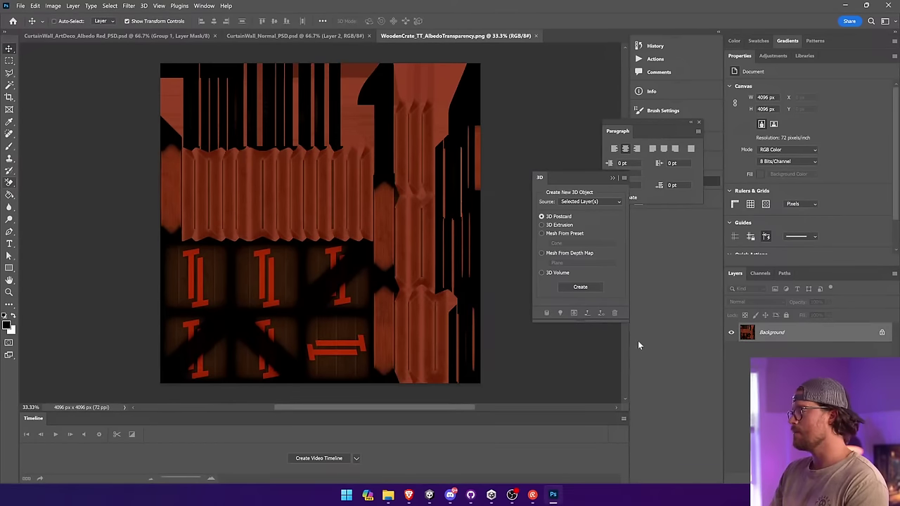
click(314, 35)
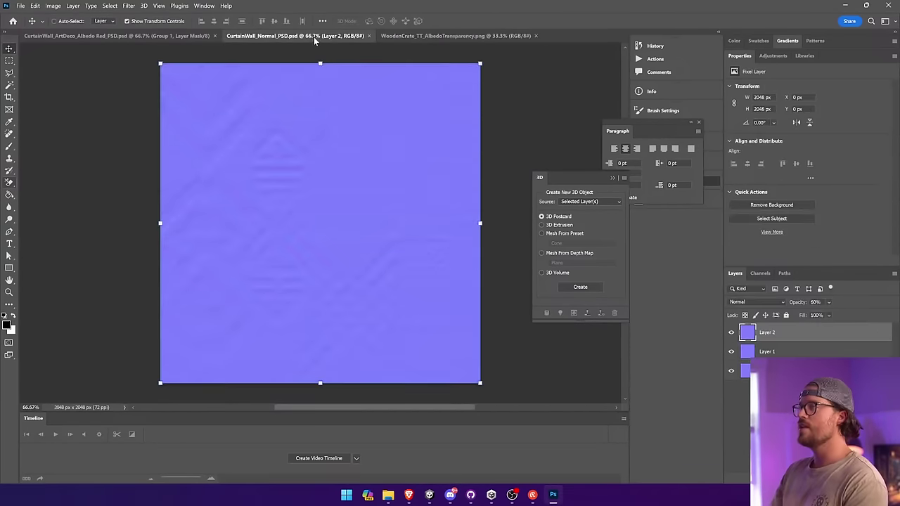
click(184, 35)
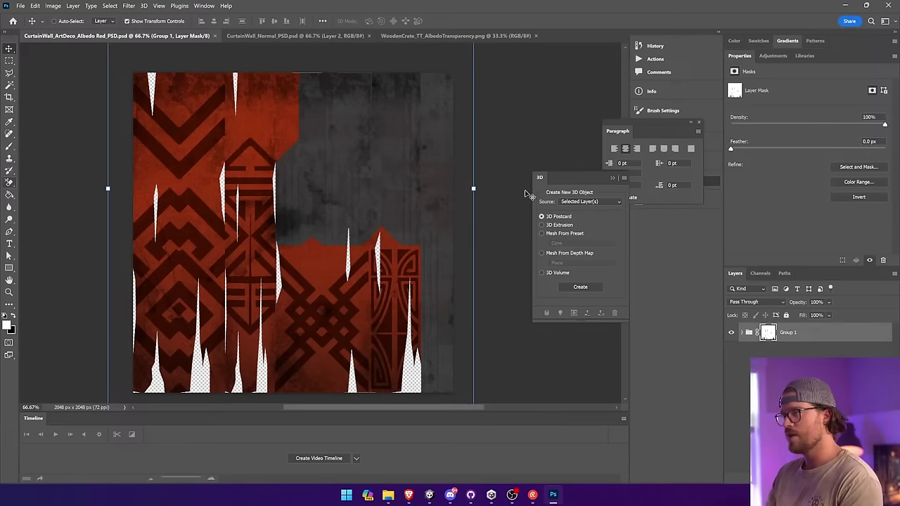
click(456, 36)
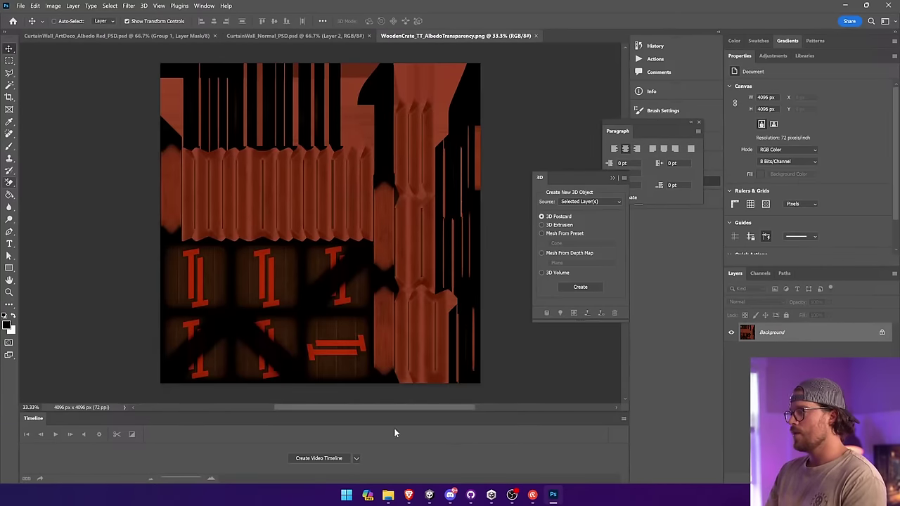
Step: Place the TCom_Overlay_Stains_512_overlay image over the crate texture, scale it to 4096 x 4096 px, and set its blend mode to Multiply
mouse_move(390, 494)
click(439, 450)
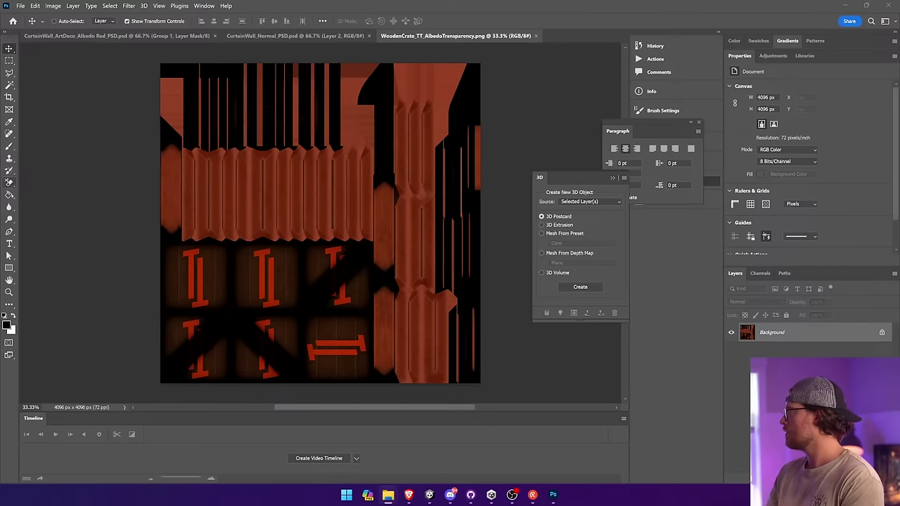
drag(320, 228, 181, 87)
drag(228, 135, 482, 383)
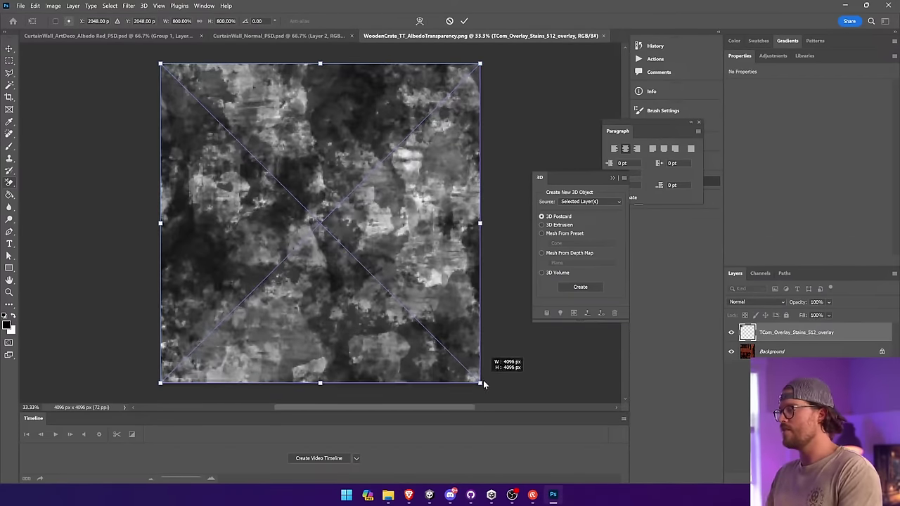
key(Return)
click(755, 302)
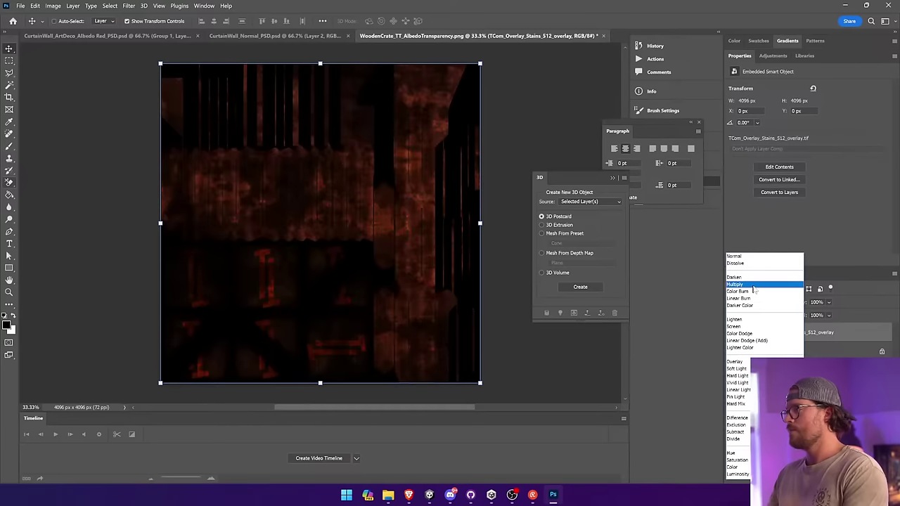
click(758, 280)
Step: Apply a Curves adjustment to the stains overlay with the black point near zero and the white point at input 41, output 255
click(53, 5)
mouse_move(72, 30)
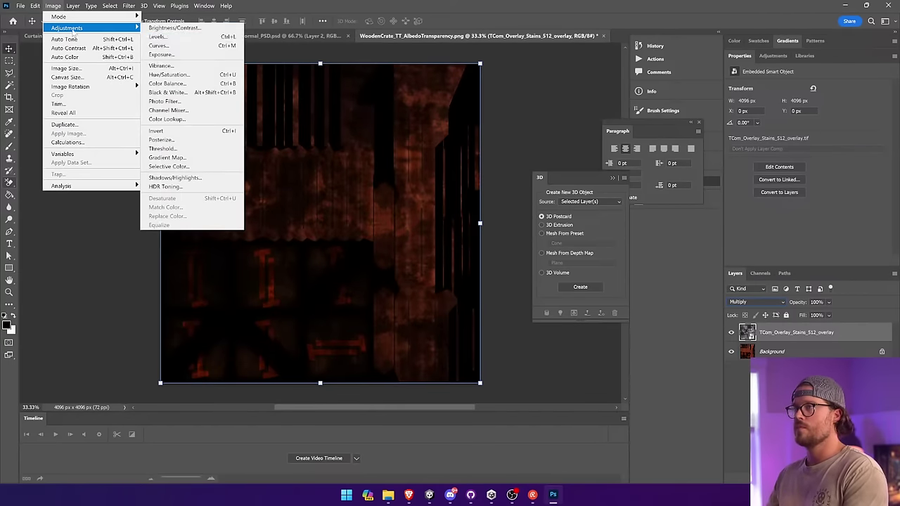
click(160, 45)
drag(455, 128, 386, 129)
drag(336, 246, 371, 246)
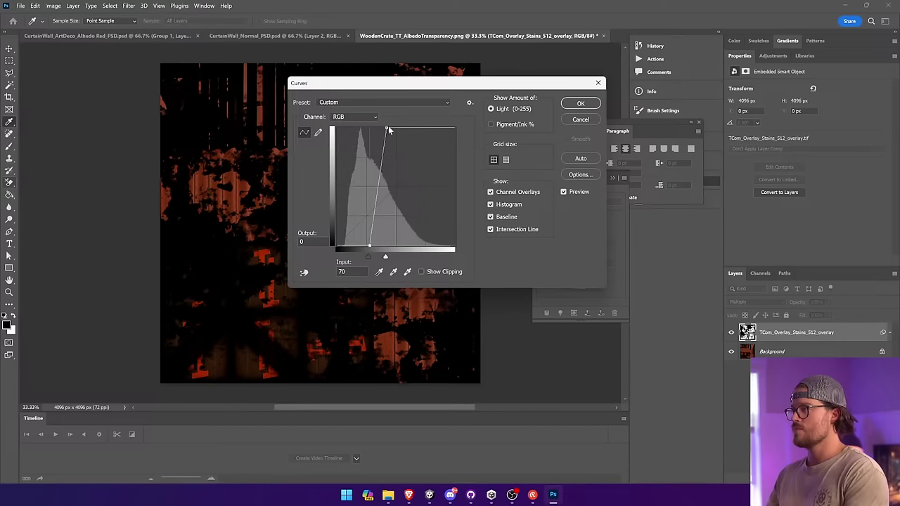
drag(385, 129, 368, 130)
drag(367, 242, 340, 246)
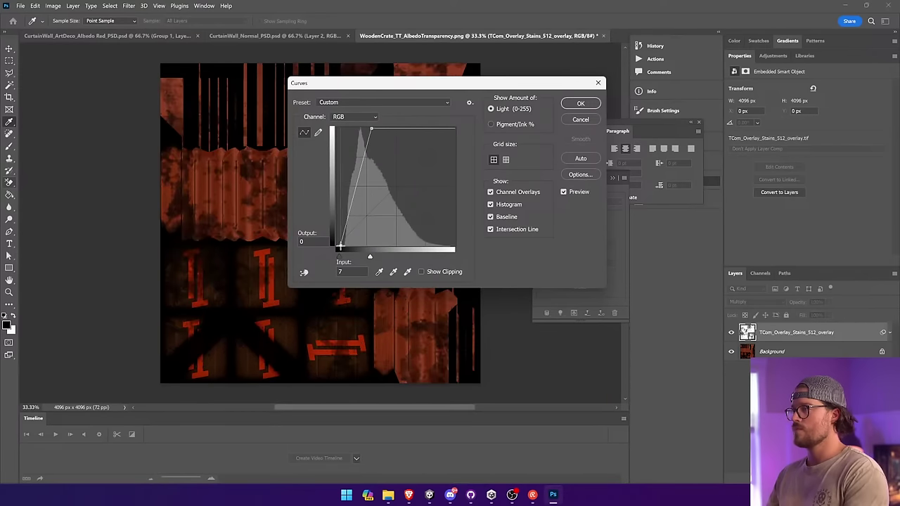
drag(369, 129, 356, 126)
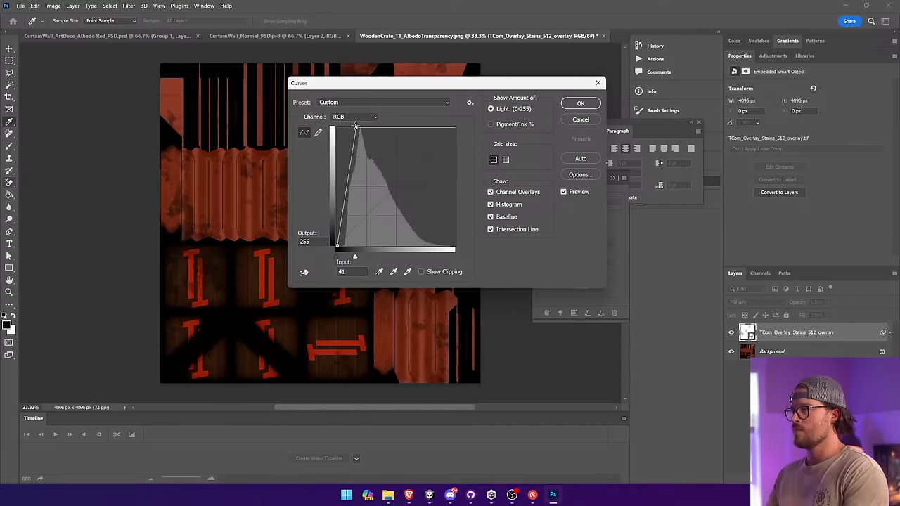
click(574, 121)
Step: Save the crate texture as a Photoshop file with _PSD added to its name and Maximize Compatibility enabled
key(ctrl+shift+s)
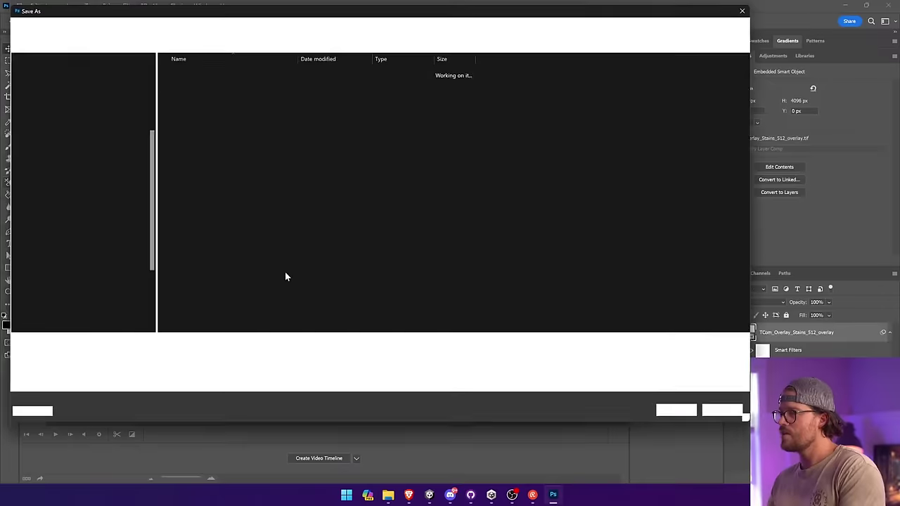
text(_PSD)
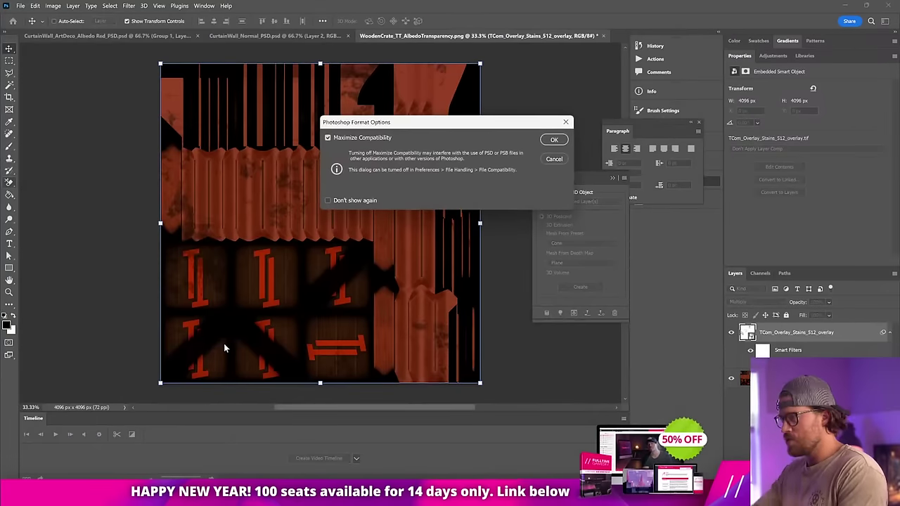
key(Return)
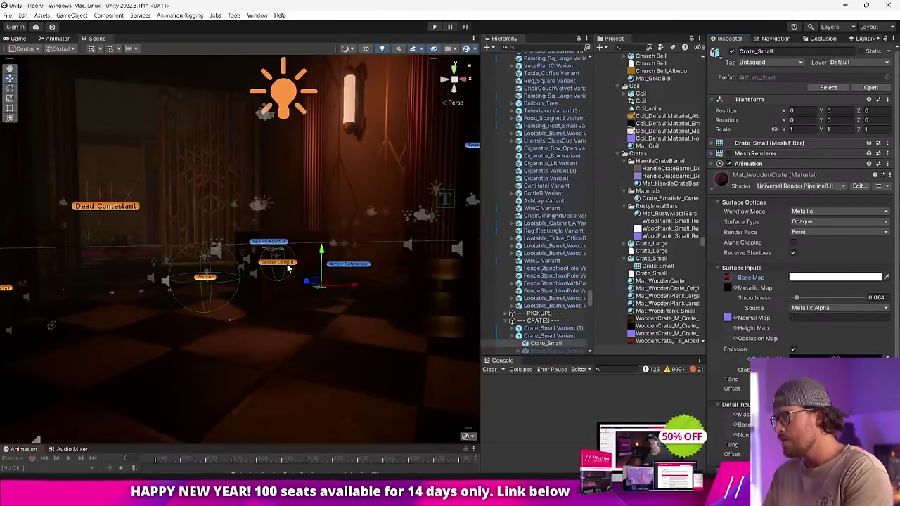
Step: Inspect the Crate_Small mesh in the scene and locate its Mat_WoodenCrate base map texture among the project assets
key(f)
right_drag(495, 395, 317, 326)
click(261, 303)
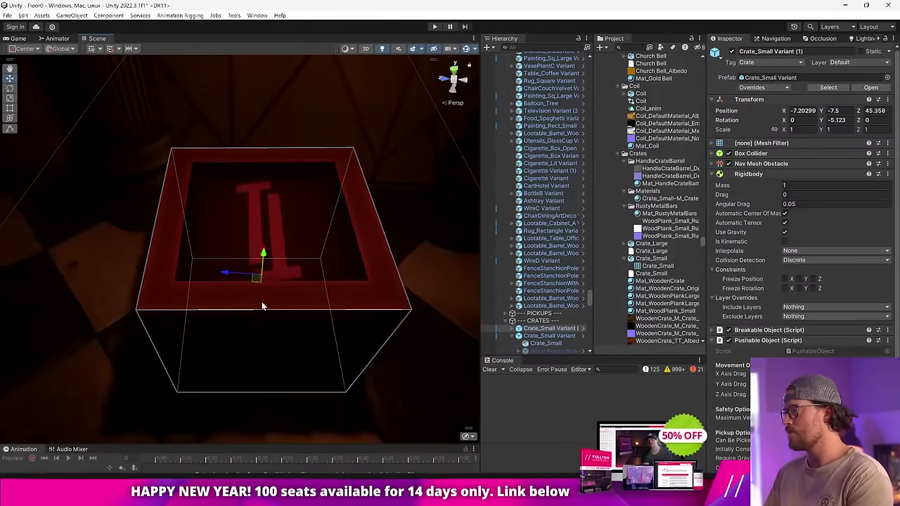
click(360, 293)
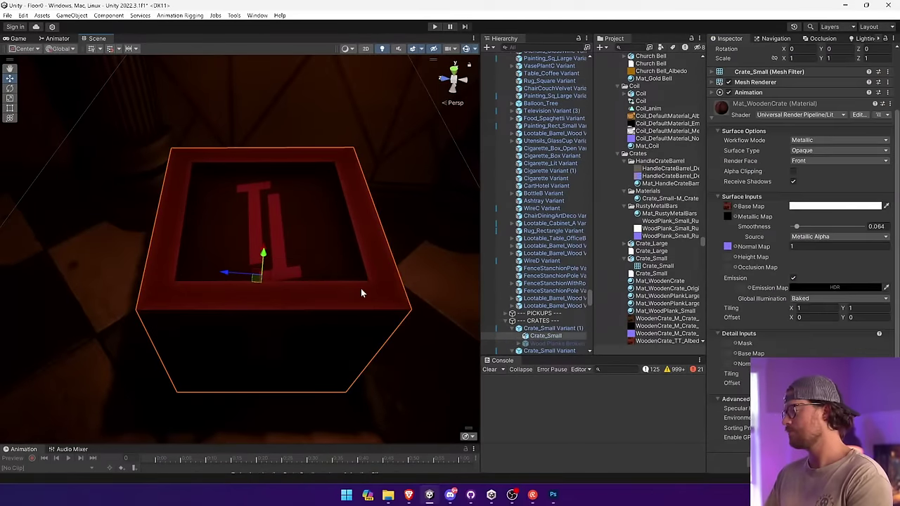
click(727, 208)
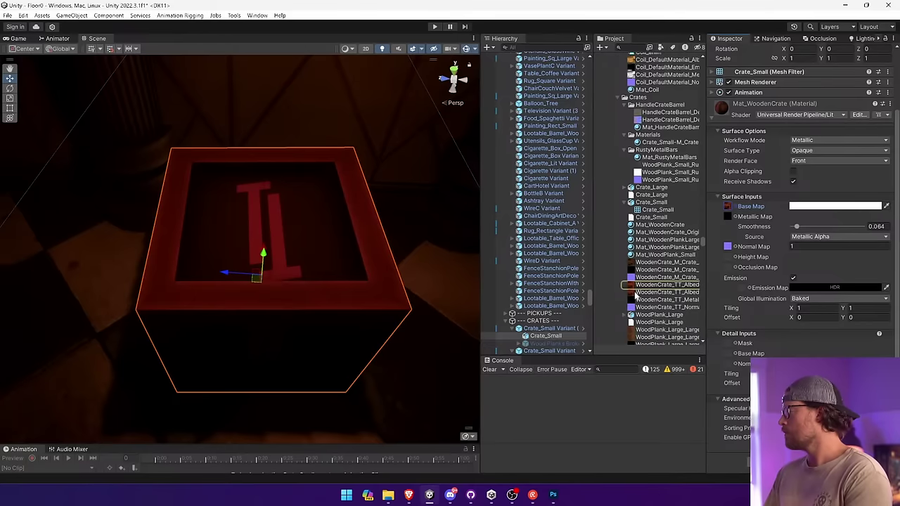
drag(480, 269, 352, 268)
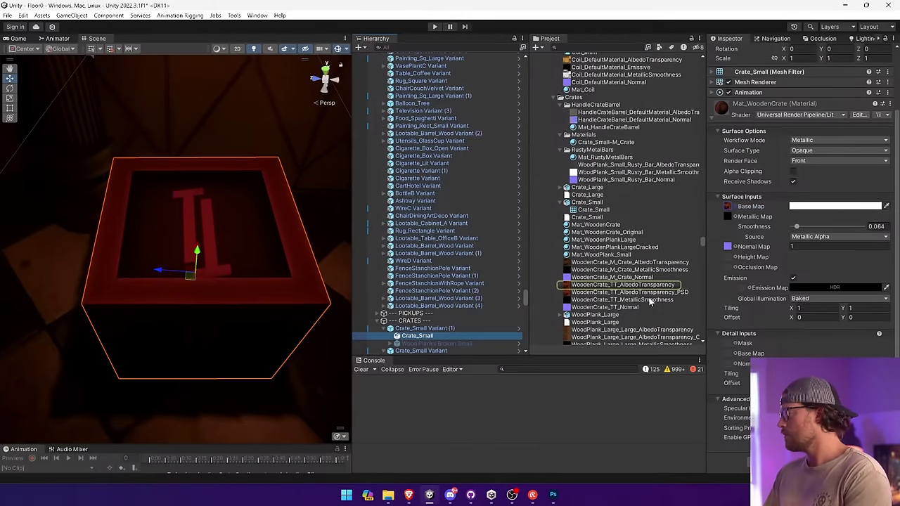
Step: Place a Crate_Small Variant from its prefab asset on the red carpet between the rope stanchions and inspect it up close
right_drag(257, 286, 606, 305)
scroll(446, 333, down, 1)
right_drag(302, 303, 165, 296)
scroll(804, 144, up, 3)
click(826, 88)
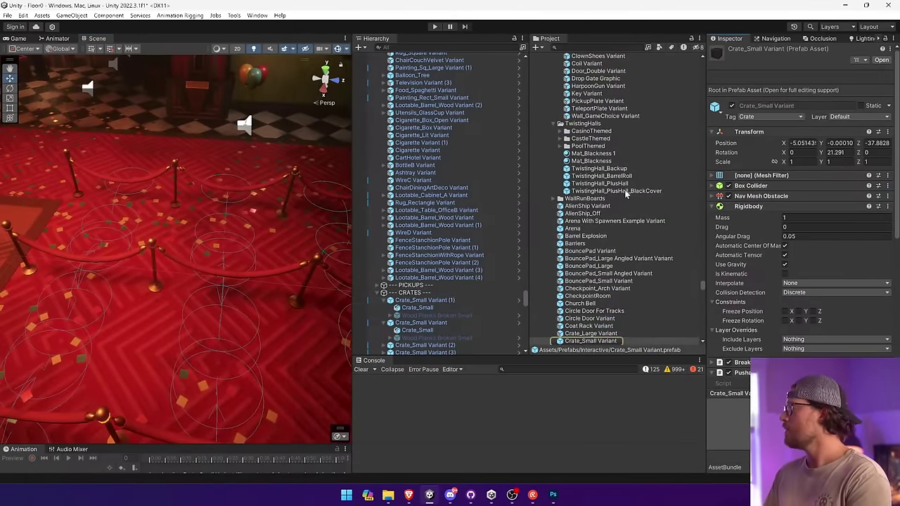
drag(607, 341, 105, 324)
key(f)
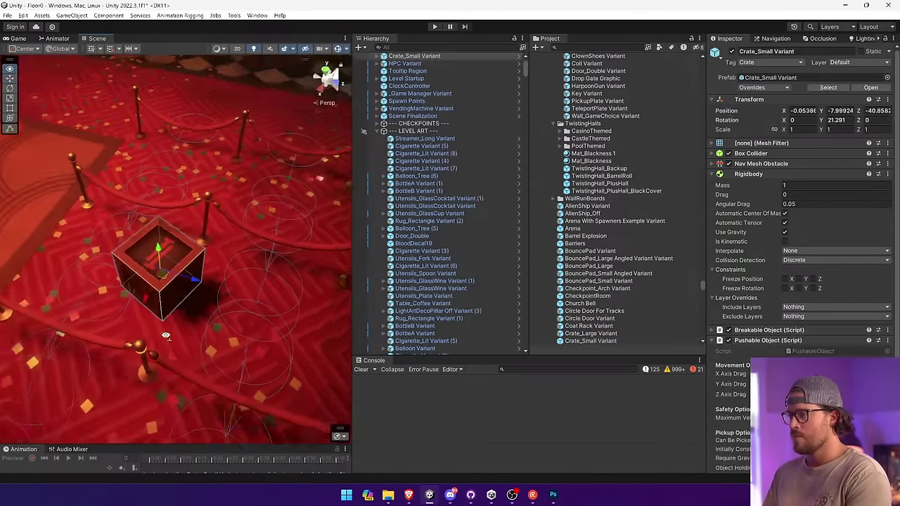
right_drag(260, 334, 422, 295)
click(210, 334)
right_drag(210, 334, 291, 364)
scroll(292, 365, down, 5)
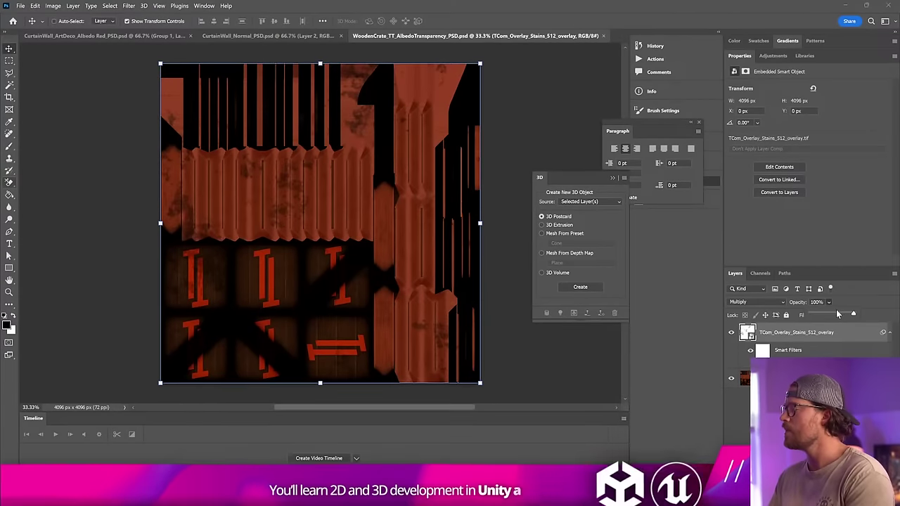
Step: In Photoshop, set the stains overlay's opacity to 68%, save the crate texture, and return to Unity
drag(837, 314, 842, 316)
key(ctrl+s)
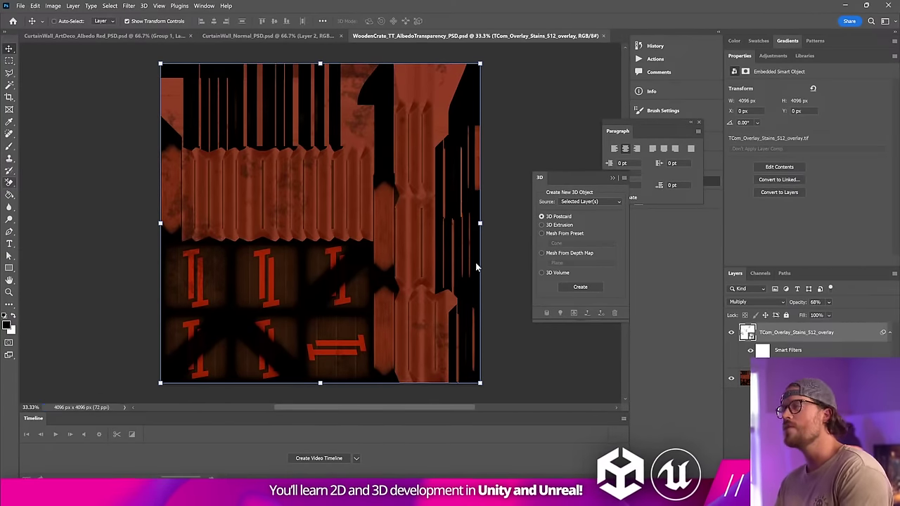
key(alt+Tab)
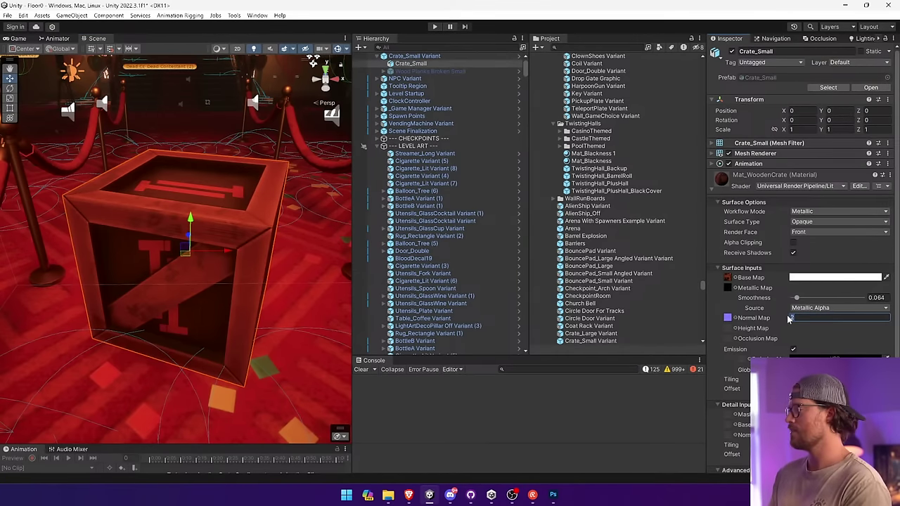
Step: Try normal map strengths of 2 and 3 on the crate's Mat_WoodenCrate material
drag(789, 319, 790, 318)
text(2)
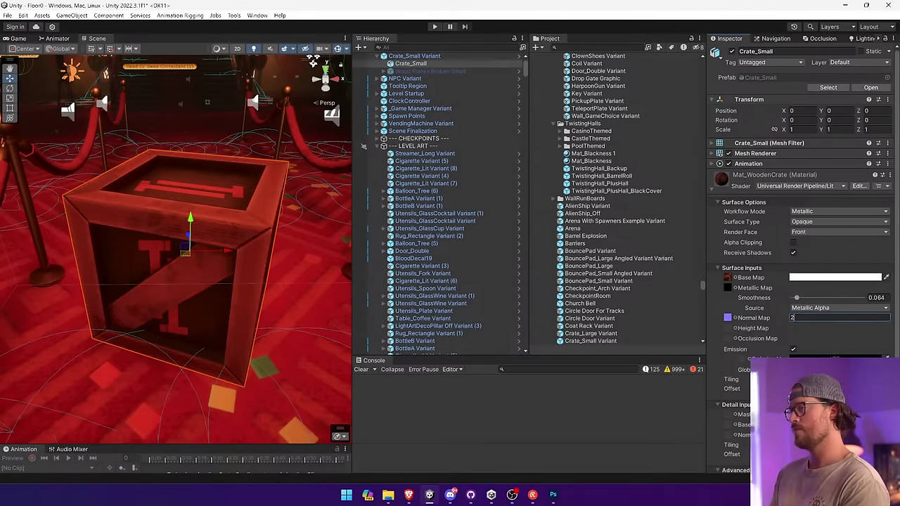
right_drag(274, 295, 465, 388)
right_drag(295, 281, 695, 205)
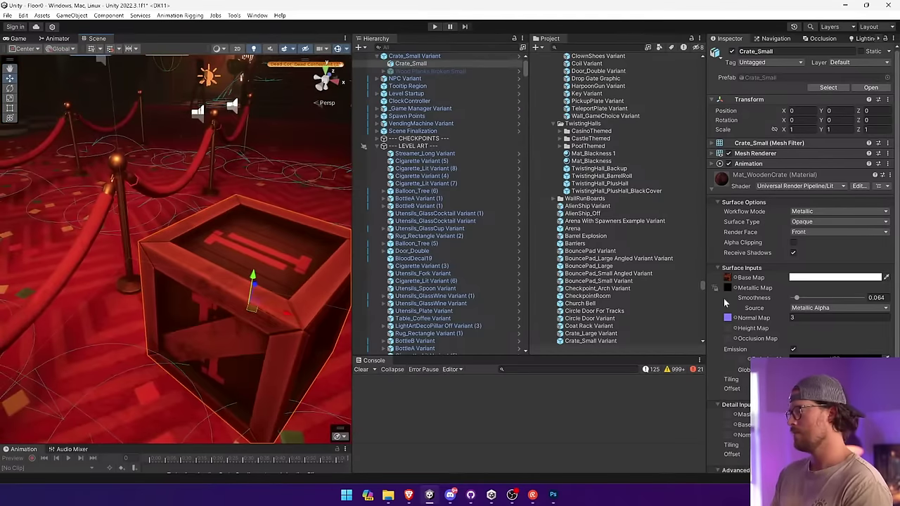
Step: Locate the floor's carpet material and try a normal map strength of 0.35 on the six materials from Mat_Carpet Red Art Deco to Mat_Carpet Teal Stripes
right_drag(296, 310, 159, 229)
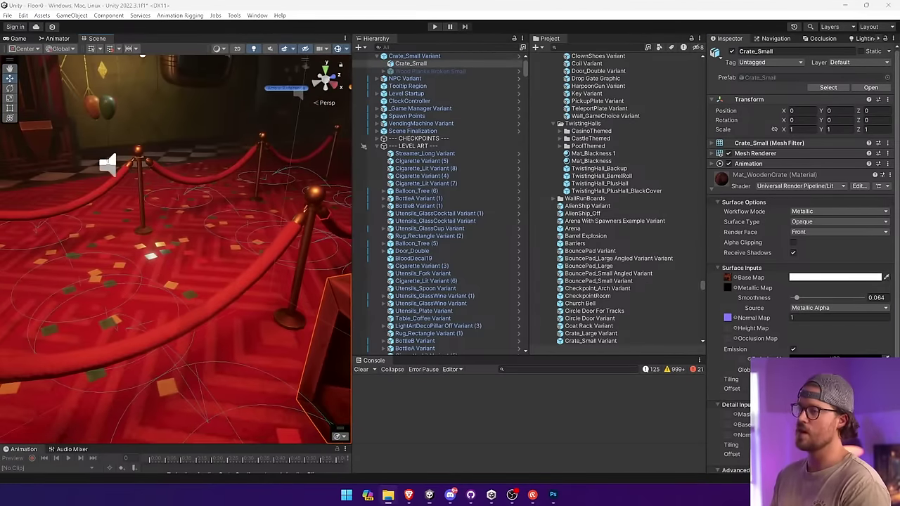
click(159, 229)
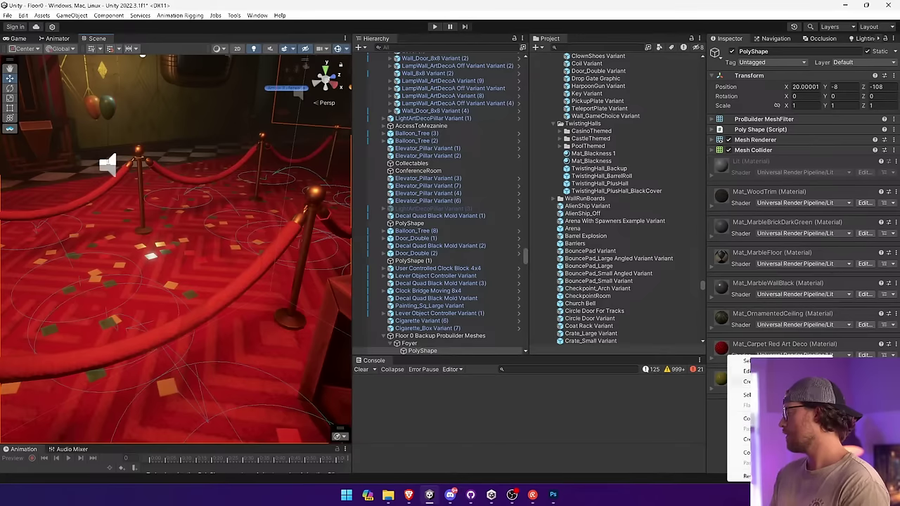
click(738, 355)
click(639, 141)
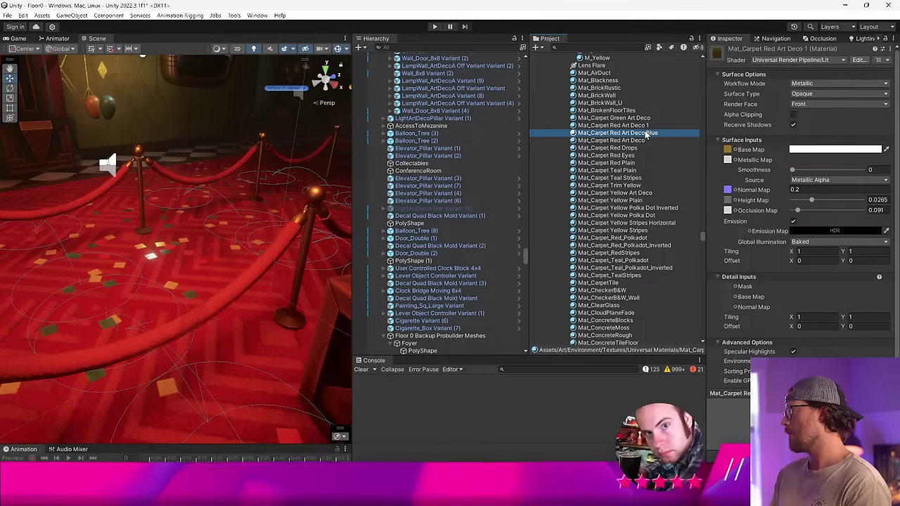
click(610, 140)
shift+click(623, 178)
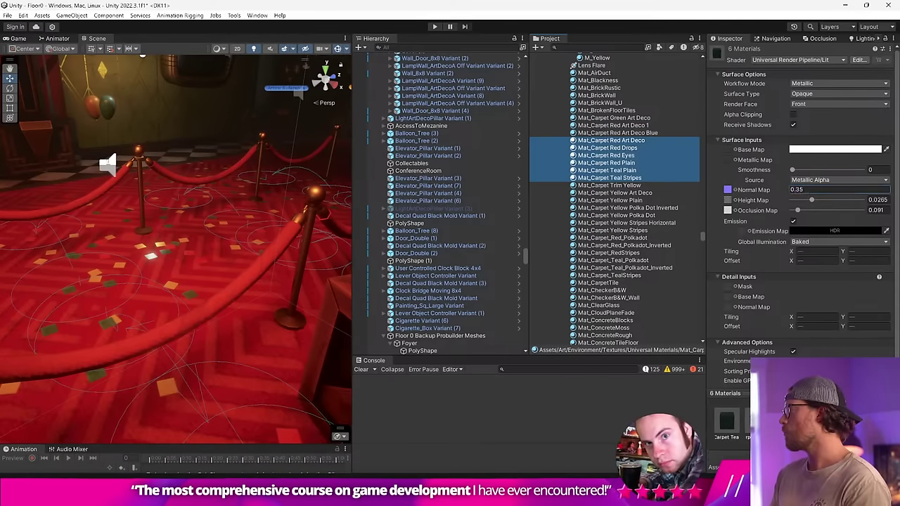
Step: Compare the normal map strengths of the Teal Stripes, Yellow Stripes, Red Plain and RedStripes carpet materials
click(623, 178)
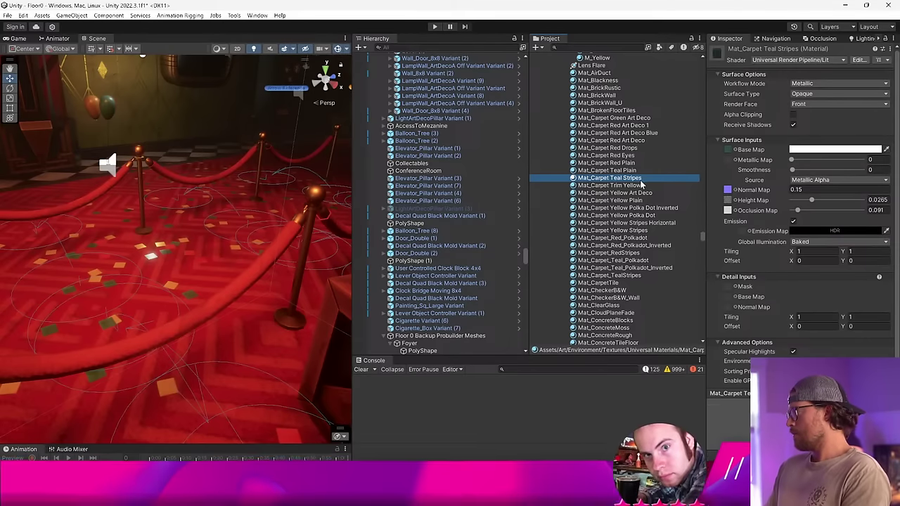
ctrl+click(647, 231)
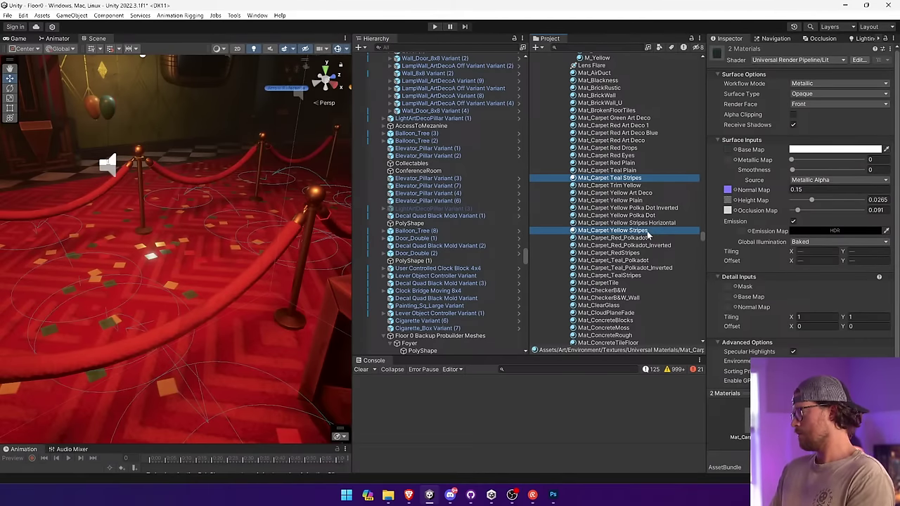
click(635, 179)
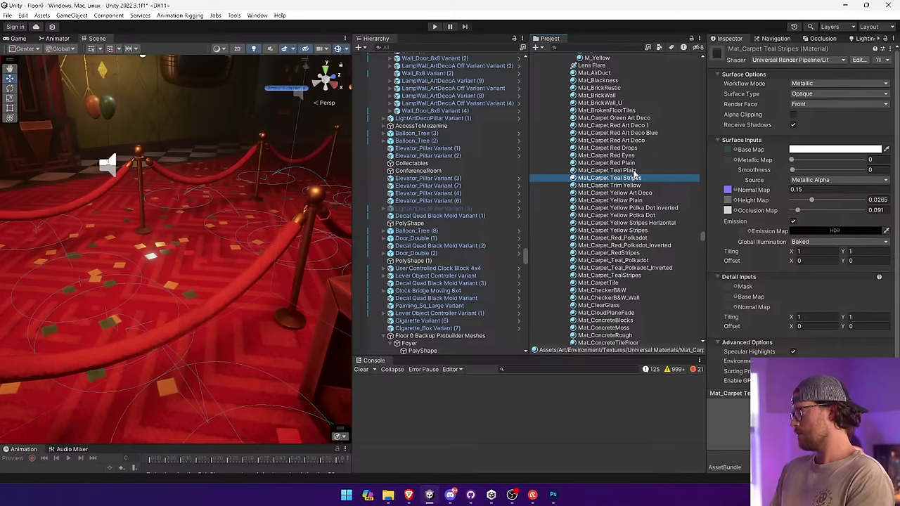
click(634, 163)
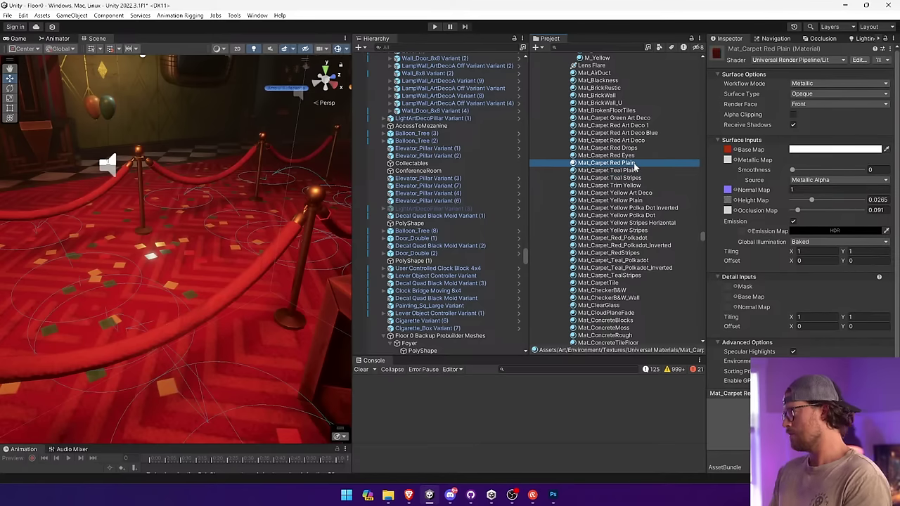
click(646, 253)
click(815, 189)
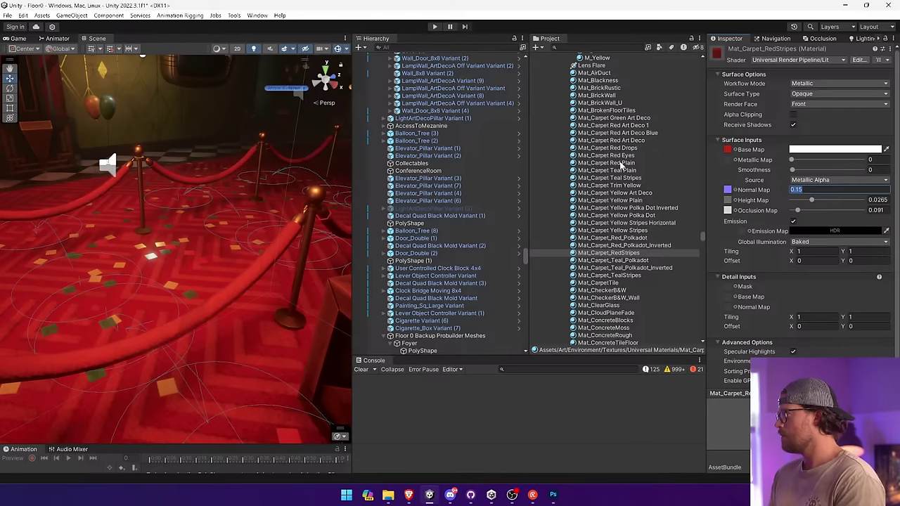
Step: Set the normal map strength to 0.2 for the floor's Mat_Carpet Red Art Deco and the other three materials up to Mat_Carpet Green Art Deco
click(280, 227)
right_click(725, 344)
click(734, 383)
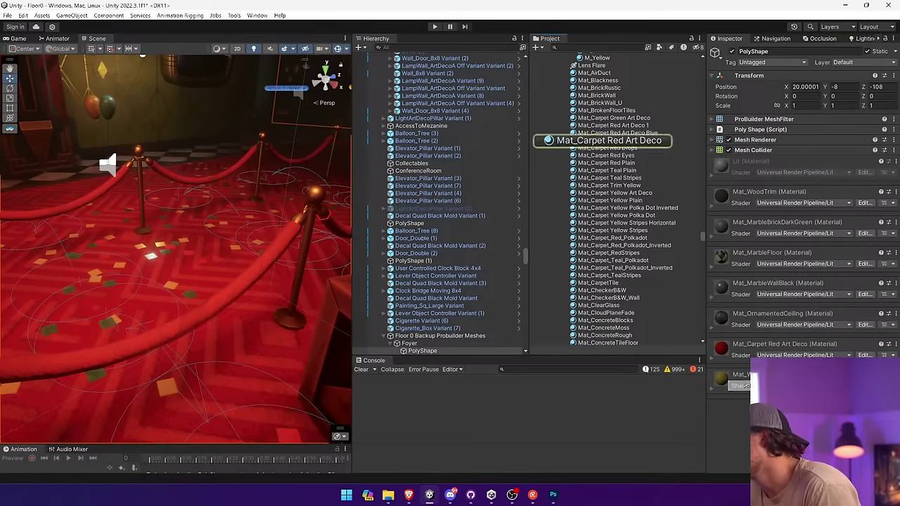
click(614, 142)
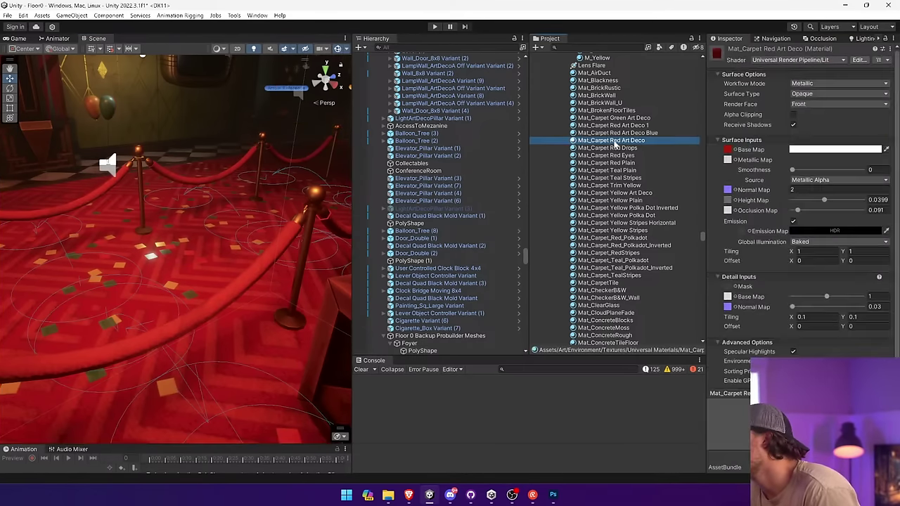
shift+click(648, 118)
click(809, 190)
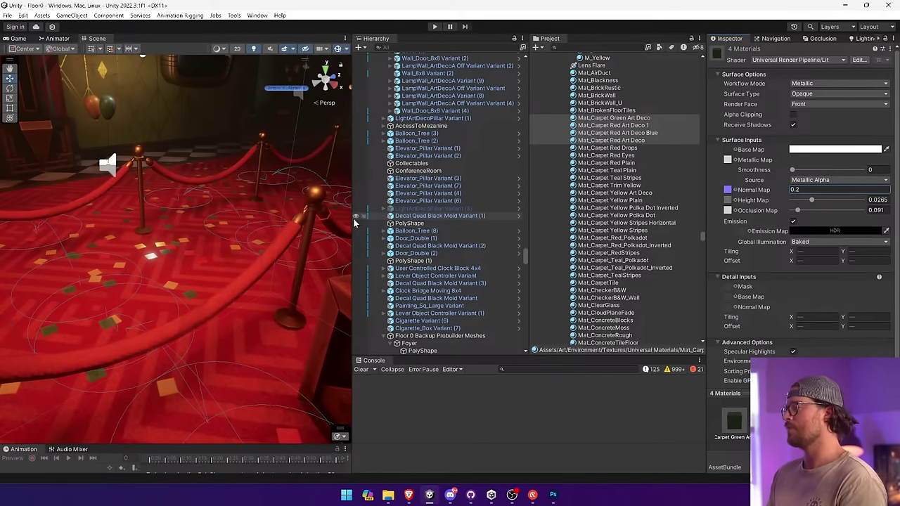
Step: Enlarge the scene view and examine the Mat_Balloon_C material on the teal balloon
drag(353, 222, 602, 215)
right_drag(478, 211, 440, 202)
key(w)
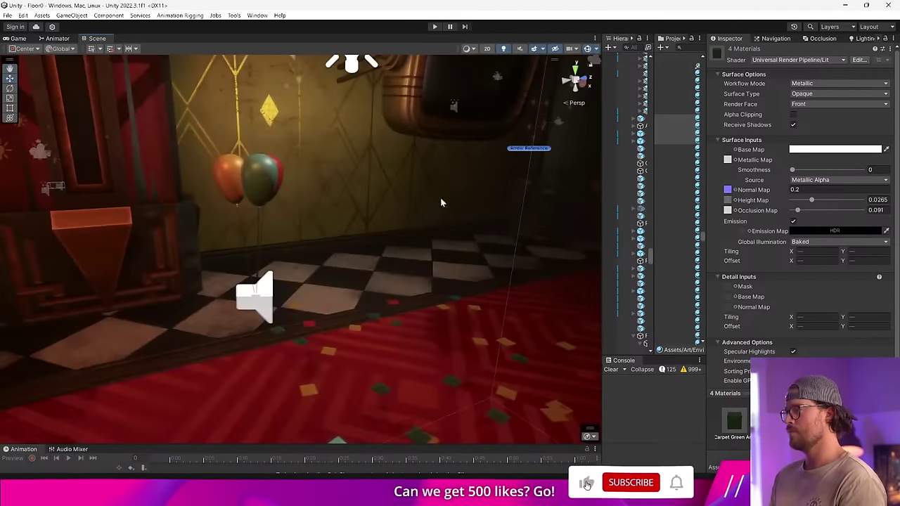
click(258, 171)
click(258, 171)
scroll(729, 313, down, 10)
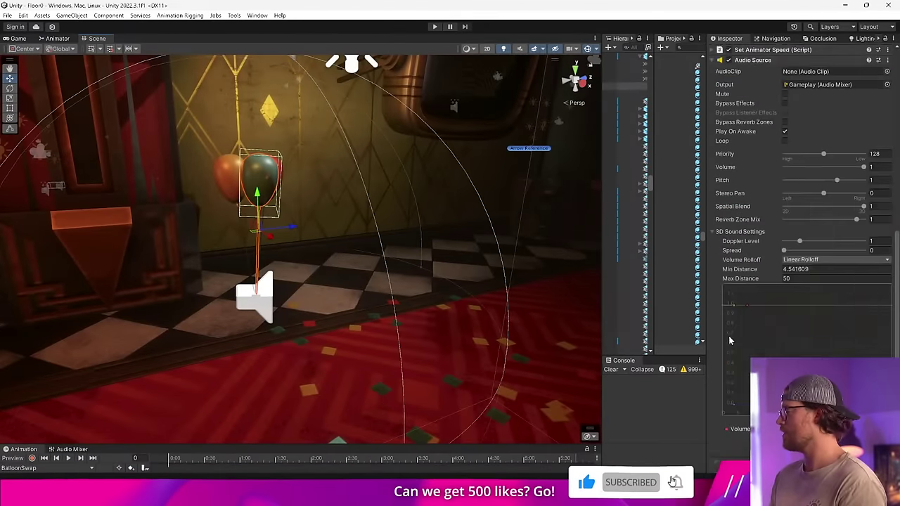
scroll(729, 340, down, 10)
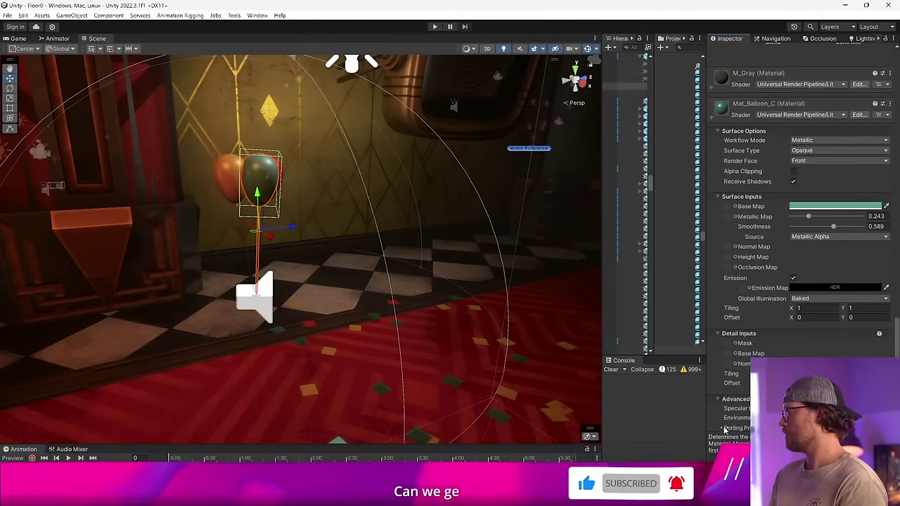
Step: Examine the yellow wall's Mat_Wallpaper Yellow Art Deco material and look around the lobby up to the arched entrance
right_drag(385, 225, 383, 158)
click(331, 236)
right_drag(332, 236, 608, 250)
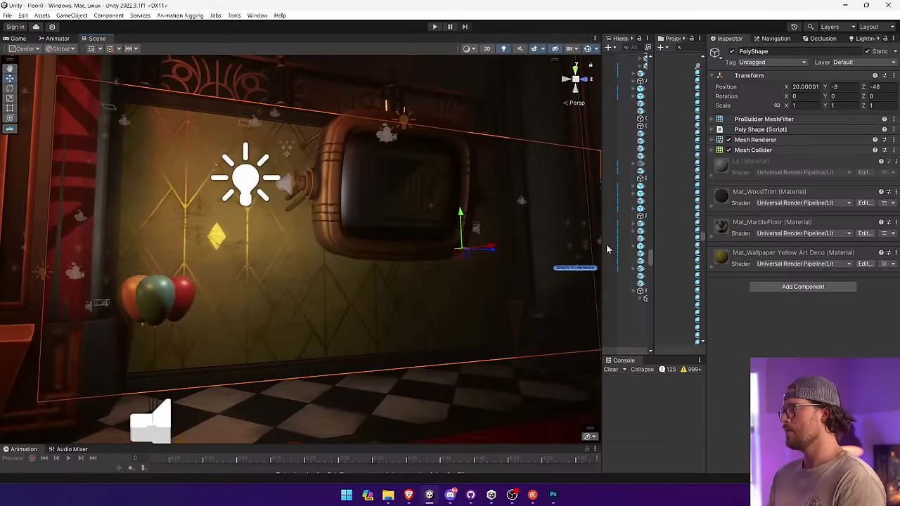
click(733, 253)
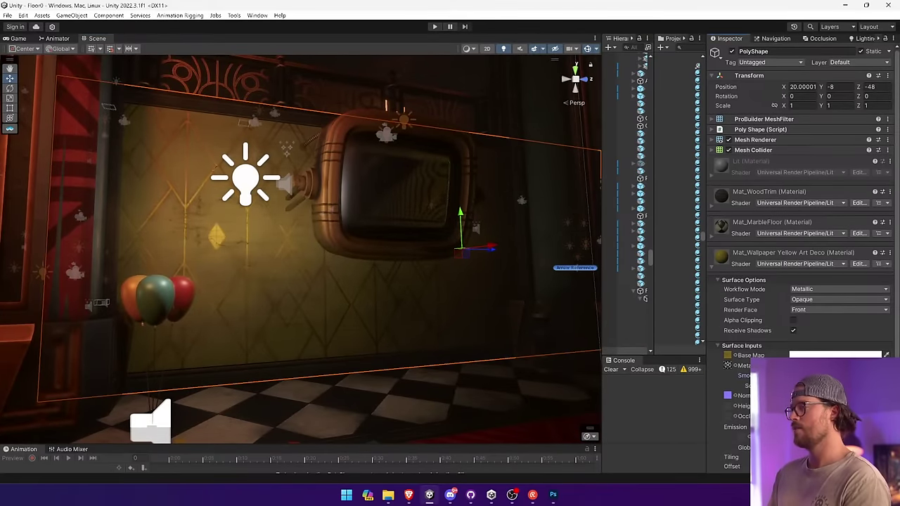
right_drag(280, 251, 606, 226)
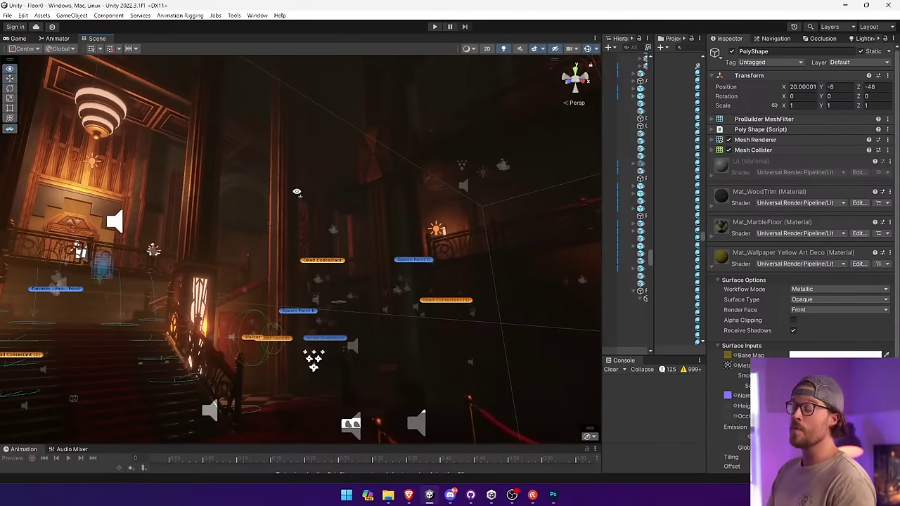
right_drag(297, 192, 144, 241)
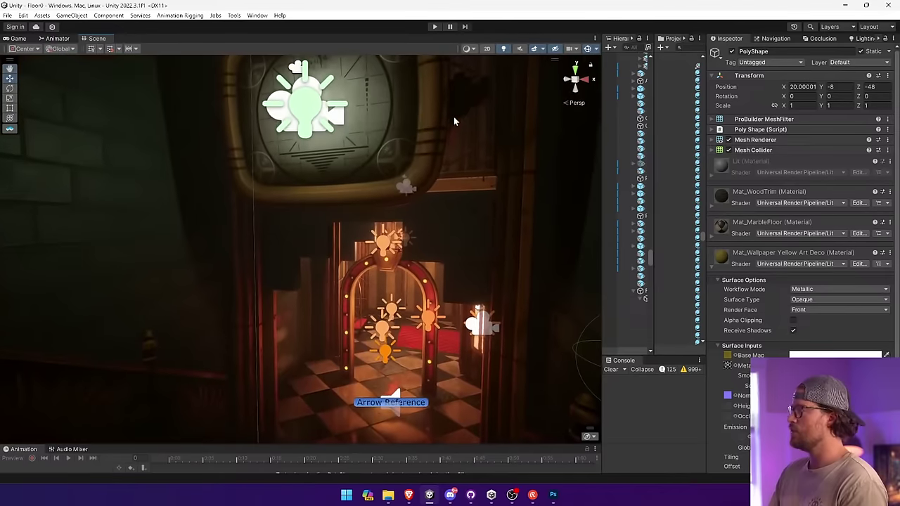
Step: Search the project for Floor1 and open the Floor1 scene
drag(603, 132, 483, 131)
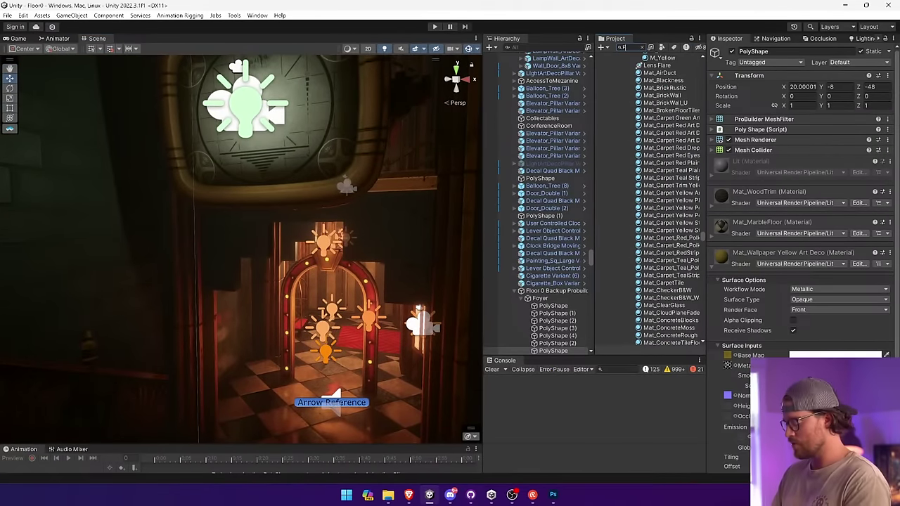
text(1)
click(638, 97)
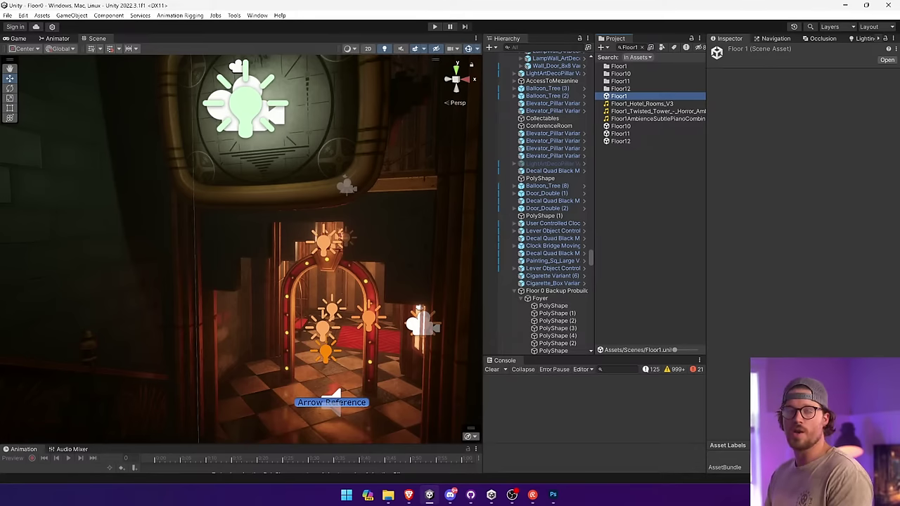
key(Return)
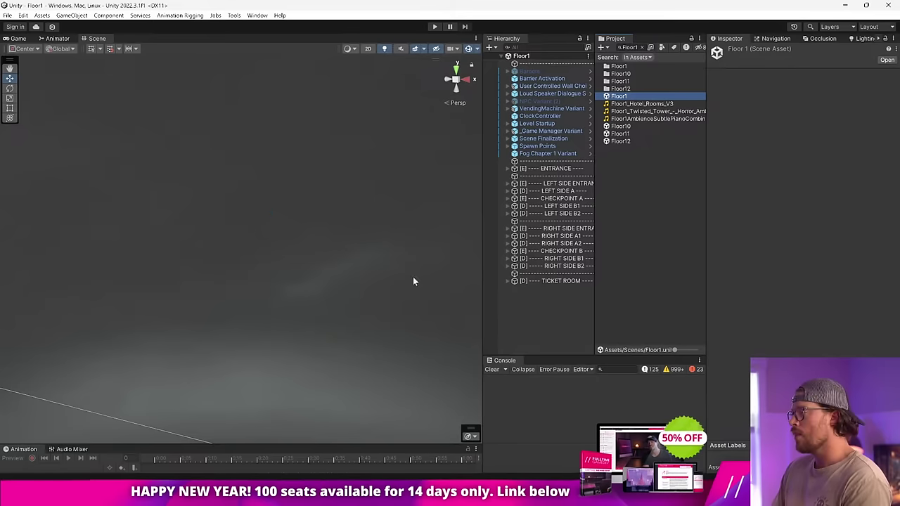
Step: Frame the Scene Finalization object in the Floor1 scene and inspect the interior around the round doorway
right_drag(413, 276, 436, 331)
click(549, 175)
double_click(552, 138)
key(f)
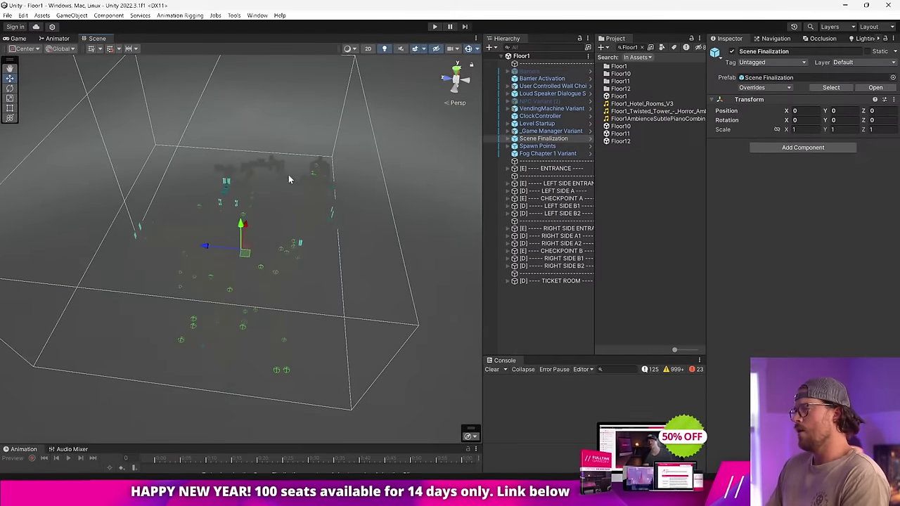
right_drag(289, 175, 298, 194)
key(w)
alt+drag(297, 194, 185, 129)
key(w)
right_drag(186, 129, 670, 57)
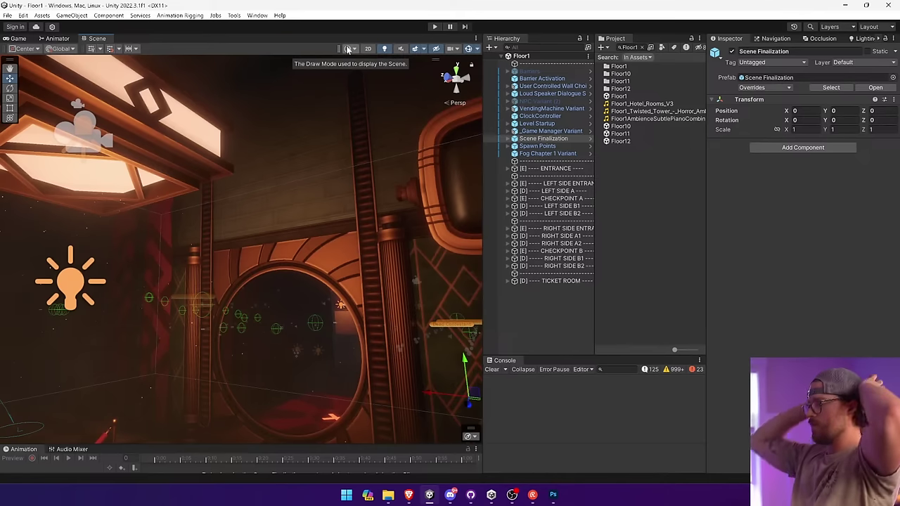
Step: Select the wall PolyShape under ENTRANCE and examine its Mat_MarbleBrickDarkGreen material's base map
click(300, 186)
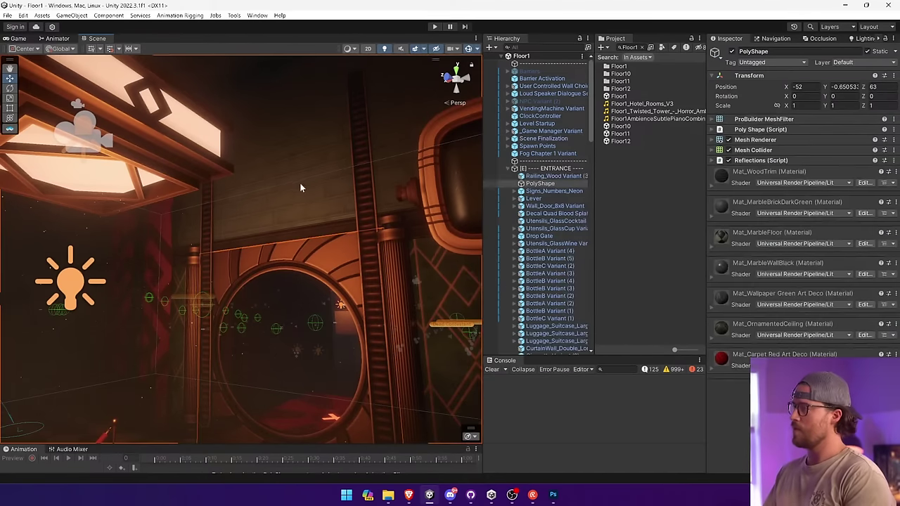
click(728, 209)
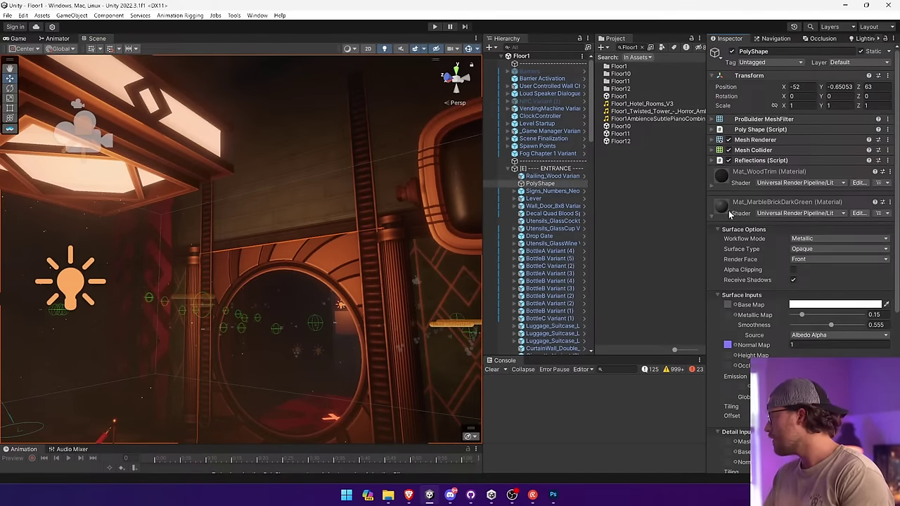
click(731, 305)
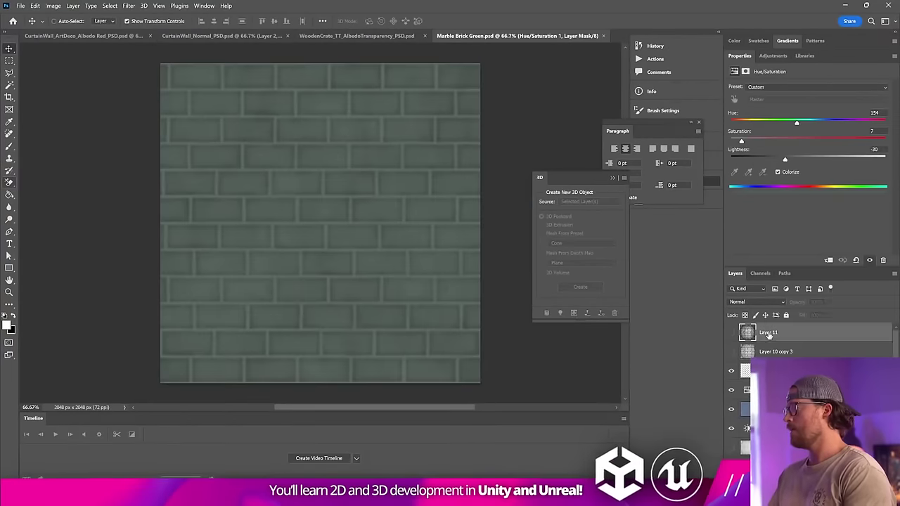
Step: In Photoshop's Marble Brick Green.psd, delete the layers from Layer 11 down to the one directly above Hue/Saturation 1
click(768, 333)
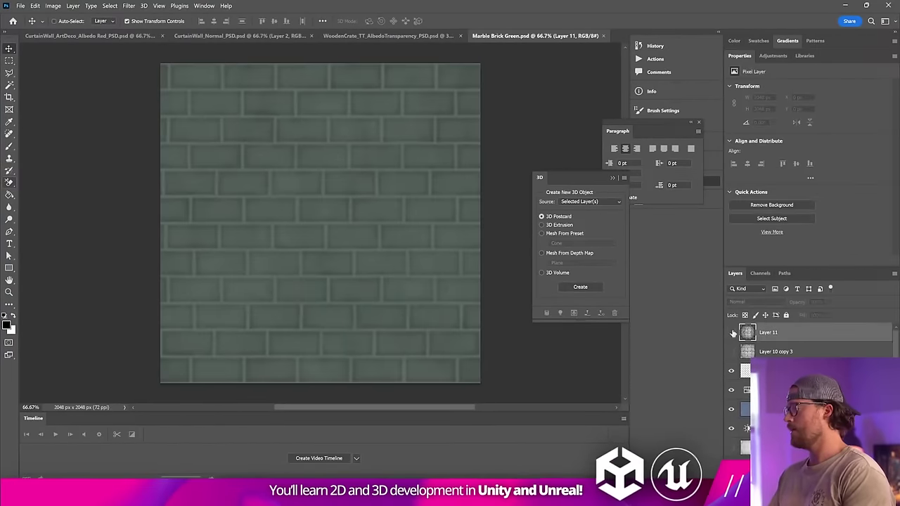
shift+click(773, 371)
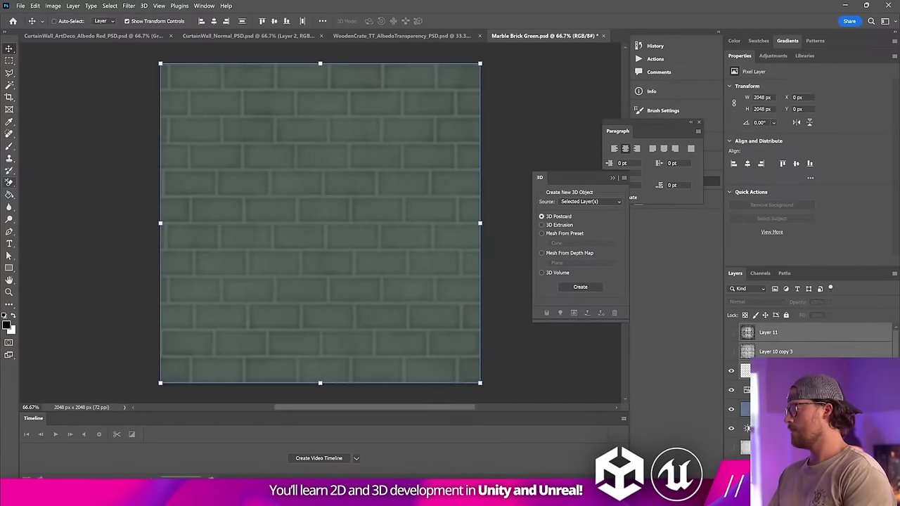
key(Delete)
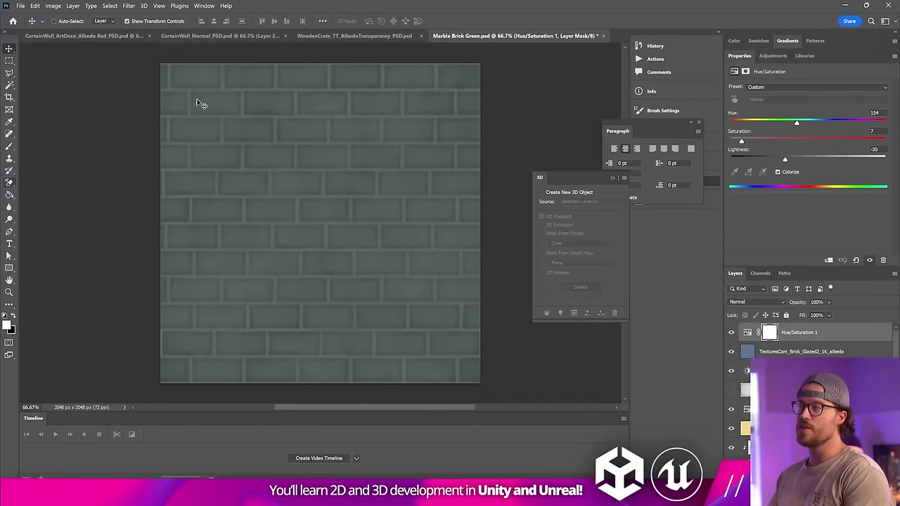
Step: Activate the Magic Wand and merge all remaining layers of the brick texture into a single layer
click(10, 85)
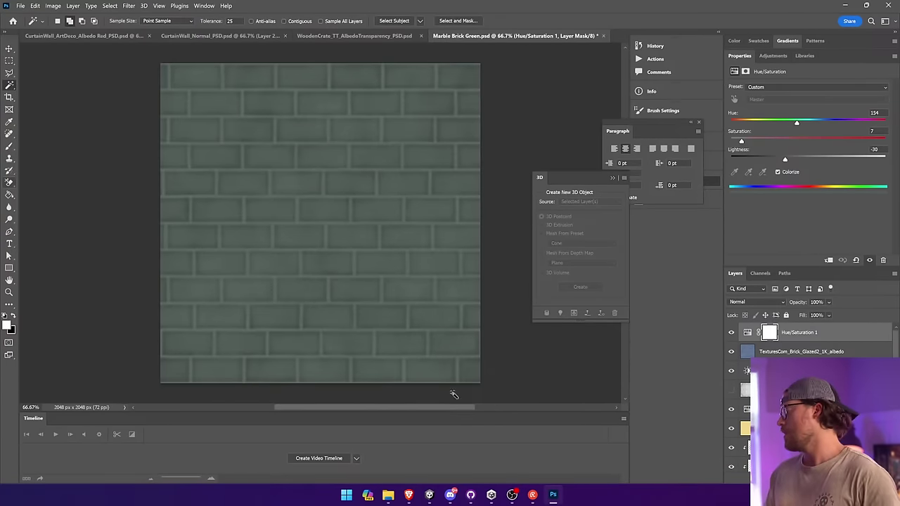
scroll(809, 404, down, 5)
scroll(808, 404, up, 5)
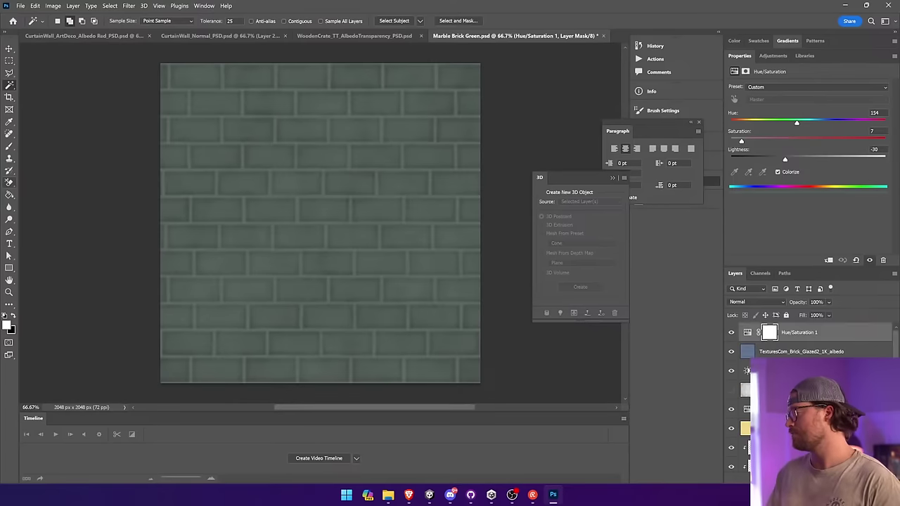
scroll(808, 404, down, 1)
scroll(808, 404, up, 1)
scroll(808, 404, down, 5)
right_click(780, 340)
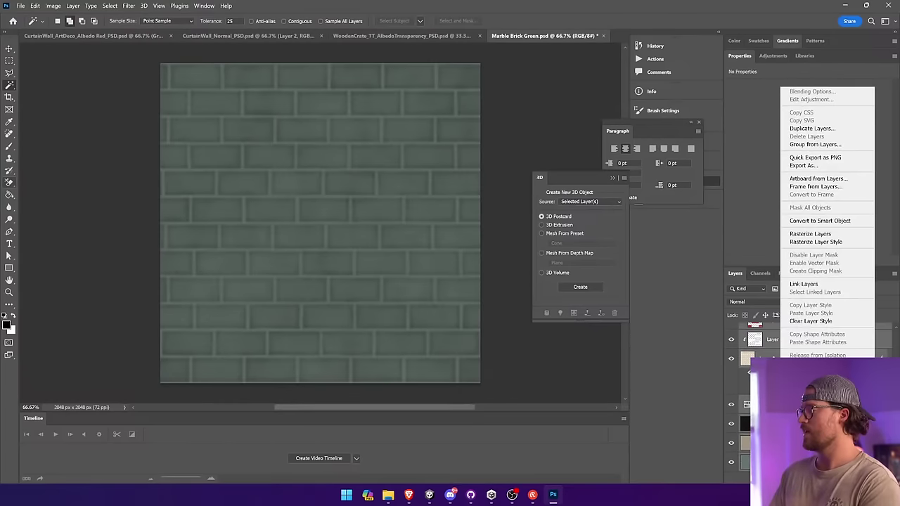
click(806, 368)
Step: Select two separate bricks in the third and fifth rows with a contiguous Magic Wand at tolerance 5, leaving out the mortar
click(421, 165)
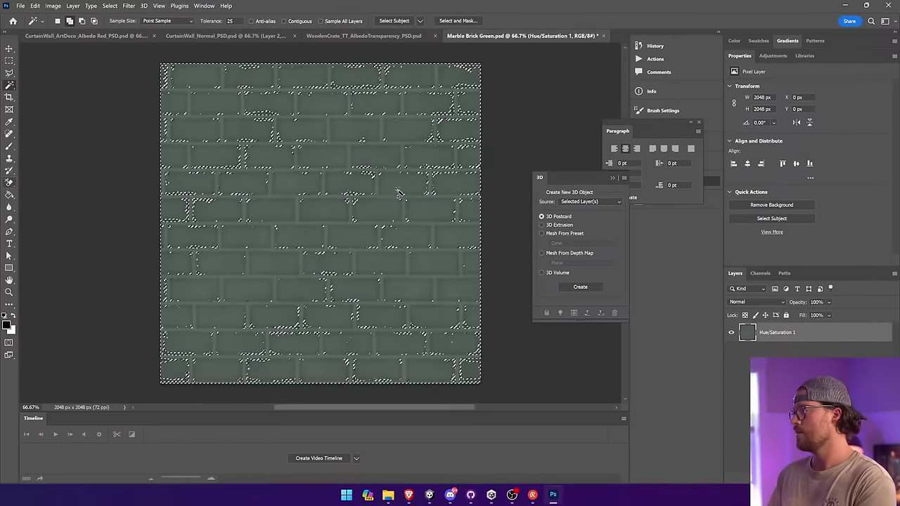
key(ctrl+d)
click(243, 132)
key(ctrl+d)
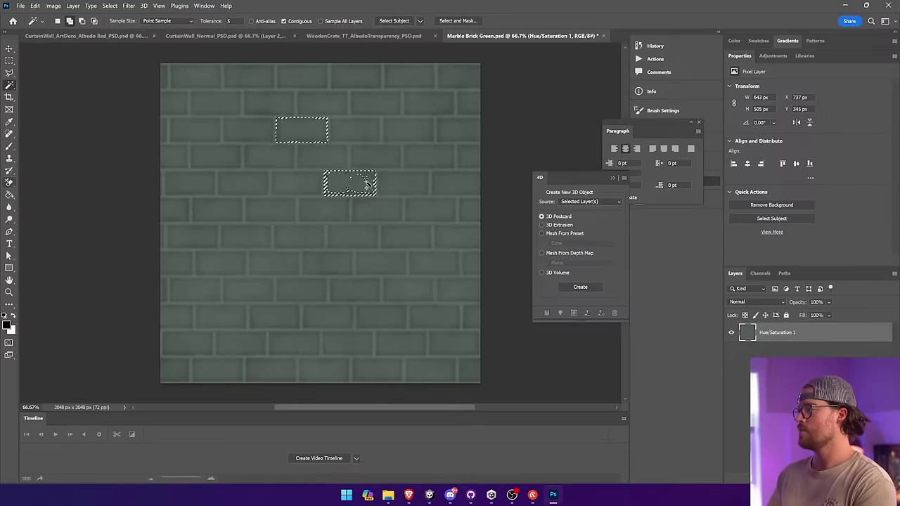
click(327, 197)
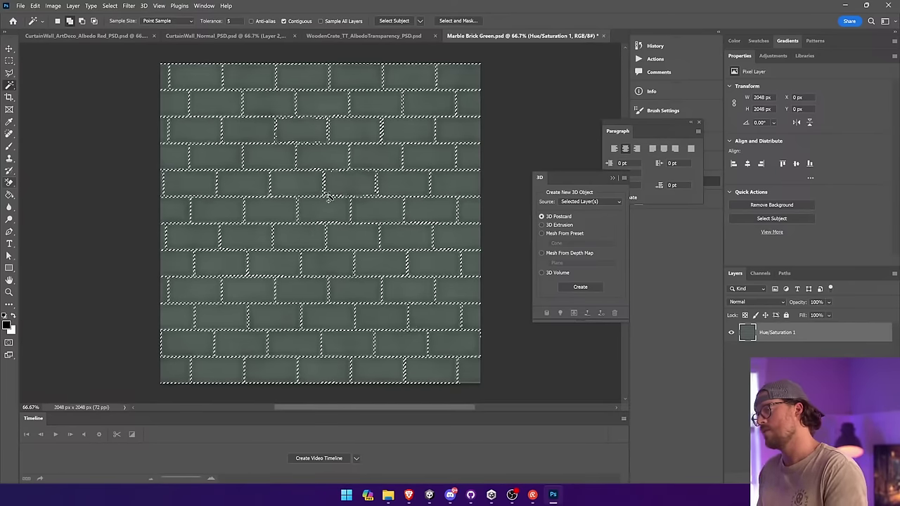
key(ctrl+z)
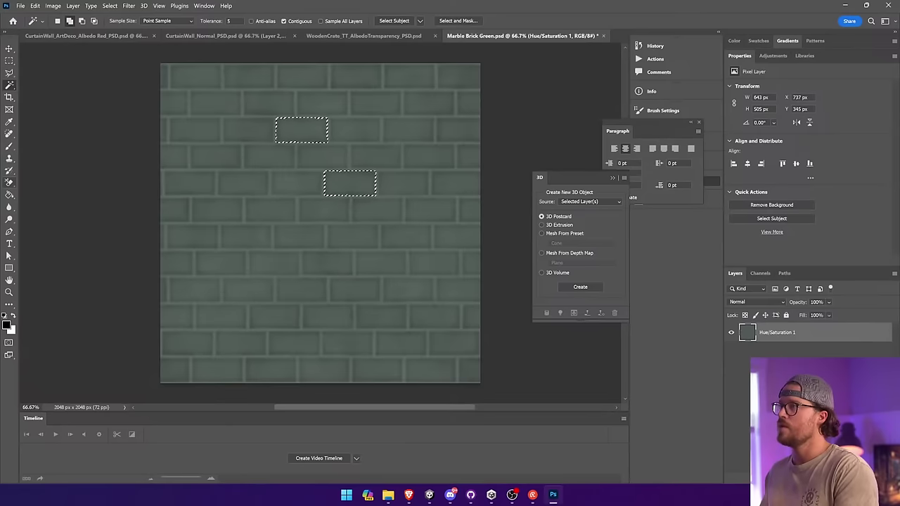
Step: Try adding a top-row brick to the selection with the Magic Wand tolerance set to 15
double_click(231, 21)
text(15)
click(362, 76)
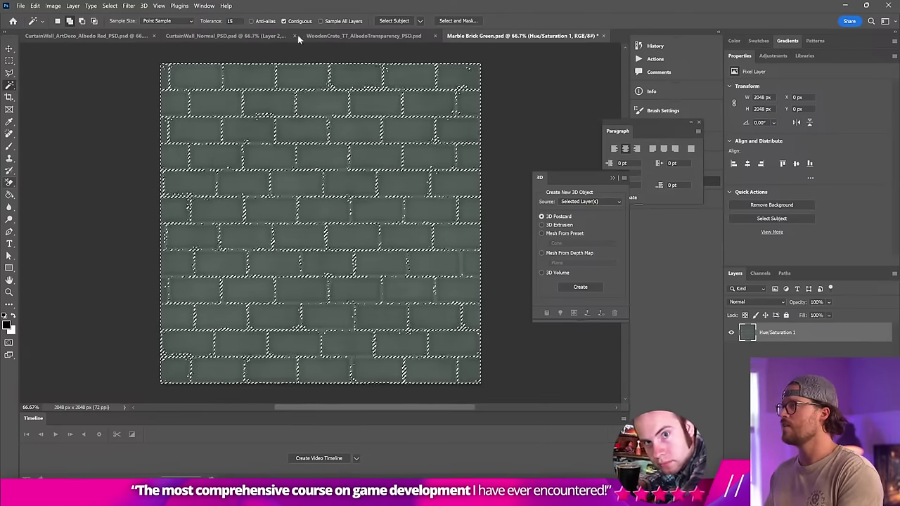
key(ctrl+z)
Step: Set the Magic Wand tolerance to 10 and add the fourth full brick of the top row to the selection
drag(244, 22, 217, 24)
text(1)
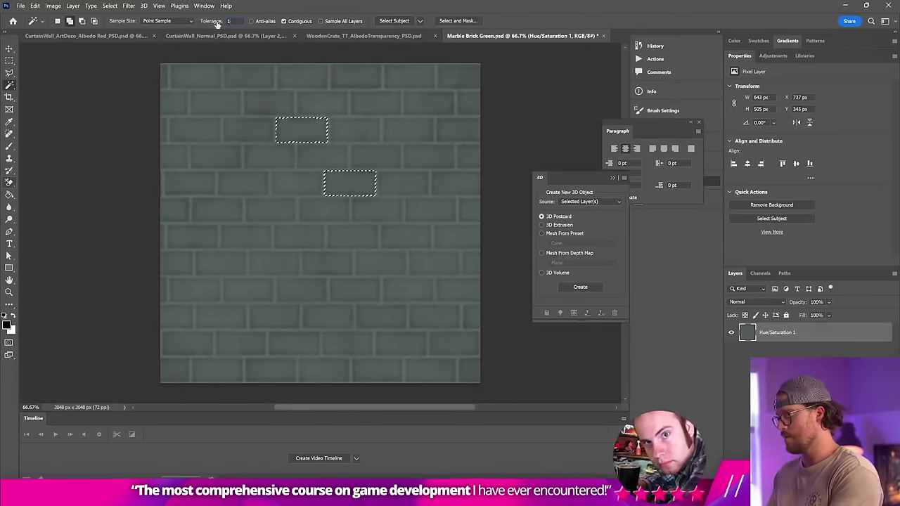
text(0)
click(357, 80)
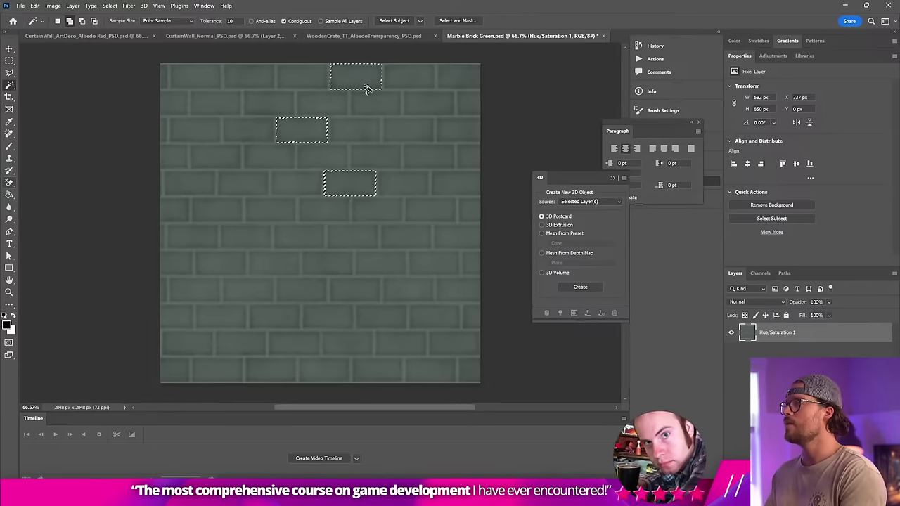
Step: Try adding more bricks in the middle and lower rows at tolerance 10, undoing each selection that spills into the mortar
click(278, 224)
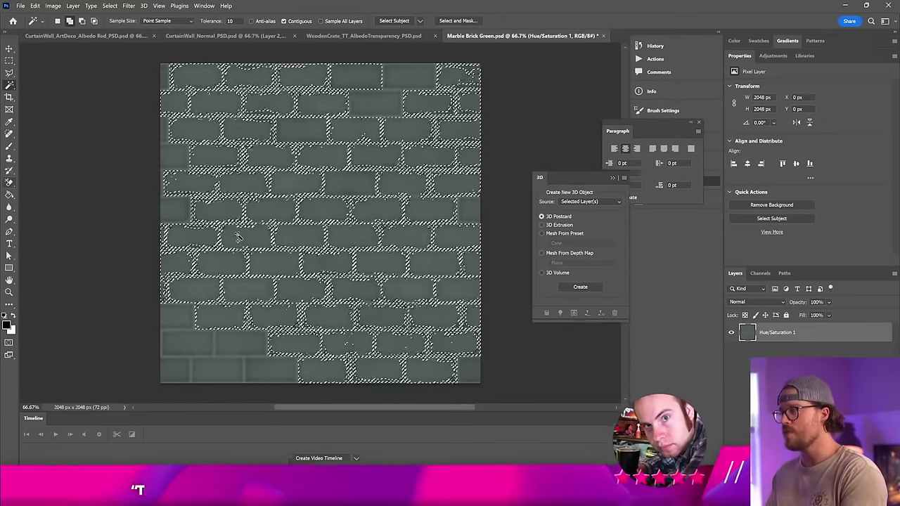
key(ctrl+z)
click(221, 294)
key(ctrl+z)
click(250, 297)
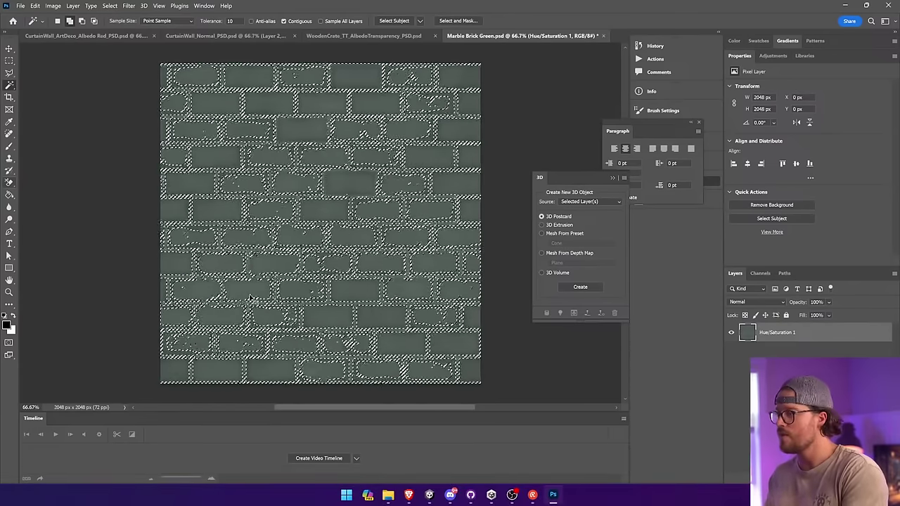
key(ctrl+z)
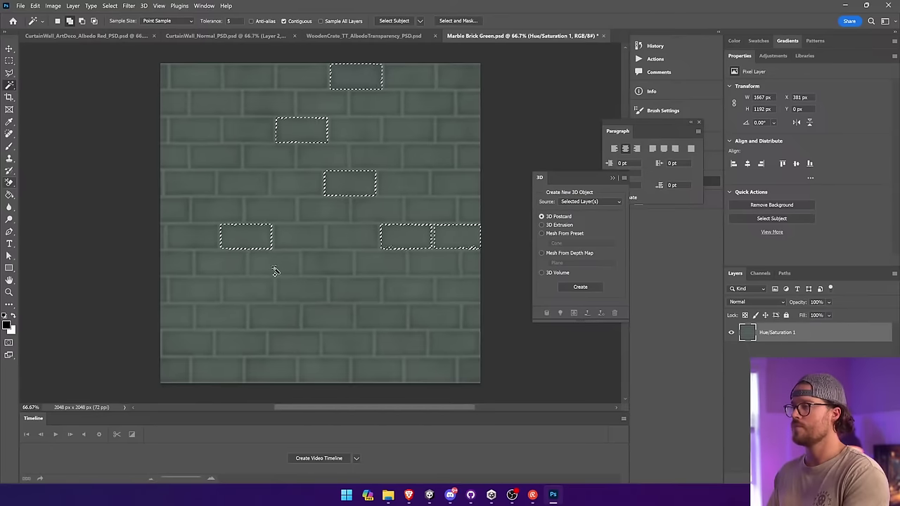
Step: At tolerance 5, add scattered bricks from the third, eighth, tenth and eleventh rows to the selection, undoing any spill into the mortar
click(375, 286)
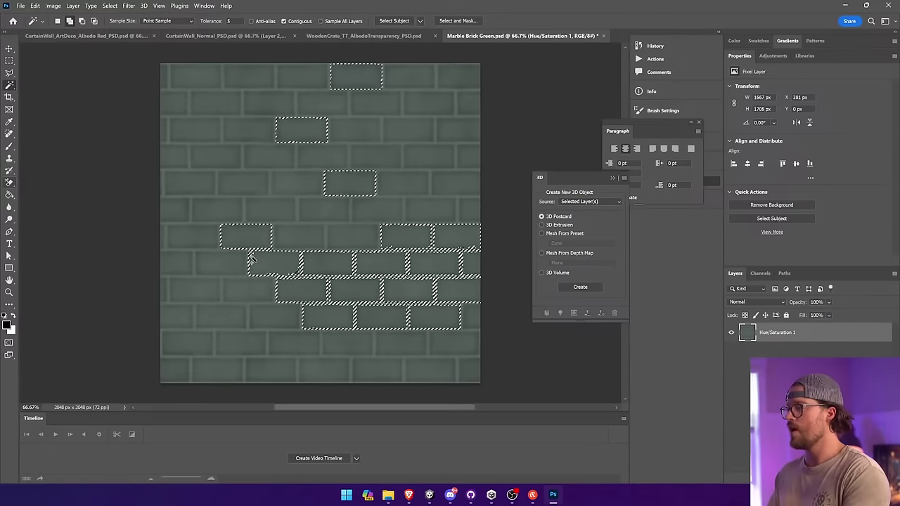
key(ctrl+z)
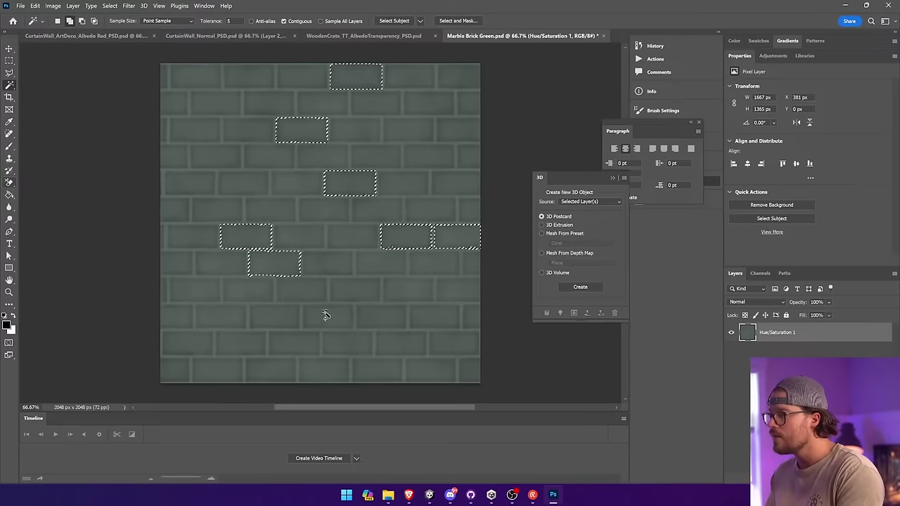
shift+click(349, 340)
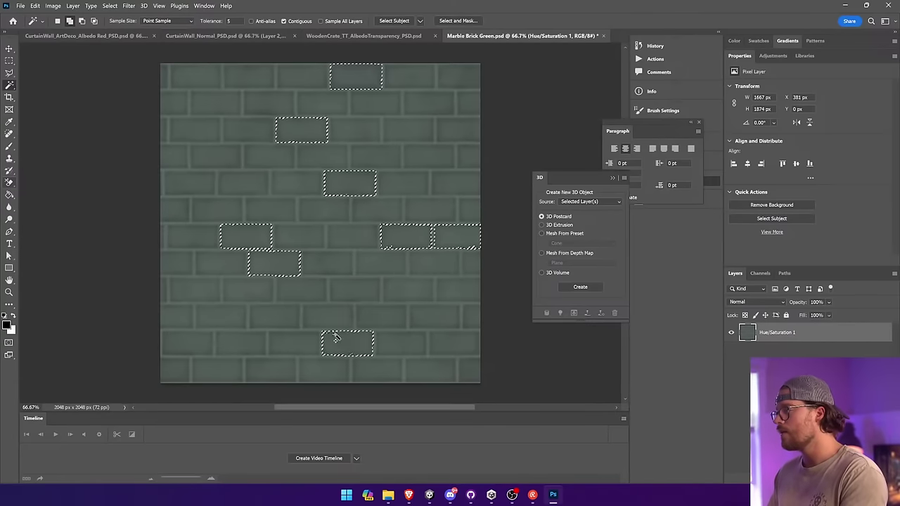
shift+click(215, 125)
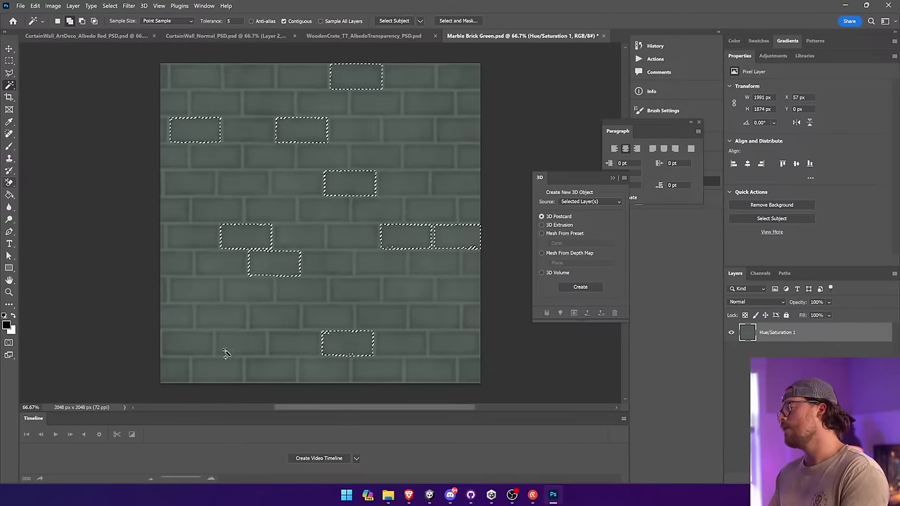
shift+click(218, 318)
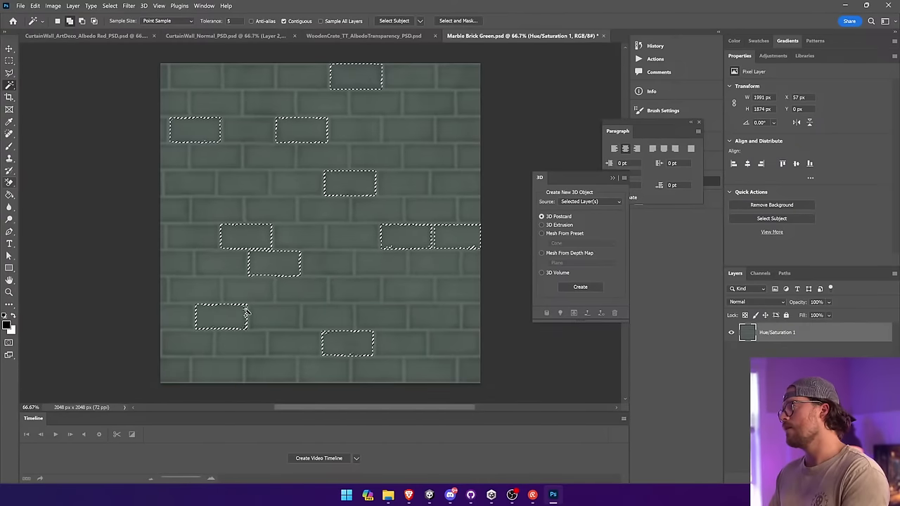
Step: Try copying the selected bricks to a new layer with a lower-opacity drop shadow, and undo the copy
key(ctrl+j)
key(v)
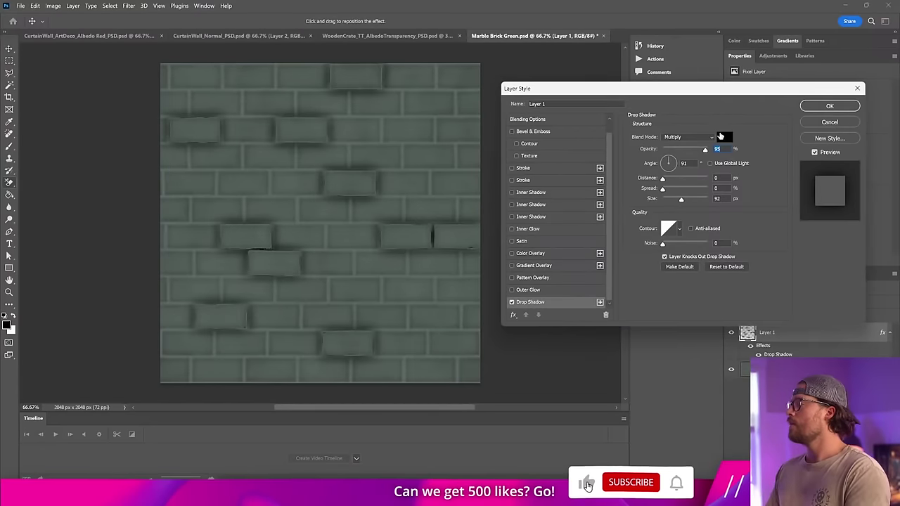
drag(705, 150, 686, 150)
click(809, 124)
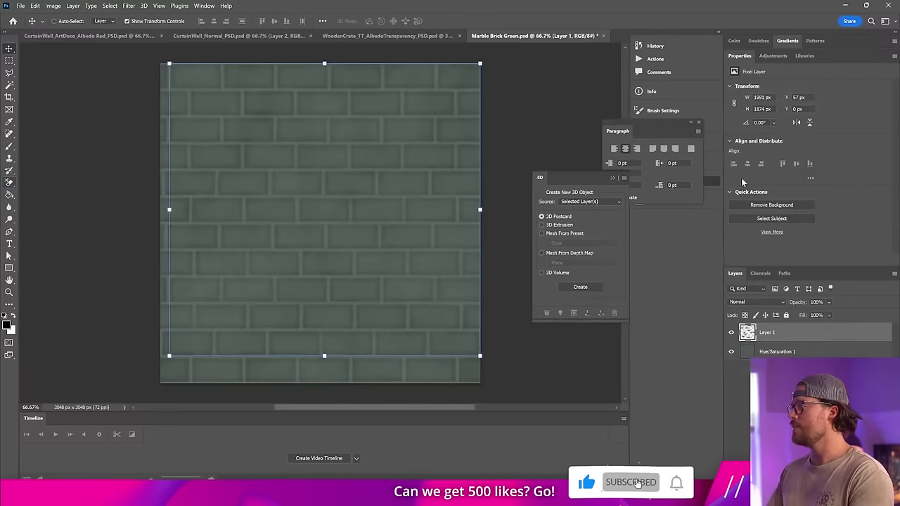
key(ctrl+z)
Step: Expand the selection around the chosen bricks, accepting the preset amount
click(9, 60)
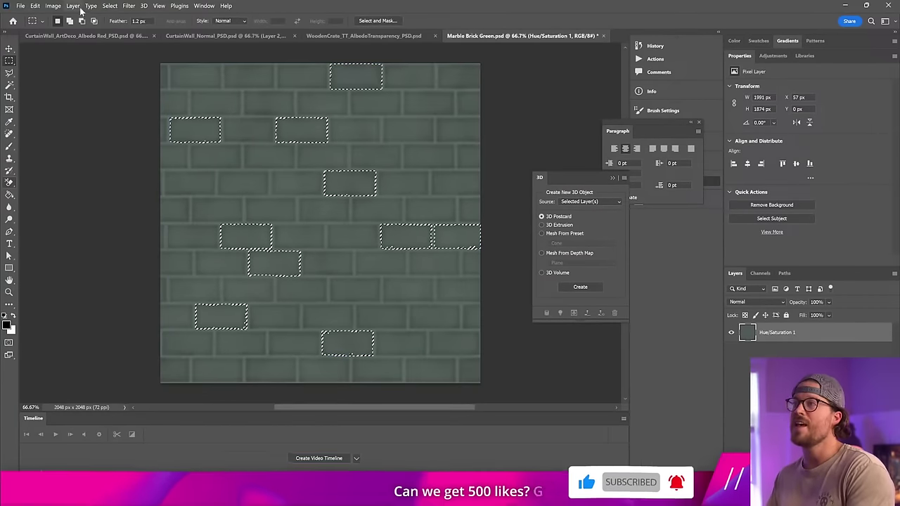
click(110, 6)
mouse_move(175, 140)
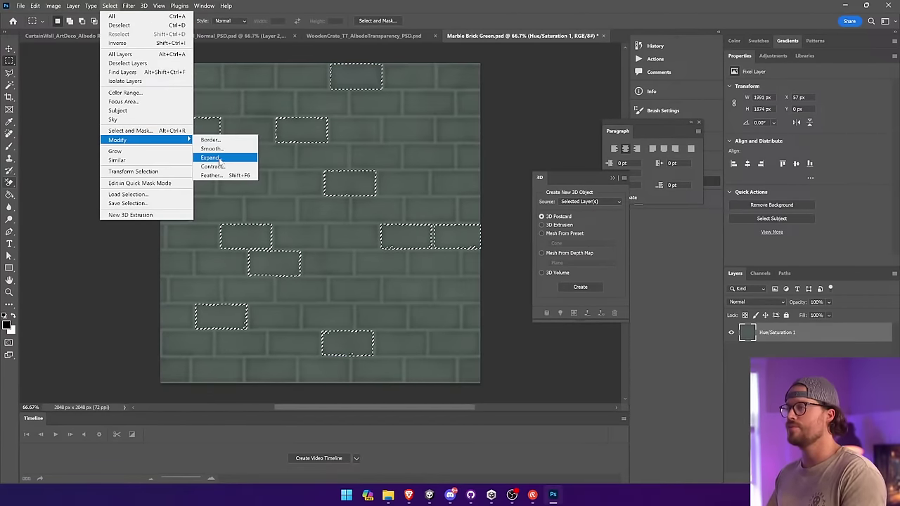
click(217, 158)
key(Return)
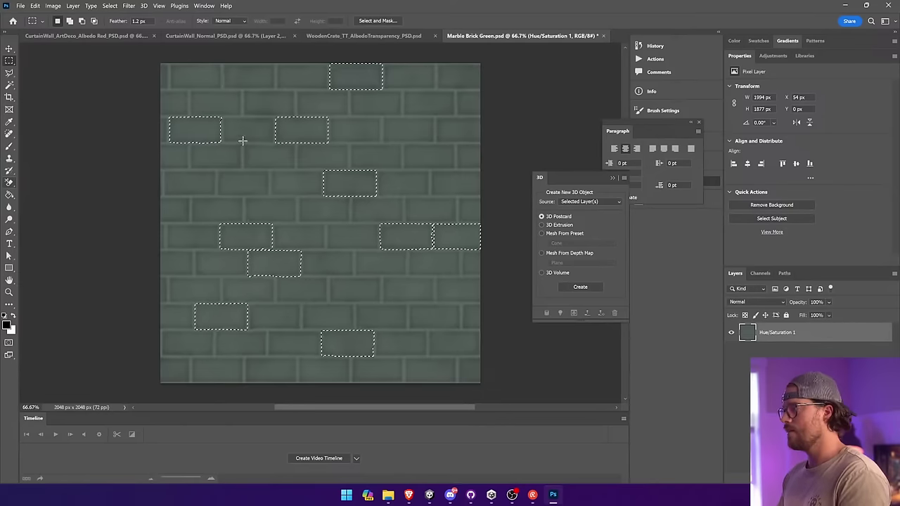
Step: Copy the expanded brick selection onto a new layer and make that layer active
key(ctrl+j)
key(v)
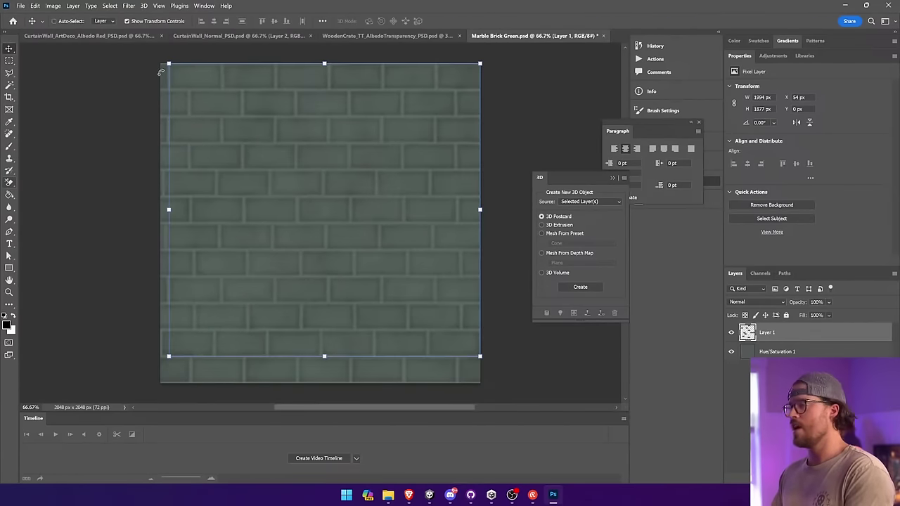
click(143, 6)
mouse_move(179, 6)
click(105, 106)
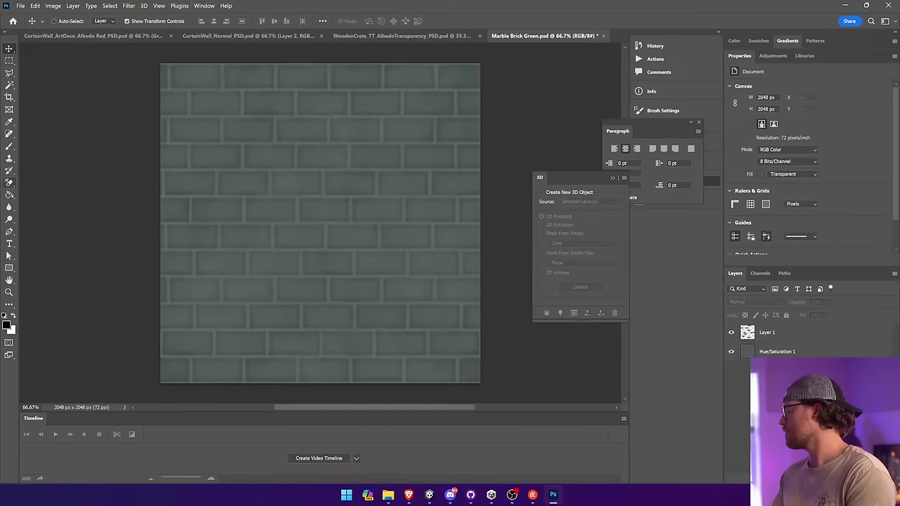
click(793, 334)
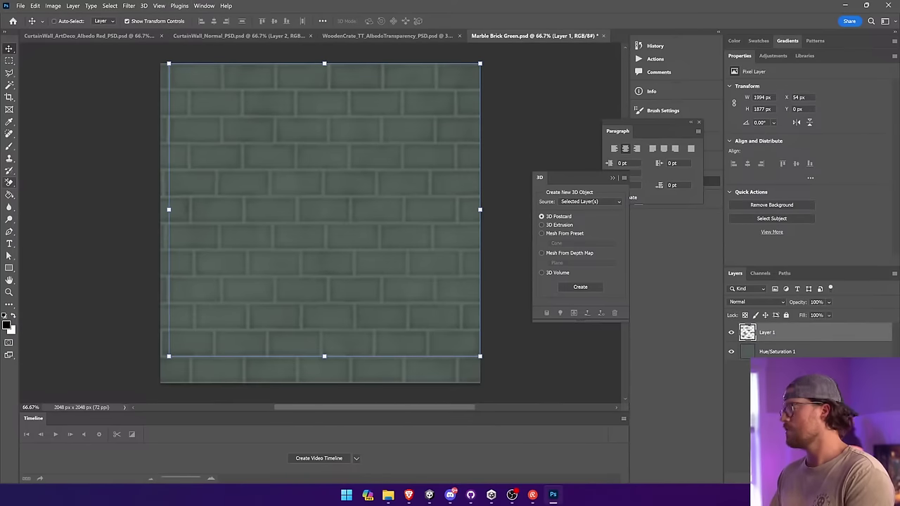
Step: Add a Multiply drop shadow to the copied bricks layer with 52% opacity, 0 px distance and 92 px size
click(787, 478)
click(804, 466)
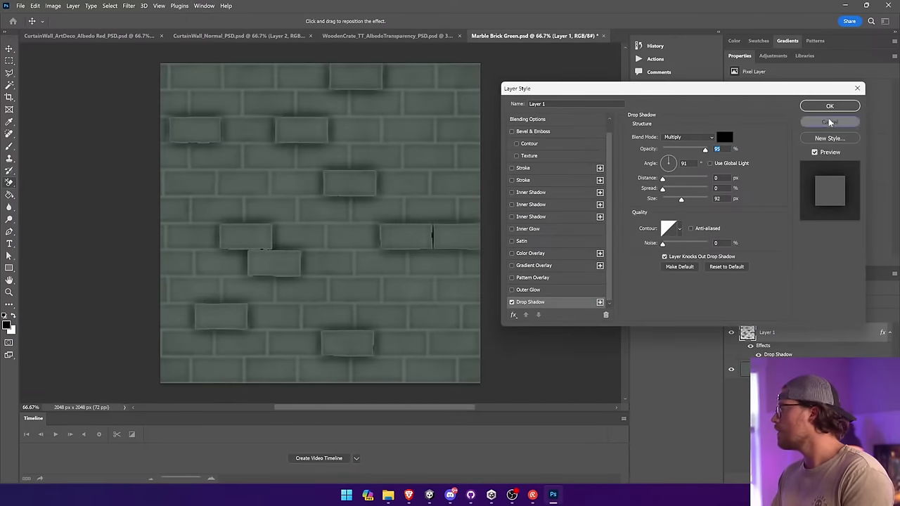
click(829, 122)
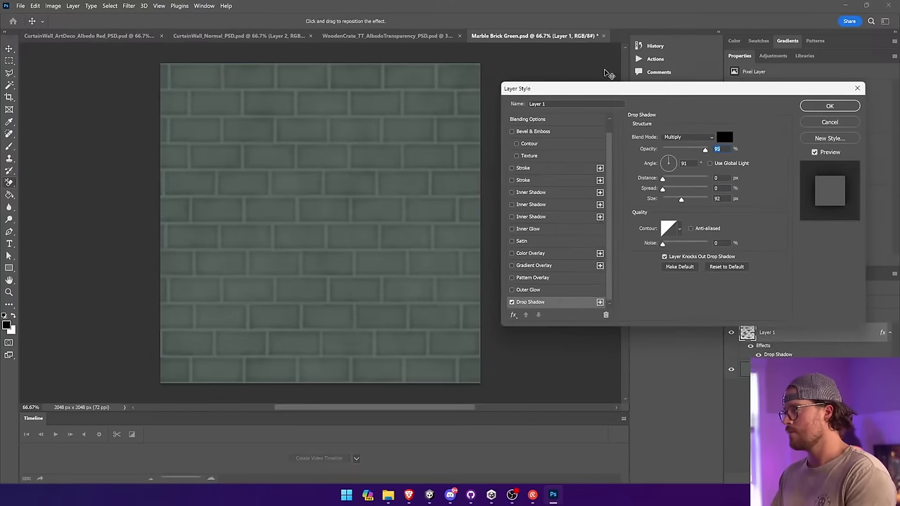
drag(689, 149, 686, 154)
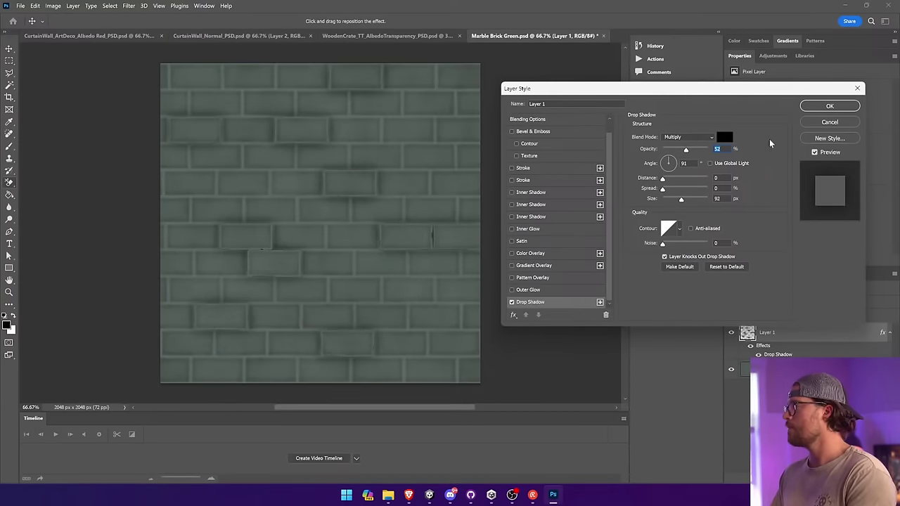
click(830, 106)
click(55, 6)
mouse_move(67, 28)
click(169, 27)
drag(638, 162, 622, 158)
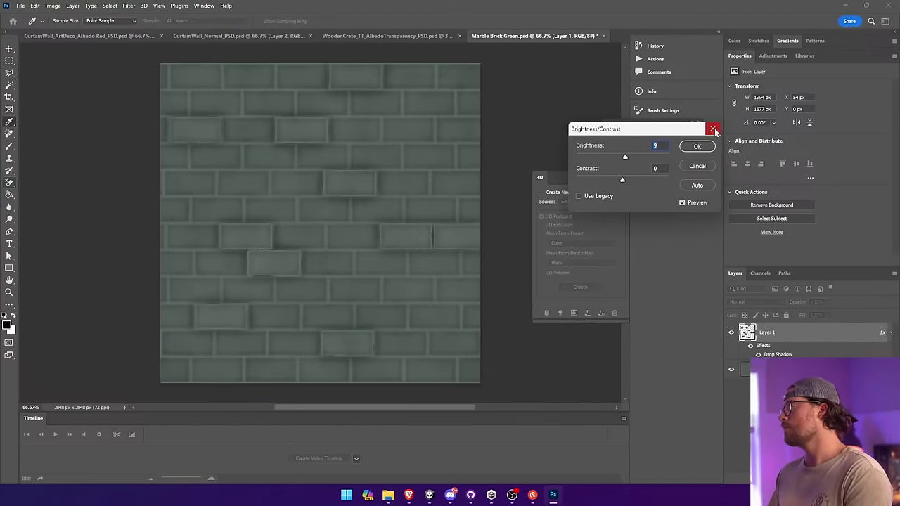
click(712, 128)
Step: Save the texture and switch to Unity to examine the shadowed bricks in the Floor1 scene
key(ctrl+s)
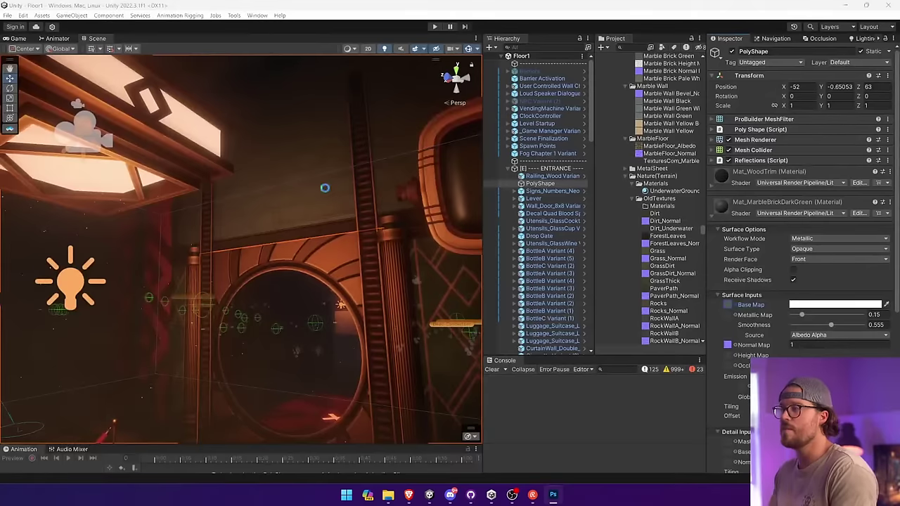
right_drag(186, 196, 305, 184)
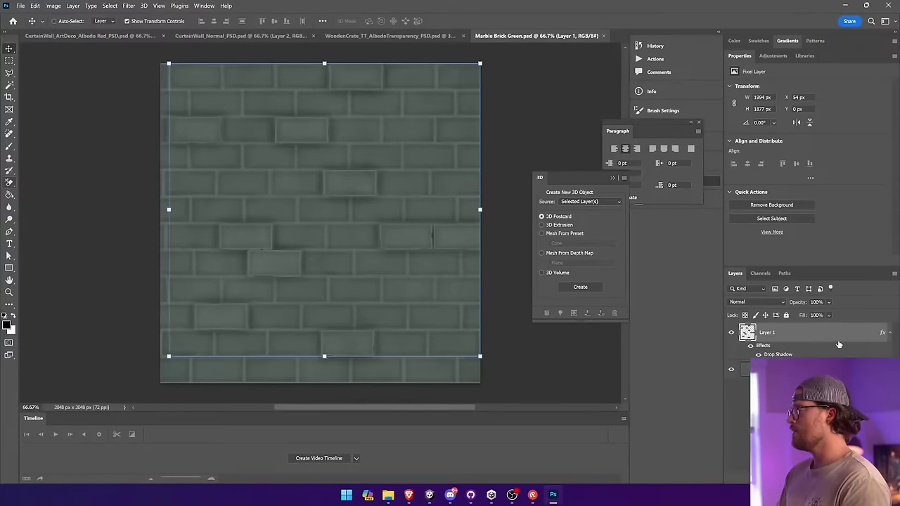
Step: Bake the drop shadow into the copied bricks layer and add a layer mask to it
right_click(839, 341)
click(820, 246)
click(799, 479)
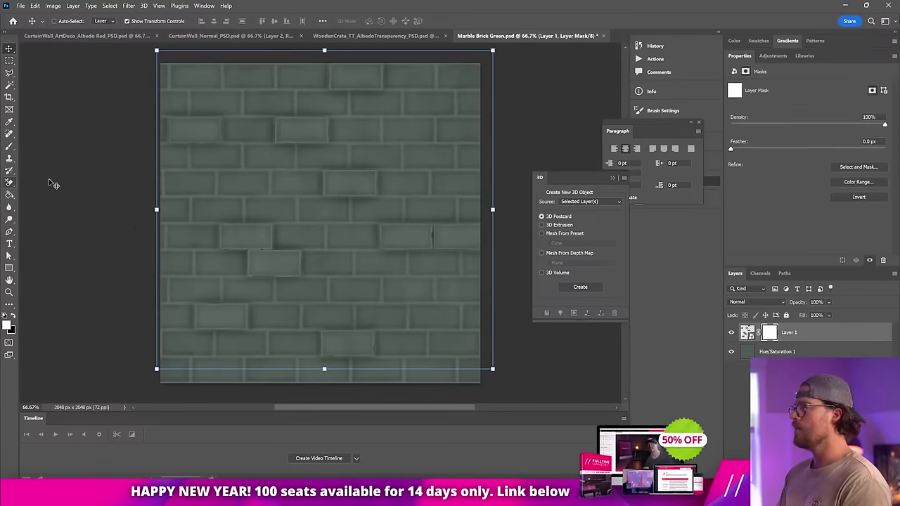
Step: Paint black on the bricks' mask with the size 300 brush at 39% opacity to fade the shadows unevenly, and save
click(9, 146)
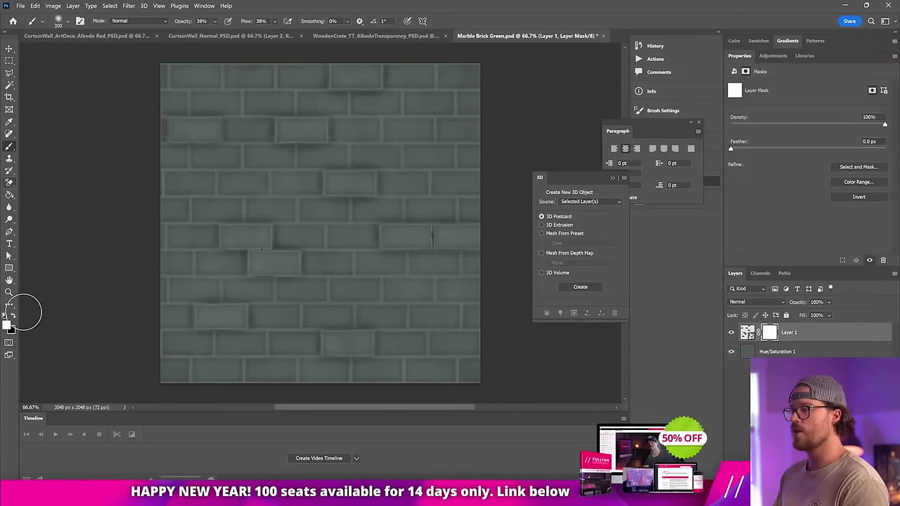
key(x)
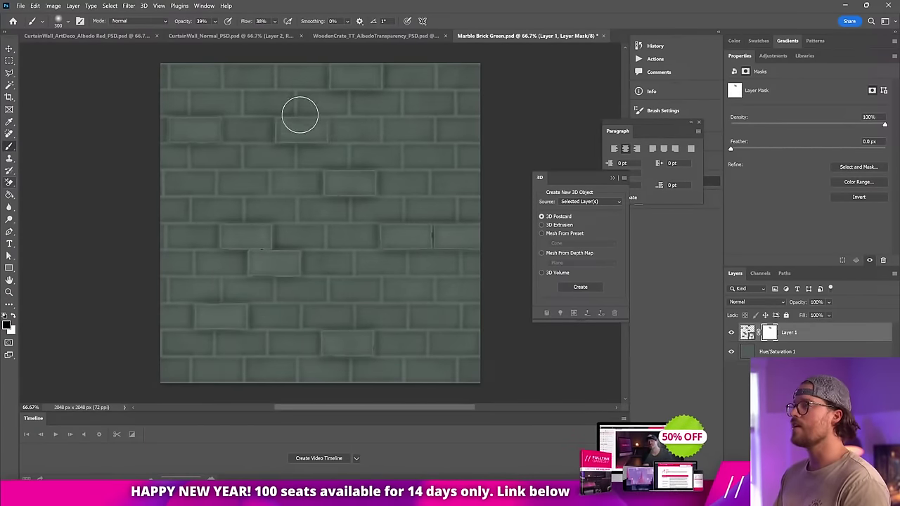
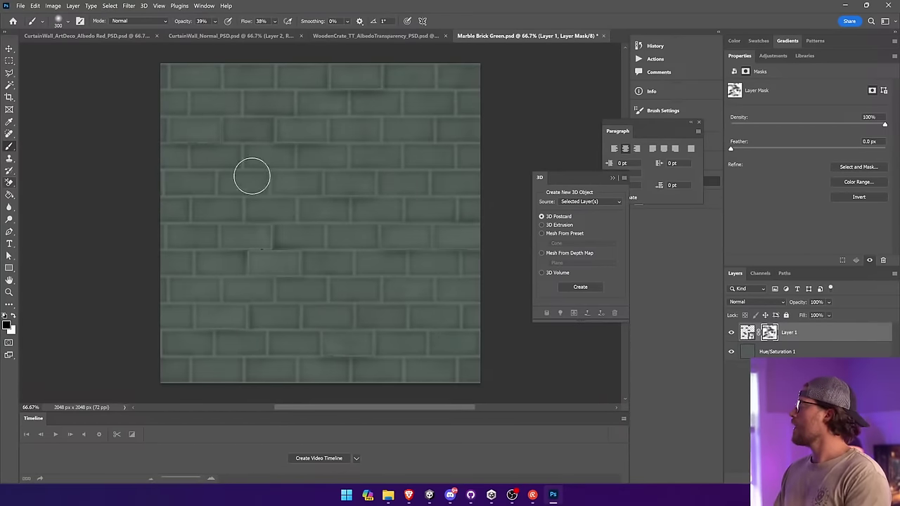
key(ctrl+s)
Step: Examine the updated brick wall up close in the Unity scene, and return to Photoshop
key(alt+Tab)
right_drag(2, 208, 395, 209)
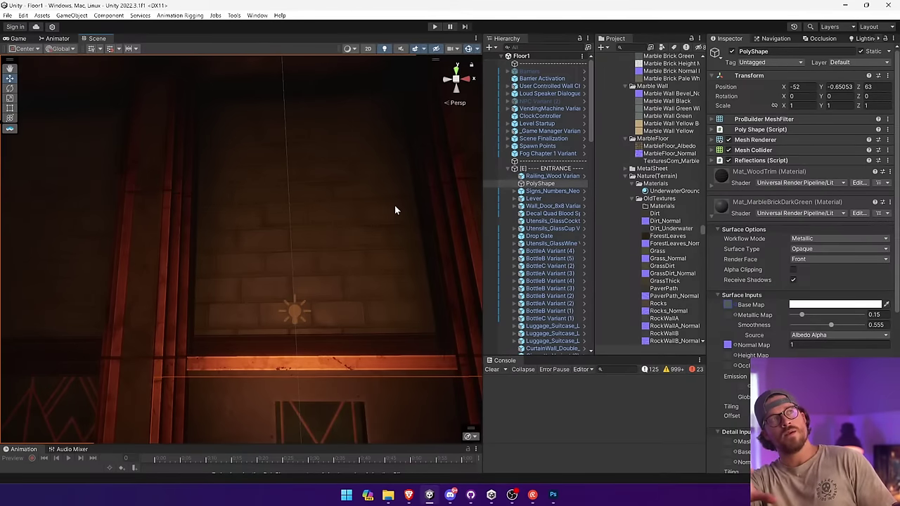
key(alt+Tab)
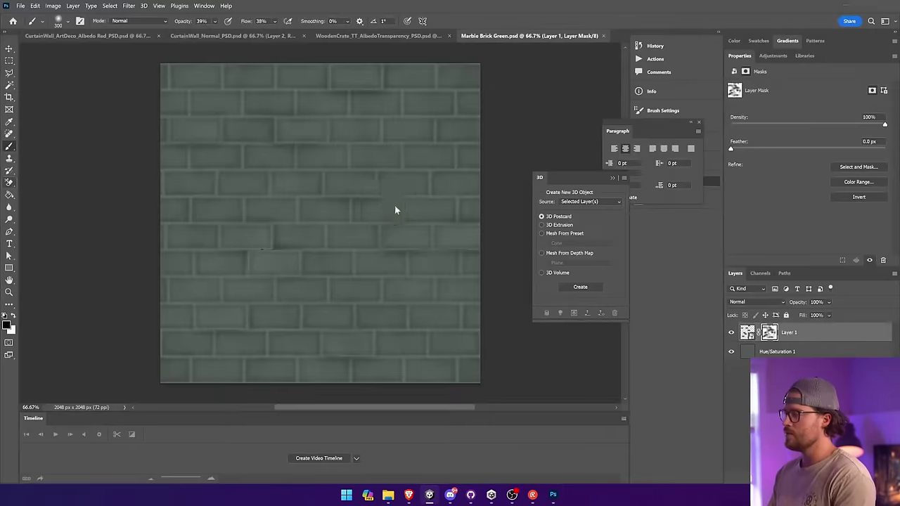
Step: Place the TCom_Overlay_Stains_512_overlay image from Downloads into the brick document and enlarge it to cover the canvas
click(388, 495)
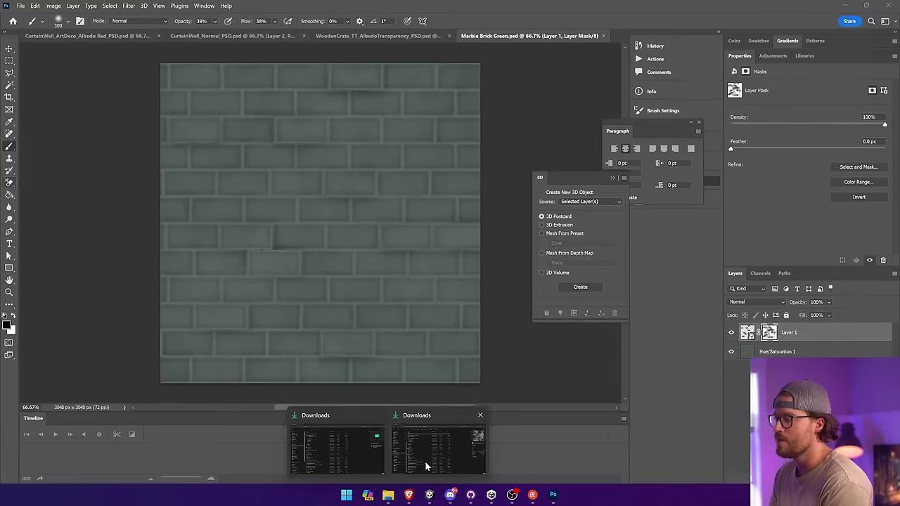
click(426, 466)
drag(0, 194, 215, 192)
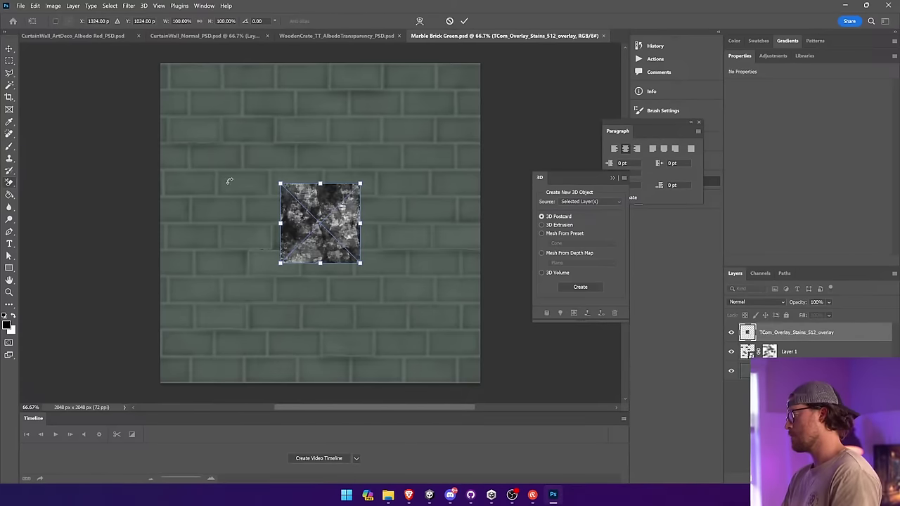
drag(331, 217, 213, 106)
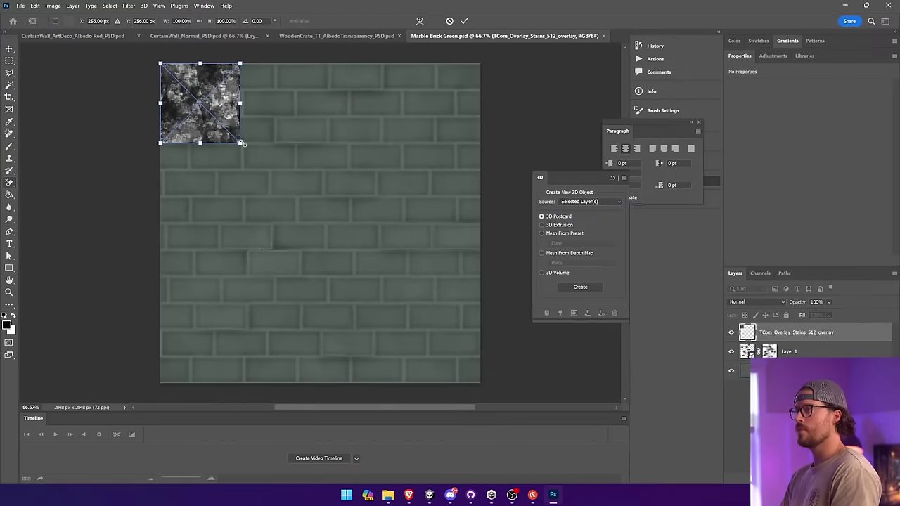
drag(241, 145, 499, 351)
key(Return)
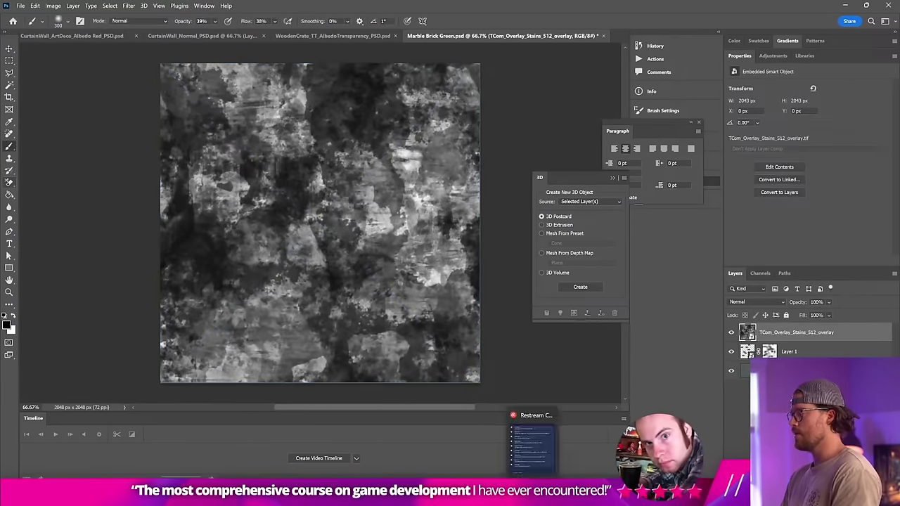
Step: Blend the stains with Multiply and steepen them with Curves, moving the black point to input 17 and the white point toward the shadows
click(755, 301)
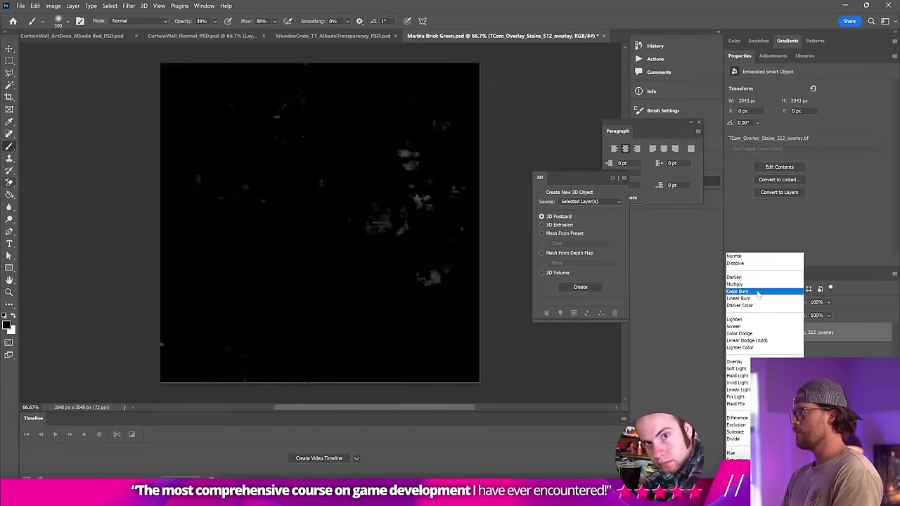
click(758, 289)
click(53, 6)
mouse_move(63, 26)
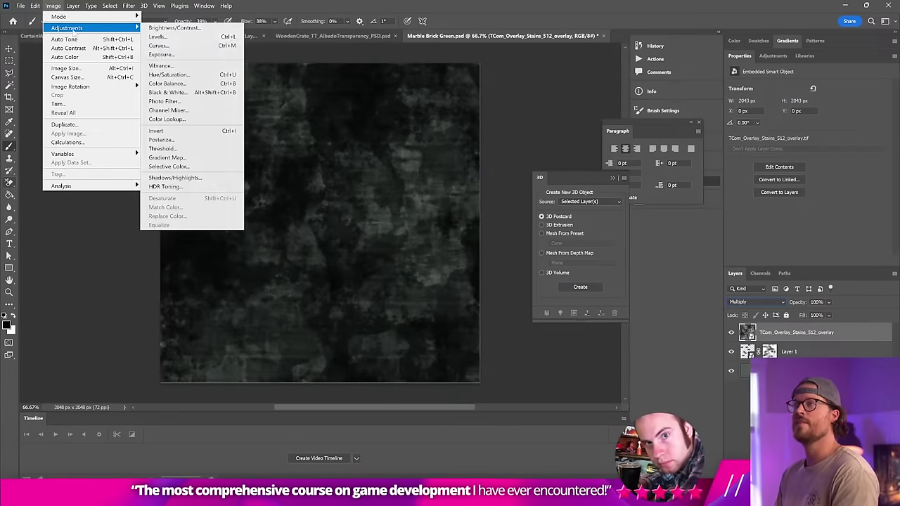
click(158, 45)
drag(454, 127, 370, 128)
drag(337, 247, 345, 245)
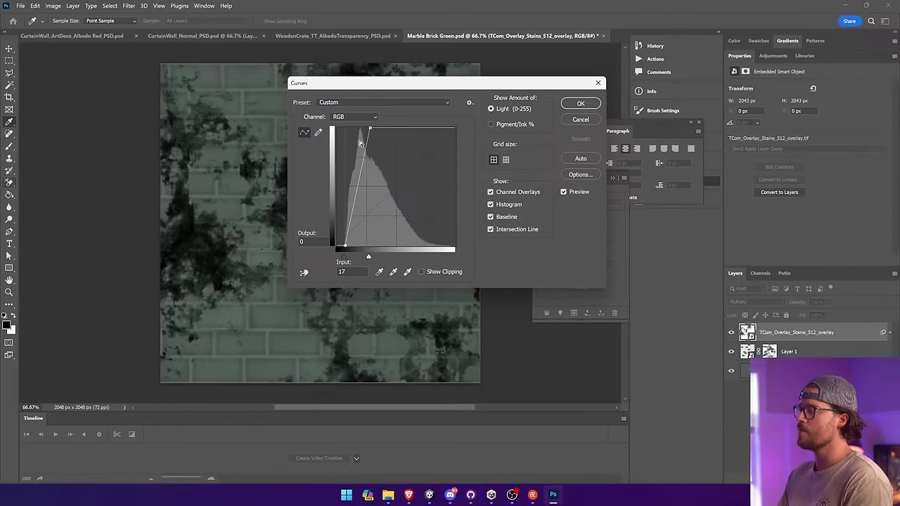
drag(368, 127, 362, 128)
click(580, 104)
key(b)
click(578, 104)
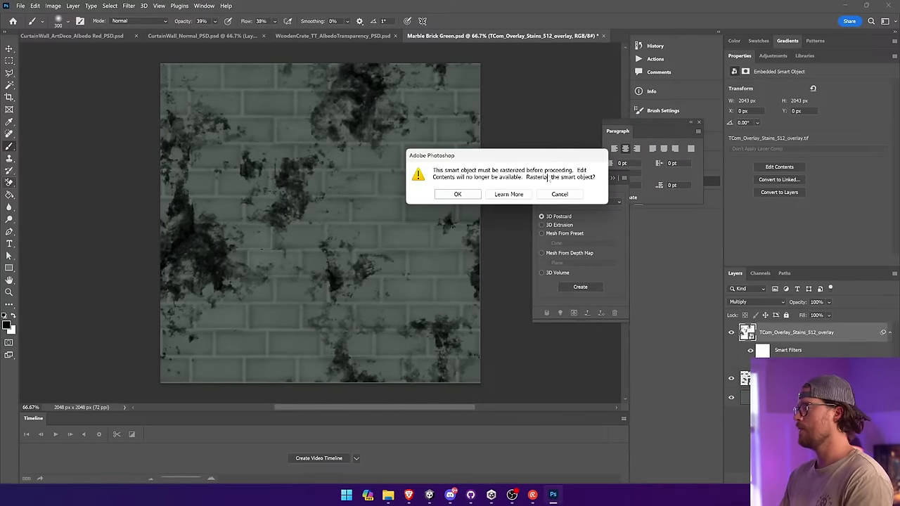
click(555, 195)
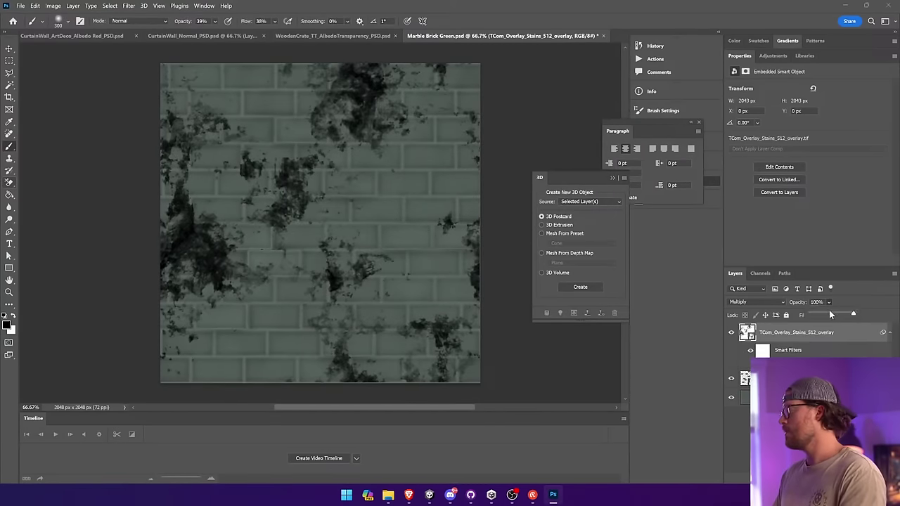
Step: Lower the stains layer's opacity to 17% and shift it sideways to X -381 px
drag(830, 314, 817, 314)
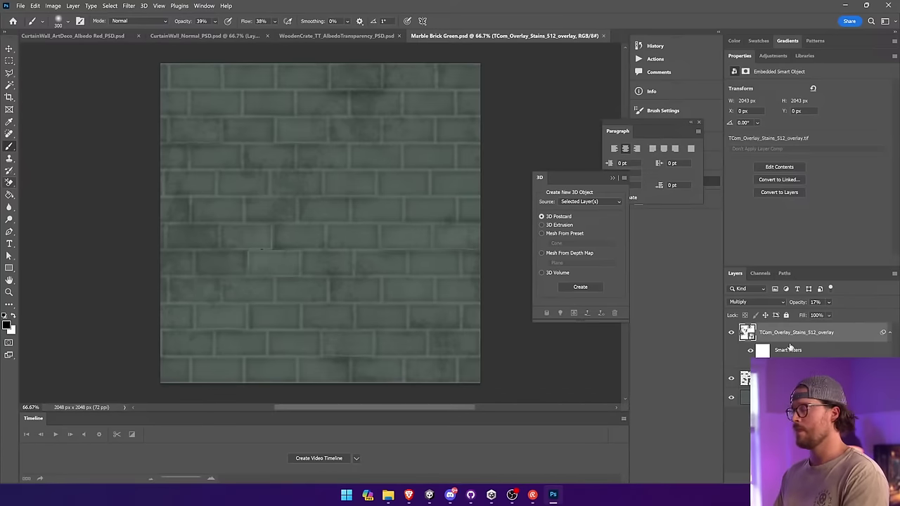
key(v)
mouse_move(395, 233)
mouse_down()
mouse_move(349, 243)
mouse_move(317, 237)
mouse_move(360, 226)
mouse_up()
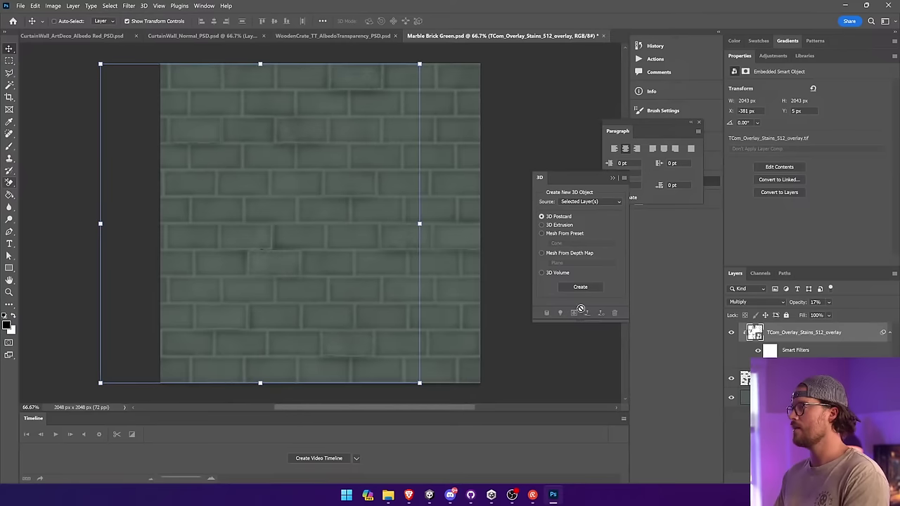
Step: Try placing a shifted copy of the stains layer beneath the copied bricks layer, and undo it
alt+drag(806, 341, 802, 388)
drag(348, 253, 404, 261)
key(ctrl+z)
key(ctrl+z)
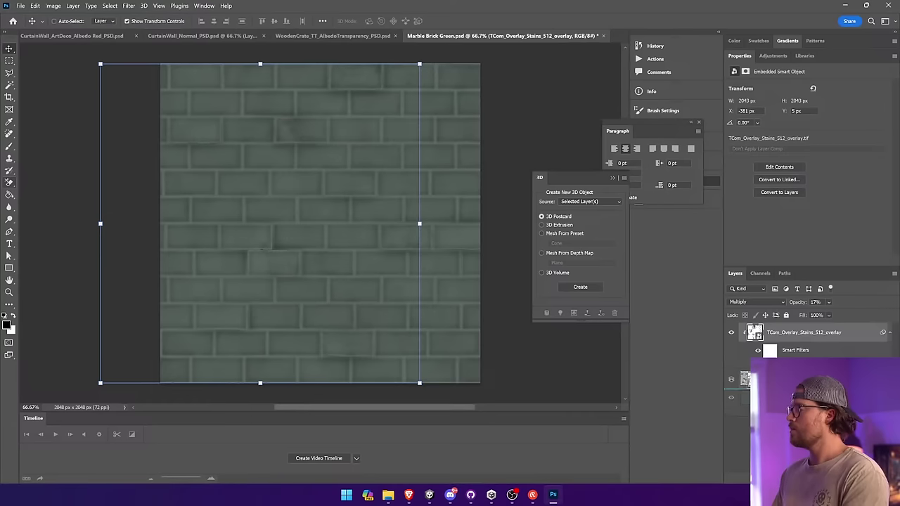
Step: Duplicate the stains layer beneath the copied bricks, move the copy over the whole canvas and turn it 180°
key(ctrl+j)
drag(386, 146, 447, 145)
drag(487, 58, 456, 260)
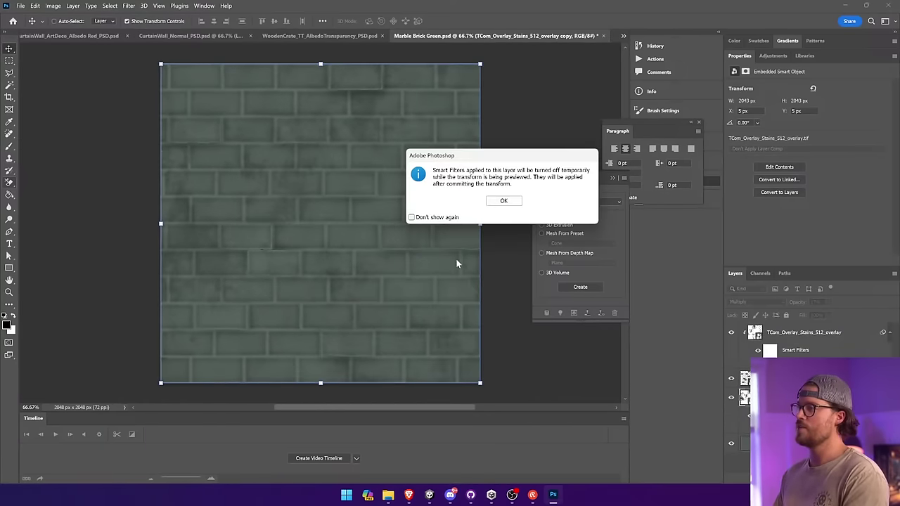
click(504, 201)
drag(483, 61, 282, 261)
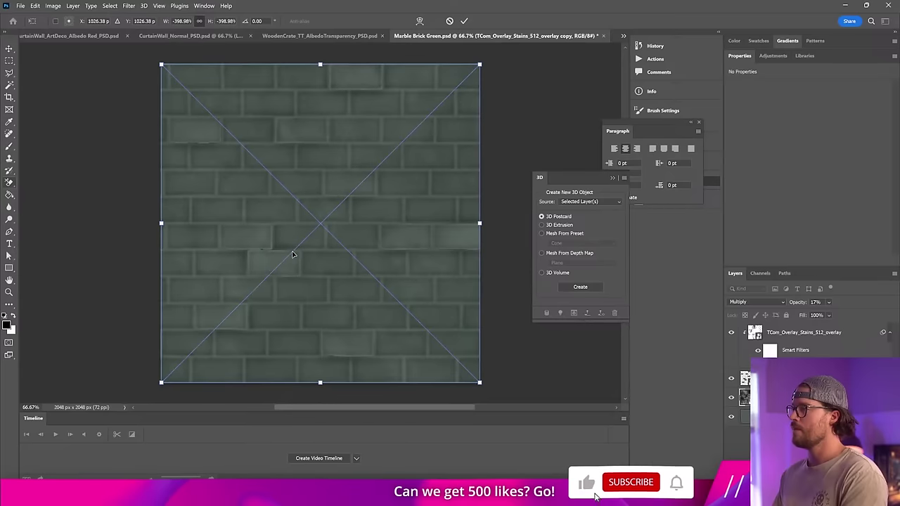
key(Return)
Step: Close the 3D panel, reduce the stains copy's opacity to 9%, and save the texture
click(539, 178)
click(828, 302)
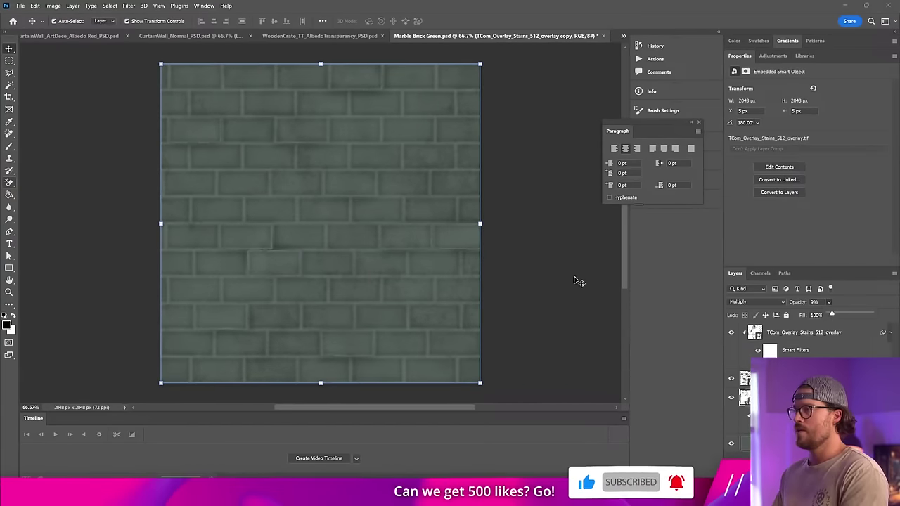
click(600, 282)
key(ctrl+s)
Step: Inspect the stained brick wall in the Unity scene, and return to the Marble Brick Green texture
key(alt+Tab)
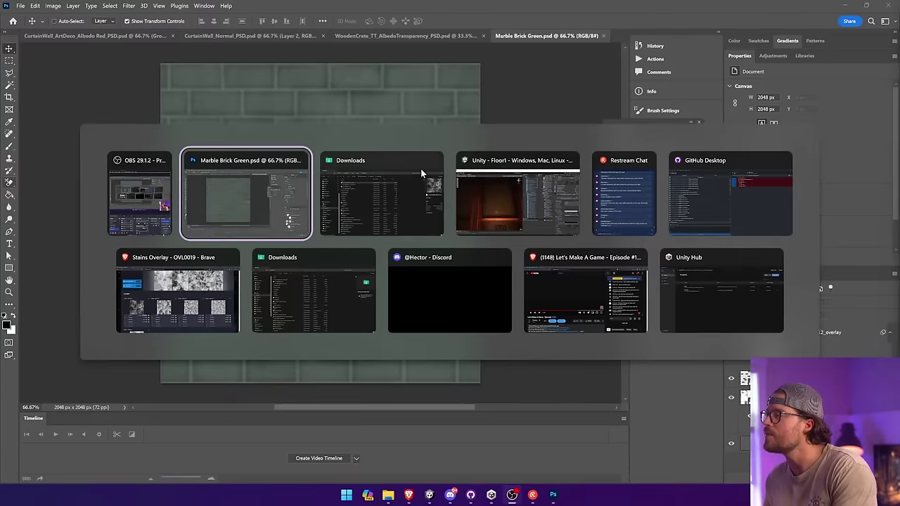
click(501, 189)
mouse_move(223, 208)
right_down()
mouse_move(419, 225)
mouse_move(155, 225)
mouse_move(149, 207)
mouse_move(233, 199)
mouse_move(210, 200)
right_up()
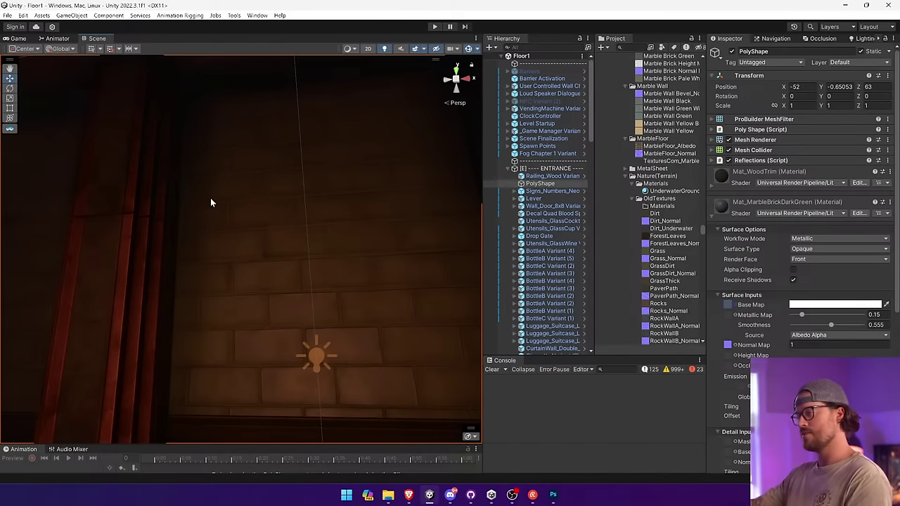
key(alt+Tab)
key(alt+Tab)
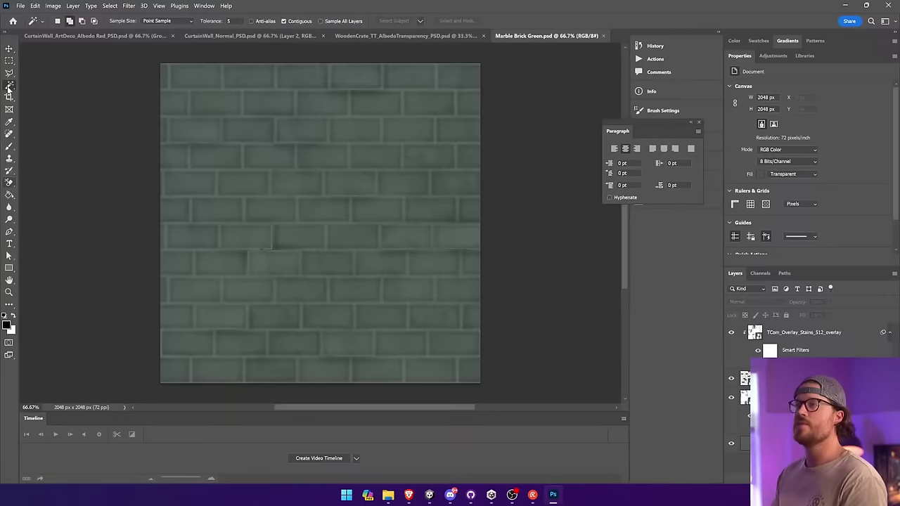
Step: Try selecting the mortar lines on the Hue/Saturation 1 layer with the Magic Wand at tolerance 5, and undo the selection
click(428, 280)
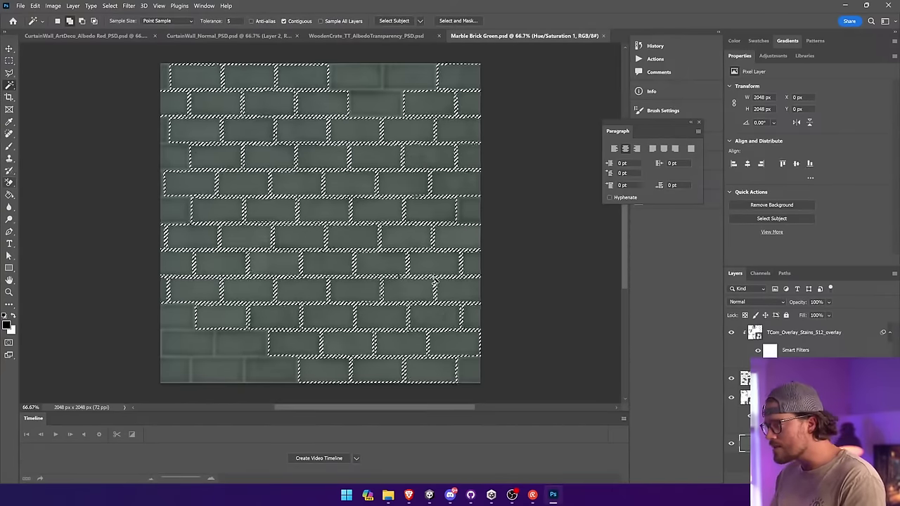
click(124, 6)
click(123, 6)
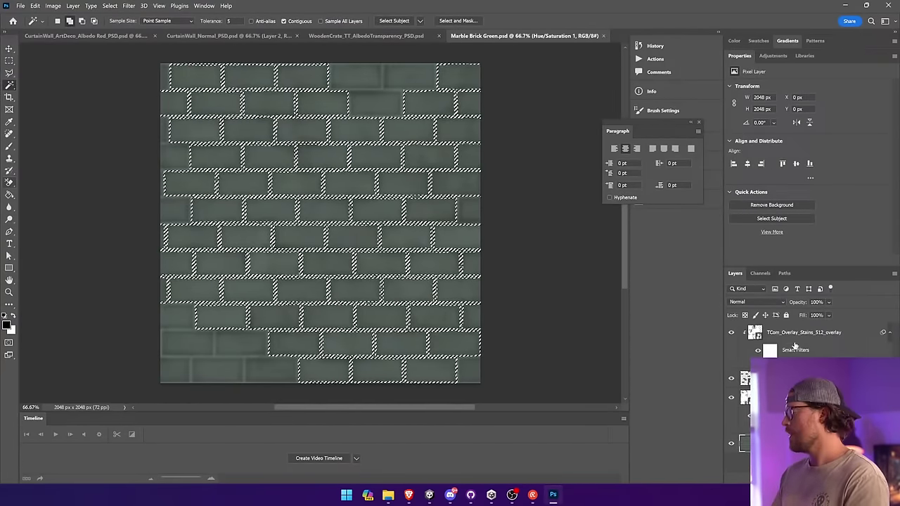
ctrl+click(793, 337)
right_click(793, 338)
key(Escape)
key(ctrl+z)
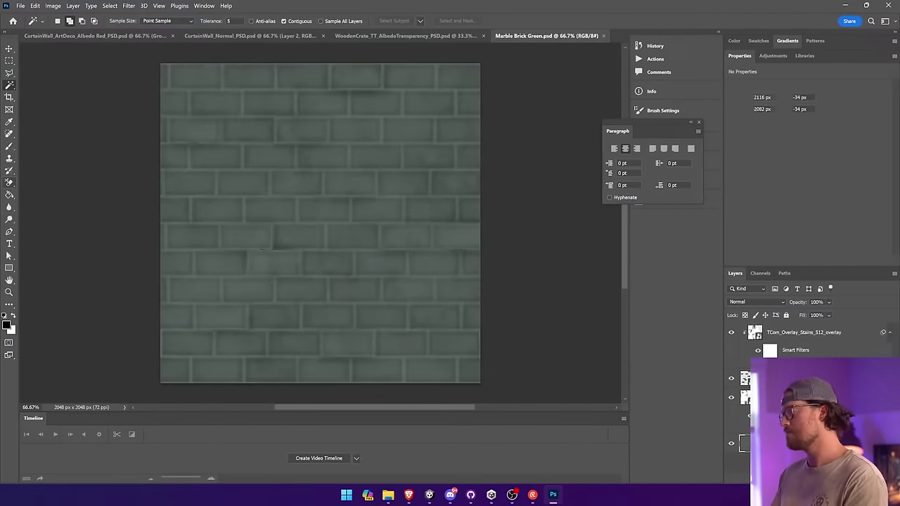
Step: Merge the stains, copied bricks and base layers into a single layer
ctrl+click(796, 340)
right_click(796, 339)
click(821, 381)
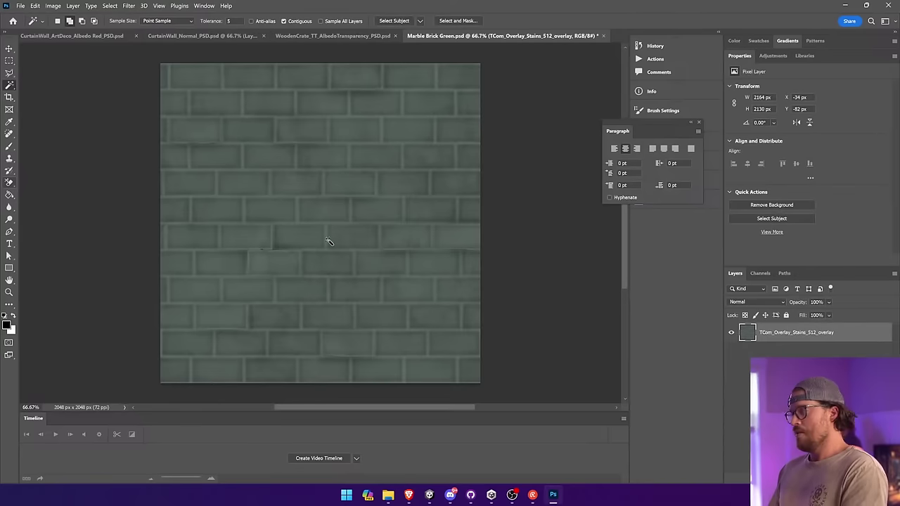
Step: Select the mortar lines across the whole brick wall with the Magic Wand, adding each missing region to the selection
click(350, 254)
key(ctrl+z)
click(353, 255)
click(354, 254)
click(355, 251)
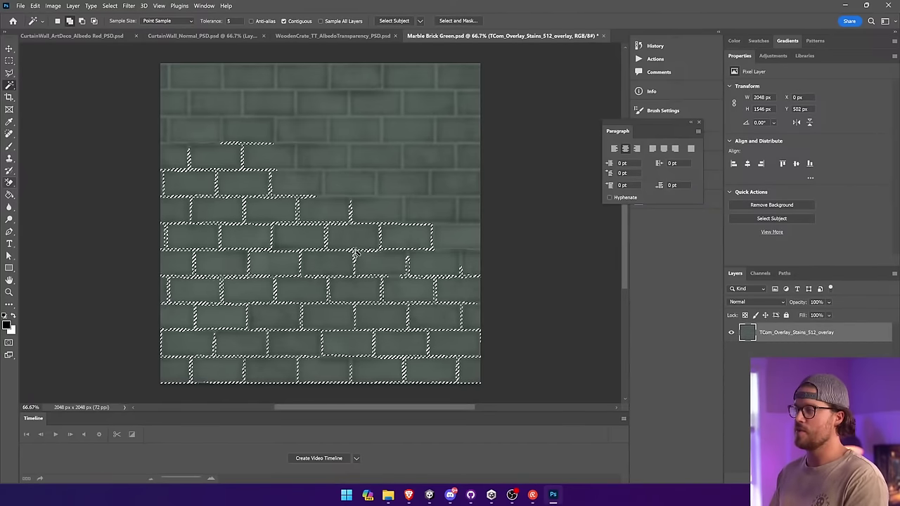
click(355, 249)
Step: Expand the mortar selection, fill it with black on a new layer, and deselect
click(109, 5)
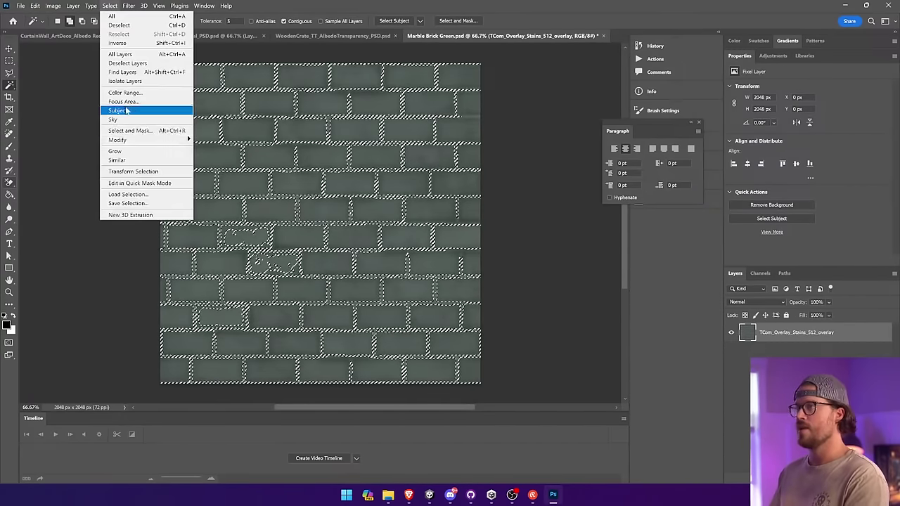
click(241, 156)
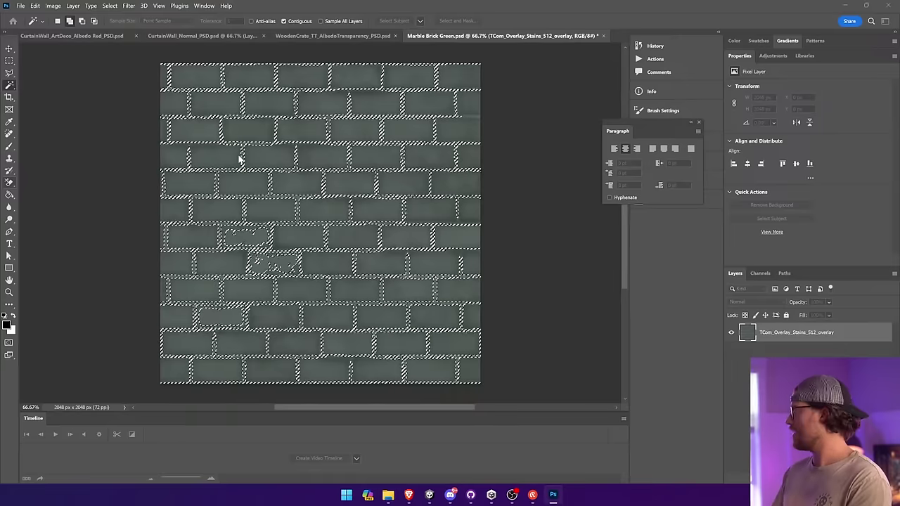
key(ctrl+shift+alt+n)
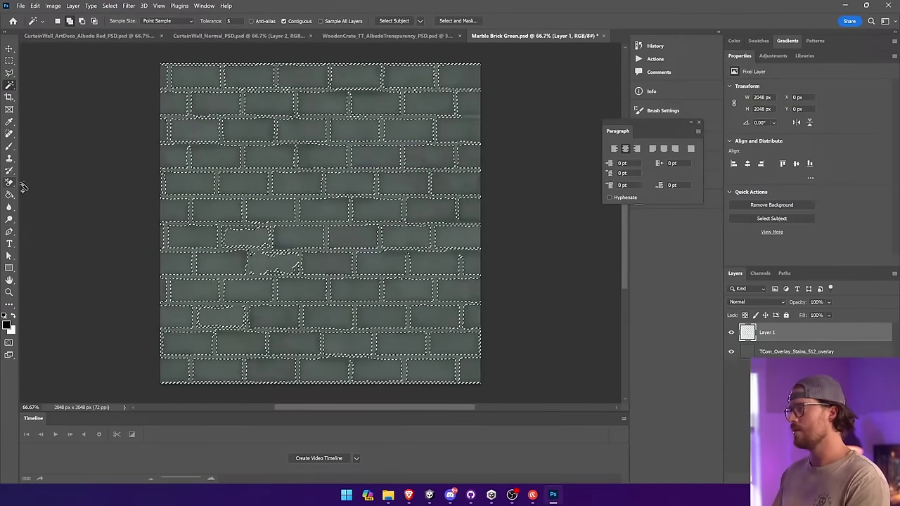
key(g)
click(277, 146)
key(ctrl+d)
Step: Apply a Gaussian Blur with a radius of 6.6 pixels to the black mortar layer
click(144, 6)
mouse_move(131, 7)
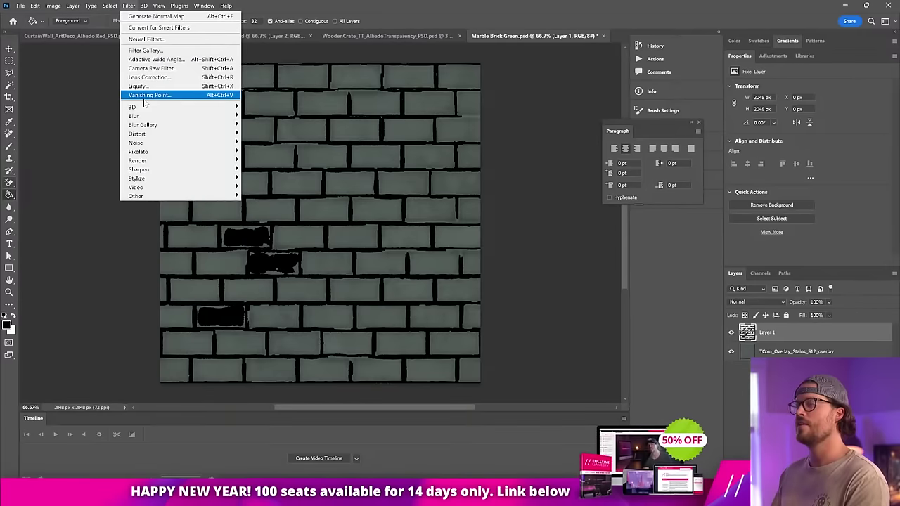
mouse_move(147, 116)
click(265, 151)
drag(650, 222, 635, 221)
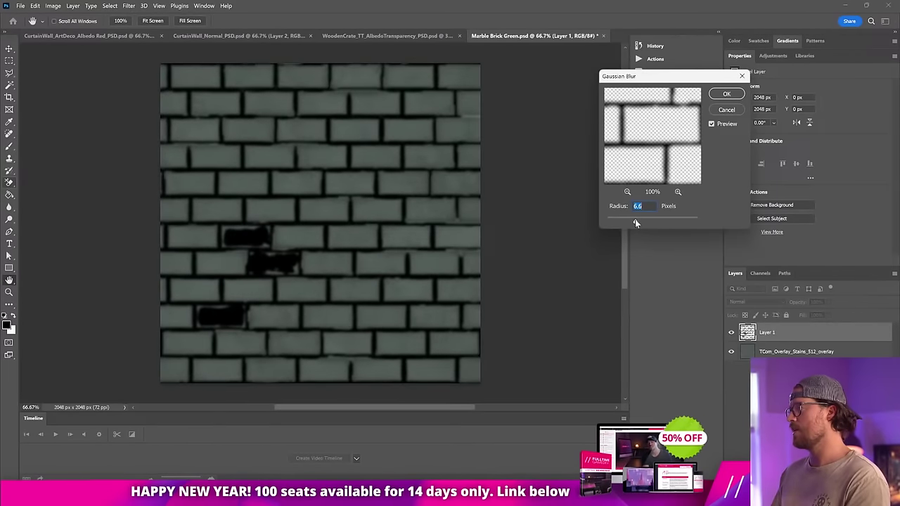
click(725, 93)
click(128, 6)
mouse_move(175, 115)
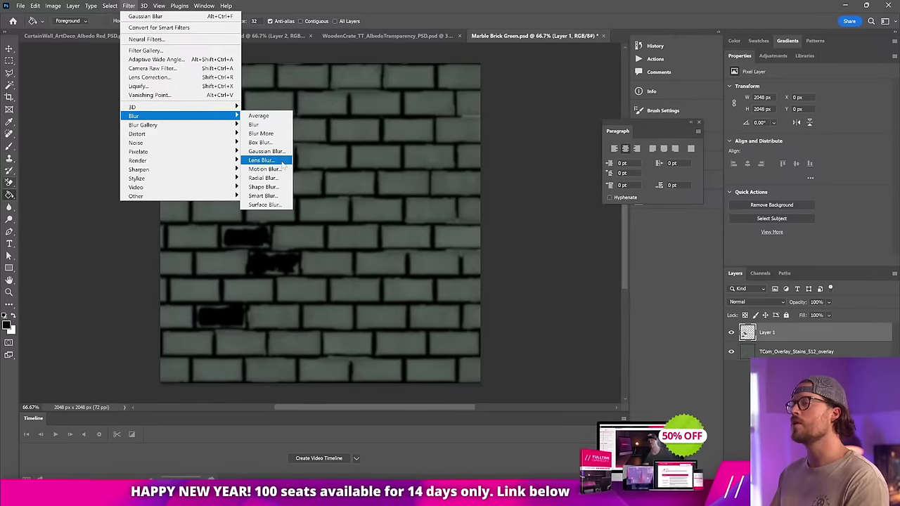
click(266, 168)
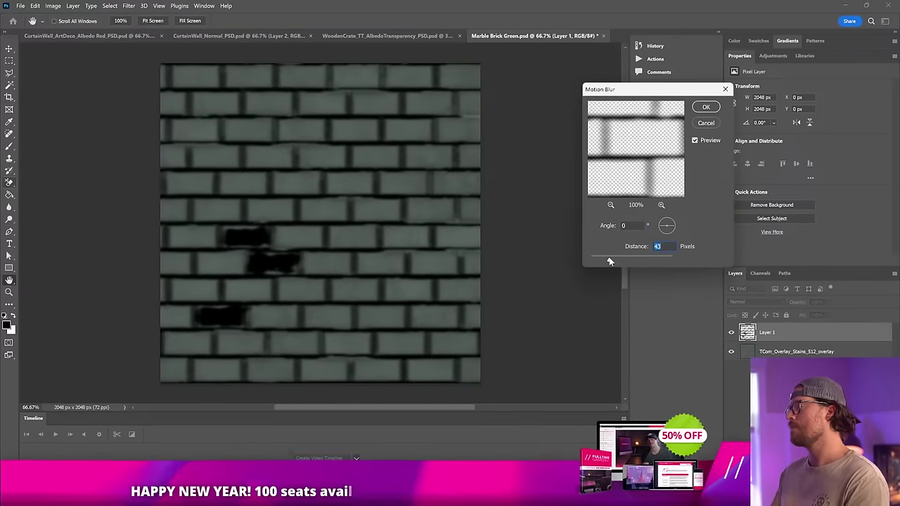
drag(609, 260, 597, 259)
drag(670, 231, 670, 231)
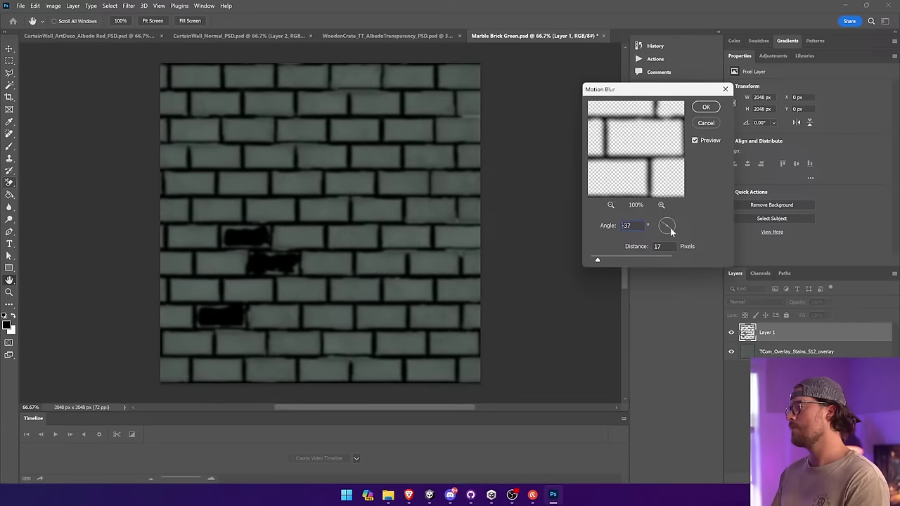
drag(631, 258, 613, 258)
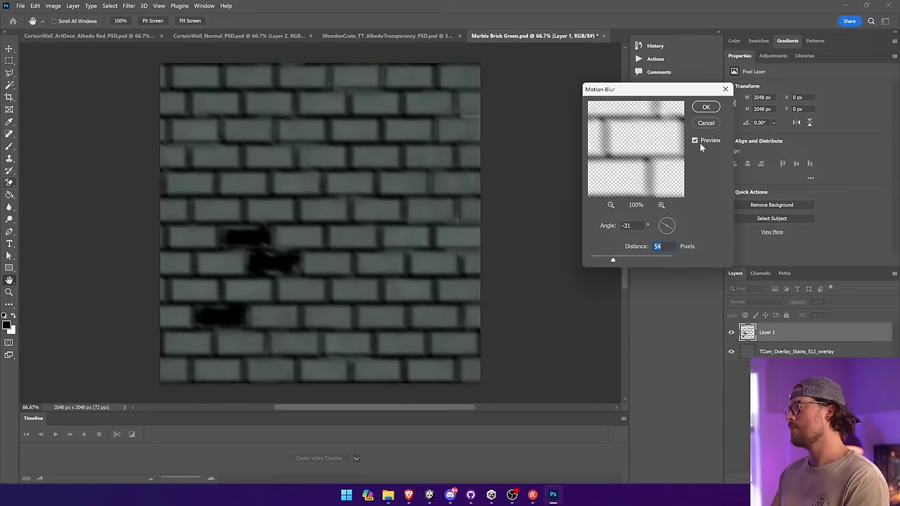
click(705, 123)
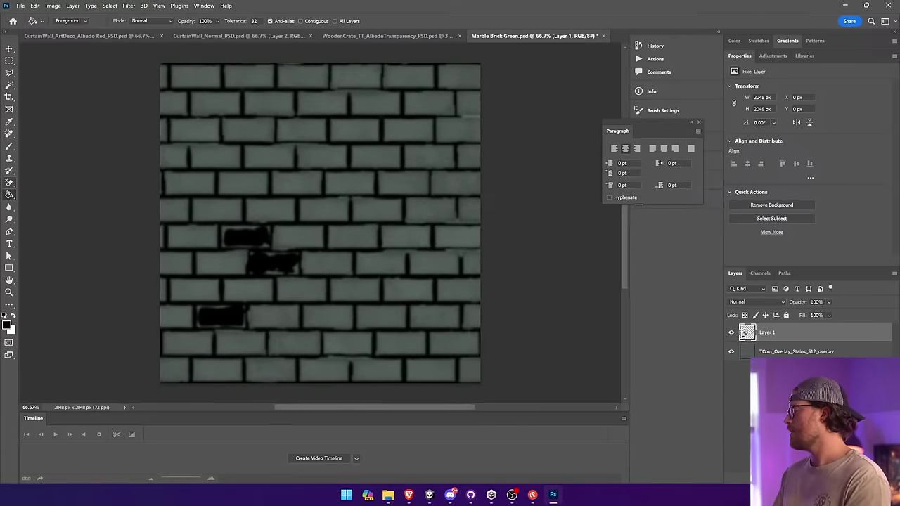
Step: Add a layer mask to Layer 1, fill it with black, and set the layer's blend mode to Overlay
click(798, 478)
click(9, 196)
click(327, 258)
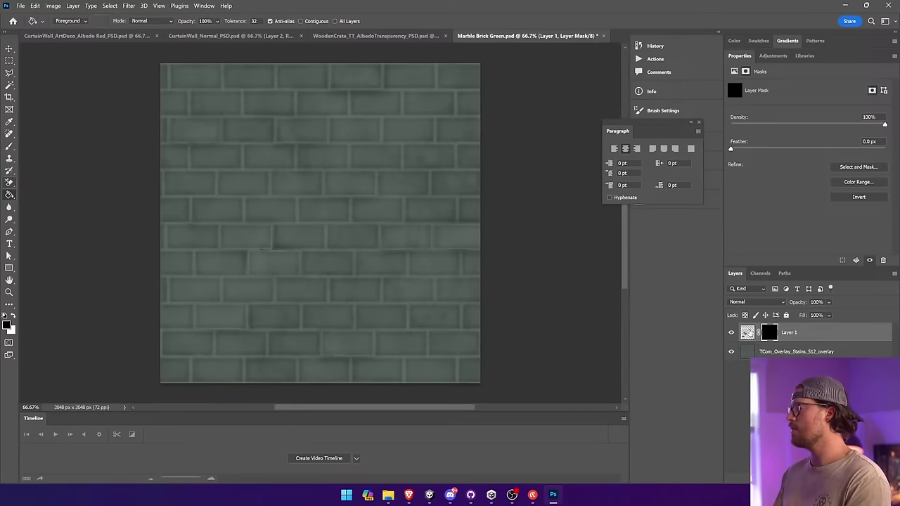
click(756, 301)
click(754, 360)
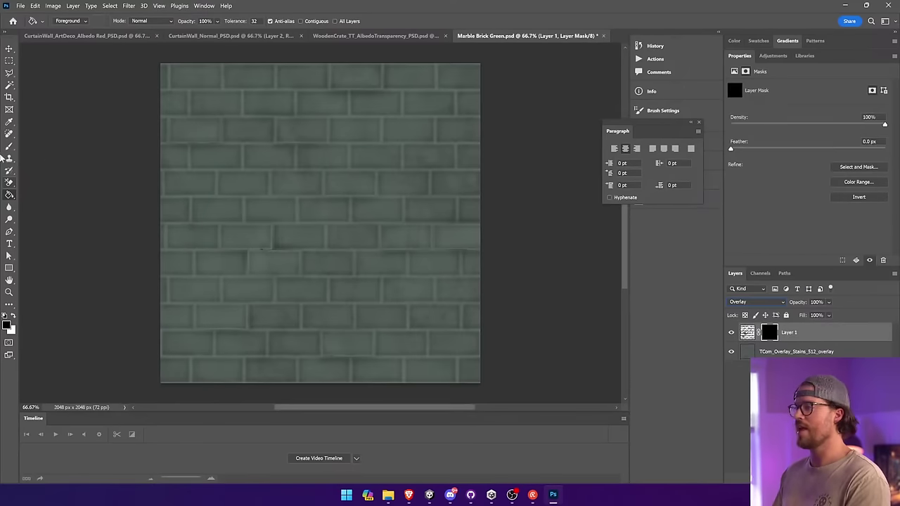
Step: Paint on Layer 1's mask with a soft 300 px brush at 39% opacity to reveal dark mortar in scattered patches, hiding unwanted blotches
click(9, 148)
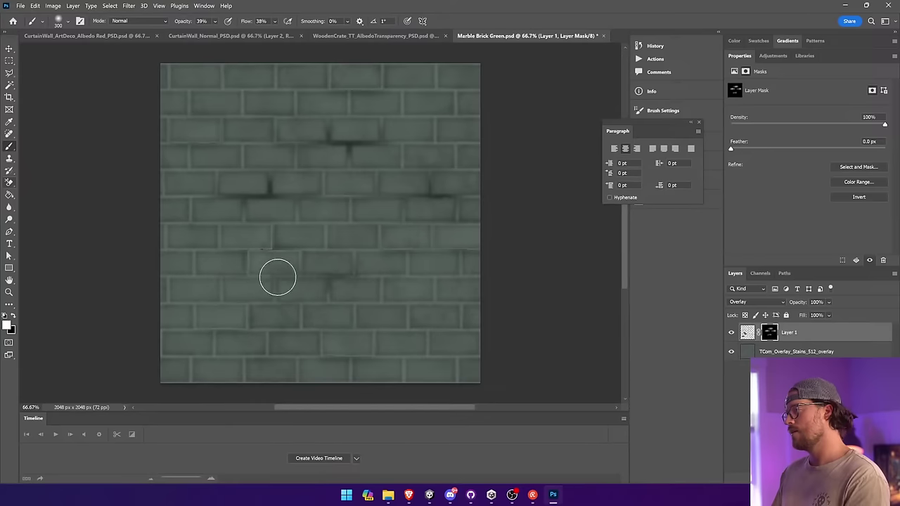
drag(278, 277, 422, 281)
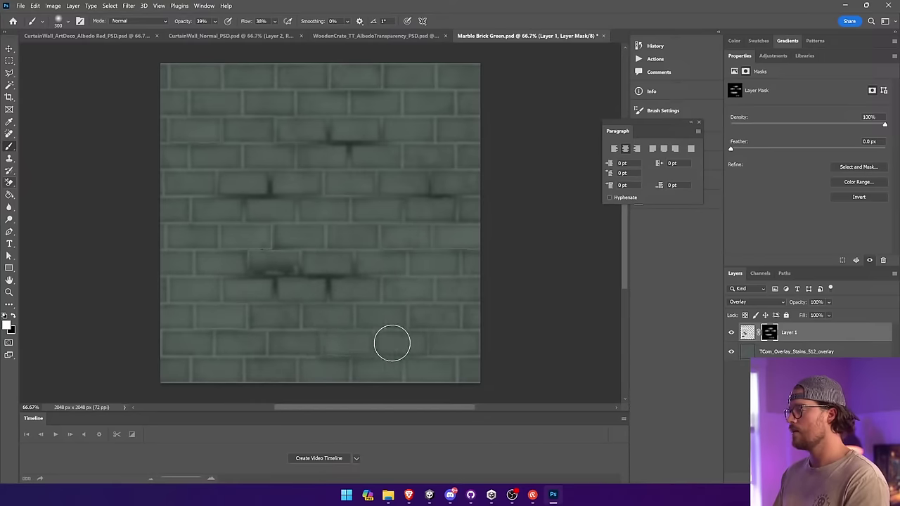
drag(392, 343, 362, 341)
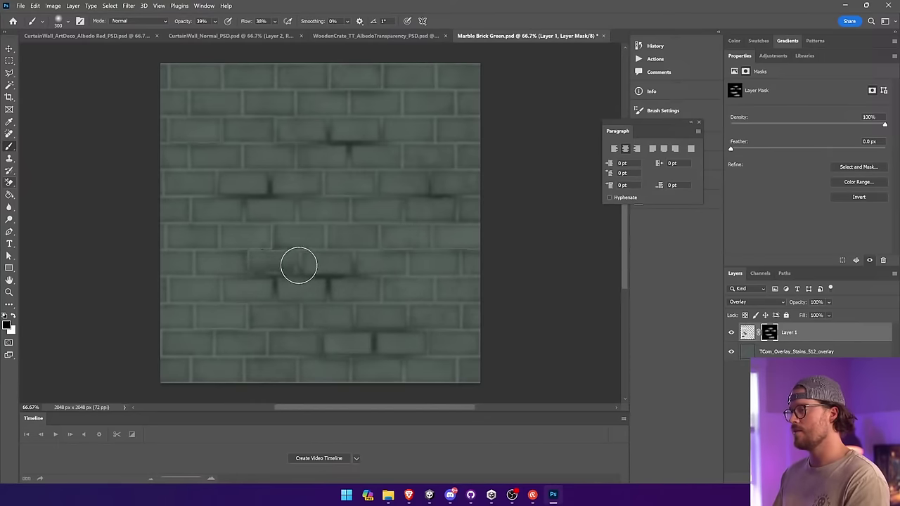
click(16, 318)
mouse_move(217, 111)
mouse_down()
mouse_move(237, 114)
mouse_move(217, 110)
mouse_up()
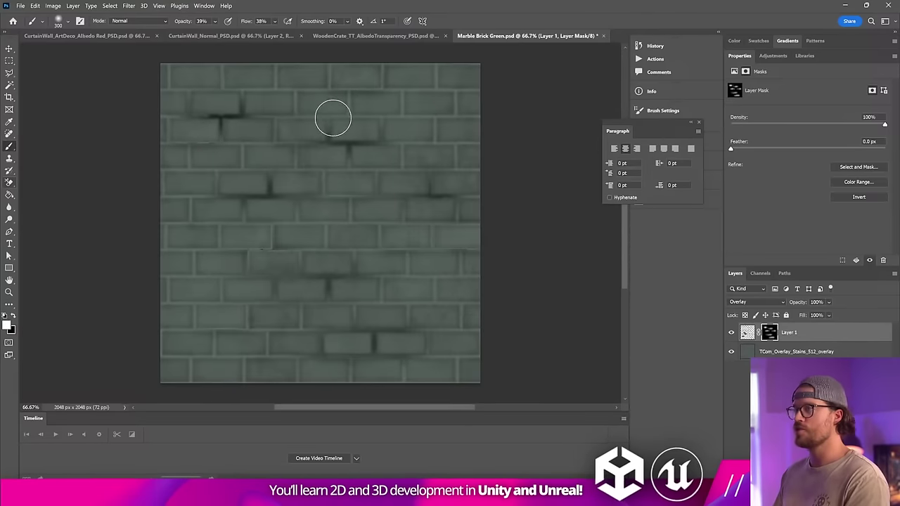
mouse_move(411, 246)
mouse_down()
mouse_move(434, 265)
mouse_move(442, 253)
mouse_up()
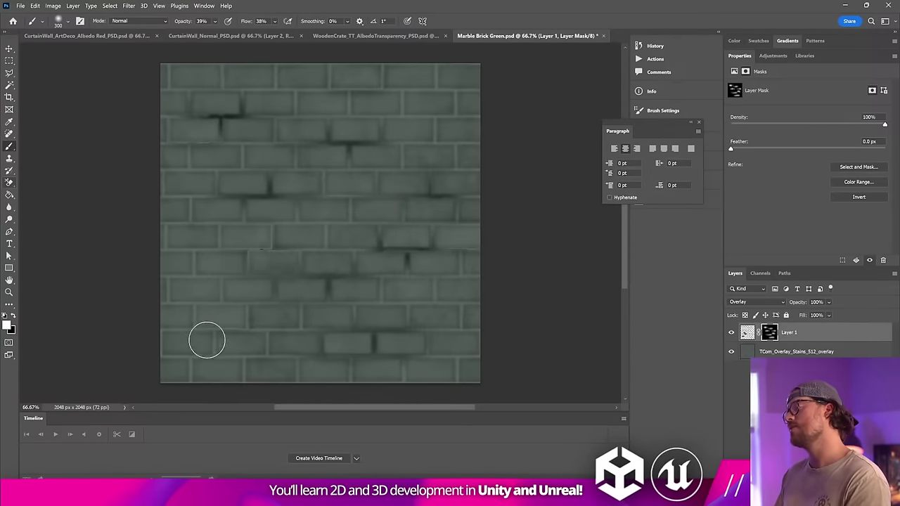
mouse_move(206, 340)
mouse_down()
mouse_move(197, 331)
mouse_move(236, 322)
mouse_up()
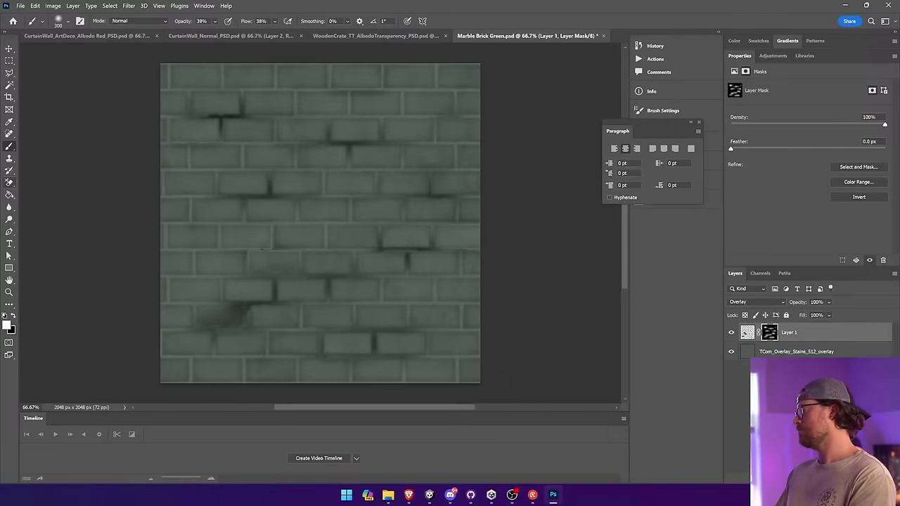
Step: Bake Layer 1's mask into its pixels by converting the layer to a smart object and rasterizing it
right_click(813, 333)
click(773, 233)
right_click(792, 333)
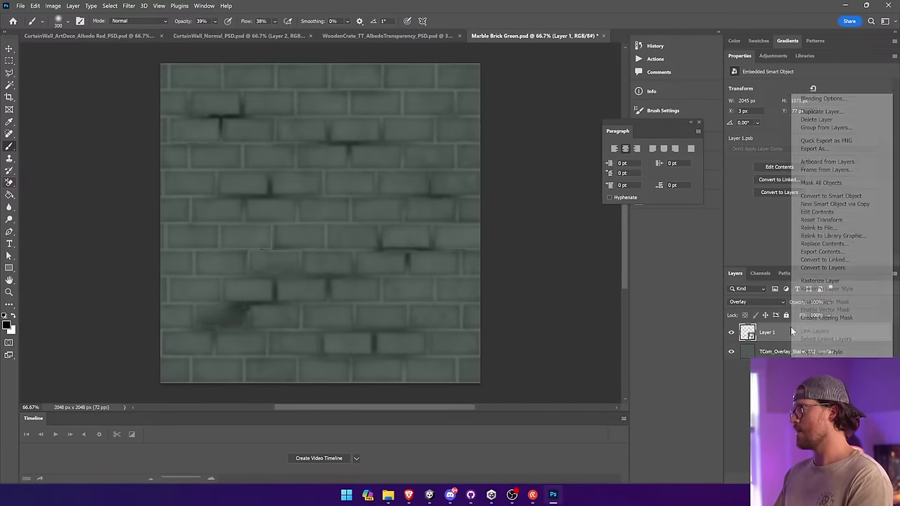
click(814, 280)
Step: Delete the dark shading from Layer 1 over several upper and middle bricks using rectangular selections with a 1.2 px feather
click(10, 61)
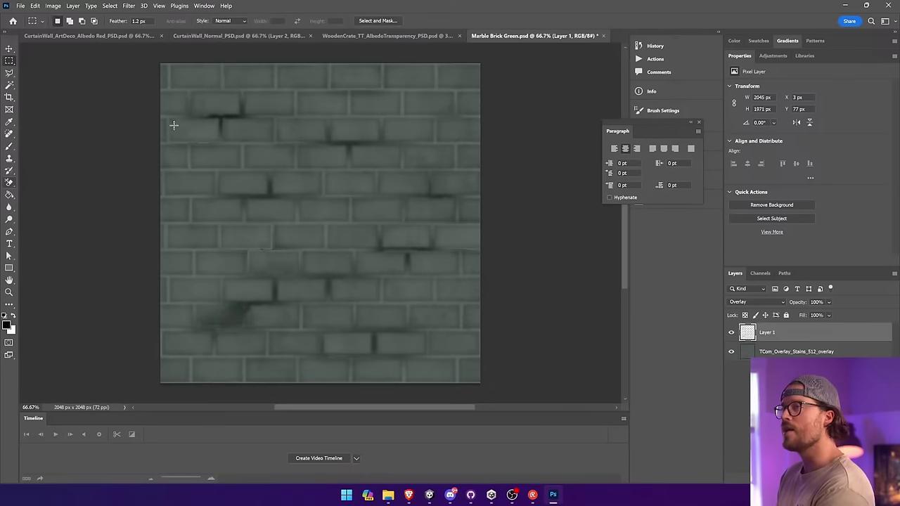
drag(154, 151, 222, 116)
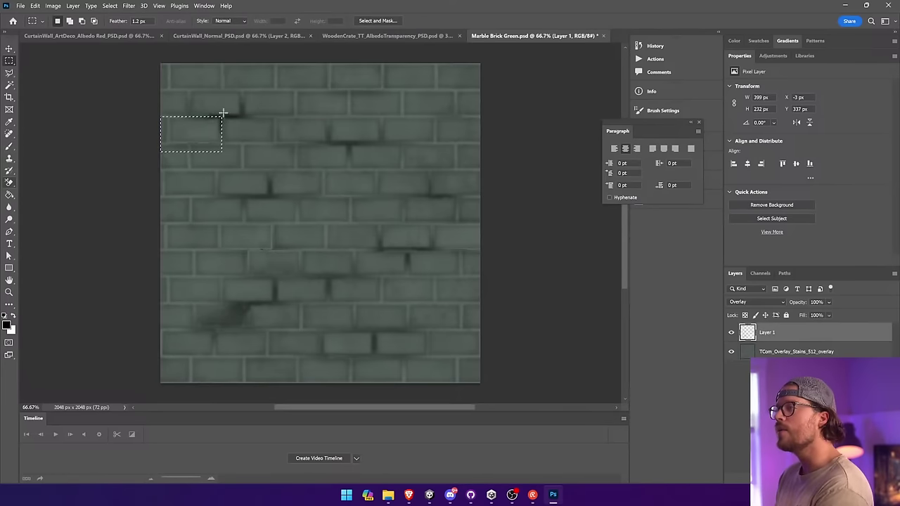
drag(292, 169, 349, 144)
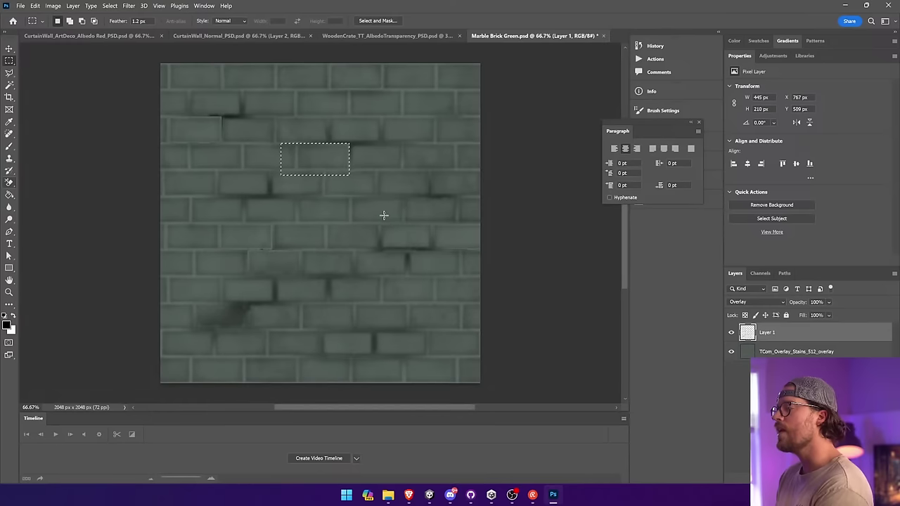
drag(398, 255, 433, 248)
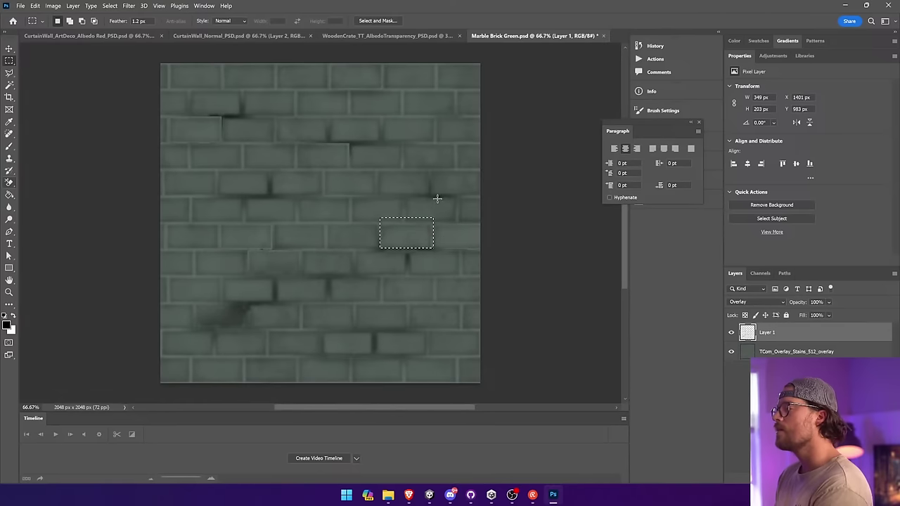
drag(482, 148, 430, 195)
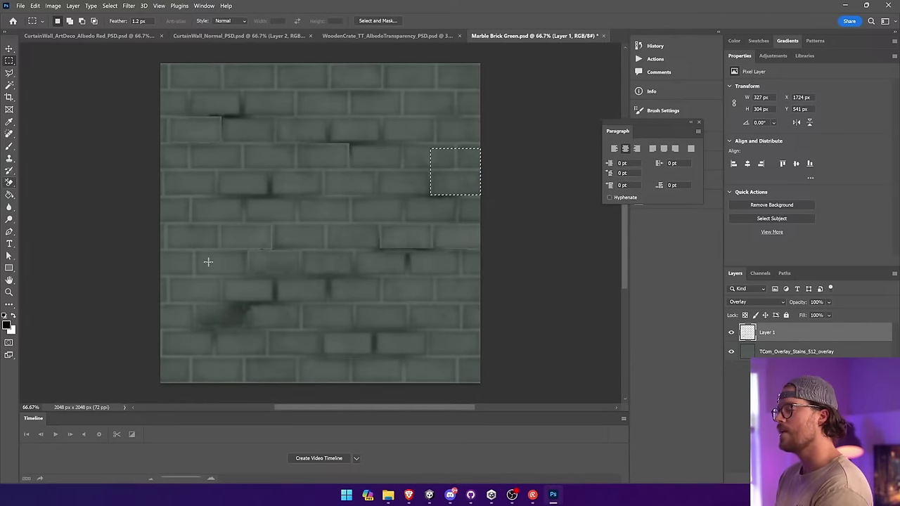
drag(208, 261, 279, 299)
click(285, 347)
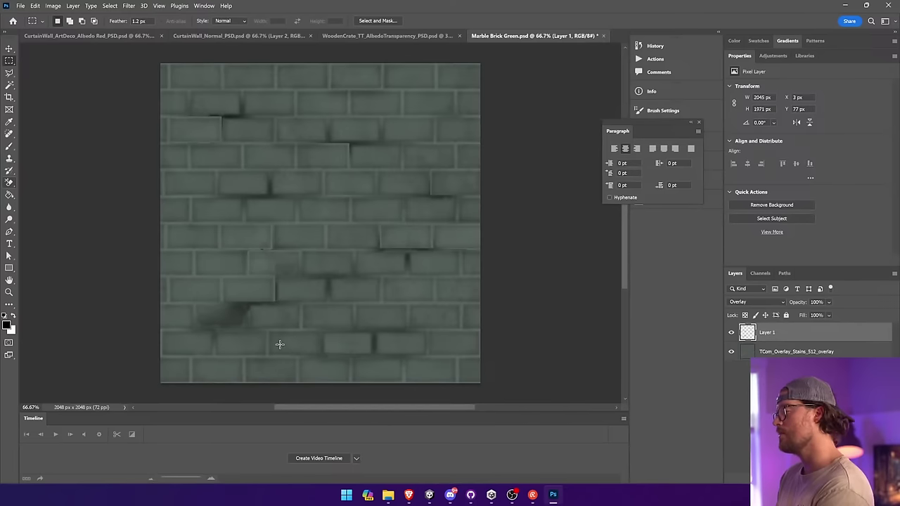
Step: Delete the shading beside and above the dark-edged bricks in the lower rows using rectangular selections, and deselect
drag(382, 340, 371, 331)
drag(268, 312, 447, 329)
key(Delete)
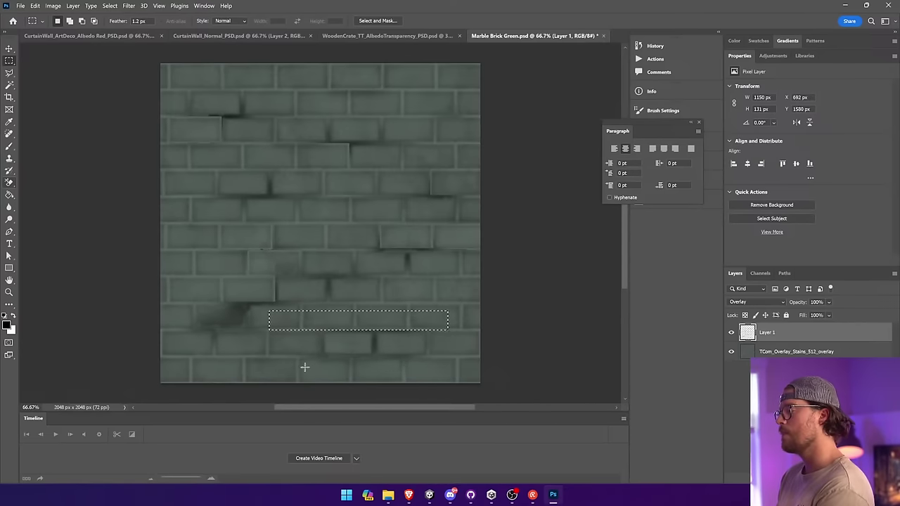
drag(304, 368, 373, 343)
click(452, 358)
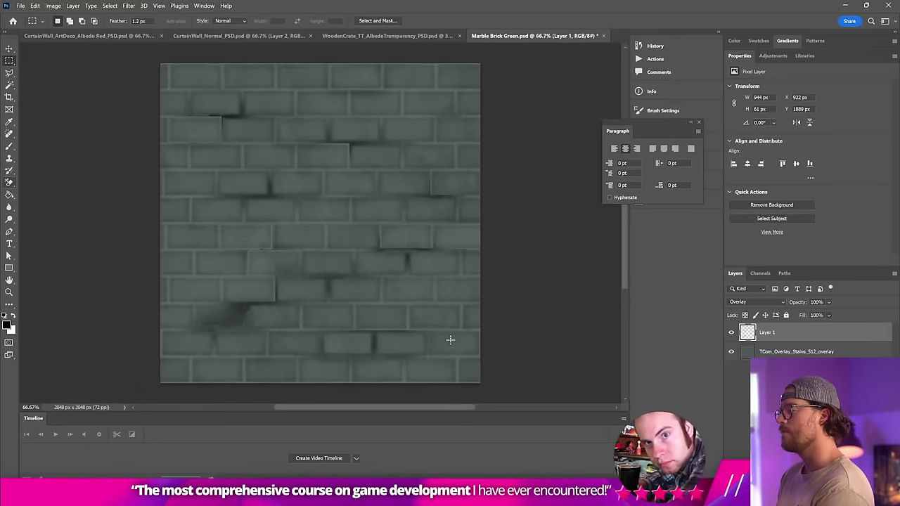
drag(442, 363, 374, 326)
key(Delete)
key(ctrl+d)
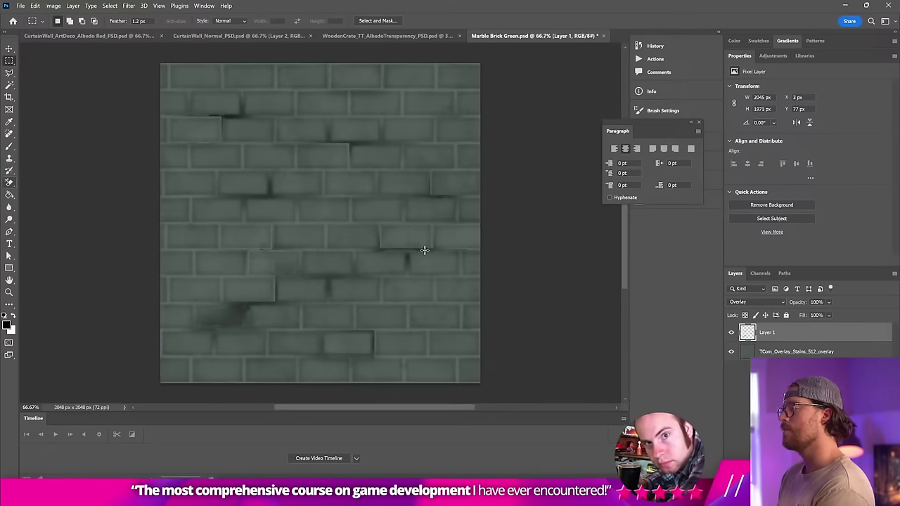
Step: Apply a Motion Blur to Layer 1 with a 5° angle and 26 px distance, and save the texture
key(v)
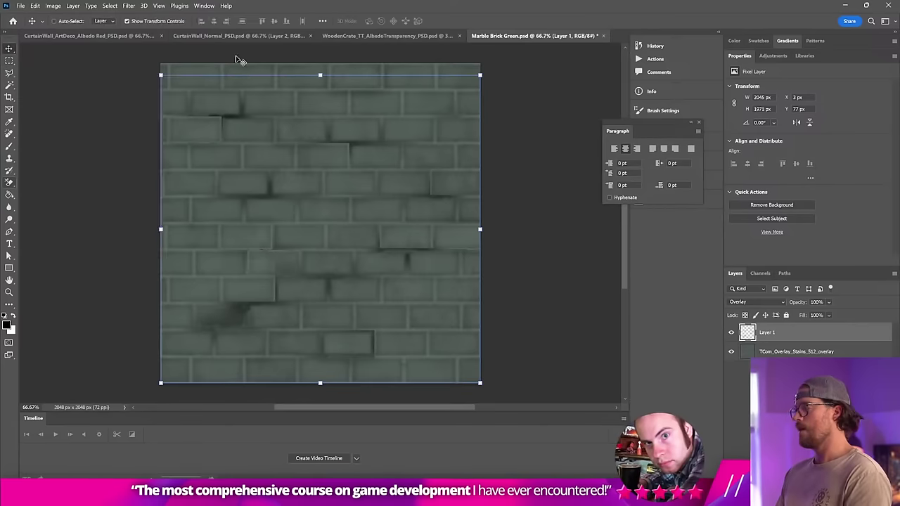
click(129, 5)
mouse_move(144, 116)
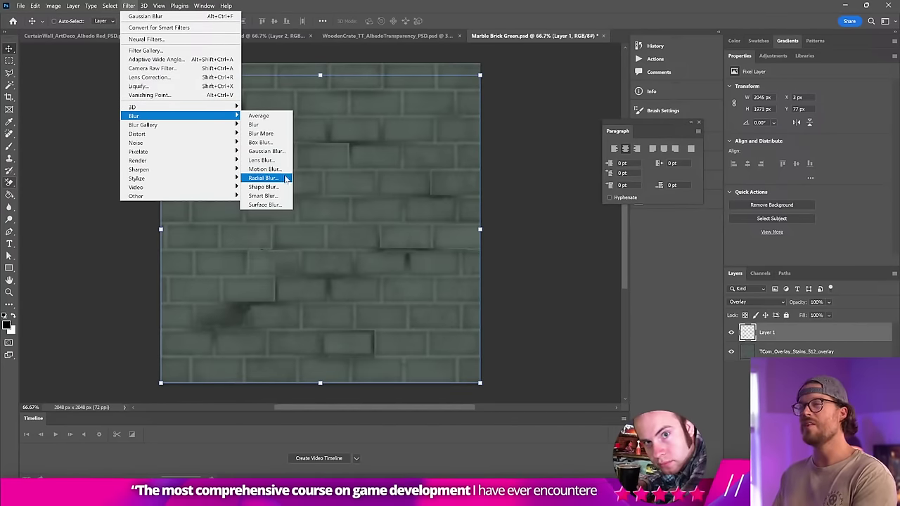
click(288, 170)
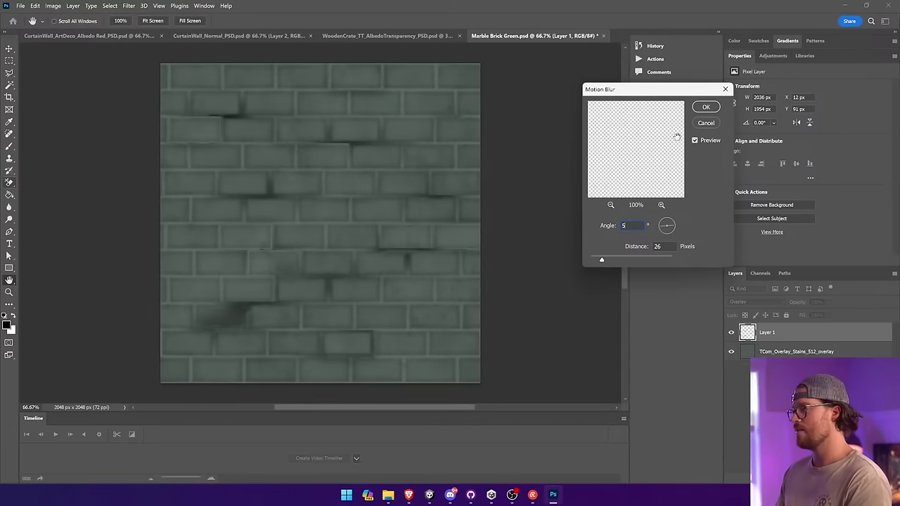
click(712, 108)
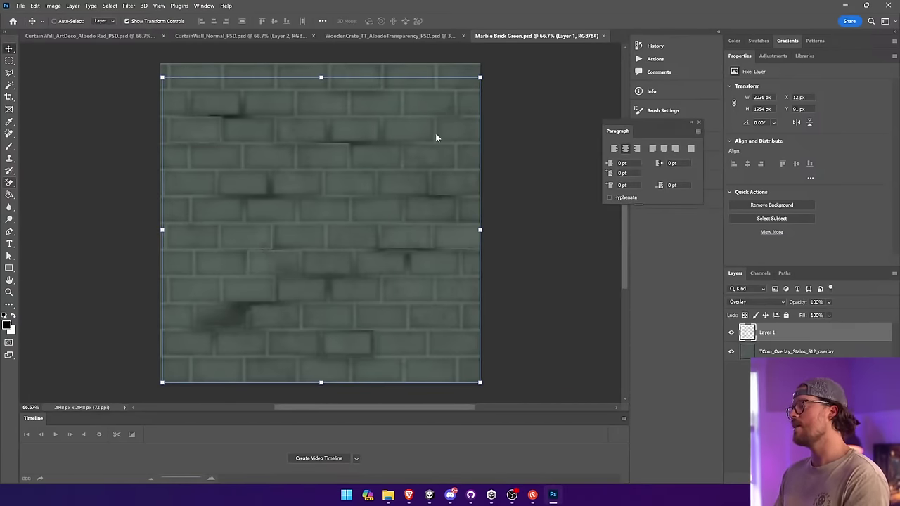
Step: Switch to Unity and inspect the updated brick wall texture in the Floor1 scene
key(alt+Tab)
key(Tab)
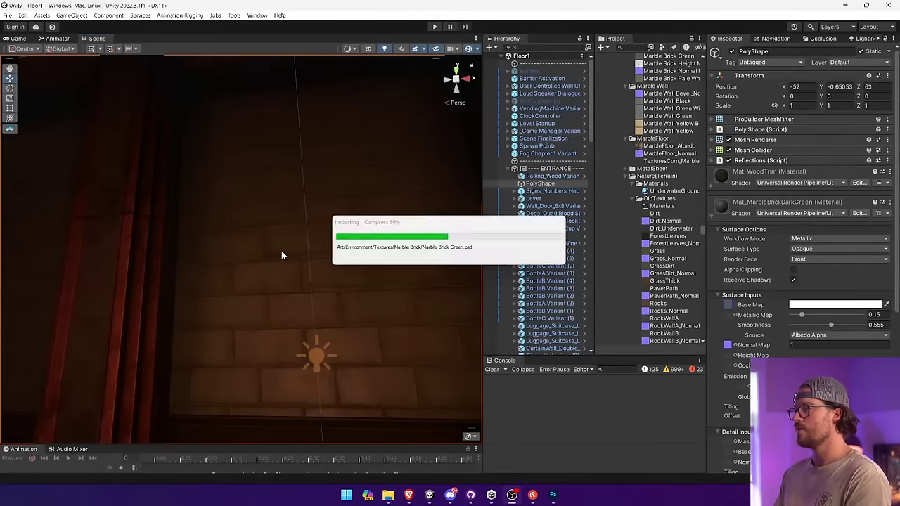
right_drag(292, 257, 354, 263)
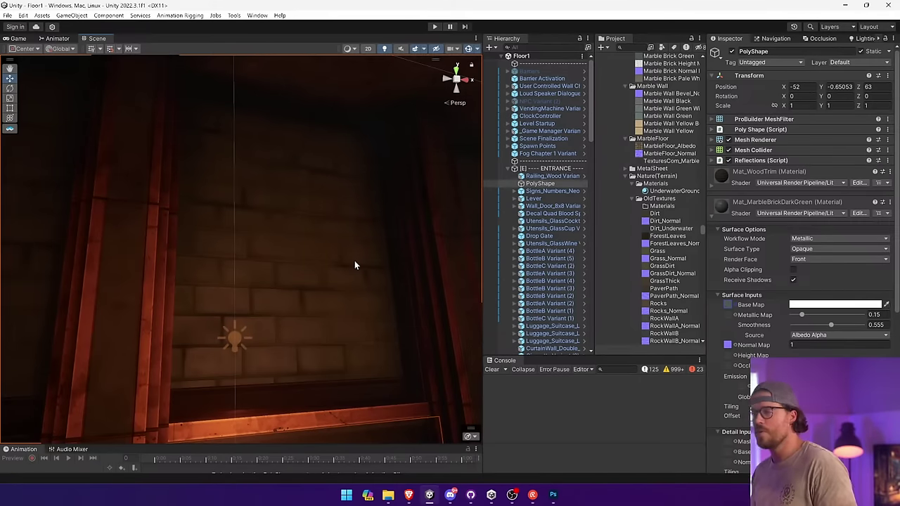
Step: Switch to Photoshop and set the opacity of Layer 1 in the brick texture to 80%
right_drag(355, 265, 805, 270)
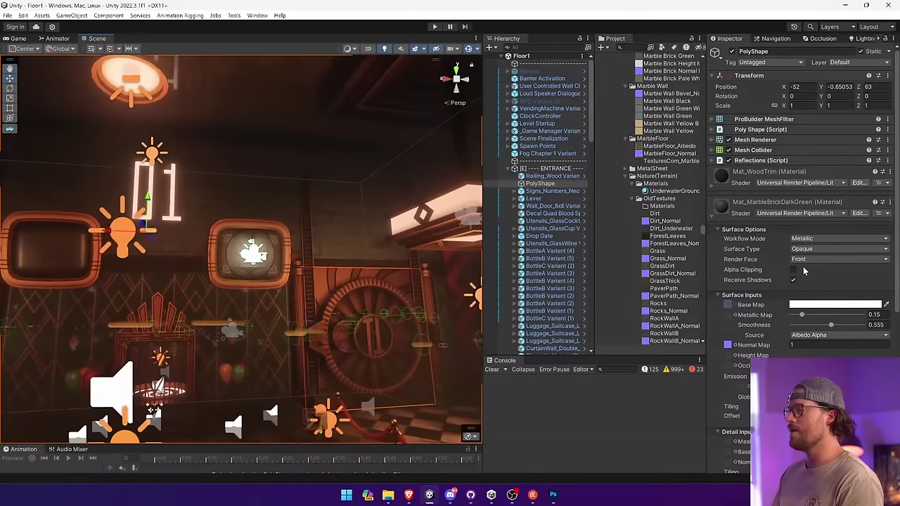
key(alt+Tab)
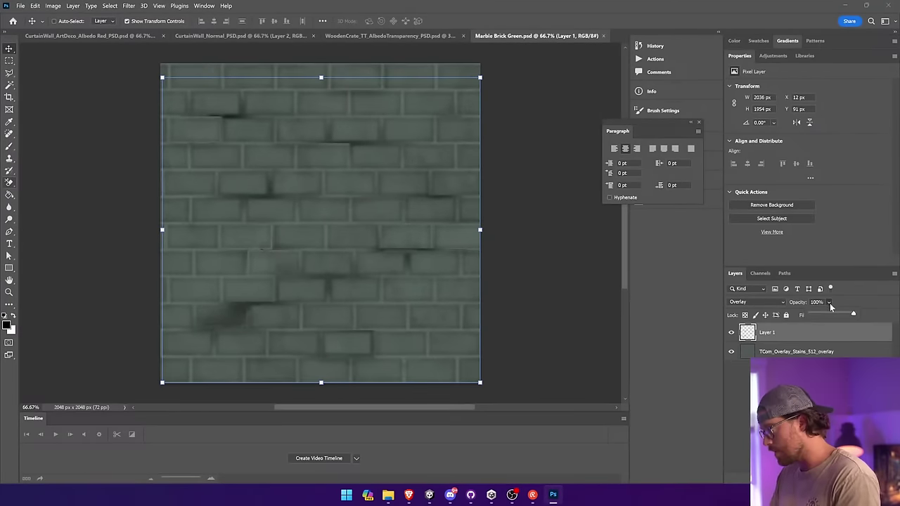
drag(843, 318, 844, 306)
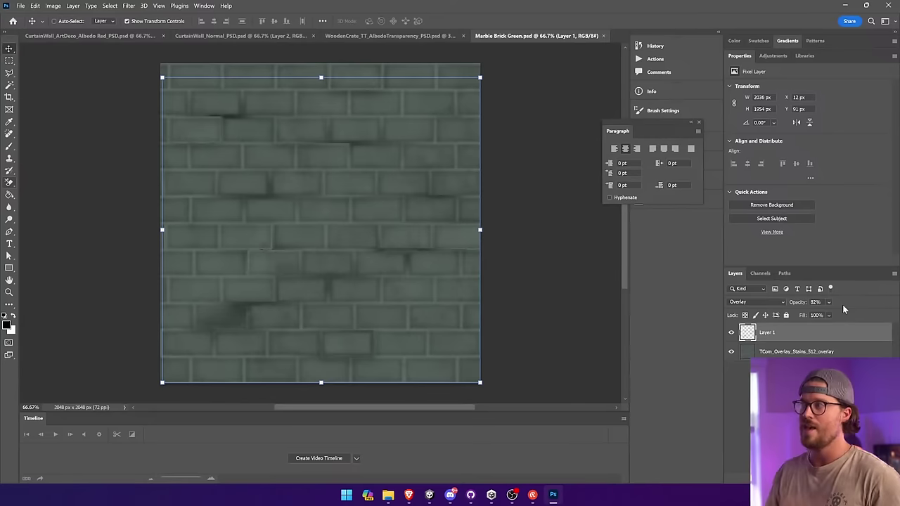
drag(848, 314, 850, 315)
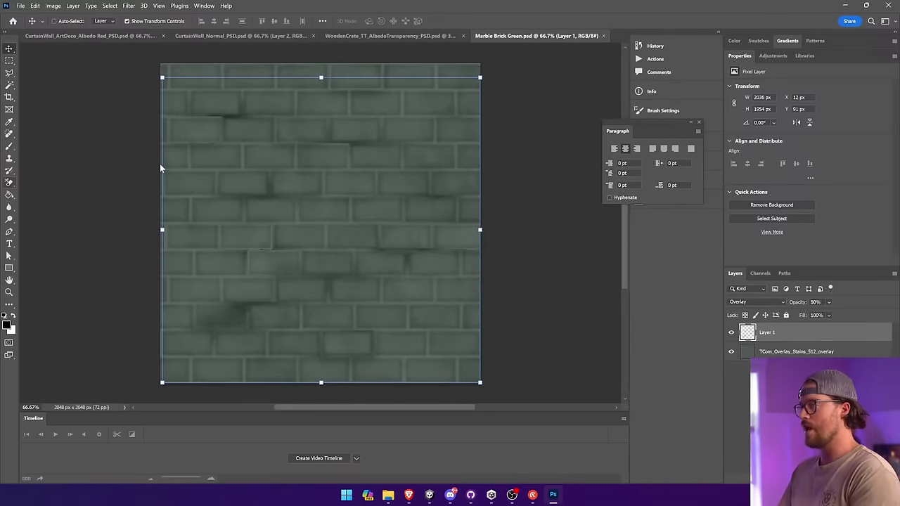
Step: Inspect the brick wall in Unity and view the Alpha 1 channel of Marble Brick Green in Photoshop
key(alt+Tab)
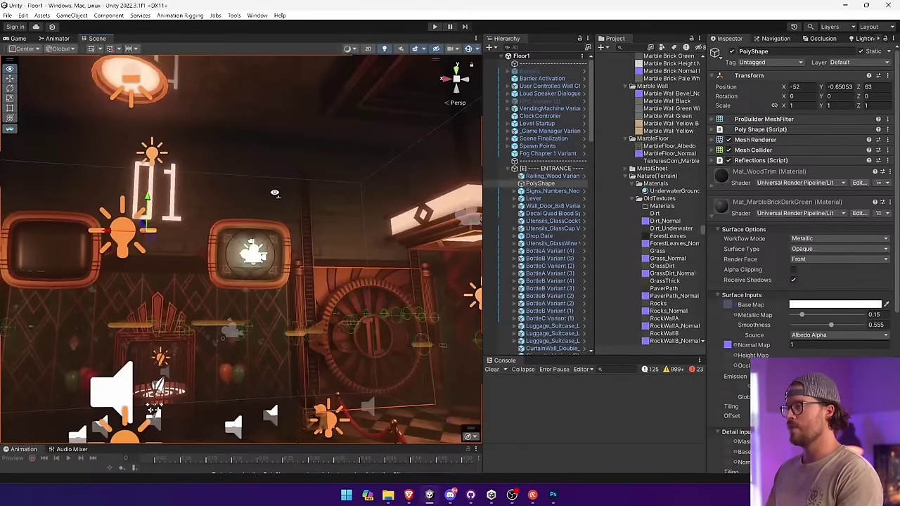
right_drag(274, 192, 245, 192)
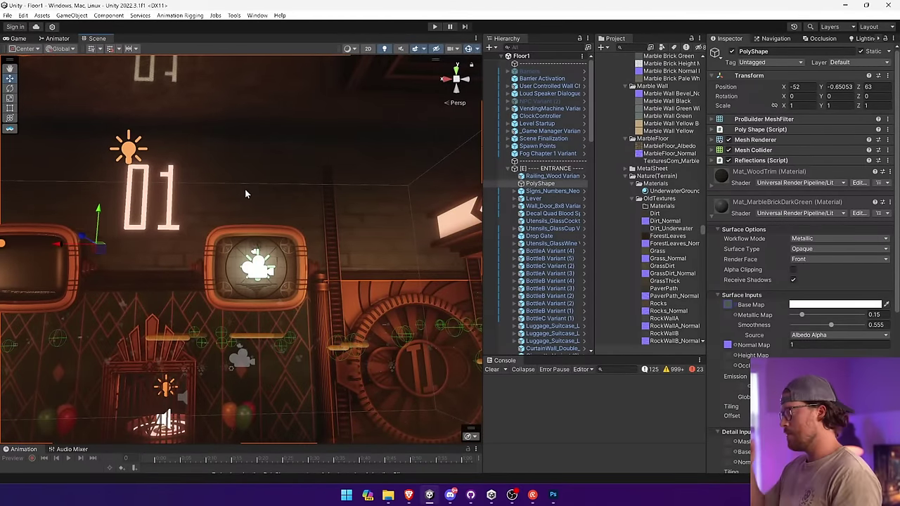
key(alt+Tab)
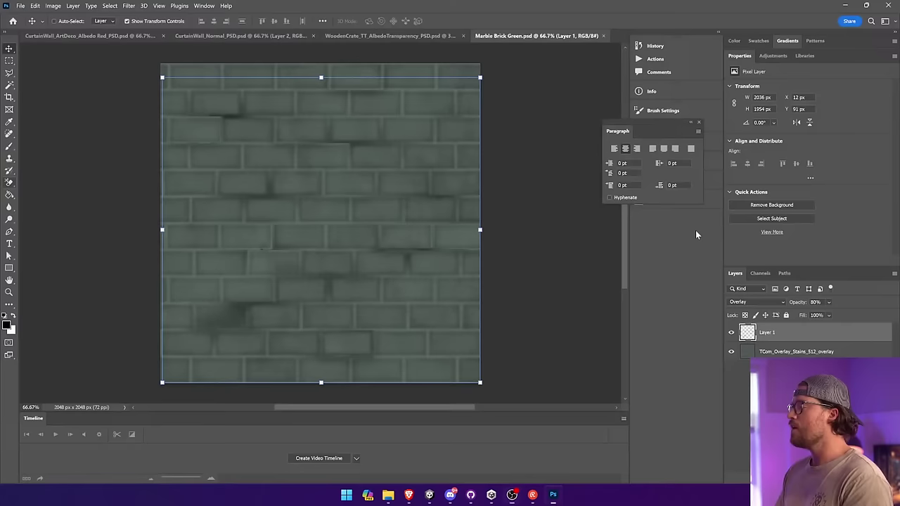
click(760, 273)
click(743, 360)
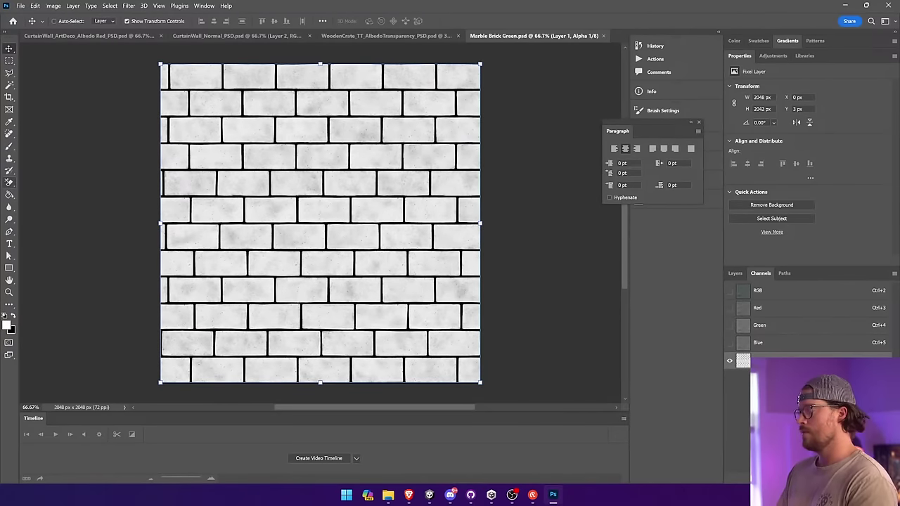
Step: Switch to Unity, set the Mat_MarbleBrickDarkGreen smoothness to 0.763, and inspect the brick walls in the scene
key(alt+Tab)
right_drag(280, 206, 373, 239)
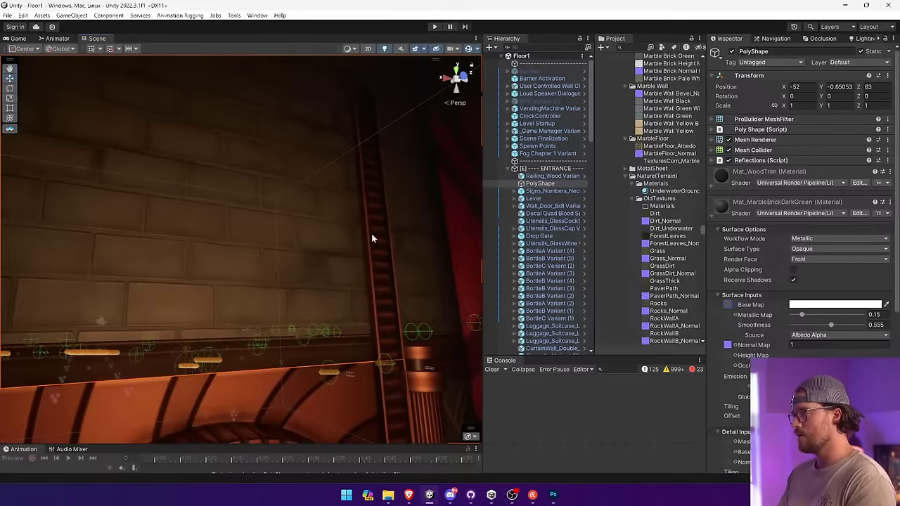
mouse_move(831, 326)
mouse_down()
mouse_move(863, 326)
mouse_move(846, 327)
mouse_up()
right_drag(342, 286, 812, 337)
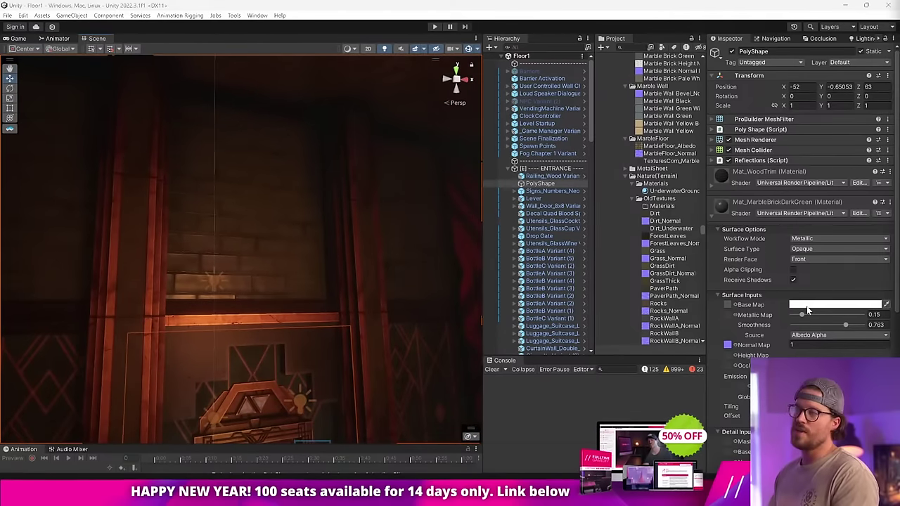
Step: Switch to Photoshop, return to the brick texture's color layers, and close all open documents
key(alt+Tab)
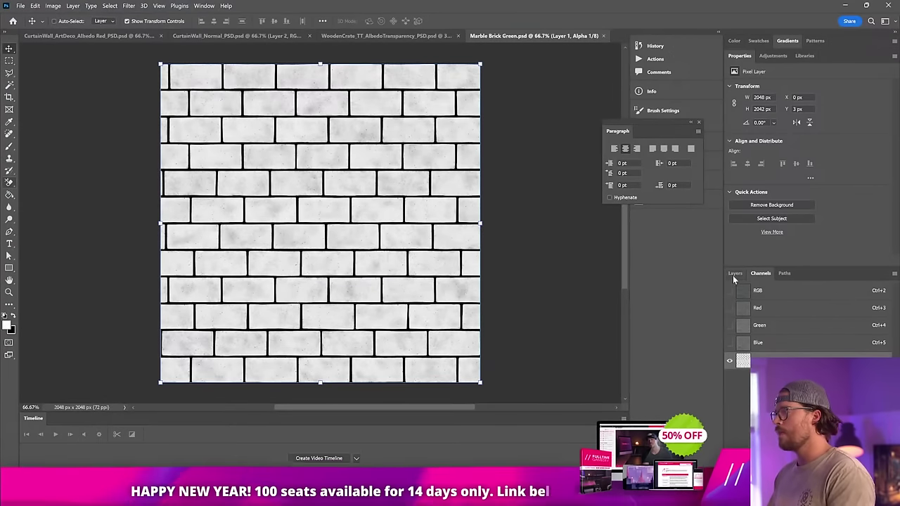
click(789, 334)
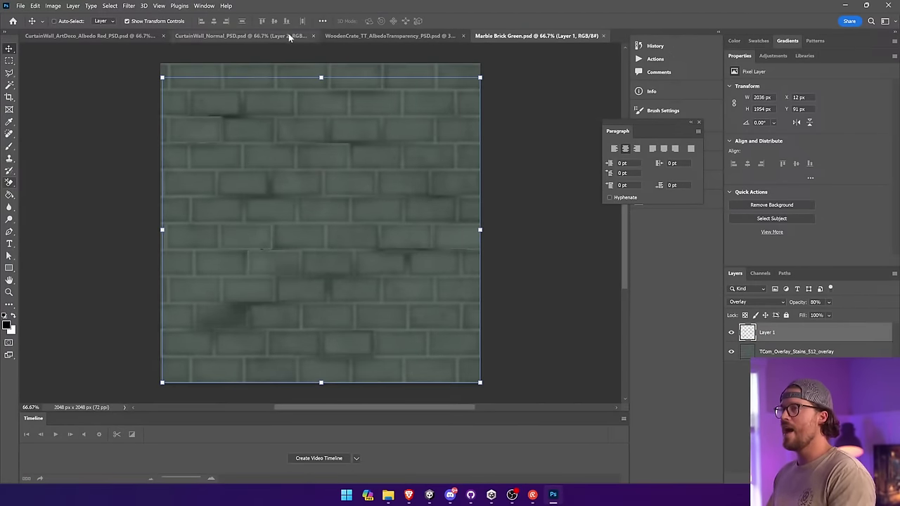
click(290, 35)
click(317, 36)
right_click(411, 37)
click(457, 59)
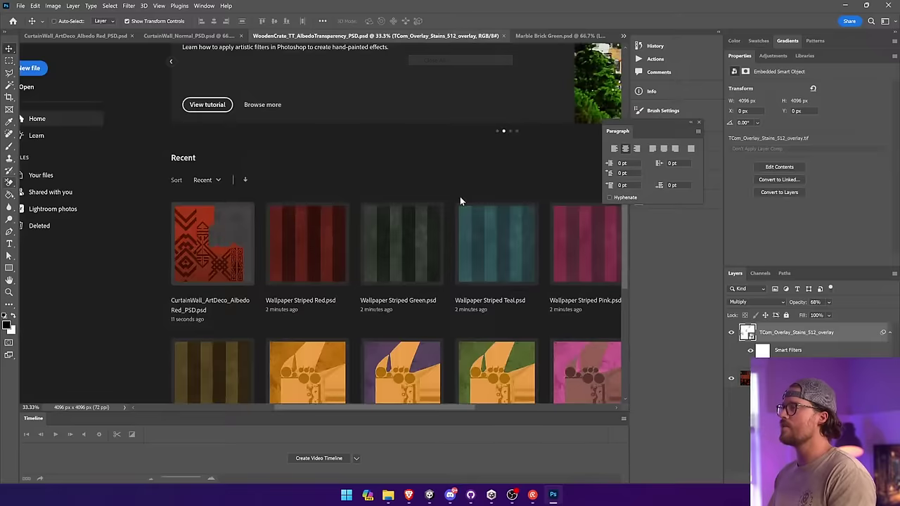
Step: Open the recent yellow FenceStanchion texture, close it, and reopen Marble Brick Green.psd
scroll(503, 245, down, 1)
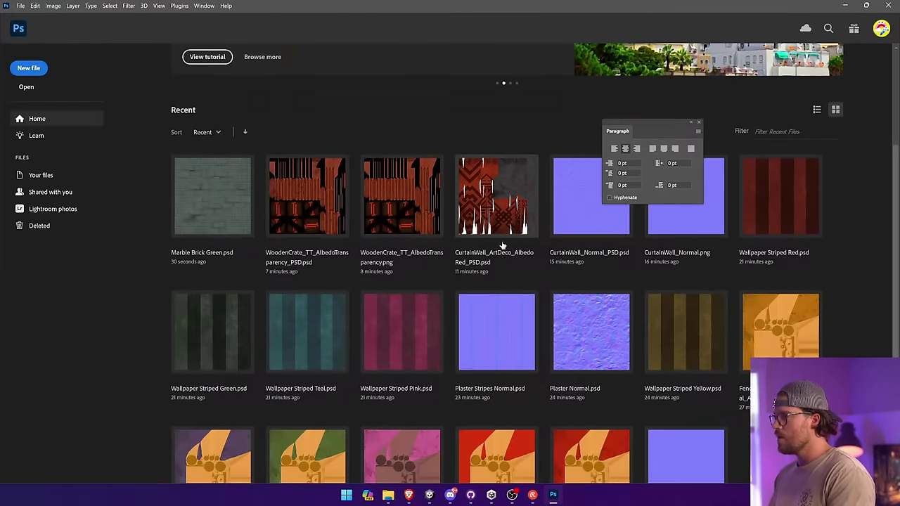
click(764, 320)
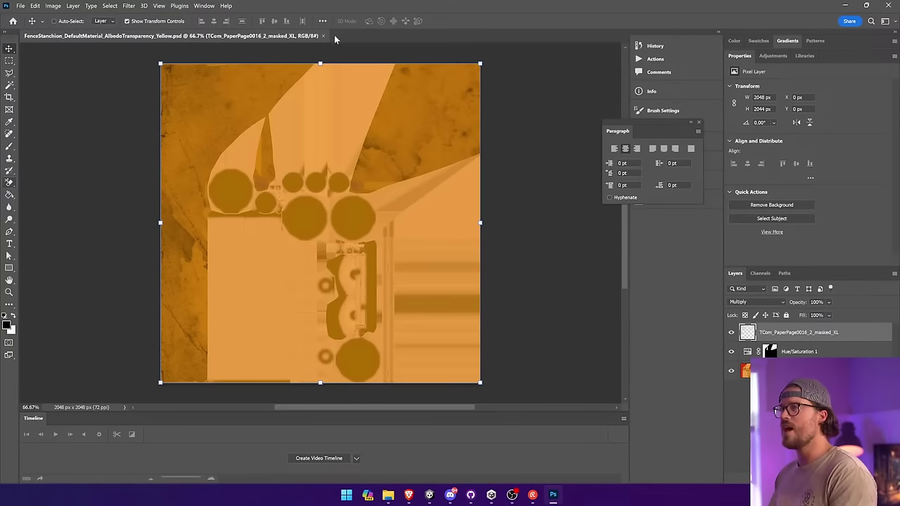
click(22, 7)
click(42, 51)
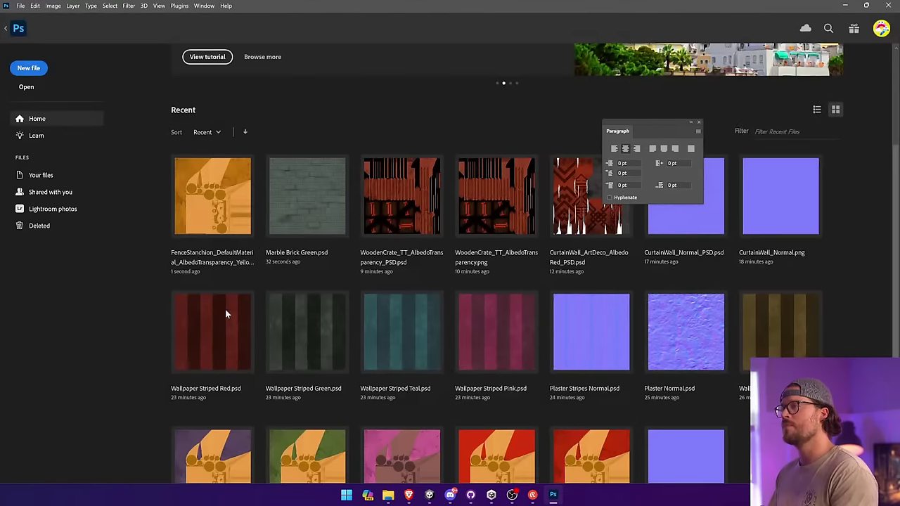
click(315, 210)
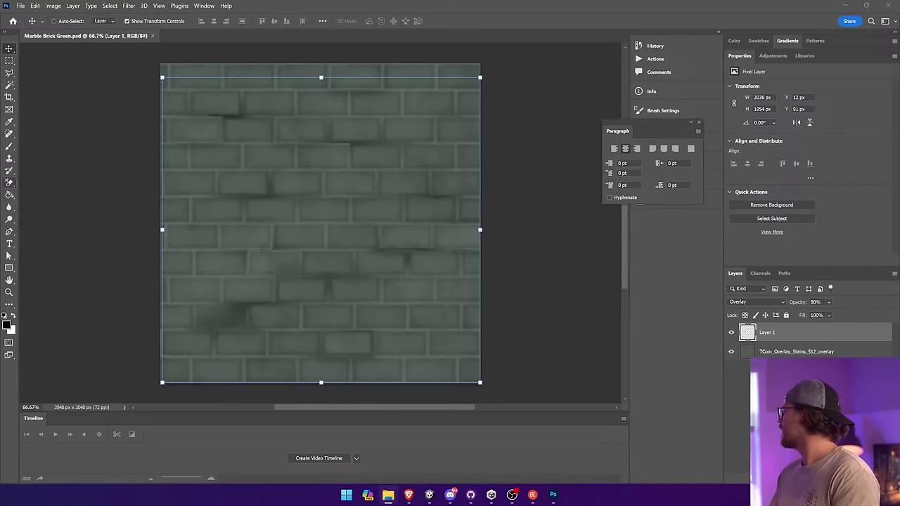
Step: Place the TCom_DirtyWall_overlay_L texture in the brick document and enlarge it to 6548 × 3274 px to cover the canvas
drag(330, 253, 358, 243)
drag(363, 201, 335, 288)
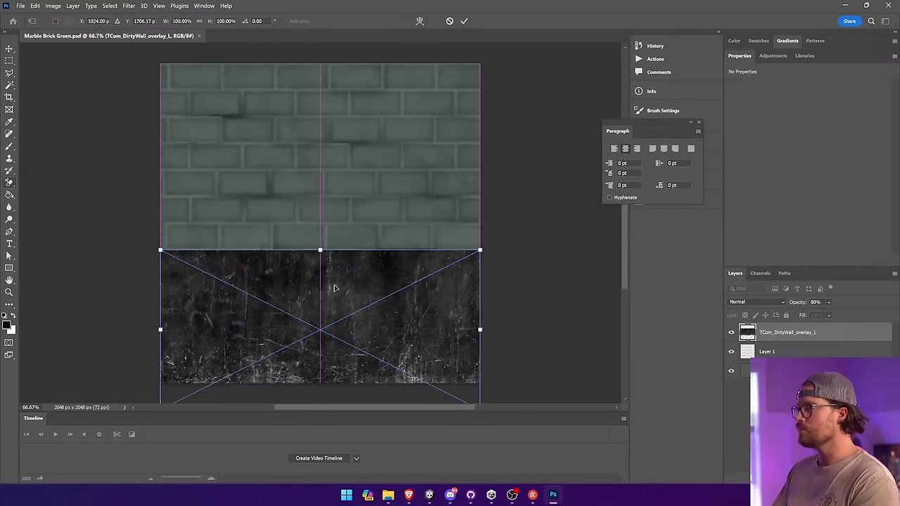
drag(320, 250, 321, 55)
key(Return)
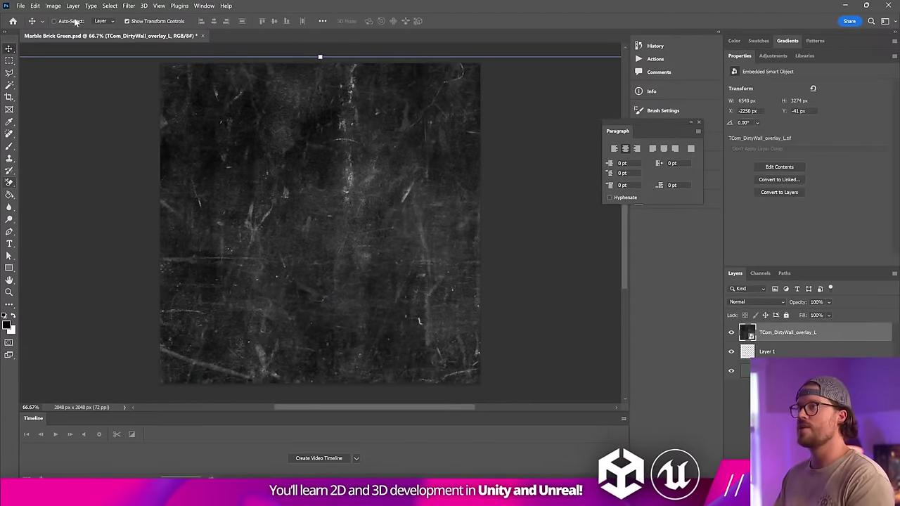
Step: Apply Curves to the TCom_DirtyWall_overlay_L layer, moving the black and white points close together for stark white scratches on black
click(53, 6)
mouse_move(70, 28)
click(162, 44)
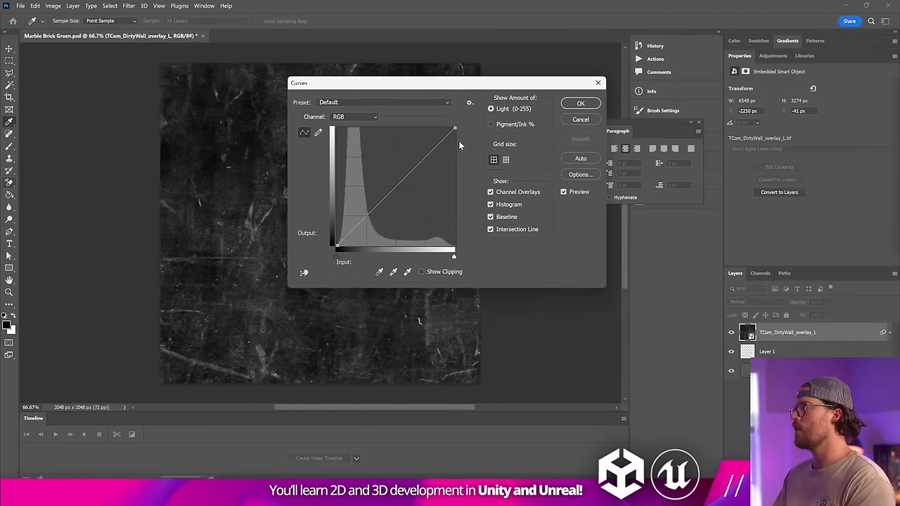
drag(454, 129, 393, 128)
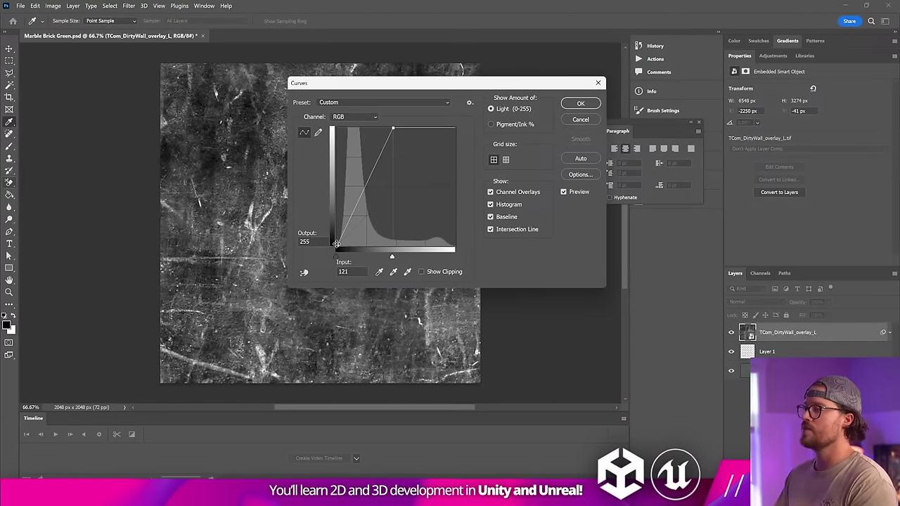
drag(336, 243, 372, 244)
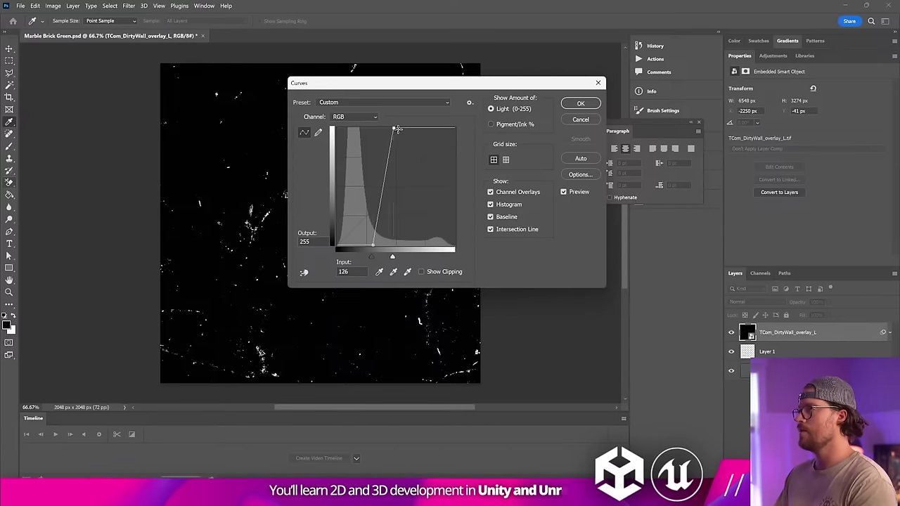
mouse_move(397, 130)
mouse_down()
mouse_move(406, 130)
mouse_move(385, 130)
mouse_up()
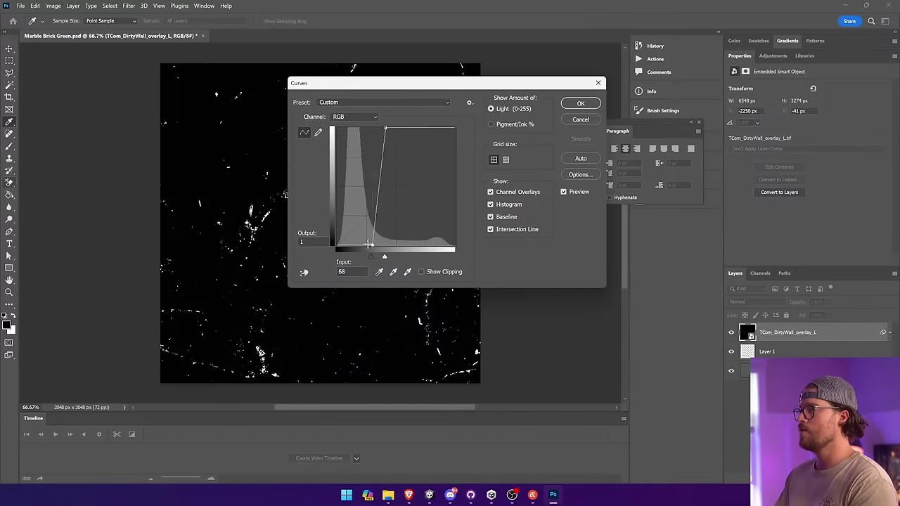
drag(367, 243, 359, 243)
click(581, 103)
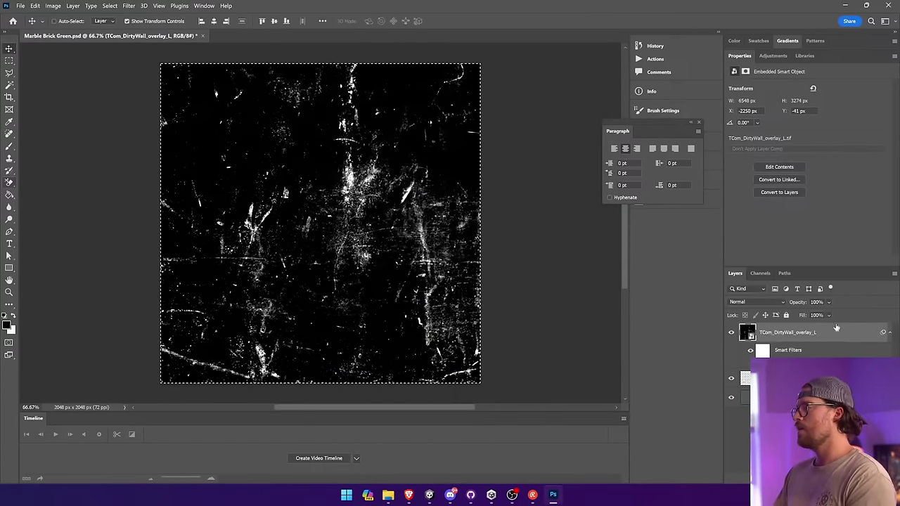
Step: Rasterize the TCom_DirtyWall_overlay_L layer, cut its canvas-sized image, and select the Alpha 1 channel
right_click(833, 332)
click(766, 253)
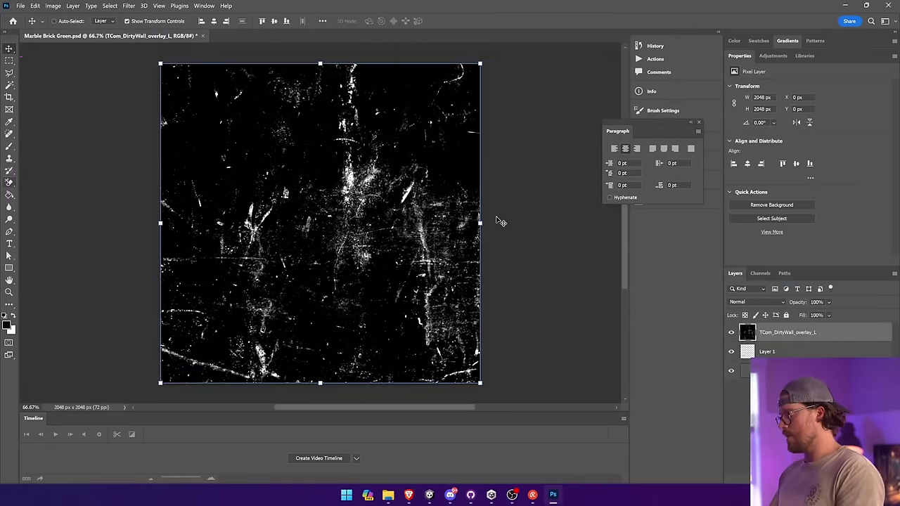
key(ctrl+x)
click(760, 273)
click(773, 360)
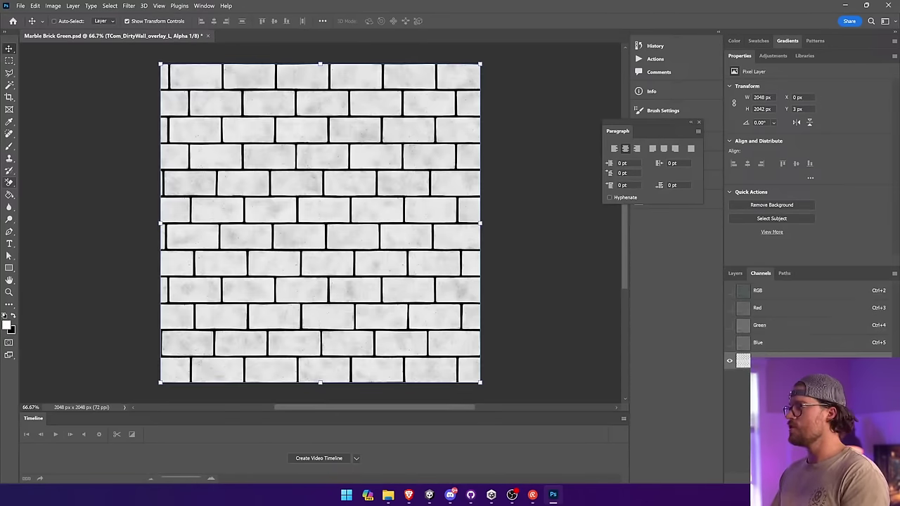
Step: Try pasting the dirty wall scratches into the Alpha 1 channel
key(ctrl+z)
click(735, 273)
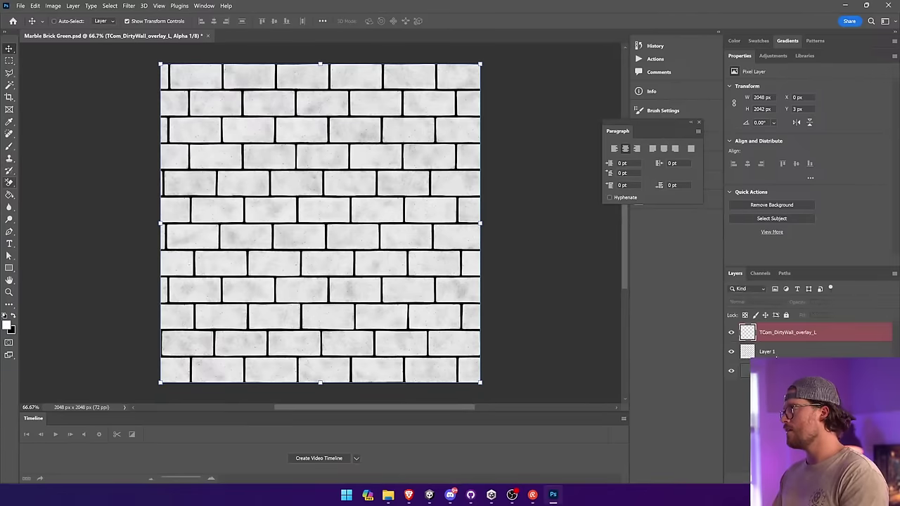
key(ctrl+shift+z)
click(759, 273)
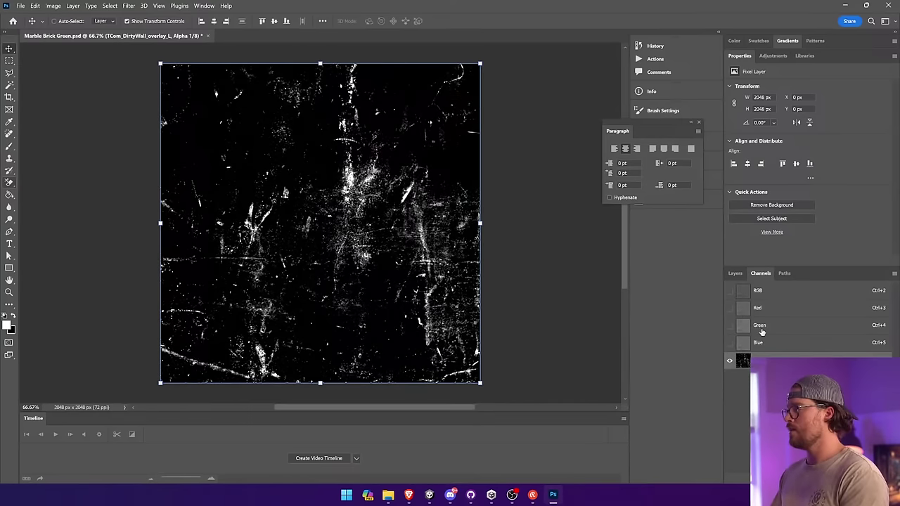
Step: Undo the paste into Alpha 1 and paste a copy of its brick mask as a new layer above the dirty wall overlay
click(761, 332)
key(ctrl+z)
key(ctrl+z)
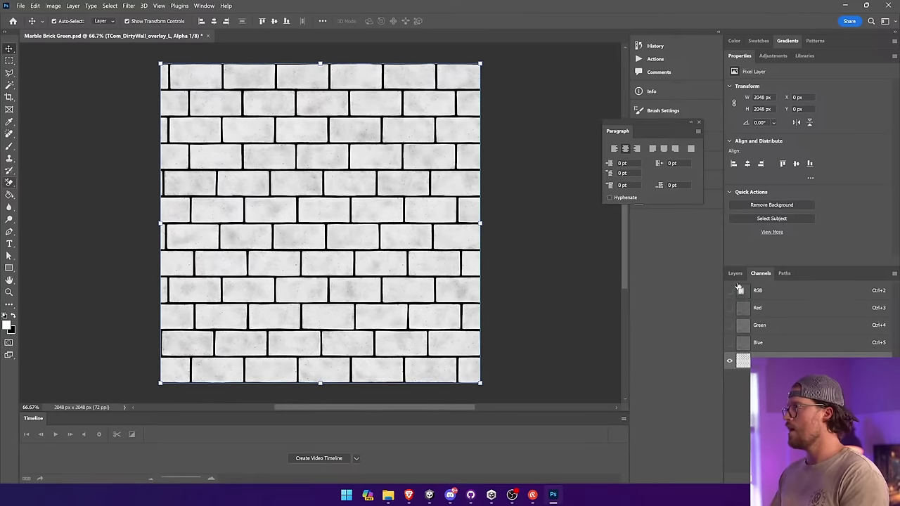
click(735, 274)
key(ctrl+v)
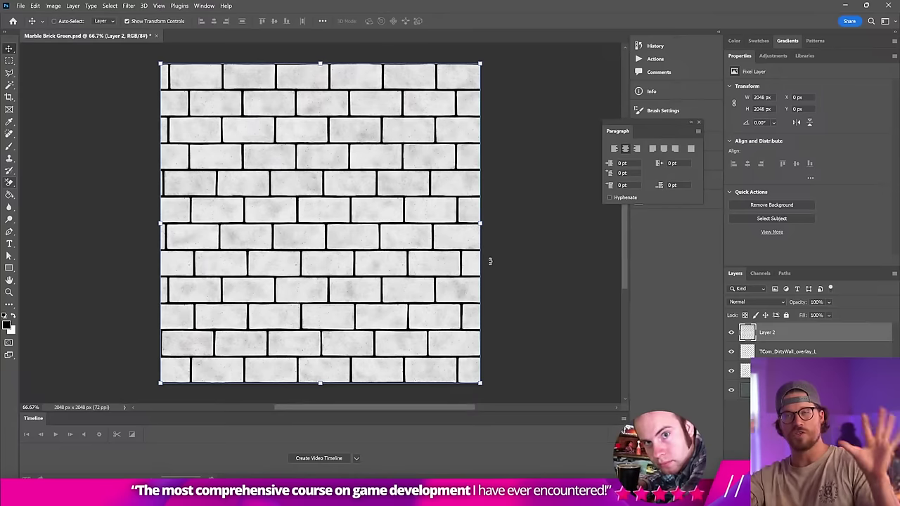
Step: Try the TCom_DirtyWall_overlay_L layer above Layer 2, and undo to restore its scratch texture beneath Layer 2
click(774, 350)
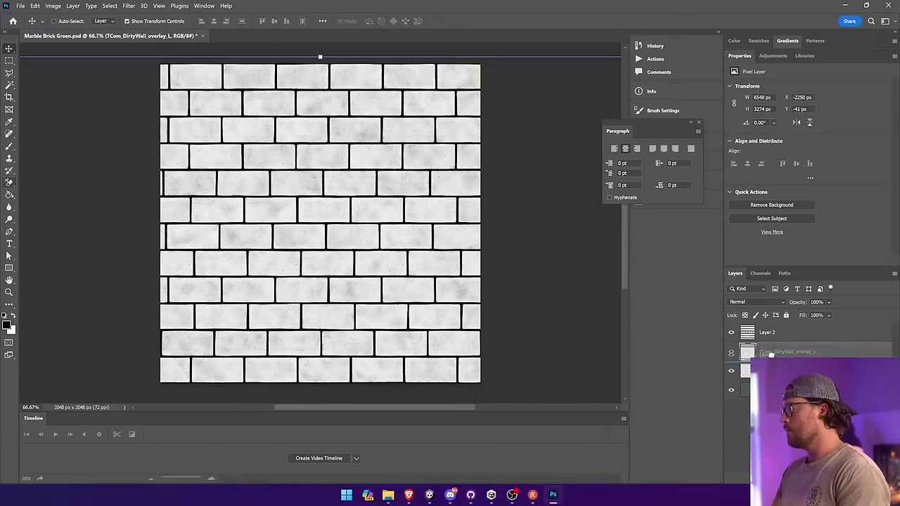
drag(769, 355, 770, 331)
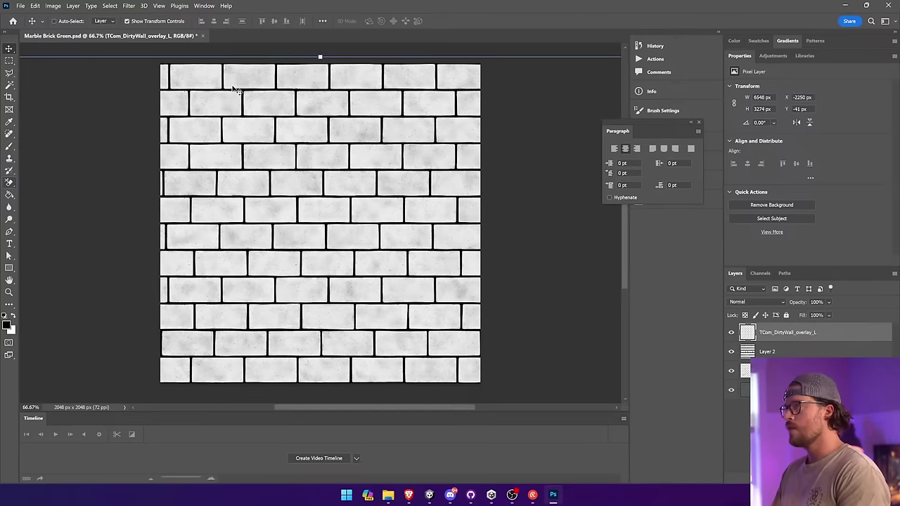
click(766, 352)
click(769, 370)
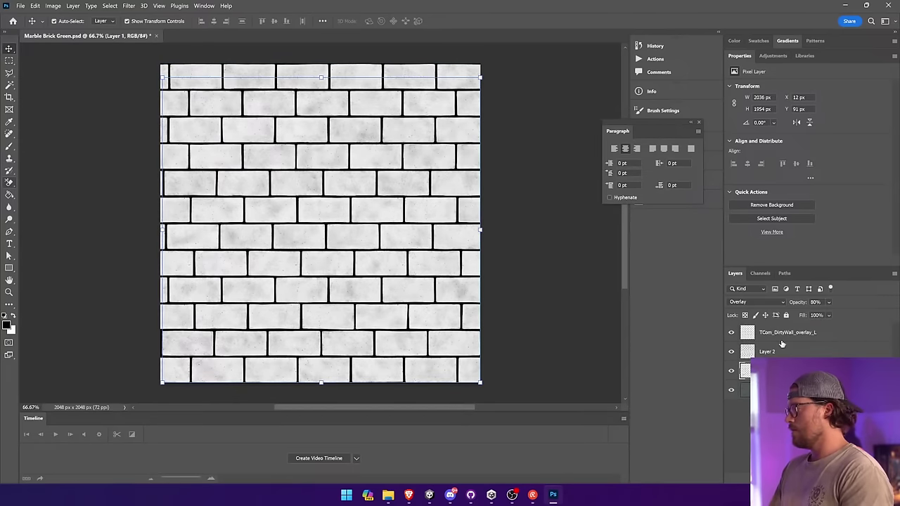
click(768, 338)
key(ctrl+z)
key(ctrl+z)
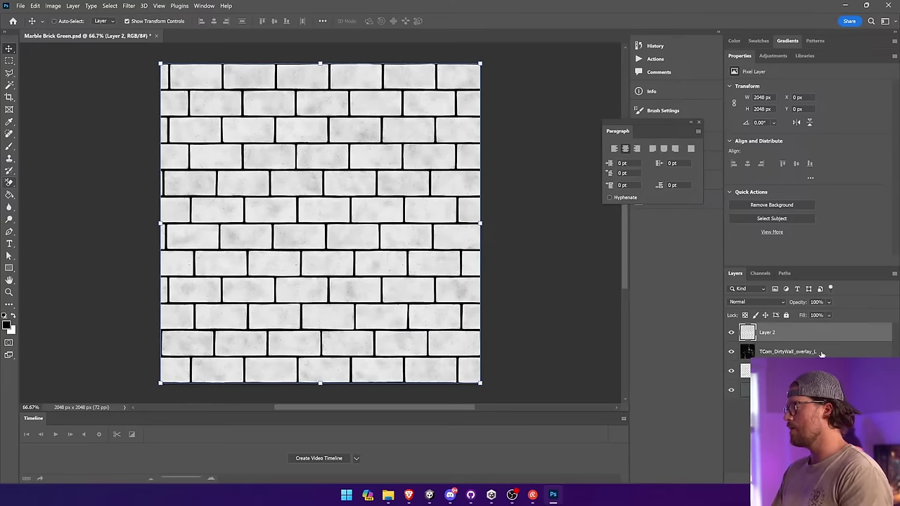
Step: Move the TCom_DirtyWall_overlay_L layer above Layer 2 and set its blend mode to Screen
drag(828, 302, 854, 314)
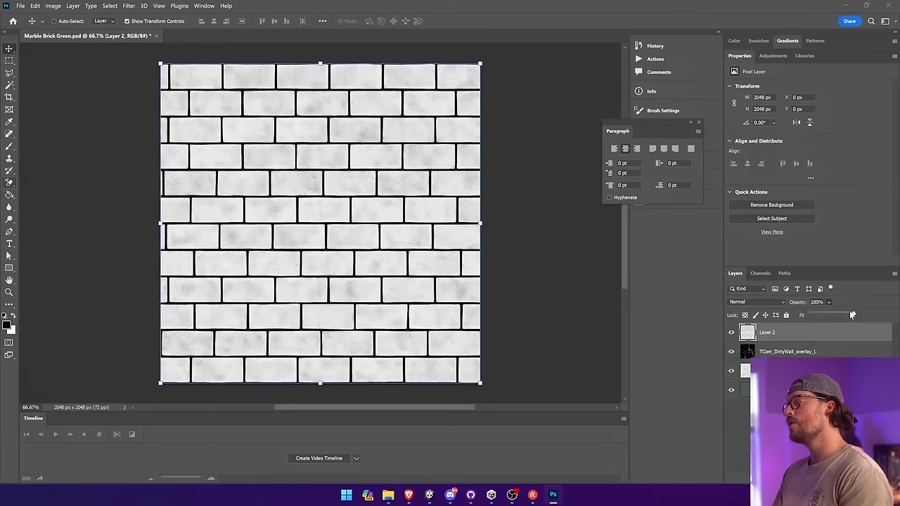
drag(763, 353, 757, 324)
click(755, 303)
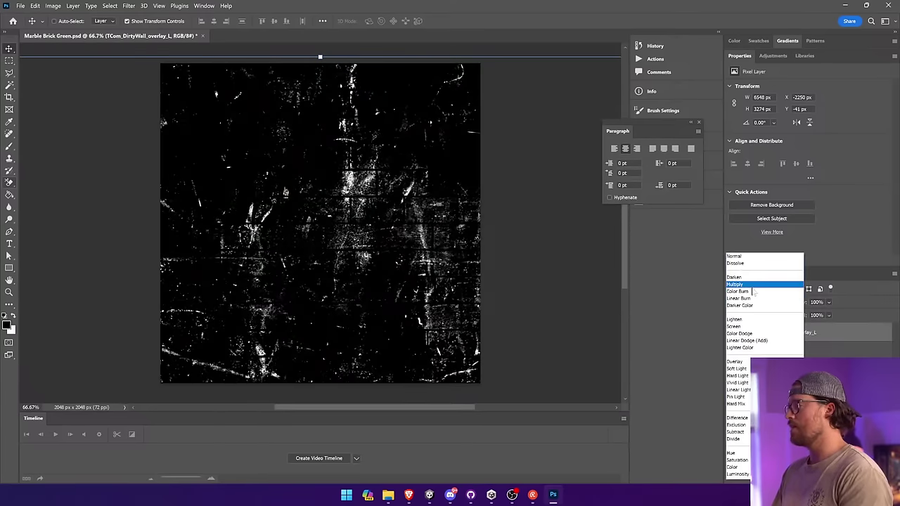
click(745, 328)
Step: Invert the dirty wall overlay's colours and set its blend mode to Multiply over the brick mask
click(52, 5)
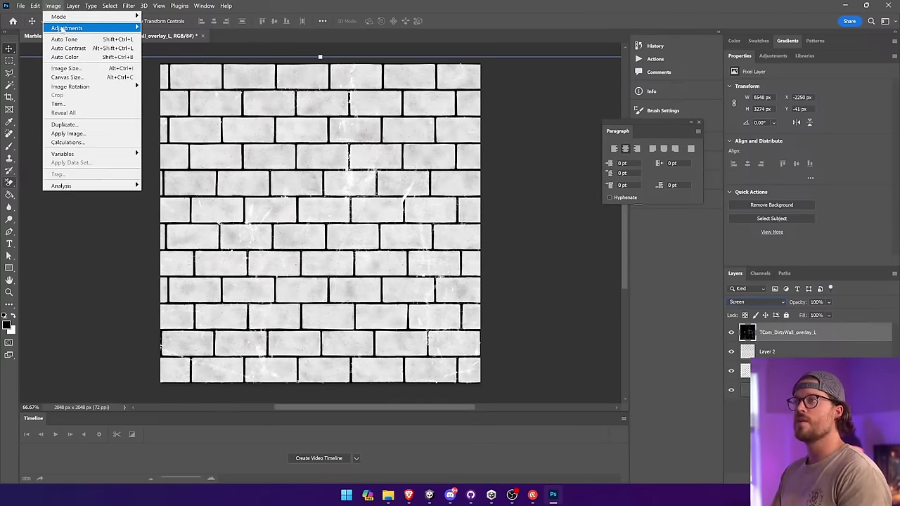
mouse_move(78, 22)
click(156, 131)
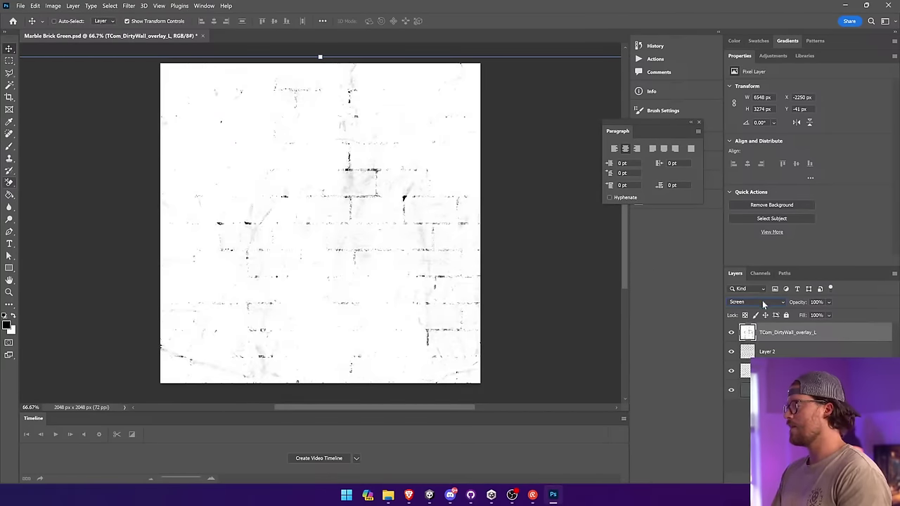
click(763, 304)
click(745, 284)
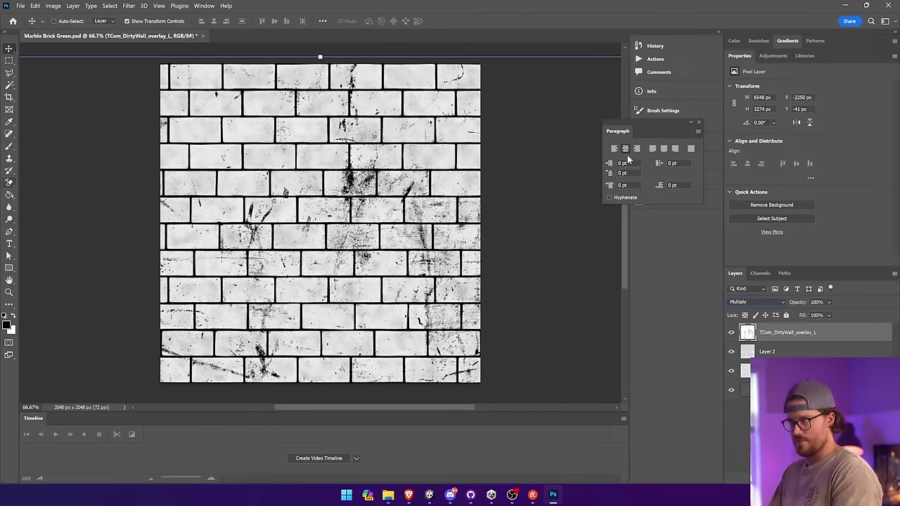
Step: Merge the dirty wall overlay with Layer 2 and cut the whole canvas area of the merged image
shift+click(798, 354)
right_click(798, 353)
click(821, 403)
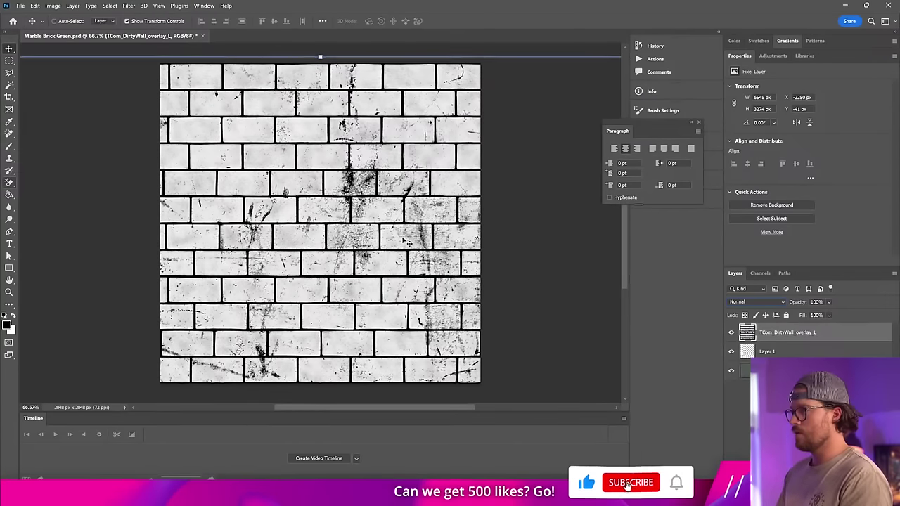
click(10, 61)
key(ctrl+a)
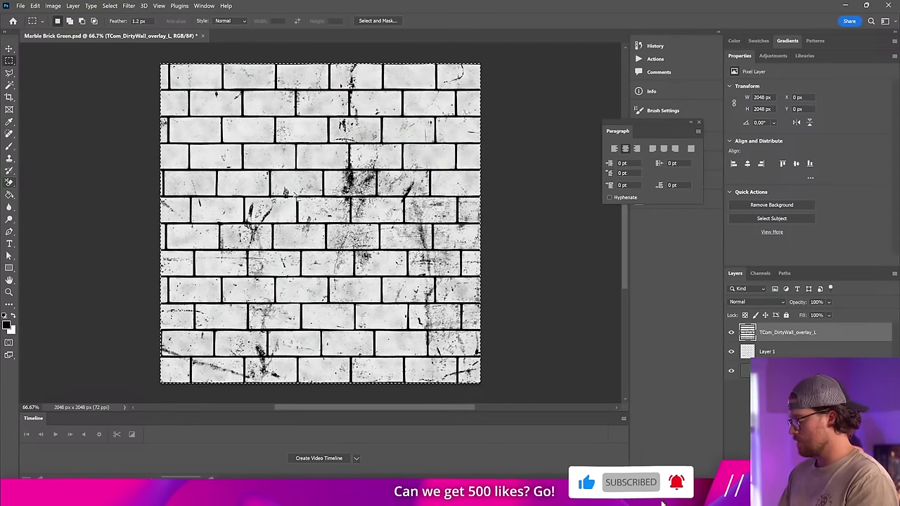
key(ctrl+x)
Step: Try clearing the Alpha 1 channel and pasting the scratched brick image into the TCom_DirtyWall_overlay_L layer, and undo both
click(760, 273)
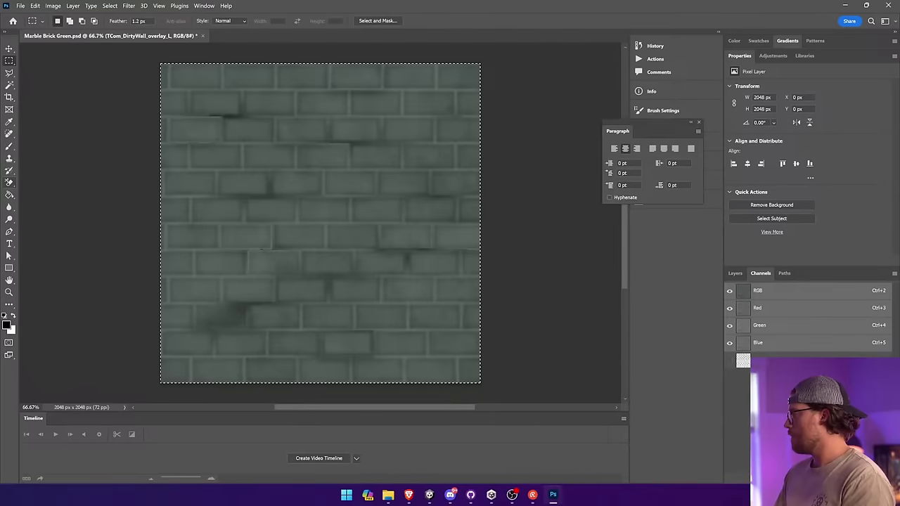
click(800, 359)
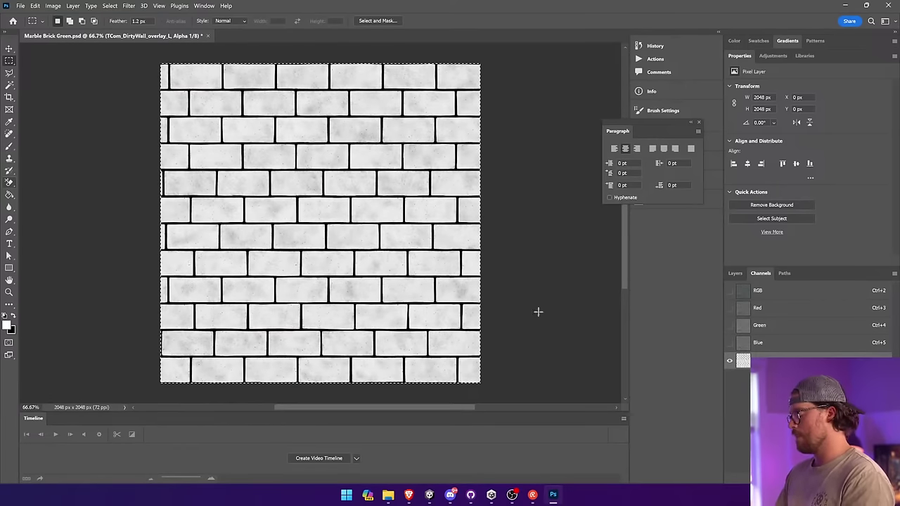
key(Delete)
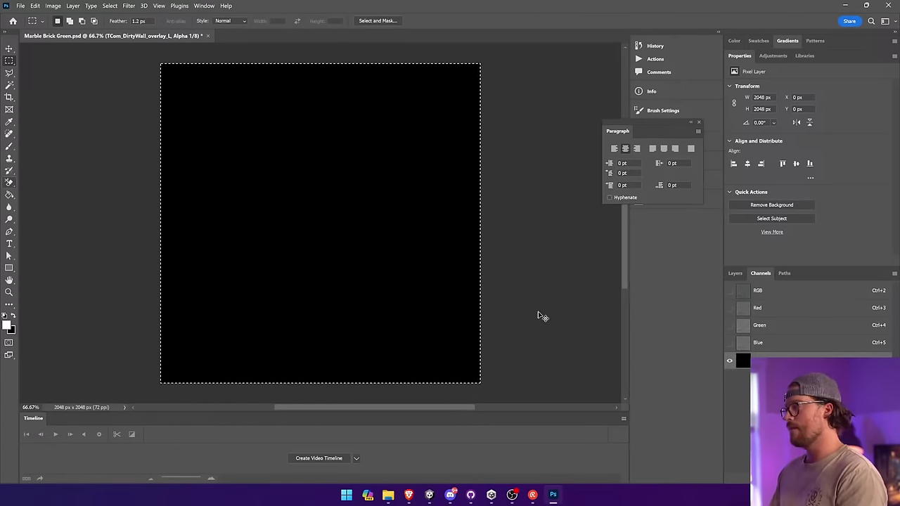
click(734, 273)
click(786, 332)
key(ctrl+v)
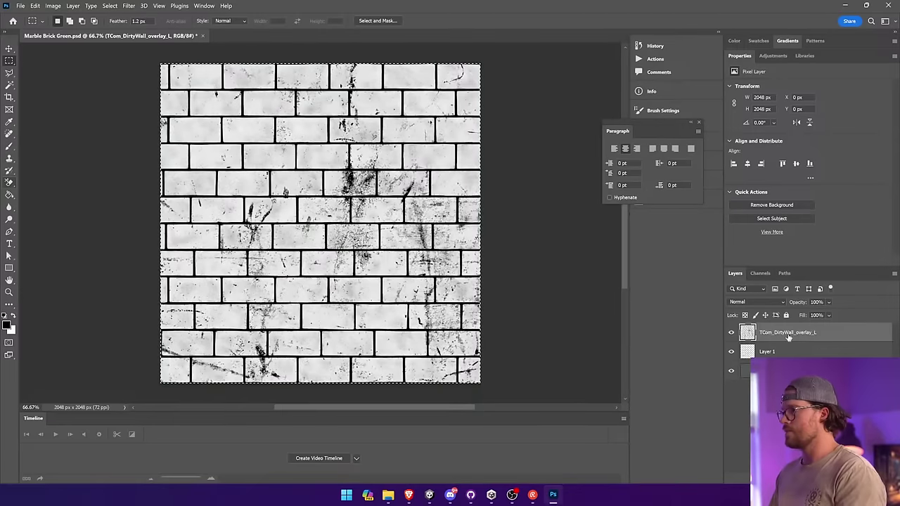
key(ctrl+z)
key(ctrl+z)
key(ctrl+z)
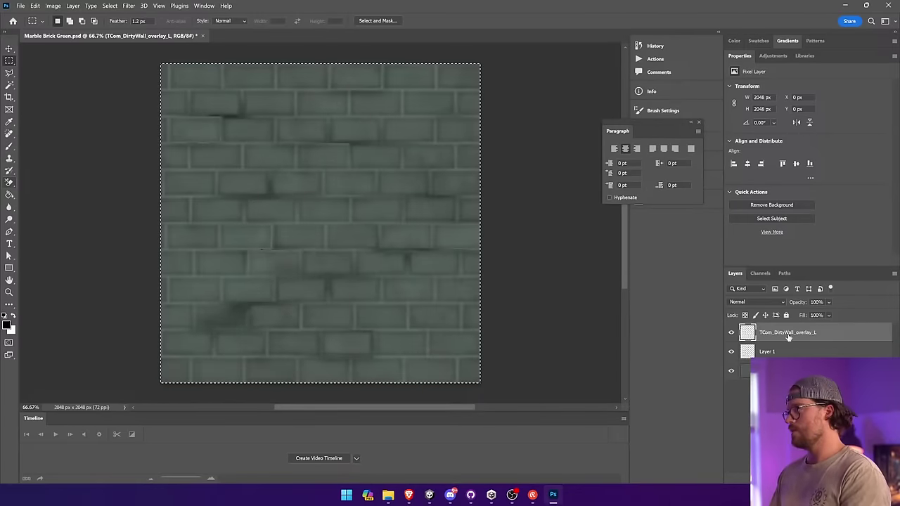
Step: Replace the Alpha 1 channel's contents with the scratched brick mask, save the texture, and check the wall in Unity
click(761, 273)
click(758, 361)
key(ctrl+a)
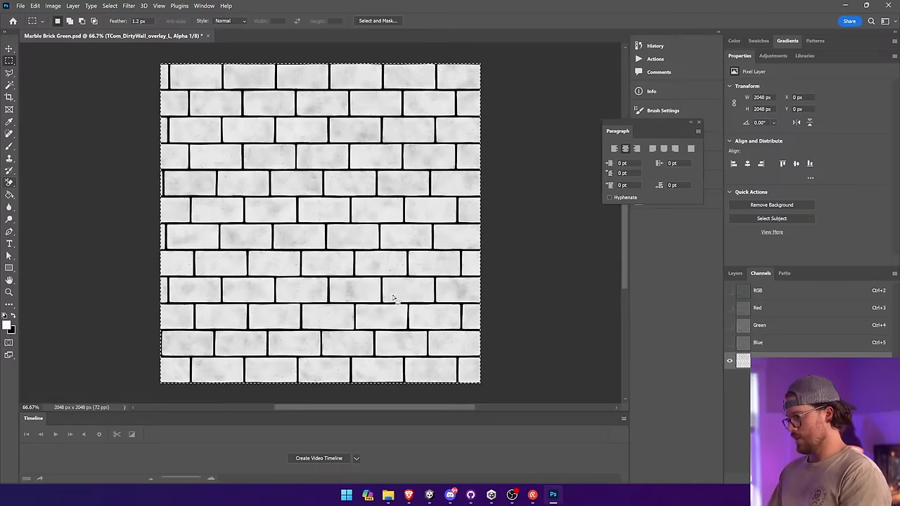
key(Delete)
key(ctrl+v)
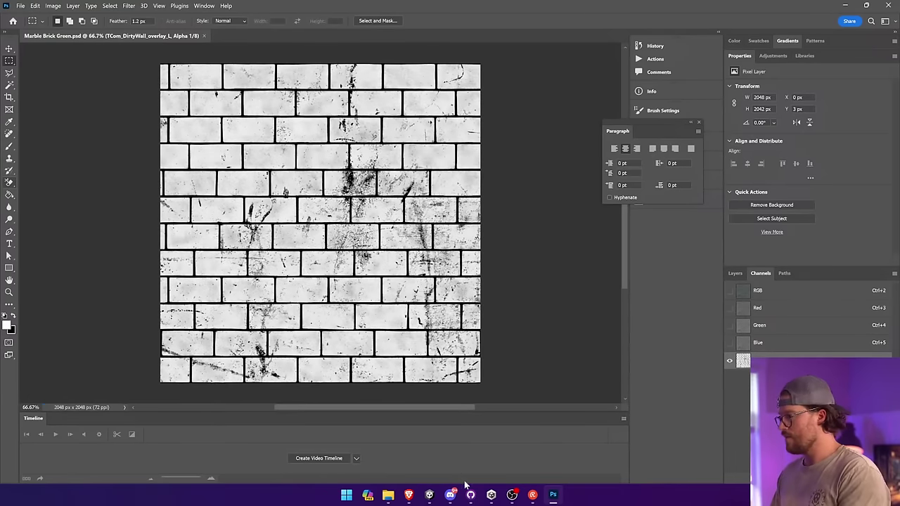
click(429, 494)
right_drag(213, 185, 295, 262)
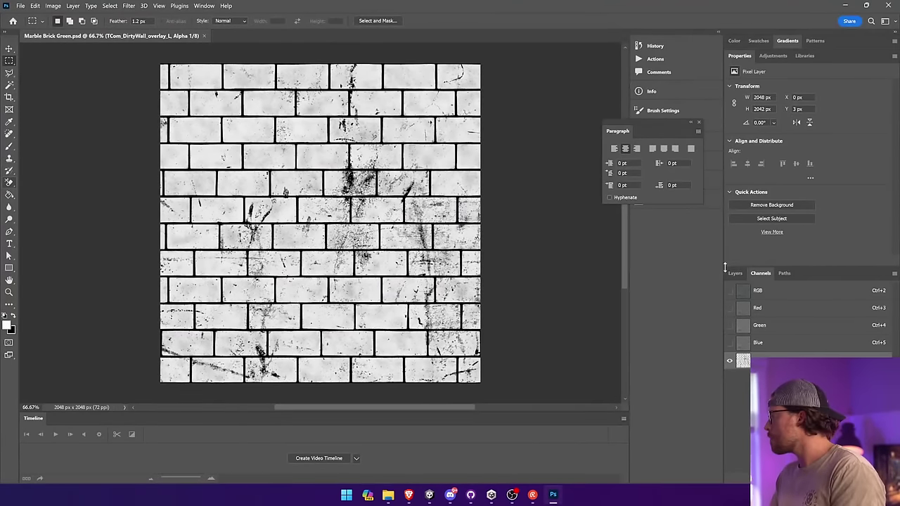
Step: Add a layer mask to Layer 1, paint out the dark stain on the lower-left bricks in black at 39% opacity, and save
click(734, 273)
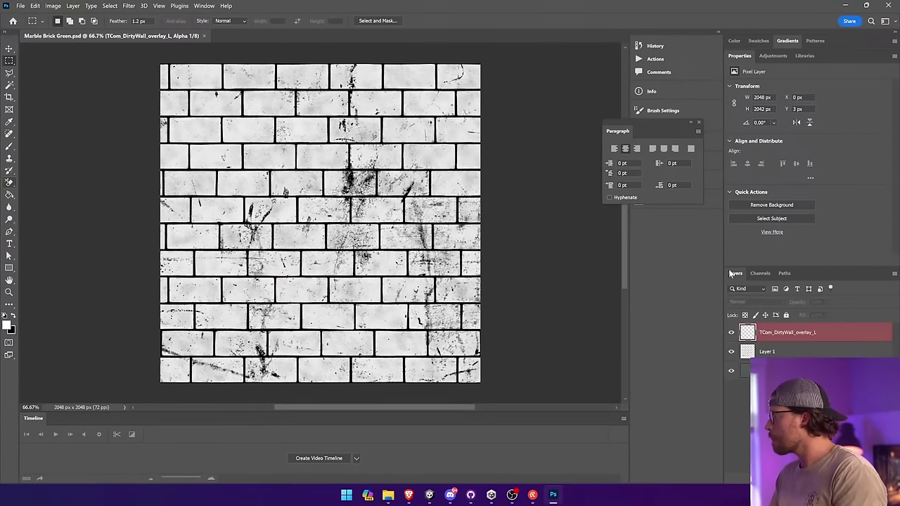
click(768, 353)
click(828, 477)
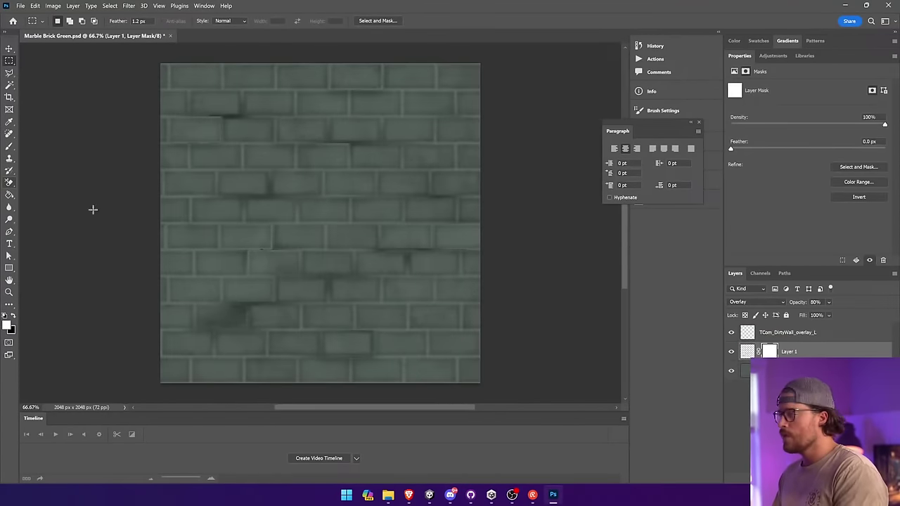
click(9, 148)
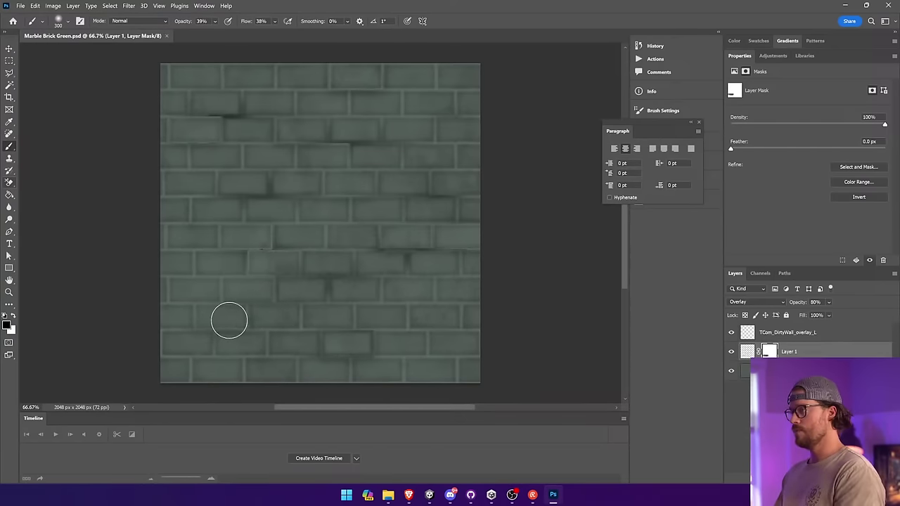
Step: Switch to Unity to examine the updated brick wall in the Floor1 scene, and return to Photoshop
key(alt+Tab)
right_drag(228, 320, 372, 252)
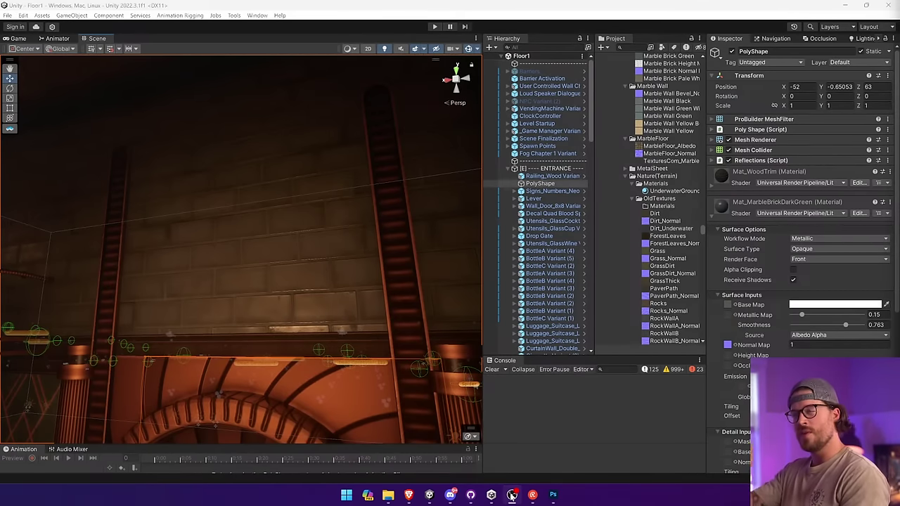
key(alt+Tab)
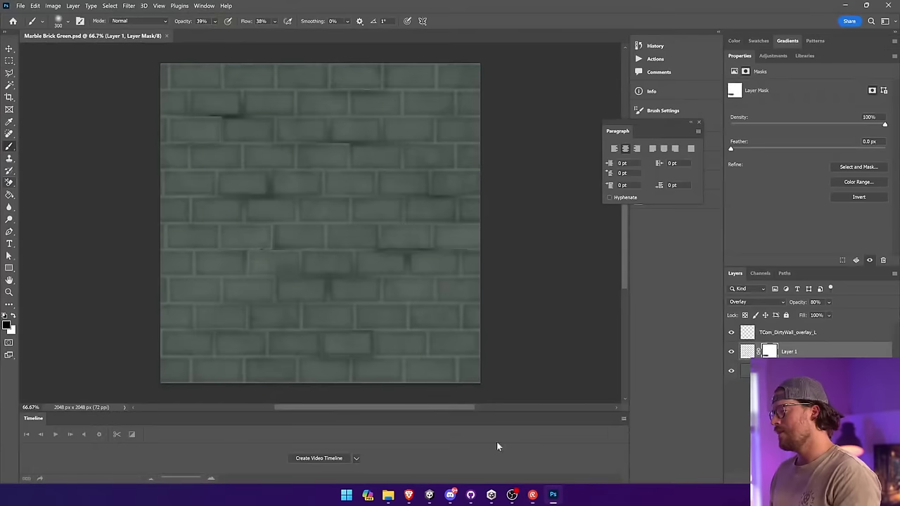
Step: Select the mortar lines on the TCom_Overlay_Stains_512_overlay layer with the Magic Wand, with Contiguous off
key(w)
key(alt+bracketleft)
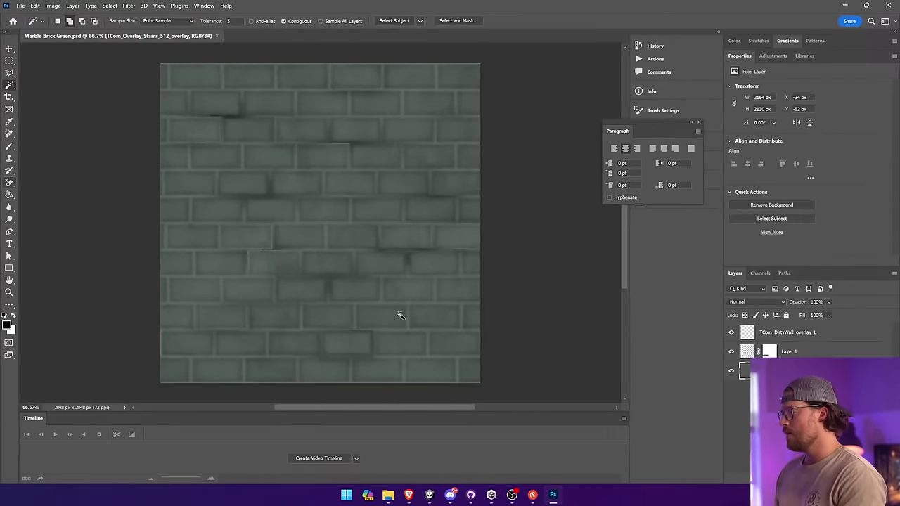
click(410, 305)
click(412, 308)
key(ctrl+d)
click(264, 92)
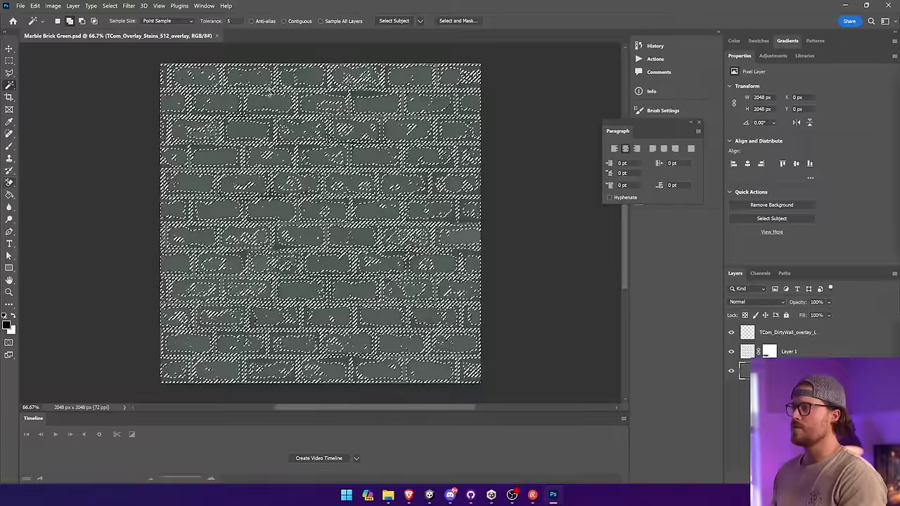
Step: Expand the selection around the mortar lines
click(128, 6)
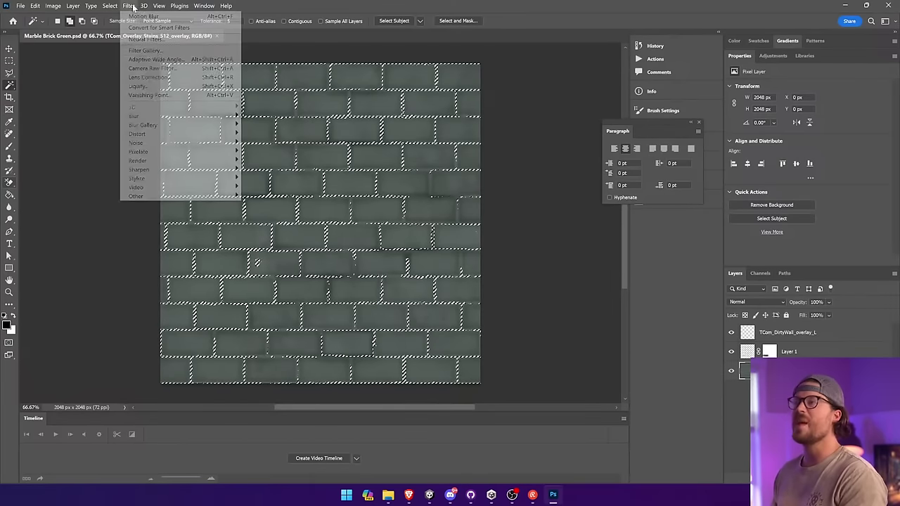
mouse_move(110, 5)
mouse_move(149, 140)
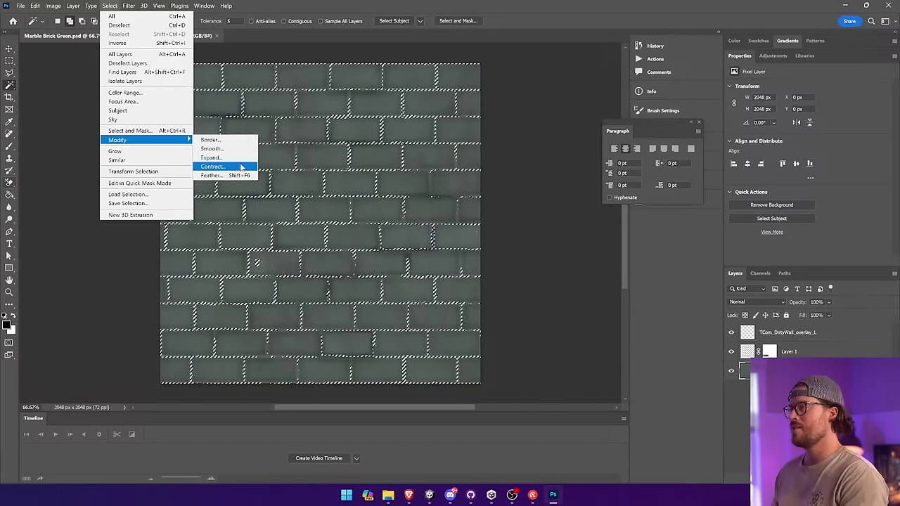
click(238, 158)
key(Return)
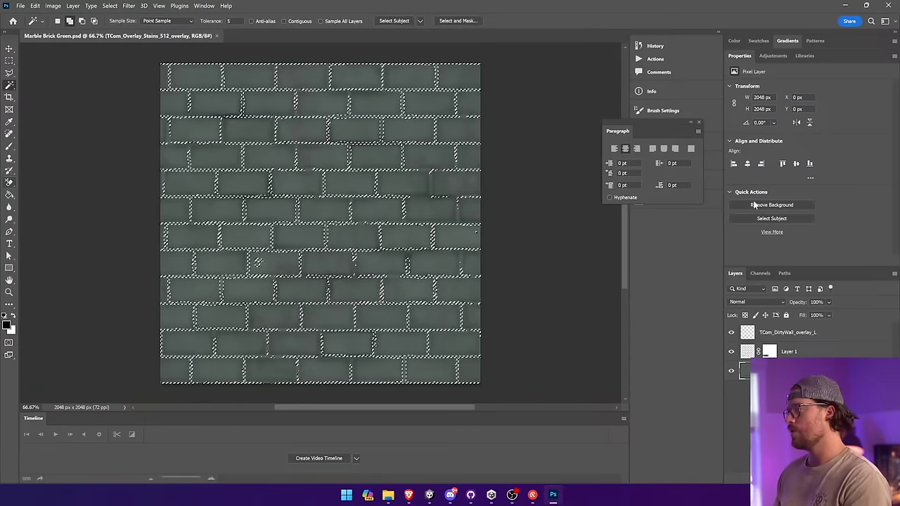
Step: Create a new layer above the dirty wall overlay, fill the mortar selection with white, and deselect
click(836, 337)
click(838, 480)
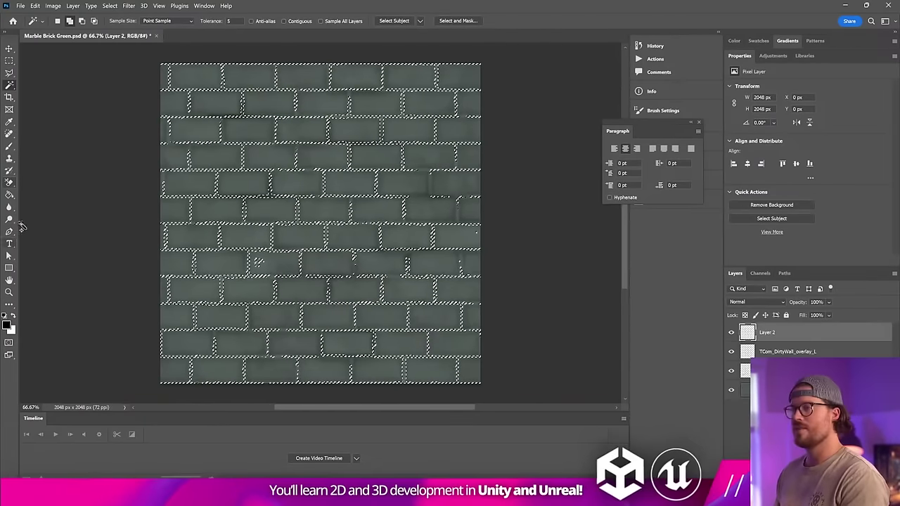
click(9, 195)
click(13, 316)
click(370, 297)
key(ctrl+d)
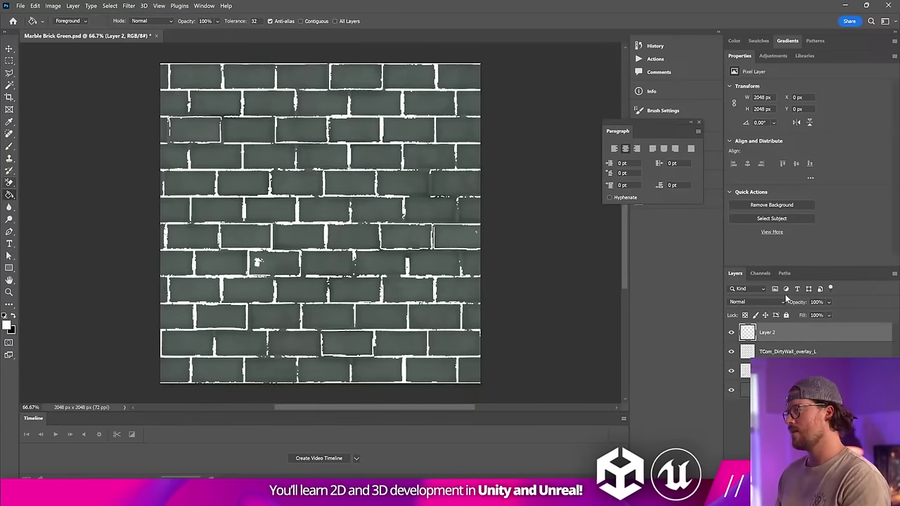
Step: Set the white mortar layer's blend mode to Overlay and apply a Gaussian Blur with a 6-pixel radius
click(755, 302)
click(732, 365)
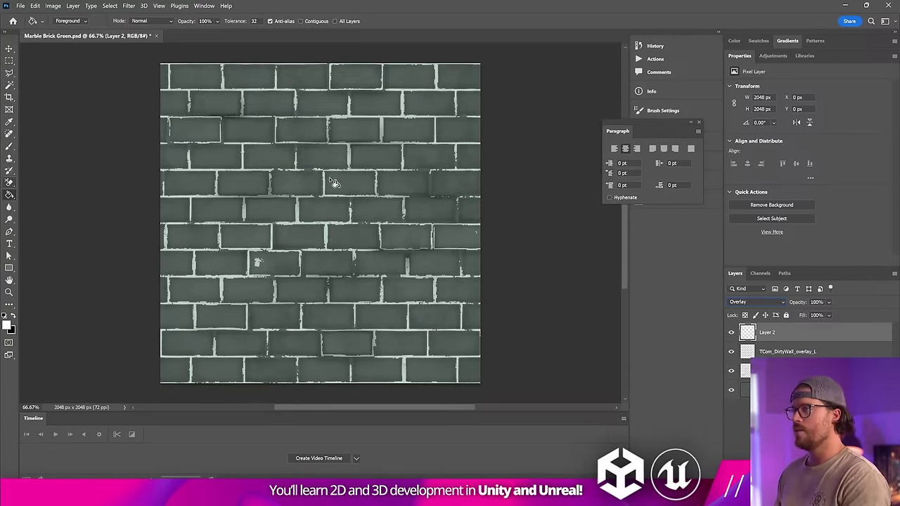
click(129, 6)
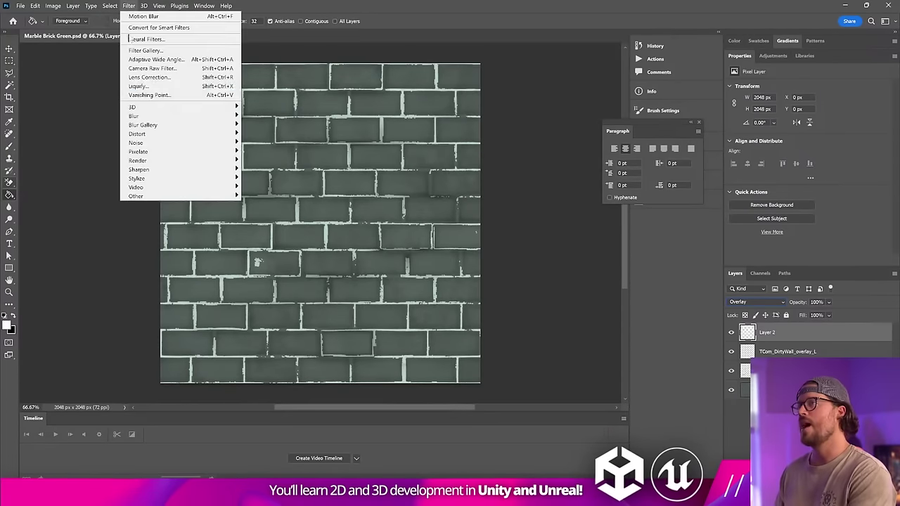
mouse_move(141, 115)
click(268, 147)
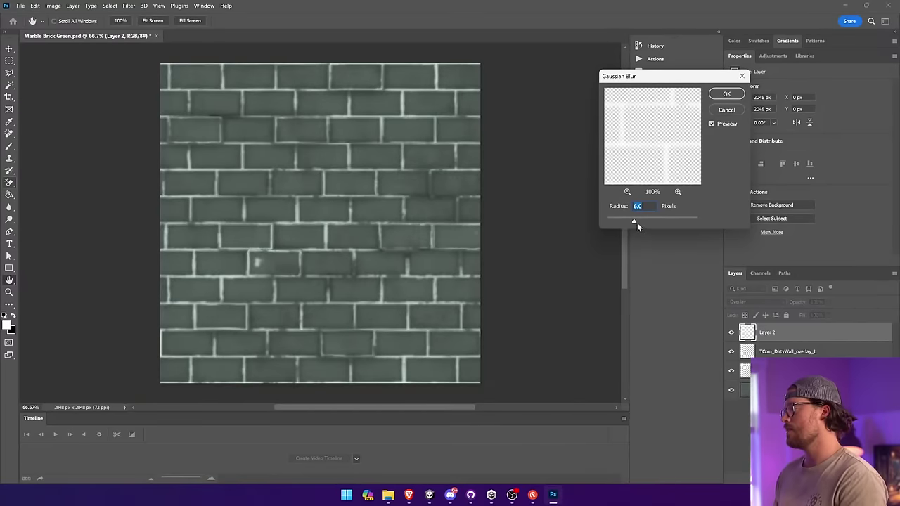
click(727, 94)
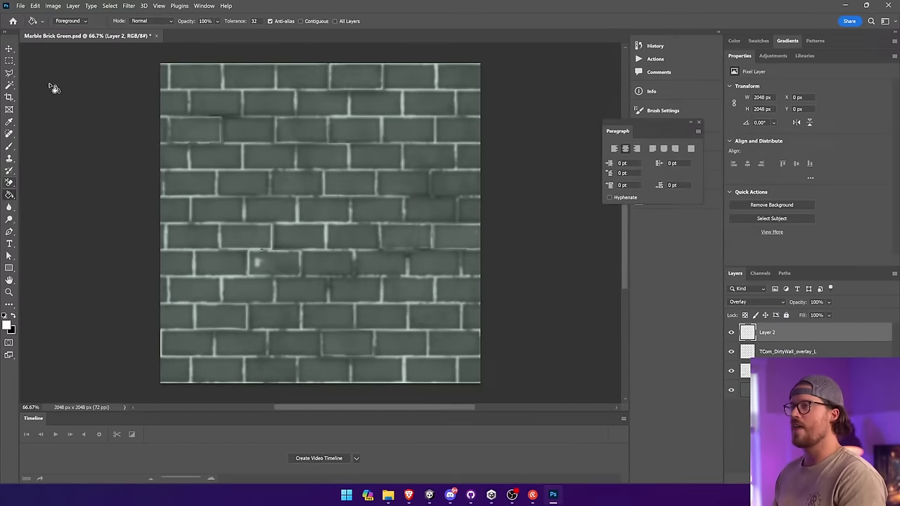
Step: Select the mortar lines on Layer 2 with the Magic Wand and contract the selection by 5 pixels
key(w)
click(225, 93)
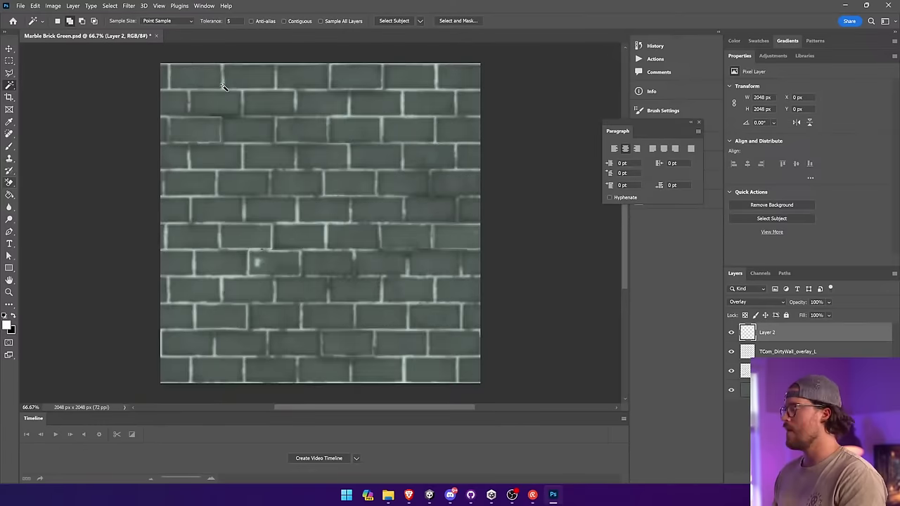
click(131, 6)
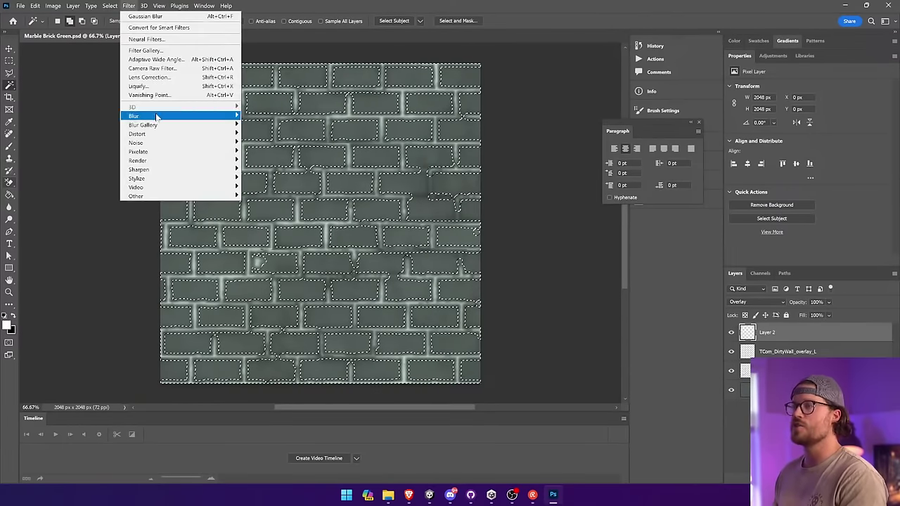
mouse_move(110, 7)
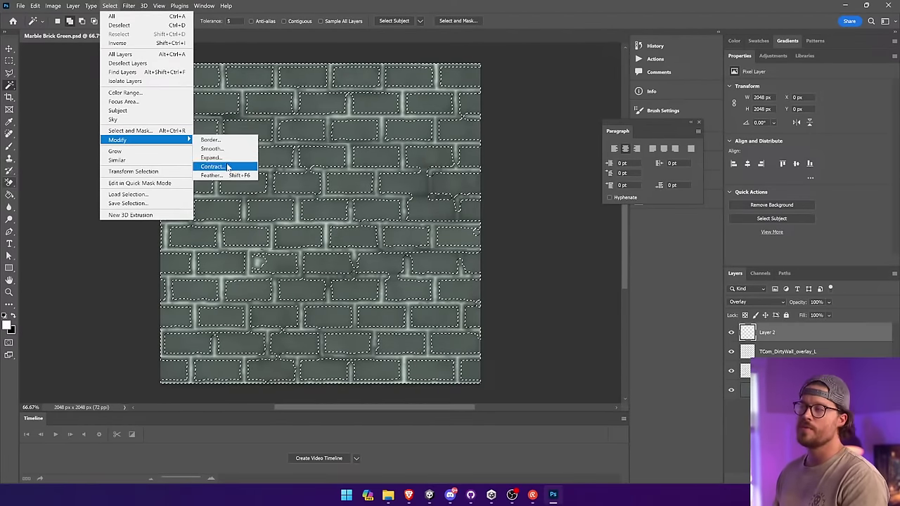
click(227, 167)
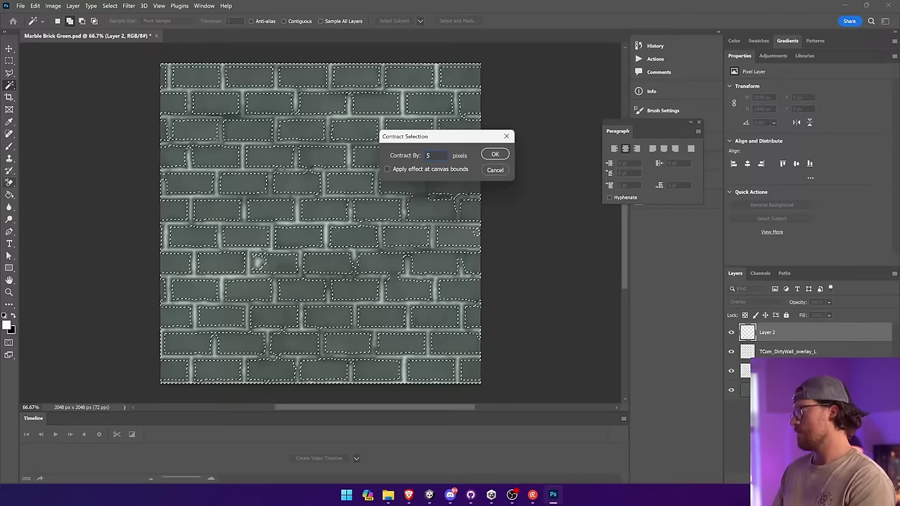
key(Return)
Step: Try to contract the mortar selection by 8 pixels
click(109, 5)
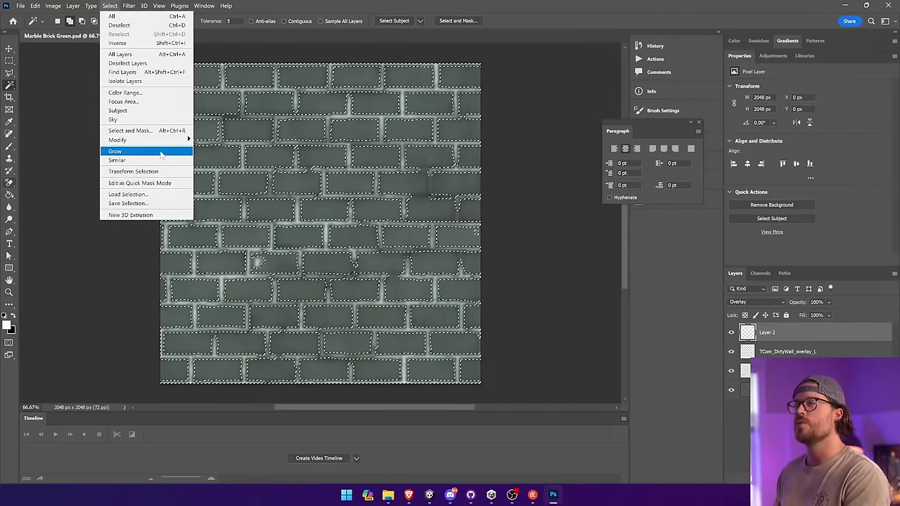
click(213, 158)
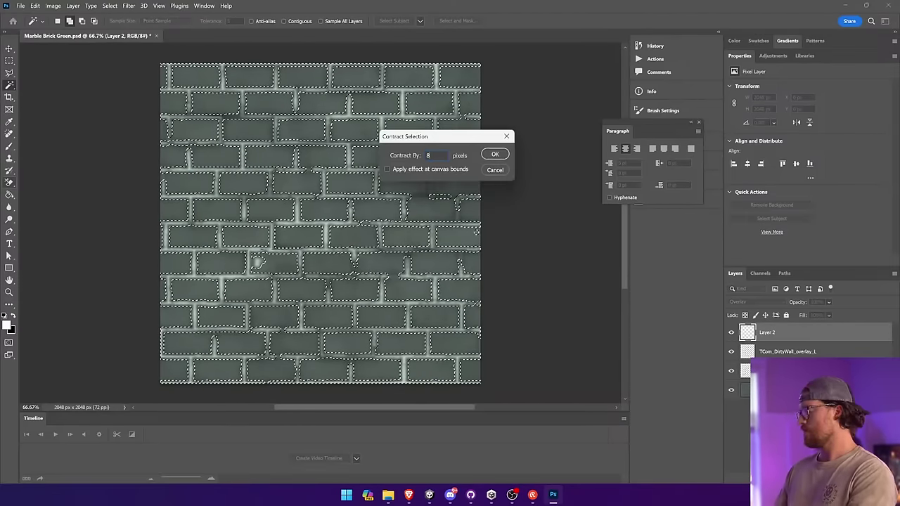
key(Return)
click(143, 5)
mouse_move(110, 6)
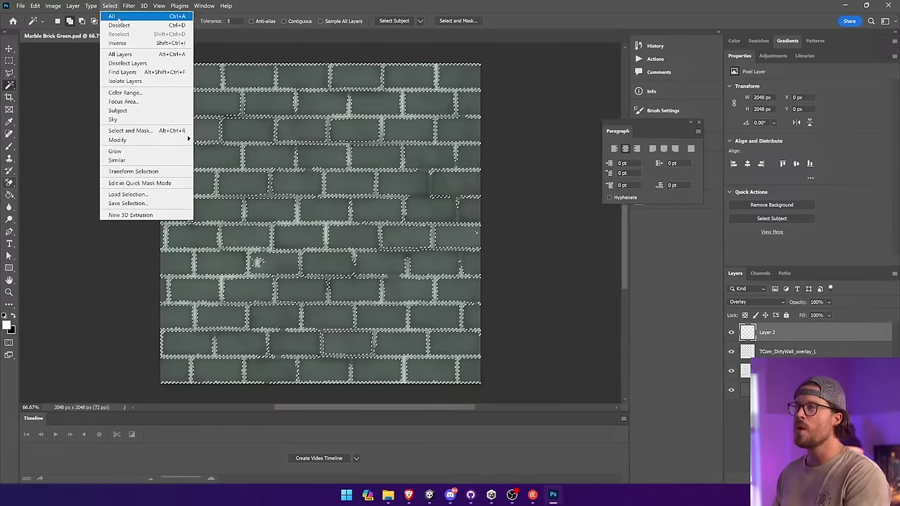
click(151, 152)
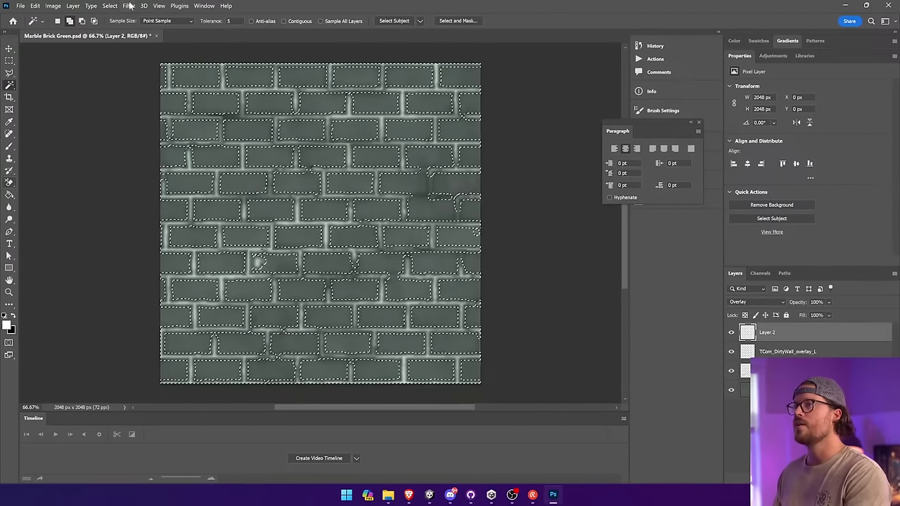
Step: Contract the mortar selection again to get a narrower outline along the brick joints
click(97, 6)
mouse_move(110, 5)
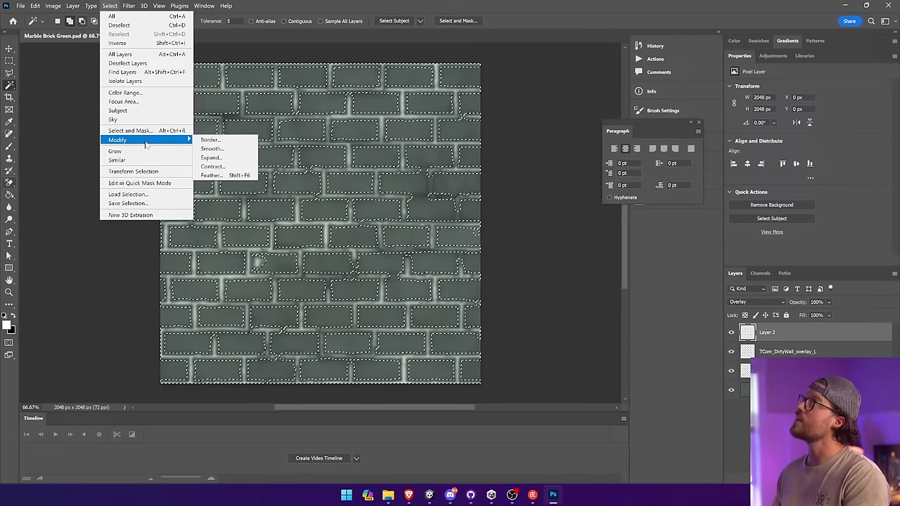
click(224, 166)
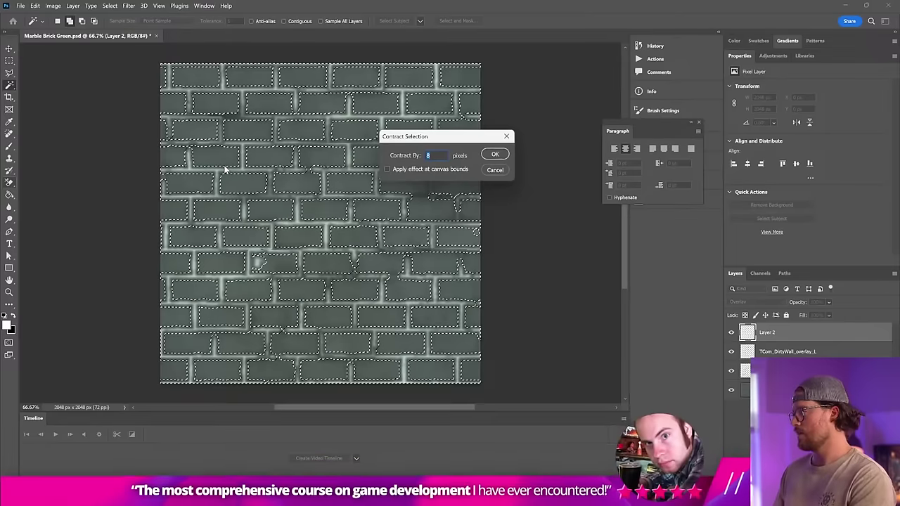
key(Return)
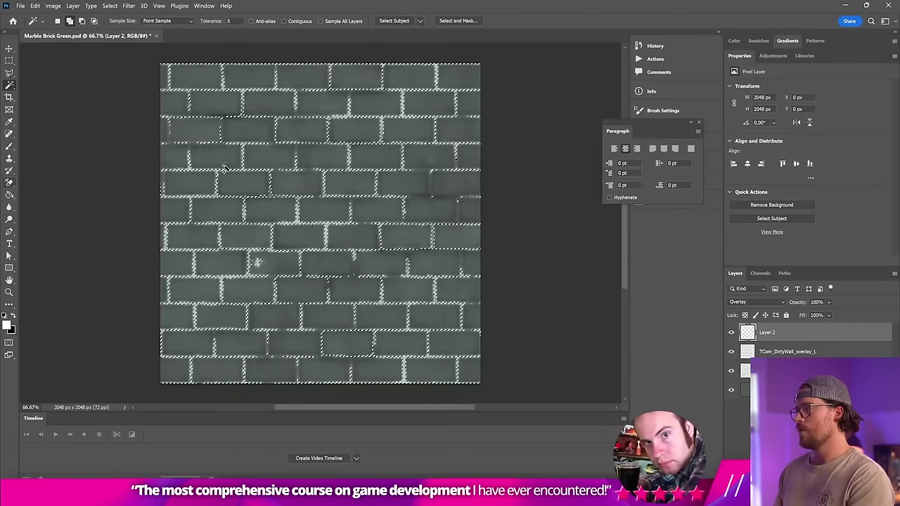
Step: Hide Layer 2, fill the contracted mortar selection with white on a new layer, and save the texture
click(730, 332)
key(ctrl+v)
key(v)
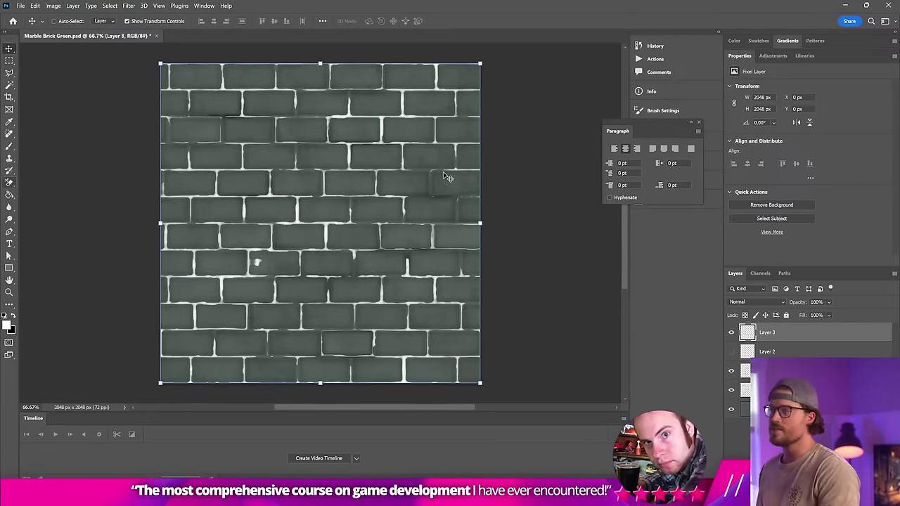
key(ctrl+s)
Step: Switch to Unity and inspect the updated mortar lines on the brick wall above the doorway
key(alt+Tab)
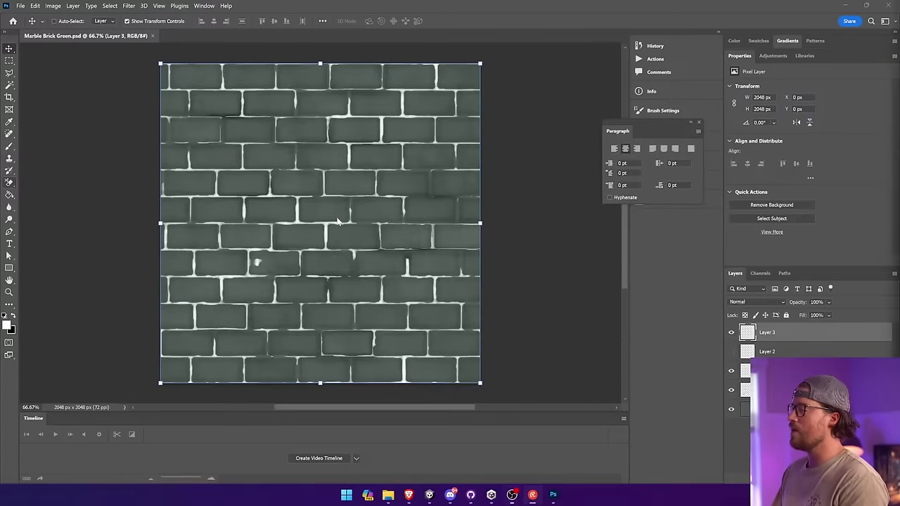
key(alt+Tab)
click(461, 190)
right_drag(359, 234, 29, 263)
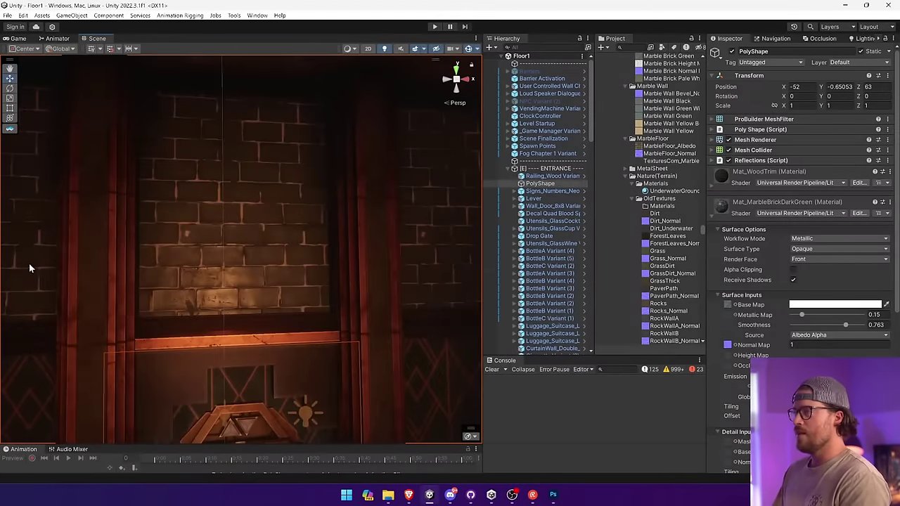
Step: Return to Photoshop, invert the white mortar layer to black and save, then check the brick wall in Unity
key(alt+Tab)
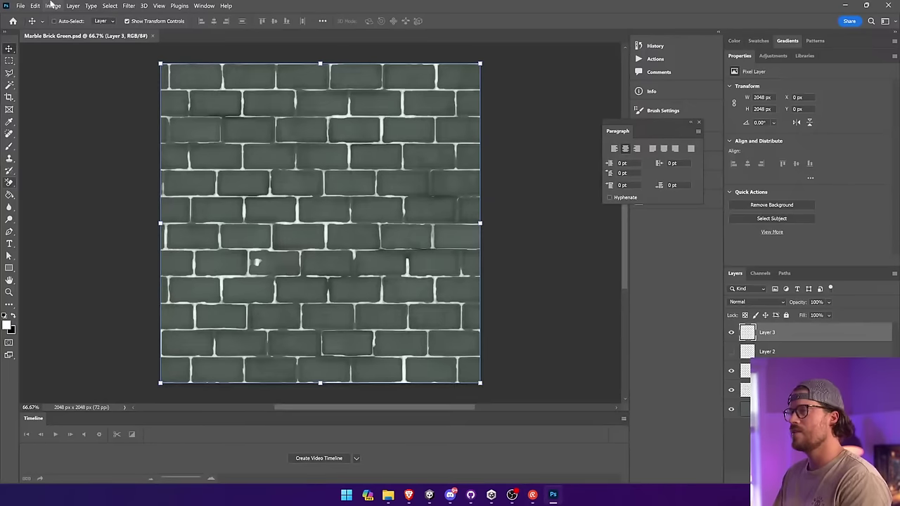
click(53, 5)
mouse_move(64, 28)
click(211, 120)
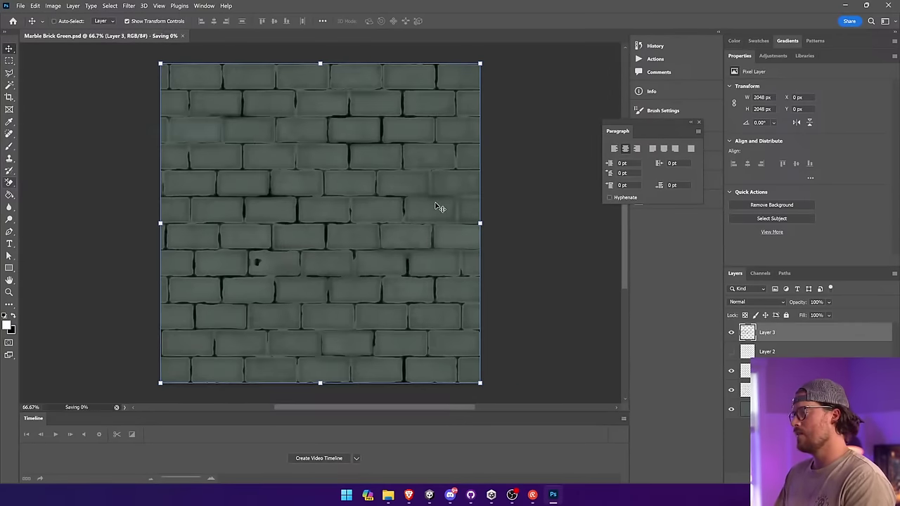
key(alt+Tab)
mouse_move(246, 242)
right_down()
mouse_move(222, 227)
mouse_move(197, 243)
mouse_move(257, 232)
right_up()
Step: Reduce the black mortar layer's opacity to 53% in Photoshop and save, then check the wall in Unity
key(alt+Tab)
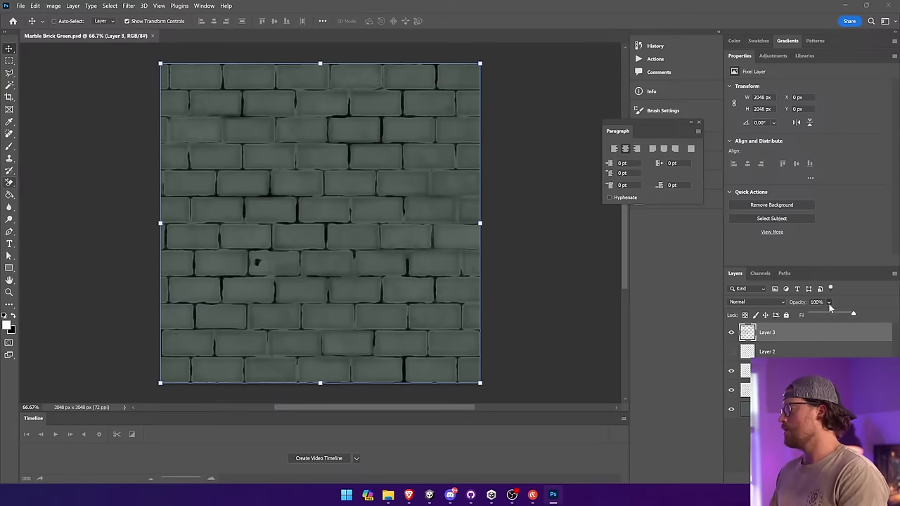
drag(829, 307, 834, 316)
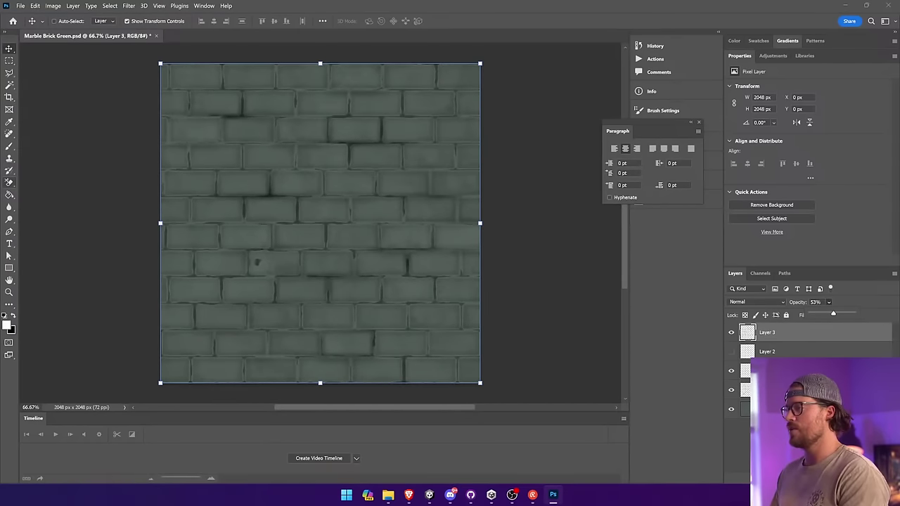
key(ctrl+s)
key(alt+Tab)
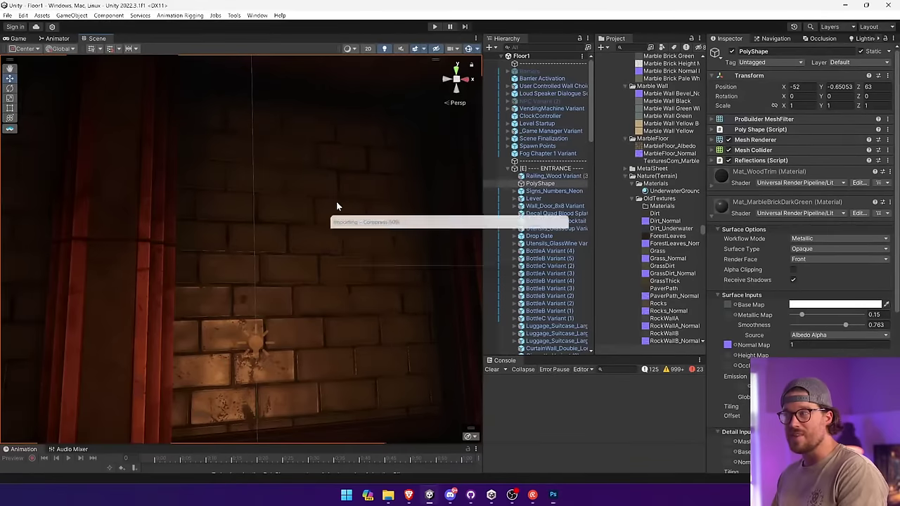
right_drag(331, 243, 303, 182)
Step: Return to Photoshop, lower the black mortar layer's opacity to 30%, and save the texture
key(alt+Tab)
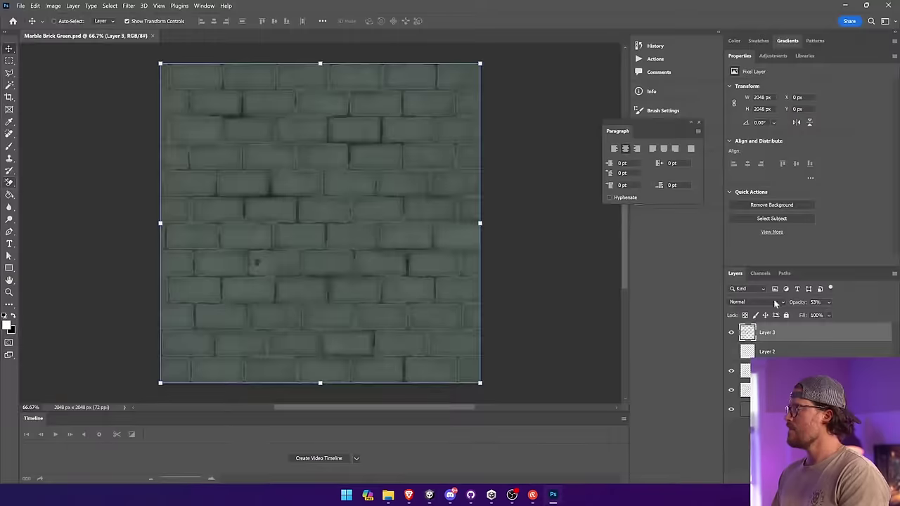
drag(842, 316, 833, 313)
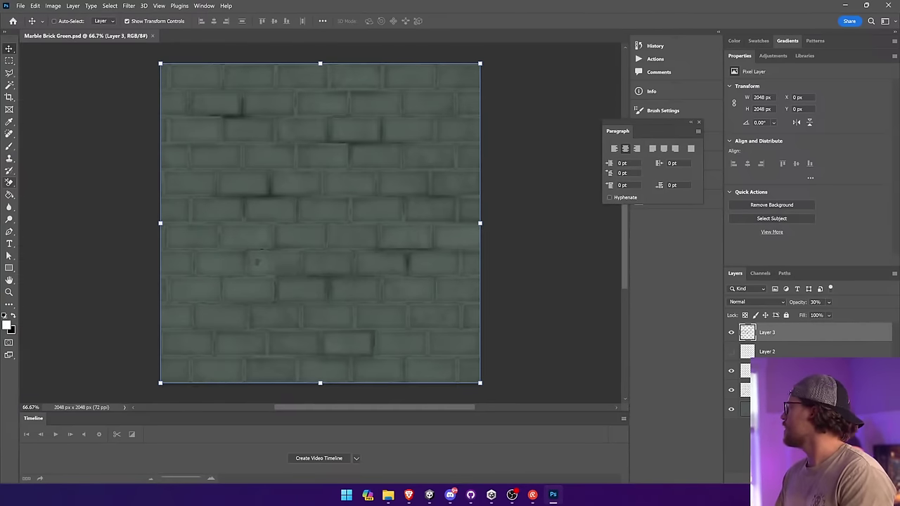
click(9, 61)
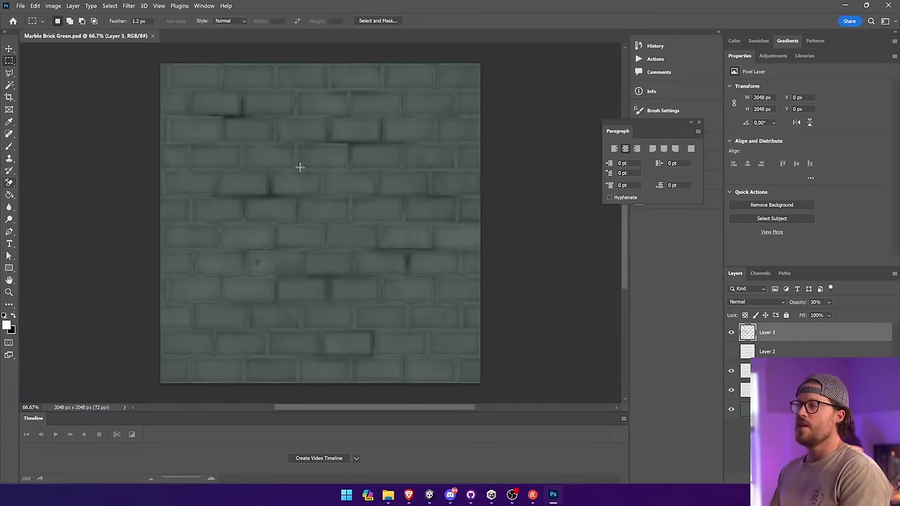
Step: Switch to Unity and examine the updated brick wall and the other surfaces around the Floor1 entrance room
key(alt+Tab)
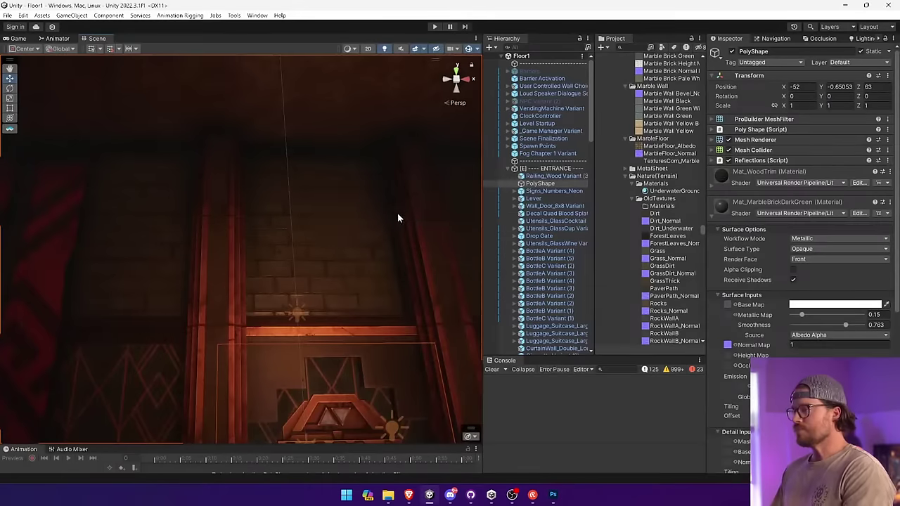
alt+drag(397, 213, 441, 252)
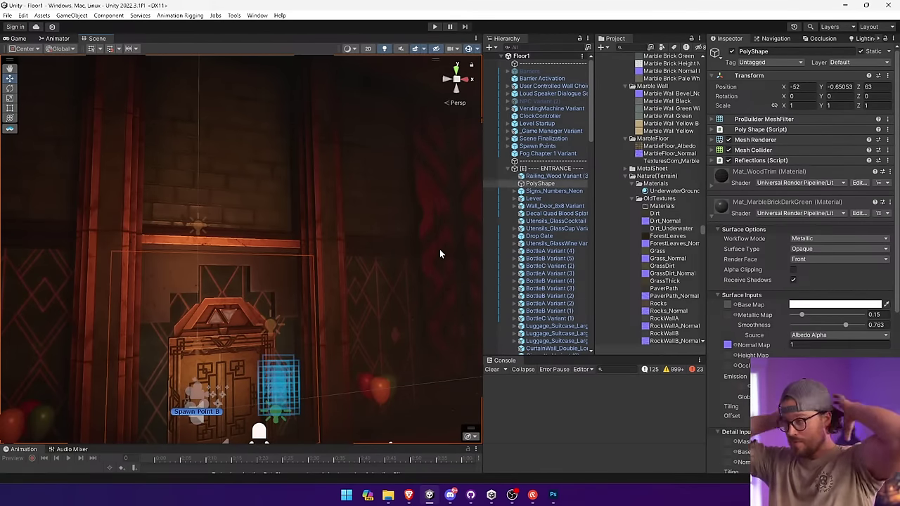
right_drag(219, 332, 310, 348)
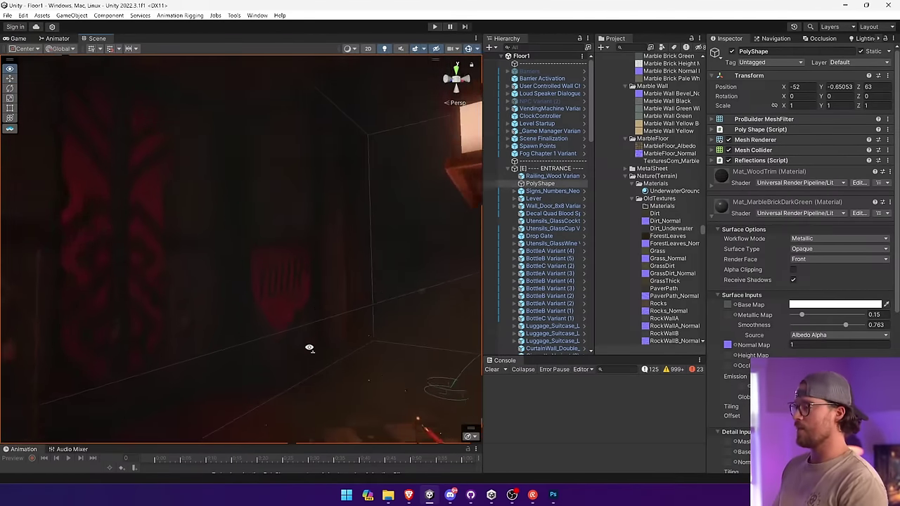
alt+drag(309, 348, 95, 331)
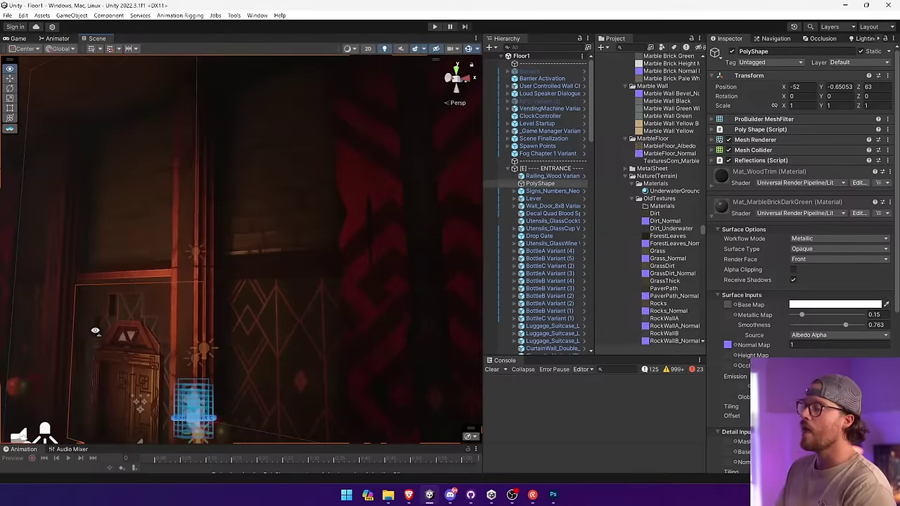
right_drag(96, 331, 2, 354)
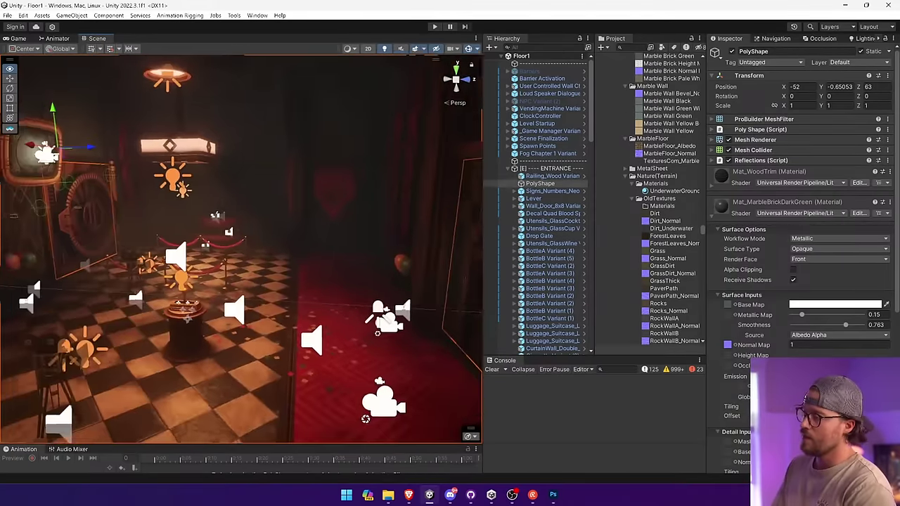
right_drag(822, 380, 667, 296)
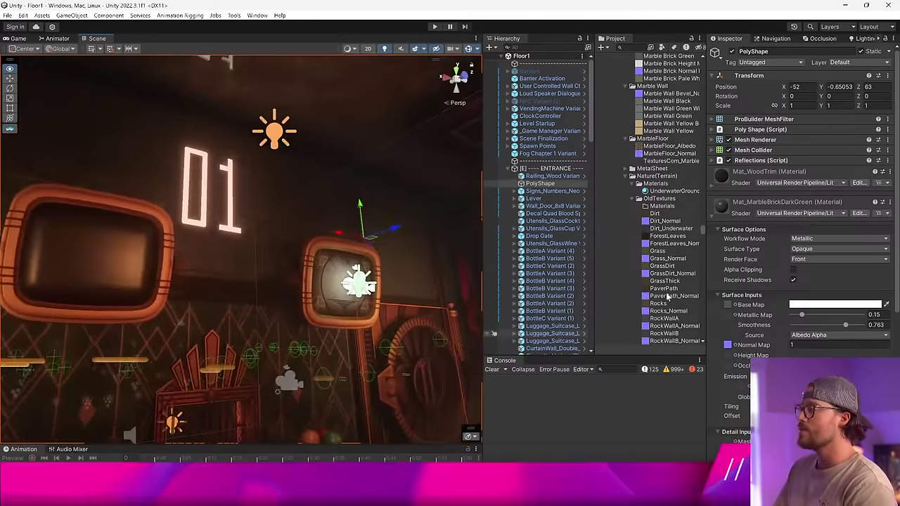
alt+drag(666, 296, 422, 202)
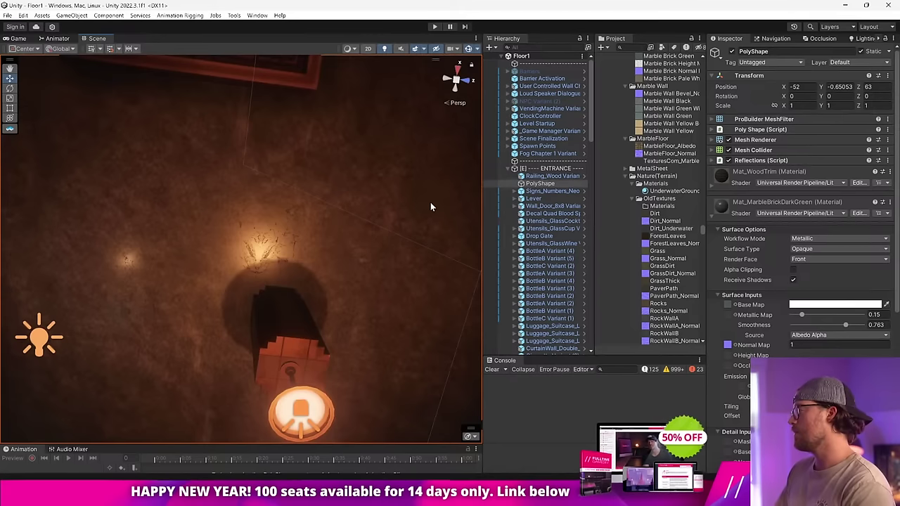
Step: Expand the entrance PolyShape's Mat_MarbleWallBlack material and open its base map, Marble Wall Black.psd, in Photoshop
click(712, 216)
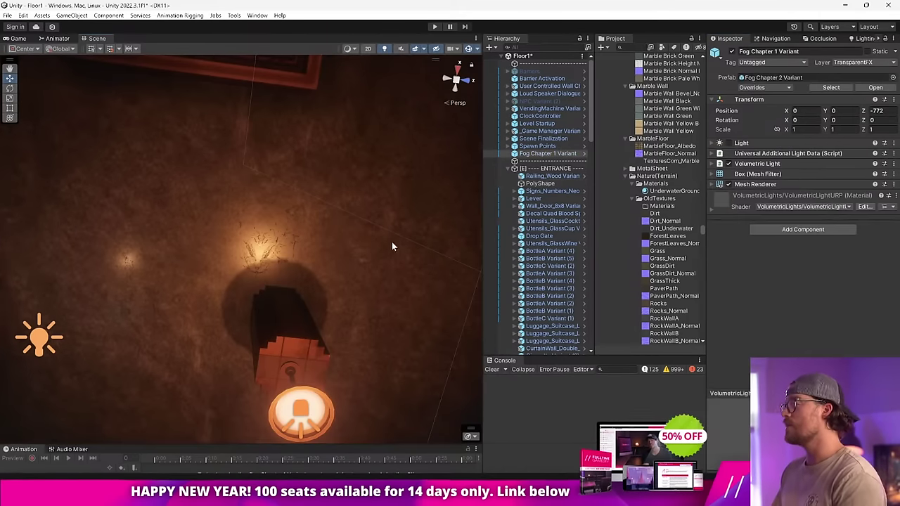
click(721, 266)
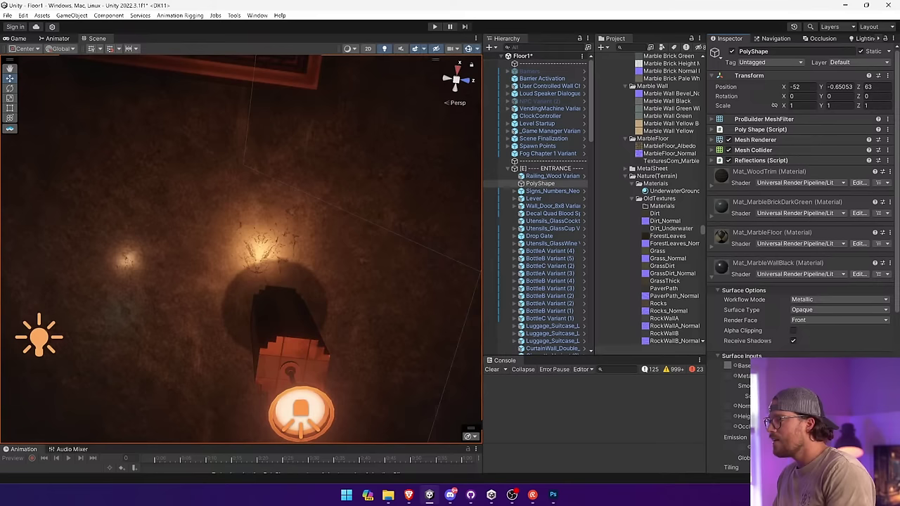
click(728, 366)
double_click(728, 367)
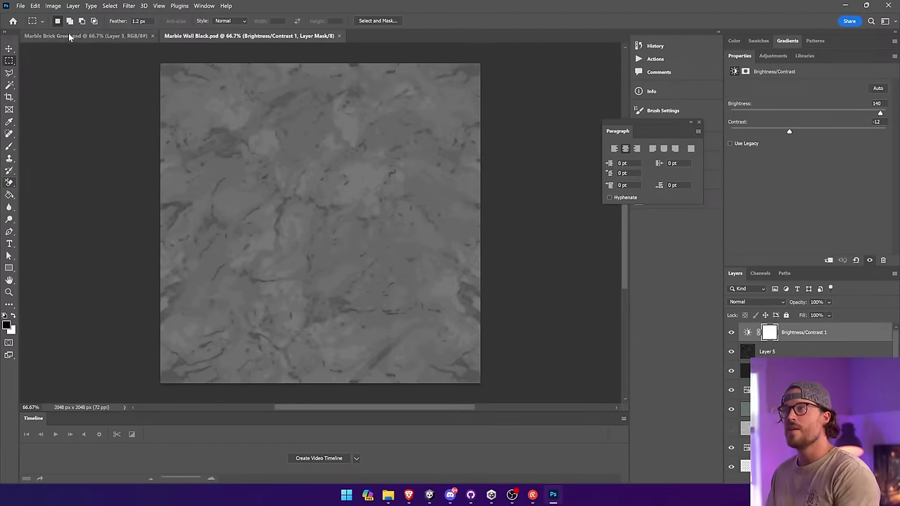
Step: Place the TCom_Overlay_Stains_512_overlay image into Marble Wall Black.psd and scale it to fill the 2048 x 2048 px canvas
click(70, 36)
key(ctrl+Tab)
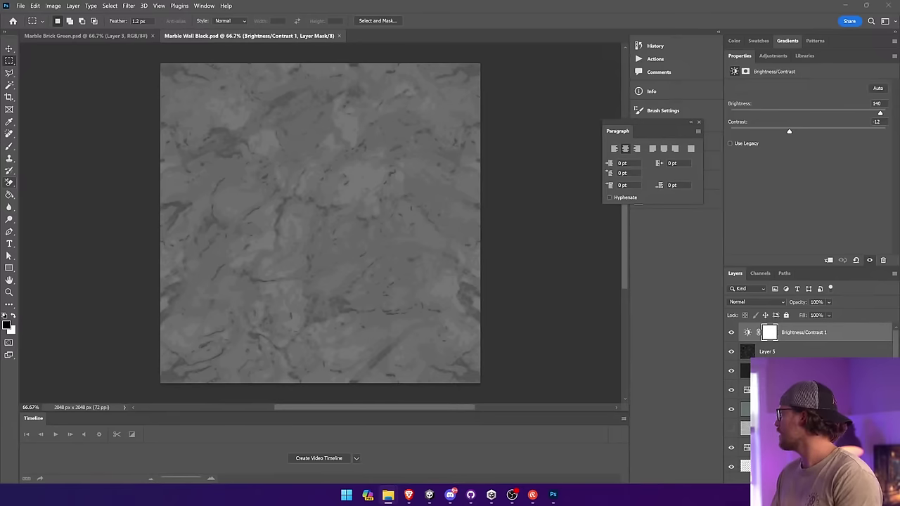
drag(0, 228, 186, 99)
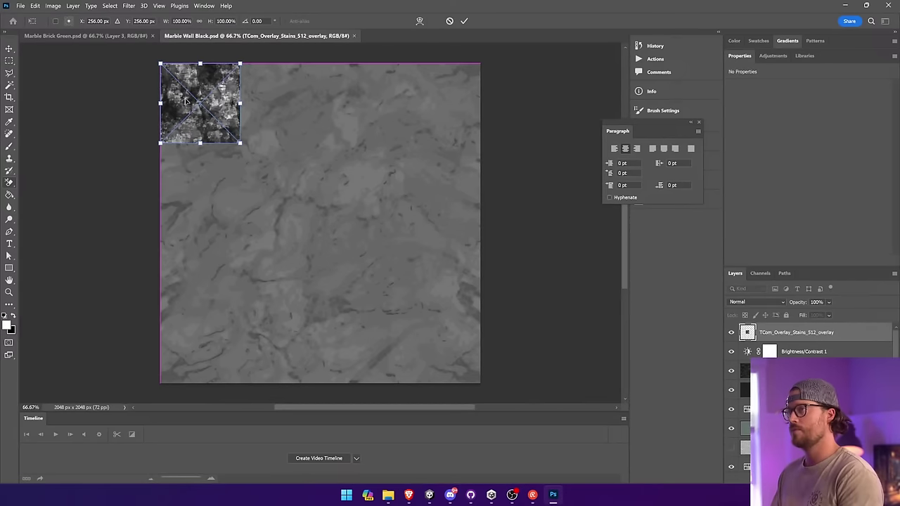
drag(240, 144, 480, 383)
key(Return)
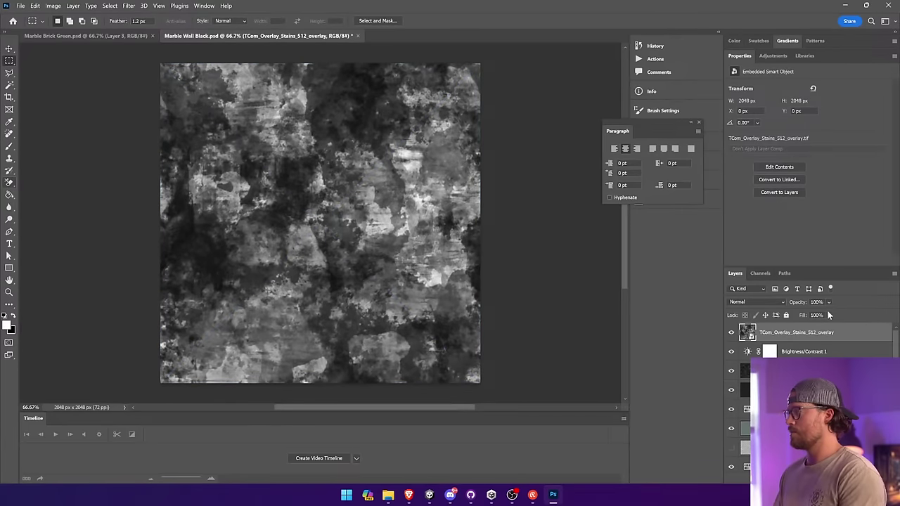
Step: Lower the stains overlay layer's opacity to 37%, save the texture, and switch to Unity to inspect the marble surface
drag(828, 315, 826, 316)
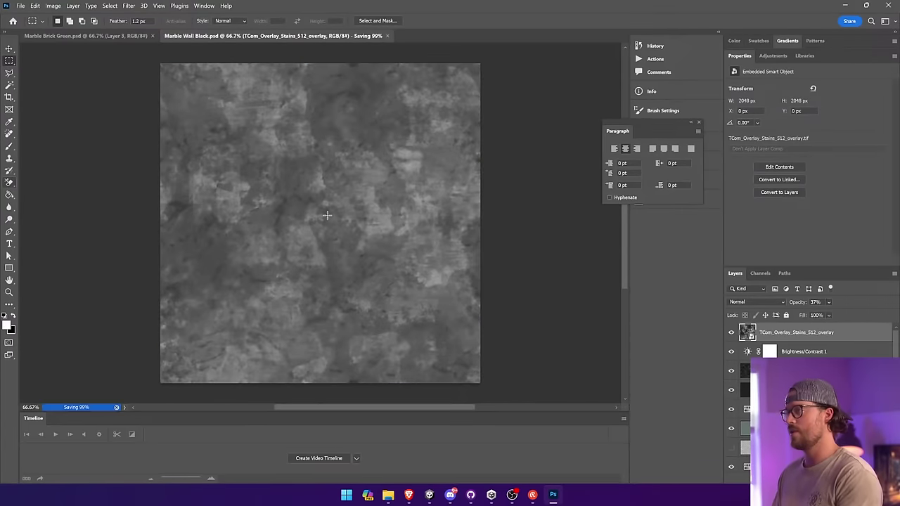
key(alt+Tab)
key(alt+Tab)
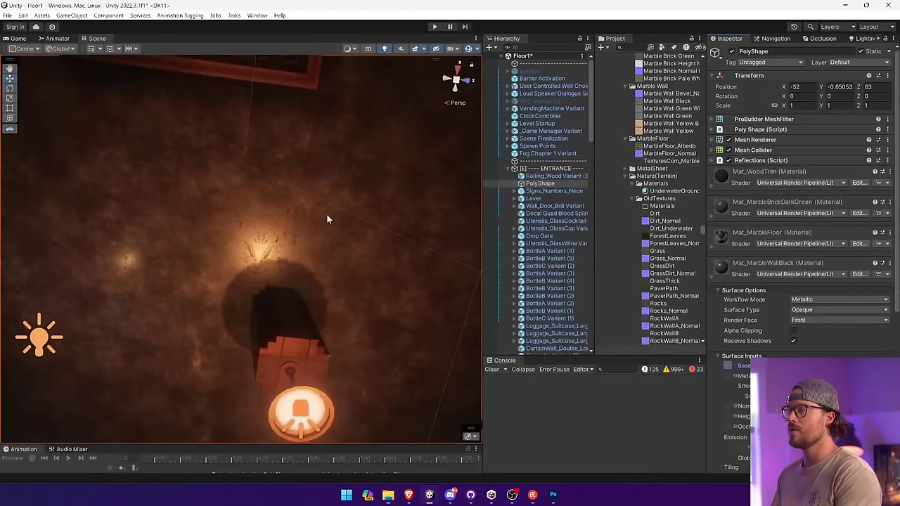
right_drag(326, 213, 354, 239)
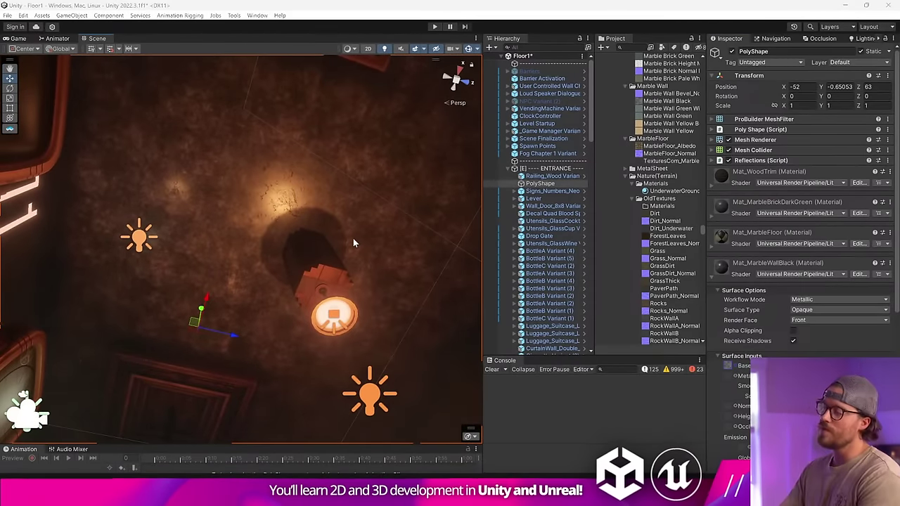
Step: Return to Photoshop, lower the stains overlay layer's opacity to 14%, and duplicate the layer
key(alt+Tab)
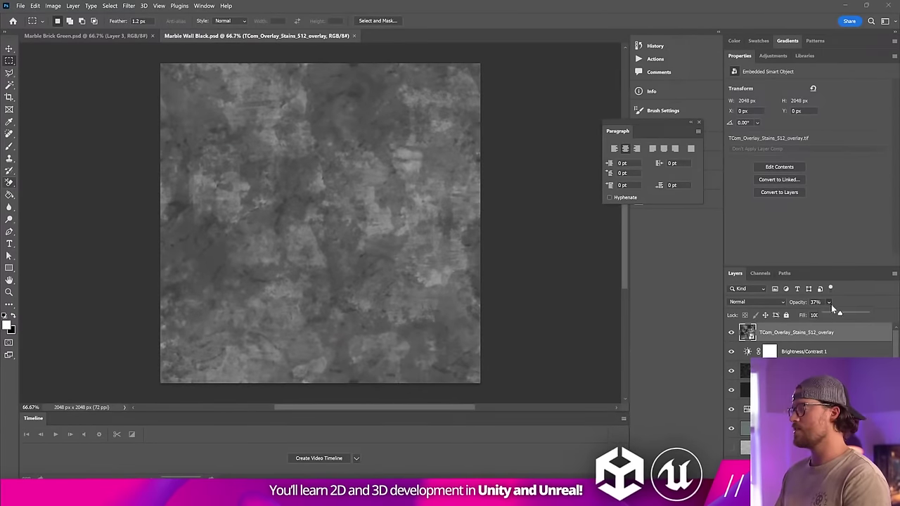
click(804, 333)
key(ctrl+j)
Step: Set the stains overlay copy's opacity to 100% and rasterize that layer
click(829, 302)
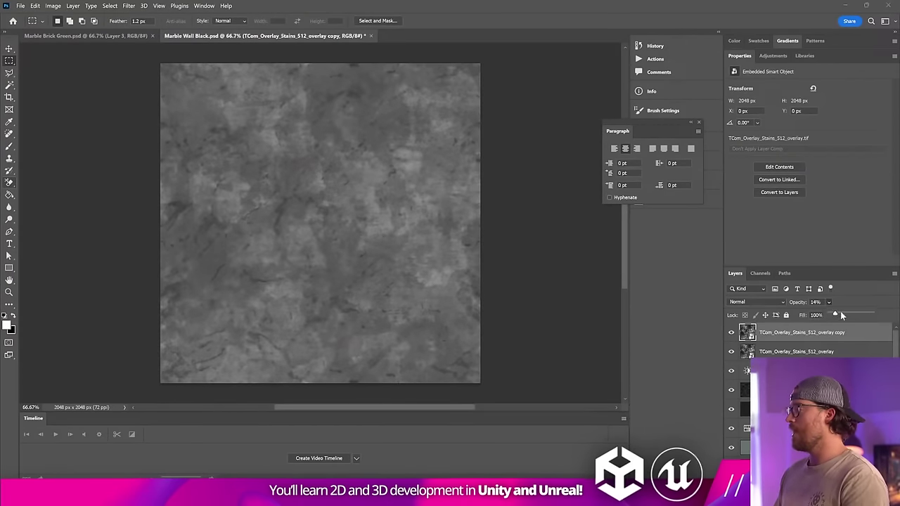
drag(839, 313, 871, 315)
right_click(842, 335)
click(807, 282)
Step: Apply a steep Curves adjustment to the whole stains copy, with the black point at input 40 and the white point at about 79
key(ctrl+a)
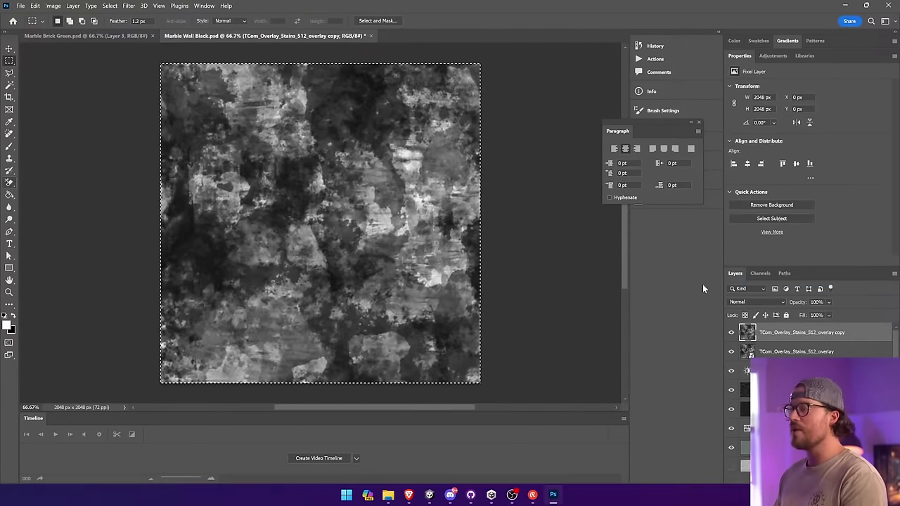
click(52, 6)
mouse_move(66, 27)
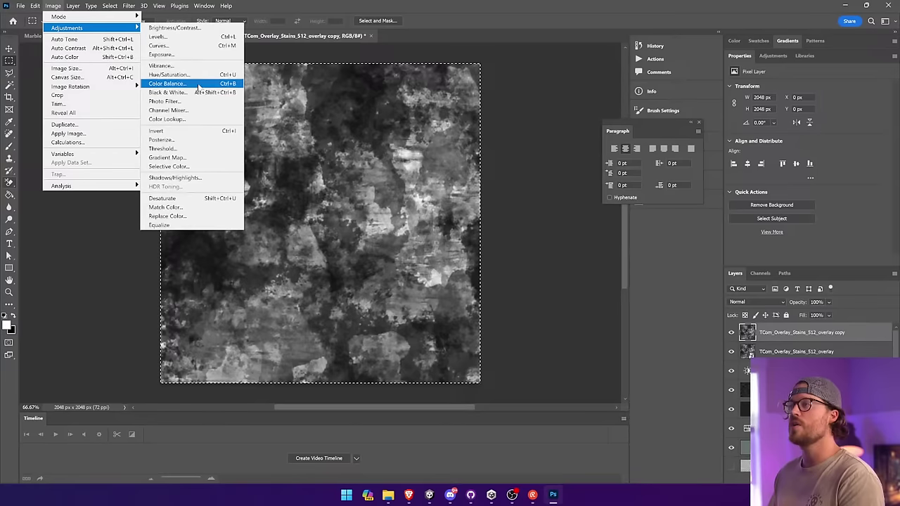
click(180, 47)
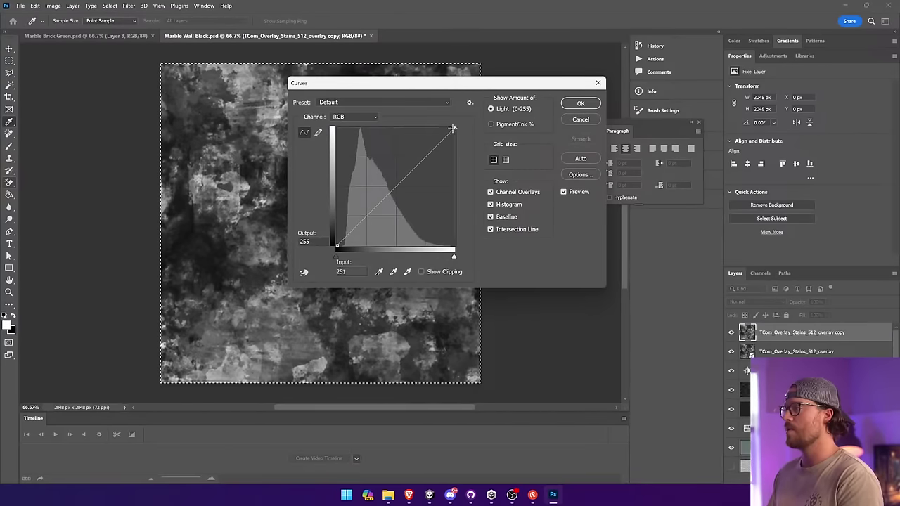
drag(452, 128, 397, 130)
drag(337, 247, 362, 233)
drag(400, 131, 376, 131)
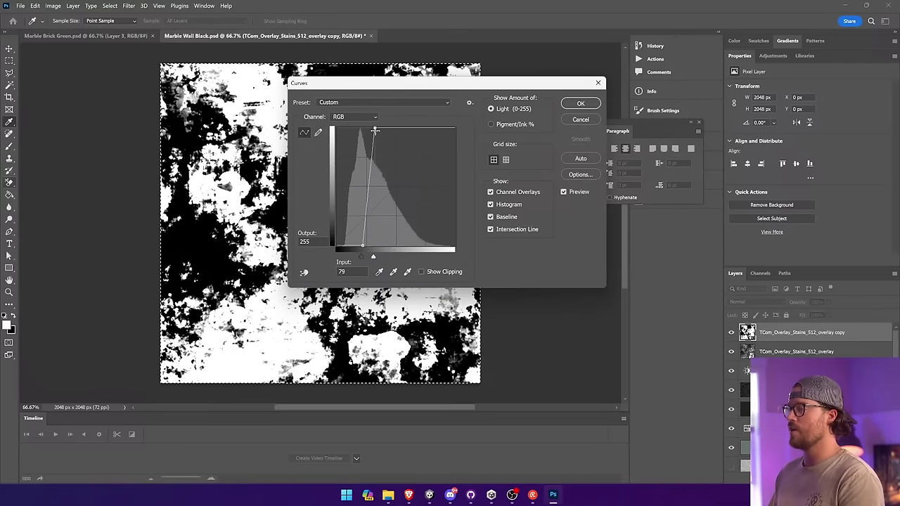
drag(360, 246, 355, 250)
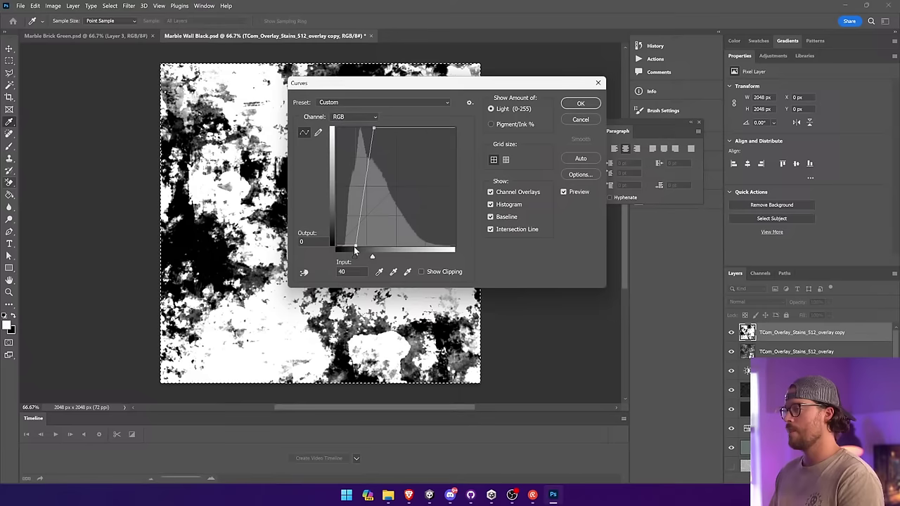
click(580, 104)
Step: Copy the contents of the Alpha 1 channel and paste them as a new layer above the stains copy
click(732, 333)
click(761, 273)
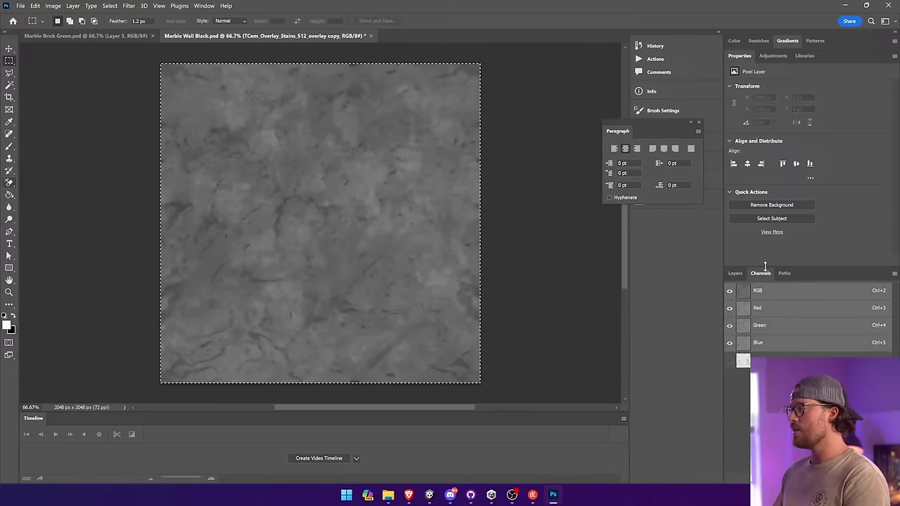
click(772, 360)
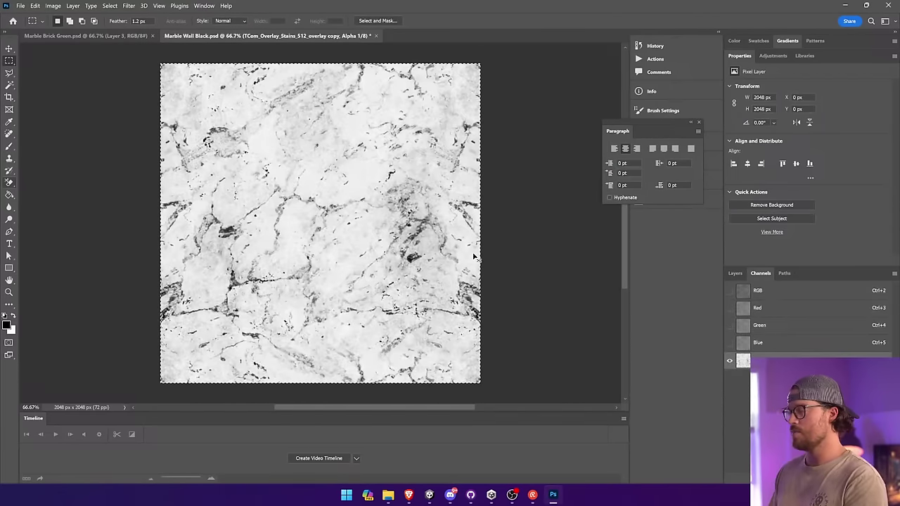
click(734, 273)
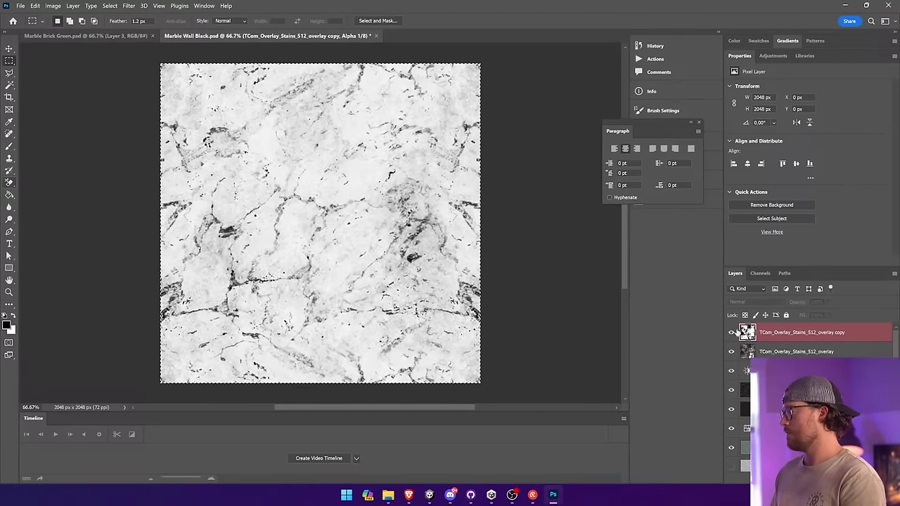
click(759, 274)
click(734, 274)
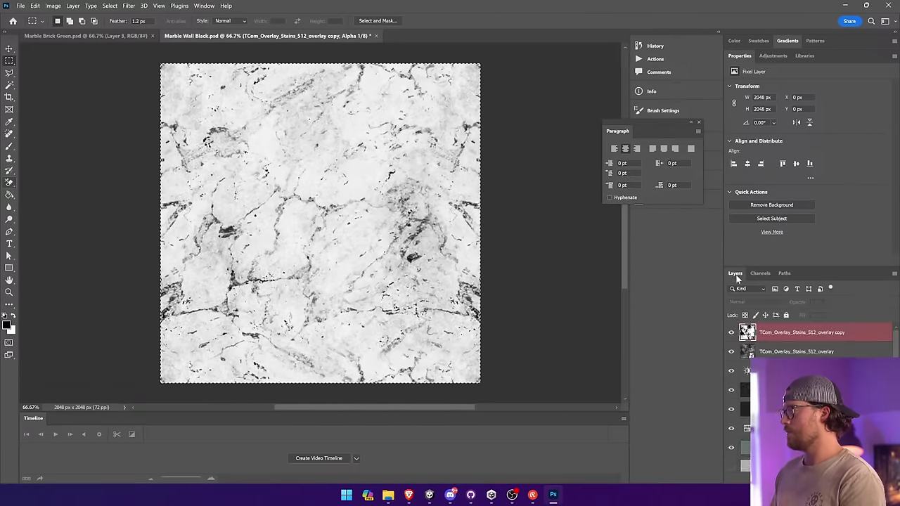
key(ctrl+v)
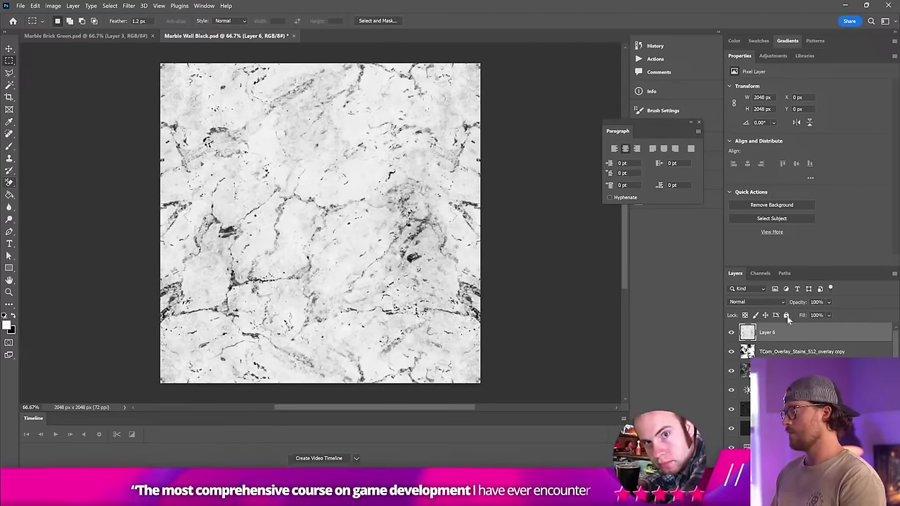
click(829, 302)
click(832, 313)
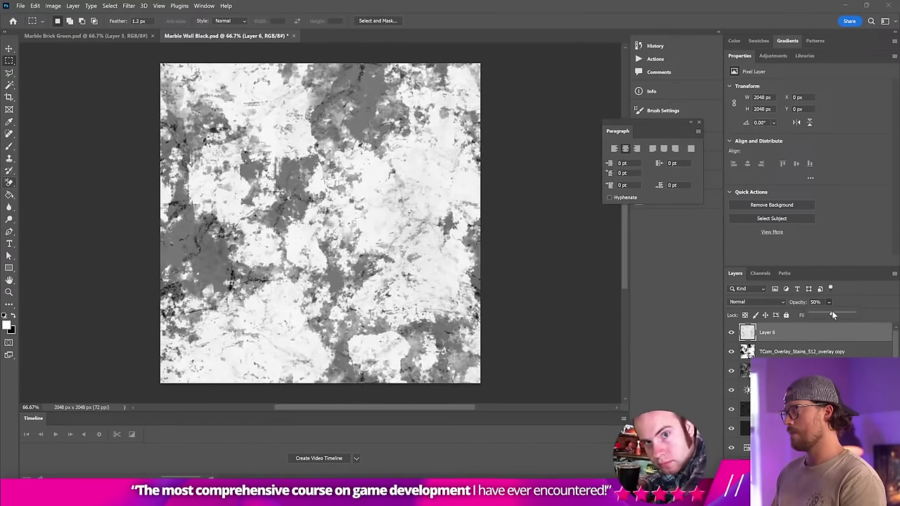
drag(832, 315, 855, 316)
Step: Move the stains copy above the pasted alpha layer and set its blend mode to Multiply
drag(768, 351, 766, 332)
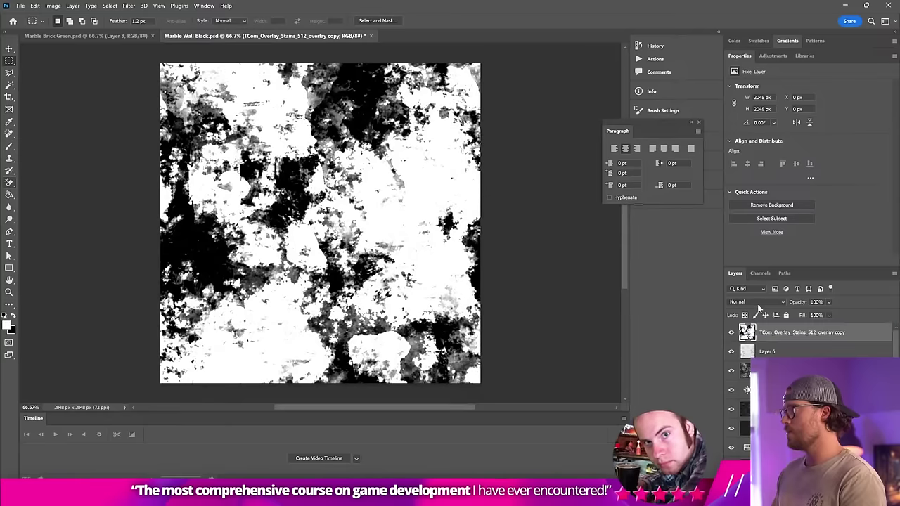
click(756, 302)
click(745, 293)
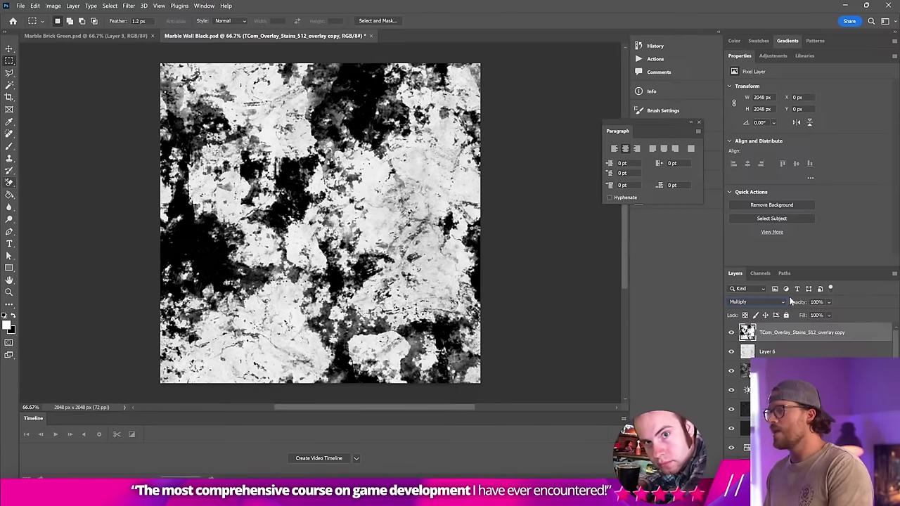
Step: Merge the stains copy and the pasted alpha layer into one layer
shift+click(781, 351)
right_click(781, 352)
click(804, 405)
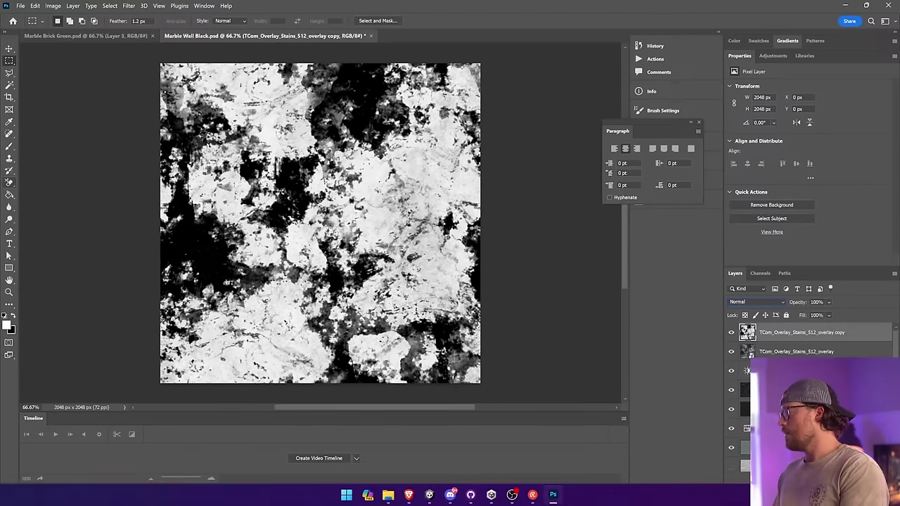
Step: Clear the Alpha 1 channel's contents to white and keep the merged stains layer visible
click(731, 332)
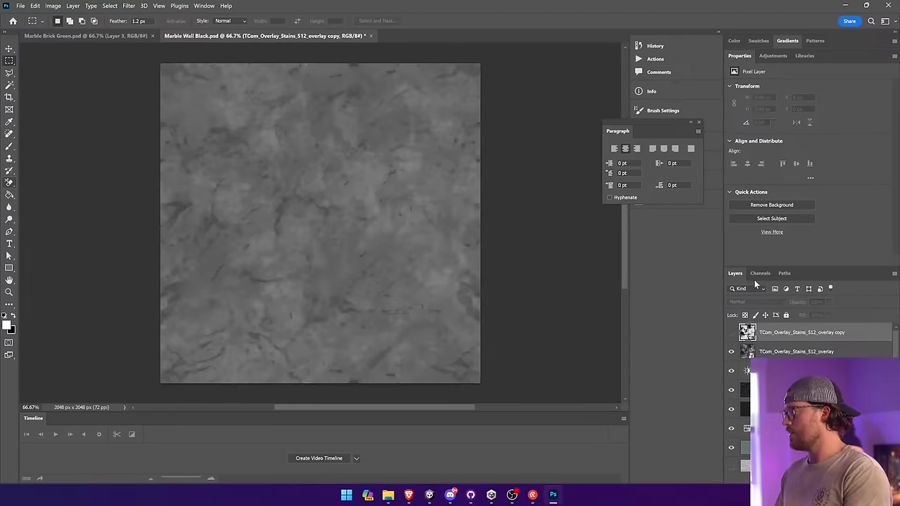
click(759, 273)
click(740, 361)
key(Delete)
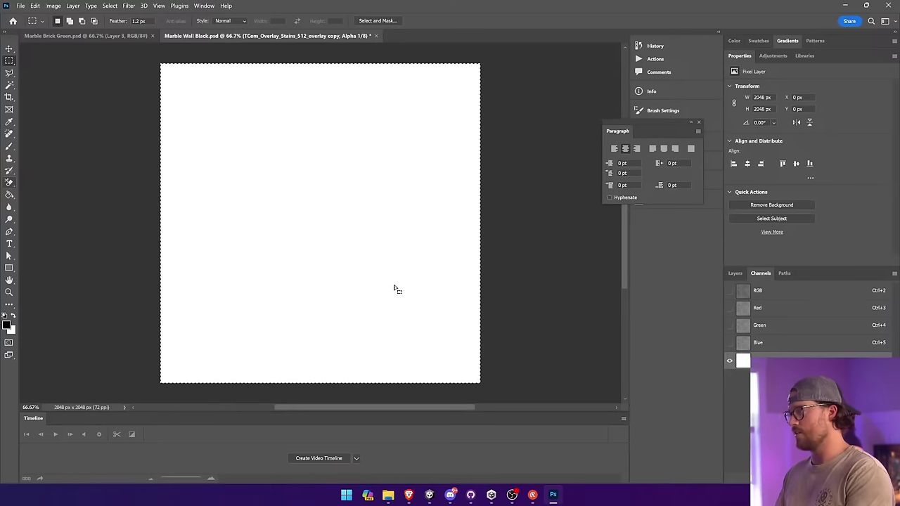
click(733, 273)
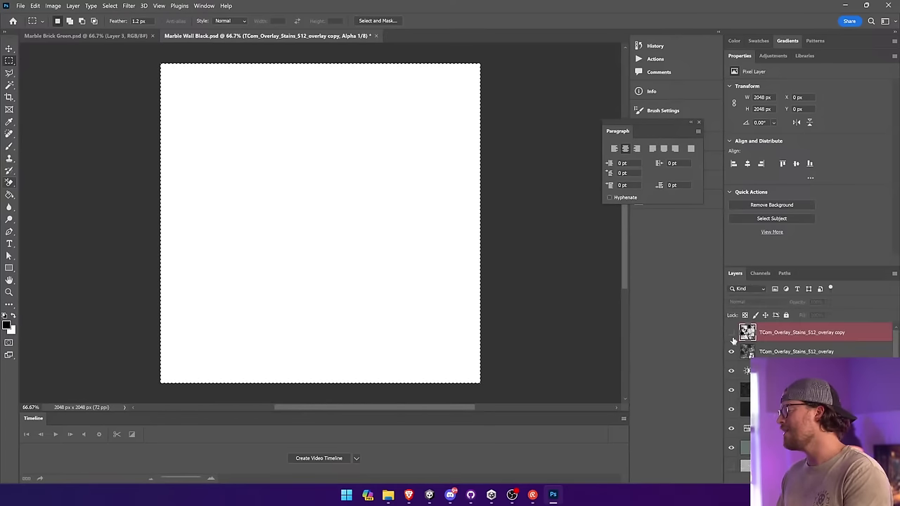
click(732, 334)
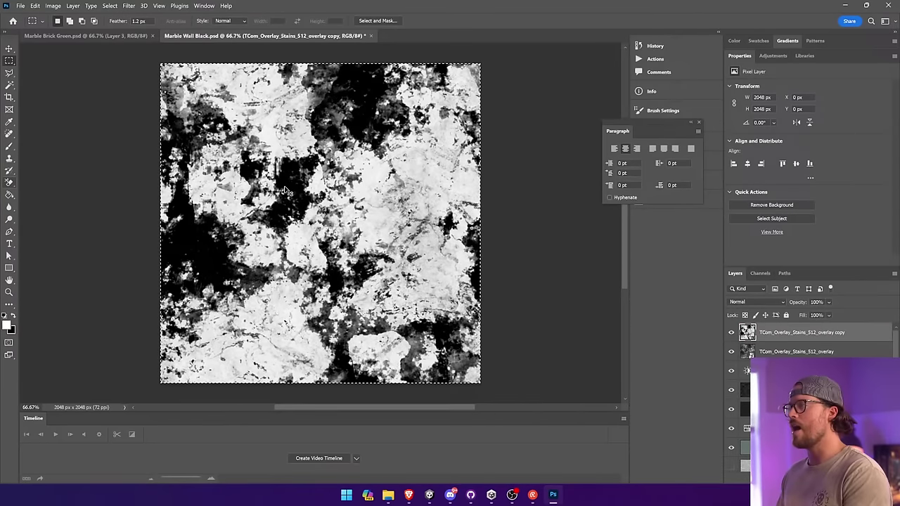
Step: Deselect the canvas with the Move tool active and save Marble Wall Black.psd
click(787, 371)
click(512, 496)
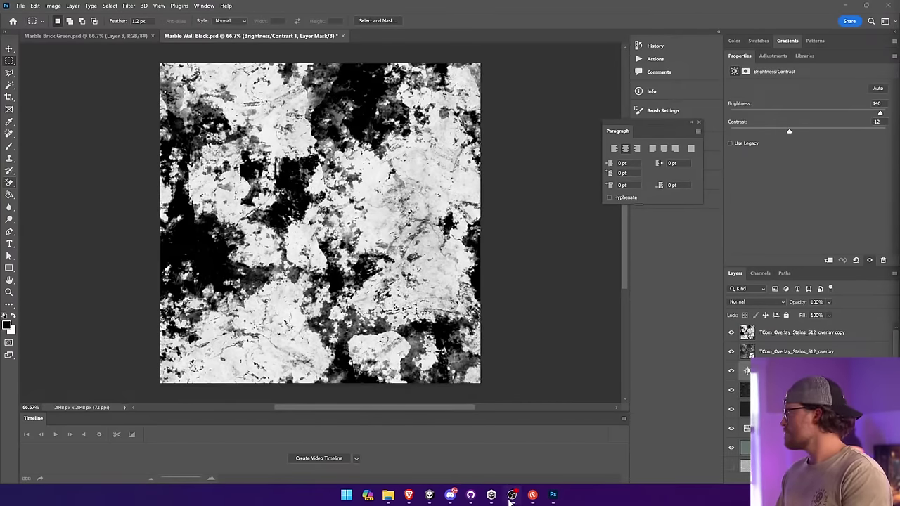
click(707, 319)
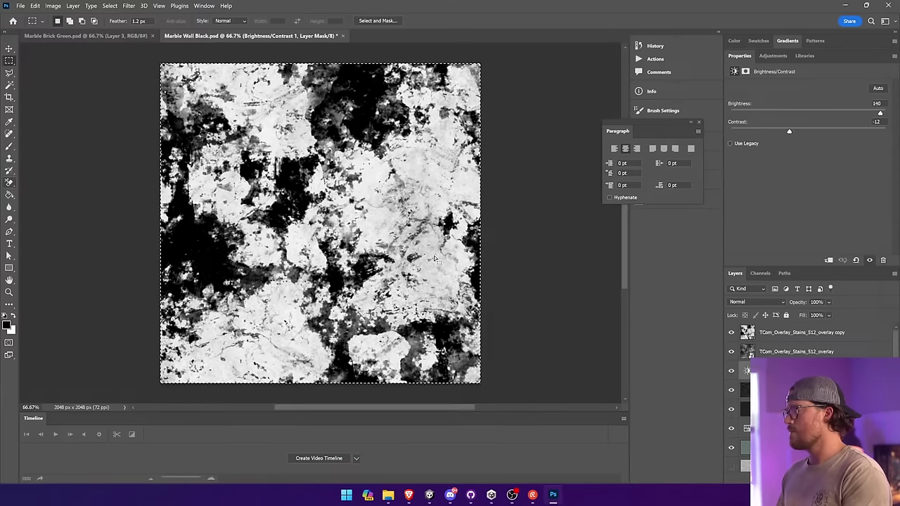
click(9, 48)
key(ctrl+d)
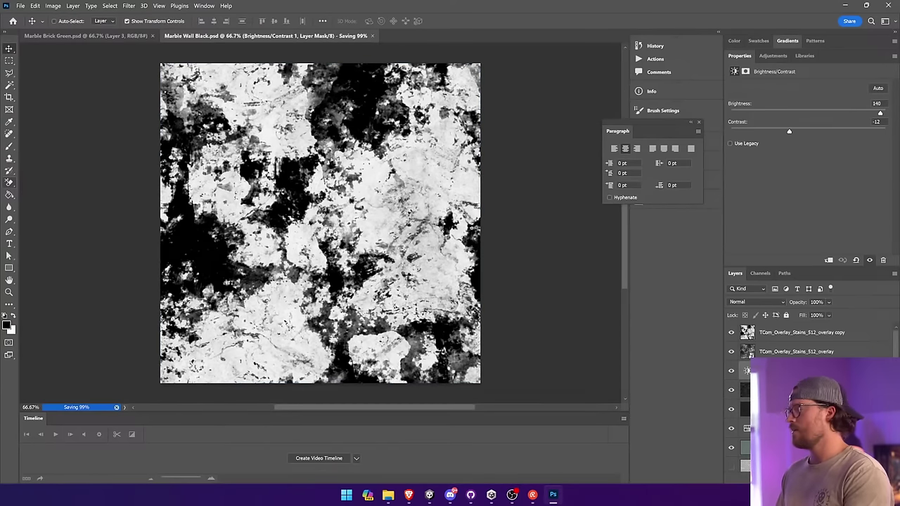
Step: Copy the merged black-and-white stains layer and paste it into the Alpha 1 channel
click(782, 333)
click(757, 274)
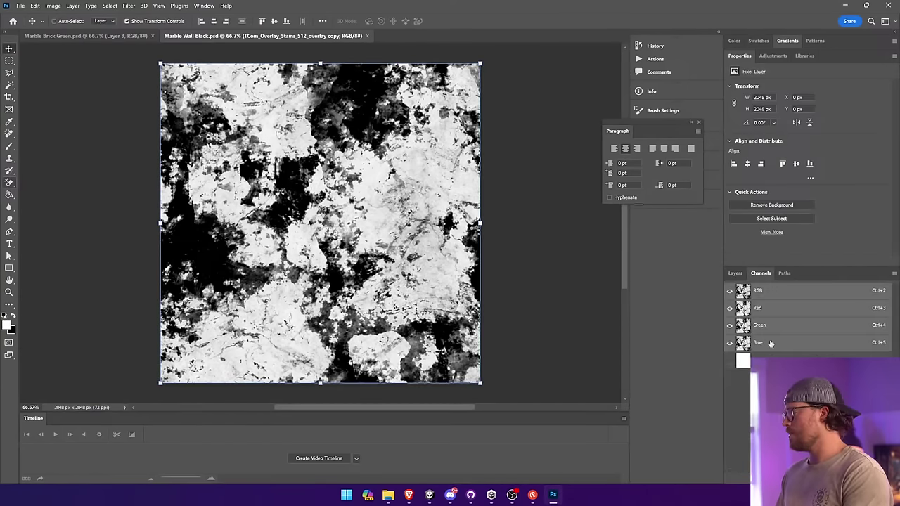
click(769, 361)
key(ctrl+v)
Step: Hide the merged stains copy, leave the original stains overlay visible, and save Marble Wall Black.psd
click(742, 275)
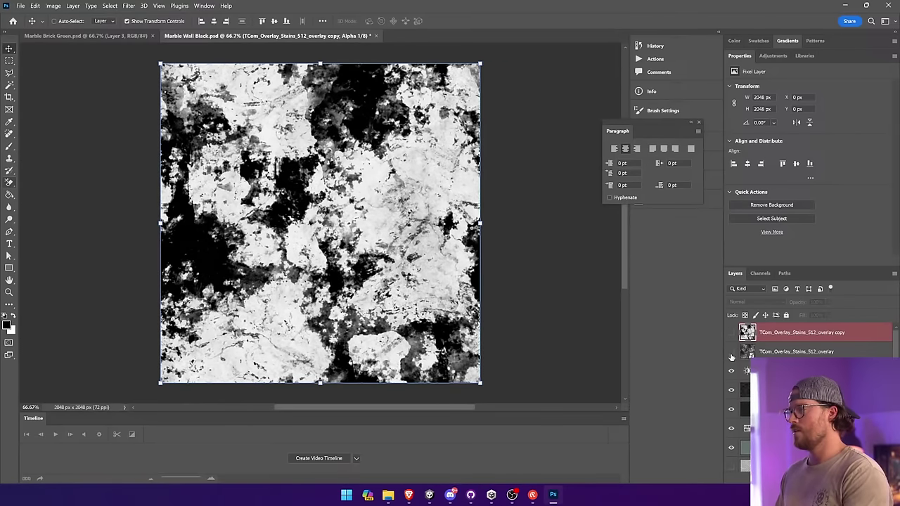
click(763, 338)
click(731, 353)
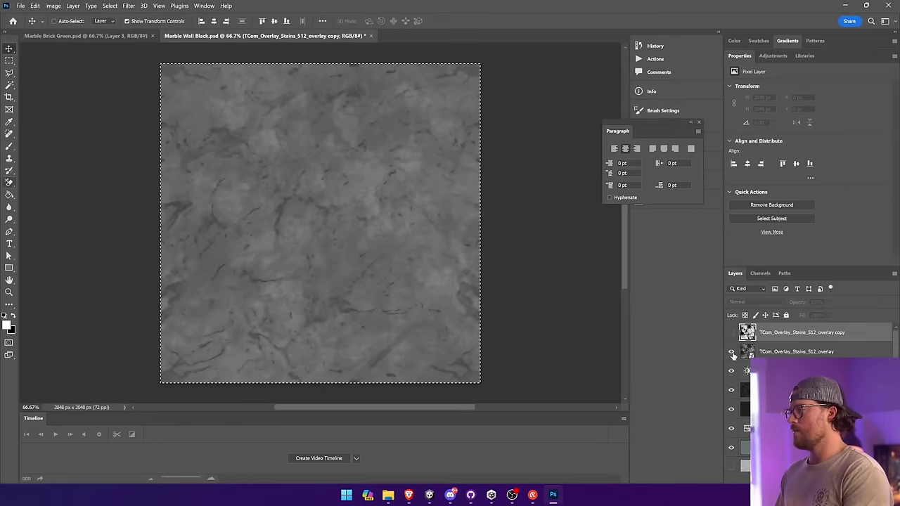
key(ctrl+s)
key(ctrl+d)
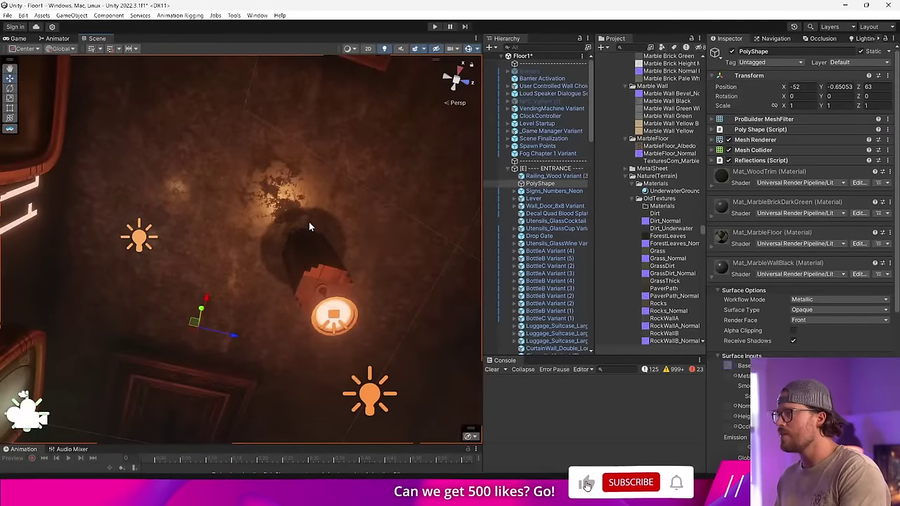
Step: Switch to Unity, select the wall television's Screen object, and open the Mat_Television_ScreenOff base map in Photoshop
right_drag(308, 221, 206, 328)
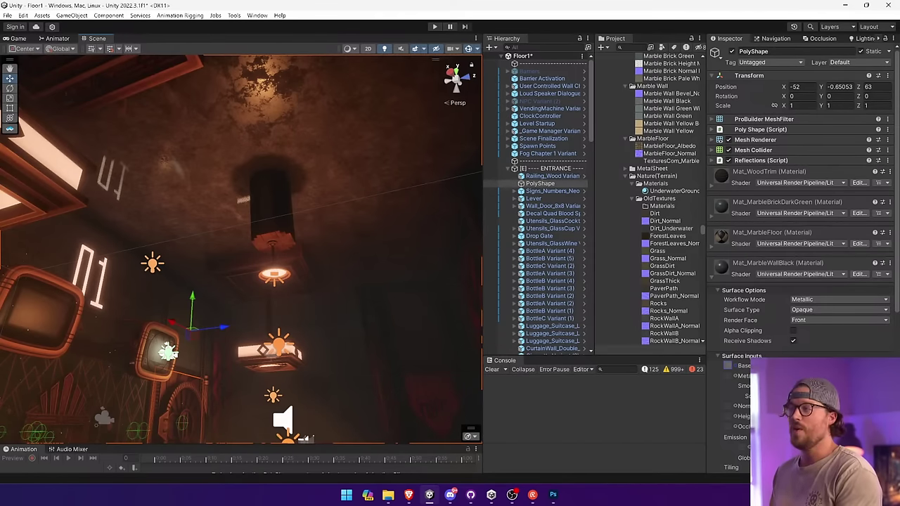
right_drag(383, 206, 238, 244)
click(238, 241)
click(233, 237)
click(233, 238)
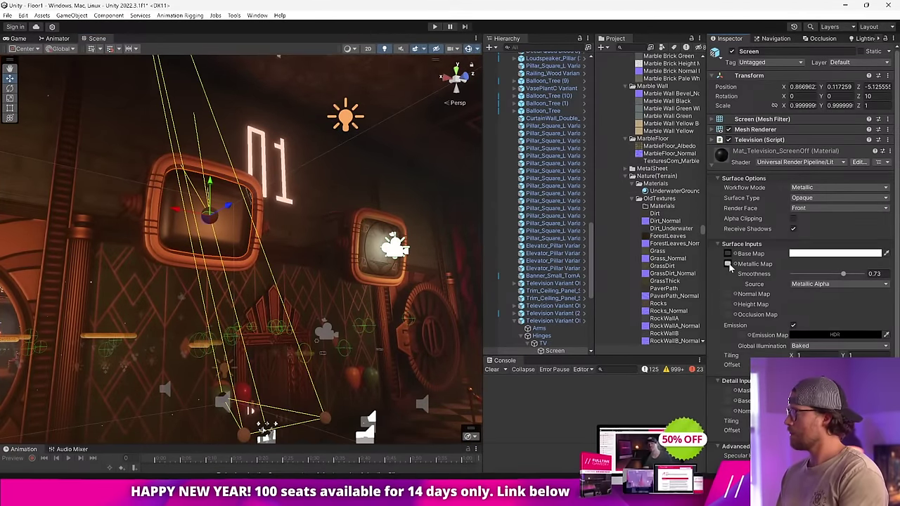
click(730, 254)
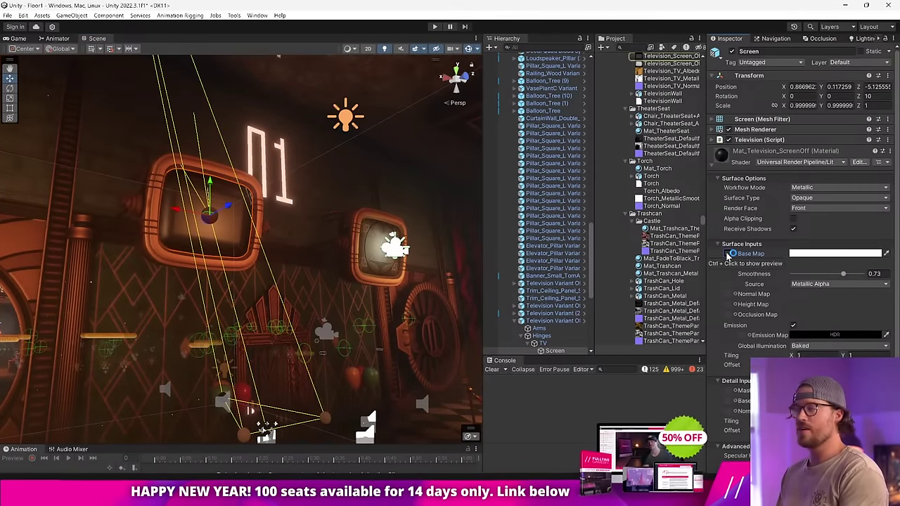
double_click(730, 254)
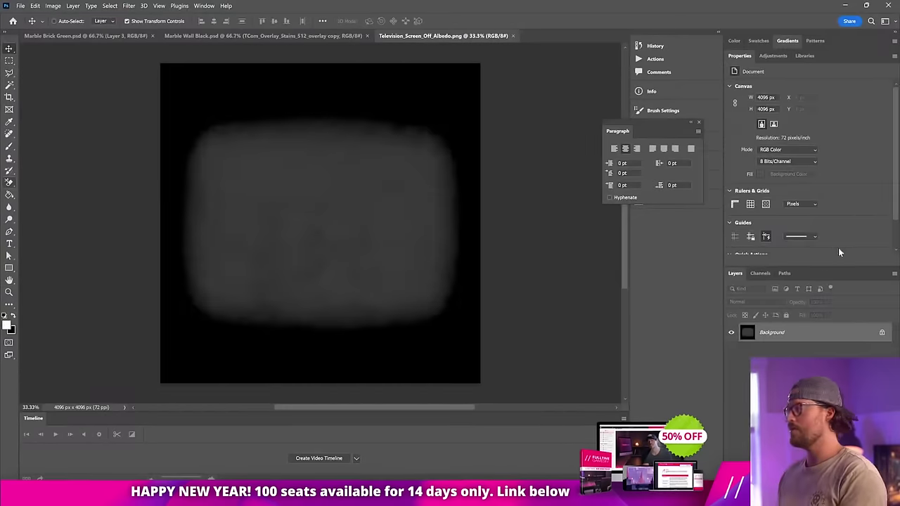
Step: Add a new alpha channel to Television_Screen_Off_Albedo.png
click(760, 274)
click(781, 344)
click(878, 479)
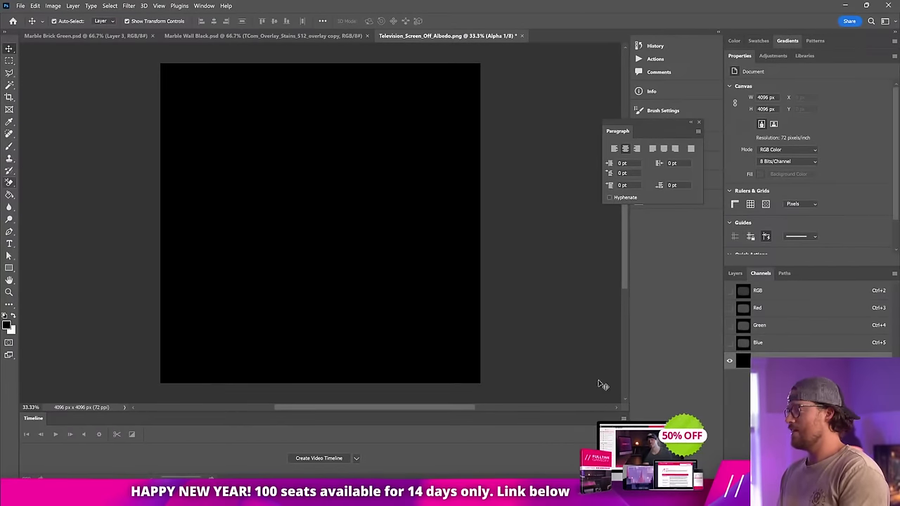
Step: Paste the stains into the Alpha 1 channel and scale them to 200% so they fill the canvas
key(ctrl+v)
drag(330, 233, 484, 383)
key(Return)
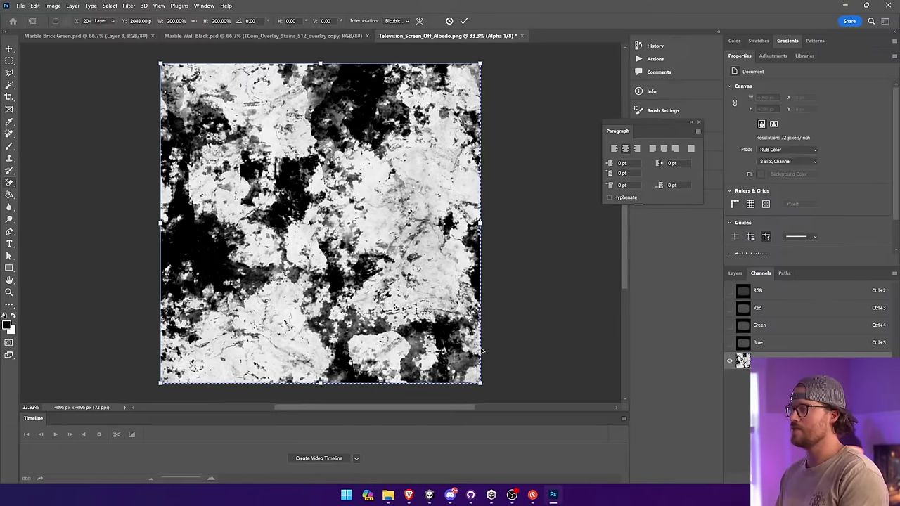
key(ctrl+s)
click(719, 414)
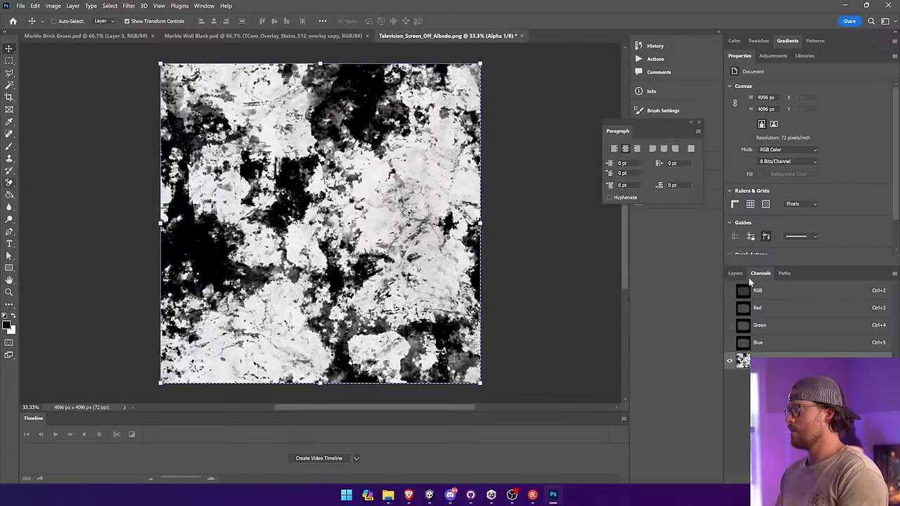
Step: Save the document in Photoshop format as Television_Screen_Off_Albedo_PSD in the Television folder
click(735, 274)
key(ctrl+shift+s)
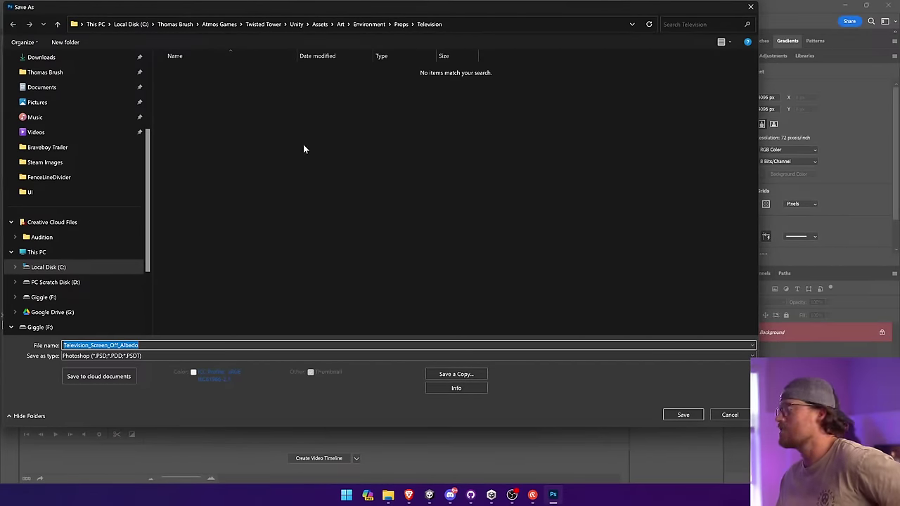
click(173, 345)
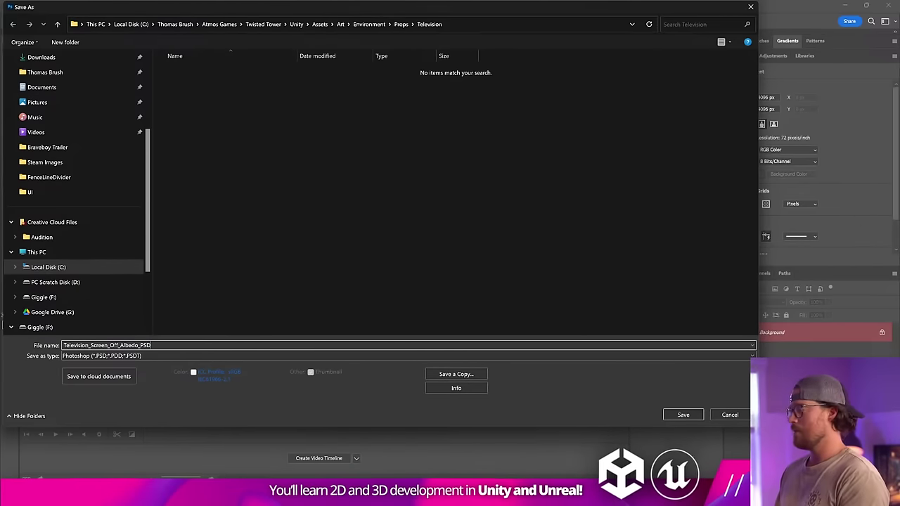
click(683, 414)
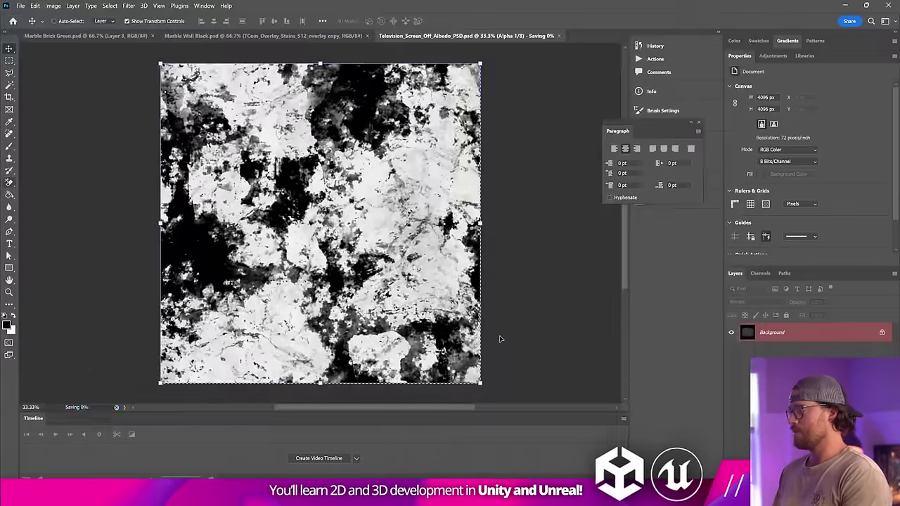
Step: Harden the Alpha 1 stains with Curves, setting the black point to about input 14 and moving the white point far into the shadows
click(52, 6)
mouse_move(77, 28)
click(209, 45)
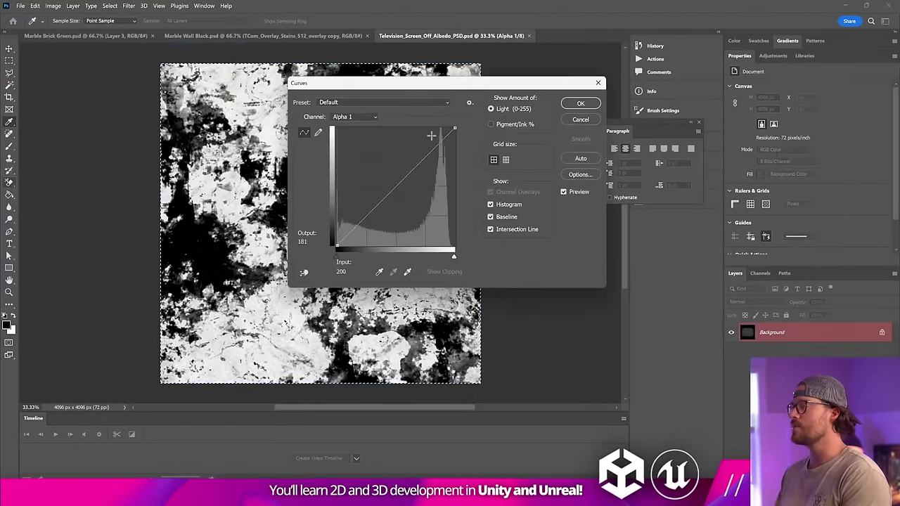
drag(454, 128, 383, 123)
drag(337, 256, 362, 256)
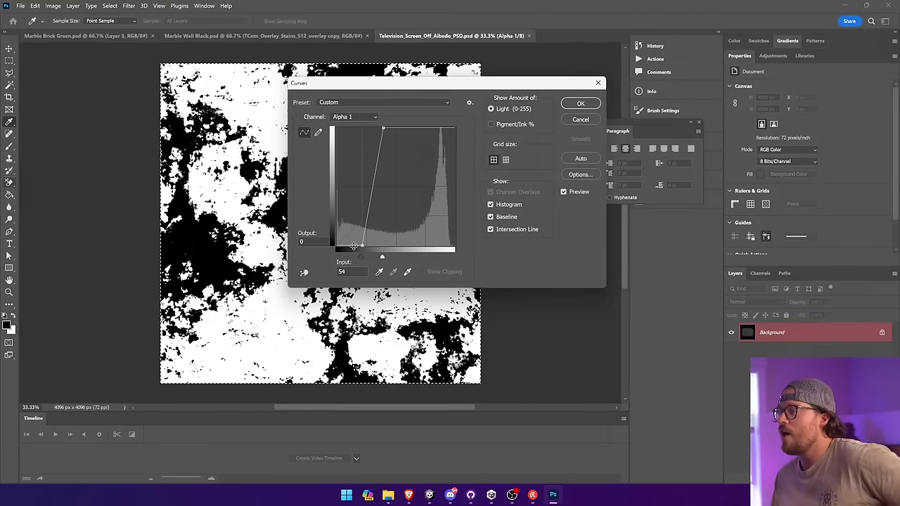
drag(357, 246, 341, 246)
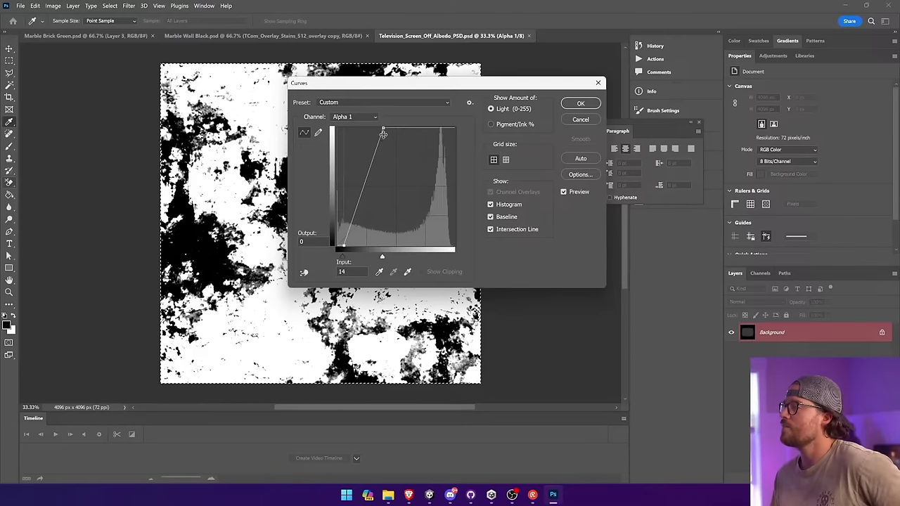
drag(383, 132, 355, 129)
click(581, 103)
key(m)
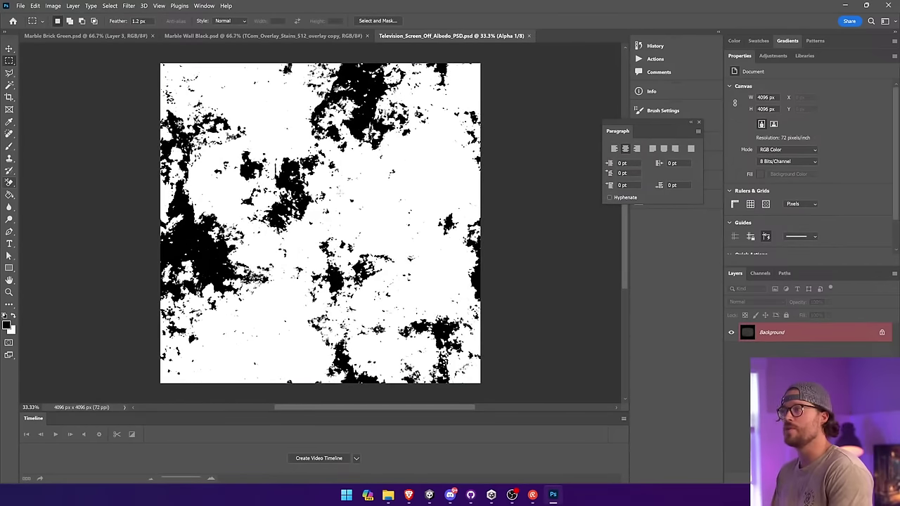
Step: In Unity, assign Television_Screen_Off_Albedo_PSD as Mat_Television_ScreenOff's base map and set the smoothness source to Albedo Alpha
click(430, 495)
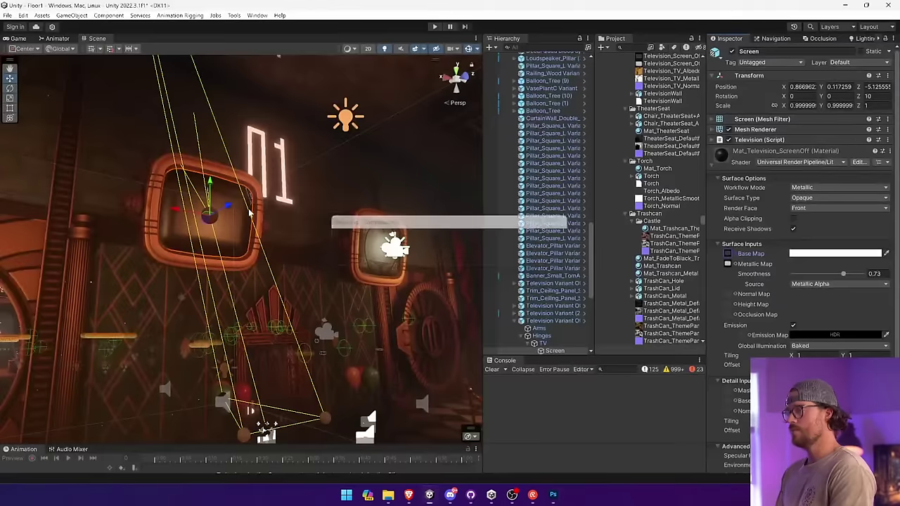
click(728, 254)
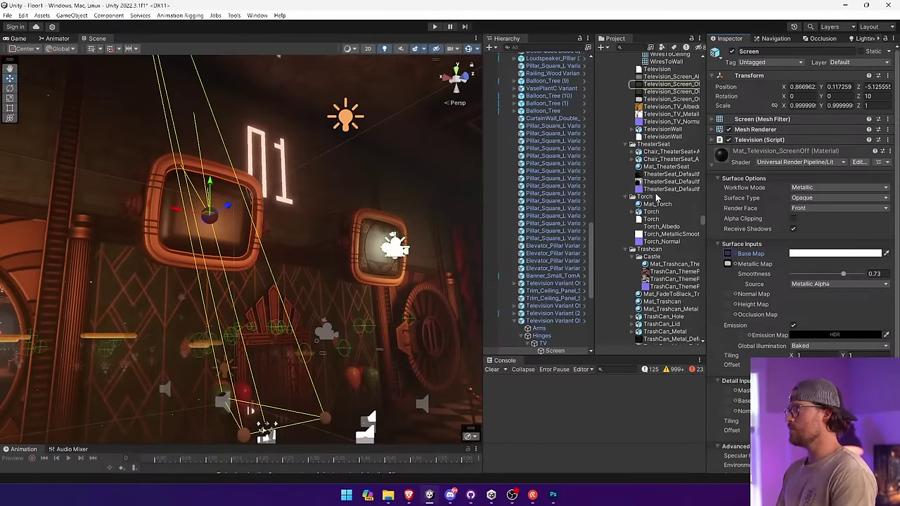
click(824, 285)
click(815, 305)
mouse_move(242, 234)
right_down()
mouse_move(242, 220)
mouse_move(222, 218)
mouse_move(239, 220)
right_up()
key(w)
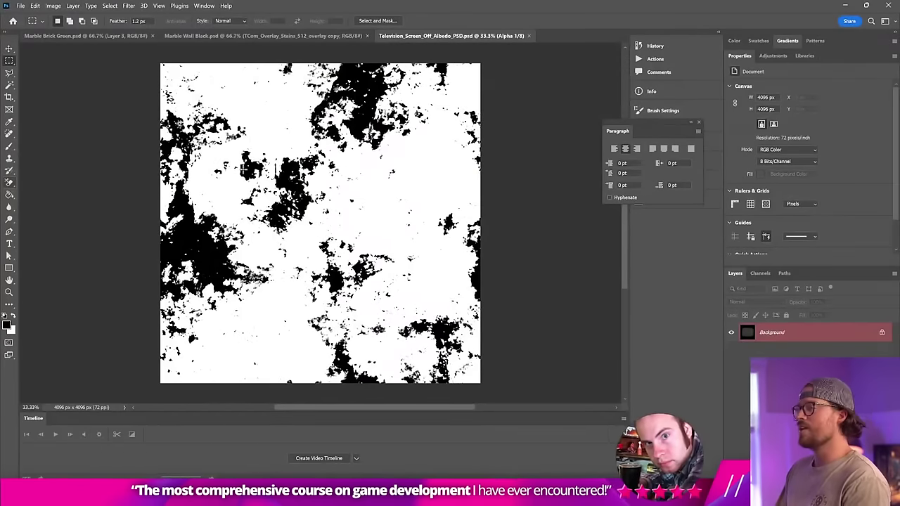
click(760, 273)
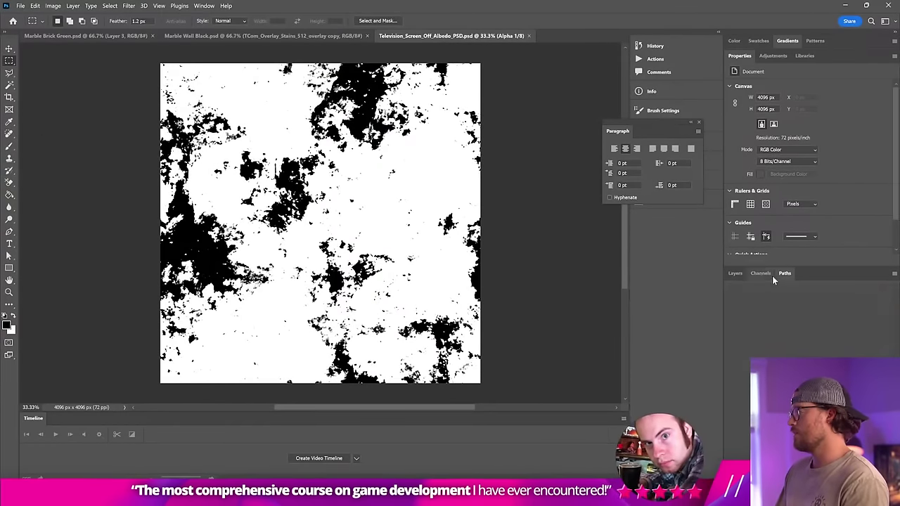
click(53, 6)
mouse_move(70, 29)
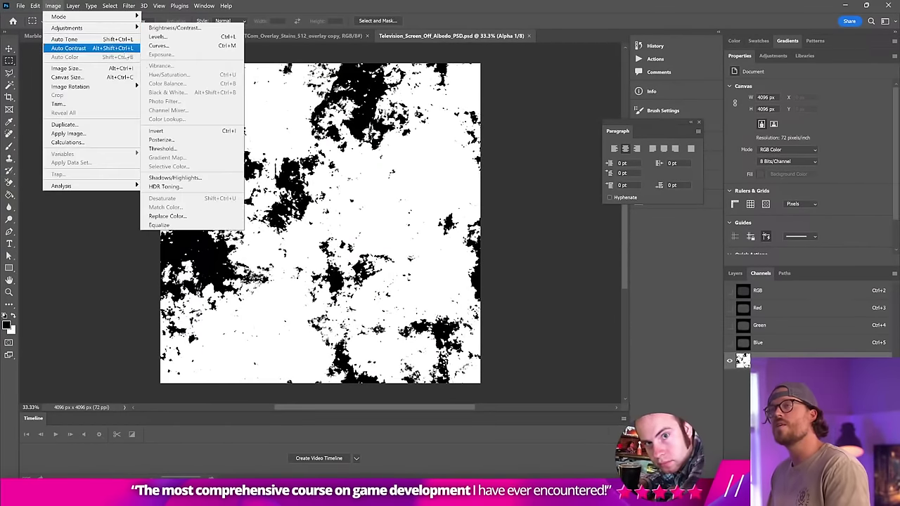
click(160, 38)
mouse_move(362, 200)
mouse_down()
mouse_move(409, 201)
mouse_move(365, 201)
mouse_up()
drag(480, 201, 399, 200)
click(516, 129)
Step: Raise the Alpha 1 channel's black output to mid grey with Curves to soften the stains, and save the file
click(58, 7)
mouse_move(70, 28)
click(160, 47)
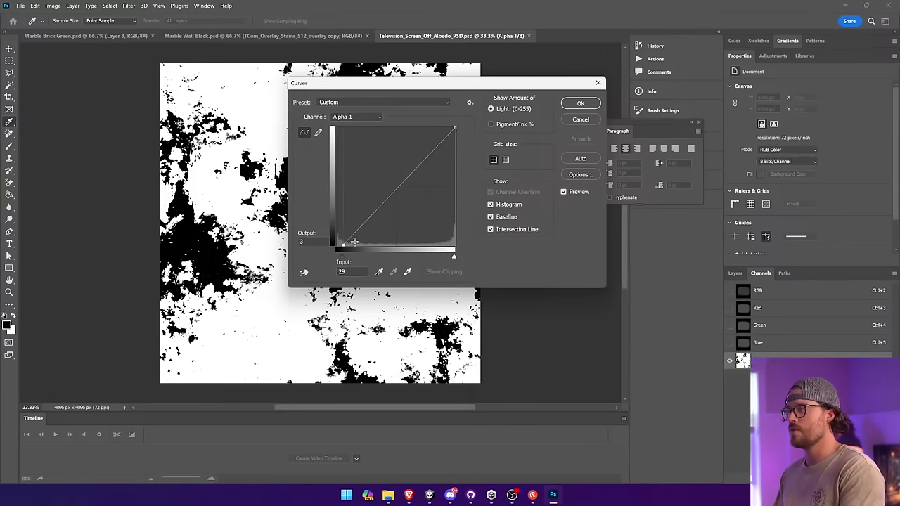
drag(355, 241, 320, 192)
click(579, 104)
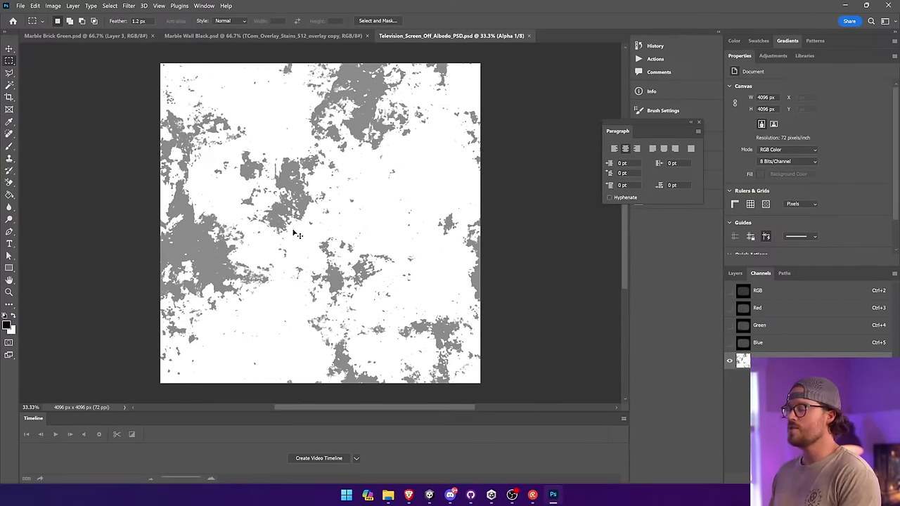
Step: Inspect the television screen in Unity, then apply Alpha Is Transparency and Remove PSD Matte to the Television_Screen_Off_Albedo_PSD texture
click(429, 494)
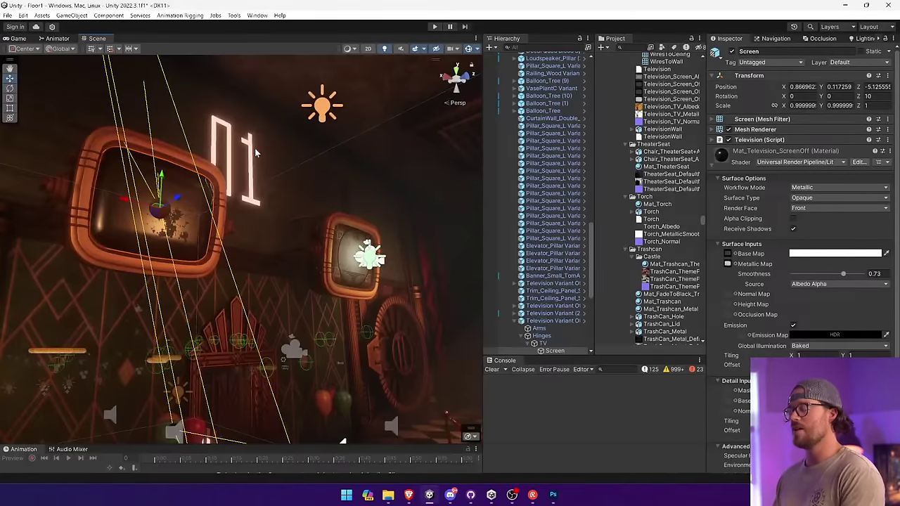
scroll(254, 147, up, 3)
mouse_move(167, 150)
right_down()
mouse_move(119, 153)
mouse_move(150, 126)
mouse_move(166, 145)
right_up()
key(s)
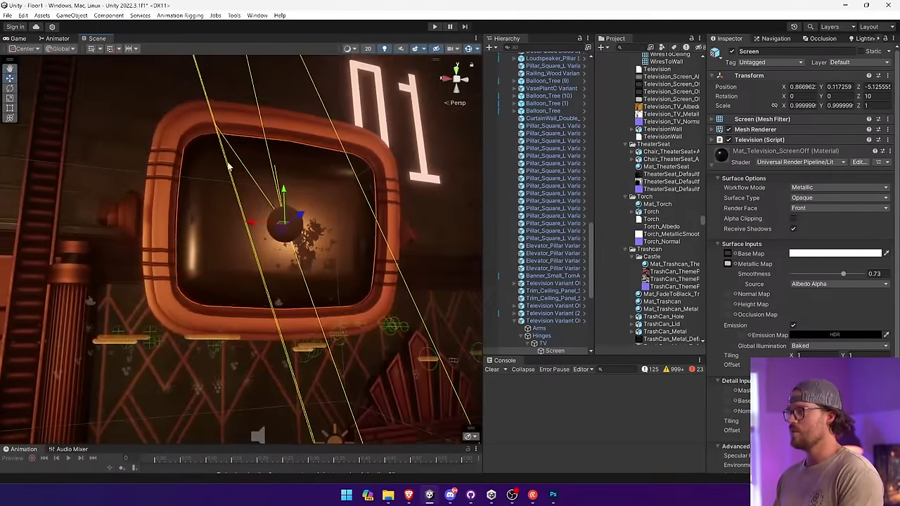
click(660, 91)
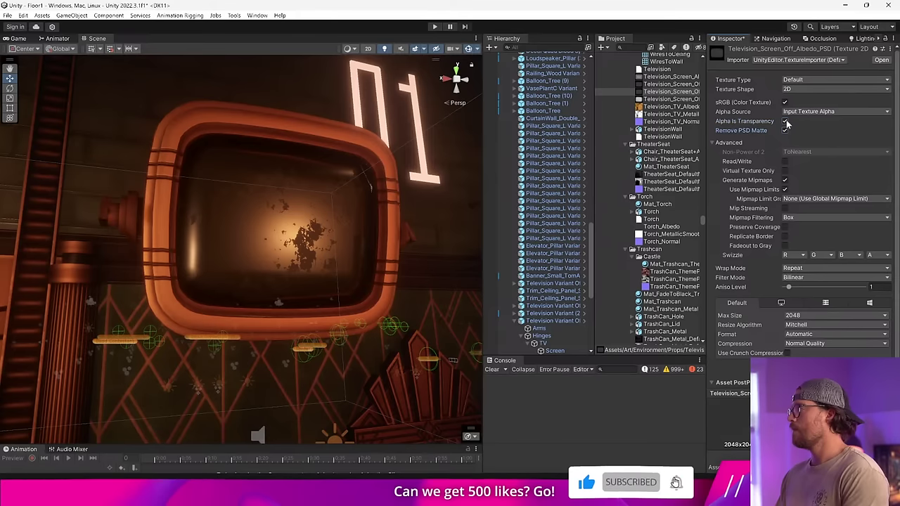
click(875, 369)
Step: Move through the scene to the hotel door and select the Wall_Door_8x8_Hotel (10) wall piece
key(w)
right_drag(335, 275, 226, 239)
click(332, 167)
click(411, 136)
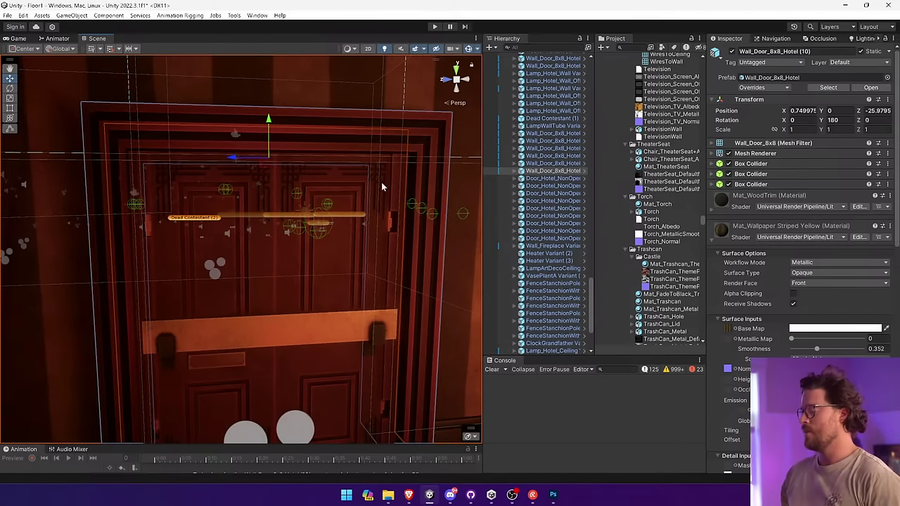
Step: Switch to the Brave browser and look through the Full Time Game Dev home page's offer, testimonials and community sections
mouse_move(406, 496)
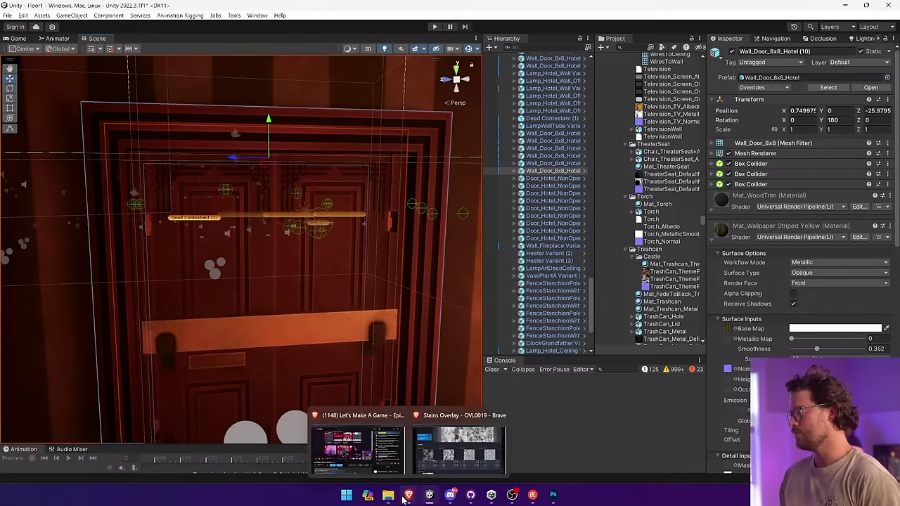
click(423, 461)
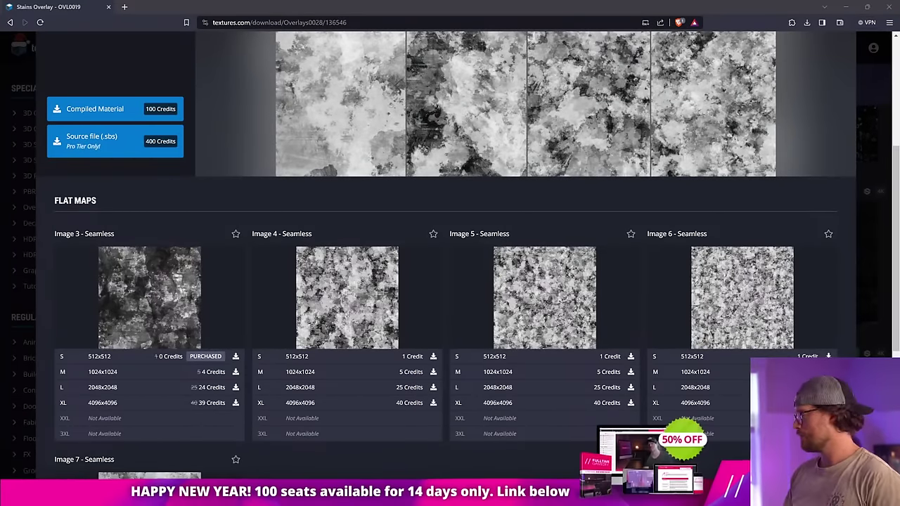
mouse_move(470, 497)
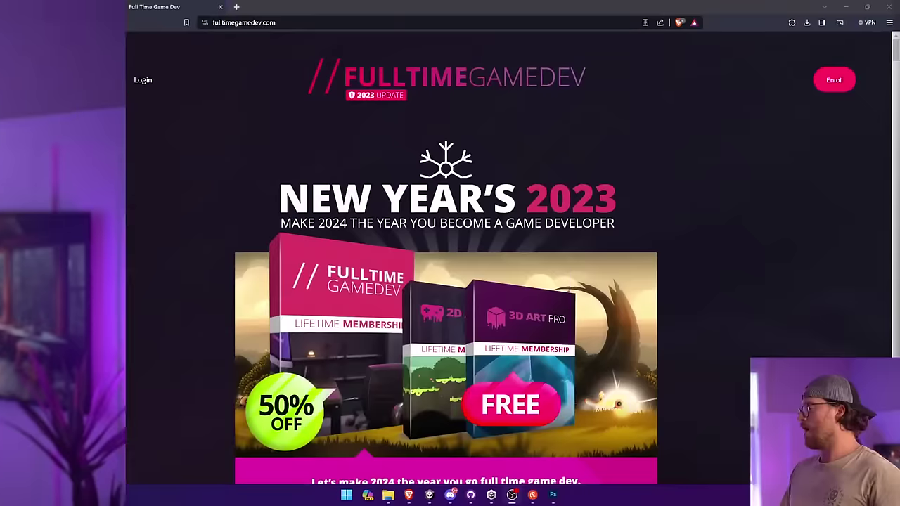
scroll(711, 187, down, 2)
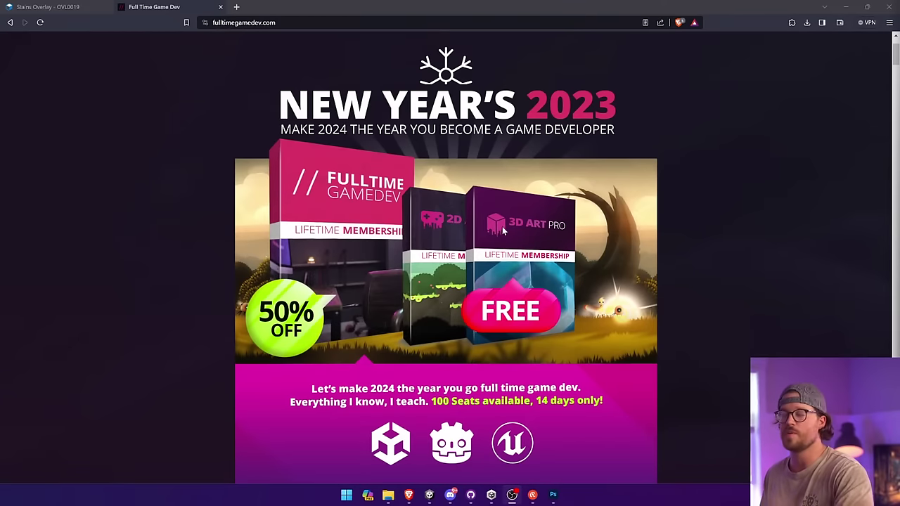
scroll(502, 227, down, 2)
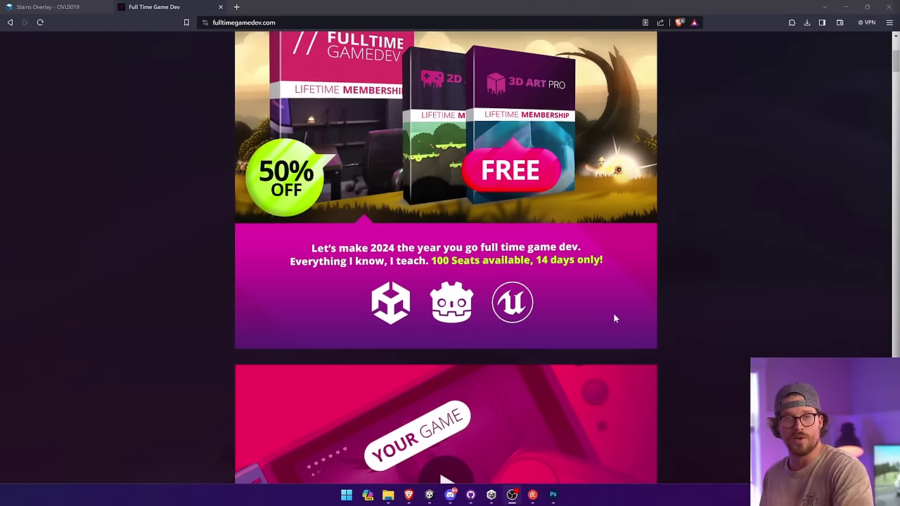
scroll(614, 314, down, 2)
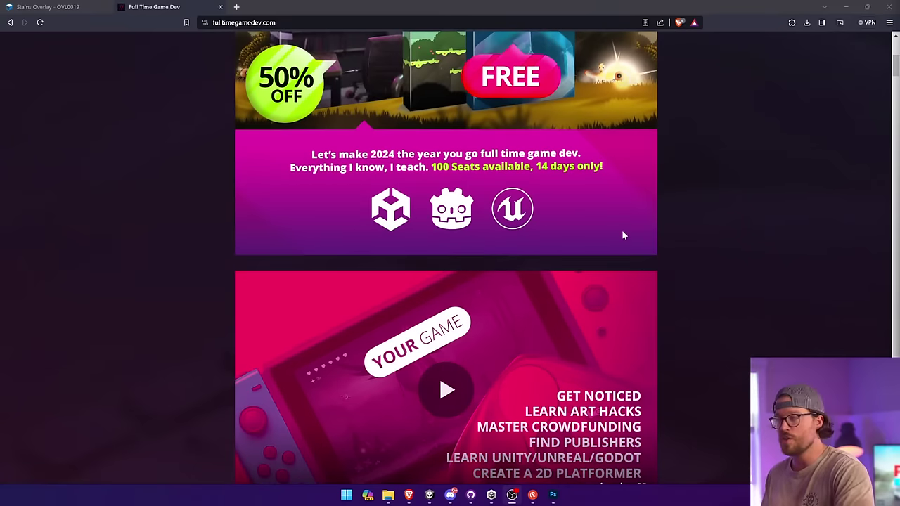
scroll(622, 236, down, 3)
scroll(623, 236, down, 4)
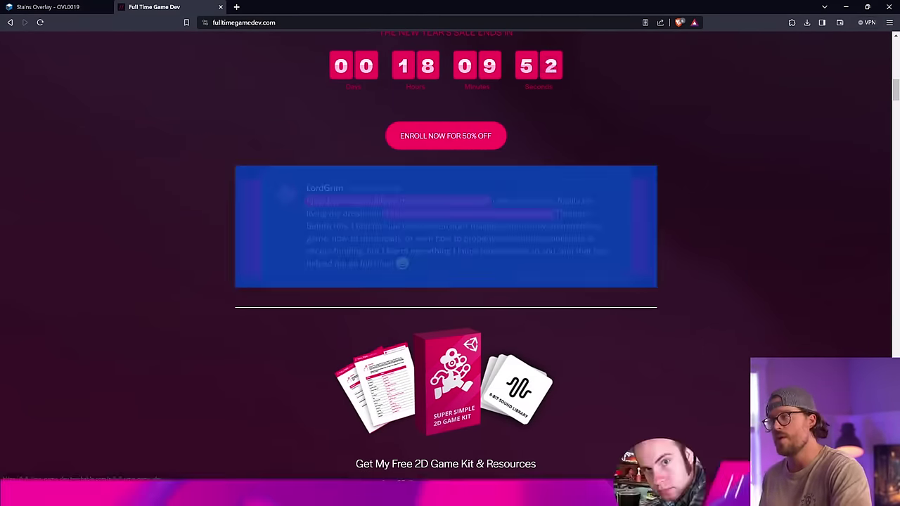
scroll(707, 233, down, 10)
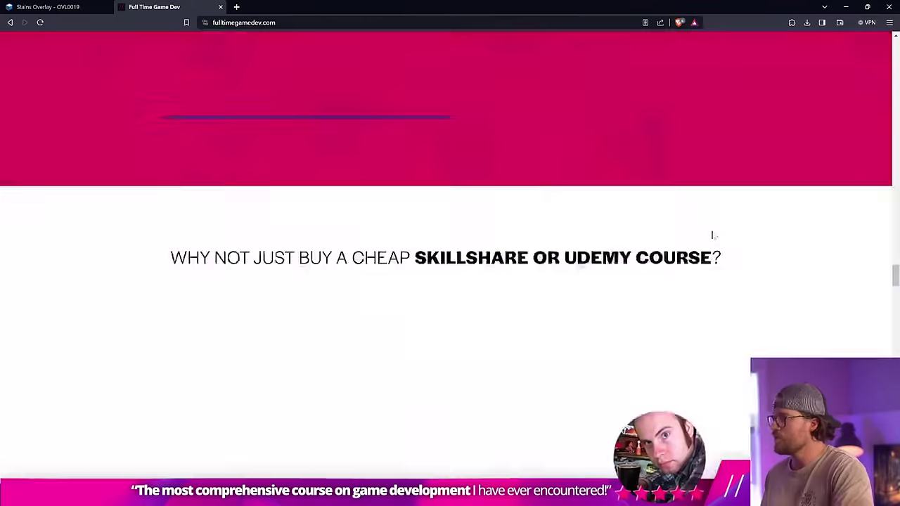
scroll(711, 236, down, 5)
scroll(711, 236, up, 10)
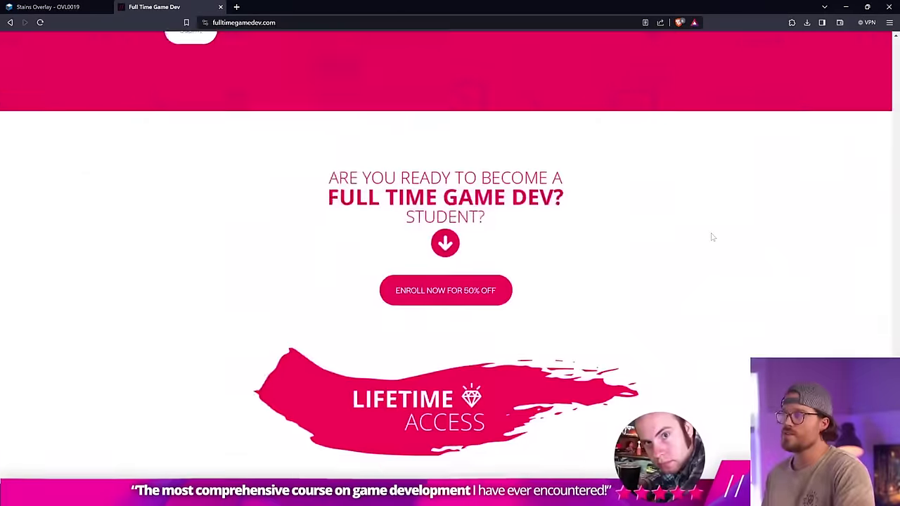
scroll(711, 237, up, 4)
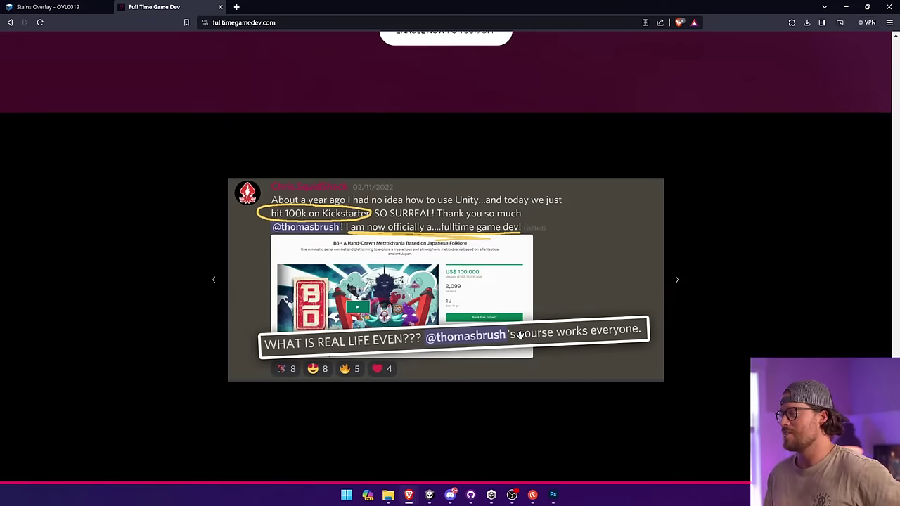
scroll(610, 327, up, 3)
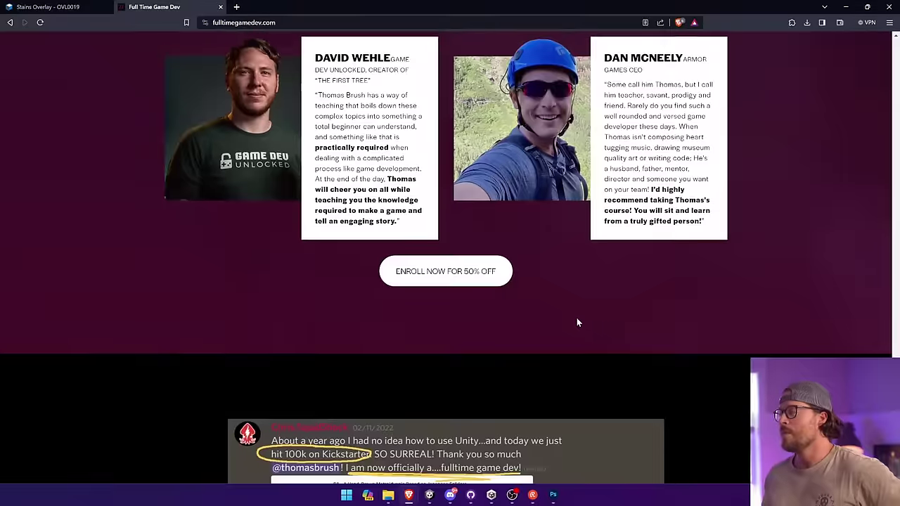
scroll(577, 322, up, 15)
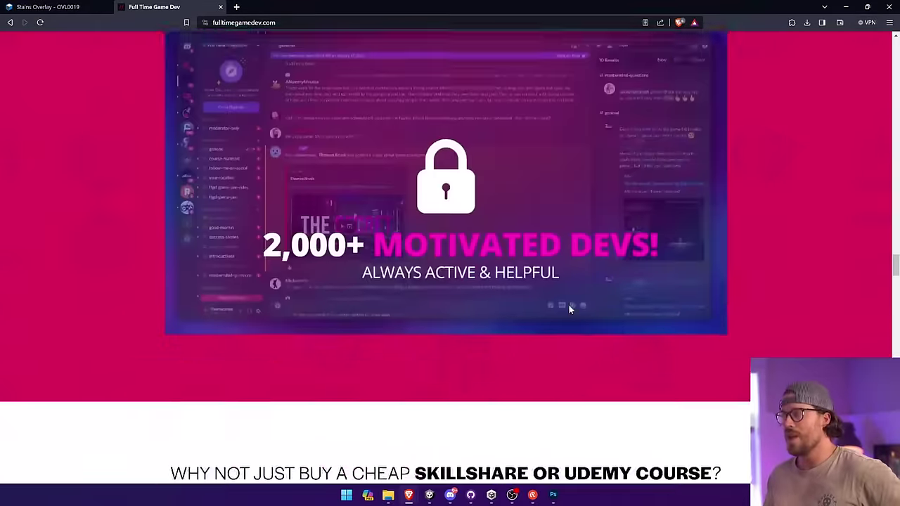
scroll(568, 305, down, 5)
Step: Find the course content overview on the home page and open the full curriculum in a new tab
scroll(566, 302, up, 20)
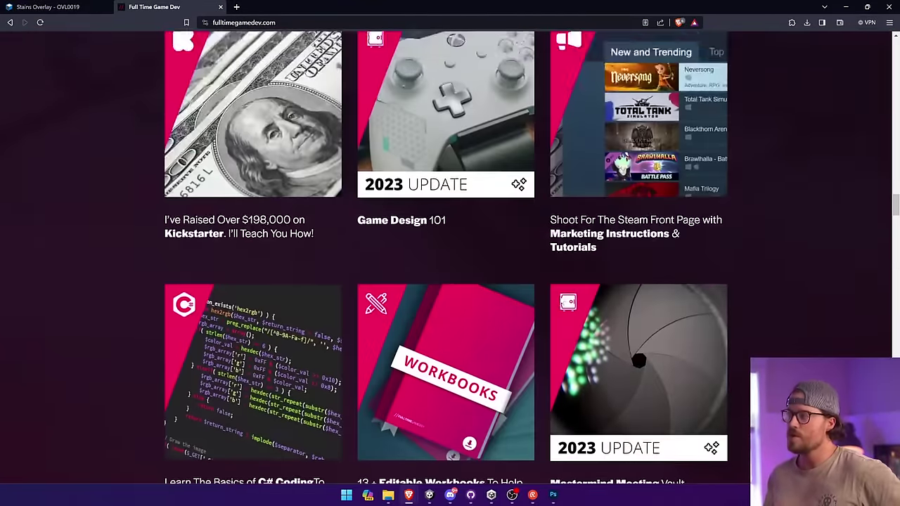
scroll(515, 344, down, 3)
middle_click(500, 345)
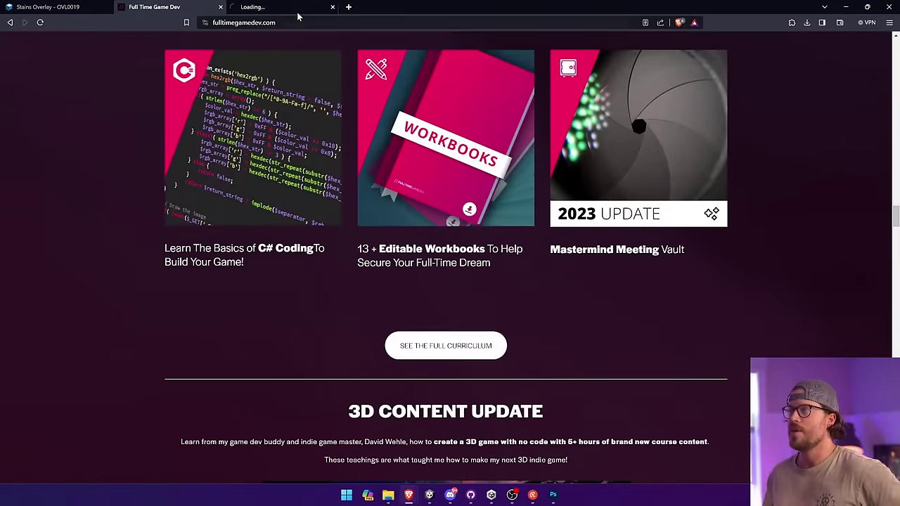
click(297, 12)
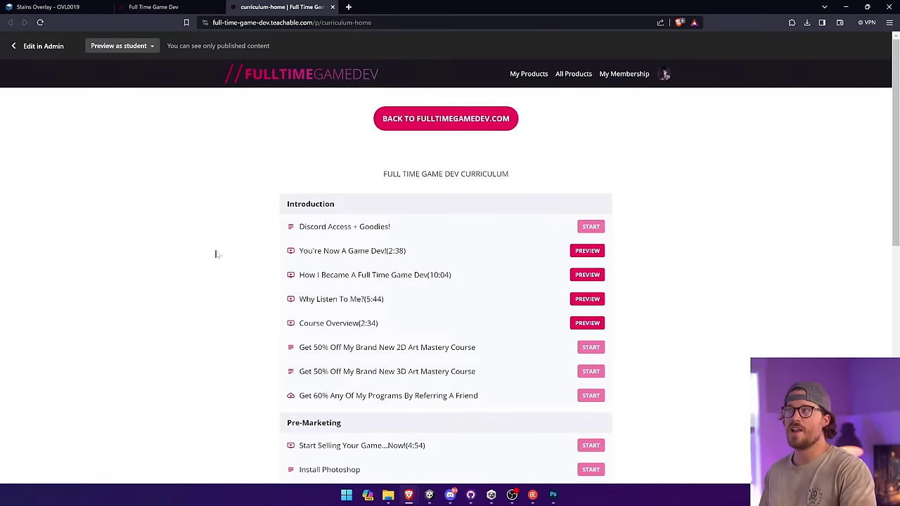